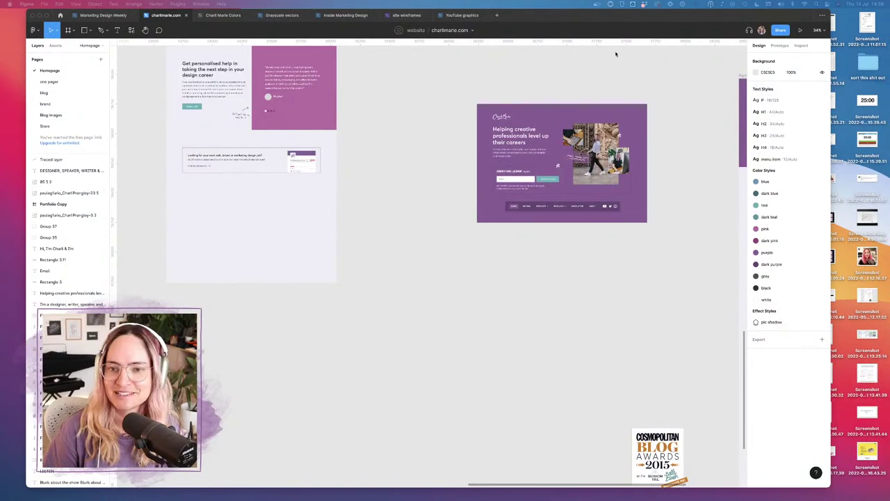
Step: Bring the current design file into focus and pan around its frames
click(590, 15)
scroll(374, 131, up, 5)
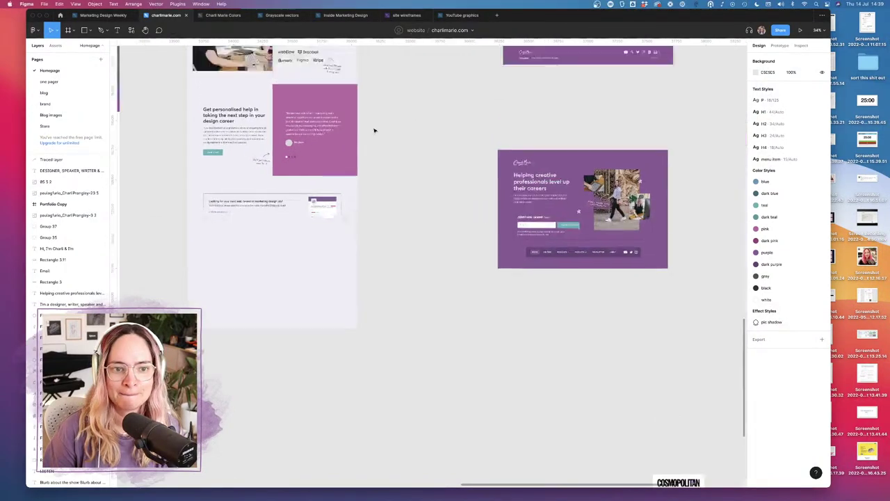
scroll(374, 132, down, 5)
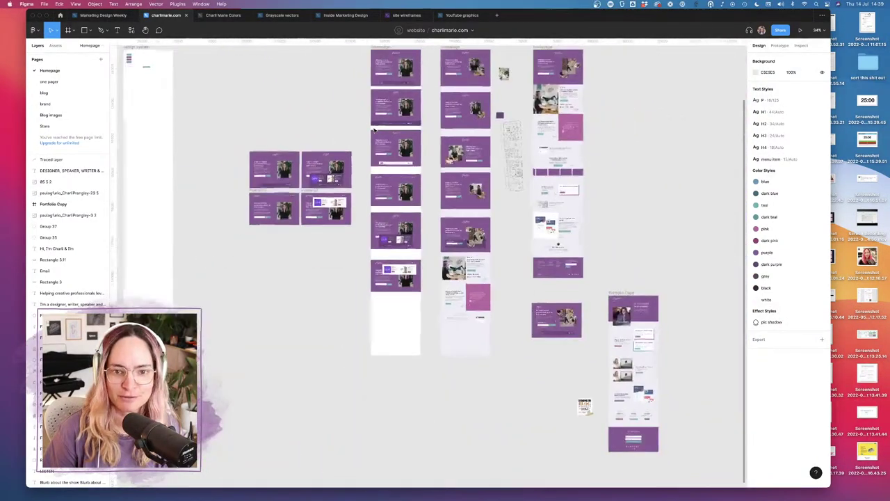
scroll(639, 189, up, 4)
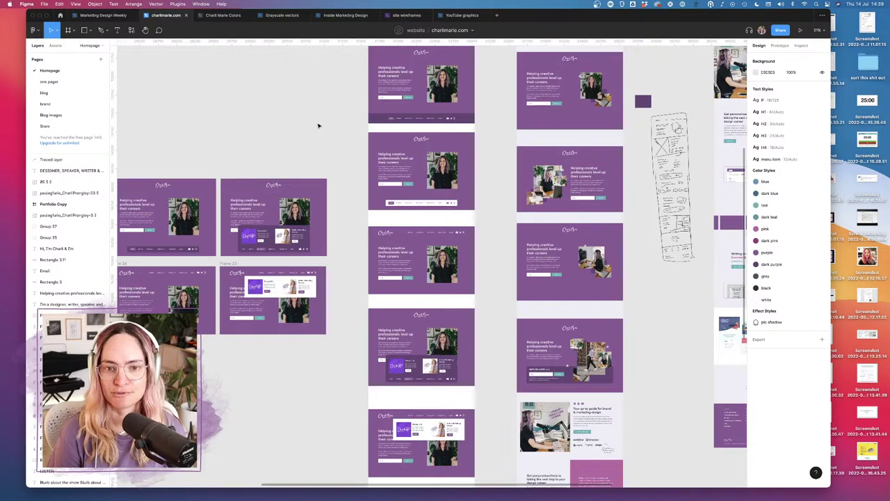
scroll(344, 89, down, 5)
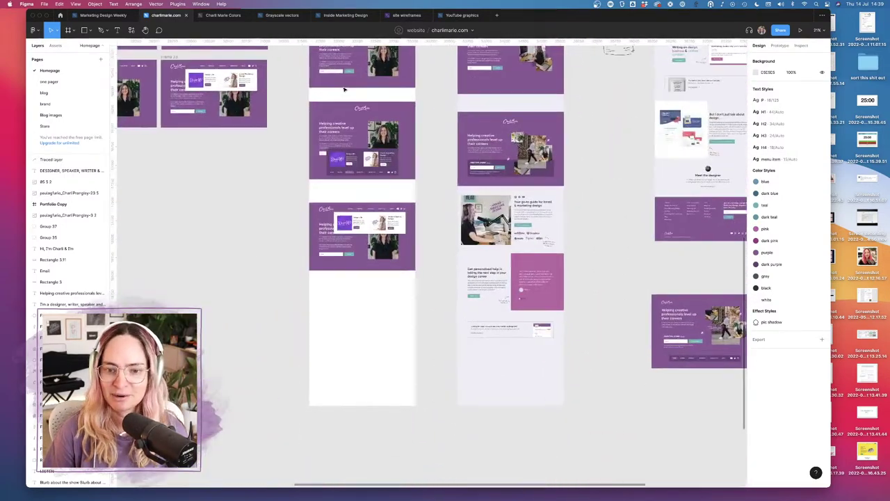
scroll(344, 89, up, 5)
scroll(417, 174, right, 5)
scroll(453, 235, right, 5)
scroll(453, 235, up, 3)
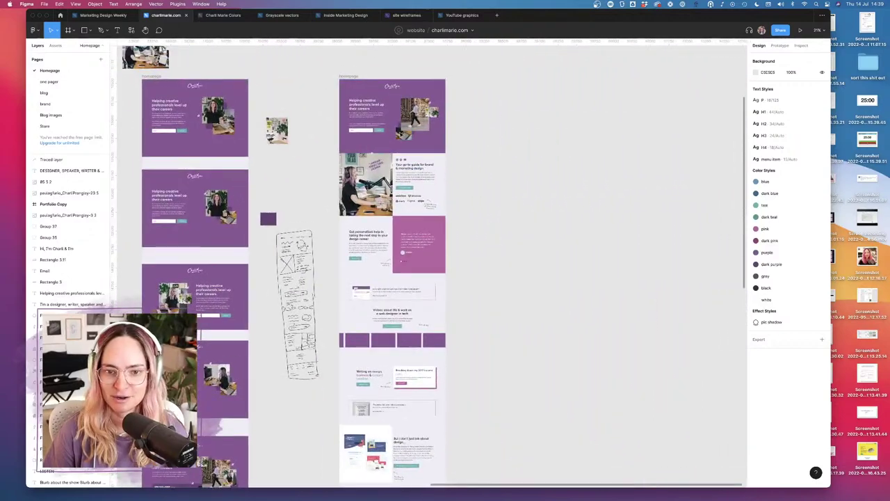
scroll(387, 348, down, 8)
scroll(388, 348, left, 3)
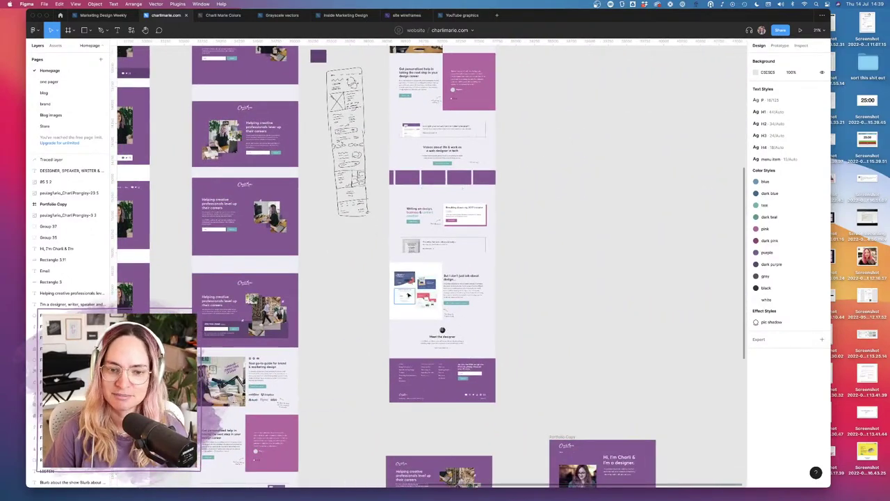
scroll(389, 183, up, 6)
scroll(389, 182, down, 3)
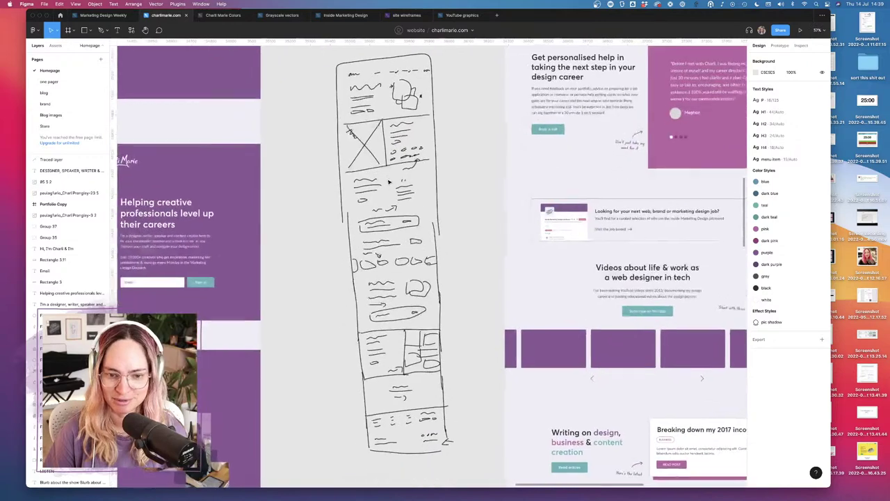
scroll(417, 191, left, 1)
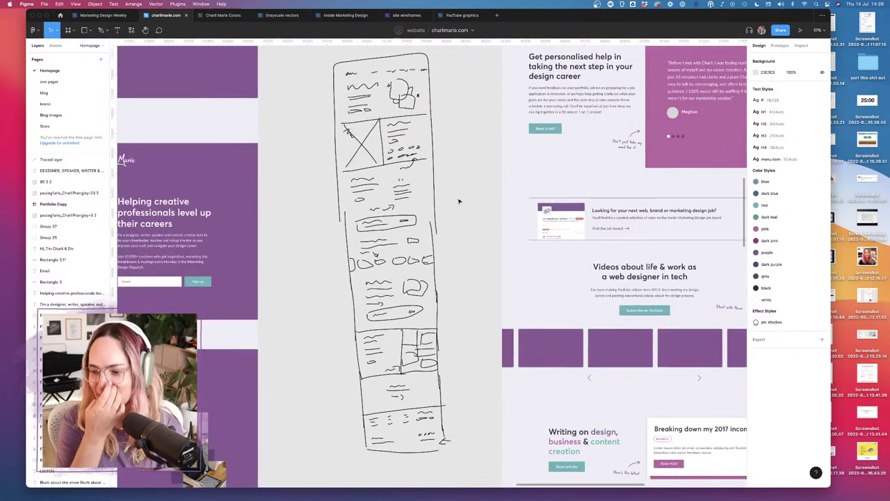
scroll(458, 202, right, 3)
scroll(459, 201, up, 6)
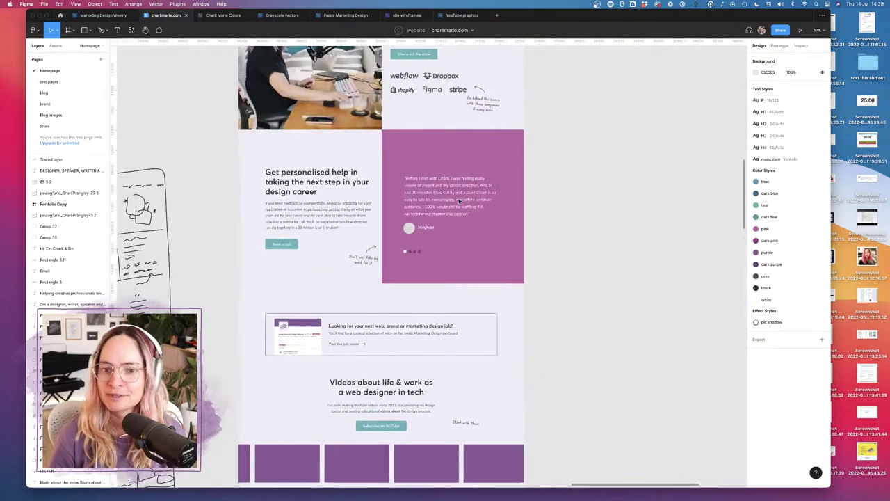
scroll(458, 202, down, 5)
scroll(459, 202, up, 3)
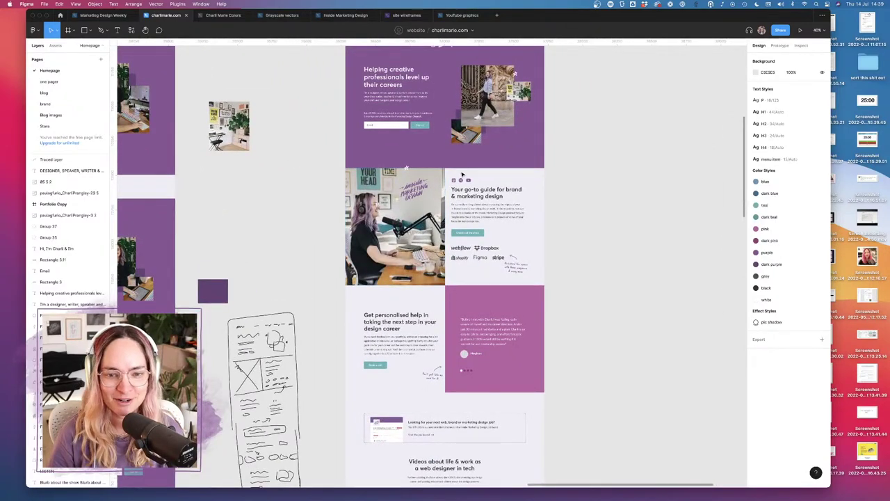
scroll(342, 185, left, 10)
scroll(341, 186, down, 4)
scroll(342, 186, left, 5)
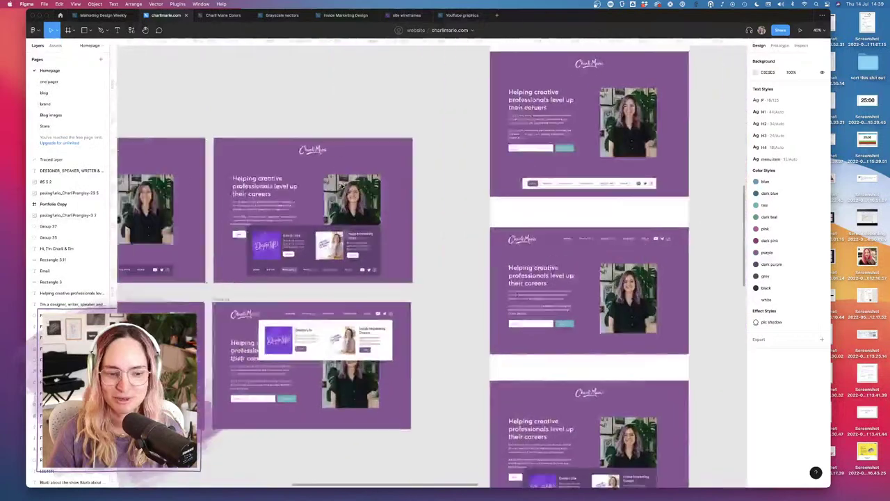
scroll(342, 186, down, 3)
scroll(306, 182, up, 5)
scroll(306, 182, up, 3)
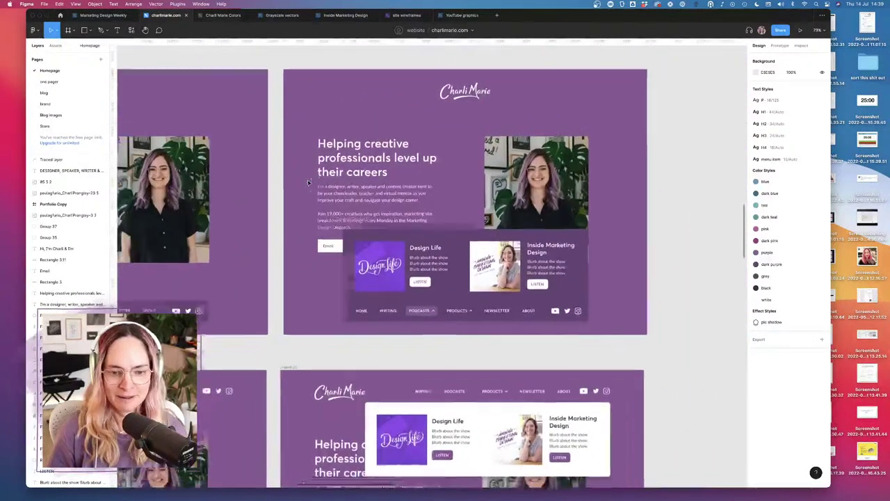
scroll(306, 183, down, 5)
scroll(308, 183, up, 1)
scroll(308, 183, up, 1)
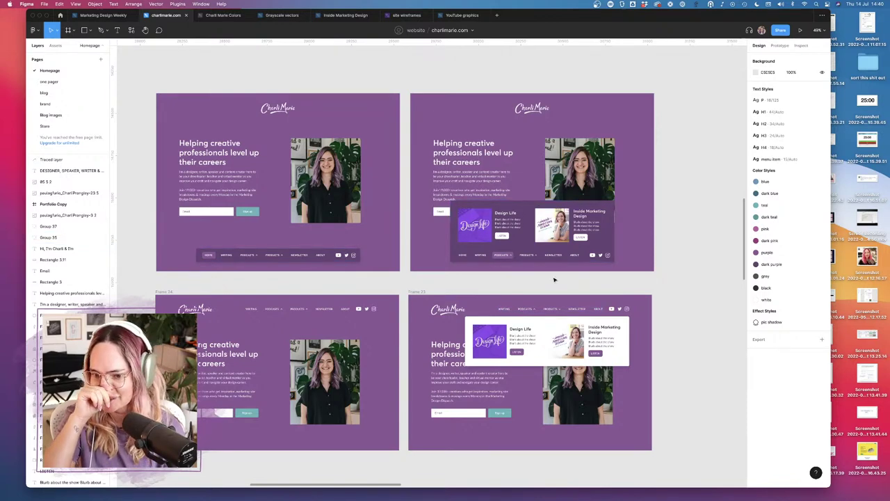
Step: Switch to the Inside Marketing Design file and jump to its Webflow episode frame
click(346, 15)
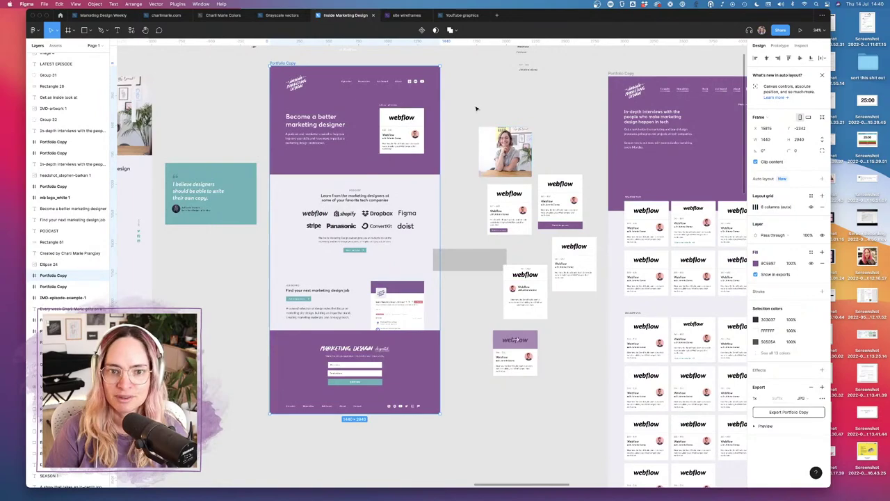
key(Escape)
scroll(453, 87, right, 3)
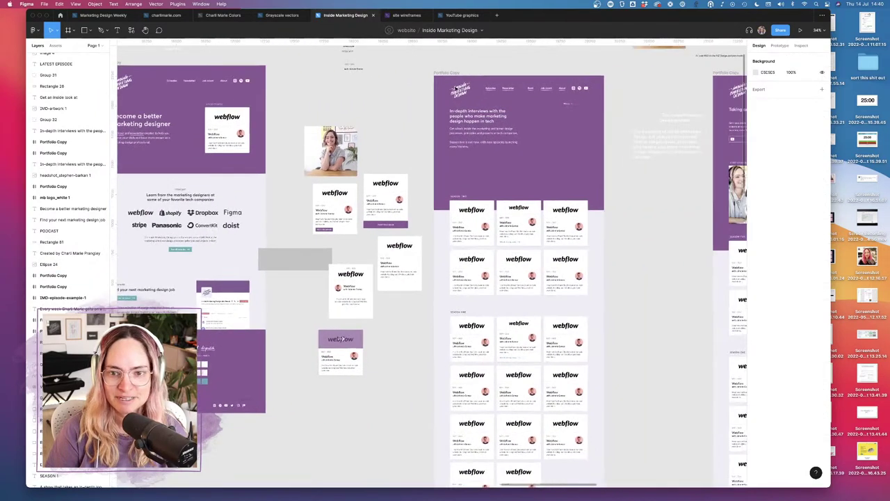
scroll(453, 88, left, 8)
scroll(455, 88, right, 5)
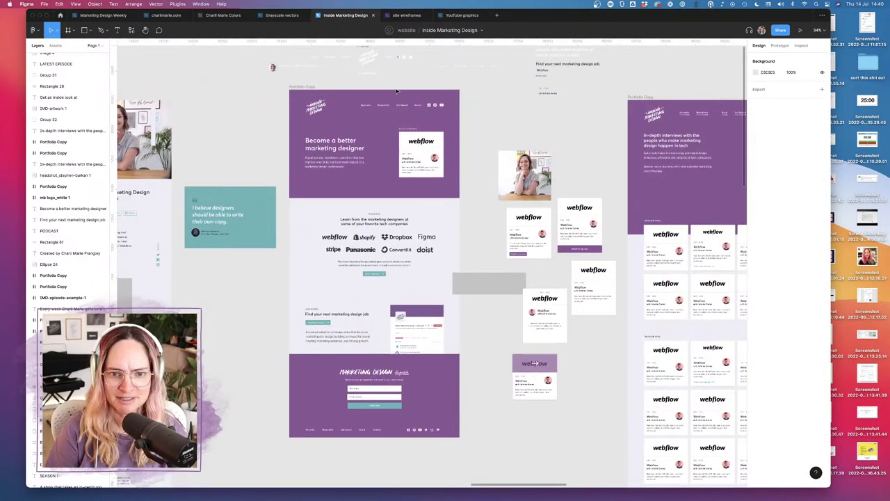
scroll(396, 91, up, 5)
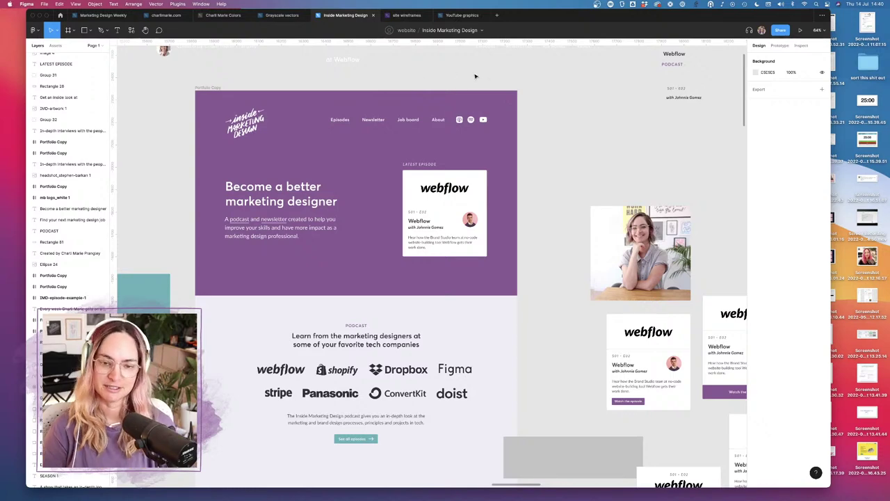
key(n)
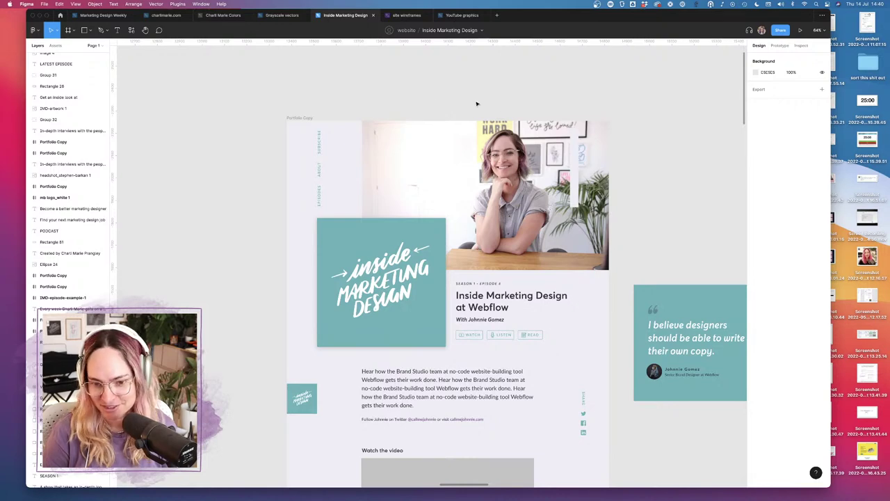
key(shift+n)
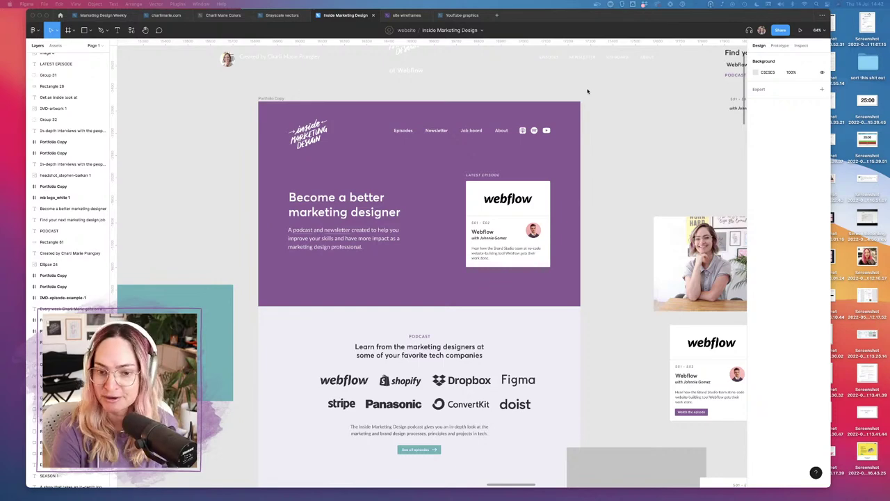
scroll(596, 186, down, 5)
scroll(596, 187, right, 5)
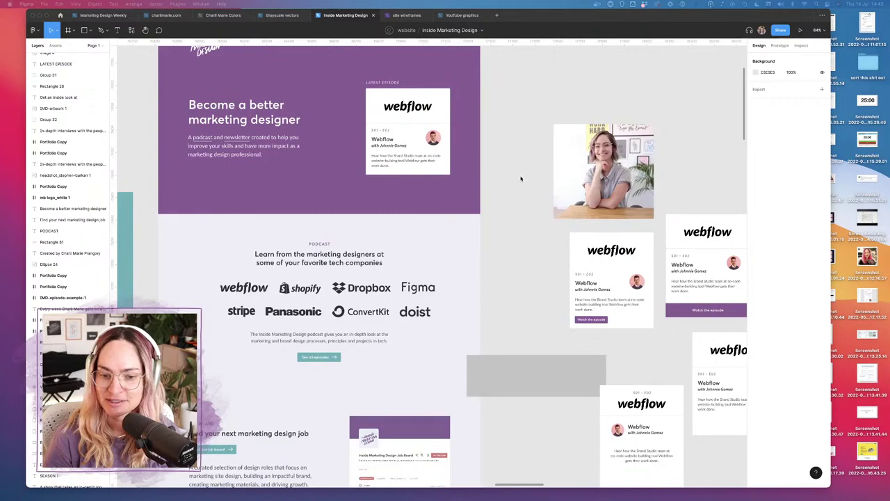
scroll(521, 179, down, 10)
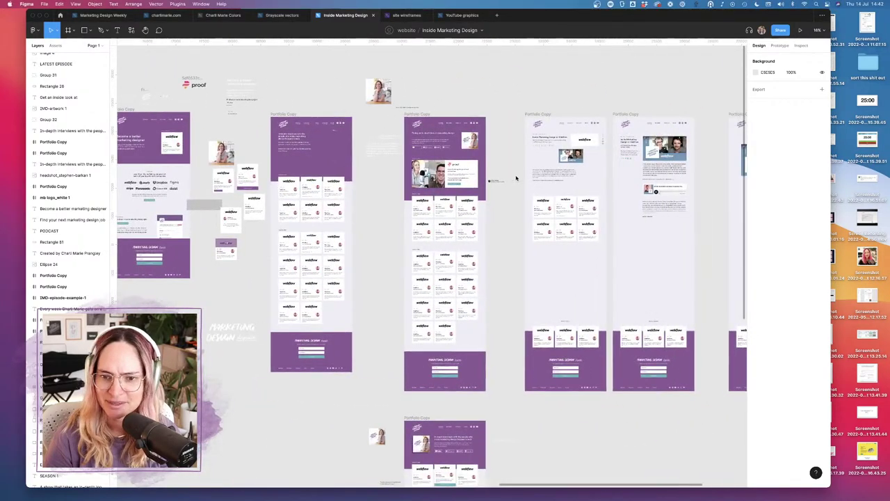
scroll(516, 179, right, 2)
scroll(515, 179, down, 5)
scroll(515, 178, right, 3)
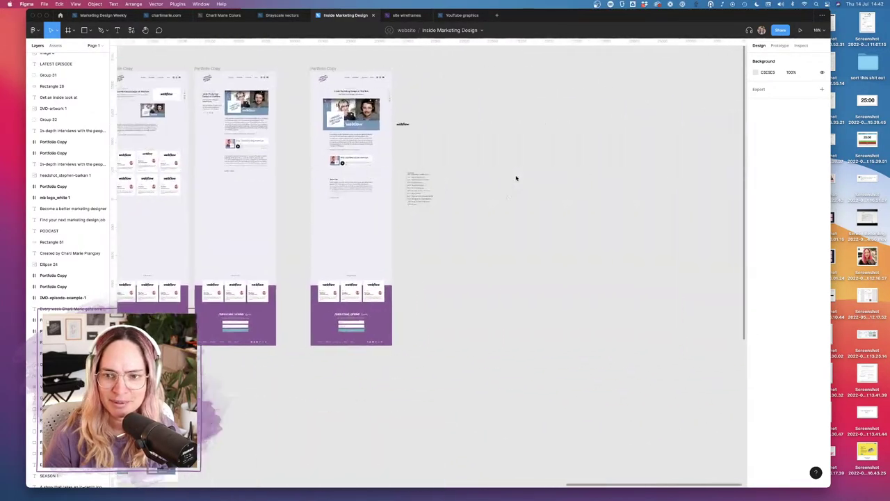
scroll(516, 178, up, 5)
scroll(516, 179, left, 3)
scroll(516, 178, up, 1)
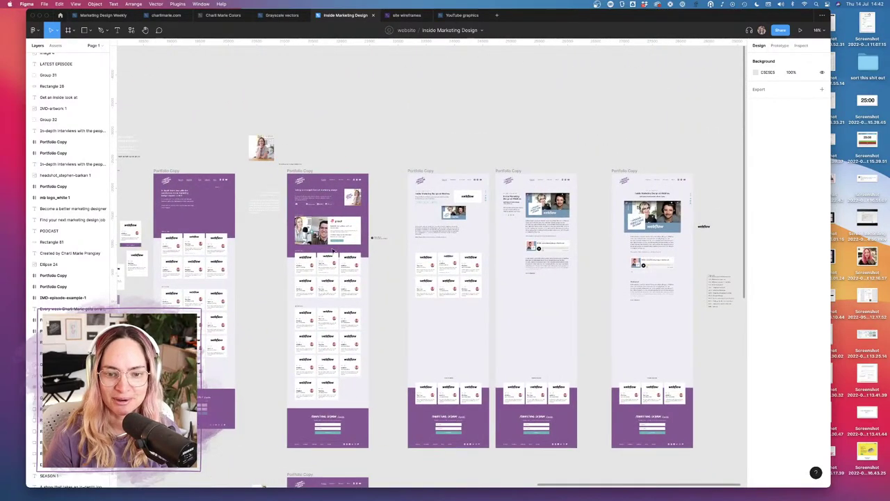
scroll(334, 251, up, 5)
scroll(332, 252, down, 3)
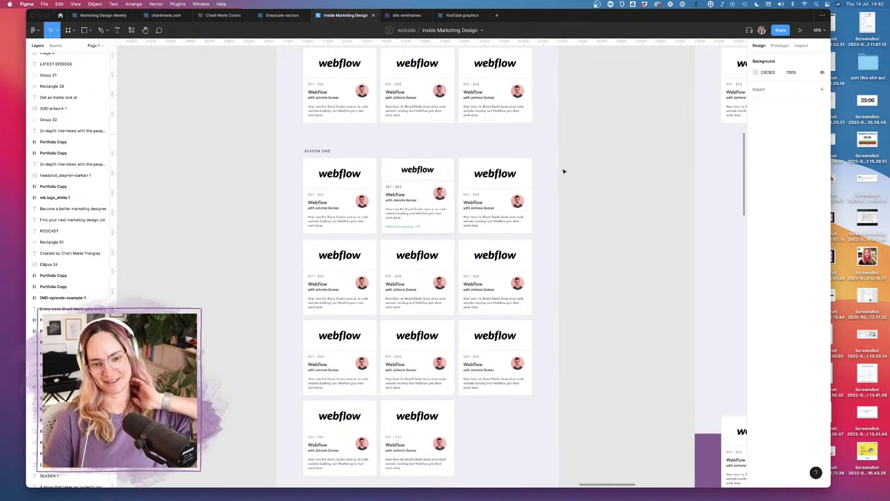
scroll(587, 165, up, 8)
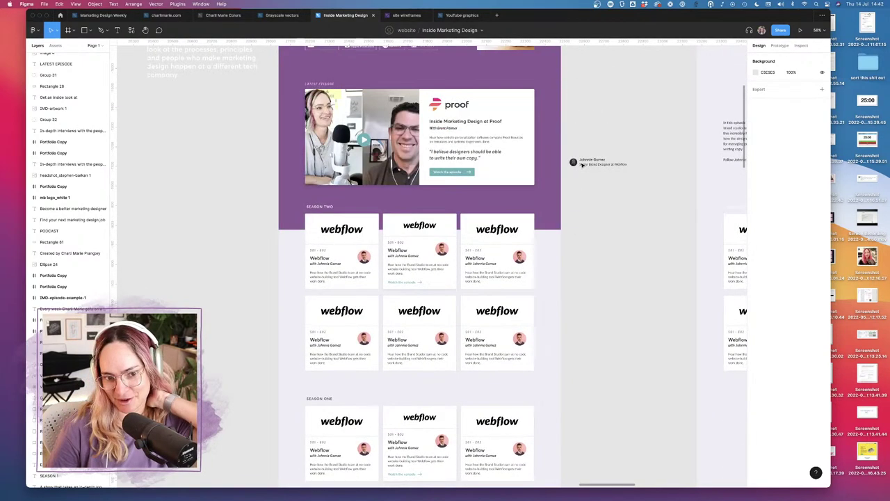
scroll(596, 139, down, 5)
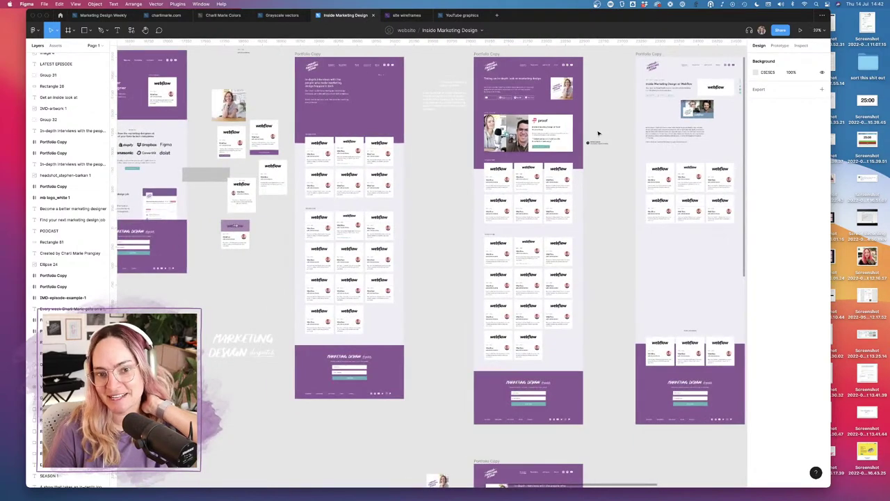
scroll(417, 143, left, 5)
scroll(417, 143, up, 2)
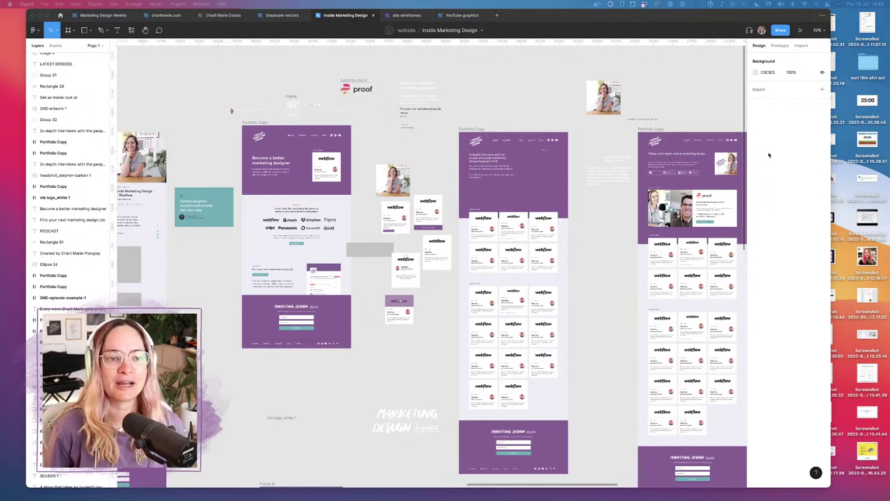
Step: Return to the charlimarie.com file and move the Portfolio Copy frame right and down
click(160, 17)
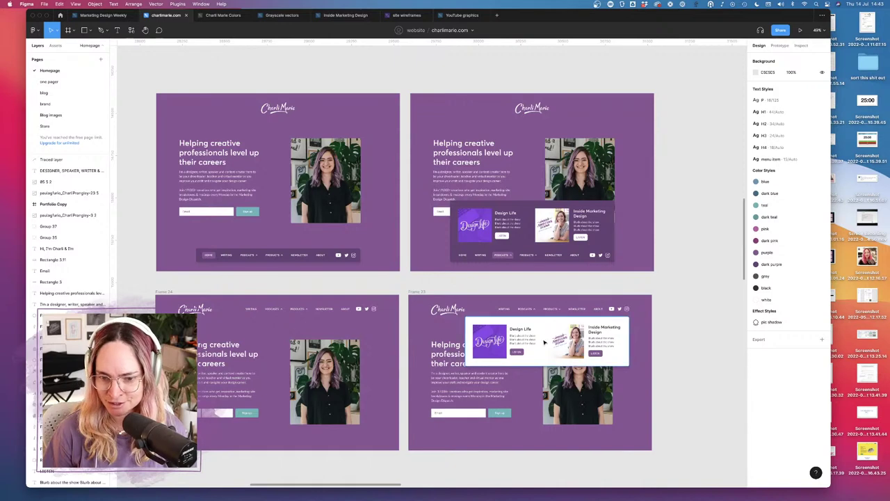
click(625, 312)
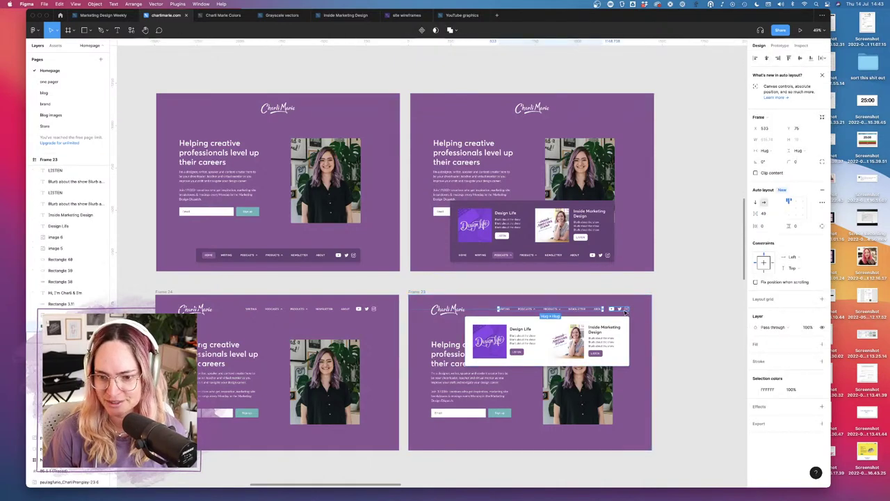
shift+click(629, 309)
scroll(656, 304, down, 5)
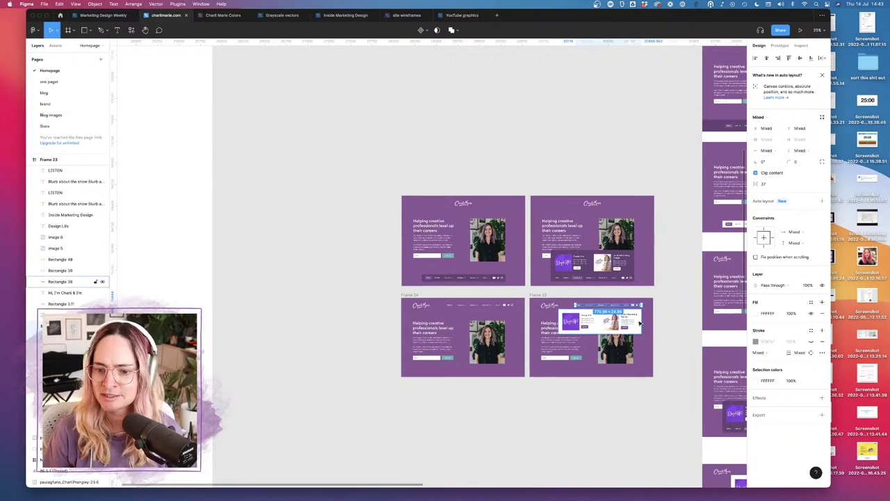
scroll(639, 323, down, 5)
scroll(640, 323, right, 5)
scroll(639, 323, down, 3)
scroll(639, 323, left, 1)
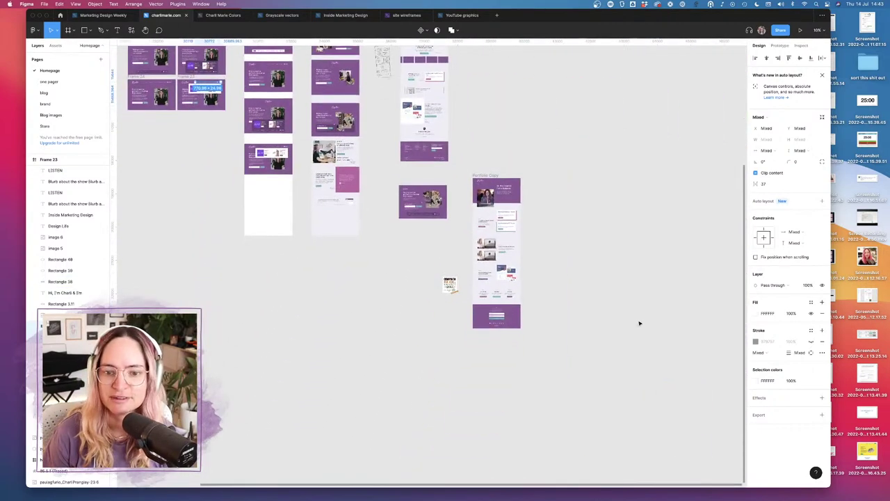
click(534, 158)
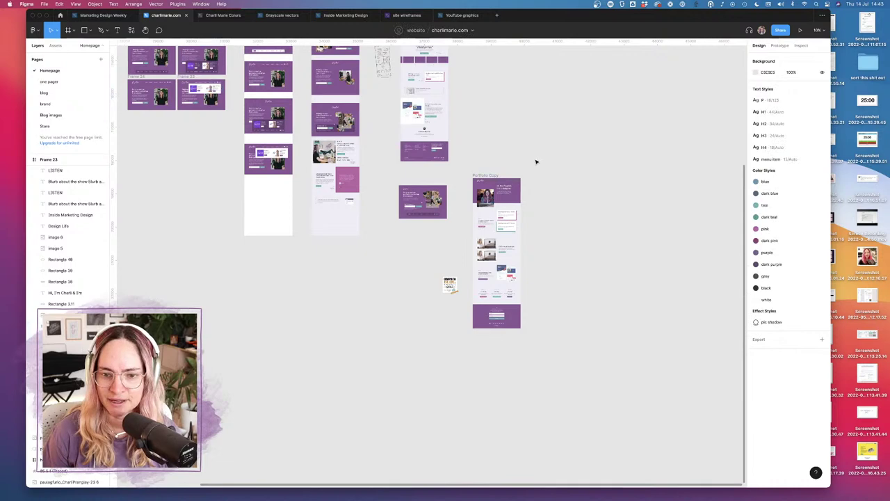
scroll(537, 164, up, 4)
drag(553, 297, 584, 315)
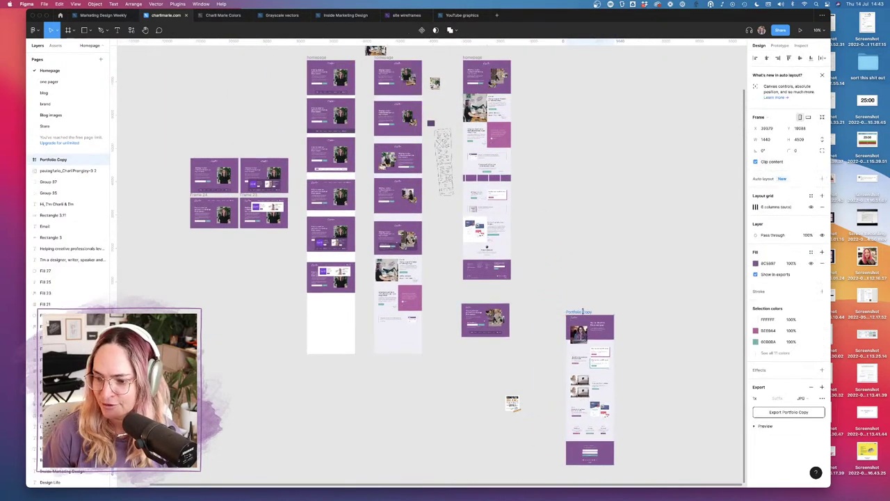
click(556, 257)
scroll(531, 230, down, 2)
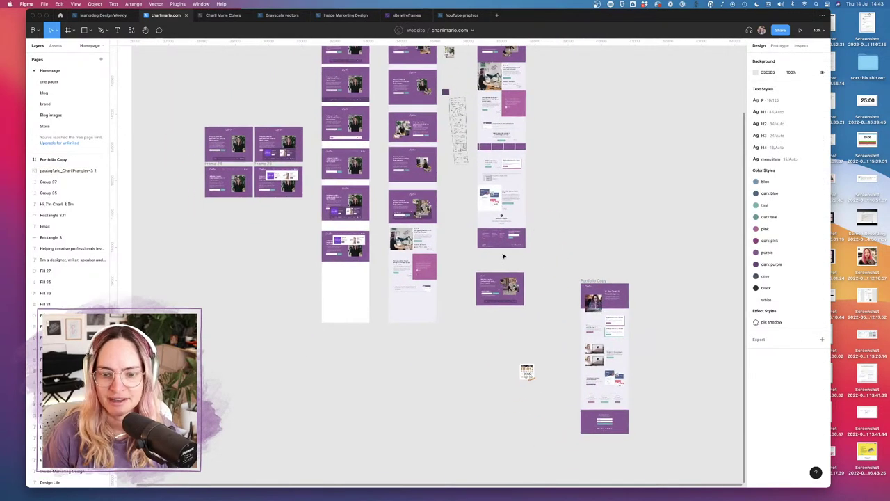
scroll(503, 254, up, 5)
scroll(503, 254, down, 3)
scroll(489, 226, up, 5)
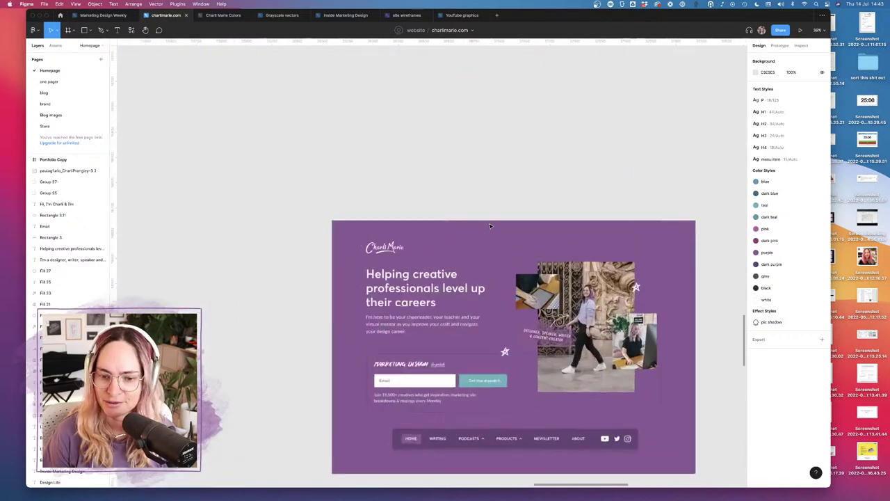
scroll(490, 225, down, 3)
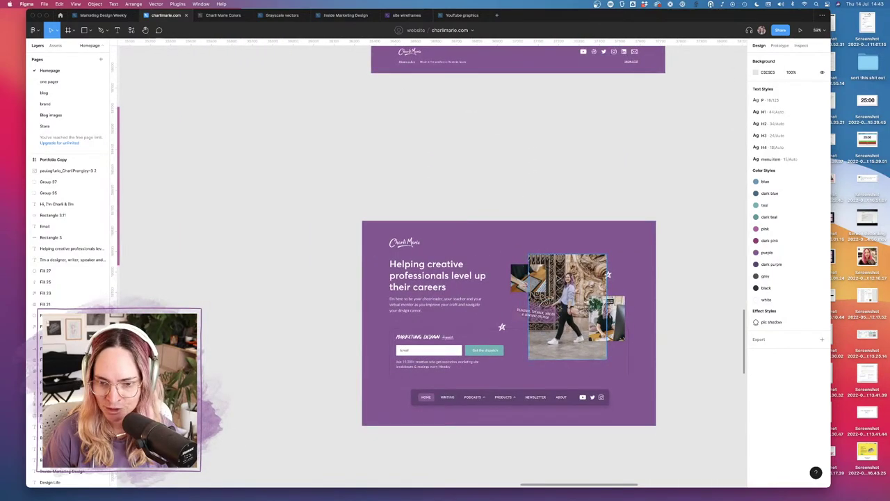
scroll(501, 324, down, 10)
scroll(536, 228, up, 10)
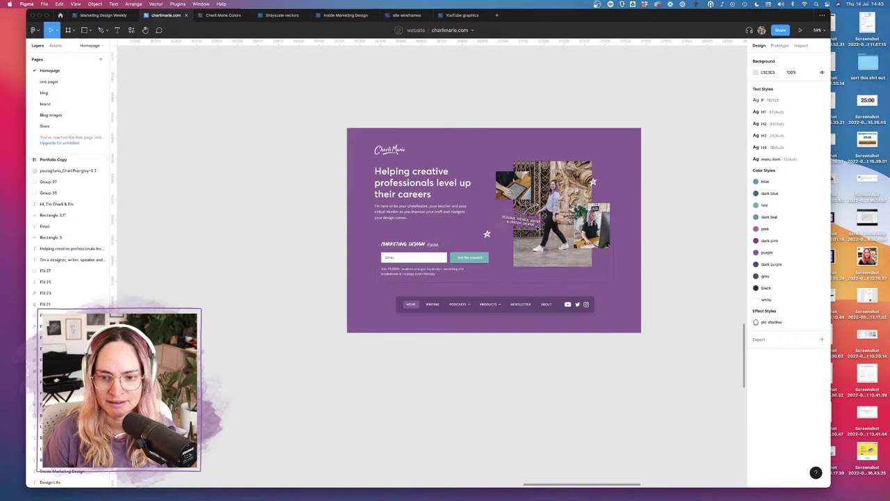
scroll(291, 255, up, 5)
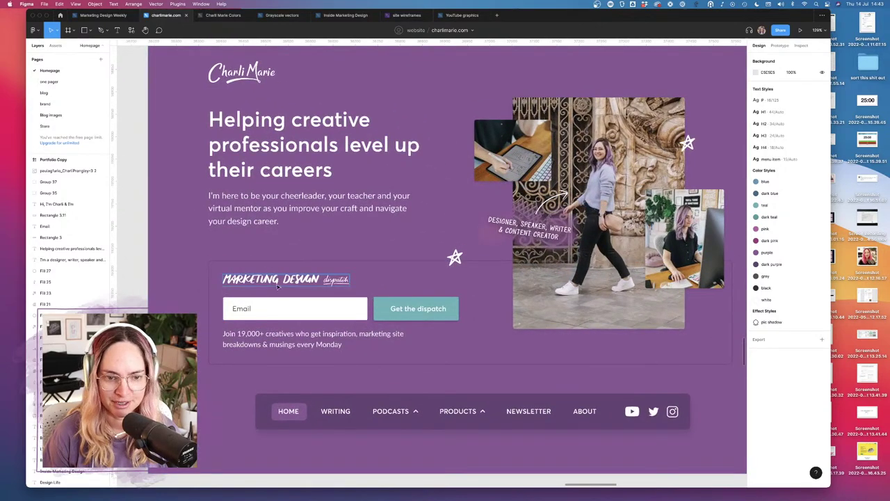
scroll(362, 258, down, 2)
scroll(362, 258, down, 5)
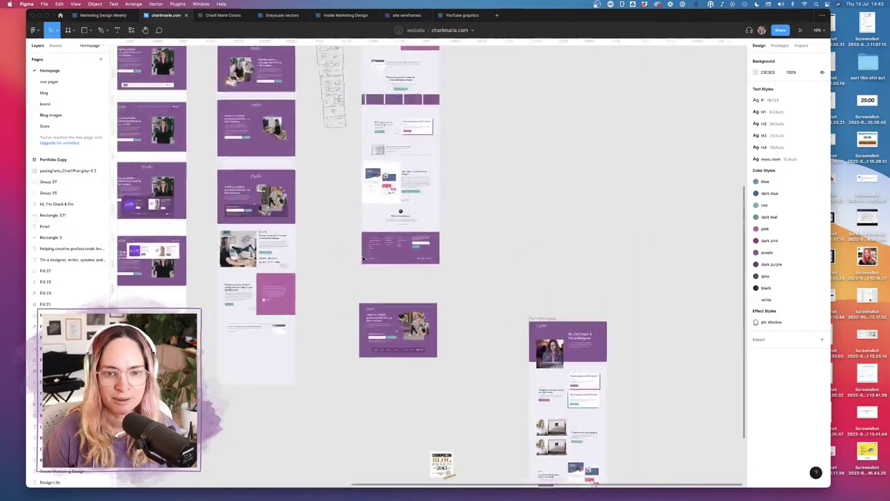
scroll(390, 236, up, 3)
scroll(420, 220, up, 8)
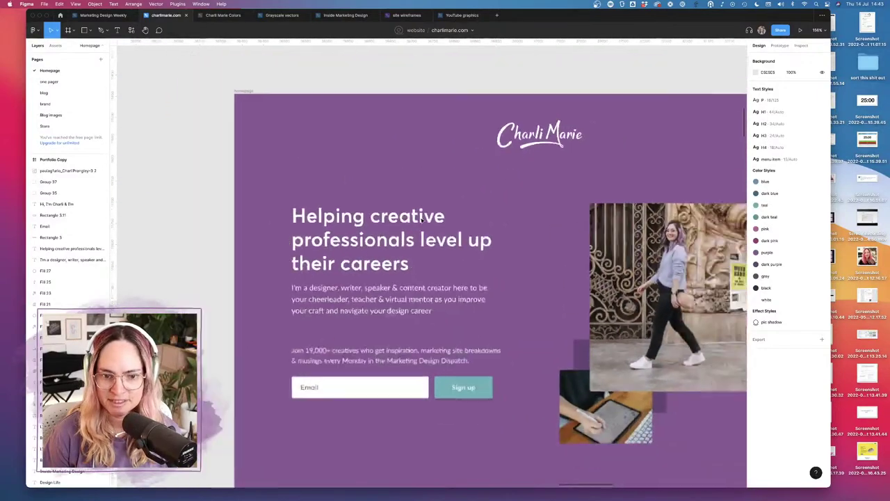
scroll(420, 220, down, 3)
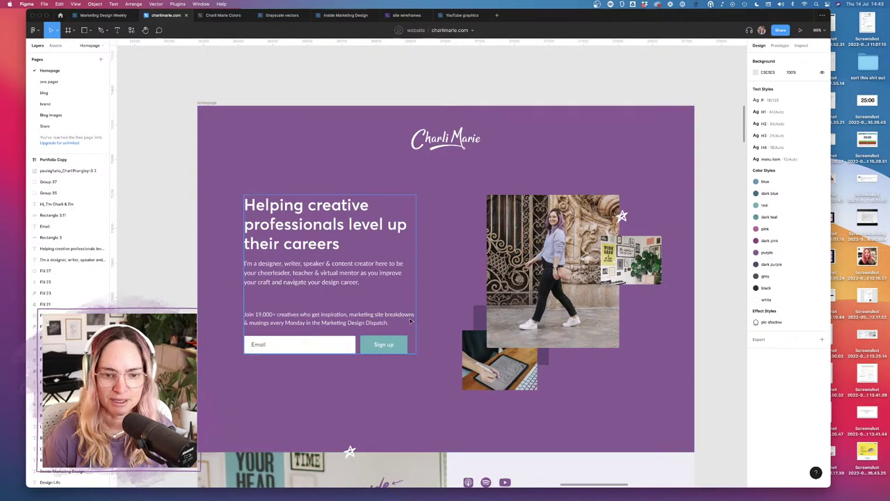
scroll(437, 318, down, 5)
scroll(437, 318, down, 15)
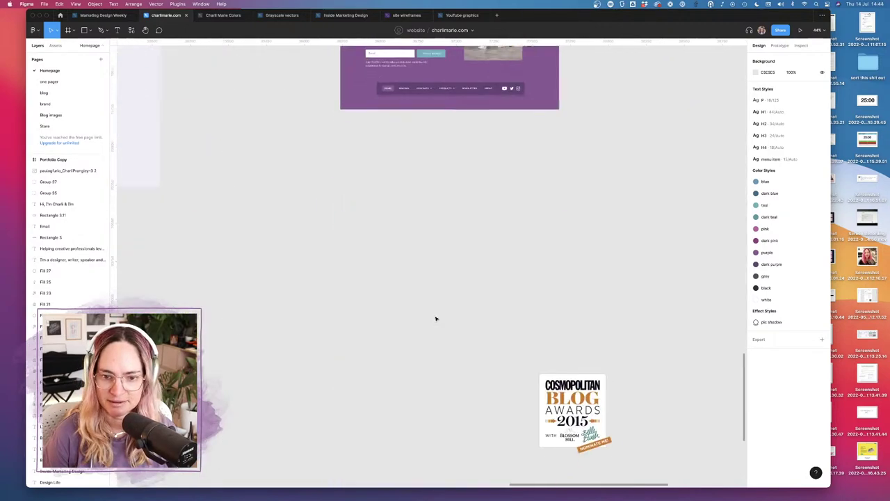
scroll(406, 246, down, 10)
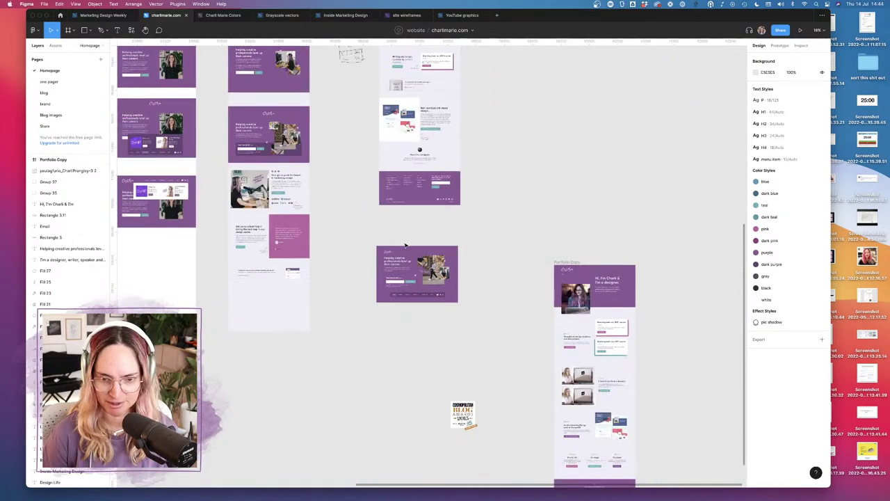
Step: Duplicate the full homepage frame and delete the old hero from the copy
click(423, 189)
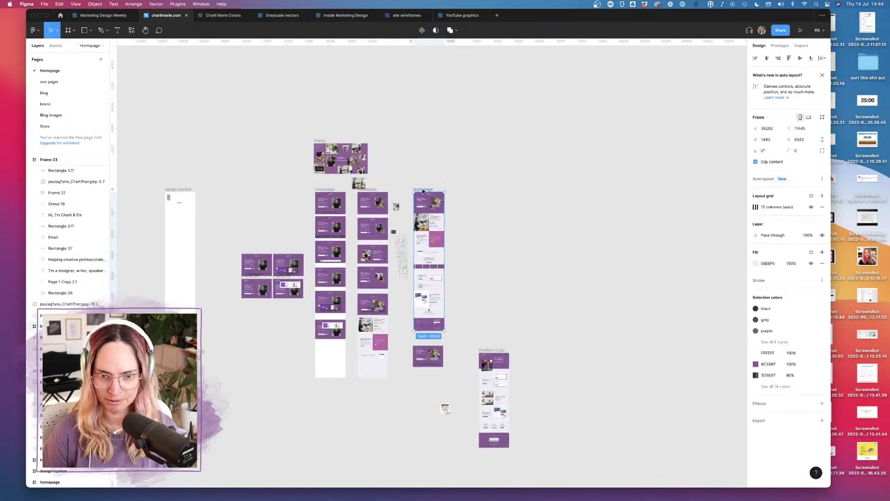
key(super+d)
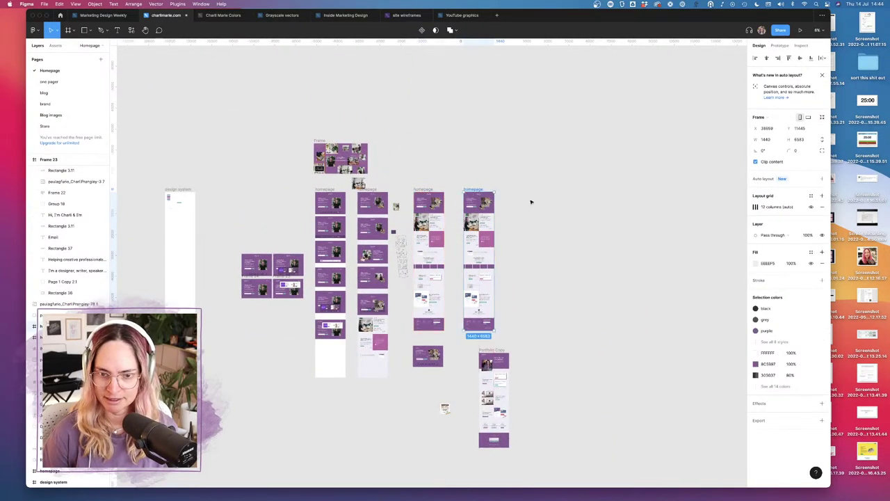
click(530, 199)
scroll(515, 223, up, 10)
drag(518, 255, 405, 189)
drag(528, 252, 408, 184)
key(Delete)
Step: Move the newer dispatch-signup hero to the top of the duplicated homepage
scroll(417, 229, down, 10)
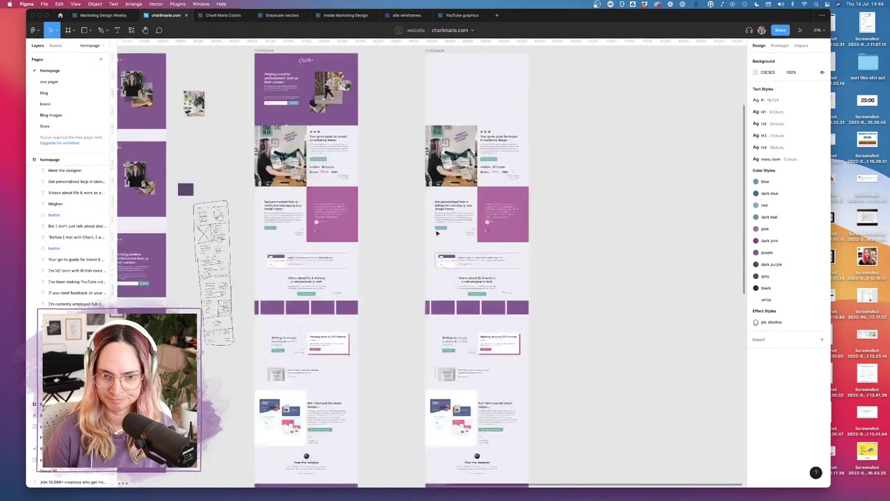
drag(243, 222, 253, 250)
scroll(339, 243, down, 5)
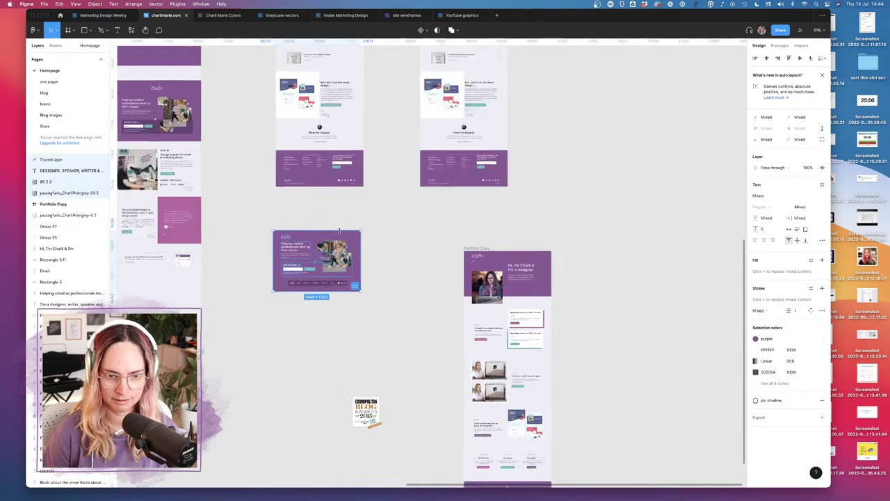
scroll(327, 319, up, 5)
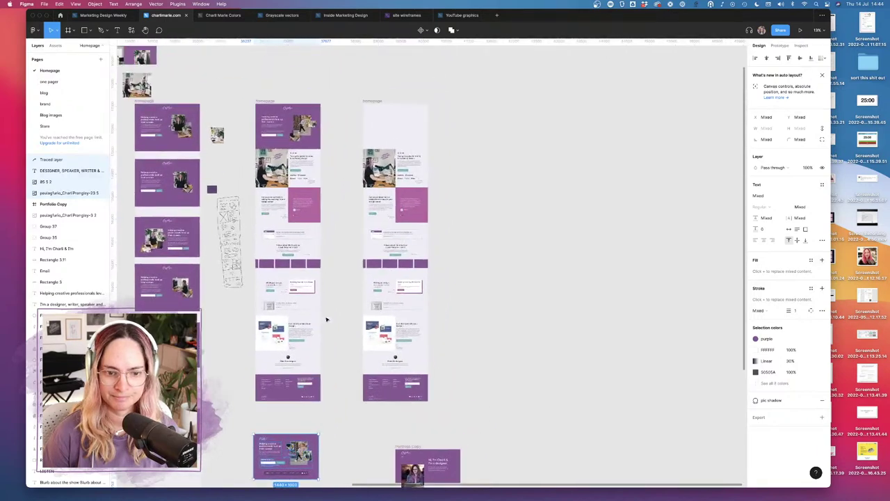
drag(283, 443, 391, 119)
scroll(390, 115, up, 8)
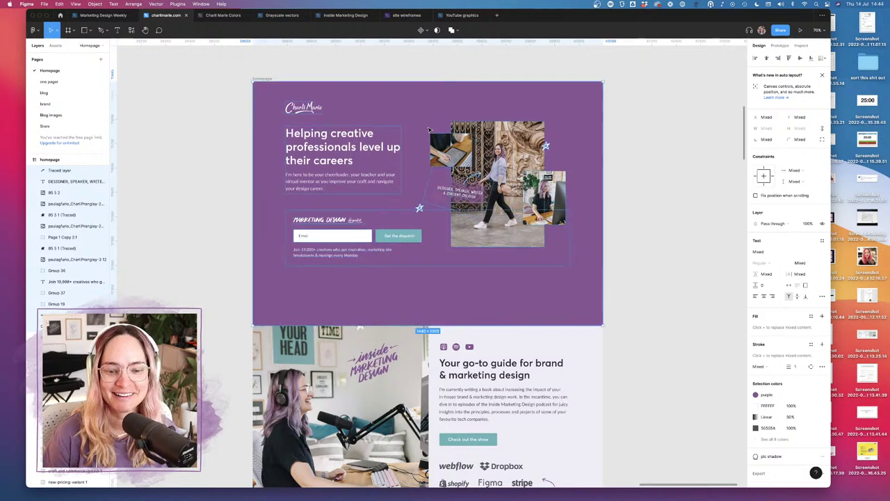
key(Escape)
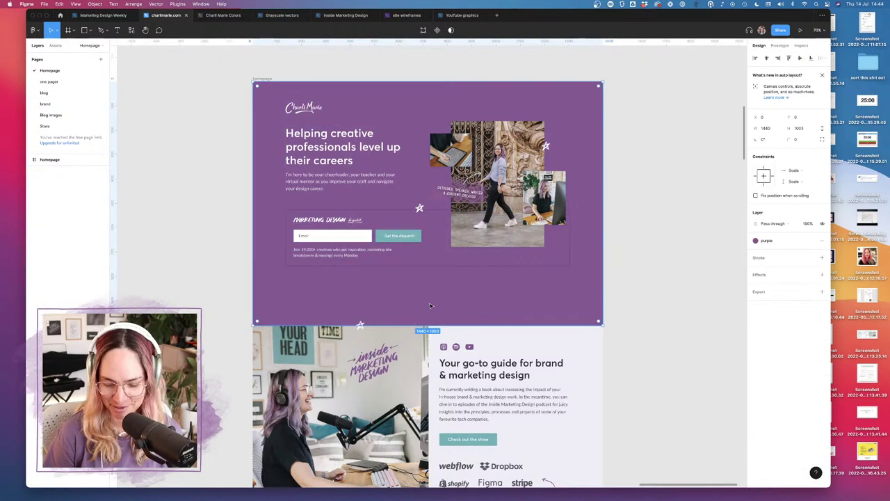
key(Escape)
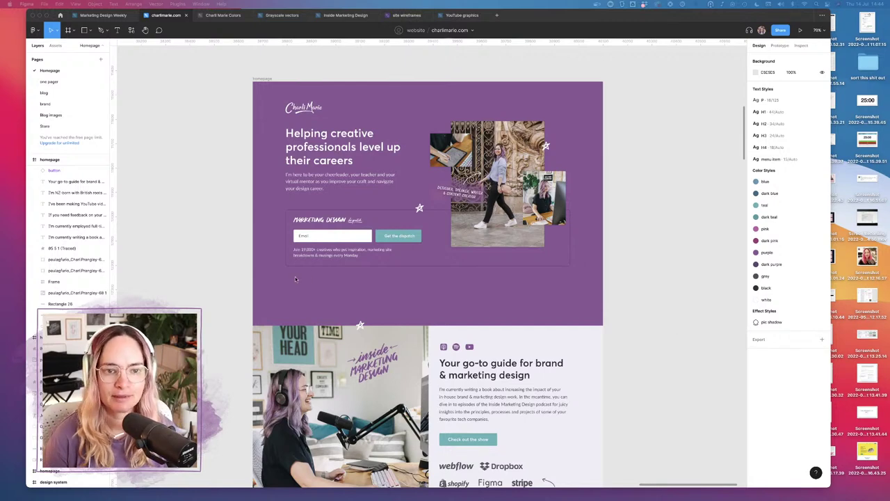
scroll(190, 223, down, 10)
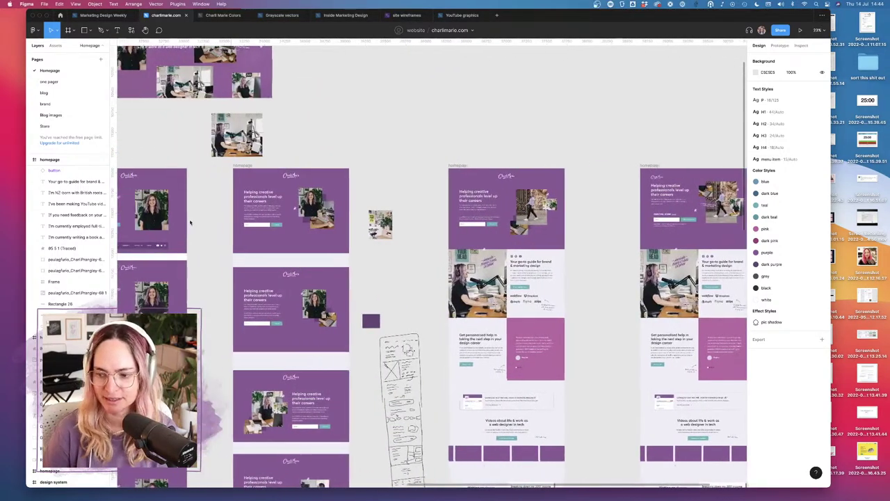
scroll(270, 201, down, 2)
scroll(269, 201, left, 3)
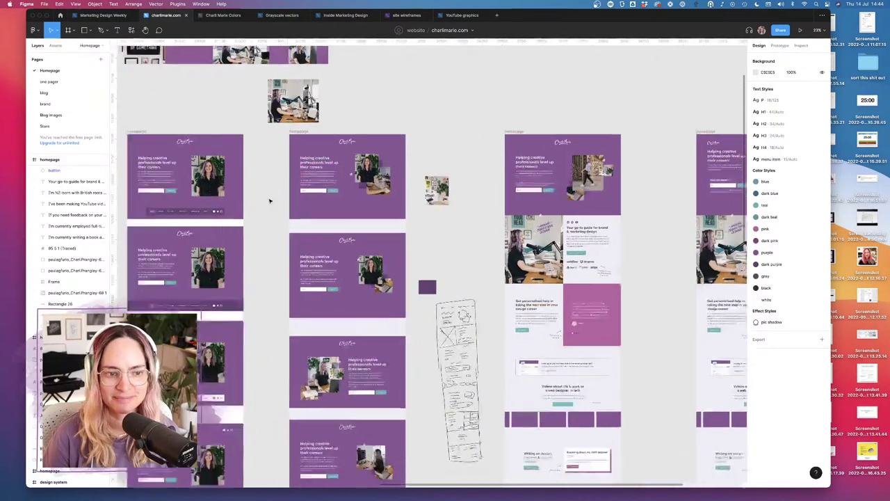
scroll(270, 201, down, 5)
scroll(270, 201, left, 8)
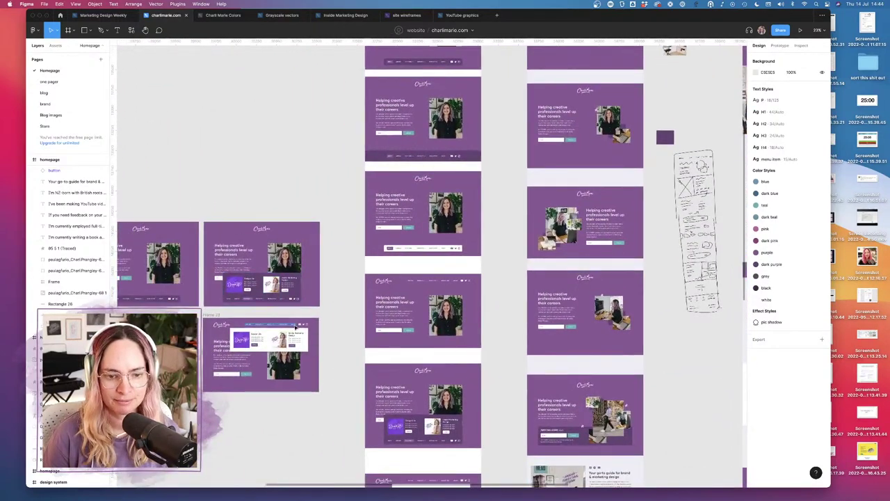
click(295, 325)
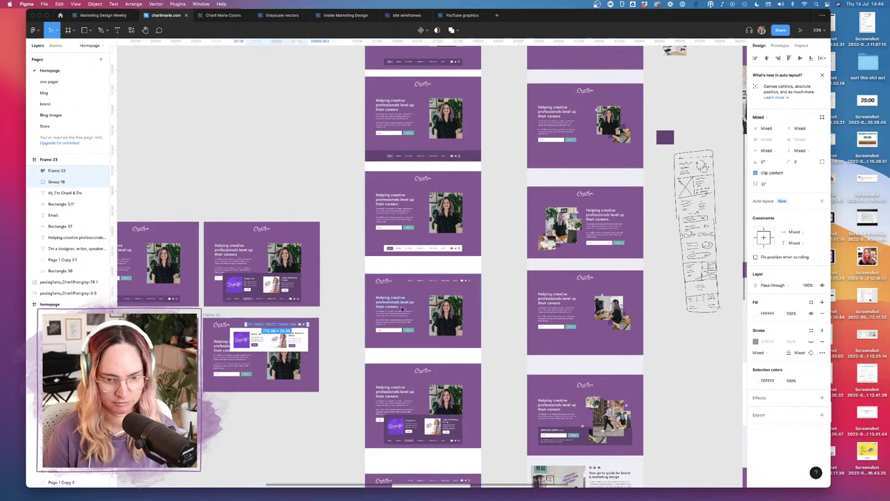
scroll(401, 309, down, 8)
Step: Paste the copied navigation bar into the homepage frame
right_click(328, 297)
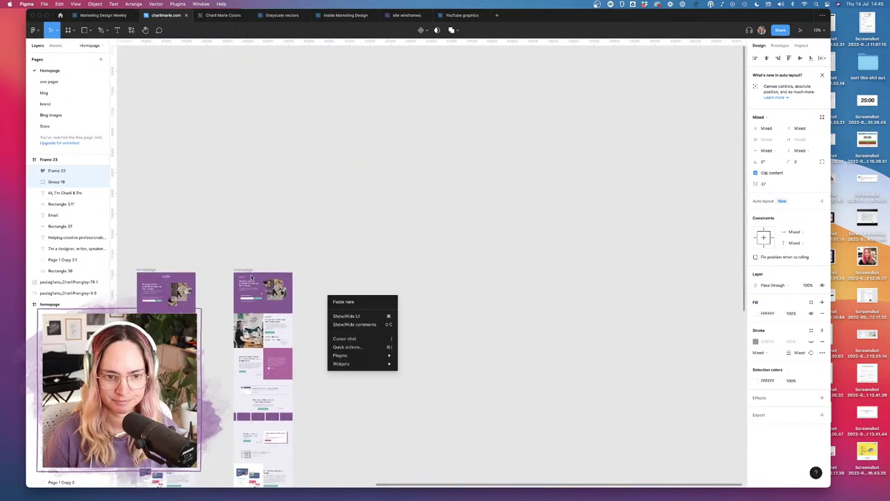
key(Escape)
scroll(239, 287, up, 10)
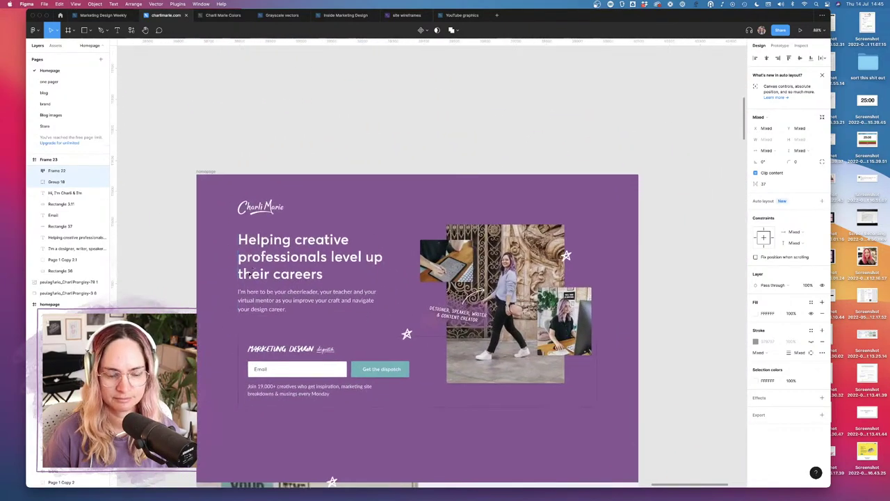
click(206, 172)
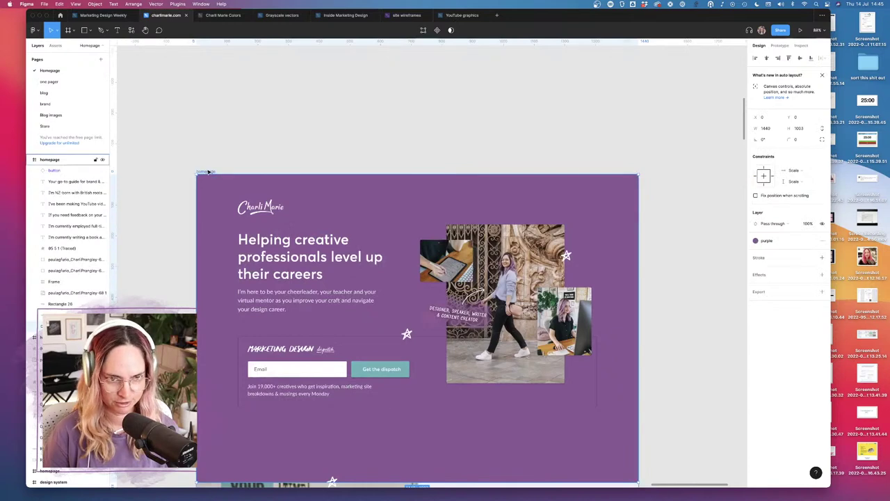
key(super+v)
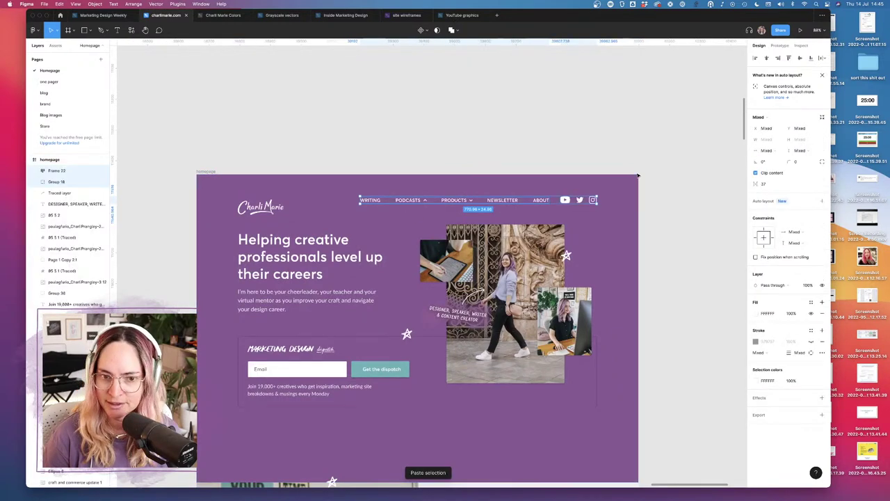
Step: Lift the Charli Marie logo to line up with the nav and shift the hero content down
click(261, 207)
drag(268, 209, 269, 203)
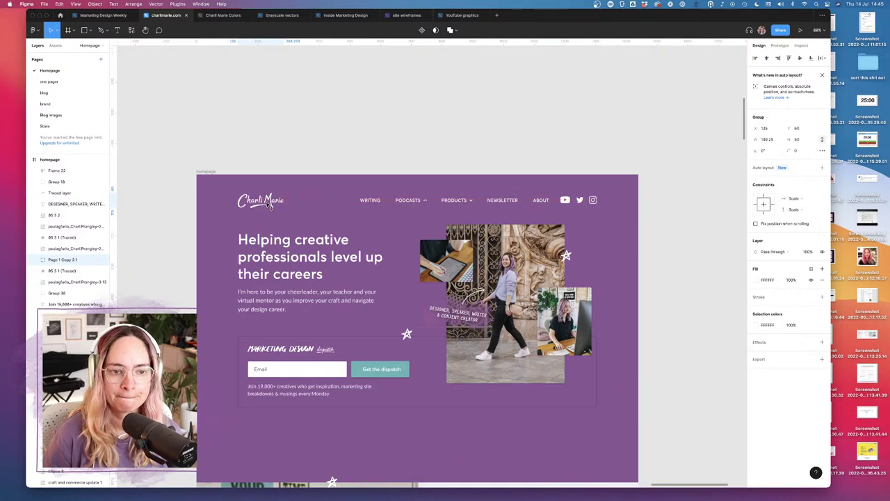
click(415, 144)
scroll(723, 274, down, 3)
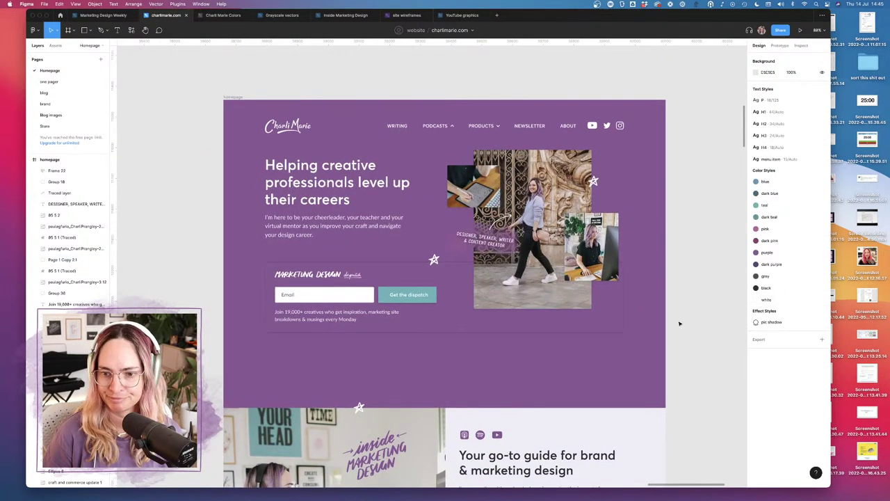
drag(676, 322, 240, 160)
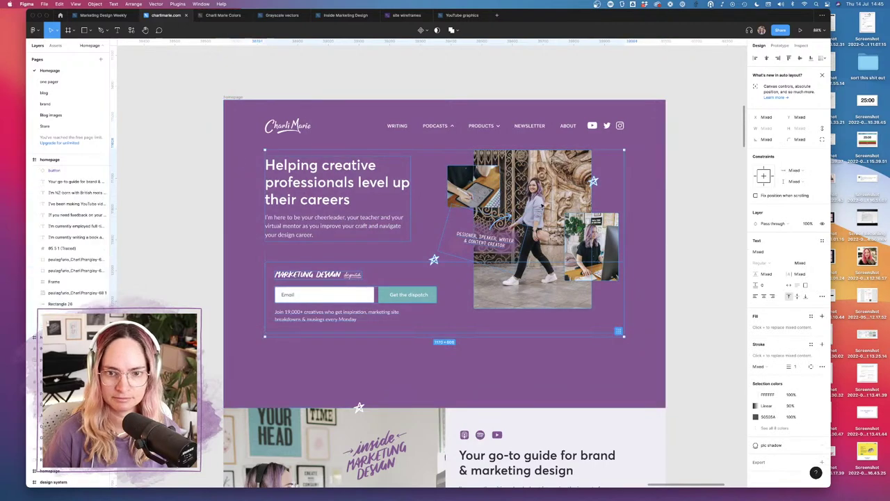
drag(547, 189, 548, 198)
Step: Rotate the PODCASTS chevron in Group 15 from -135° to 45° so it points down
click(681, 215)
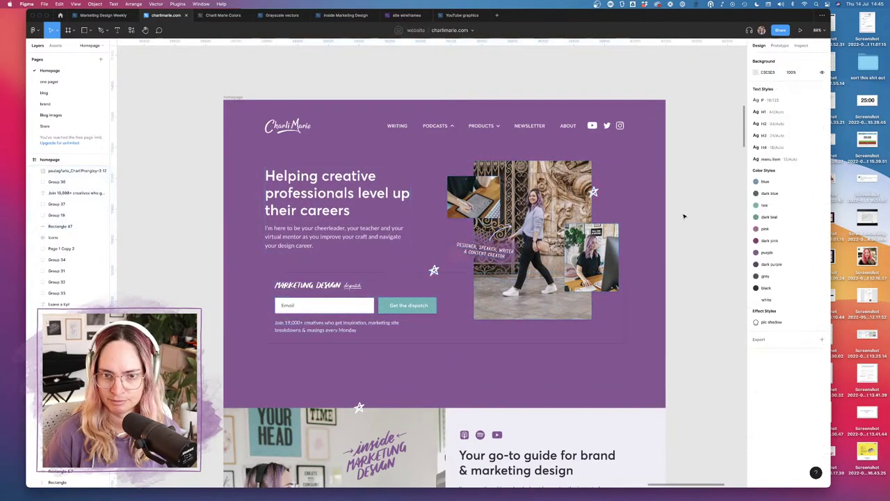
double_click(451, 126)
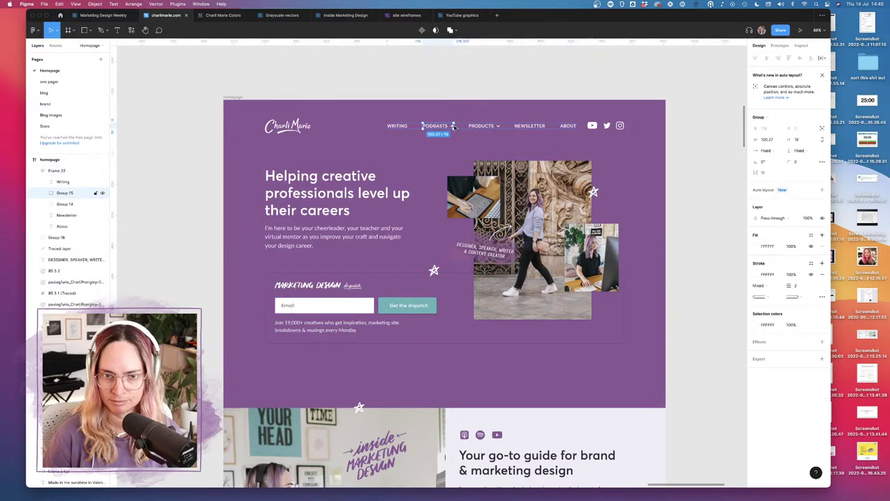
scroll(452, 127, up, 5)
double_click(452, 127)
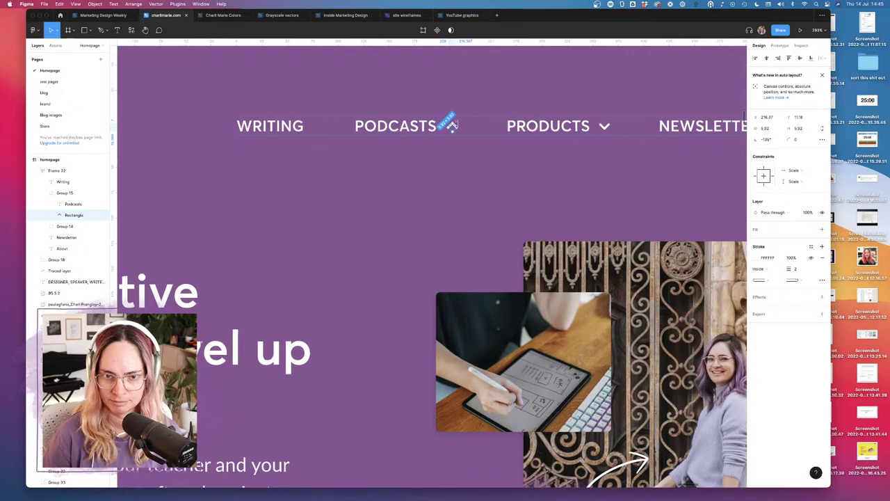
drag(453, 127, 435, 144)
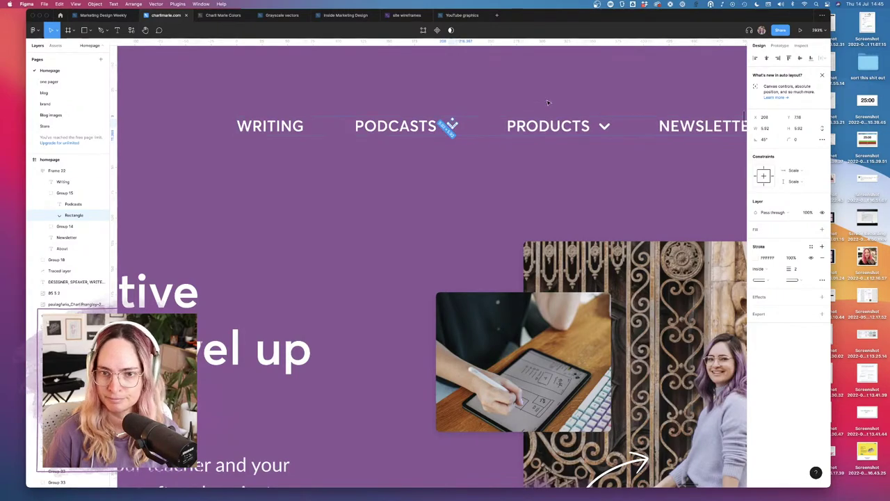
key(shift+1)
click(588, 75)
scroll(587, 74, down, 5)
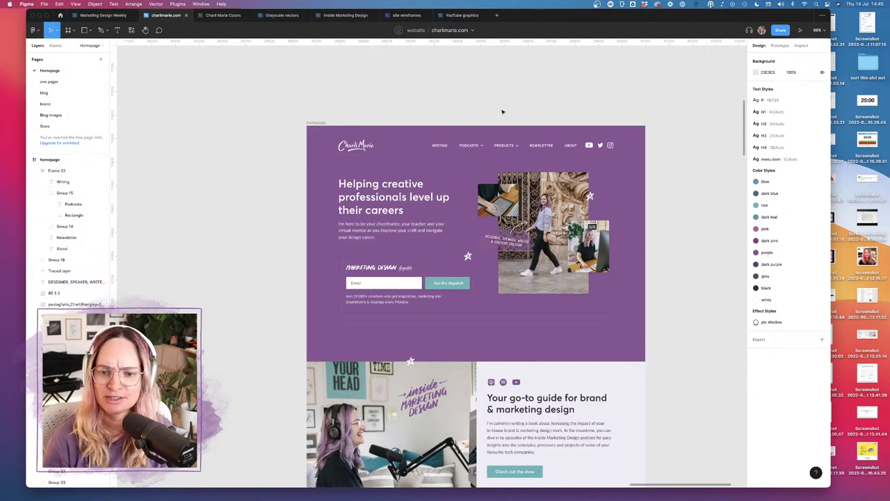
Step: Select the older design's hero blurb beginning 'I'm a designer, writer, speaker & content creator'
key(n)
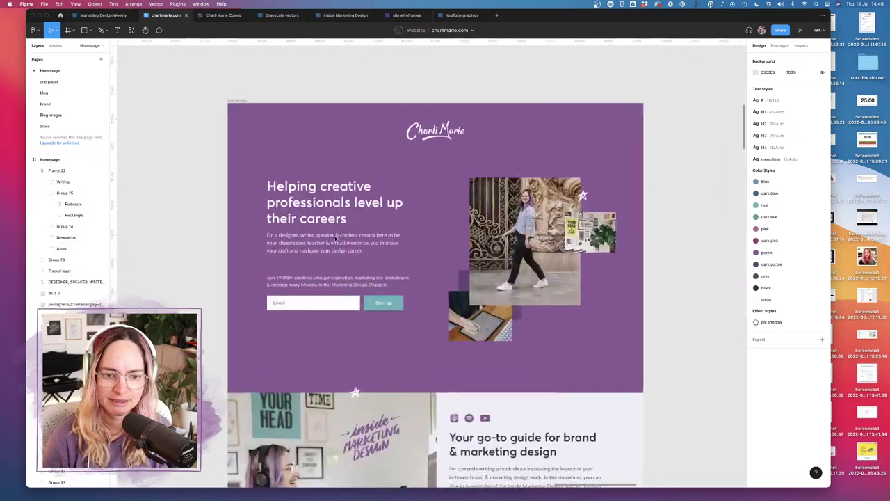
click(319, 240)
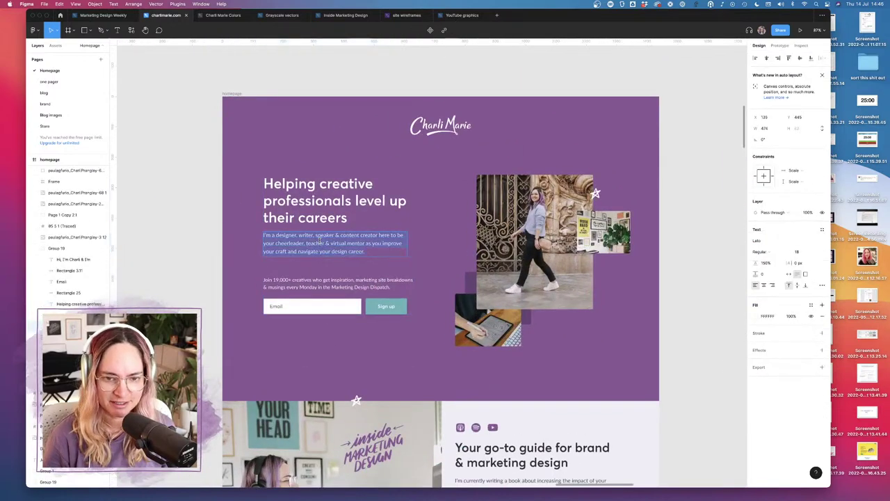
double_click(376, 235)
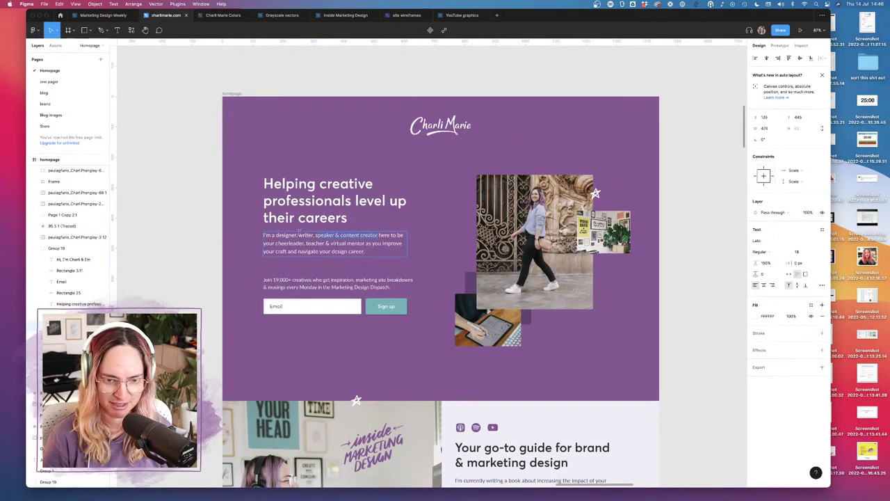
drag(375, 235, 266, 234)
key(super+a)
key(ctrl+c)
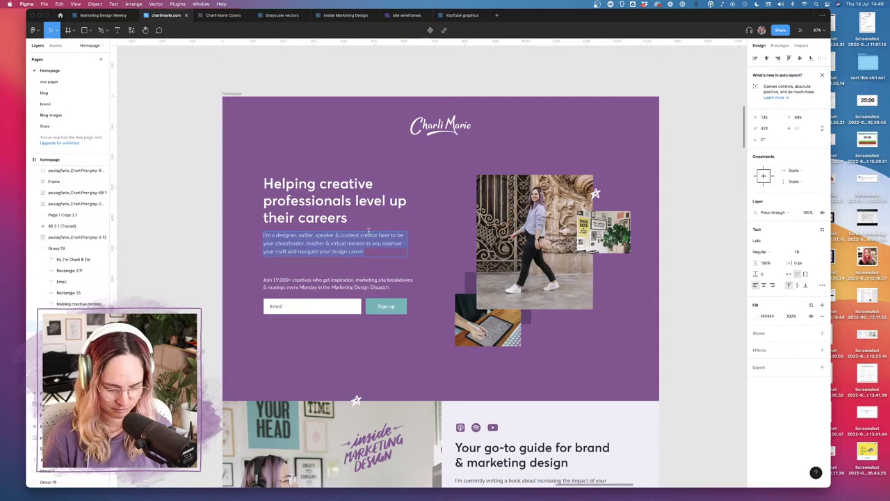
scroll(368, 233, down, 10)
scroll(455, 183, up, 3)
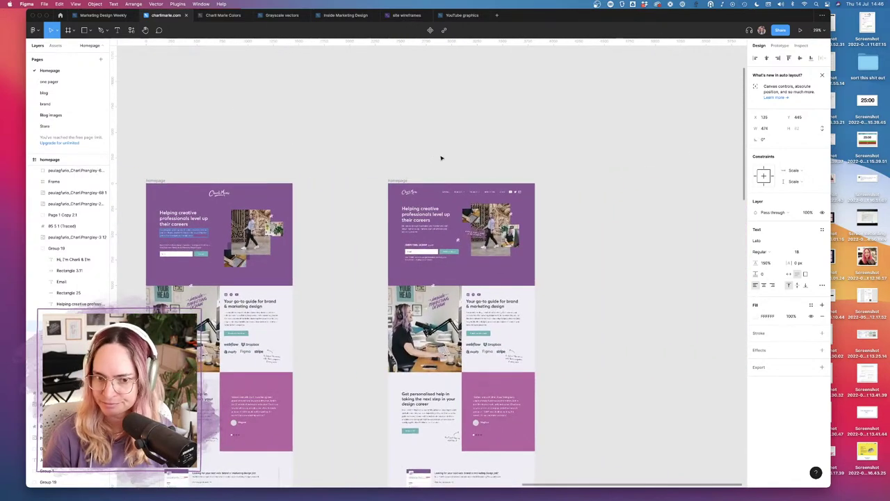
scroll(443, 195, up, 6)
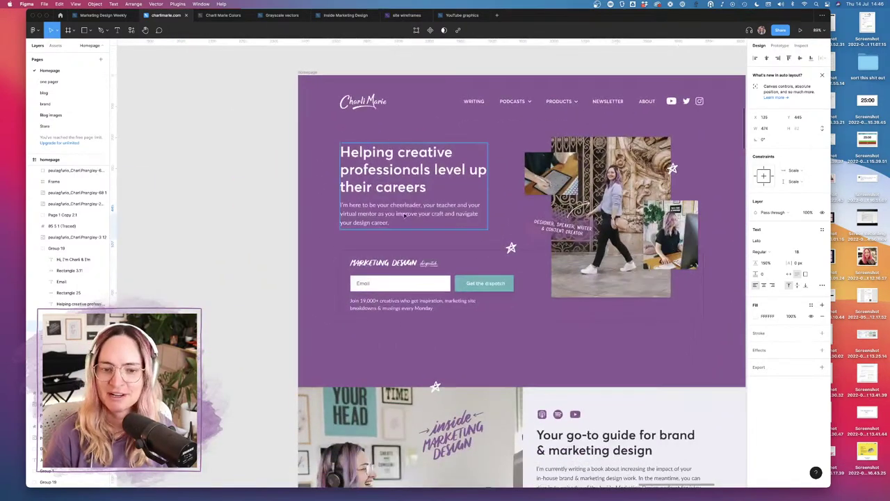
Step: Paste the copied blurb over the new homepage's hero paragraph
click(399, 214)
double_click(400, 214)
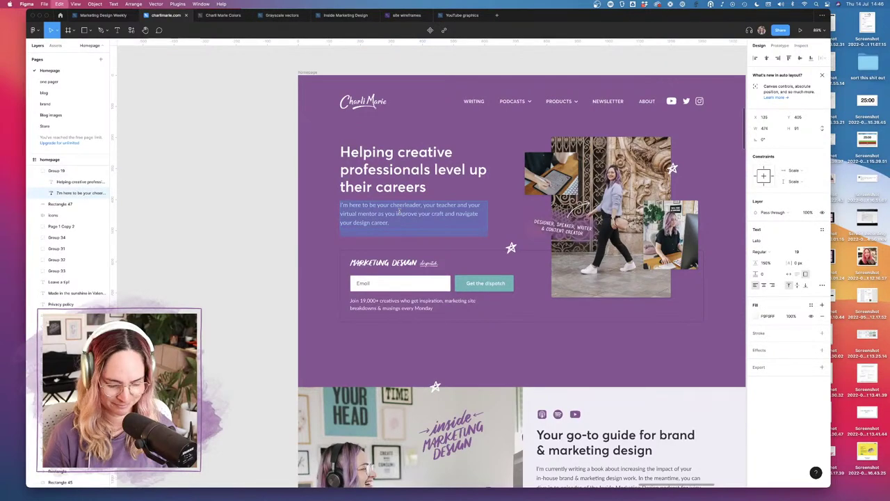
key(ctrl+v)
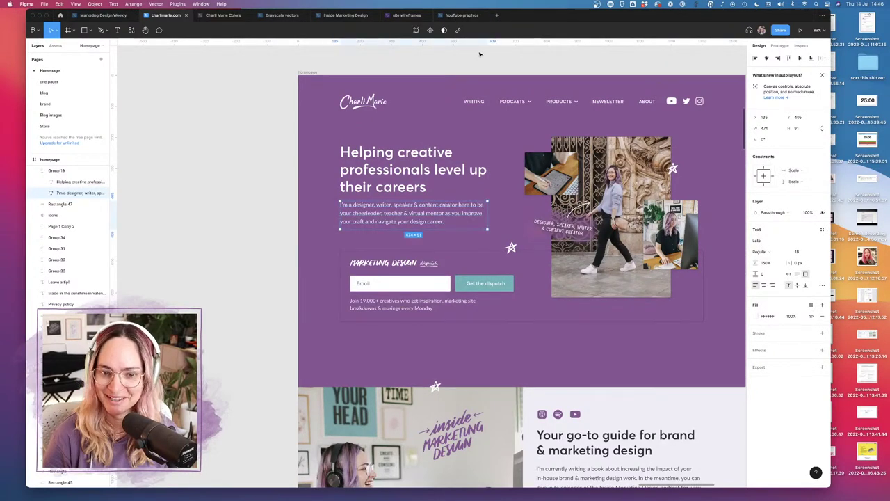
click(480, 54)
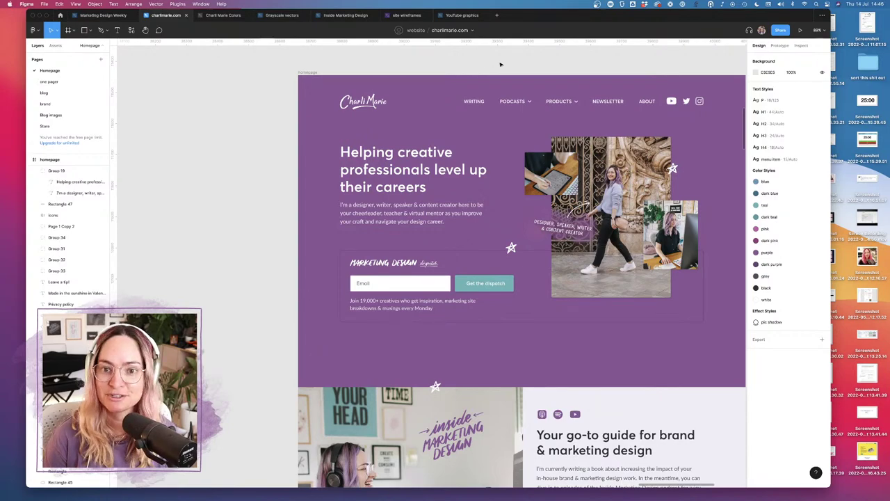
scroll(508, 67, down, 5)
scroll(507, 67, up, 5)
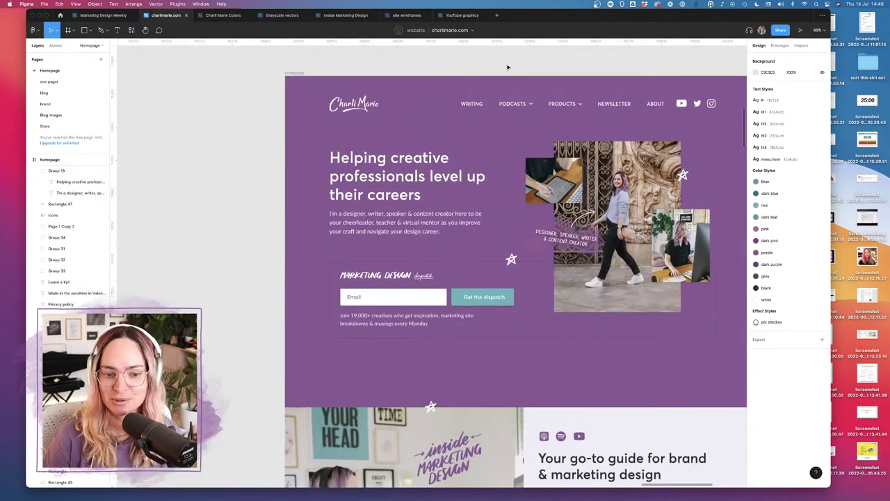
scroll(508, 67, down, 3)
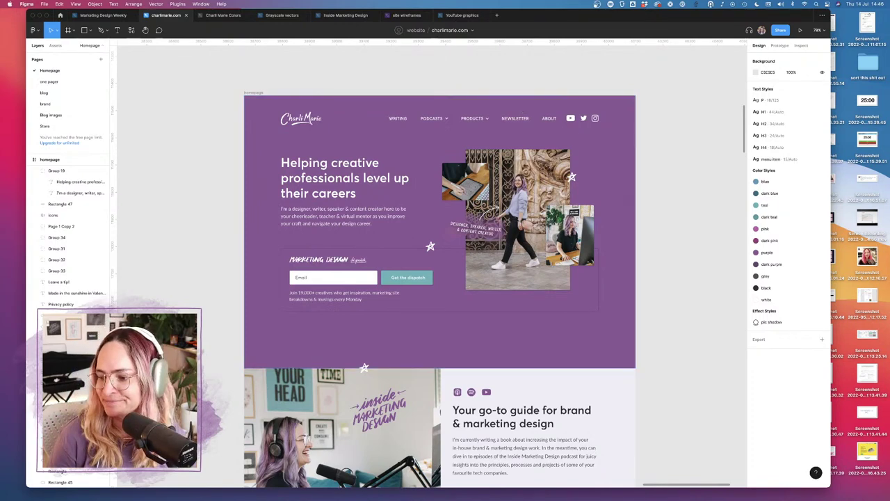
click(345, 16)
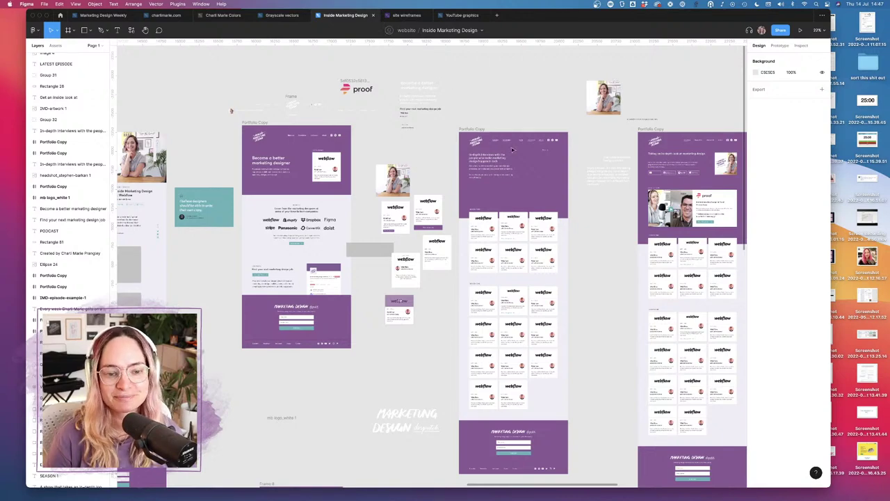
scroll(487, 174, down, 5)
scroll(487, 174, right, 2)
scroll(447, 176, up, 5)
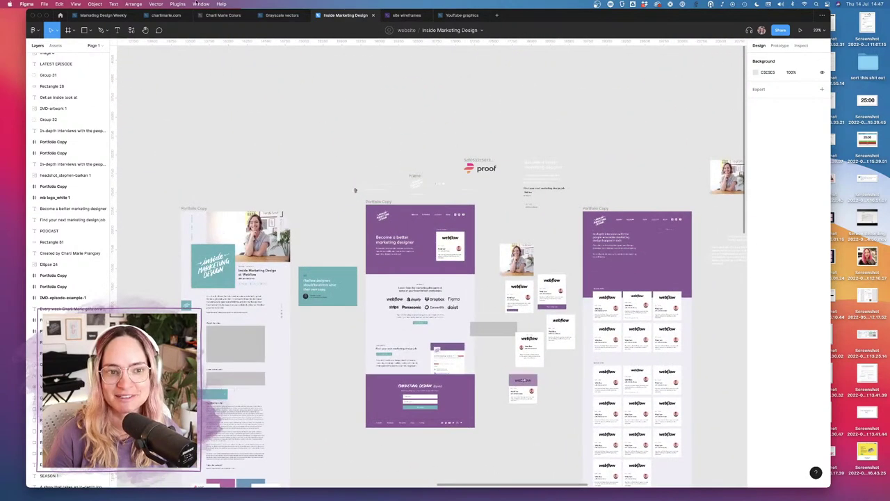
click(169, 15)
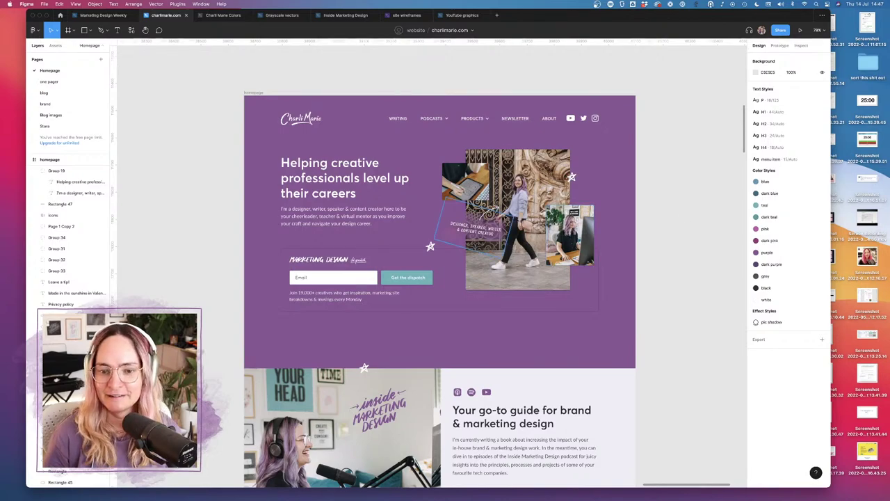
scroll(451, 223, up, 5)
scroll(614, 224, left, 5)
click(614, 223)
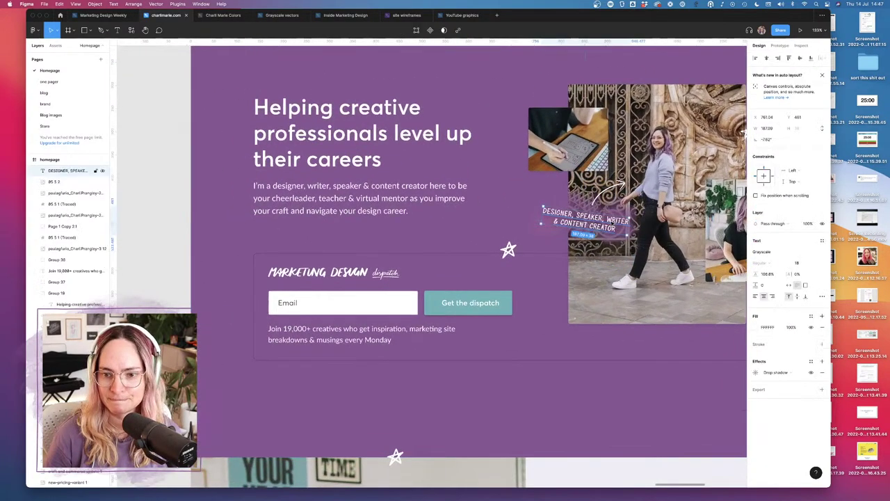
scroll(612, 223, right, 3)
double_click(555, 214)
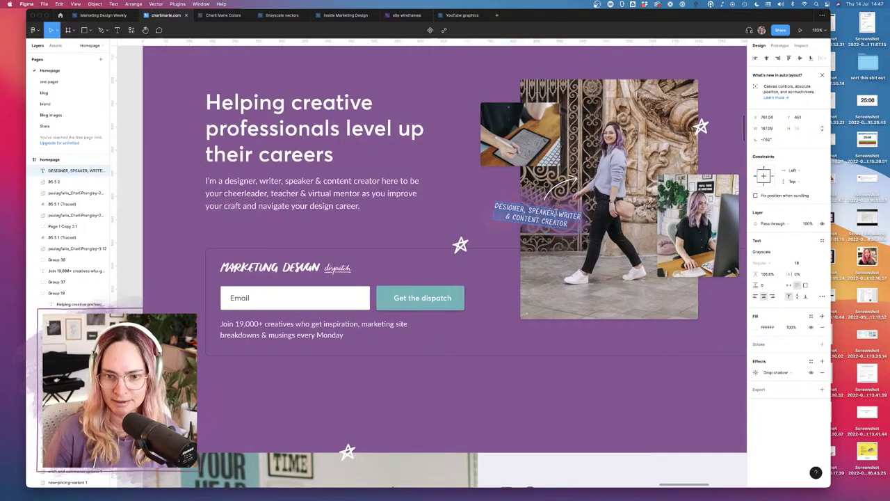
text(Hi, I'm)
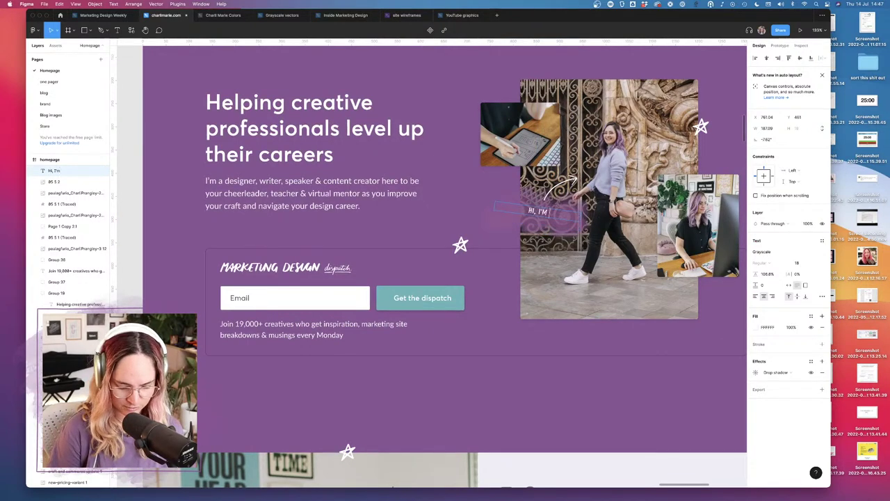
text( charli)
scroll(536, 212, down, 5)
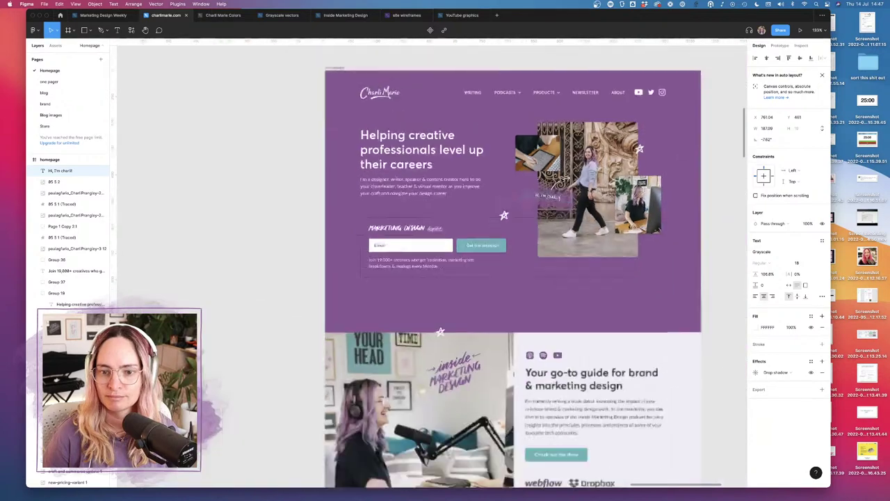
click(700, 202)
scroll(679, 194, up, 5)
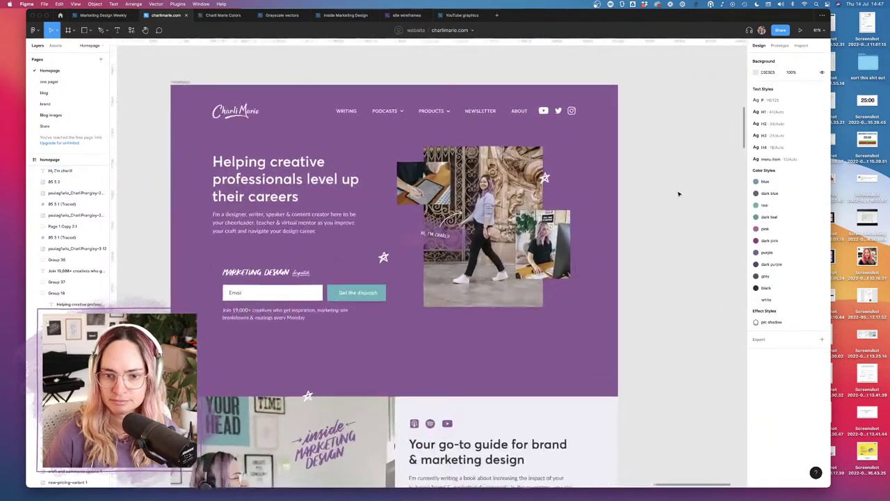
scroll(679, 193, left, 2)
click(440, 229)
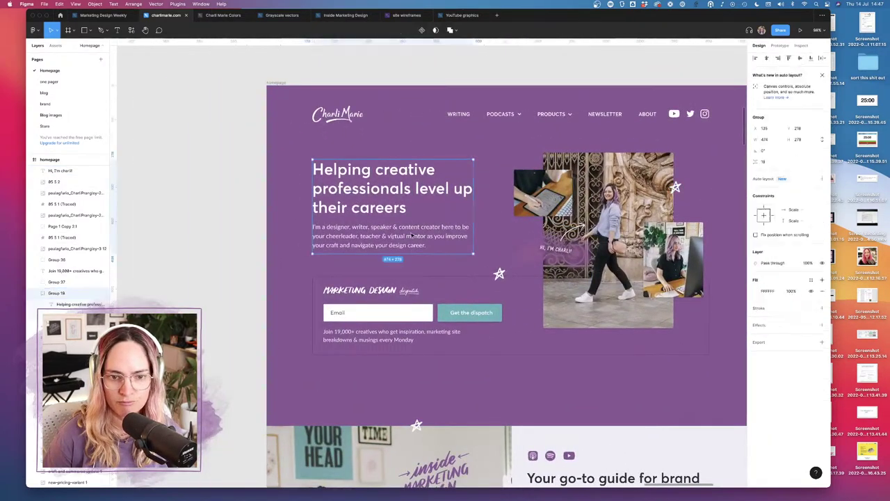
double_click(402, 235)
click(392, 235)
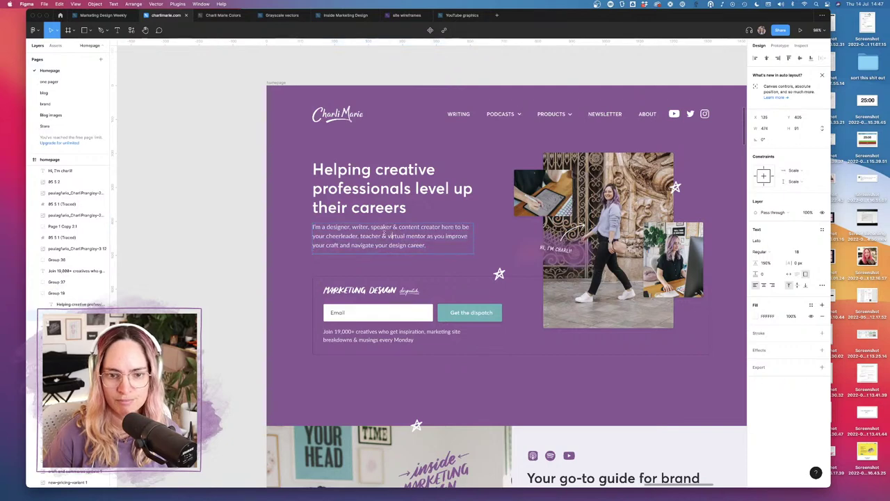
click(233, 242)
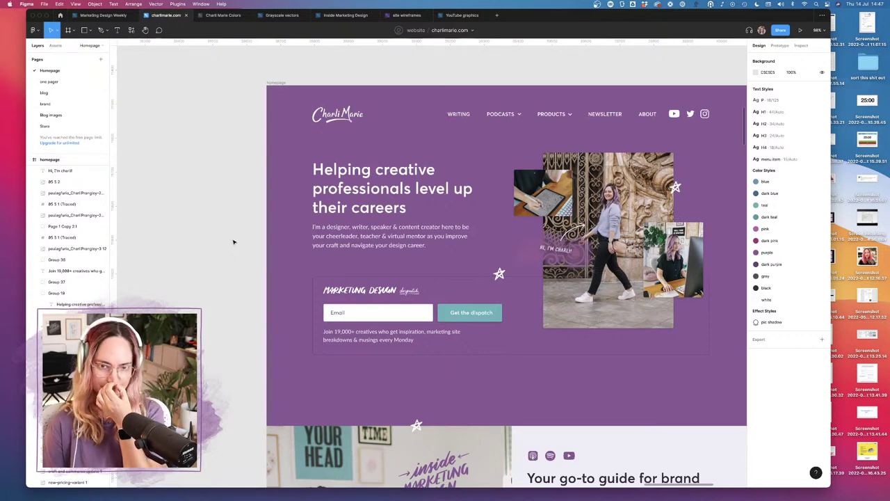
Step: Nudge the HI, I'M CHARLI brush graphic right and scale it down to about 138×85
scroll(233, 241, right, 3)
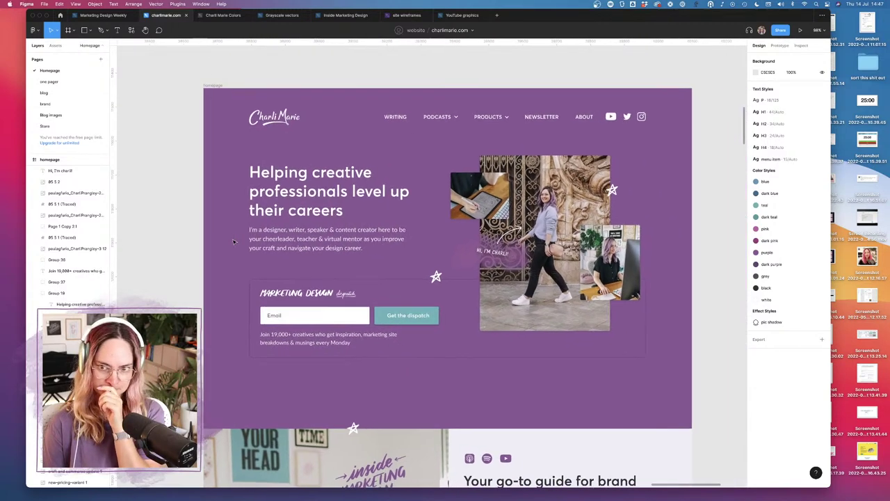
click(564, 259)
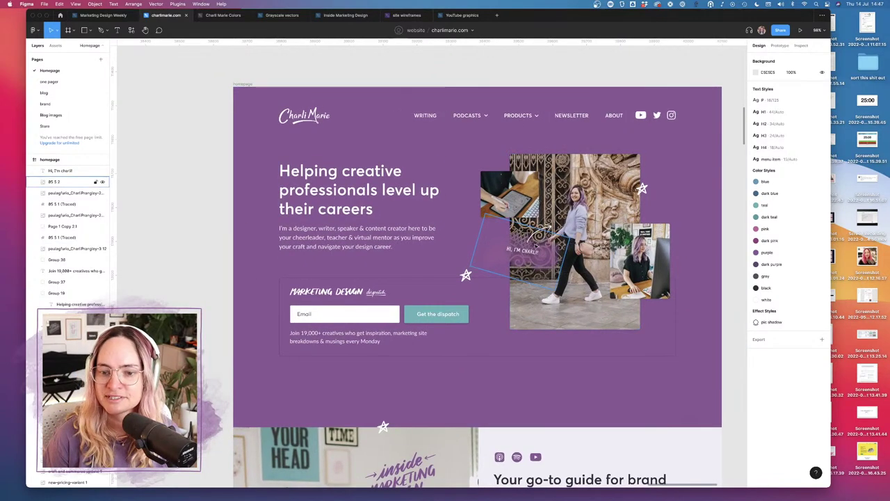
scroll(535, 248, up, 5)
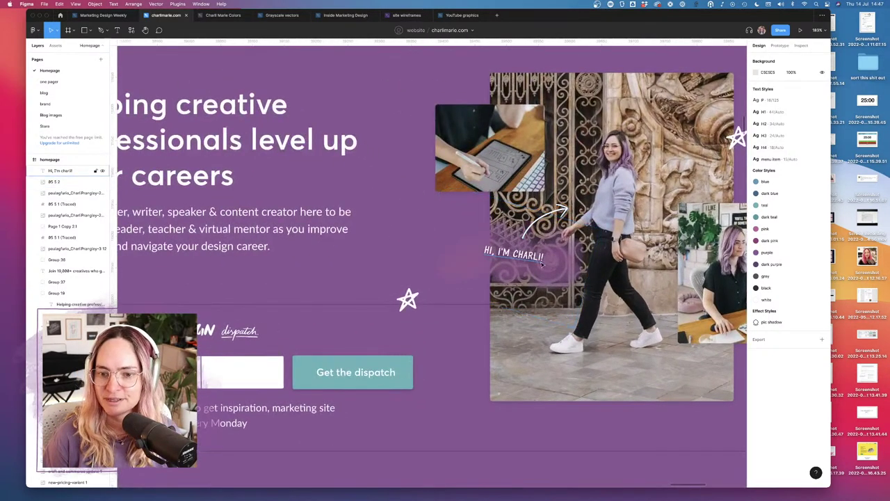
click(559, 264)
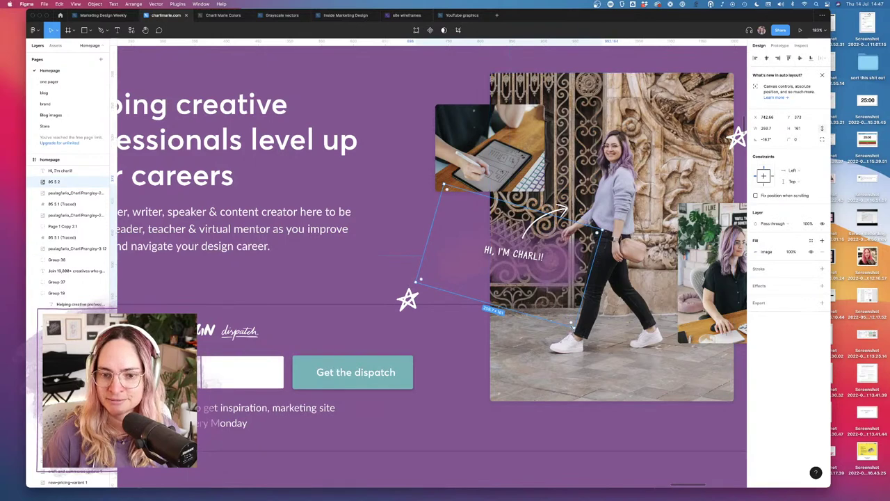
drag(569, 278, 586, 277)
drag(431, 280, 506, 255)
scroll(511, 257, right, 3)
scroll(516, 258, down, 5)
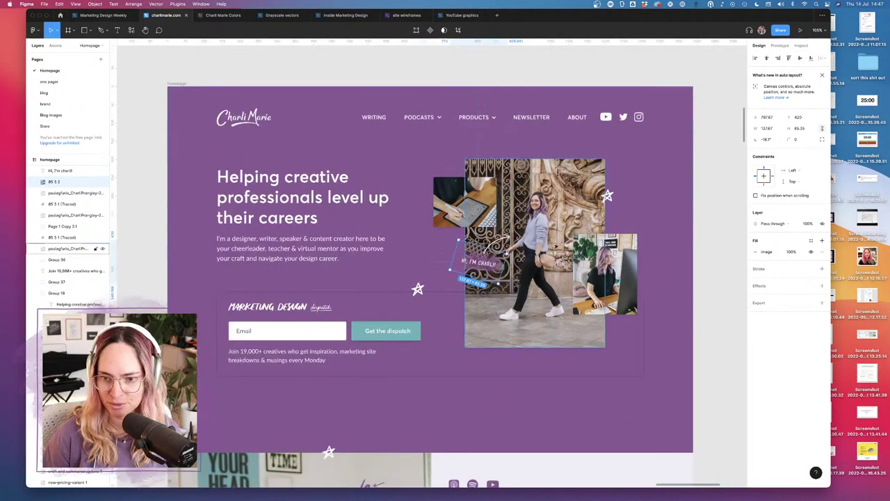
click(711, 235)
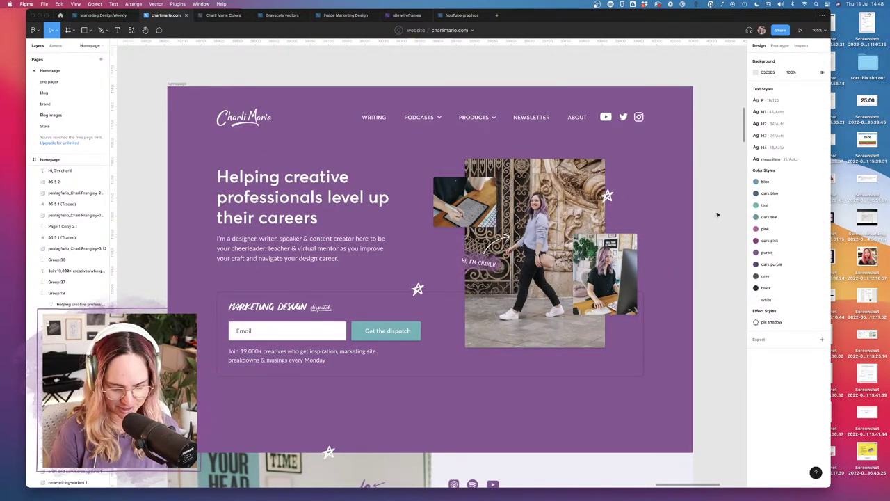
key(super+y)
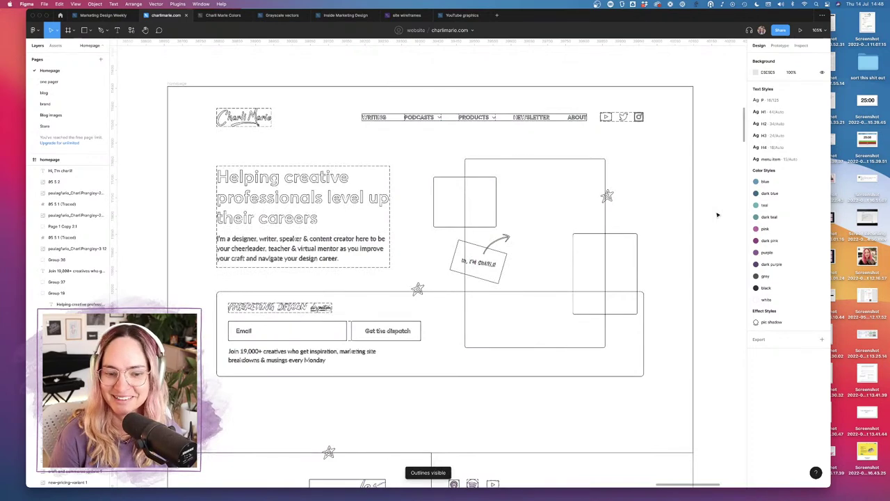
key(super+y)
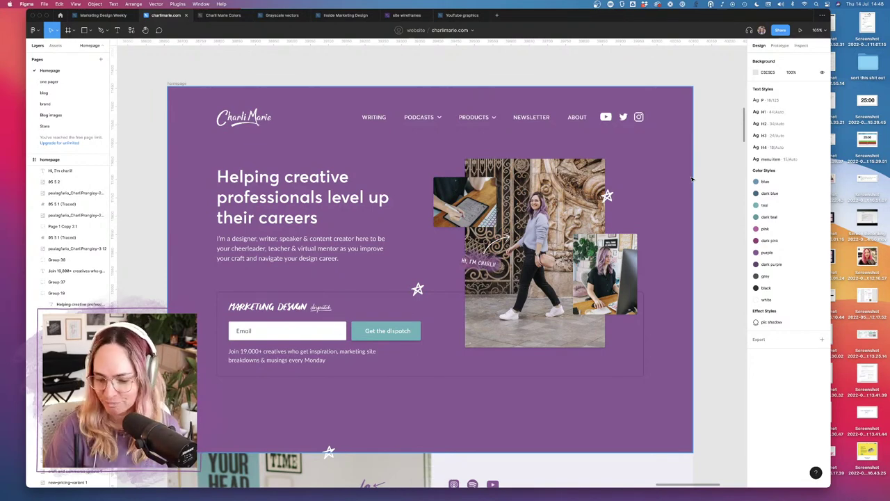
key(ctrl+y)
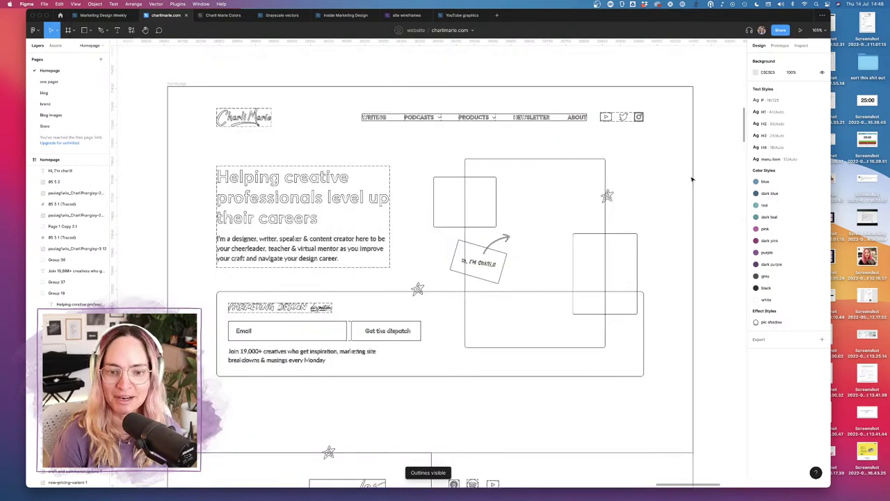
key(ctrl+y)
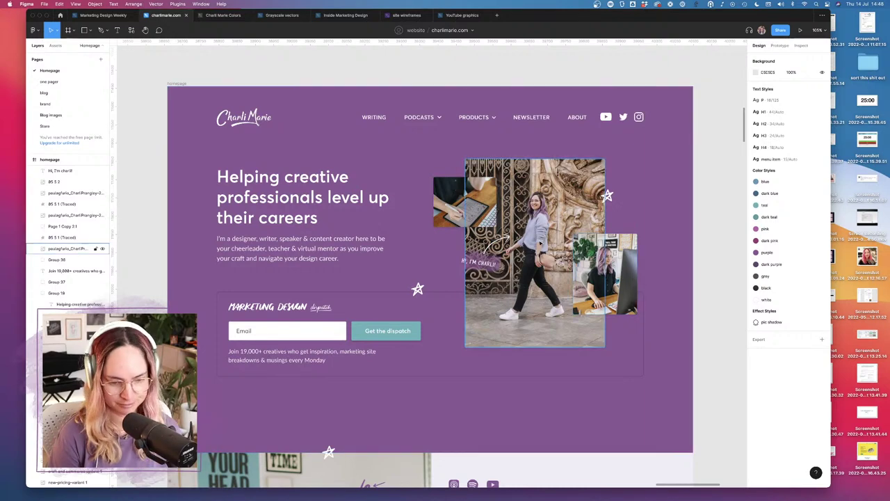
key(ctrl+g)
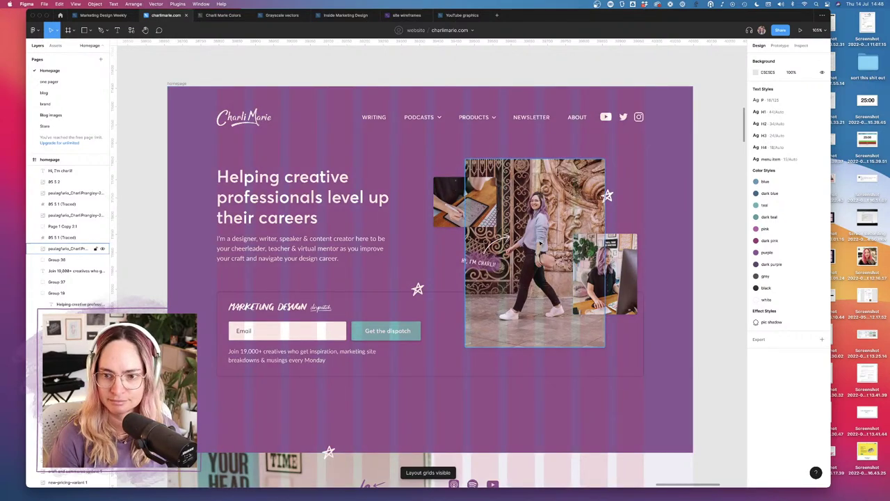
key(ctrl+g)
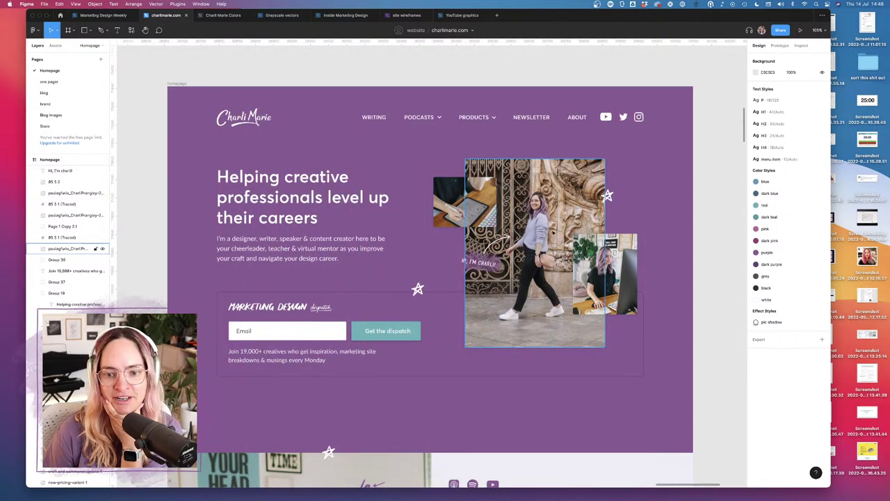
scroll(536, 242, down, 5)
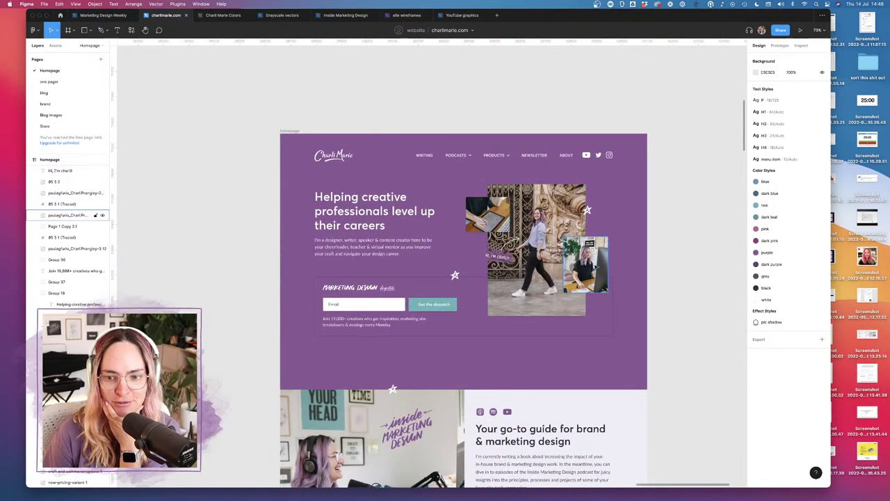
scroll(596, 264, up, 5)
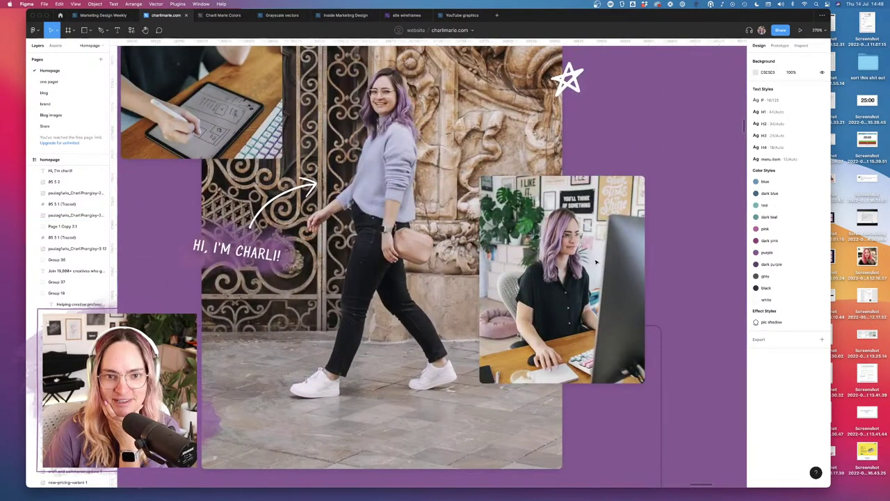
scroll(596, 262, down, 4)
scroll(596, 261, down, 4)
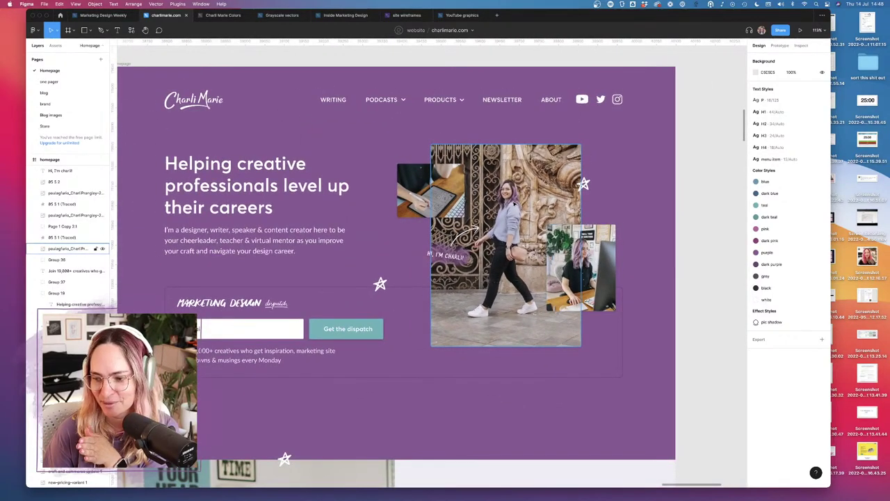
scroll(580, 167, down, 4)
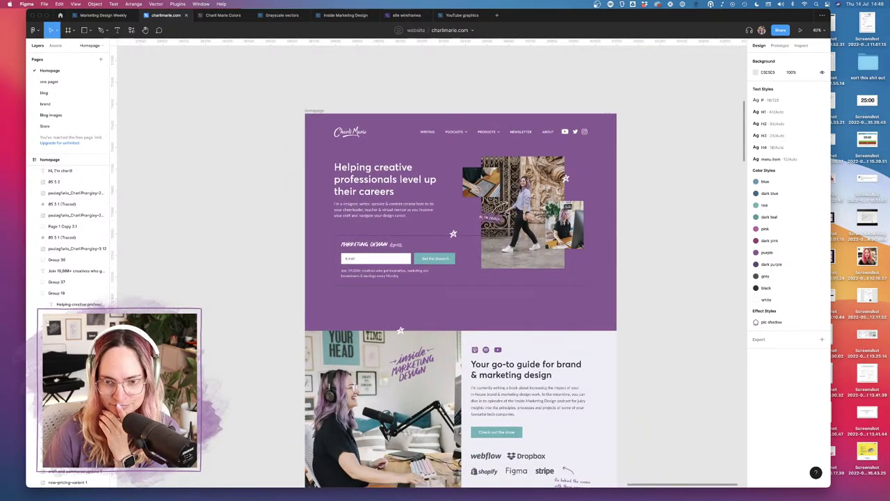
scroll(504, 209, down, 6)
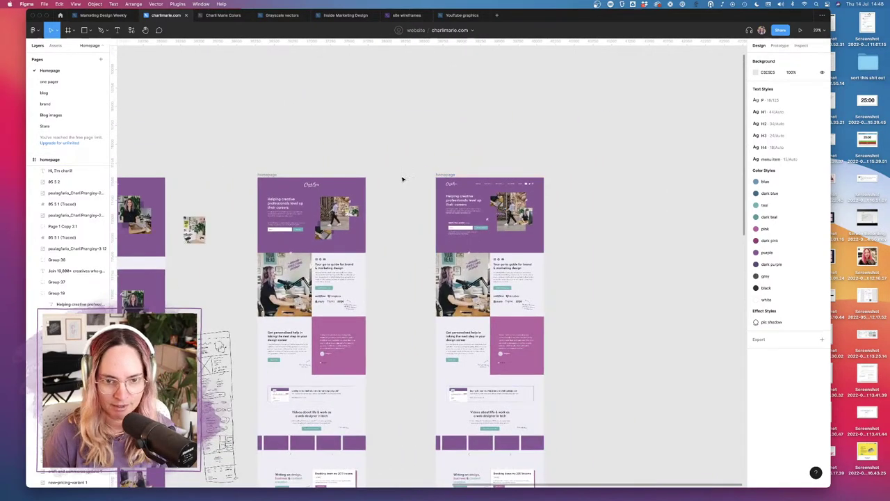
scroll(402, 179, down, 5)
scroll(401, 179, right, 3)
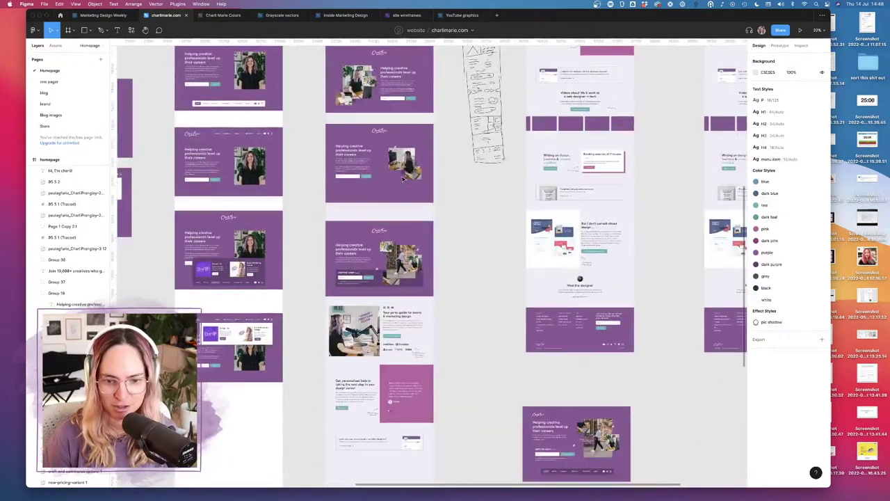
click(360, 122)
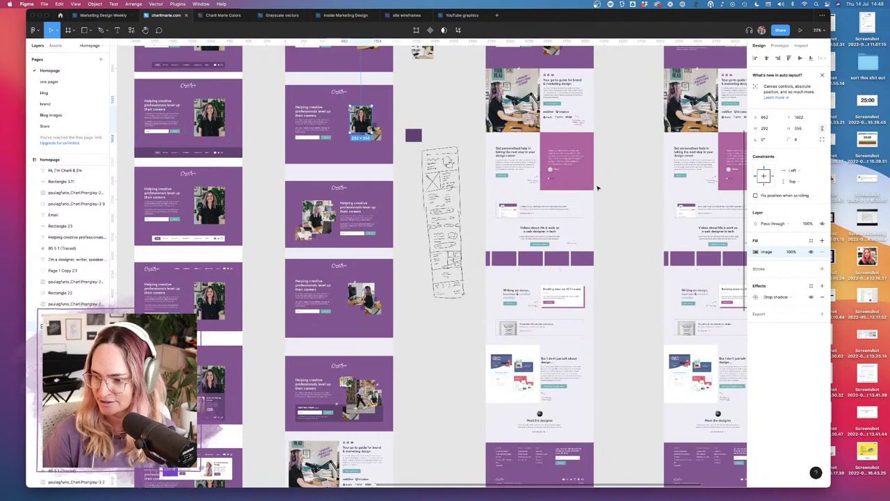
scroll(596, 188, down, 5)
scroll(489, 174, up, 8)
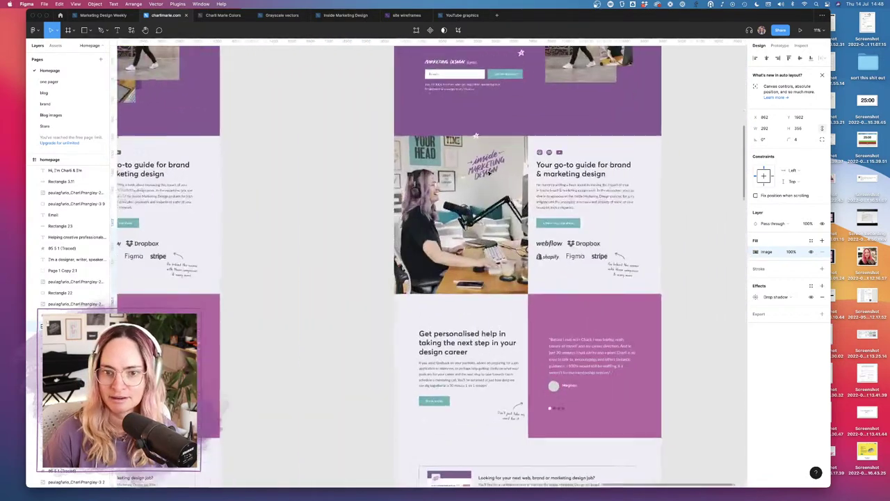
scroll(489, 174, up, 3)
click(685, 192)
scroll(685, 193, right, 2)
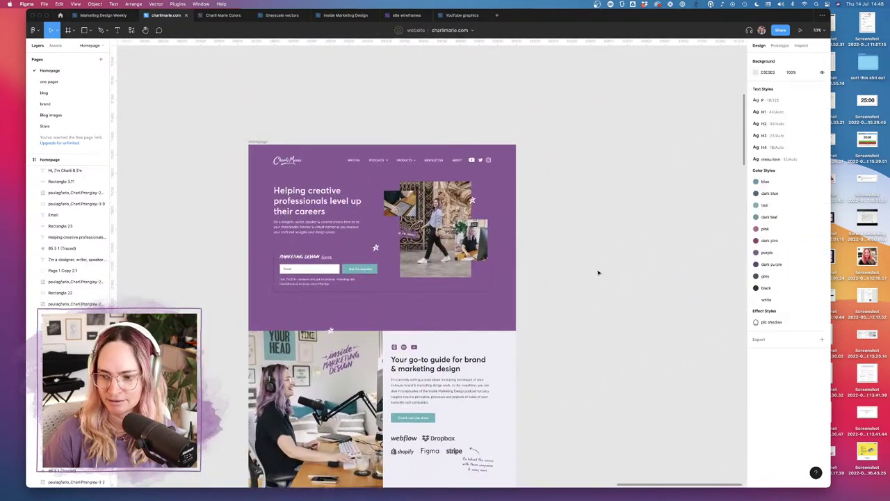
Step: Duplicate the hero section and paste a new portrait photo into the copy
drag(548, 310, 284, 143)
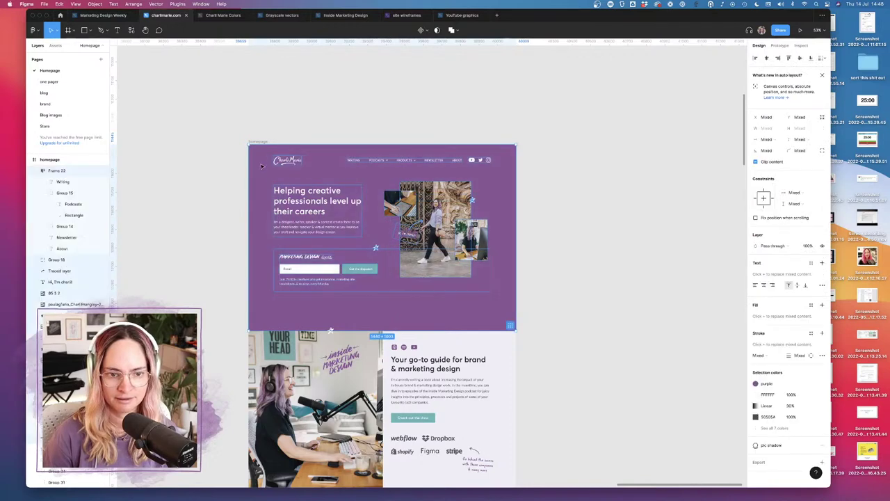
key(super+d)
scroll(650, 194, right, 5)
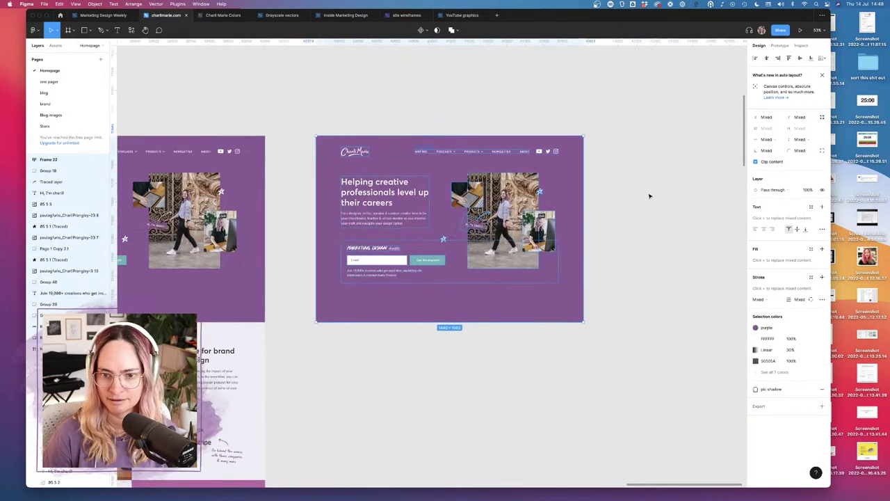
click(649, 195)
key(super+v)
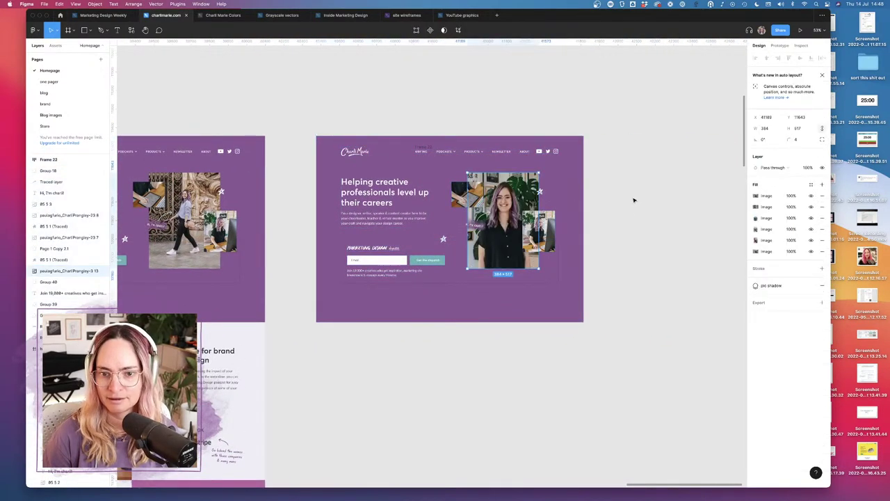
click(66, 270)
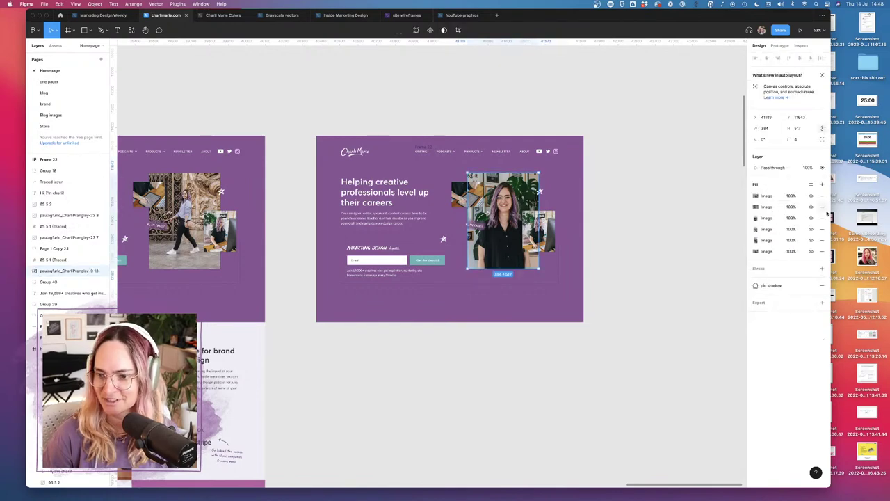
Step: Set the portrait's fill to Crop mode, enlarge it and shift it right
click(756, 195)
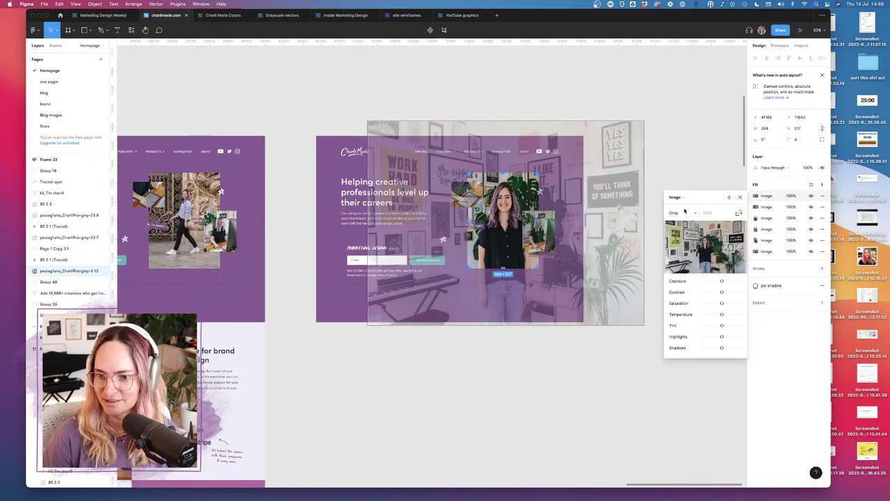
click(683, 198)
click(684, 198)
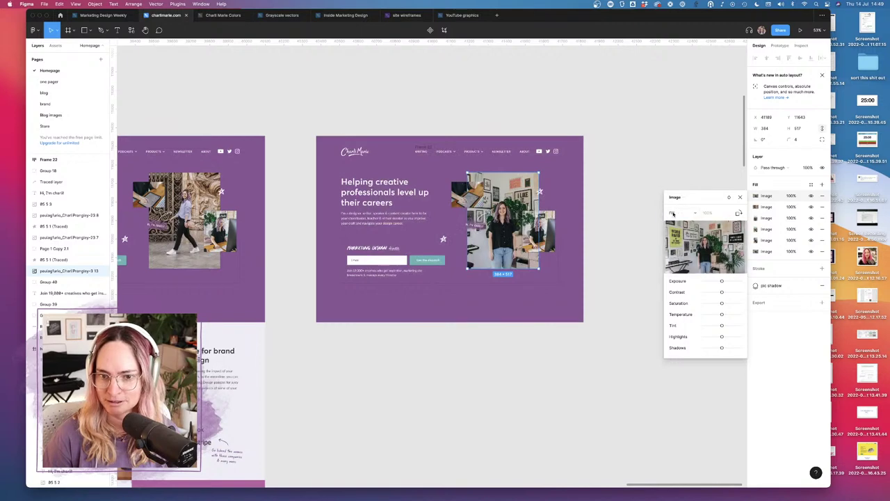
click(673, 212)
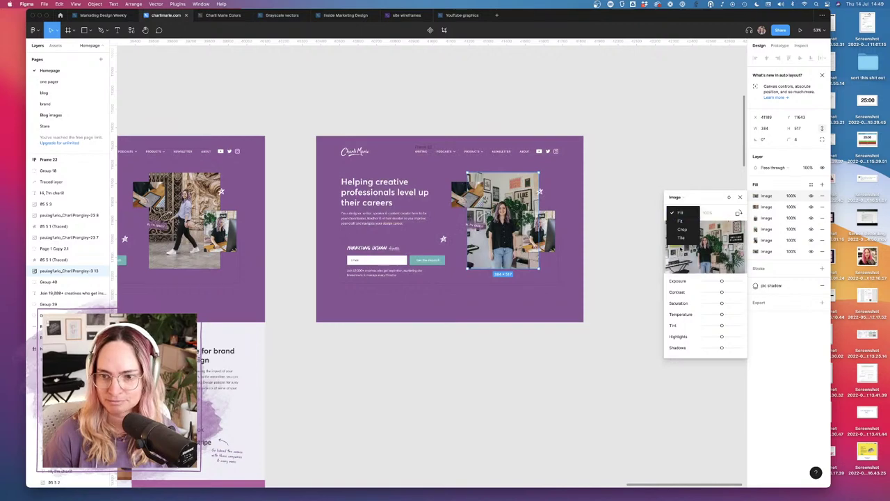
click(684, 229)
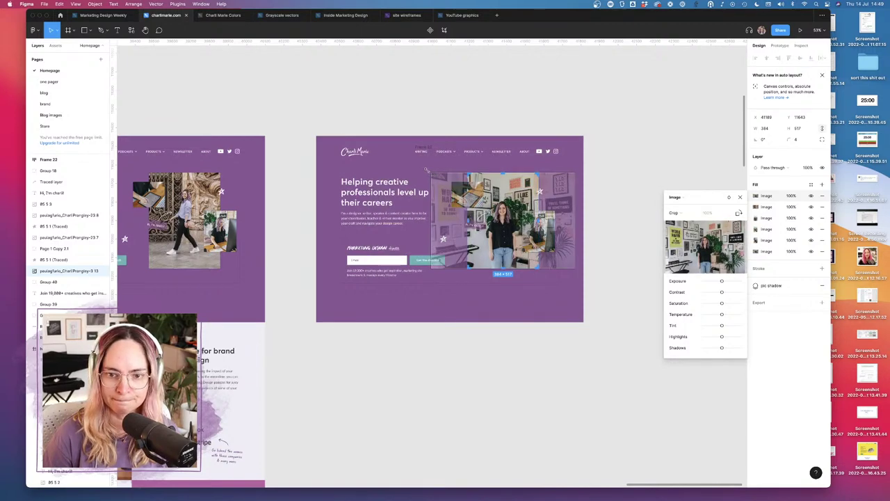
drag(427, 170, 392, 147)
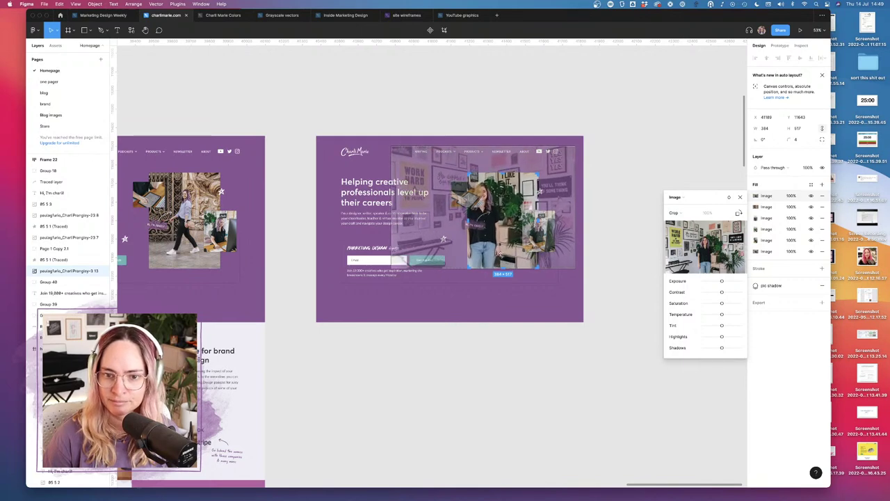
drag(499, 253, 516, 253)
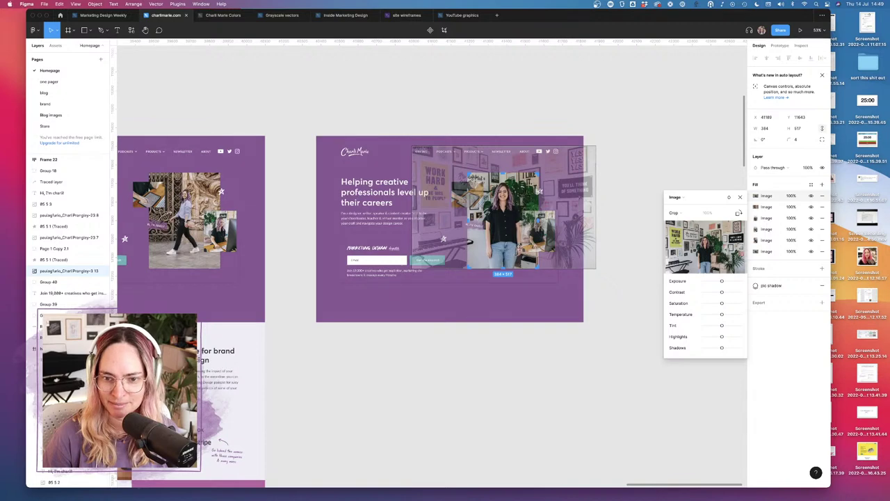
click(640, 142)
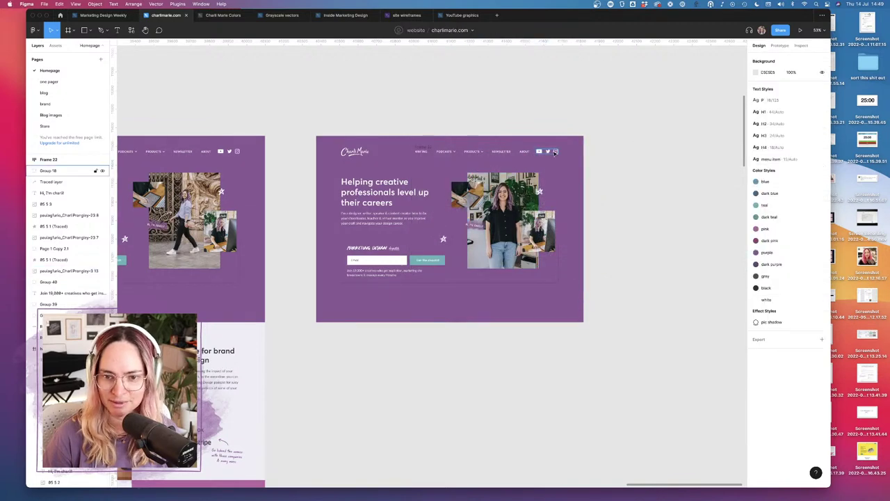
Step: Scale the portrait up further inside its crop, nudge it right, and apply
scroll(554, 153, up, 5)
scroll(554, 153, left, 3)
scroll(554, 153, down, 1)
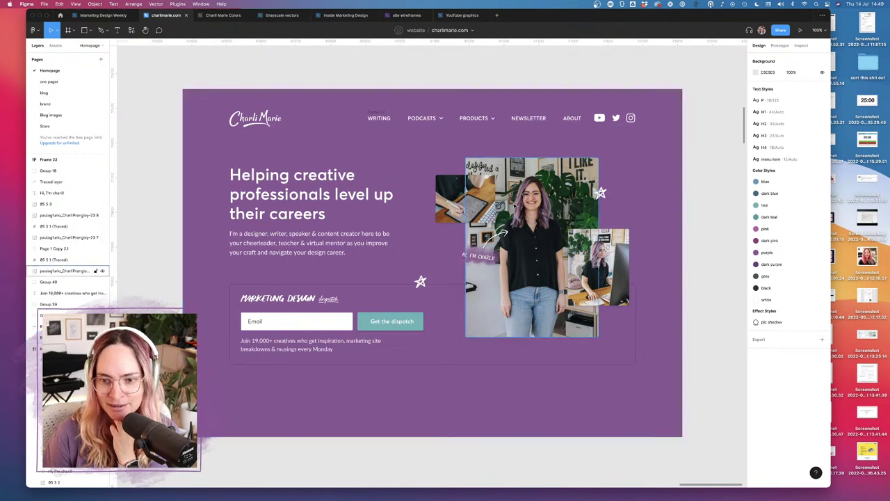
scroll(514, 206, left, 5)
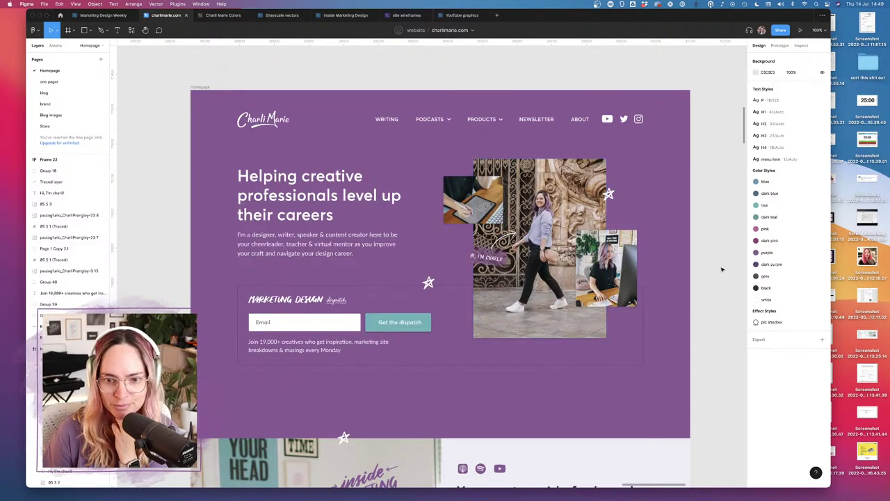
scroll(721, 269, right, 5)
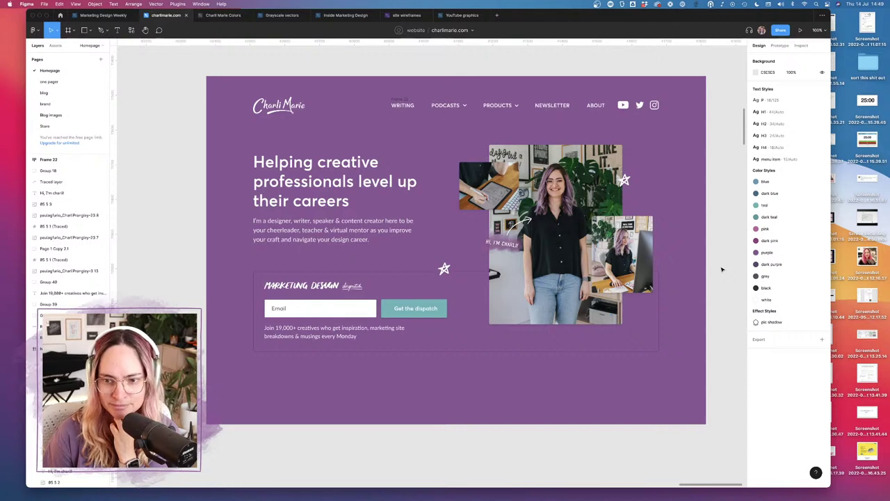
double_click(557, 292)
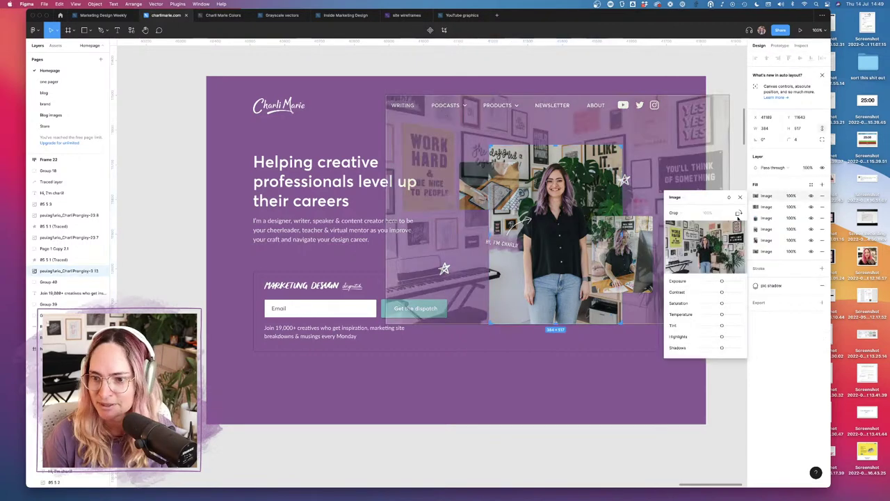
drag(386, 323, 357, 342)
drag(535, 274, 551, 275)
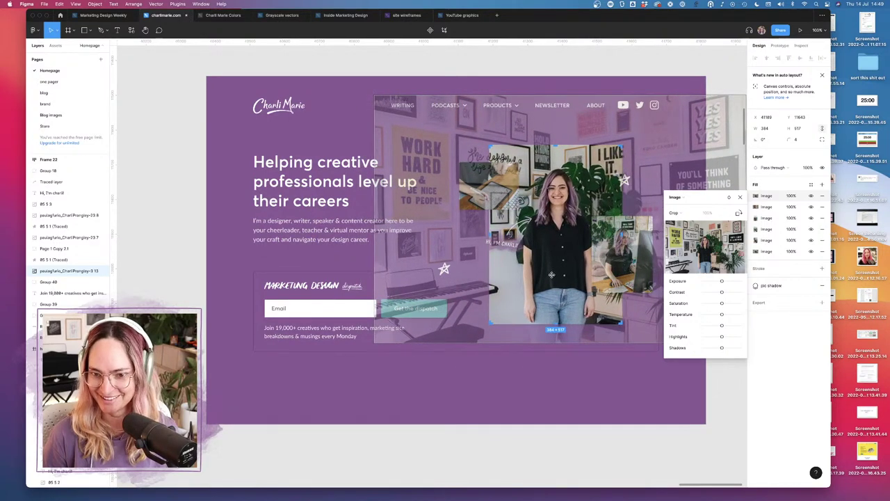
click(651, 63)
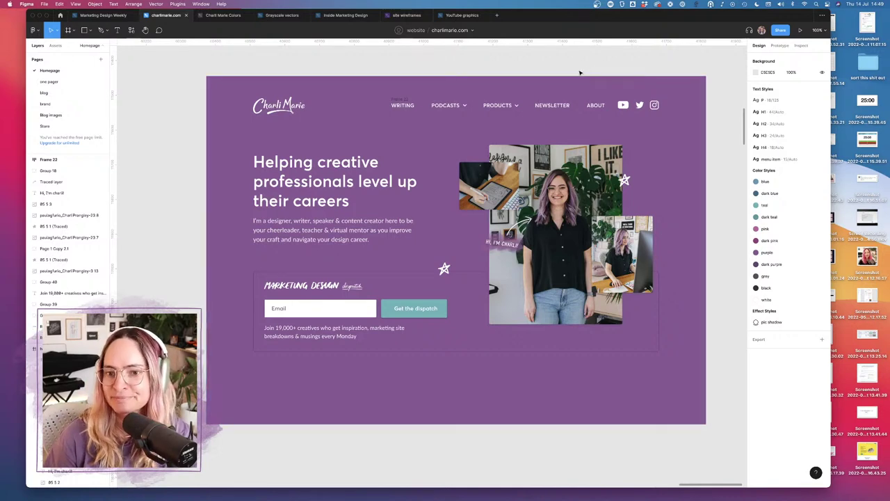
scroll(563, 67, left, 10)
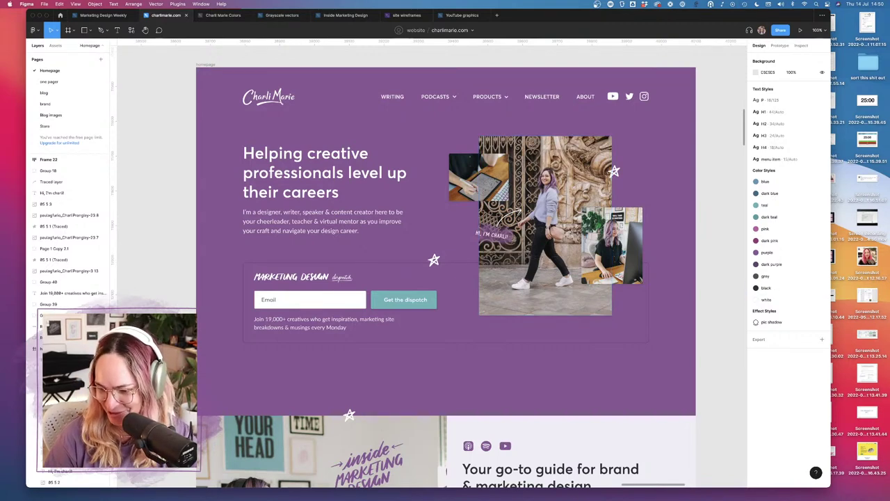
scroll(700, 233, right, 15)
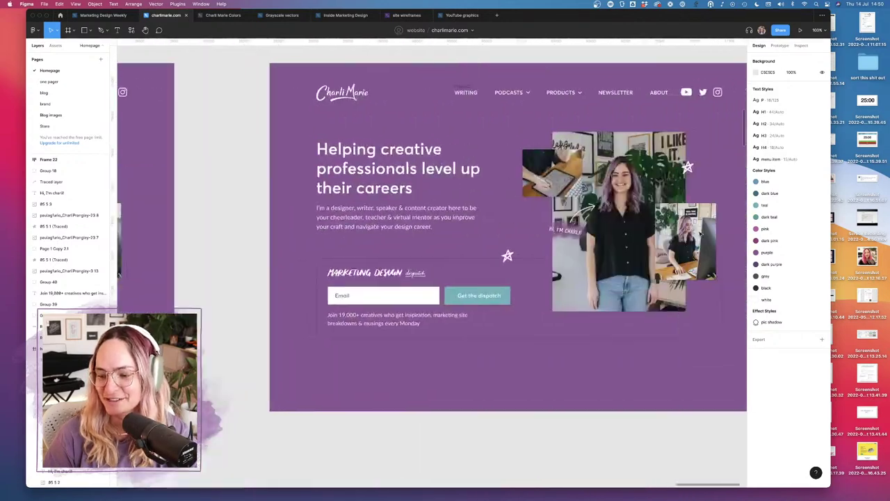
scroll(700, 234, left, 10)
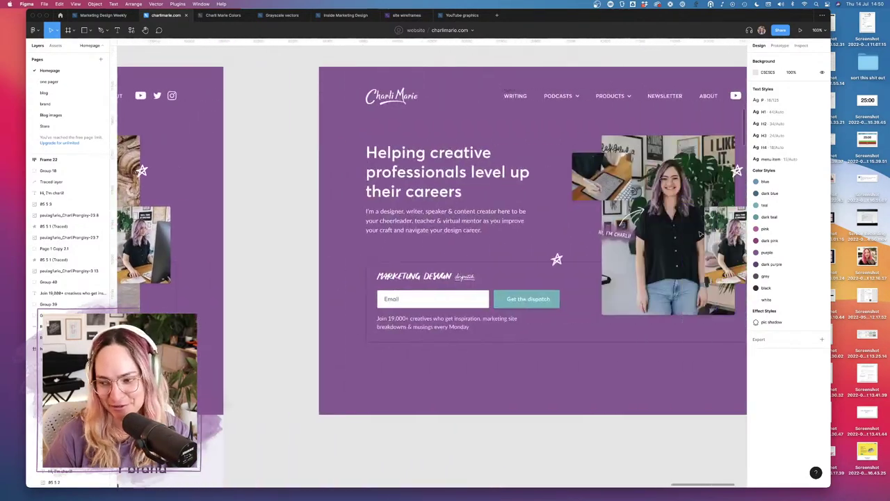
scroll(701, 234, right, 2)
scroll(700, 234, left, 15)
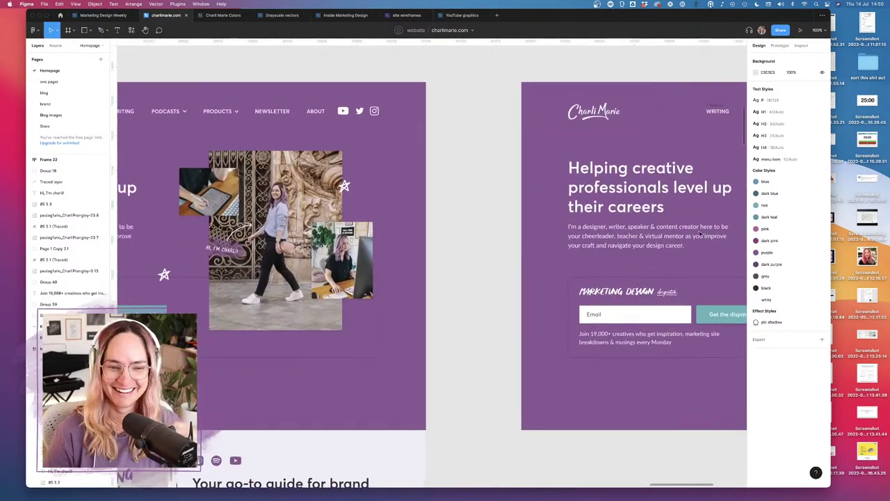
scroll(700, 233, right, 15)
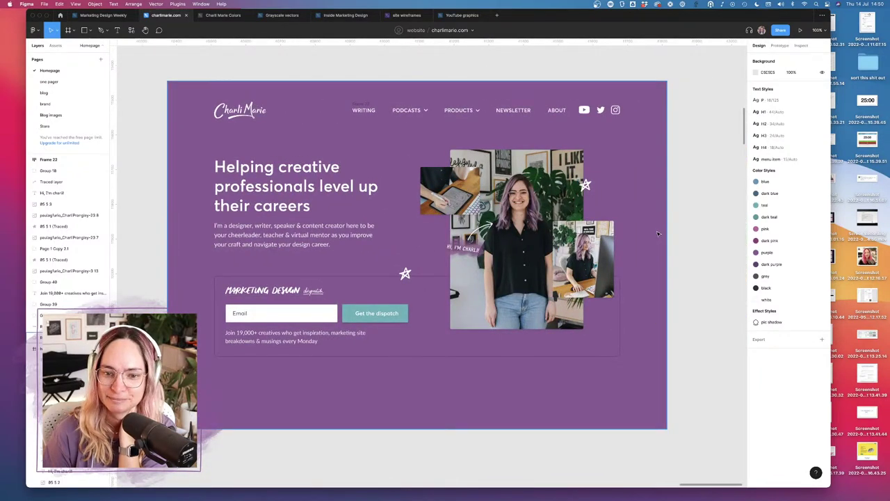
scroll(661, 231, left, 15)
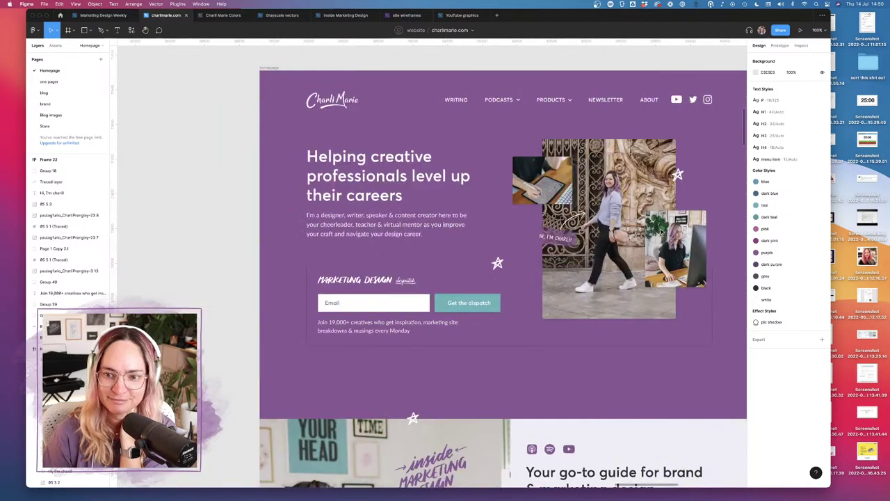
scroll(431, 243, right, 15)
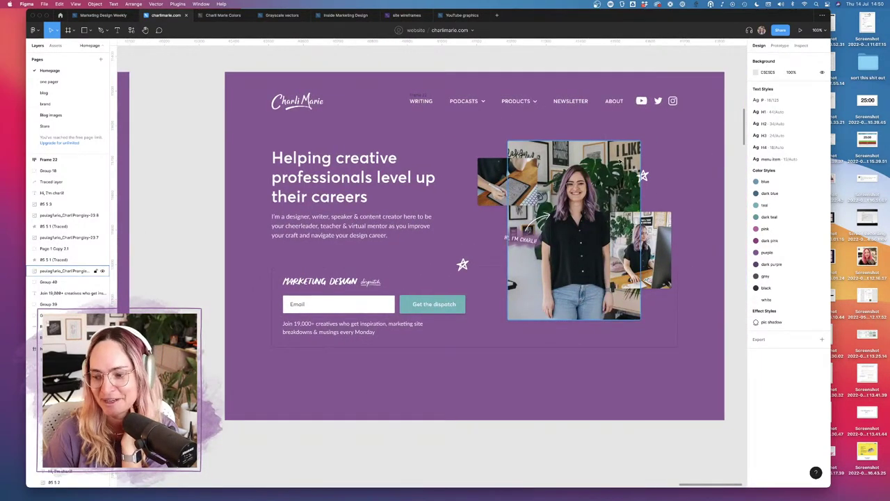
scroll(618, 160, left, 15)
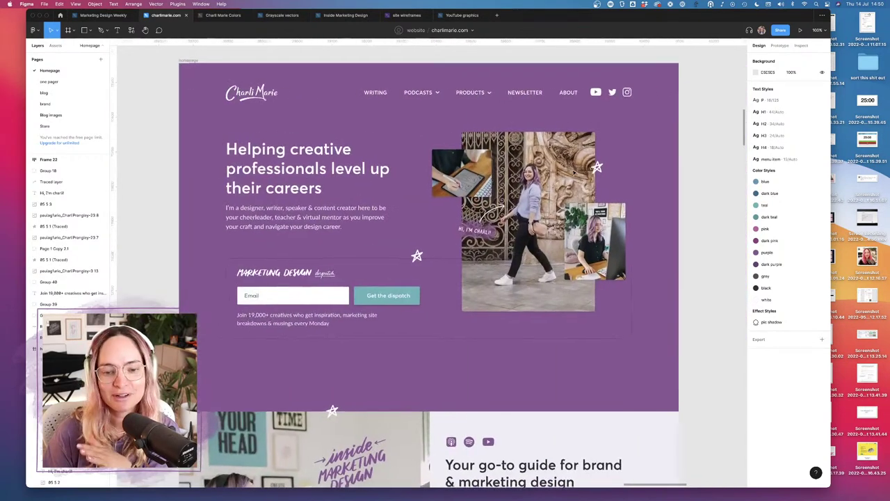
click(406, 253)
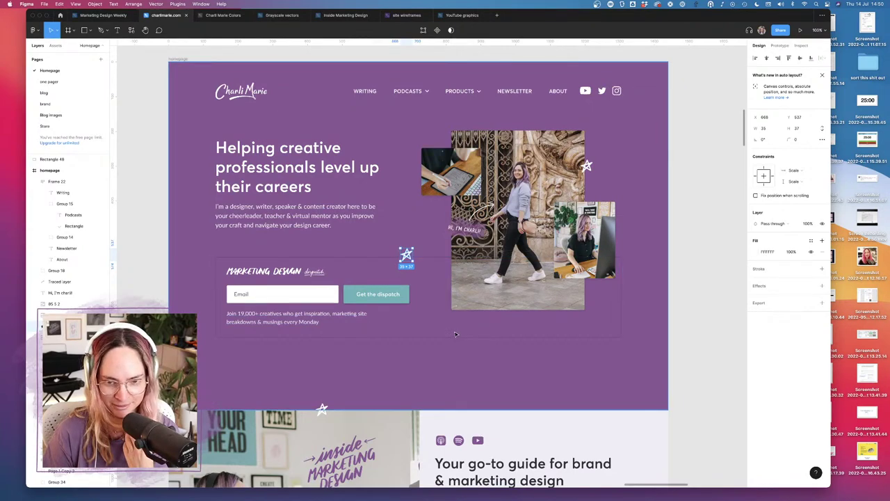
Step: Survey the canvas to see all the full-length purple homepage mockups, hero variations and wireframe sketch
scroll(456, 334, down, 5)
scroll(501, 343, down, 3)
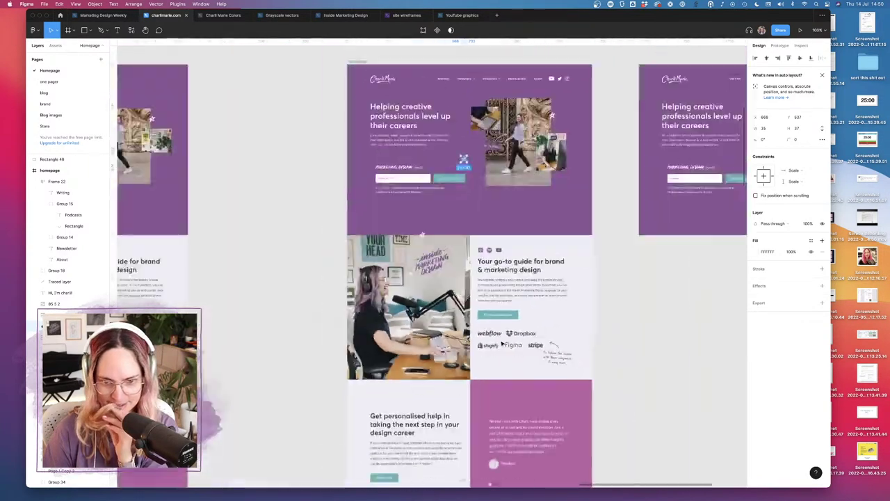
scroll(502, 343, down, 1)
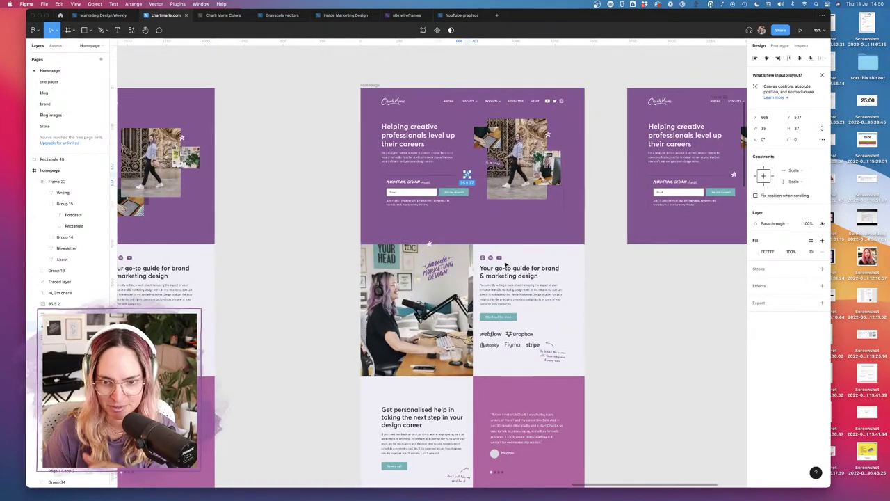
scroll(505, 264, up, 5)
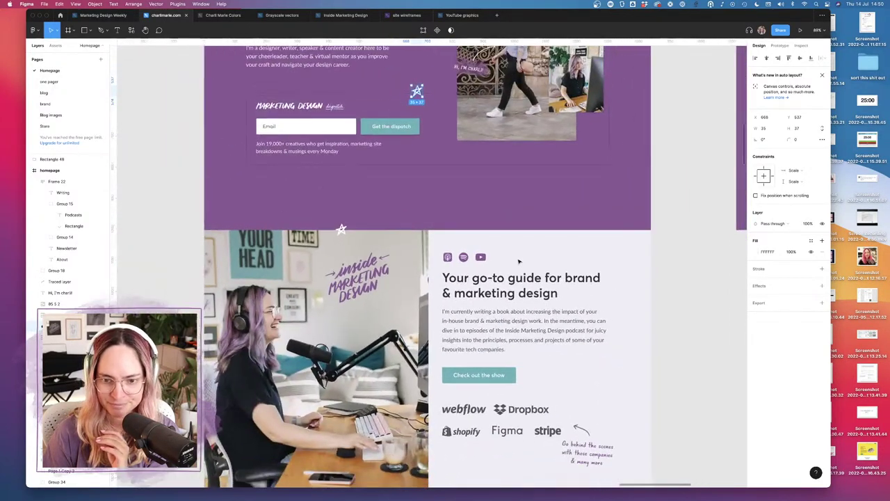
scroll(518, 262, down, 3)
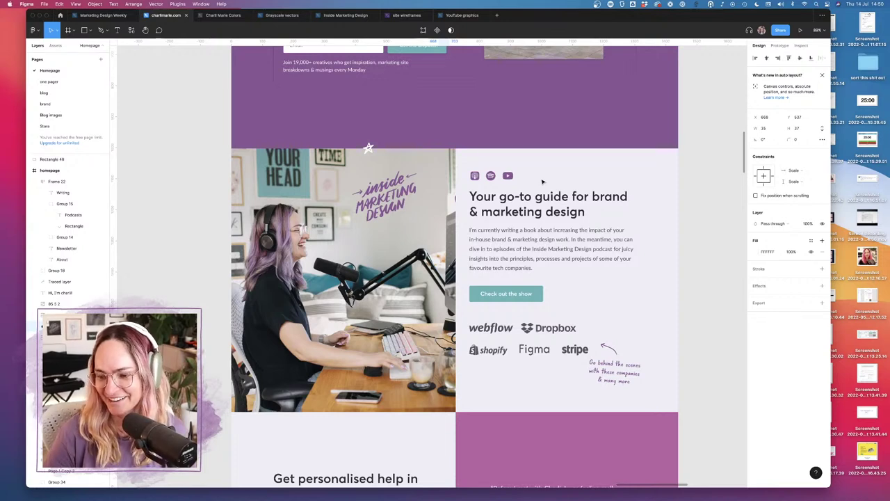
click(542, 125)
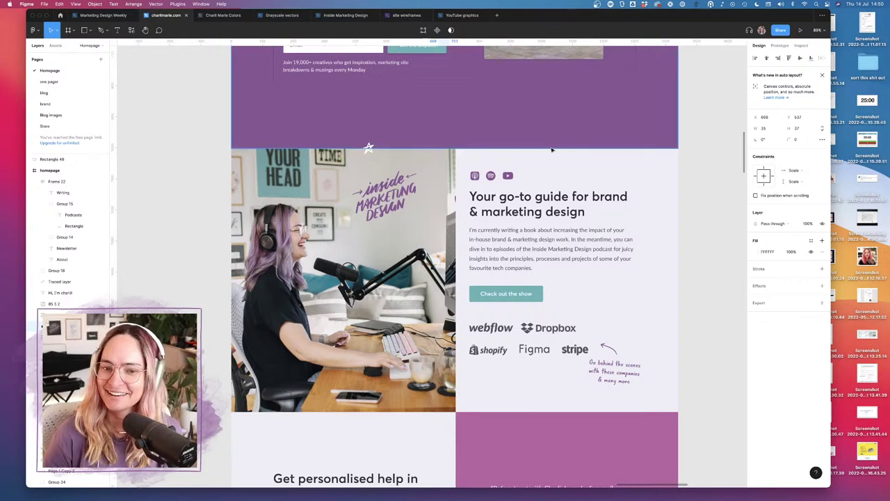
click(689, 167)
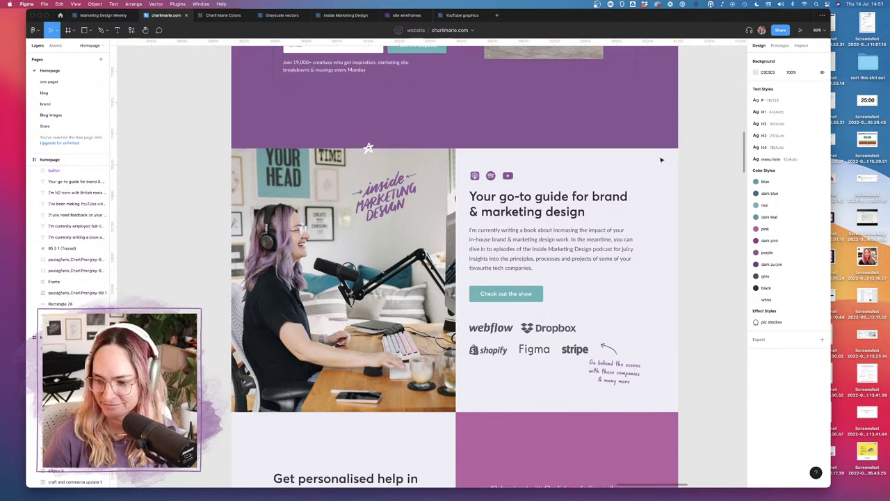
scroll(661, 159, up, 5)
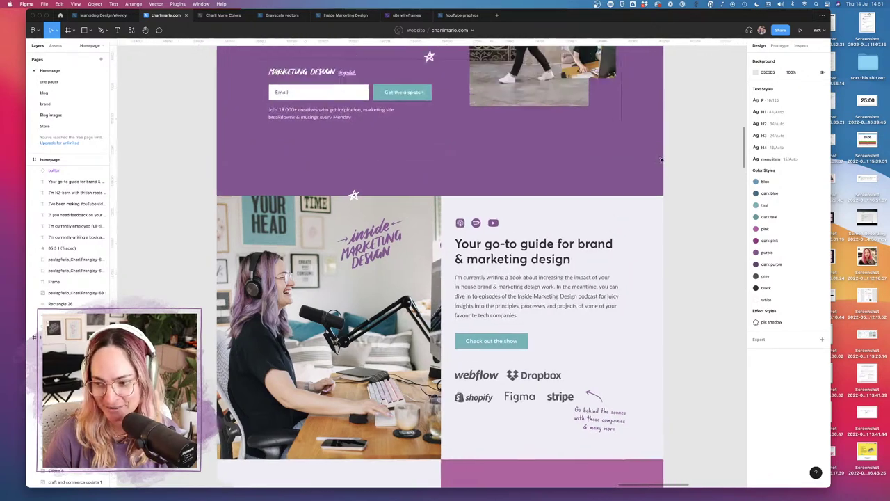
scroll(661, 160, up, 6)
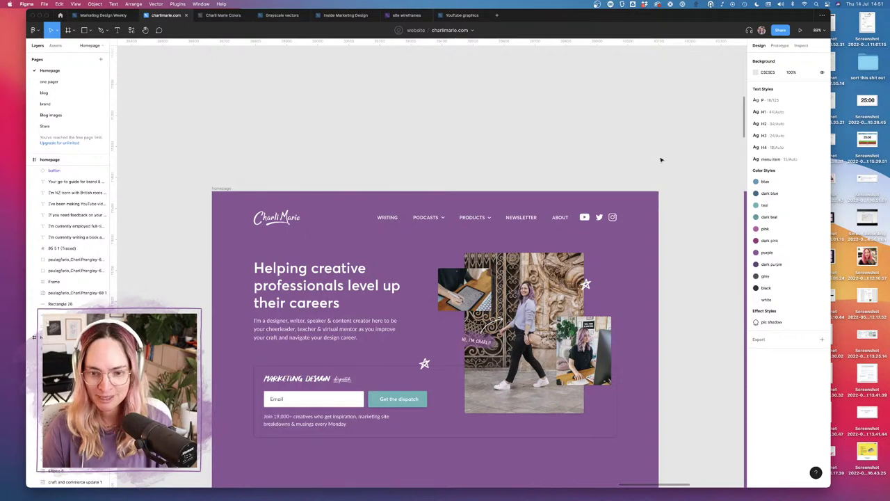
scroll(618, 148, down, 1)
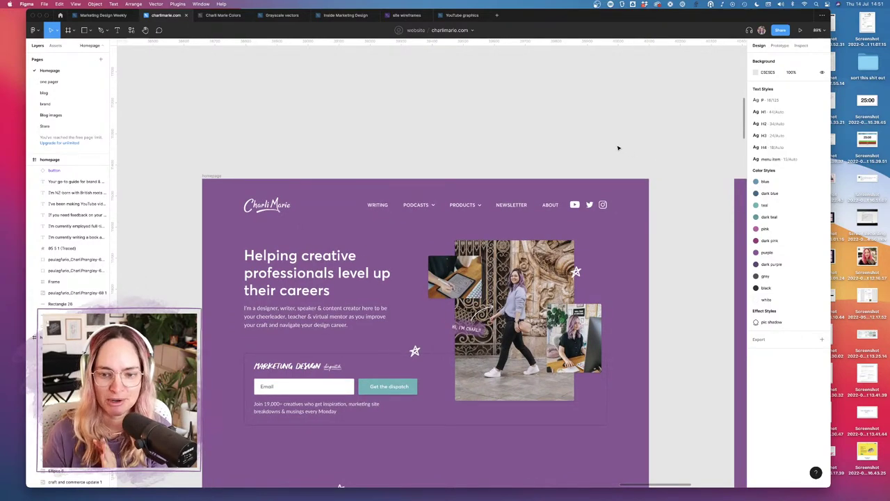
scroll(618, 148, down, 15)
scroll(620, 134, up, 6)
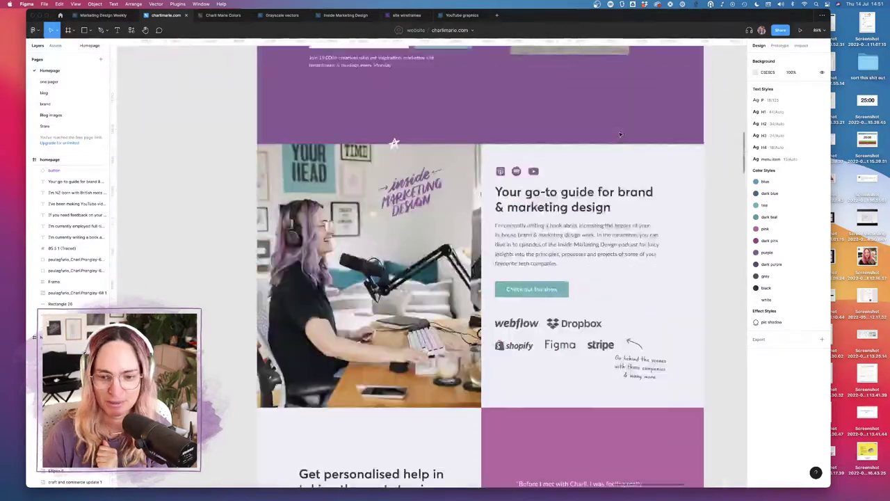
scroll(620, 134, up, 10)
scroll(618, 135, down, 10)
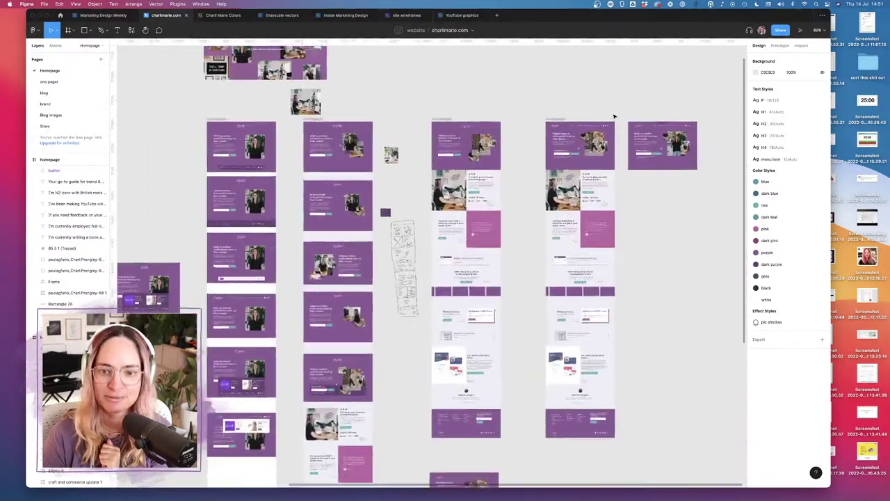
Step: Marquee-select the two-show podcast dropdown layers in Frame 23, then return to the main homepage frame
scroll(614, 117, up, 5)
scroll(510, 364, left, 10)
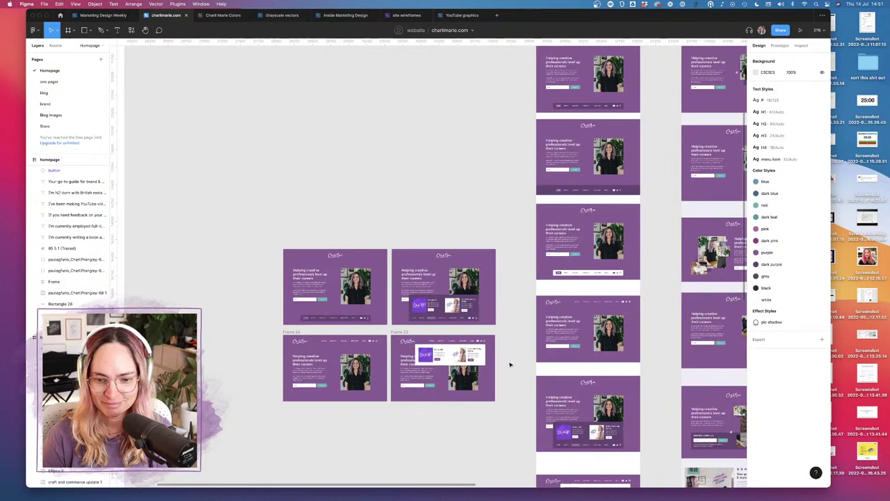
scroll(510, 363, up, 5)
drag(493, 360, 257, 320)
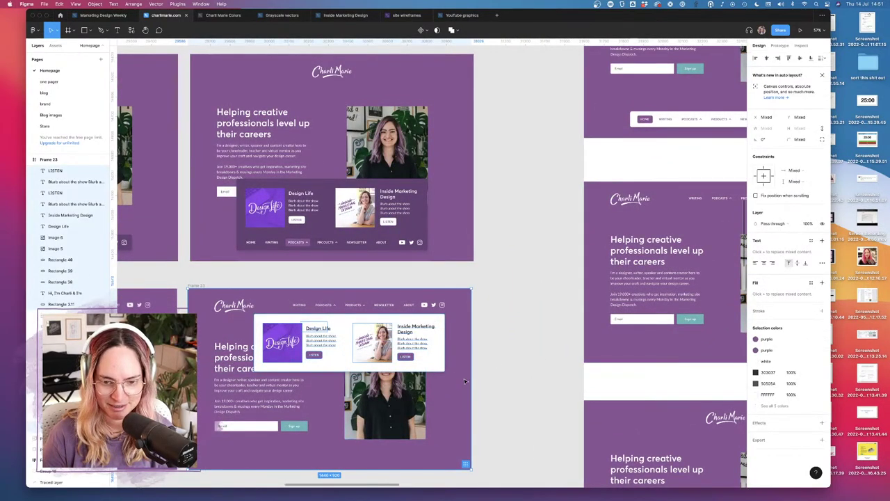
scroll(537, 358, down, 6)
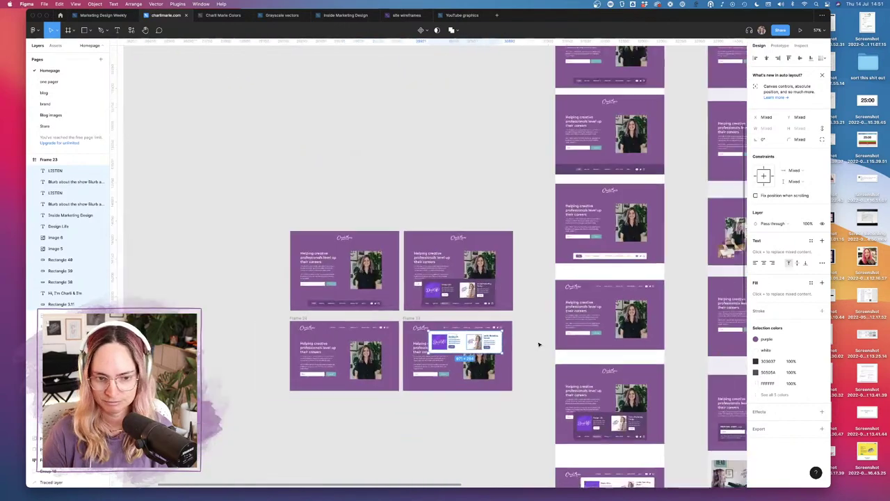
scroll(538, 344, right, 10)
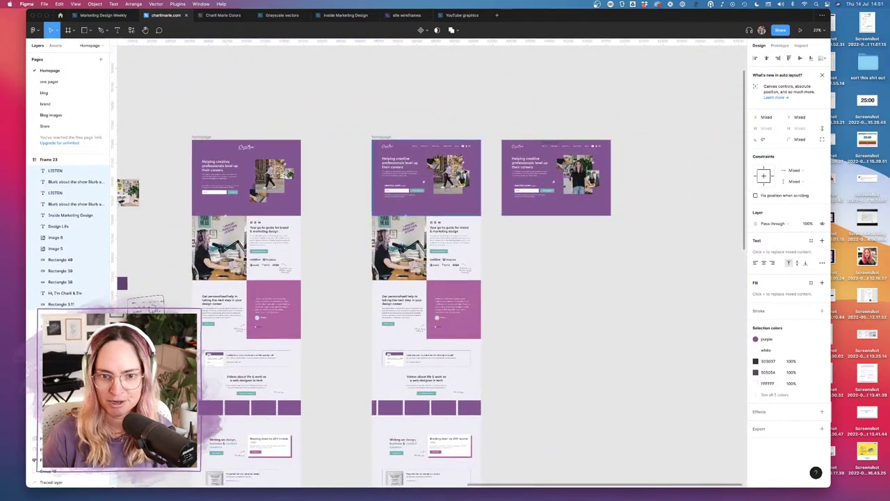
scroll(455, 165, up, 5)
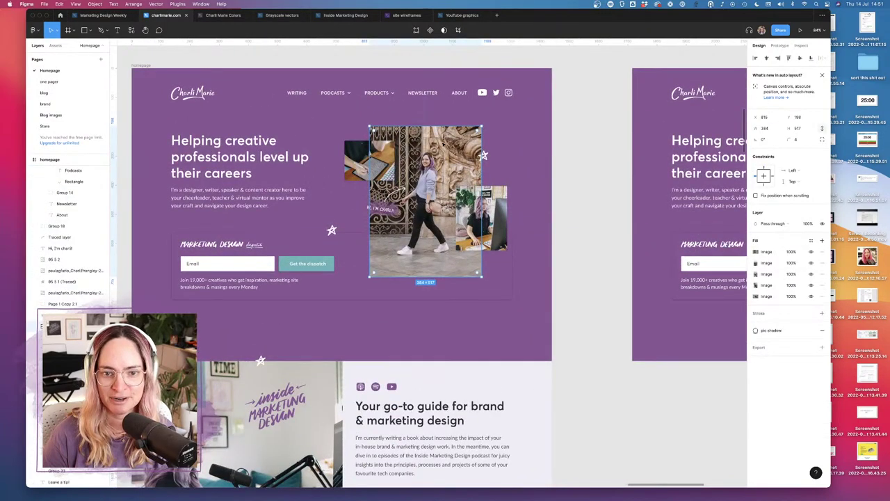
Step: Recrop the hero photo, enlarging it so the walking woman sits higher in the frame
double_click(424, 181)
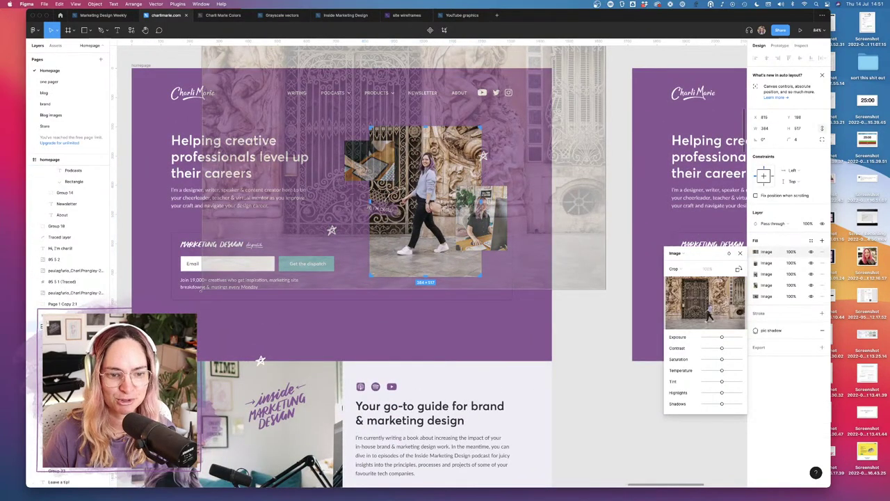
drag(201, 290, 132, 335)
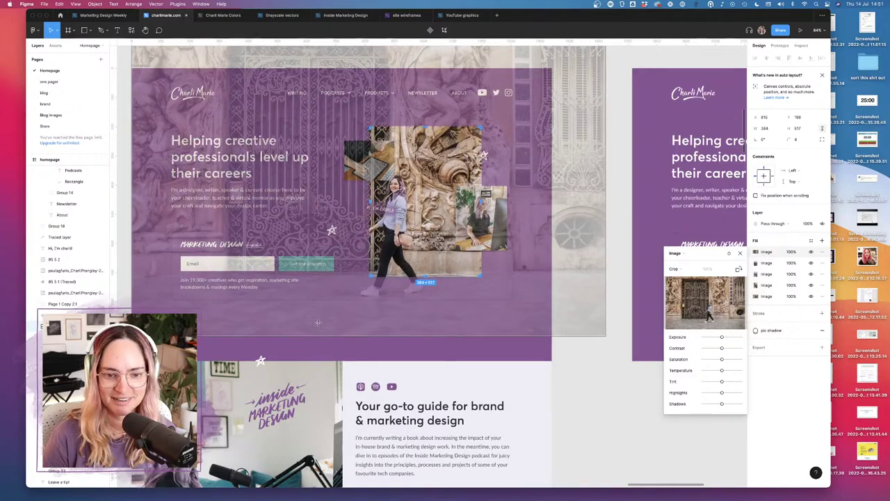
drag(317, 324, 351, 288)
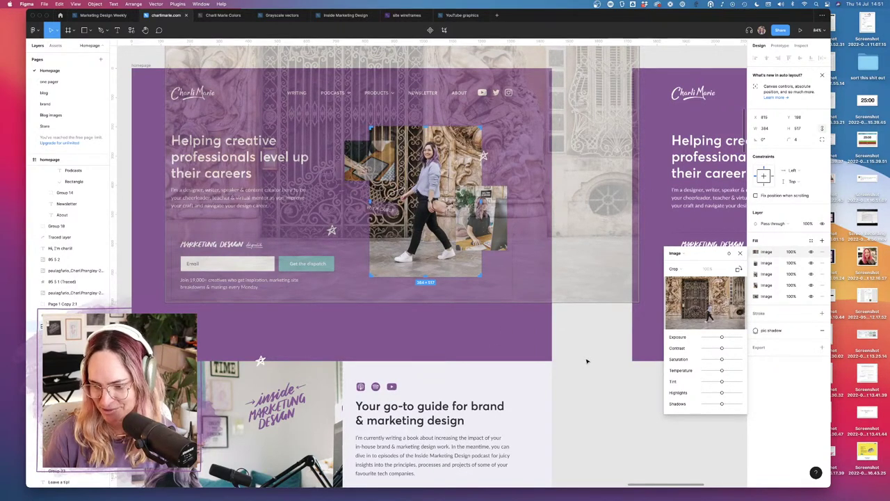
key(Return)
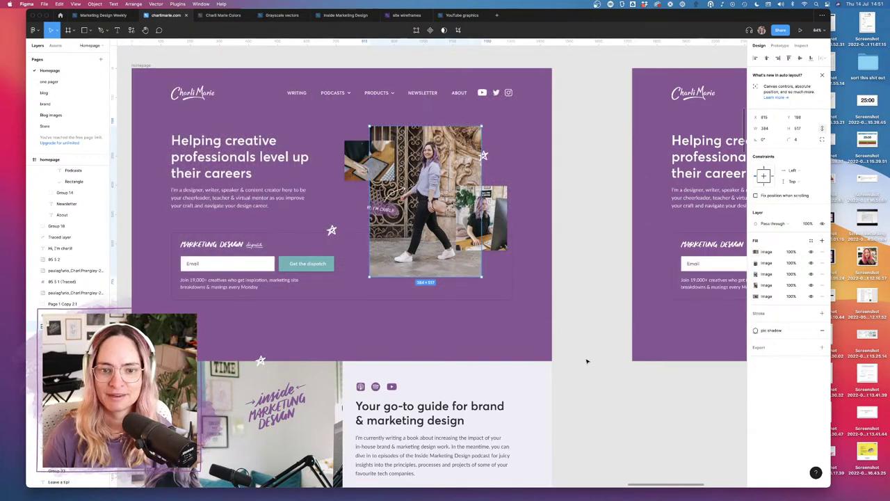
click(586, 361)
scroll(586, 361, right, 5)
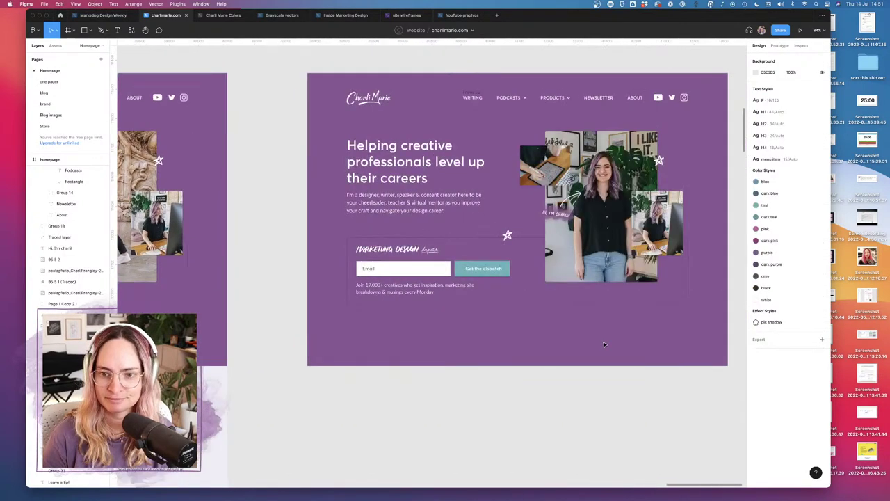
Step: Paste the copied two-show podcast card onto empty canvas
scroll(604, 344, right, 10)
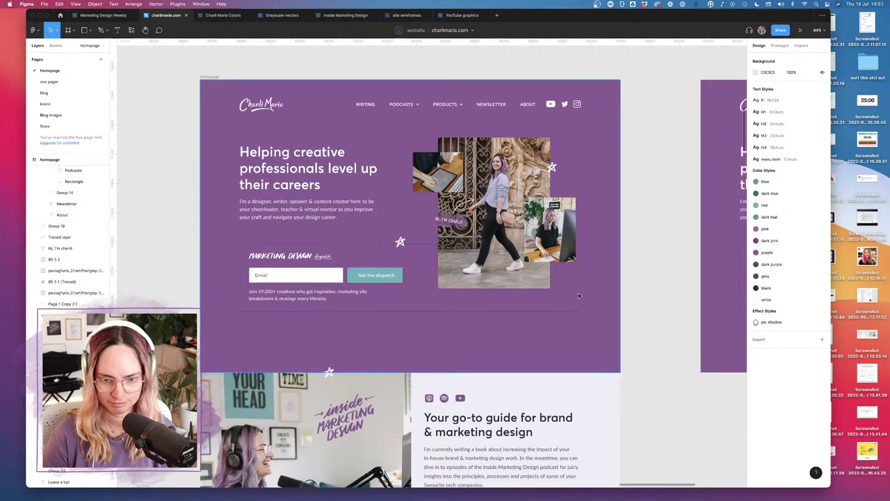
scroll(621, 279, down, 5)
scroll(622, 278, right, 6)
key(super+v)
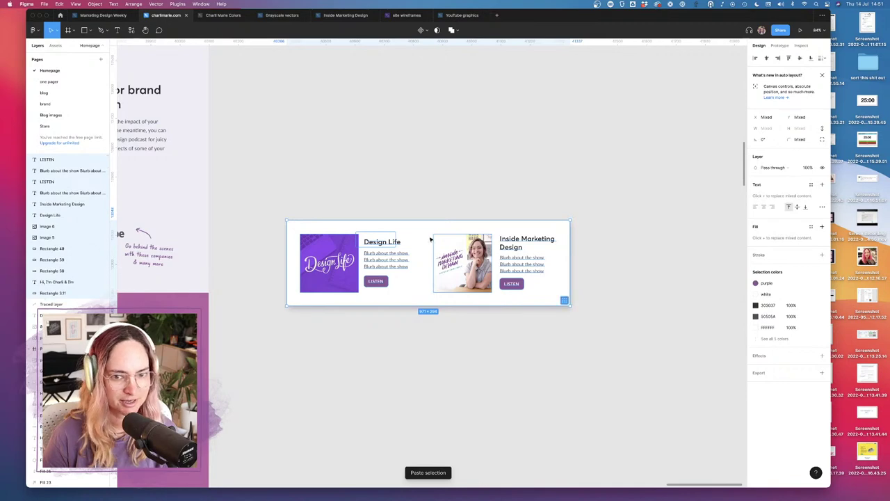
Step: Group all the pasted card's inner layers, including the Design Life and Inside Marketing Design content
click(387, 208)
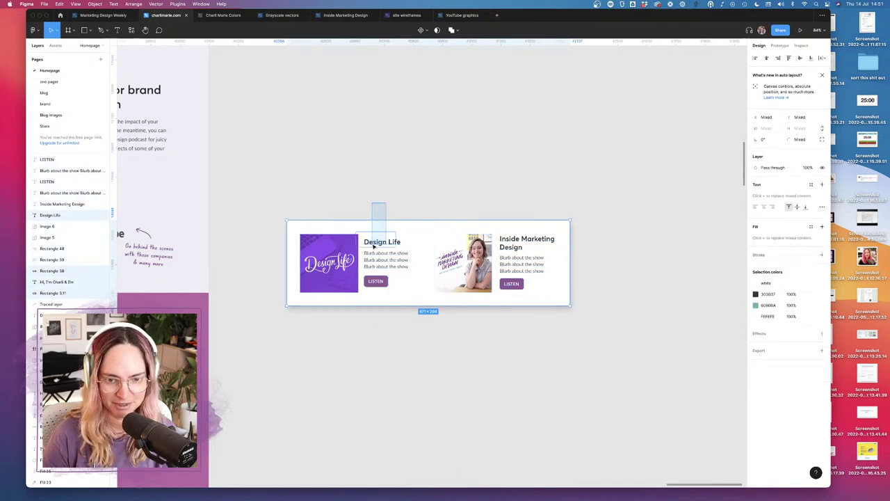
click(397, 242)
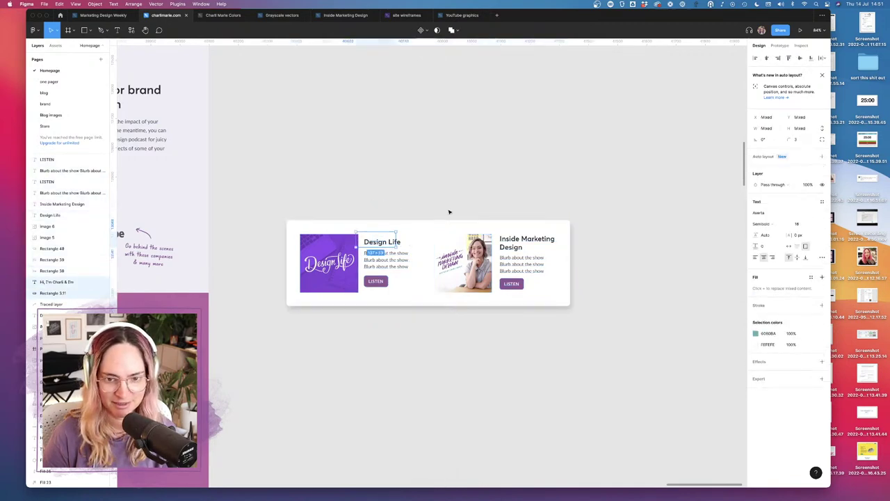
click(449, 212)
drag(281, 219, 580, 298)
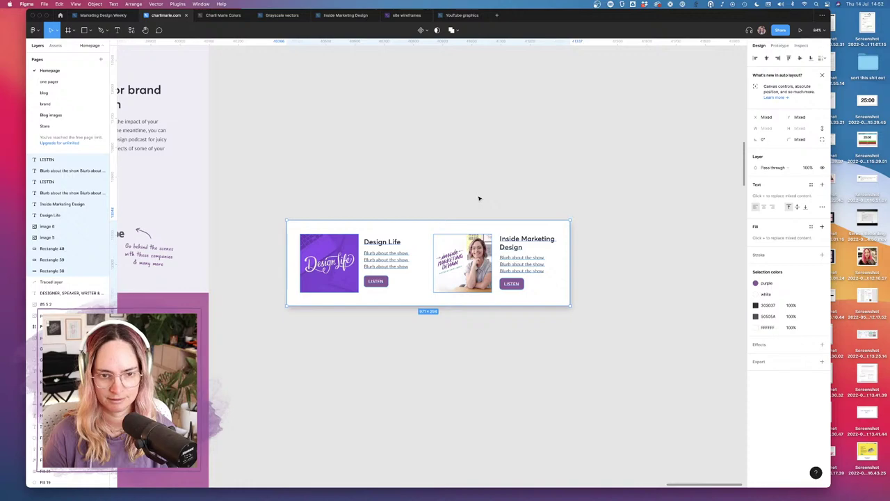
key(ctrl+g)
scroll(479, 199, down, 5)
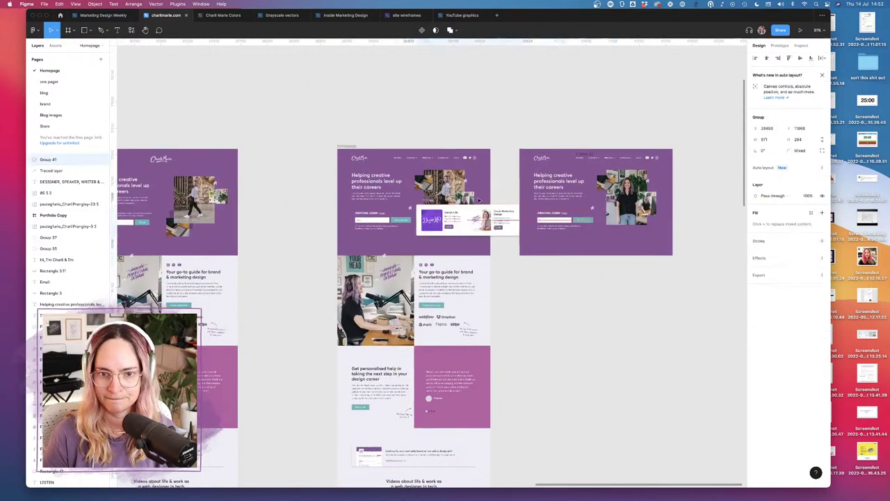
Step: Position the card group below the Podcasts link, aligning it with the layout grid
drag(479, 199, 437, 155)
scroll(437, 154, up, 3)
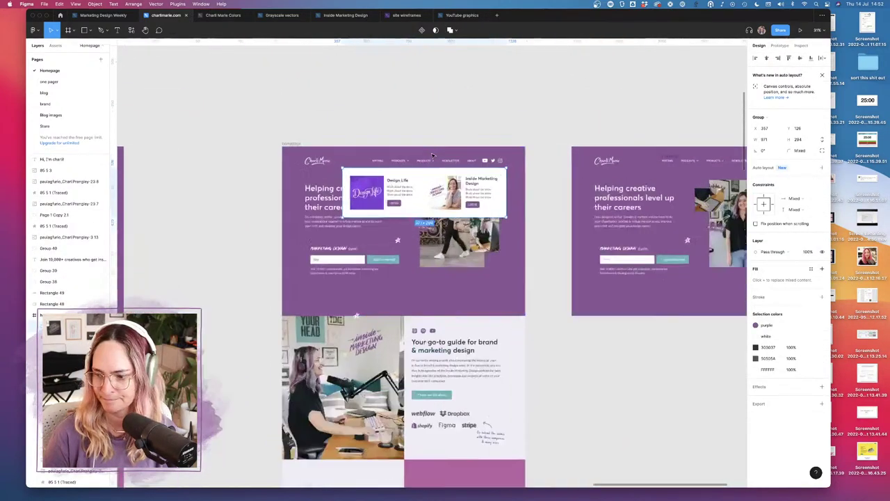
scroll(432, 155, up, 3)
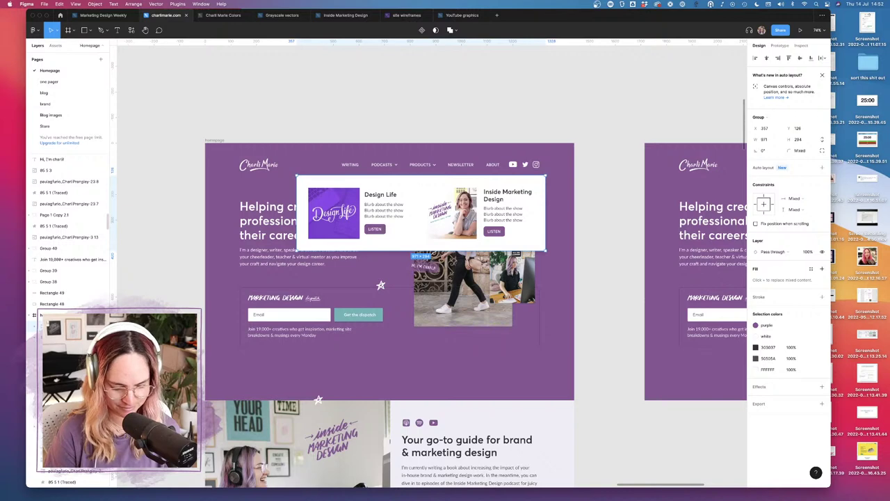
click(508, 104)
key(ctrl+g)
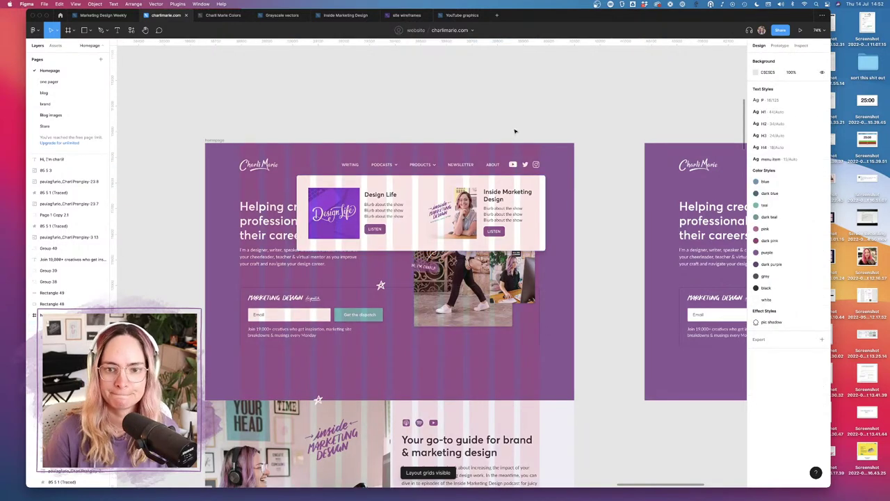
click(535, 207)
drag(535, 207, 529, 209)
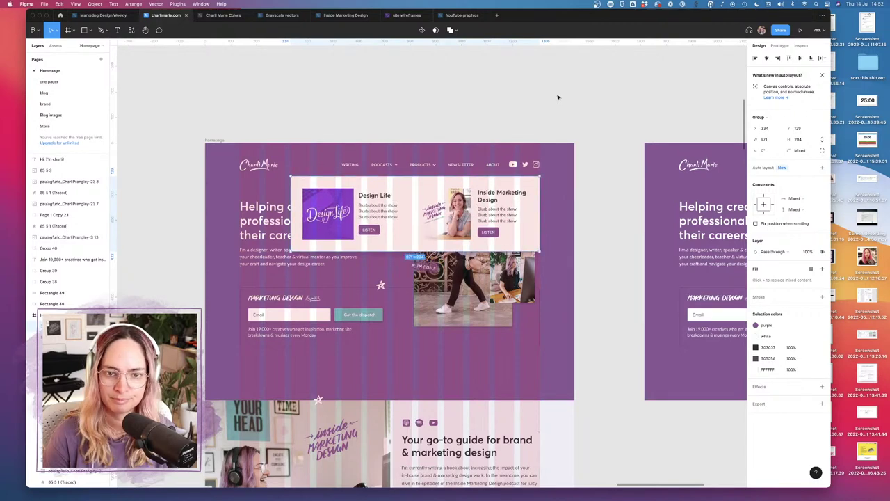
click(425, 126)
scroll(420, 117, left, 5)
scroll(420, 117, down, 2)
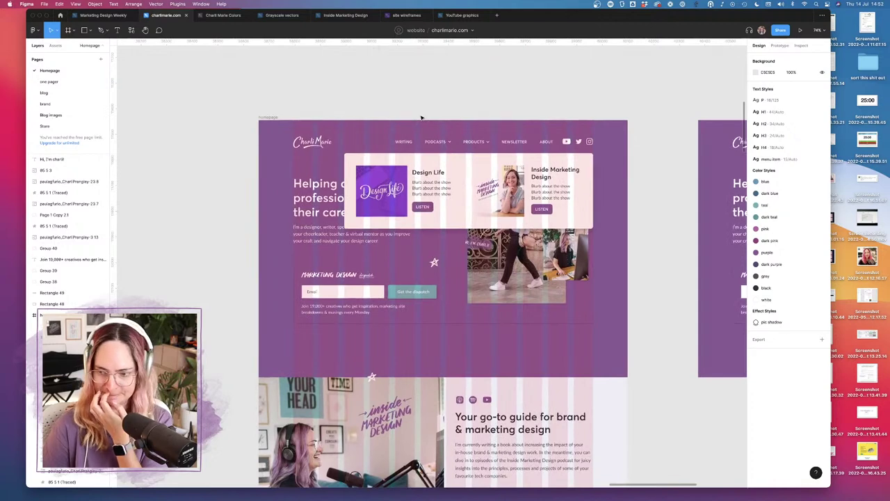
scroll(421, 132, up, 4)
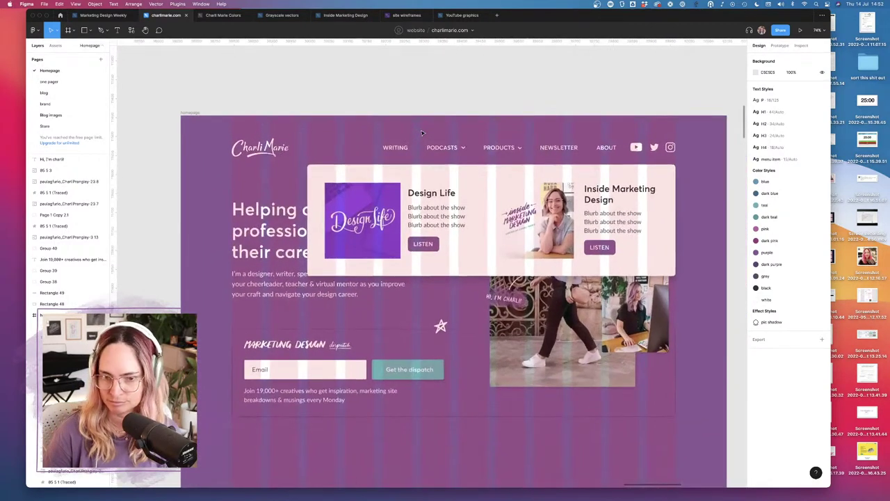
Step: Give the Design Life and Inside Marketing Design show images a 4 px corner radius
click(362, 220)
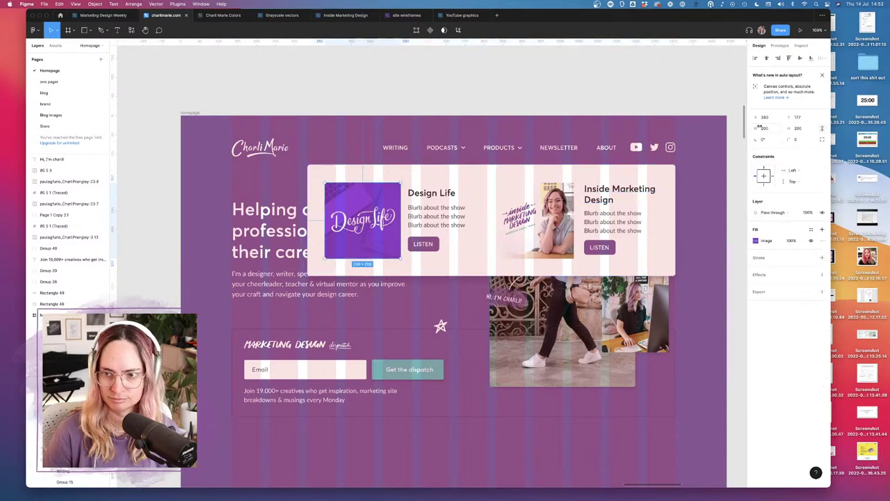
click(797, 140)
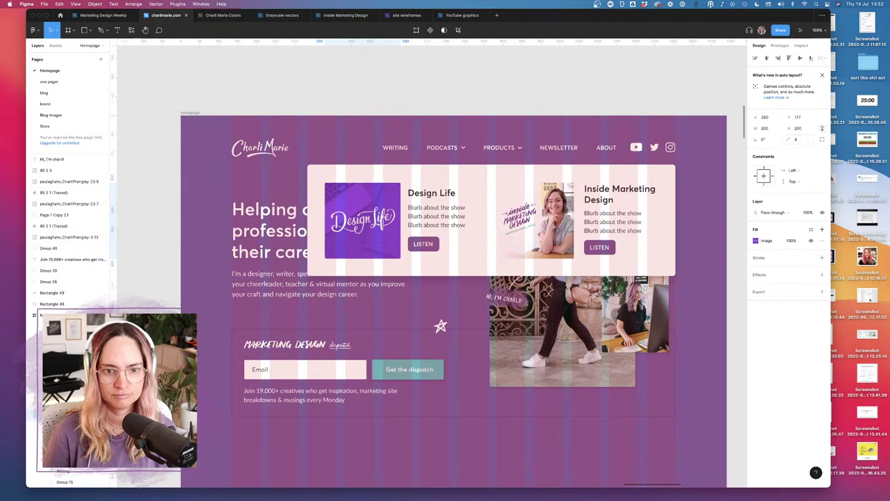
click(535, 221)
click(804, 140)
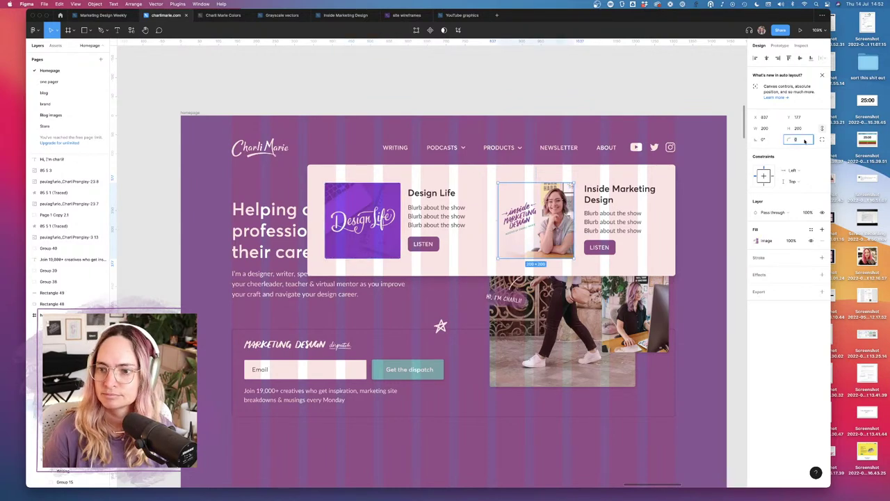
text(4)
key(Return)
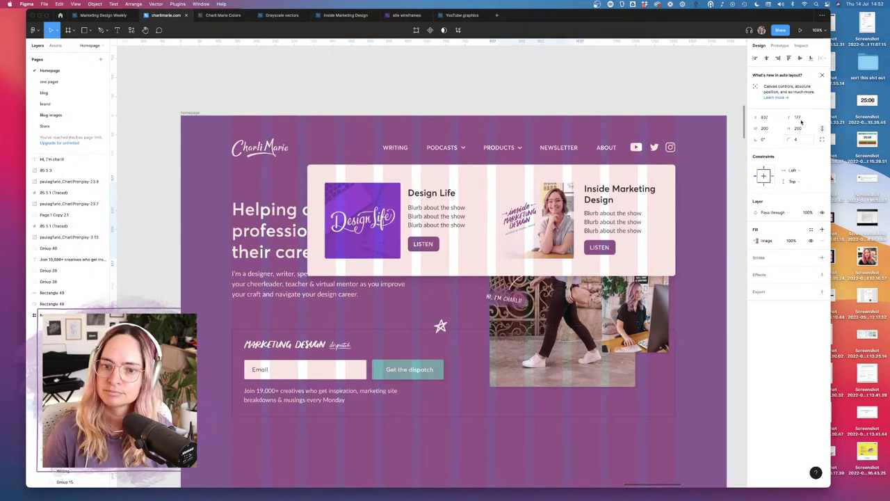
click(586, 87)
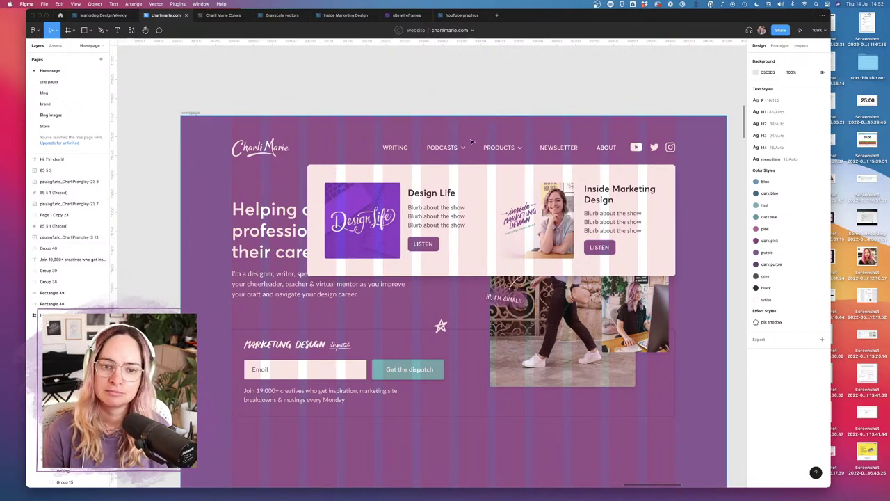
Step: Delete the LISTEN labels and their button shapes from both the Design Life and Inside Marketing Design cards
click(429, 248)
double_click(429, 248)
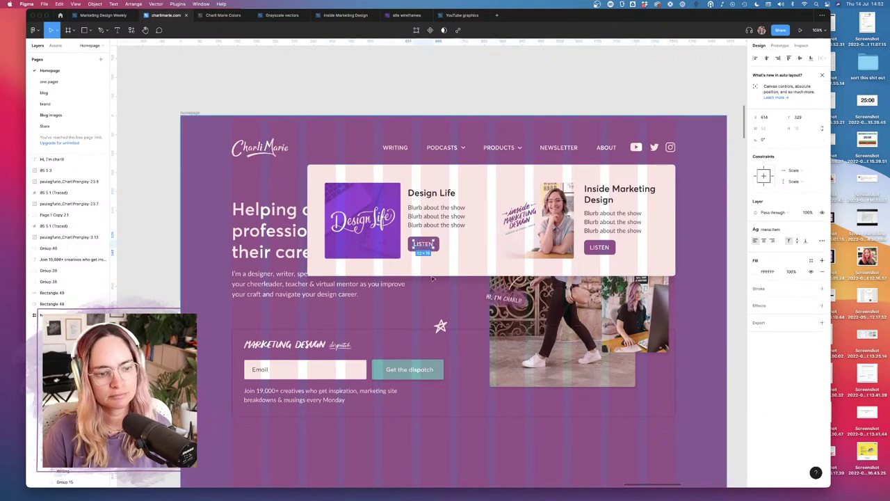
key(Delete)
click(432, 245)
key(Delete)
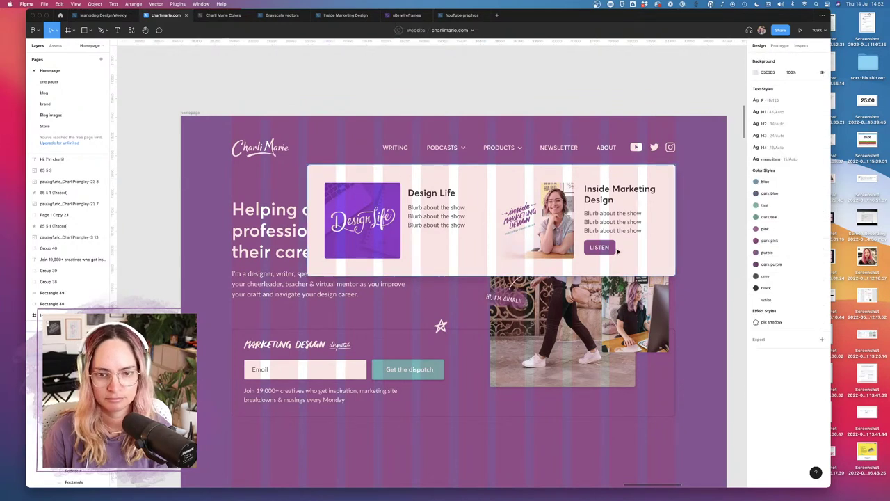
double_click(600, 247)
key(Delete)
click(599, 248)
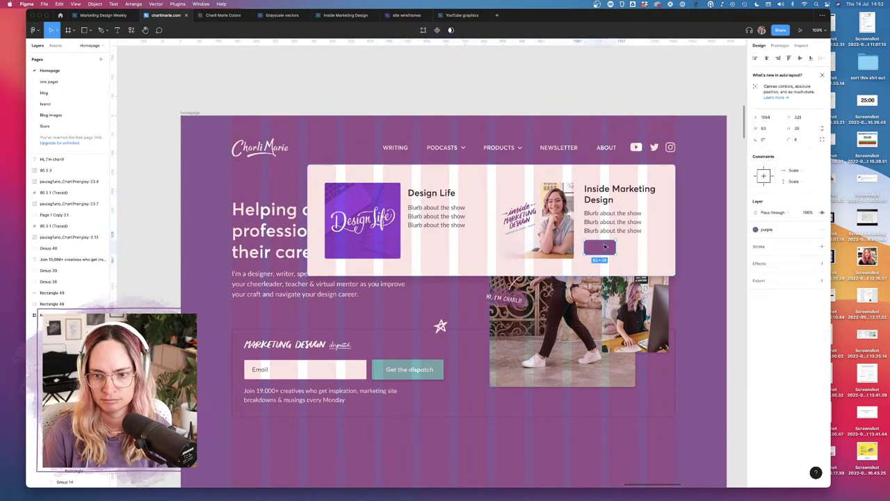
key(Delete)
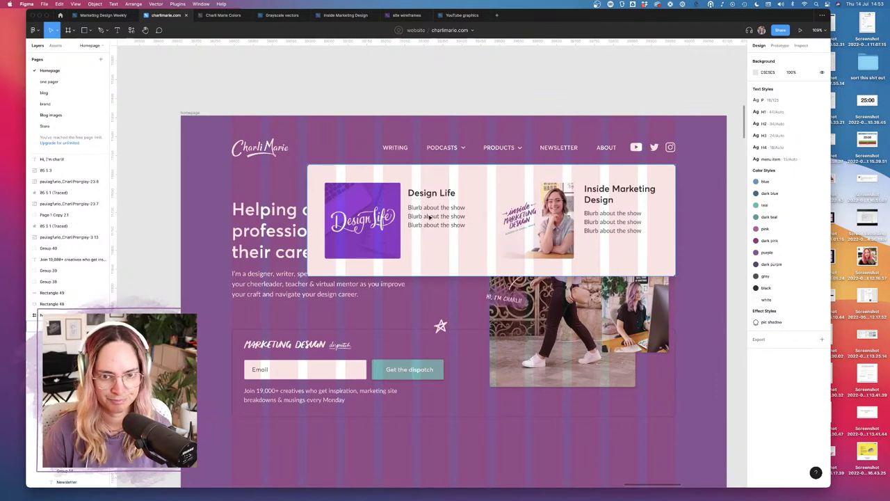
Step: Place the Sign up link component from Assets under the Design Life blurb
click(55, 45)
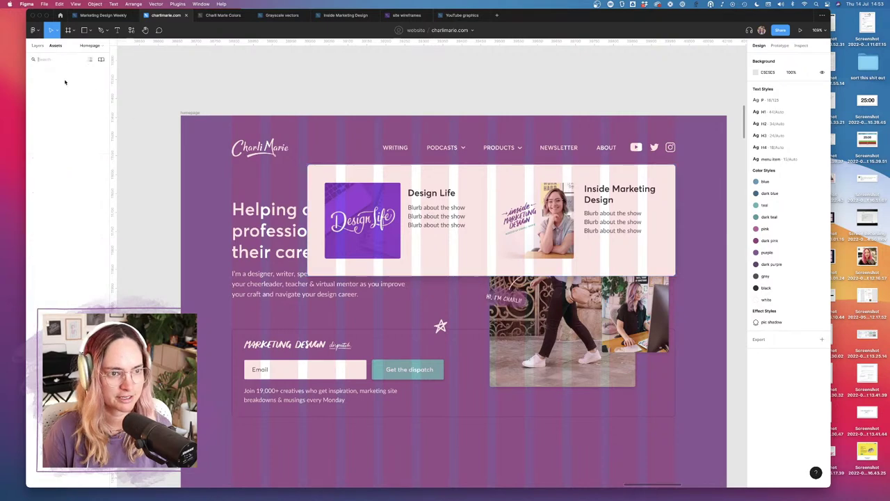
drag(77, 119, 438, 240)
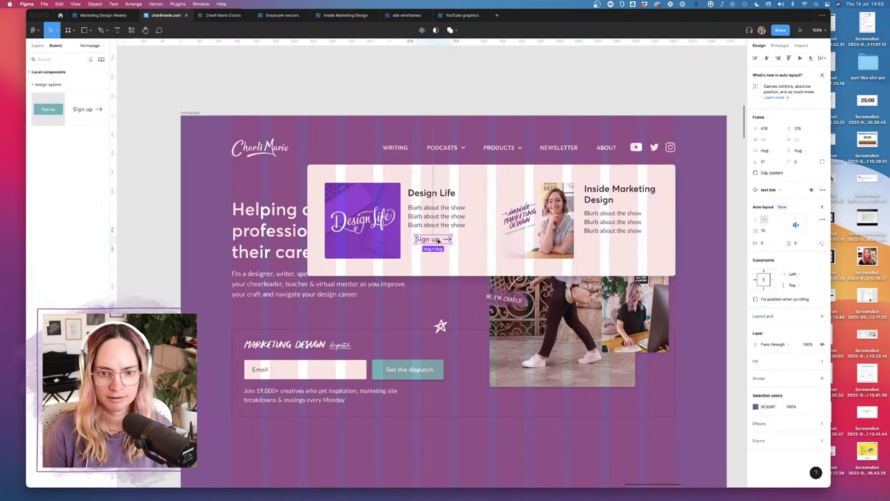
click(38, 45)
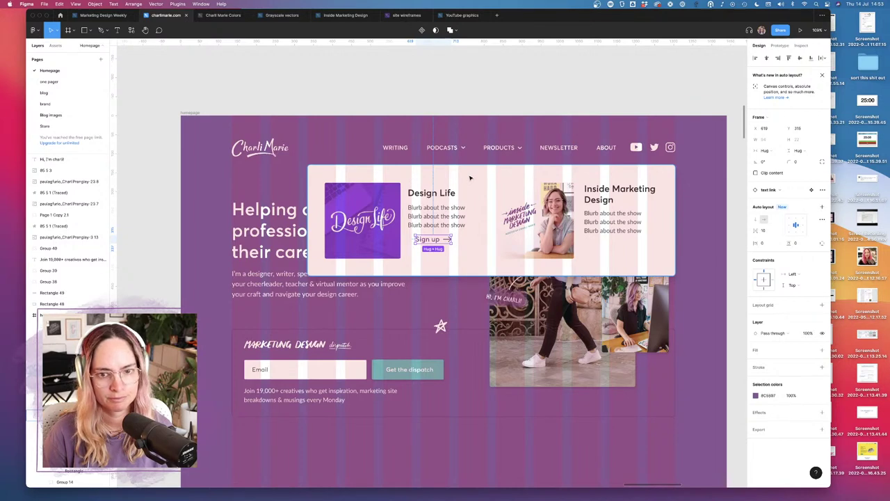
Step: Group the Inside Marketing Design image, title and blurb, then apply auto layout to the dropdown card
click(461, 177)
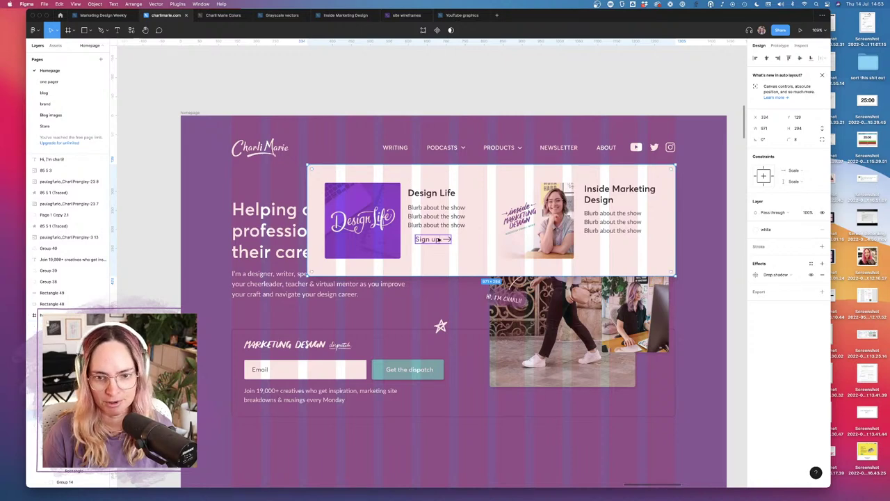
super+click(435, 216)
shift+click(432, 194)
shift+click(351, 203)
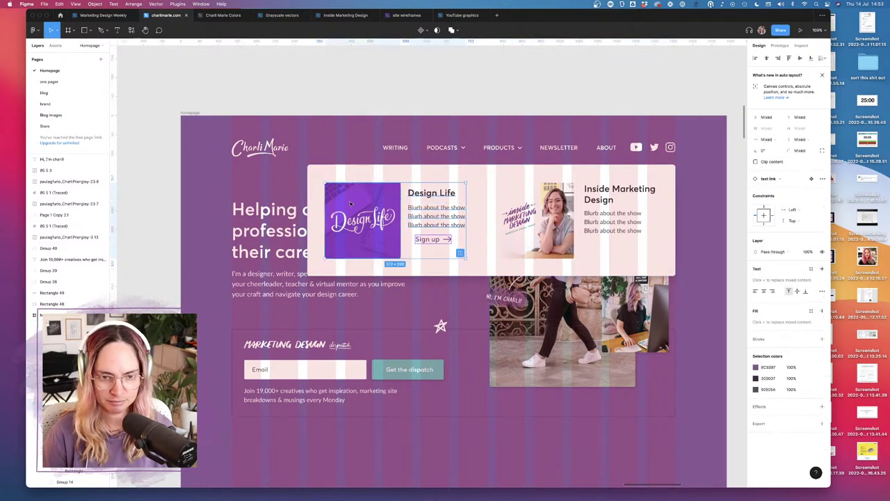
super+click(535, 219)
shift+click(612, 221)
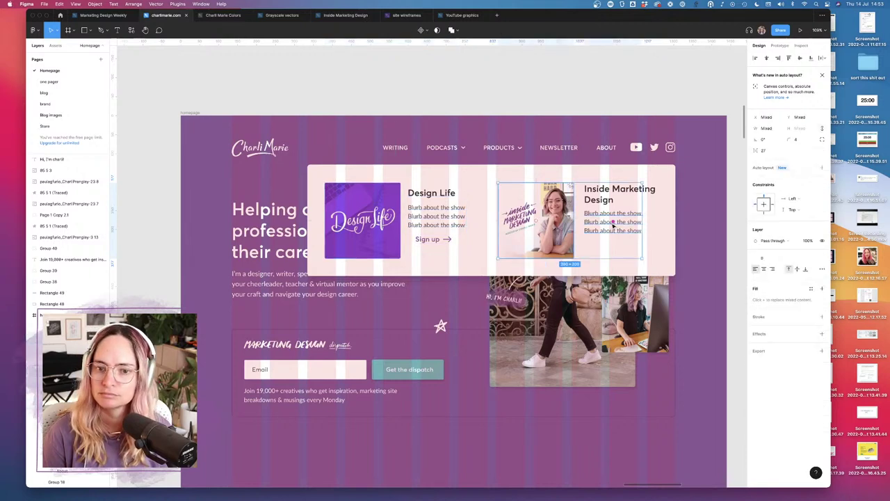
shift+click(599, 195)
key(super+g)
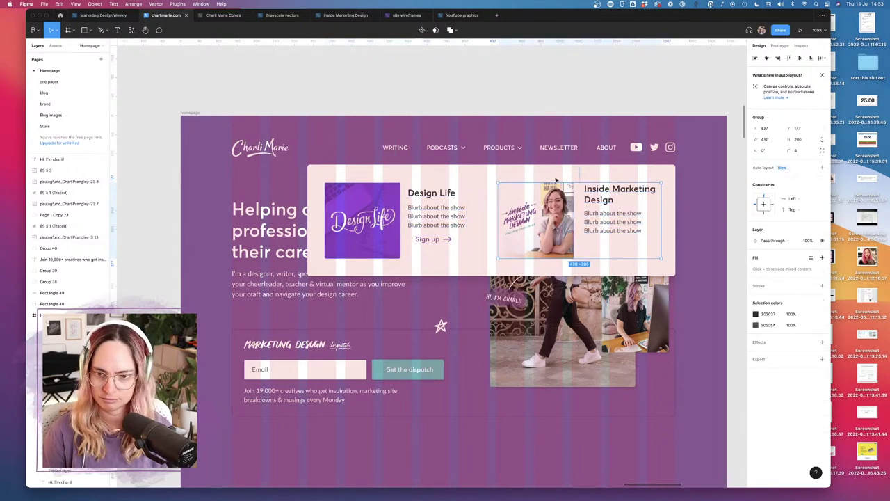
key(shift+Return)
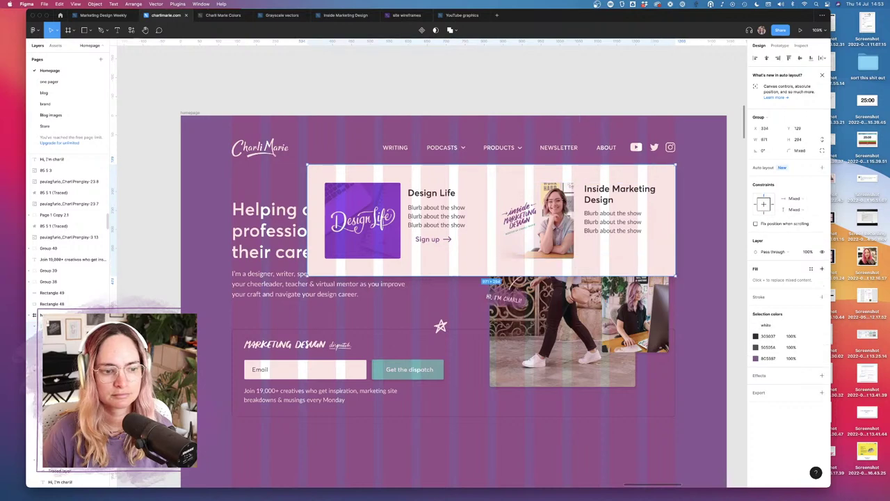
click(823, 168)
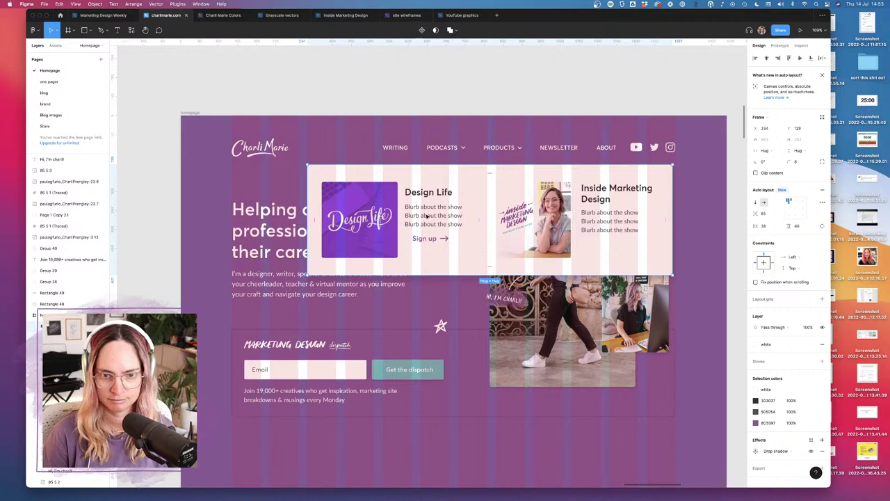
Step: Change the Design Life link text to 'Listen to the show' and make its frame hug the text
click(429, 216)
click(429, 241)
double_click(427, 239)
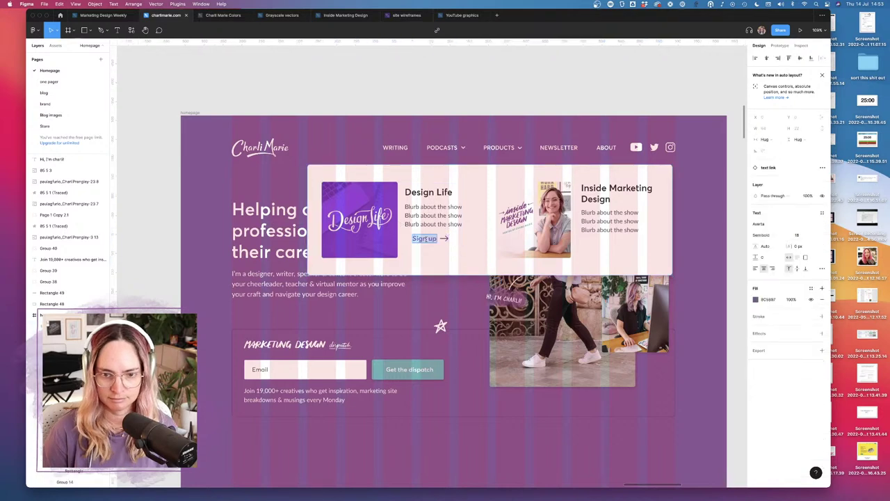
text(Listen to t)
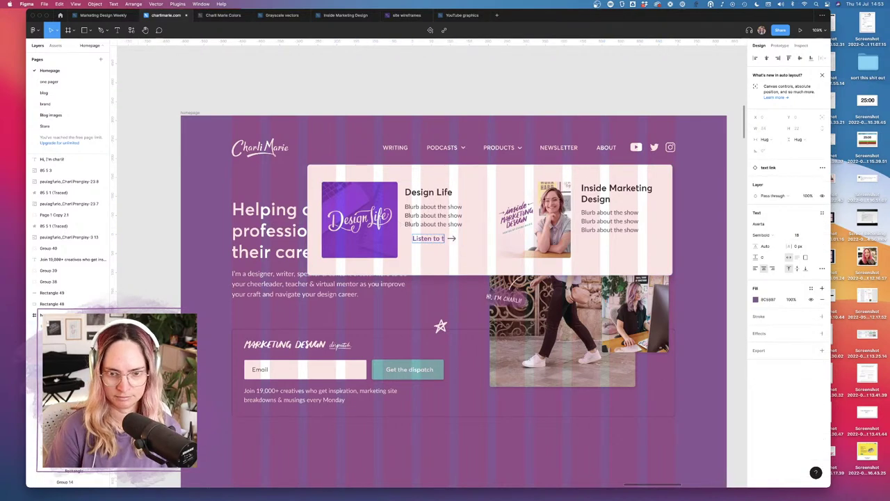
text(he show)
key(Escape)
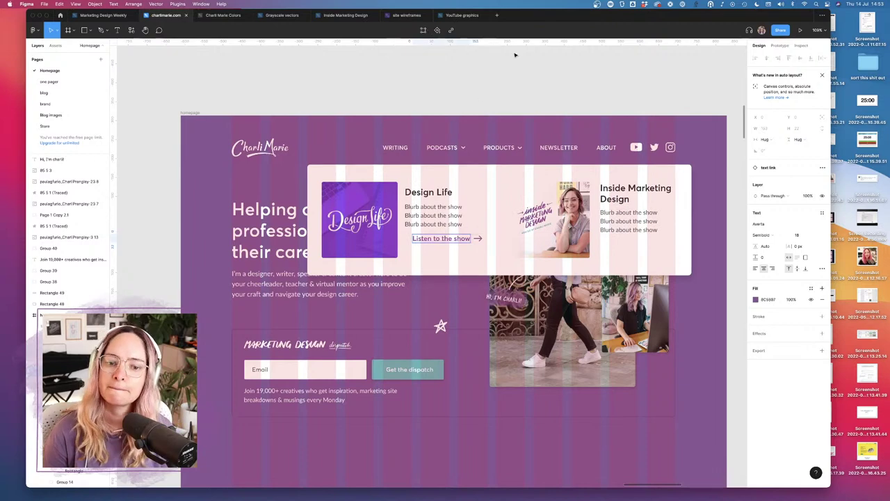
key(Escape)
key(Escape)
key(Escape)
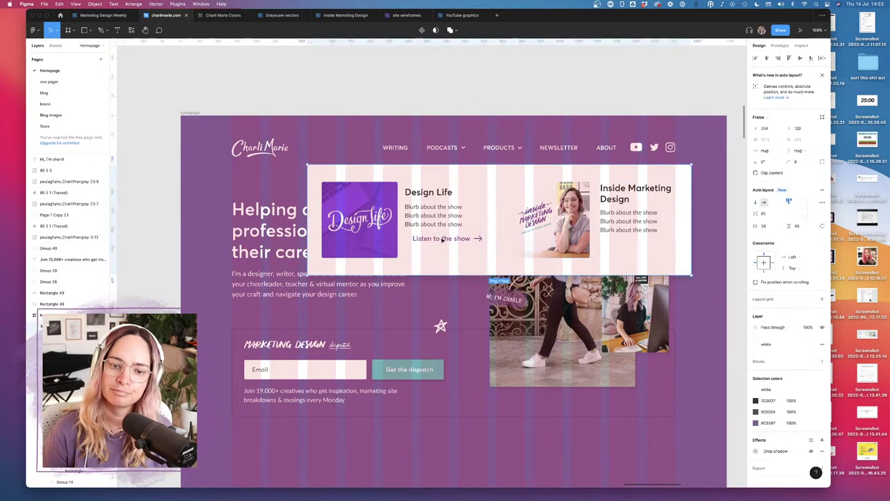
double_click(453, 238)
key(shift+a)
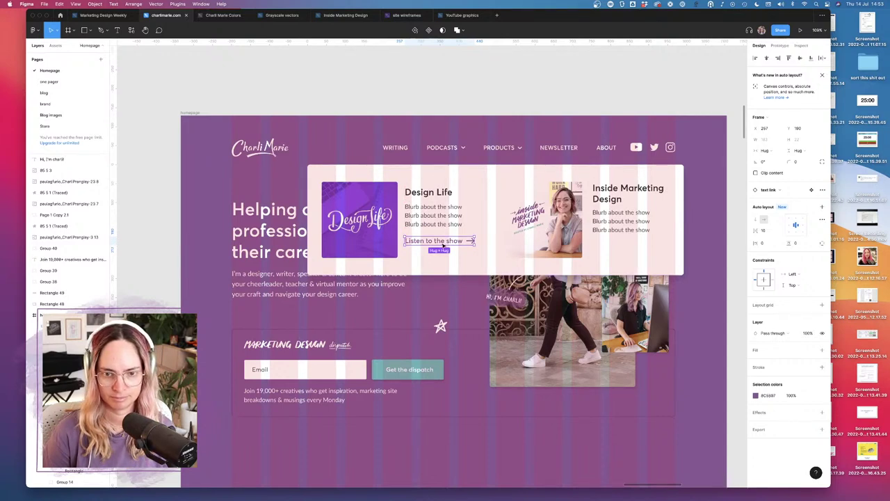
mouse_move(134, 496)
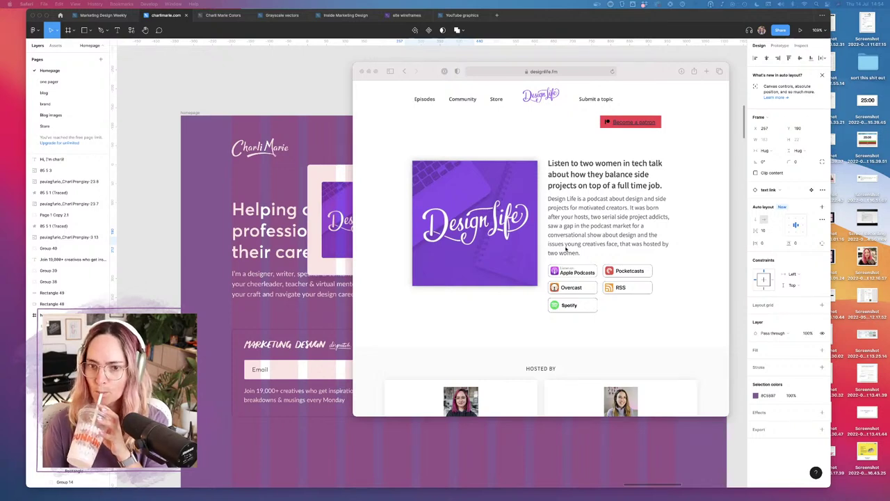
Step: Widen and reposition the designlife.fm window, then select 'a podcast about design and side projects for motivated creators.'
drag(729, 128, 844, 128)
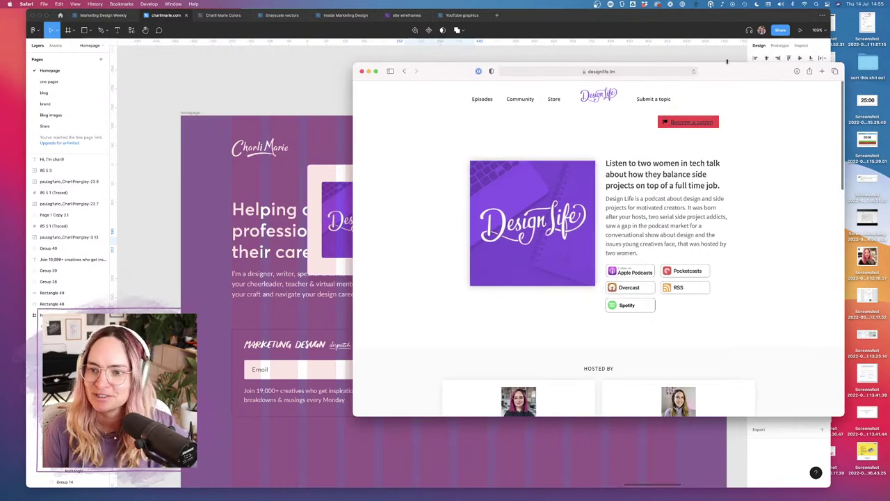
key(ctrl+alt+c)
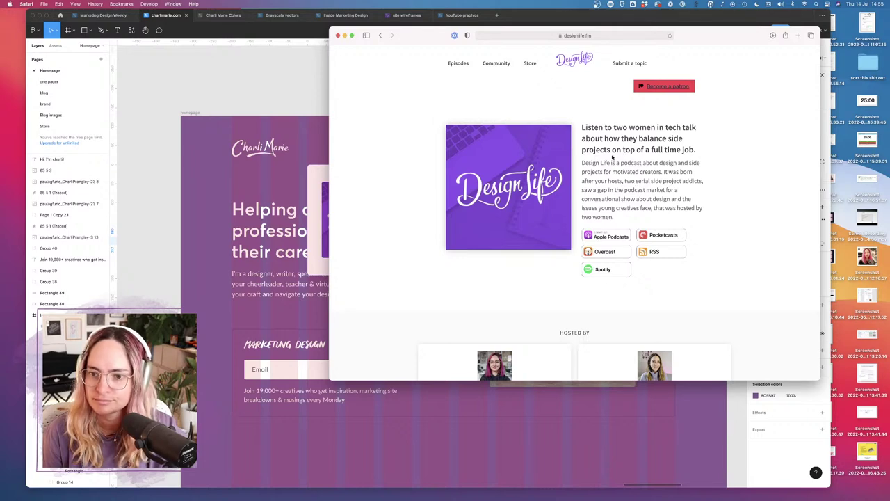
drag(662, 172, 615, 162)
key(super+c)
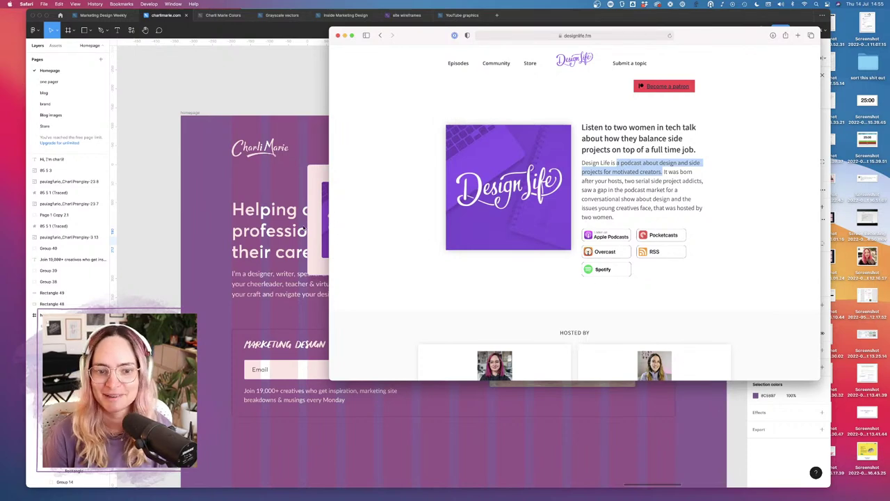
Step: Replace the Design Life blurb with 'A podcast about design and side projects for motivated creators.' and widen it to three lines
click(304, 217)
double_click(420, 214)
key(super+a)
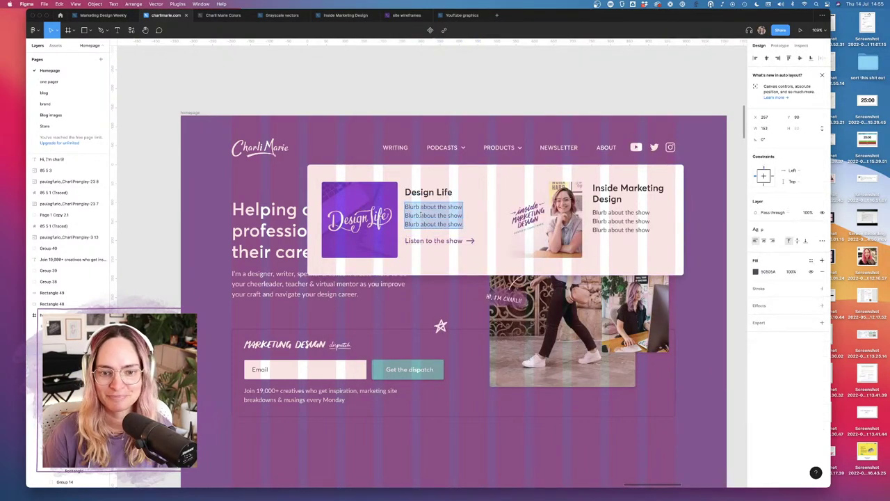
key(super+v)
key(Delete)
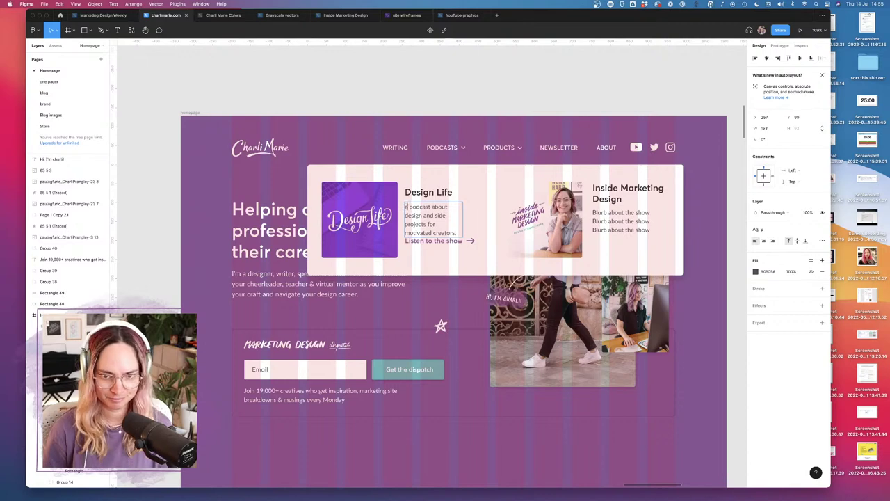
text(A)
key(Escape)
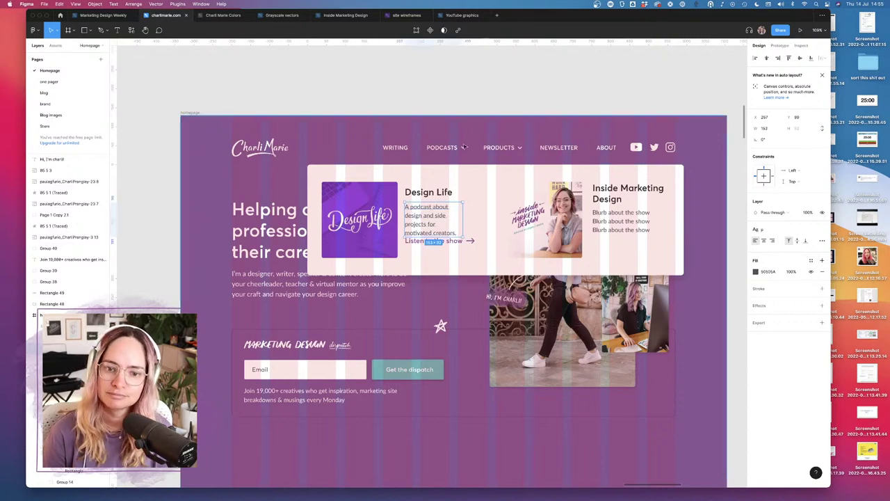
drag(462, 223, 473, 224)
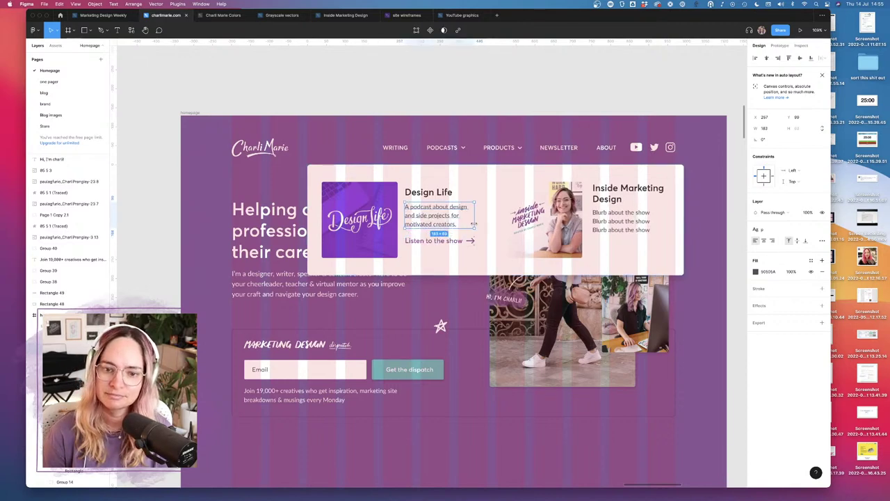
click(508, 99)
Step: Move the 'Listen to the show' link into place below the blurb
click(425, 241)
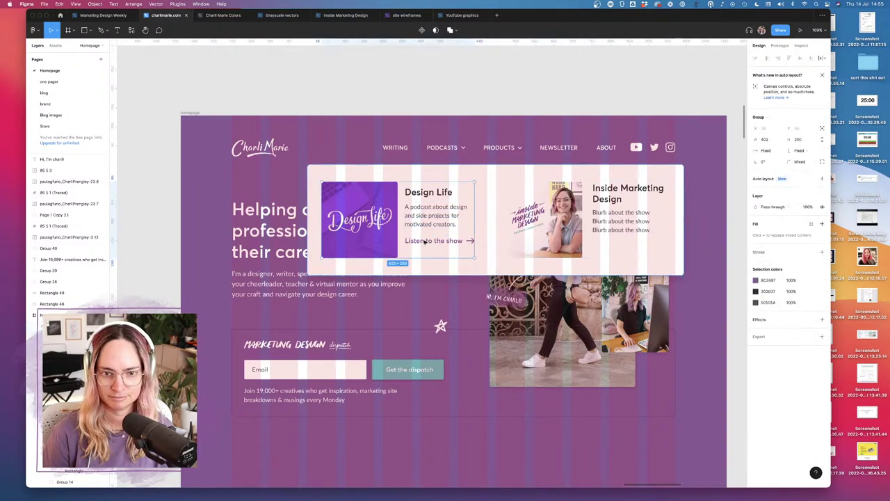
click(426, 241)
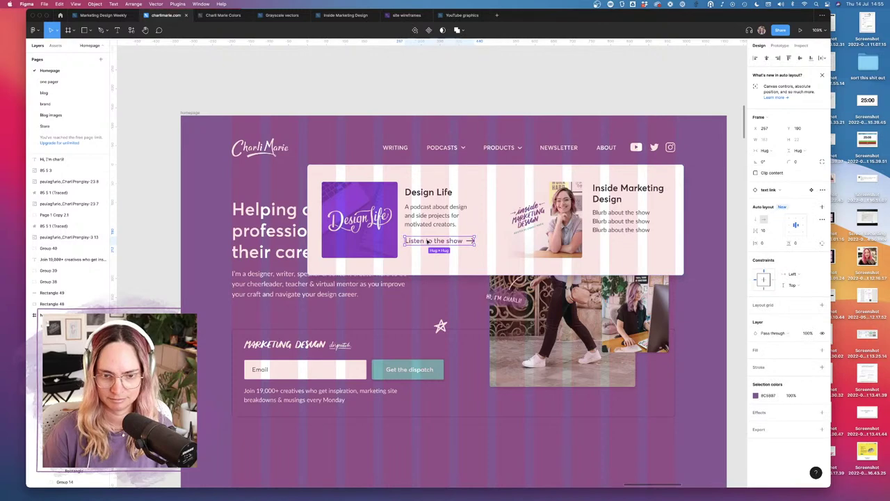
drag(426, 241, 427, 241)
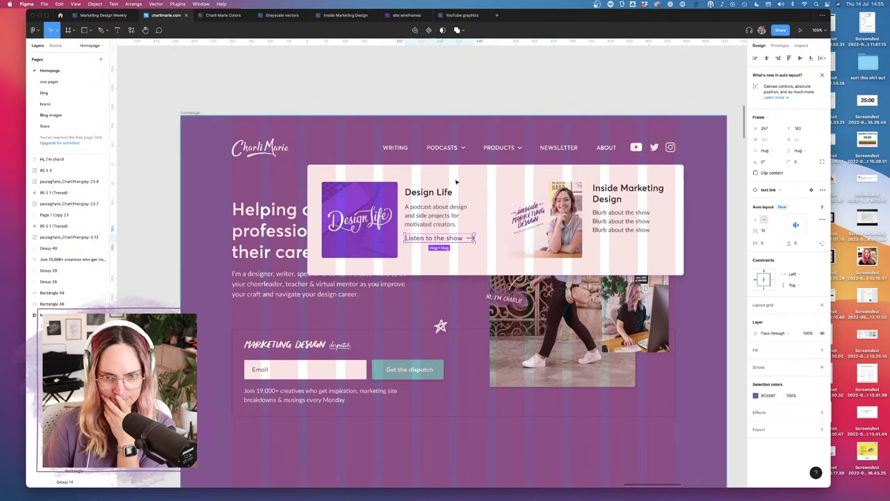
Step: Reword the Design Life 'Listen to the show' link to 'Visit show site' and switch to the Inside Marketing Design file
double_click(450, 237)
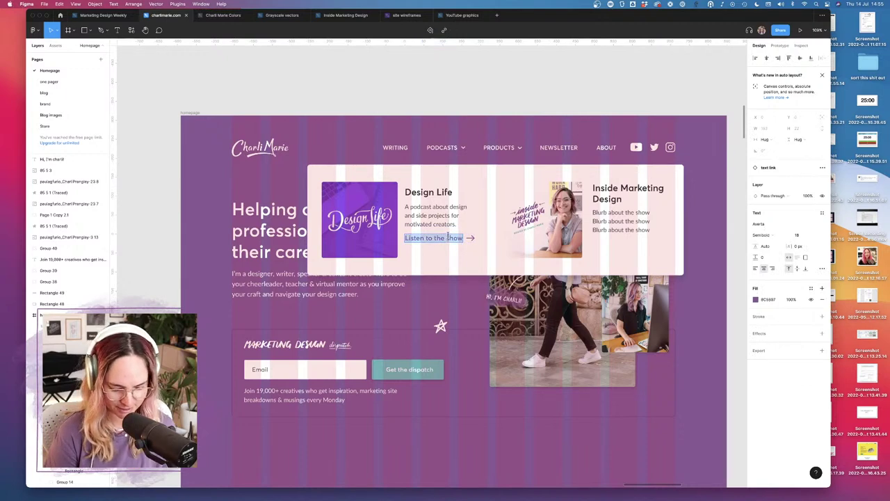
text(Visit show)
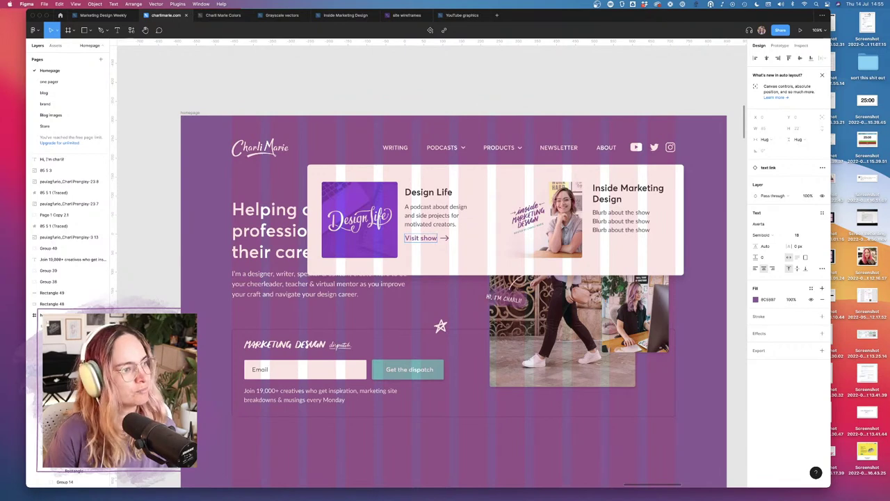
text( site)
key(BackSpace)
key(BackSpace)
key(BackSpace)
key(BackSpace)
key(BackSpace)
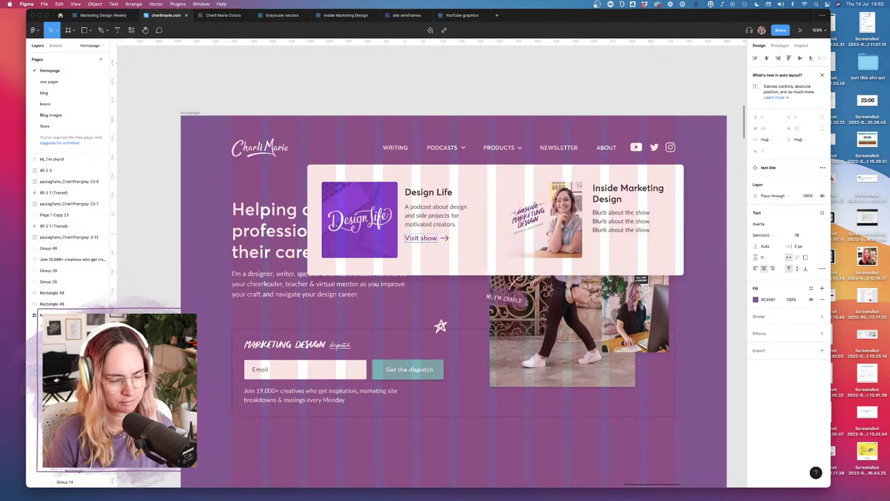
text(site)
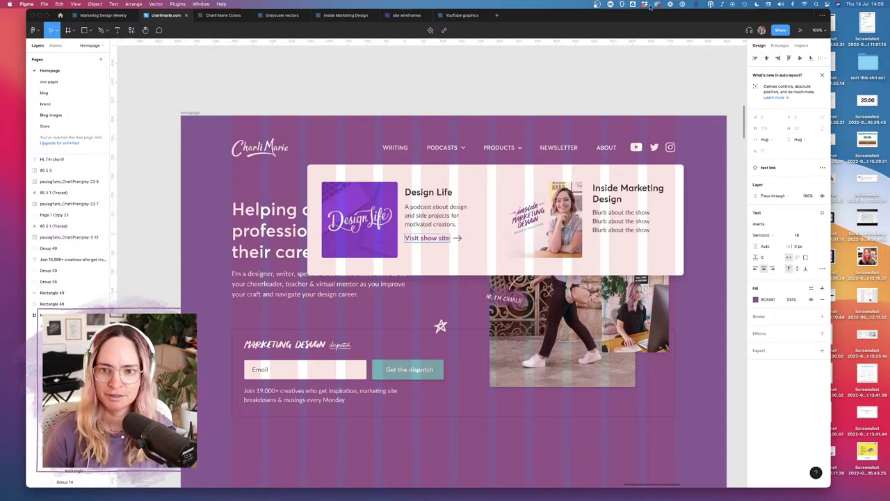
key(Escape)
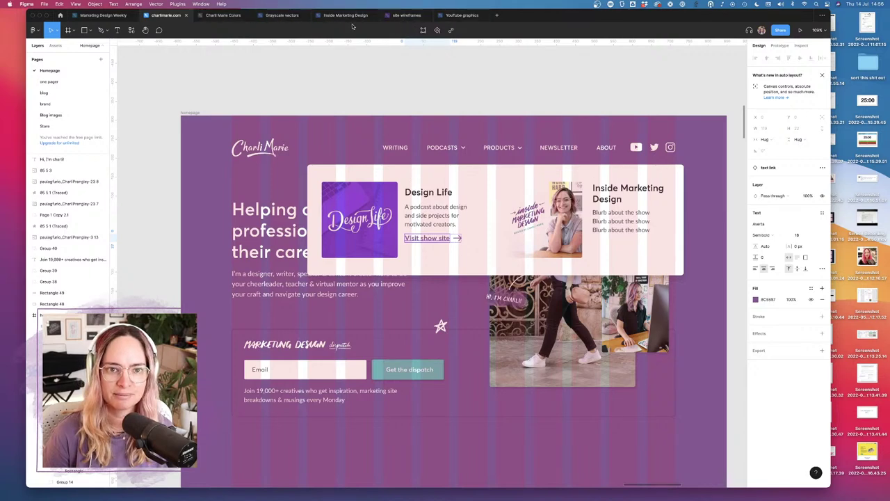
click(335, 16)
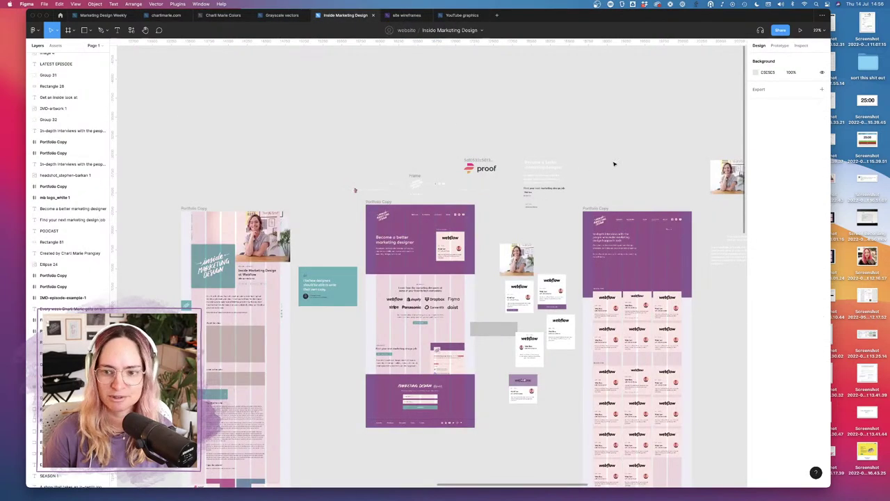
Step: Copy the podcast and Spotify icon group from the Inside Marketing Design nav and return to charlimarie.com
scroll(459, 216, up, 5)
scroll(459, 215, up, 3)
click(459, 215)
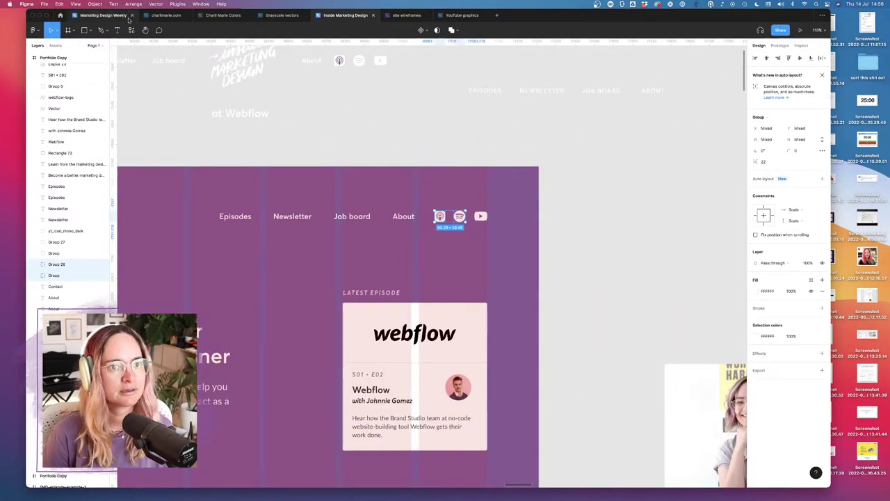
click(173, 17)
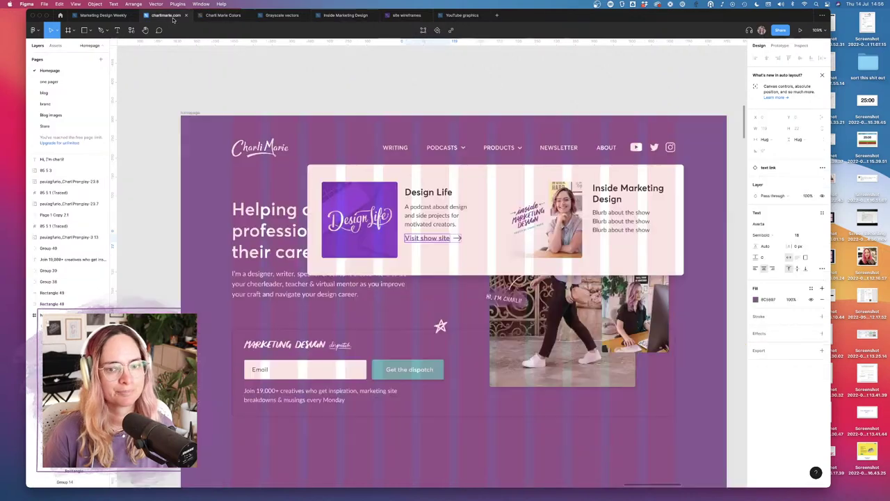
Step: Paste the podcast and Spotify icons into the Design Life card and fill them purple 8C5897
click(483, 242)
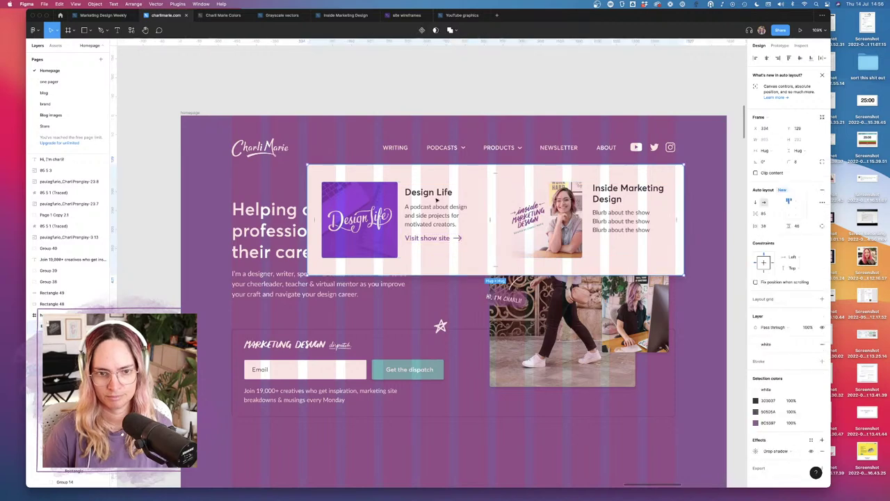
double_click(431, 228)
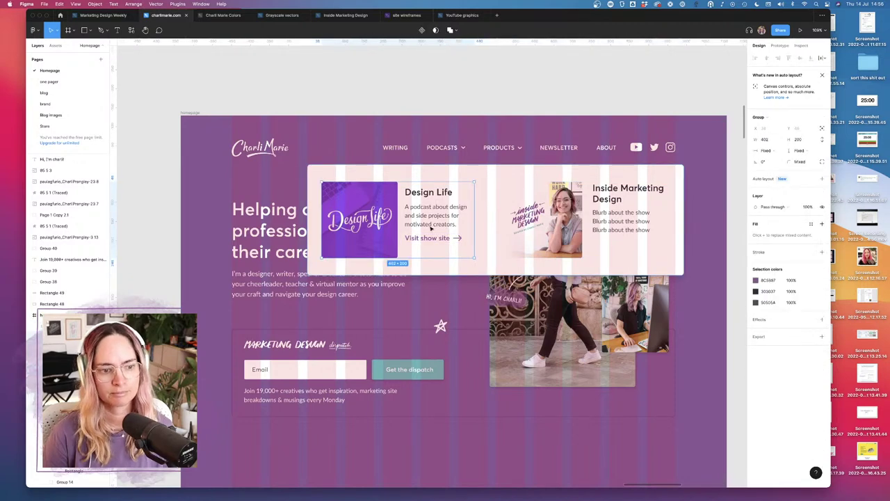
click(431, 228)
key(super+v)
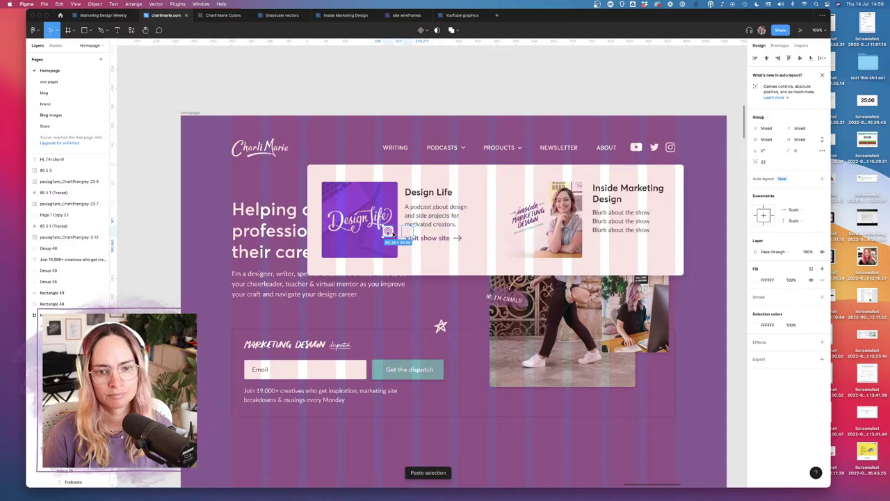
drag(400, 232, 419, 239)
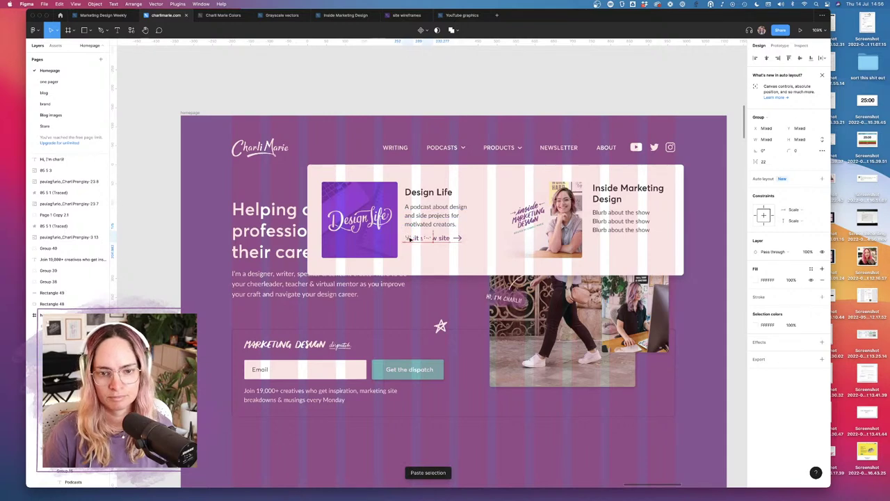
click(757, 279)
click(688, 429)
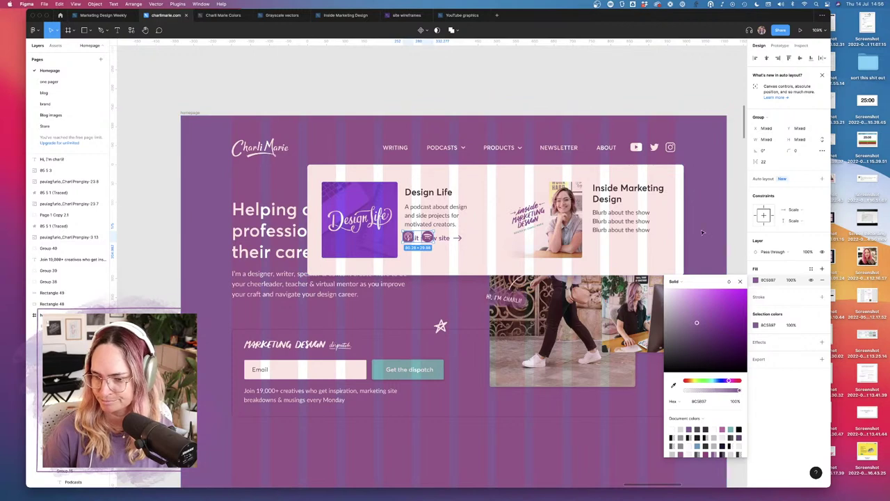
Step: Stack the icons above the 'Visit show site' link and nudge them into alignment
drag(417, 238, 450, 256)
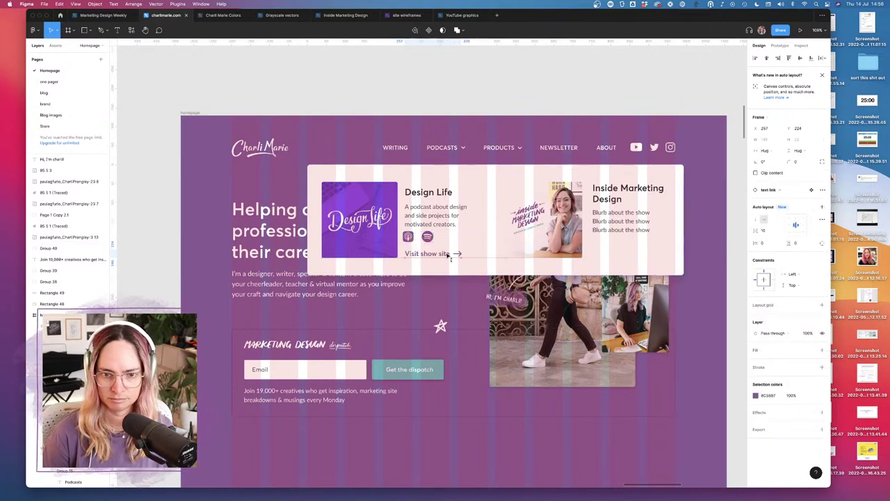
click(445, 253)
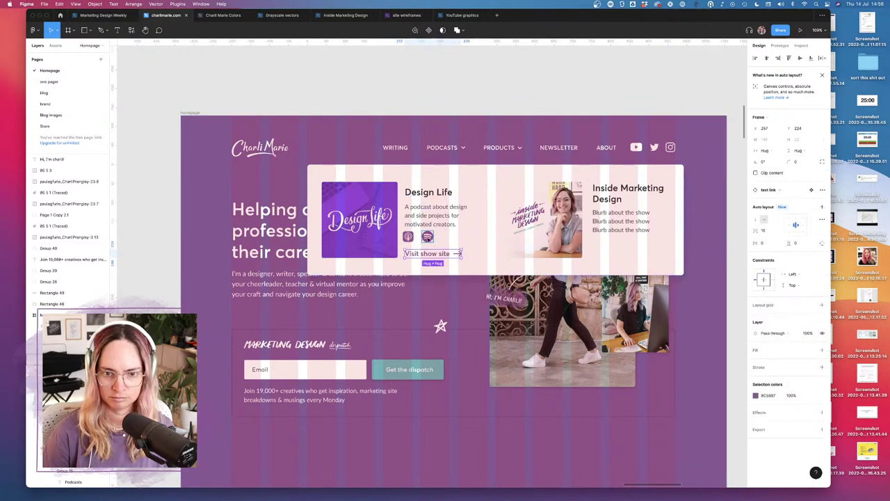
click(426, 237)
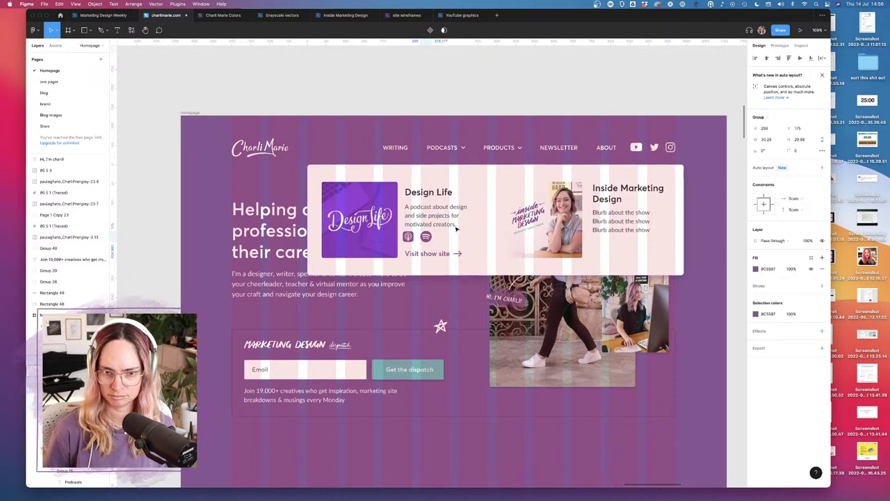
key(Left)
key(Left)
key(Left)
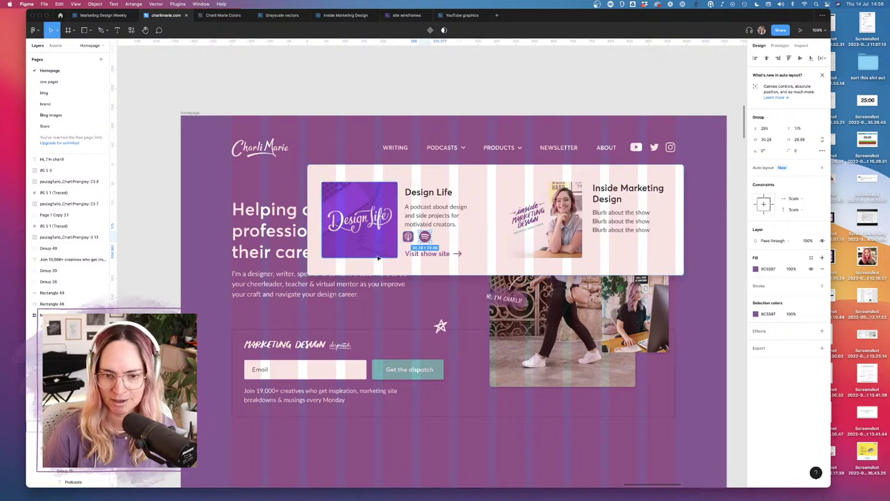
shift+click(409, 237)
key(Right)
key(Right)
key(Right)
key(Down)
key(Down)
key(Down)
key(Down)
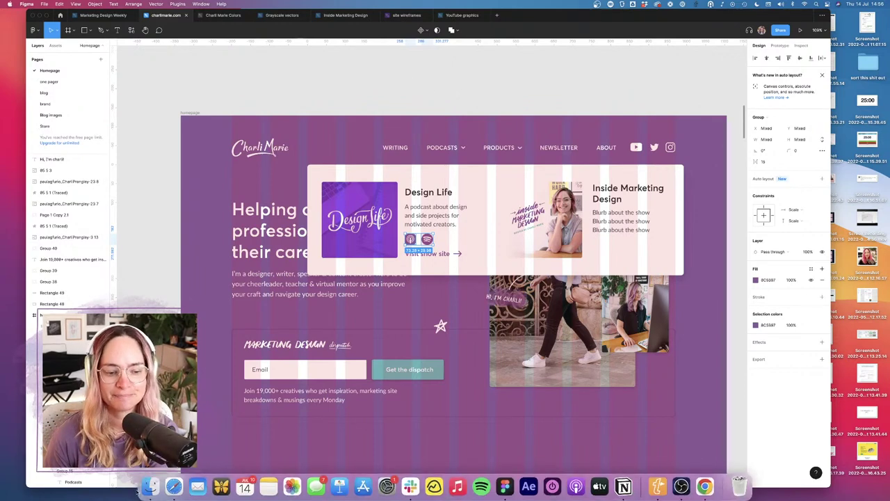
Step: In Safari, open the Inside Marketing Design episodes page in a new tab, then return to Figma
click(176, 480)
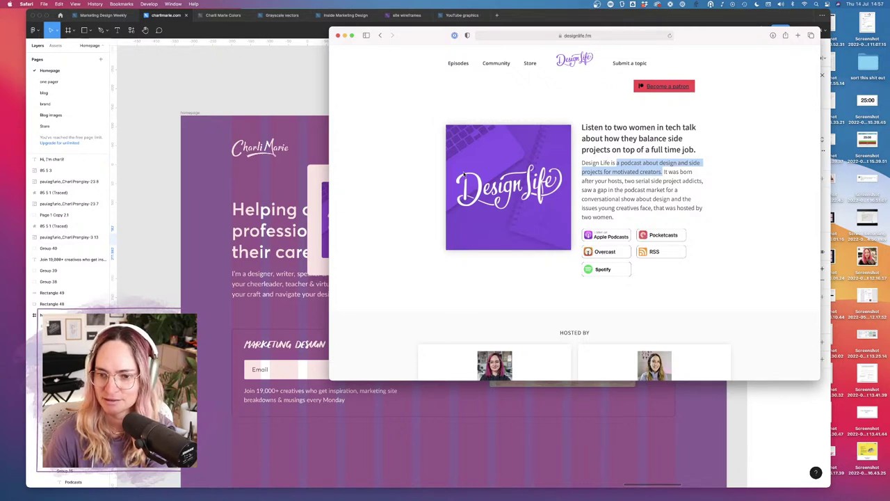
click(301, 87)
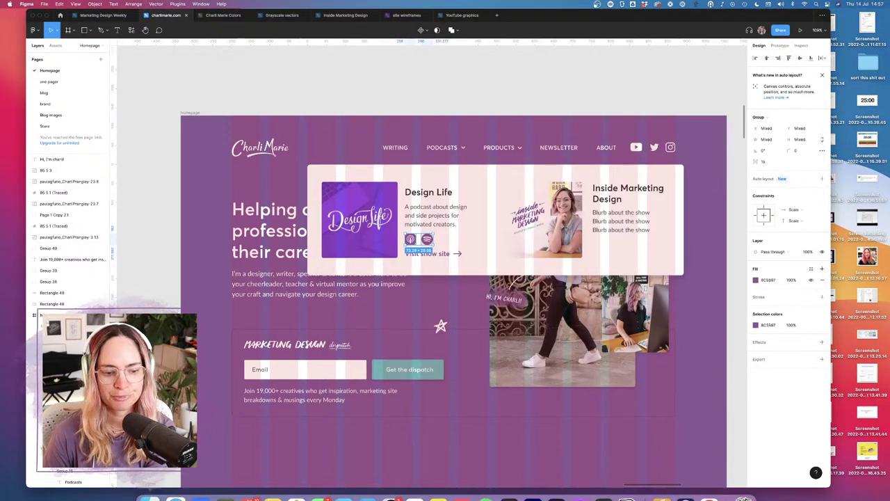
click(173, 483)
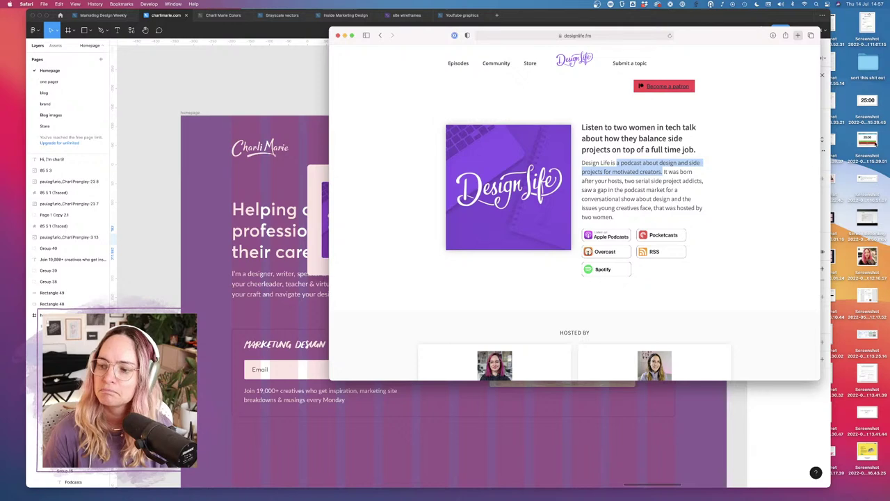
click(797, 35)
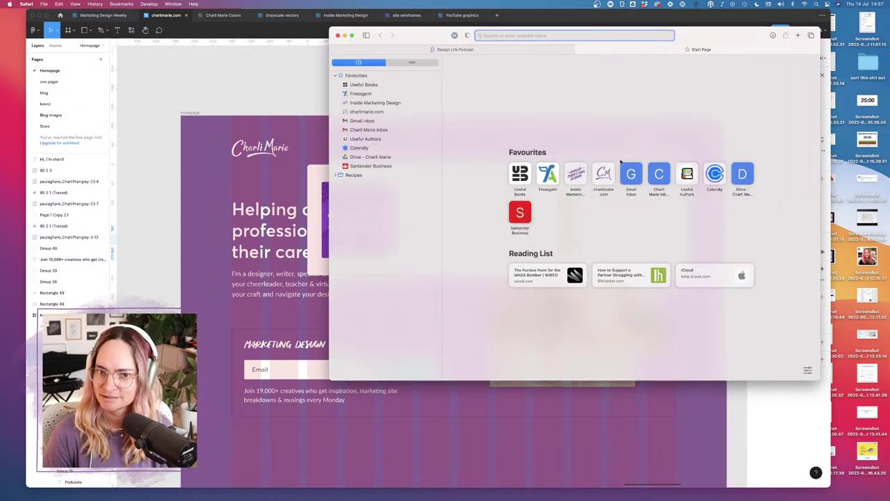
click(368, 103)
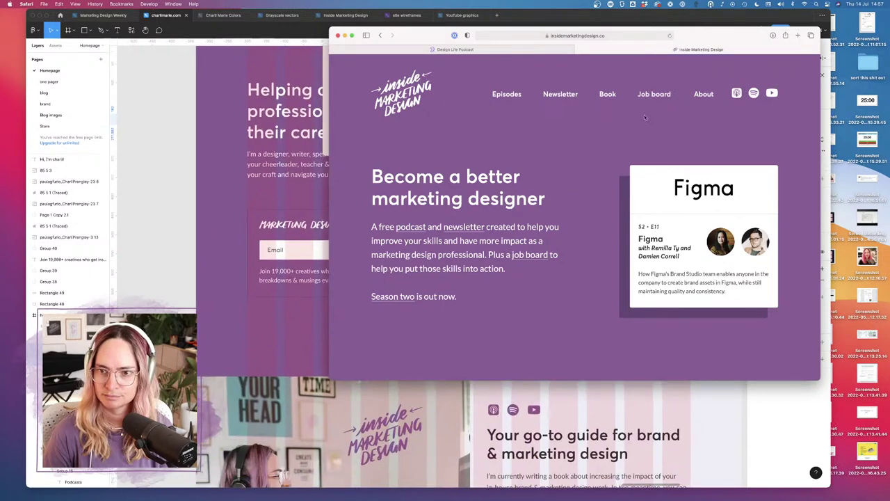
click(506, 96)
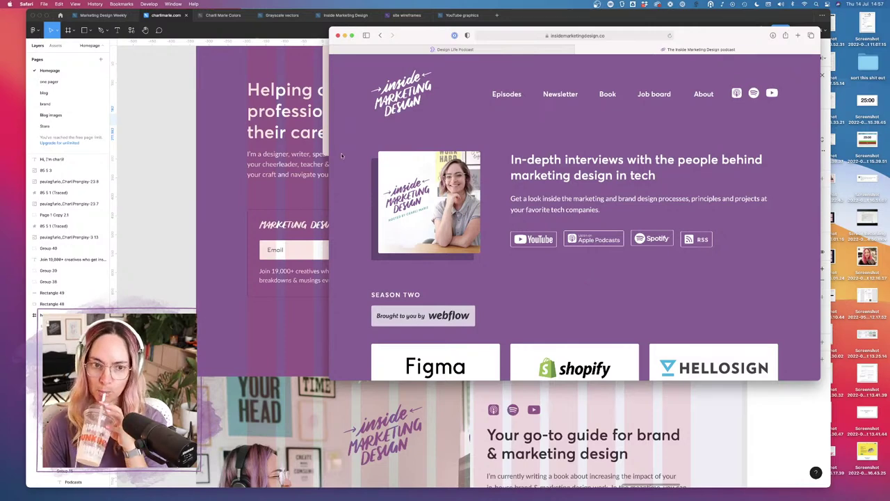
click(156, 102)
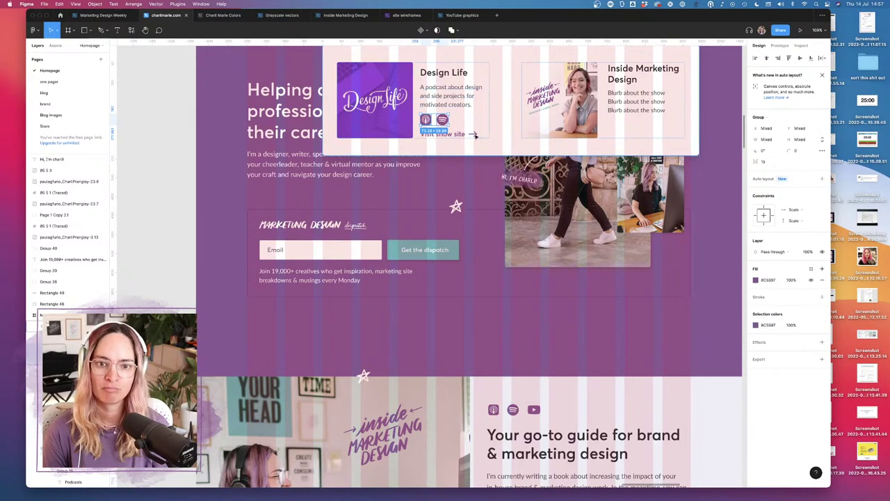
Step: Tighten the gap between the two Design Life podcast icons to 12
scroll(475, 136, up, 5)
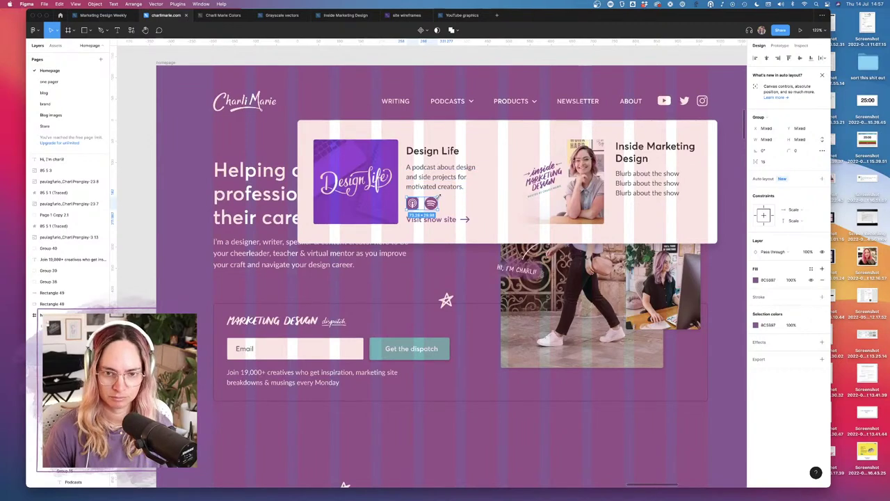
drag(440, 209, 433, 209)
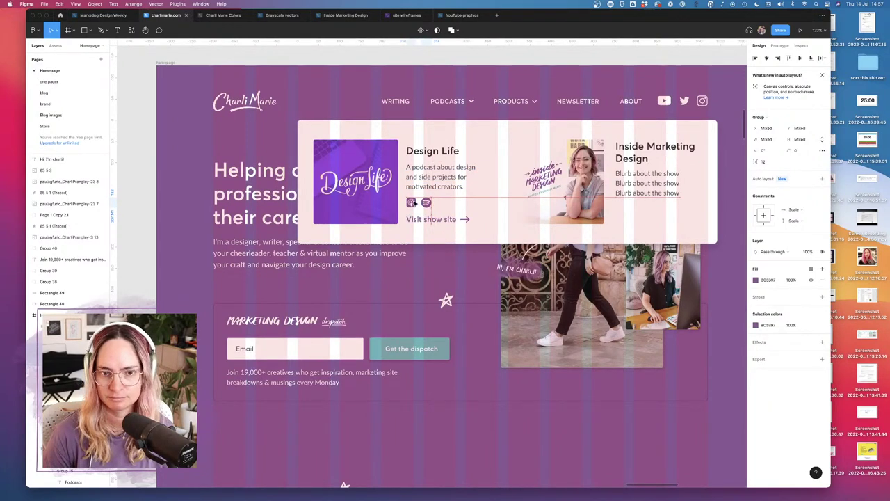
click(411, 203)
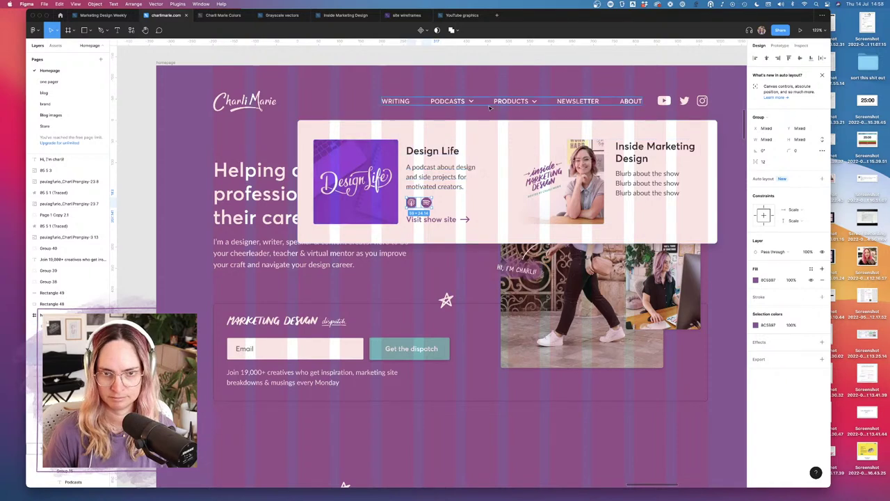
Step: Copy the show description from the Inside Marketing Design website and select the card's placeholder blurb
click(175, 481)
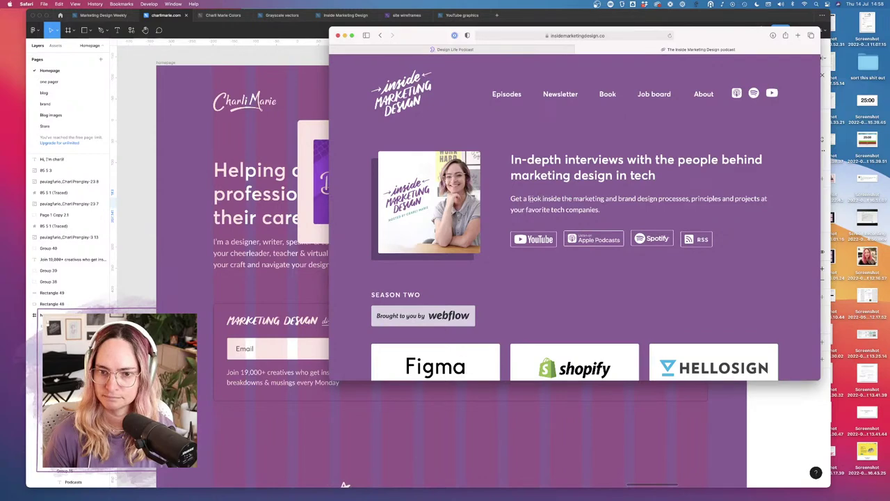
drag(510, 199, 602, 210)
key(super+c)
click(324, 174)
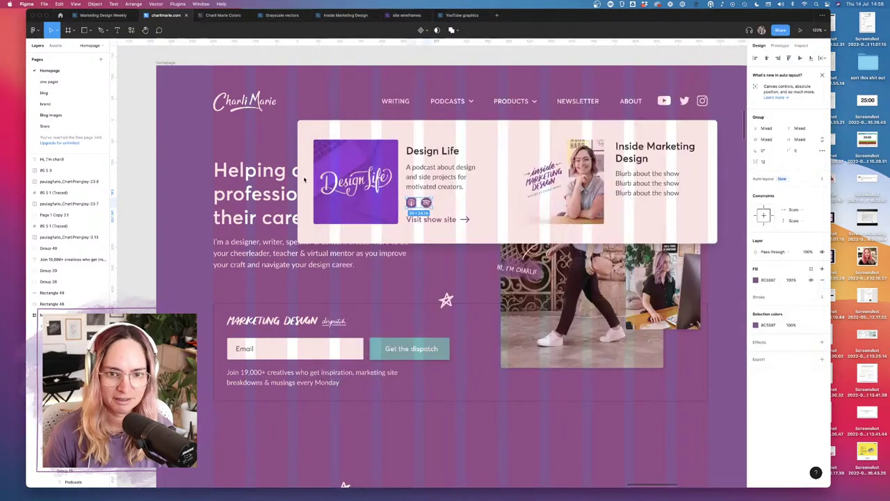
Step: Replace the placeholder 'Blurb about the show' text with the pasted Inside Marketing Design description
double_click(640, 185)
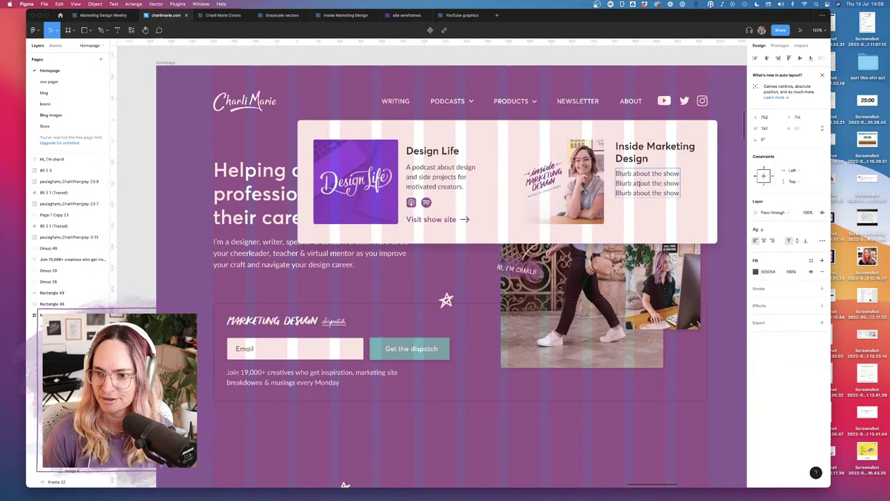
key(super+a)
key(super+v)
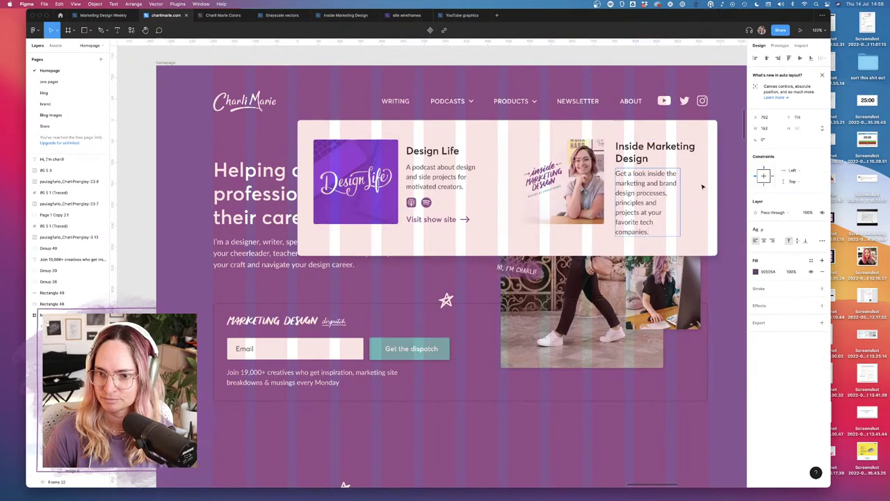
key(Escape)
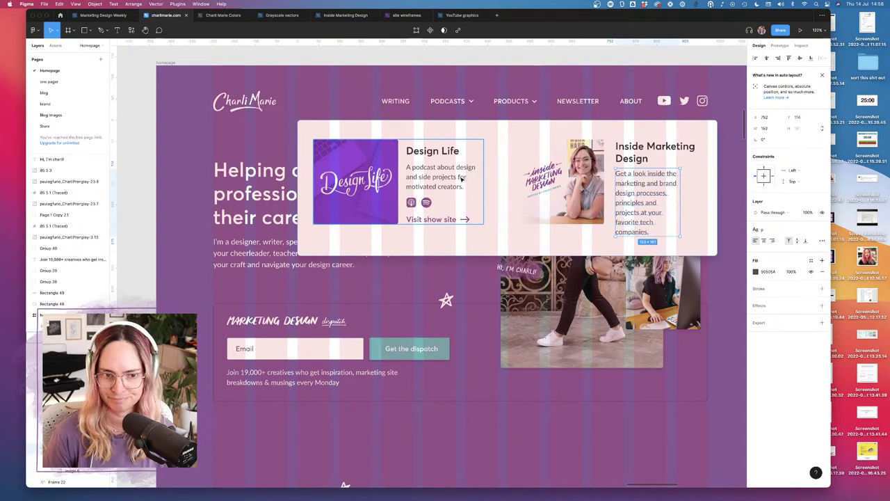
click(458, 179)
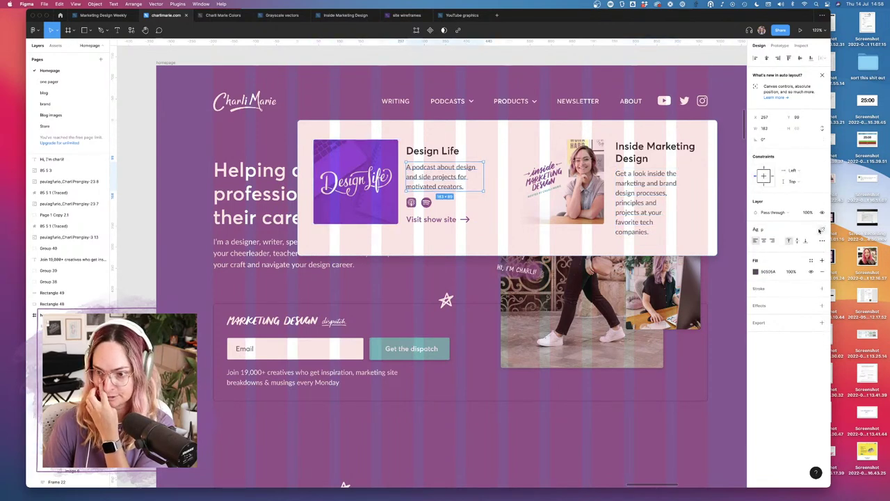
Step: Delete 'principles and projects' from the Inside Marketing Design description
click(636, 192)
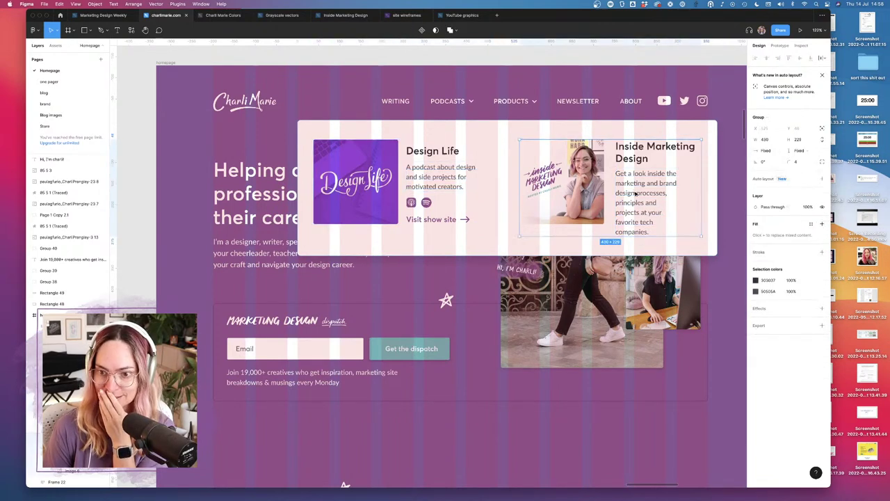
double_click(638, 187)
click(641, 183)
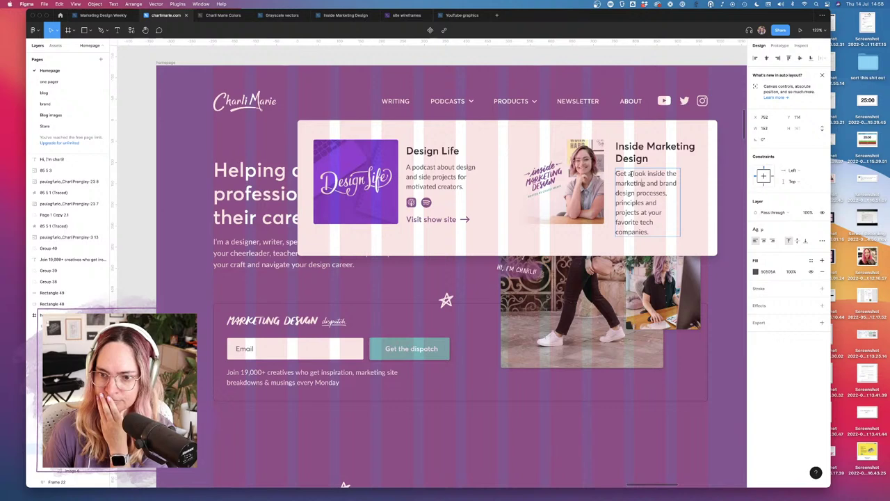
drag(630, 173, 615, 174)
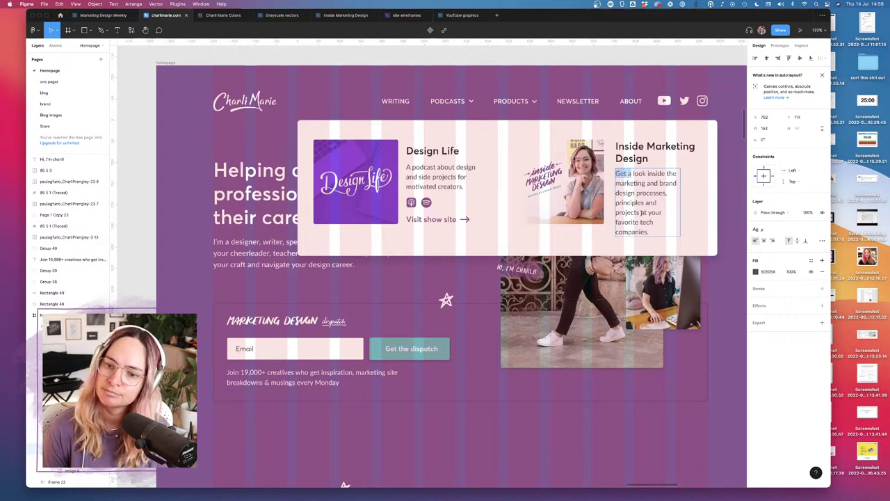
drag(640, 212, 605, 207)
key(BackSpace)
key(BackSpace)
key(BackSpace)
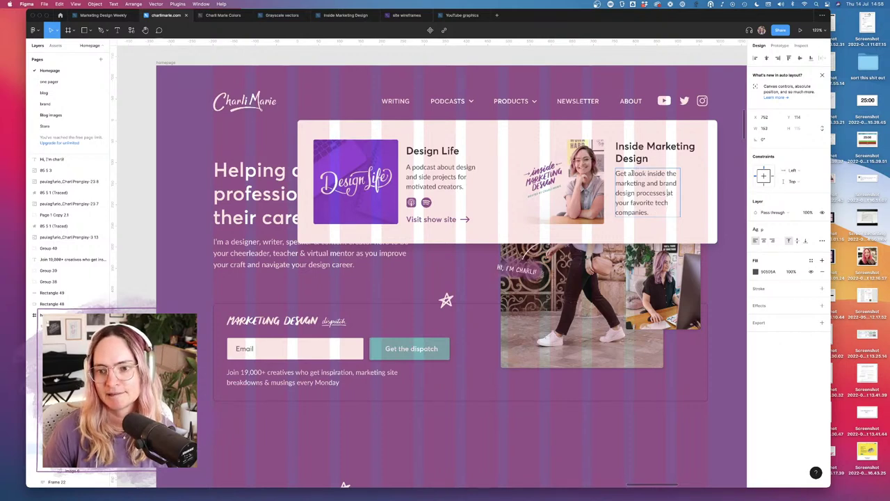
drag(616, 174, 666, 174)
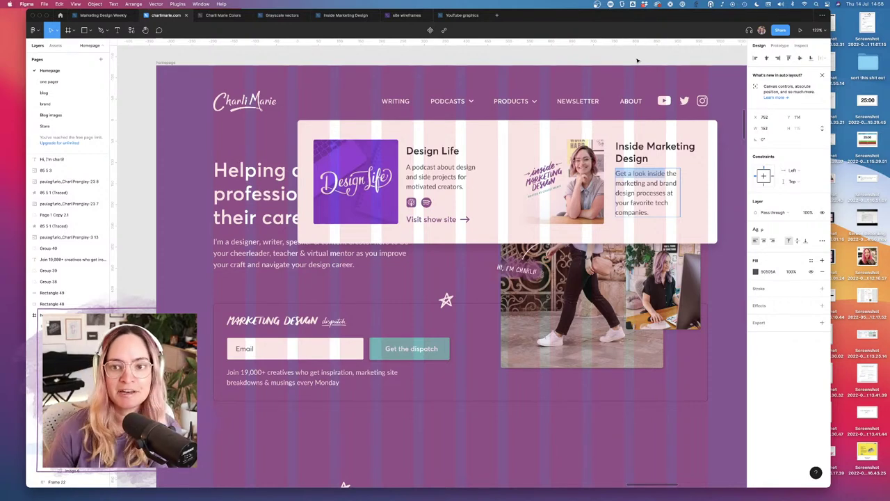
click(617, 60)
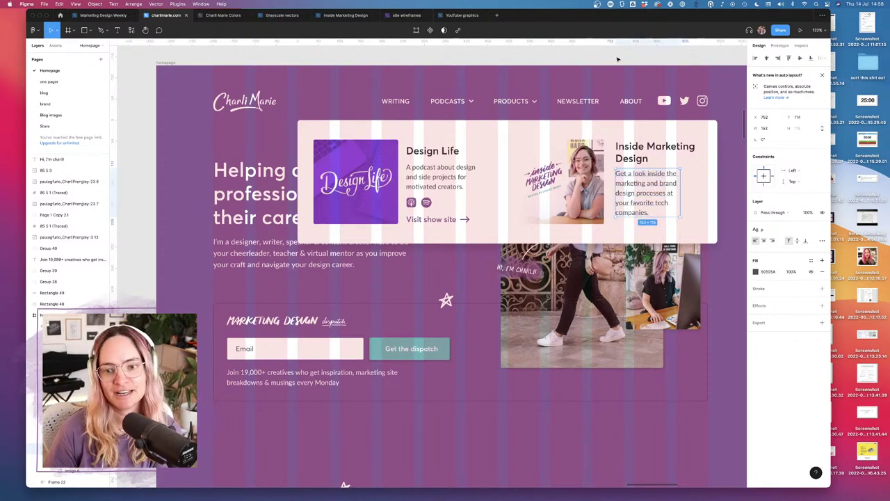
Step: Widen the description so it wraps to four lines, then switch to the Inside Marketing Design file
click(624, 170)
double_click(667, 188)
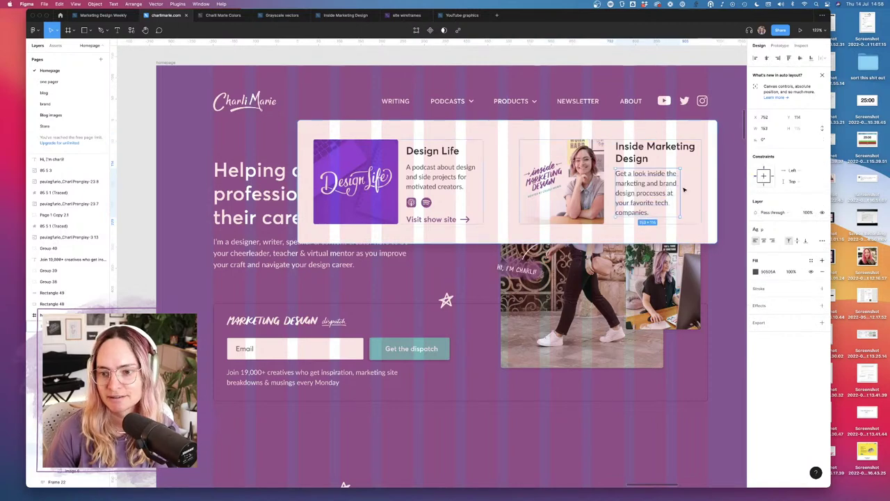
drag(680, 191, 703, 188)
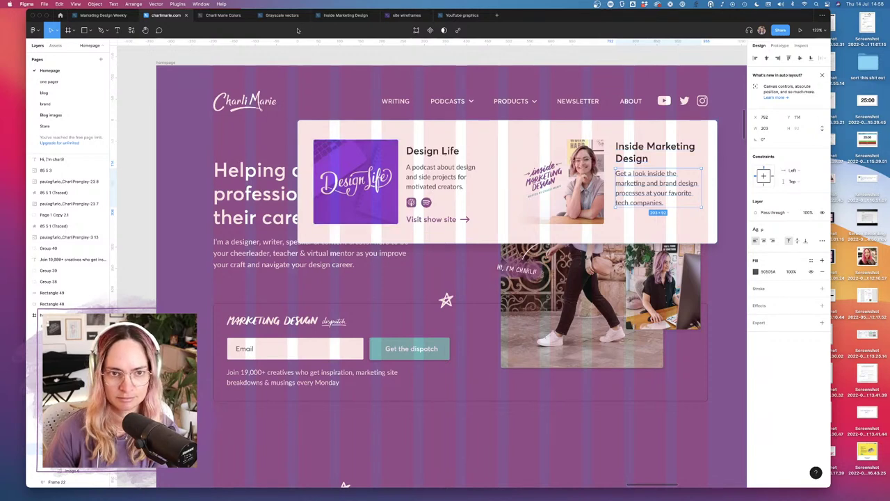
click(345, 15)
Step: Copy the RSS feed icon and paste it into the Design Life card on charlimarie.com
scroll(602, 248, down, 10)
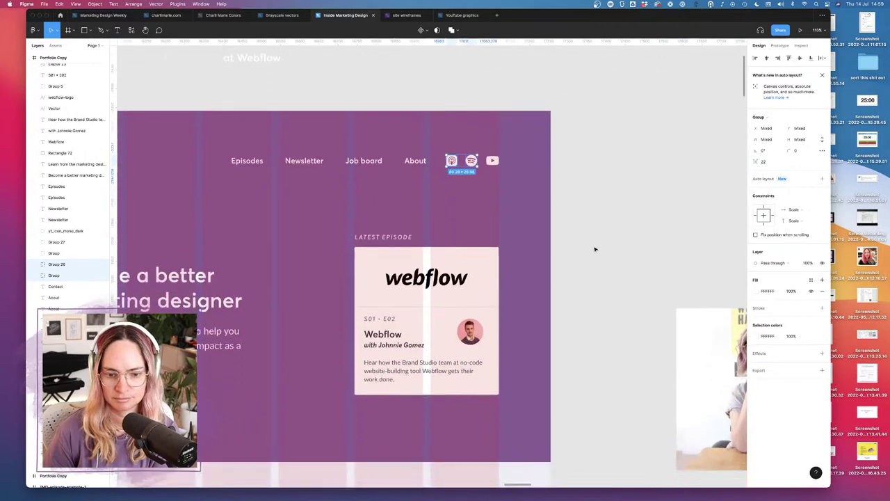
scroll(594, 248, up, 10)
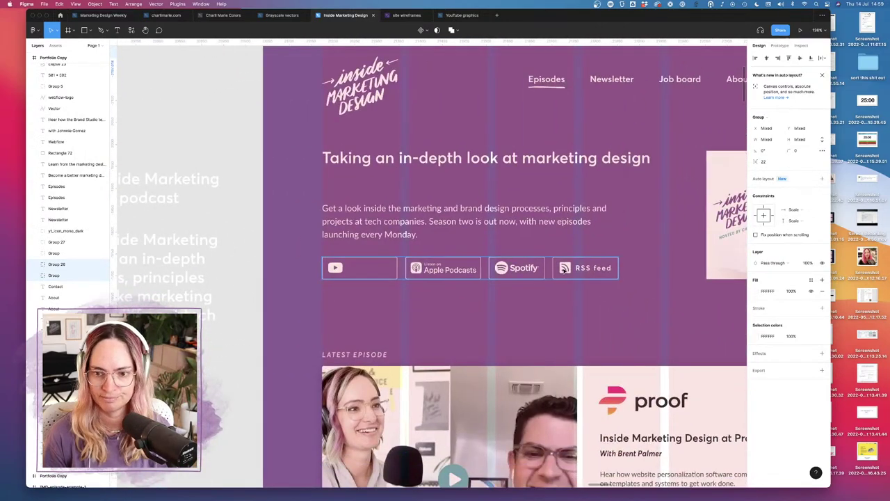
click(565, 271)
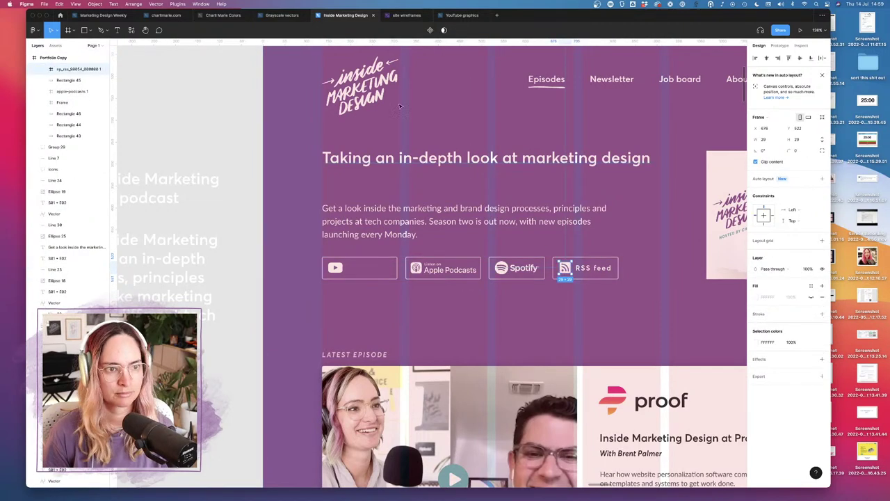
click(166, 16)
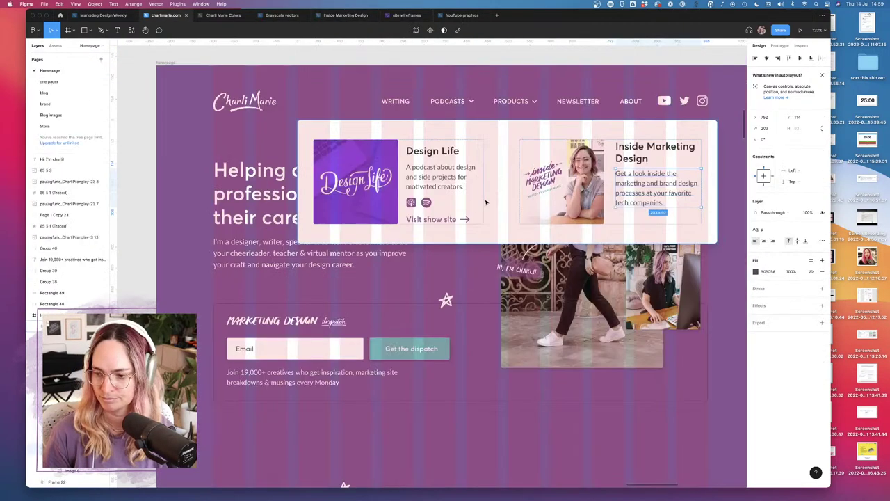
key(super+v)
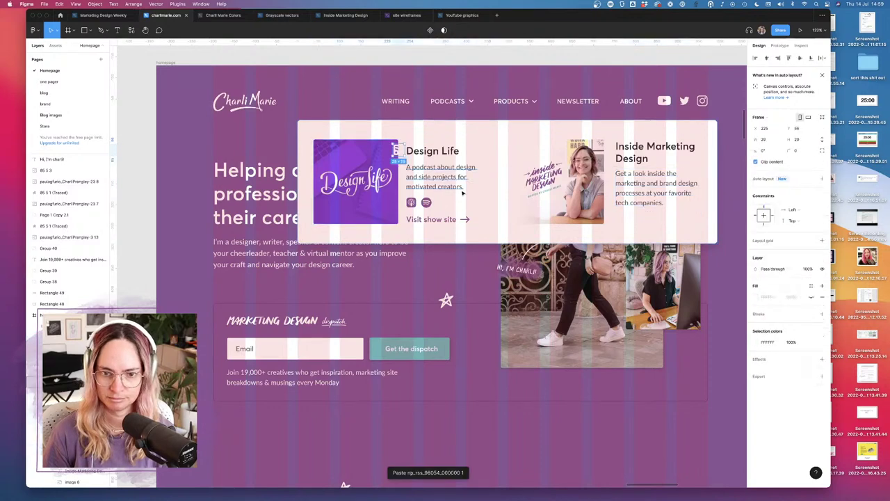
Step: Place the RSS icon beside Spotify, colour it purple 8C5B97 and resize it to 23×23
drag(402, 152, 446, 201)
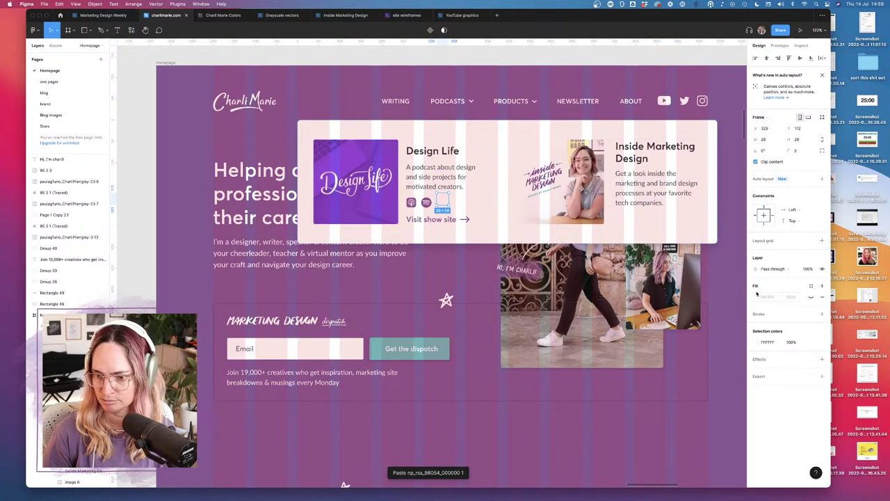
click(757, 341)
click(689, 454)
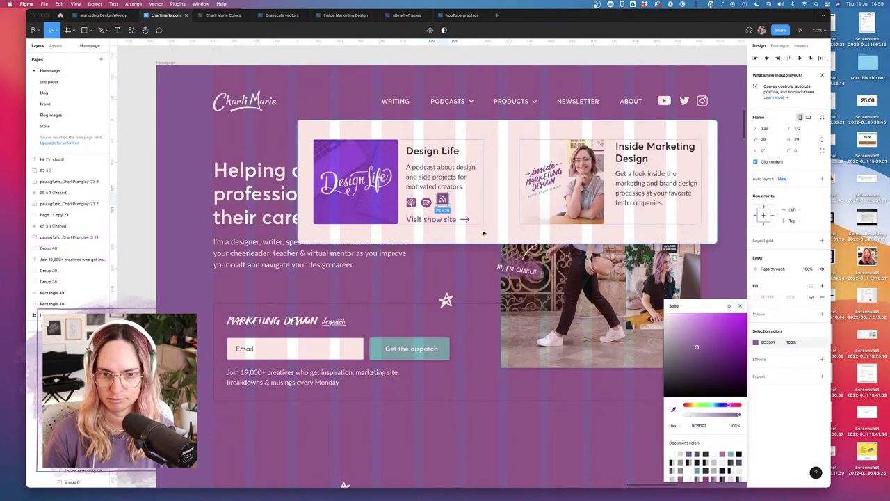
drag(448, 192, 442, 203)
click(500, 58)
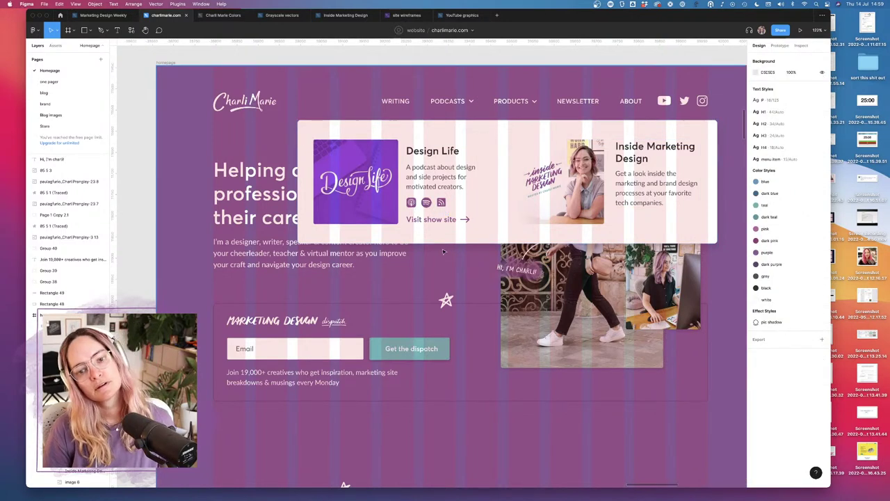
Step: Delete the RSS icon from the Design Life card
click(443, 204)
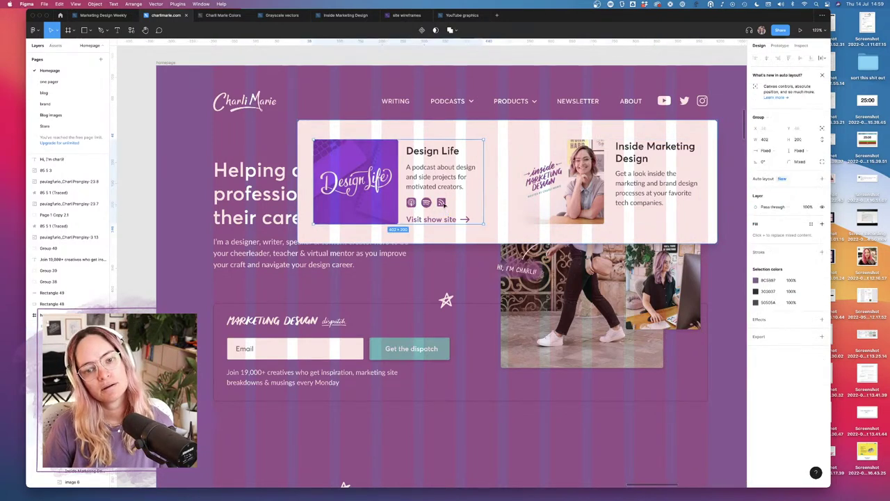
click(442, 203)
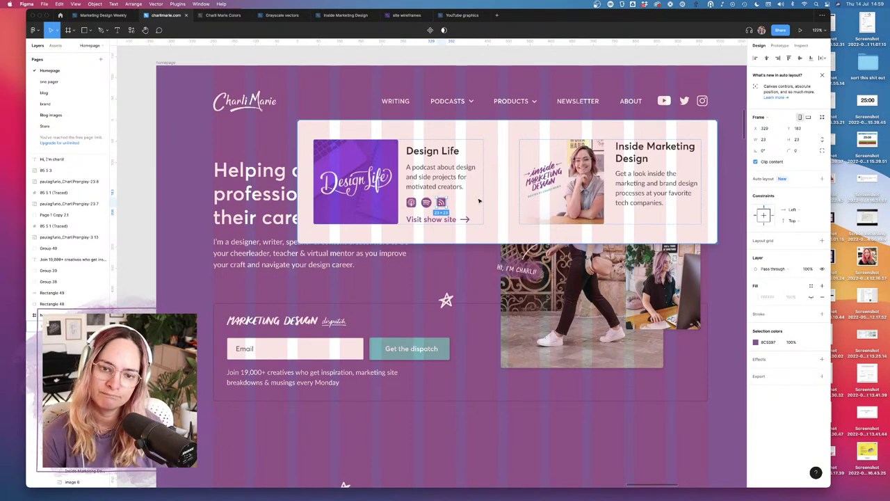
key(Delete)
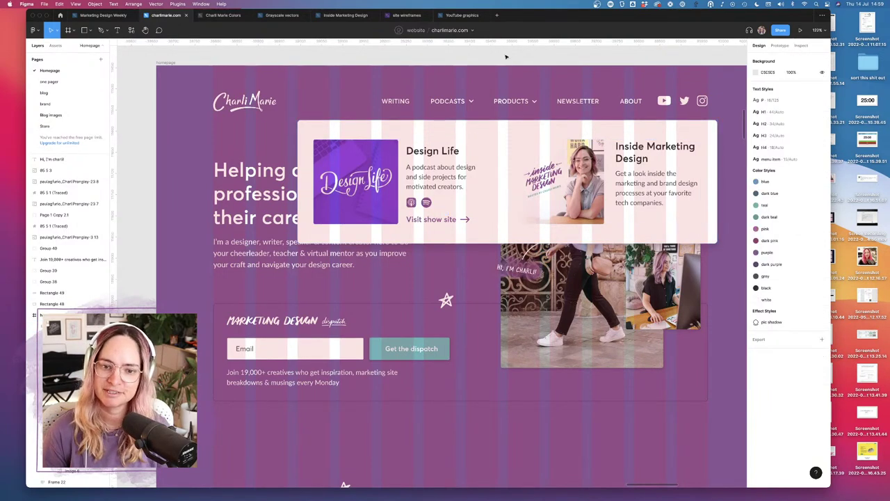
click(439, 167)
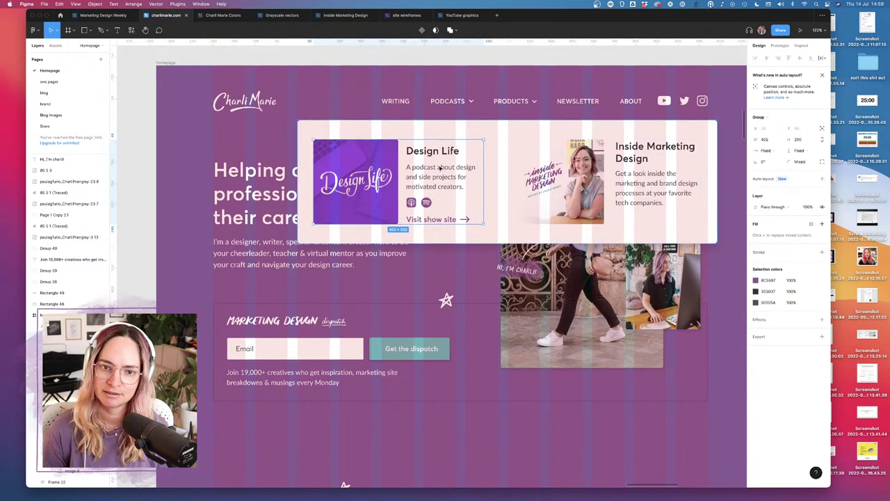
click(496, 55)
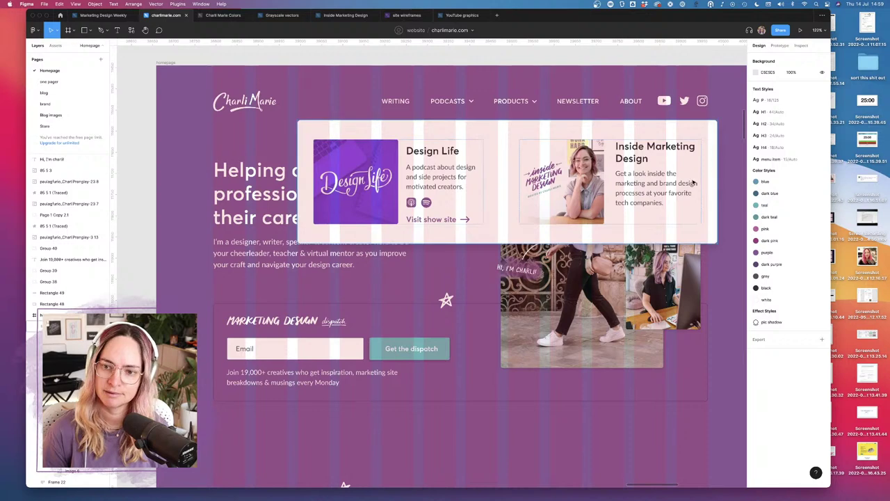
click(651, 196)
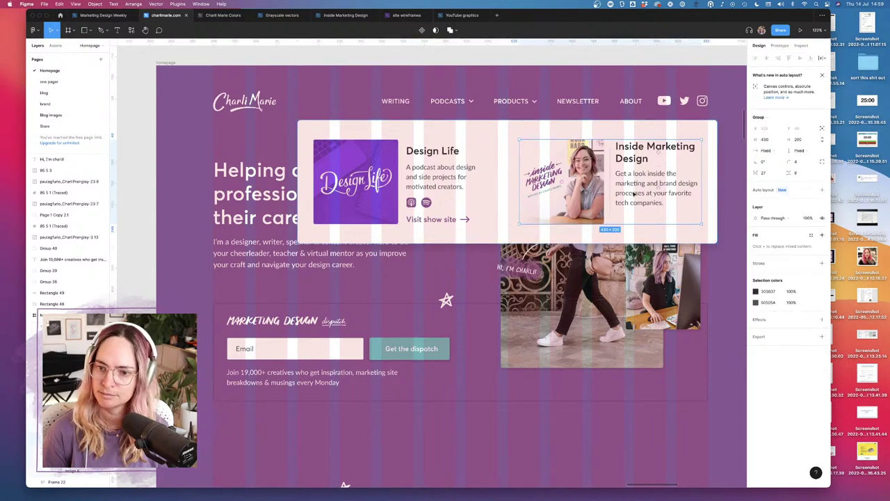
Step: Replace 'at your favorite tech companies.' with 'in tech.' and add the missing space after 'processes'
double_click(628, 194)
key(Return)
click(645, 193)
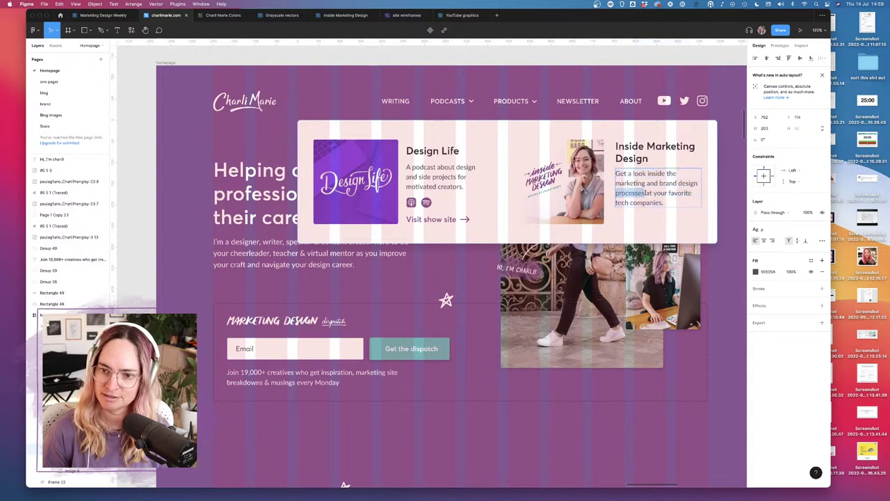
drag(645, 192, 663, 207)
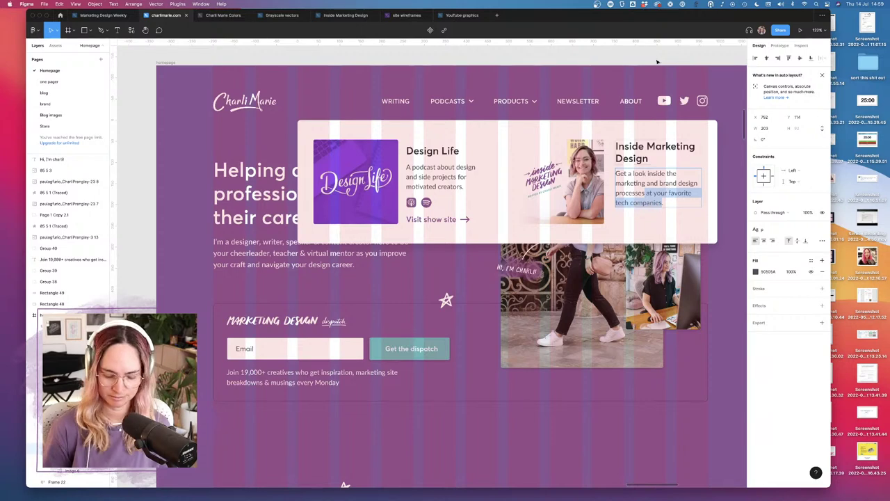
text(in tech)
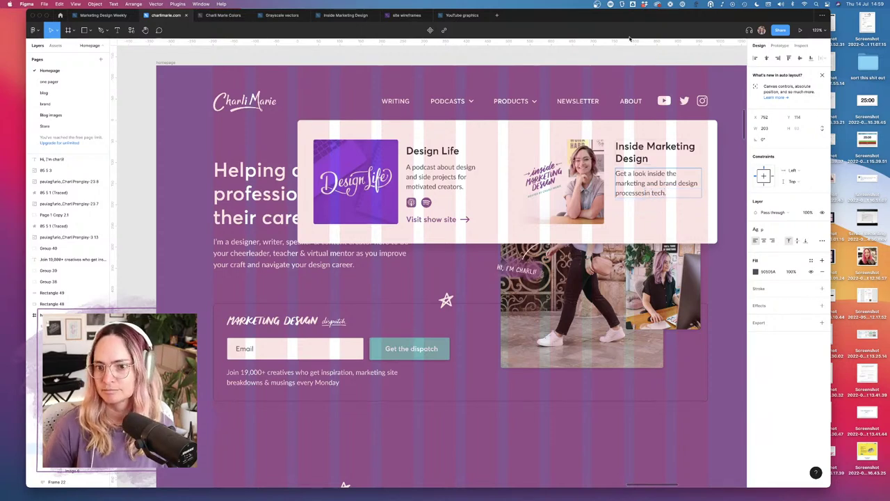
text(.)
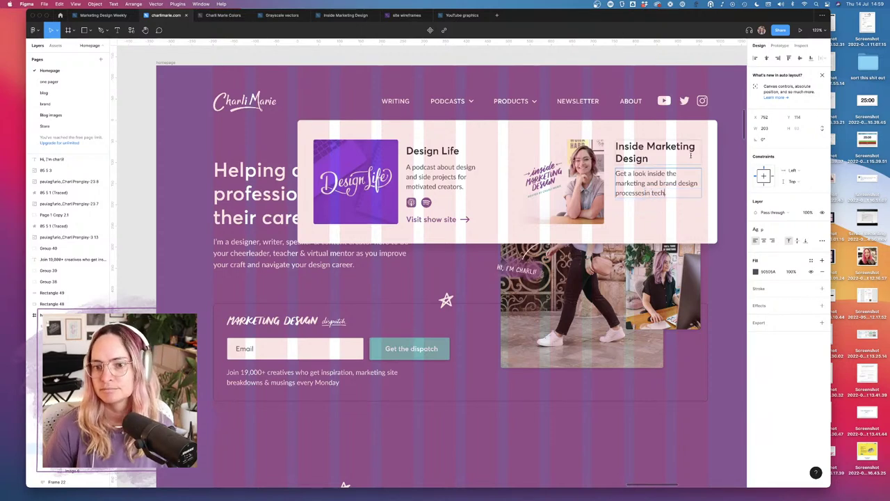
click(643, 194)
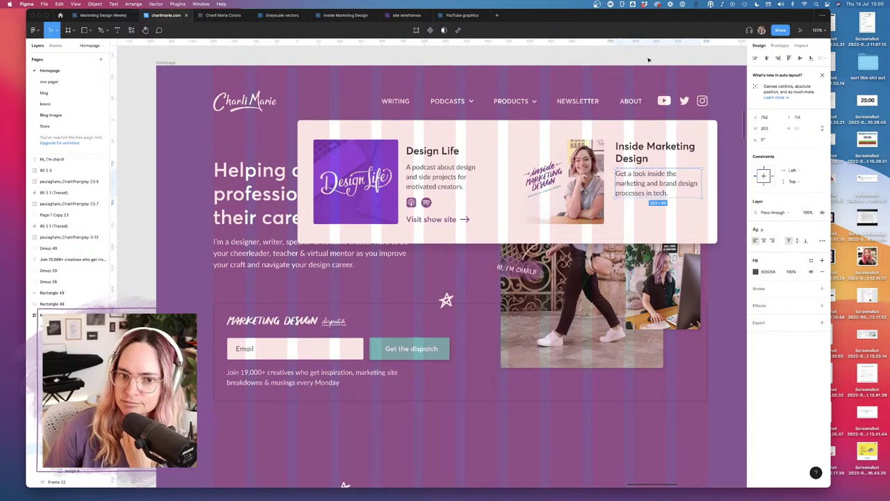
Step: Copy the Design Life icons and 'Visit show site' link into the Inside Marketing Design card
click(427, 202)
click(427, 202)
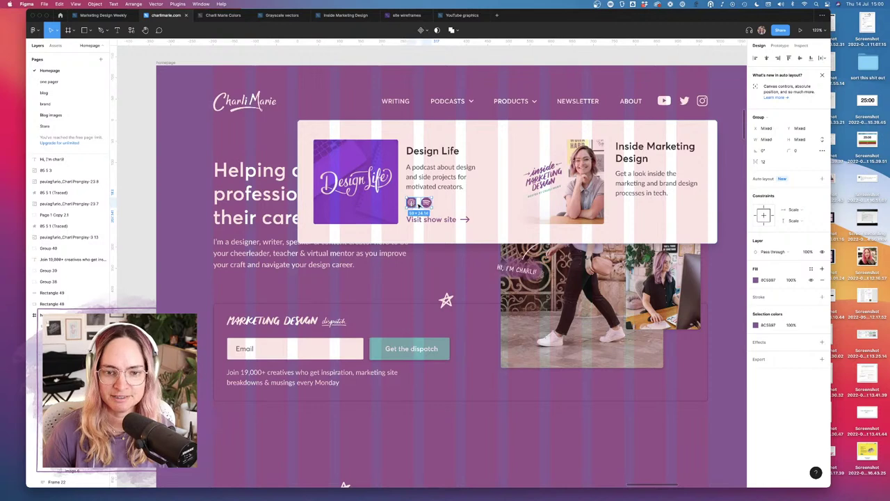
shift+click(466, 219)
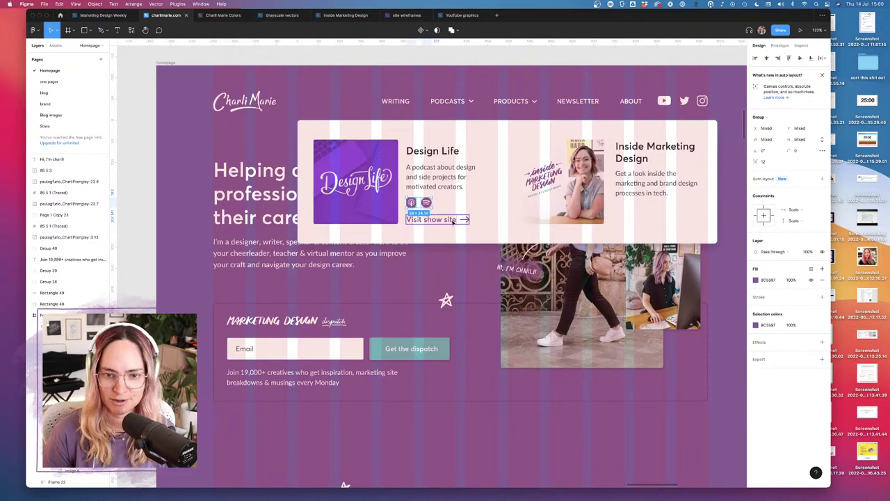
click(643, 197)
key(super+v)
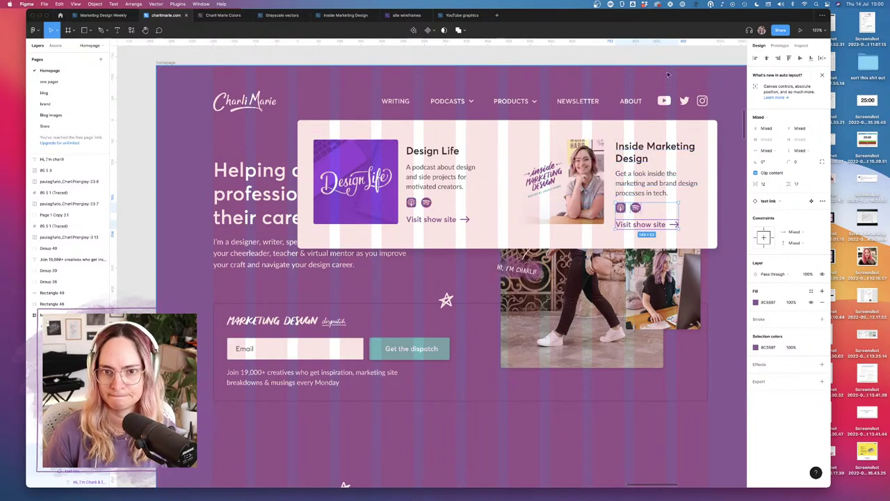
Step: Paste the header's YouTube icon into the second card's icon row after Spotify
click(665, 100)
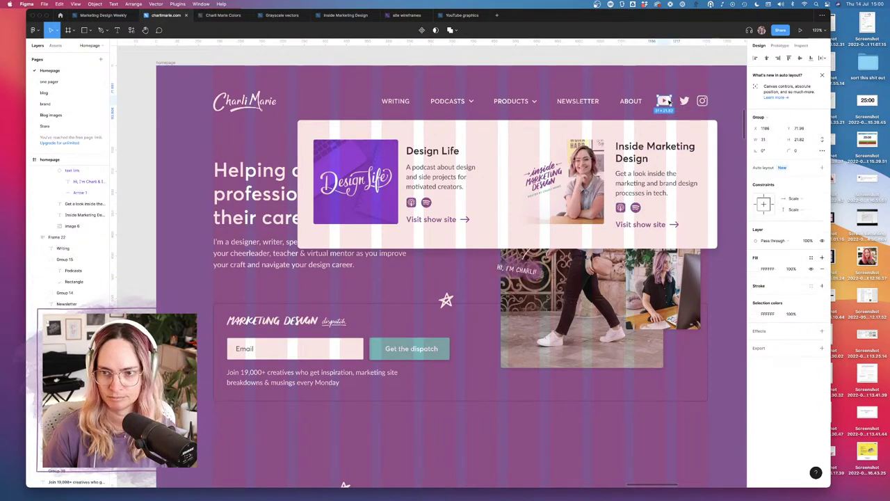
click(635, 208)
double_click(634, 207)
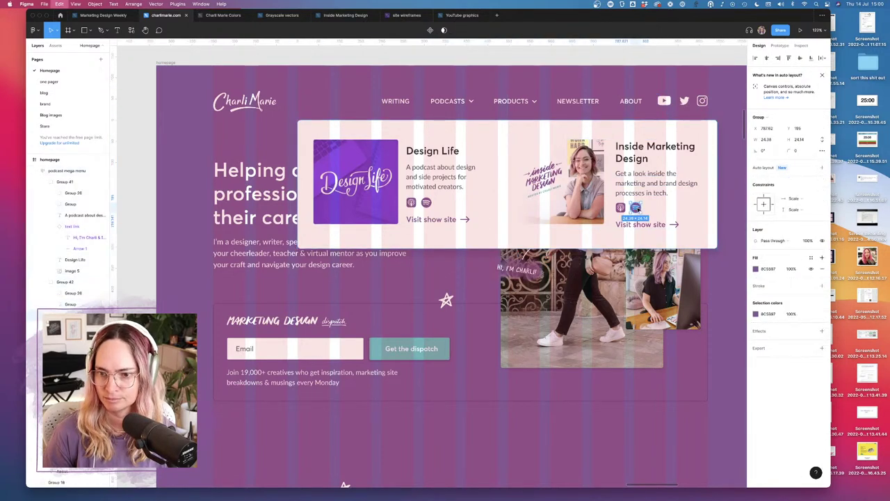
key(super+shift+r)
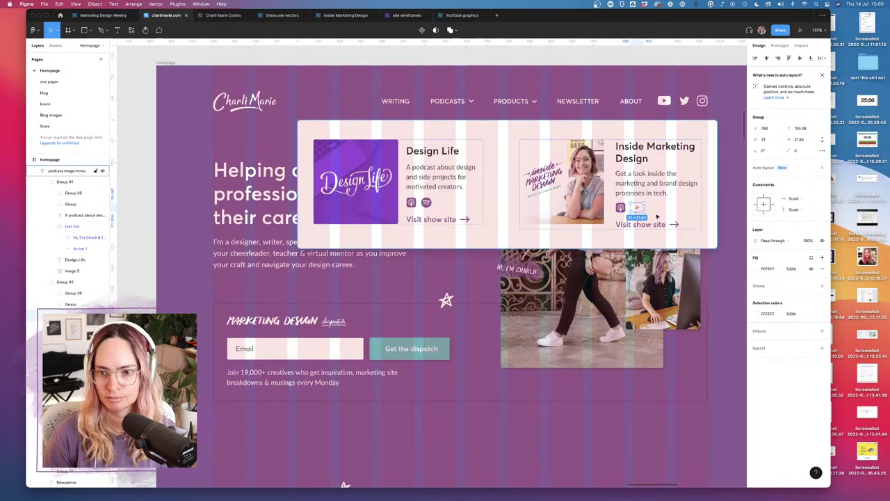
drag(636, 208, 650, 208)
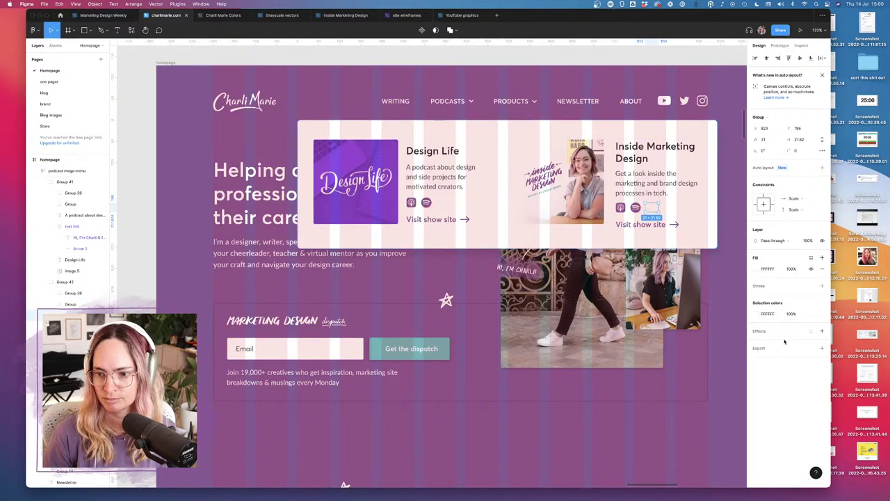
Step: Fill the YouTube icon purple BC5B97 and set its height to 20
click(755, 314)
click(722, 453)
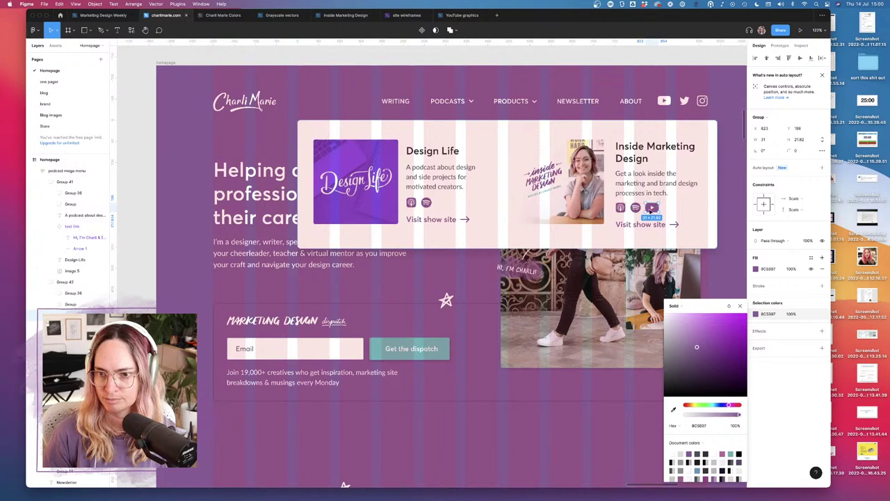
click(810, 139)
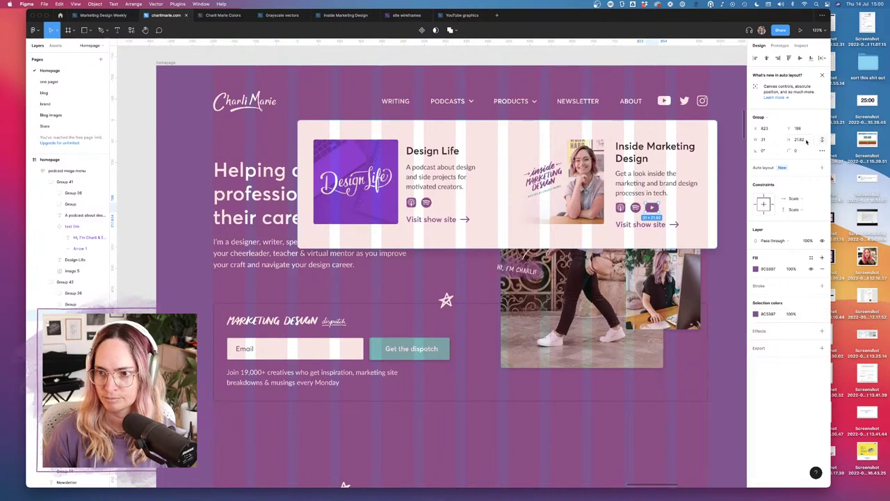
text(20)
key(Return)
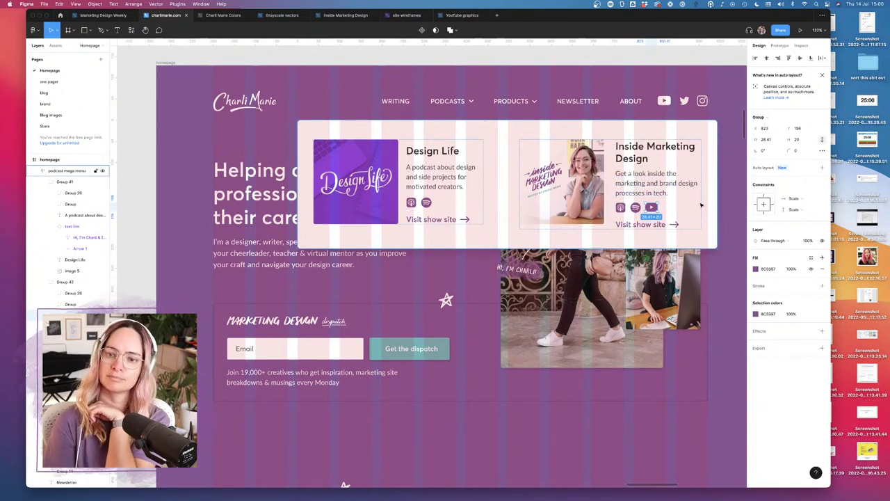
click(607, 59)
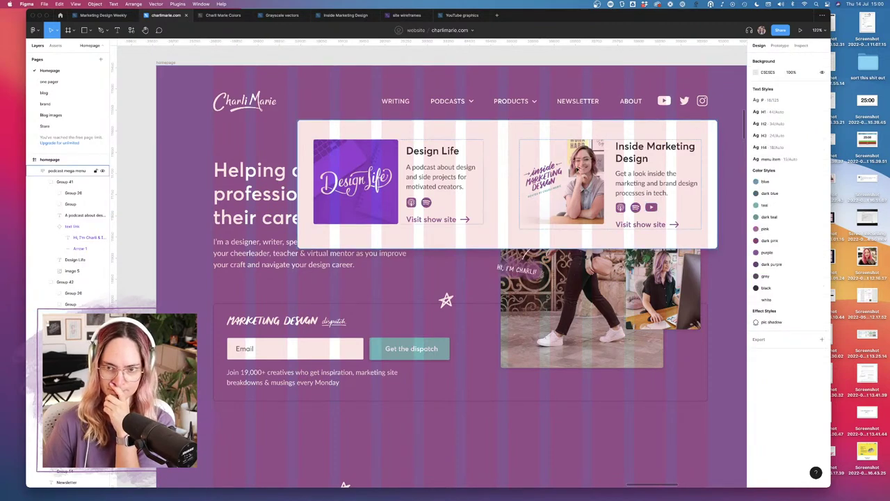
Step: Add a light grey DADADA stroke to the Inside Marketing Design cover image and hide layout grids
click(577, 169)
double_click(577, 169)
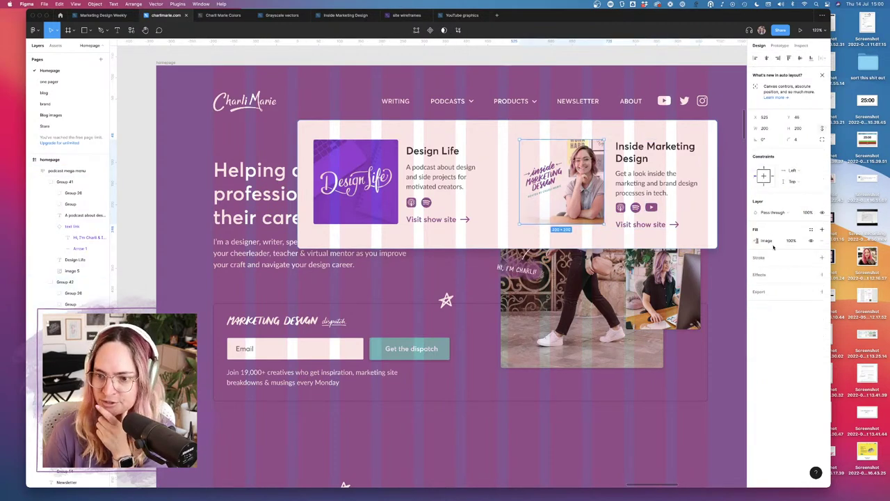
click(821, 257)
click(756, 268)
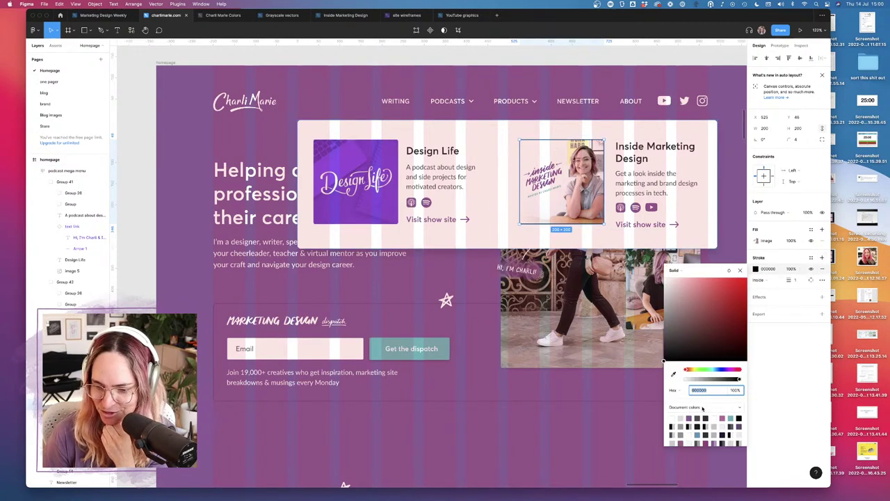
click(681, 415)
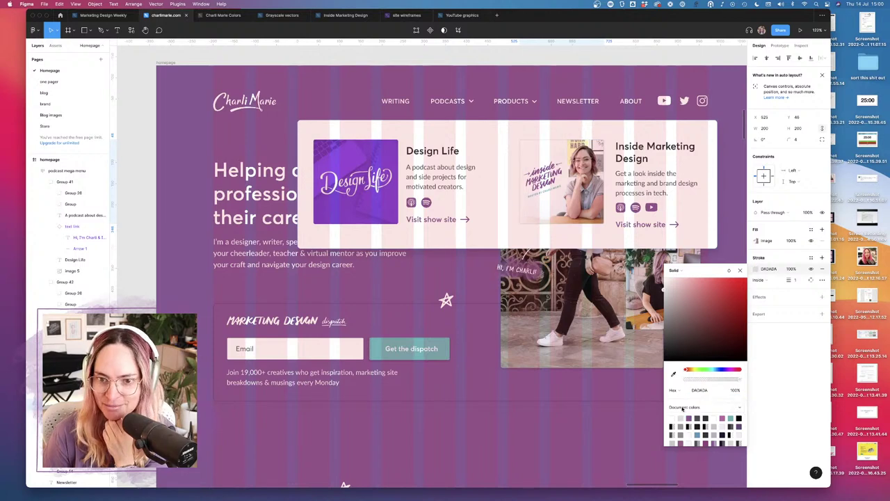
click(669, 60)
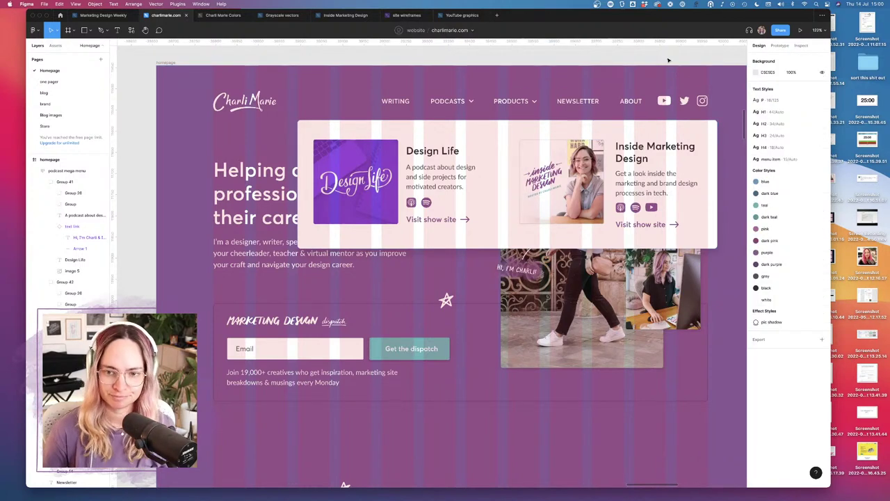
key(ctrl+g)
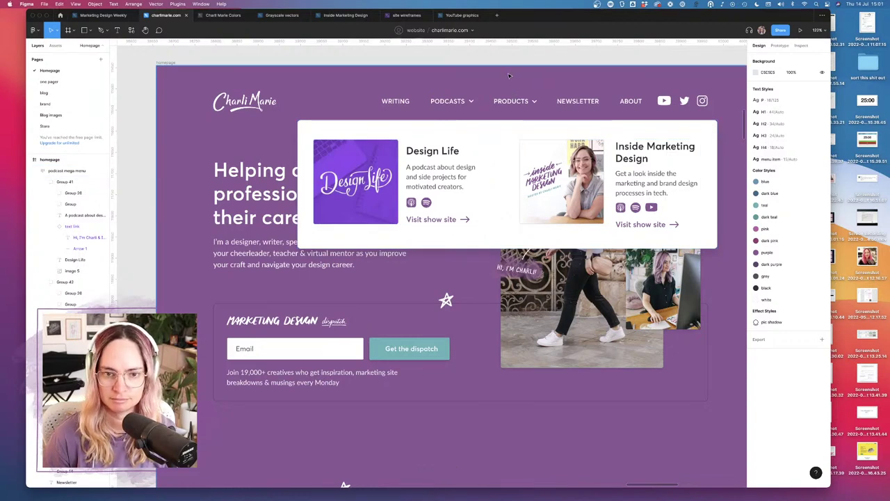
Step: Nudge the Design Life title and description up a few pixels inside the podcasts card
click(426, 152)
click(428, 152)
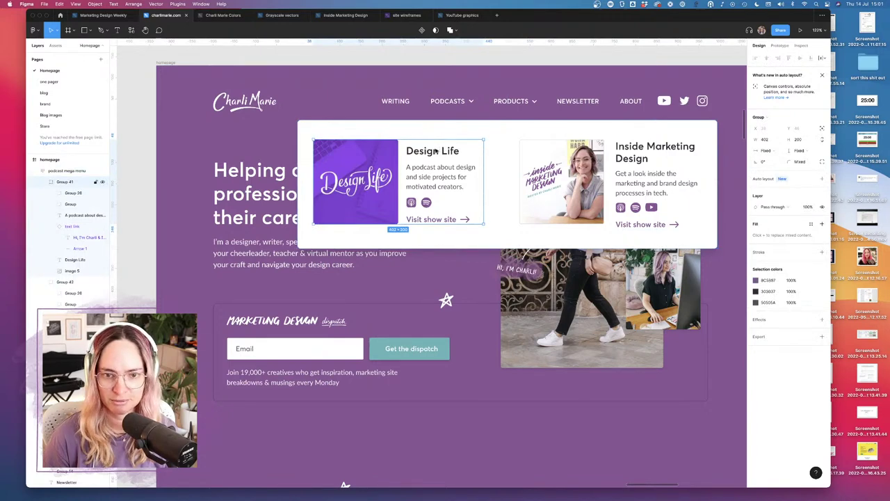
double_click(435, 150)
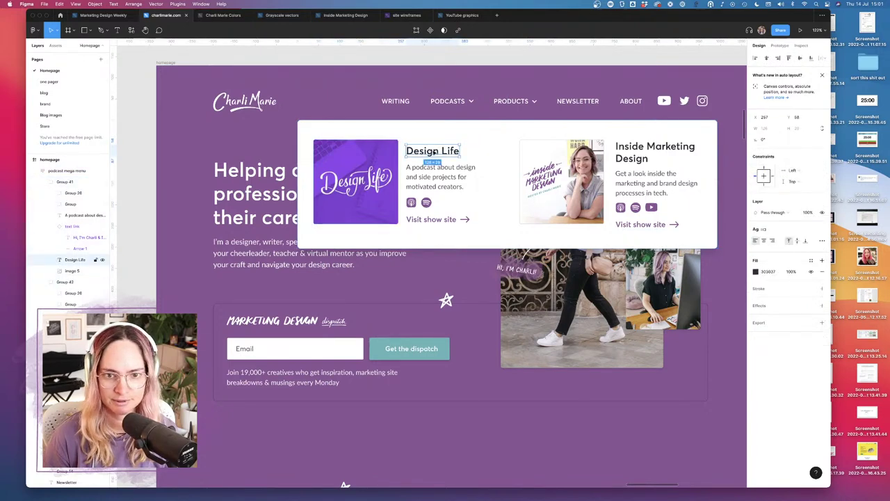
drag(437, 154, 437, 148)
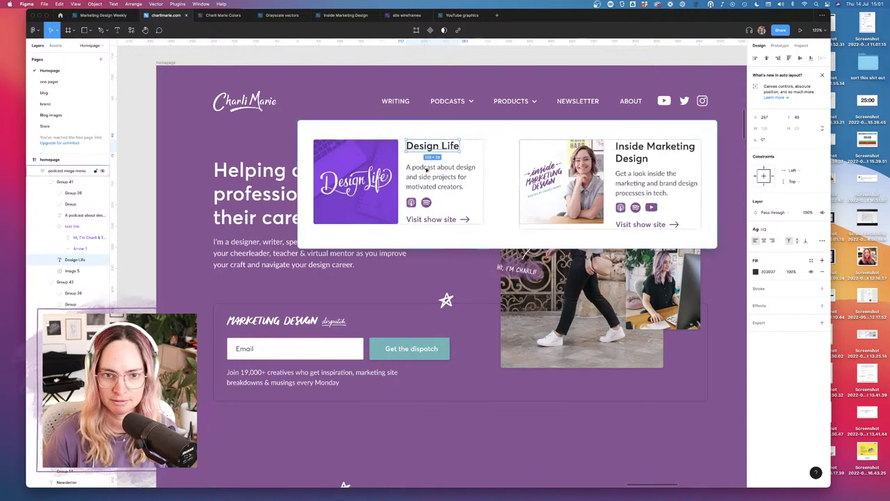
click(438, 181)
drag(438, 181, 438, 175)
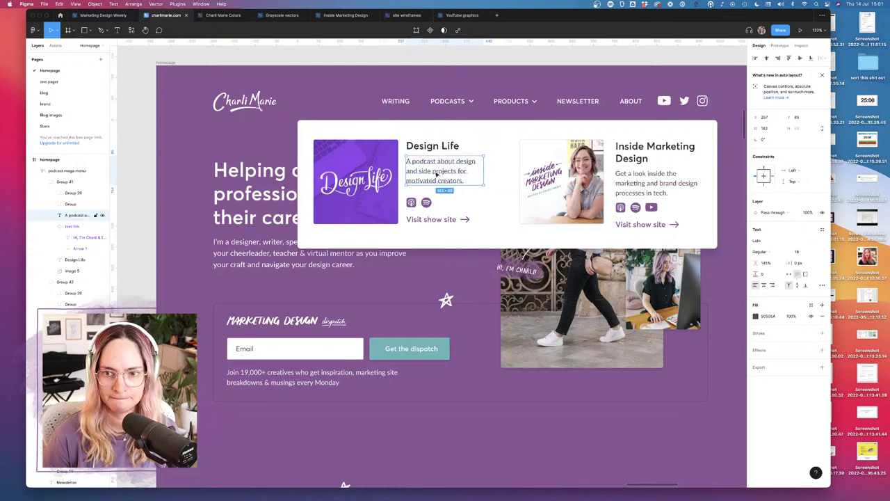
Step: With layout grids shown, widen the dropdown card leftward to the grid, about 1170 px wide
click(369, 152)
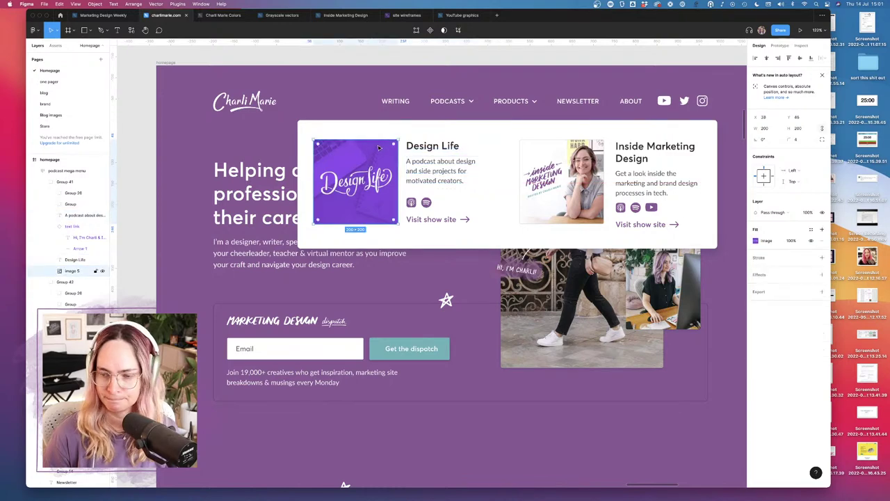
key(ctrl+g)
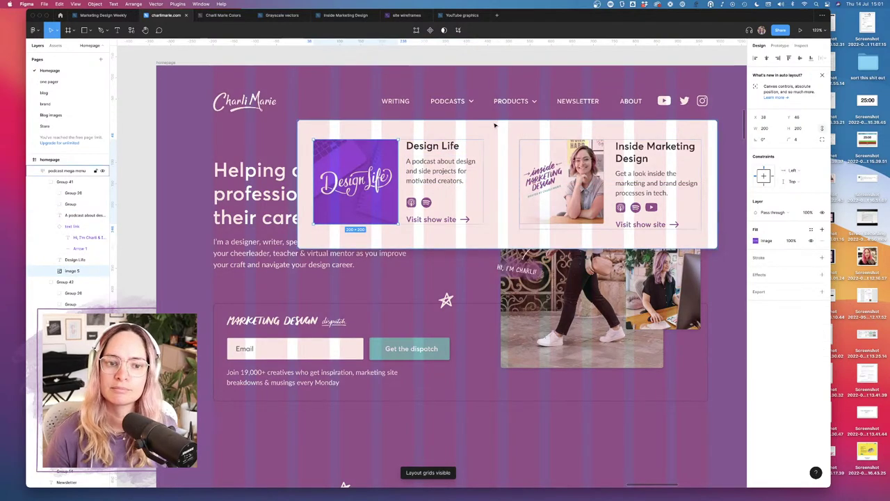
drag(705, 129, 696, 129)
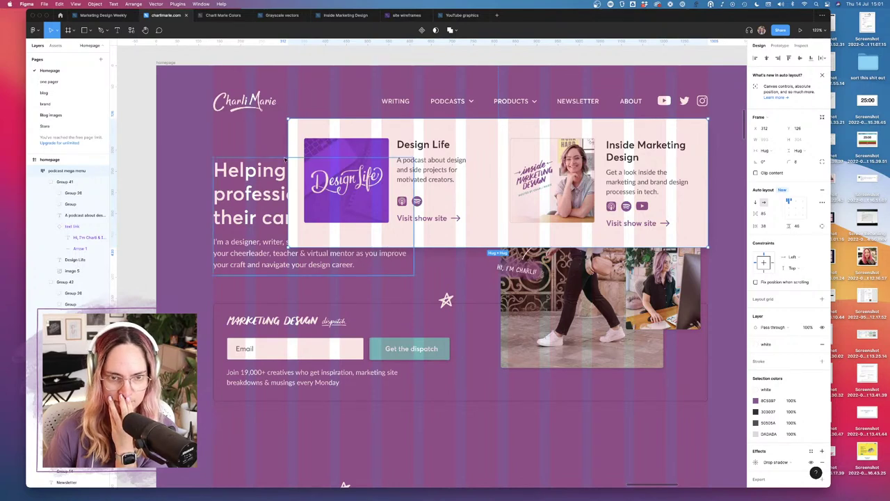
drag(289, 159, 212, 159)
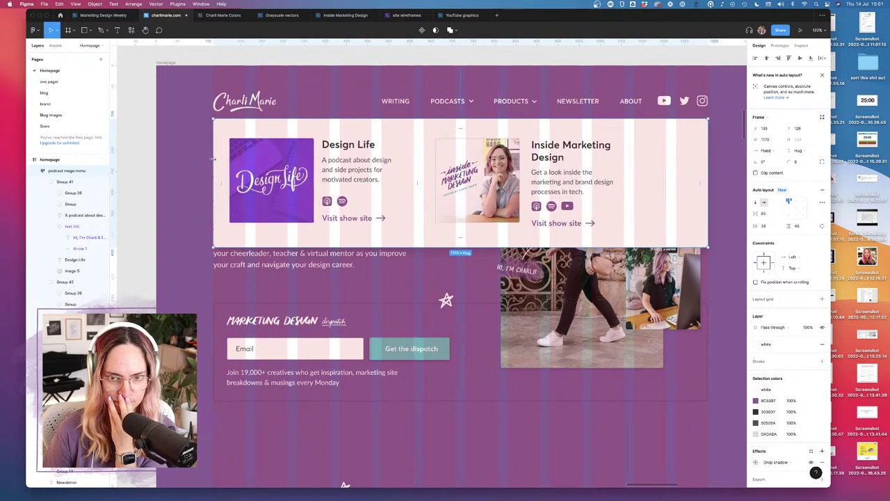
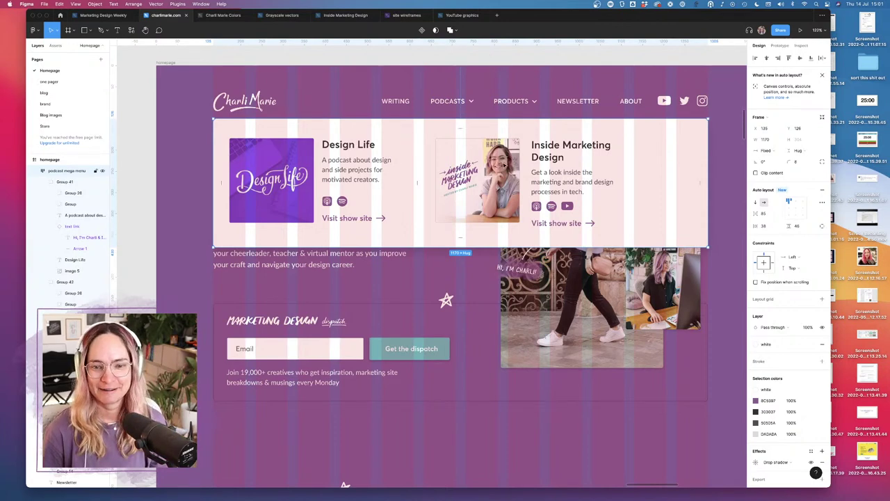
Step: Reposition the Inside Marketing cover image and add a co-host mention to the Design Life description
drag(473, 169, 433, 183)
click(370, 175)
double_click(368, 175)
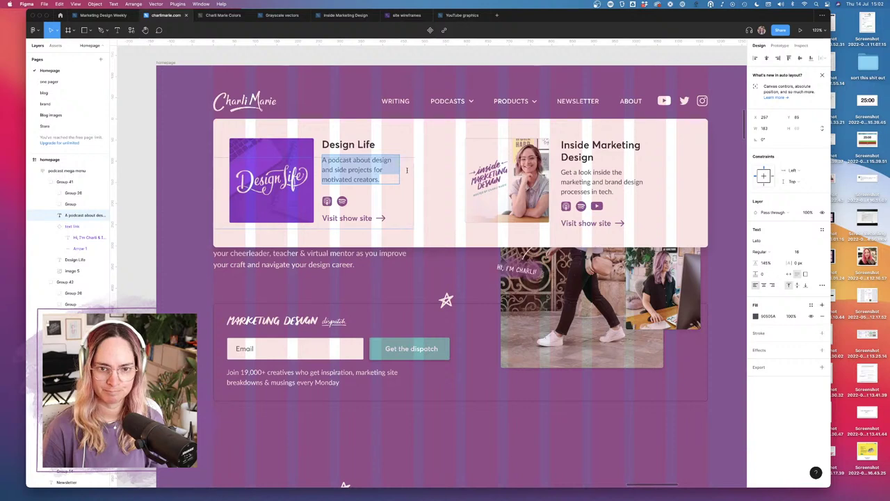
click(358, 173)
text(.)
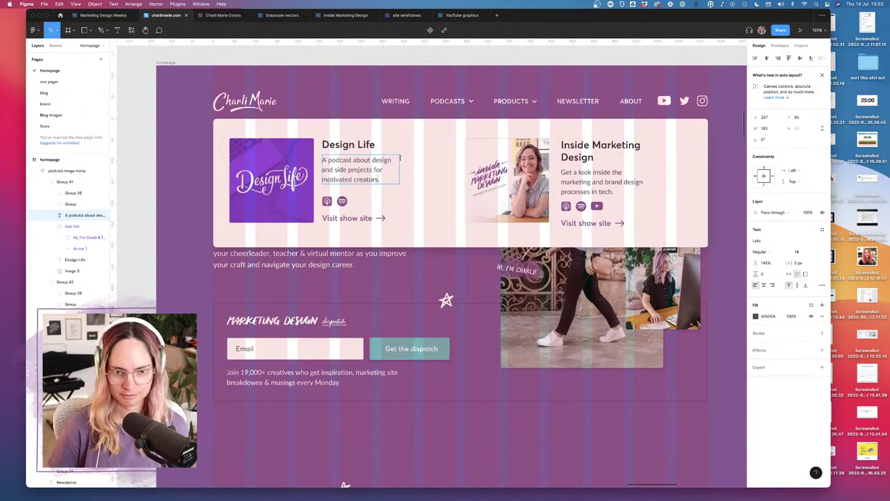
text(, co-hosted w)
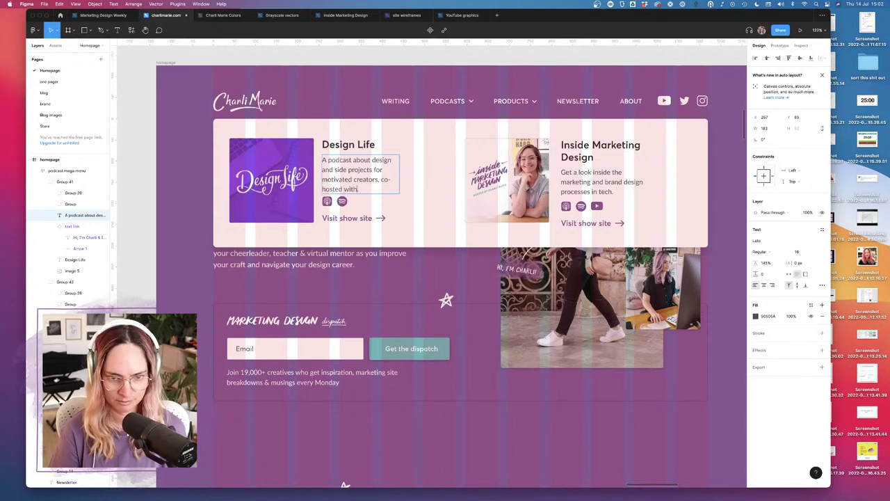
text(ith Femke)
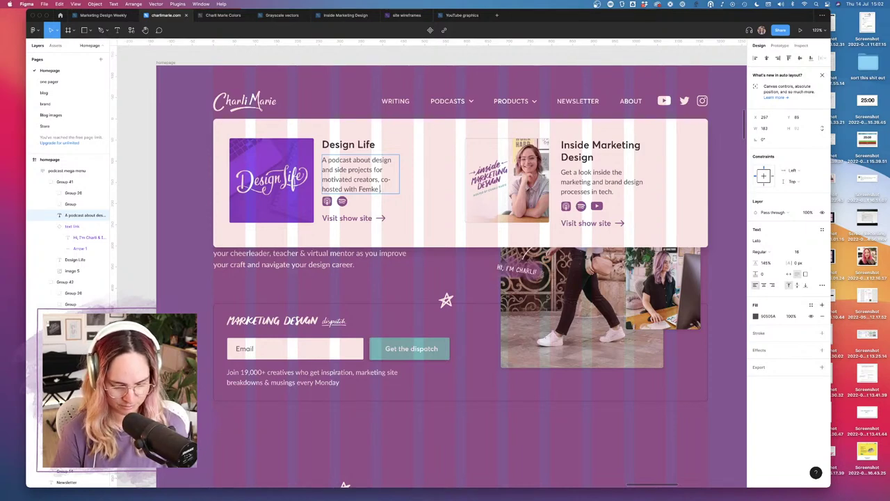
key(BackSpace)
key(BackSpace)
key(BackSpace)
key(BackSpace)
key(BackSpace)
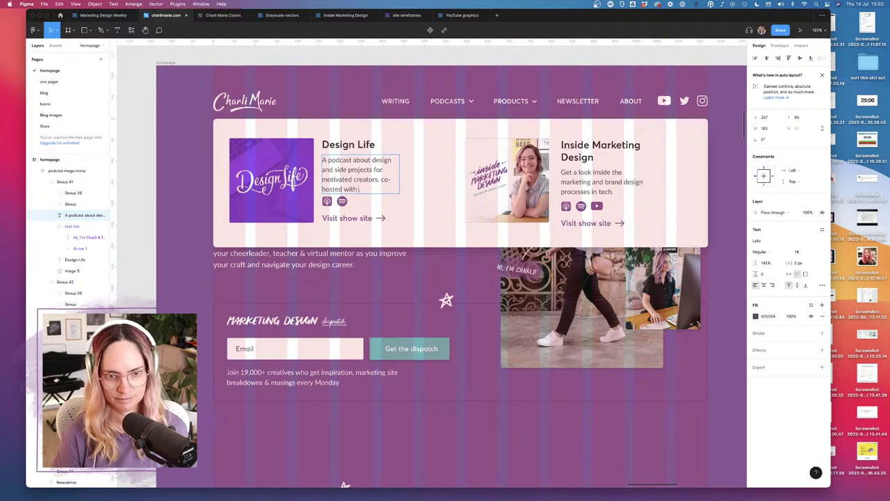
text(my friend)
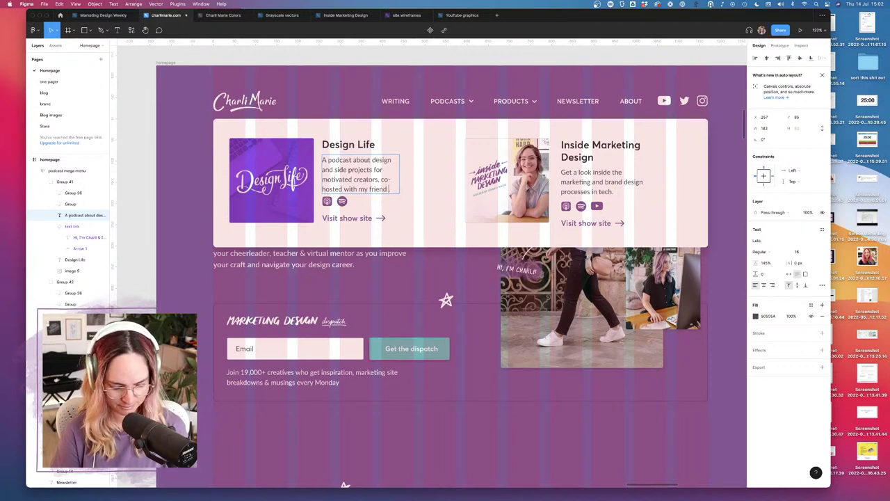
text( Femke)
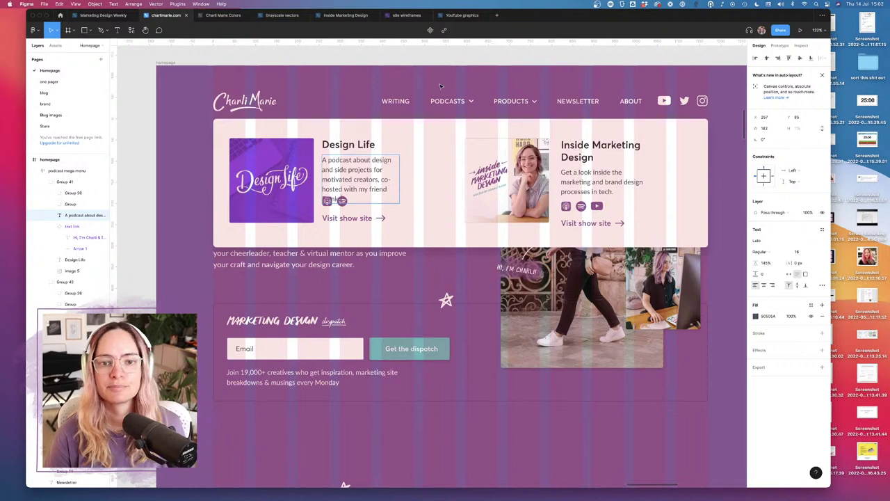
key(Escape)
Step: Widen the Design Life description to 234 and set the podcast cards' gap to 105
drag(400, 167, 422, 169)
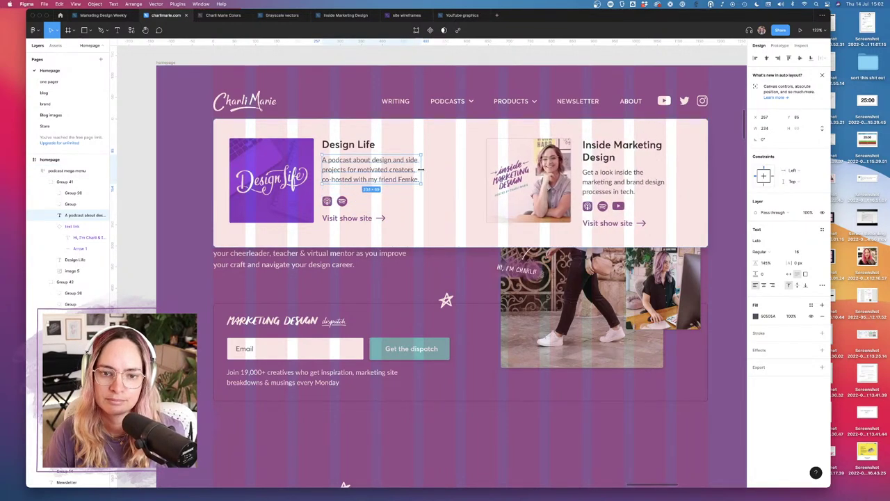
click(461, 164)
drag(452, 182, 443, 182)
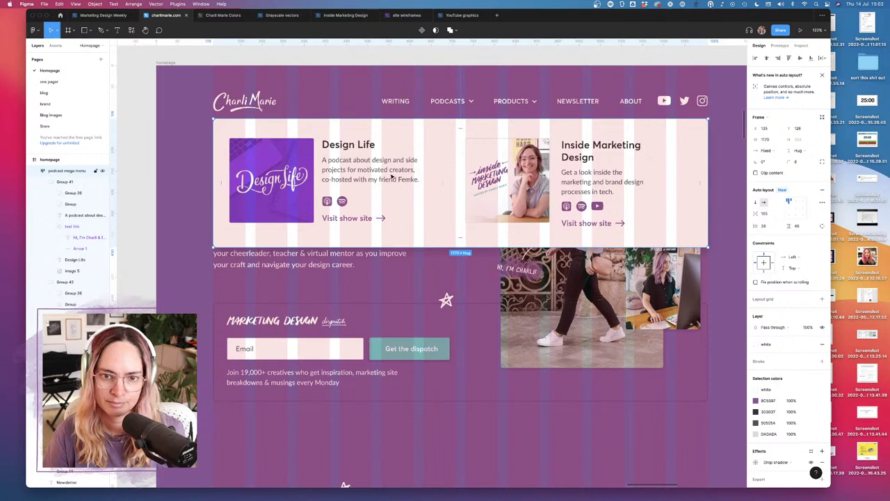
Step: Fit the Inside Marketing Design heading on one line and end its description 'at your favourite tech companies.'
click(343, 202)
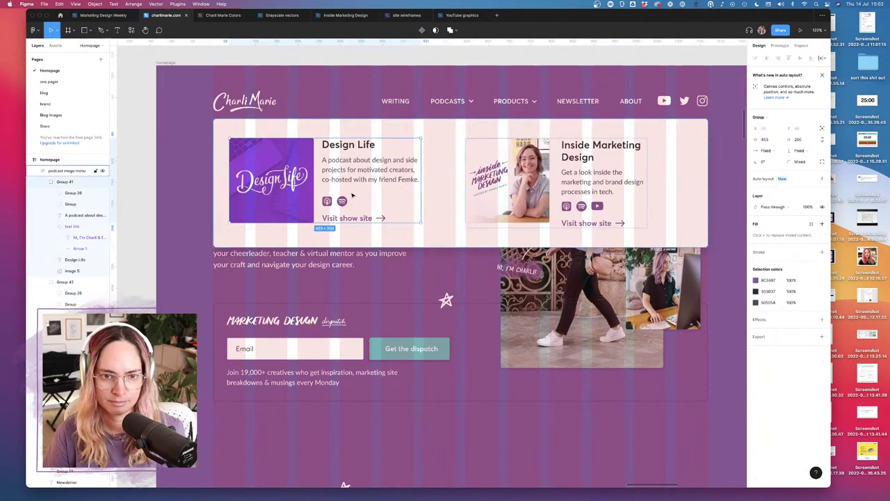
double_click(593, 151)
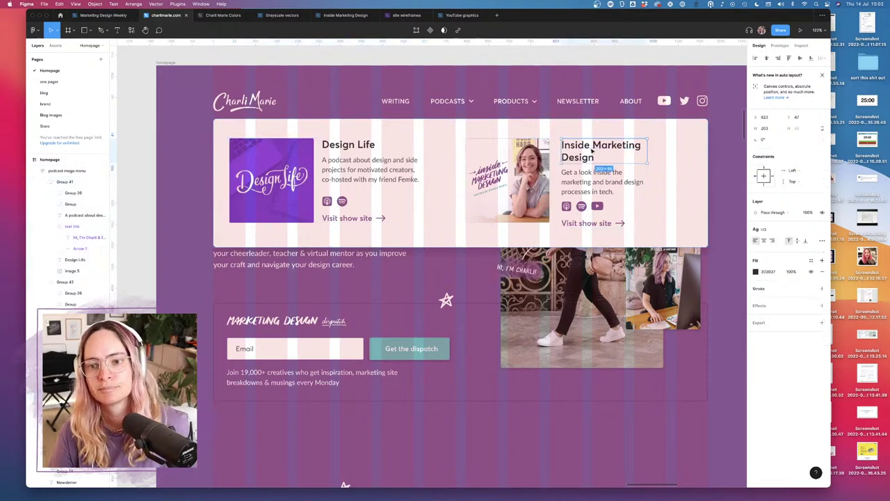
drag(664, 154, 689, 153)
click(607, 174)
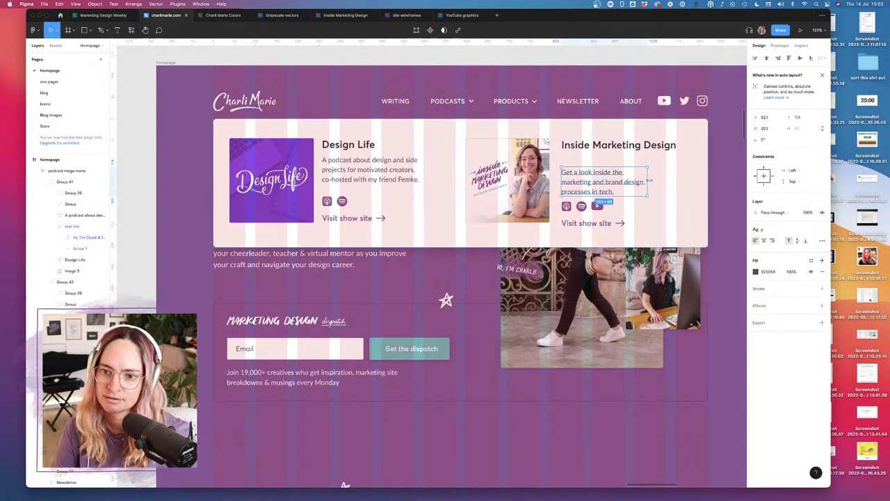
drag(648, 181, 630, 181)
double_click(633, 181)
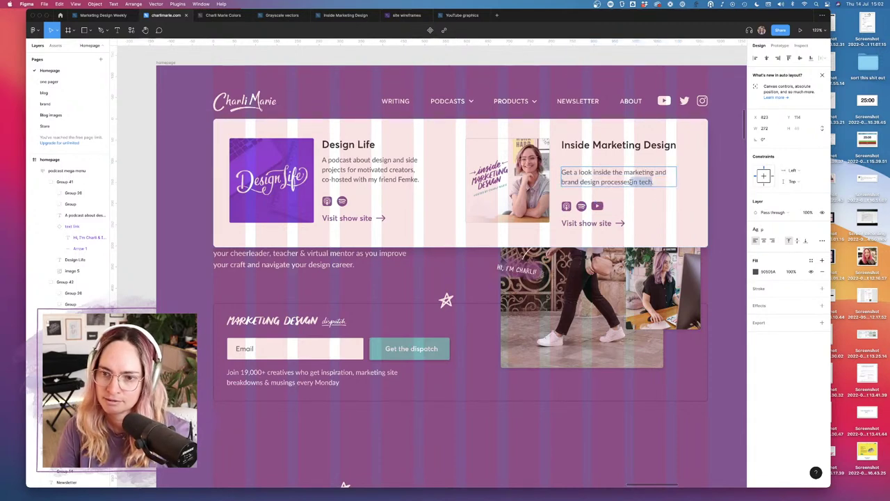
text(at your)
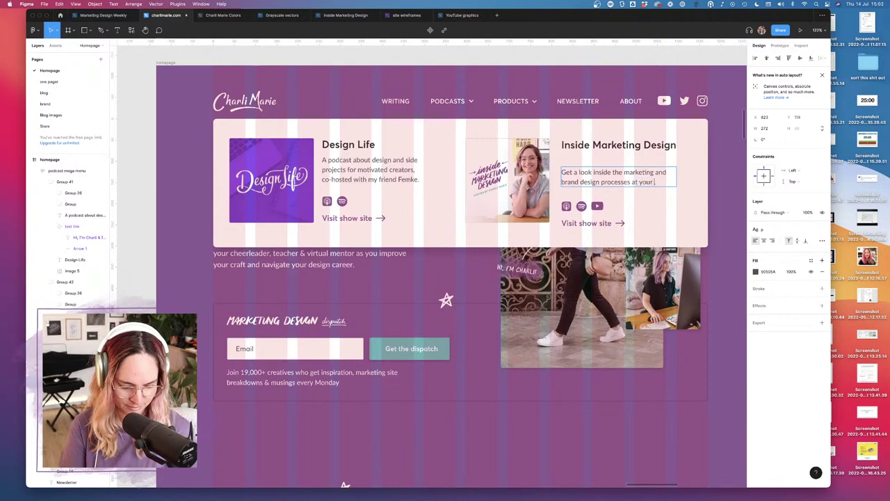
text( favourite tech c)
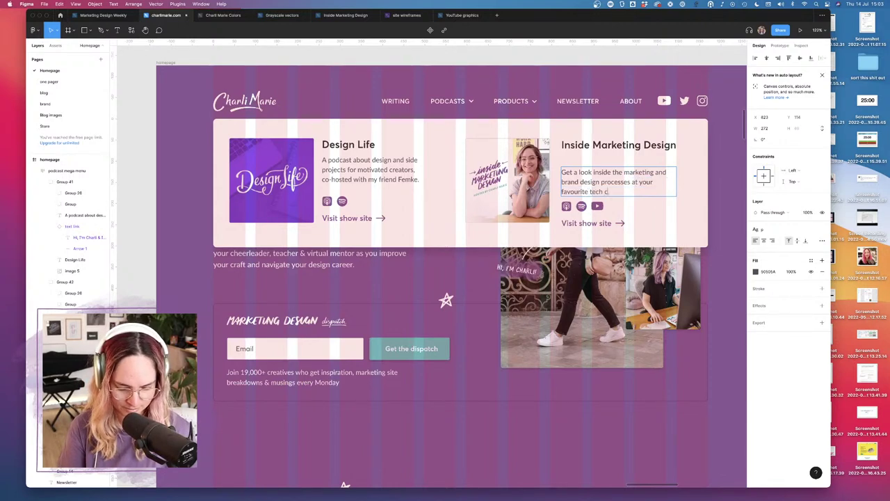
text(ompanies.)
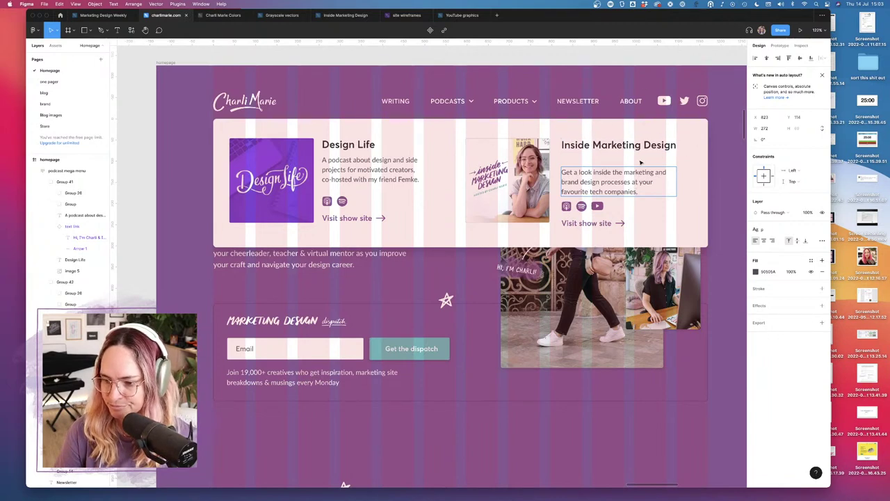
key(Escape)
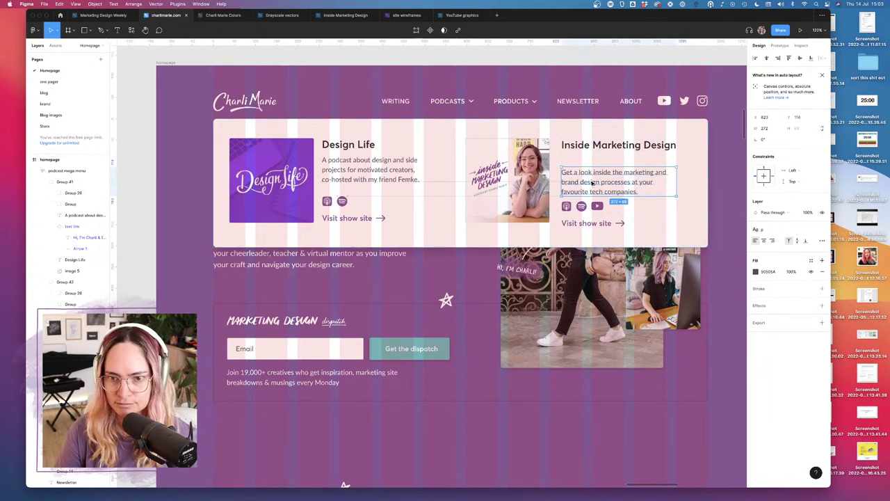
Step: Raise the description, icons and Visit show site link to align with the Design Life card
drag(592, 184, 592, 172)
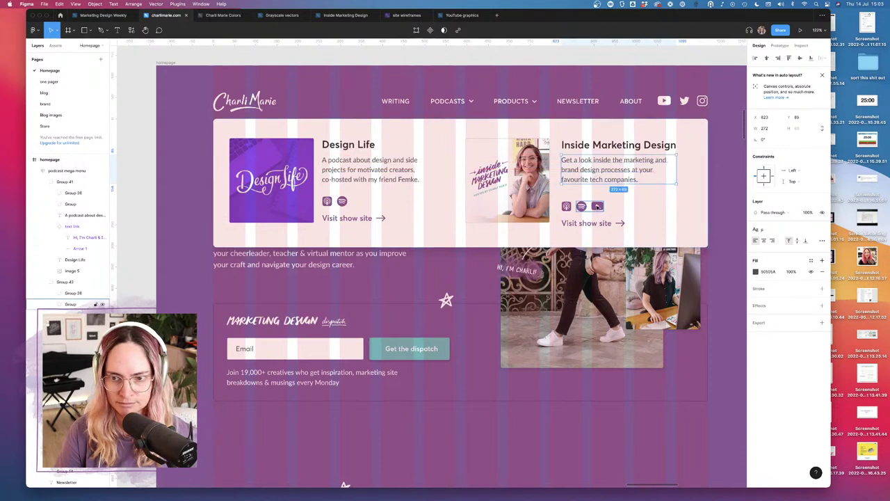
click(586, 223)
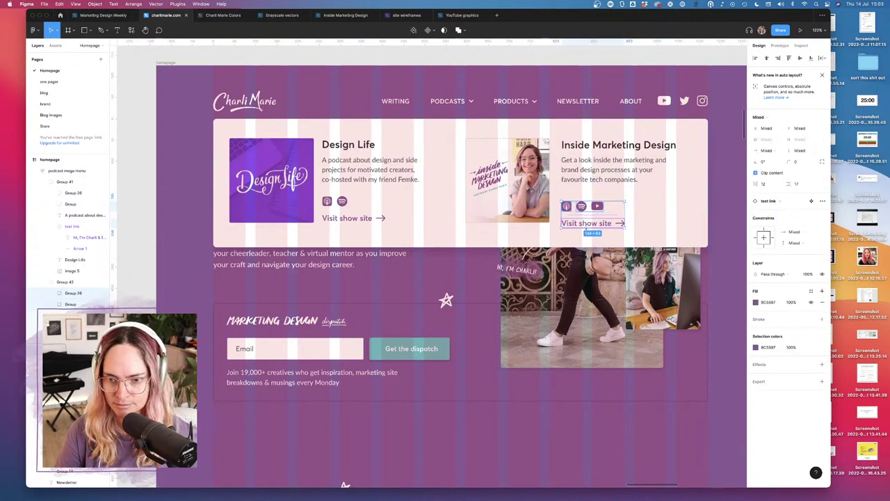
drag(586, 227, 584, 222)
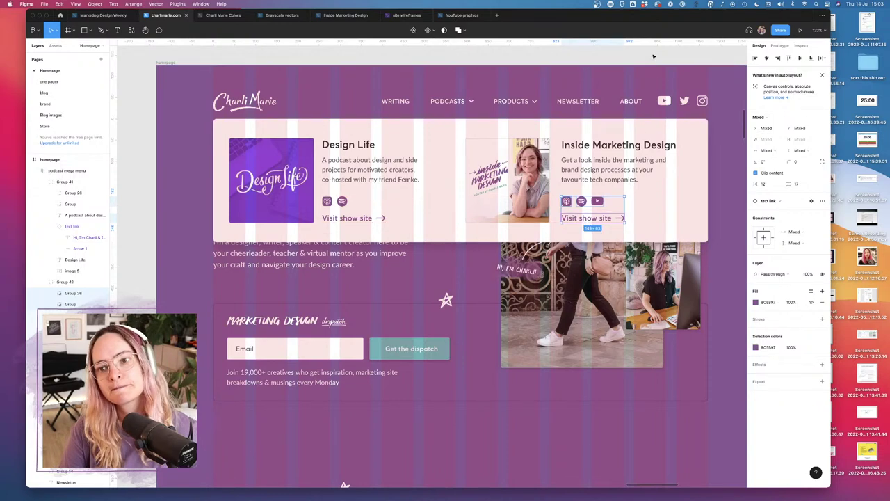
key(Escape)
click(603, 219)
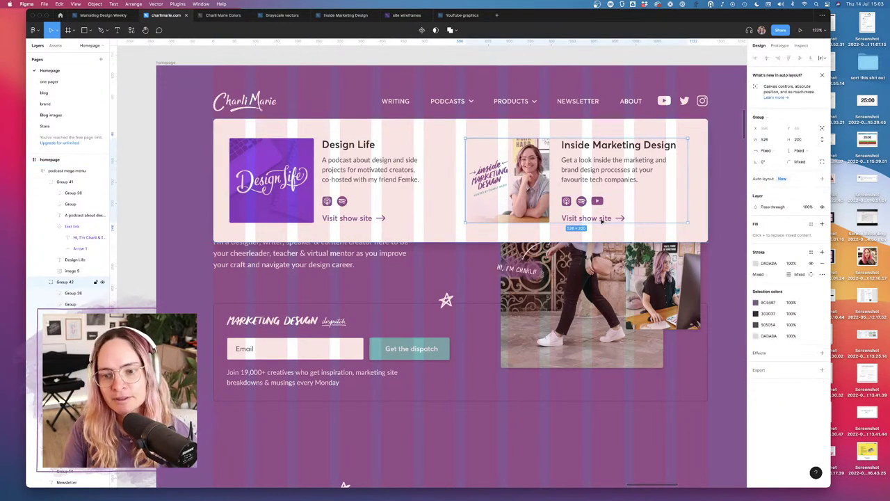
double_click(603, 220)
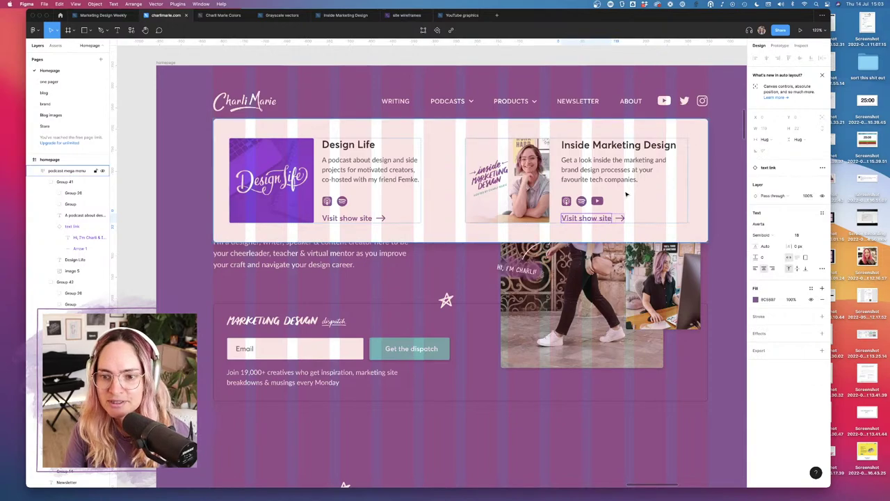
click(531, 53)
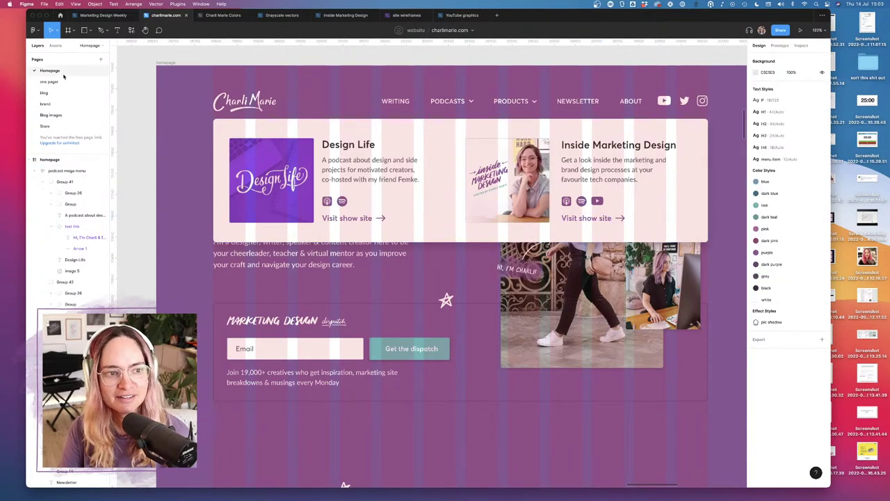
Step: Pan to the design-system frame and select the 'Sign up →' text link
scroll(210, 122, down, 3)
scroll(210, 121, down, 5)
scroll(210, 122, up, 2)
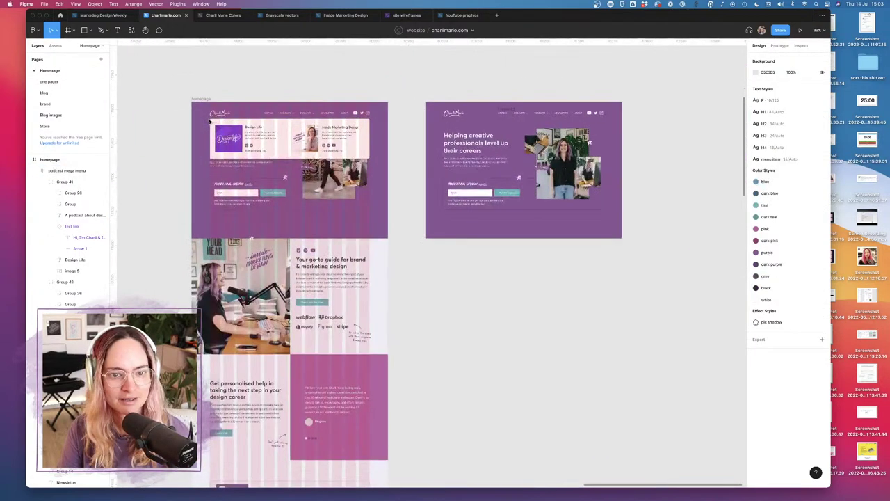
scroll(210, 122, down, 3)
scroll(210, 122, left, 3)
scroll(210, 121, down, 3)
scroll(211, 121, left, 4)
scroll(211, 121, up, 2)
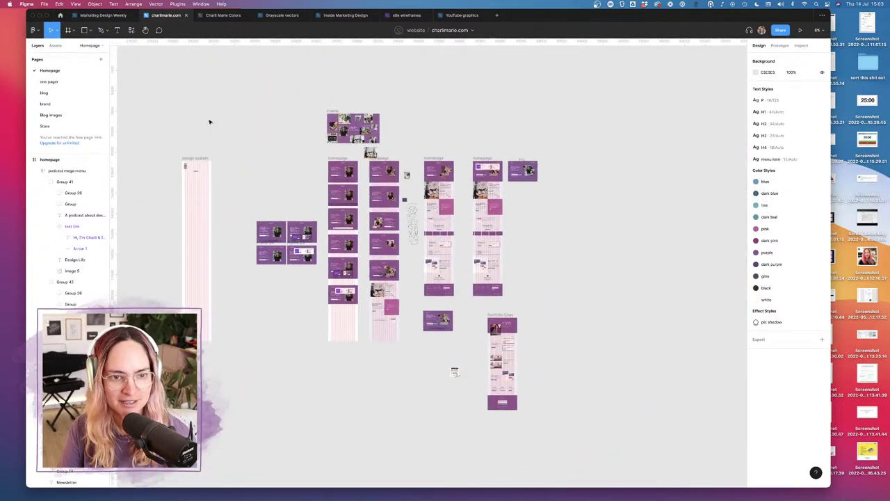
scroll(257, 182, up, 10)
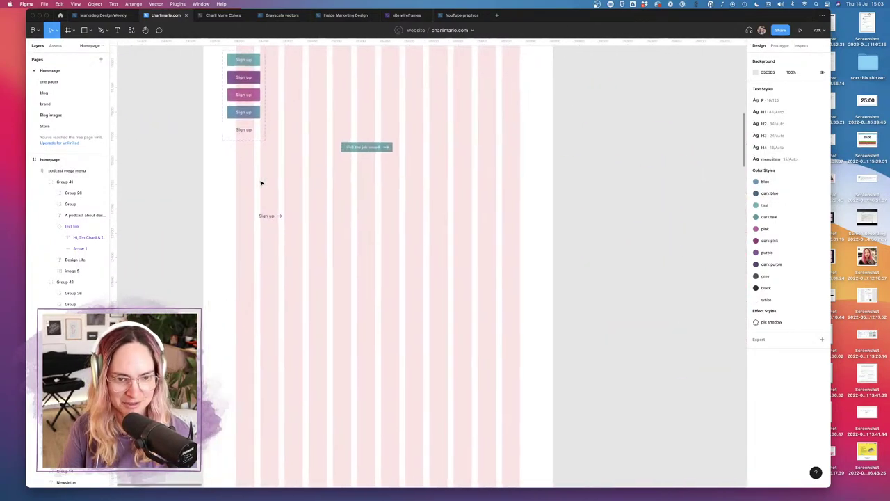
click(297, 205)
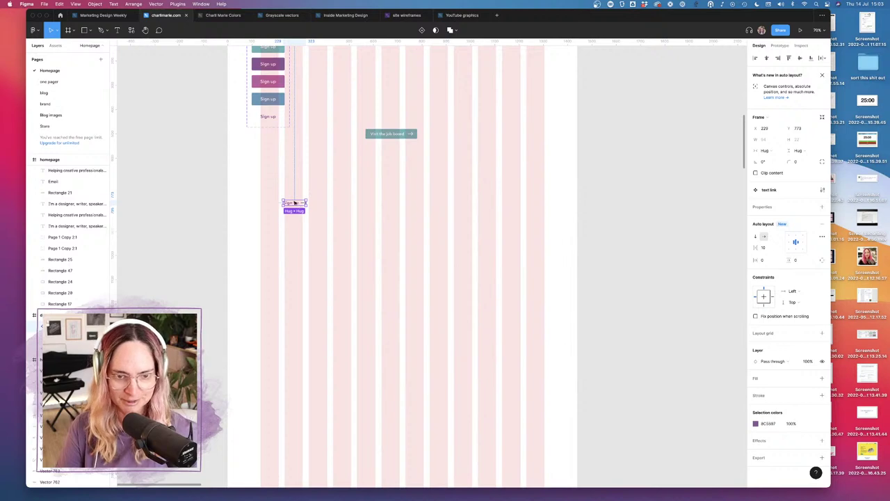
Step: Turn the Sign up link into a variant with property Size set to Large
click(822, 208)
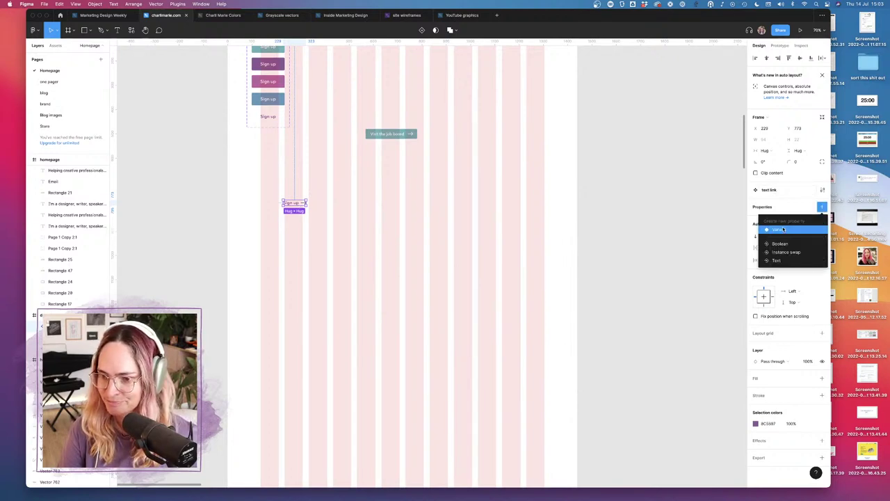
click(776, 229)
double_click(762, 196)
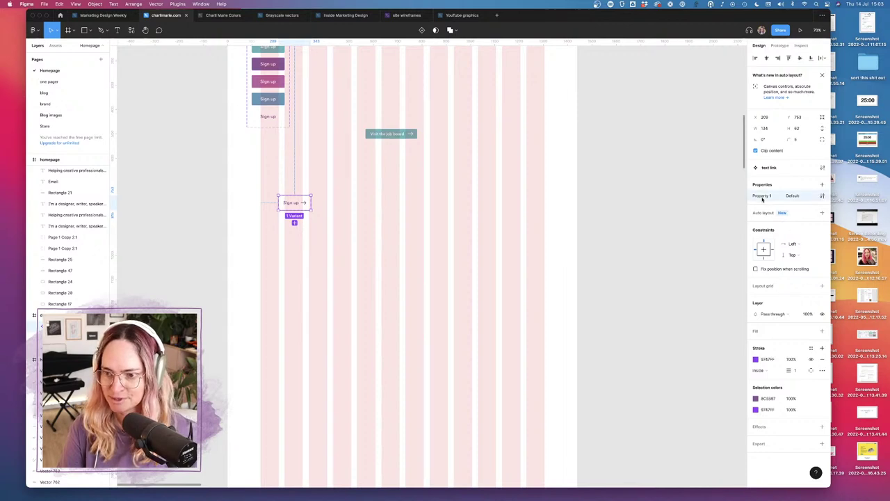
text(S)
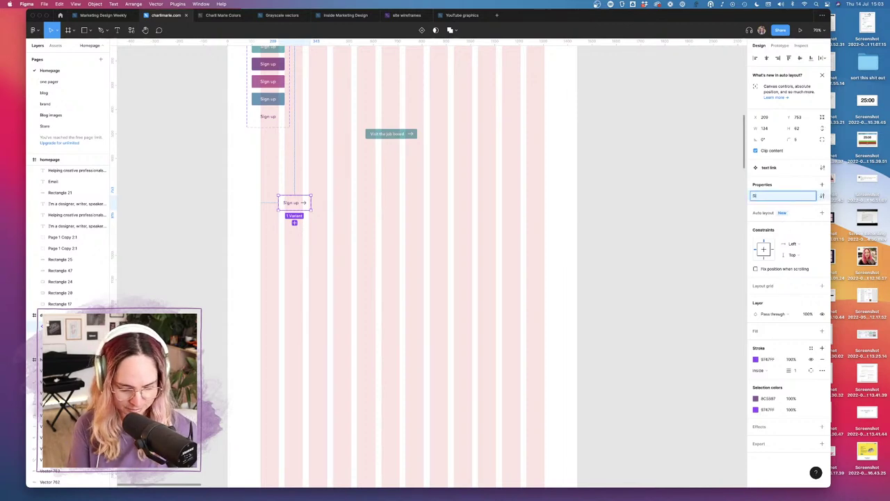
text(ize)
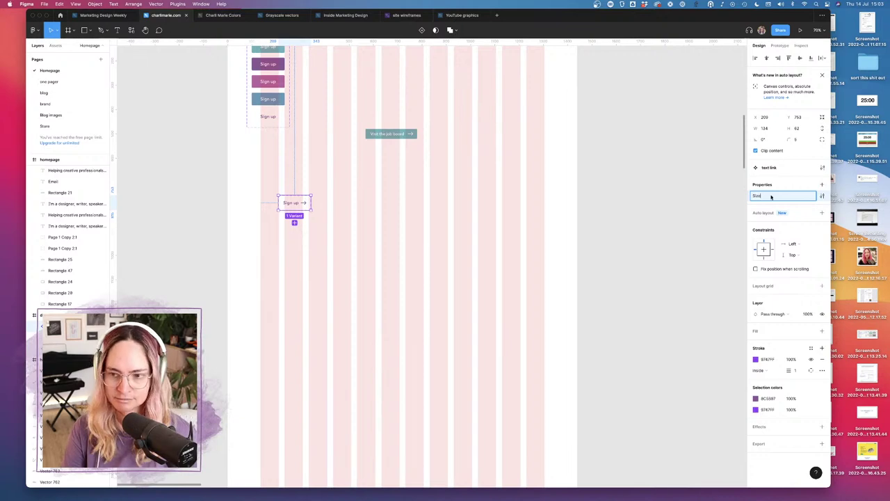
key(Return)
double_click(794, 197)
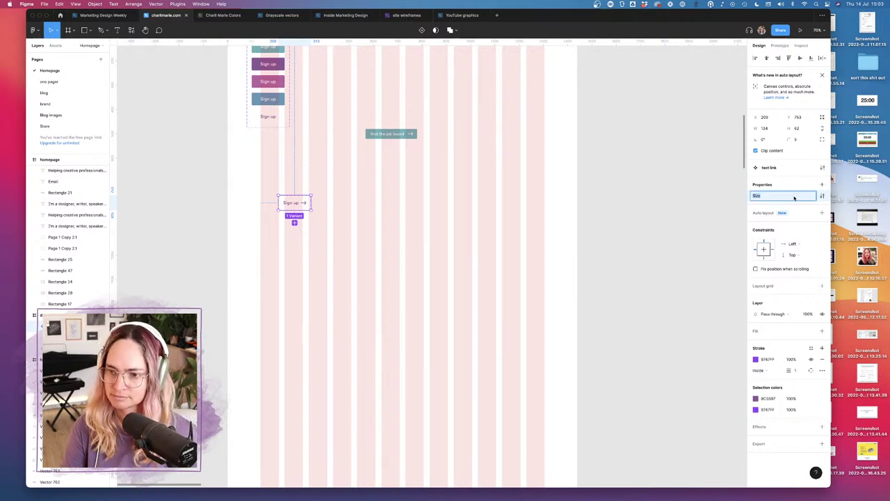
click(821, 196)
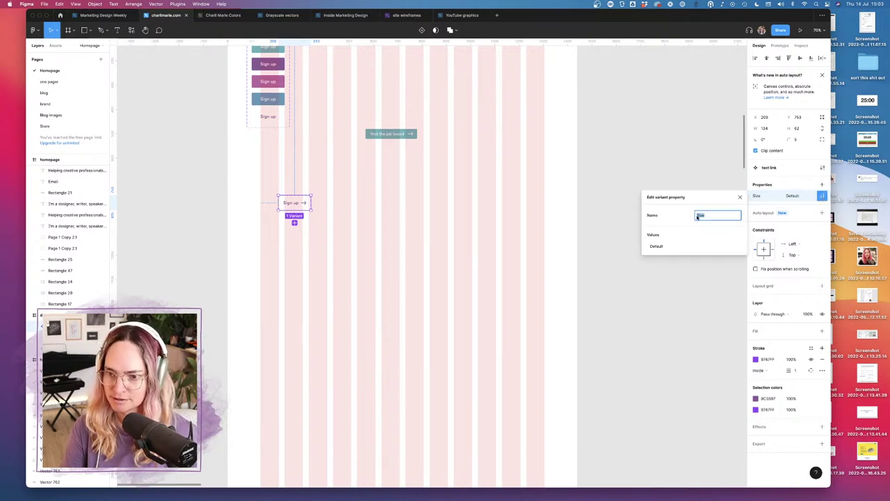
double_click(657, 247)
text(L)
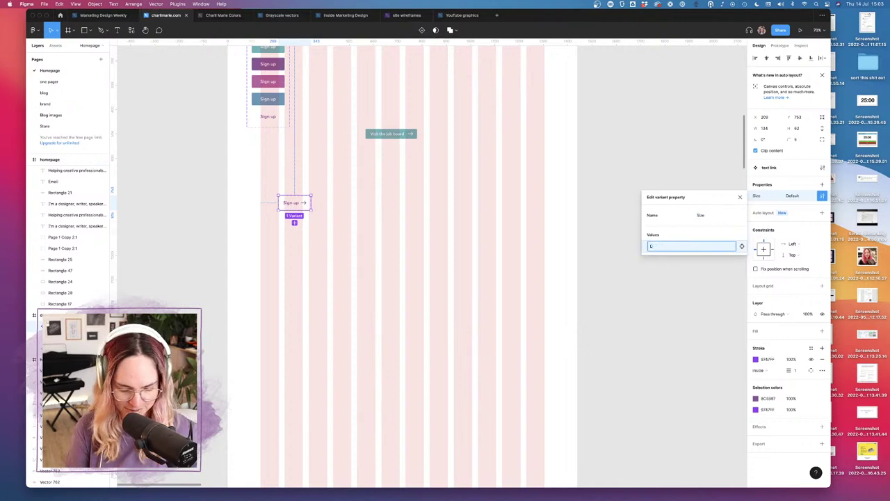
text(a)
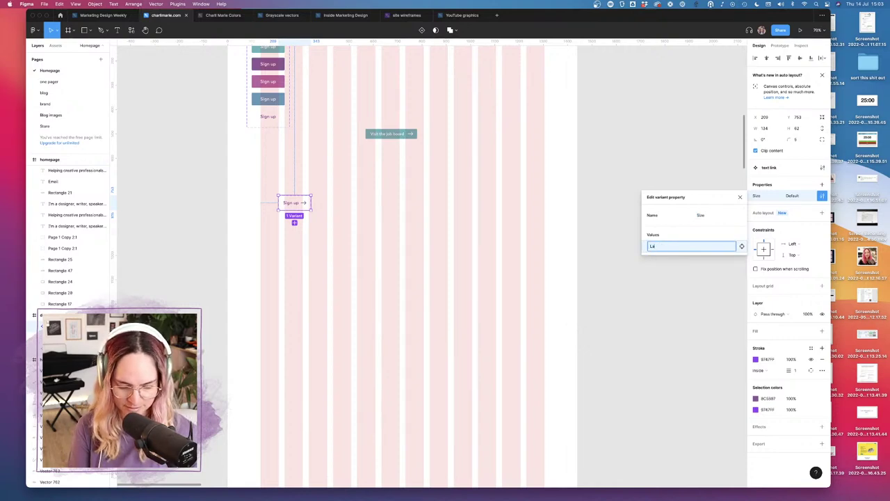
text(rge)
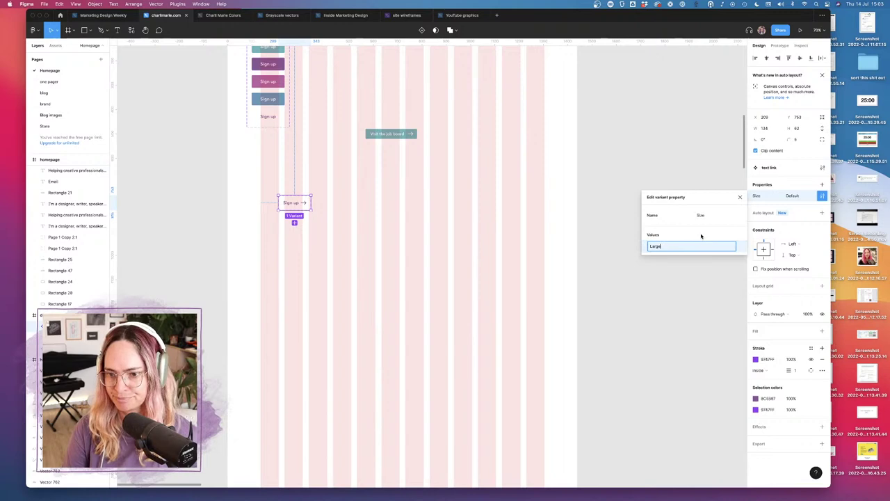
key(Return)
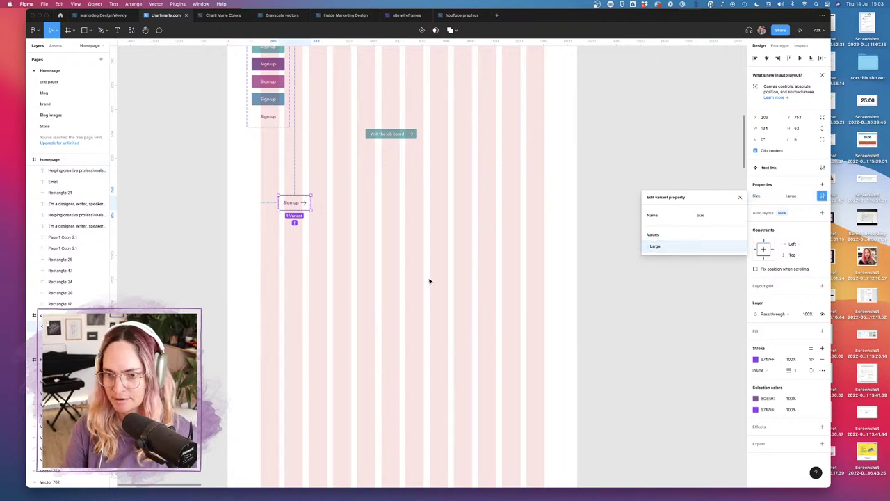
Step: Add a second Sign up variant with Size Small, then switch to the Inside Marketing Design file
click(294, 222)
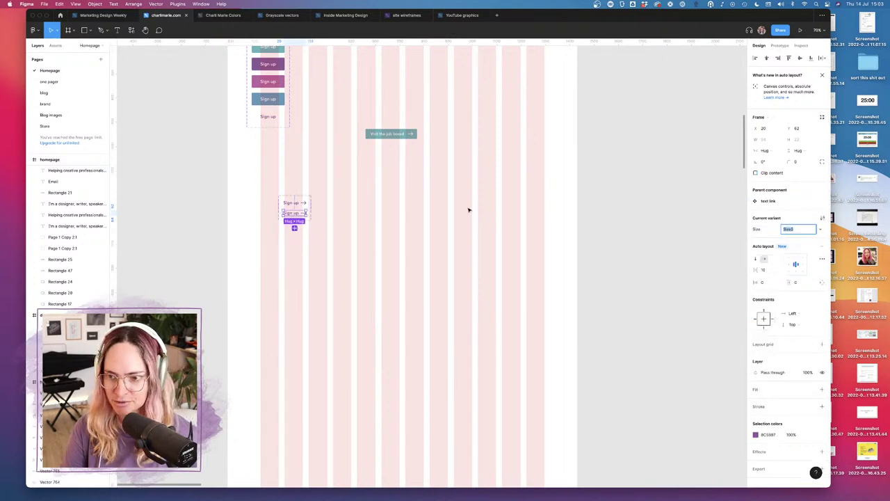
text(Small)
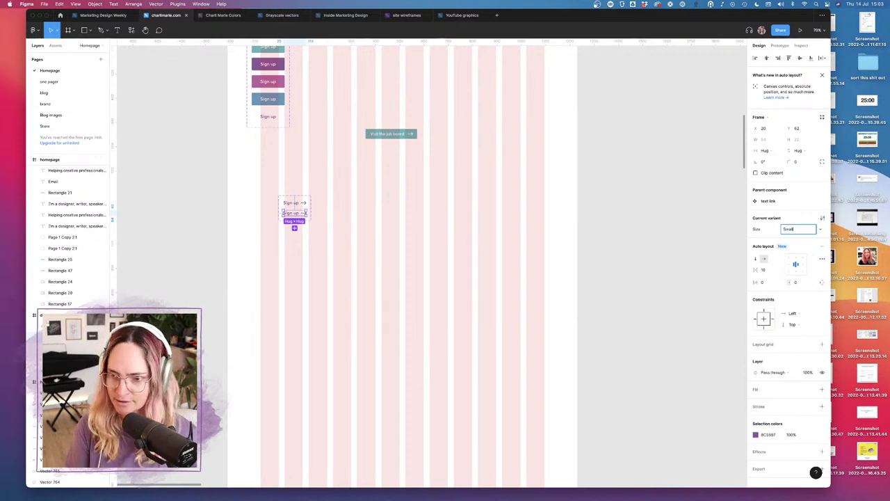
key(Return)
key(Escape)
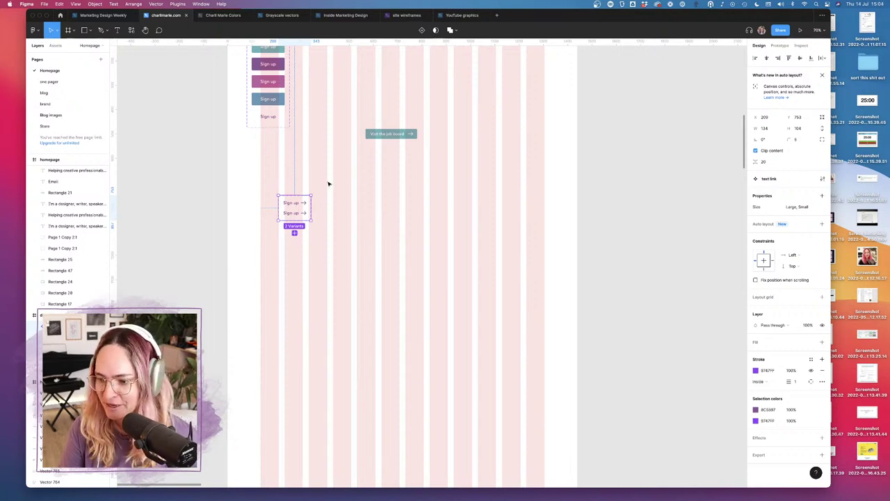
click(345, 15)
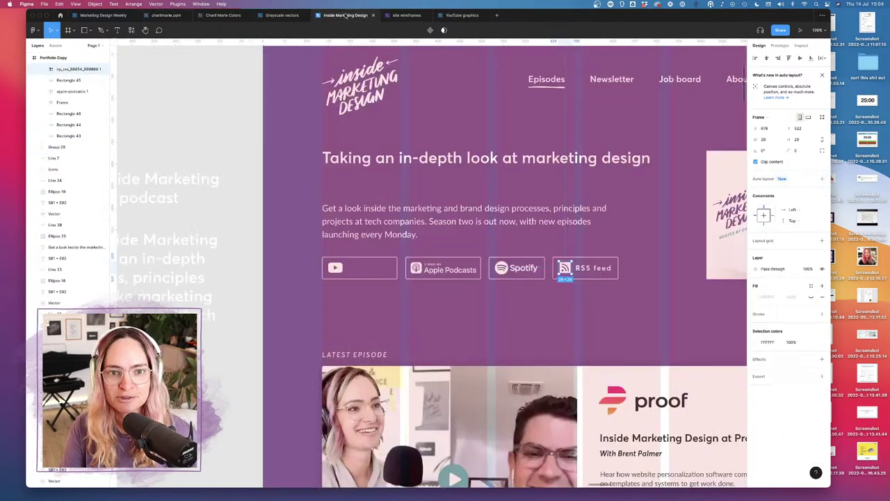
Step: Zoom out to view the whole podcast design, then return to the charlimarie.com file
key(minus)
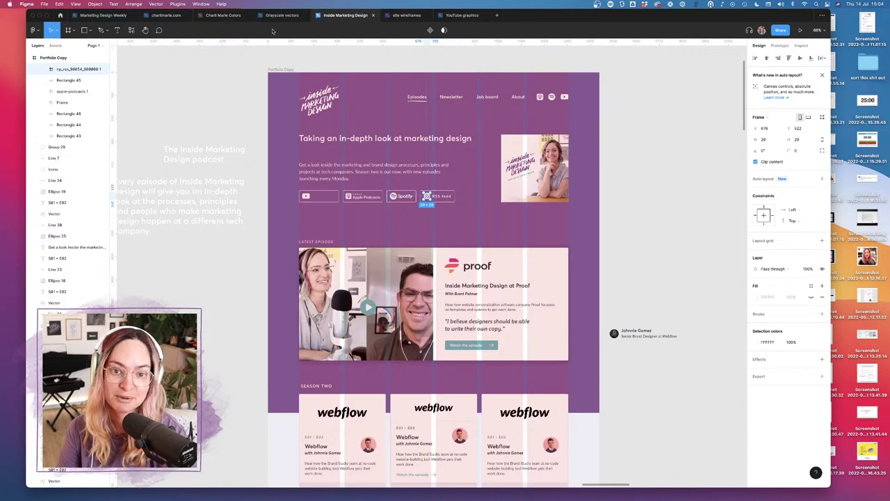
click(164, 16)
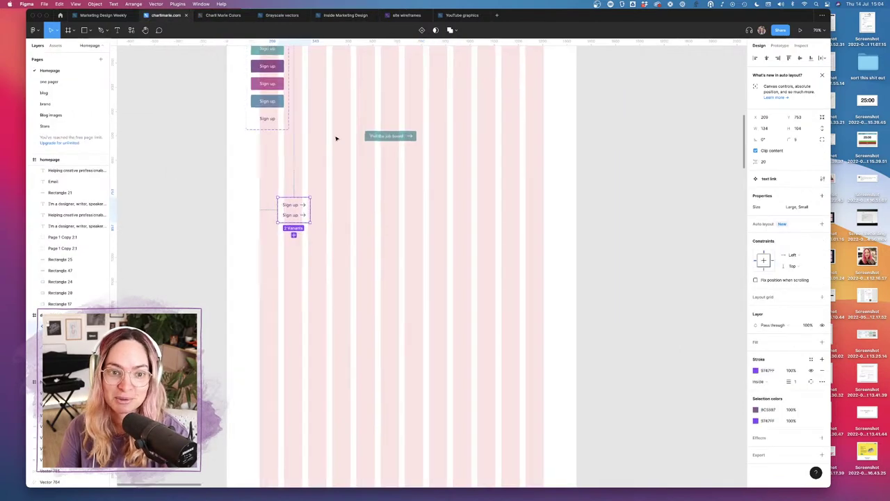
Step: Set the Small Sign up variant's text to font size 18
scroll(336, 137, up, 5)
scroll(336, 137, down, 10)
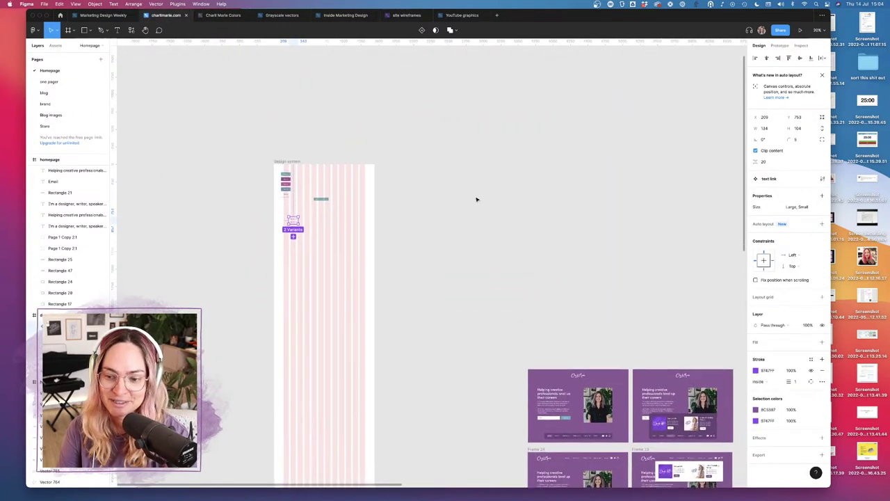
scroll(357, 203, up, 10)
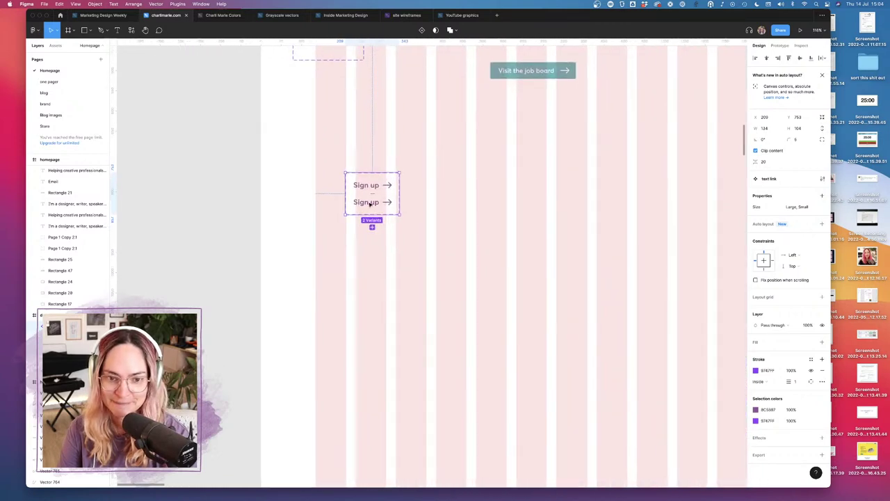
click(371, 203)
double_click(370, 202)
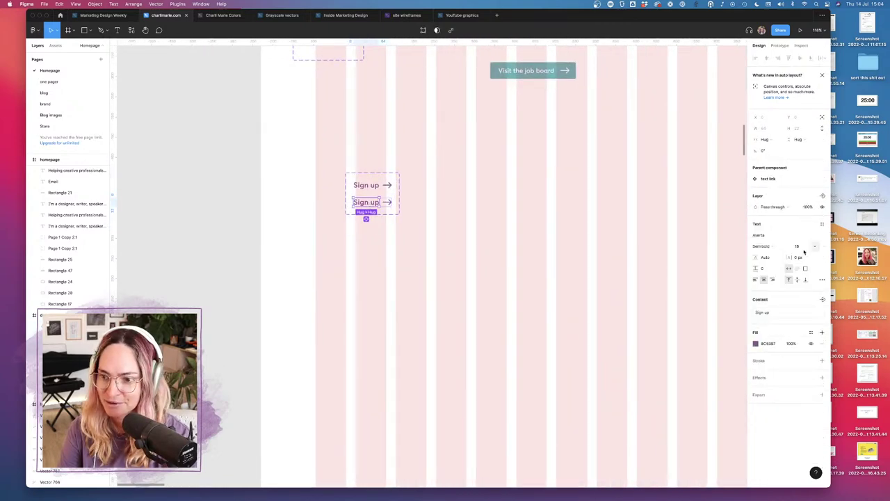
click(799, 246)
text(18)
key(Return)
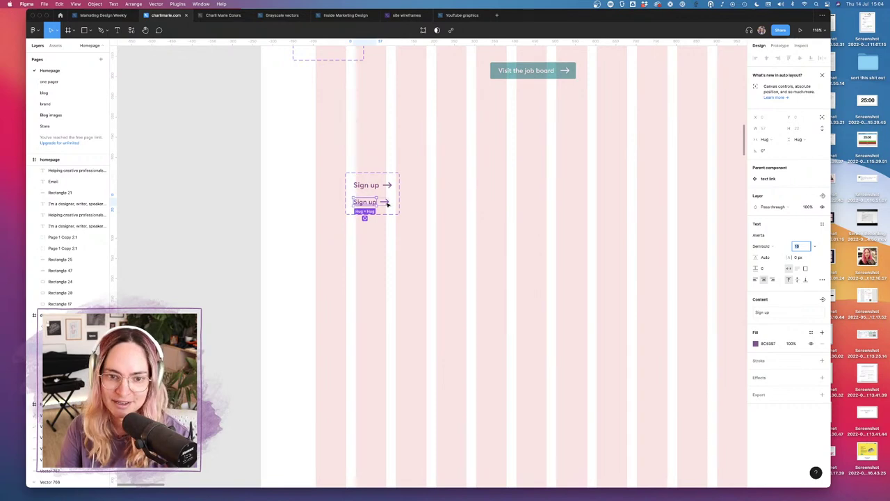
Step: Reduce the Small variant's auto-layout gap between text and arrow to 8
scroll(388, 203, up, 8)
click(391, 201)
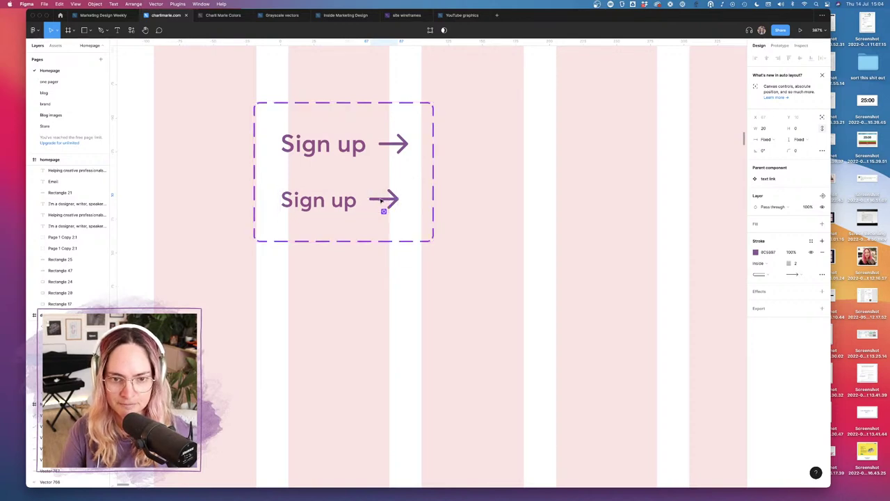
click(355, 202)
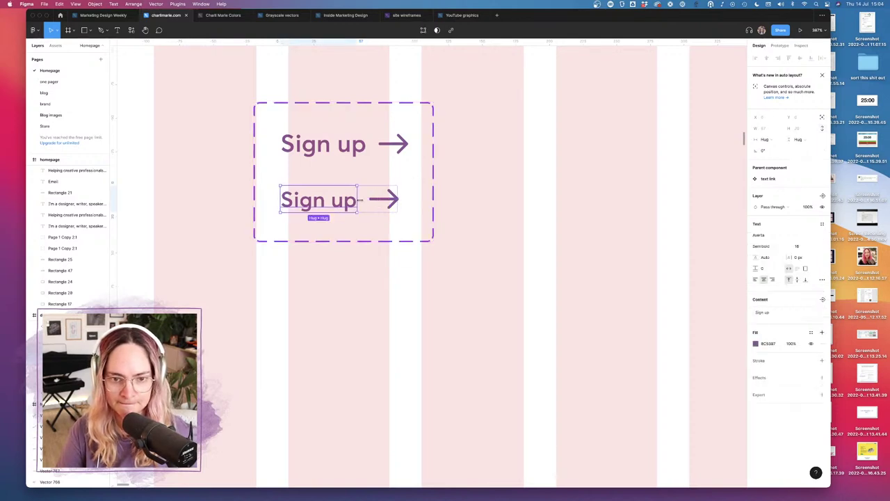
click(366, 203)
drag(367, 194, 360, 198)
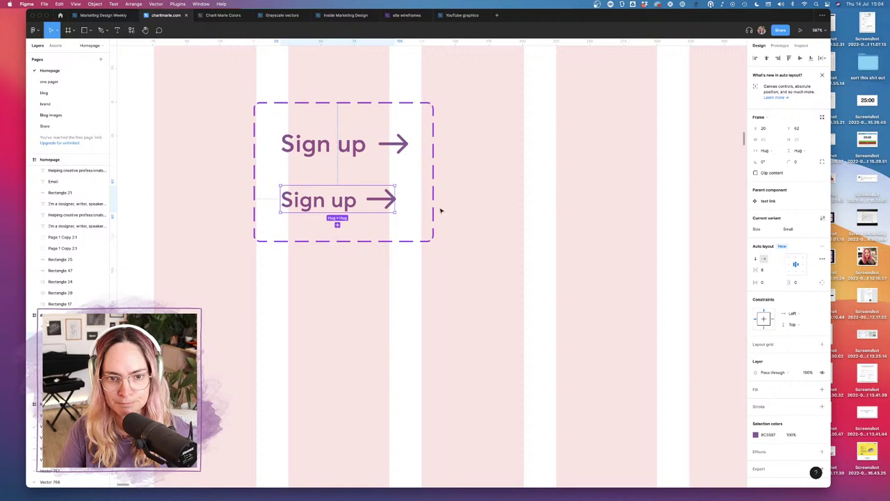
click(489, 203)
scroll(490, 203, down, 5)
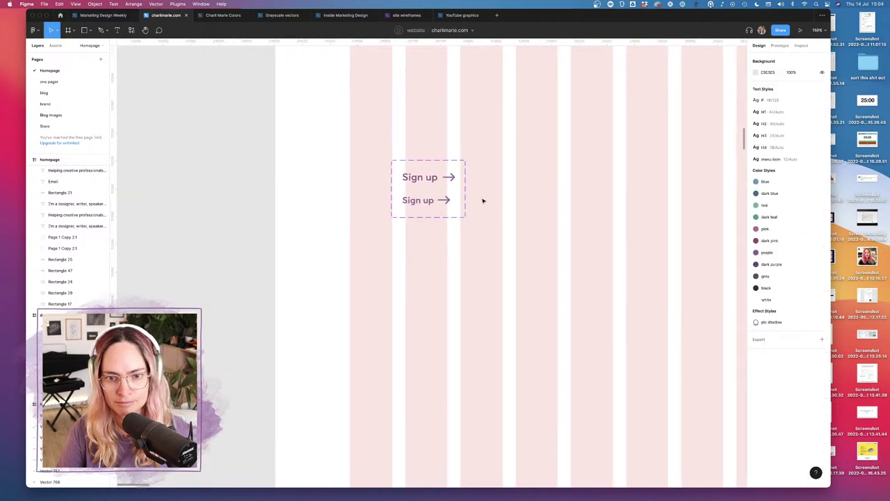
Step: Outline the small Sign up arrow into a filled shape and scale it down to 17 × 11
scroll(452, 194, up, 5)
scroll(451, 194, up, 2)
click(428, 229)
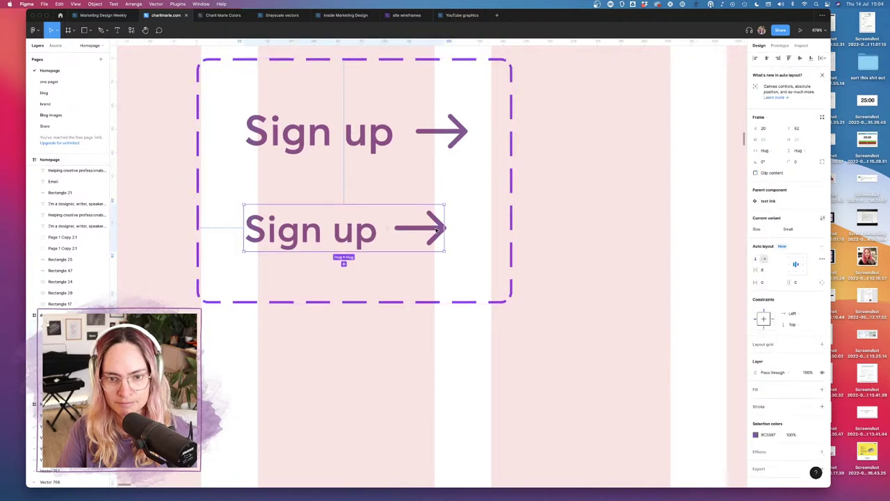
double_click(436, 230)
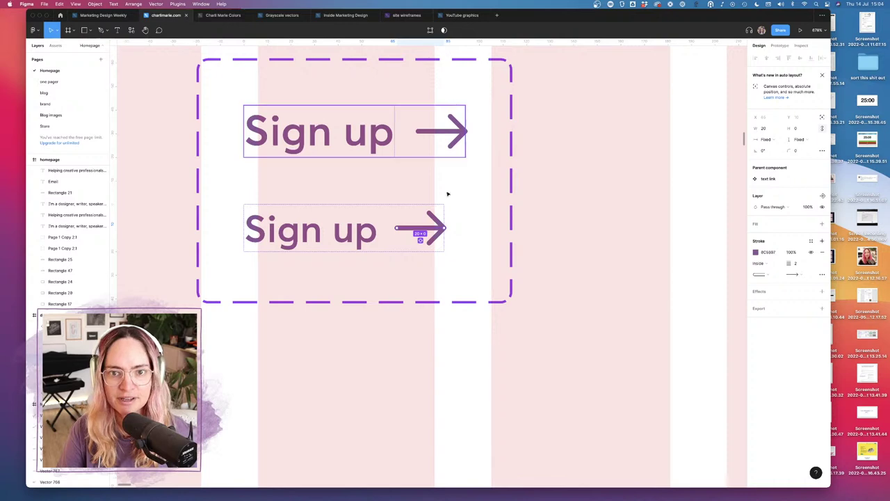
right_click(433, 228)
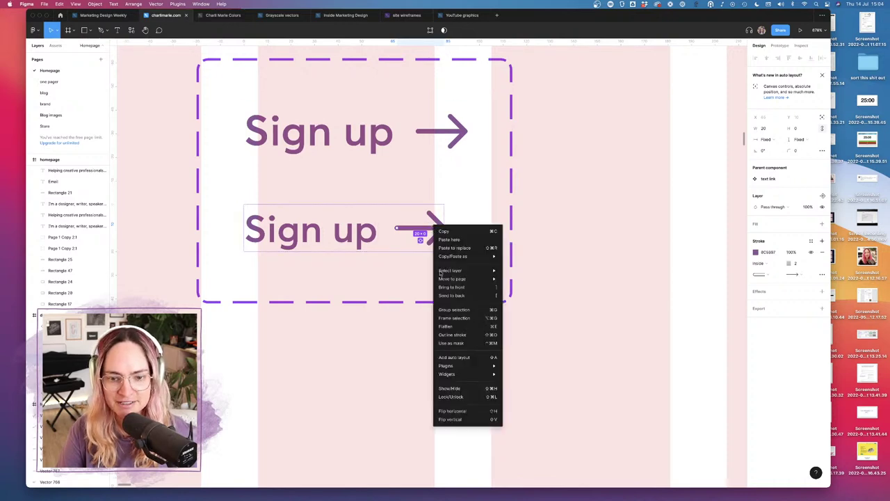
click(448, 327)
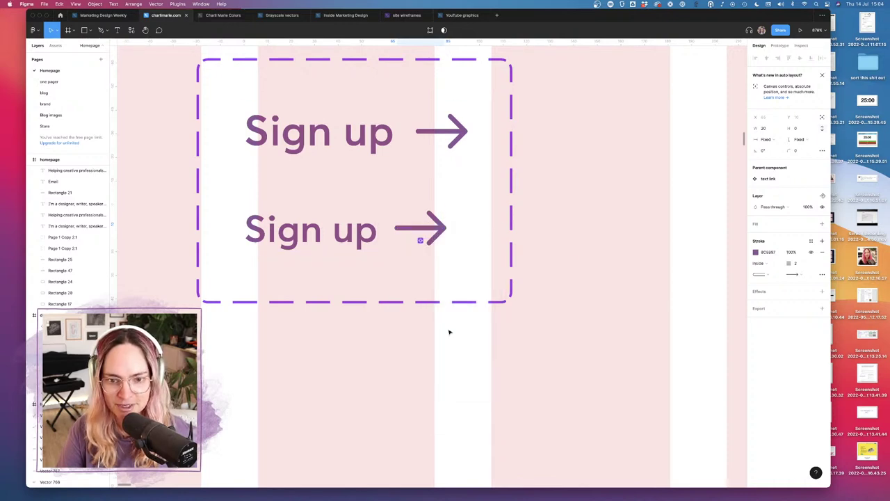
right_click(434, 228)
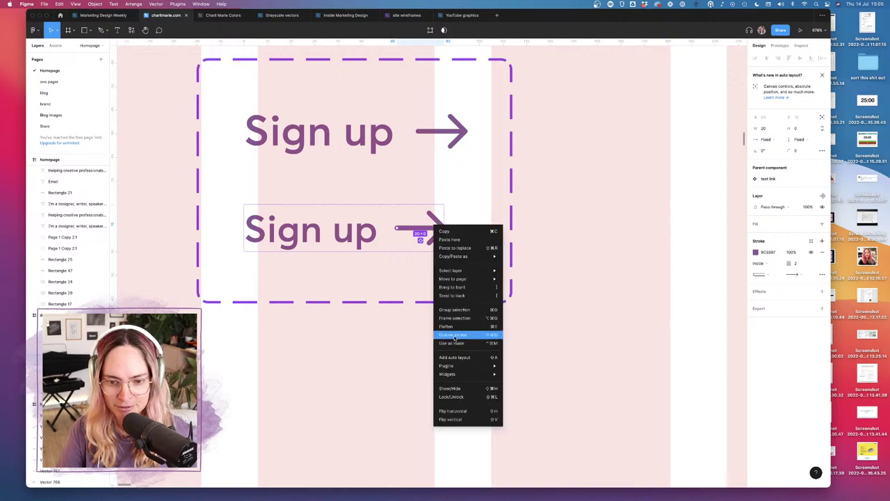
click(452, 335)
drag(449, 210, 428, 219)
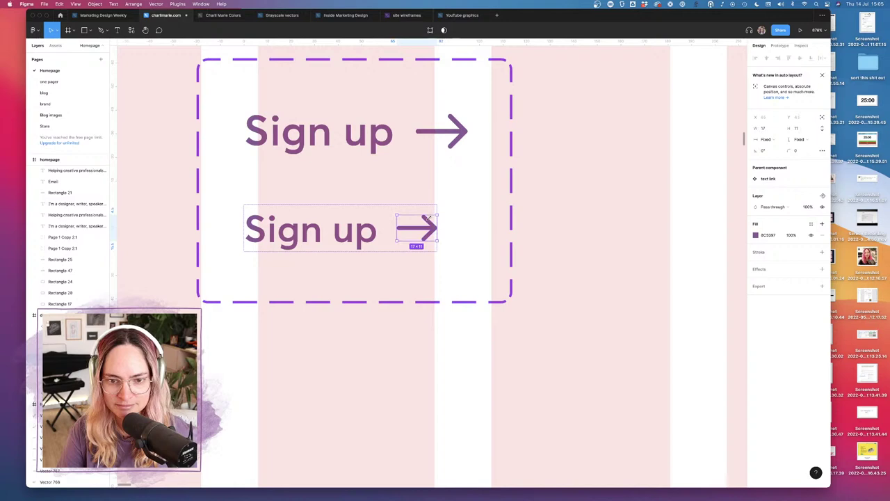
key(Escape)
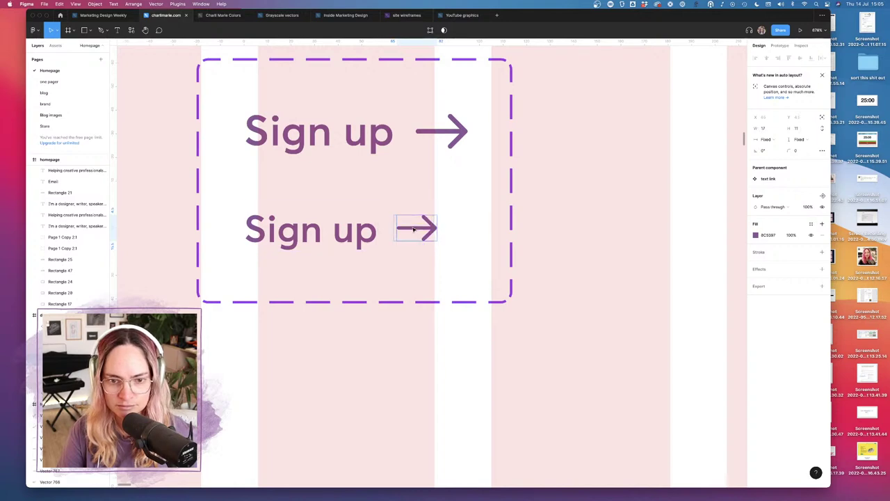
click(380, 227)
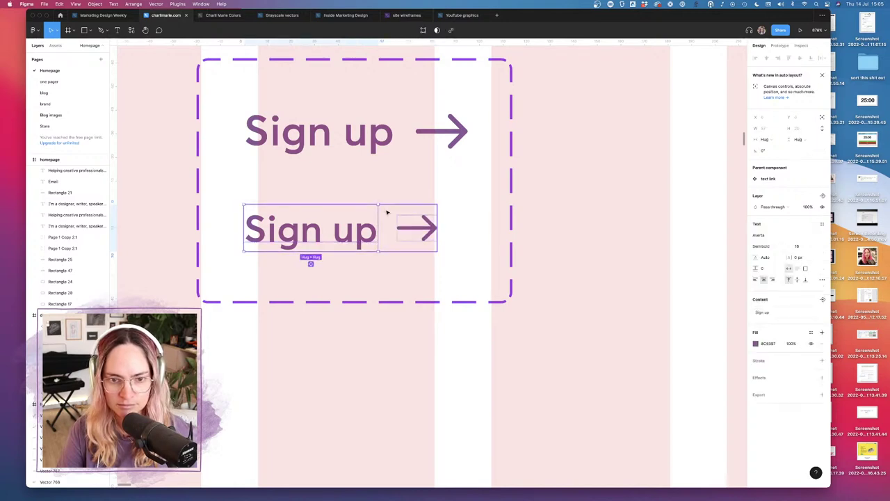
Step: Set both podcast cards' text links to the Small size variant
click(607, 304)
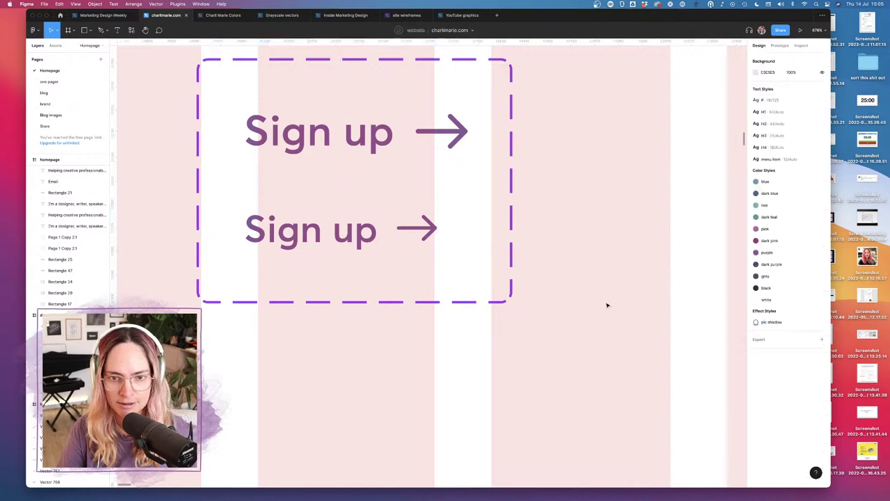
scroll(534, 261, down, 5)
scroll(534, 258, down, 5)
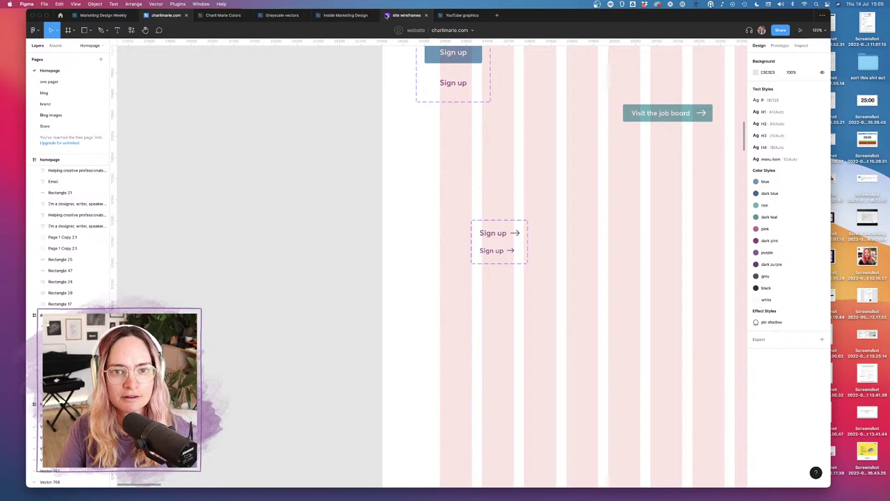
scroll(403, 145, down, 10)
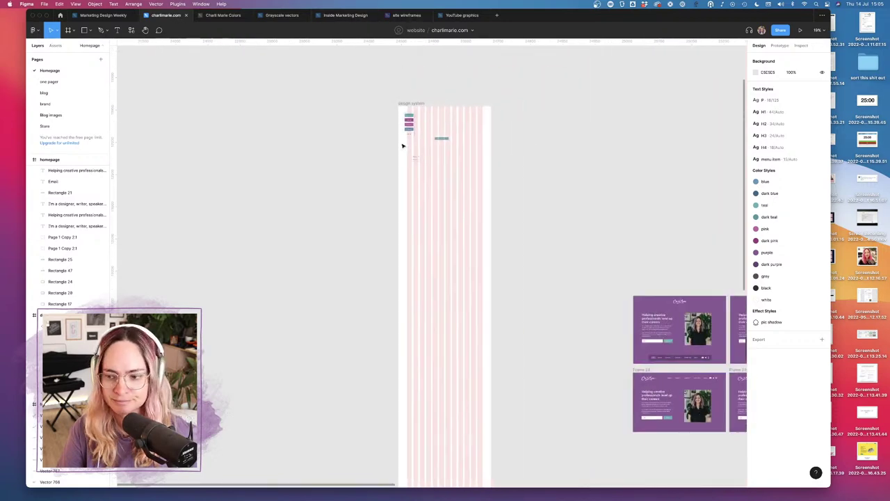
scroll(402, 145, down, 5)
scroll(402, 145, down, 2)
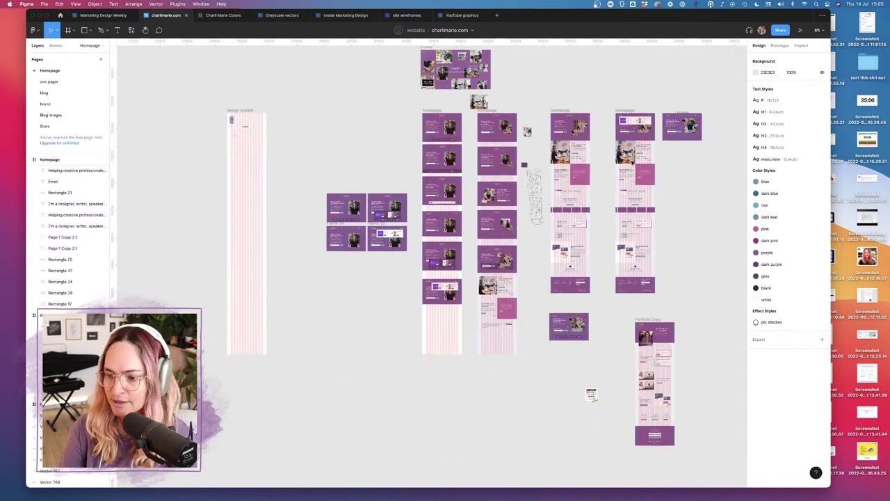
scroll(638, 120, right, 5)
scroll(479, 97, up, 10)
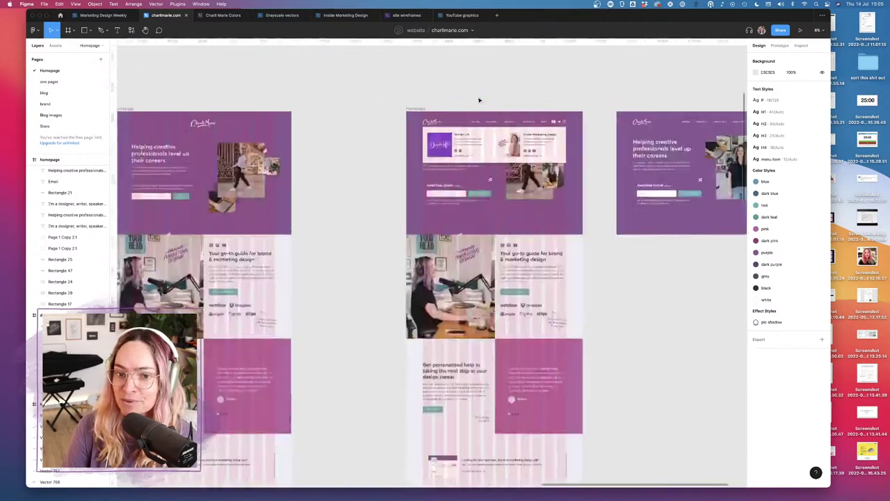
scroll(478, 100, up, 3)
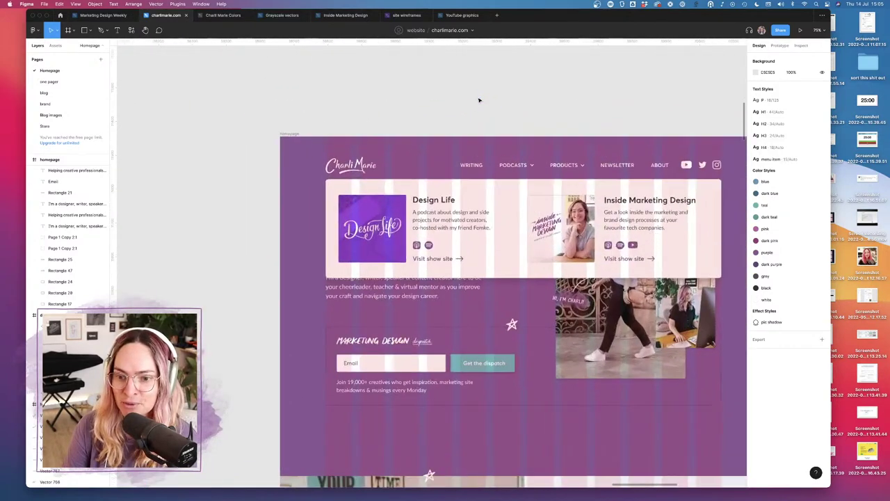
click(448, 259)
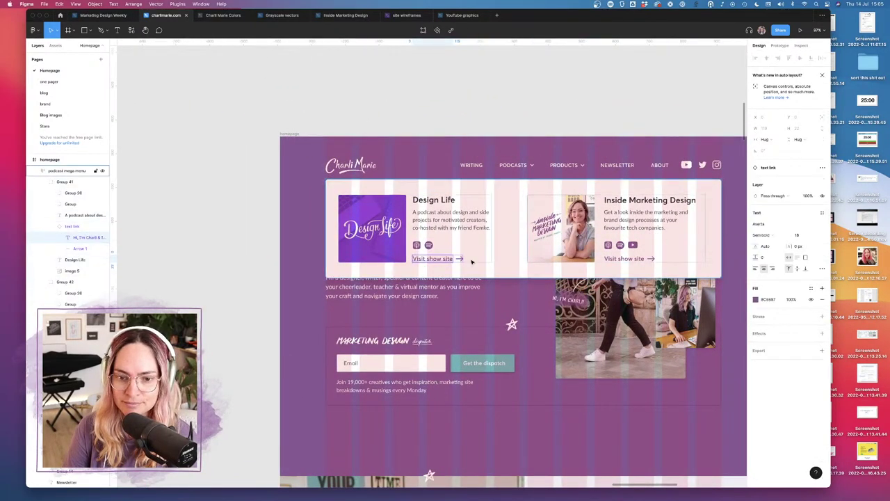
double_click(458, 259)
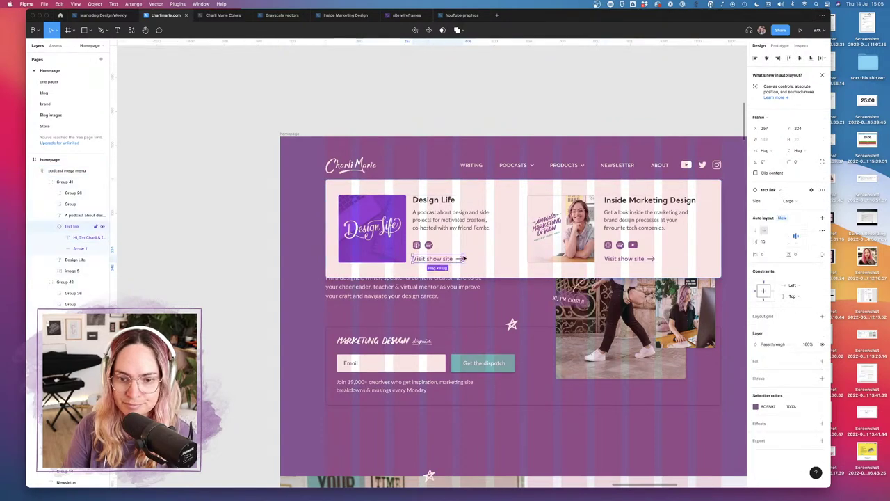
click(803, 203)
click(796, 195)
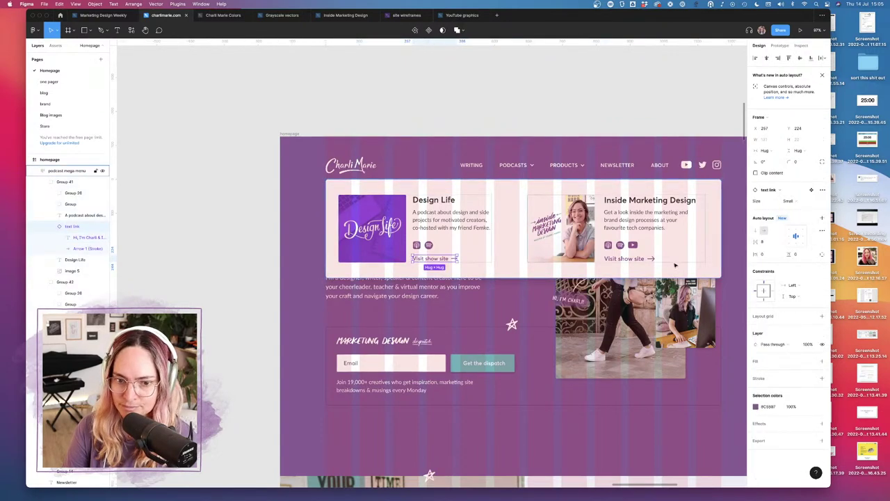
double_click(651, 259)
click(796, 203)
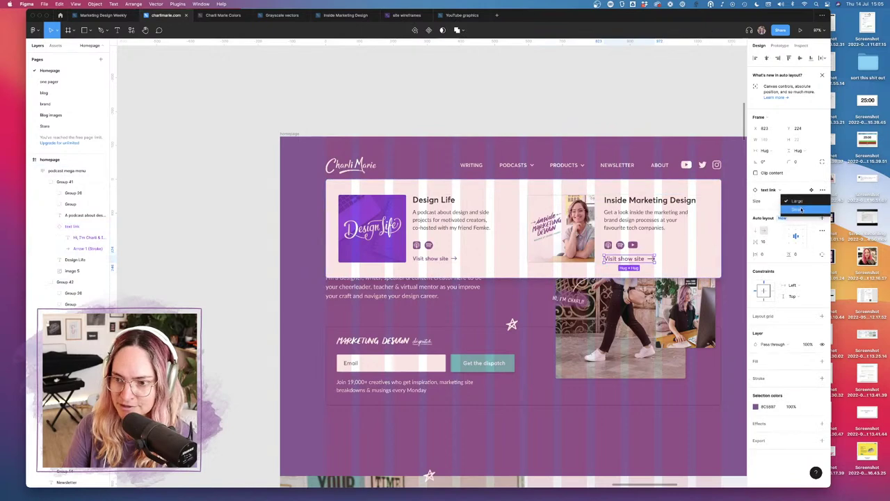
click(796, 194)
click(650, 110)
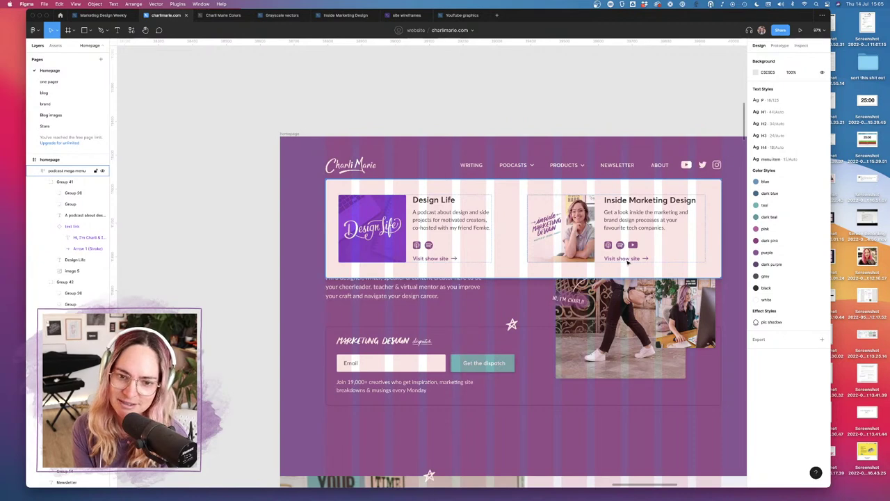
Step: Change the Design Life link text from 'Visit show site' to 'Learn more'
click(443, 258)
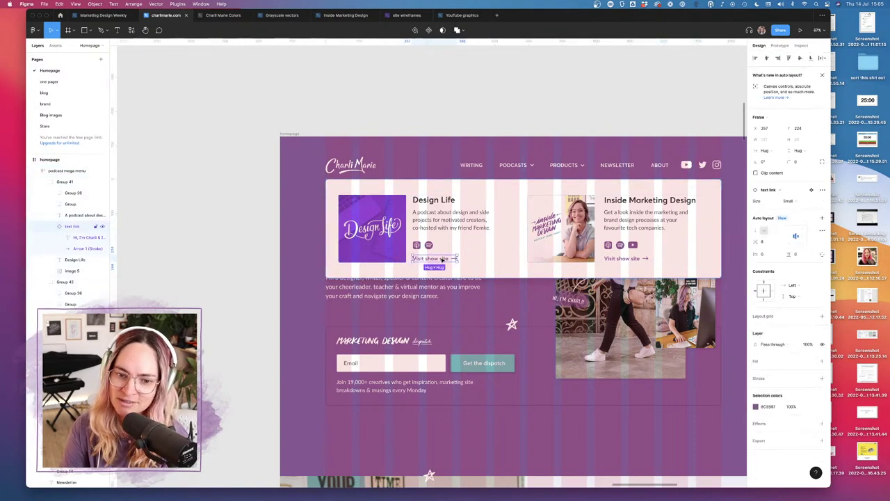
double_click(442, 258)
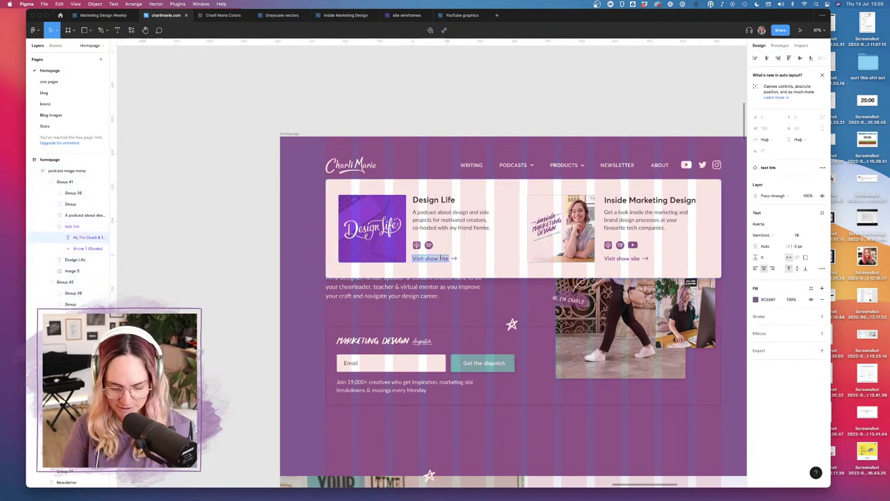
text(Learn more)
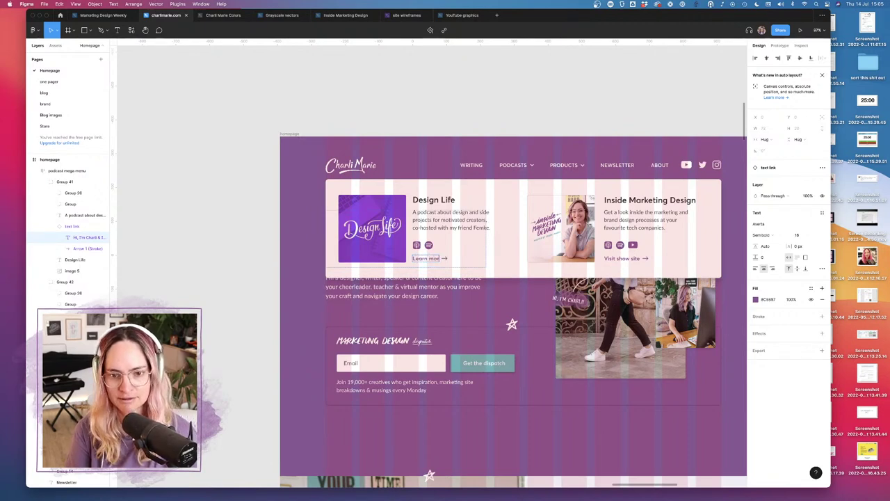
double_click(626, 258)
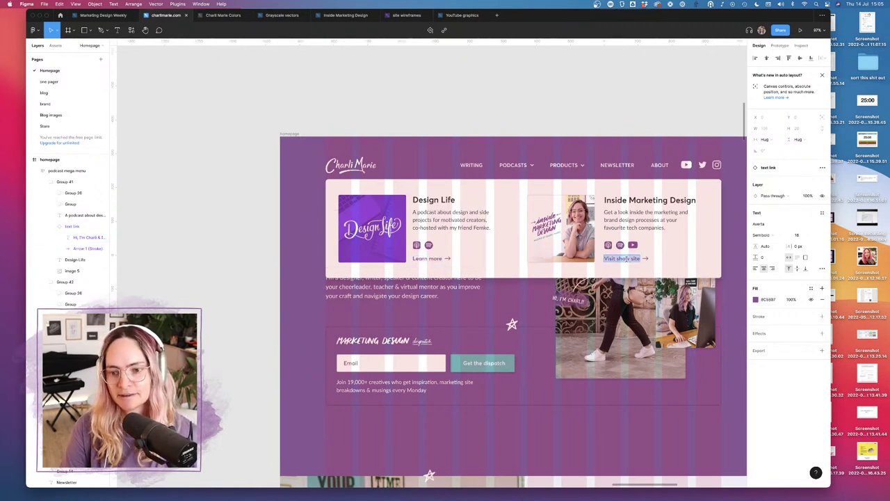
text(Learn more)
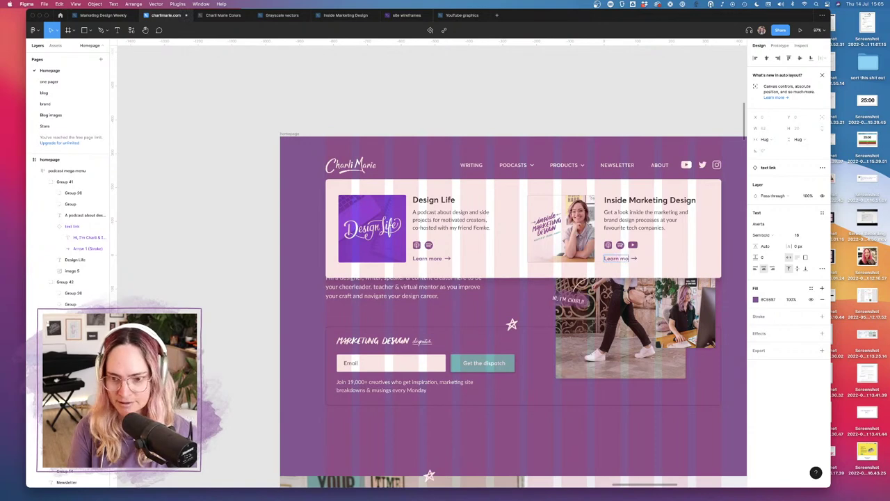
Step: Finish the Inside Marketing 'Learn more' link and raise the Design Life icons about 4 px
click(639, 73)
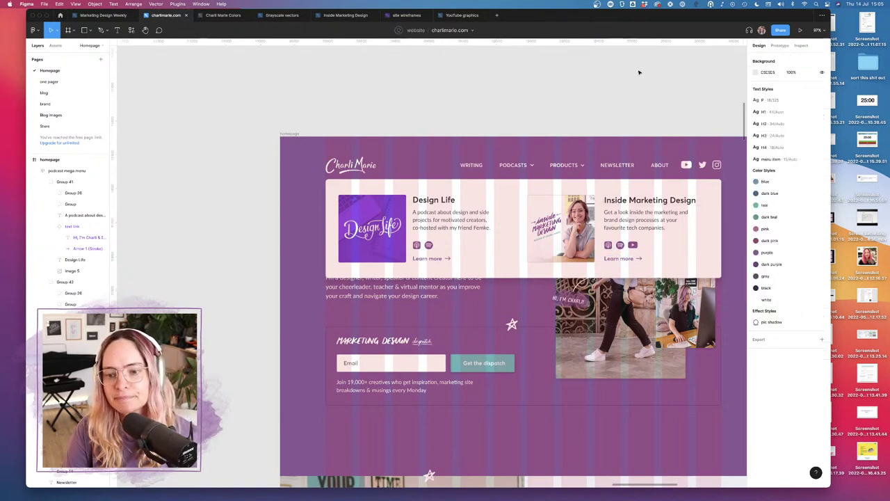
scroll(430, 240, up, 5)
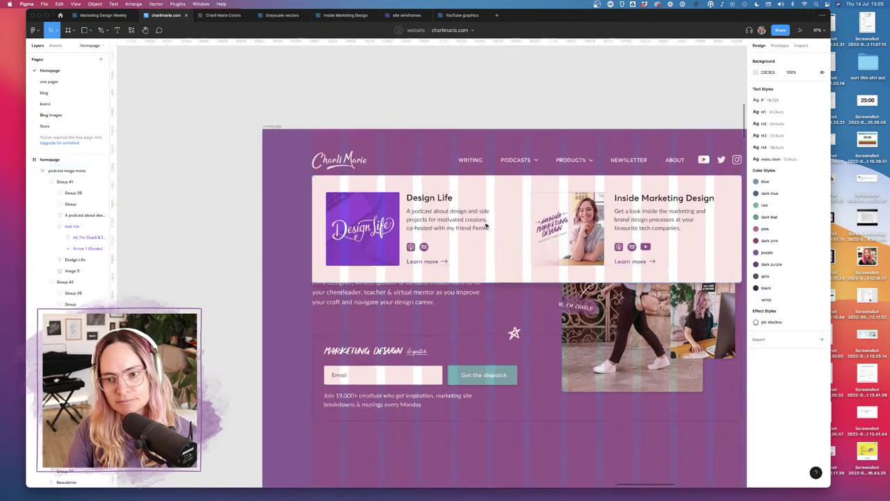
scroll(486, 226, down, 2)
click(413, 258)
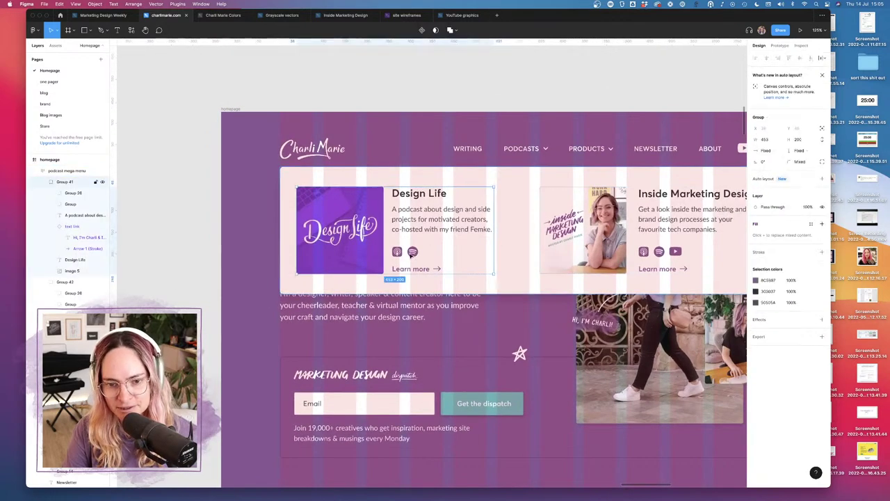
click(398, 252)
shift+click(402, 256)
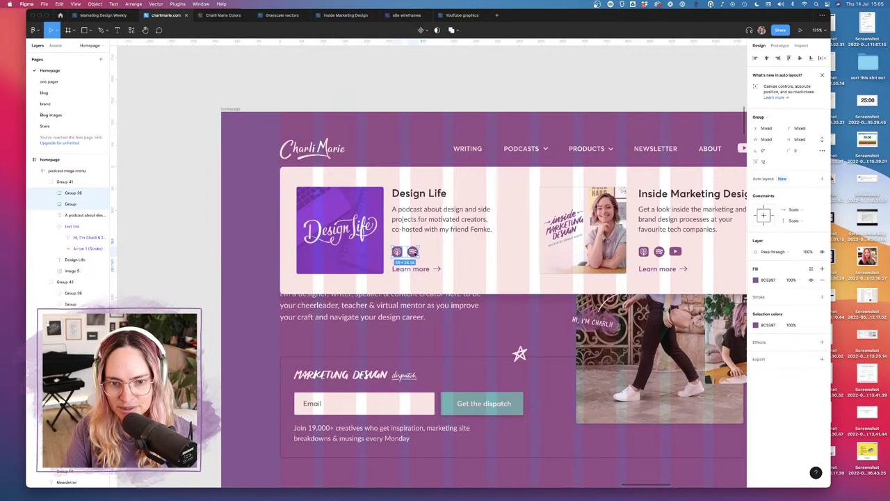
drag(402, 256, 419, 250)
Step: Raise the Inside Marketing Design icons to line up with Design Life's
scroll(413, 248, right, 5)
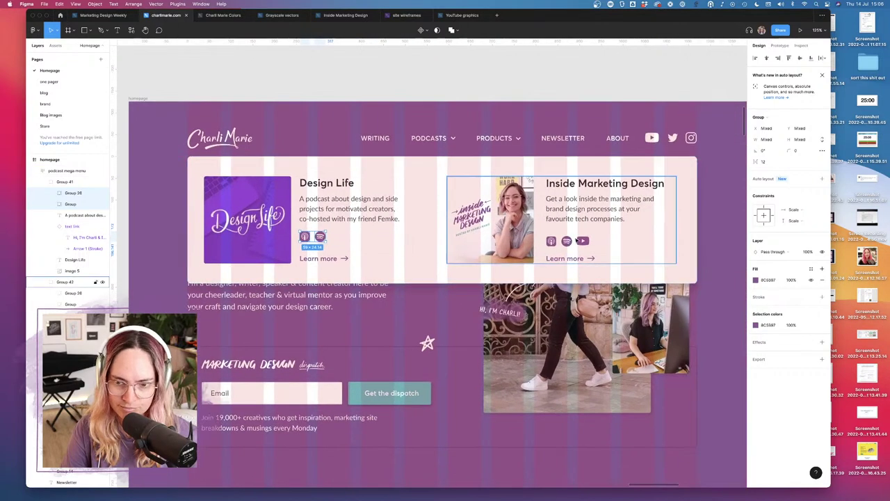
click(551, 240)
shift+click(566, 241)
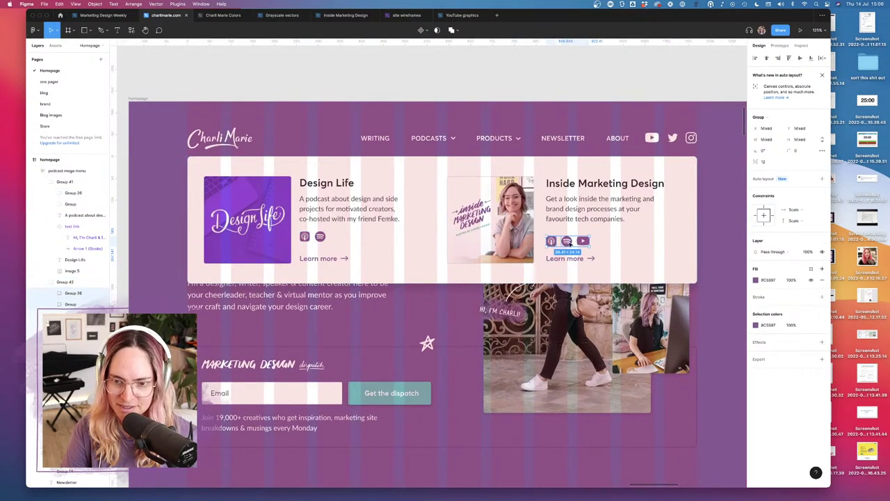
drag(566, 241, 567, 237)
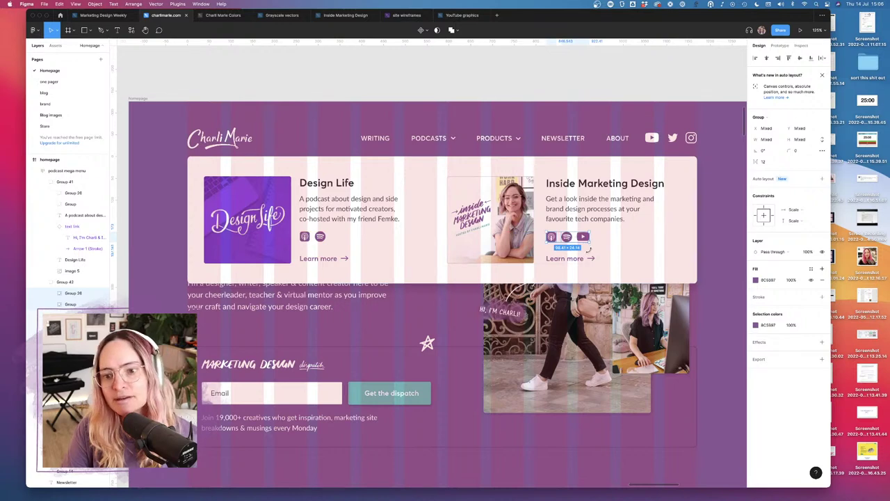
click(630, 59)
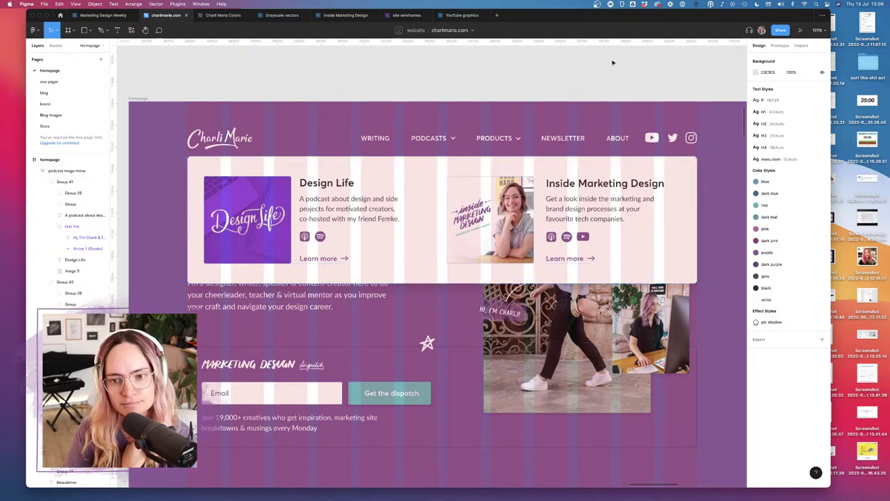
Step: Hide the layout grids and select the Design Life cover image
key(ctrl+g)
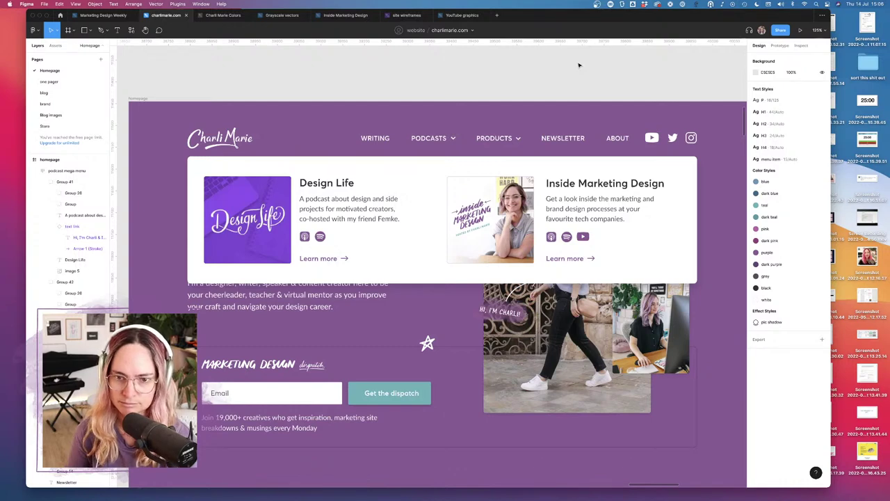
double_click(556, 216)
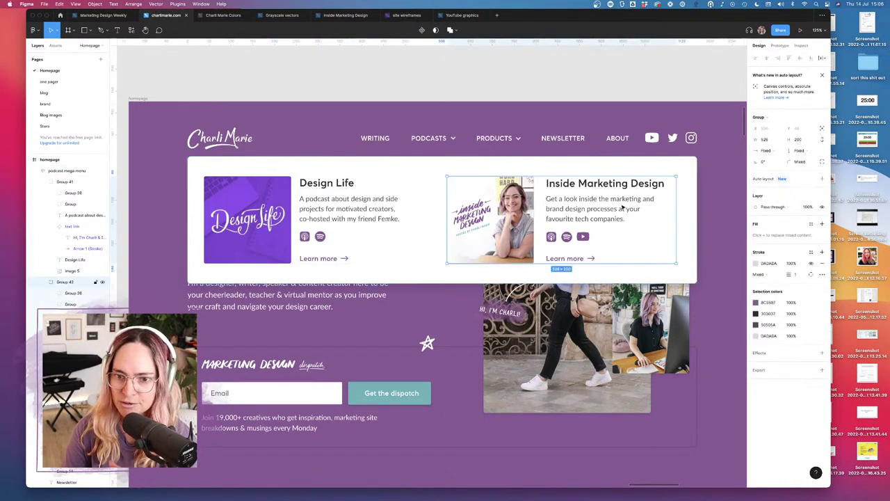
double_click(288, 196)
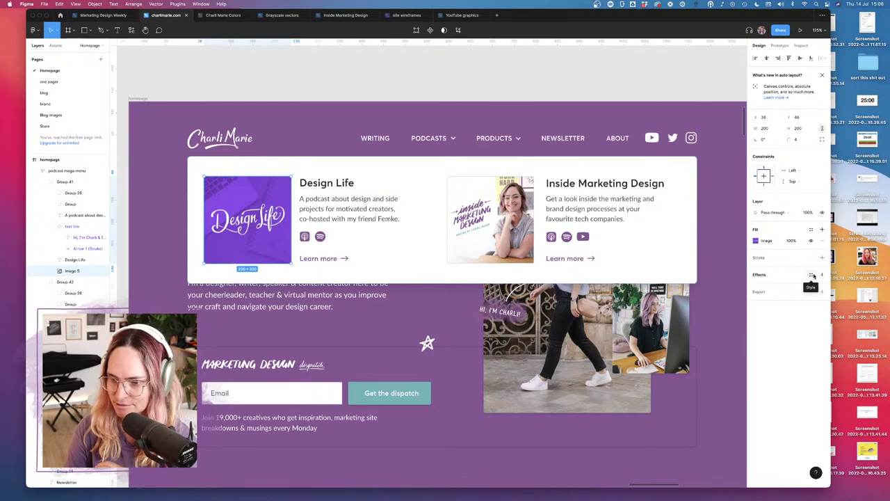
Step: Add a drop shadow with X 0, Y 4, blur 8 and adjust its opacity
click(821, 274)
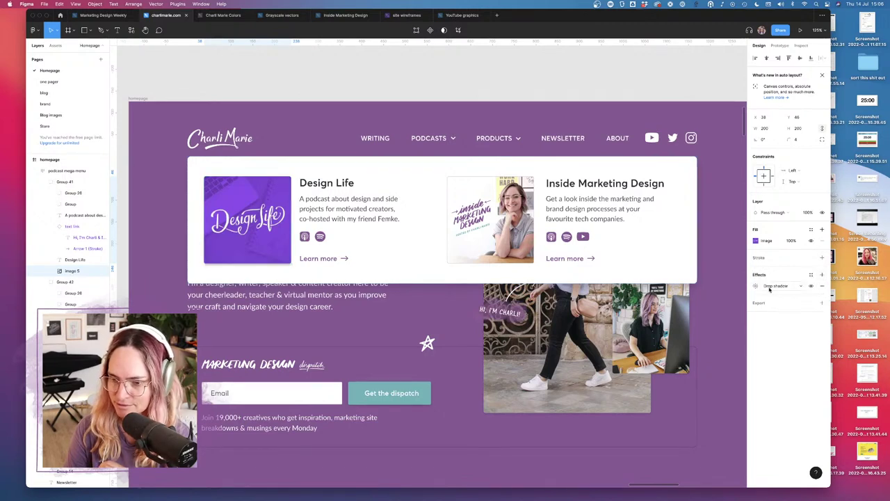
click(755, 286)
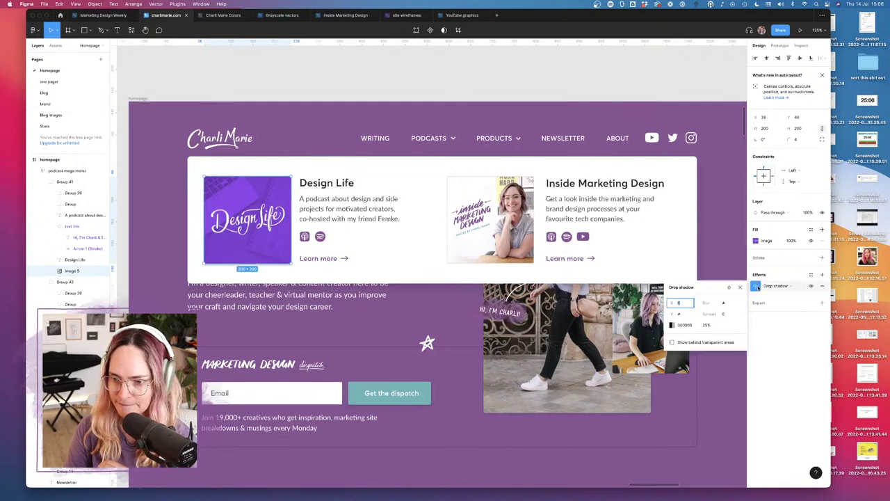
click(708, 325)
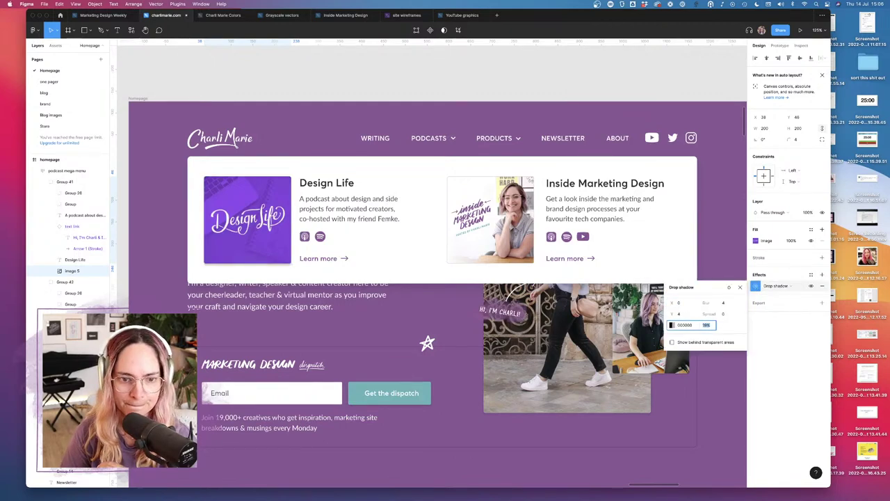
click(724, 304)
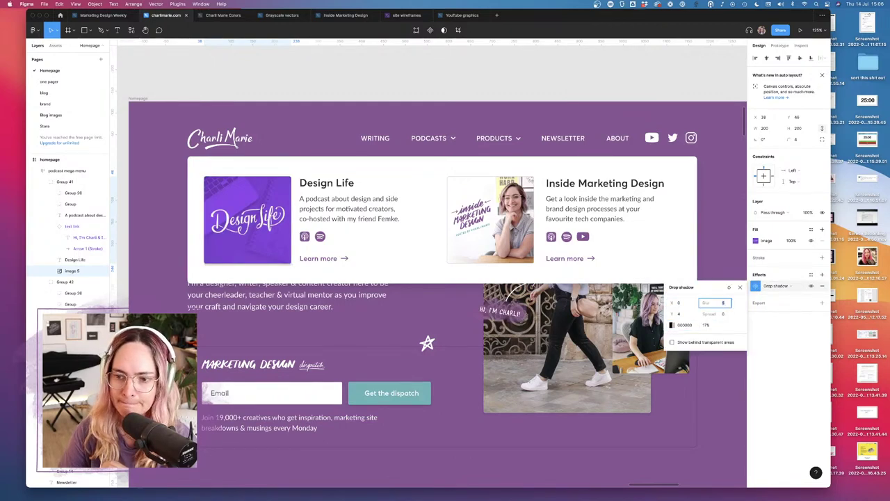
click(705, 324)
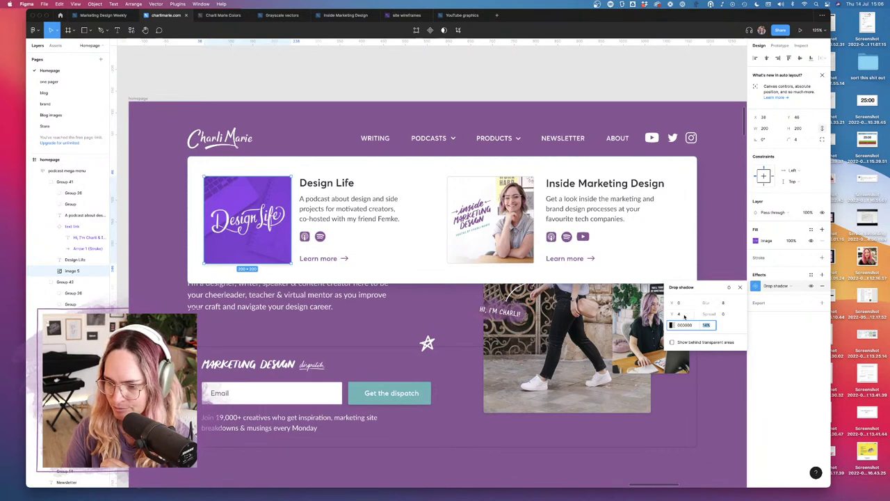
Step: Replace the 'Learn more' text on the Design Life and right podcast cards with 'Go to site'
click(328, 259)
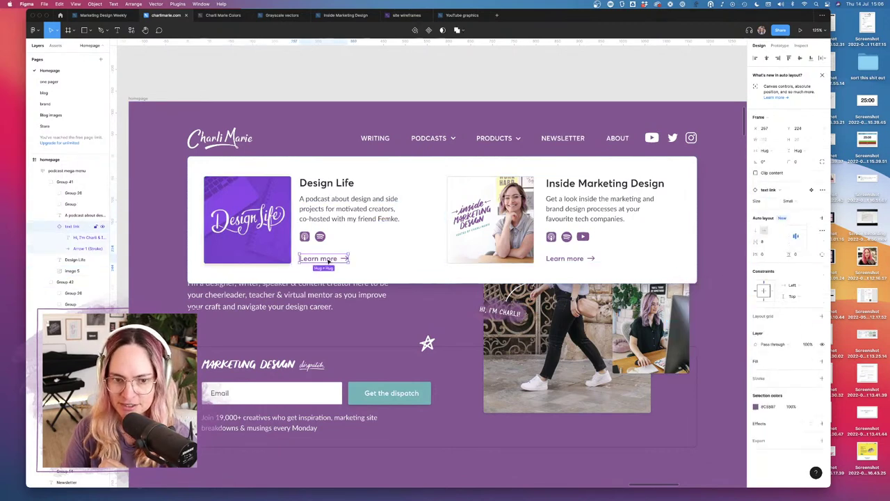
click(327, 258)
triple_click(326, 259)
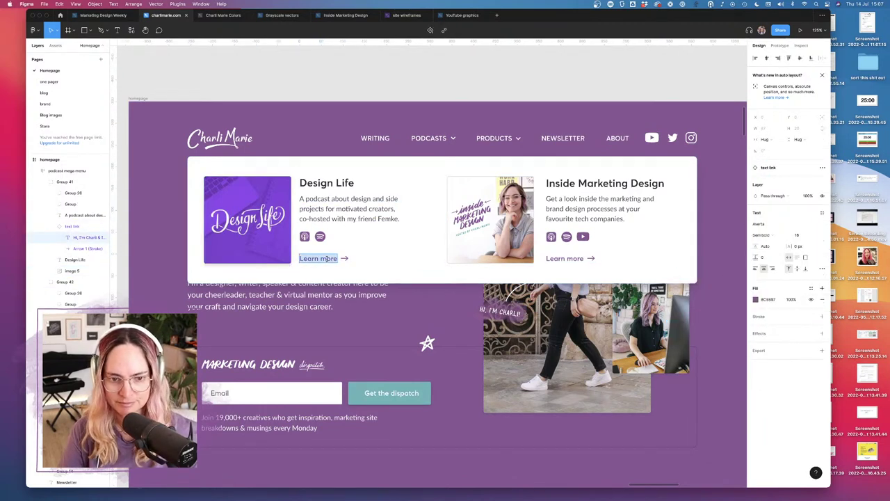
text(Go to site)
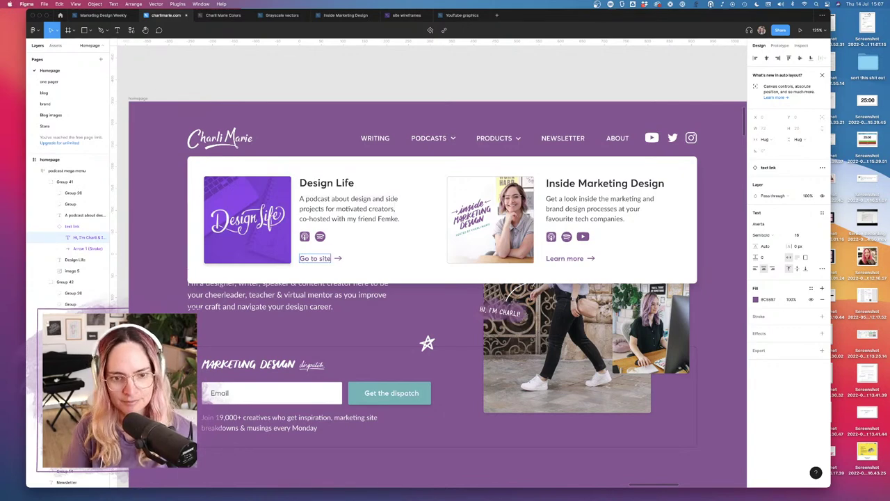
click(564, 258)
click(565, 258)
triple_click(564, 258)
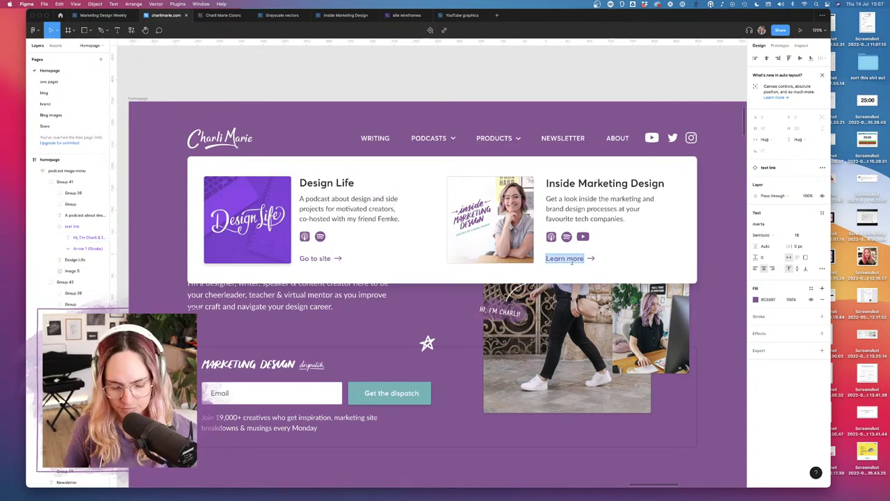
text(Go to site)
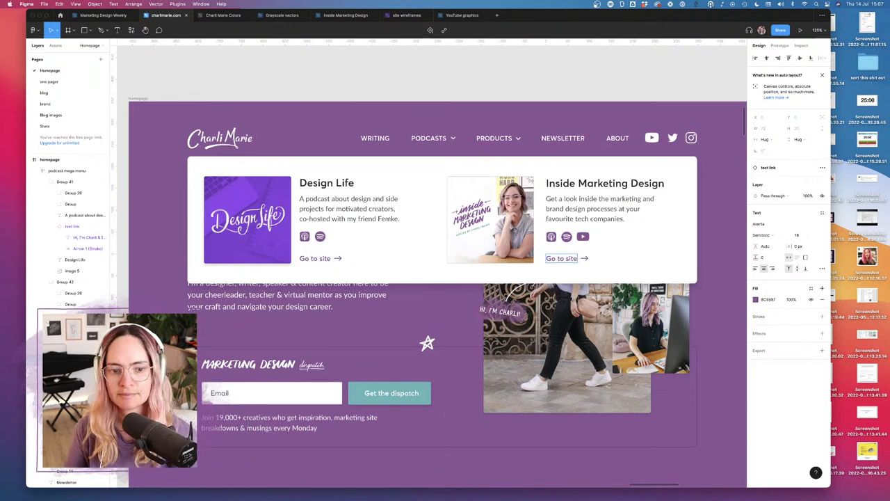
click(641, 91)
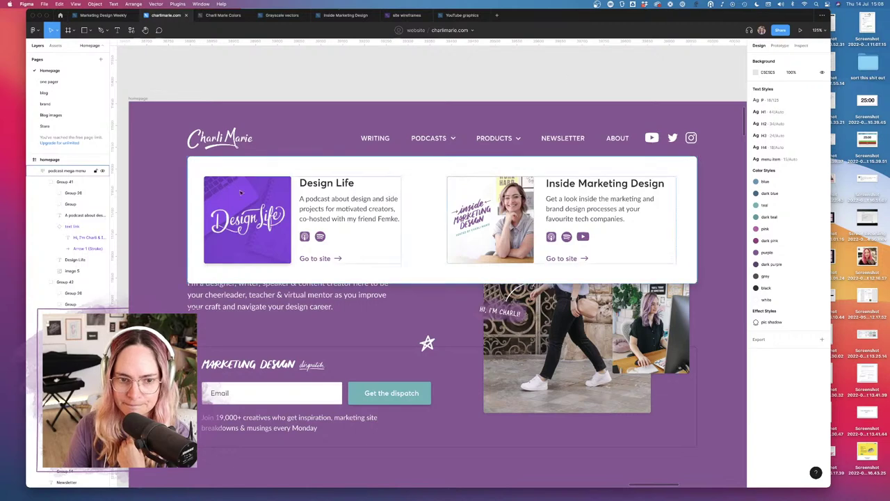
Step: Save the Design Life image's shadow as a new effect style named 'Soft small shadow'
click(270, 195)
double_click(284, 191)
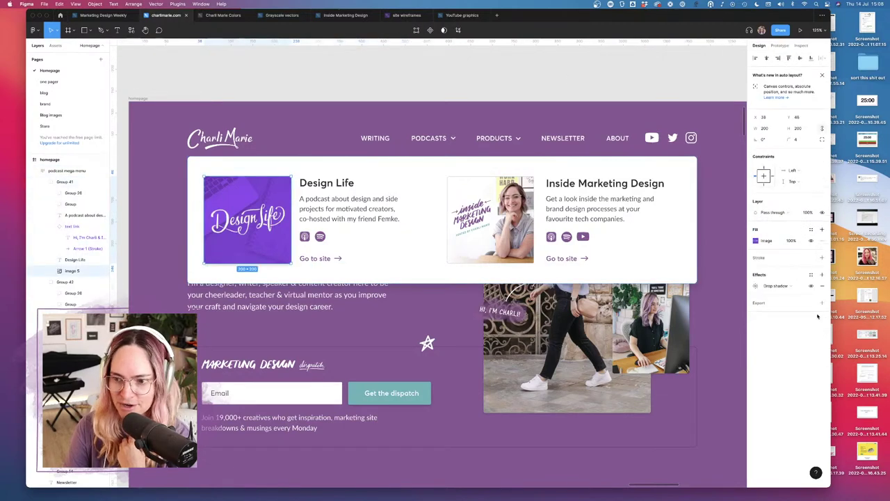
click(811, 274)
click(821, 274)
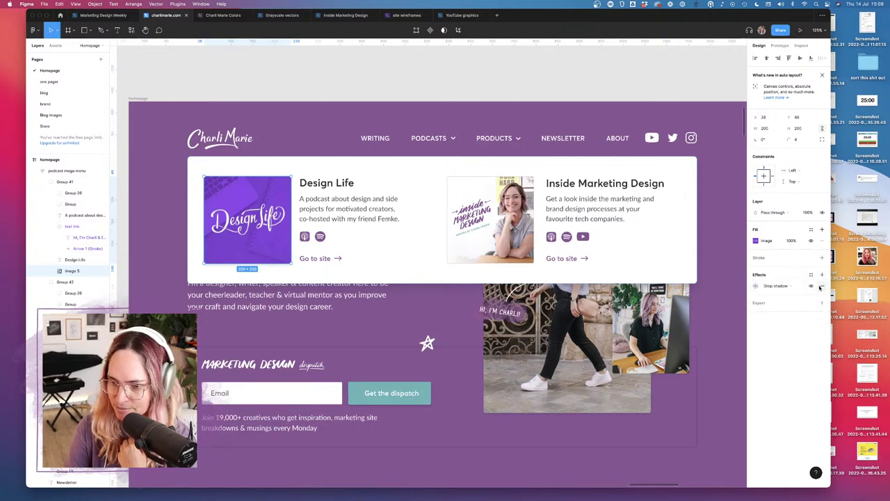
click(812, 276)
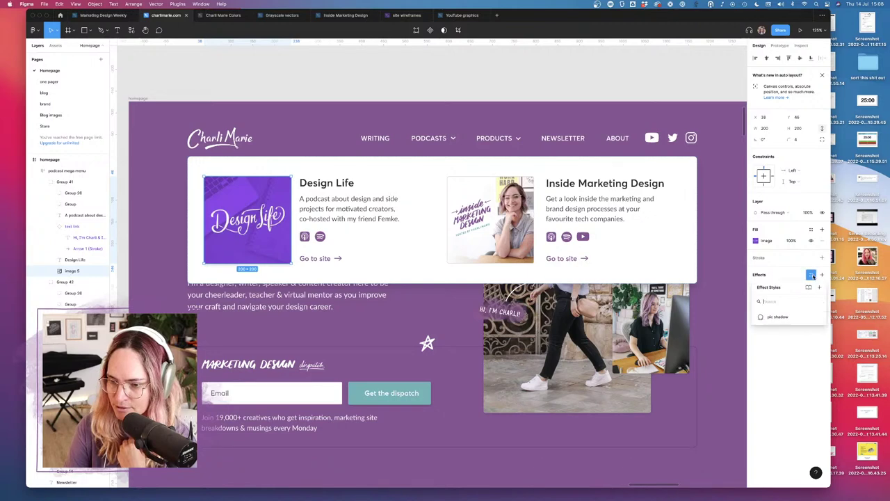
click(819, 286)
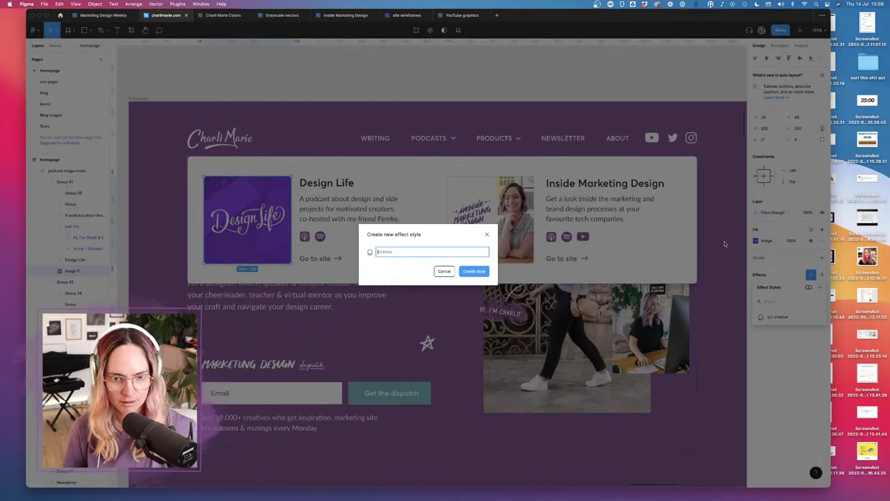
text(Sh)
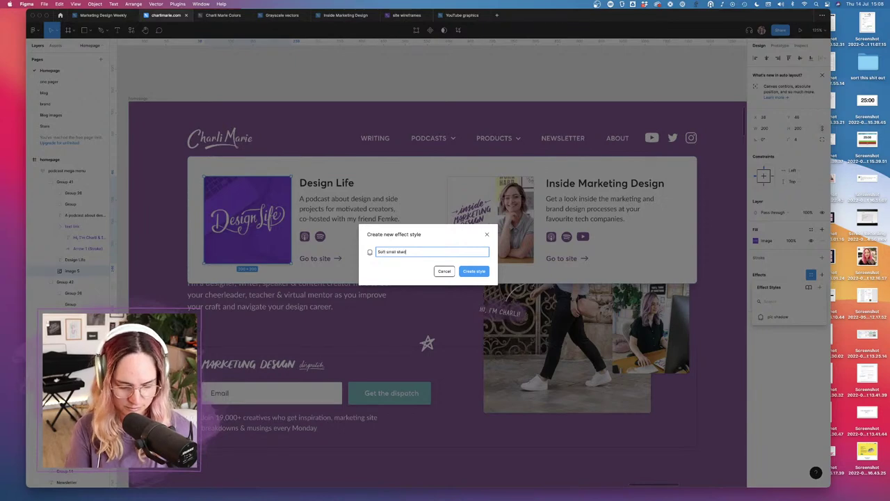
text(ft small shadow)
key(Return)
Step: Apply the Soft small shadow style to the Inside Marketing Design image
click(490, 219)
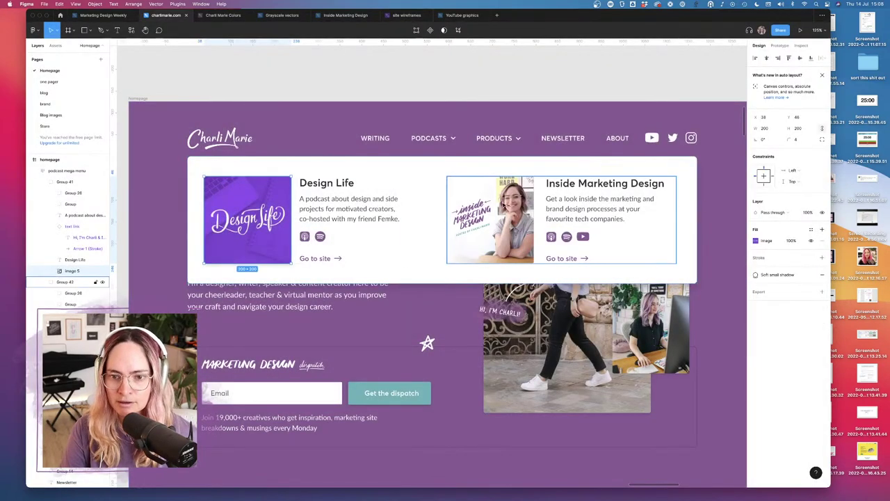
click(811, 297)
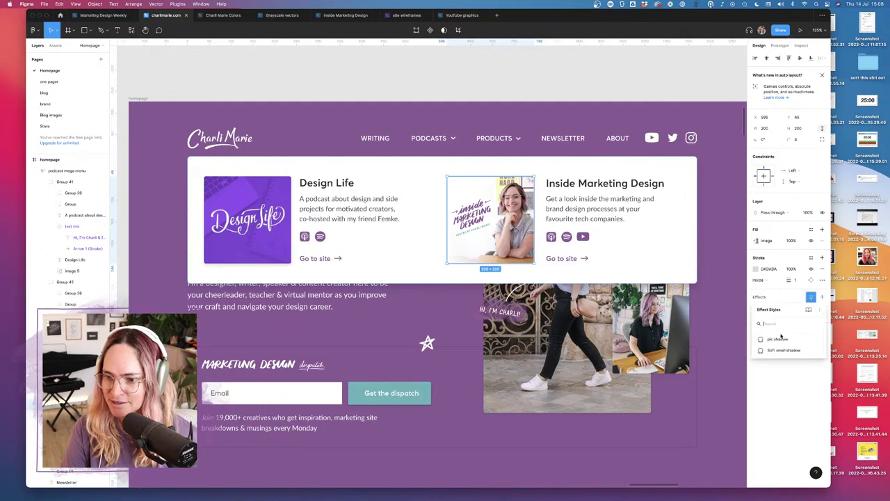
click(782, 347)
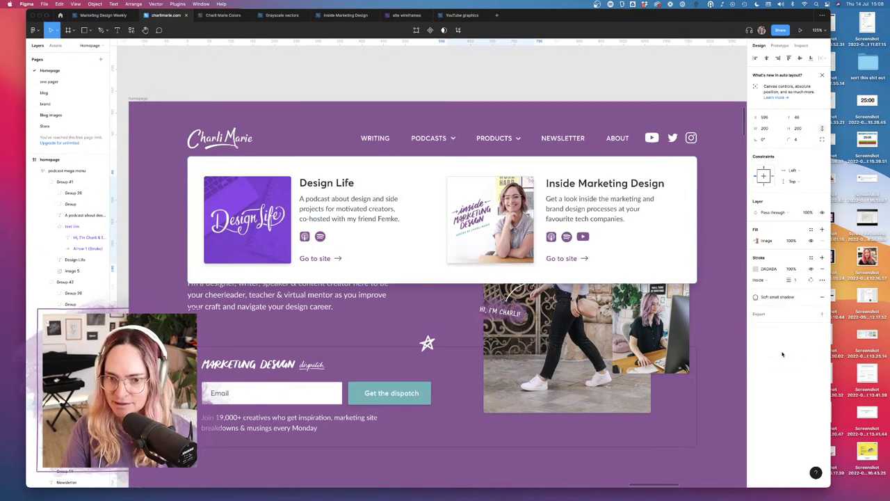
click(624, 70)
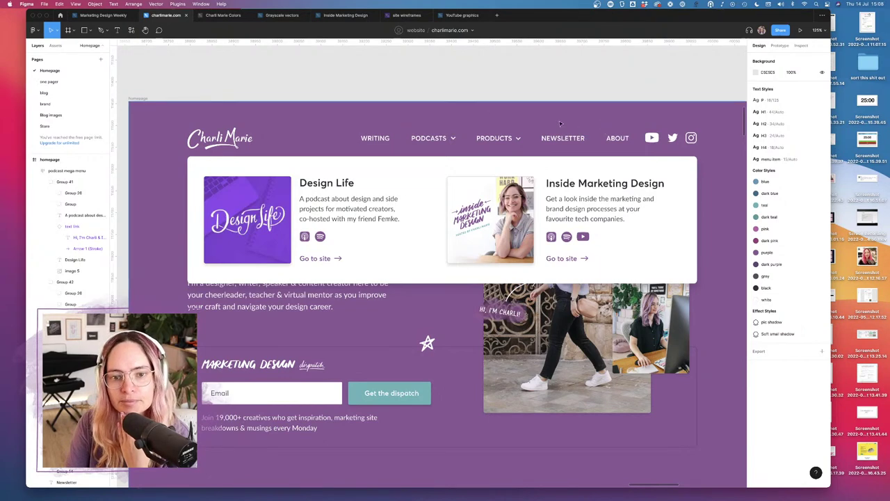
Step: Duplicate the third homepage frame and place the copy beside the other frames
click(452, 139)
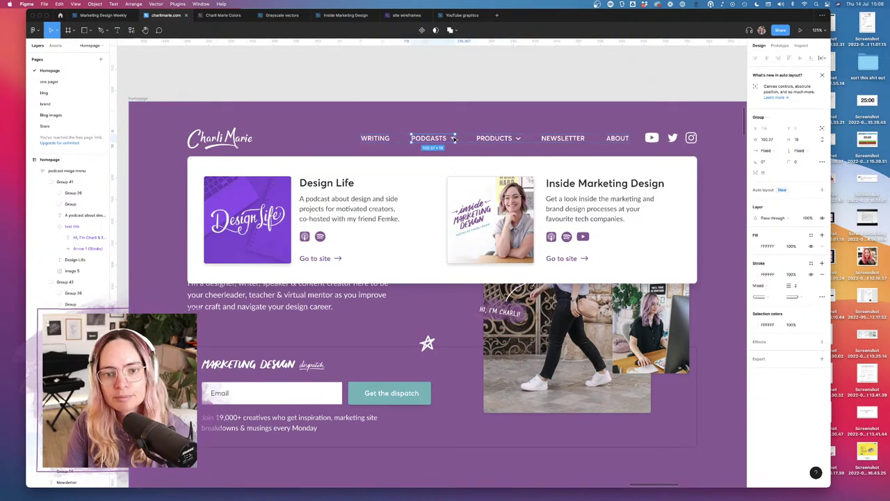
click(517, 82)
scroll(516, 83, down, 5)
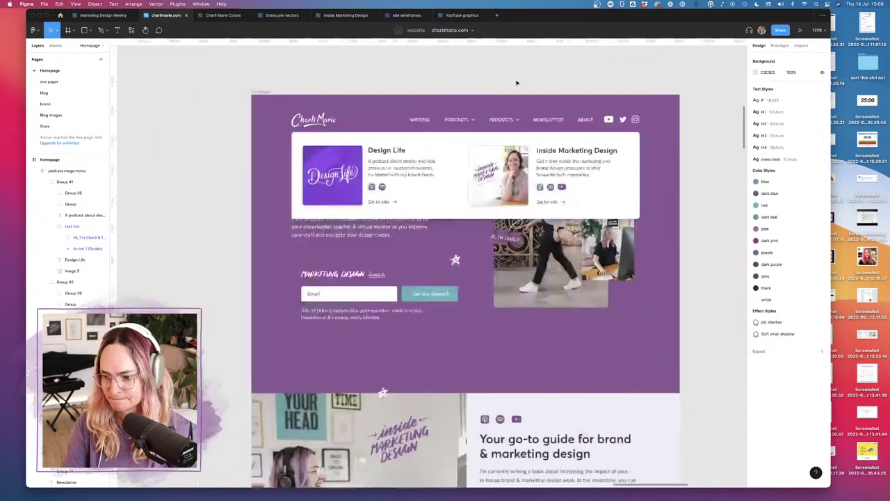
scroll(516, 83, down, 5)
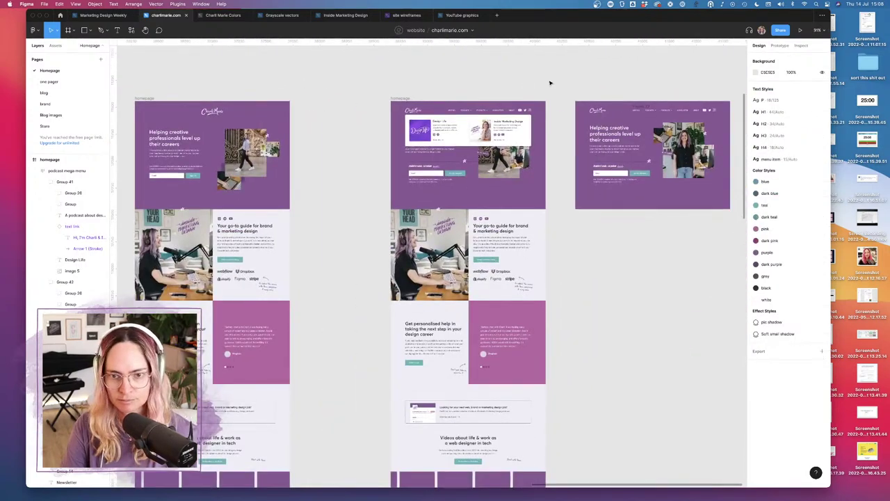
scroll(549, 83, right, 3)
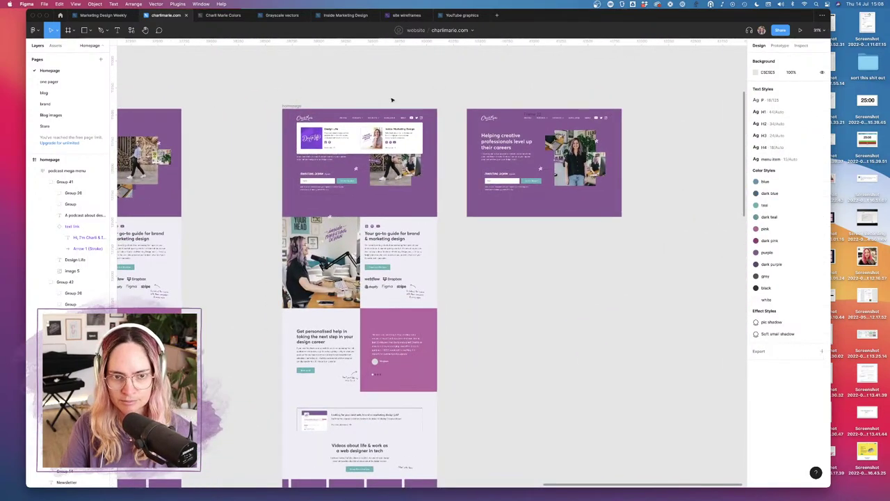
drag(463, 99, 675, 266)
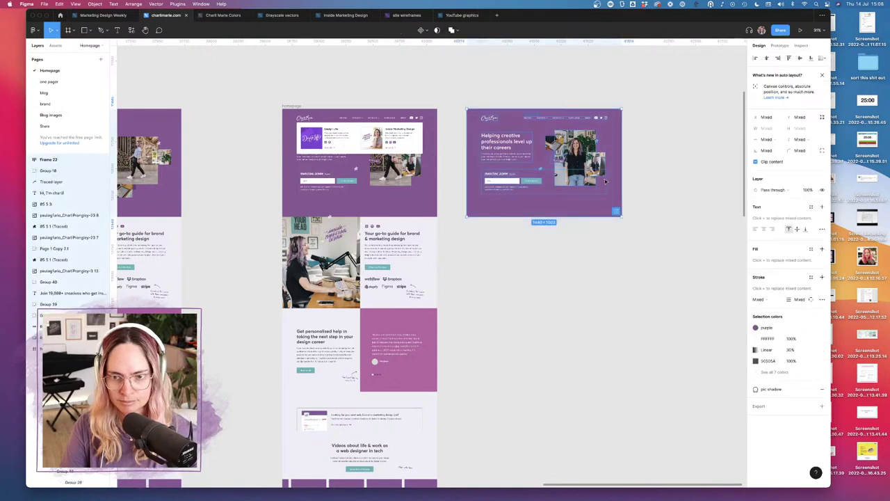
right_click(606, 181)
scroll(571, 228, down, 5)
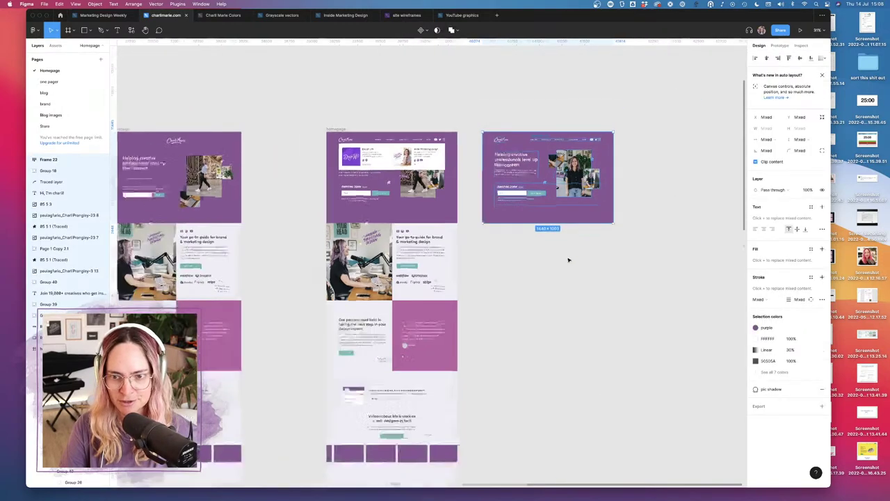
drag(531, 252, 426, 167)
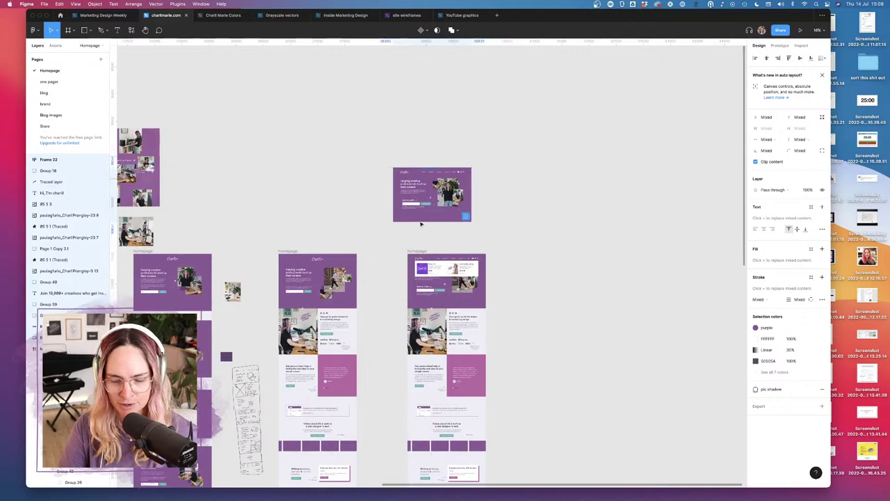
drag(417, 251, 540, 253)
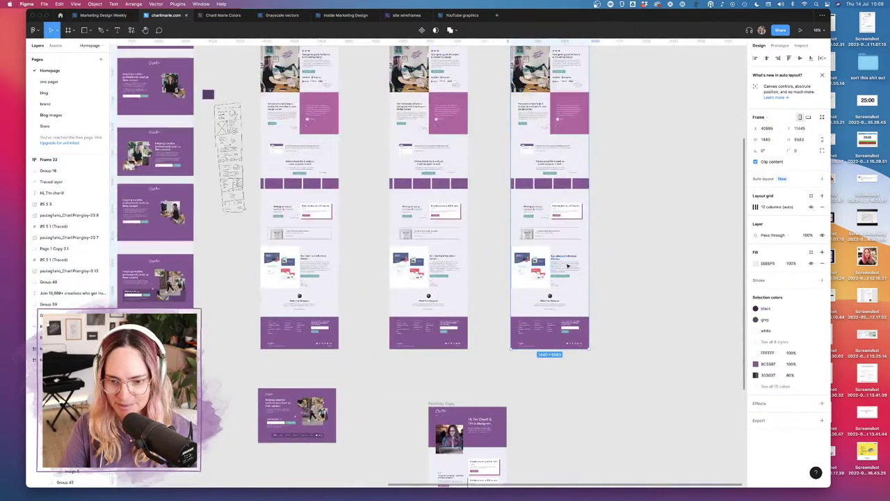
scroll(616, 310, down, 2)
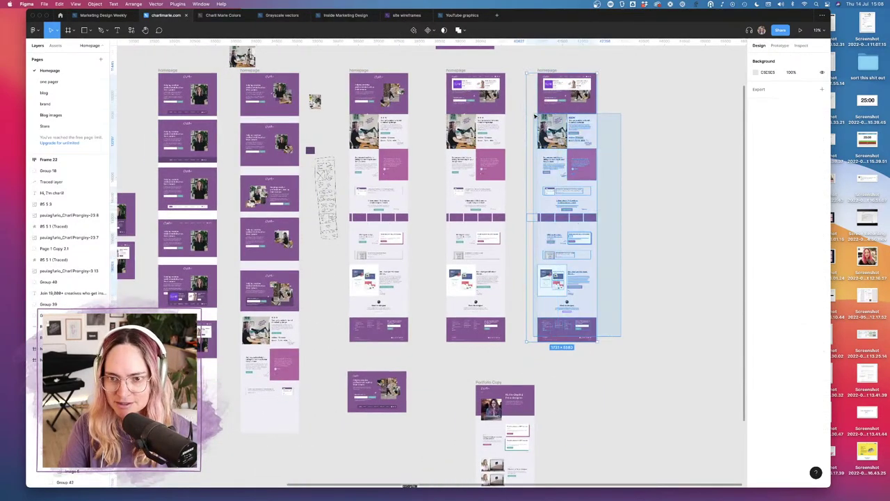
click(607, 137)
drag(616, 141, 587, 129)
Step: Shrink the duplicated frame to the 1440×877 hero and rename it 'podcast menu'
click(547, 71)
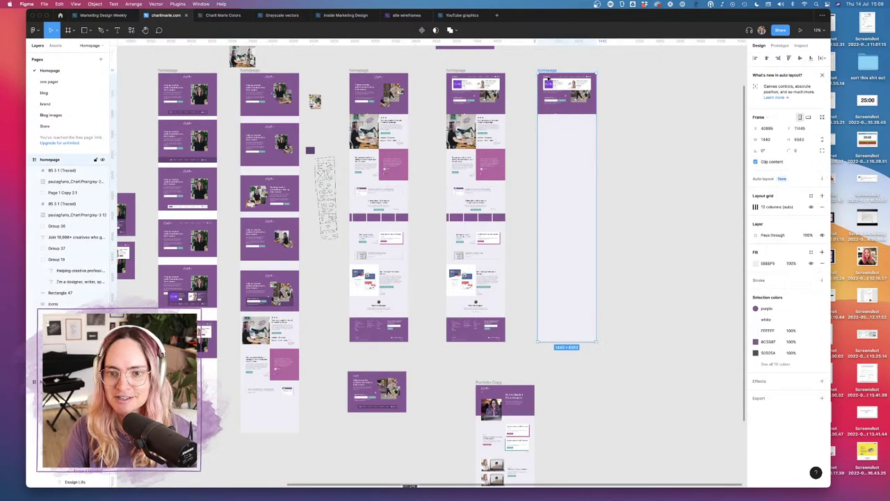
drag(579, 330, 570, 99)
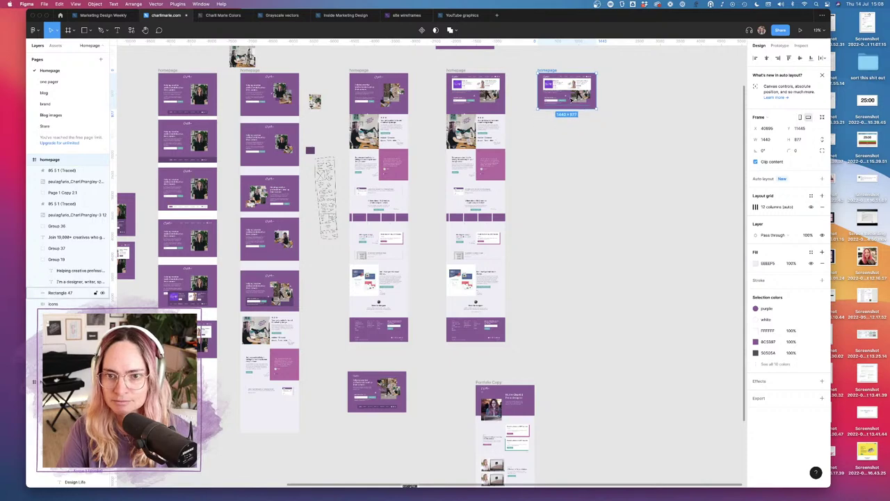
double_click(50, 159)
text(podcast)
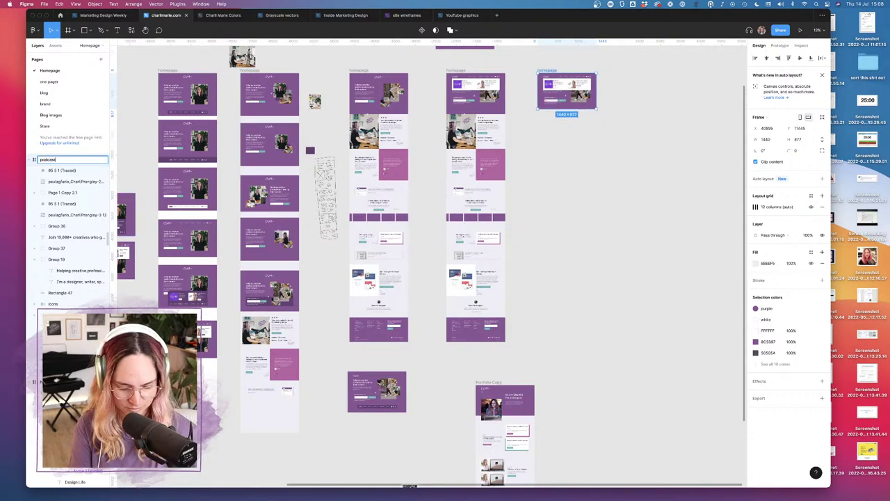
text( m)
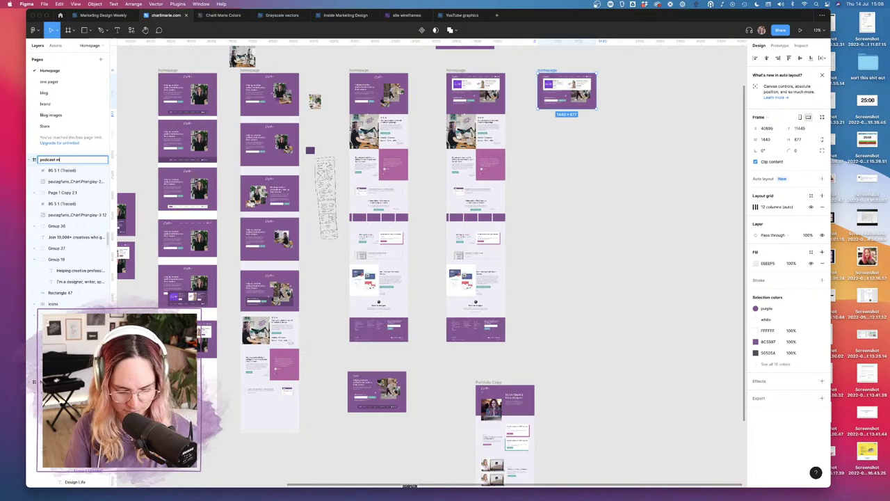
text(enu)
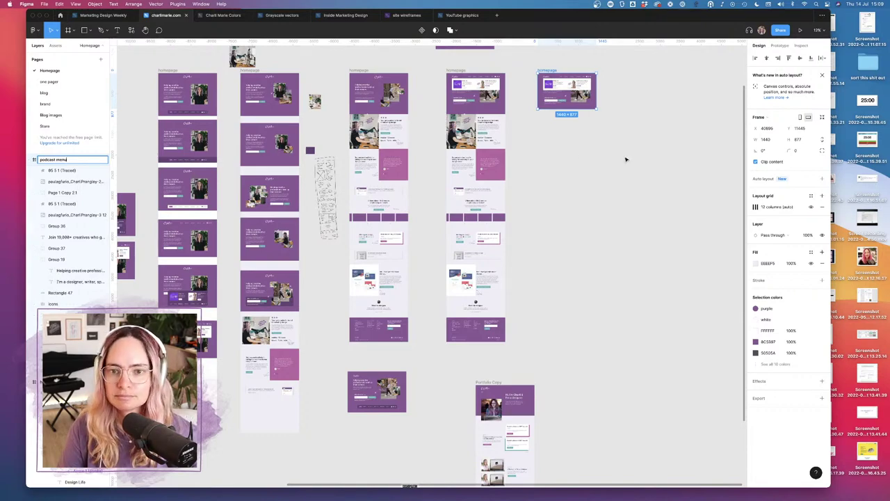
click(627, 160)
scroll(552, 82, up, 3)
scroll(551, 81, up, 3)
scroll(452, 139, up, 2)
Step: Delete the podcast dropdown from the original homepage frame and nudge the top hero frame aside
click(361, 191)
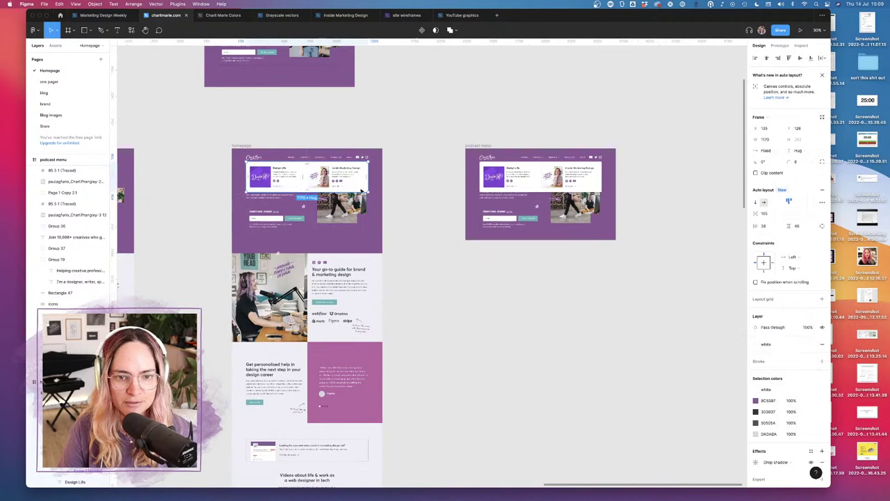
key(Delete)
scroll(438, 139, up, 3)
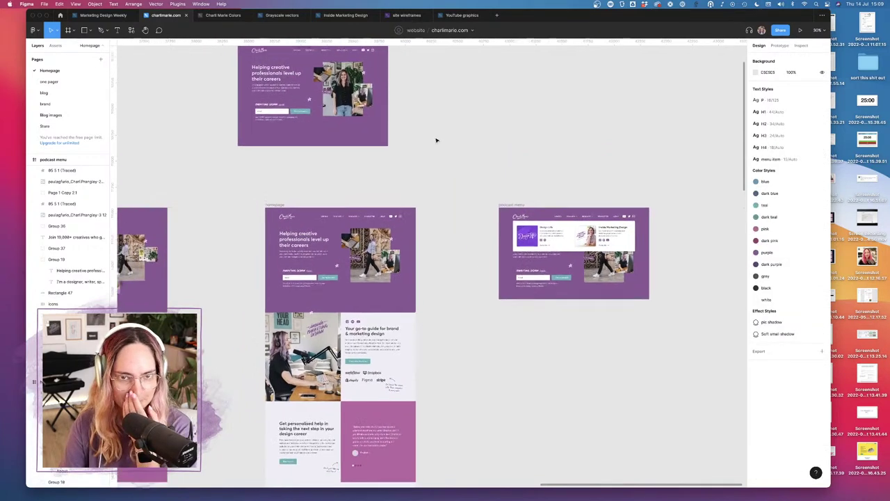
drag(427, 198, 218, 89)
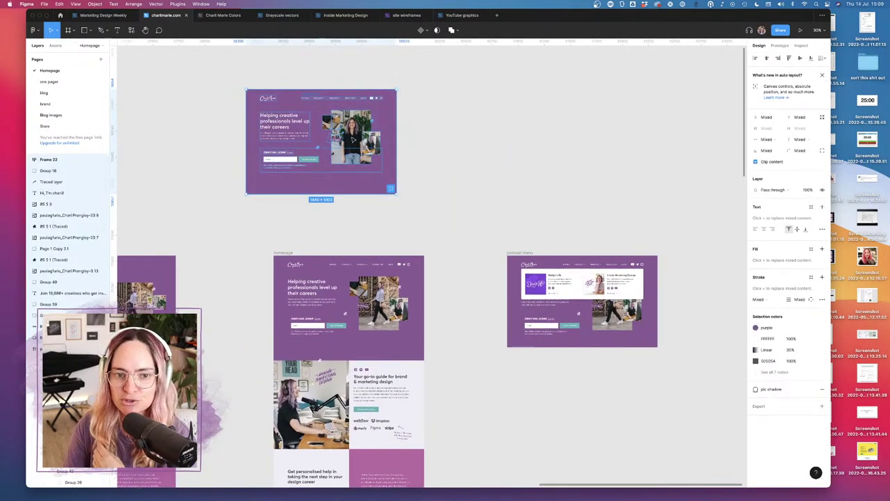
drag(354, 139, 381, 193)
click(480, 213)
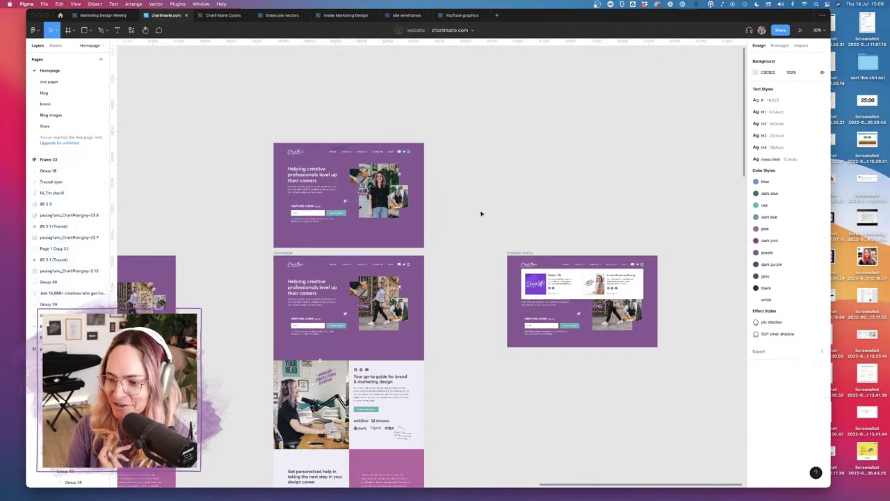
scroll(390, 218, up, 10)
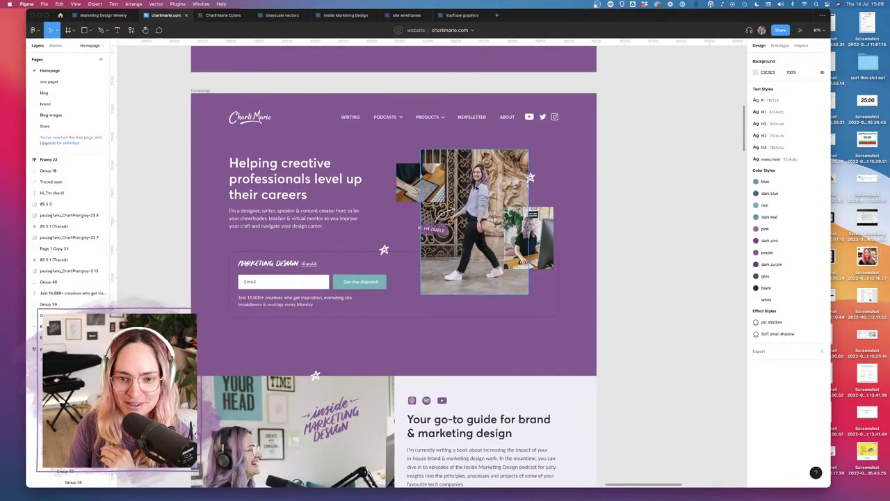
scroll(478, 189, up, 5)
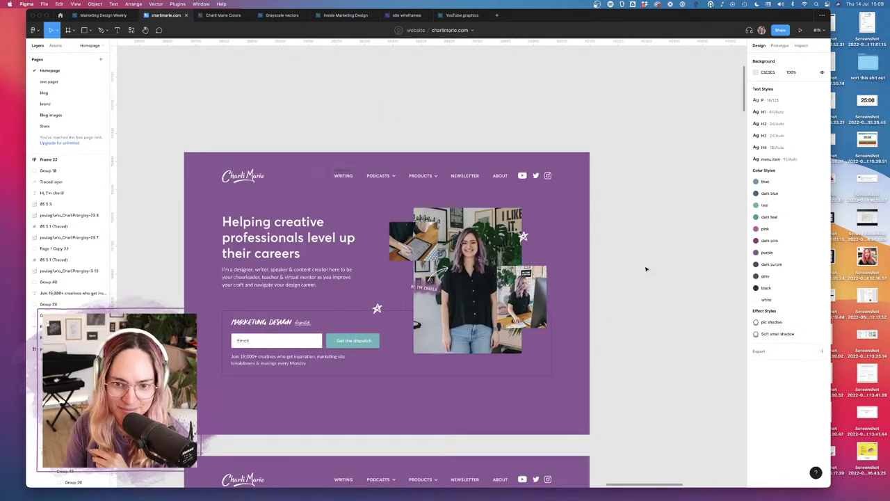
scroll(652, 269, down, 1)
scroll(652, 269, down, 2)
scroll(652, 269, down, 5)
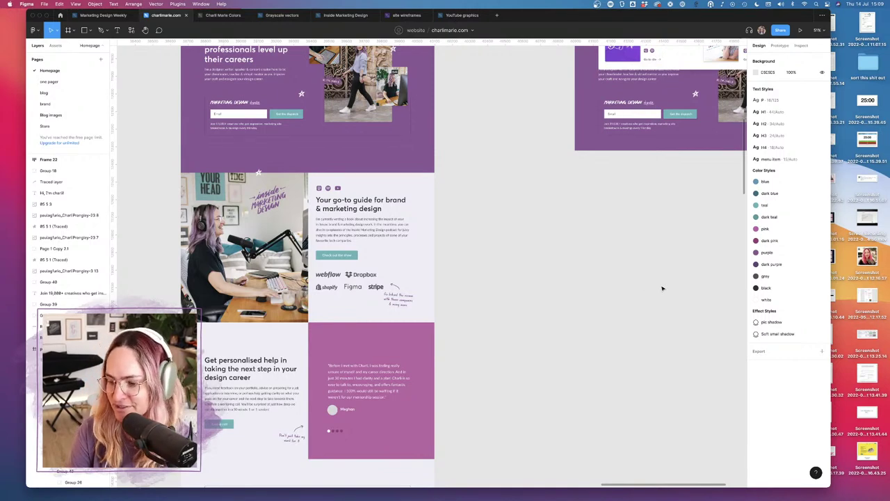
scroll(621, 281, up, 3)
scroll(622, 280, right, 4)
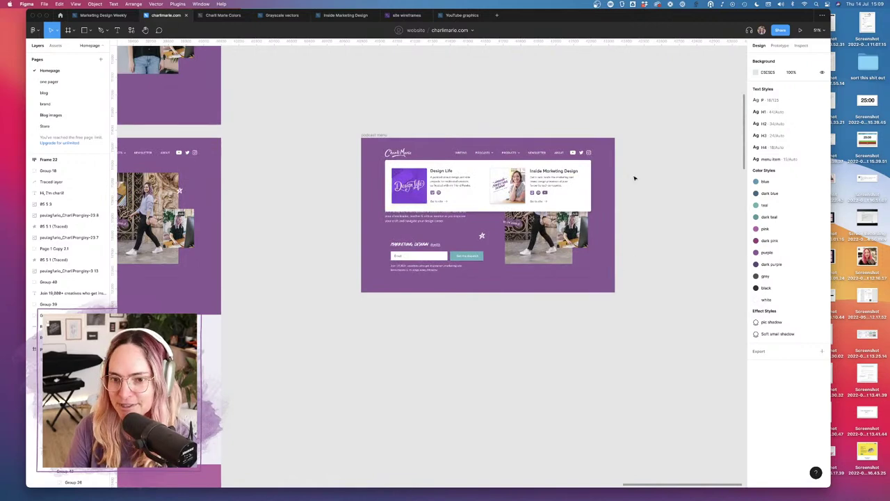
scroll(525, 103, up, 5)
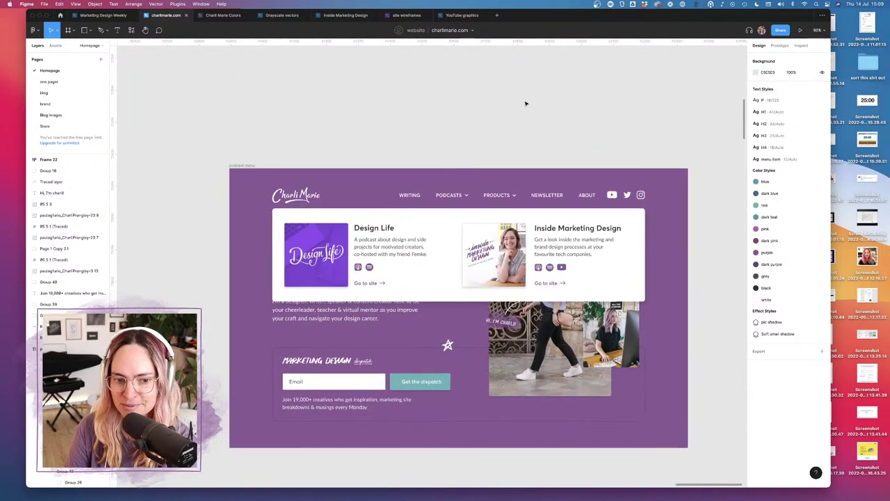
scroll(550, 139, down, 2)
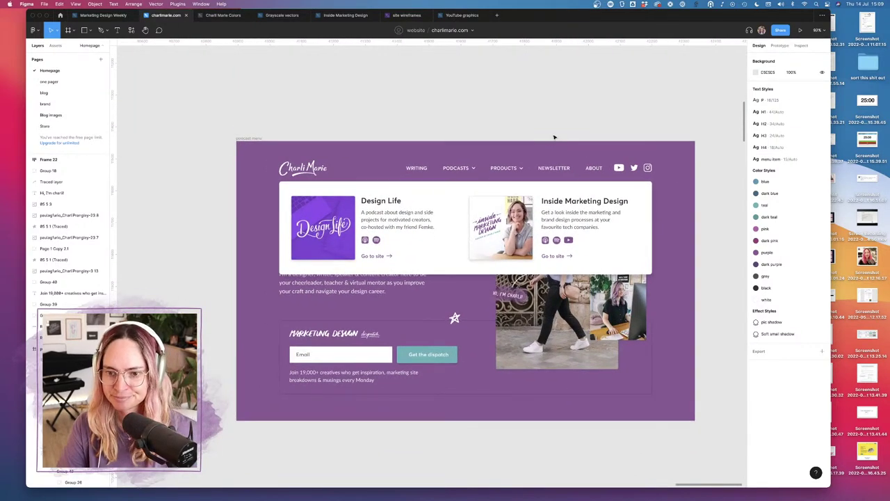
Step: Flip the PODCASTS chevron to point upward and nudge it back into alignment
click(475, 170)
scroll(475, 169, up, 4)
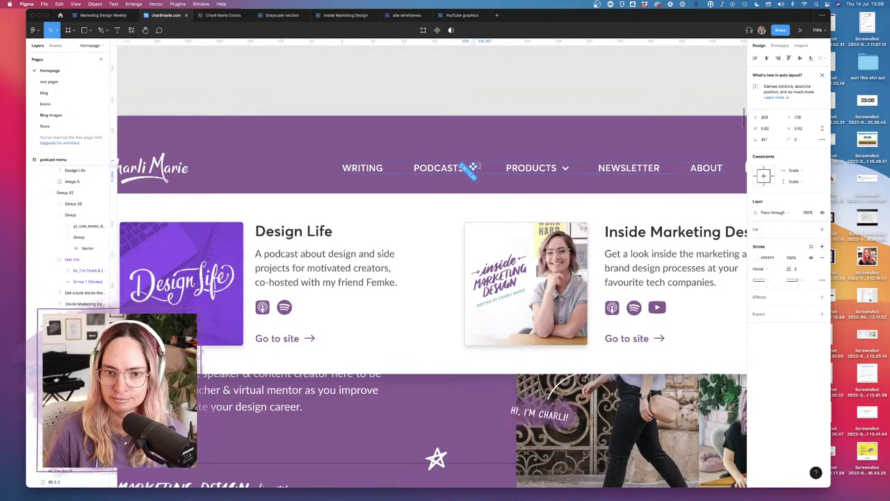
key(shift+h)
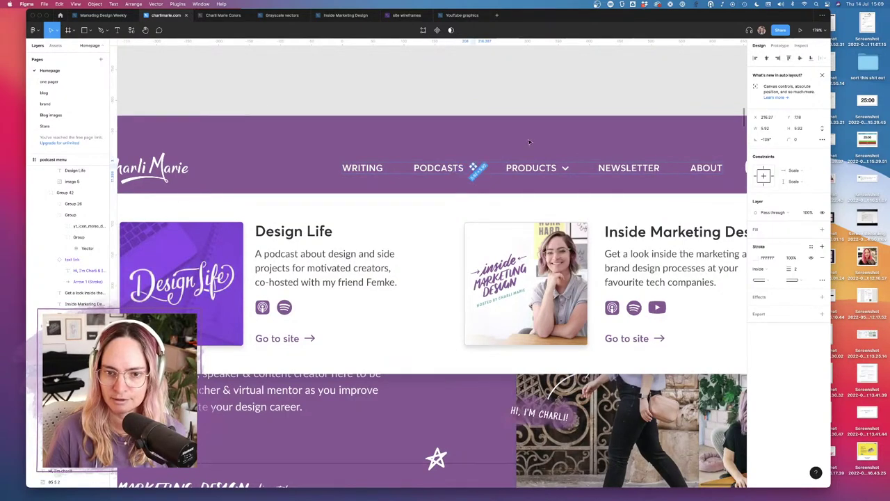
key(Up)
key(Down)
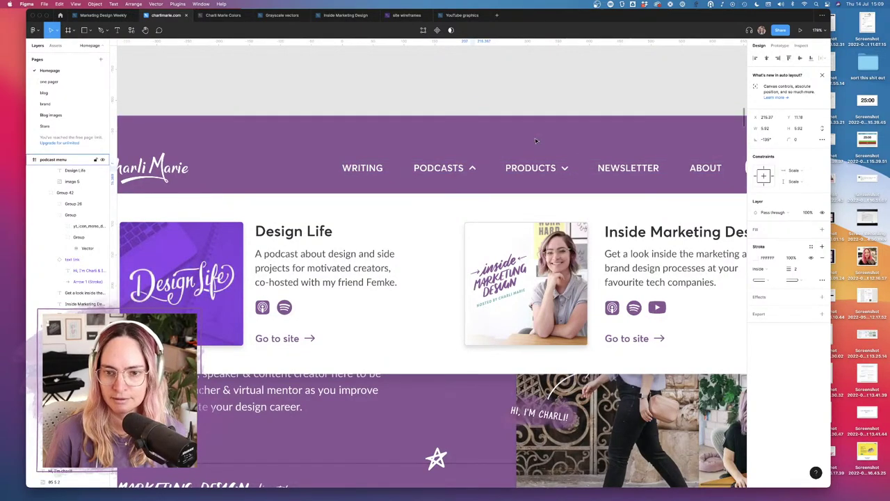
click(546, 84)
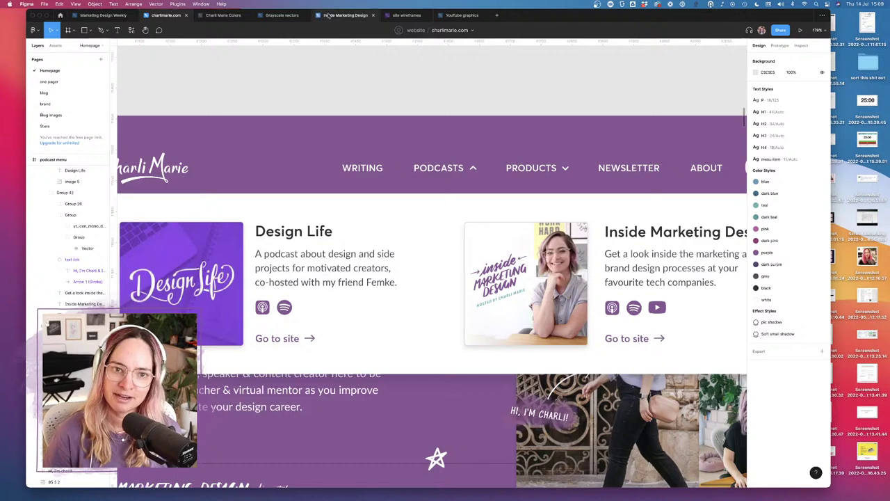
Step: Paste the underline copied from the Inside Marketing Design file beneath PODCASTS
click(351, 16)
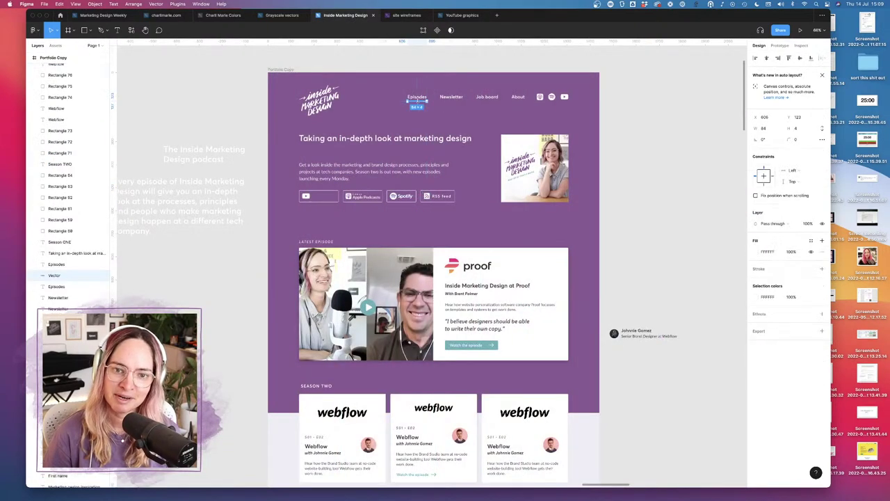
click(168, 15)
key(super+v)
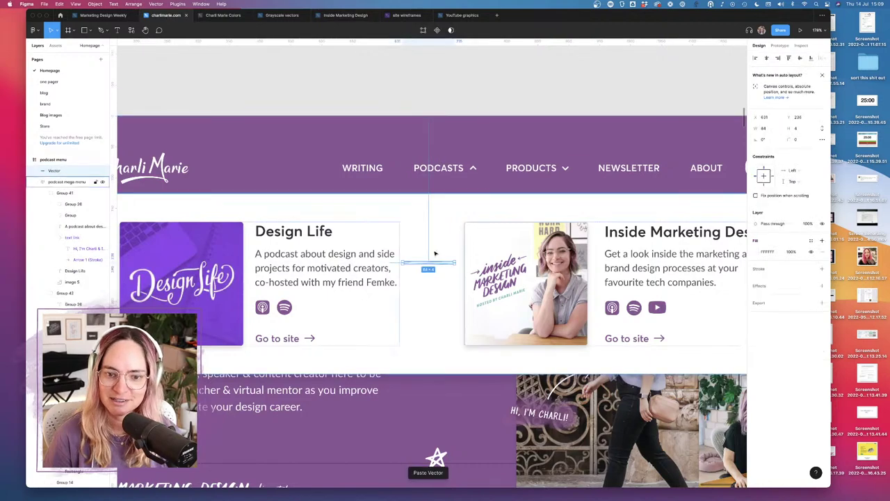
drag(441, 266, 475, 178)
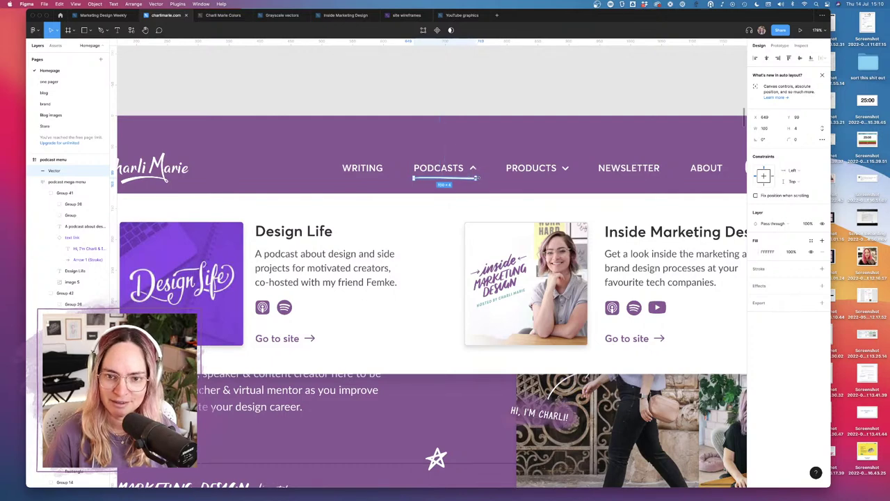
click(523, 89)
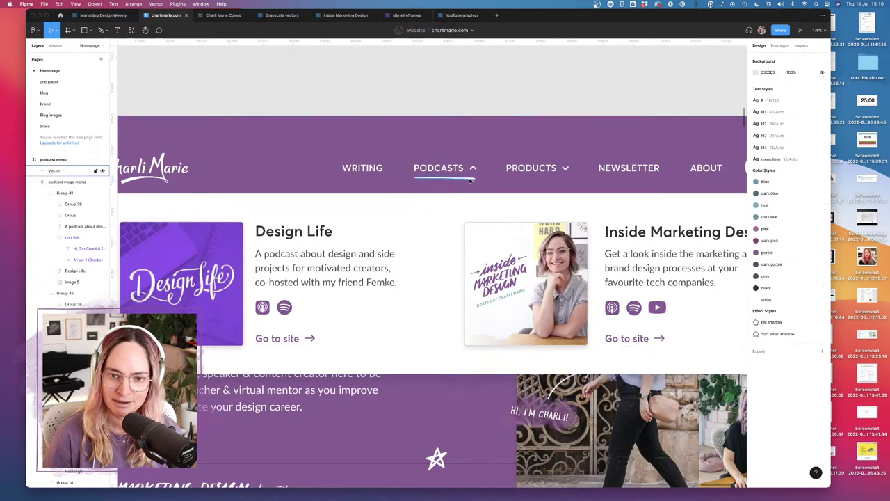
click(470, 179)
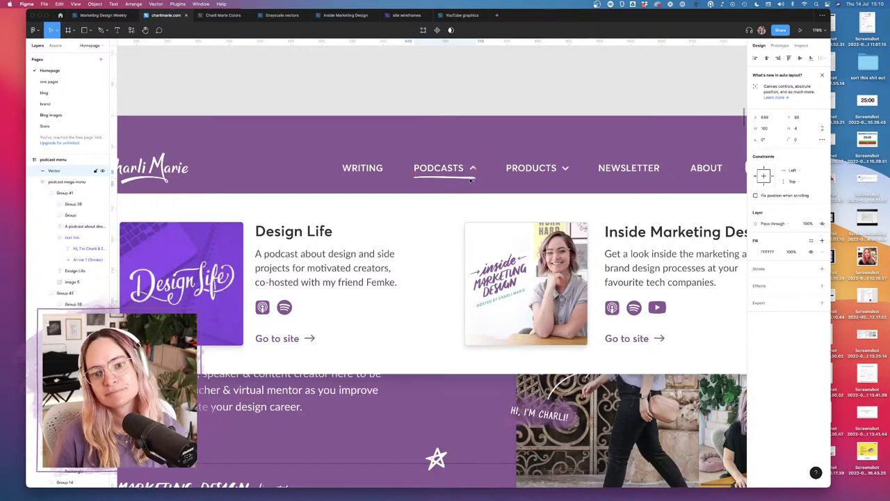
click(530, 59)
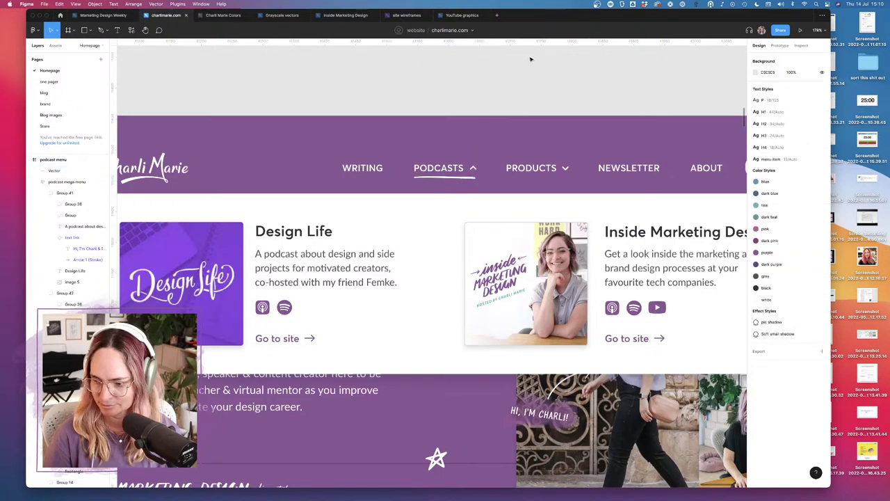
Step: Hide the underline layer beneath PODCASTS
scroll(511, 75, down, 5)
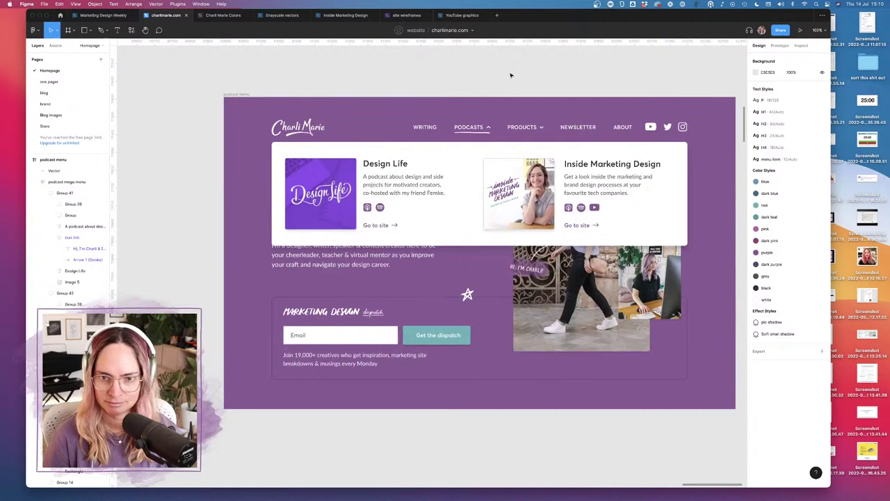
click(479, 135)
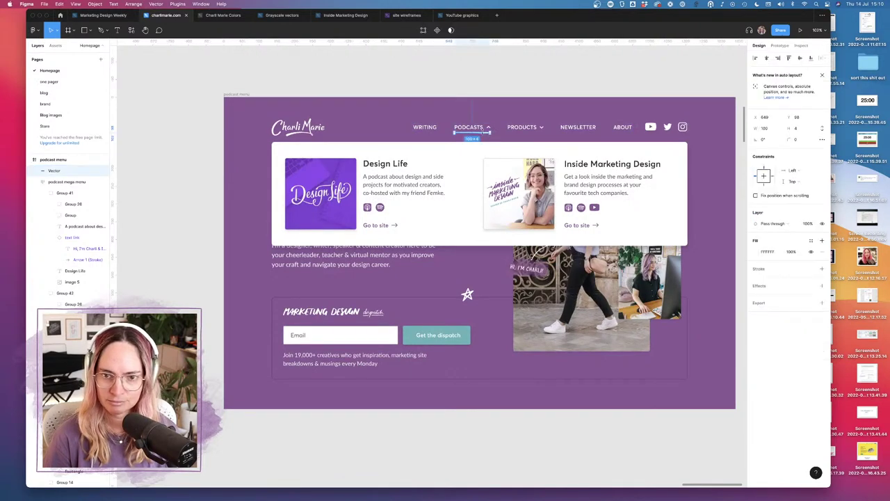
click(102, 170)
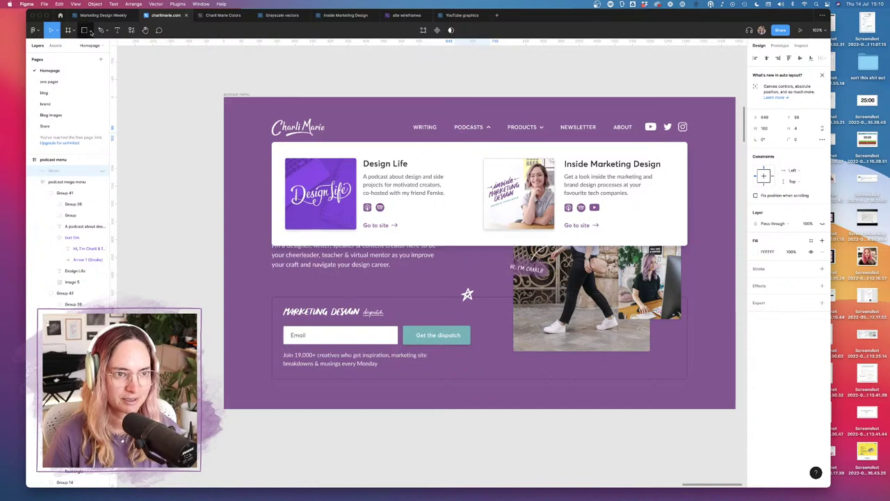
click(91, 30)
click(73, 49)
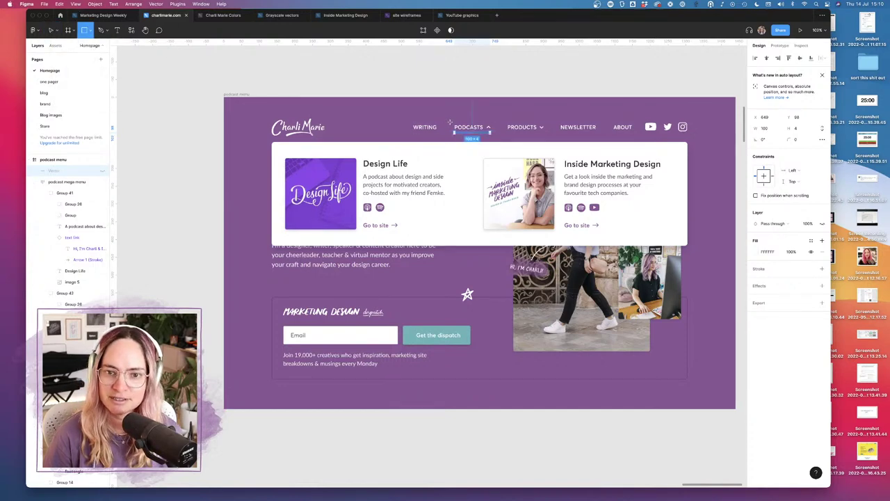
Step: Draw a box over PODCASTS filled with Charli Marie Colors purple 674575 and 4 px corners
drag(447, 122, 498, 135)
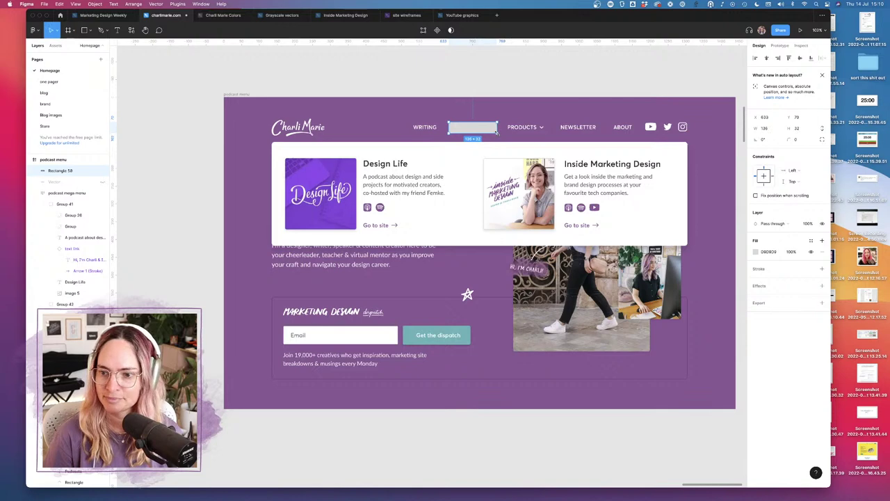
click(756, 251)
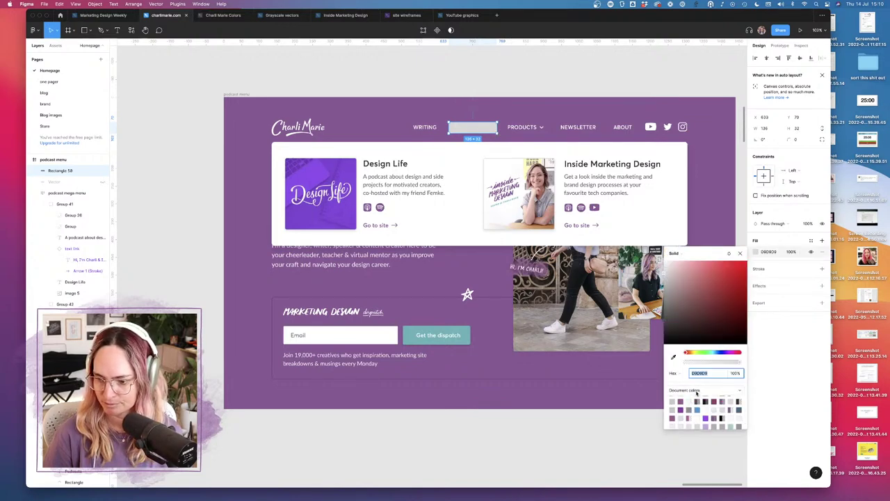
click(697, 390)
click(699, 394)
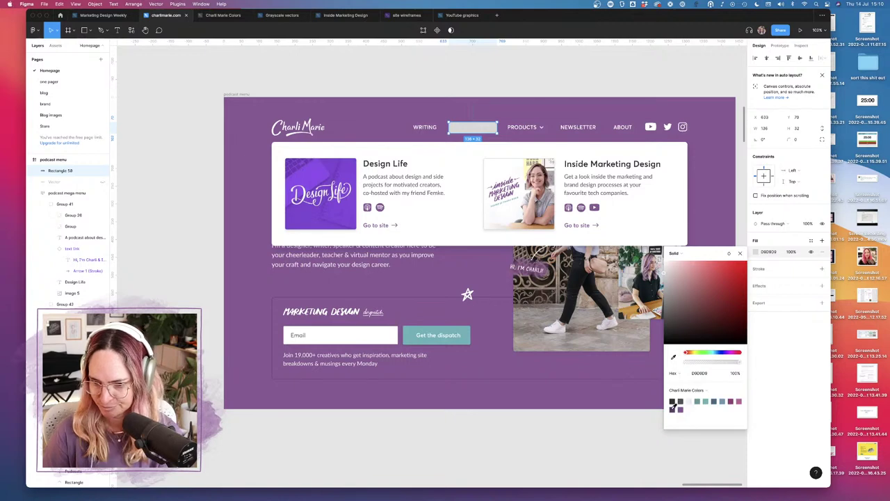
click(680, 409)
click(798, 140)
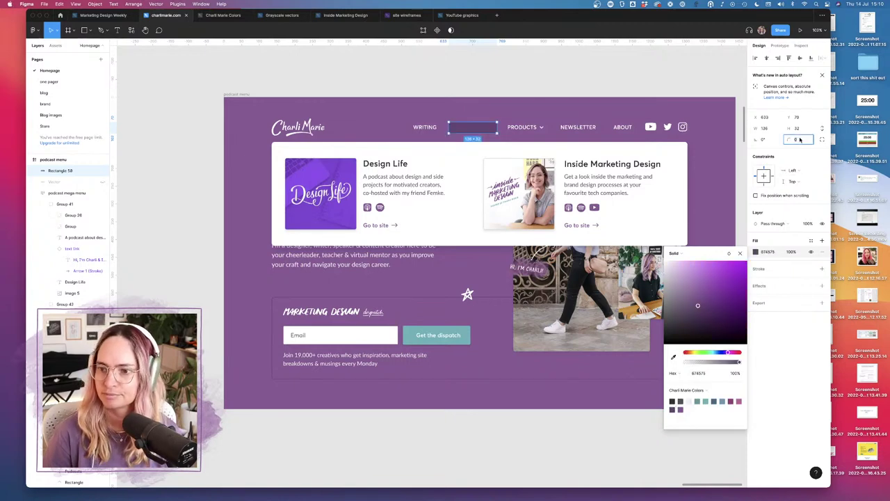
text(2)
key(Return)
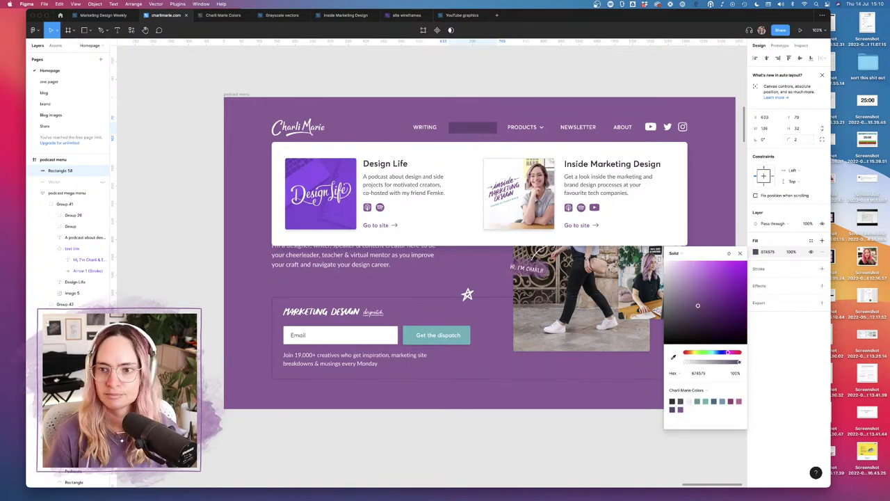
text(4)
key(Return)
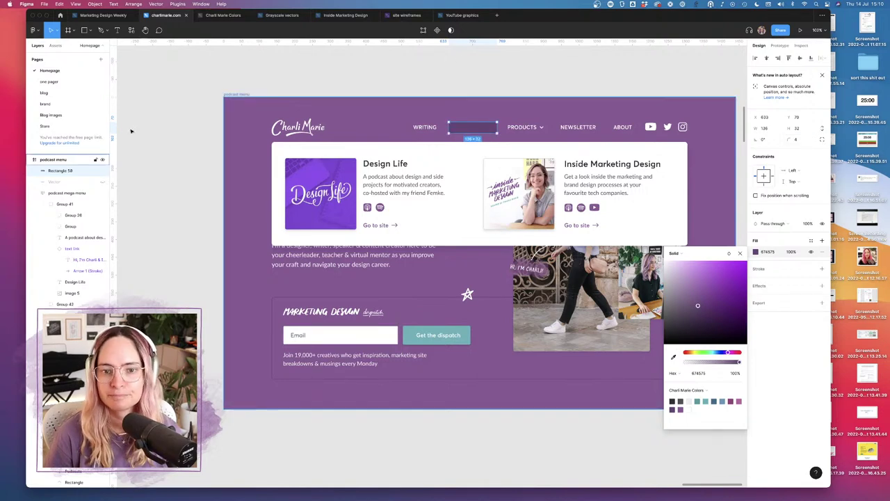
Step: Send the purple box behind the PODCASTS label and raise its height to 37
click(35, 193)
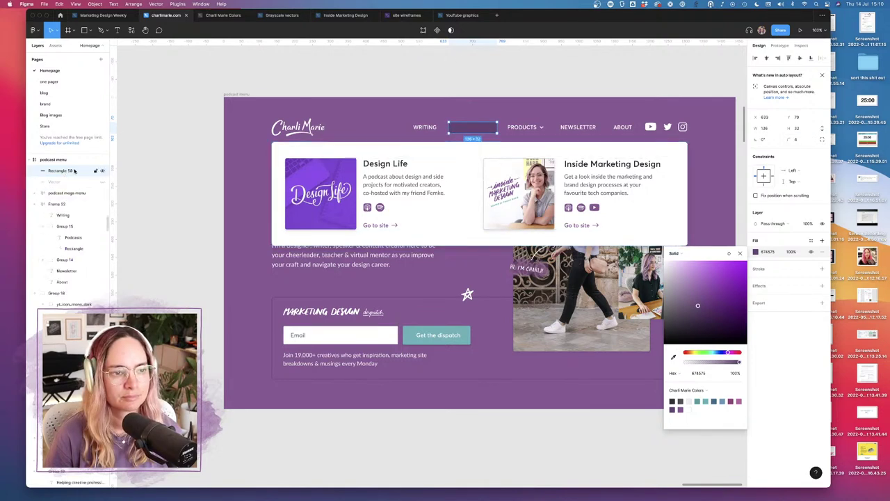
key(super+shift+bracketleft)
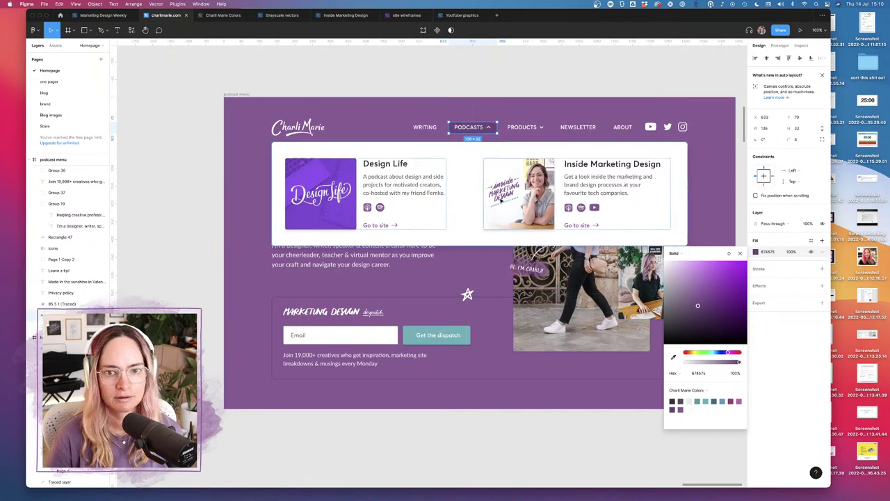
click(740, 253)
scroll(480, 103, up, 5)
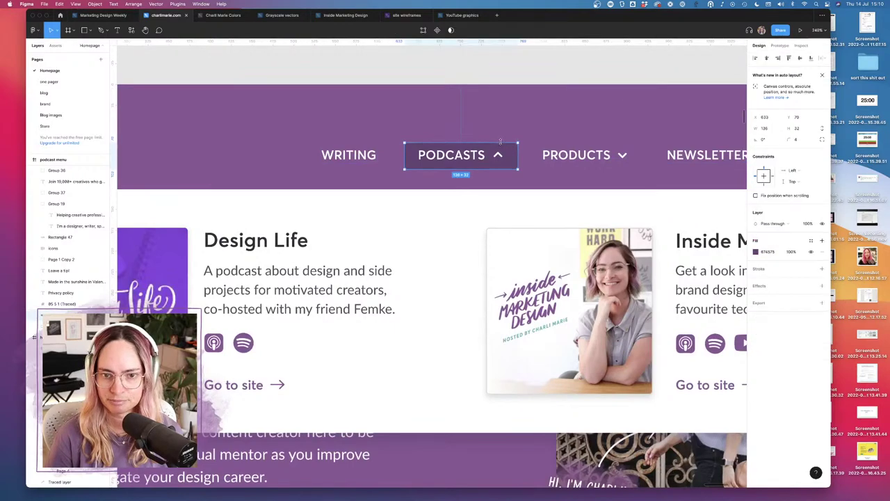
drag(503, 142, 503, 138)
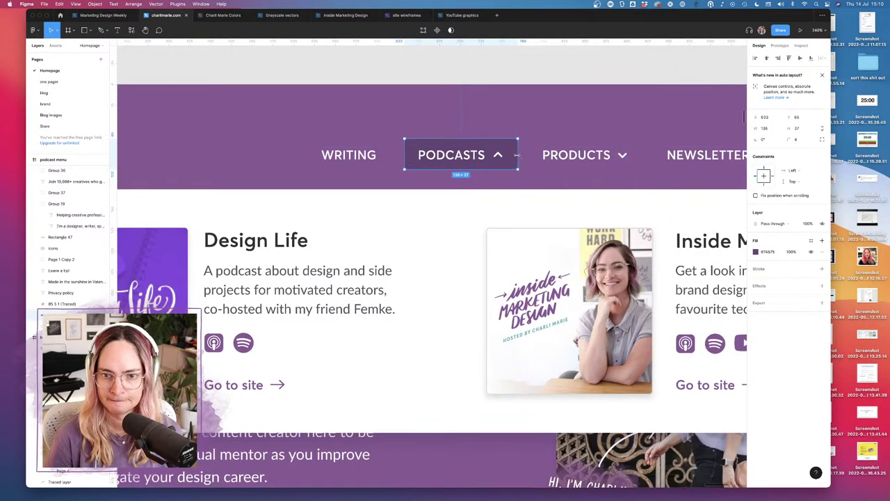
click(529, 64)
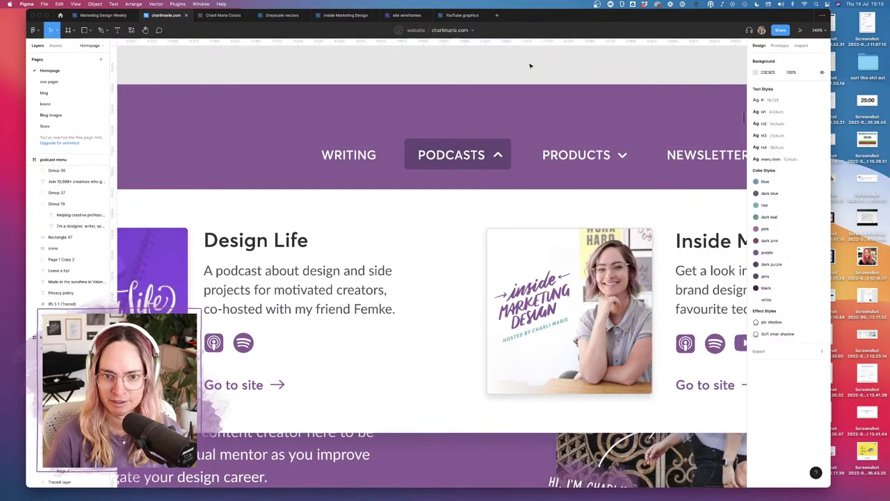
Step: Centre the purple highlight behind PODCASTS with pixel nudges, then fit the podcast menu frame in view
scroll(530, 65, down, 5)
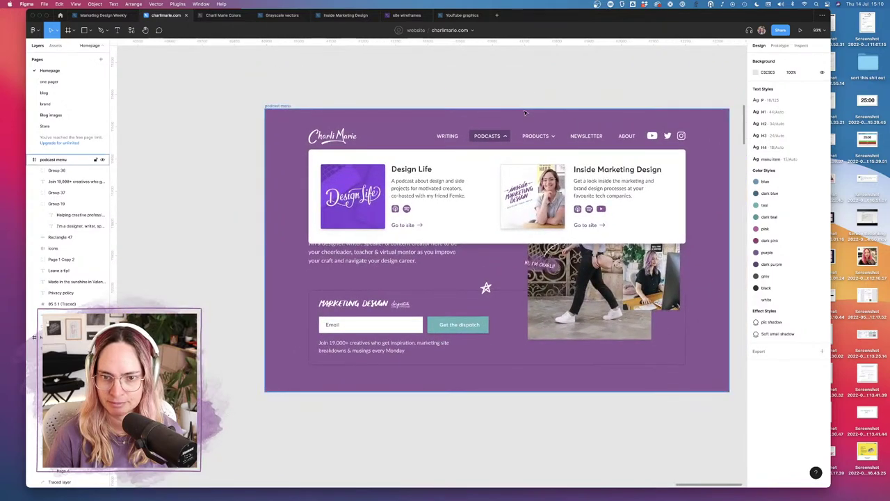
scroll(518, 111, up, 5)
click(500, 150)
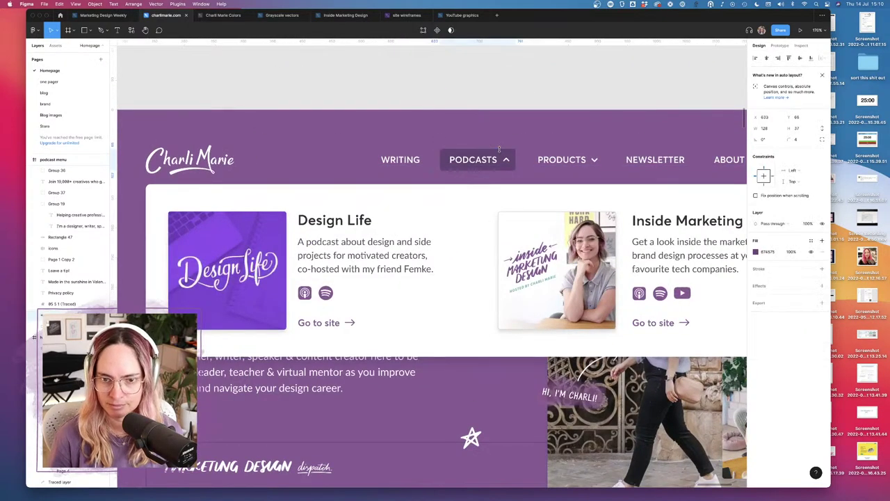
key(Down)
key(Right)
key(Right)
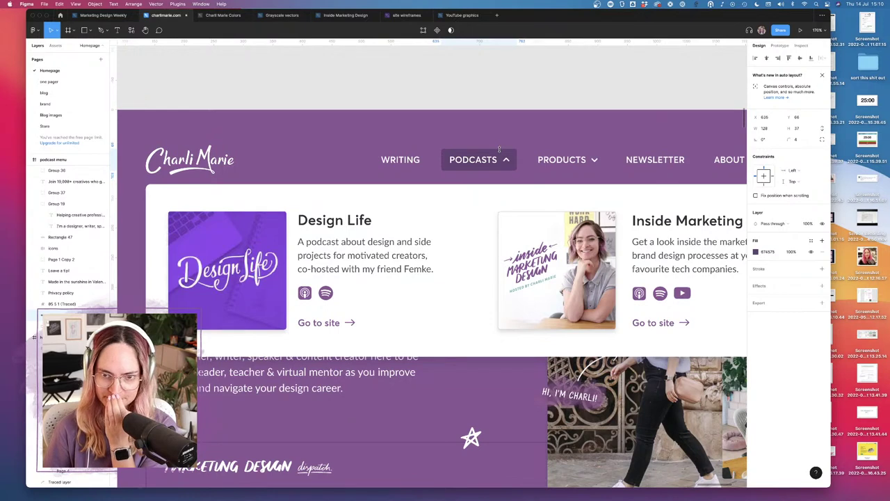
key(Left)
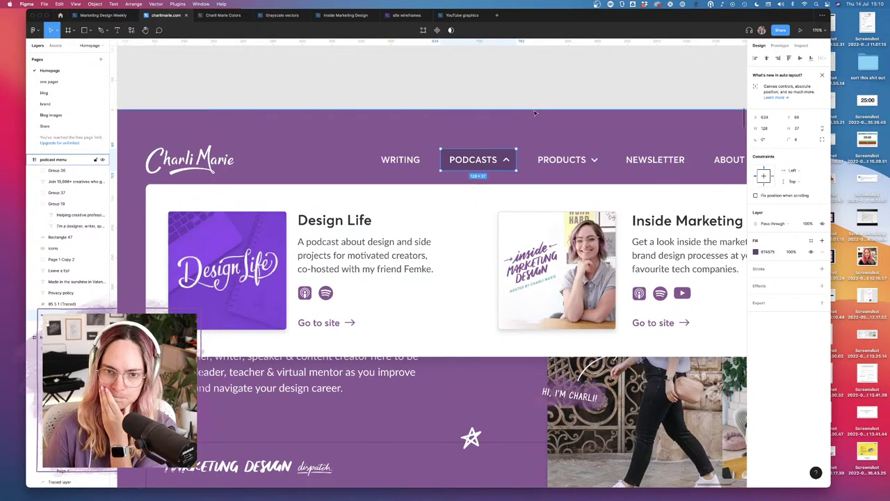
click(525, 92)
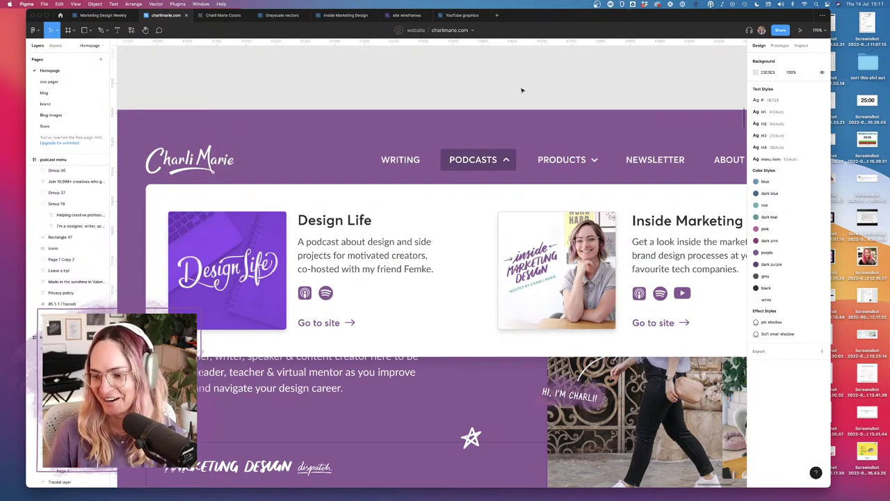
scroll(456, 95, left, 15)
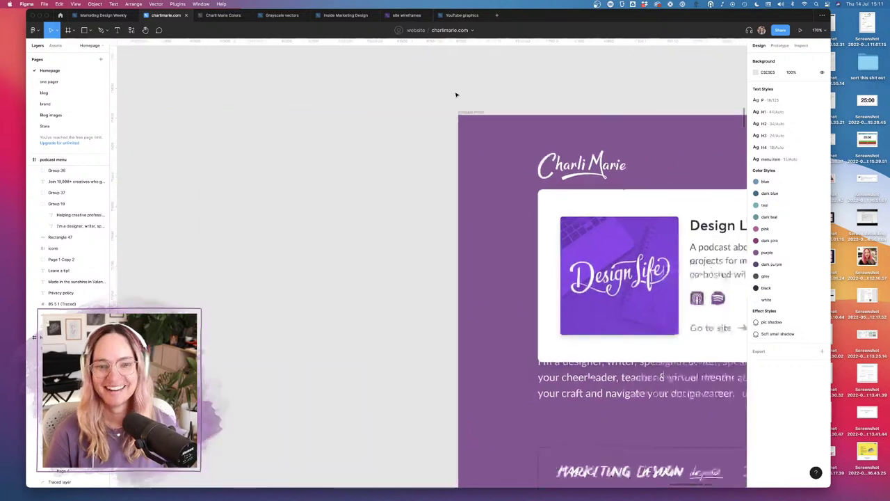
scroll(456, 94, down, 3)
scroll(456, 95, up, 3)
scroll(456, 95, down, 5)
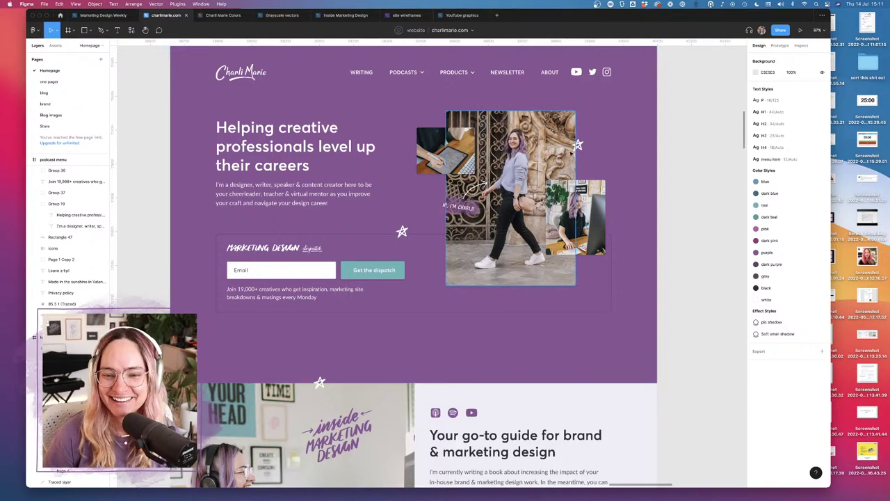
key(shift+2)
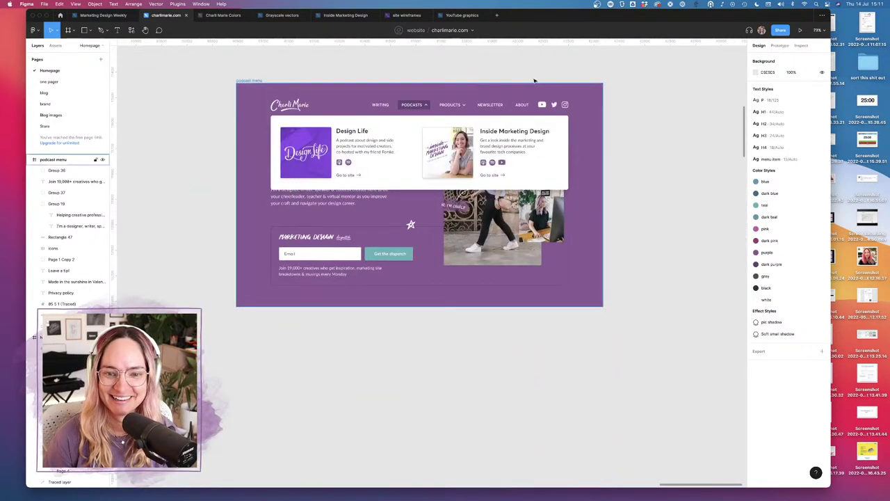
Step: Duplicate the podcast menu frame
click(247, 81)
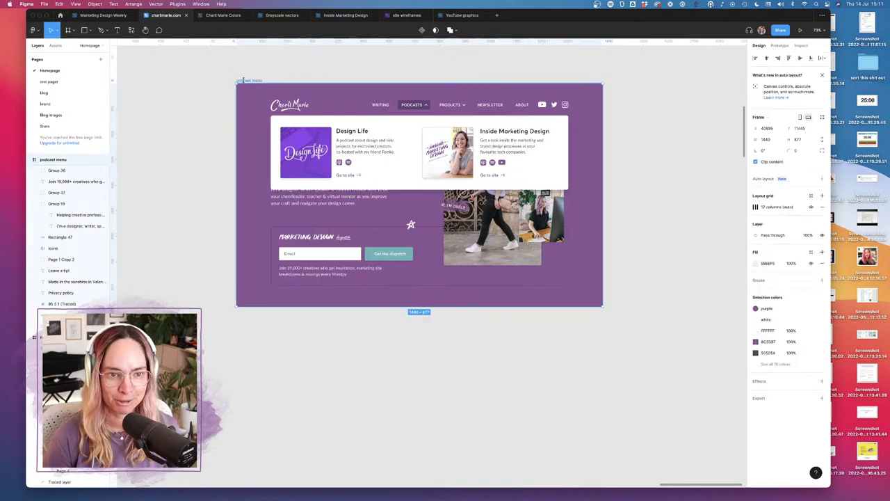
drag(247, 80, 202, 74)
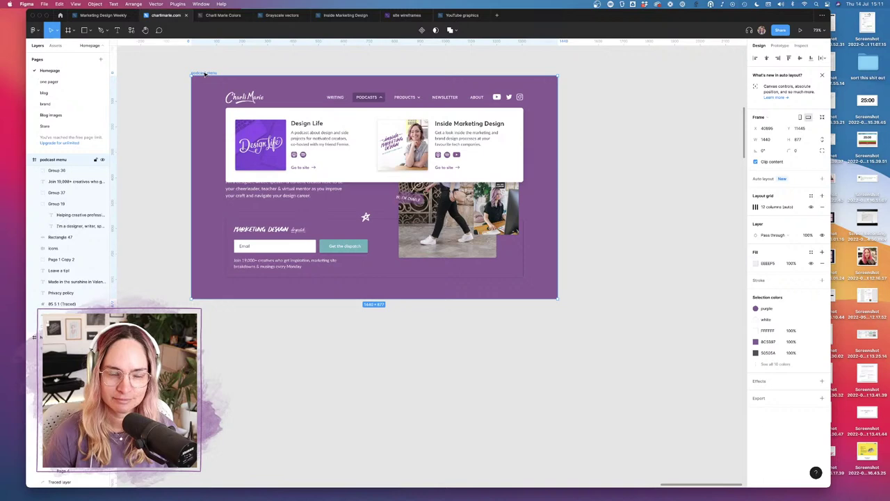
double_click(497, 97)
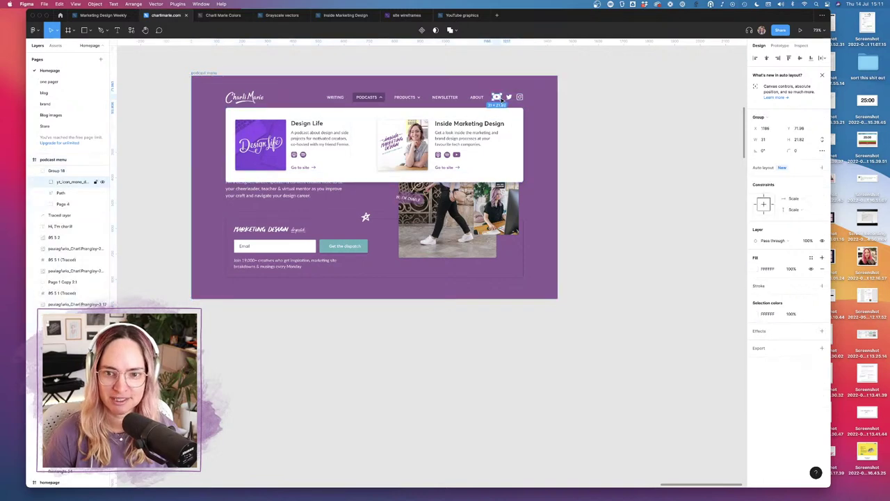
key(Escape)
key(Escape)
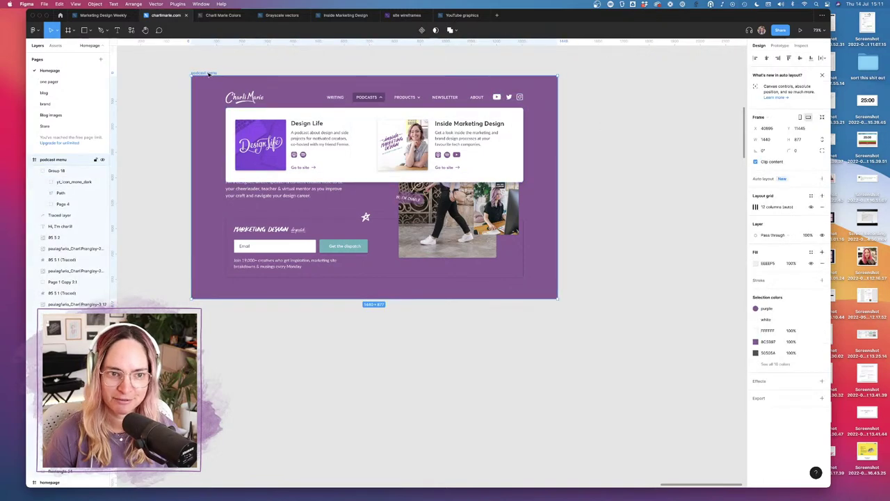
key(super+d)
scroll(590, 104, right, 5)
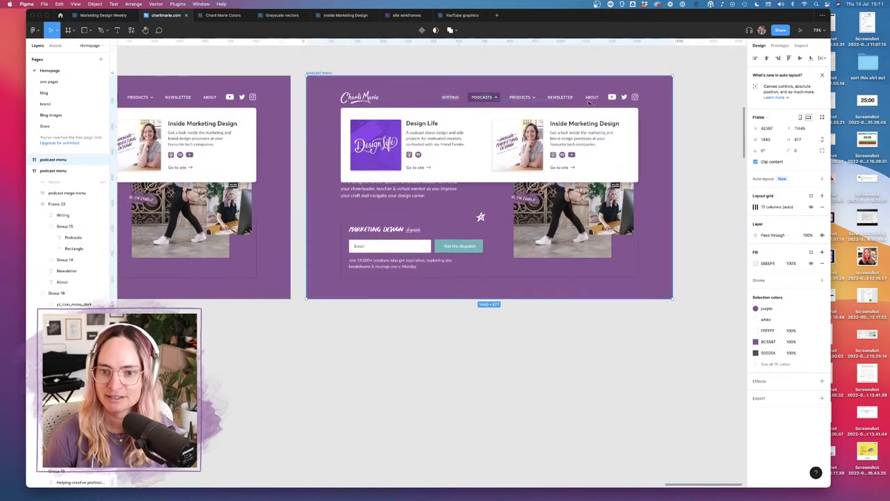
click(527, 61)
scroll(496, 97, up, 5)
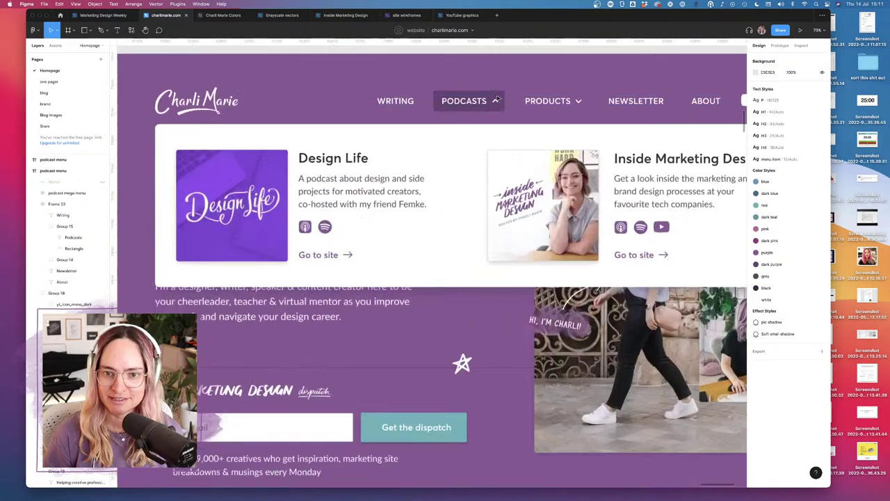
Step: Rotate the chevron piece in the copy and nudge it back into place
super+click(495, 101)
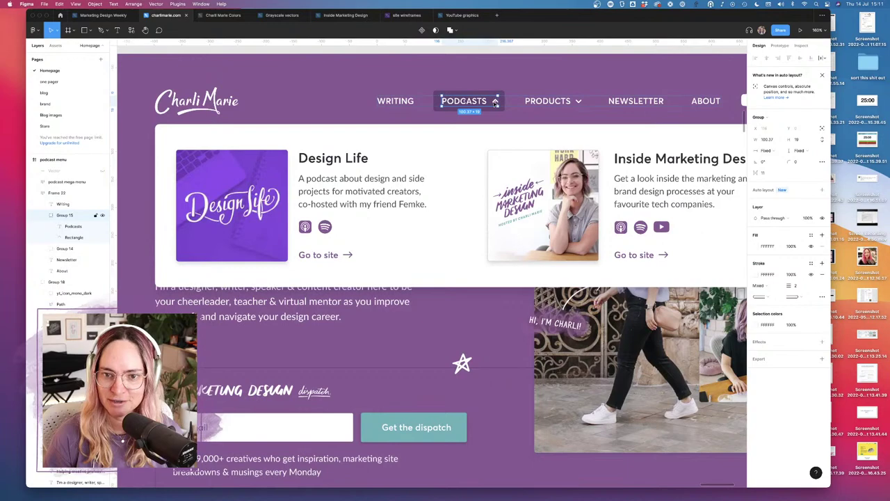
mouse_move(500, 105)
mouse_down()
mouse_move(484, 111)
mouse_move(491, 97)
mouse_up()
scroll(491, 97, up, 4)
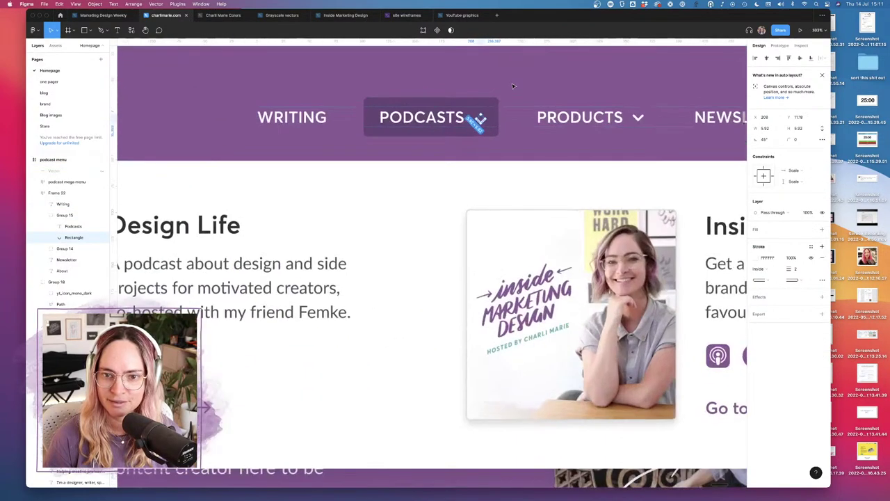
key(Up)
key(Up)
key(Up)
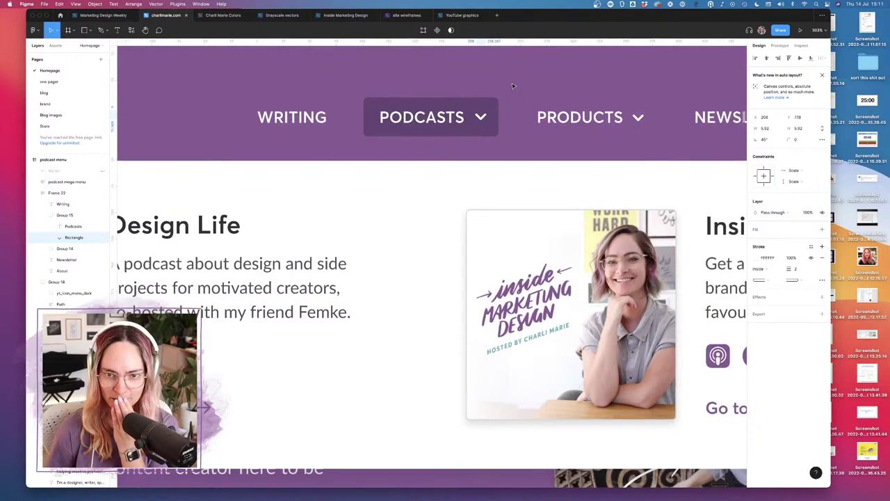
key(Down)
scroll(513, 86, down, 5)
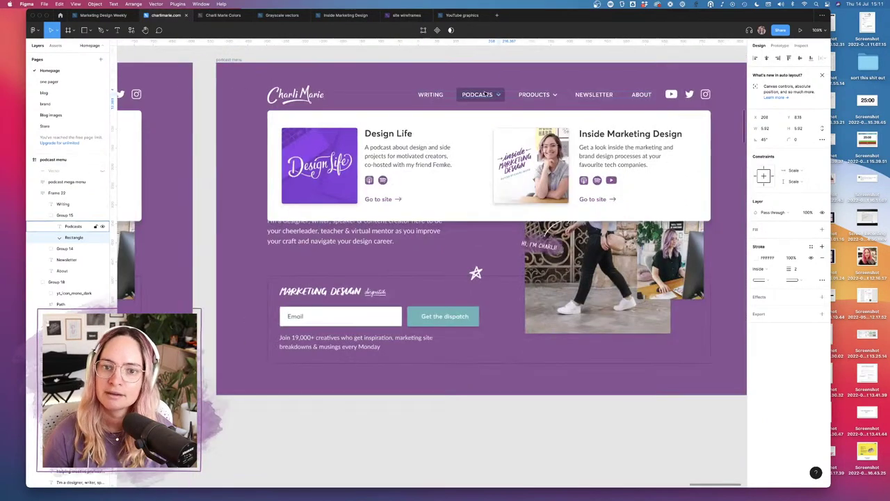
Step: Slide the purple highlight from PODCASTS to sit behind PRODUCTS
click(471, 90)
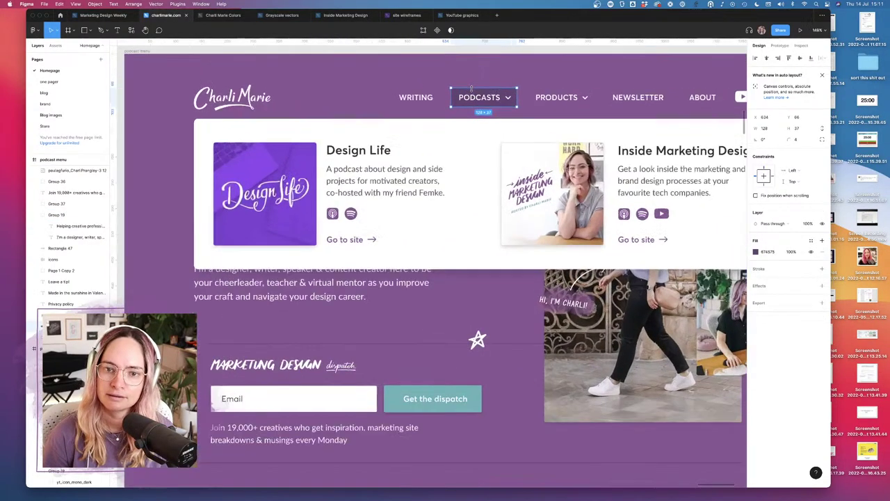
scroll(471, 89, up, 3)
scroll(482, 87, up, 5)
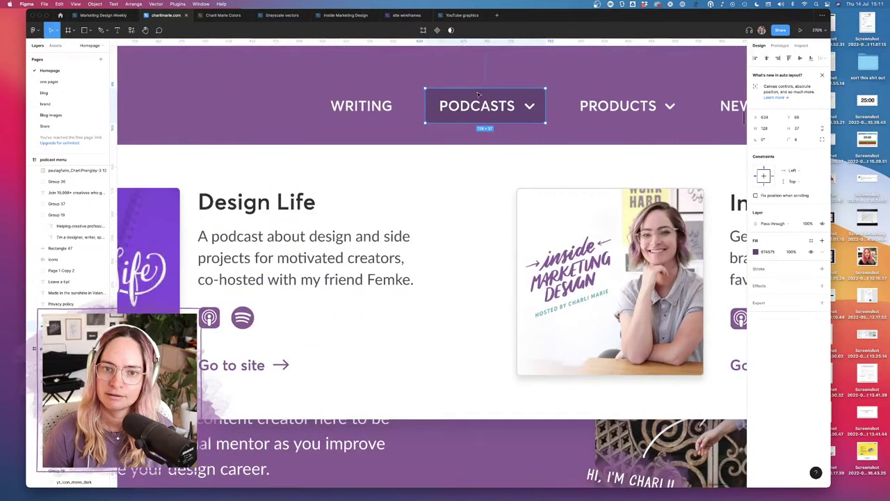
click(613, 96)
mouse_move(613, 96)
mouse_down()
mouse_move(628, 98)
mouse_move(619, 97)
mouse_up()
scroll(618, 97, down, 5)
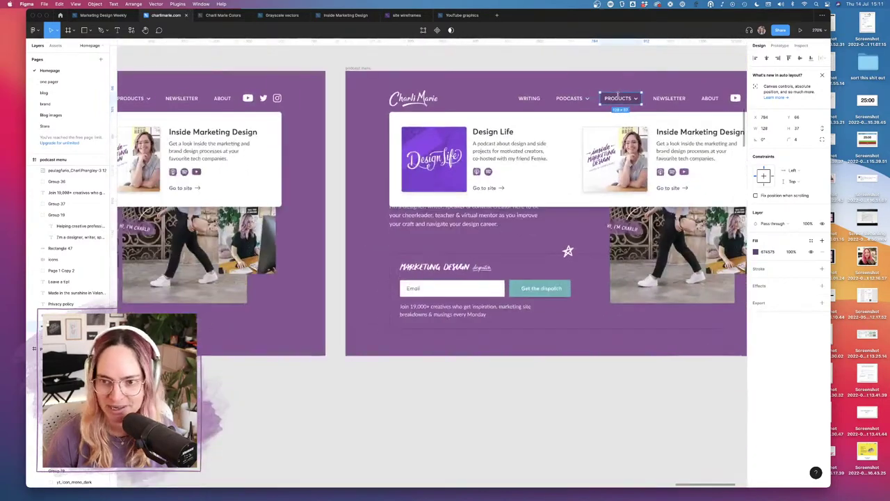
Step: Remove auto layout from the second frame's mega-menu panel and drag its bottom edge down
scroll(620, 111, right, 3)
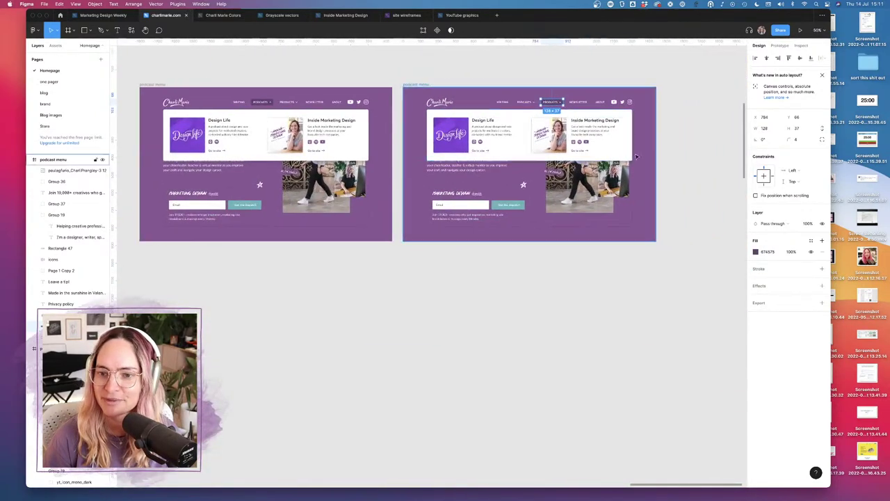
click(583, 129)
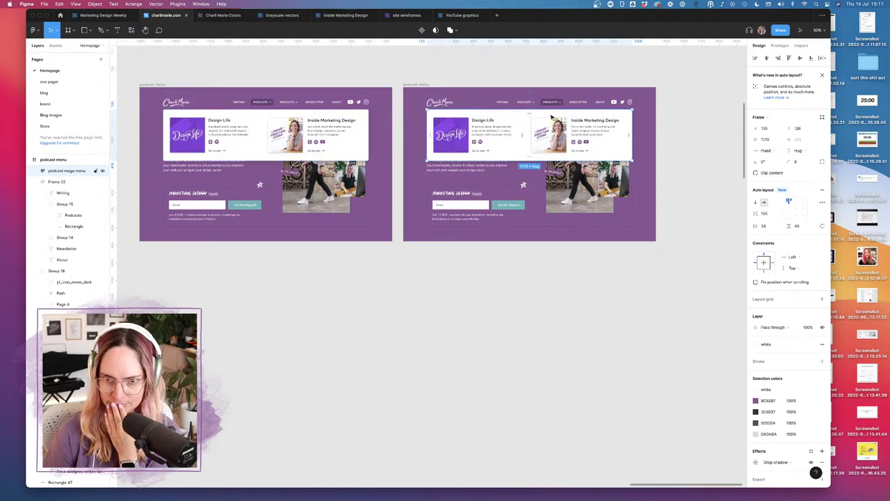
click(821, 191)
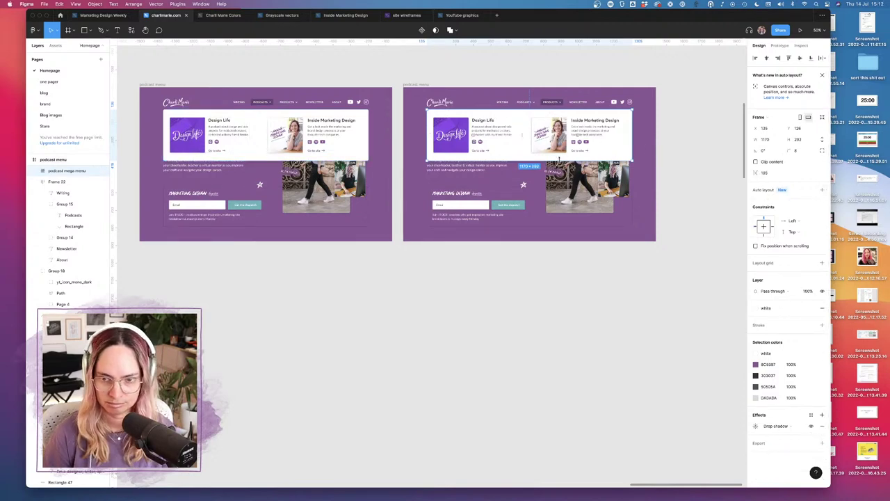
mouse_move(560, 161)
mouse_down()
mouse_move(554, 178)
mouse_move(552, 169)
mouse_up()
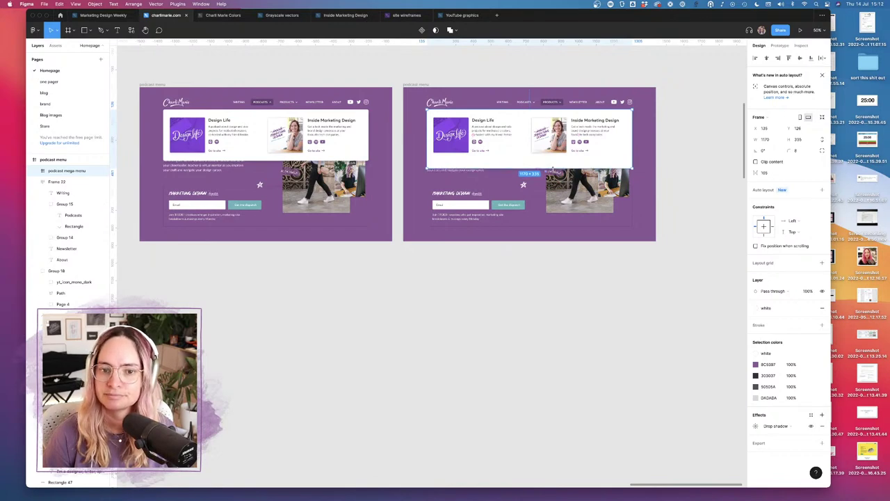
click(558, 260)
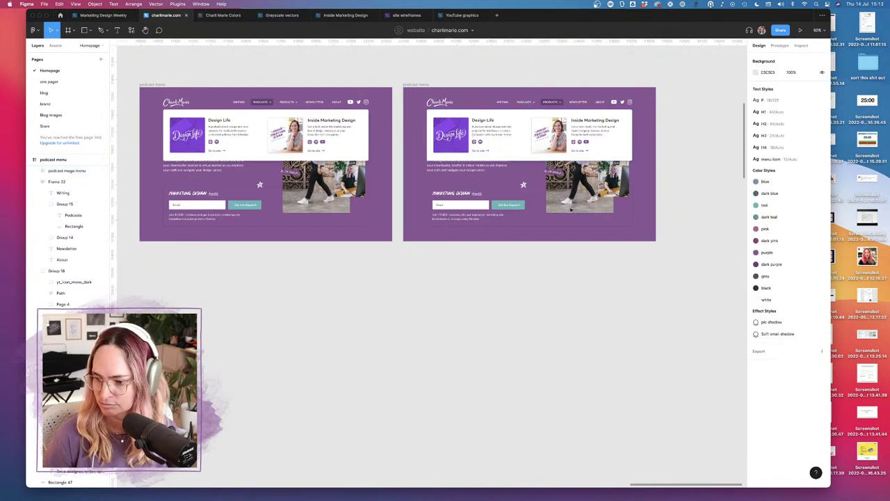
scroll(573, 169, up, 3)
scroll(573, 170, down, 2)
scroll(574, 169, up, 3)
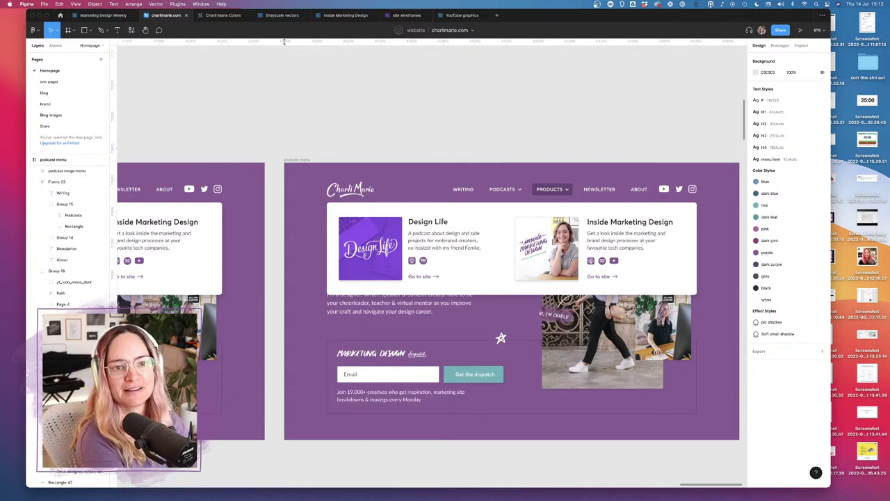
click(396, 16)
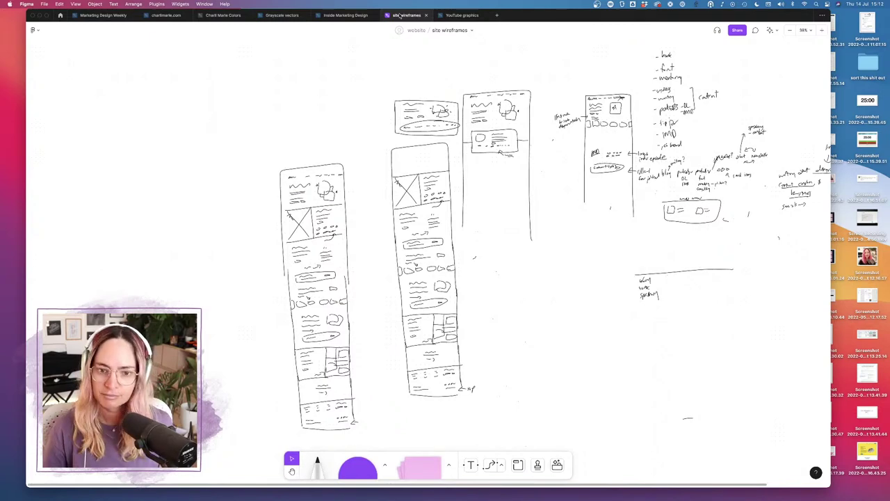
scroll(619, 129, down, 5)
scroll(619, 129, right, 5)
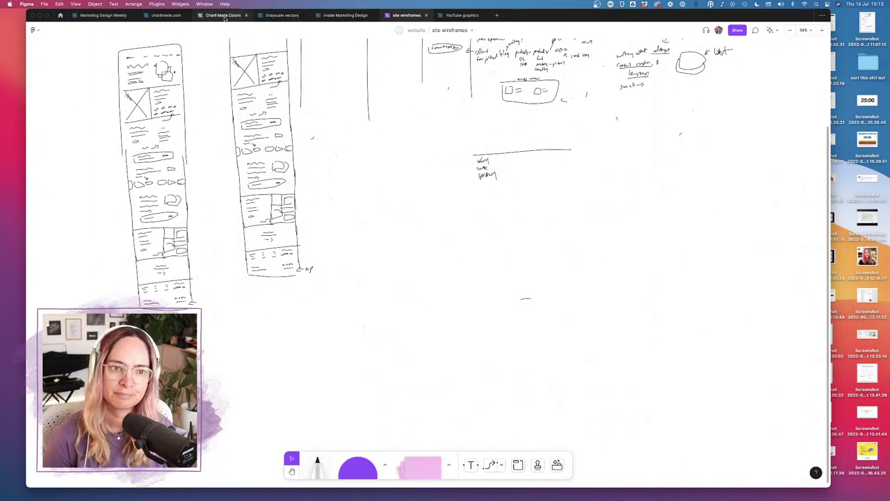
click(176, 18)
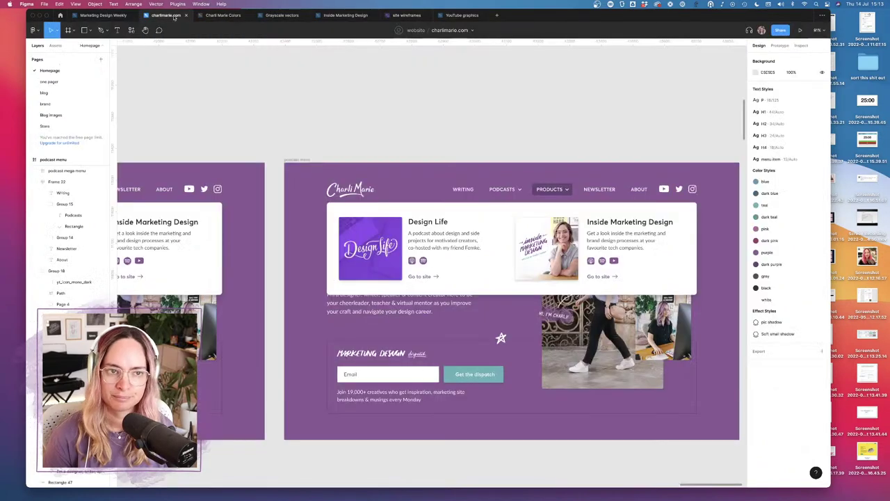
Step: Delete the Design Life and Inside Marketing Design cards from the Products dropdown
click(388, 234)
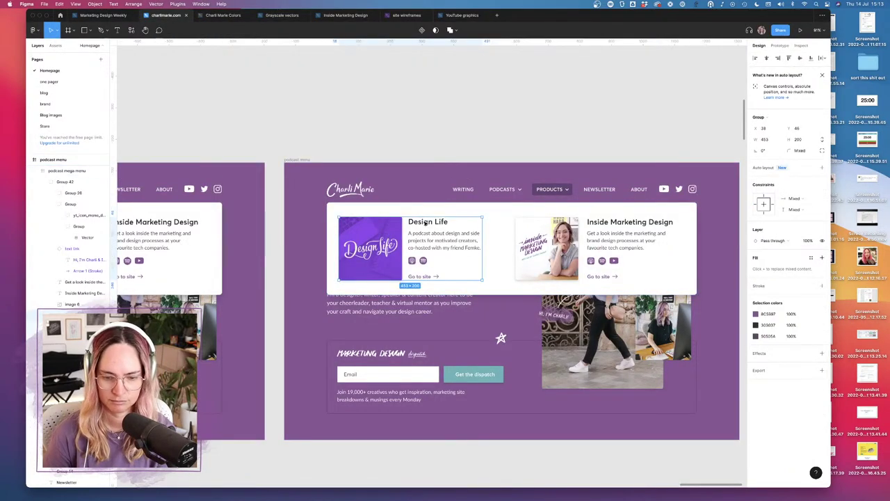
key(Delete)
click(557, 239)
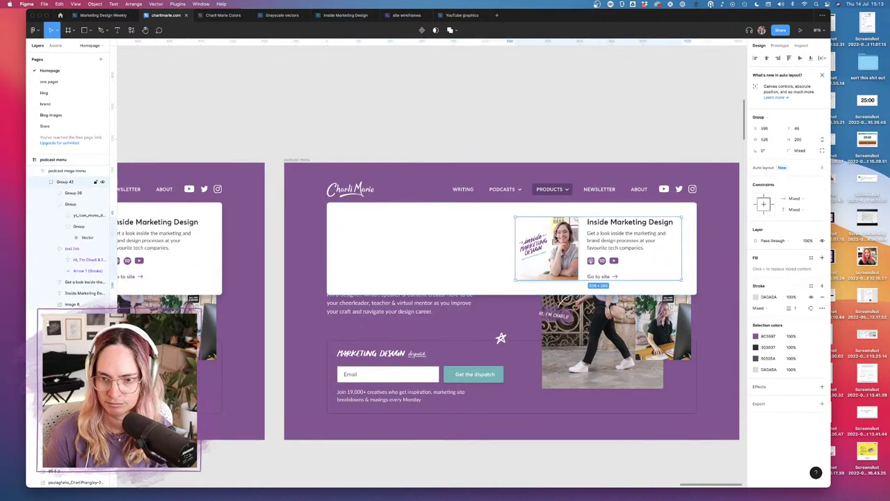
key(Delete)
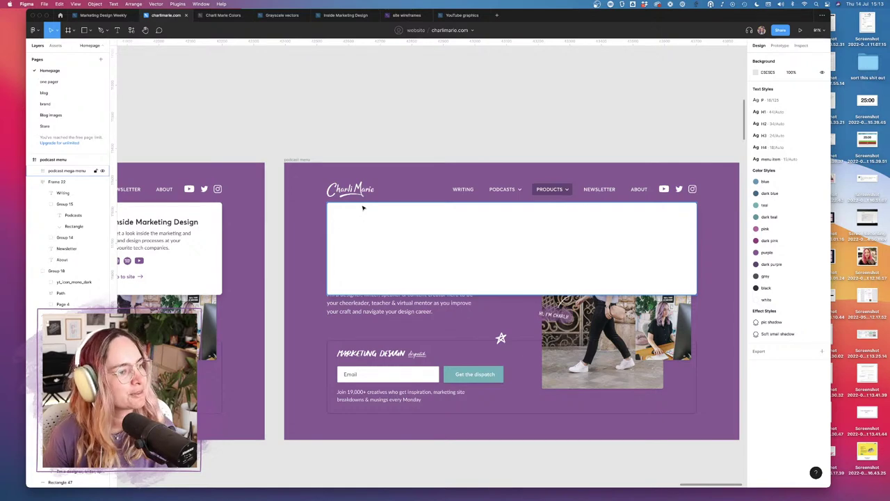
click(358, 103)
Step: Draw a grey image placeholder and two text bars above the menu, aligning their tops
click(84, 30)
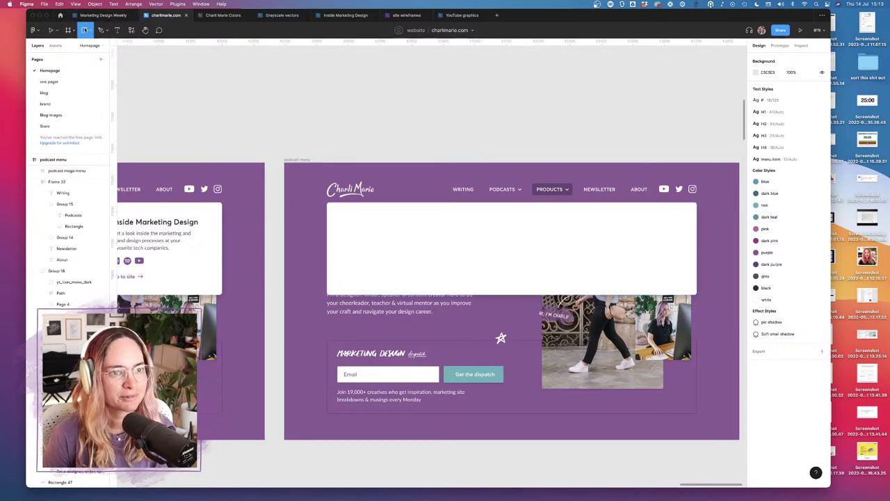
drag(390, 63, 513, 141)
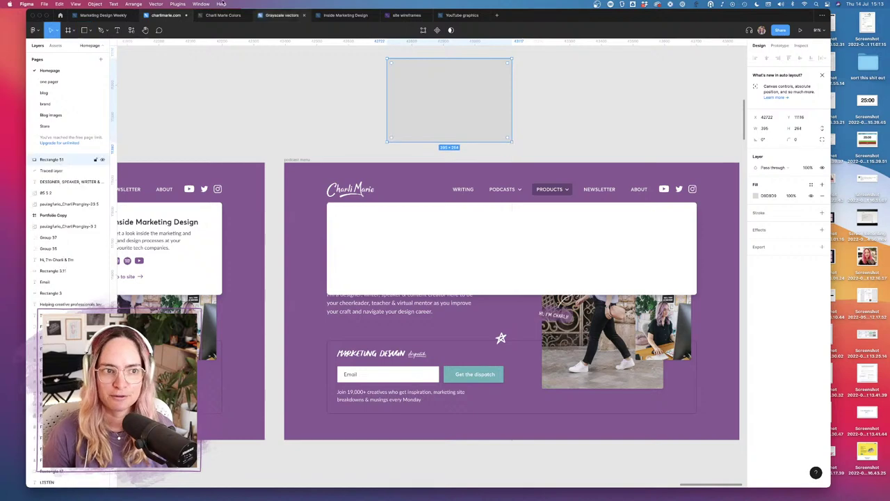
click(83, 31)
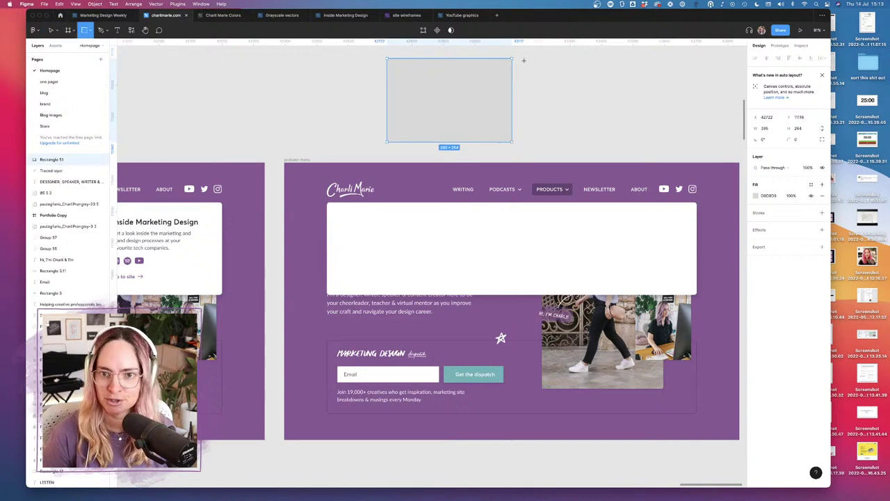
drag(523, 59, 661, 90)
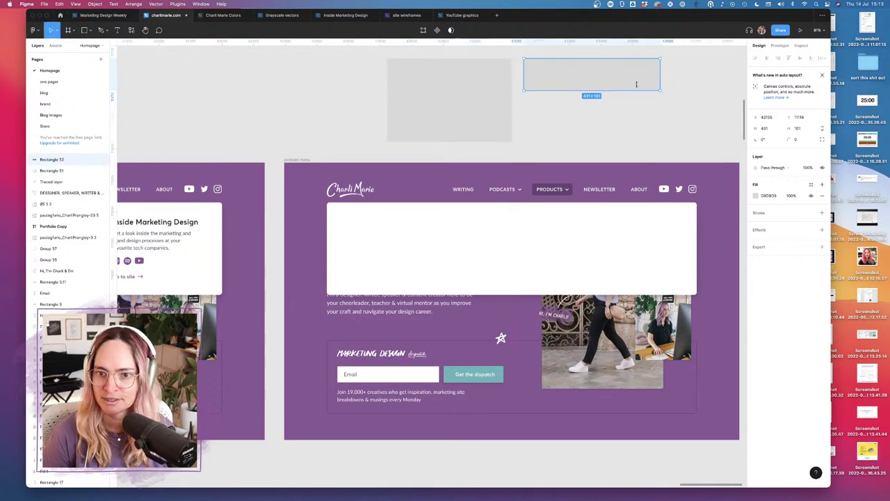
drag(582, 87, 572, 109)
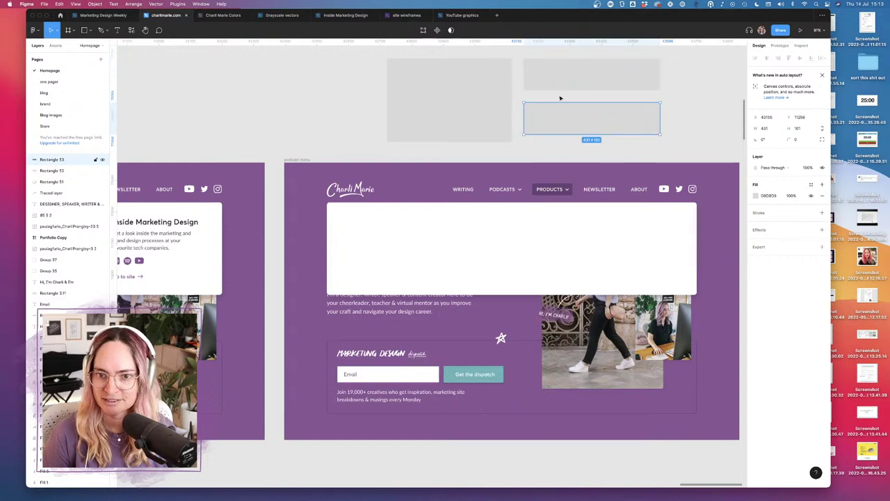
shift+click(562, 70)
click(702, 102)
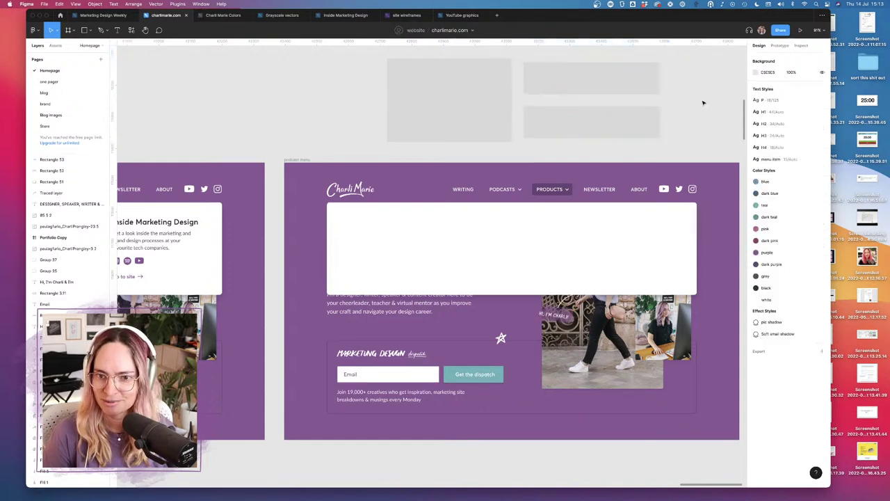
click(474, 84)
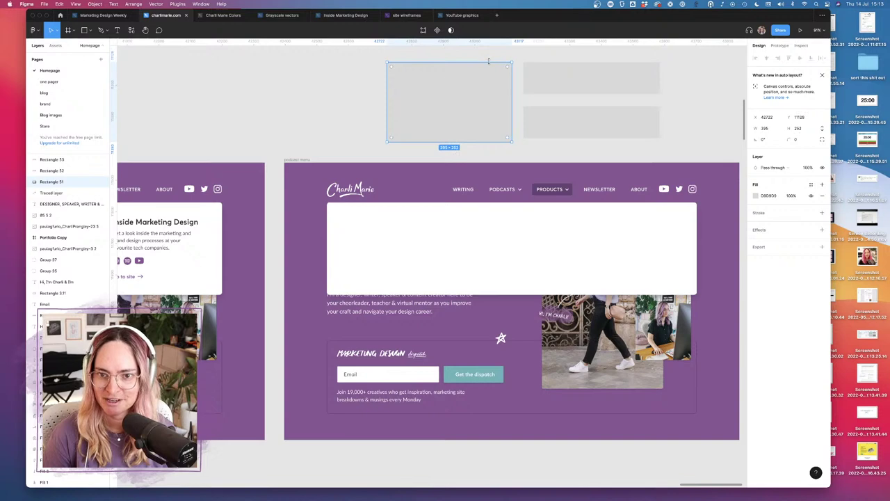
drag(489, 141, 489, 137)
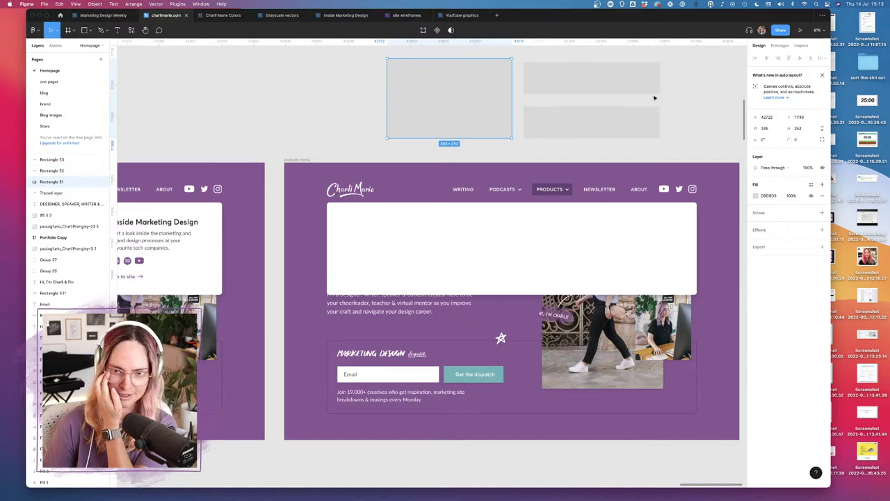
click(696, 110)
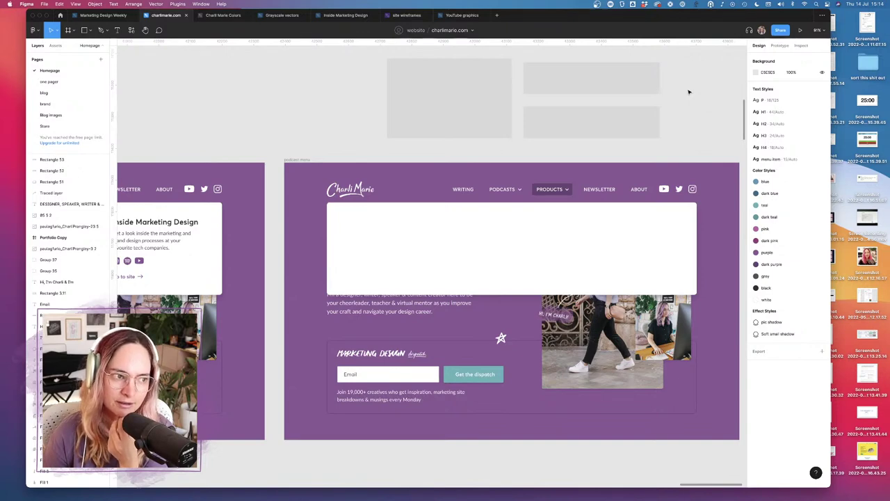
mouse_move(223, 483)
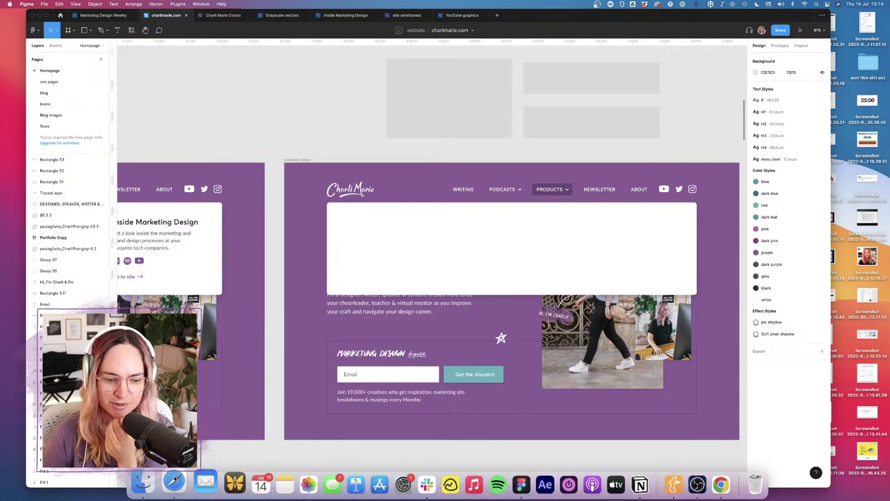
click(161, 483)
click(608, 35)
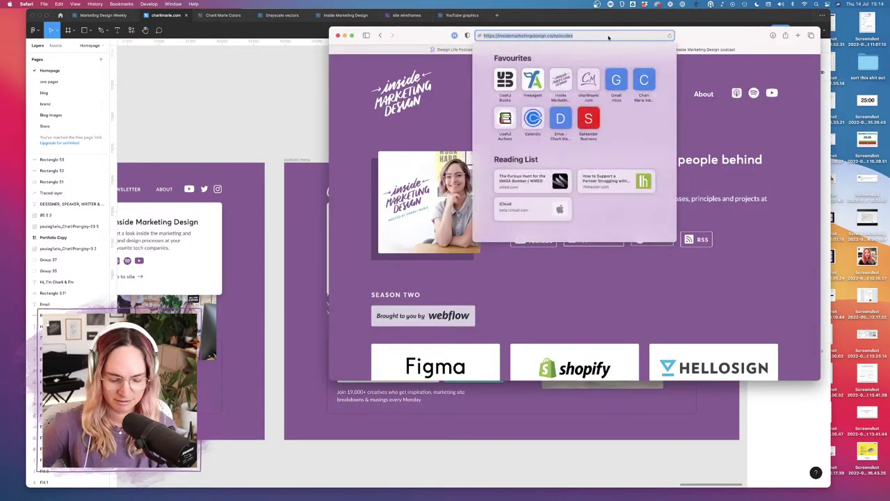
text(audit icon)
key(Return)
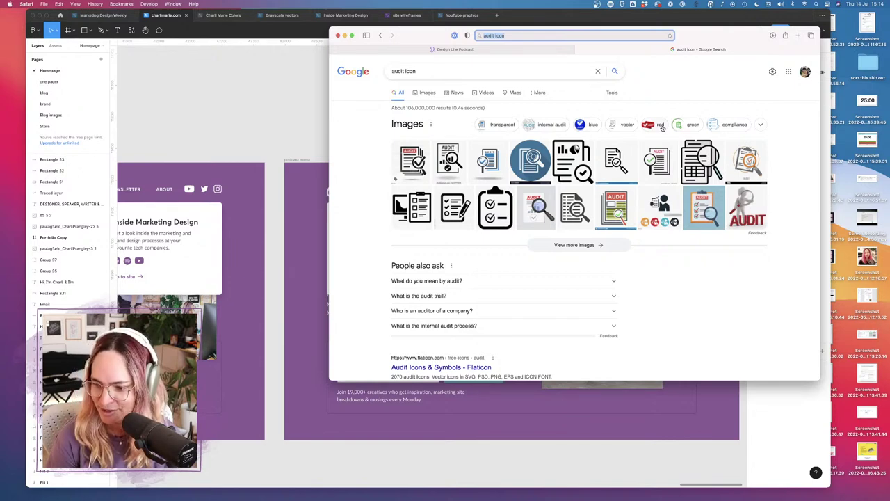
click(308, 116)
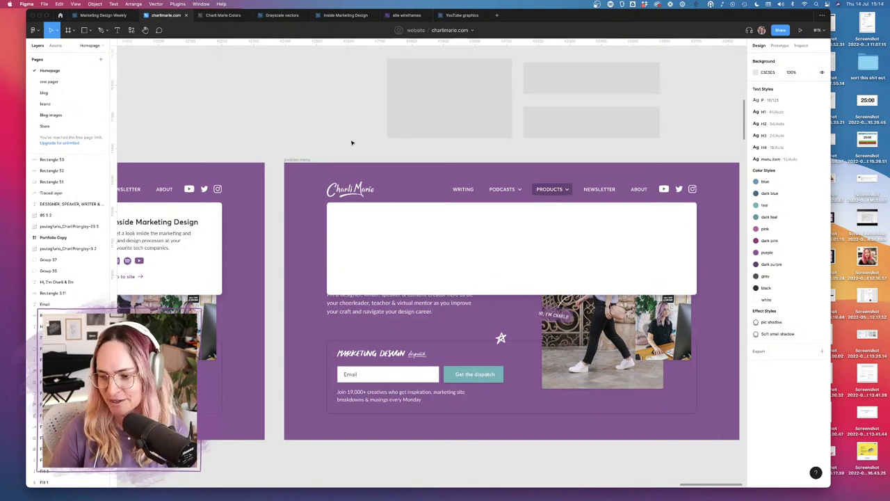
Step: Shorten the grey image placeholder to about 228 px tall
click(433, 100)
drag(465, 57, 467, 62)
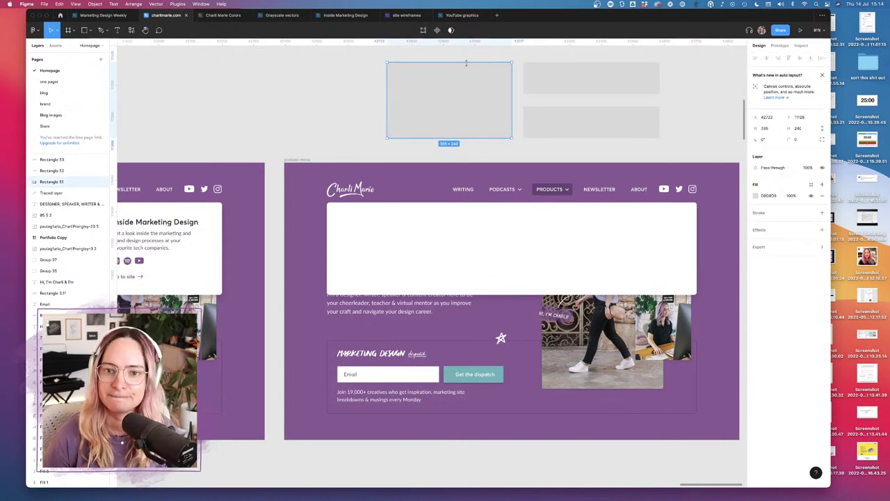
drag(471, 138, 470, 135)
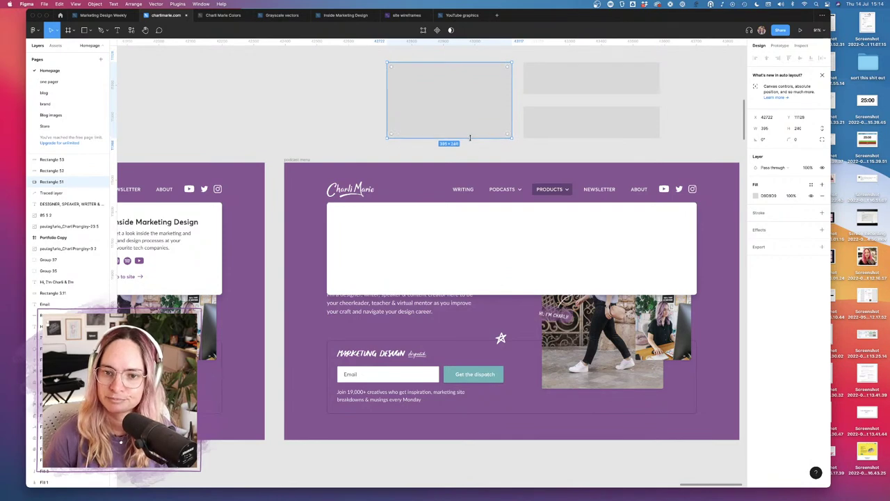
click(358, 137)
Step: Copy the Design Life podcast card into the Products menu's empty dropdown
scroll(137, 232, left, 2)
scroll(137, 233, left, 10)
scroll(137, 232, down, 2)
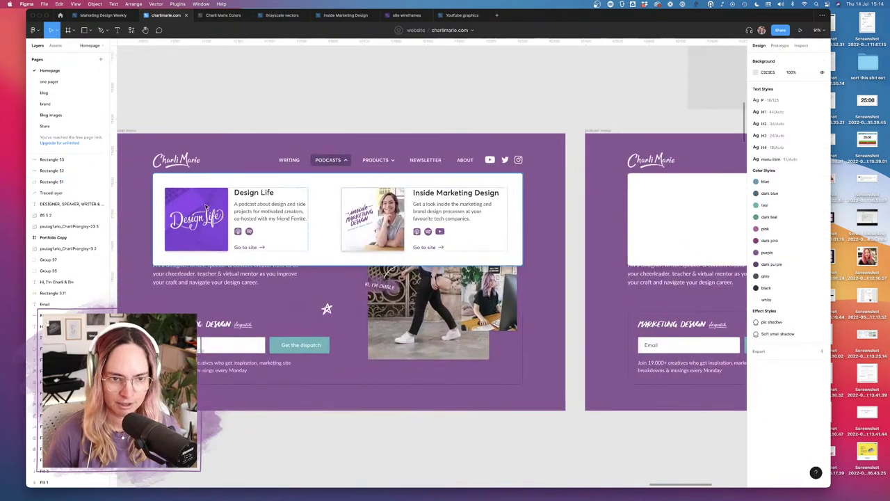
click(221, 211)
click(219, 212)
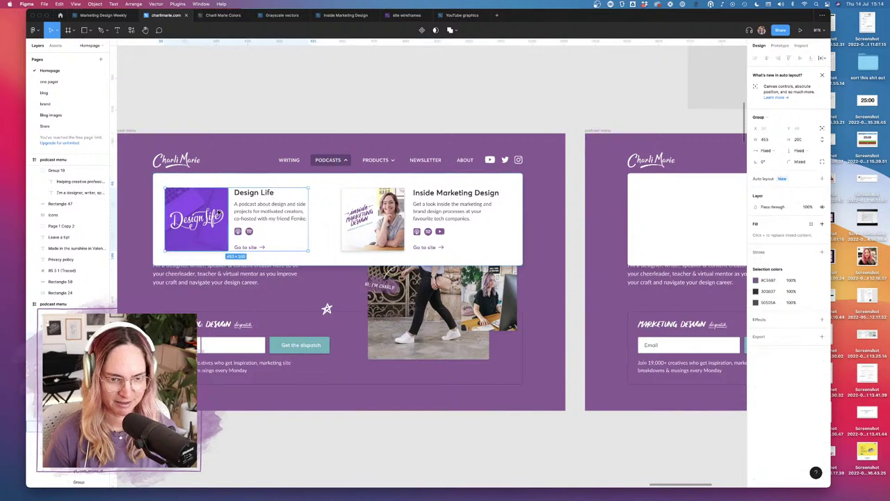
scroll(351, 208, down, 1)
scroll(674, 217, right, 5)
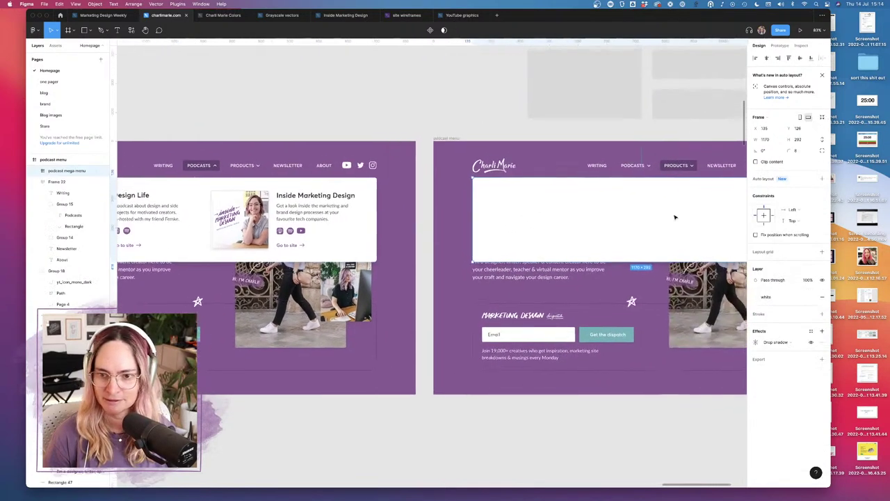
key(super+v)
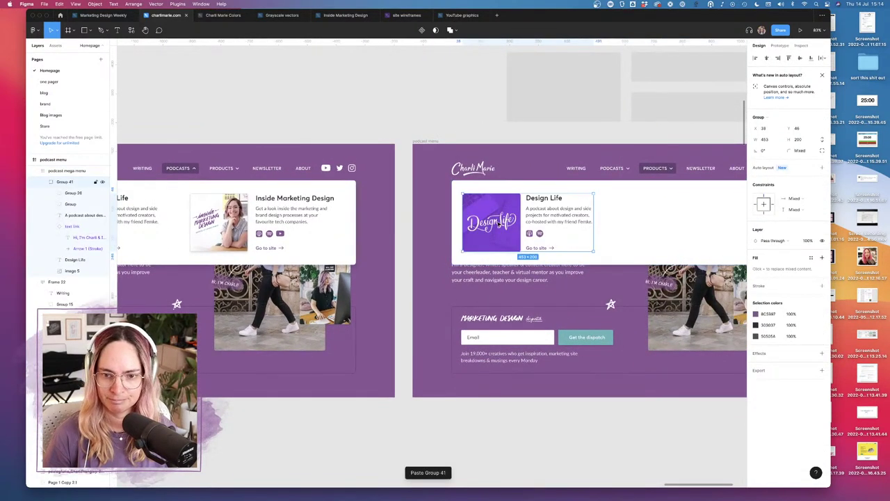
double_click(491, 221)
Step: Copy the Grayscale font image's fill from the homepage layout
scroll(466, 280, down, 10)
scroll(465, 281, up, 3)
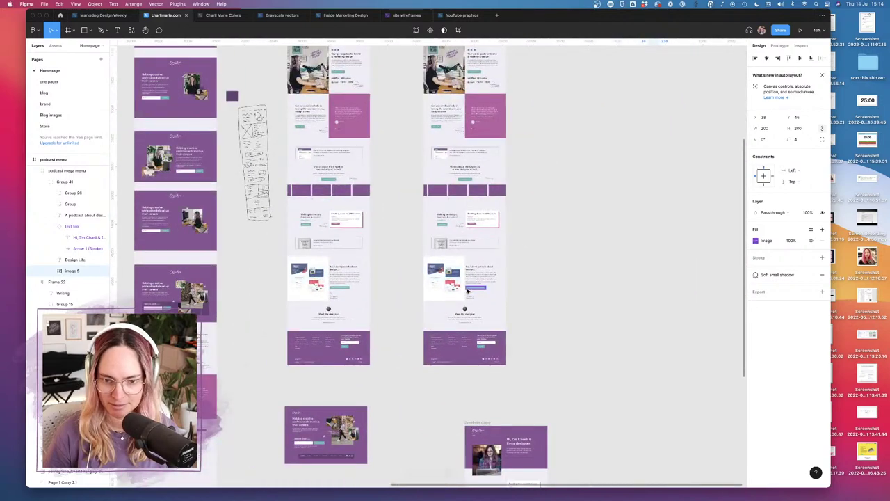
scroll(442, 236, up, 5)
click(435, 275)
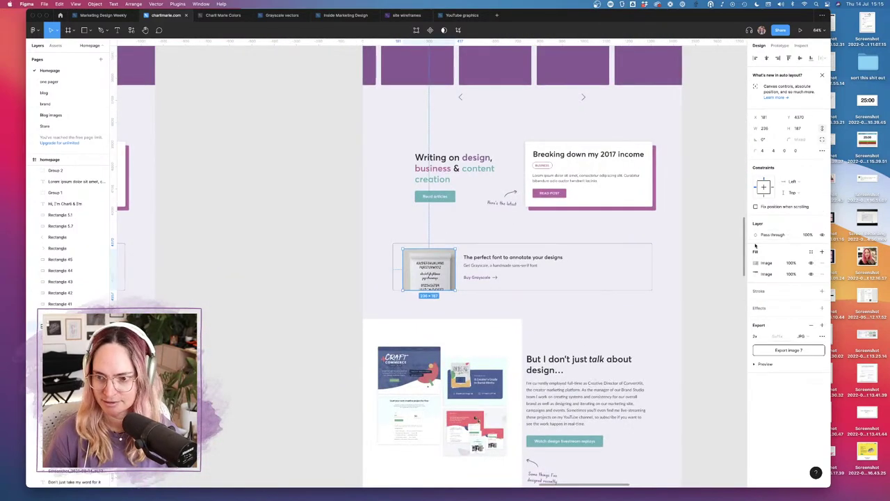
click(757, 262)
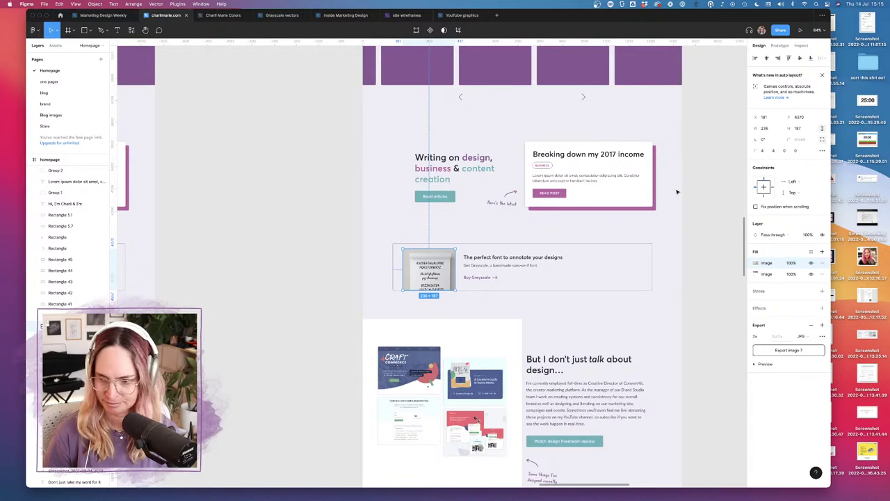
scroll(675, 190, up, 8)
scroll(676, 191, left, 4)
scroll(676, 191, down, 5)
scroll(676, 191, down, 3)
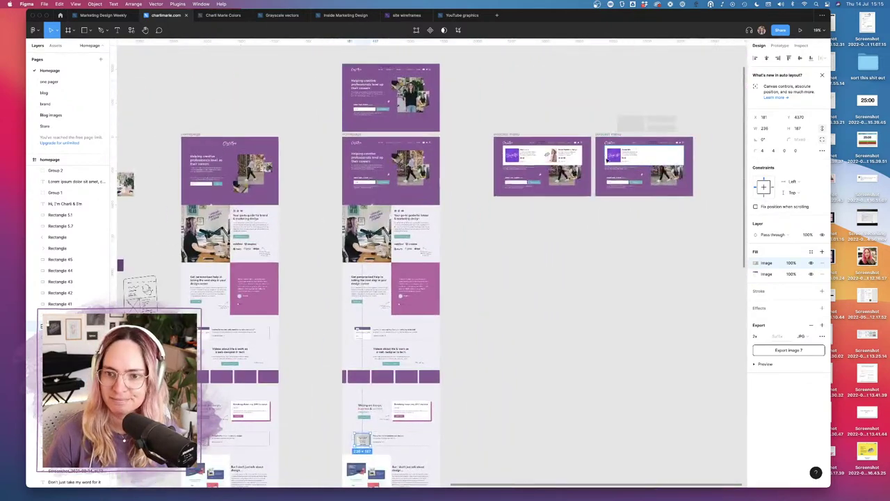
scroll(626, 181, right, 4)
scroll(535, 164, up, 5)
scroll(535, 165, up, 5)
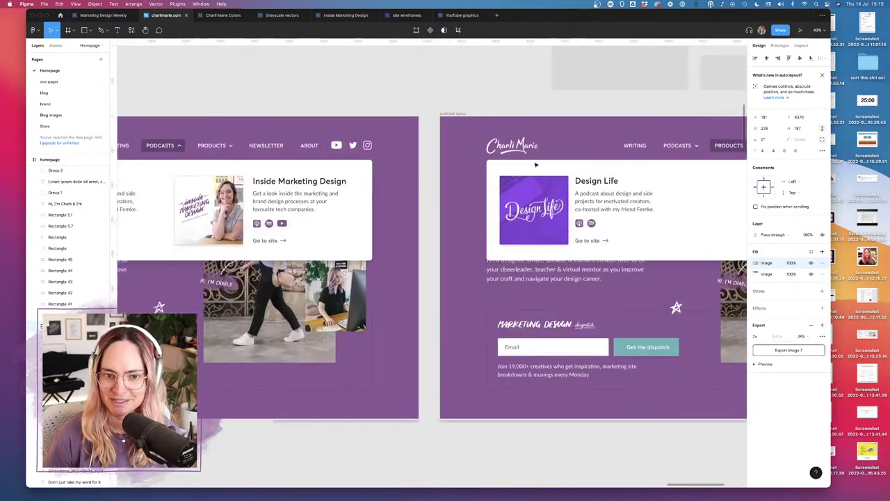
click(530, 199)
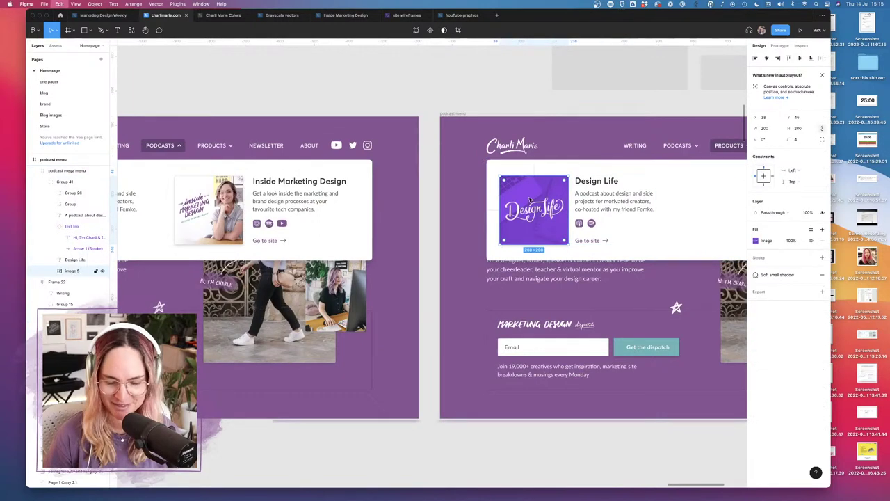
Step: Paste the Grayscale image fill onto the copied card's artwork and set its scaling to Fill
key(super+v)
click(756, 240)
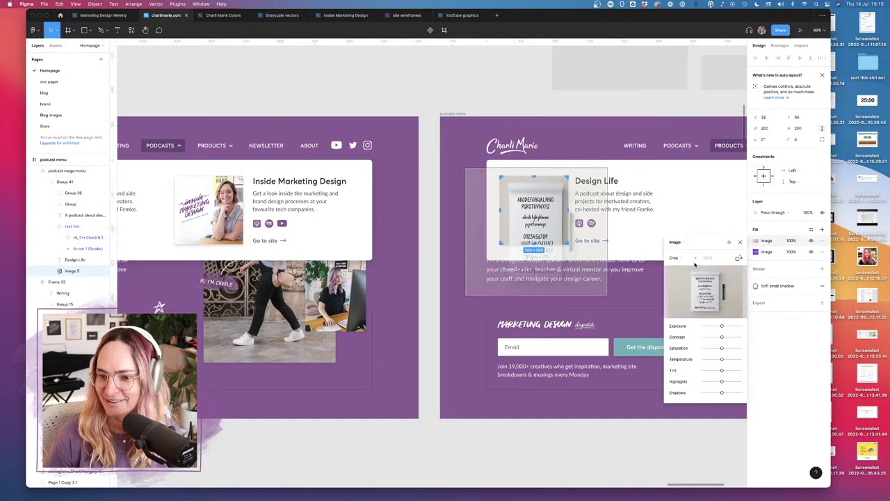
click(676, 242)
click(683, 243)
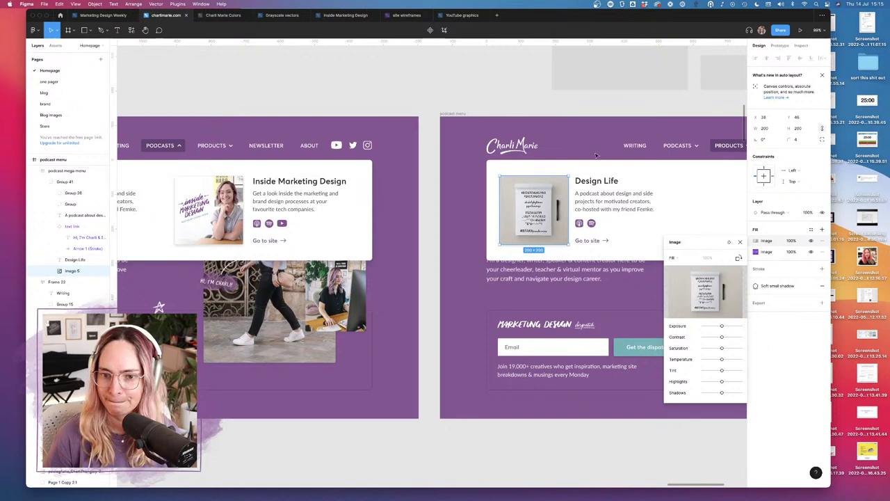
click(605, 181)
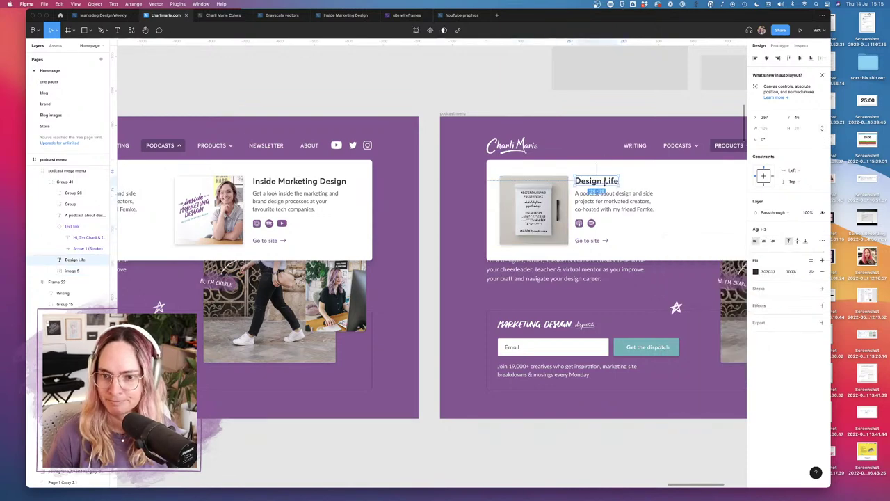
double_click(605, 181)
scroll(606, 186, right, 2)
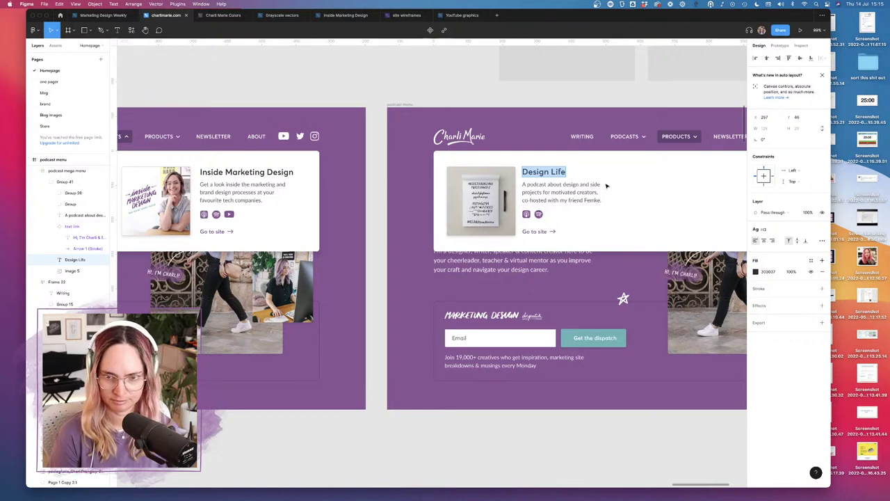
Step: Change the card title to 'Grayscale font' and replace the description with the Grayscale font sentence
text(Annote)
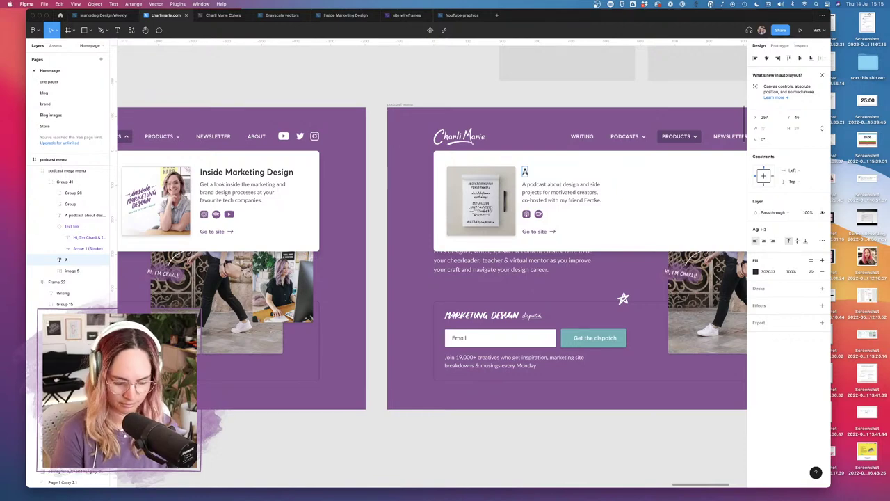
key(BackSpace)
key(BackSpace)
key(BackSpace)
key(BackSpace)
key(BackSpace)
key(BackSpace)
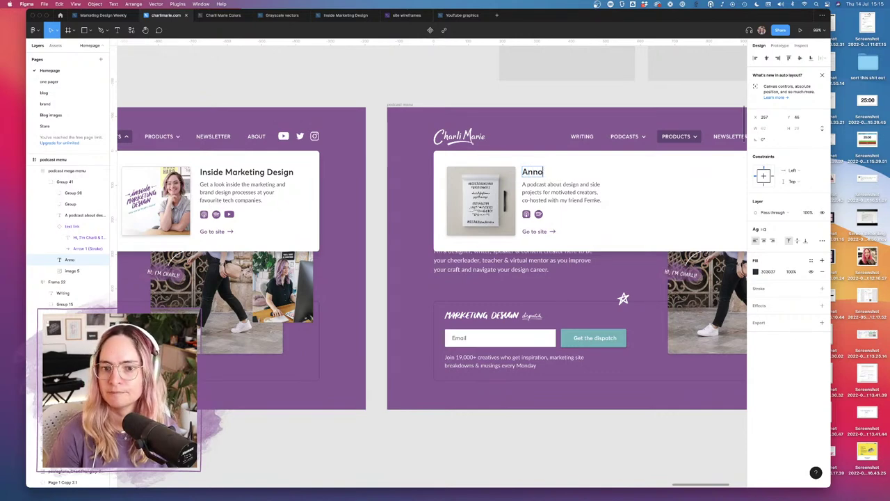
text(Gr)
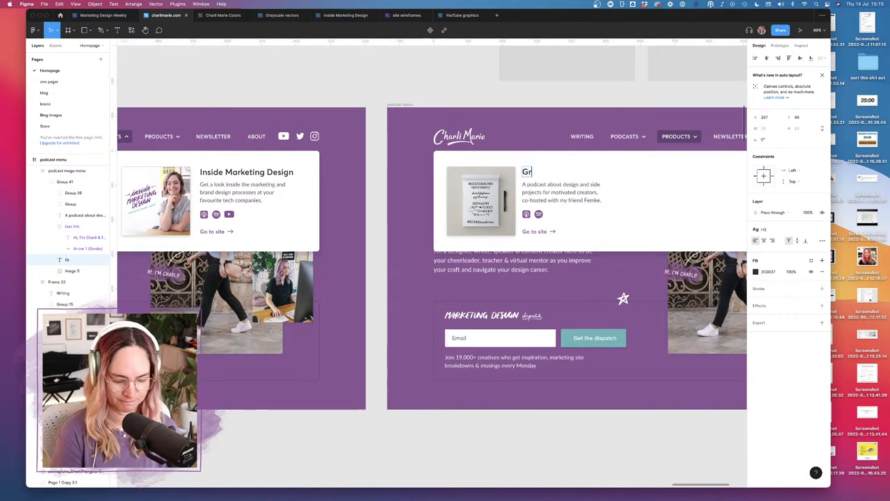
text(ayscale font)
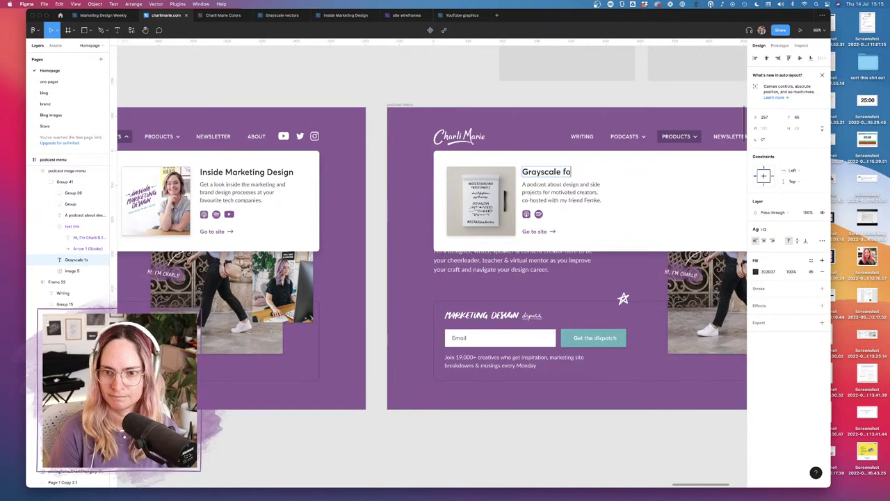
double_click(584, 191)
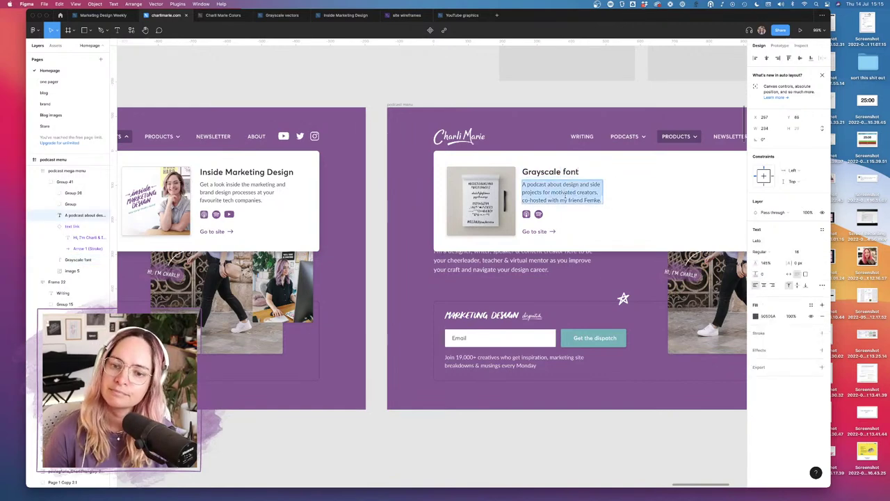
text(Annote y)
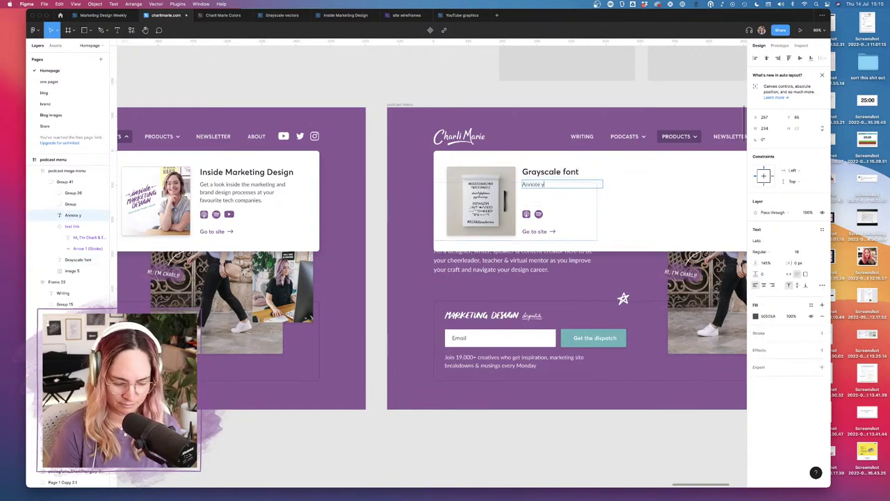
text(our designs with)
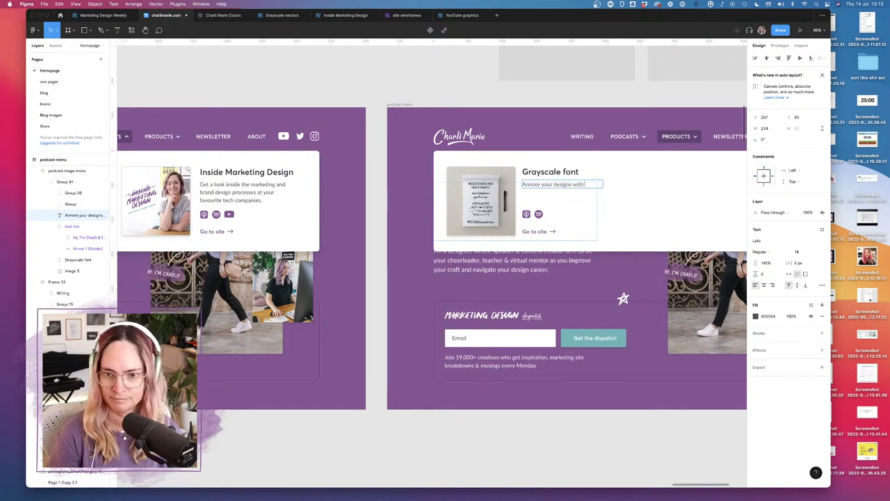
text( Grayscale)
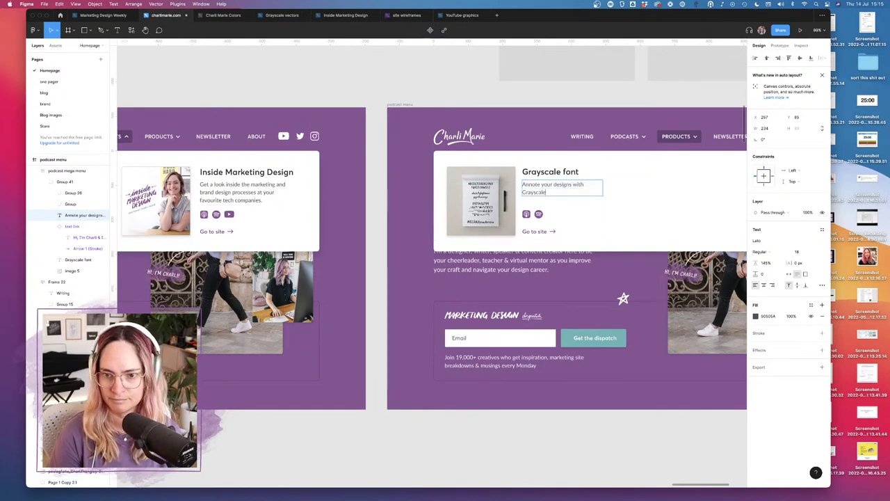
text(, a handmad)
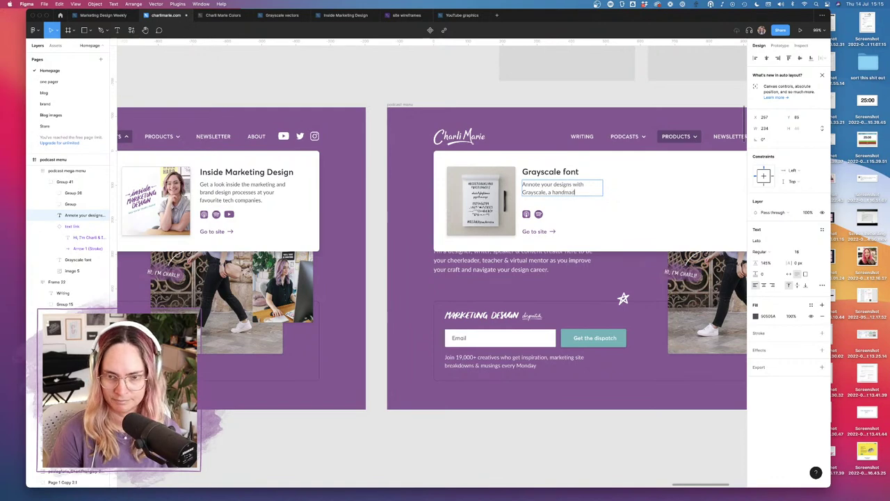
text(e sans-serif)
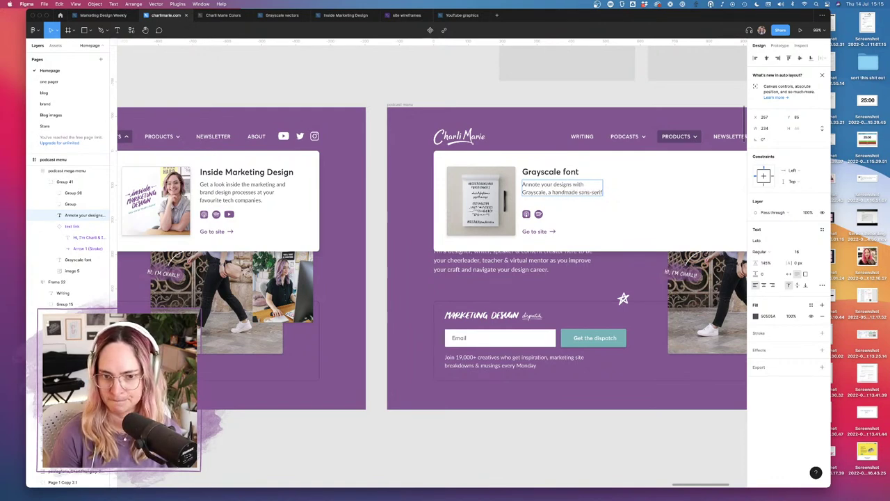
text( font.)
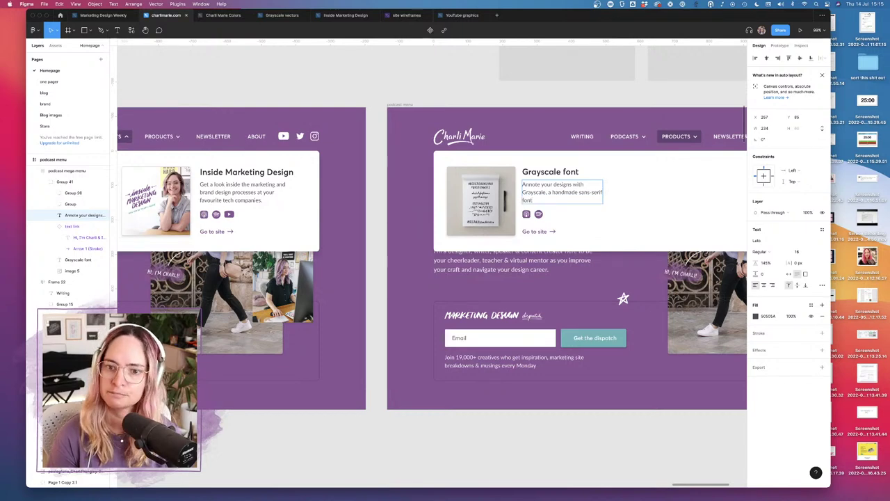
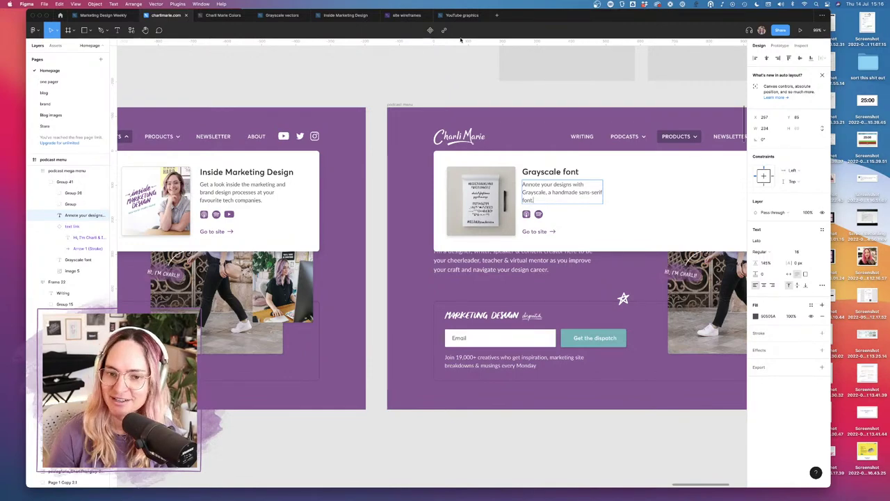
Step: Finish editing the Grayscale card's description text and clear the canvas selection
key(Escape)
click(535, 94)
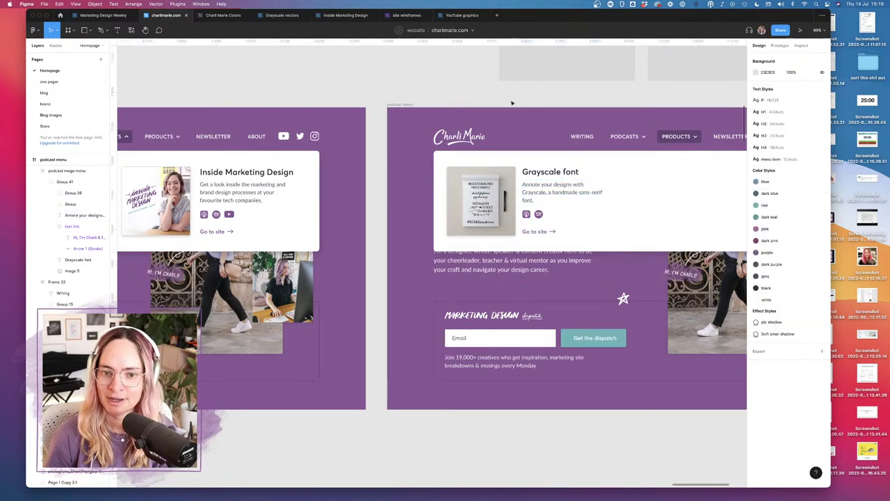
Step: In Safari, open the Charli Marie website (charlimarie.com) in a new tab
mouse_move(180, 489)
click(174, 483)
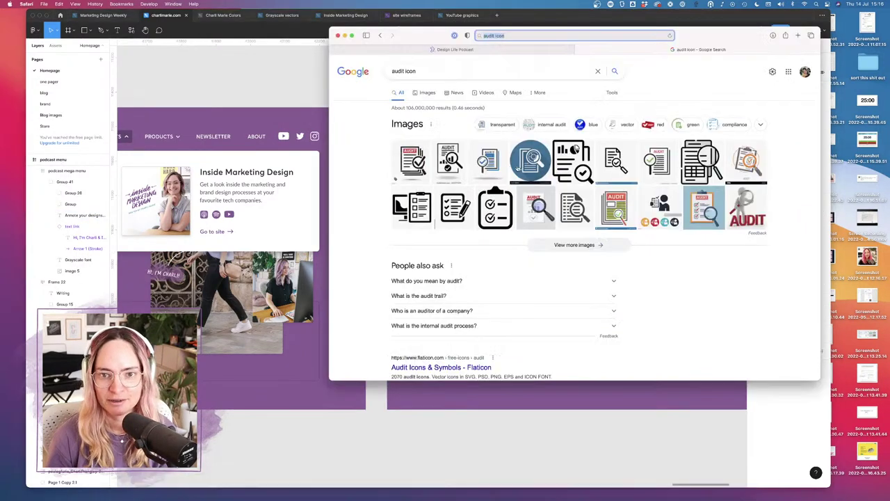
click(797, 34)
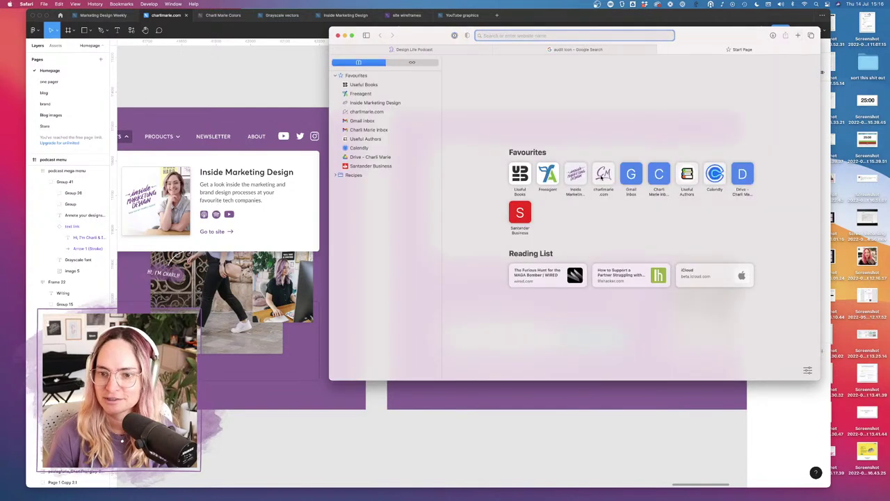
text(charlimarie.com)
key(Return)
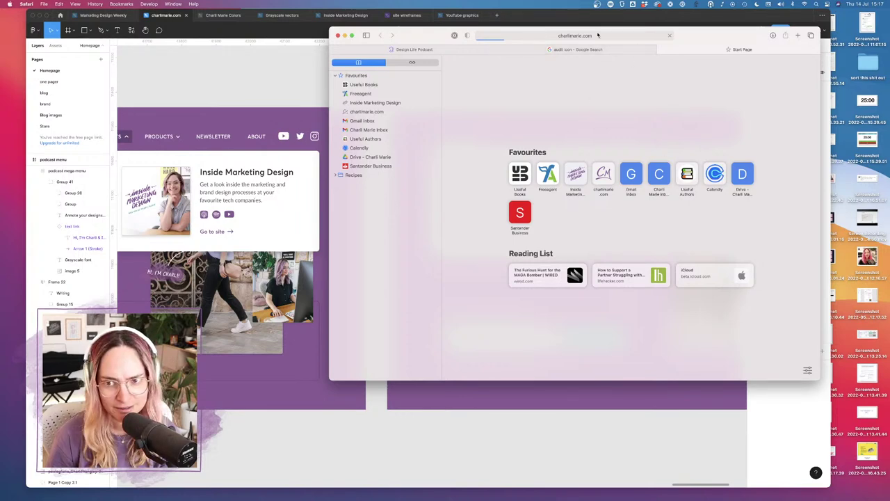
click(669, 35)
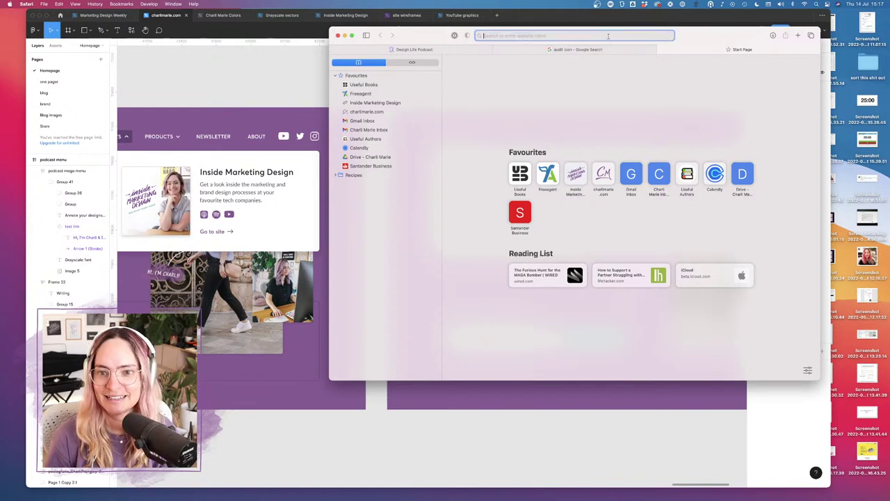
text(charli)
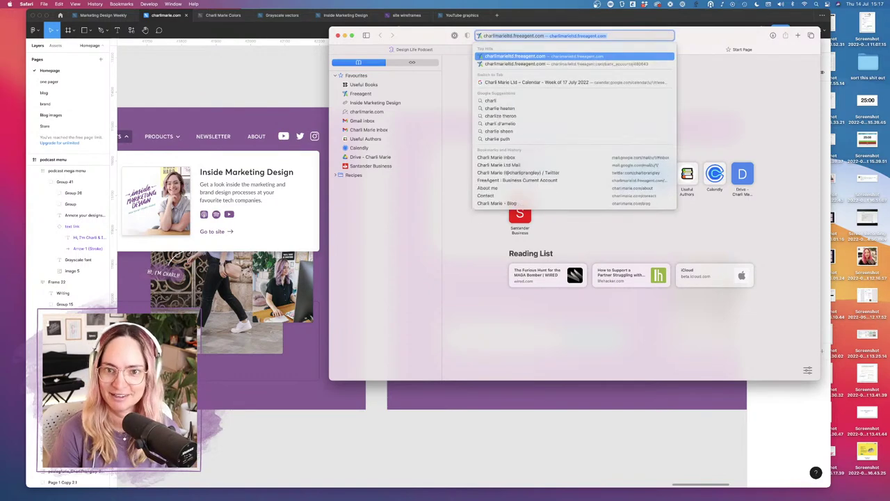
text(emarie.com)
key(Return)
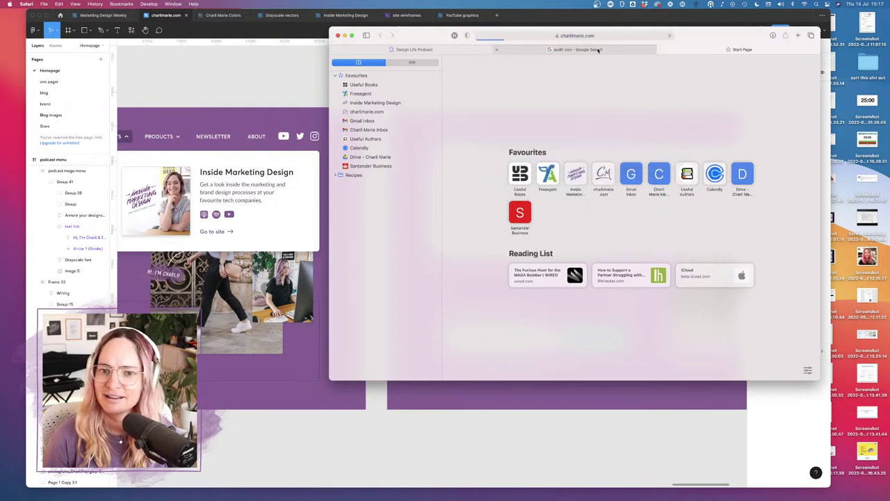
Step: Load Inside Marketing Design in the audit-icon search tab, view the Charli Marie tab, then return to Figma
mouse_move(498, 51)
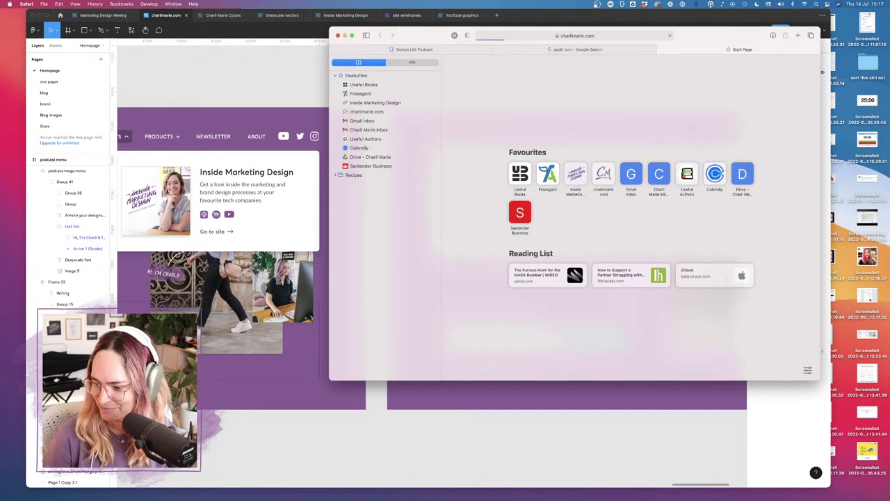
click(575, 49)
click(577, 35)
key(BackSpace)
text(insidemarketingdesign.co/)
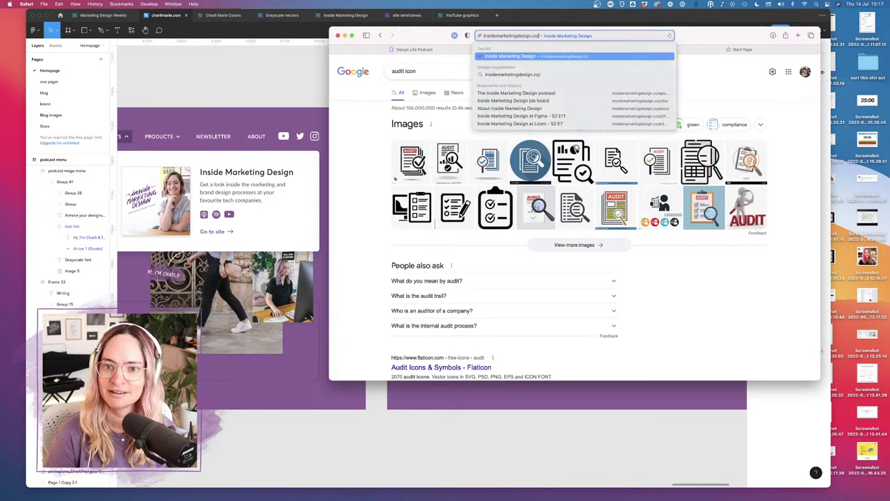
key(Return)
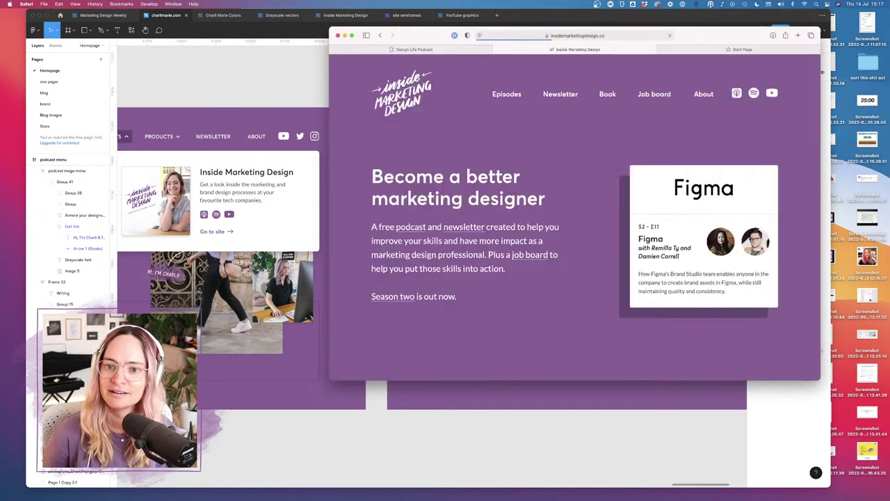
click(732, 50)
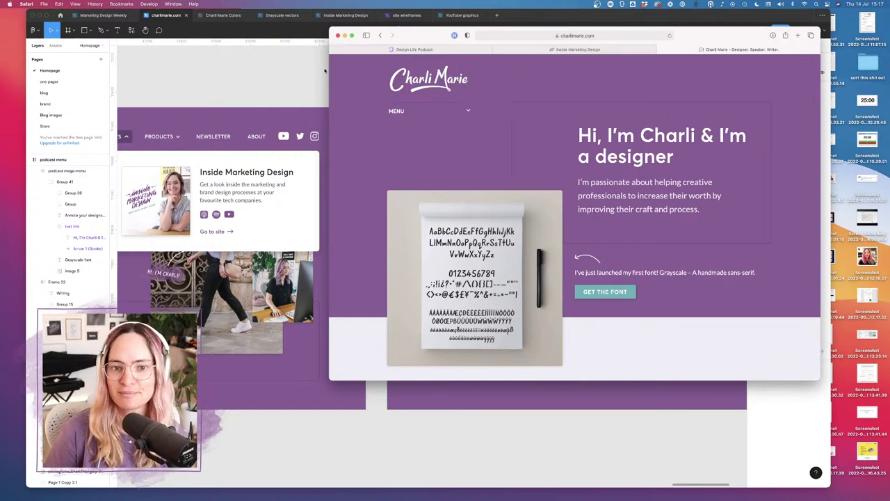
click(271, 76)
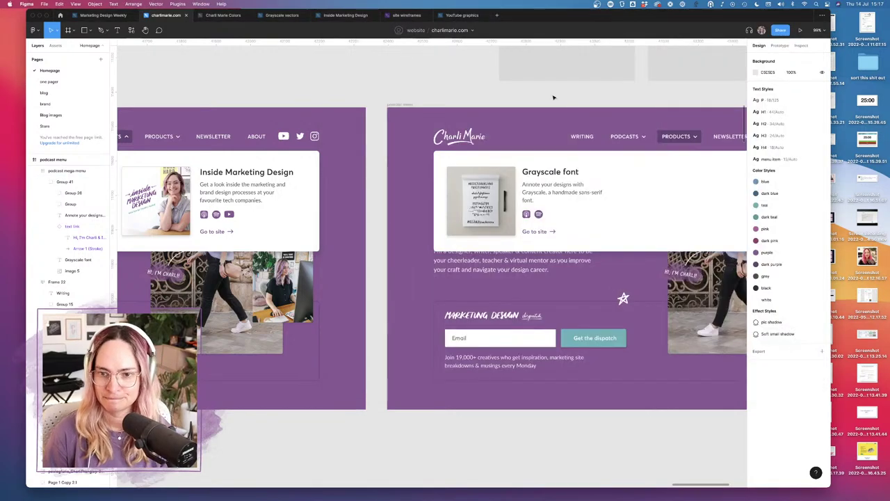
Step: Delete the podcast icons from the Grayscale font card
scroll(437, 205, right, 2)
click(447, 205)
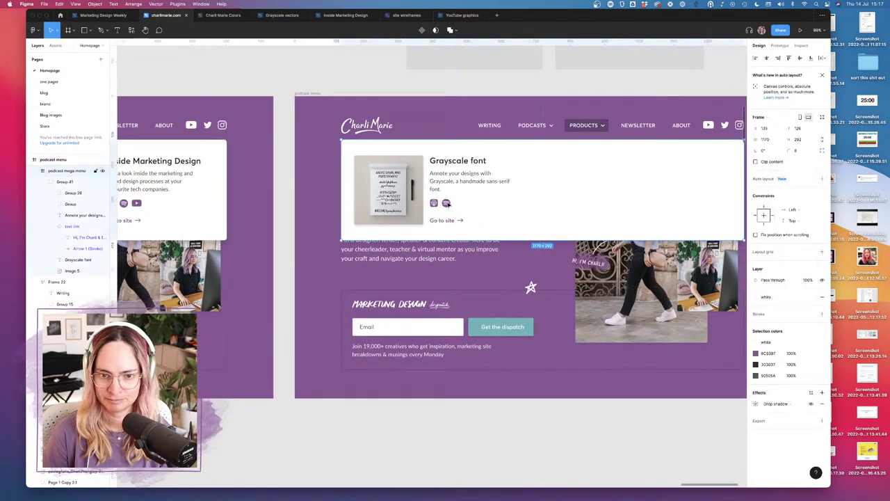
double_click(446, 204)
double_click(445, 204)
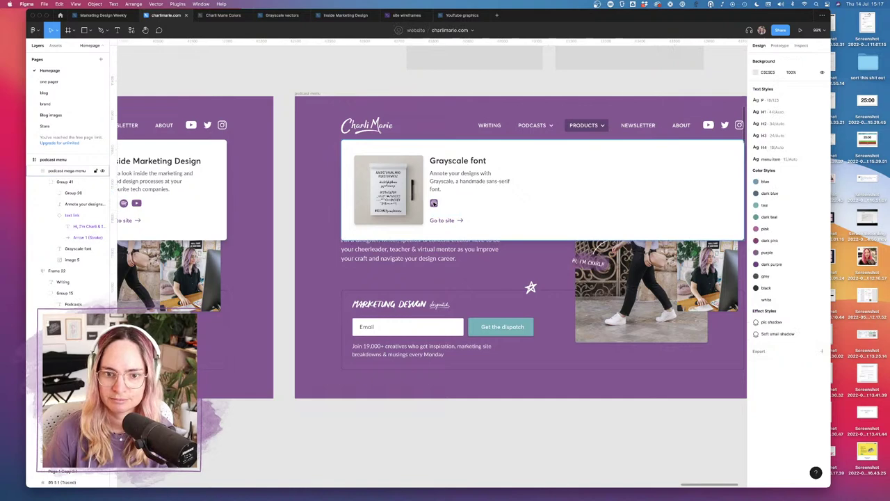
click(434, 203)
double_click(433, 203)
key(Delete)
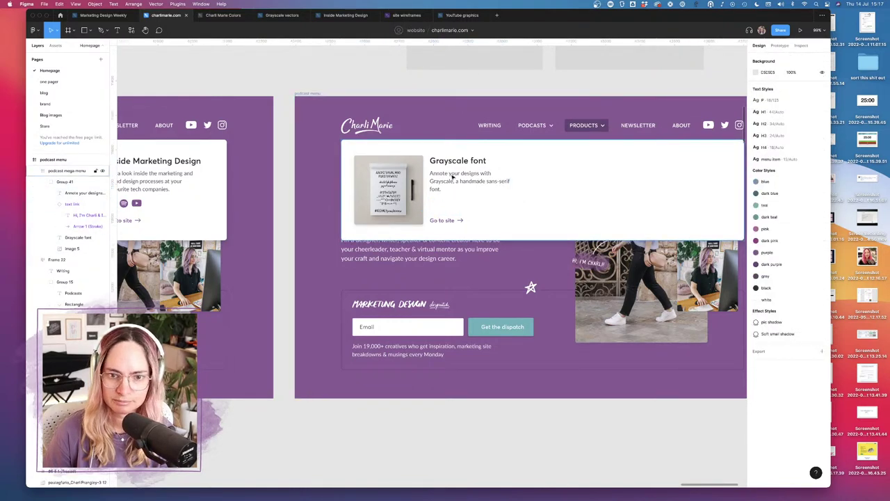
Step: Extend the card description so it ends 'font and vector pack'
click(452, 174)
double_click(452, 174)
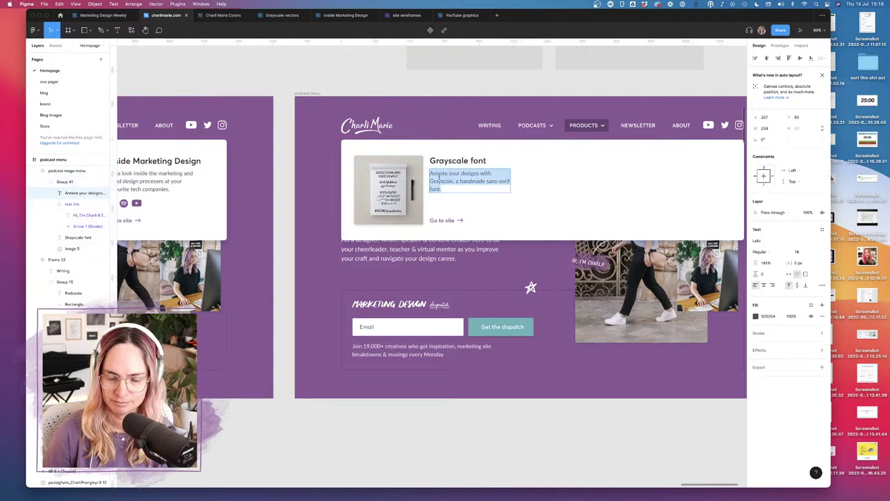
click(486, 161)
click(470, 175)
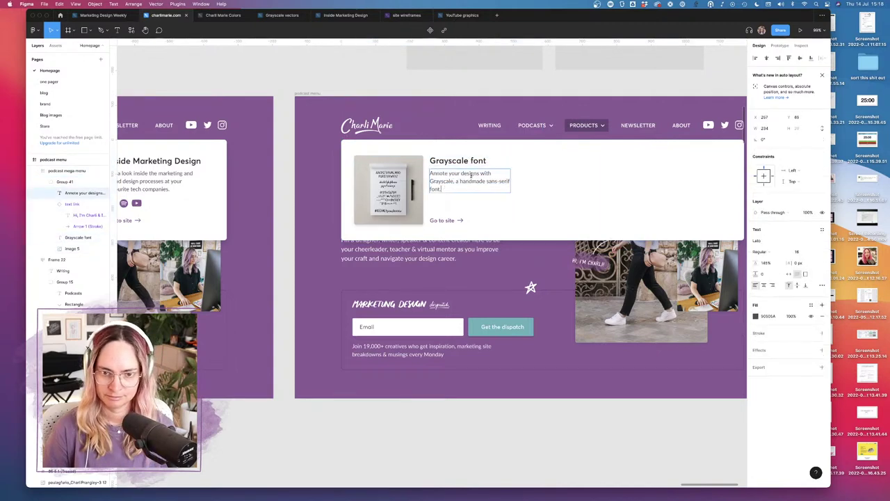
text(and vector pack)
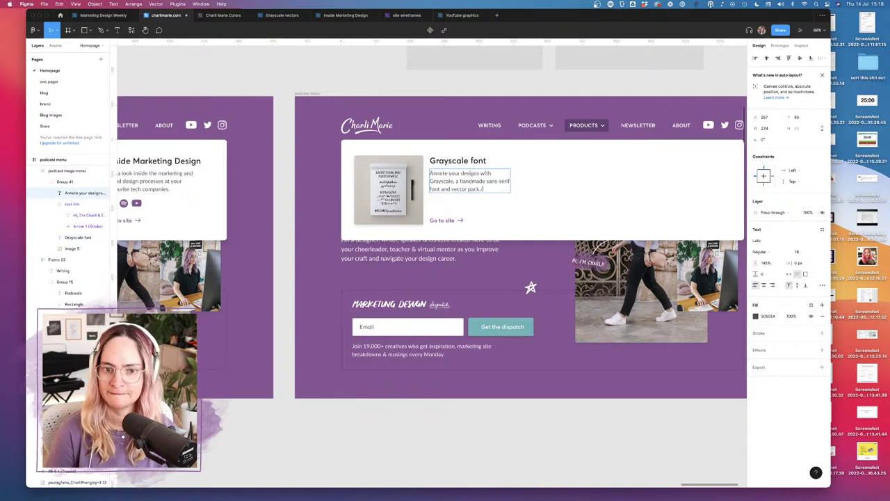
click(481, 83)
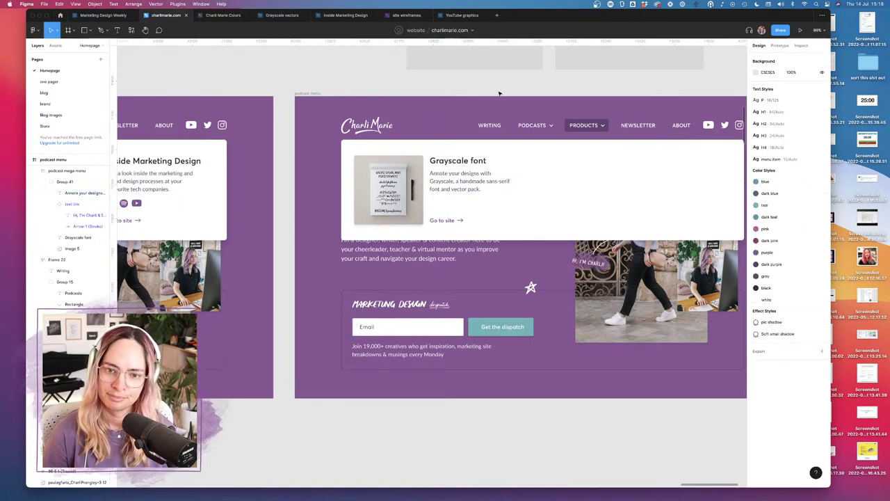
click(451, 221)
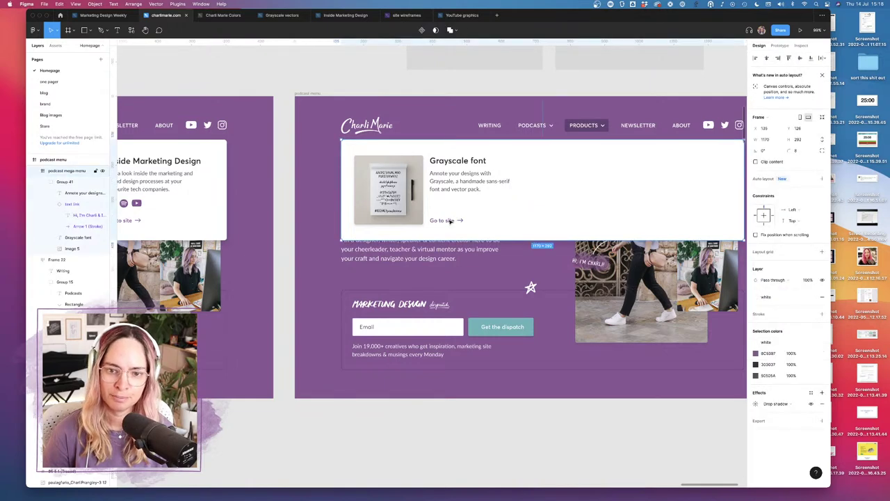
Step: Drag a teal Sign up button from Assets onto the Grayscale card, then pan to the button set
click(56, 45)
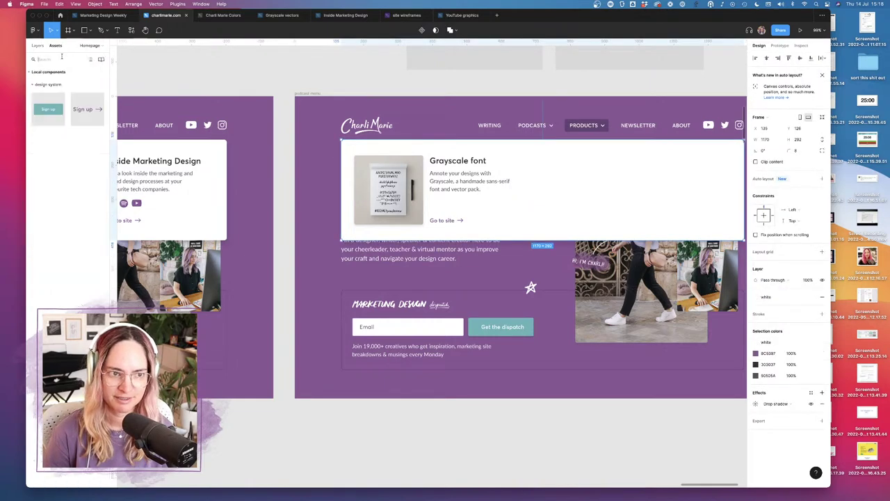
drag(48, 109, 468, 201)
scroll(467, 201, down, 10)
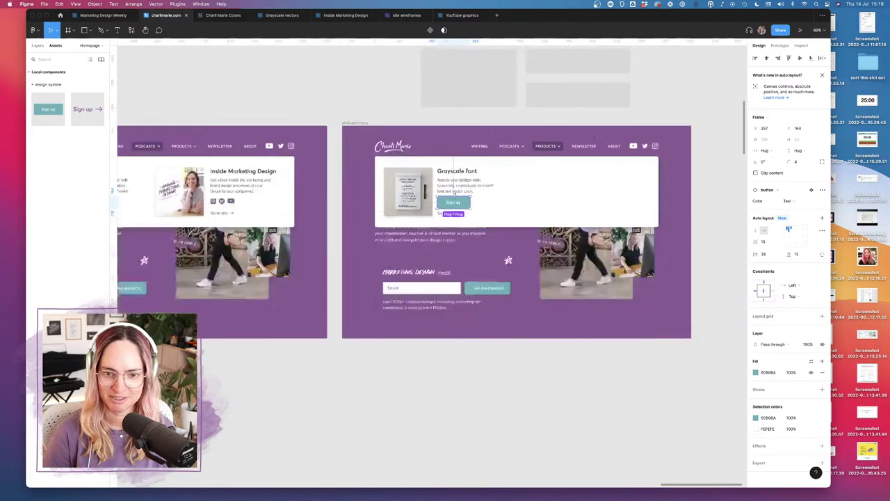
scroll(457, 197, left, 5)
scroll(457, 198, right, 3)
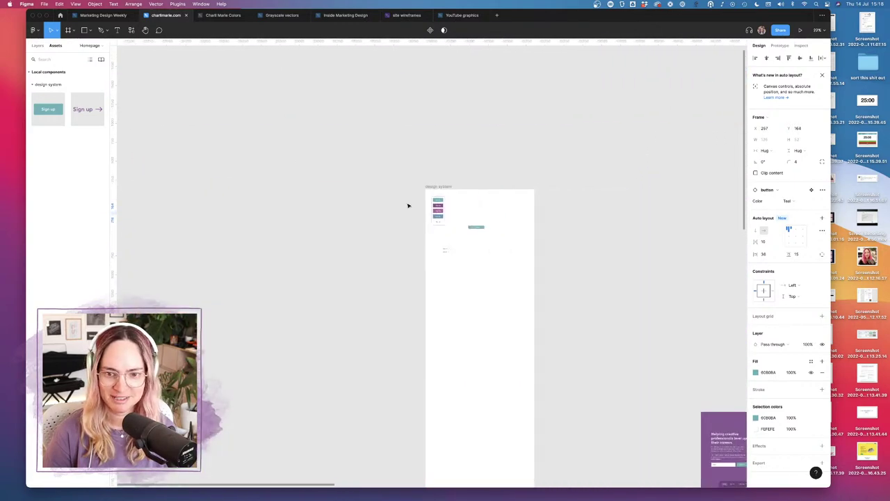
scroll(407, 204, up, 10)
scroll(407, 204, right, 5)
Step: Add a Size variant property (Large) to the Sign up buttons and a new Small variant
click(405, 113)
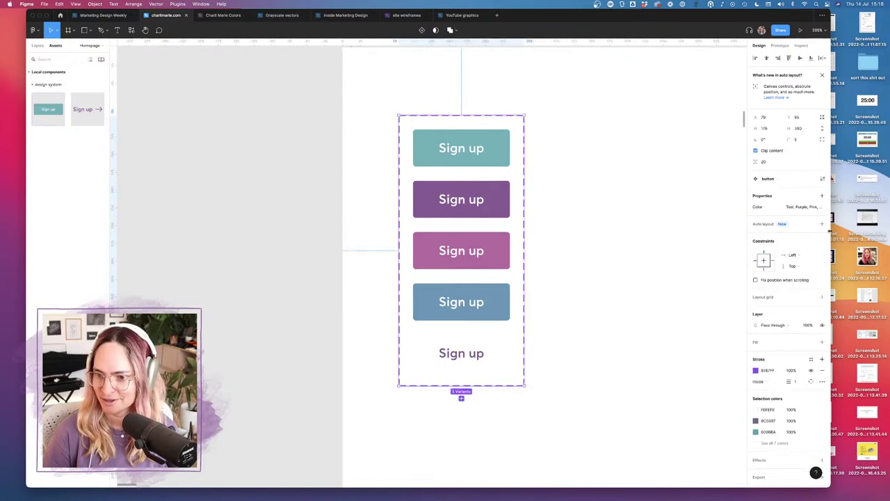
click(822, 195)
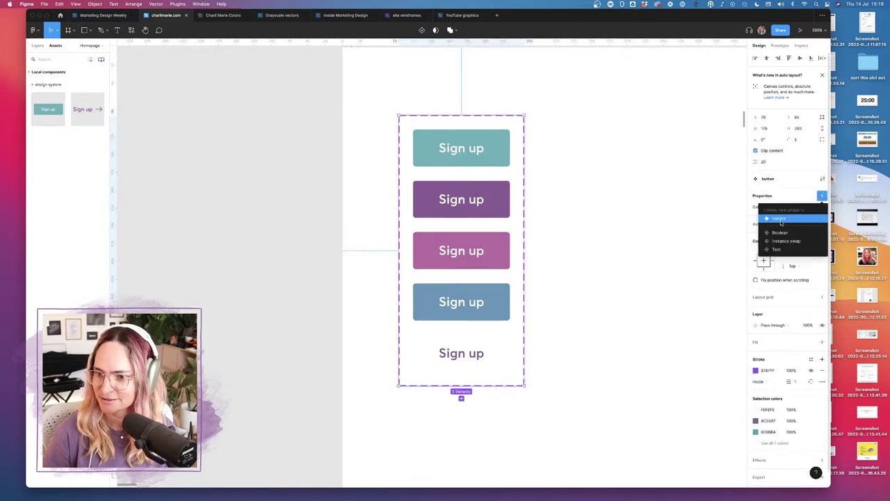
click(780, 218)
text(Size)
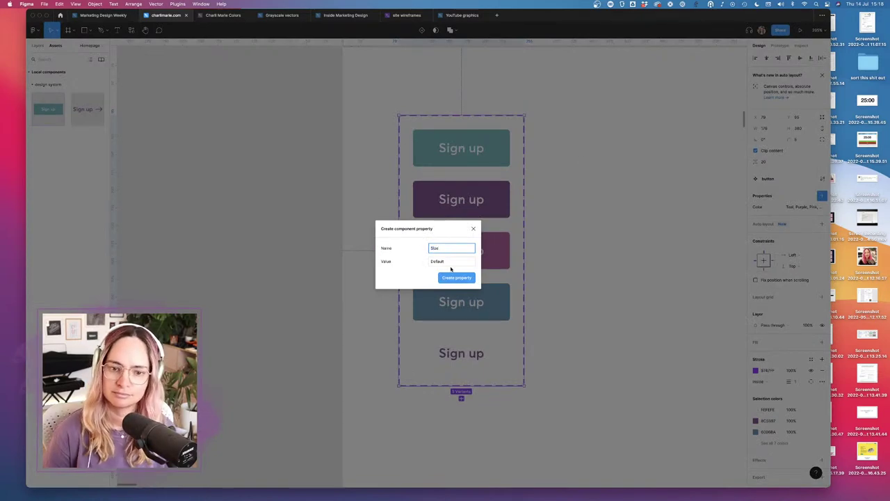
key(Tab)
text(L)
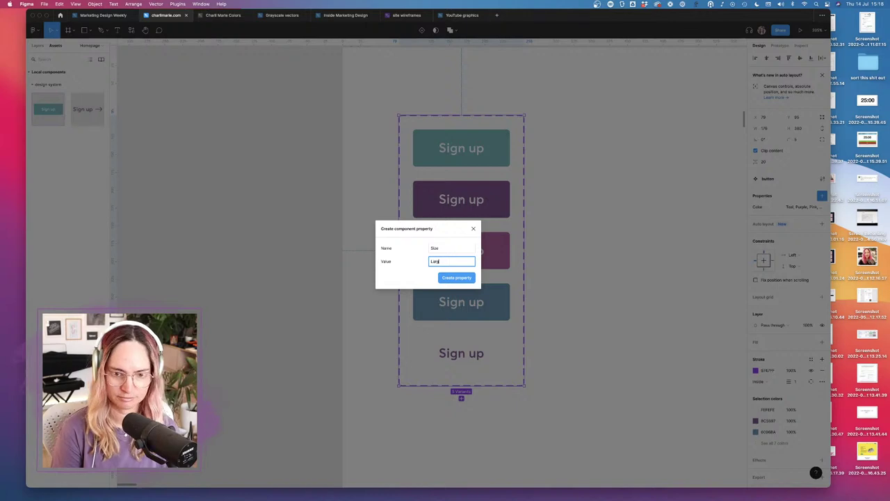
key(Return)
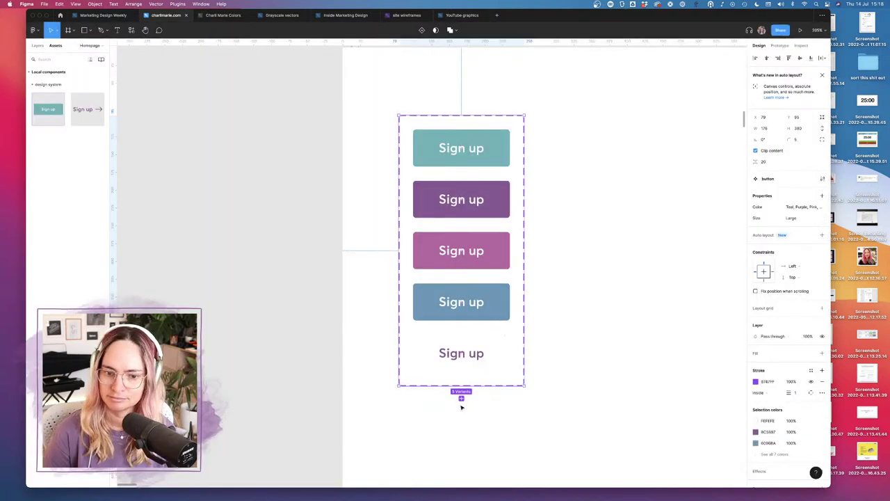
click(461, 398)
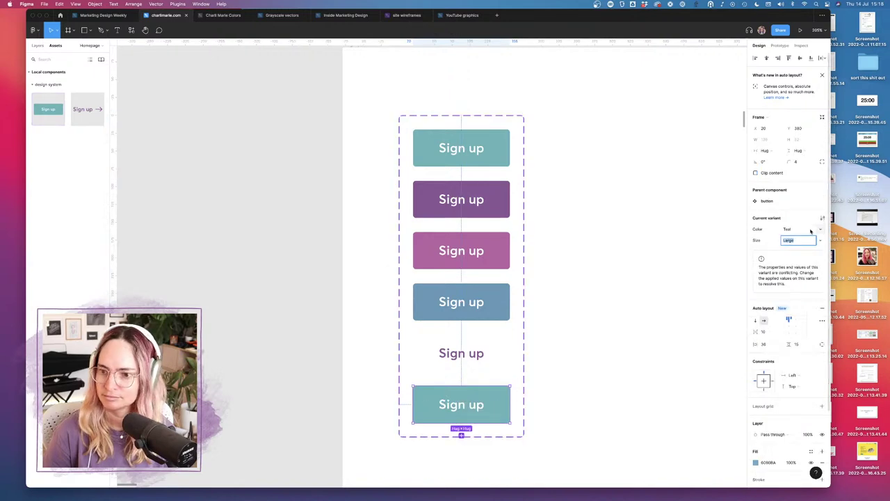
text(Small)
key(Return)
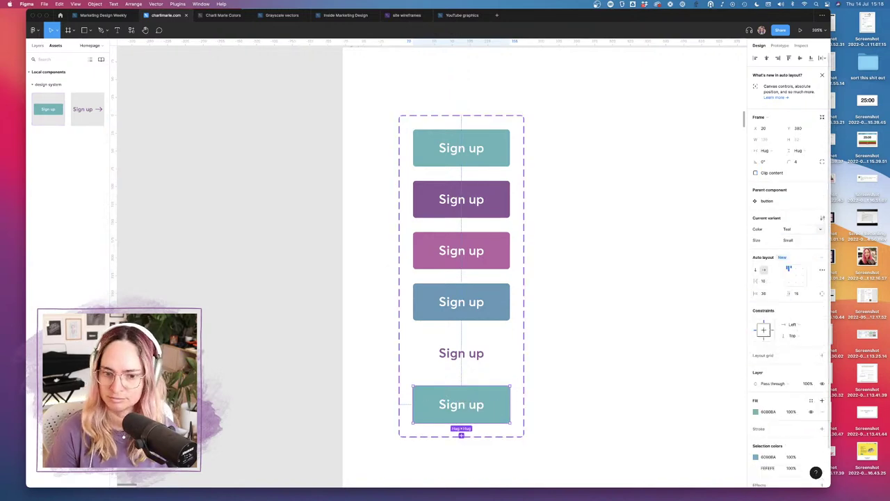
Step: Adjust the font size of the small button's Sign up label
double_click(465, 407)
click(801, 248)
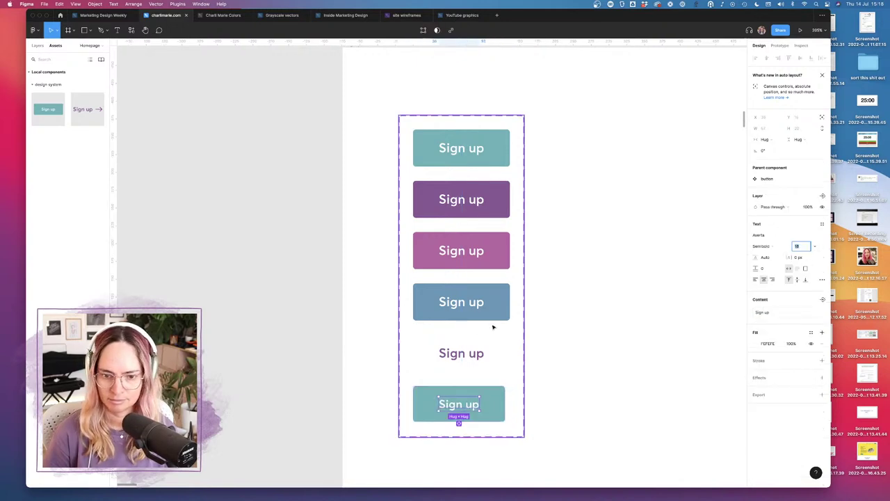
scroll(523, 321, down, 5)
scroll(523, 322, down, 2)
click(439, 312)
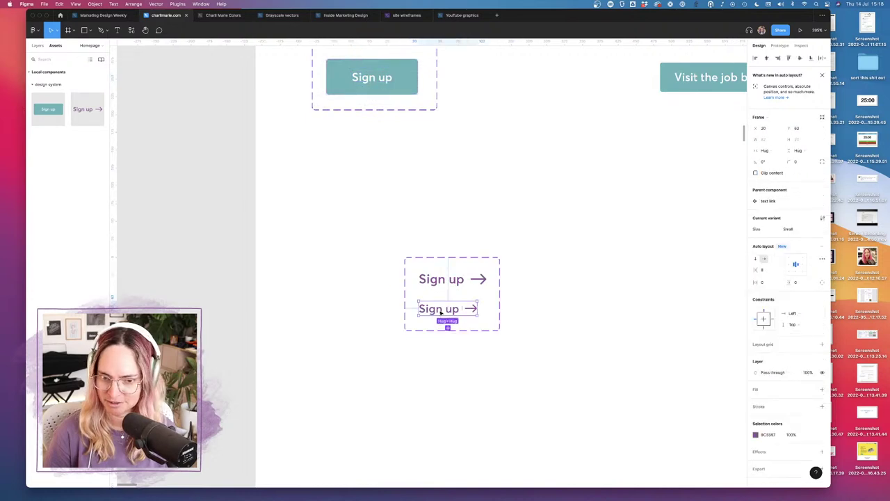
scroll(439, 313, up, 5)
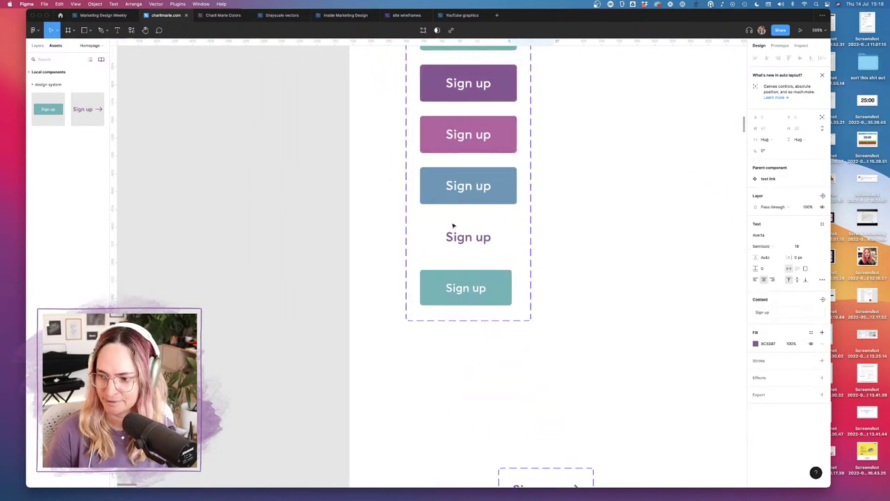
Step: Give the small button 8 px vertical padding, nudged up one, and narrower side padding
click(569, 323)
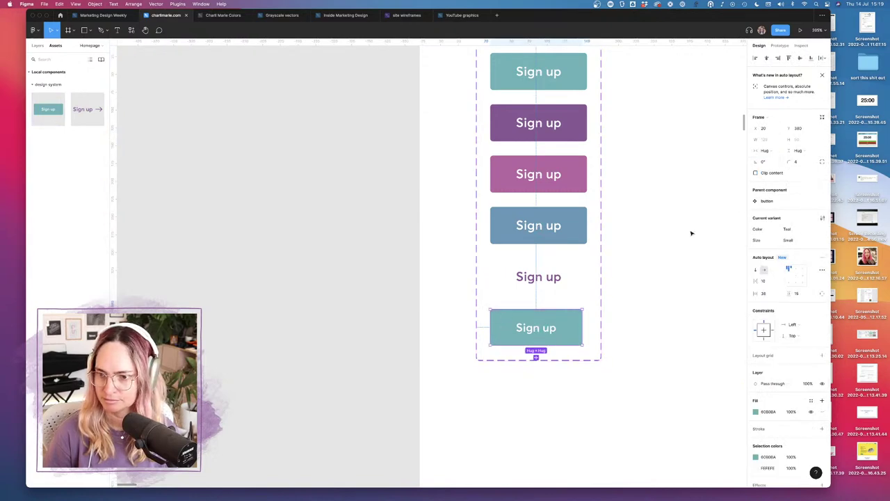
click(800, 294)
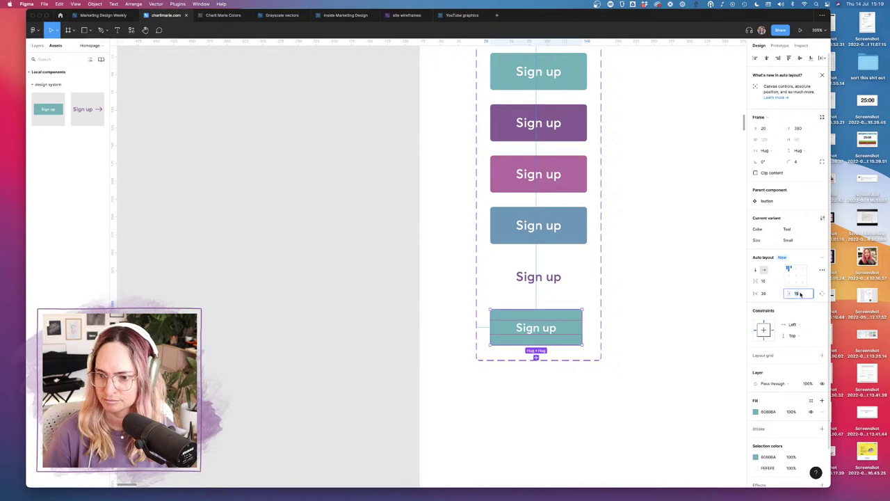
text(8)
key(Return)
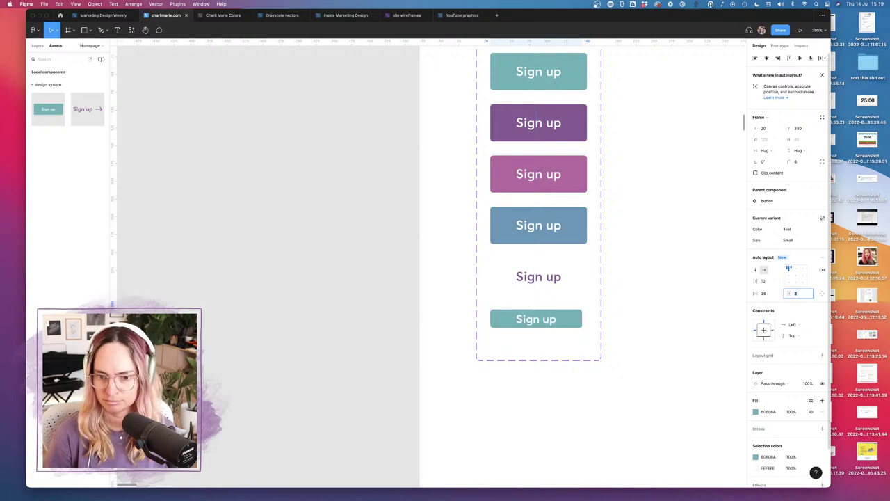
key(Up)
key(Up)
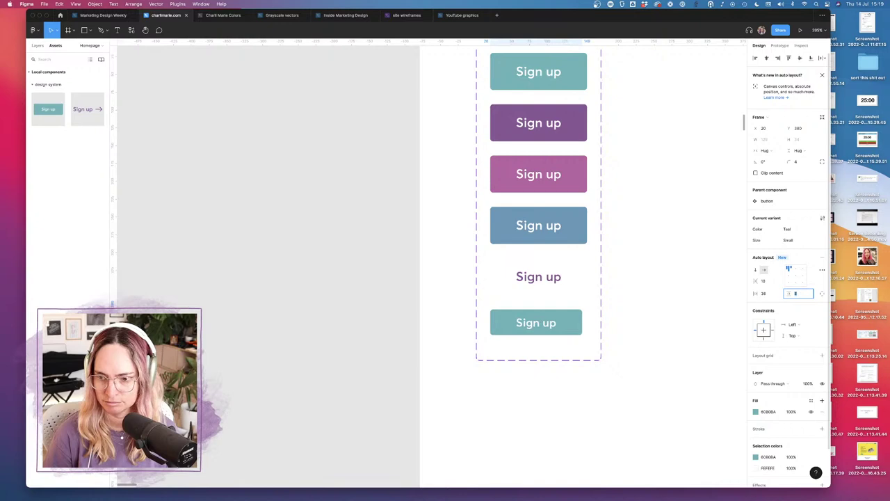
key(shift+Tab)
key(Down)
key(Down)
key(Down)
key(Down)
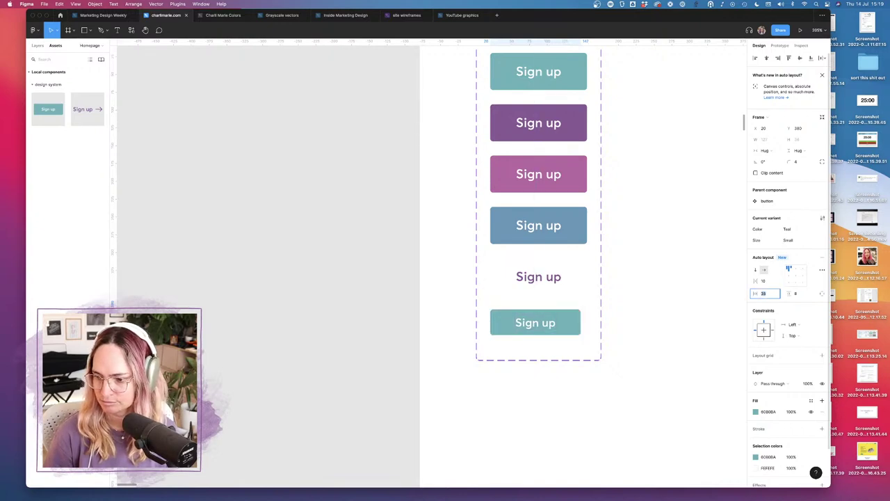
key(Down)
key(Down)
key(Down)
key(Down)
key(Down)
key(Down)
key(Down)
key(Down)
key(Down)
key(Down)
key(Down)
key(Down)
key(Down)
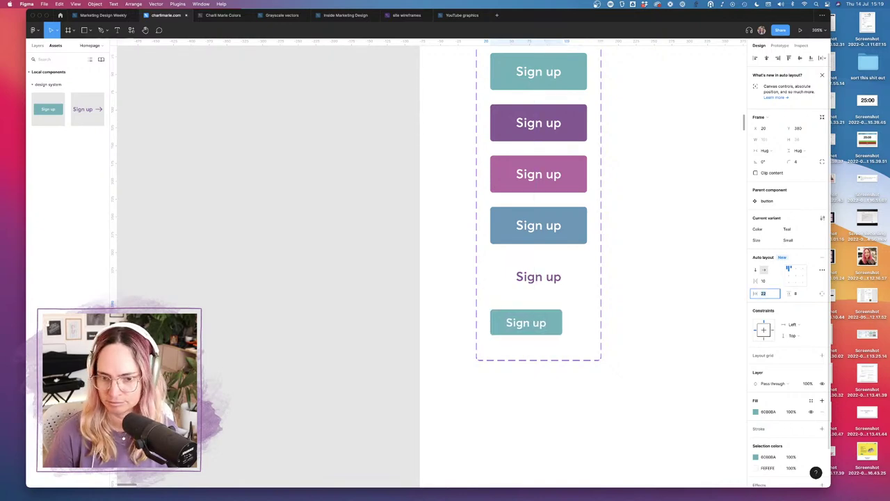
key(Down)
key(Down)
key(Down)
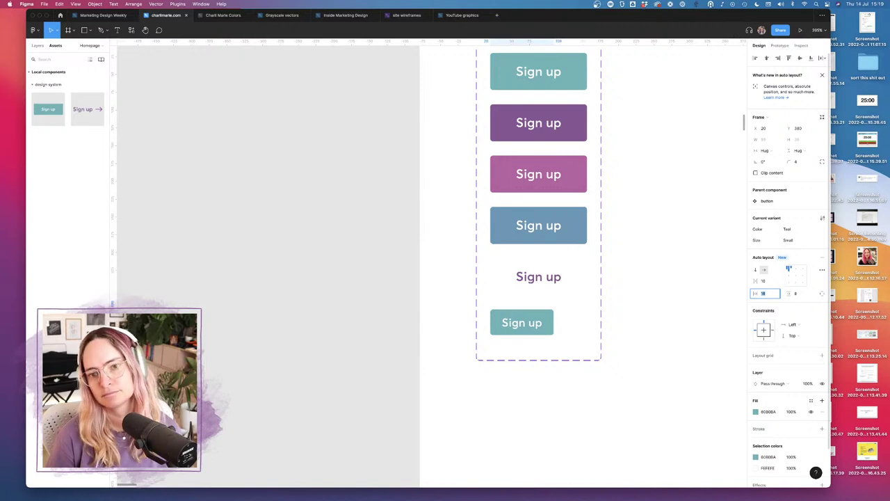
Step: Select the bottom small Sign up button in the variant set
click(691, 290)
click(547, 318)
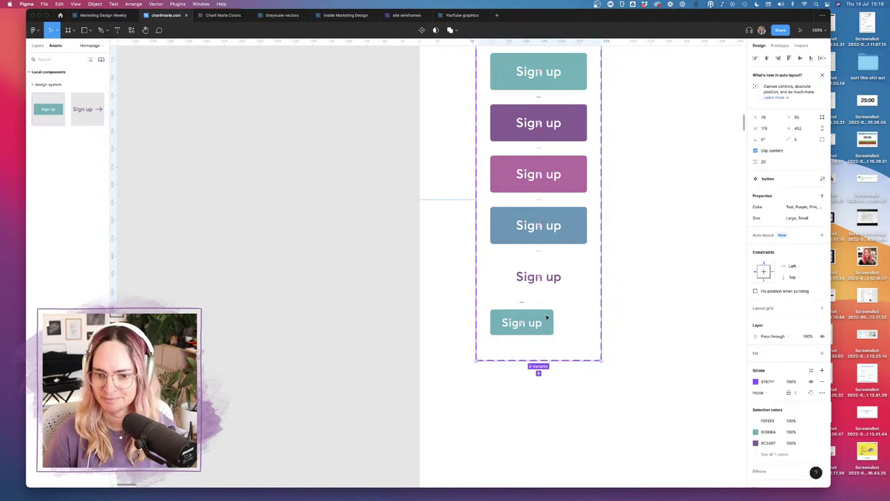
click(547, 318)
click(646, 319)
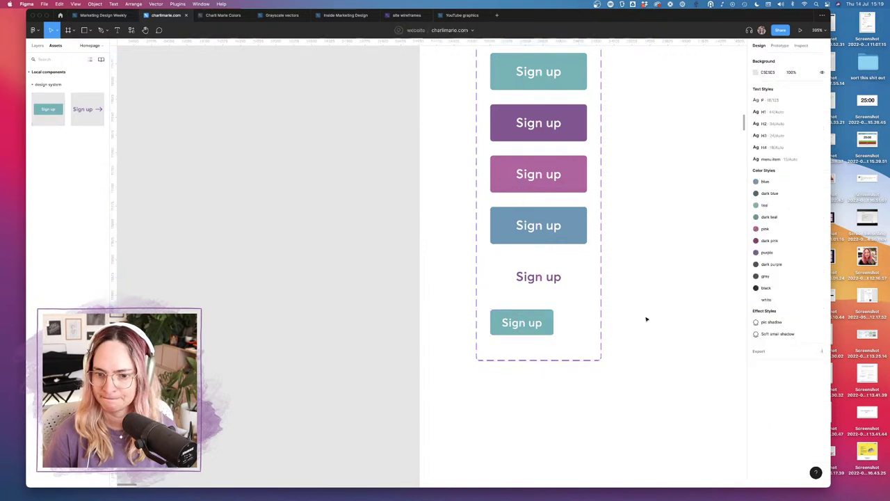
click(544, 319)
click(540, 322)
click(534, 324)
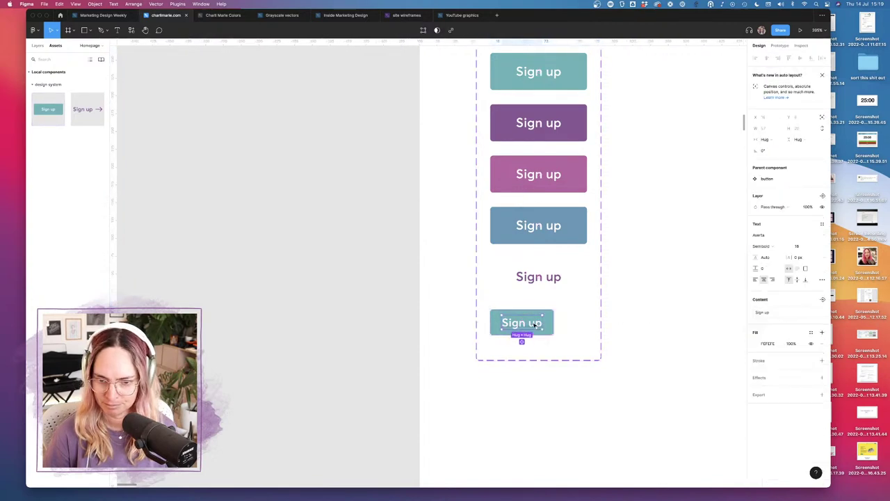
click(550, 321)
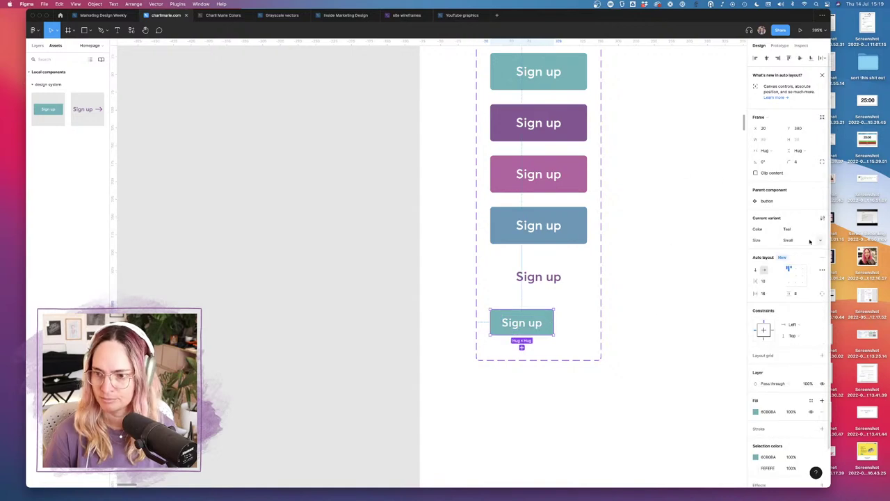
Step: Duplicate it as a Purple small variant filled with the brand purple
key(super+d)
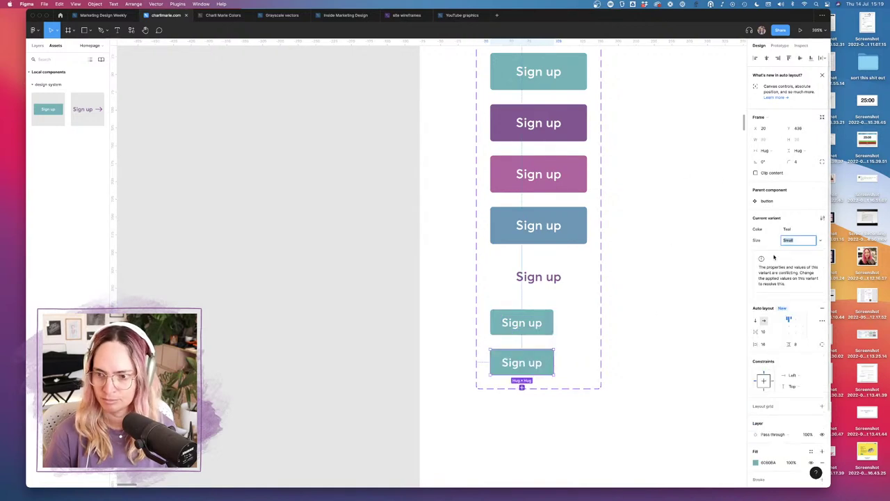
click(821, 229)
click(821, 230)
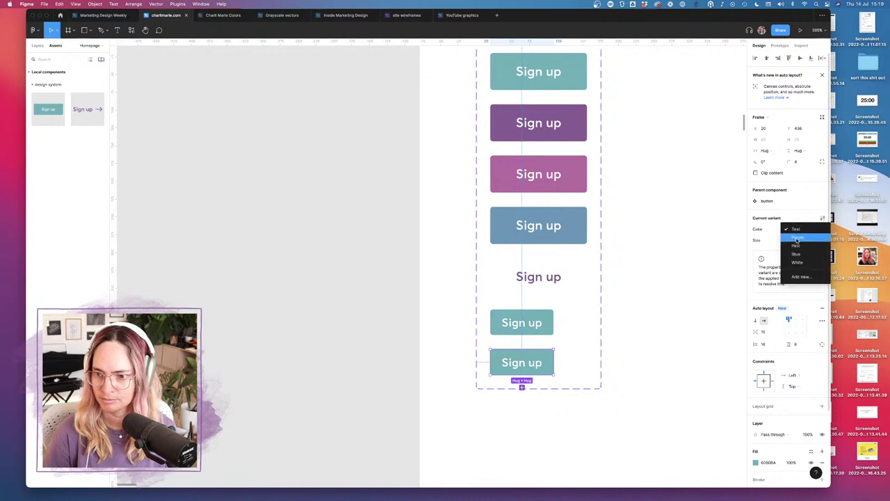
click(792, 240)
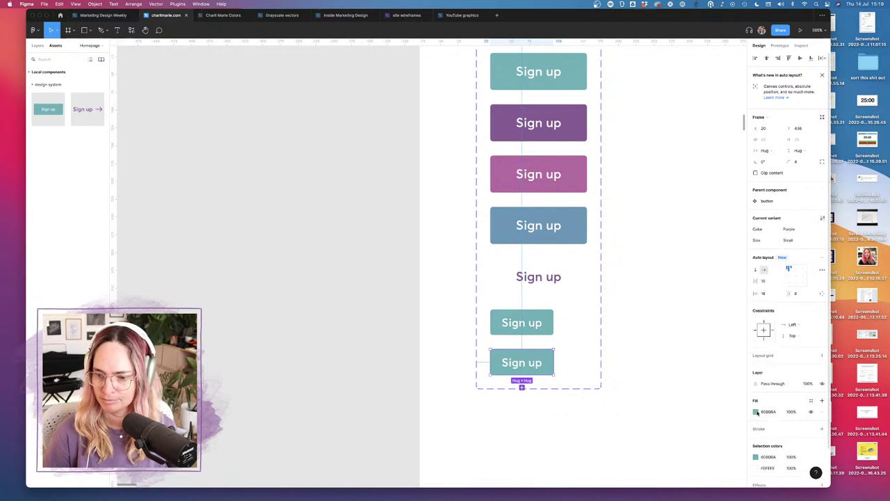
click(755, 411)
click(680, 462)
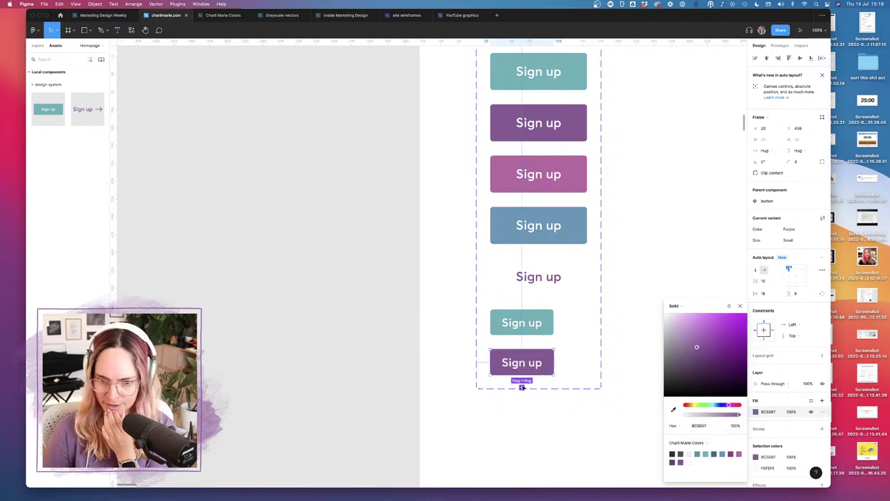
Step: Duplicate it as a Pink small variant filled with brand pink BC69A4
key(ctrl+d)
click(820, 231)
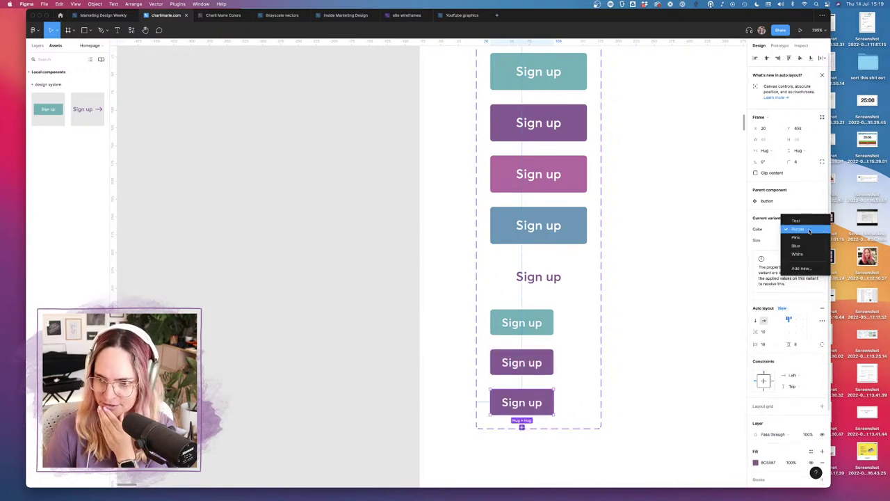
click(790, 242)
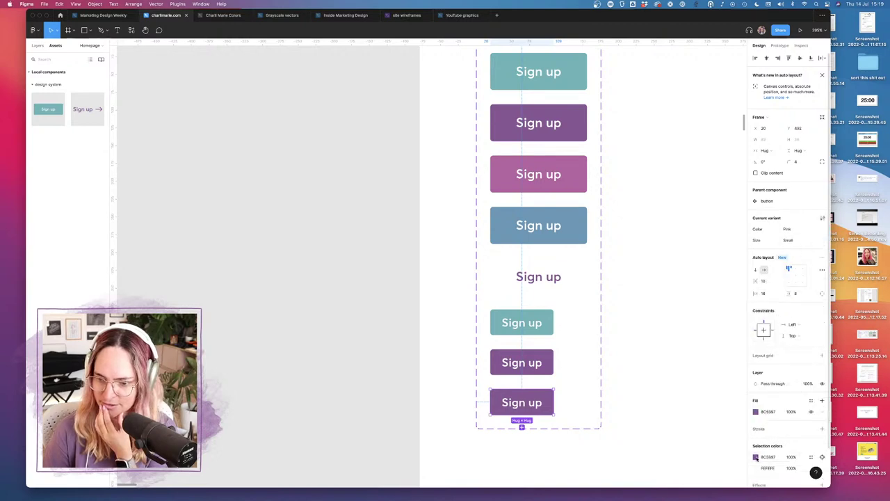
click(756, 456)
click(738, 454)
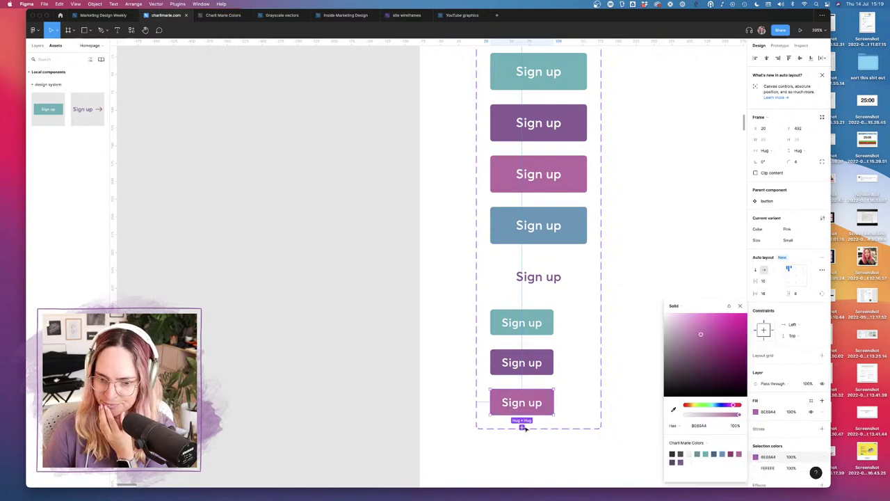
Step: Duplicate it as a Blue small variant filled with brand blue 6096BA
key(ctrl+d)
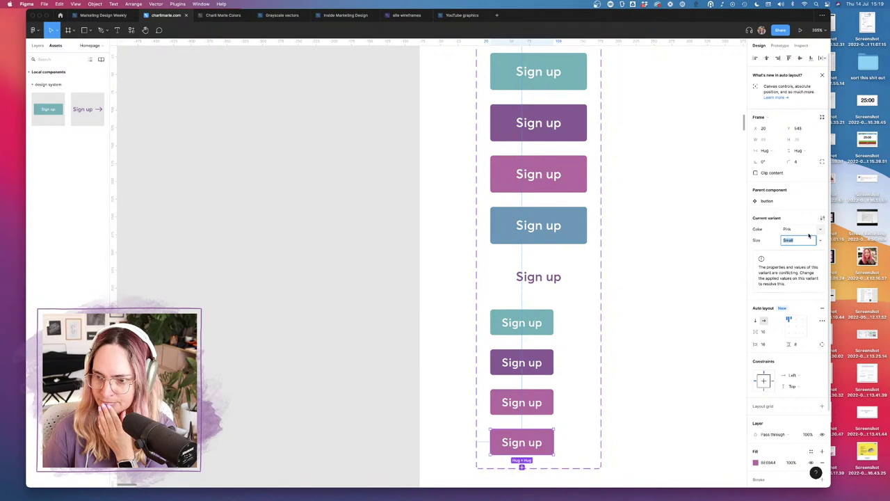
click(819, 230)
click(801, 240)
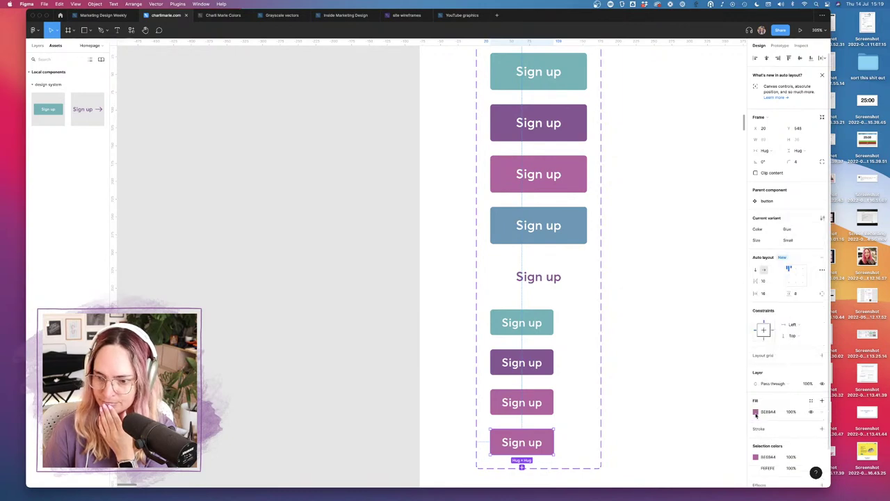
click(760, 412)
click(757, 411)
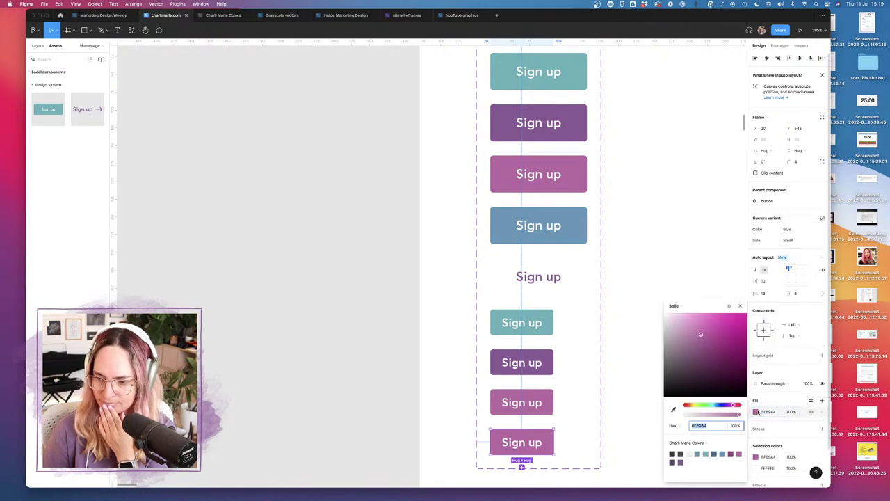
click(719, 455)
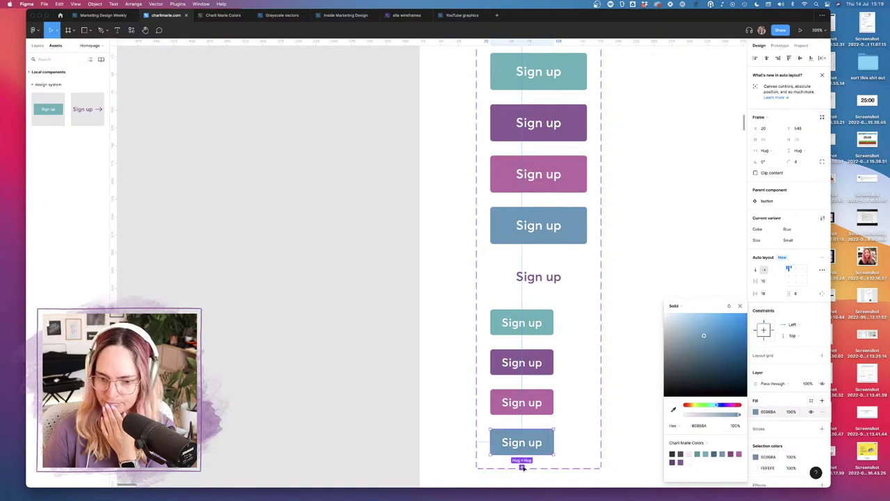
Step: Duplicate it as a White small variant with white fill and purple BC5B97 label
key(super+d)
click(792, 229)
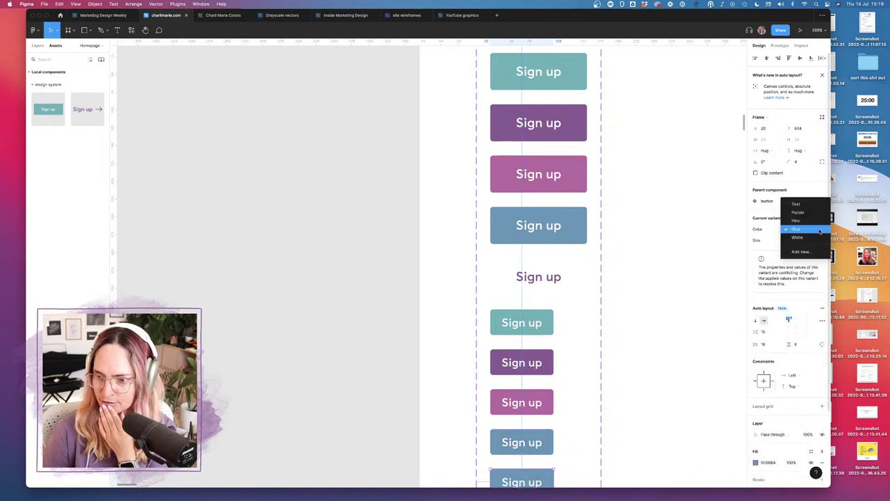
click(799, 239)
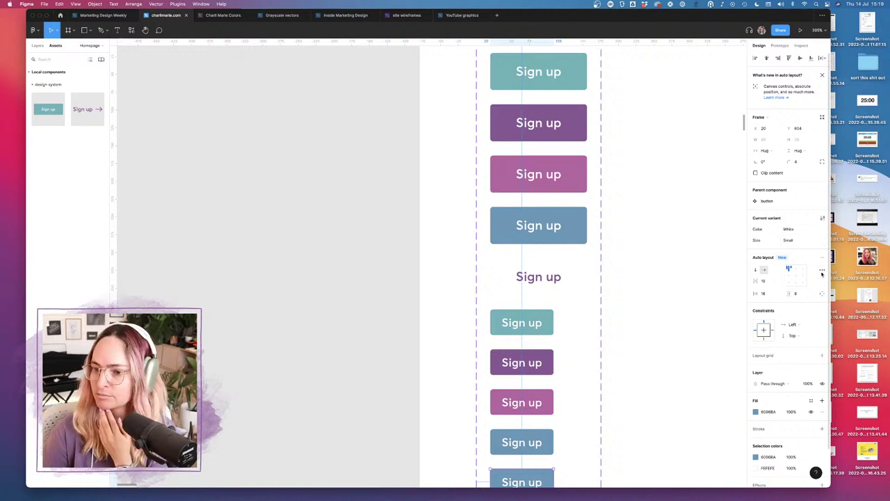
click(755, 457)
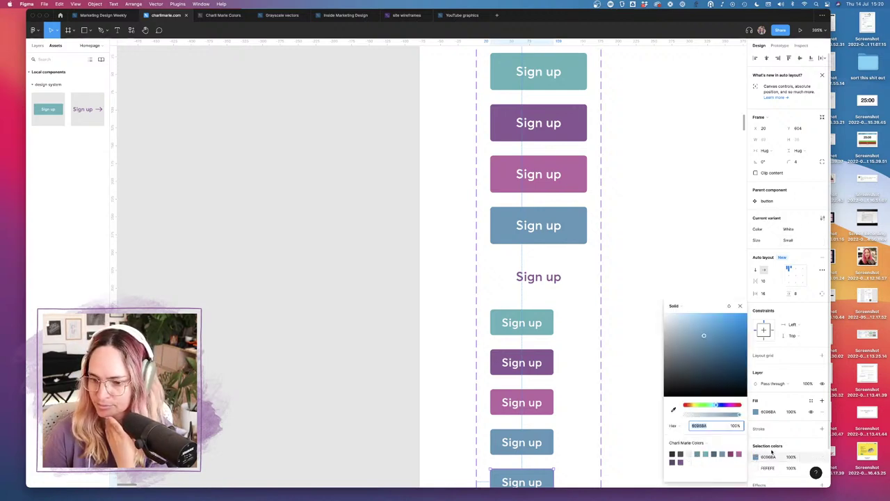
click(756, 468)
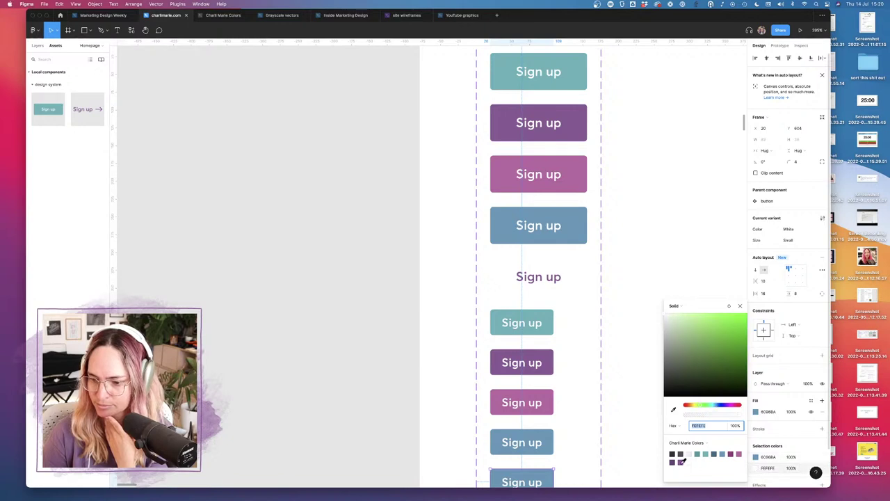
click(681, 462)
click(759, 456)
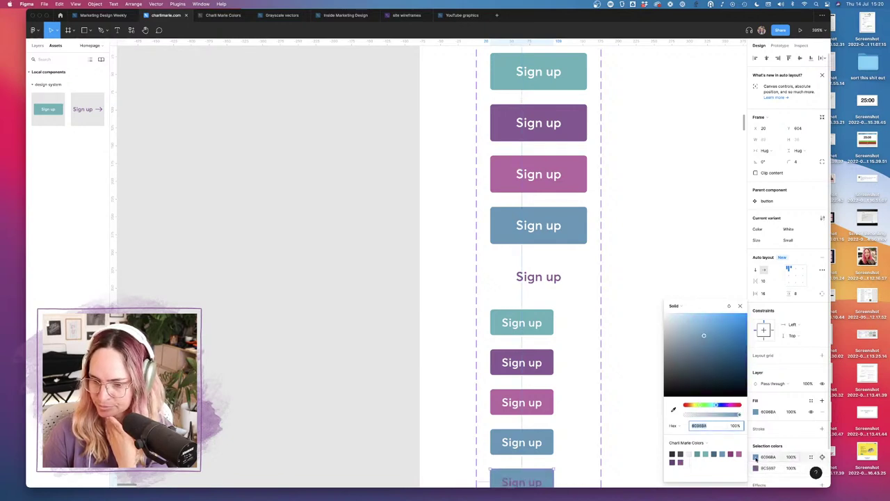
click(689, 454)
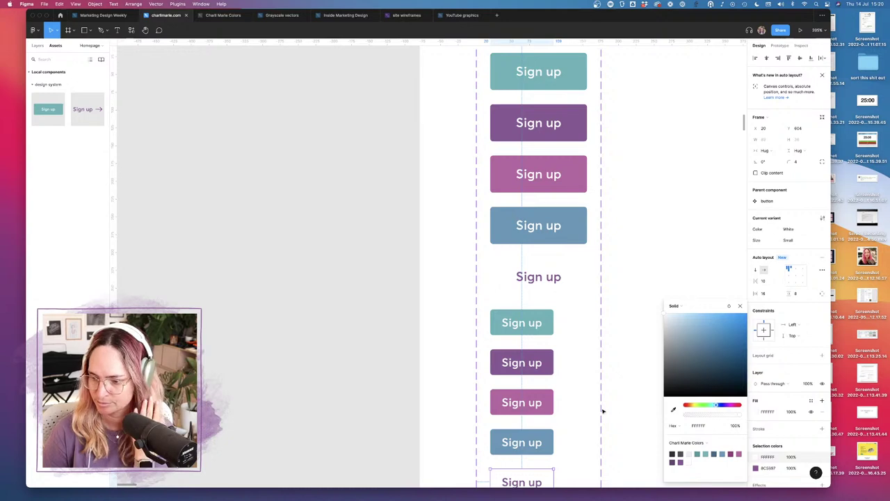
scroll(602, 411, down, 2)
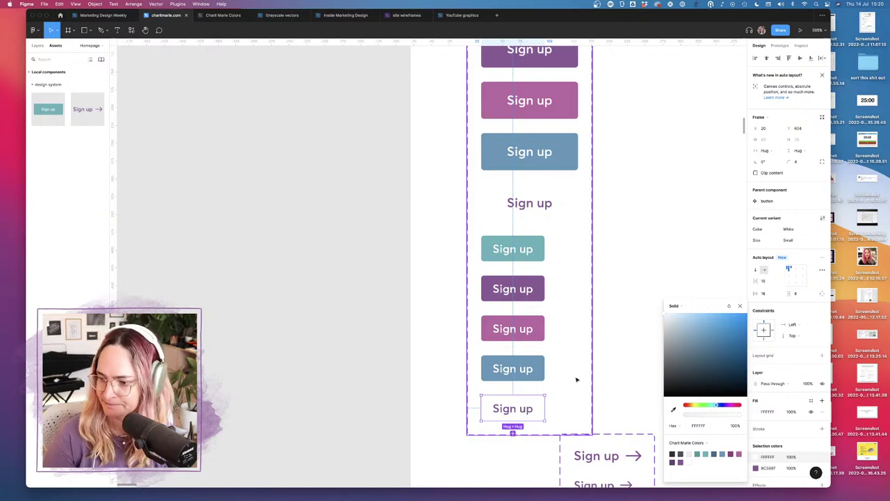
Step: Move the arrow-style Sign up text links up beside the button stack, then pan to the podcast menus
click(614, 362)
scroll(615, 362, down, 5)
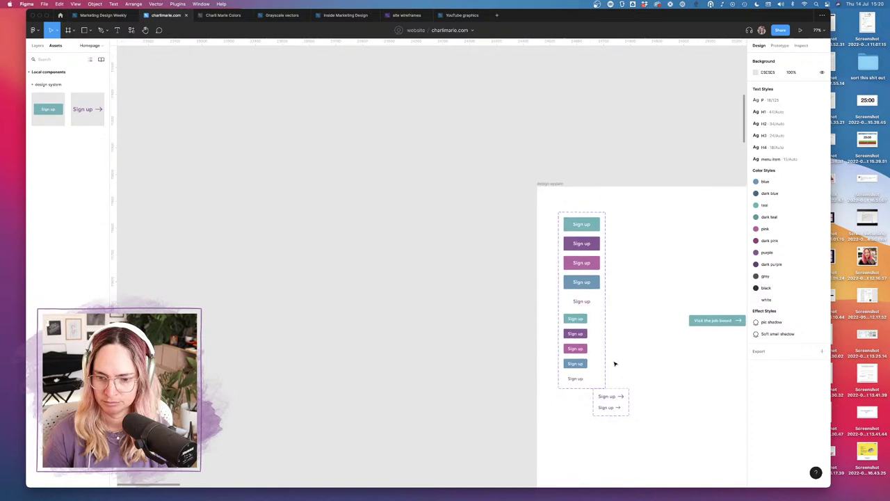
drag(606, 396, 631, 218)
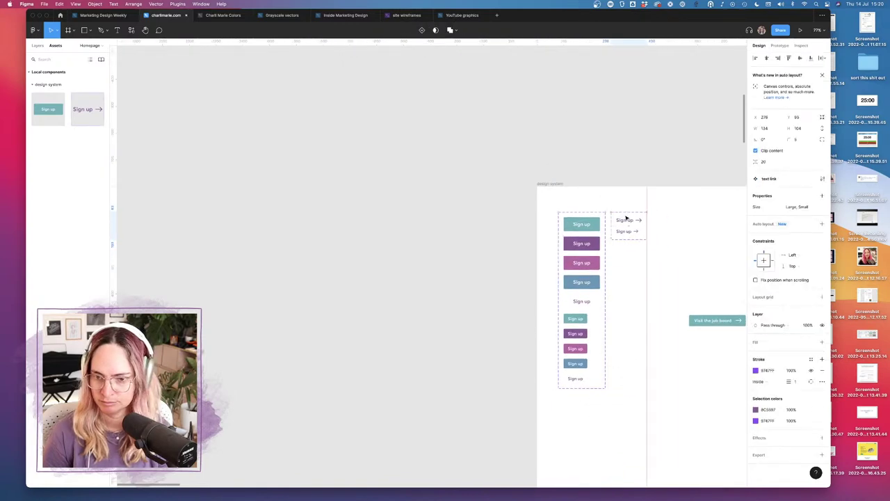
click(673, 222)
scroll(674, 222, right, 5)
click(595, 310)
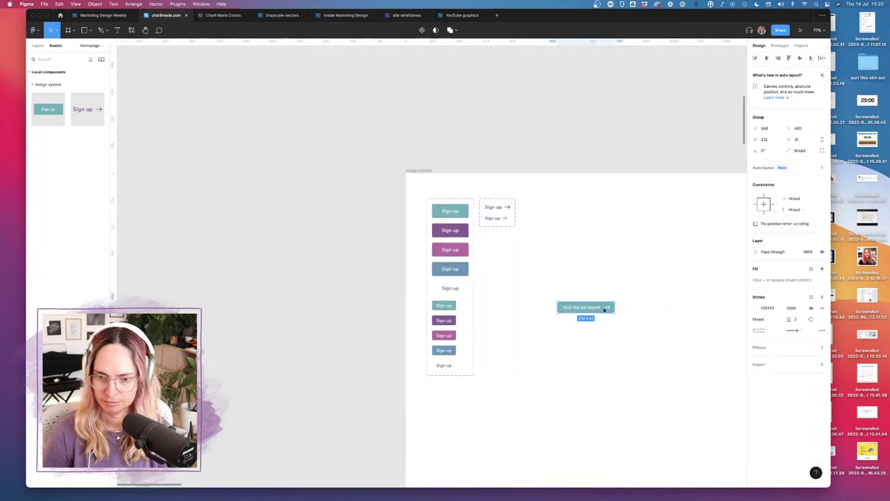
click(592, 218)
scroll(451, 173, down, 3)
scroll(450, 173, right, 5)
scroll(450, 172, down, 5)
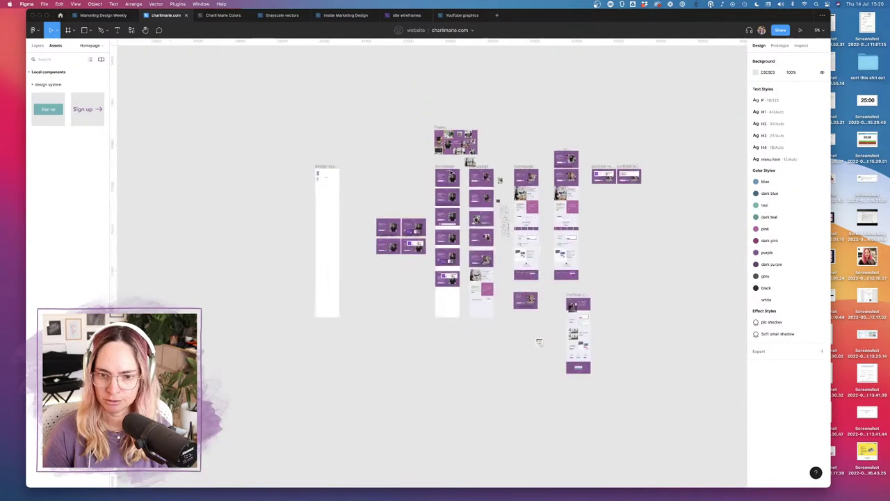
scroll(509, 159, up, 5)
scroll(509, 158, right, 5)
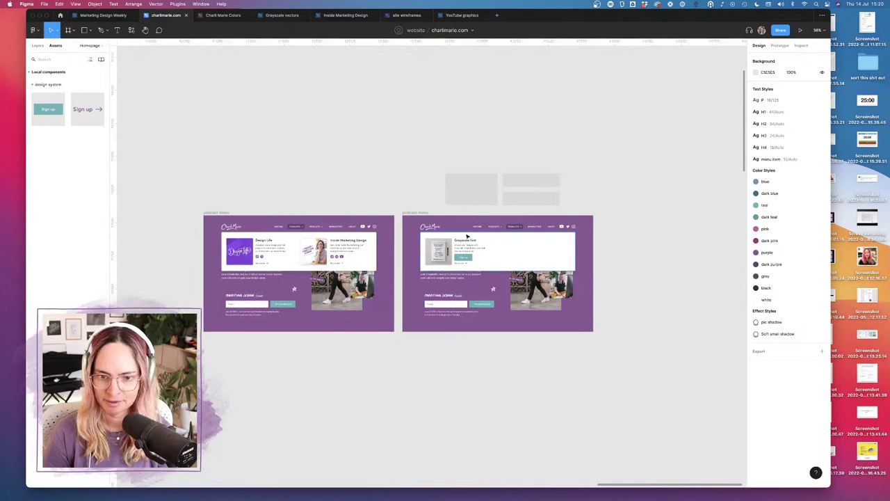
scroll(522, 249, up, 5)
Step: Make the Grayscale card's button Small and Purple, and delete the Go to site link
click(477, 334)
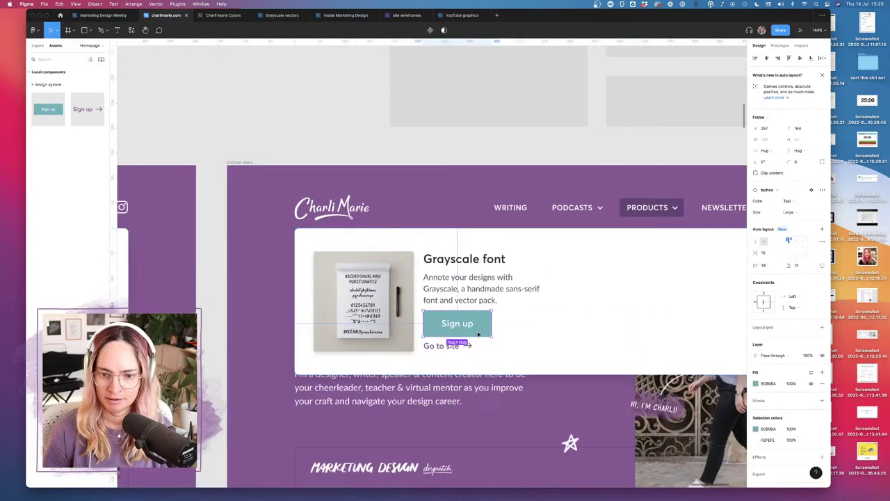
click(788, 212)
click(788, 223)
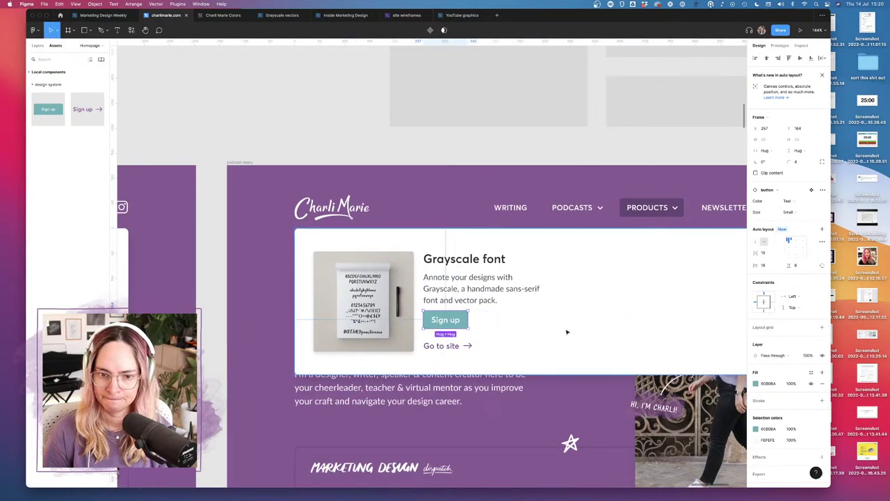
click(789, 201)
click(793, 213)
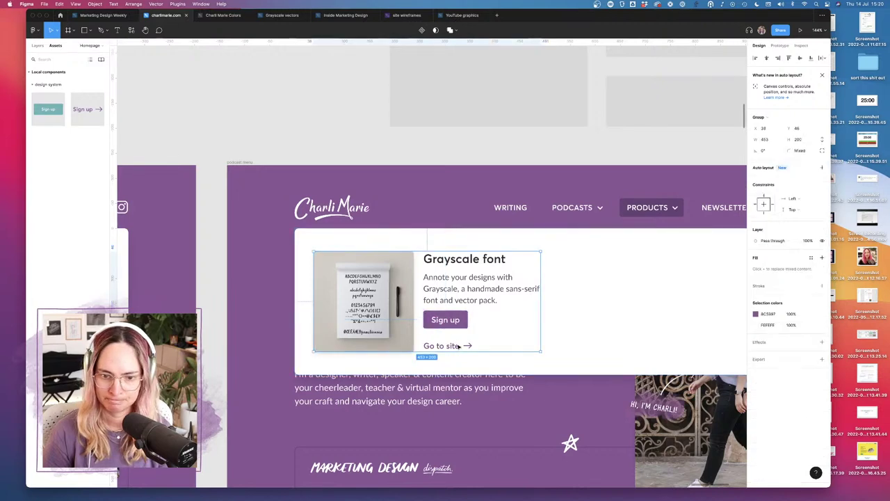
click(431, 346)
key(Delete)
Step: Relabel the button 'Get Grayscale' and nudge it slightly lower
double_click(447, 321)
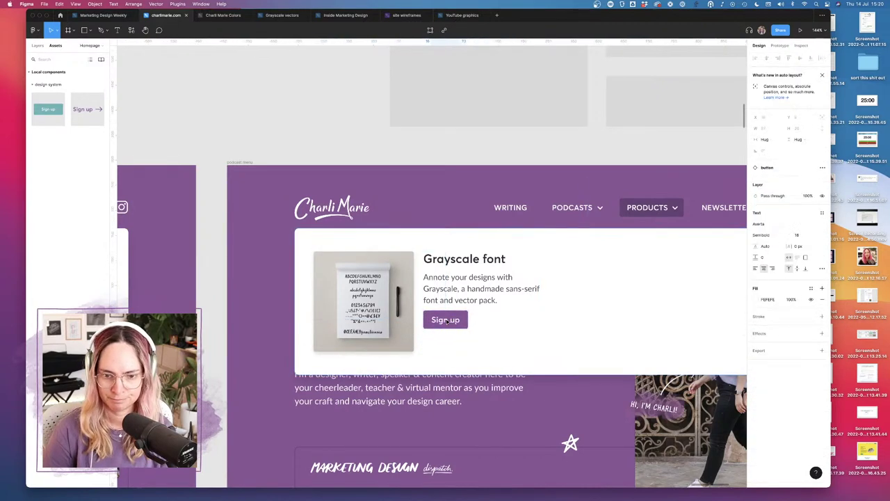
text(Get Grayscale)
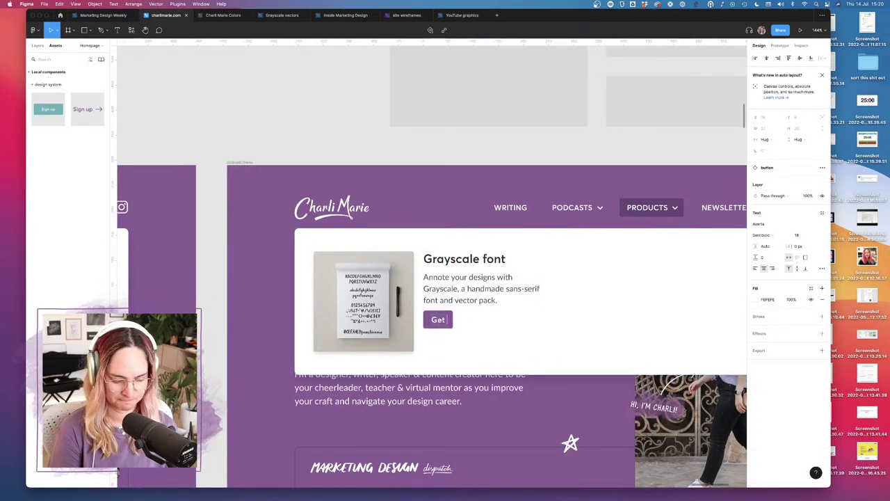
click(470, 142)
drag(460, 323, 459, 324)
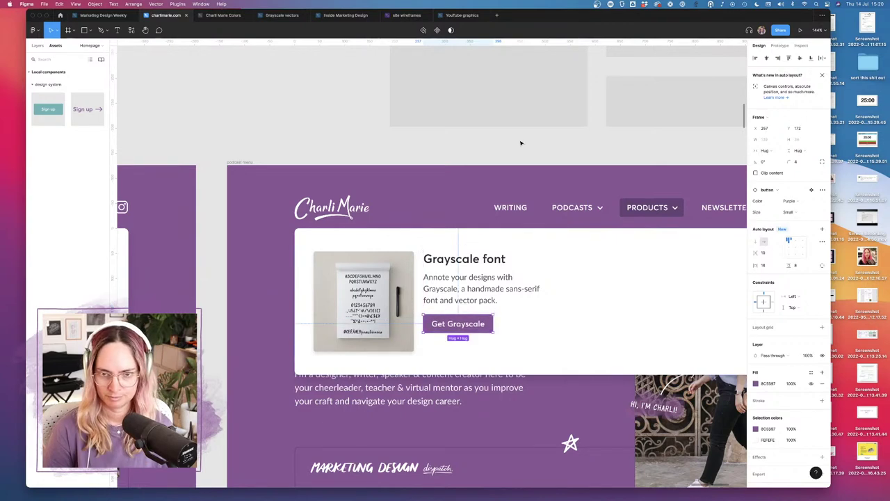
click(524, 144)
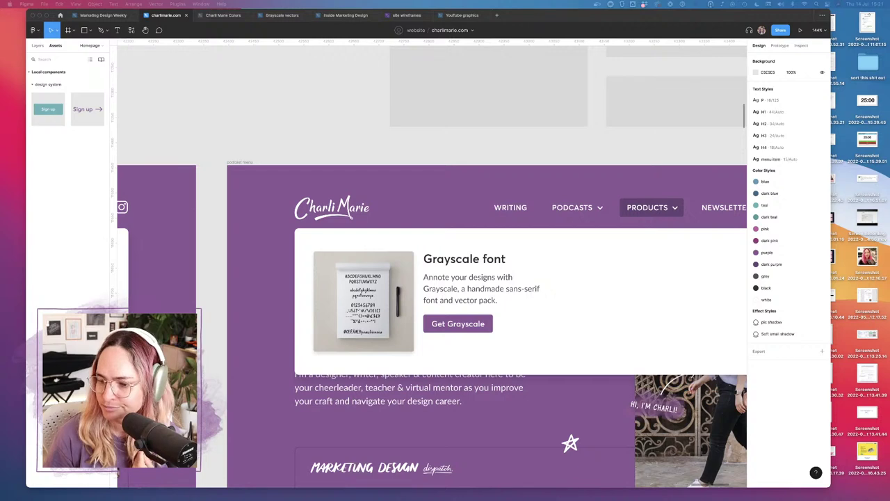
Step: Move the Get Grayscale button down about 25 px and the description text lower
click(459, 324)
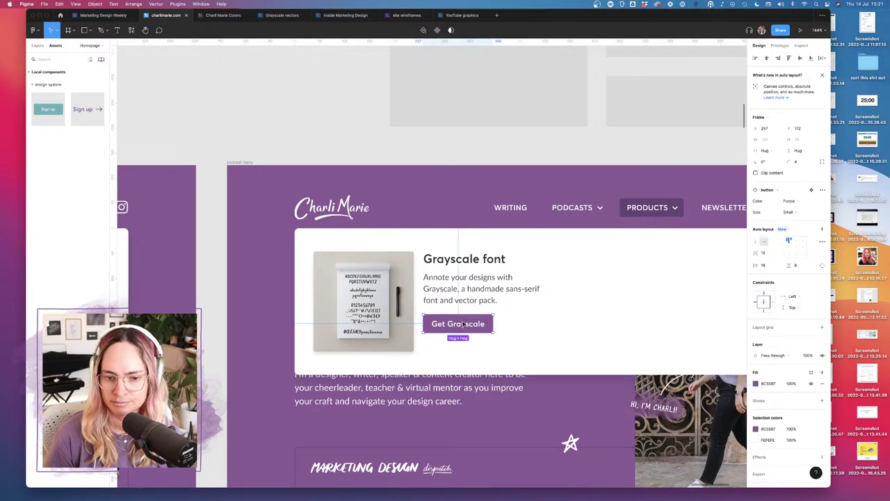
drag(461, 325, 464, 342)
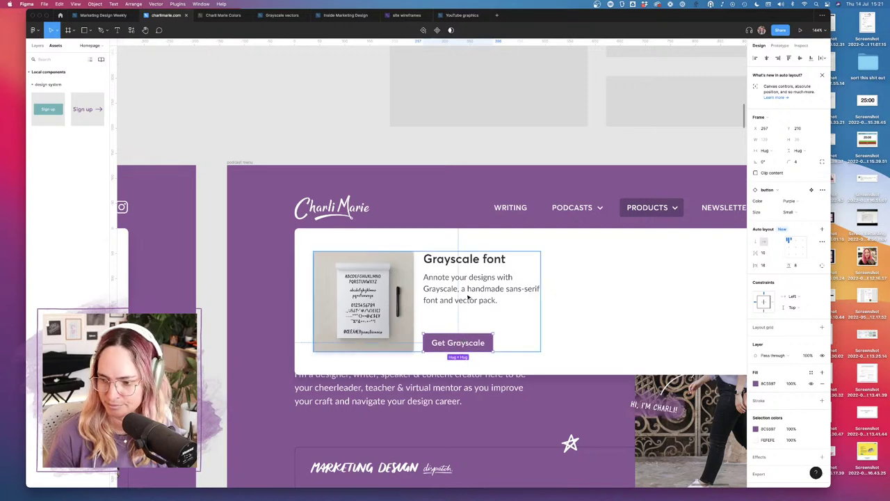
drag(461, 302, 461, 310)
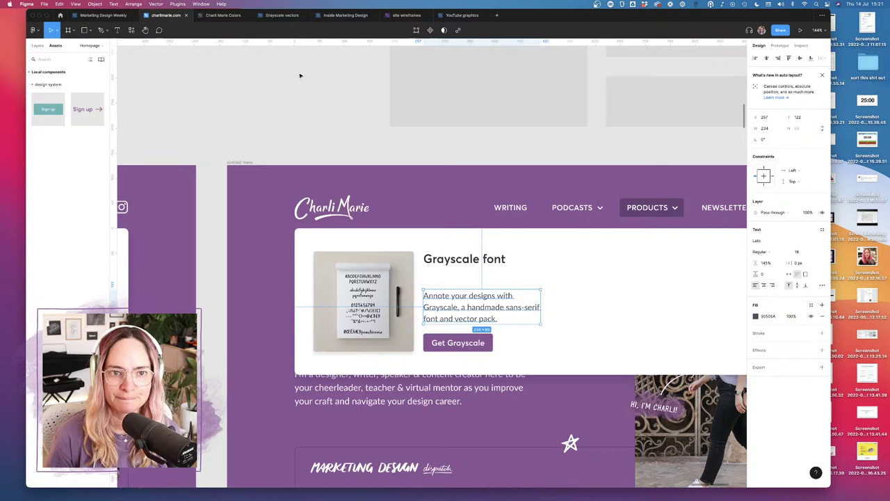
Step: Check the live Grayscale font product page in Safari, then return to Figma
click(229, 481)
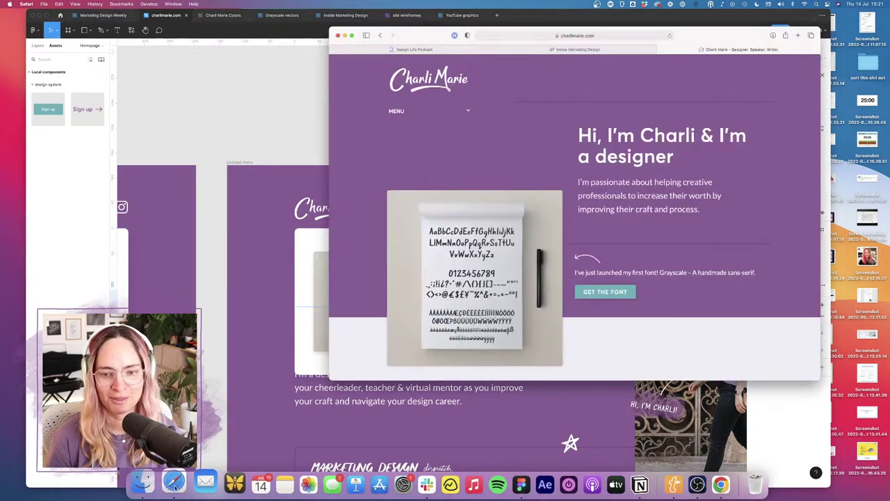
click(618, 292)
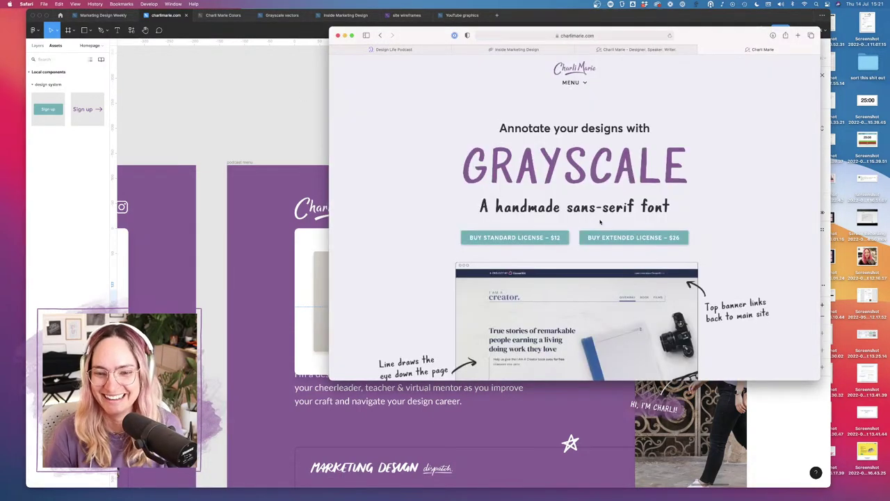
scroll(359, 111, down, 3)
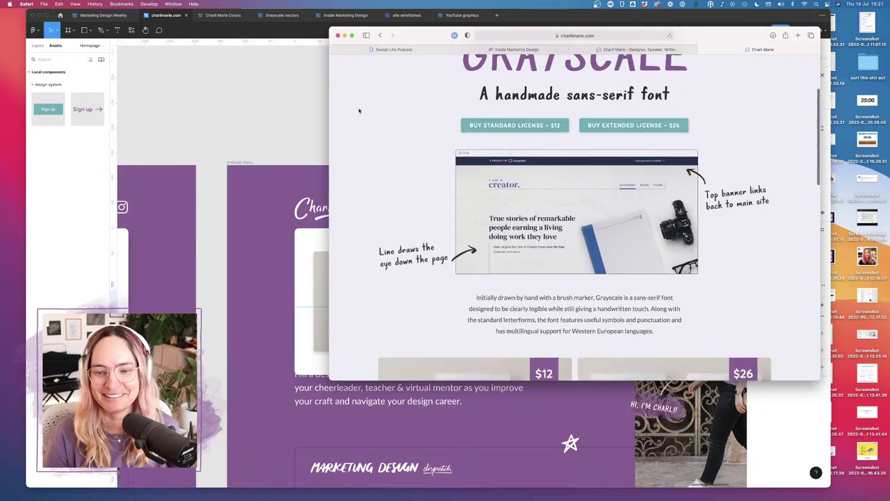
click(307, 111)
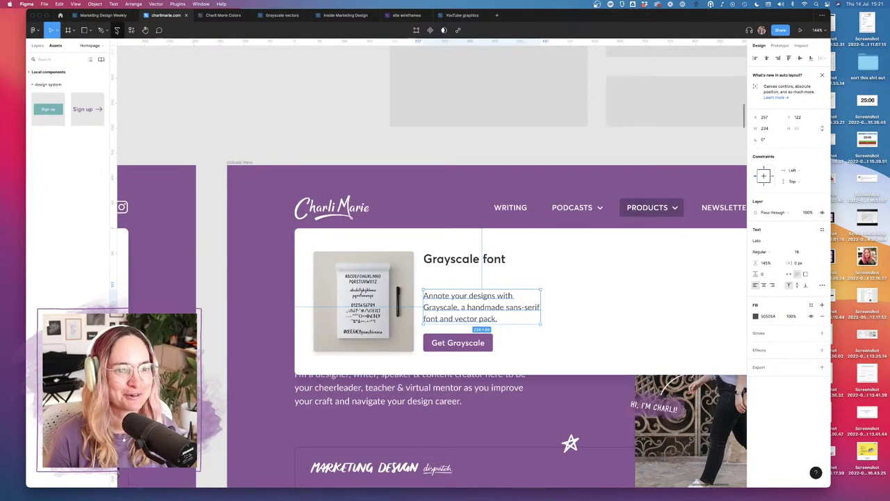
Step: Duplicate the Grayscale font heading just below itself and retype the copy as 'Starting from $12'
click(464, 261)
drag(466, 263, 466, 282)
double_click(464, 280)
key(super+a)
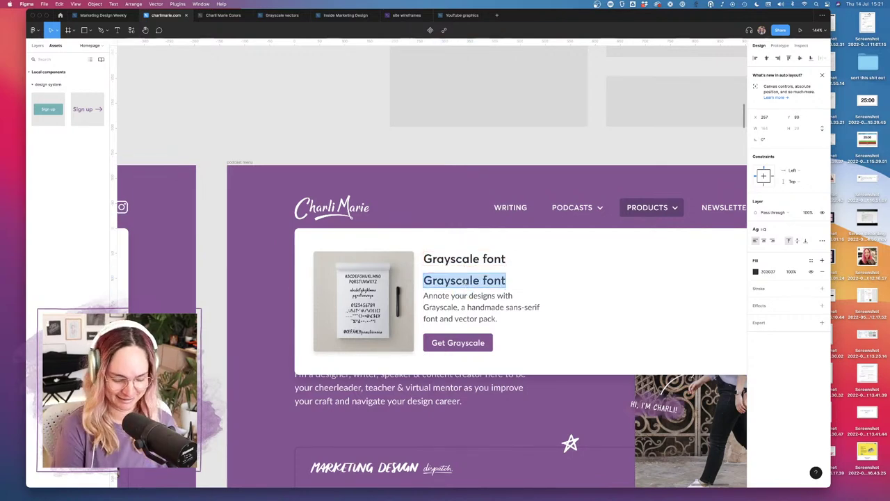
text(Starting at)
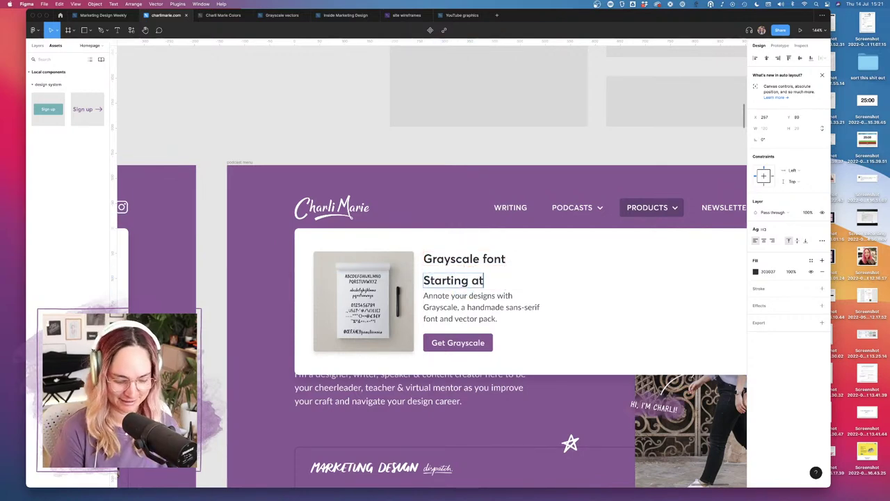
key(BackSpace)
key(BackSpace)
text(f)
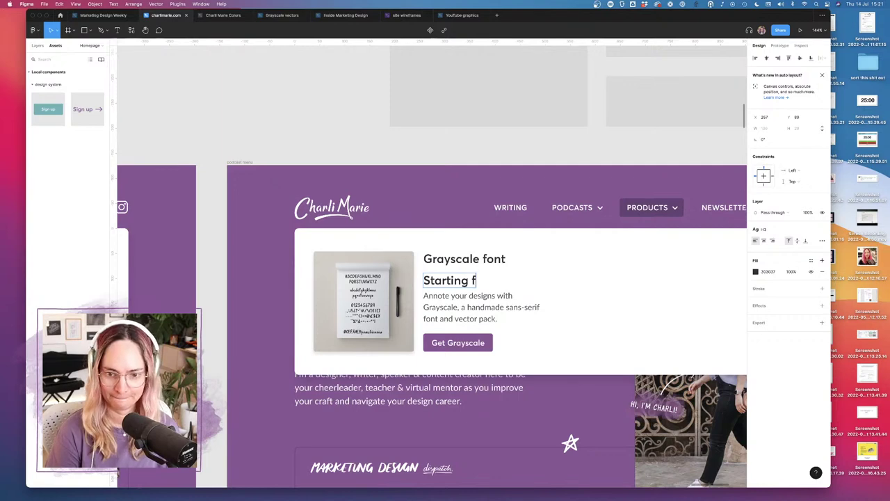
text(rp)
key(BackSpace)
text(om)
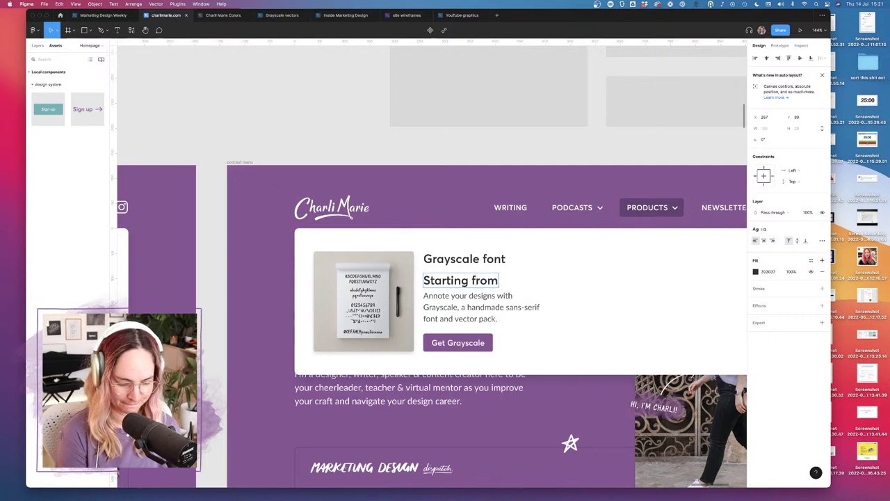
text( $12)
key(Escape)
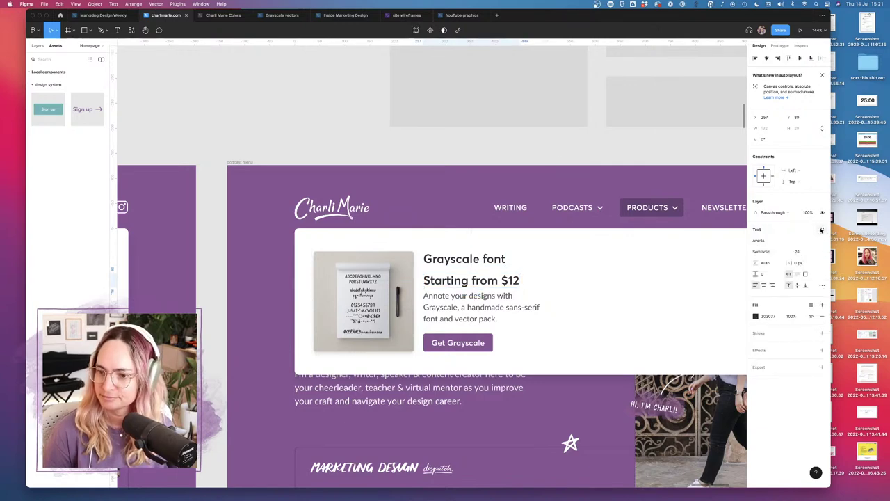
Step: Reduce the price line's font size to 15
click(799, 251)
text(21)
key(Return)
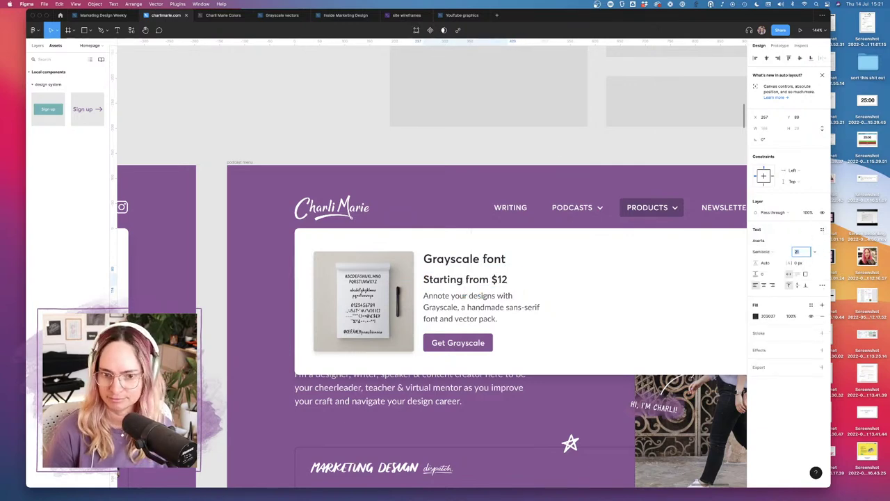
key(Down)
key(Down)
key(Down)
key(Down)
key(Down)
key(Down)
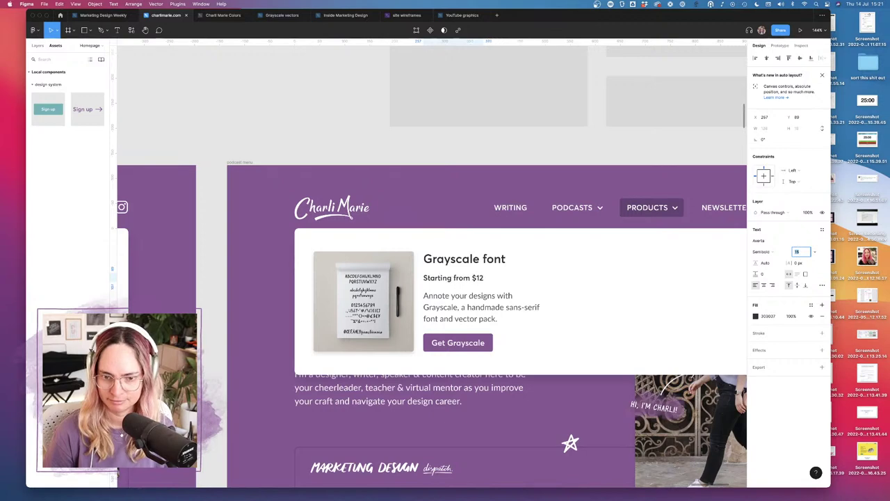
key(Escape)
click(467, 276)
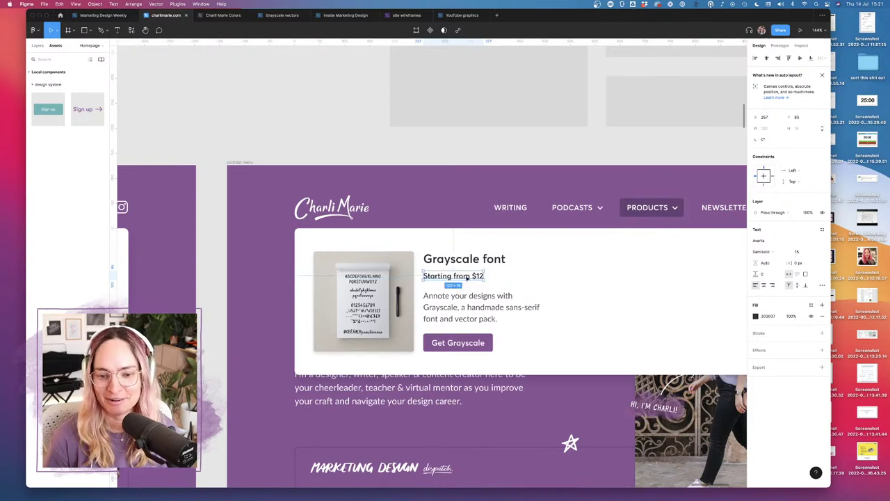
Step: Color the price text with the dark grey style and cut it down to just '$12'
click(810, 305)
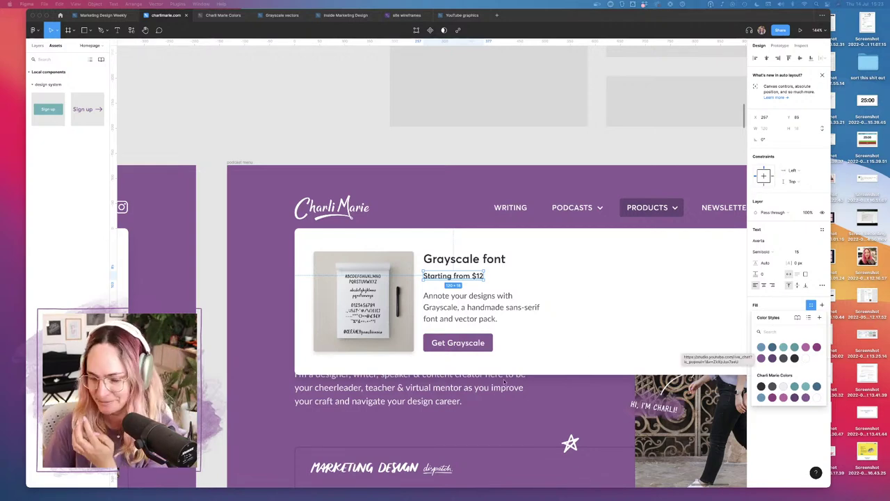
click(771, 388)
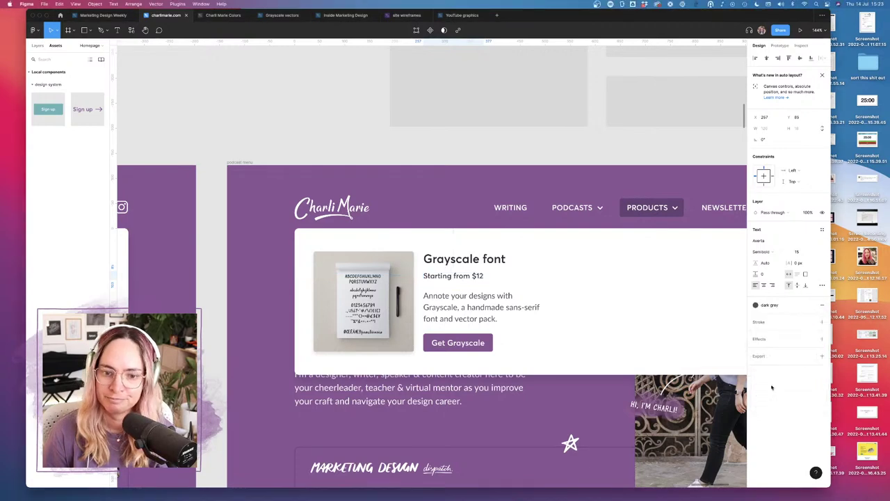
click(522, 278)
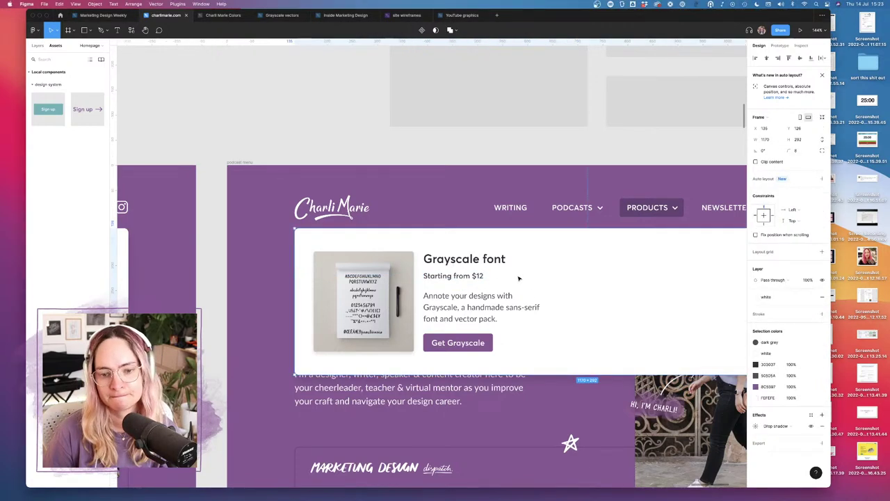
double_click(472, 276)
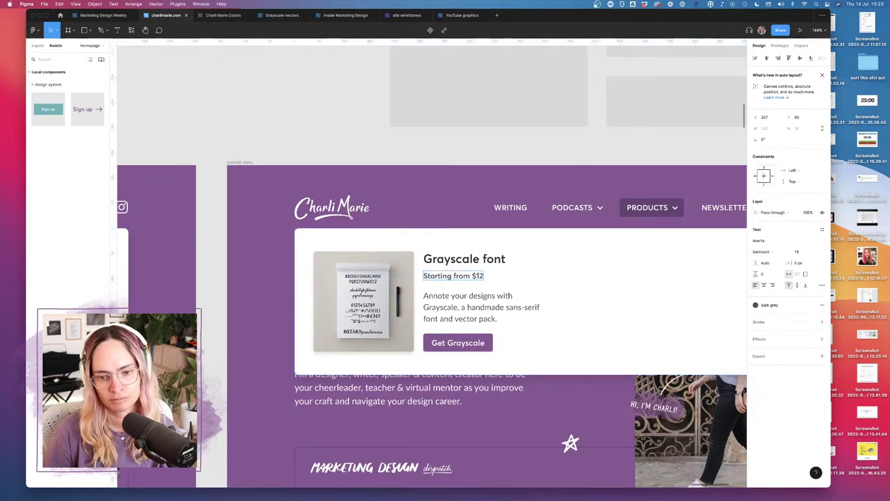
drag(472, 276, 423, 276)
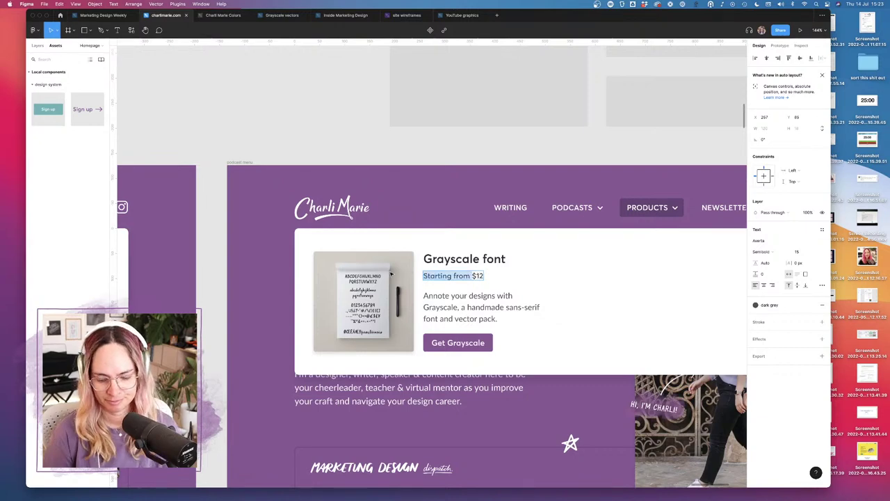
key(BackSpace)
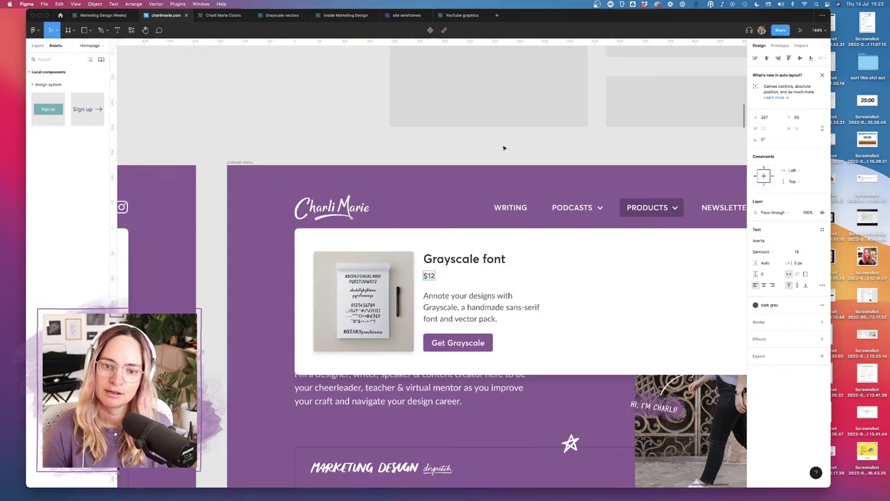
click(503, 147)
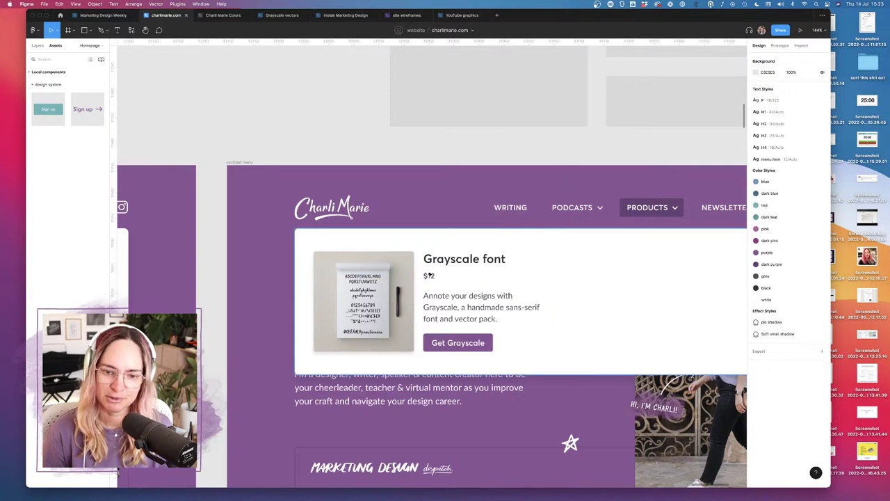
Step: Move the description text up closer beneath the price
click(433, 276)
click(452, 310)
click(452, 310)
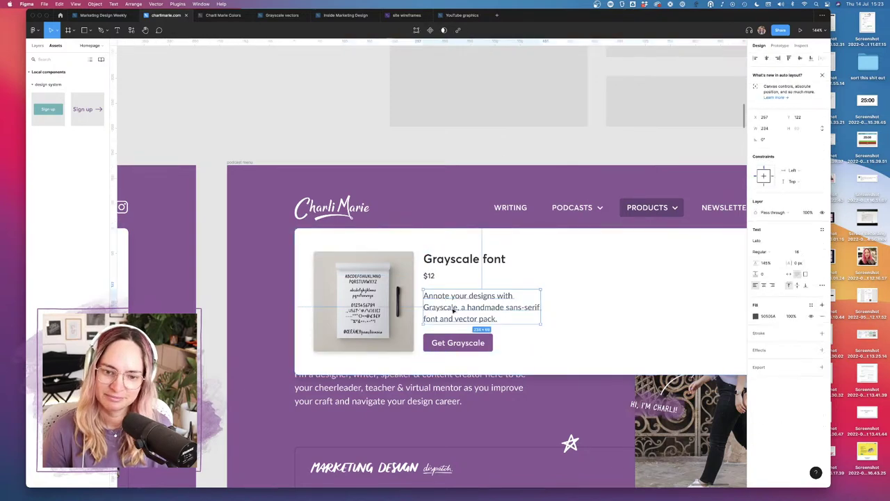
drag(453, 309, 450, 304)
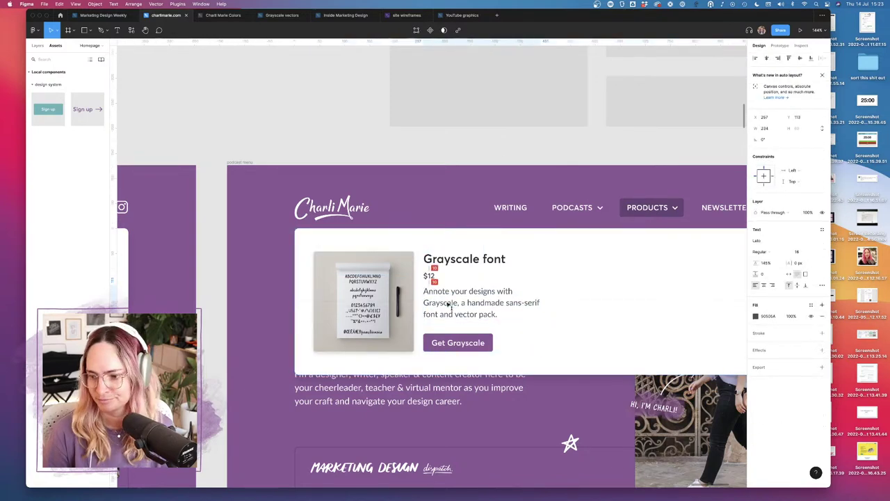
Step: Enlarge the $12 price font slightly, then bring up the Grayscale page in Safari
click(428, 276)
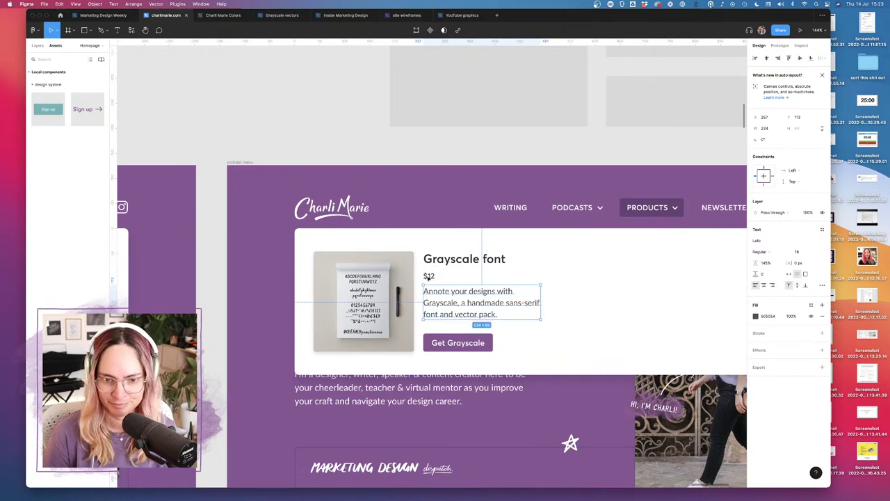
click(800, 251)
key(Return)
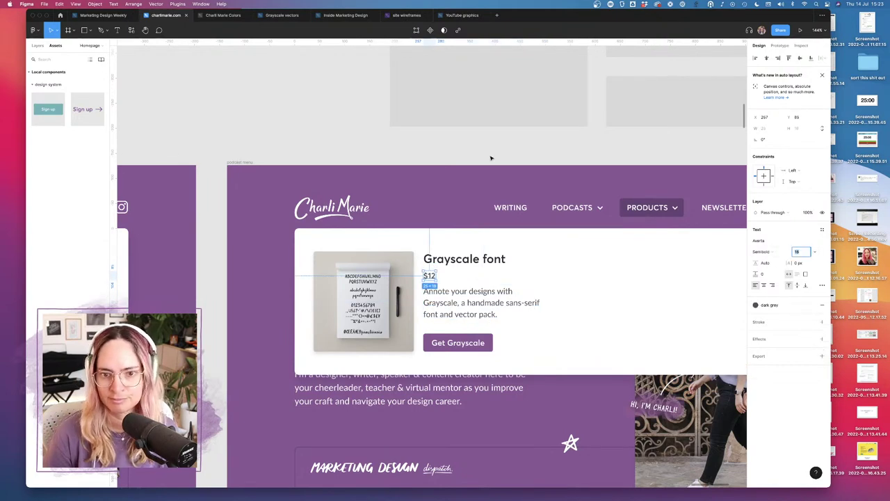
click(485, 158)
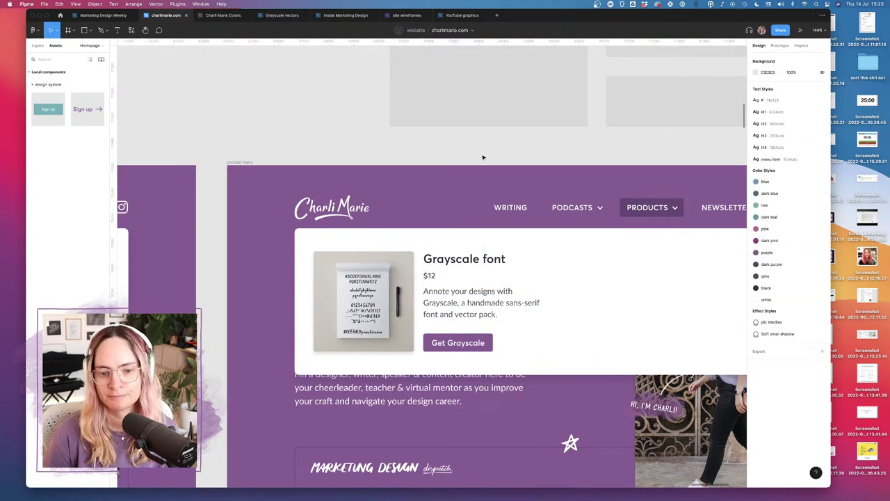
click(170, 496)
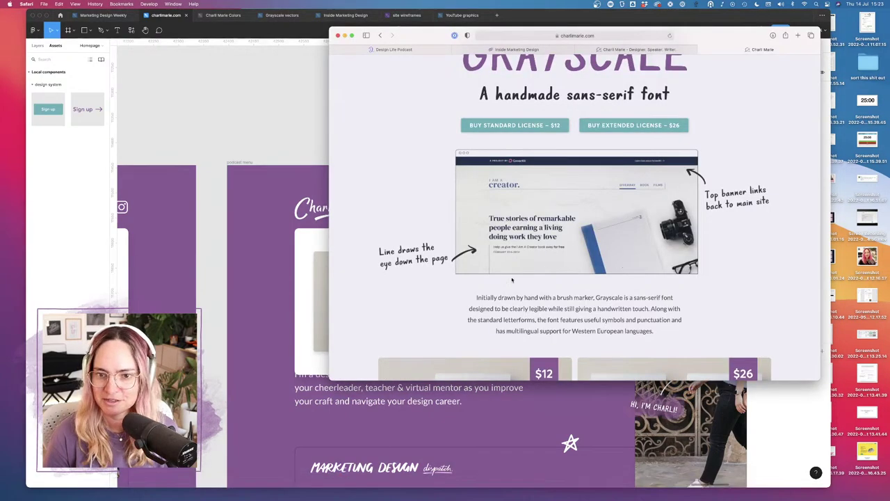
Step: Scroll through the Grayscale page's $12 Standard and $26 Extended licence options
scroll(512, 280, down, 6)
scroll(512, 280, up, 3)
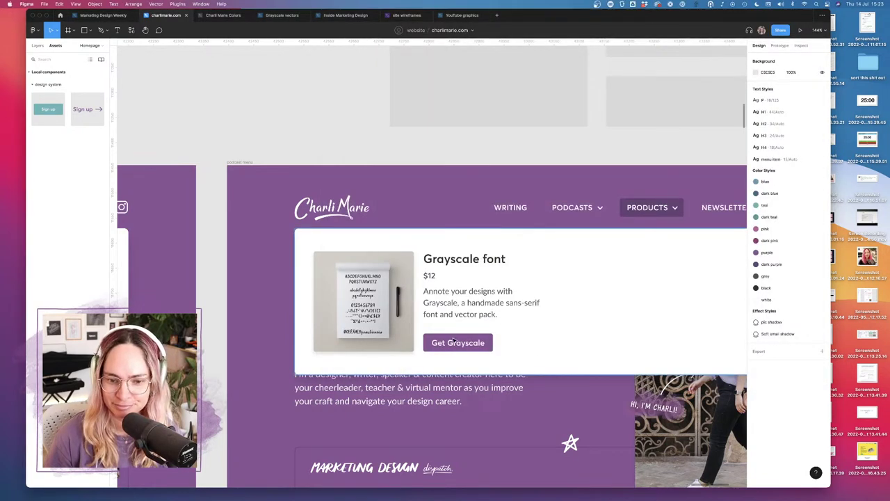
Step: Nudge the Get Grayscale button up 10 px and narrow the description so it rewraps
click(453, 340)
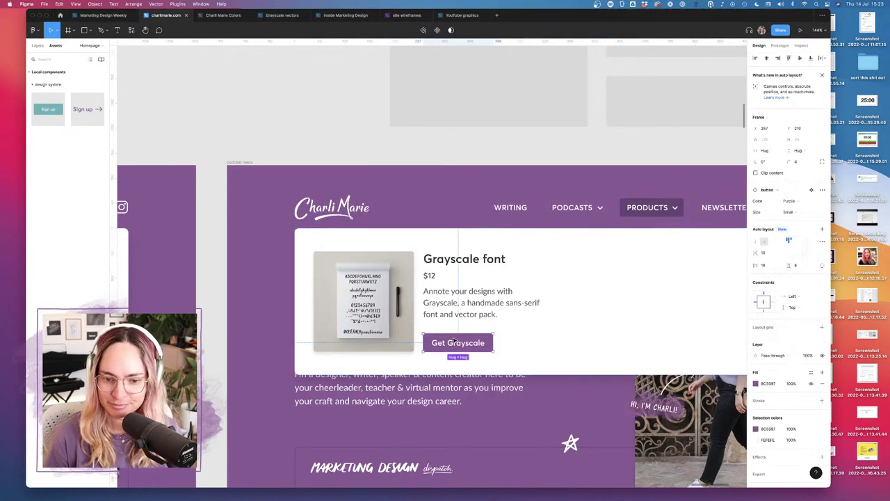
key(shift+Up)
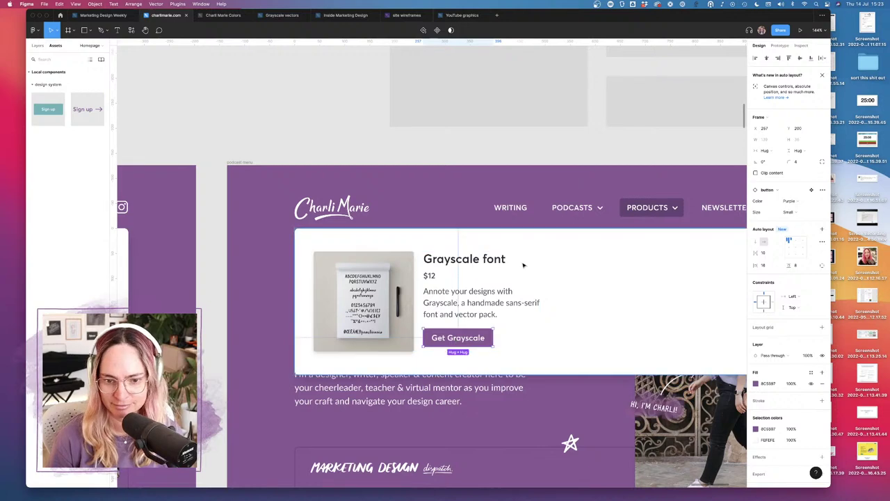
click(468, 148)
click(512, 310)
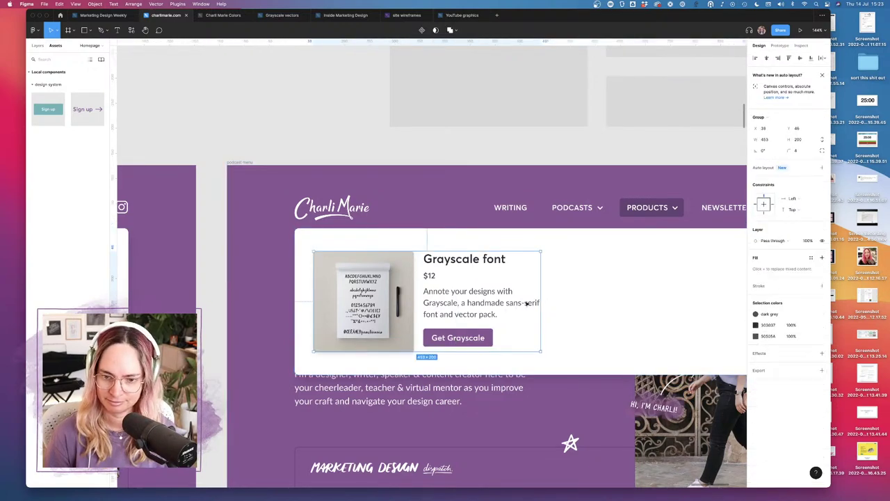
double_click(531, 302)
drag(539, 303, 530, 303)
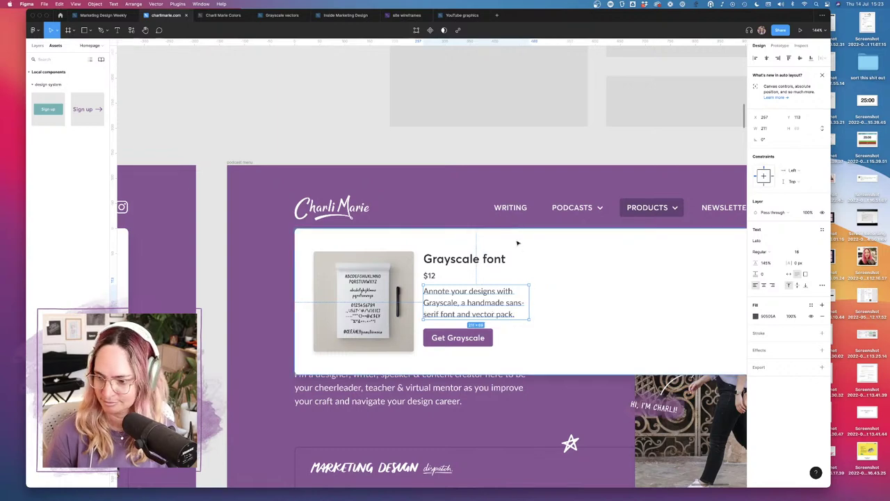
click(507, 141)
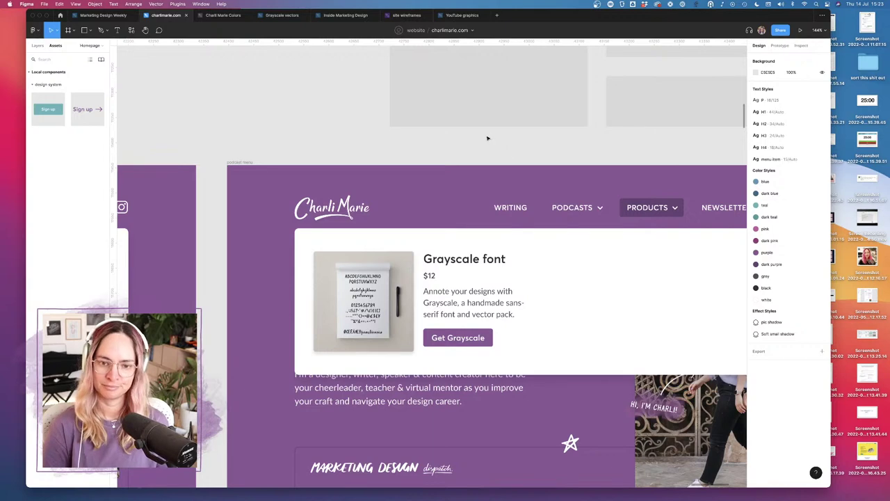
Step: Delete 'and vector pack' so the description ends at 'sans-serif font.'
double_click(497, 314)
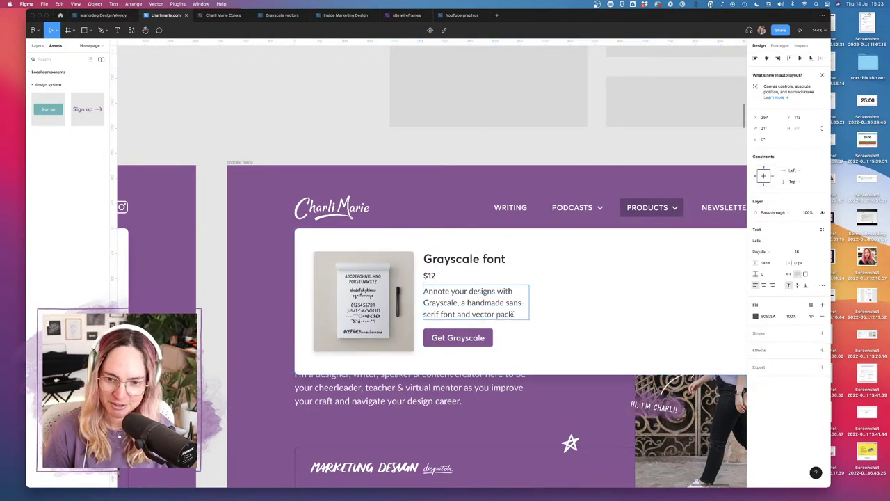
drag(514, 314, 455, 314)
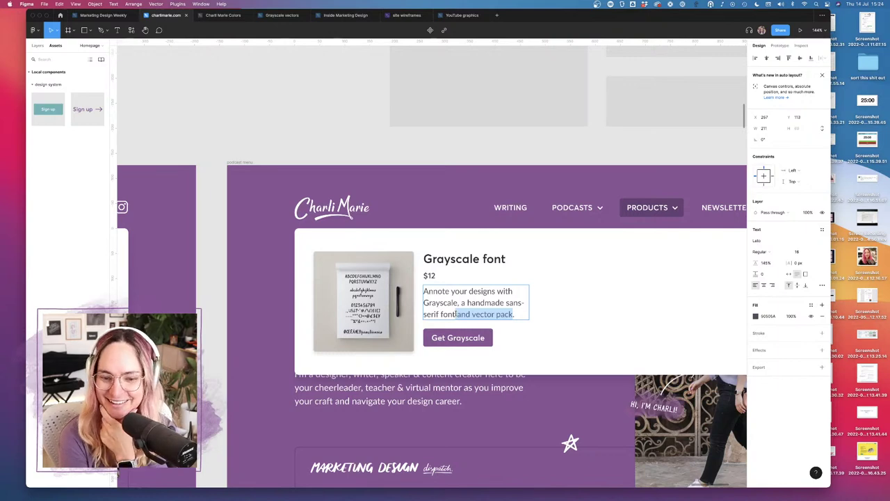
key(BackSpace)
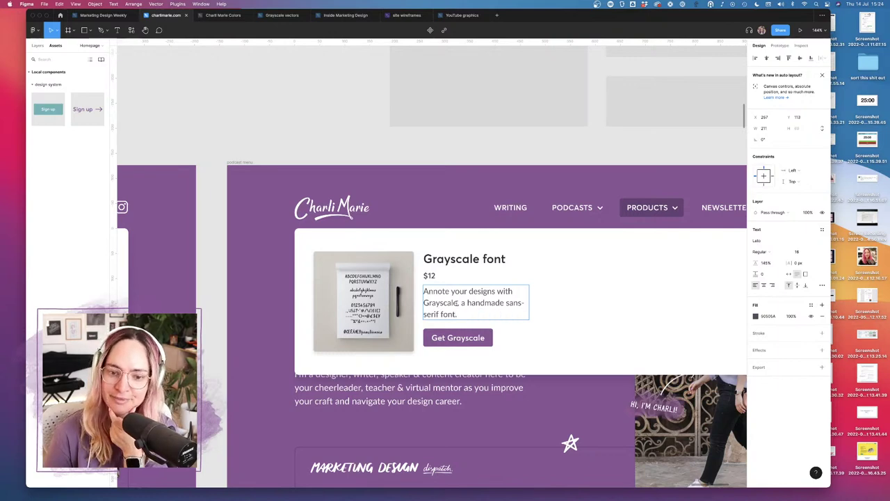
key(Escape)
click(544, 148)
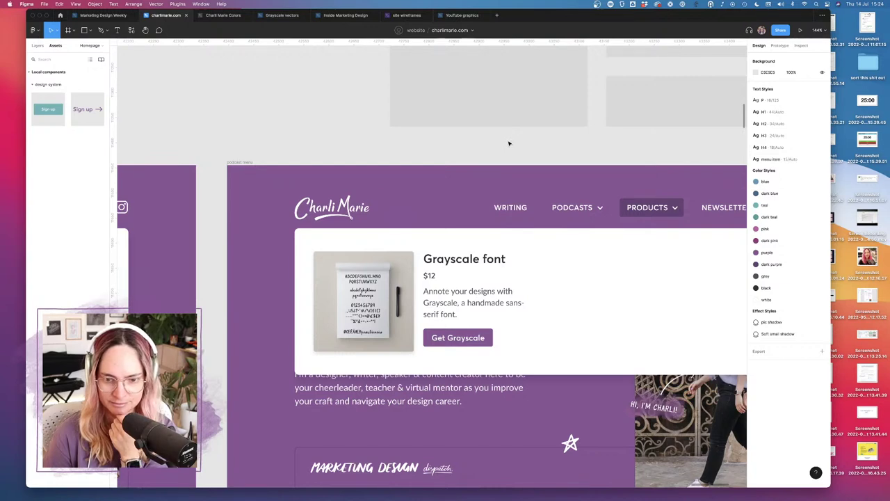
Step: Draw a wide placeholder rectangle right of the font card with a pale EEEEF5 outline and no fill
scroll(509, 145, right, 5)
scroll(510, 145, down, 2)
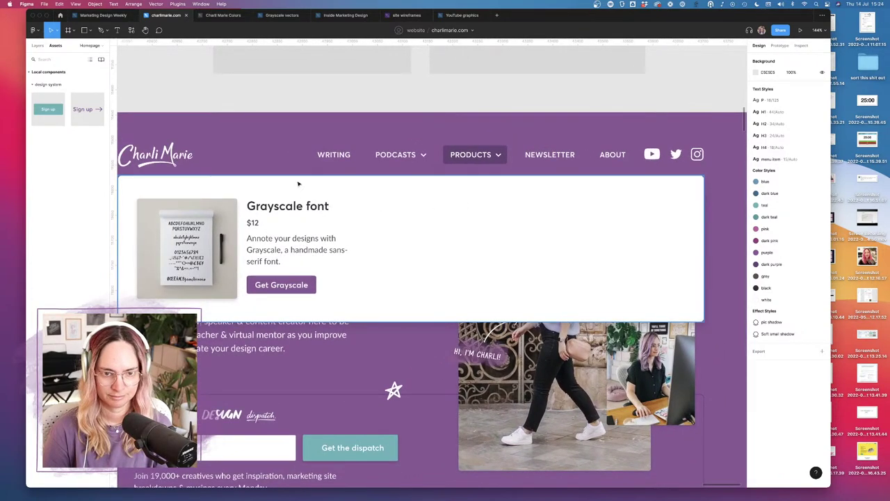
click(90, 30)
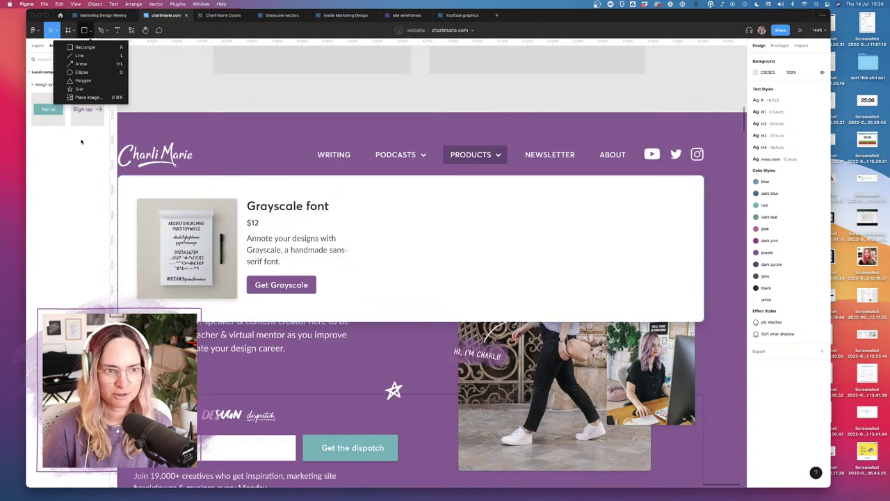
key(r)
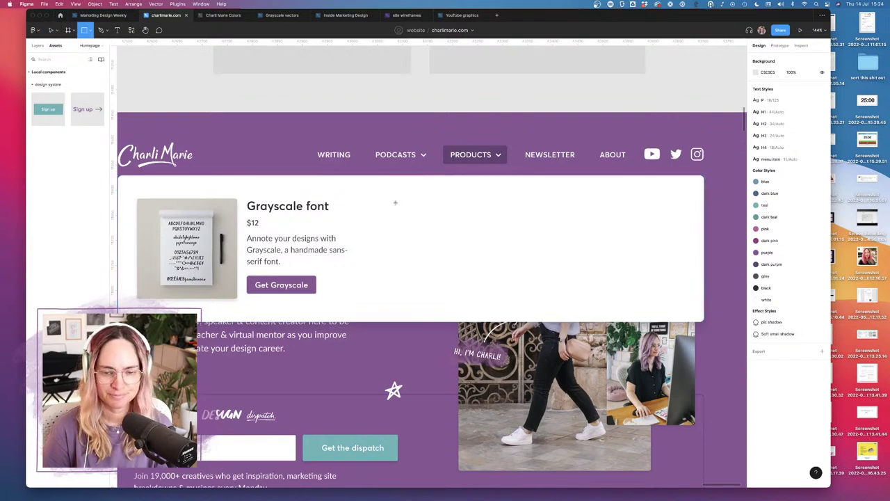
mouse_move(399, 202)
mouse_down()
mouse_move(697, 260)
mouse_move(680, 248)
mouse_up()
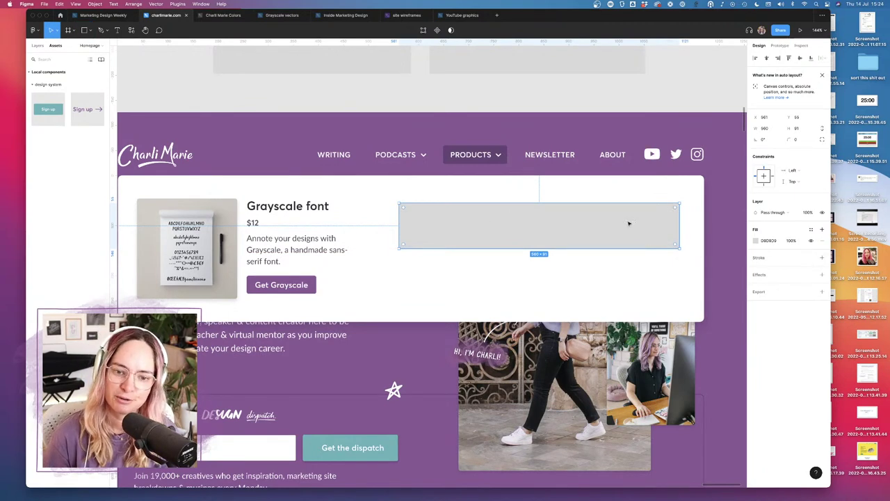
click(821, 257)
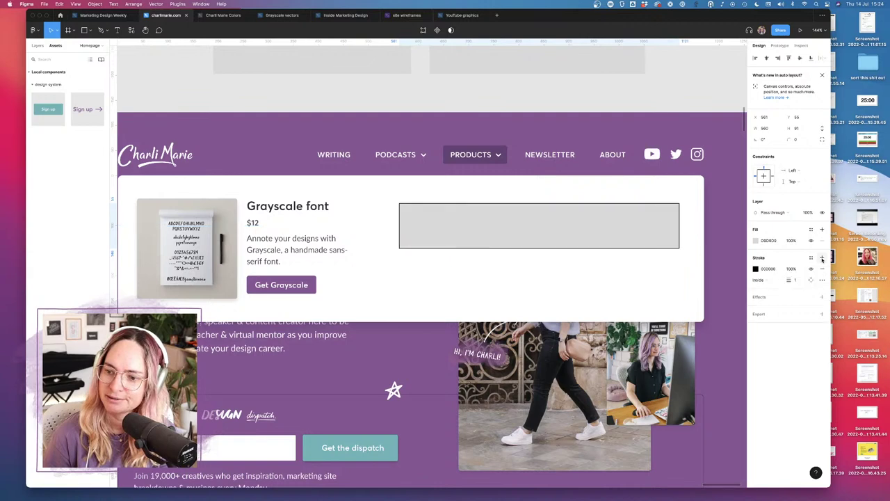
click(755, 269)
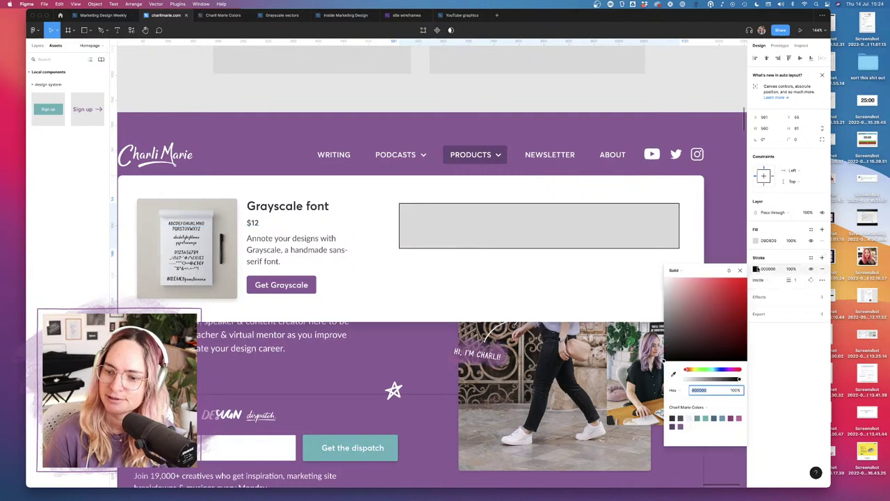
click(689, 418)
click(823, 240)
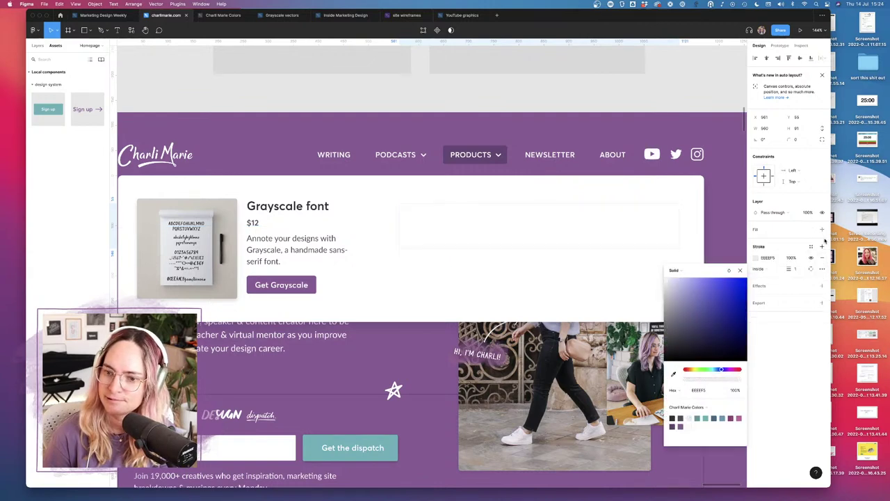
Step: Round the box's corners to 4 and nudge it up into alignment
click(795, 139)
text(4)
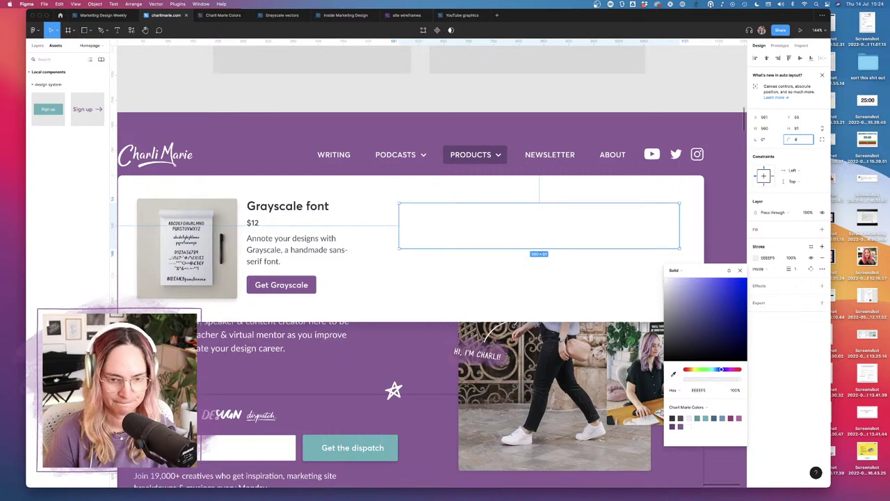
key(Return)
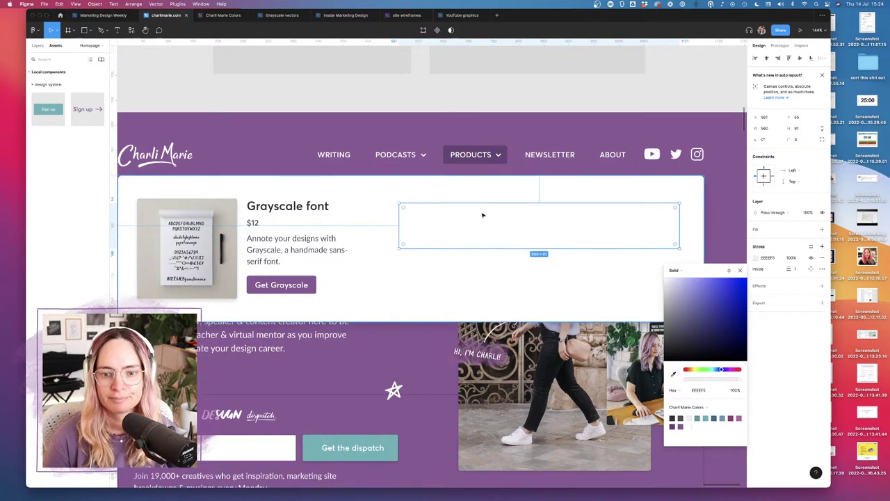
drag(483, 213, 486, 209)
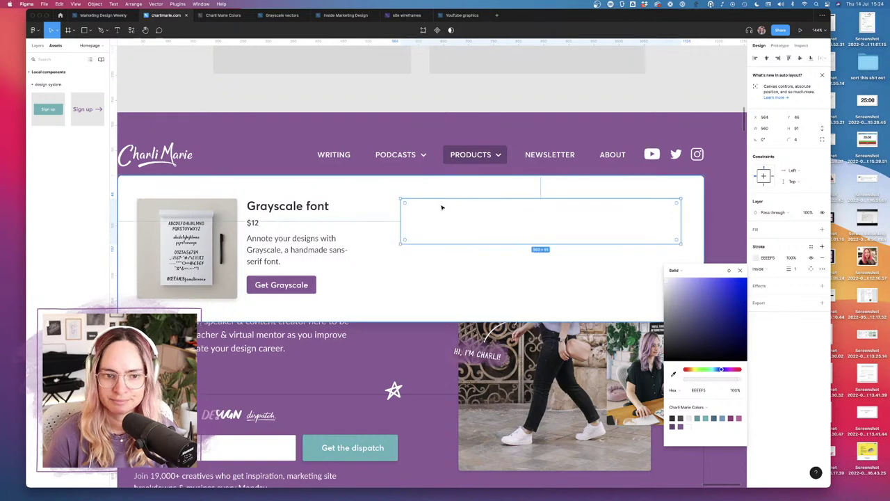
click(295, 208)
Step: Copy the Grayscale title and description and paste them into the empty right card
click(300, 244)
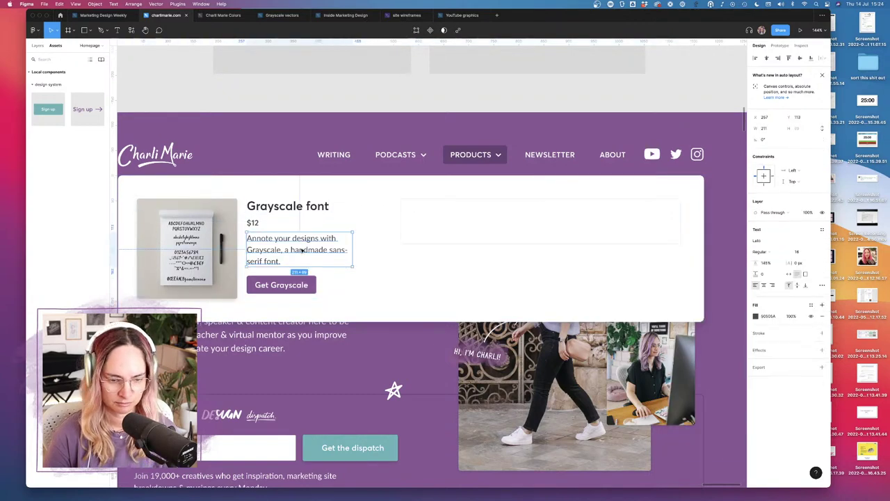
shift+click(308, 206)
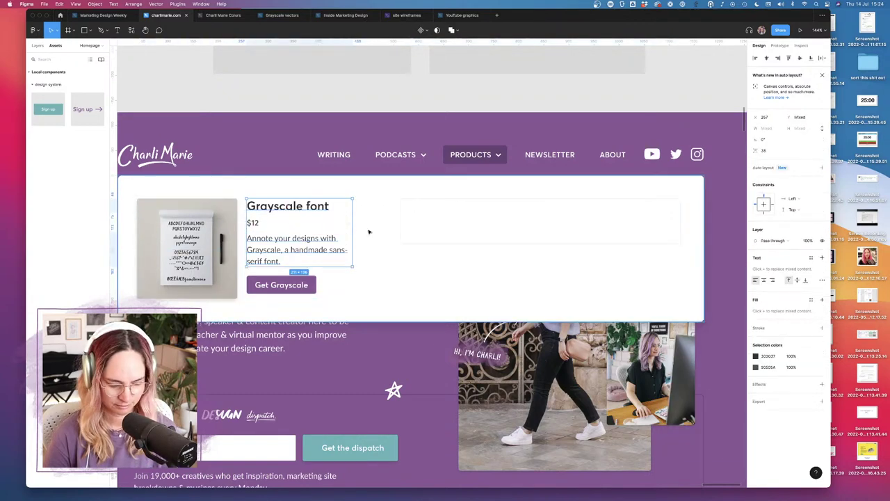
key(ctrl+c)
key(ctrl+v)
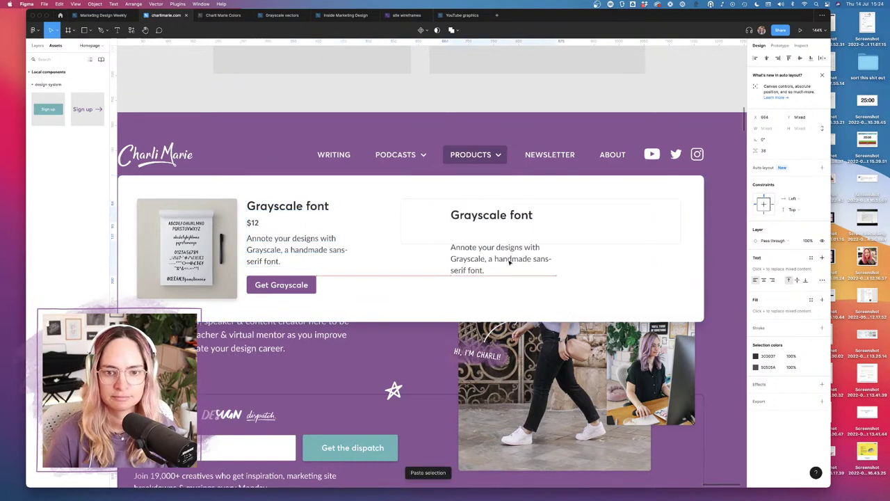
Step: Retitle the pasted heading '1 on 1 mentoring'
click(465, 260)
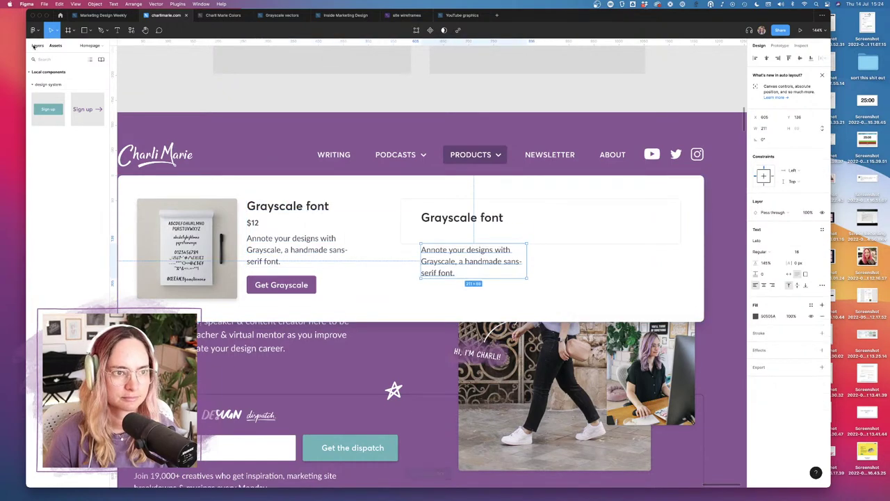
key(alt+1)
shift+click(461, 217)
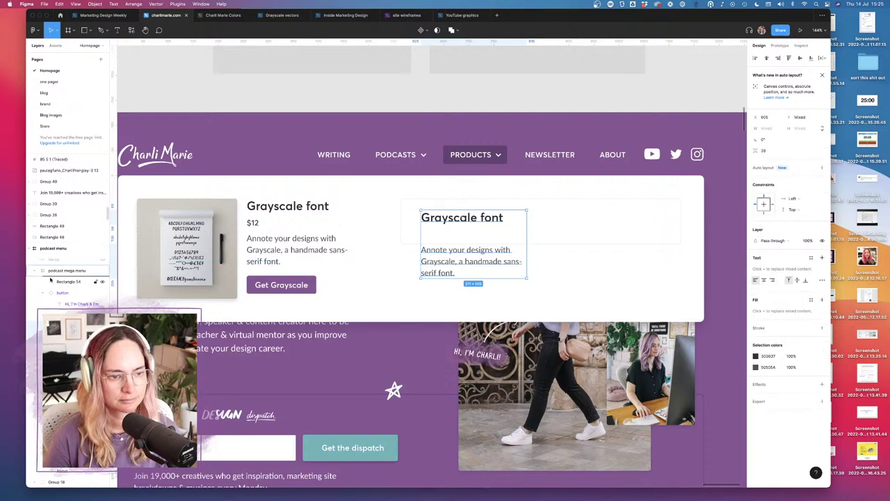
click(449, 267)
double_click(467, 217)
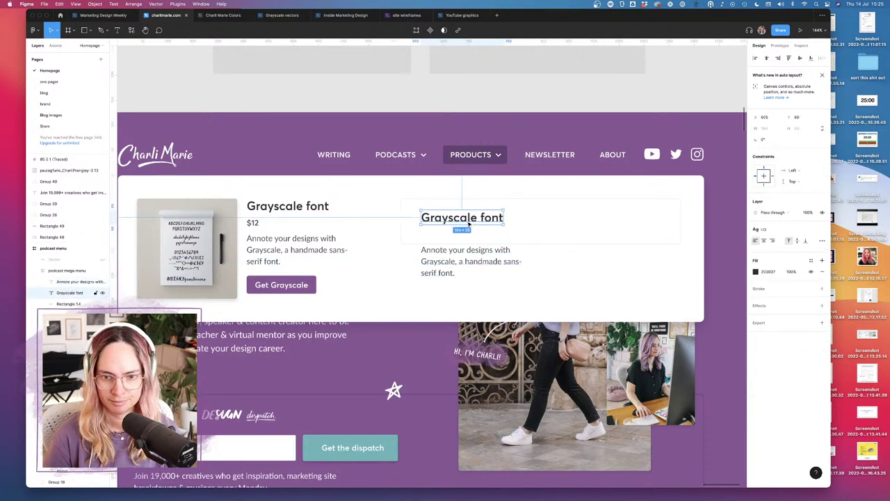
text(1)
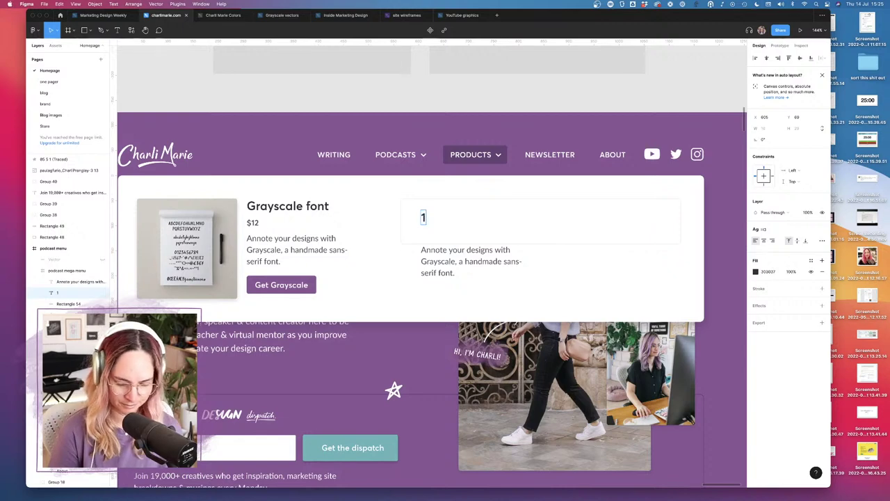
text( on 1 m)
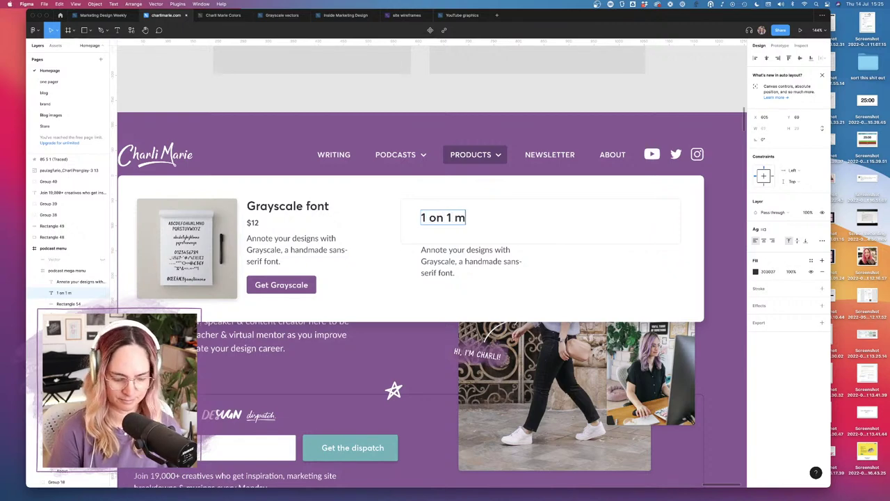
text(entoring)
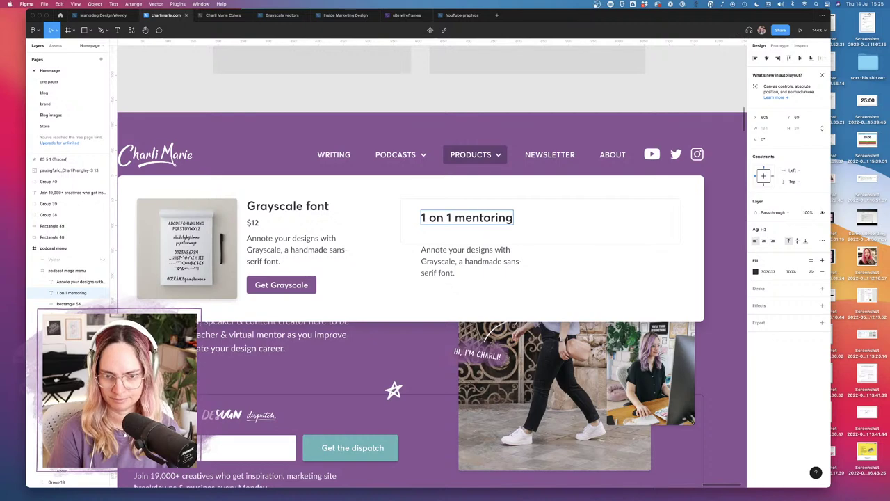
text( sess)
key(BackSpace)
key(BackSpace)
key(BackSpace)
key(BackSpace)
key(BackSpace)
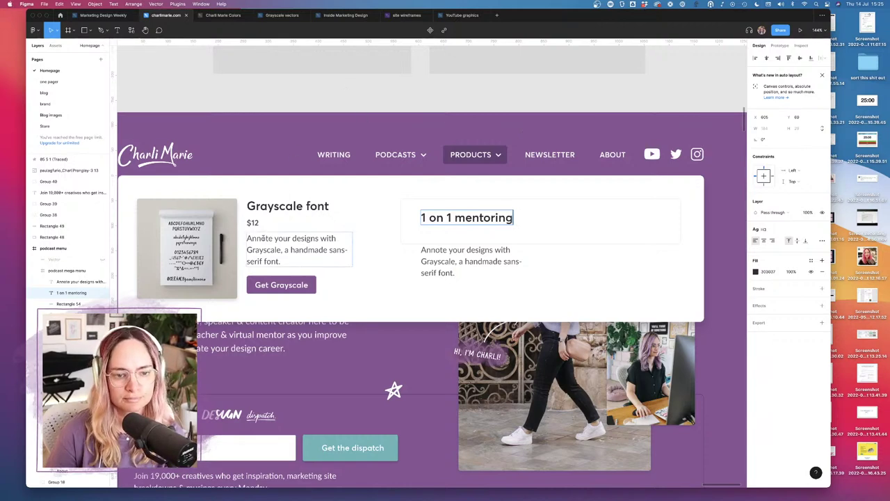
Step: On the Store page, select the $12 price ribbon from the Grayscale product card
scroll(307, 206, left, 3)
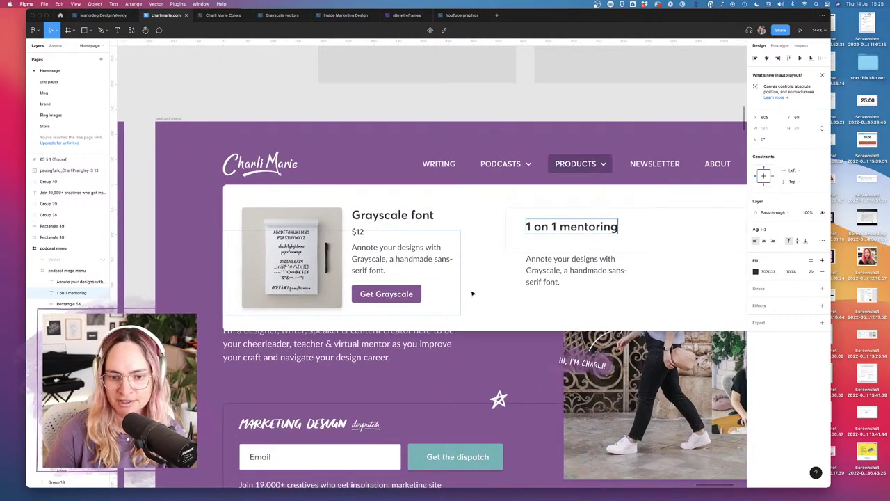
click(414, 293)
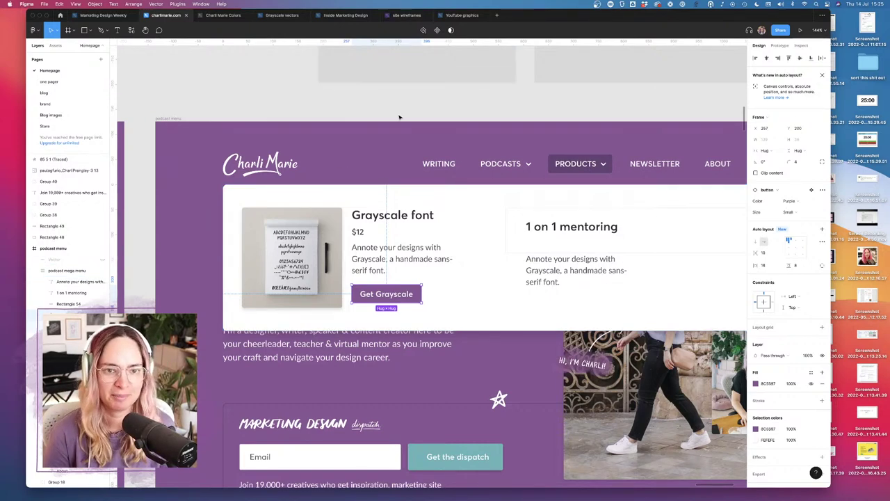
scroll(399, 117, down, 10)
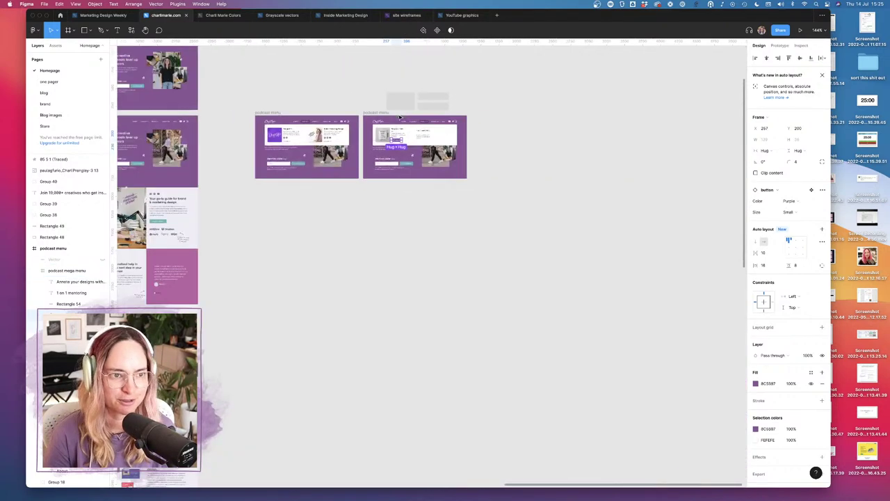
click(43, 126)
scroll(605, 227, down, 8)
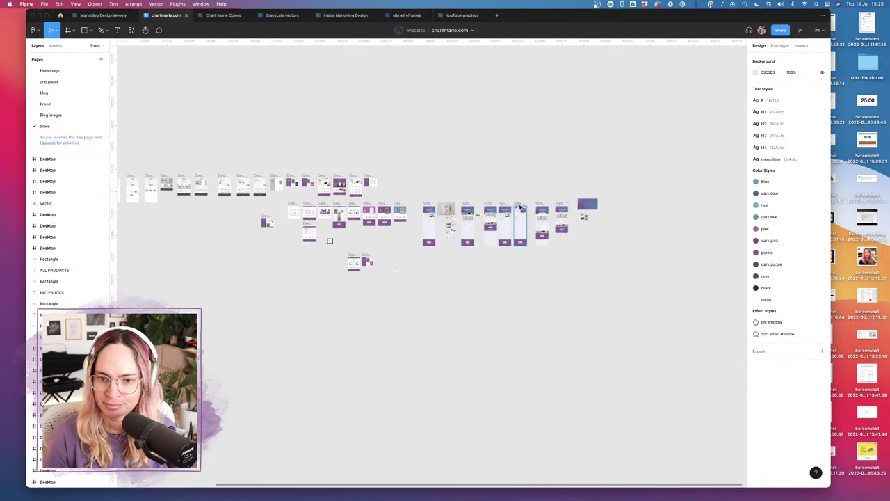
scroll(520, 207, up, 10)
scroll(314, 198, up, 6)
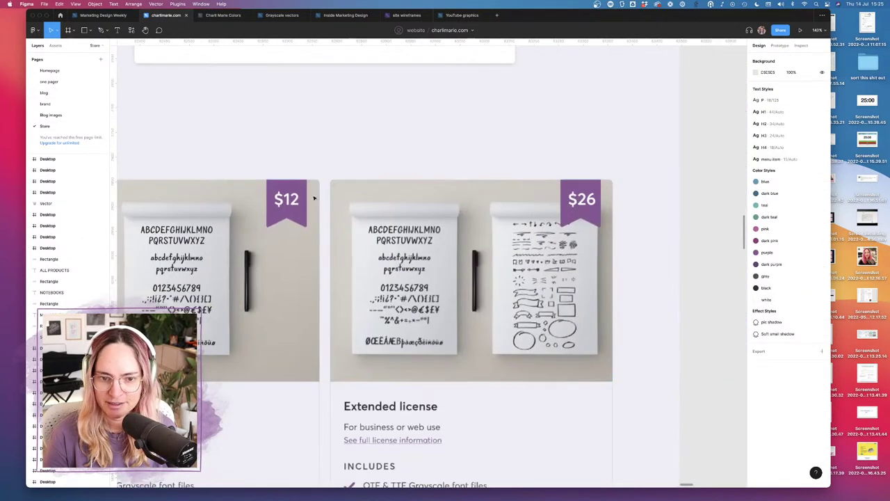
click(286, 199)
shift+click(299, 221)
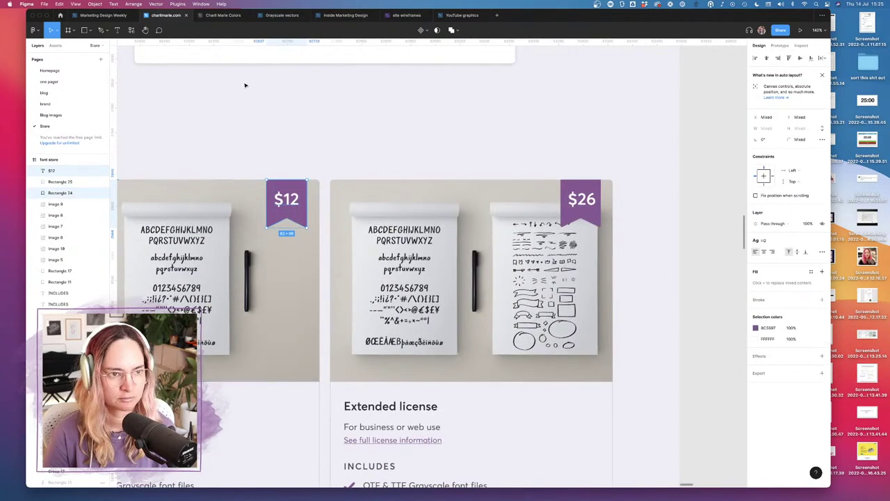
Step: Paste the $12 ribbon onto the Grayscale font image on the Homepage page
click(50, 70)
scroll(348, 221, up, 5)
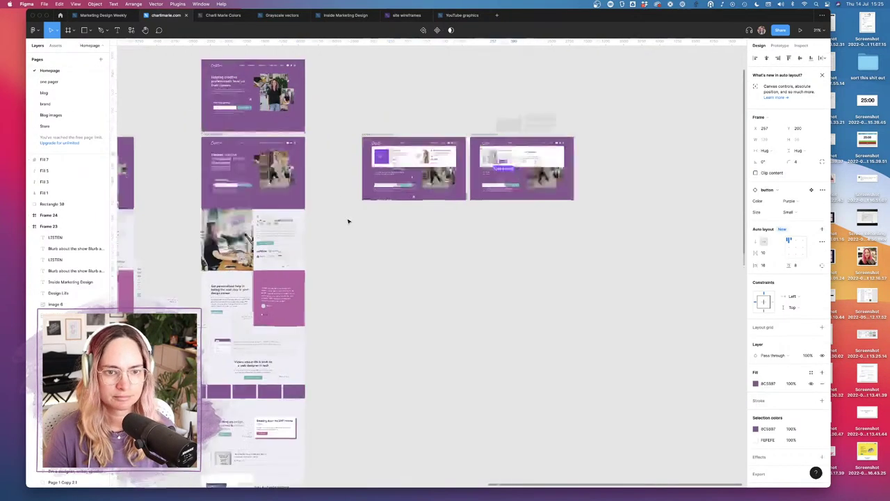
scroll(586, 182, up, 5)
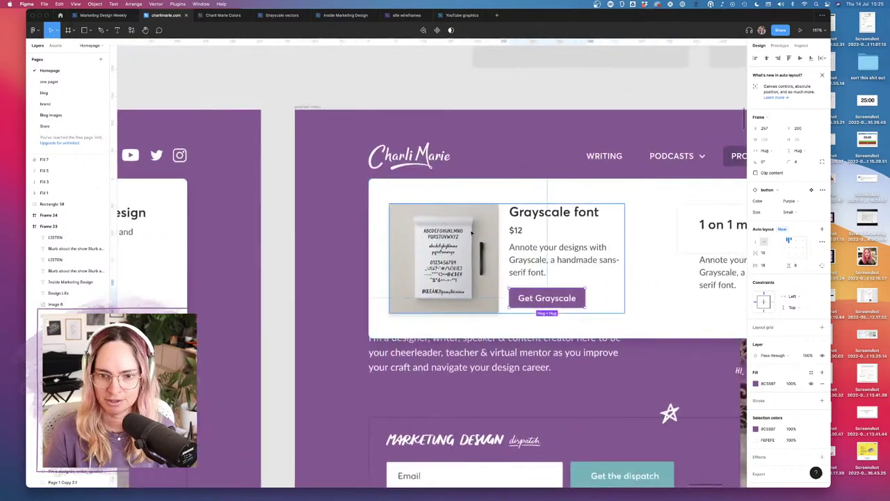
click(471, 233)
key(ctrl+v)
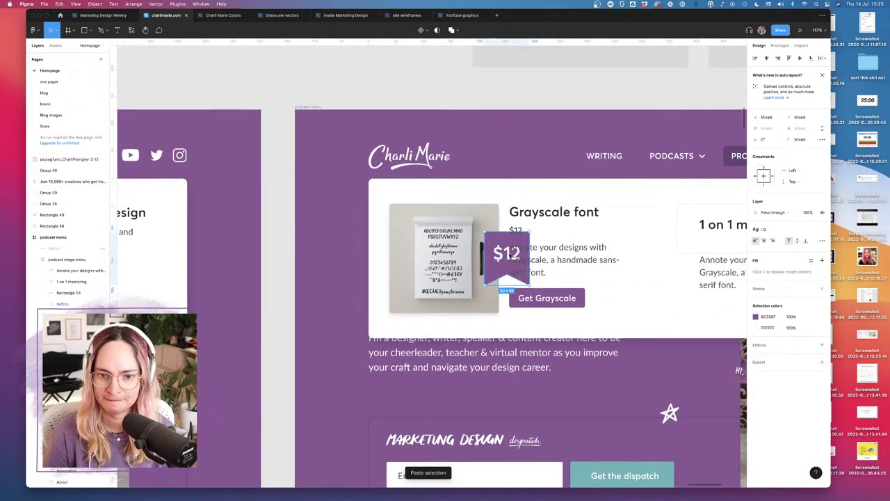
Step: Move the $12 ribbon to the image's top-right corner and set its text to size 16
drag(511, 258, 471, 228)
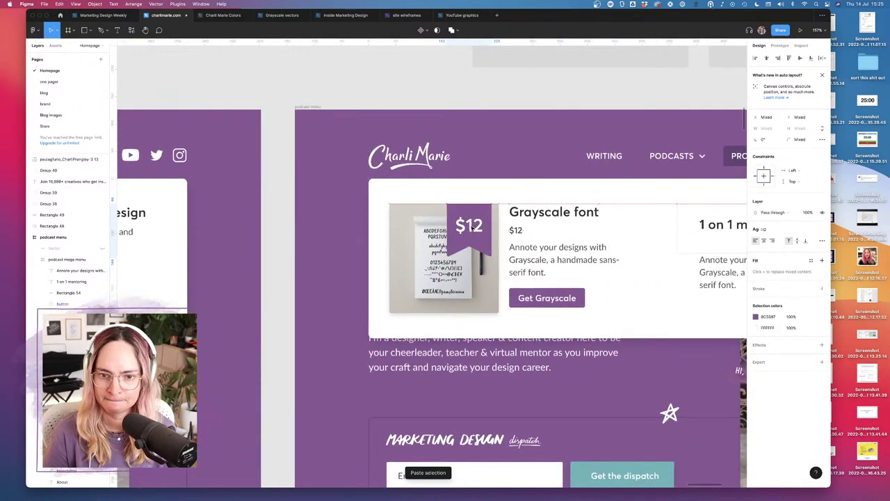
double_click(474, 226)
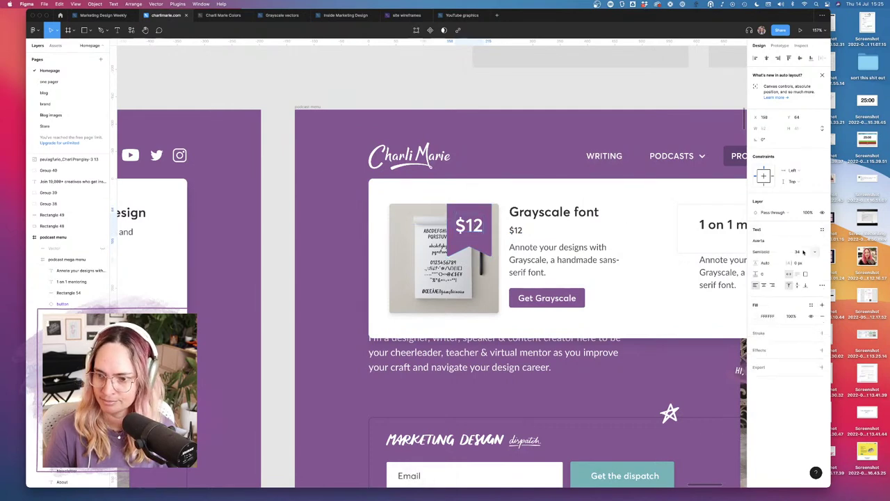
click(798, 252)
text(16)
key(Return)
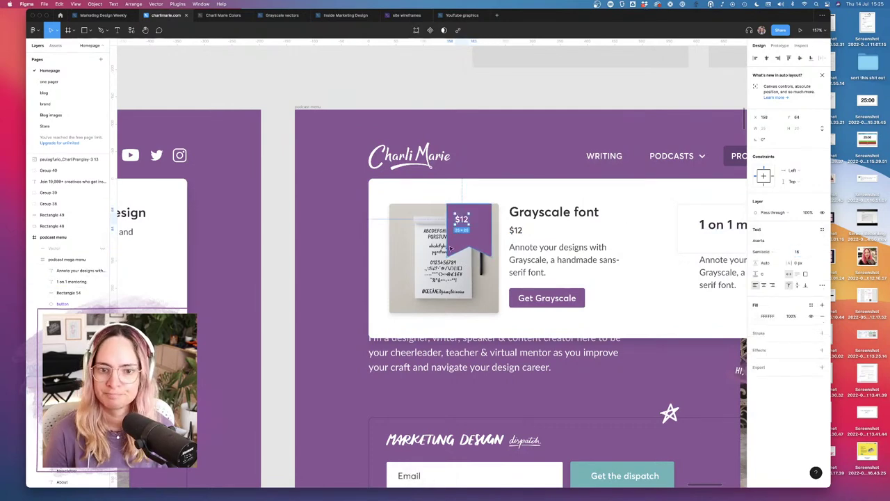
Step: Shrink the purple ribbon, reposition the $12 label, and remove the old price line
key(Escape)
drag(492, 256, 477, 217)
click(461, 220)
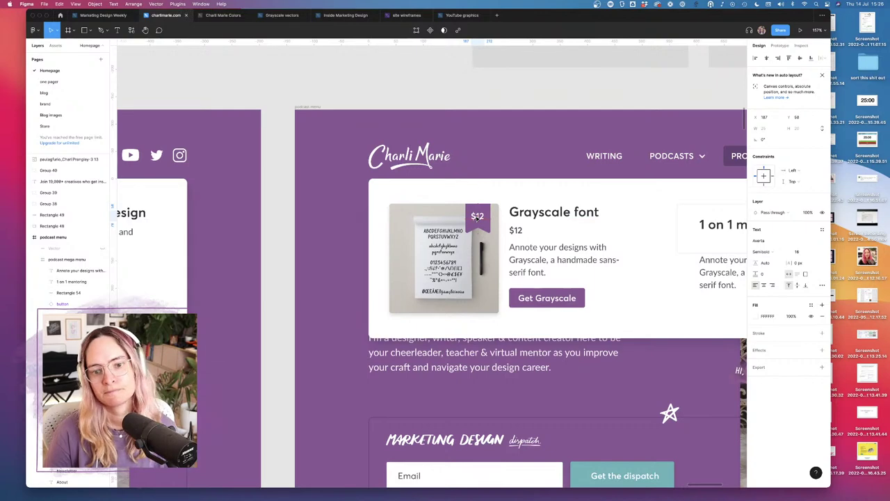
key(Escape)
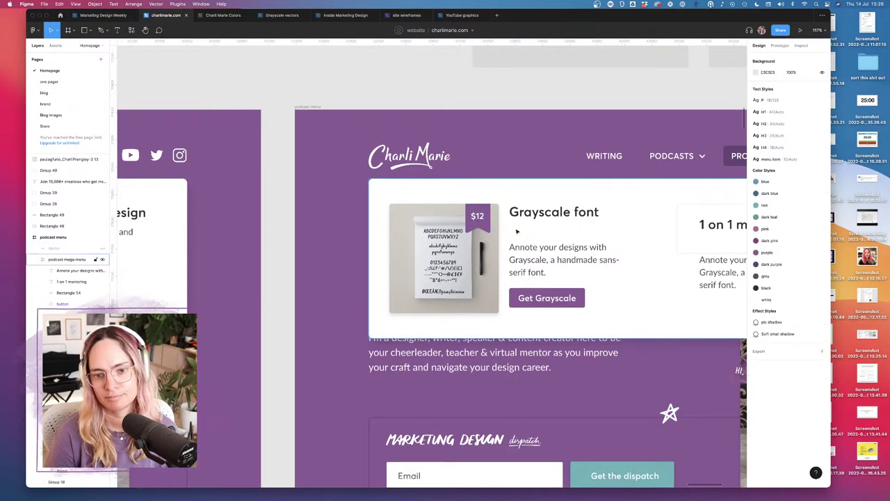
Step: Make the Get Grayscale button teal and move the description and button up under the title
click(580, 306)
click(791, 201)
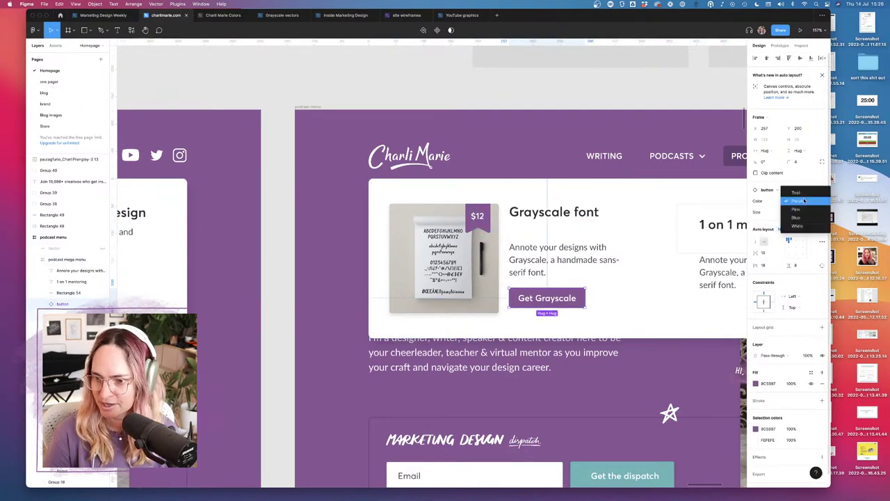
click(784, 197)
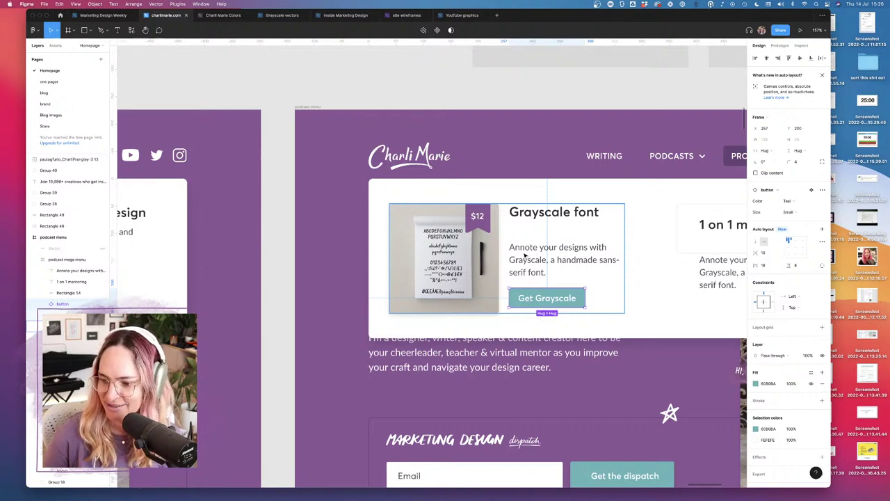
click(531, 262)
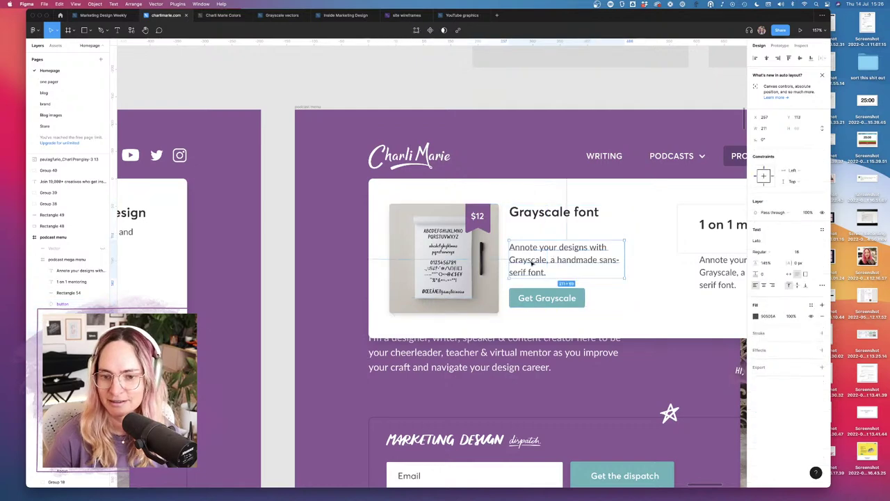
drag(532, 263, 531, 246)
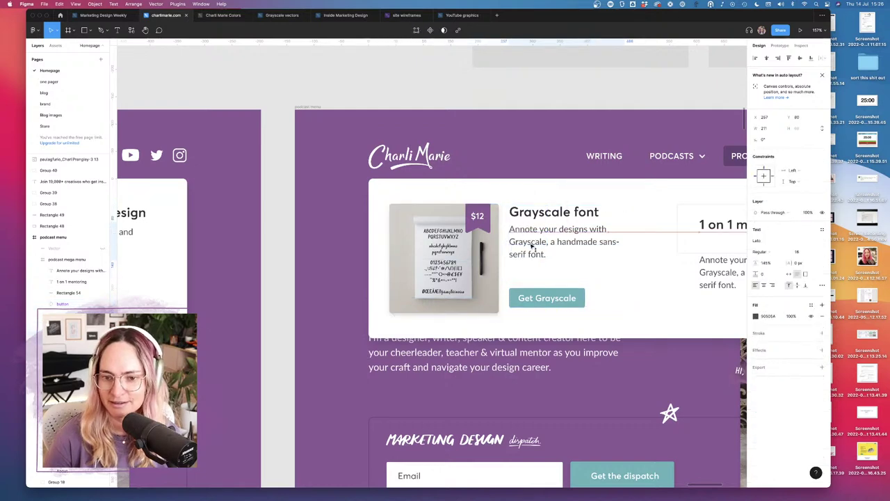
click(545, 298)
drag(546, 298, 546, 282)
Step: Set the $12 price tag text to font size 18
scroll(531, 247, right, 3)
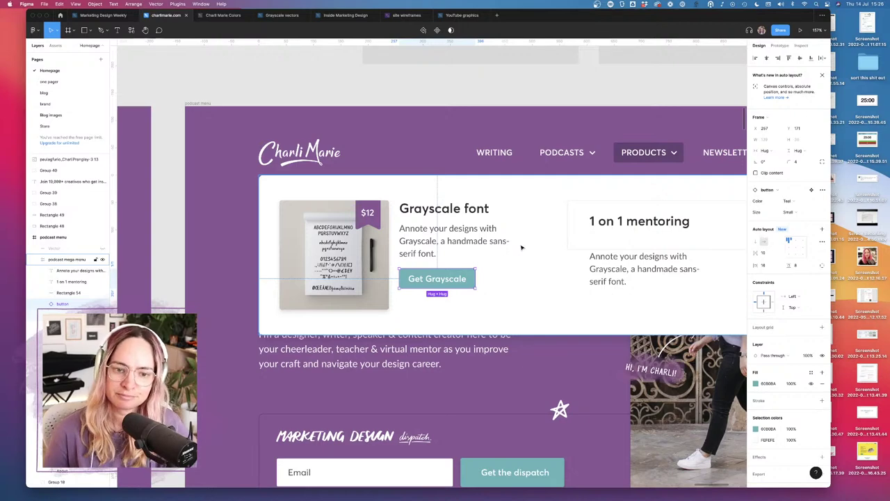
click(367, 212)
double_click(367, 212)
click(799, 251)
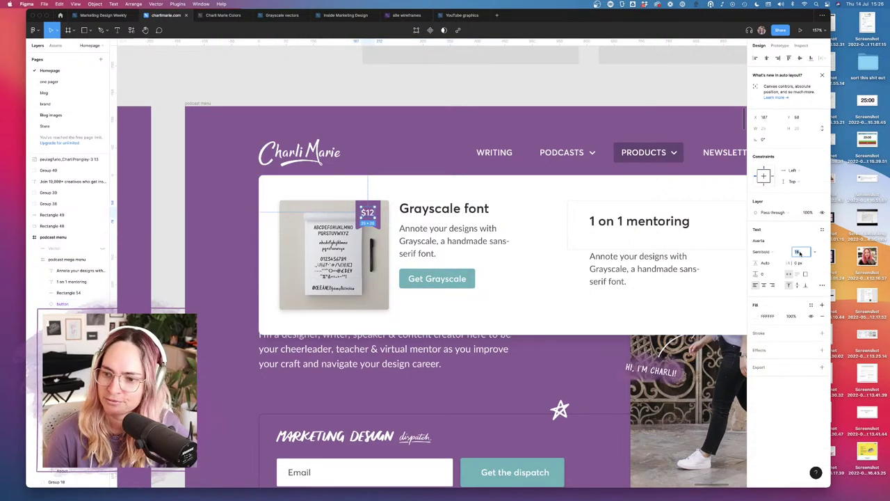
text(18)
key(Return)
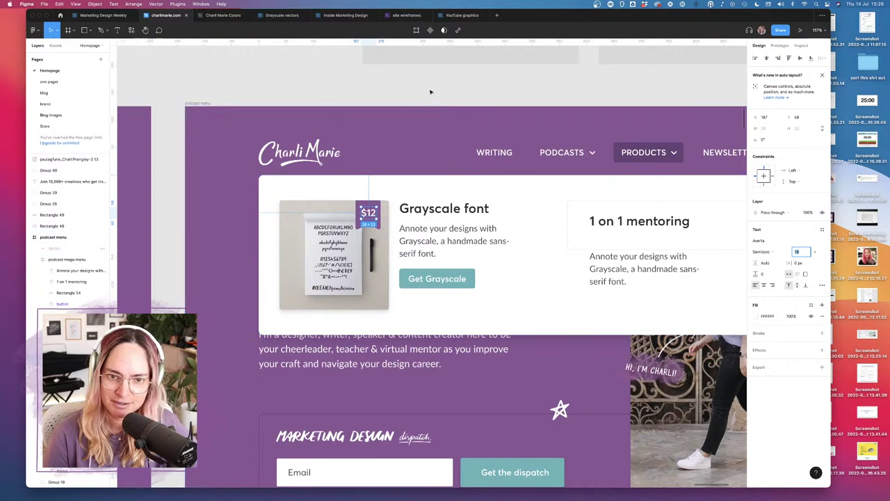
click(430, 91)
scroll(430, 91, right, 2)
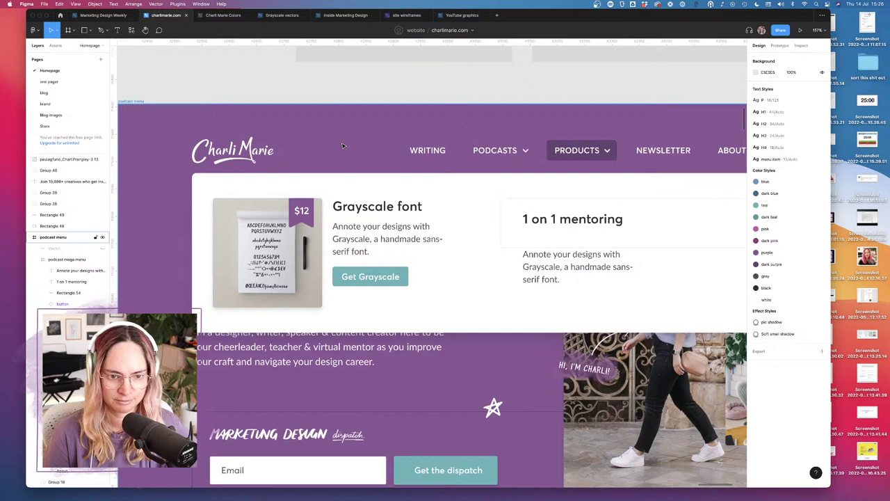
scroll(504, 224, down, 2)
scroll(505, 224, right, 3)
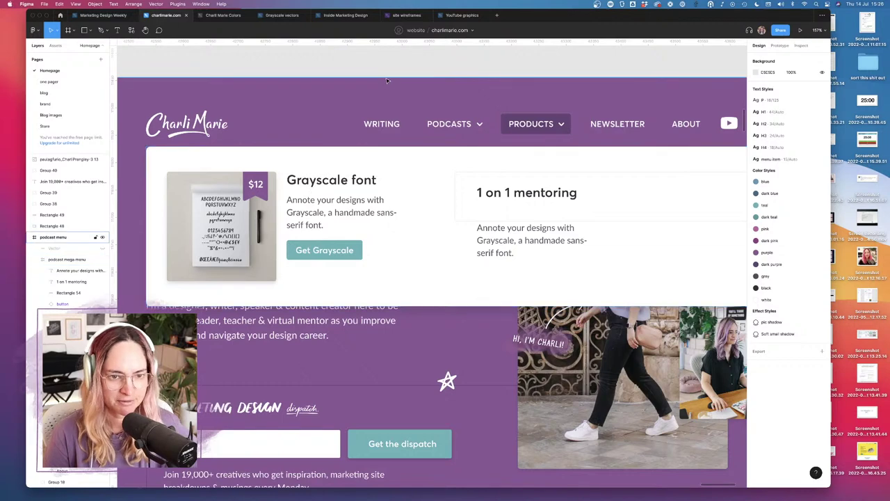
click(201, 217)
Step: Switch the product photo's fill to Crop and enlarge the notepad within its frame
scroll(278, 230, left, 5)
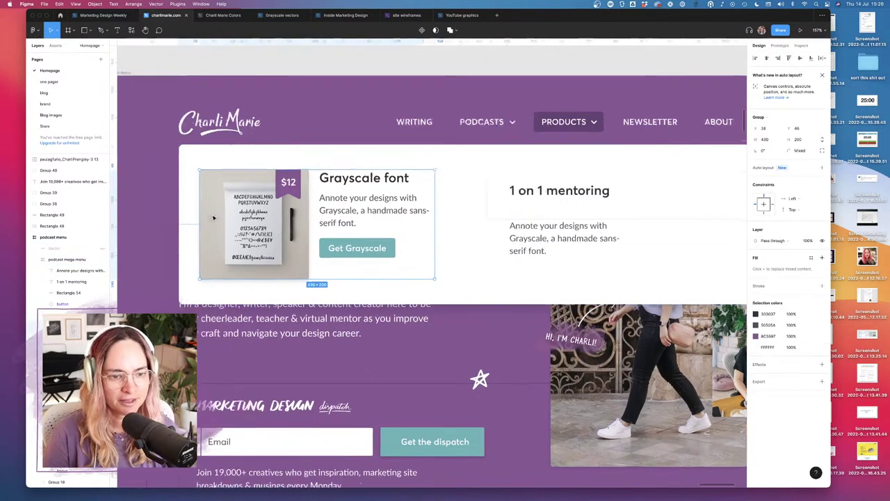
double_click(366, 236)
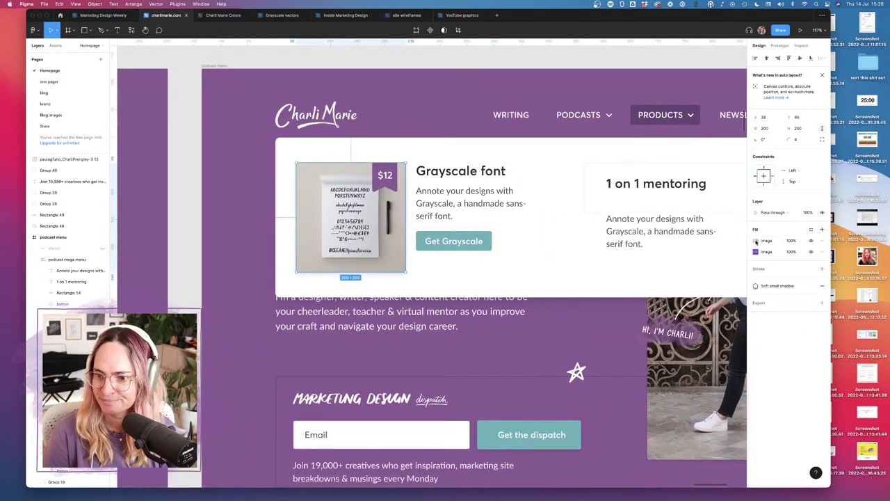
click(756, 240)
click(678, 257)
click(681, 275)
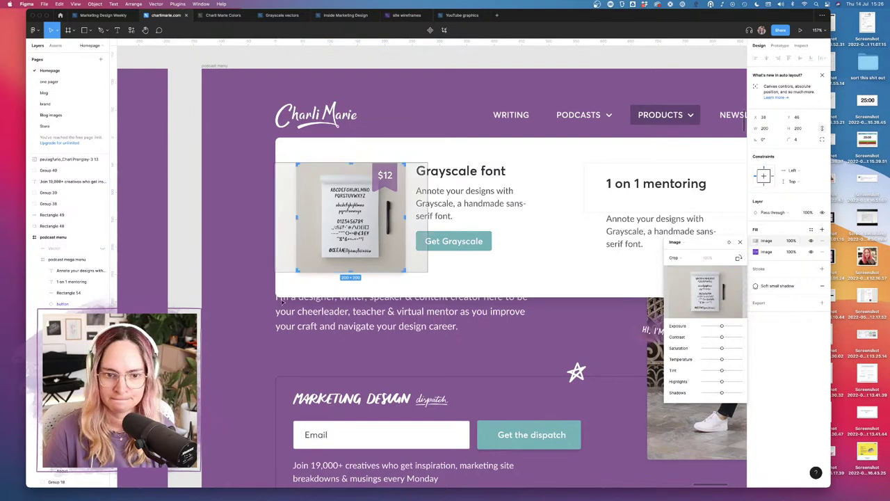
drag(271, 272, 267, 276)
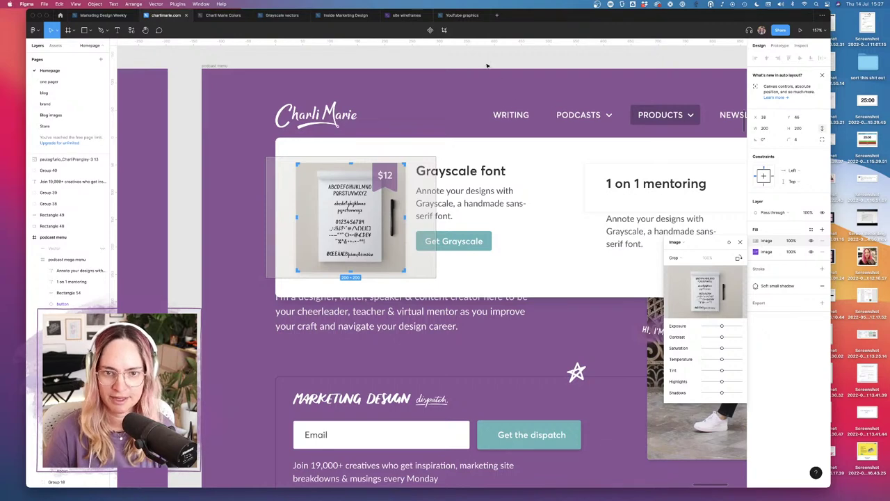
key(Escape)
key(Escape)
Step: Select the 1 on 1 mentoring heading and description, then bring Safari to the front
scroll(494, 55, right, 2)
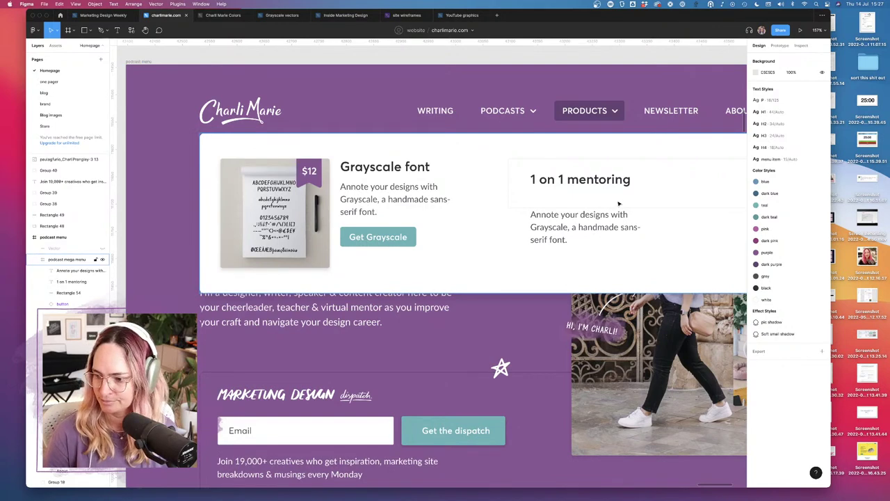
scroll(574, 216, right, 3)
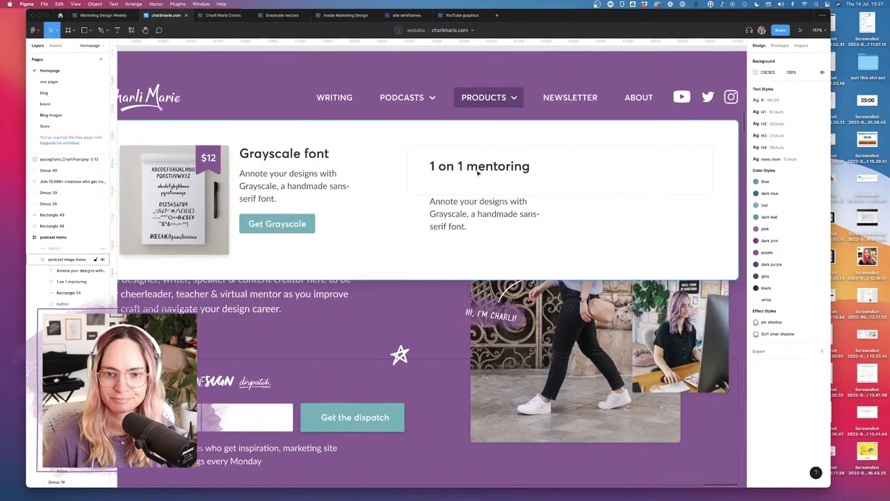
click(488, 168)
click(477, 217)
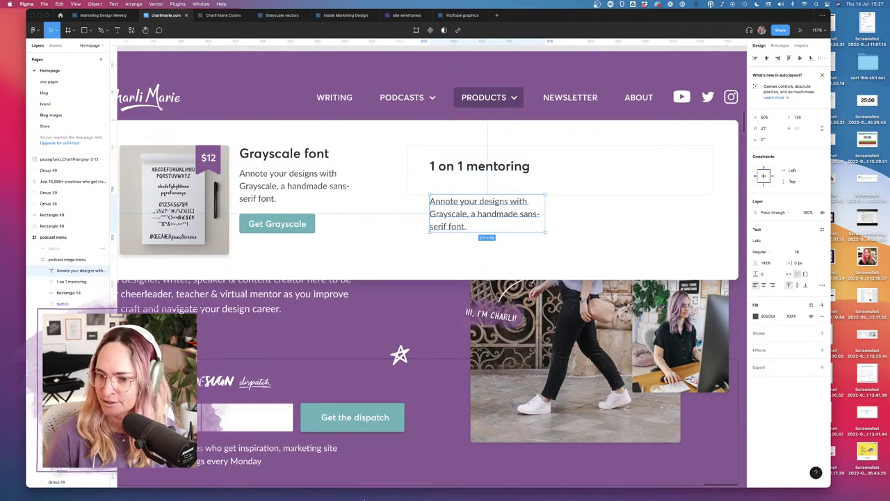
click(235, 483)
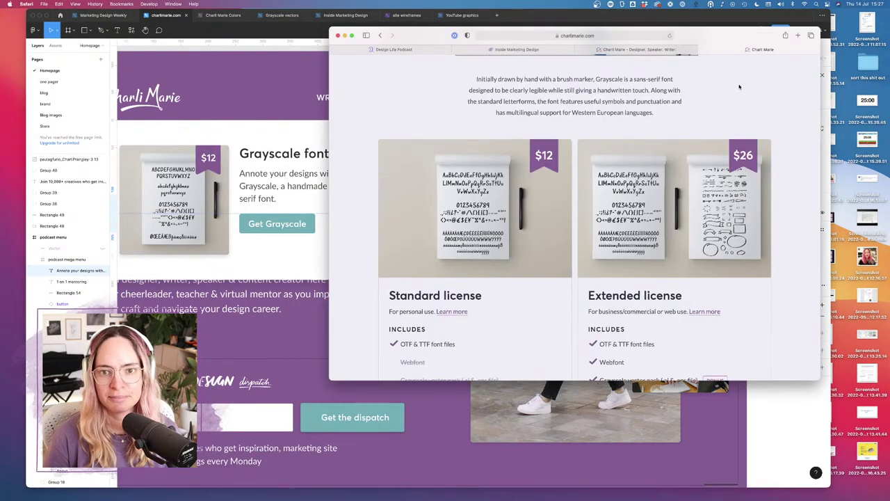
Step: Load charli.link/mentoring in Safari and review the 30-minute Calendly booking page
click(644, 36)
text(charli)
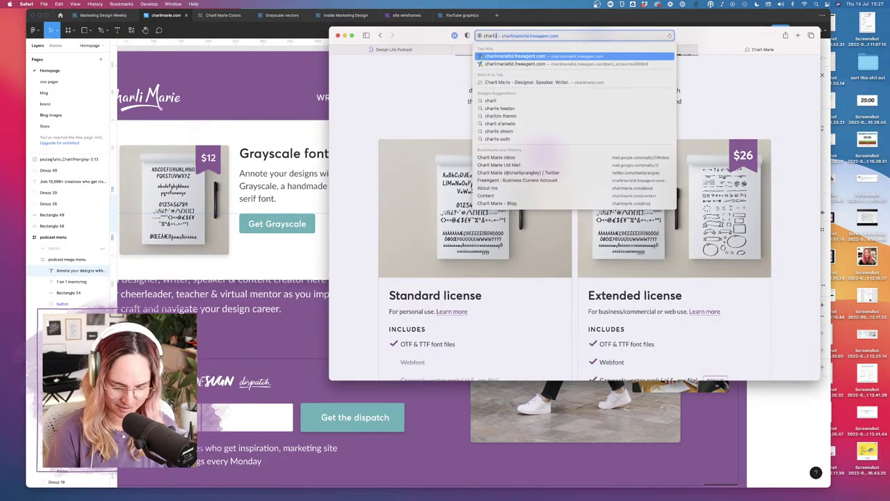
text(.link/mentoring)
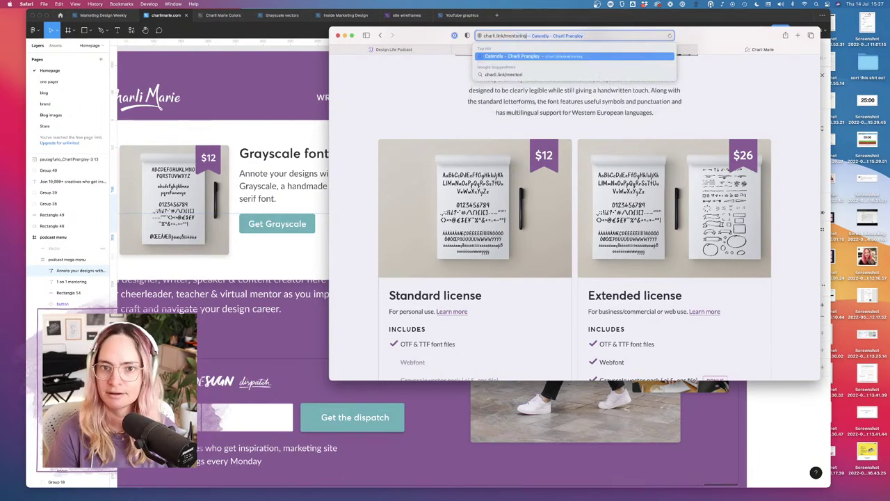
key(Return)
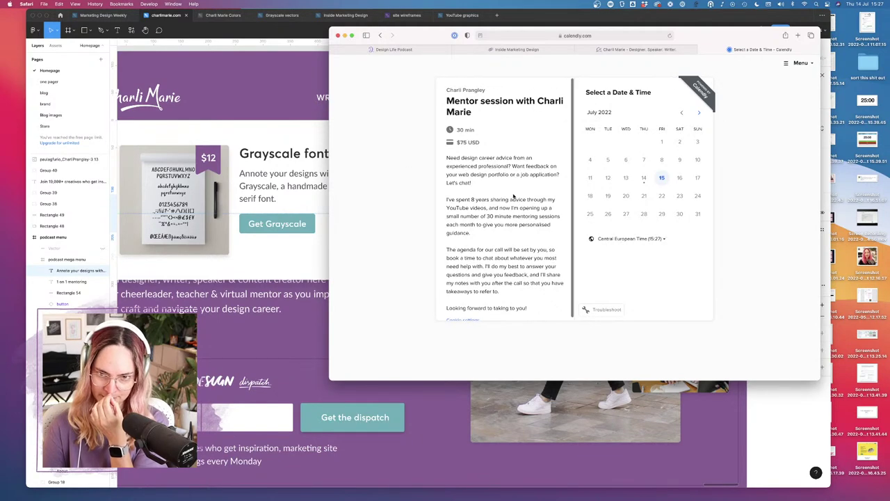
scroll(514, 198, down, 1)
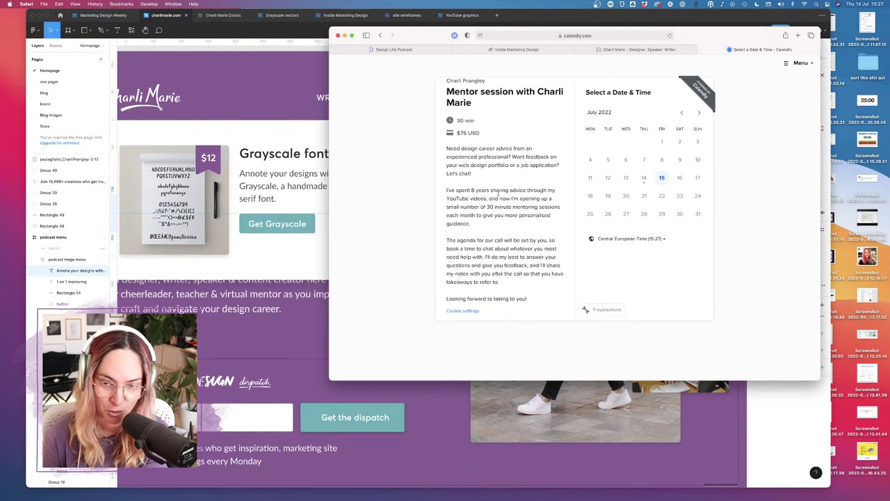
click(303, 85)
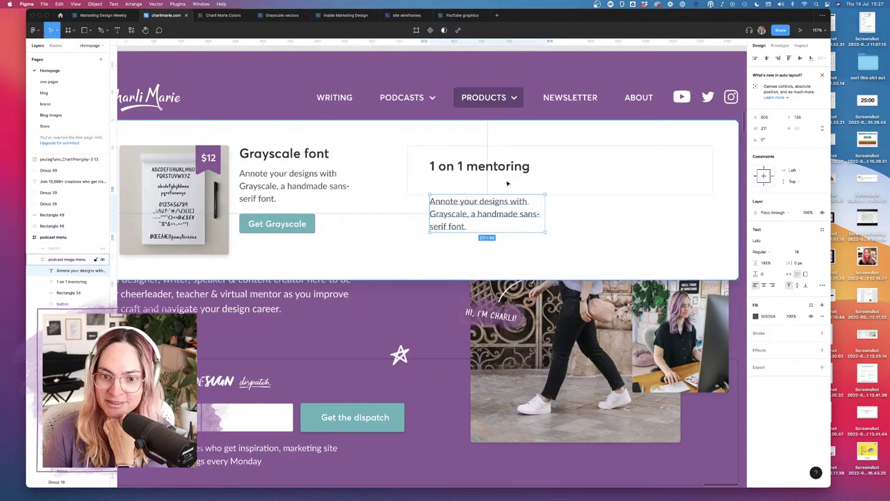
Step: Rewrite the mentoring description to start 'Book a 30 minute call to get', correcting a typo
double_click(450, 218)
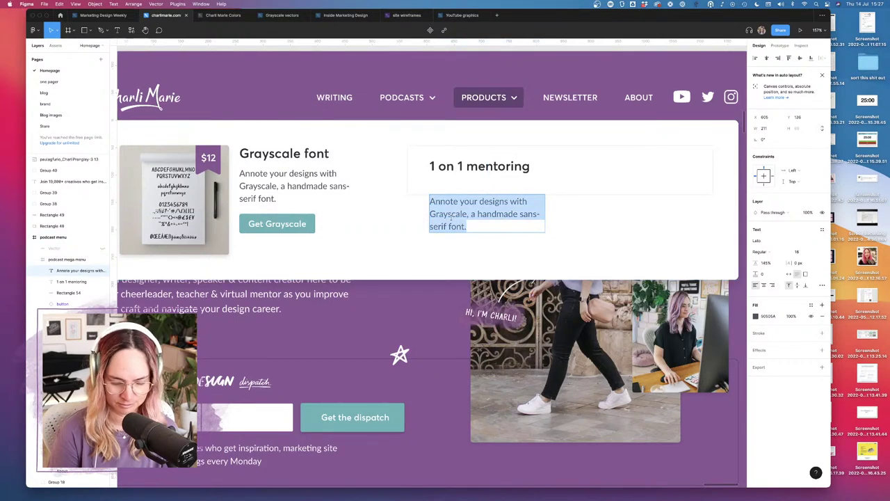
text(Book )
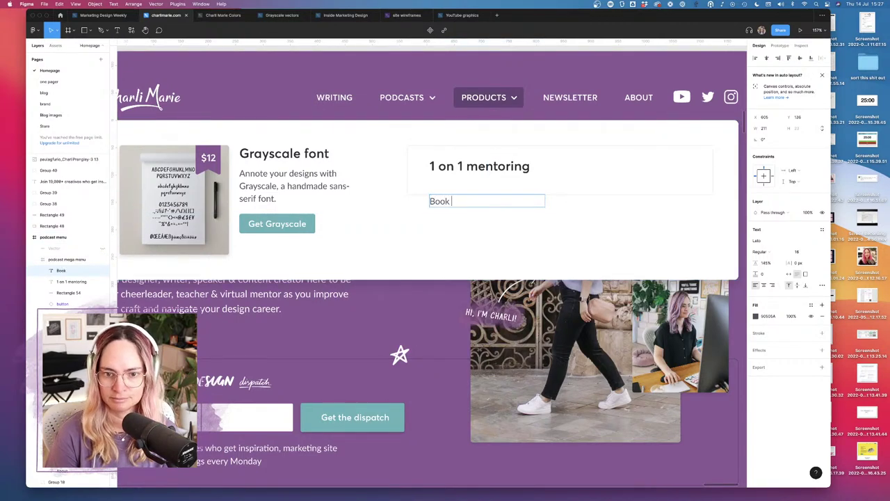
text(a 30 min)
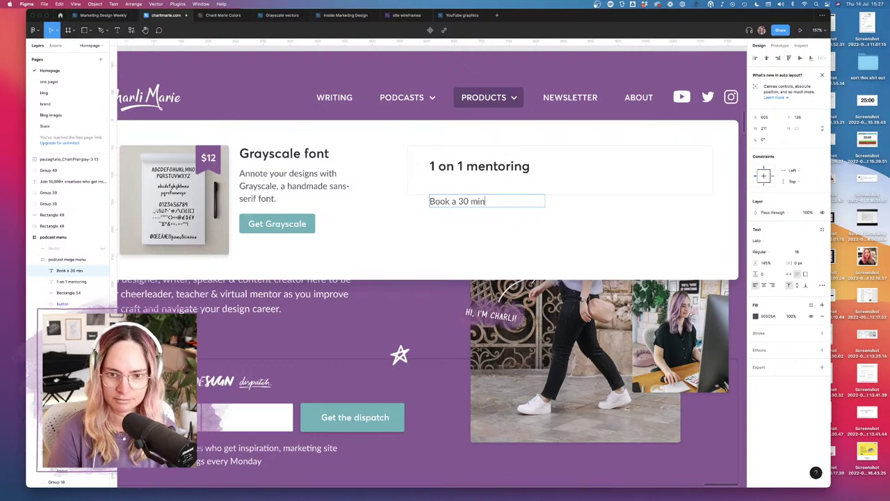
text(utes ca)
key(BackSpace)
key(BackSpace)
key(BackSpace)
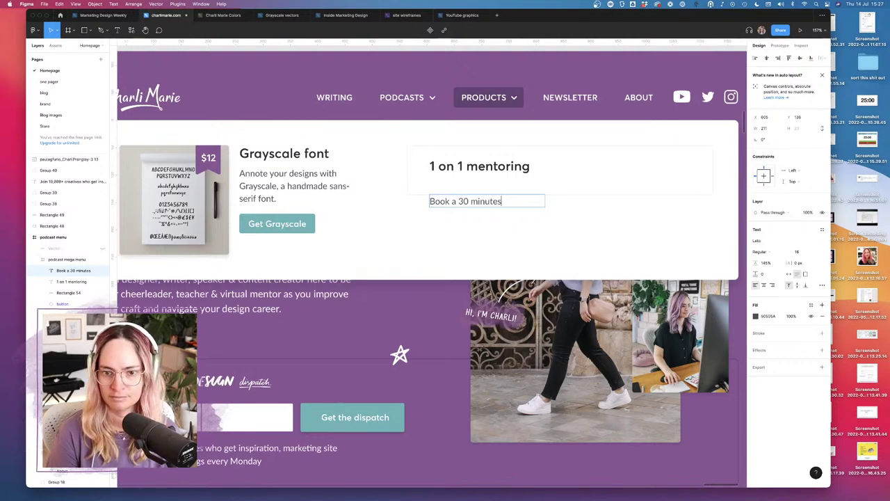
key(BackSpace)
text(call to get)
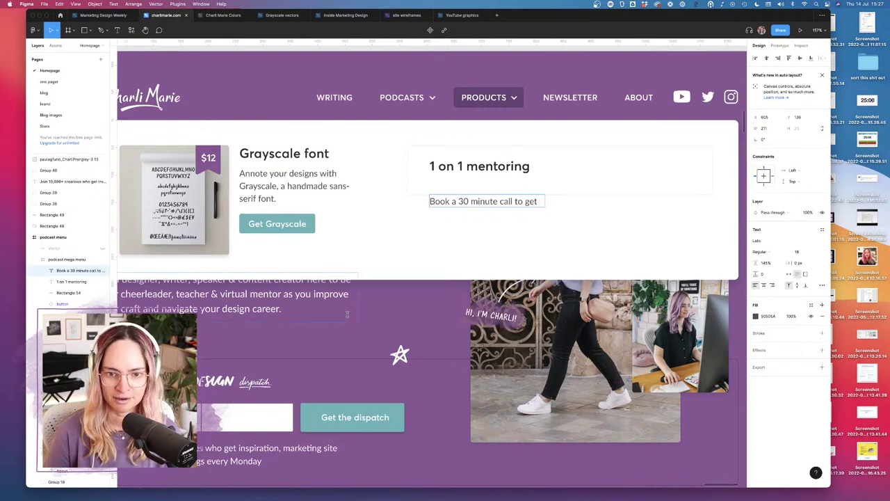
scroll(349, 317, down, 5)
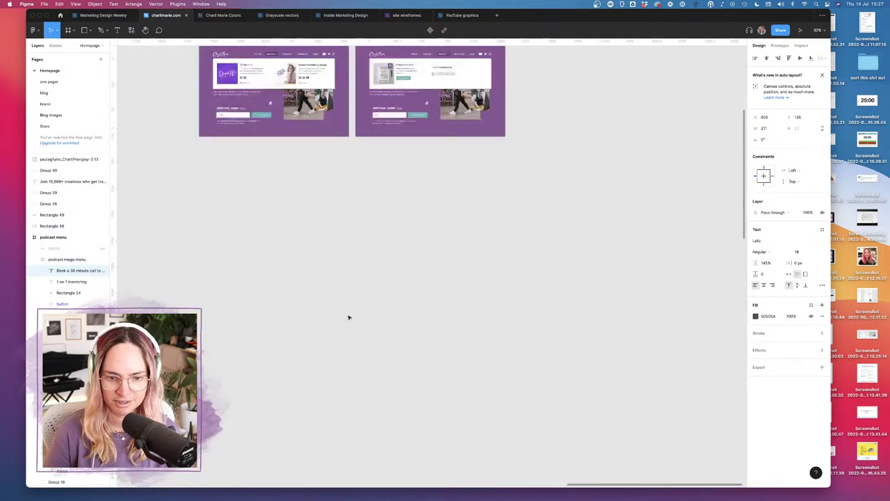
scroll(349, 316, up, 3)
scroll(349, 317, up, 3)
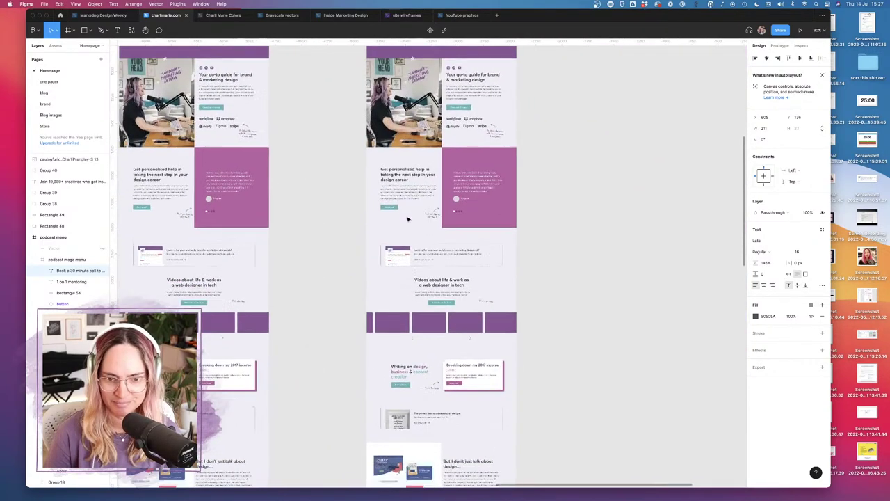
scroll(404, 191, up, 5)
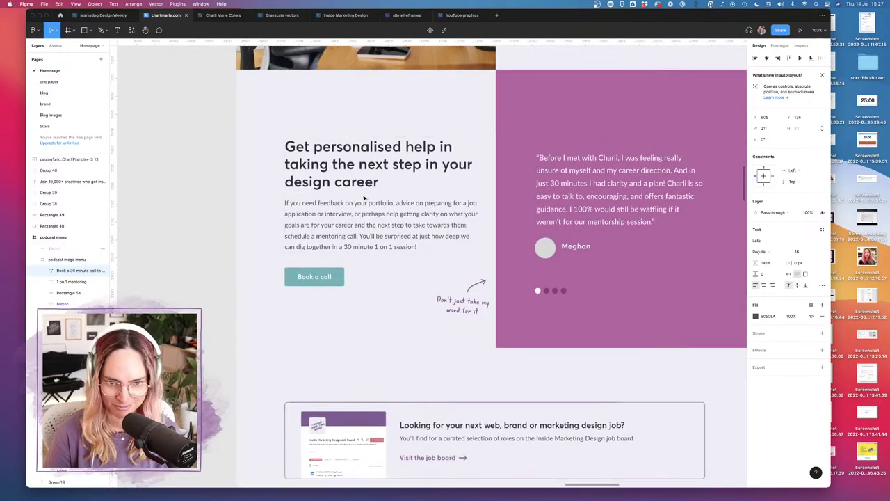
scroll(436, 211, up, 1)
scroll(436, 211, right, 1)
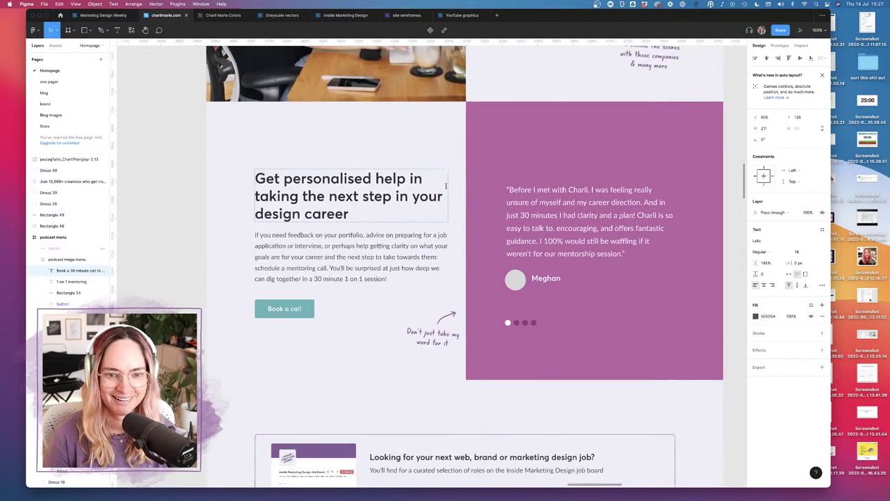
double_click(352, 214)
key(super+c)
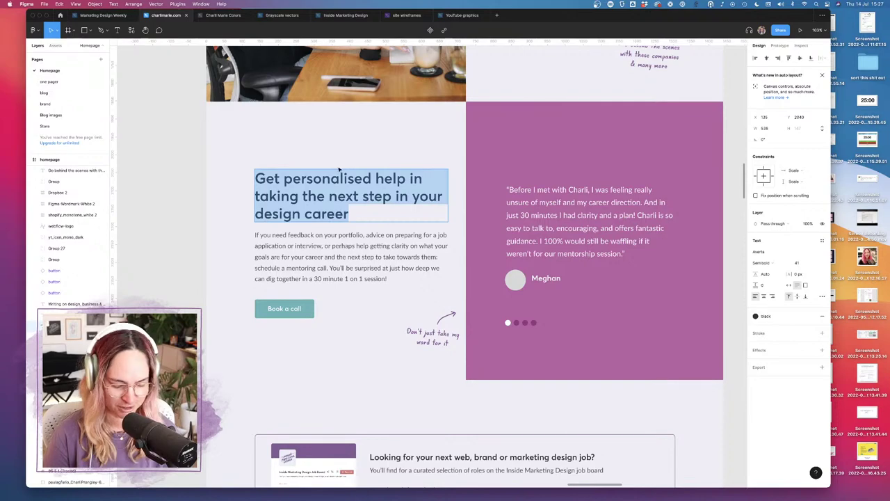
scroll(454, 159, down, 5)
scroll(455, 157, up, 4)
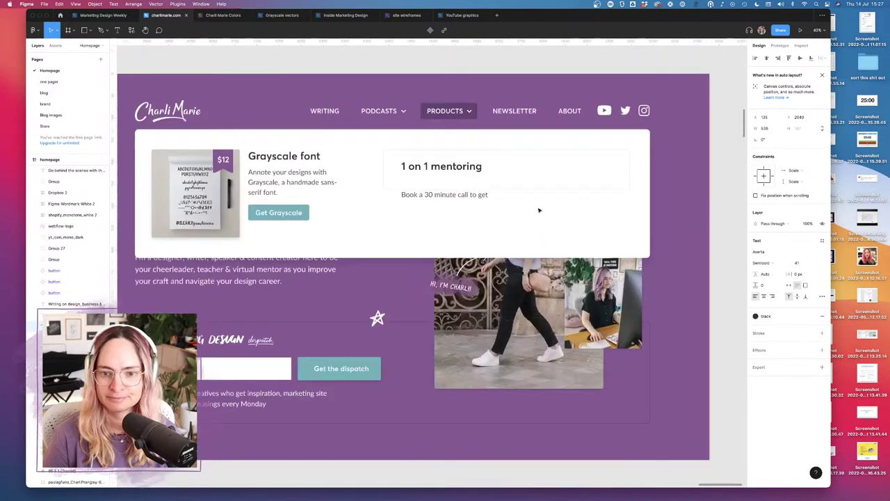
double_click(445, 194)
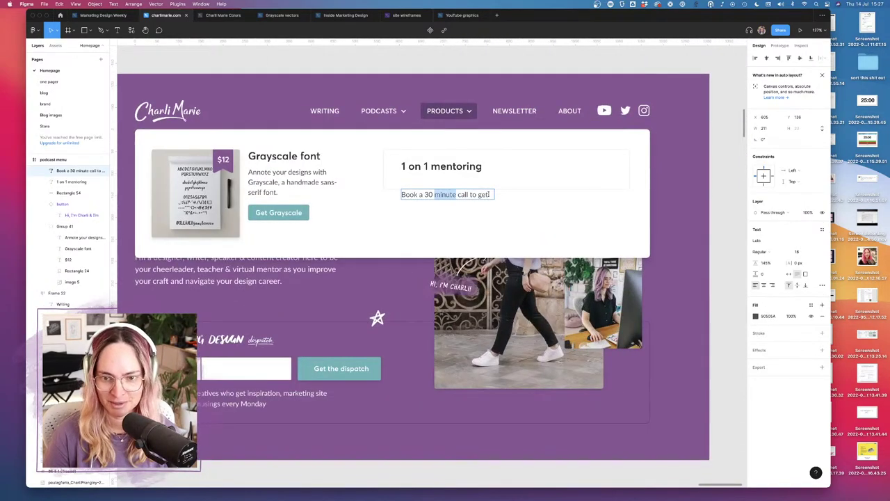
Step: Complete the description through 'next step in your design career', fit it to two lines, and heighten the card
click(489, 194)
key(super+v)
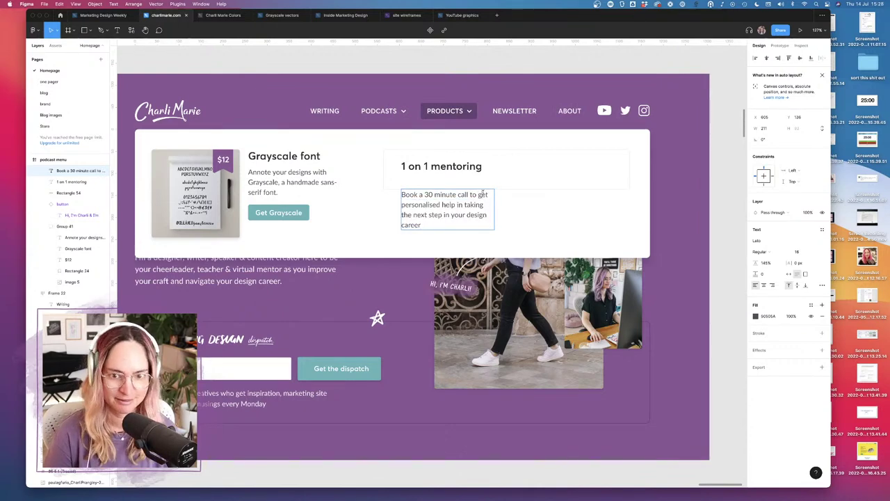
key(Escape)
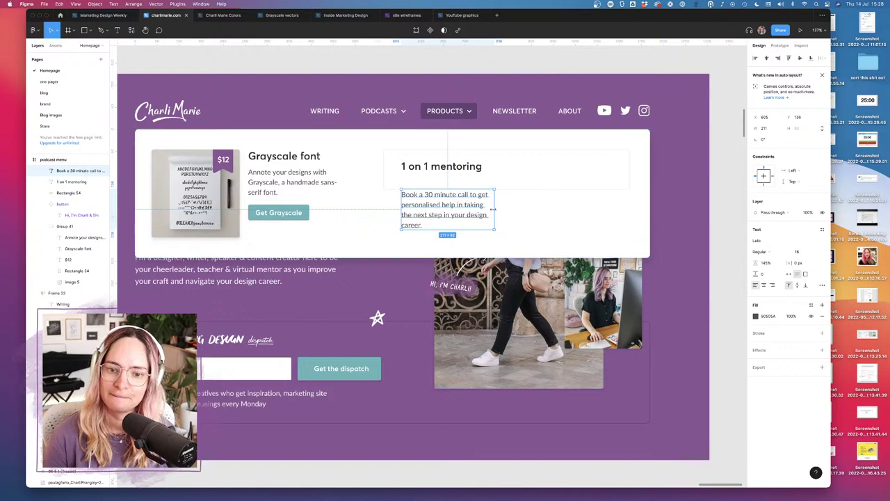
drag(495, 229, 566, 206)
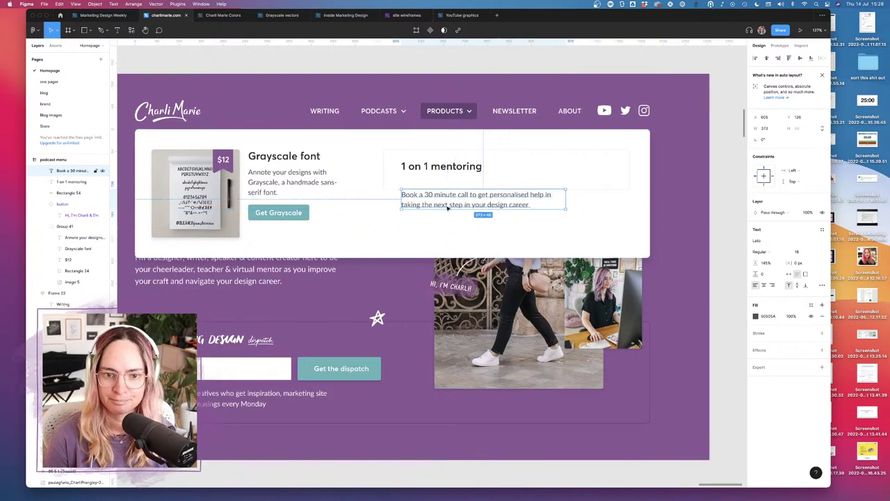
drag(449, 204, 468, 175)
shift+click(448, 168)
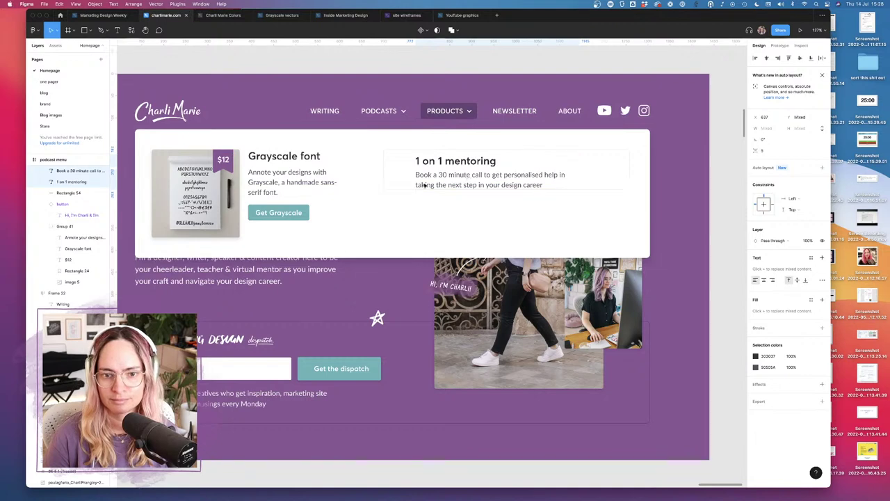
click(399, 190)
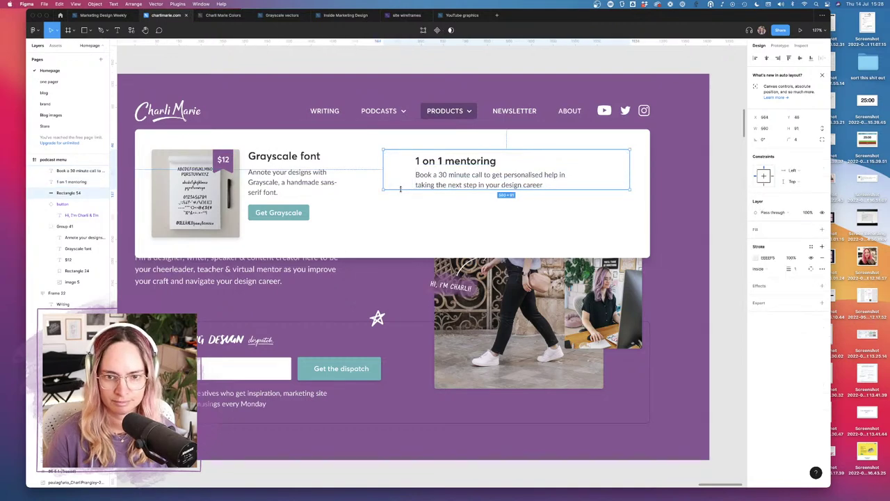
drag(400, 188, 399, 199)
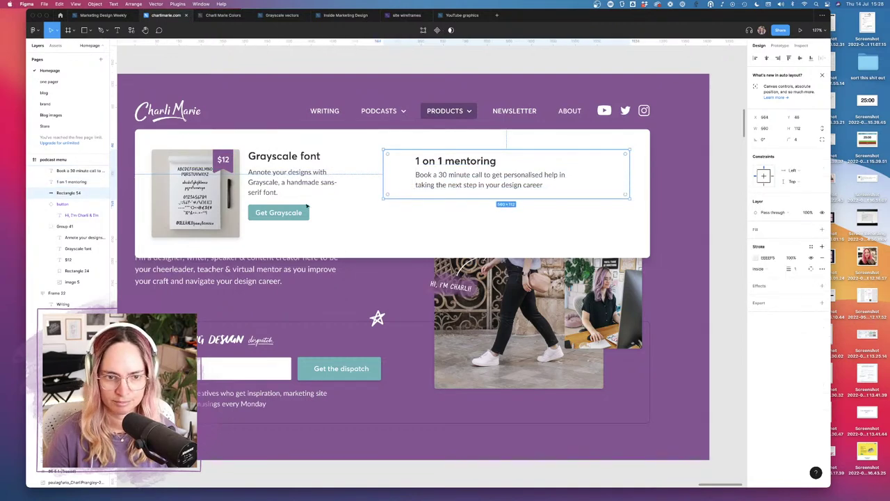
Step: Copy the Get Grayscale button into the mentoring card and relabel it 'Book a call'
click(274, 218)
drag(275, 218, 577, 176)
double_click(587, 176)
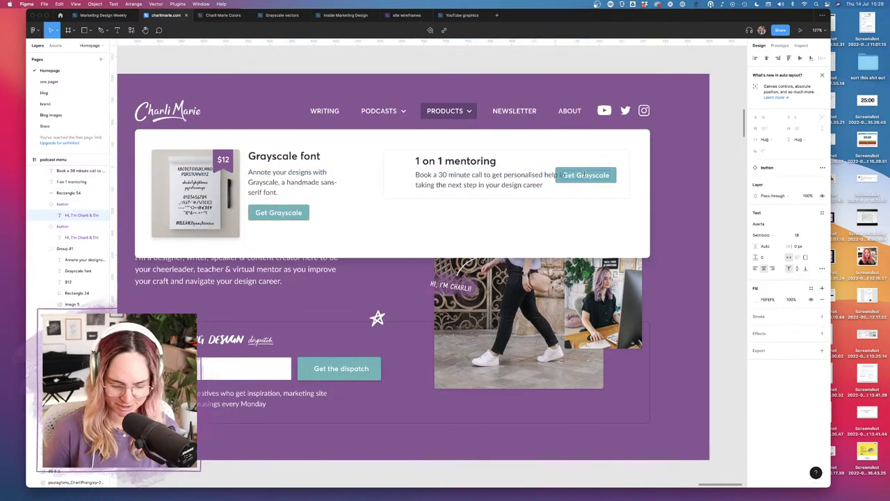
double_click(582, 174)
key(BackSpace)
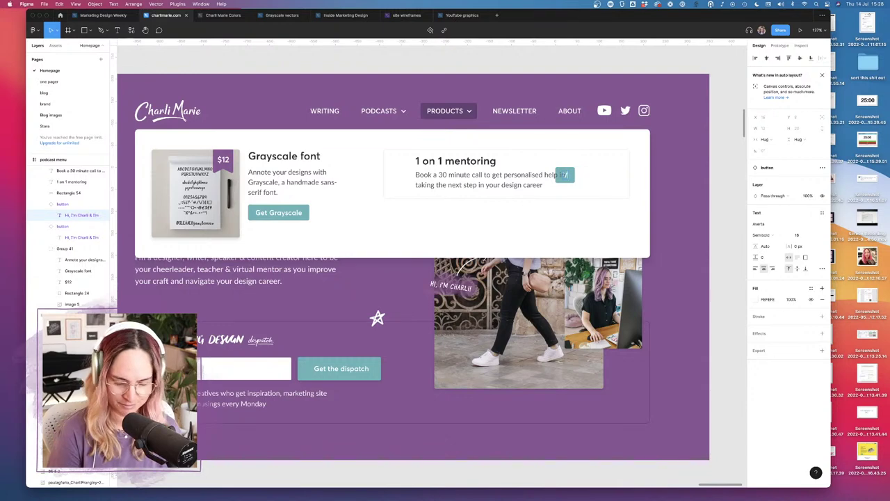
text(Book a call)
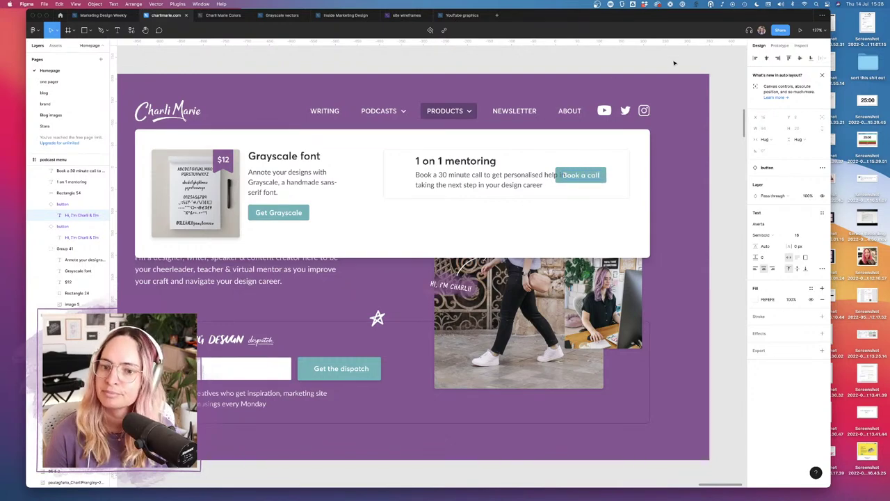
key(Escape)
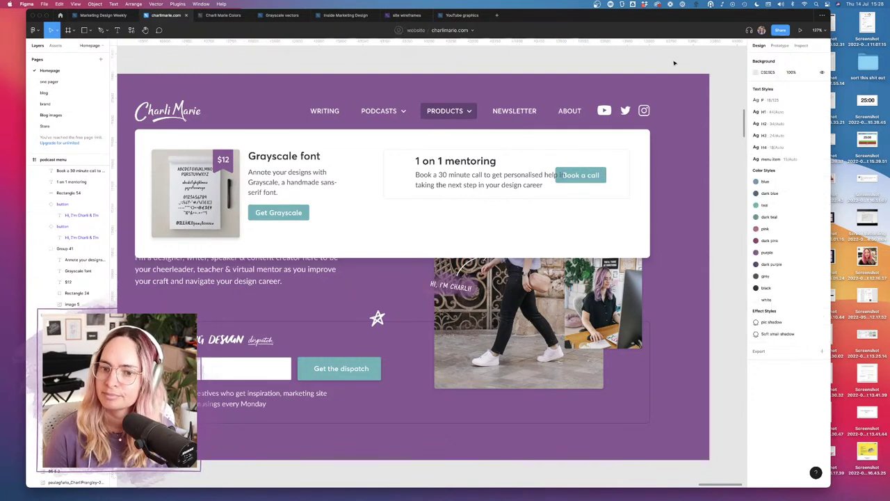
Step: Reposition the Book a call button and extend Rectangle 54 further left
click(591, 177)
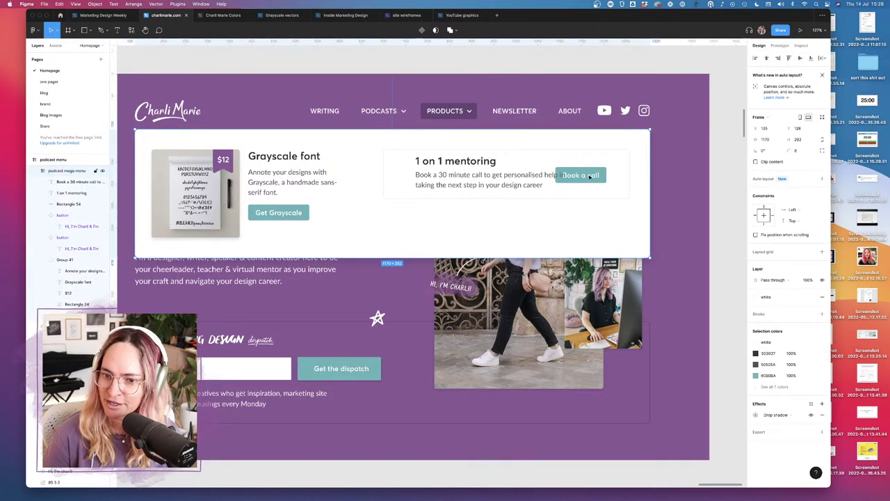
click(591, 176)
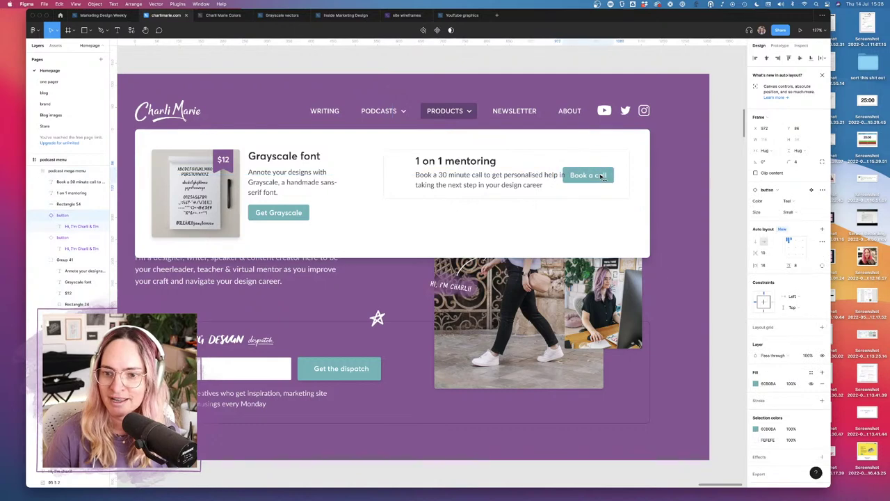
drag(592, 176, 562, 180)
click(579, 178)
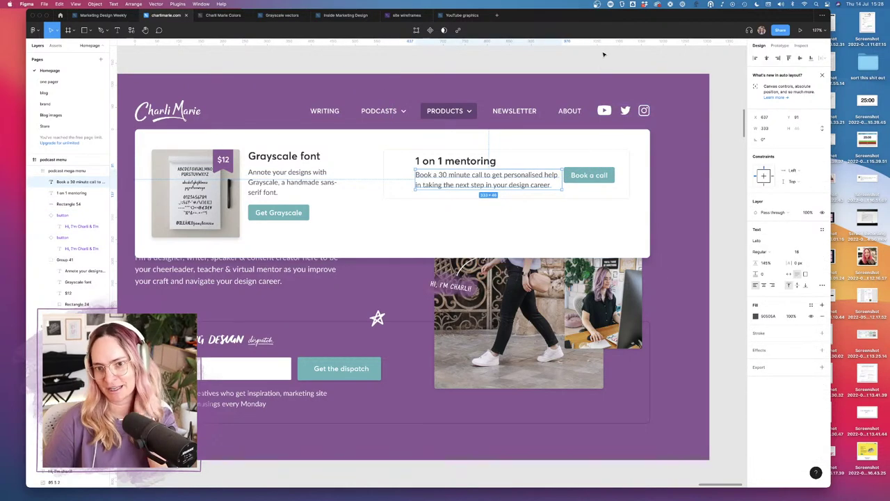
click(385, 179)
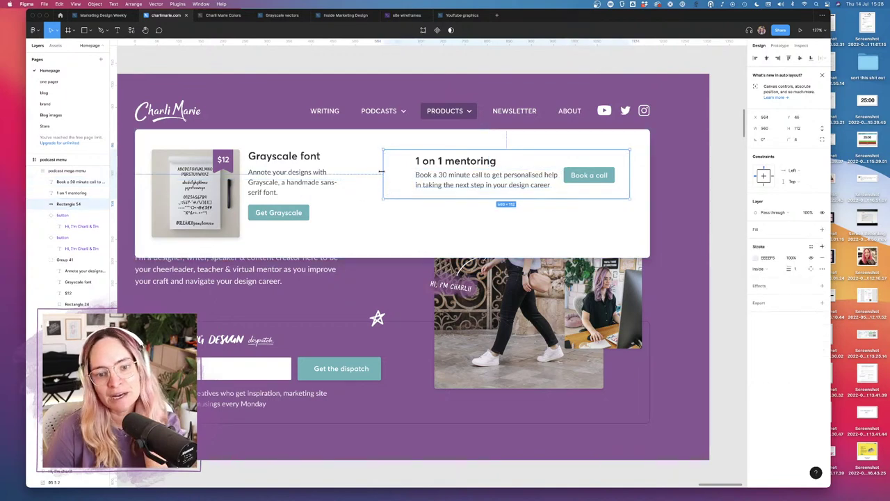
drag(386, 180, 355, 171)
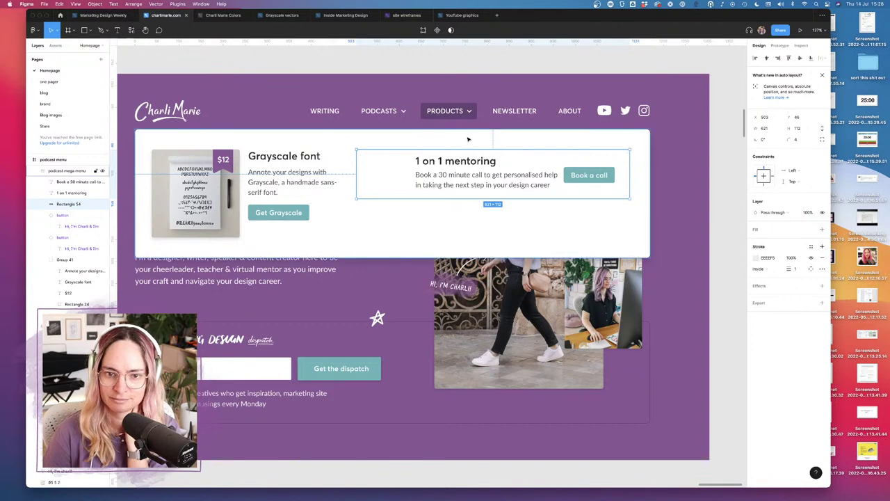
click(528, 62)
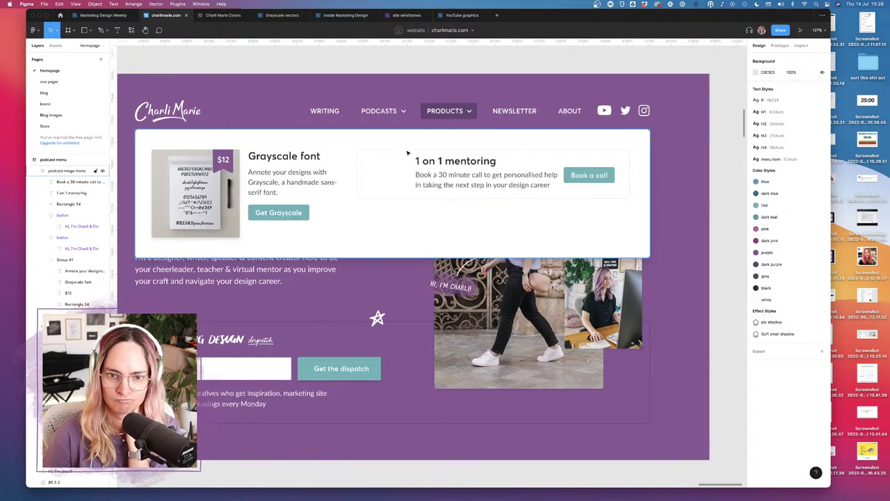
click(406, 151)
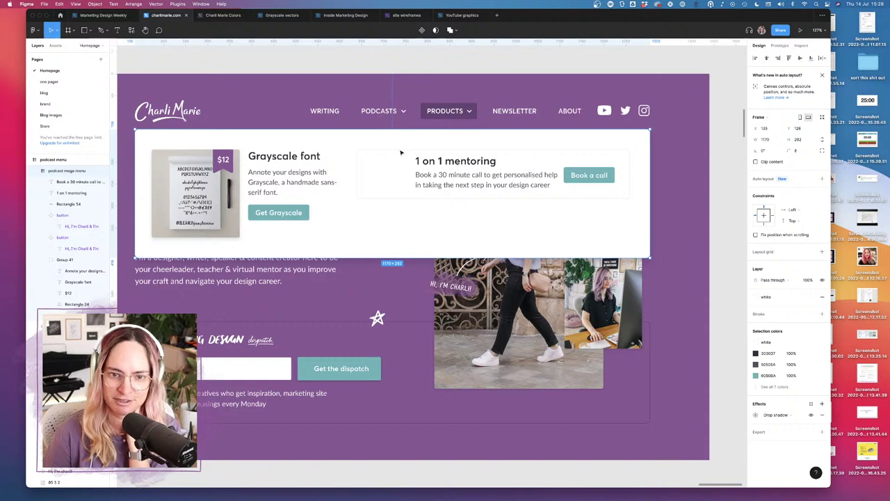
click(358, 175)
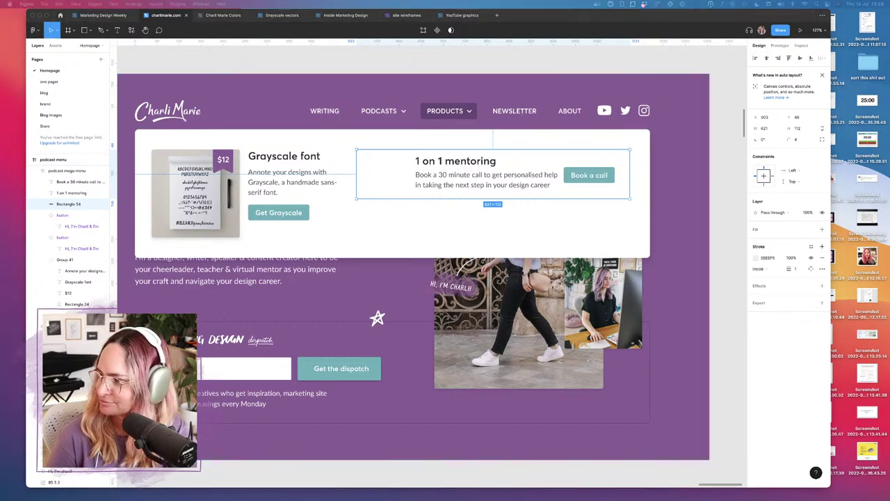
click(459, 185)
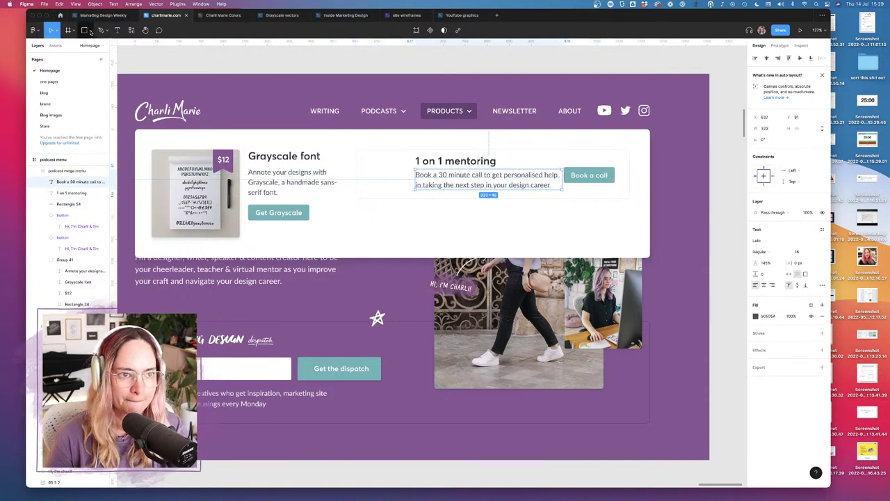
click(131, 30)
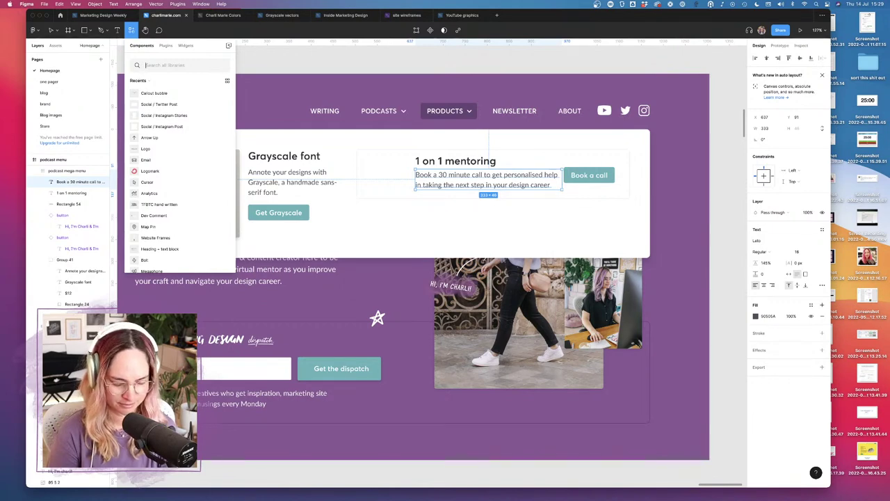
text(bubble)
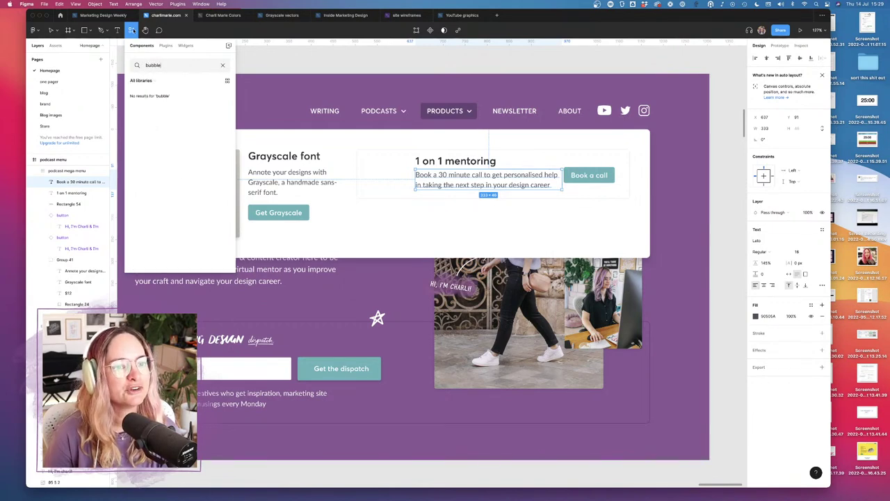
double_click(163, 65)
key(BackSpace)
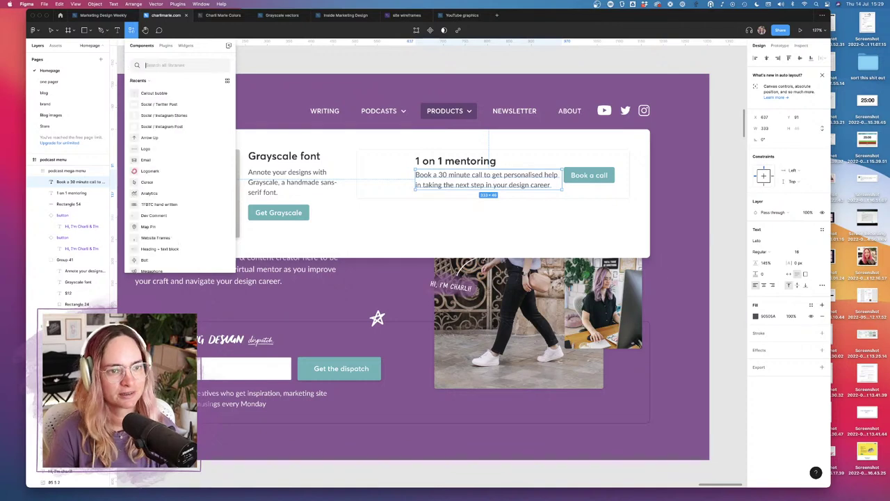
click(168, 46)
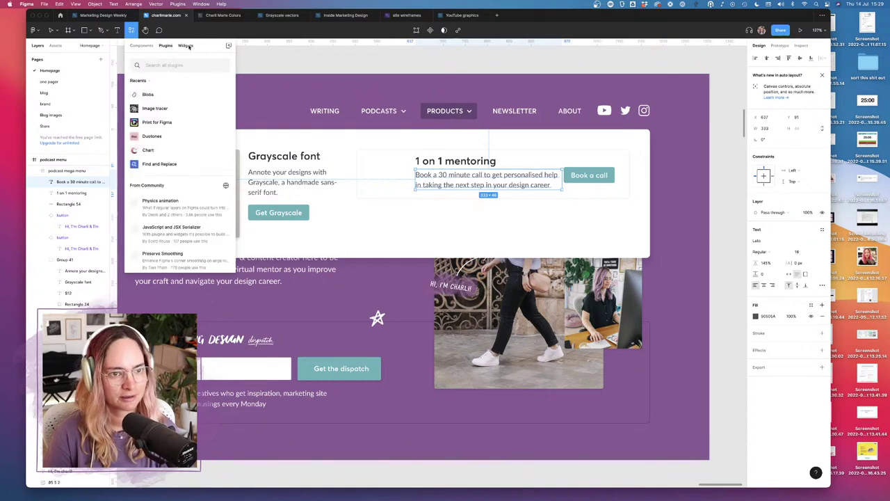
click(187, 46)
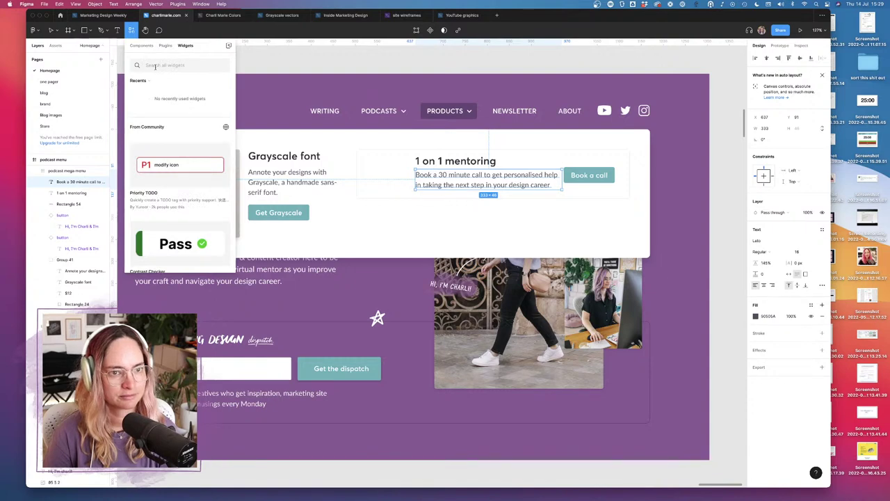
click(273, 56)
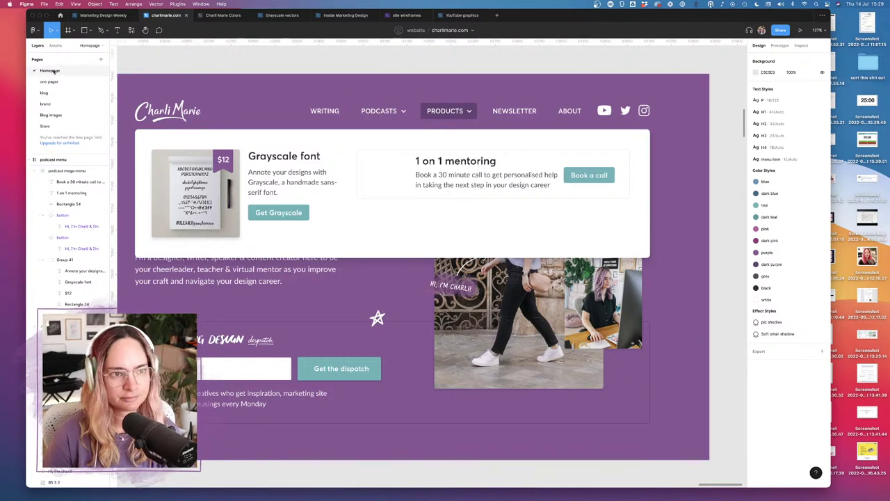
Step: Draw a small avatar circle left of the mentoring heading and shift the text beside it
click(88, 32)
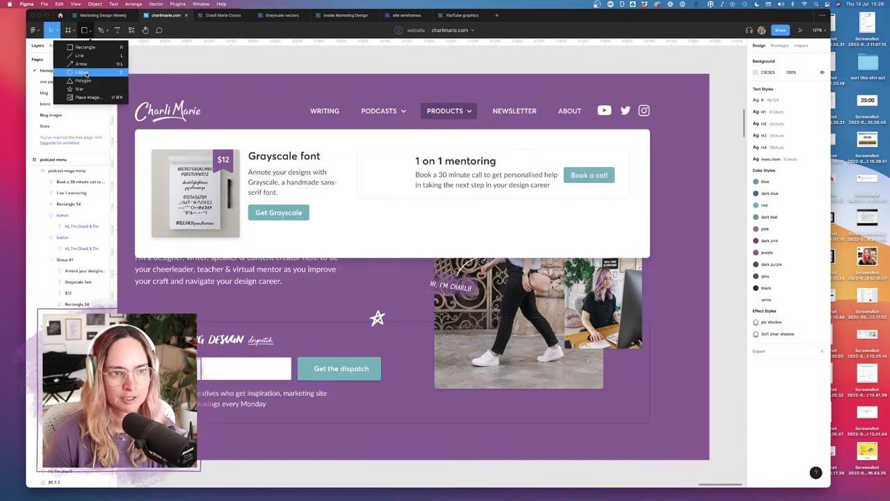
click(86, 75)
drag(372, 160, 399, 181)
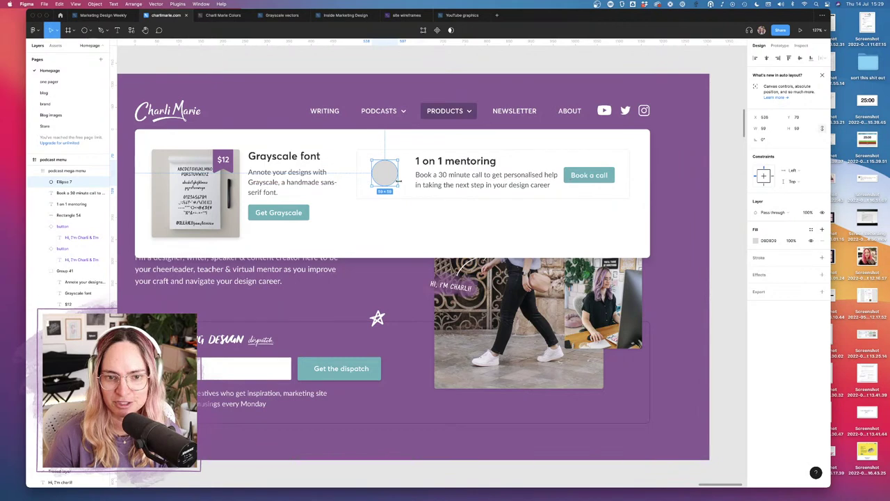
click(445, 178)
shift+click(445, 163)
drag(446, 179, 438, 179)
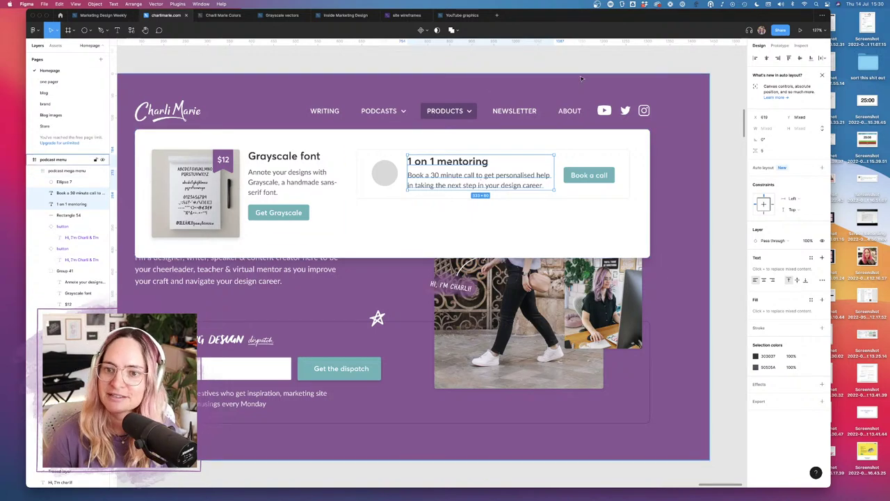
key(Escape)
Step: Duplicate the mentoring card below the original and make the mega-menu frame 332 tall
click(515, 182)
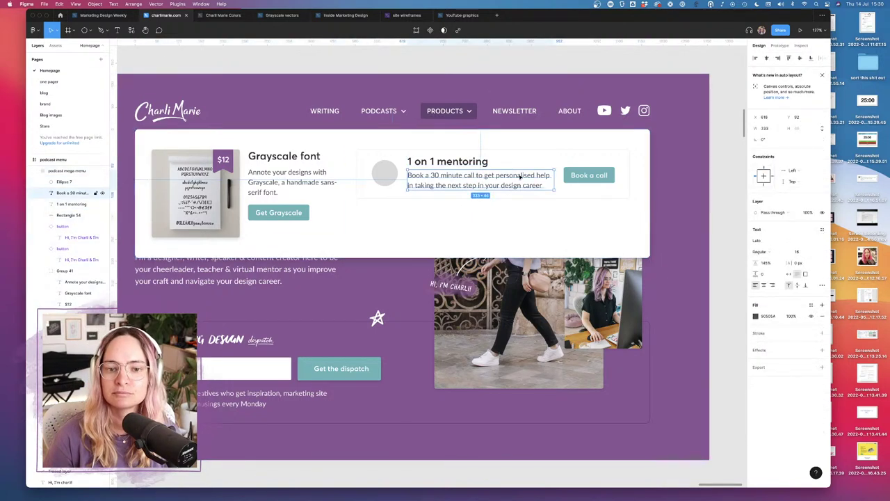
shift+click(591, 179)
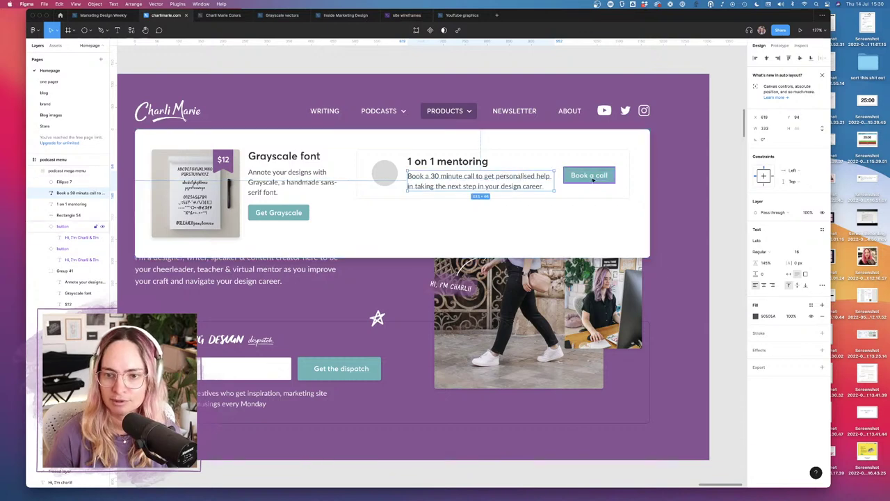
shift+click(446, 162)
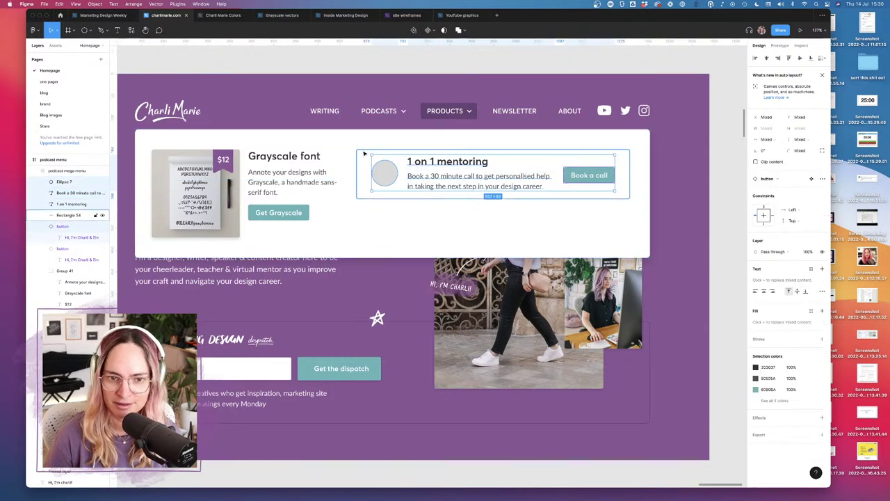
drag(385, 171, 389, 230)
click(322, 249)
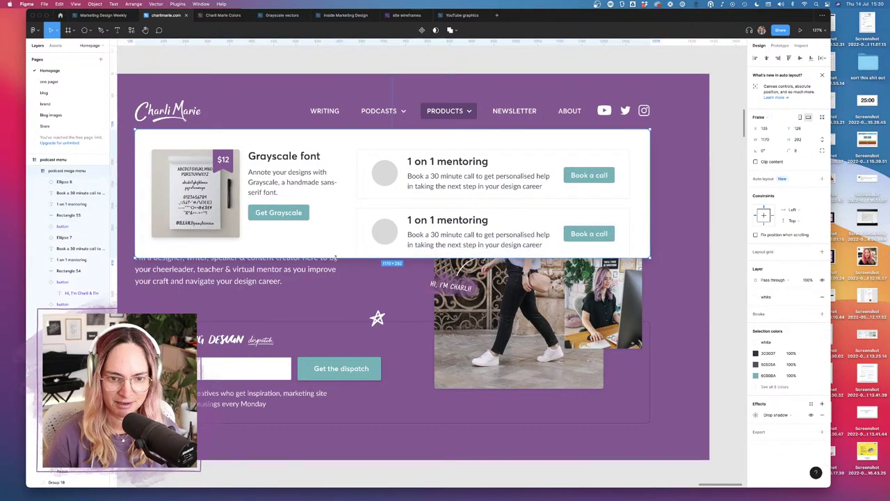
mouse_move(335, 258)
mouse_down()
mouse_move(335, 285)
mouse_move(336, 273)
mouse_up()
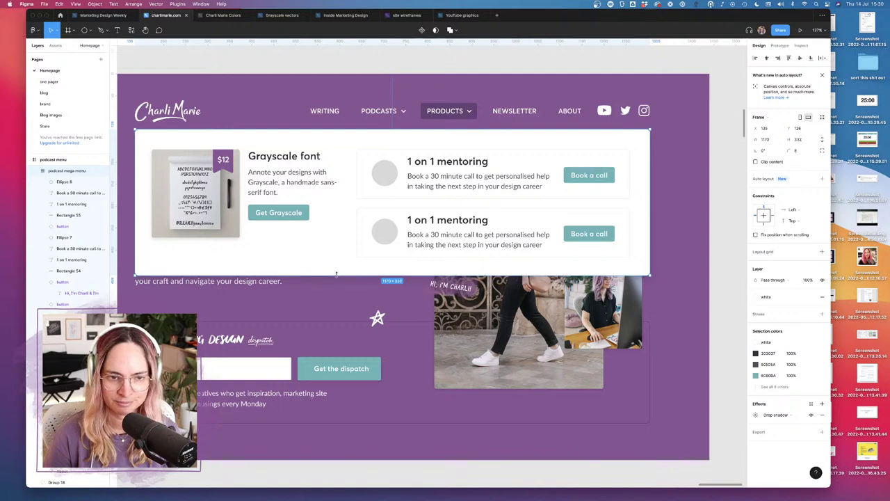
Step: Retitle the second card's heading 'Marketing site audit'
click(455, 57)
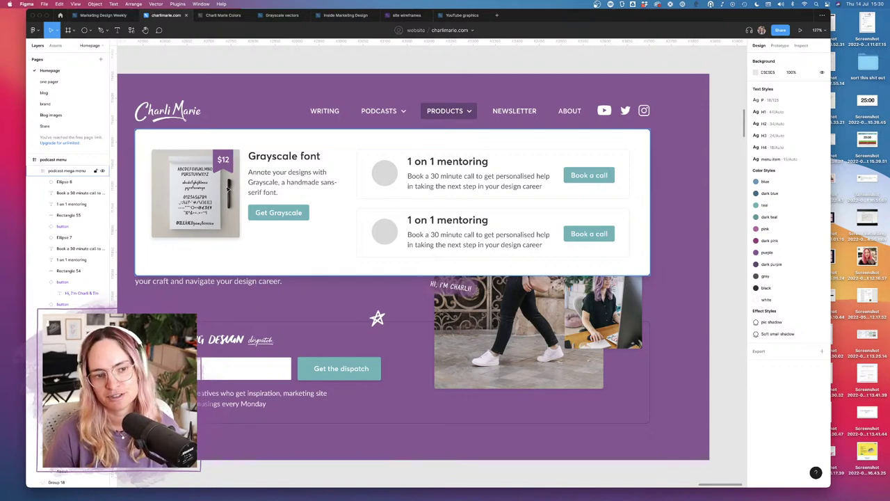
click(440, 221)
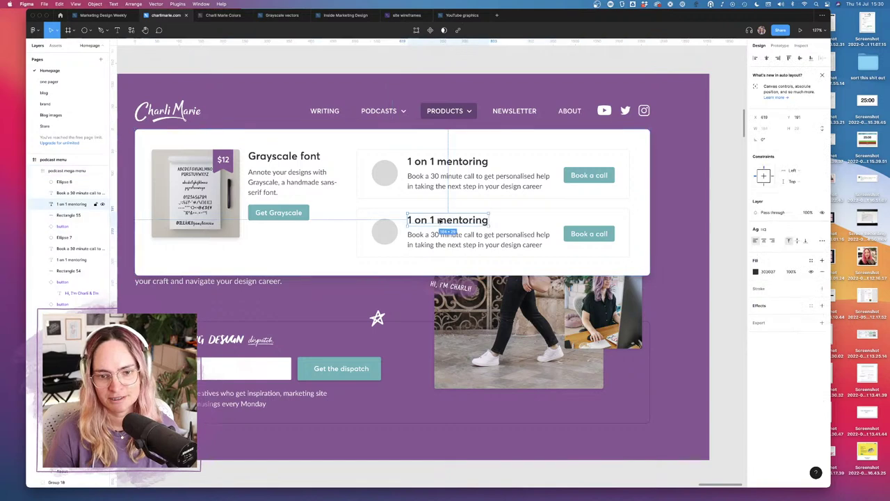
double_click(439, 220)
text(Mar)
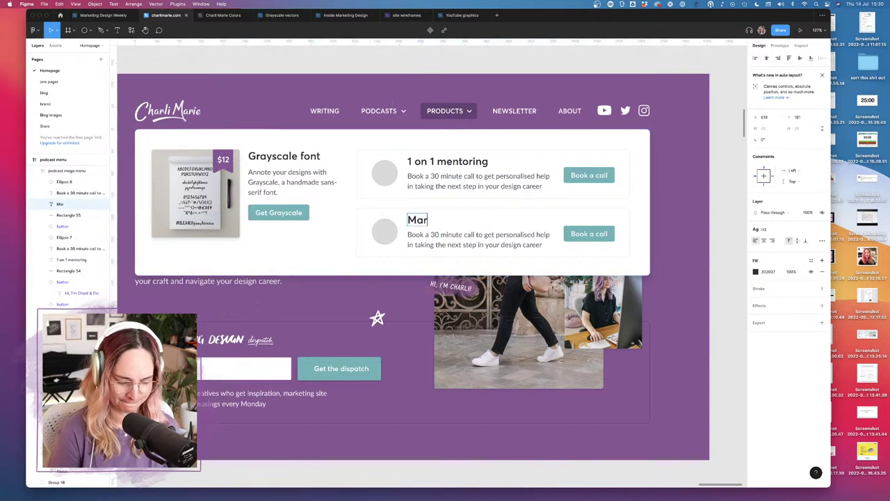
text(keting site audit)
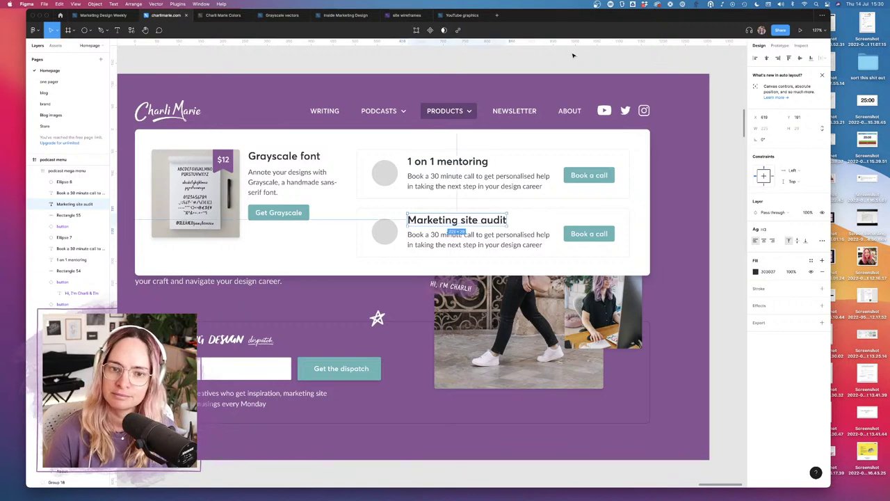
key(Escape)
key(Escape)
Step: Set both the mentoring and audit headings to font size 20, discarding a trial H4 style
click(450, 162)
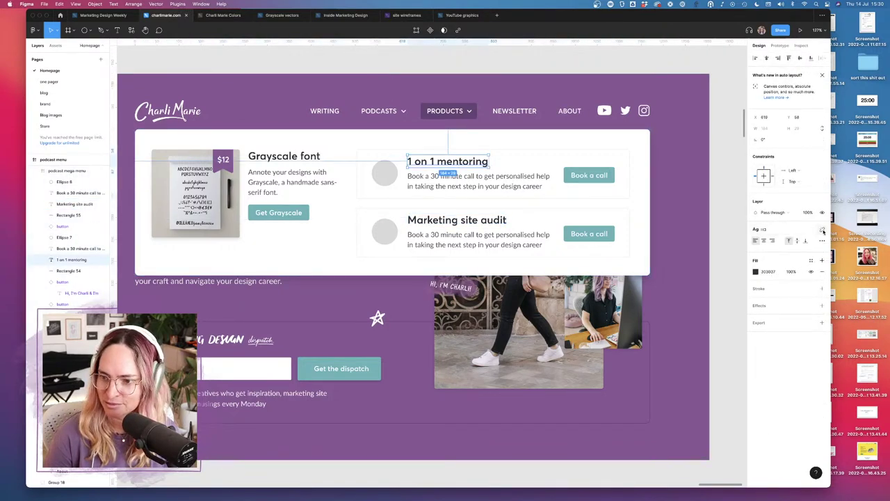
click(791, 231)
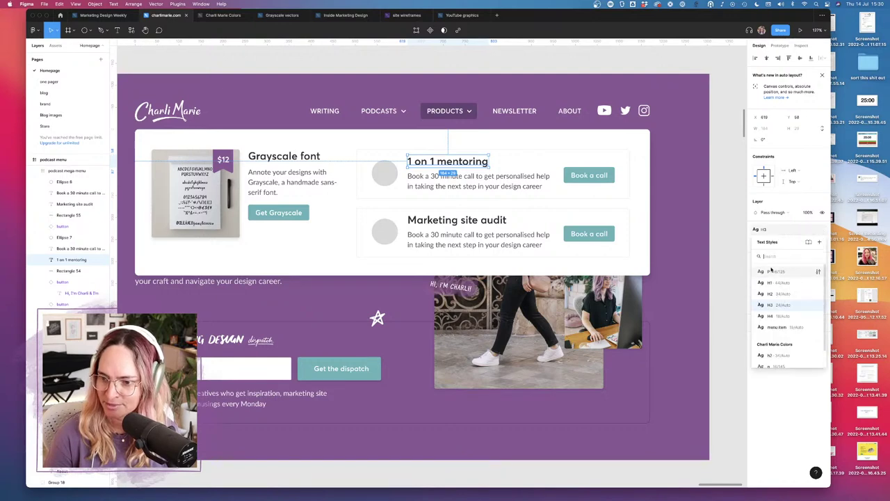
click(776, 314)
key(ctrl+z)
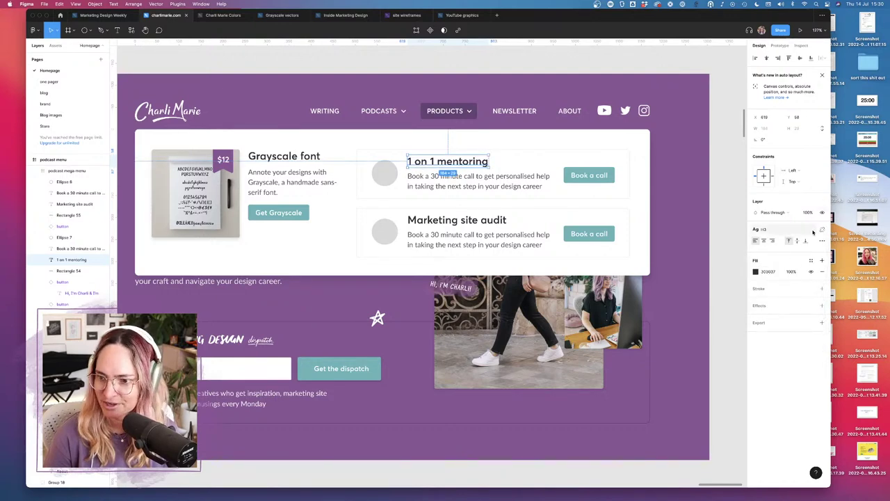
click(802, 251)
key(Down)
key(Down)
key(Down)
key(Down)
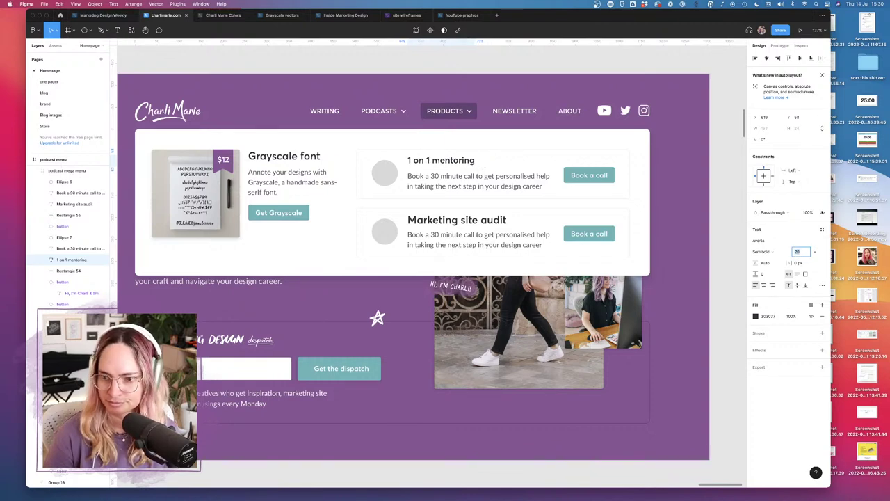
click(483, 220)
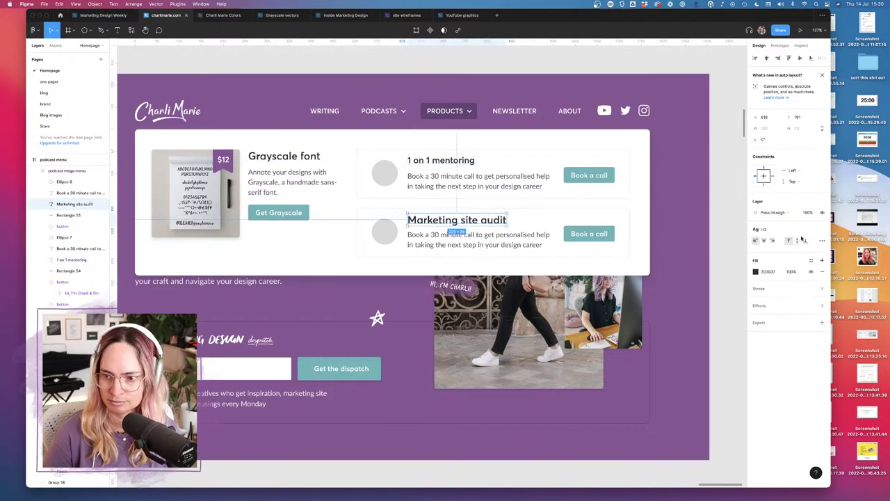
click(800, 253)
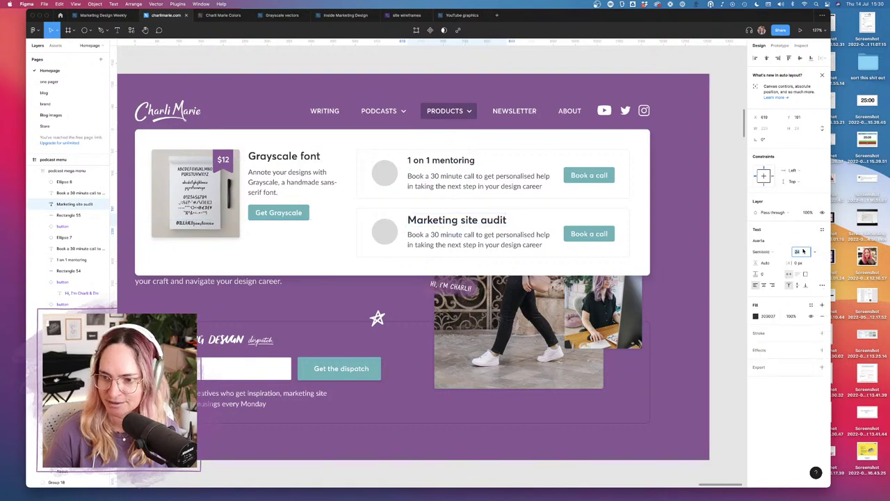
key(Down)
key(Down)
key(Down)
key(Down)
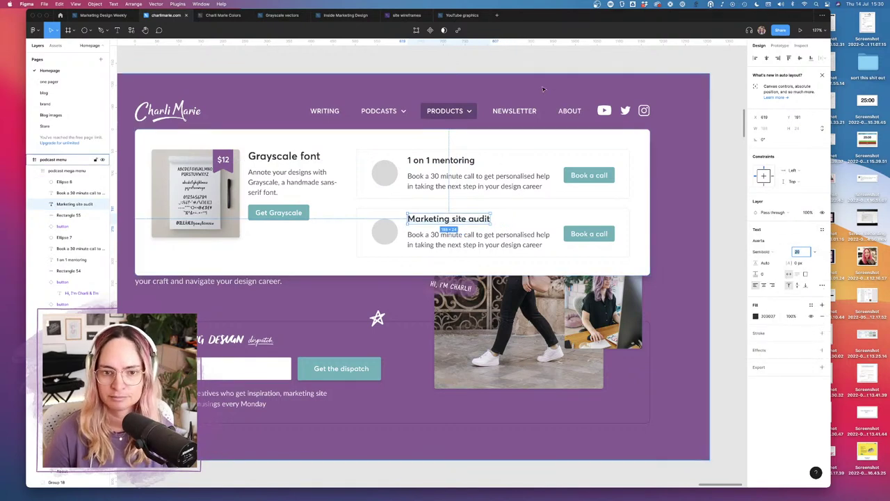
click(464, 164)
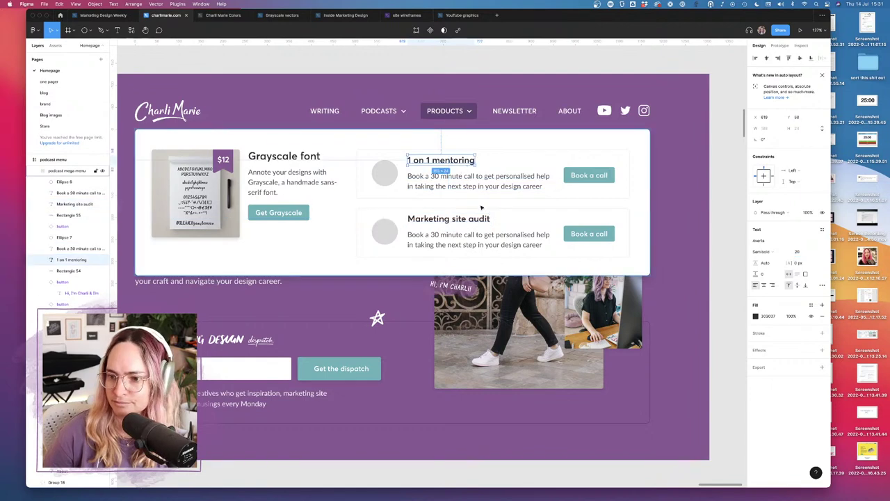
Step: Nudge the mentoring description up to tighten its spacing below the heading
click(519, 63)
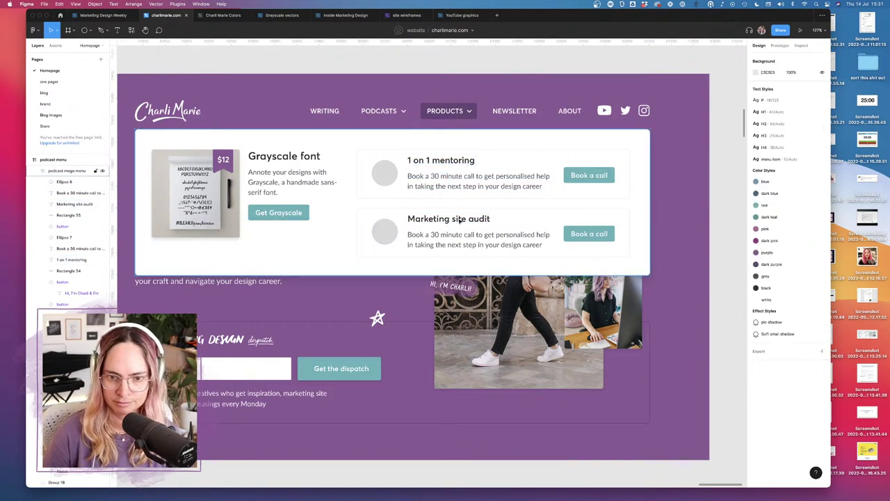
click(450, 186)
key(Up)
key(Up)
key(Up)
key(Up)
key(Up)
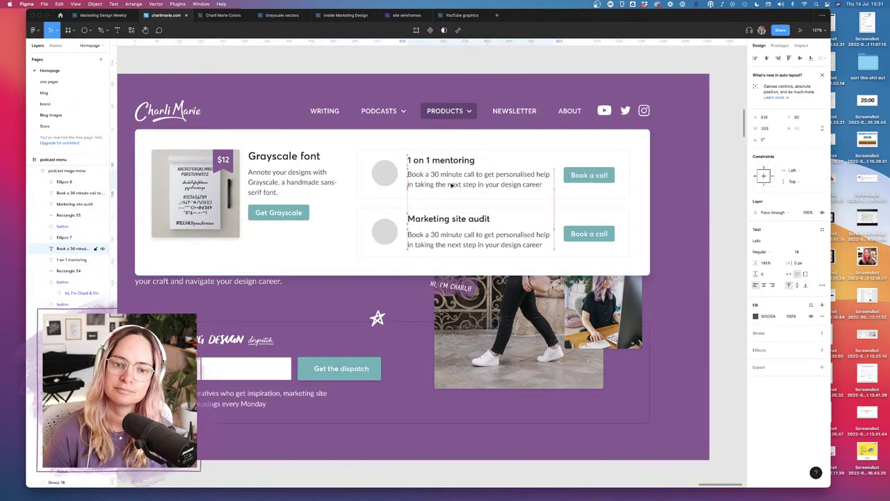
shift+click(445, 159)
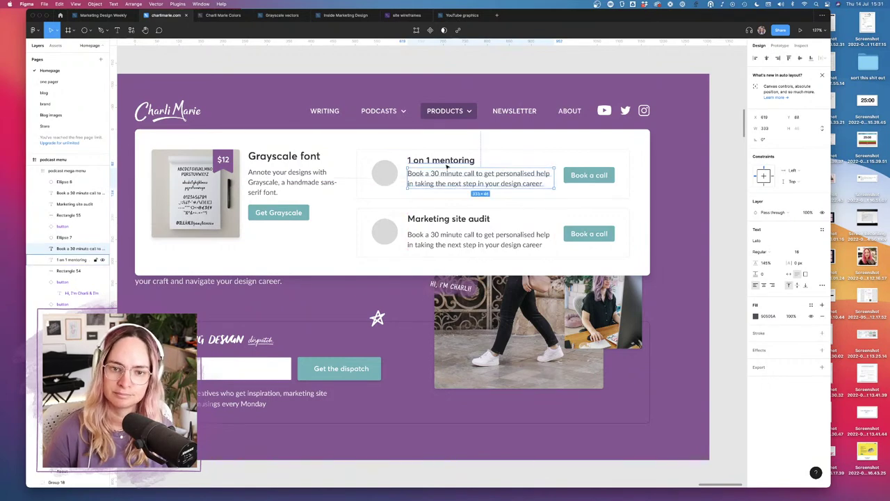
key(Down)
key(Down)
key(Down)
key(Down)
key(Up)
key(Up)
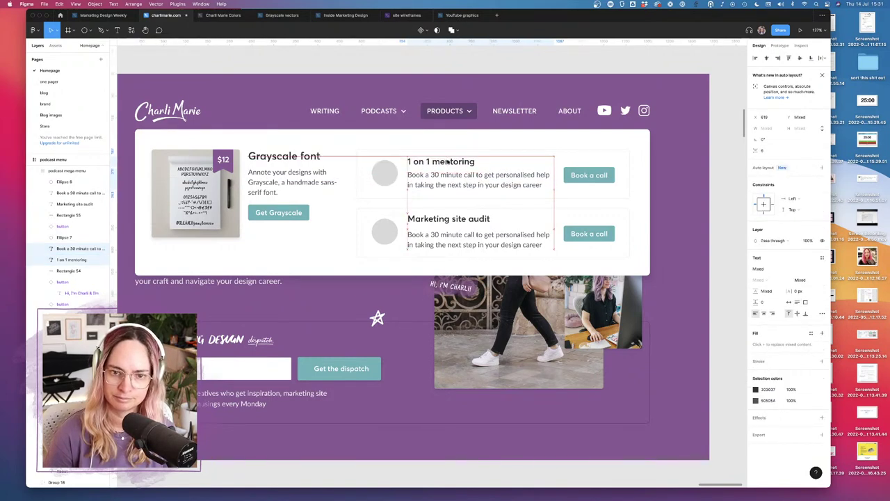
Step: Change the audit card's button label from 'Book a call' to 'Get an audit'
double_click(593, 235)
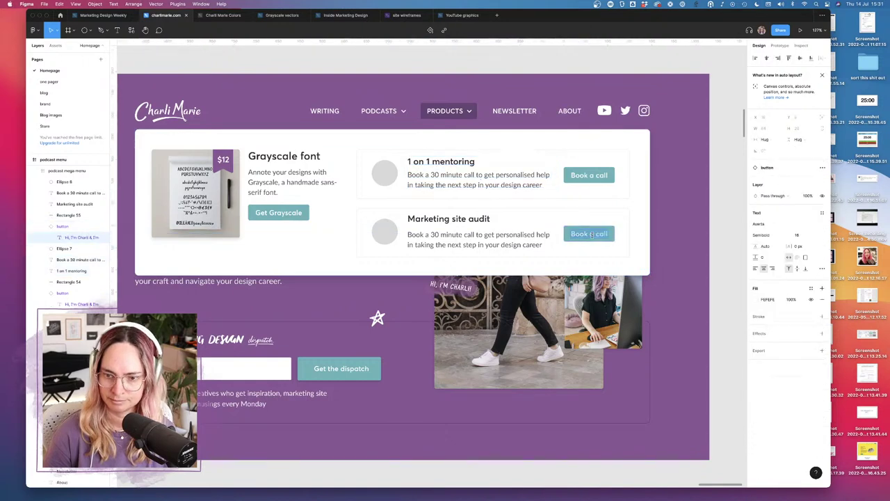
drag(606, 234, 572, 234)
text(Get an audit)
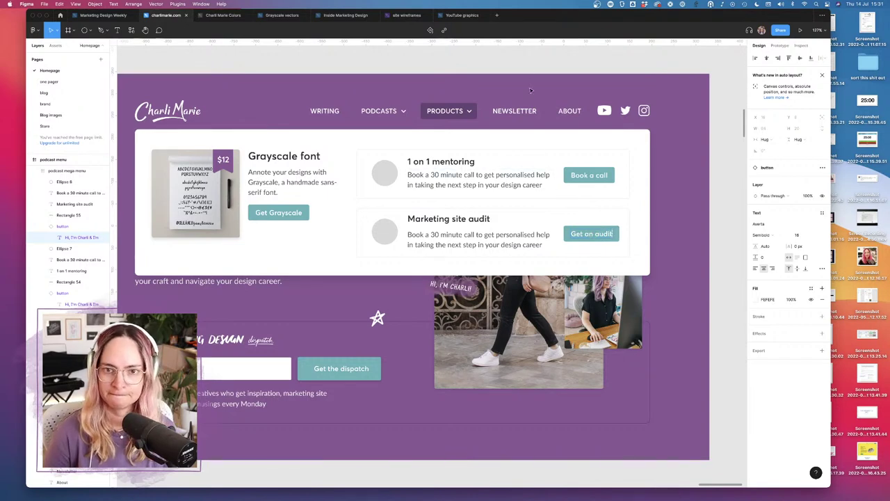
key(Escape)
Step: Shift the Marketing site audit title slightly down to align with its description
click(489, 237)
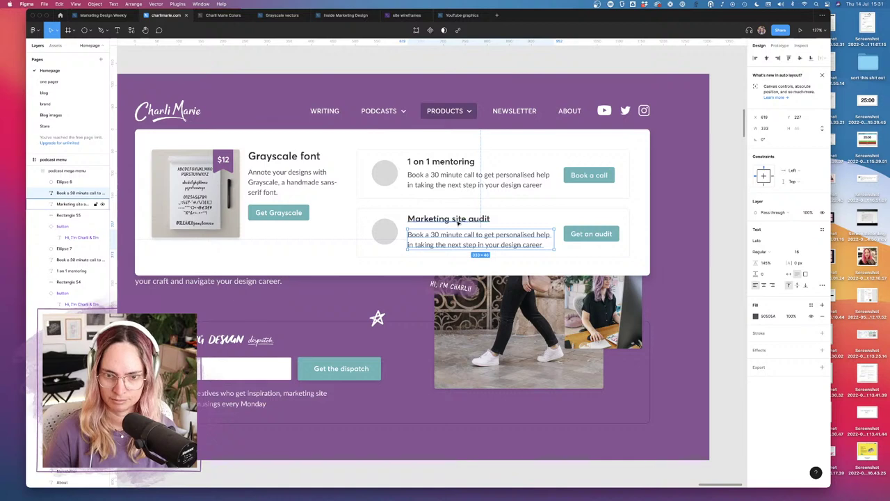
drag(456, 218, 458, 221)
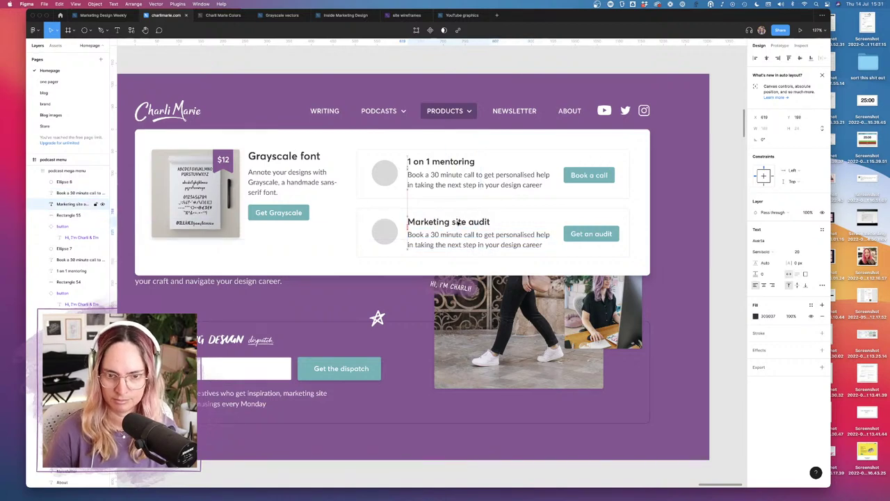
key(Escape)
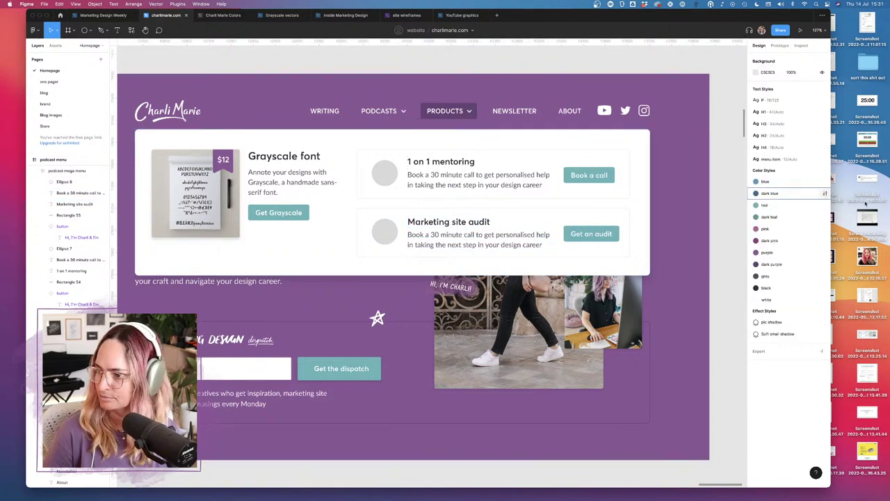
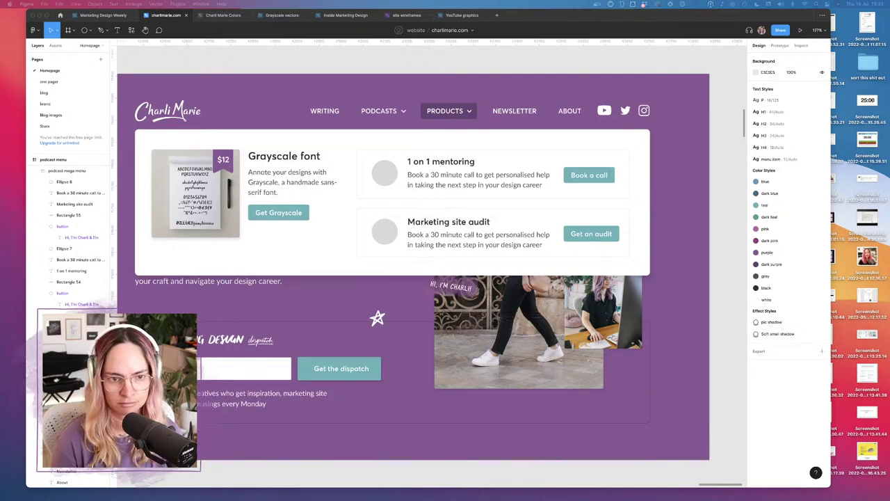
Step: Crop the Grayscale font image taller to 200×245, remove the purple fill, and enlarge the photo
click(220, 222)
double_click(218, 227)
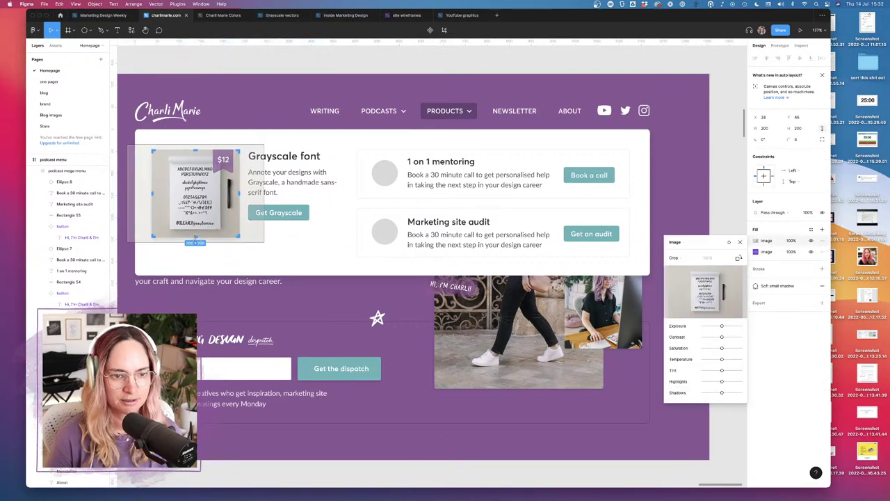
drag(195, 238, 196, 258)
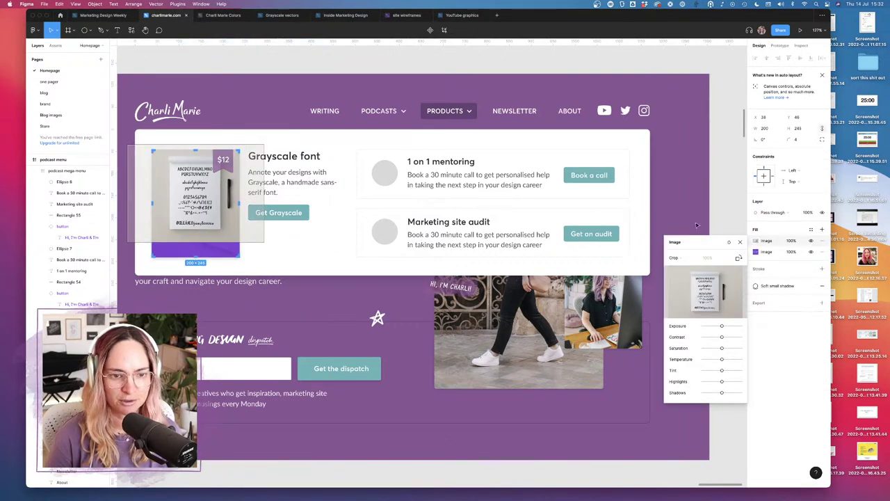
click(821, 251)
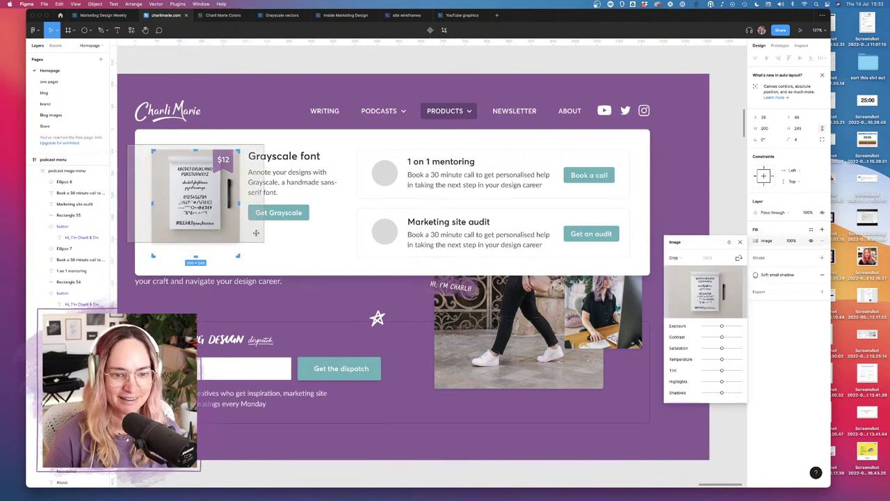
mouse_move(261, 239)
mouse_down()
mouse_move(276, 257)
mouse_move(264, 255)
mouse_up()
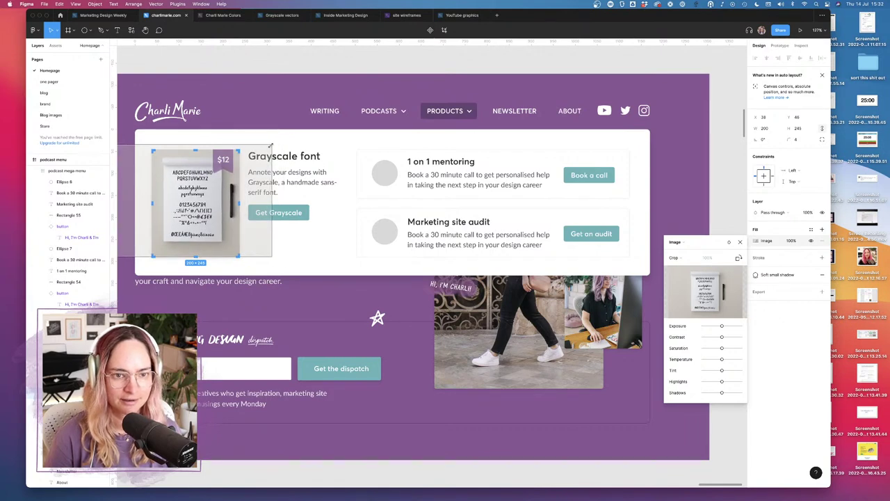
key(Escape)
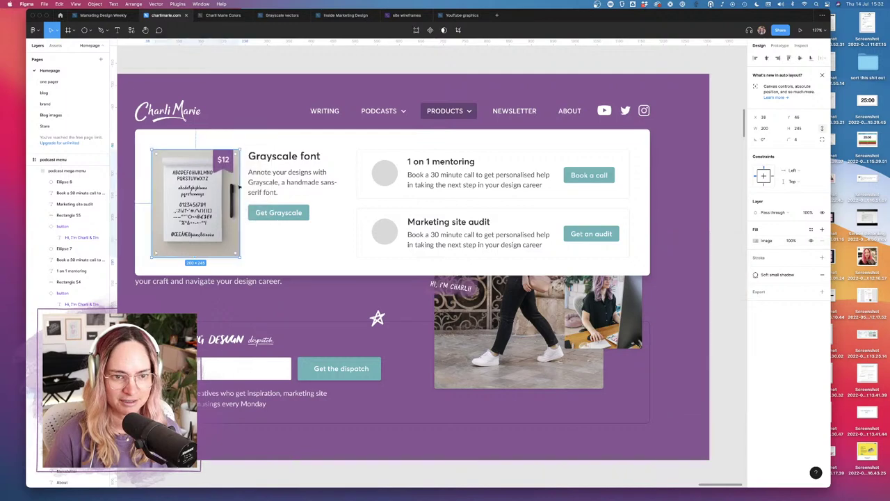
Step: Set the product image to Fill so the photo covers its whole frame
click(755, 240)
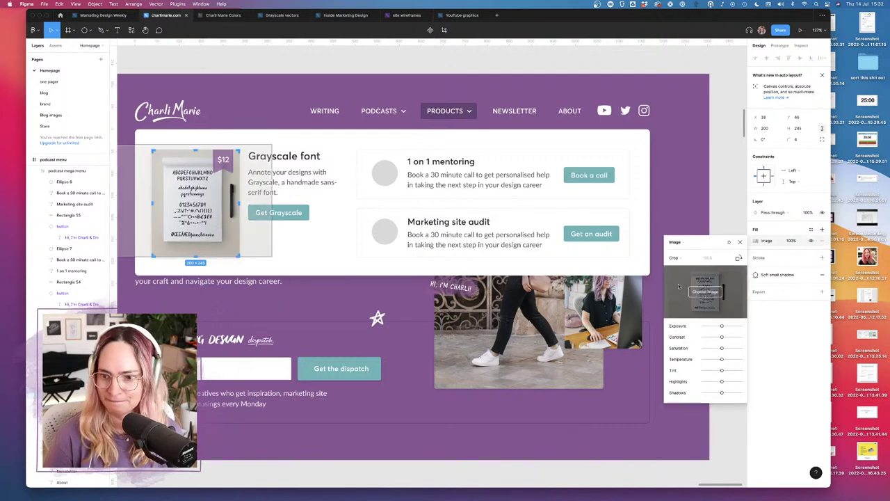
click(678, 258)
click(678, 242)
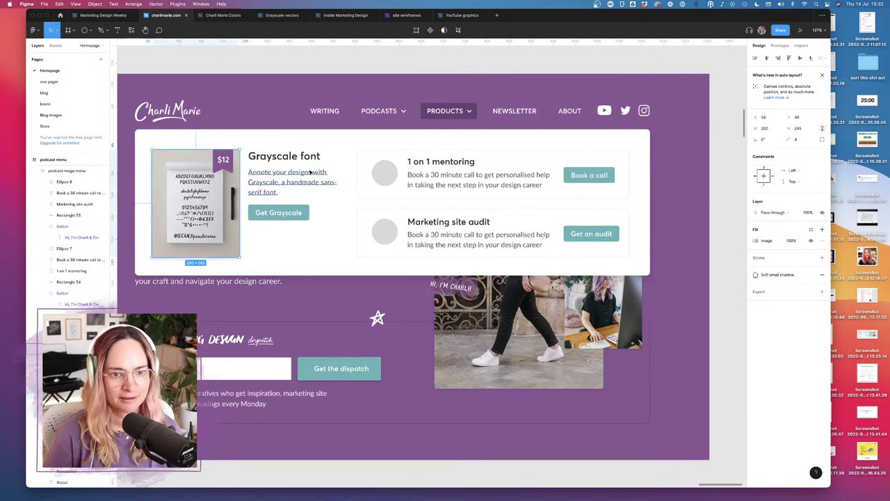
click(354, 68)
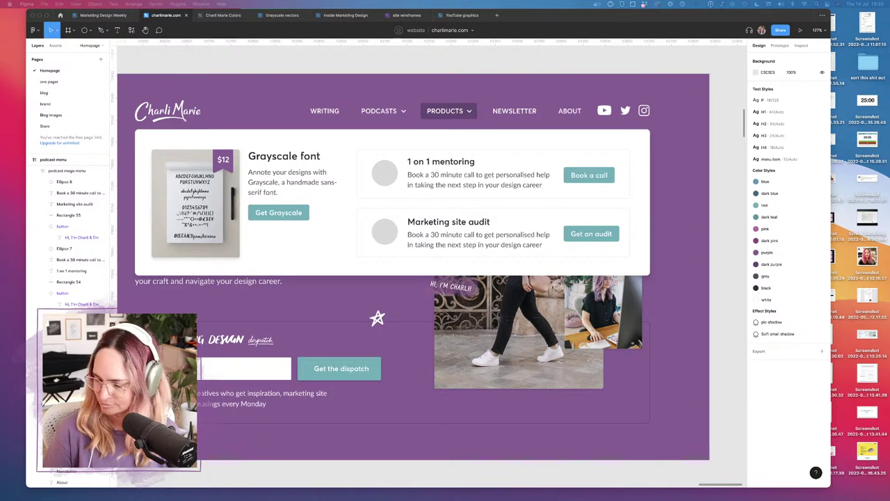
Step: Paste the longer description into the Marketing site audit card's text
click(485, 245)
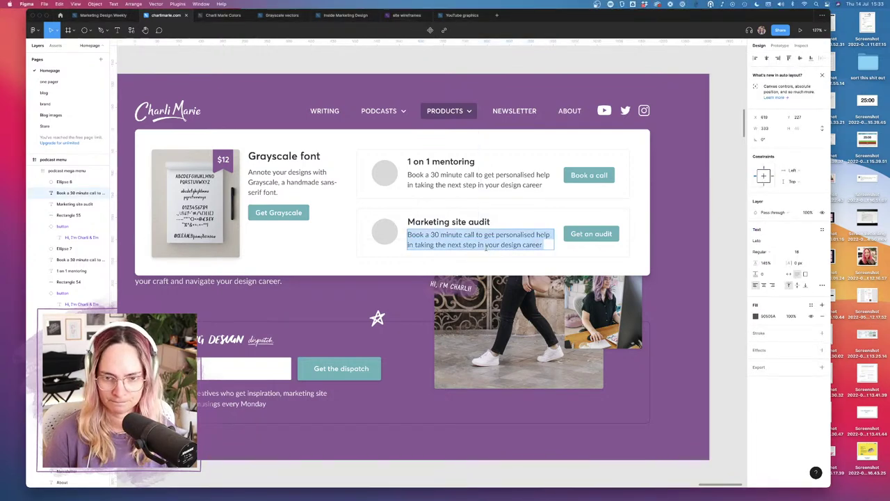
text(Get a comprehensive audit of your product's marketing site focussed on helping to improve your conversion rate and turn more site visitors into customers.)
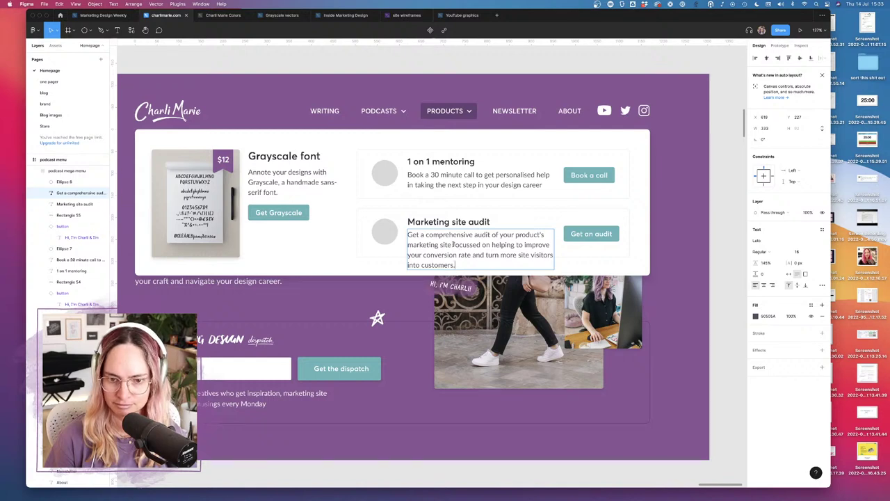
click(490, 222)
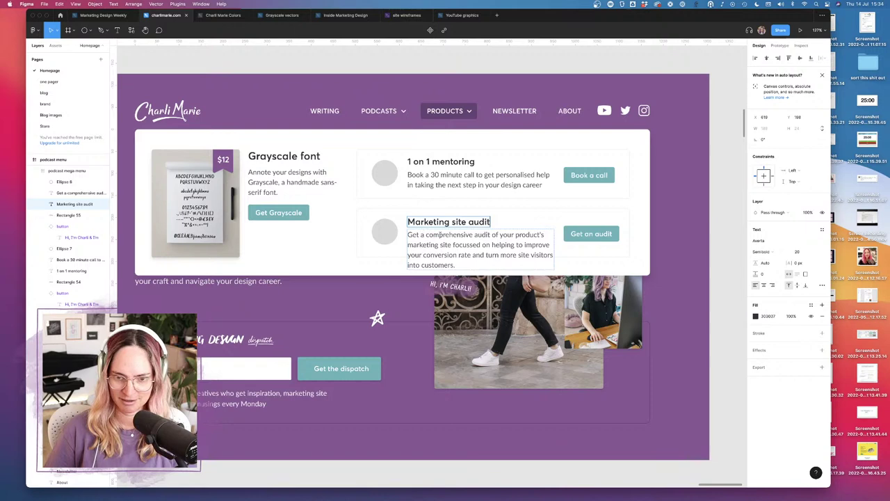
Step: Edit the description to read 'Get a comprehensive audit & action plan to improve your product's marketing site.'
double_click(493, 234)
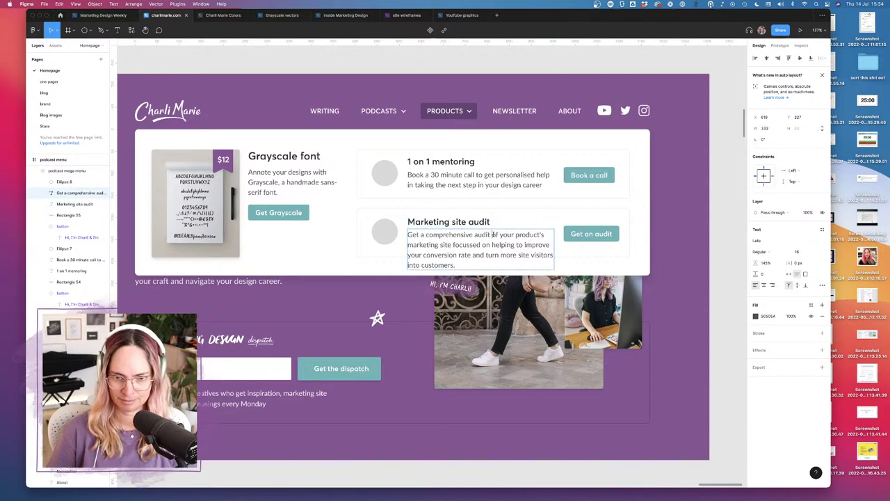
text(& acti)
text(on plan to improve)
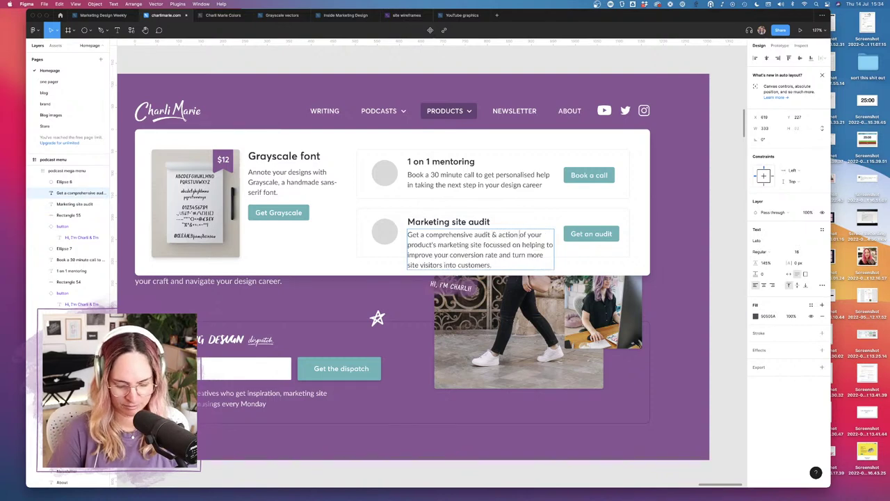
key(Delete)
key(Delete)
text(of)
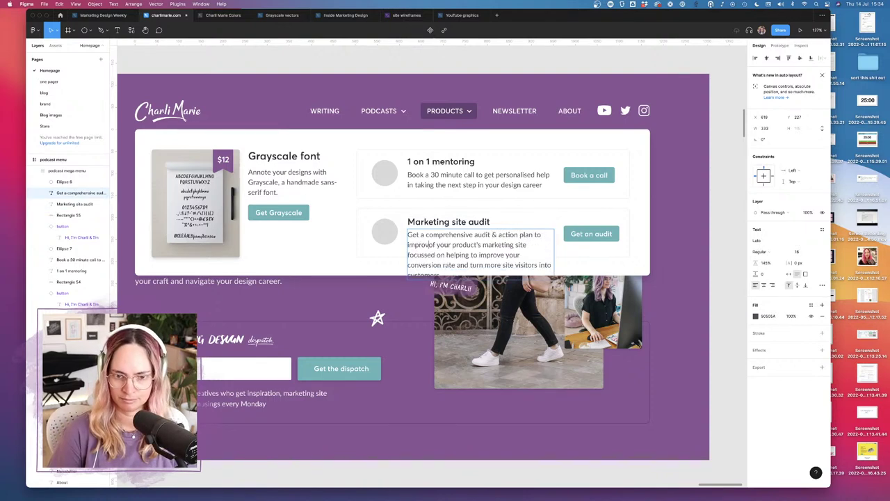
key(BackSpace)
key(BackSpace)
key(BackSpace)
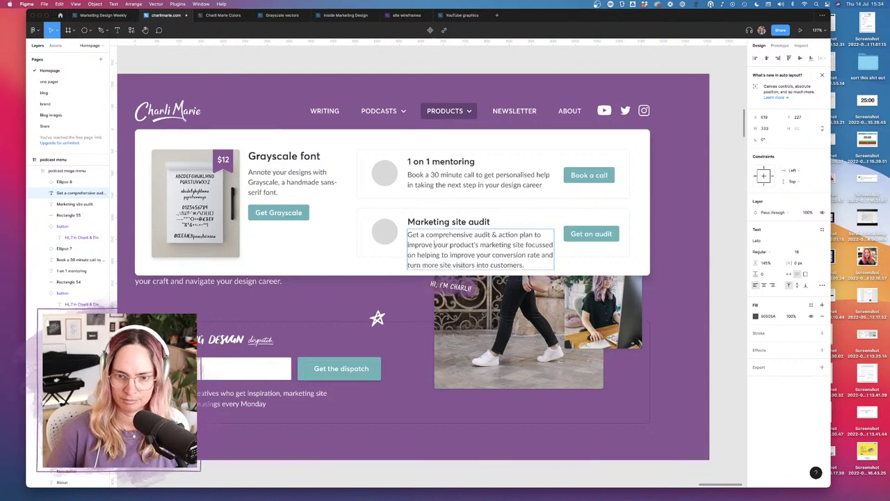
drag(523, 244, 523, 264)
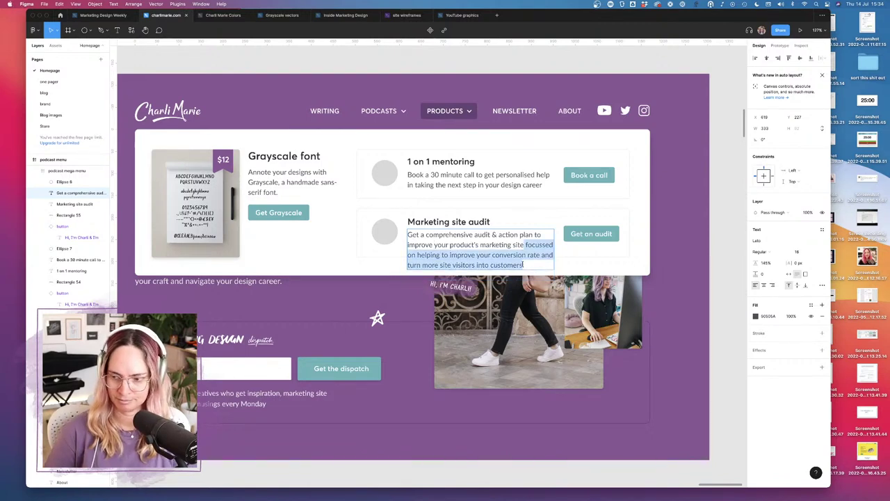
key(BackSpace)
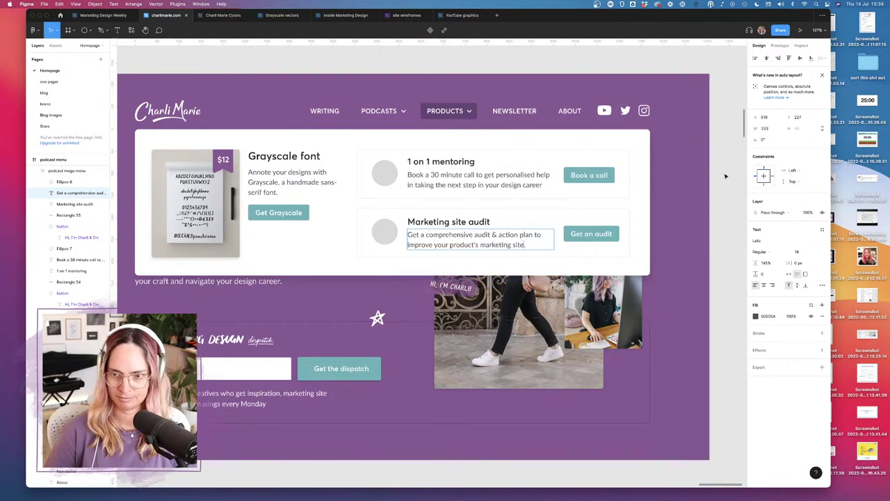
click(725, 176)
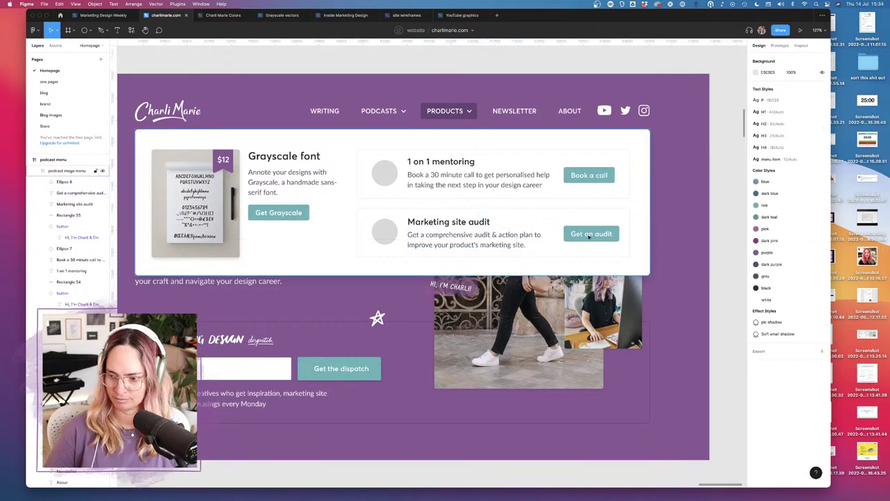
Step: Relabel the audit button 'Request an audit' and line it up with Book a call
double_click(589, 234)
double_click(589, 234)
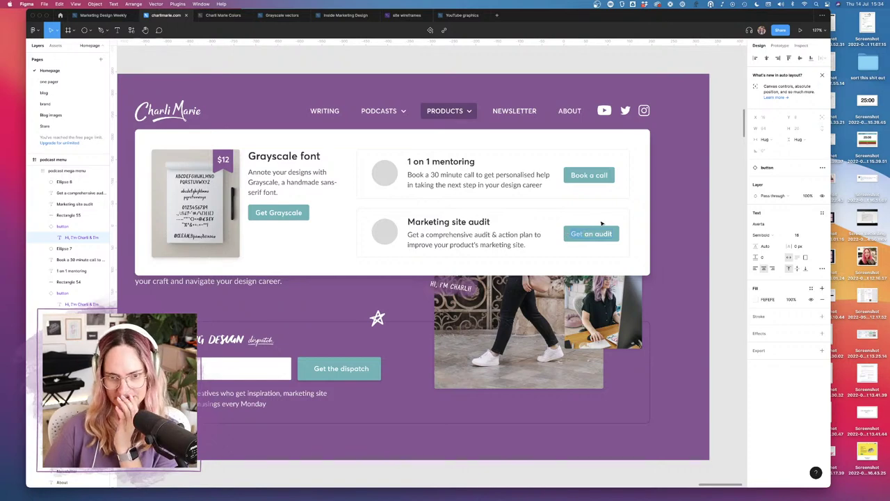
text(Request an audit)
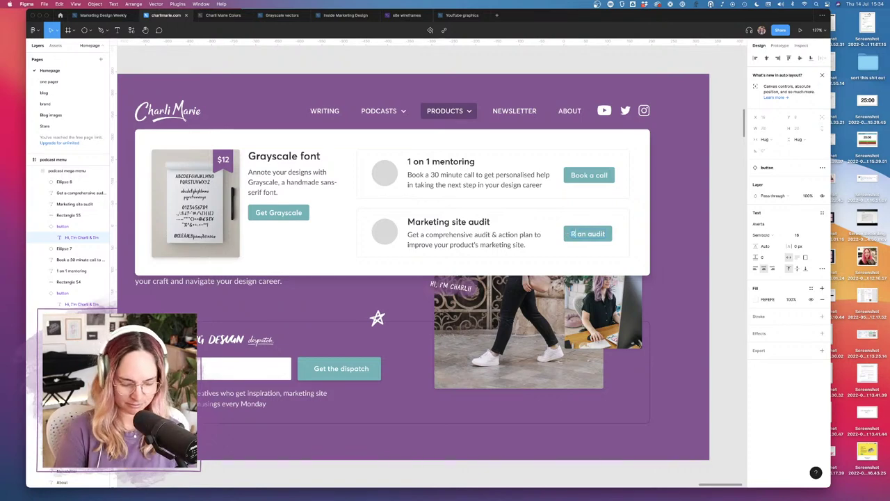
click(727, 237)
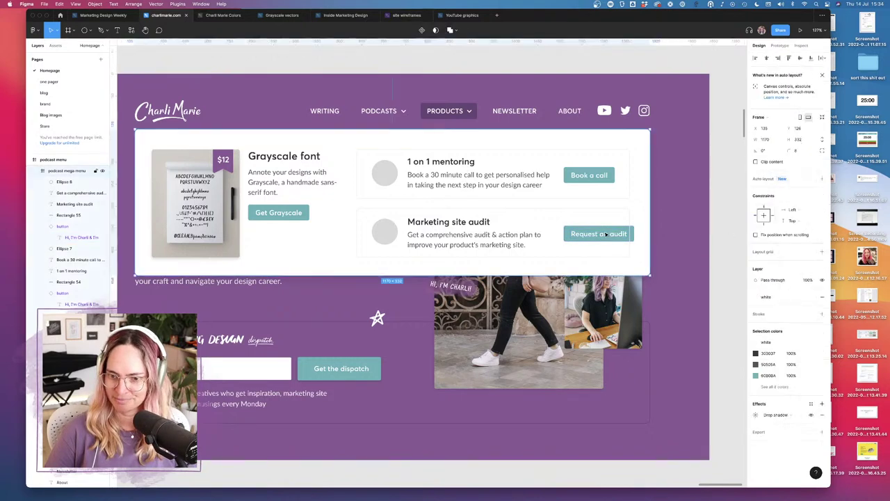
drag(623, 235, 599, 235)
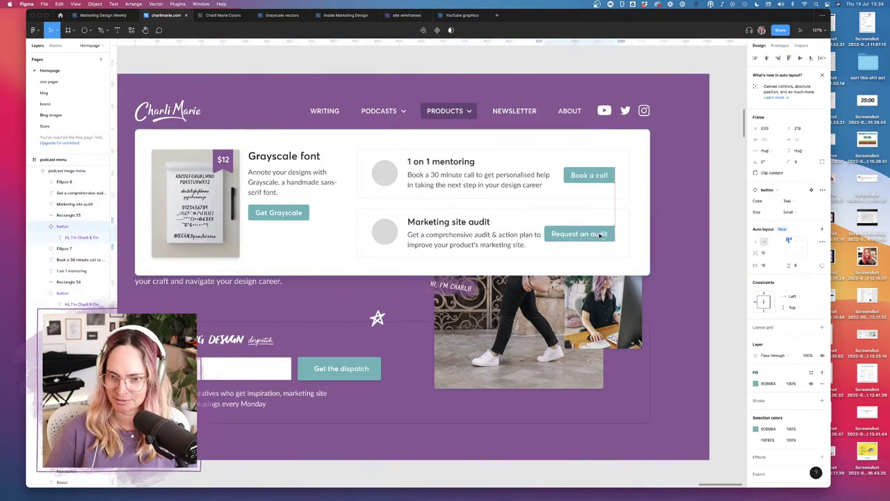
click(736, 201)
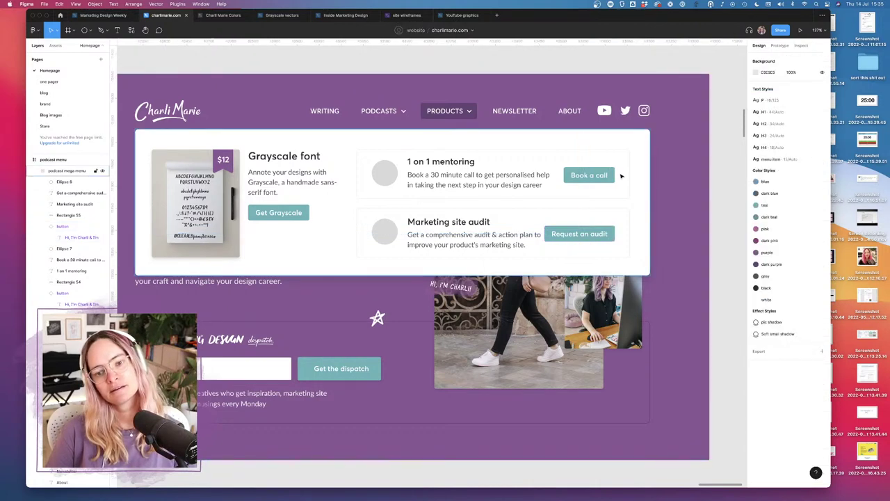
Step: Change the audit button label to 'Learn more' and right-align it with Book a call
double_click(576, 233)
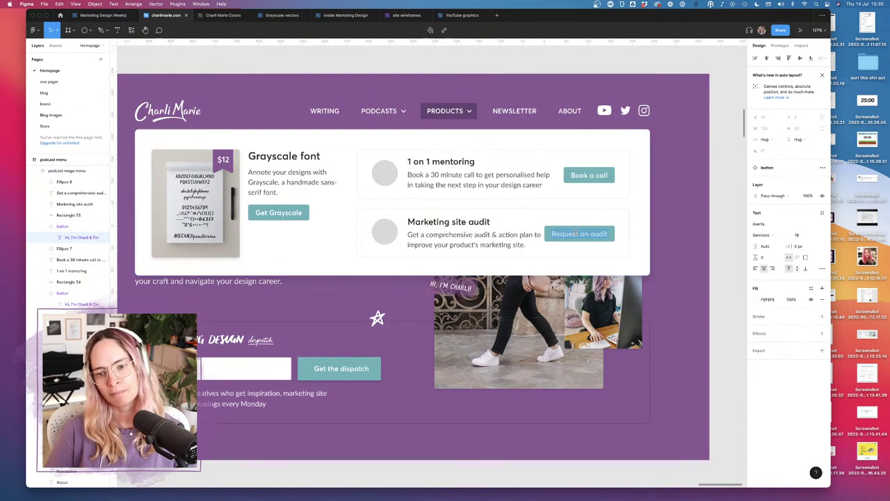
text(Learn)
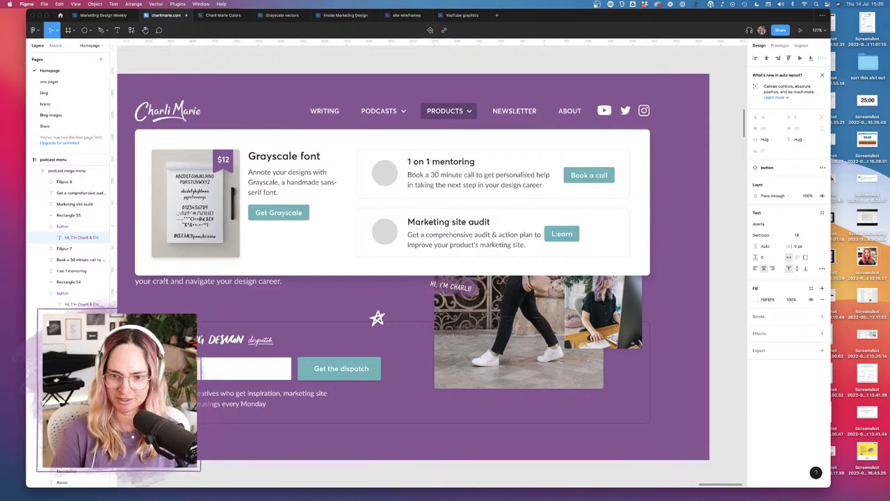
text( m)
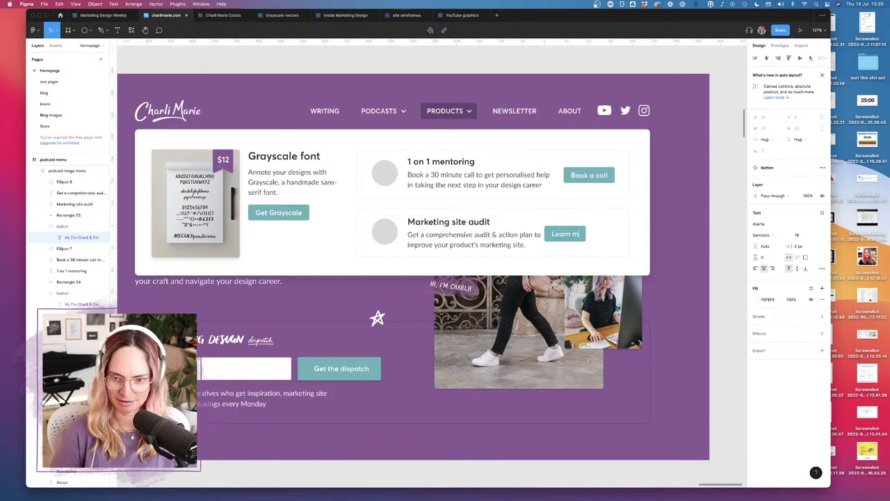
text(ore)
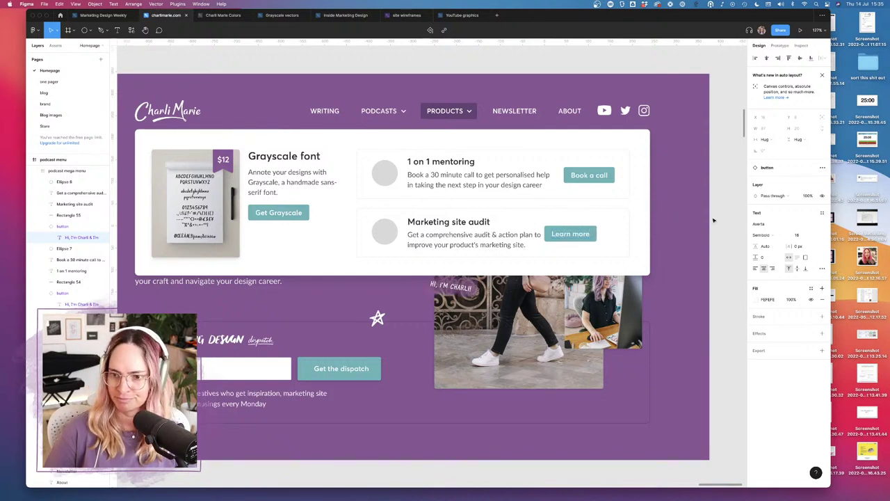
click(586, 229)
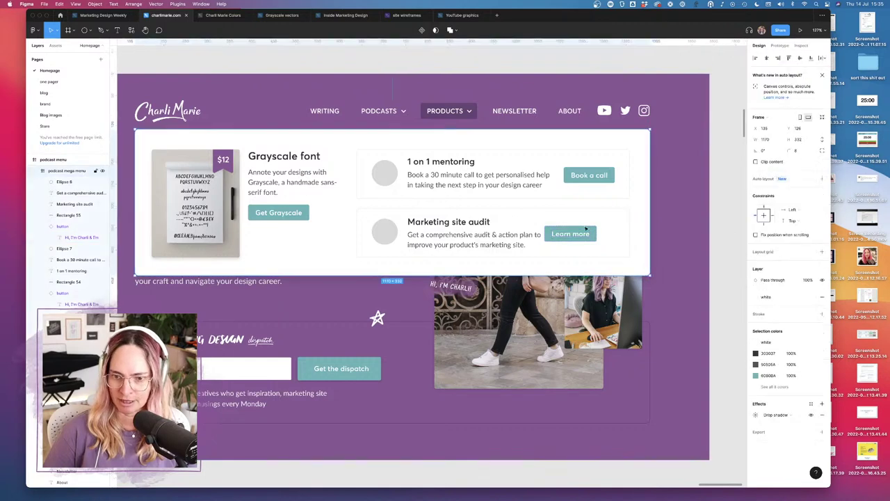
drag(576, 232, 599, 235)
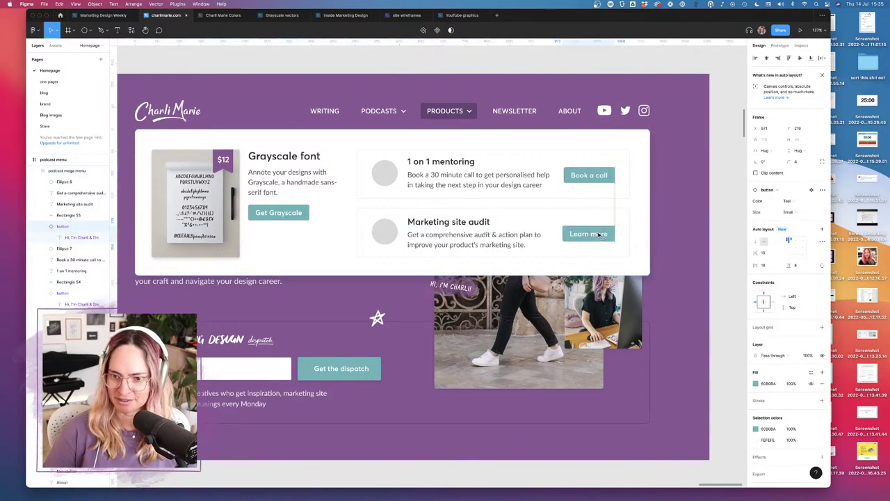
click(725, 234)
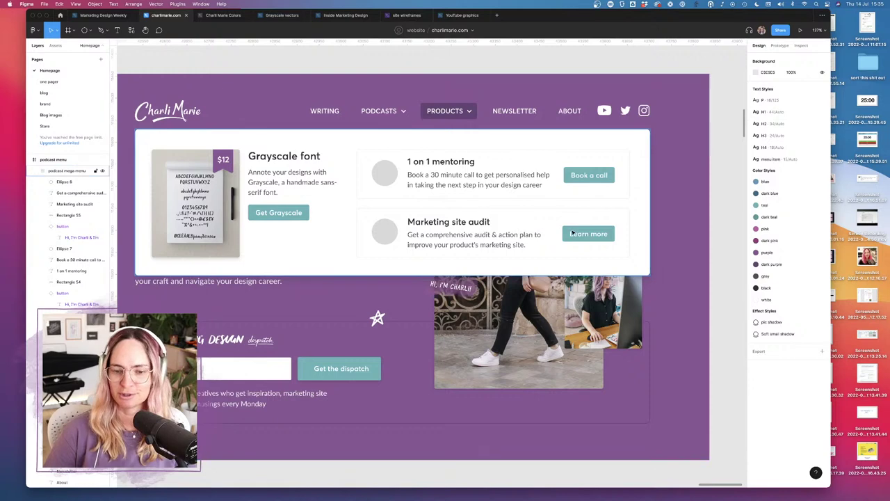
Step: Delete the trailing full stop so the audit description ends with 'marketing site'
click(515, 244)
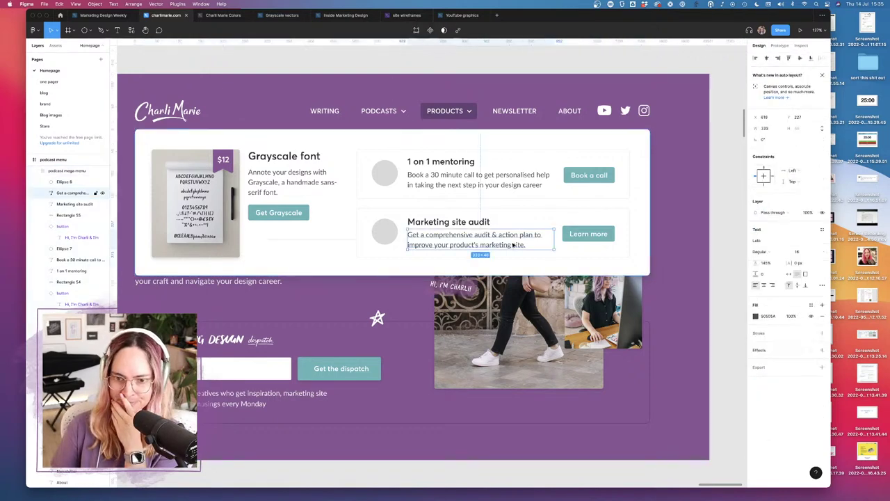
double_click(518, 245)
click(526, 245)
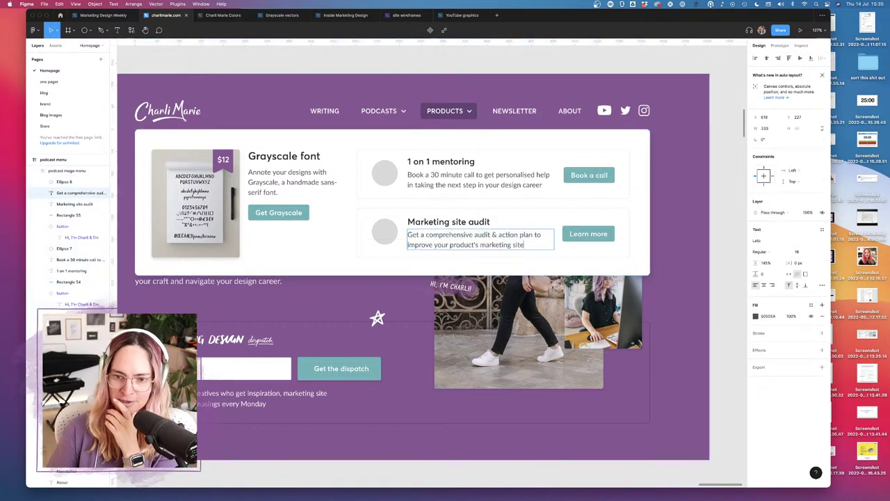
key(Escape)
click(733, 256)
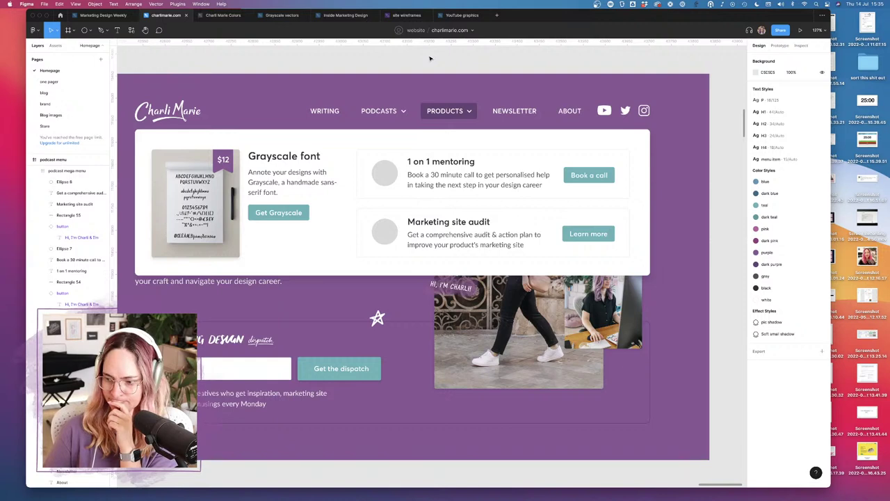
Step: Change the audit card button label from 'Learn more' to 'Inquire now'
click(589, 235)
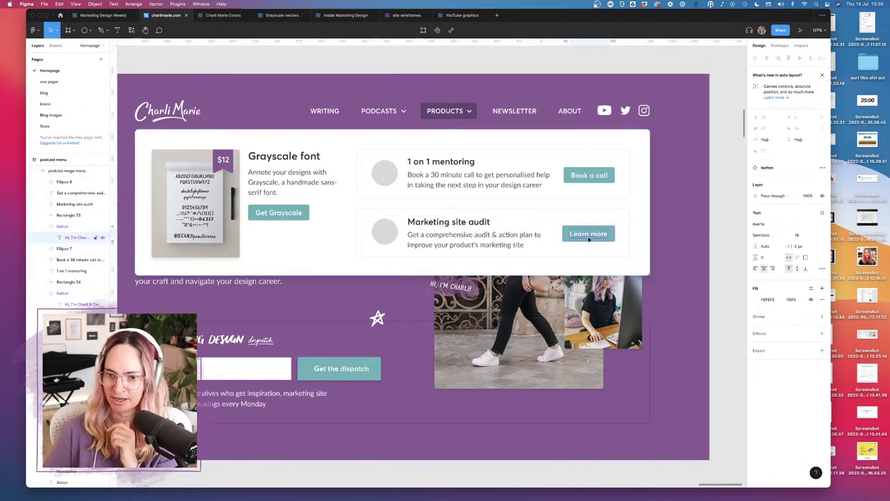
double_click(588, 235)
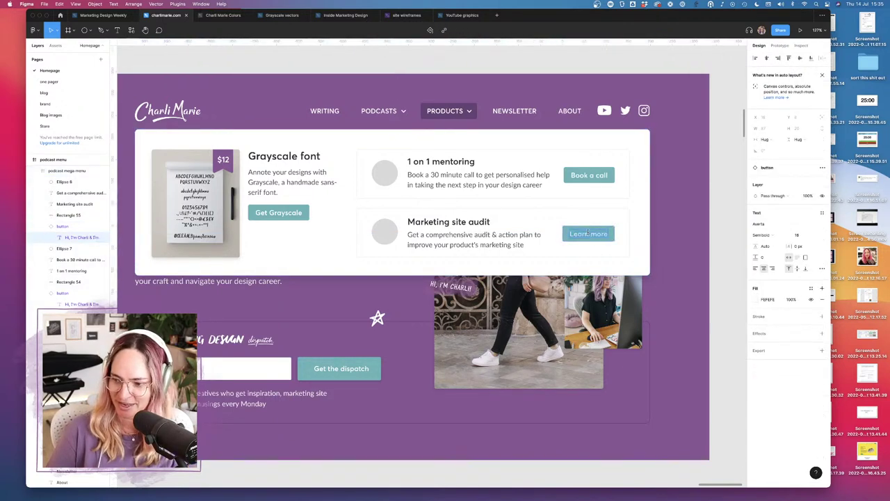
text(Inquire now)
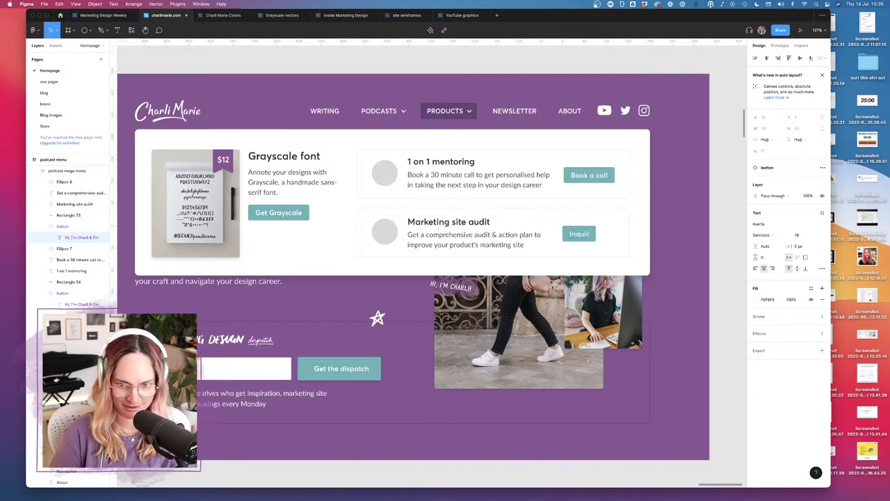
key(Escape)
key(Escape)
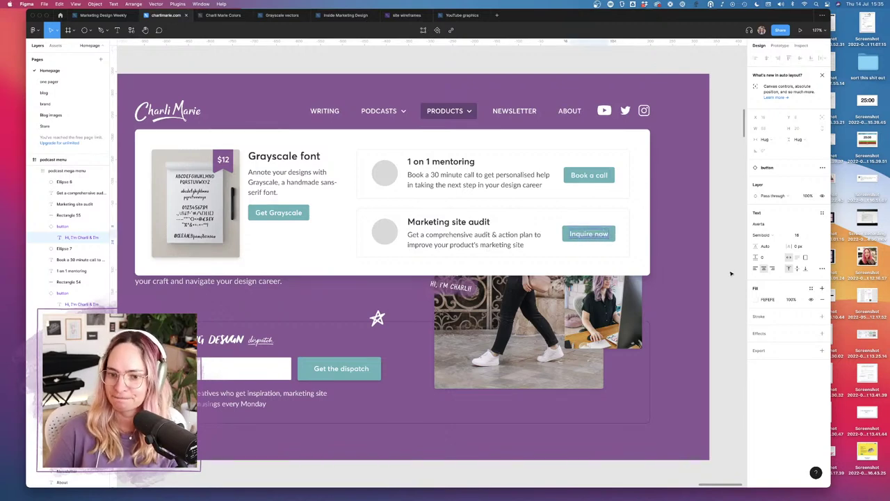
click(590, 232)
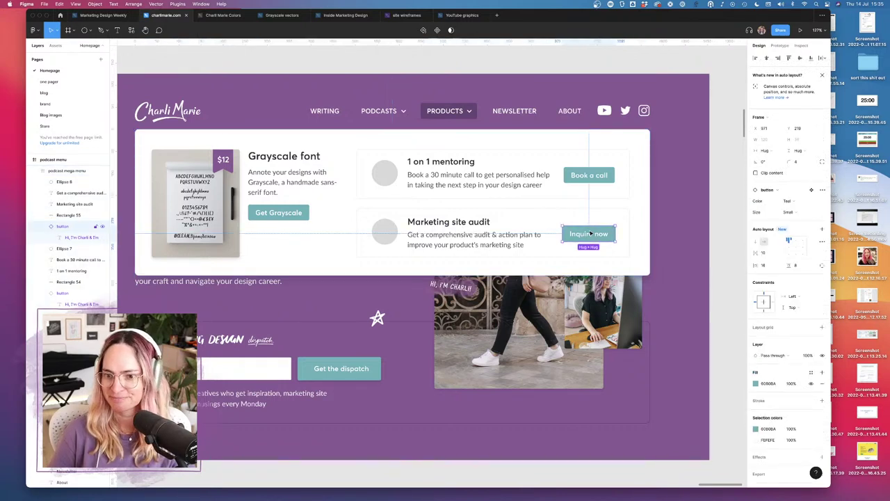
click(734, 255)
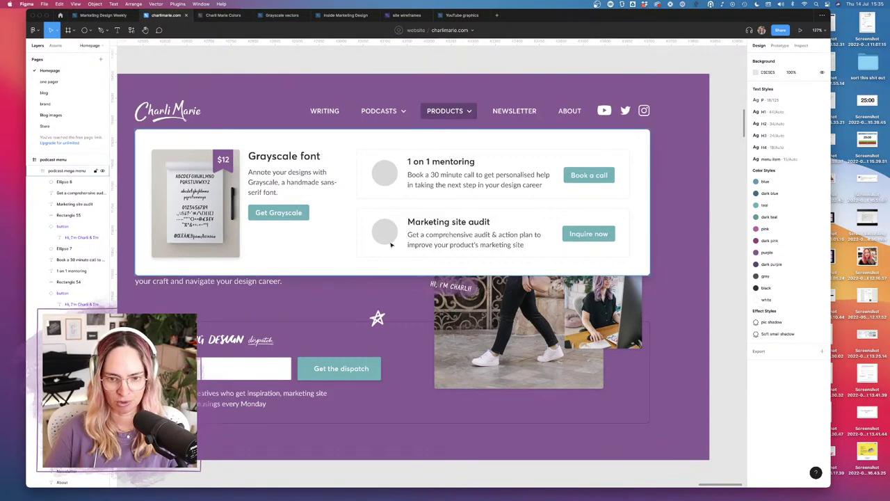
Step: Select the star doodle below the menu, then deselect it without changes
click(381, 317)
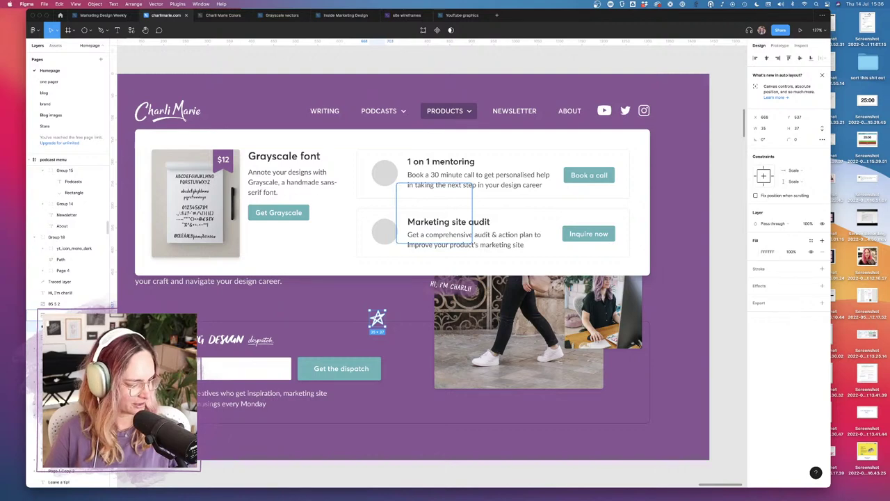
key(Escape)
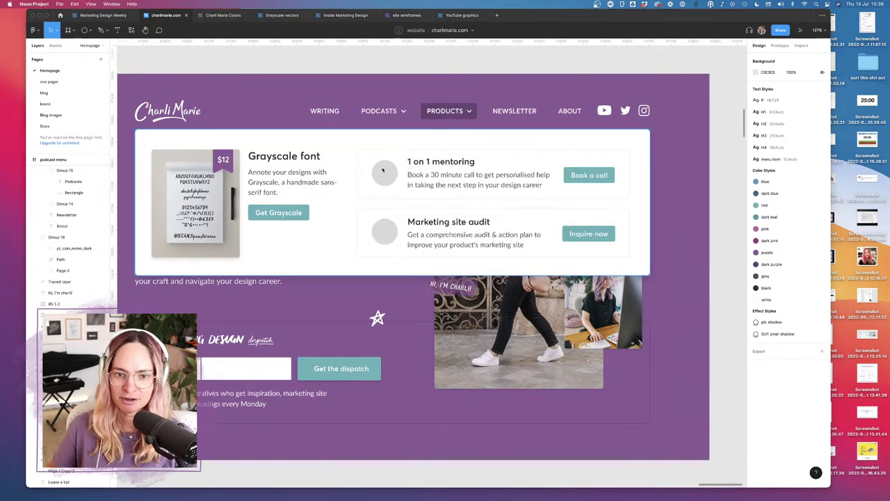
Step: Search Noun Project for 'speech bubble' and drag an icon into the Figma design
drag(758, 19, 762, 38)
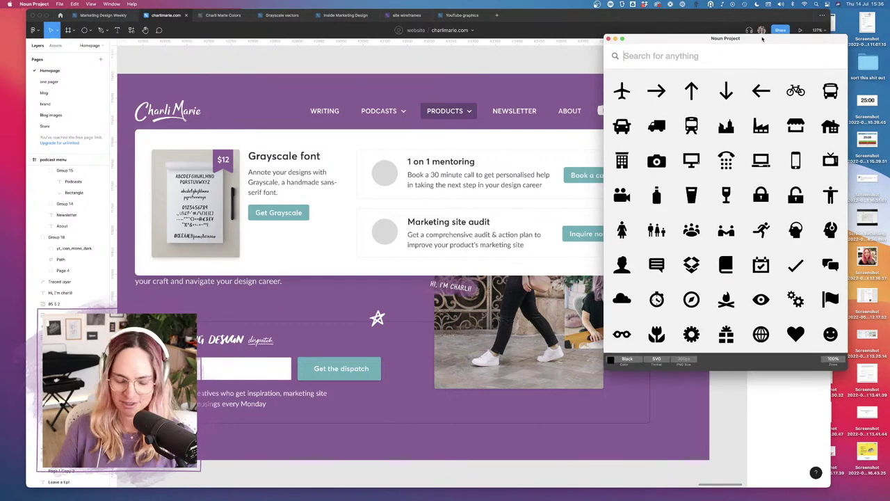
text(speech bubble)
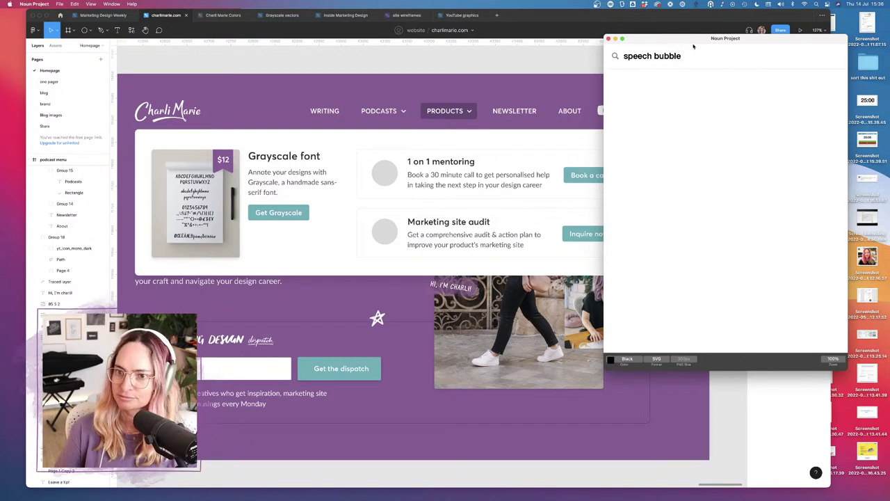
key(Return)
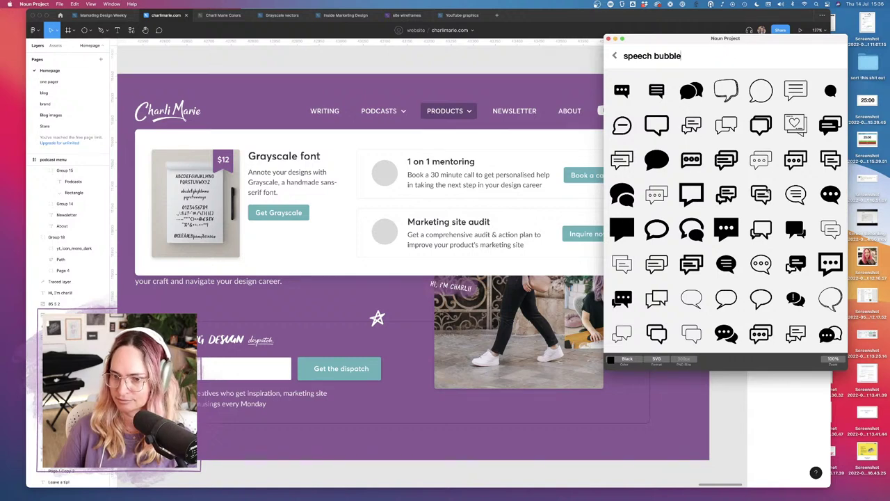
scroll(702, 226, down, 3)
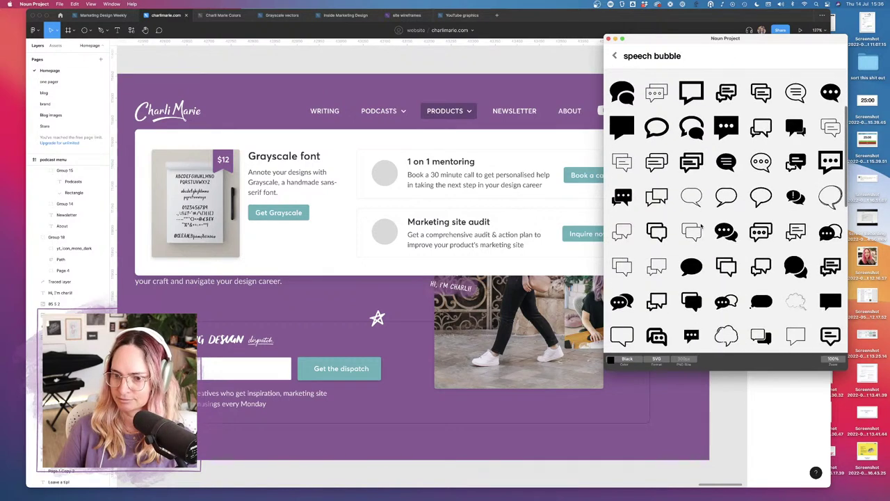
scroll(701, 226, down, 1)
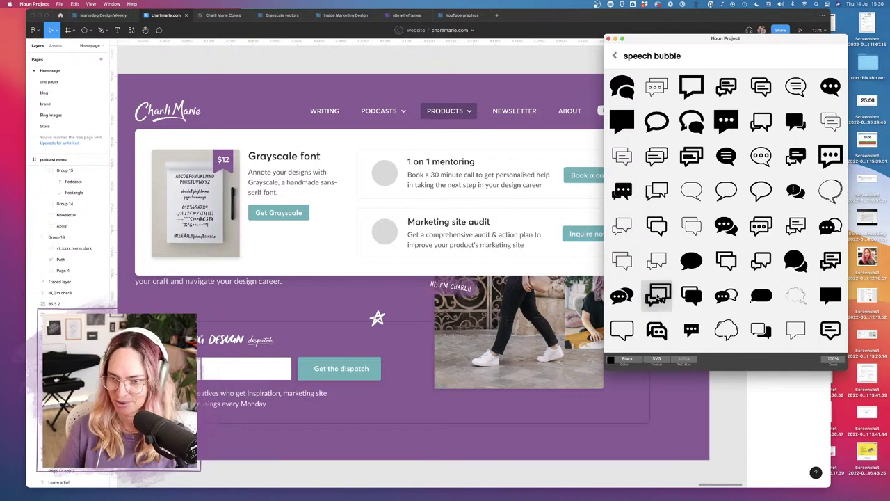
drag(657, 295, 390, 172)
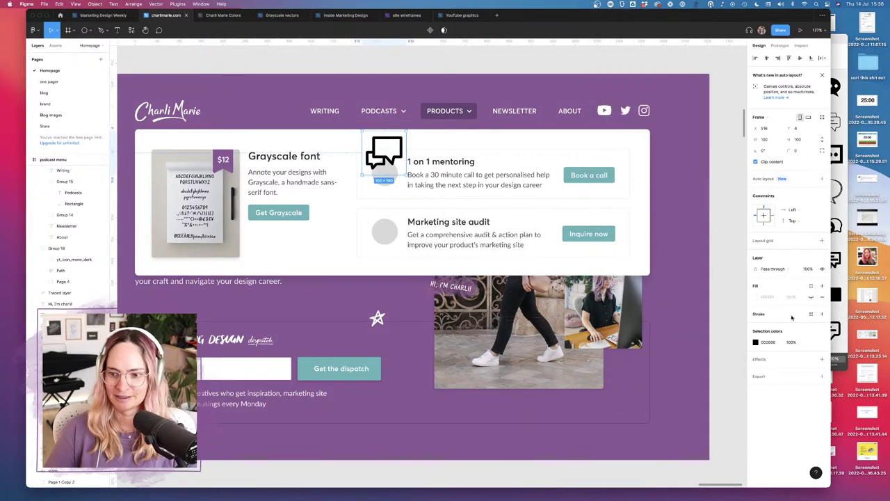
Step: Colour the speech-bubble icon 8C5097, resize it to 58×58, and place it over the mentoring circle
click(756, 341)
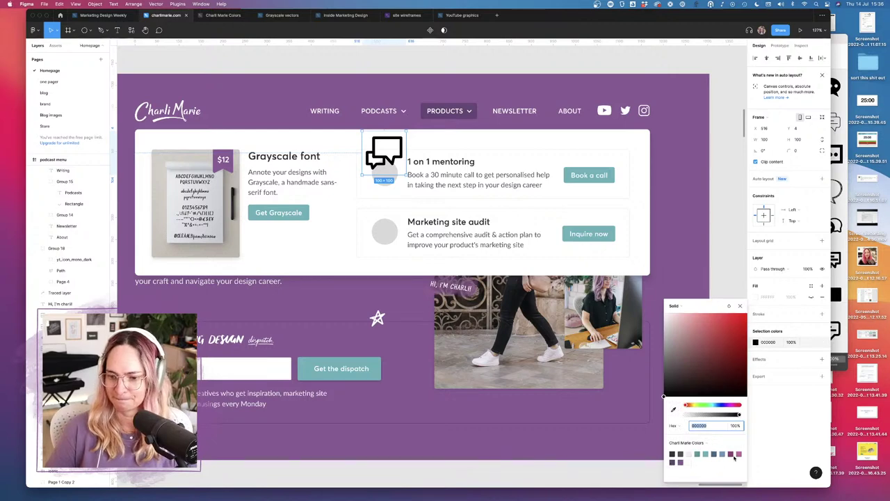
click(680, 462)
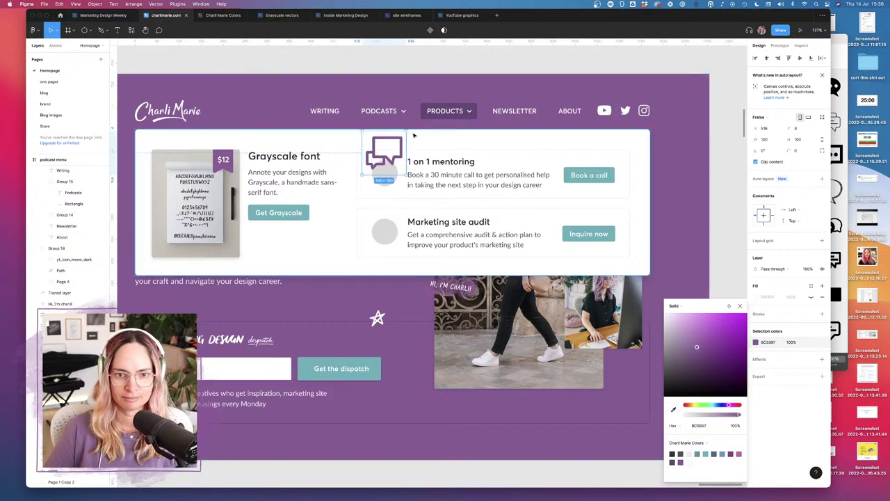
drag(407, 130, 383, 149)
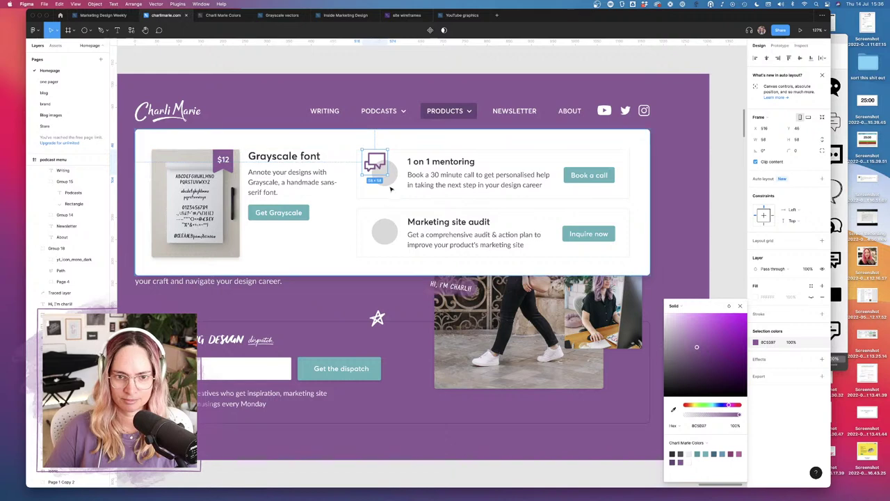
key(Escape)
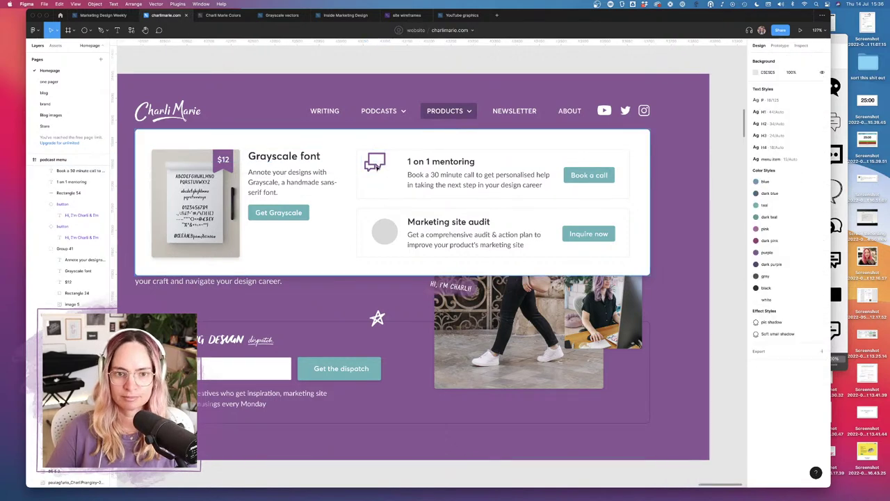
click(376, 163)
click(376, 164)
drag(373, 165, 381, 177)
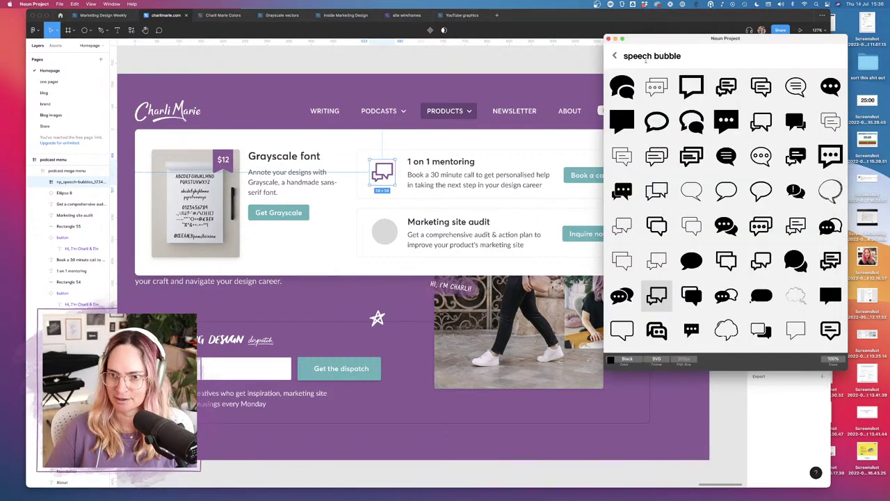
Step: Search Noun Project for 'audit' and drag a clipboard-check icon near Marketing site audit
triple_click(645, 60)
text(audit)
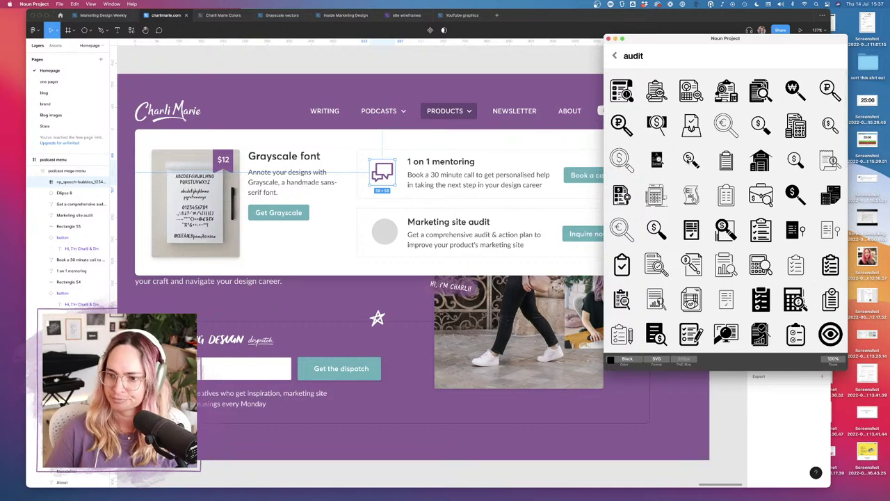
scroll(727, 208, down, 3)
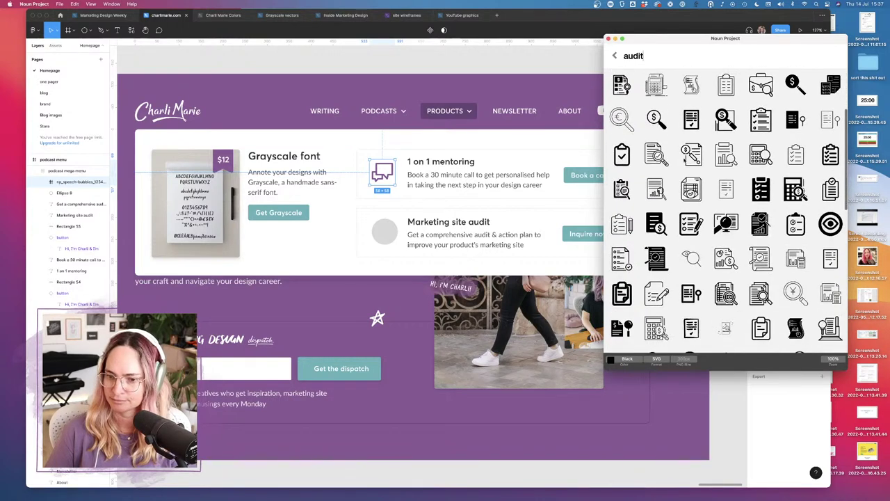
drag(621, 154, 394, 201)
Step: Colour the clipboard icon 8C5097 and shrink it to 59×59 beside the audit title
click(394, 202)
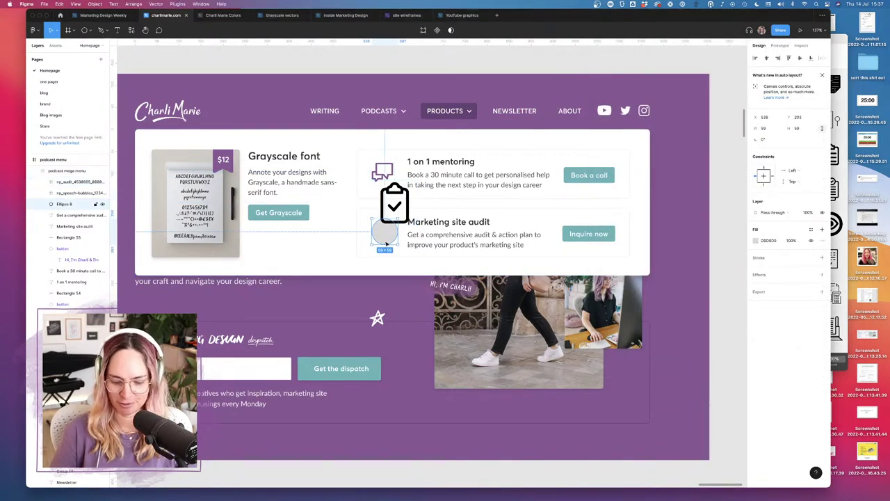
click(394, 202)
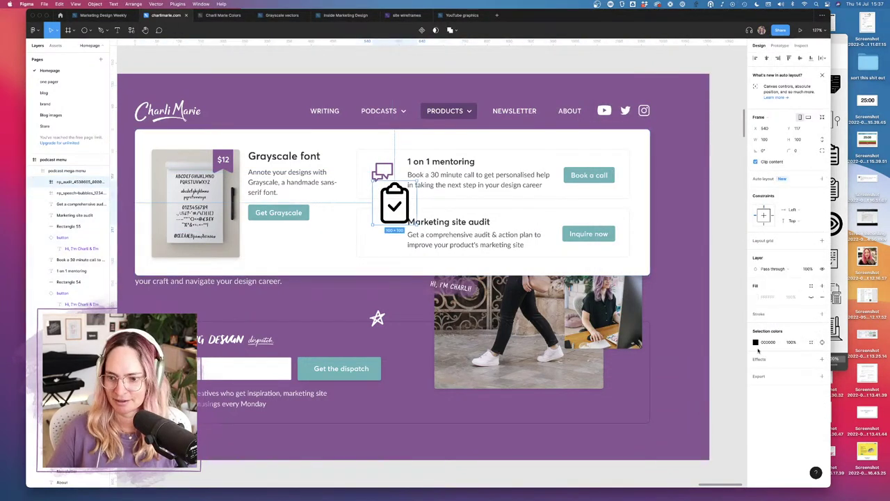
click(756, 342)
click(679, 462)
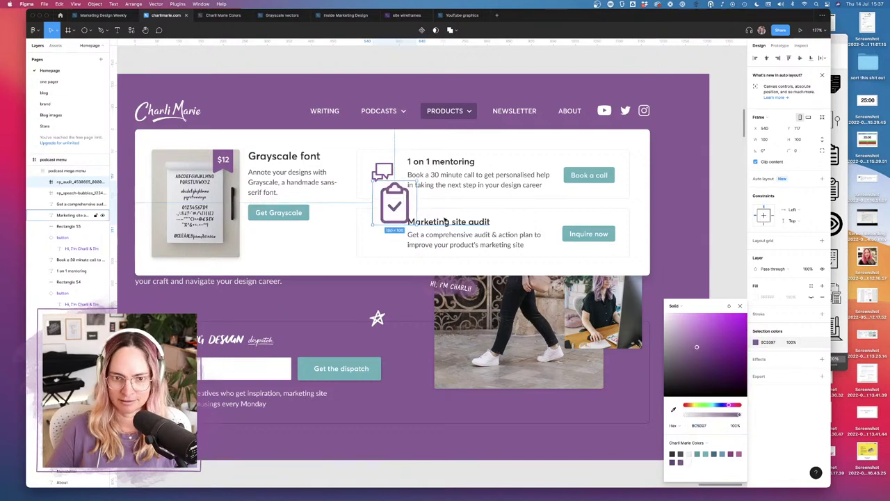
drag(417, 183, 381, 234)
click(551, 59)
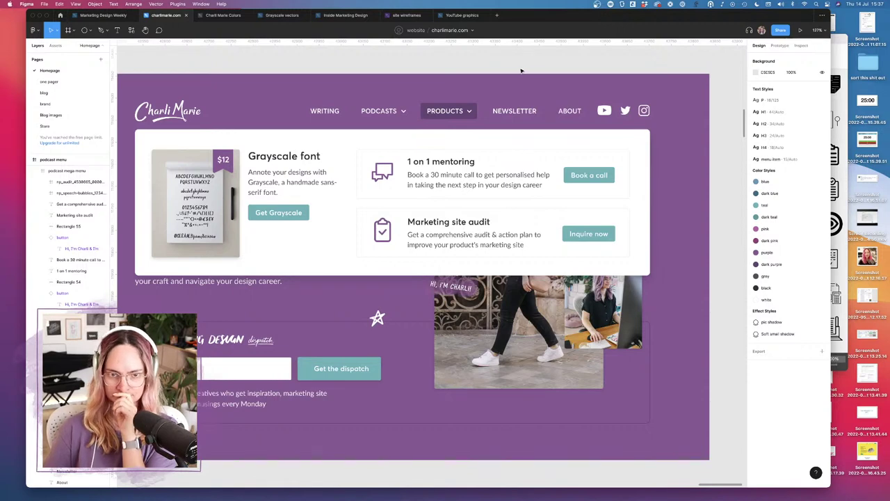
scroll(521, 70, left, 2)
scroll(521, 70, down, 10)
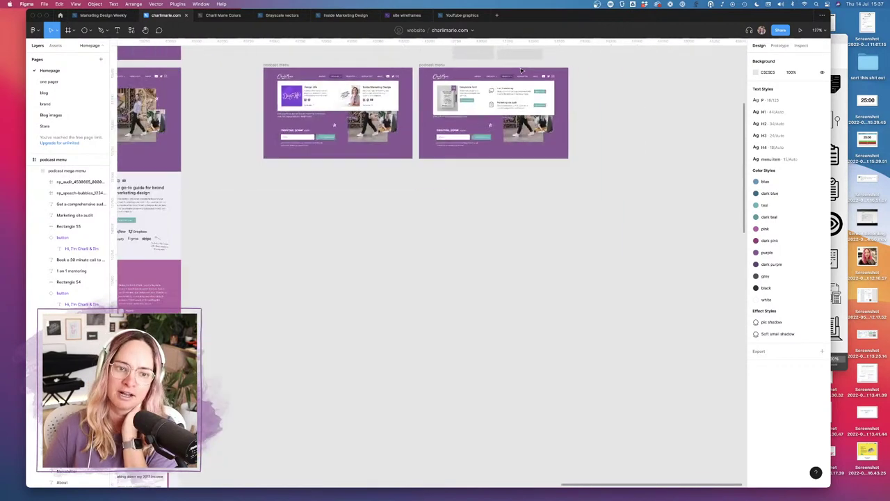
scroll(583, 99, up, 3)
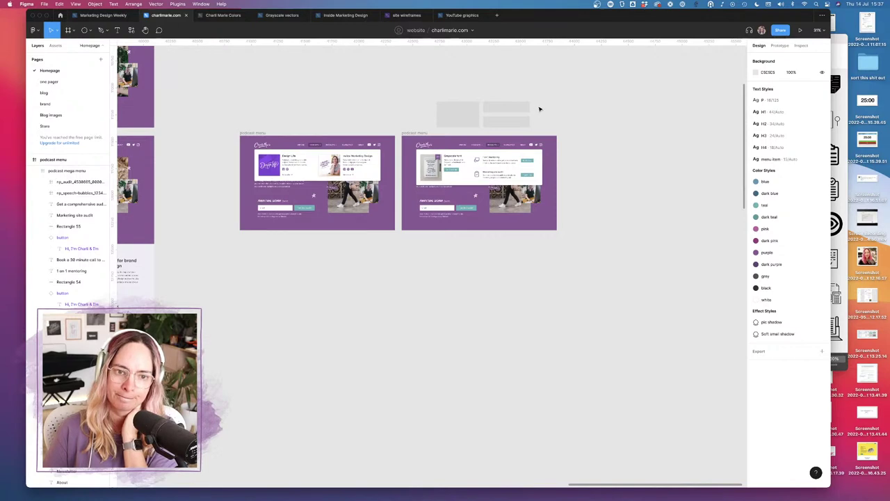
mouse_move(221, 490)
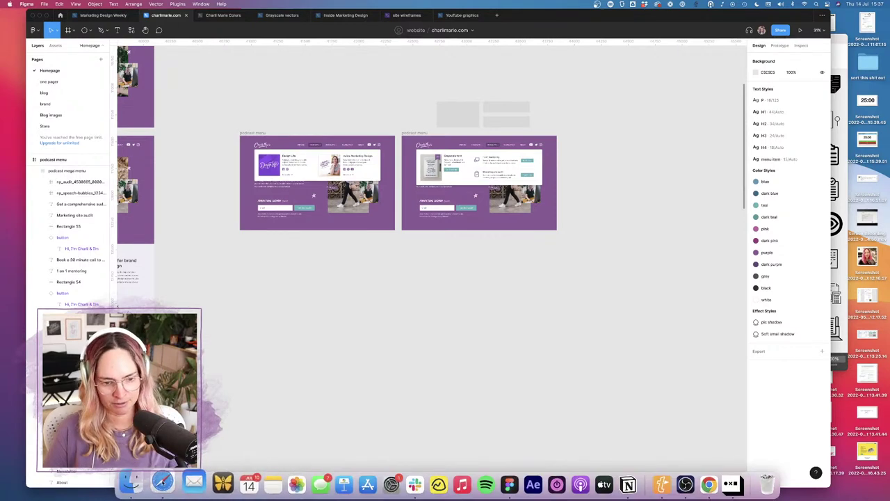
Step: Go to Webflow in Safari and open the Charli Marie site in the Designer
click(162, 483)
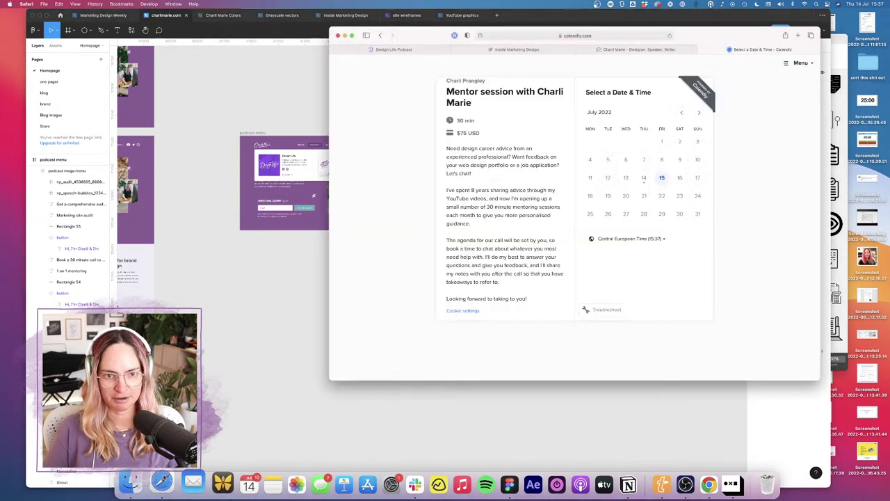
click(586, 36)
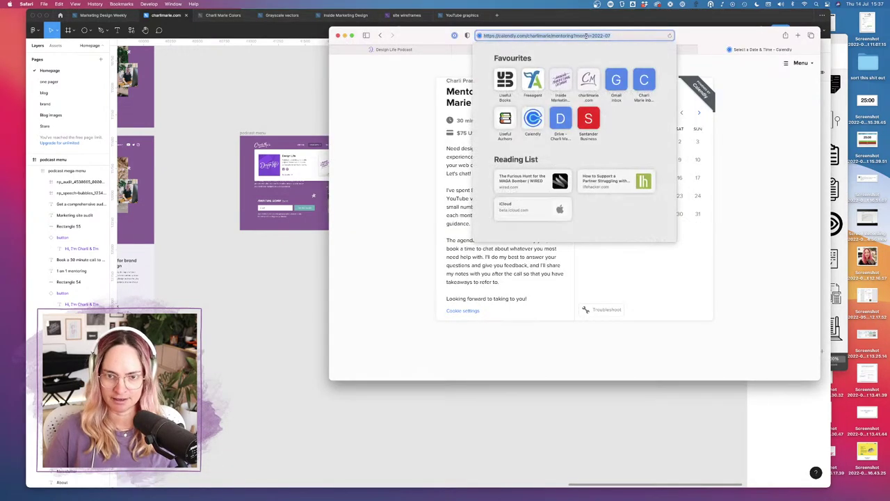
text(web)
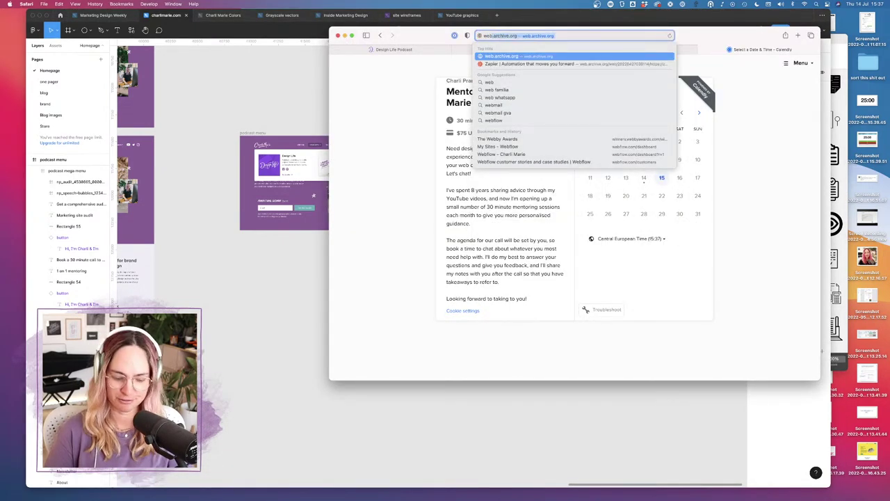
text(flow)
key(Return)
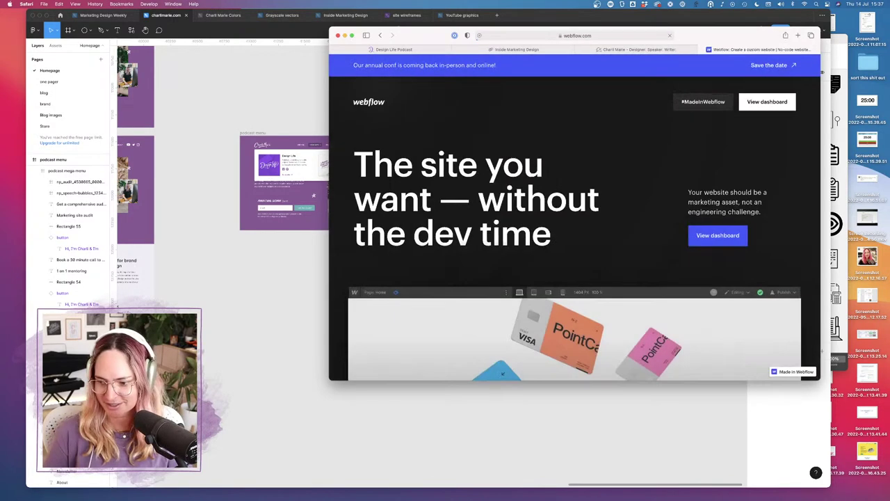
click(771, 102)
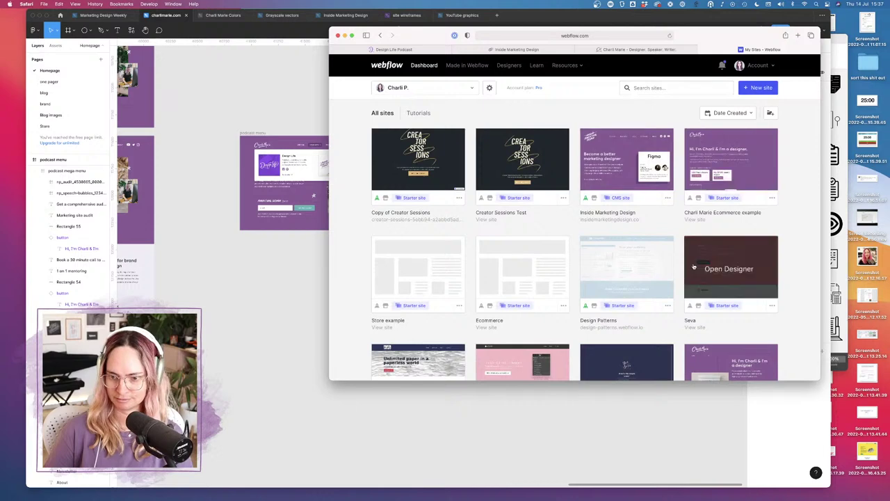
scroll(759, 269, down, 3)
click(751, 253)
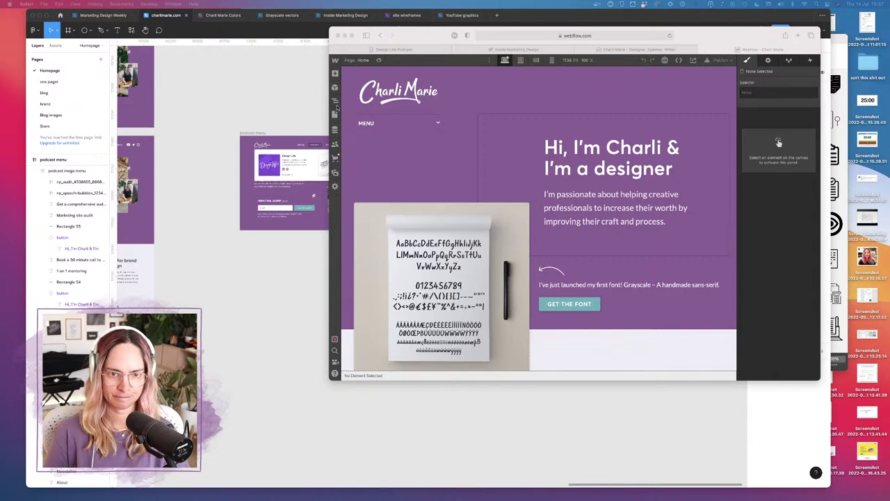
Step: Switch the Webflow preview to the 768 px tablet breakpoint, then return to Figma
click(522, 56)
click(521, 59)
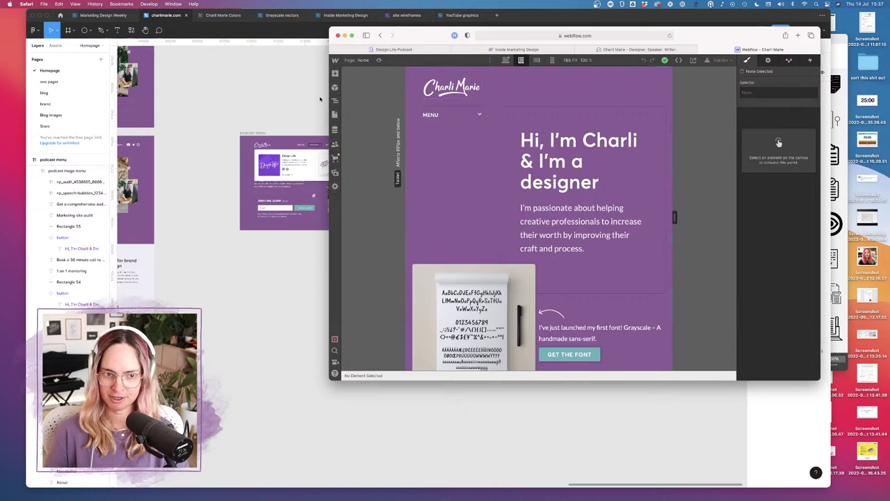
click(320, 99)
mouse_move(201, 487)
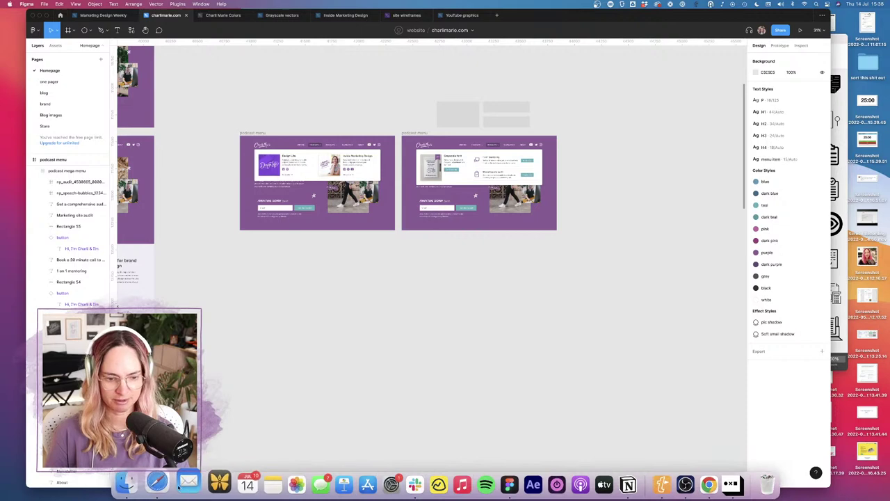
click(158, 481)
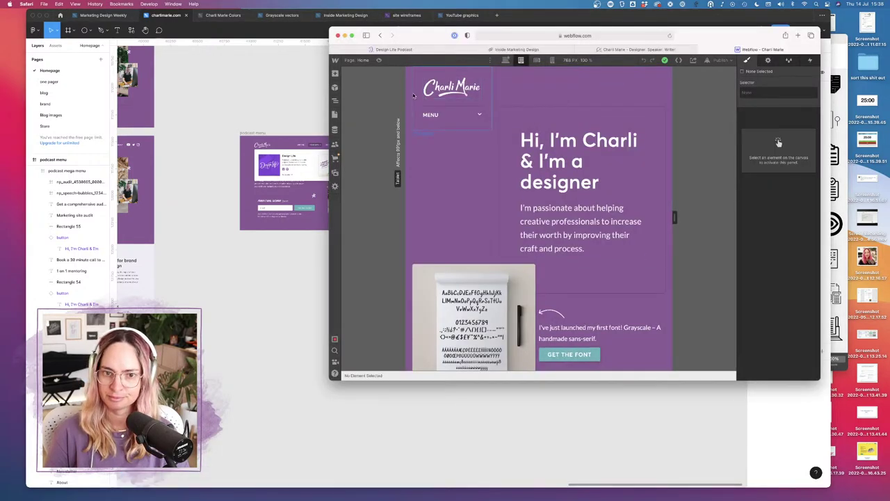
click(234, 91)
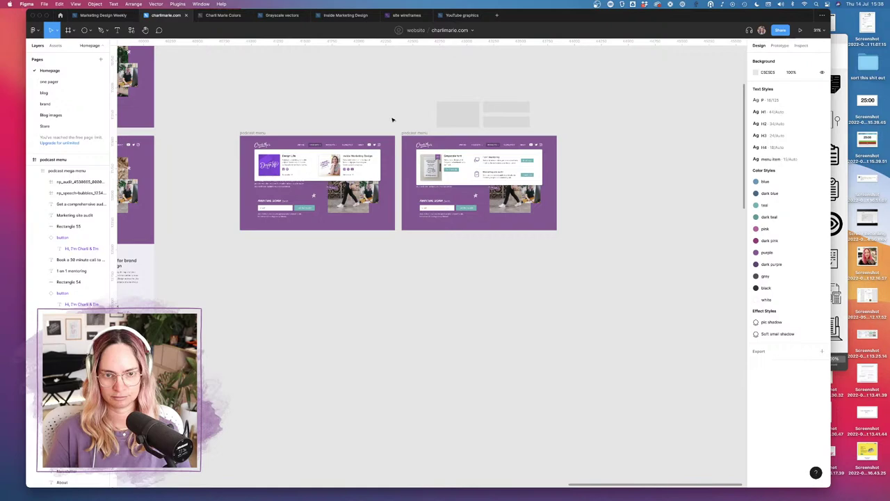
Step: Scroll around the homepage frames to review the hero photo in the lower frame
scroll(258, 135, left, 7)
scroll(259, 135, down, 1)
scroll(259, 134, left, 2)
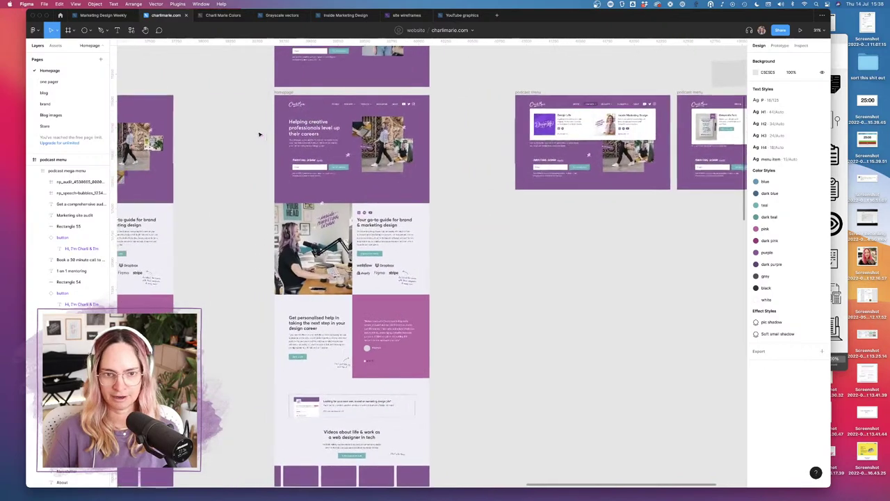
scroll(259, 135, up, 10)
scroll(381, 90, up, 2)
scroll(381, 90, left, 1)
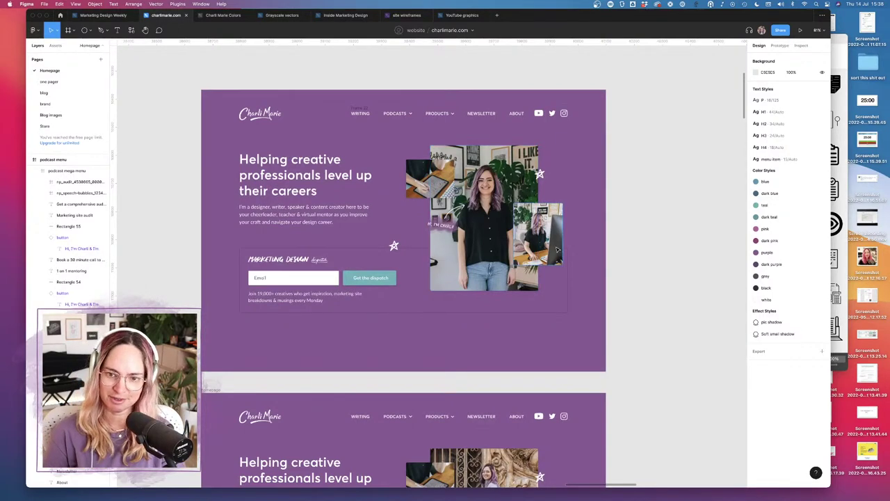
scroll(612, 267, down, 3)
scroll(603, 277, down, 2)
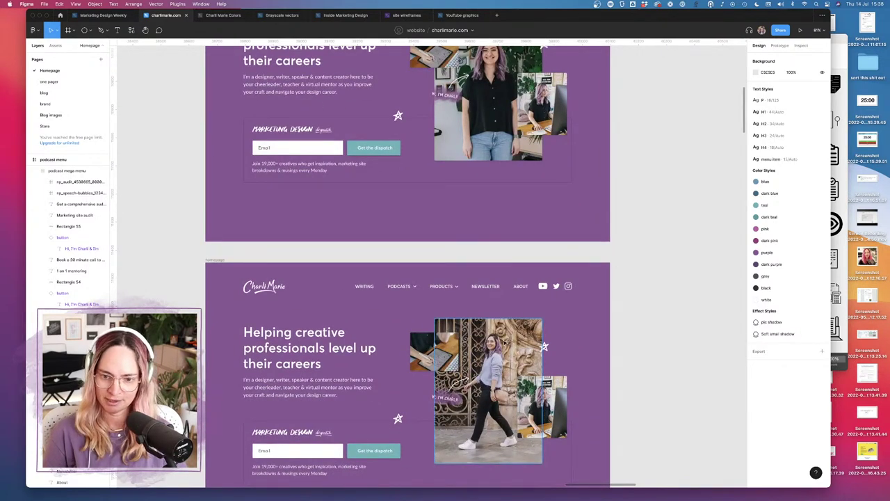
click(486, 390)
scroll(586, 290, up, 5)
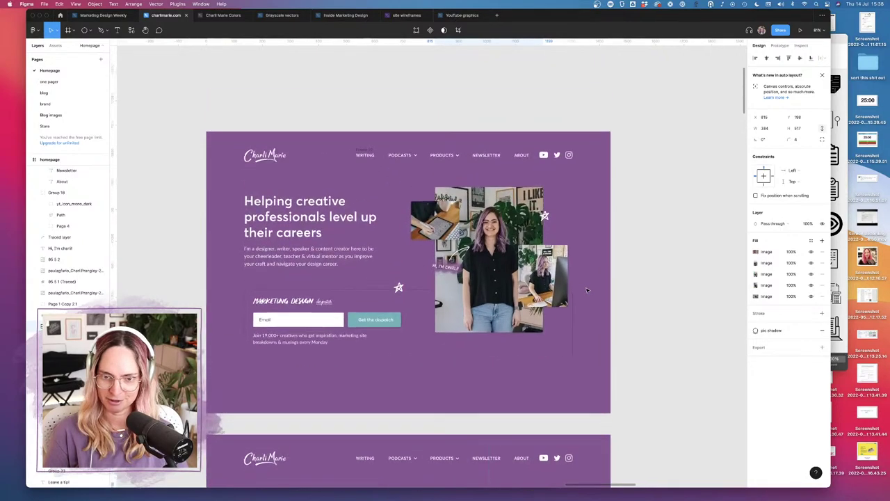
scroll(586, 290, down, 8)
scroll(586, 290, up, 6)
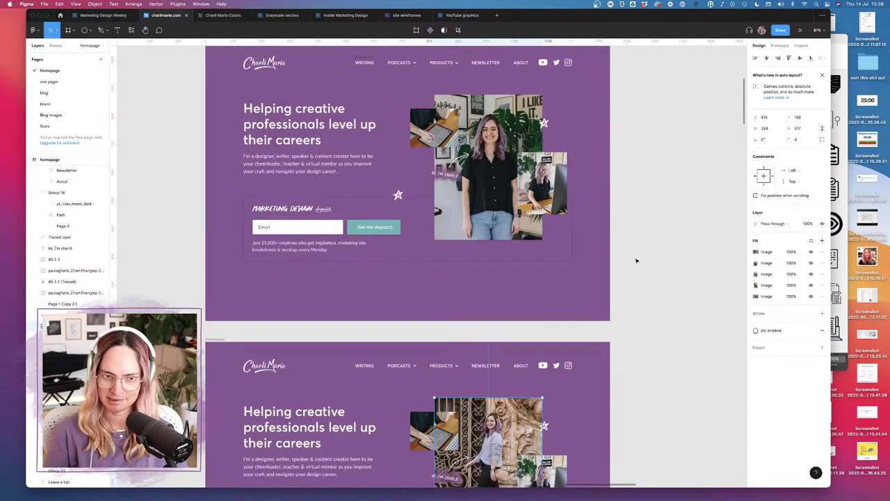
scroll(636, 261, down, 3)
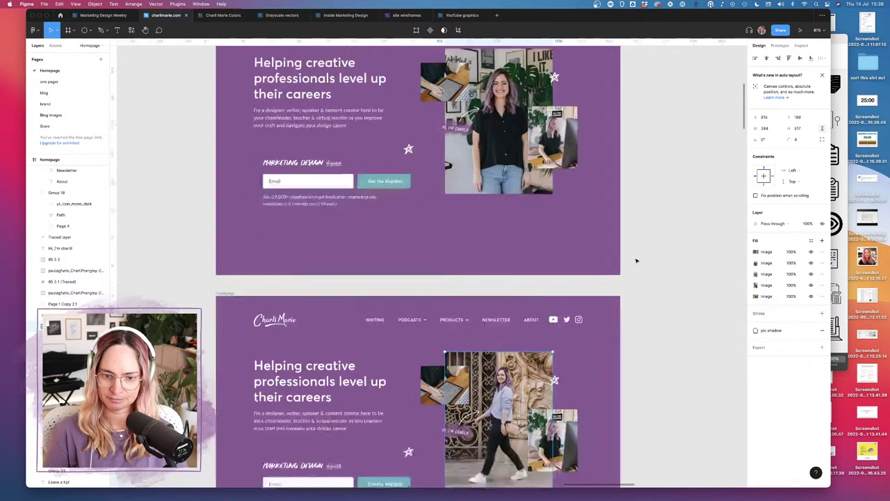
scroll(636, 261, up, 3)
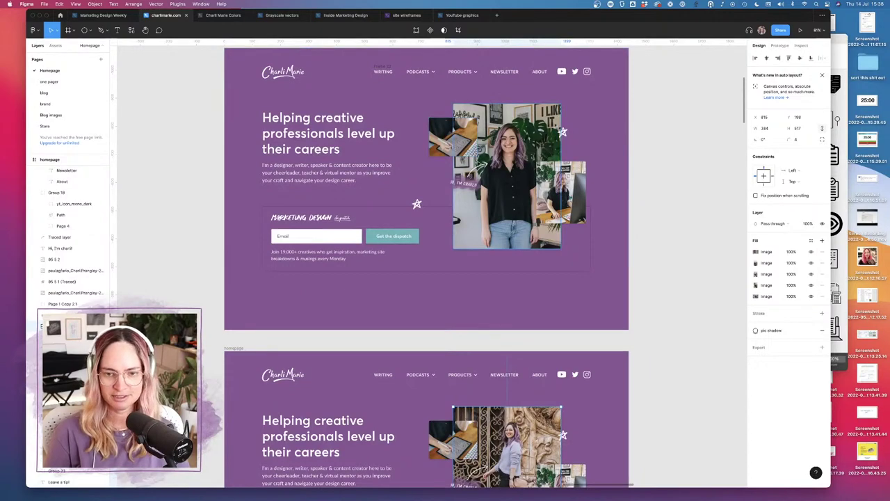
scroll(569, 217, down, 9)
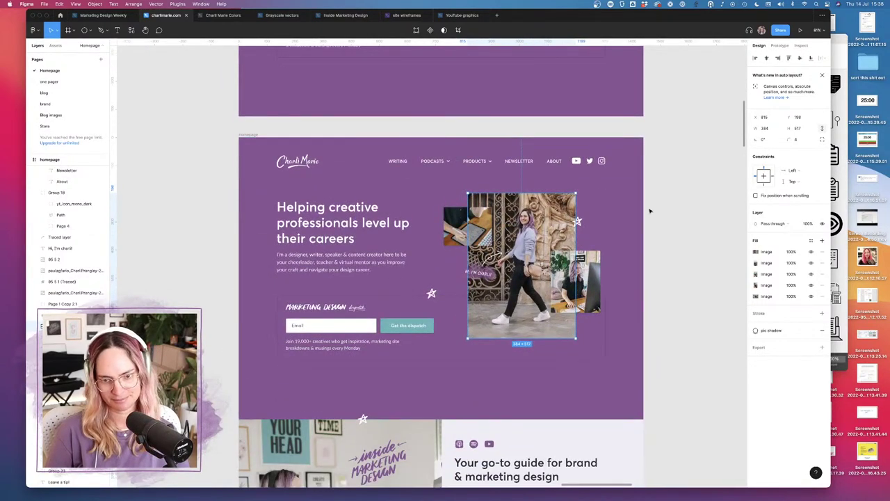
Step: Draw a new blank white frame, about 1144×959, below the first podcast menu frame
click(673, 212)
scroll(673, 210, down, 5)
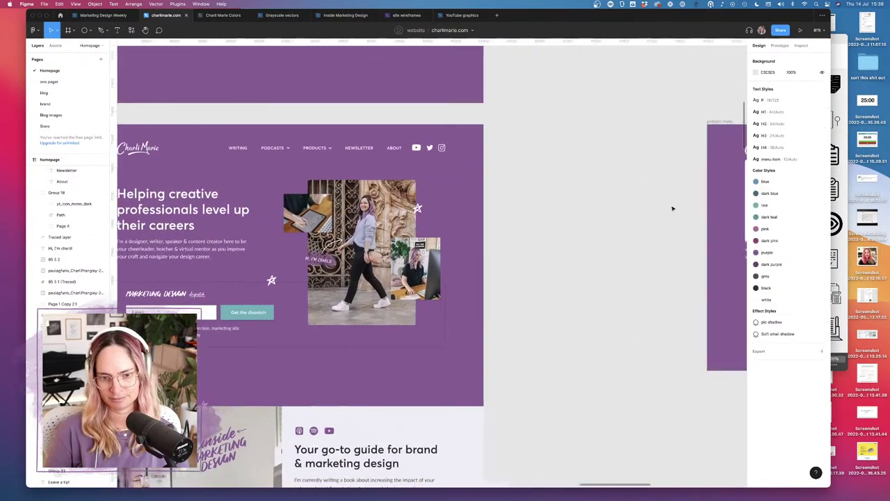
scroll(672, 208, right, 10)
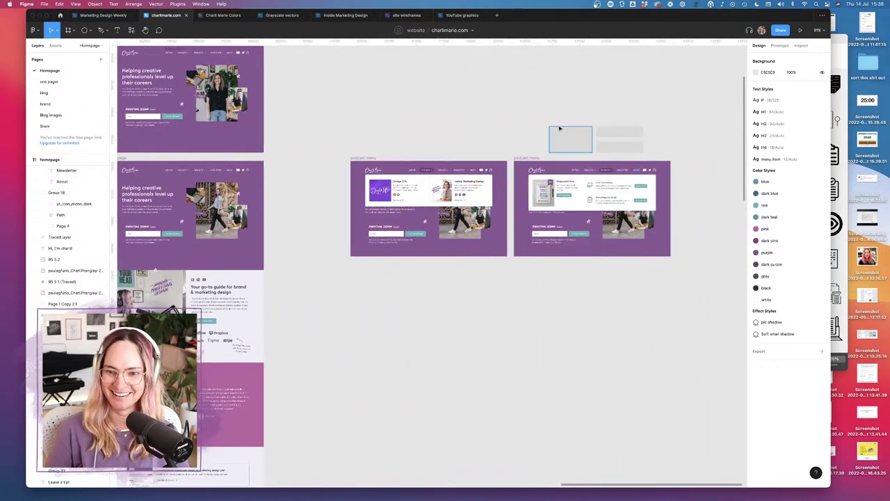
click(361, 157)
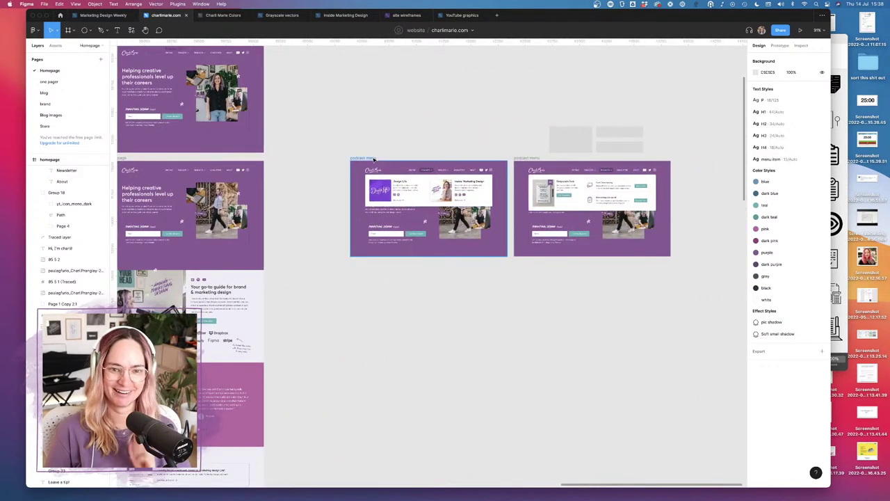
key(f)
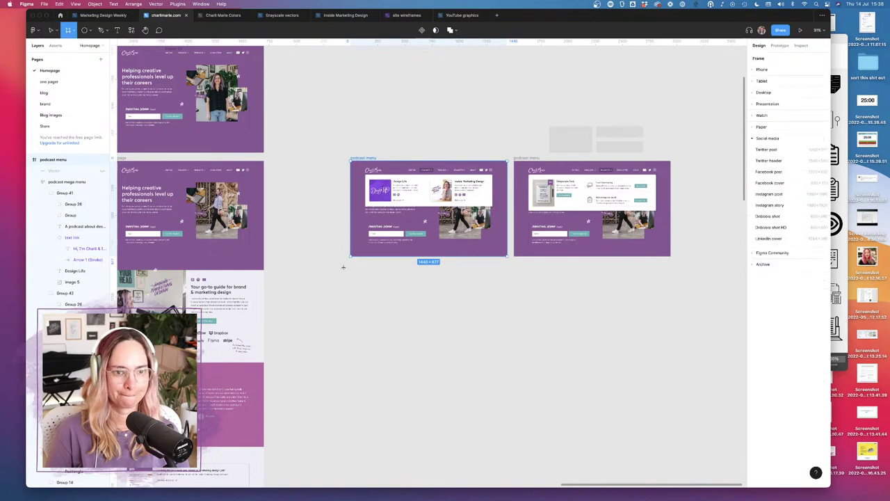
drag(350, 272, 475, 376)
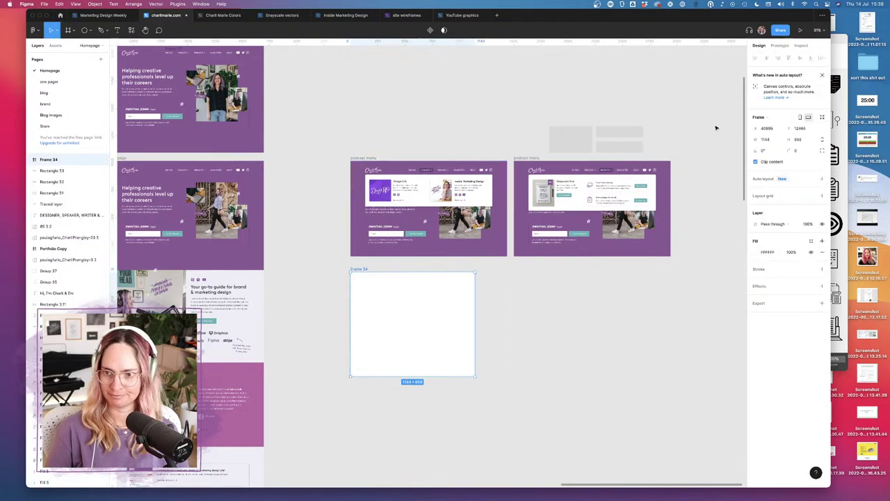
Step: Set Frame 34's width to 768
click(765, 139)
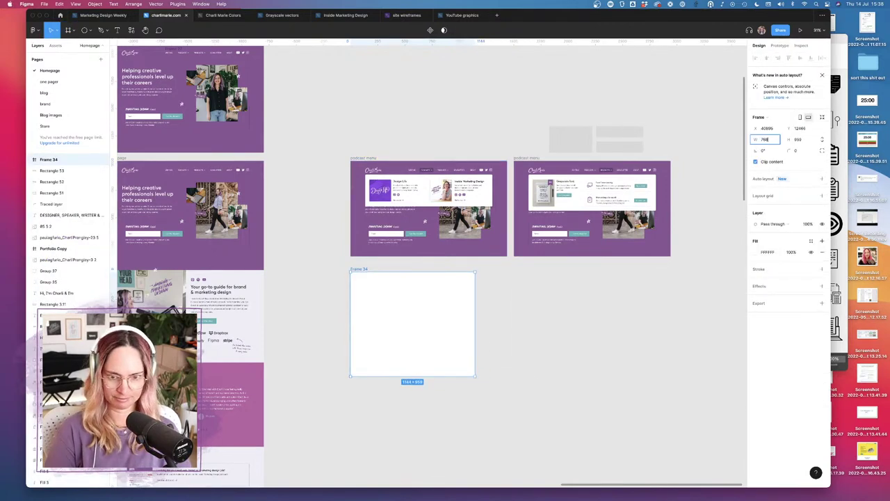
text(768)
key(Return)
click(452, 313)
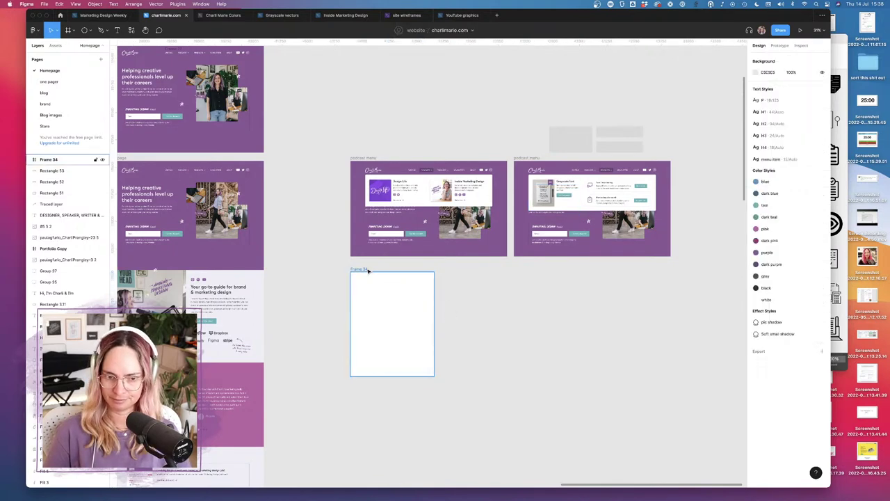
click(360, 270)
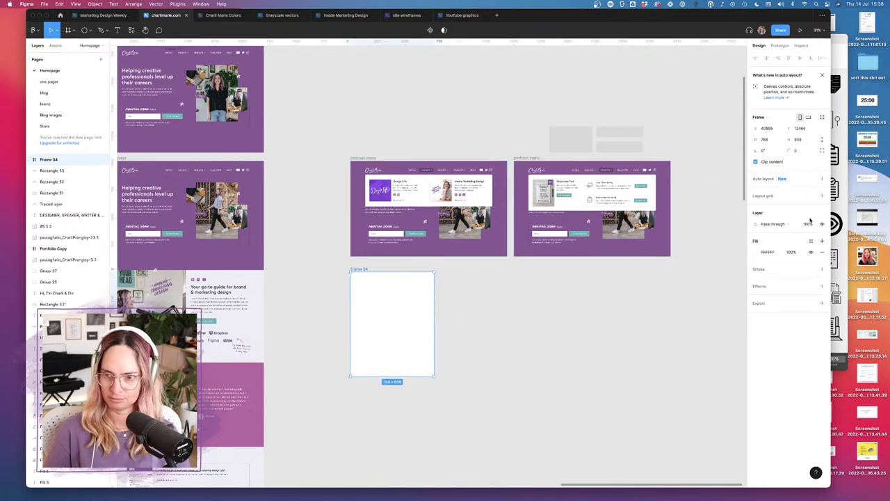
Step: Save the podcast menu frame's grid as a new desktop grid style
click(811, 196)
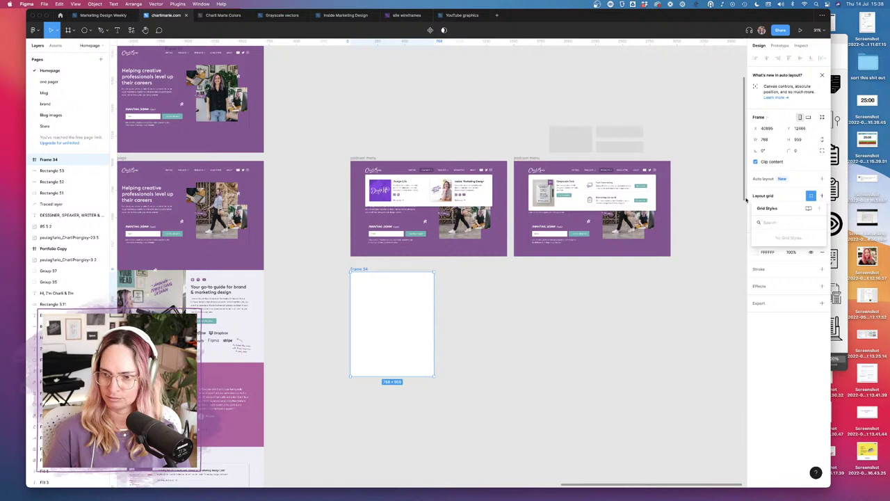
click(367, 158)
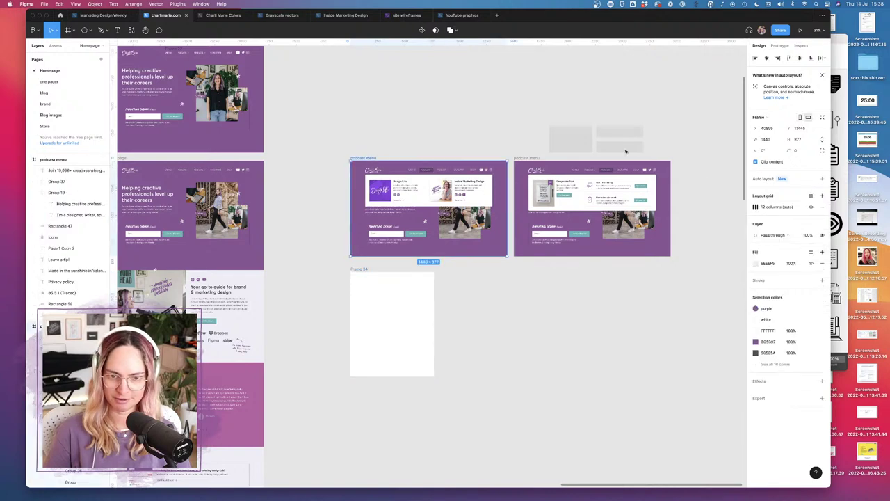
click(812, 197)
click(817, 209)
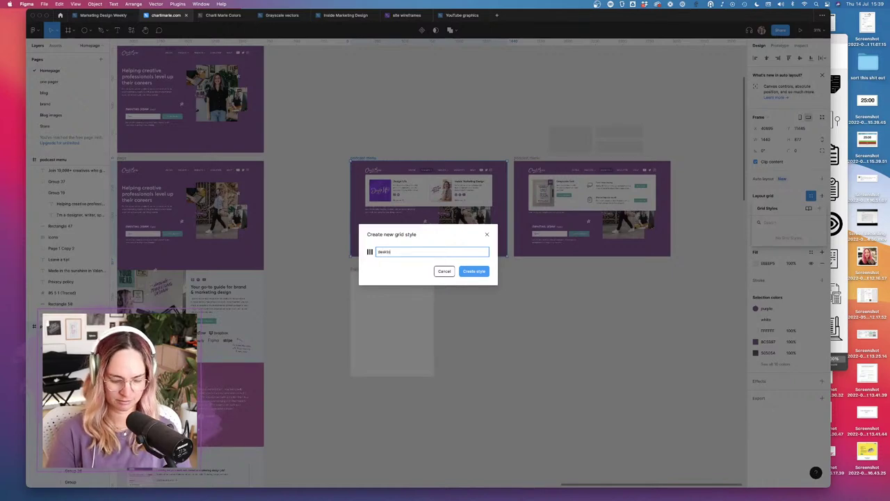
key(Return)
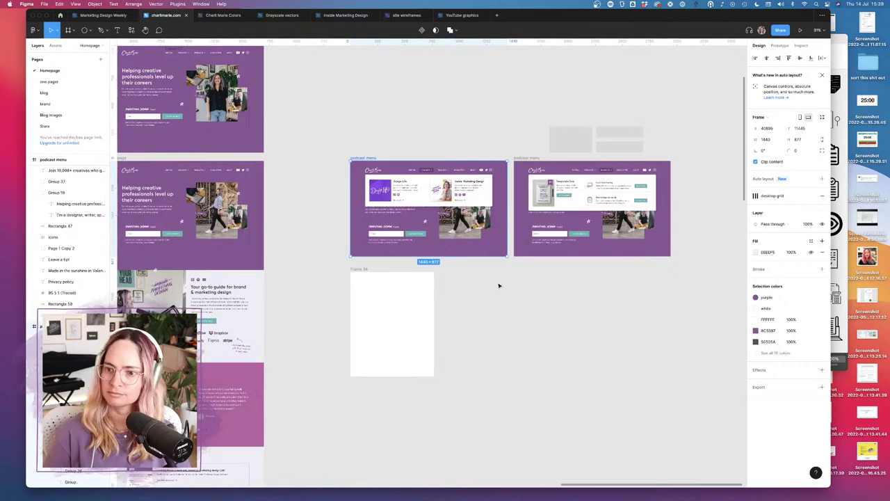
Step: Apply the desktop grid to Frame 34, detach it, and set the column margin to 20
click(405, 305)
click(810, 197)
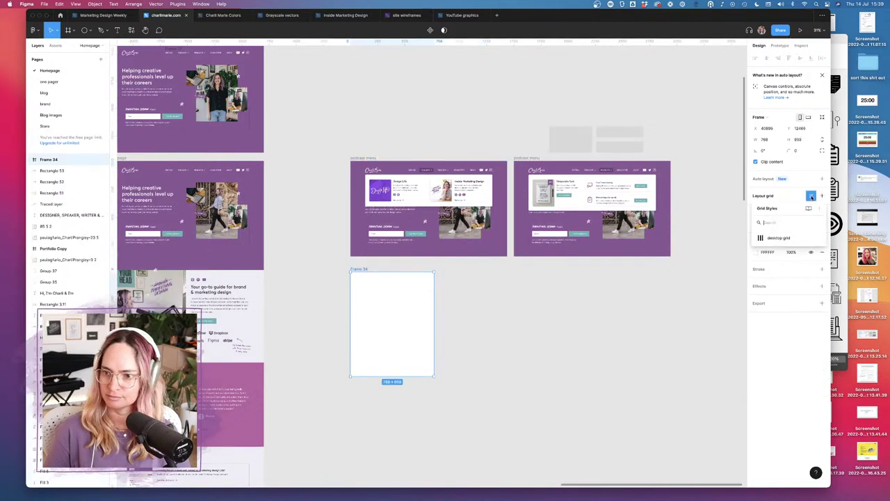
click(777, 238)
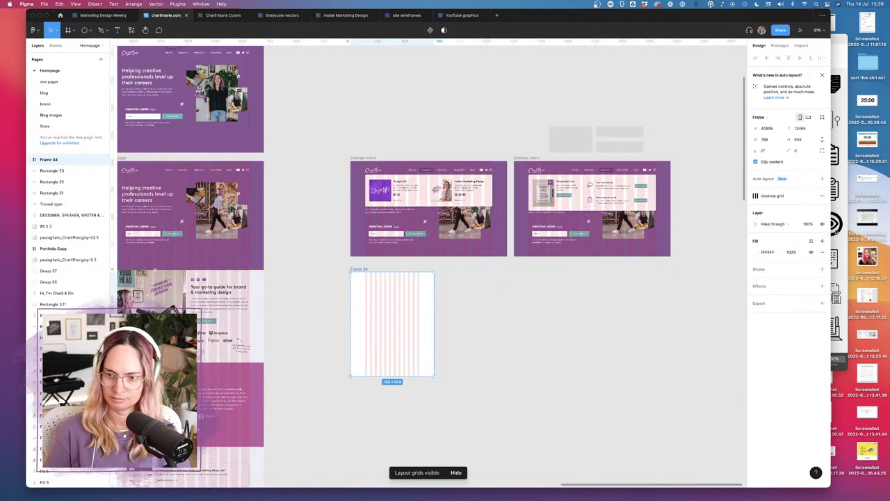
click(812, 197)
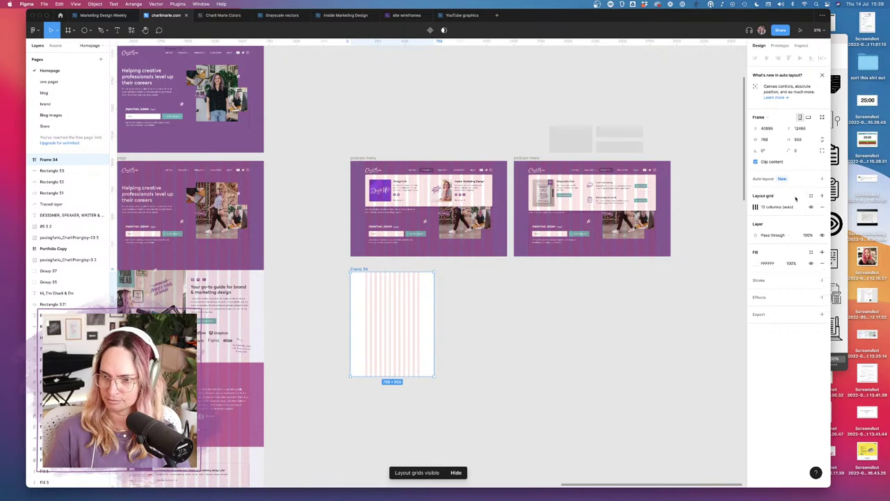
click(755, 207)
click(728, 260)
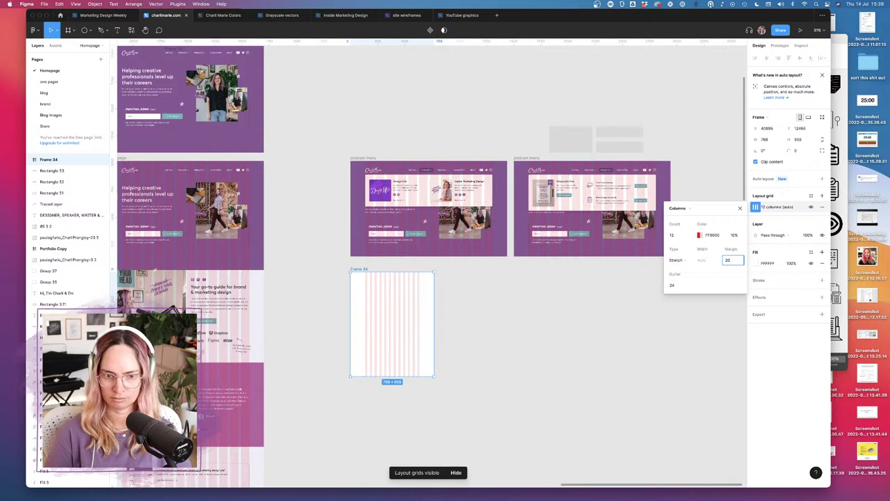
text(20)
key(Return)
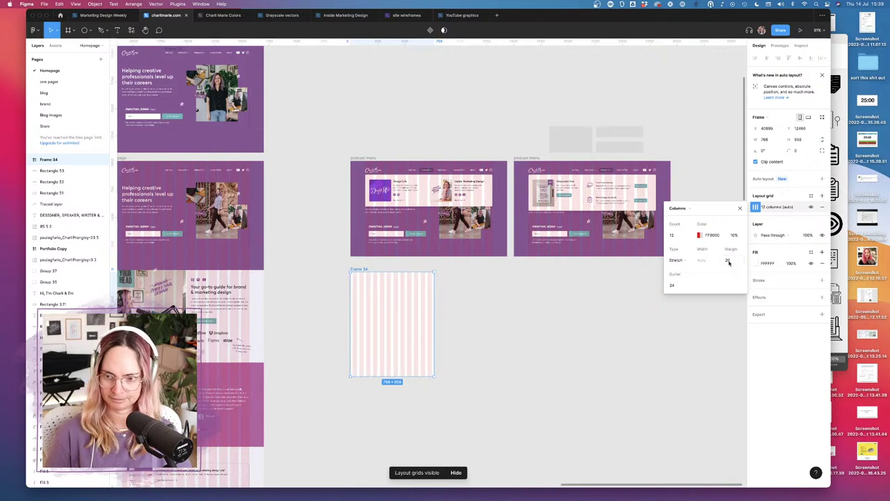
click(729, 261)
click(594, 320)
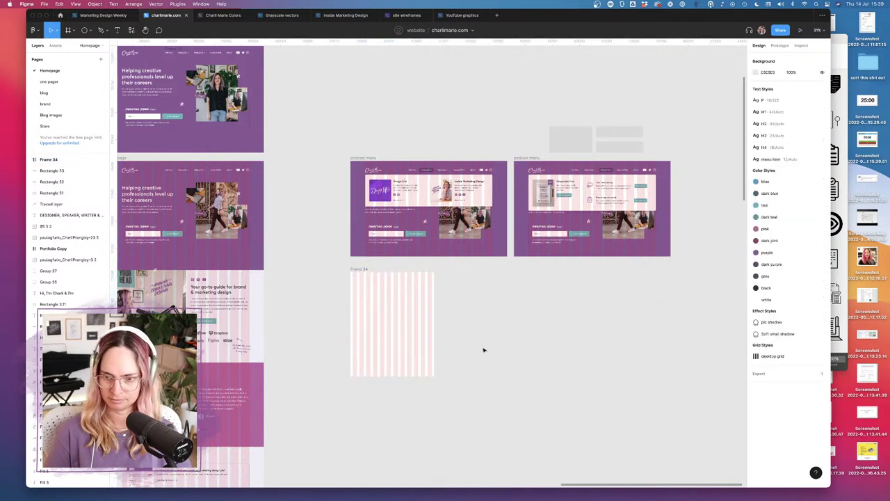
Step: Check the live Webflow site in Safari, then return to Figma and reselect Frame 34
click(162, 482)
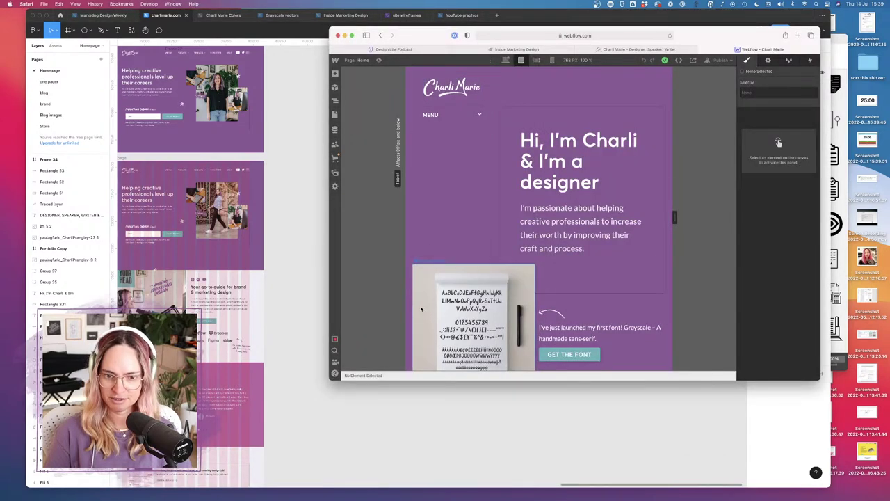
click(389, 413)
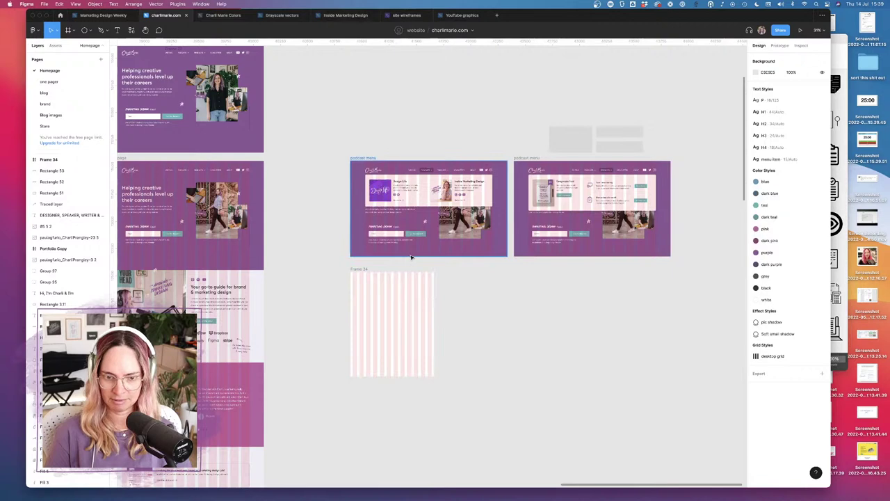
scroll(411, 256, up, 4)
scroll(411, 258, down, 3)
scroll(411, 258, left, 2)
click(376, 208)
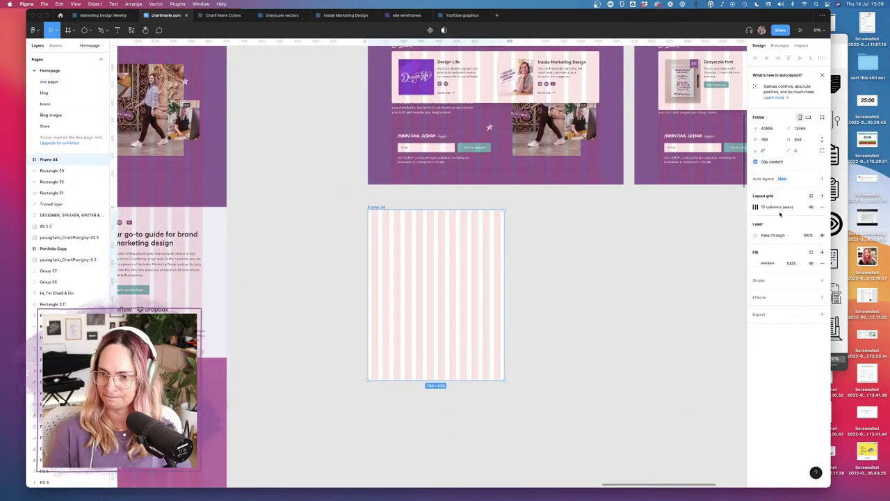
Step: Change Frame 34's 12-column grid margin to 32 px, passing through 24 px first
click(756, 208)
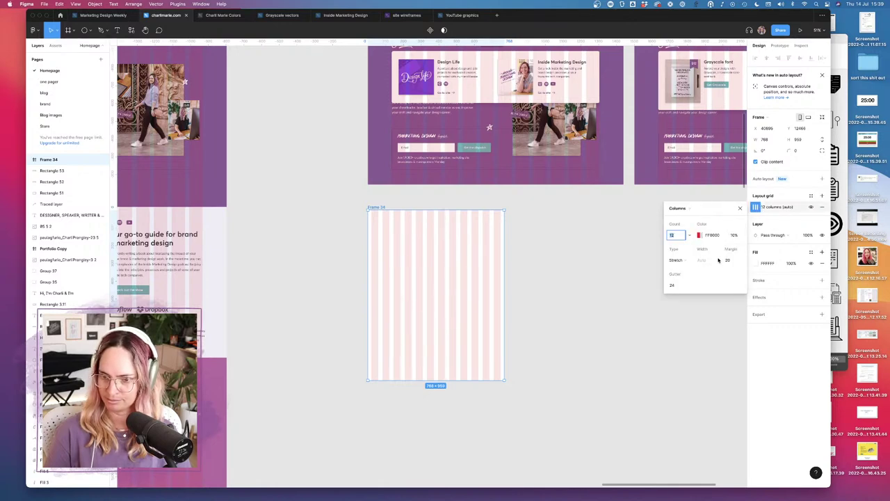
click(729, 261)
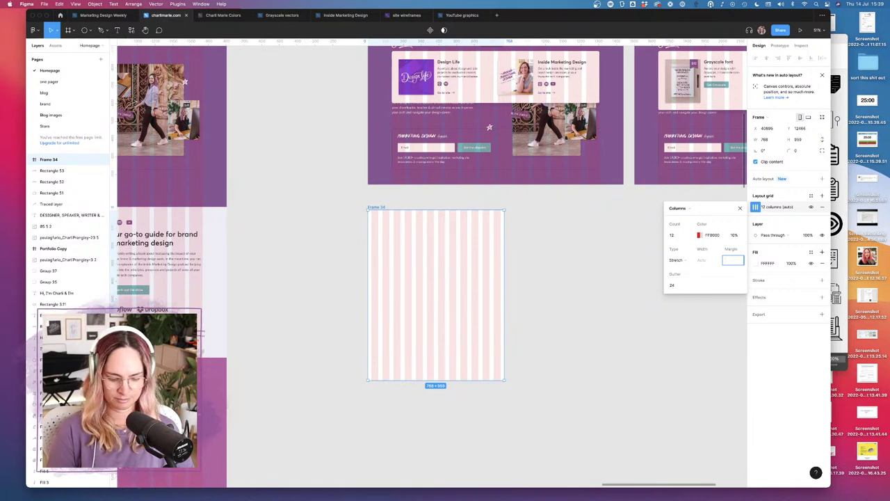
text(24)
key(Return)
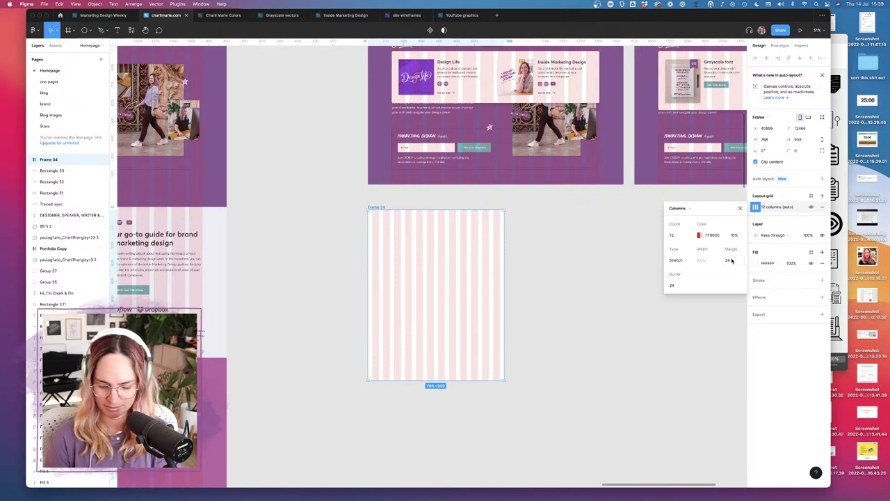
click(731, 260)
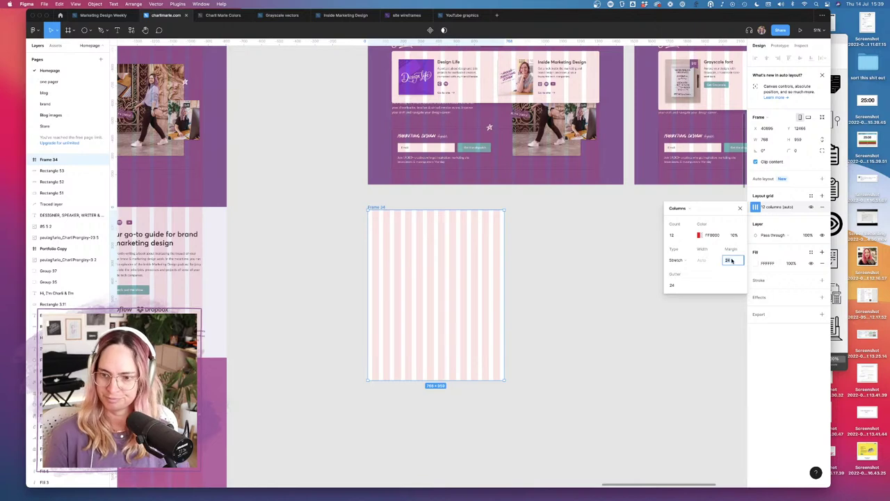
text(32)
key(Return)
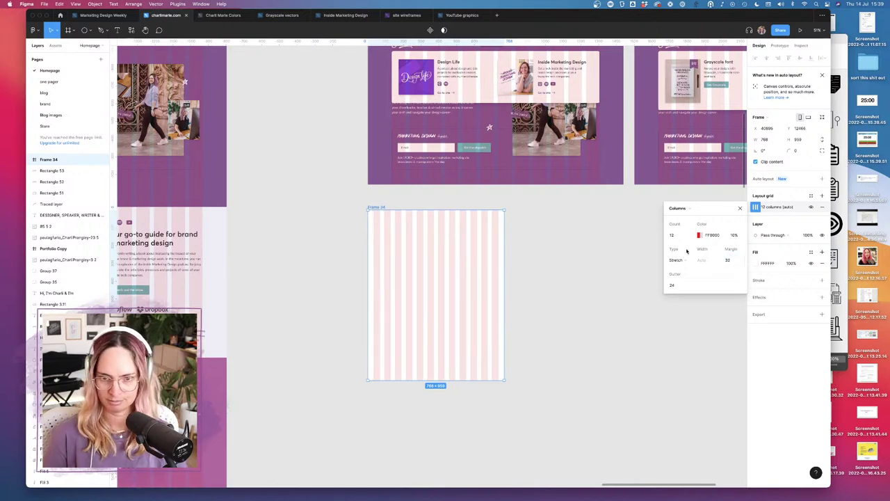
click(563, 254)
scroll(489, 223, left, 3)
scroll(495, 217, up, 3)
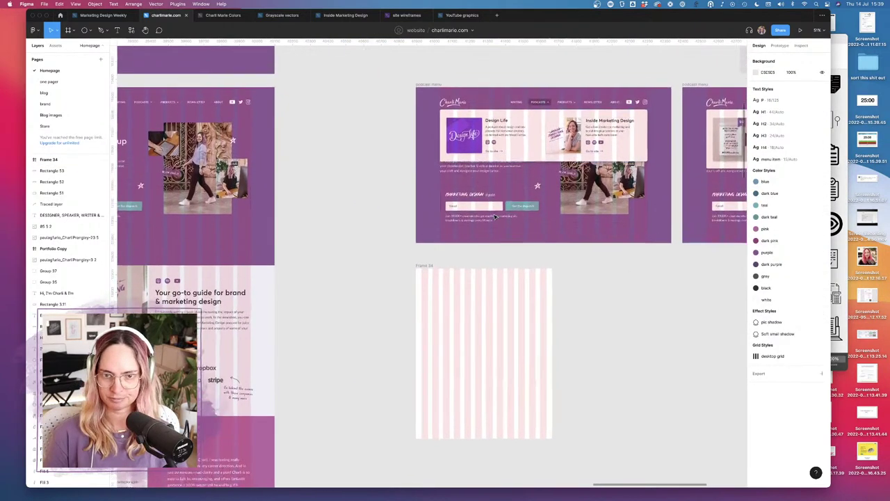
Step: Fill Frame 34 with the brand purple swatch
click(495, 218)
click(425, 271)
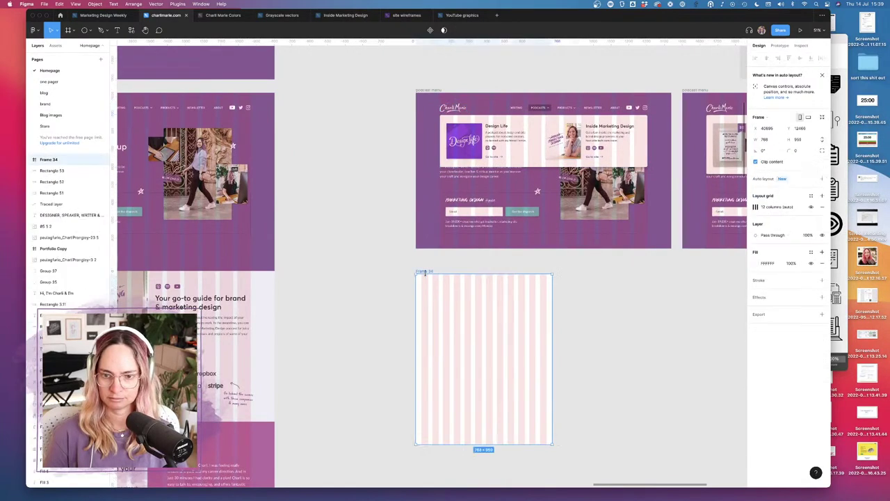
click(755, 263)
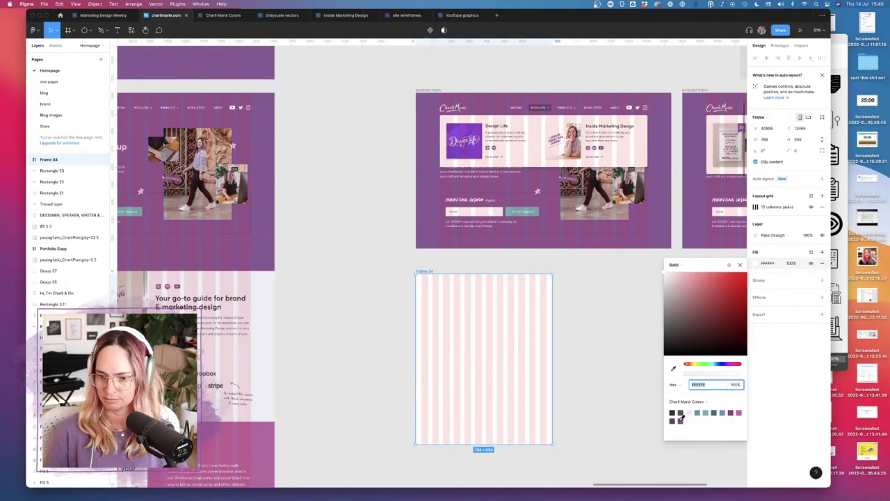
click(681, 418)
click(568, 322)
Step: Copy the Charli Marie logo and nav bar from the podcast menu header into Frame 34
click(446, 104)
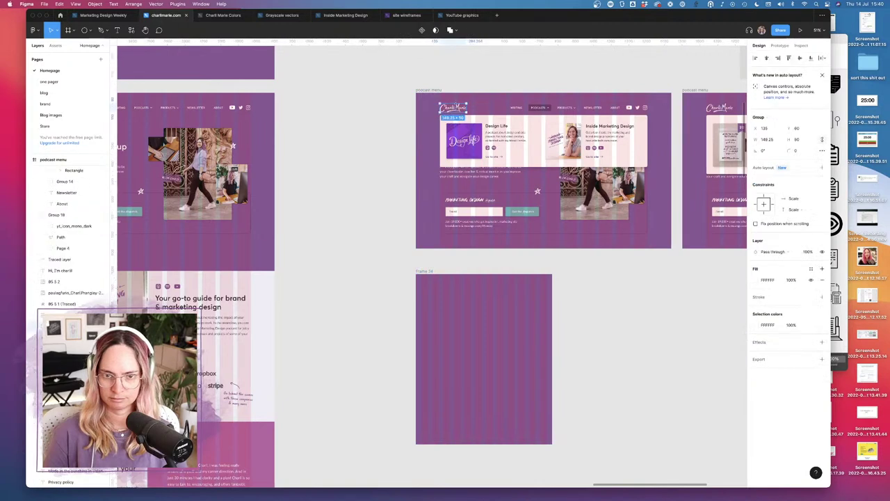
click(487, 334)
key(ctrl+v)
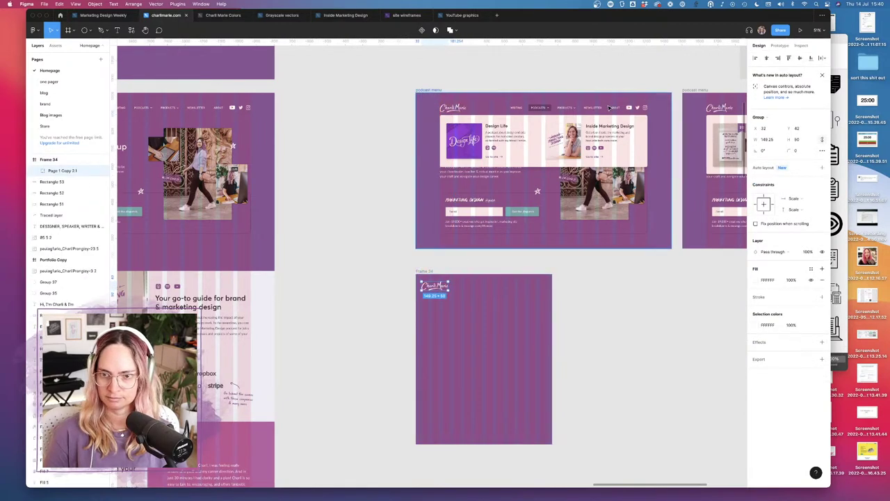
click(609, 108)
shift+click(555, 105)
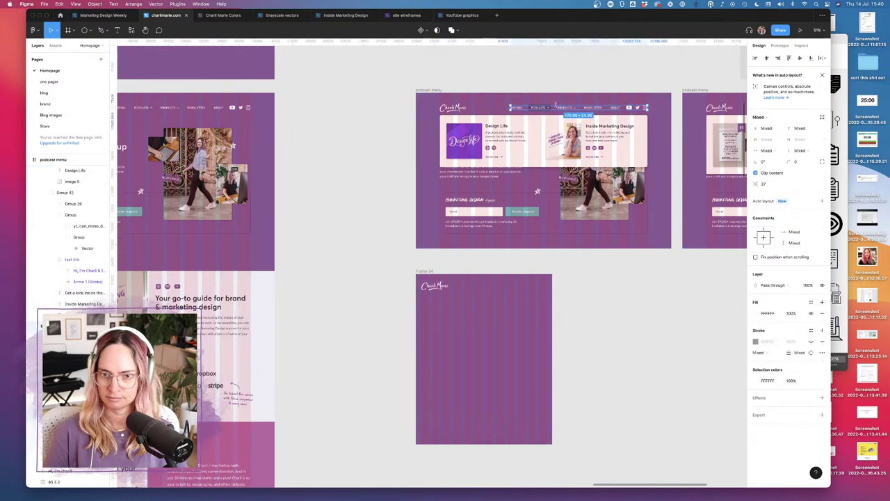
shift+click(645, 109)
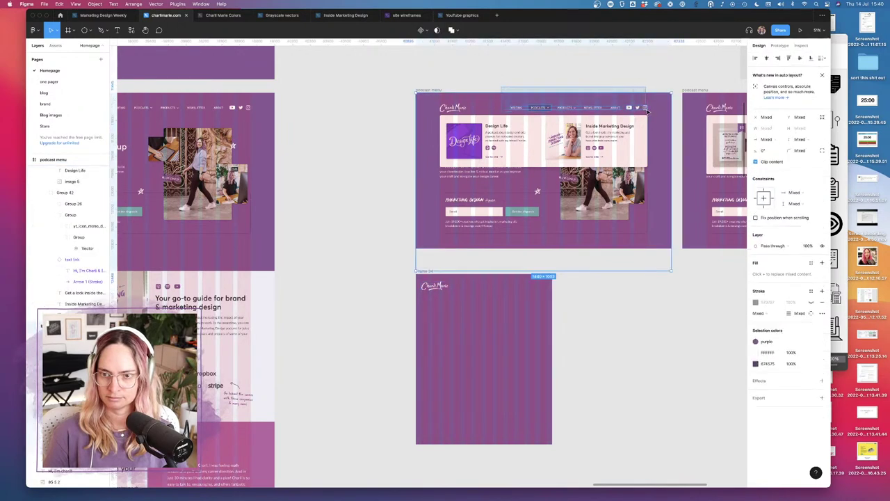
click(610, 110)
key(ctrl+v)
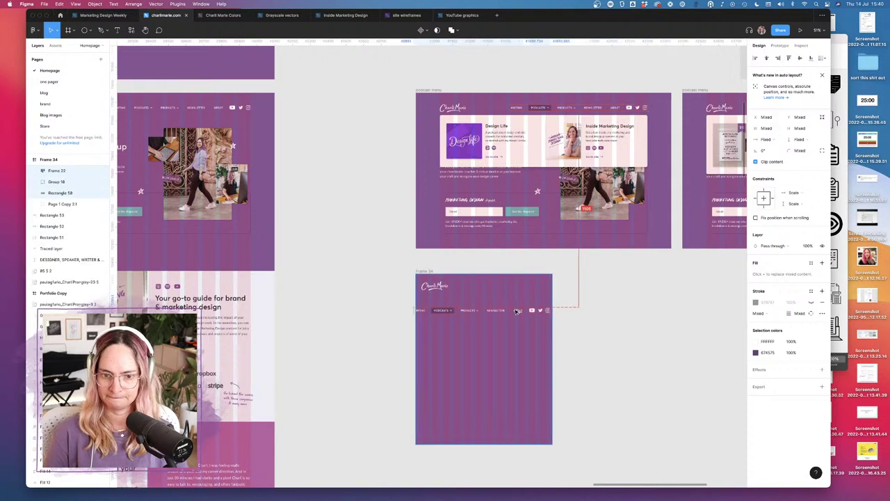
click(608, 310)
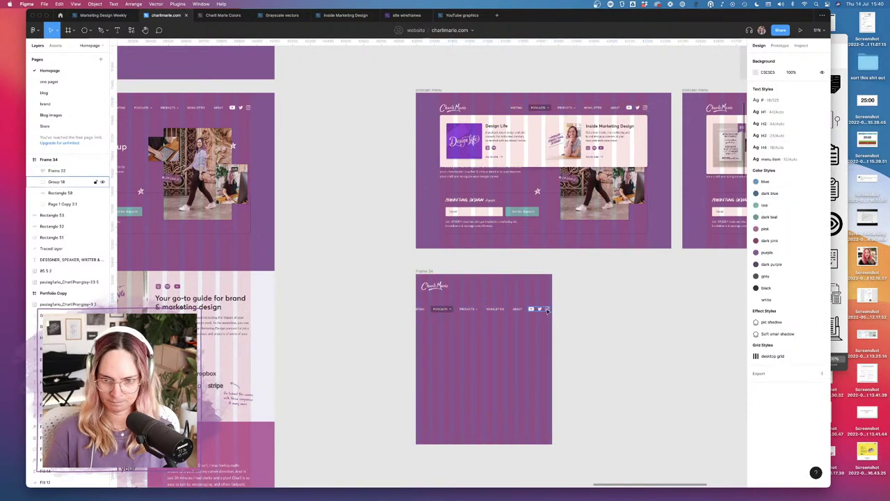
Step: Move the social icons up into the header row and the nav links below the logo
drag(546, 308, 545, 289)
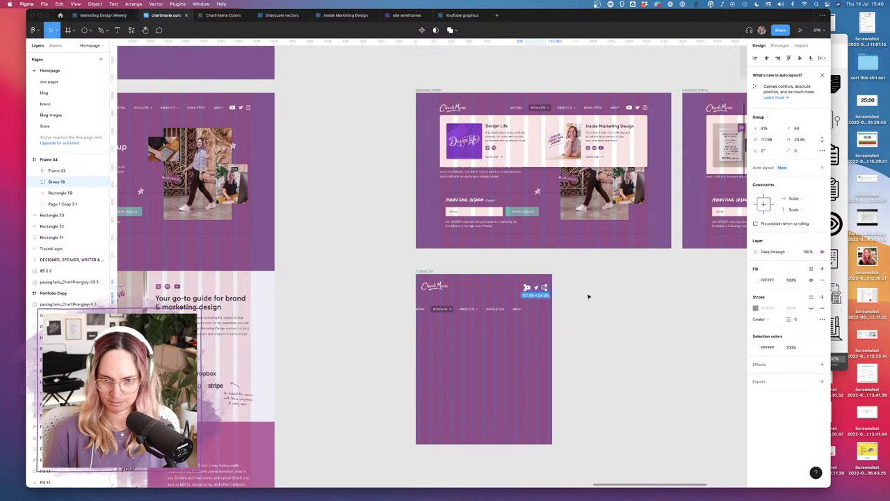
click(588, 351)
ctrl+scroll(517, 285, up, 5)
click(562, 287)
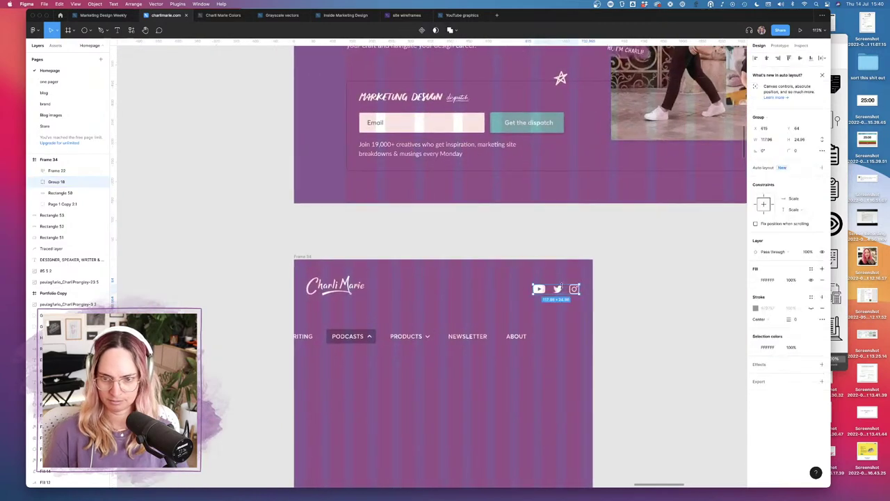
click(400, 329)
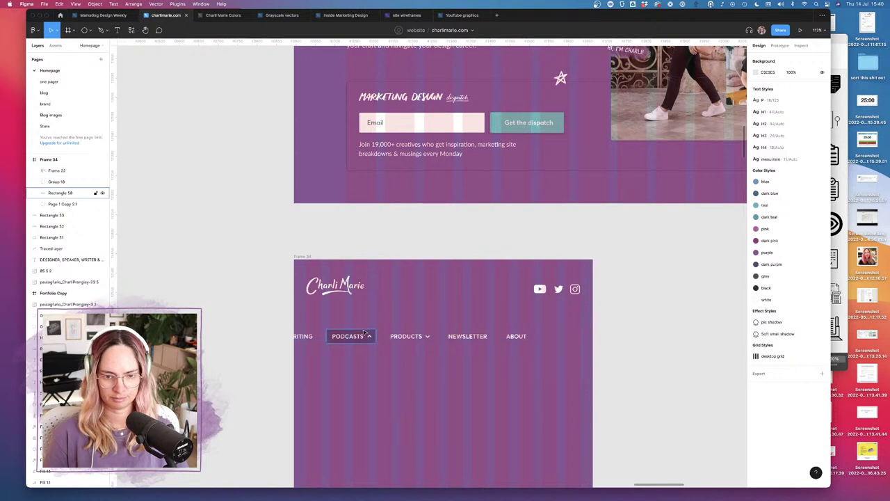
click(371, 332)
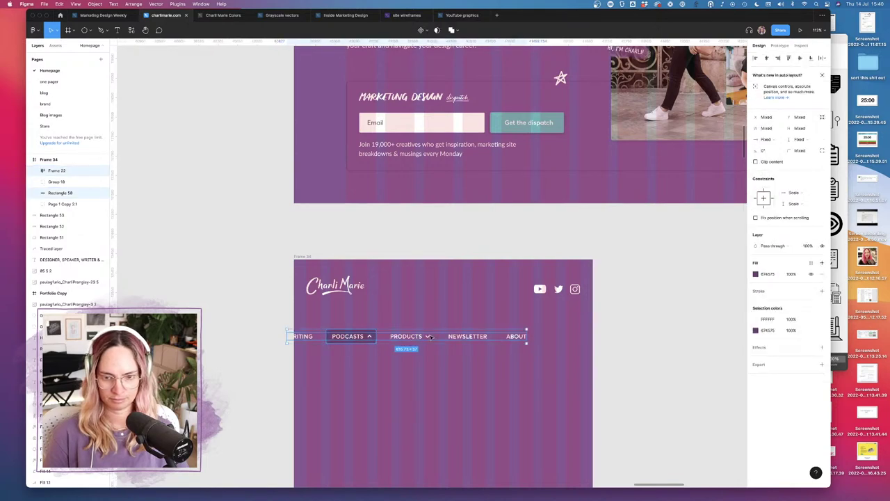
drag(430, 337, 475, 354)
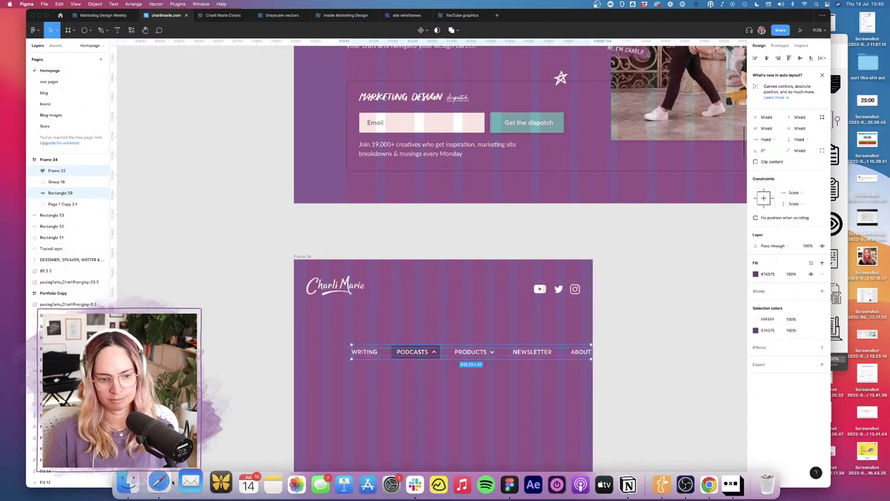
Step: Compare against the live site and try the nav links beside the logo before restoring them
click(159, 482)
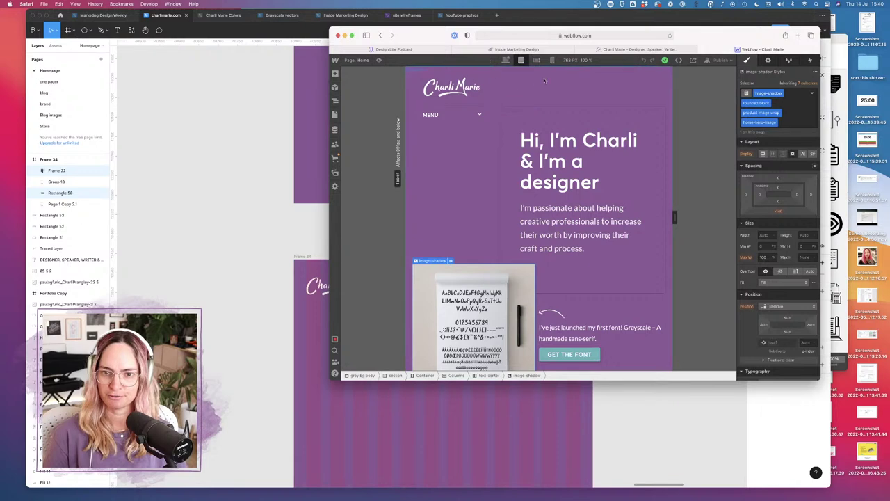
click(255, 159)
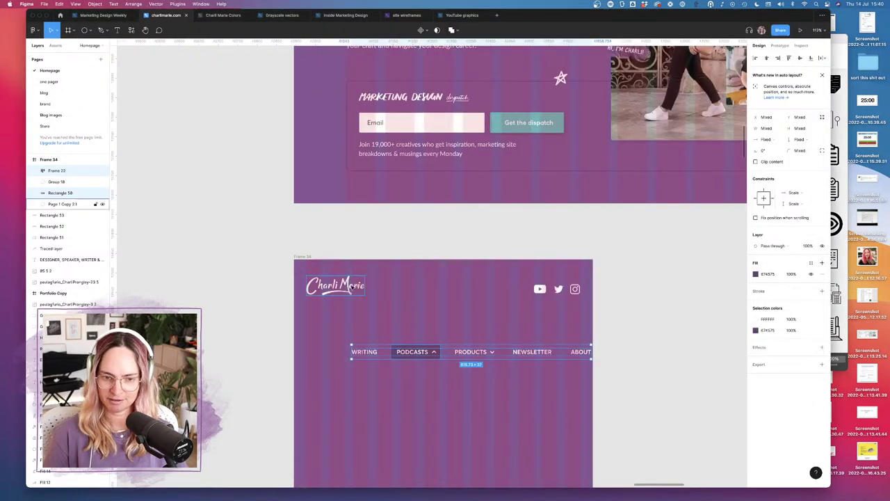
drag(550, 357, 520, 353)
click(656, 331)
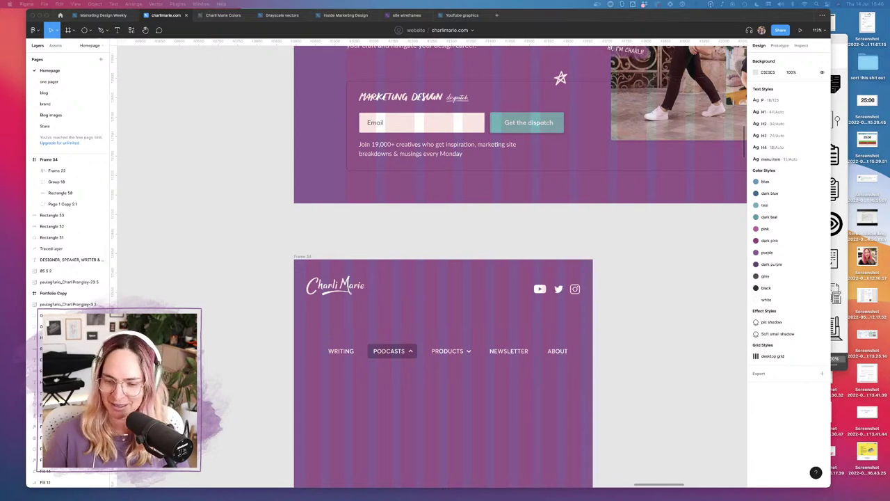
scroll(625, 280, up, 5)
scroll(626, 281, right, 3)
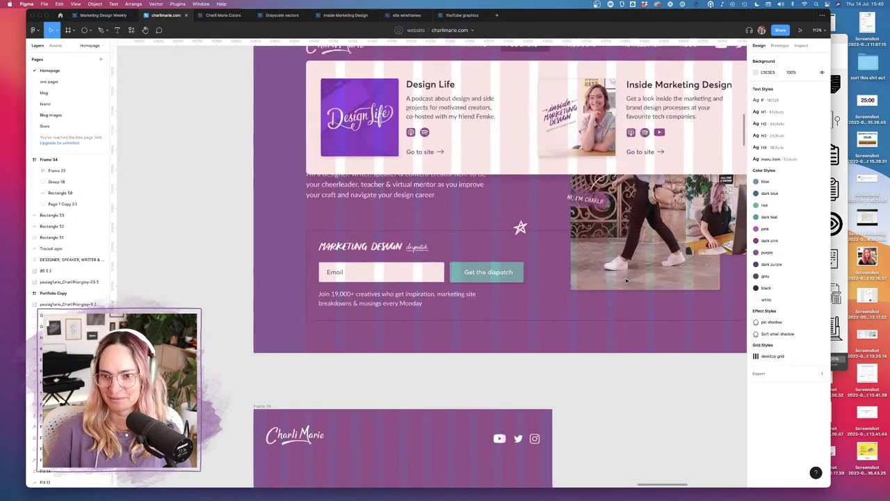
scroll(671, 304, down, 5)
scroll(671, 305, left, 3)
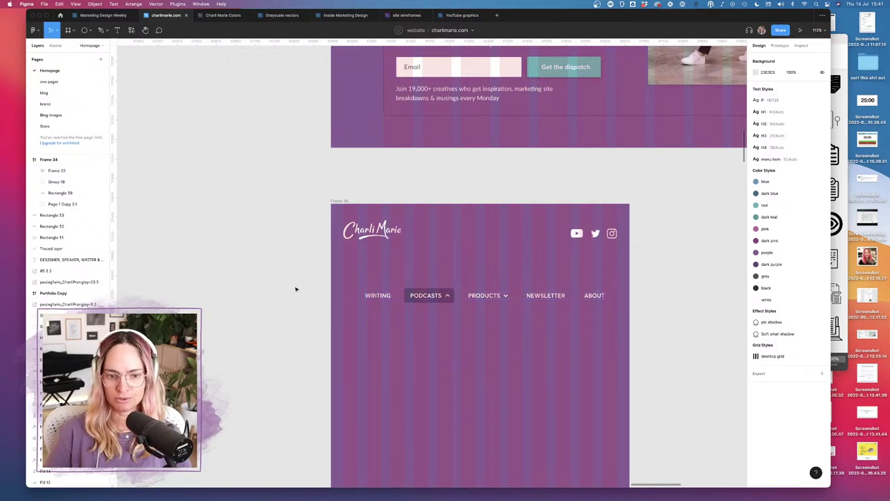
Step: Place the Charli Marie logo top-left with the social icons level beside it
drag(290, 286, 605, 311)
key(Left)
key(Left)
key(Left)
key(Left)
key(Left)
key(Left)
key(Left)
key(Left)
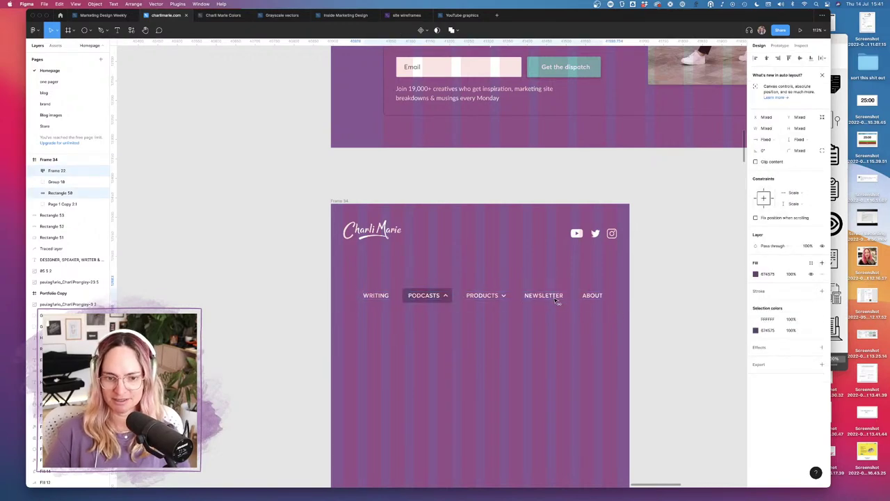
key(Right)
key(Right)
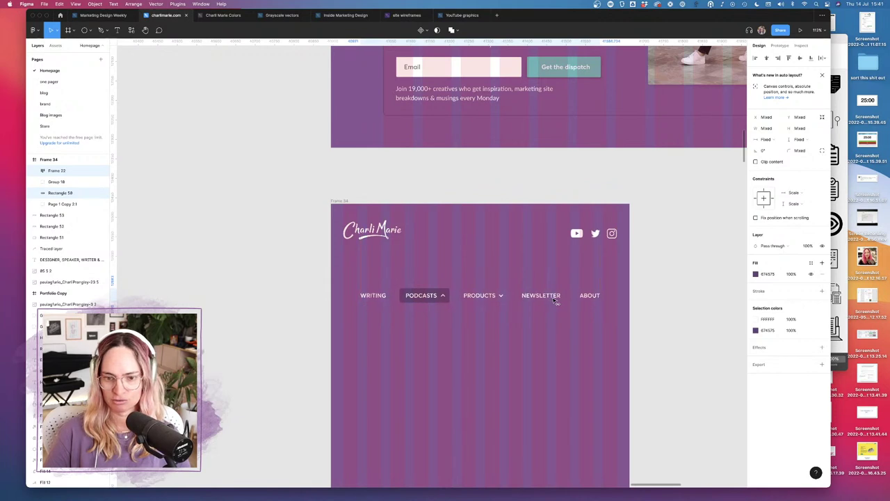
click(375, 232)
drag(394, 230, 403, 268)
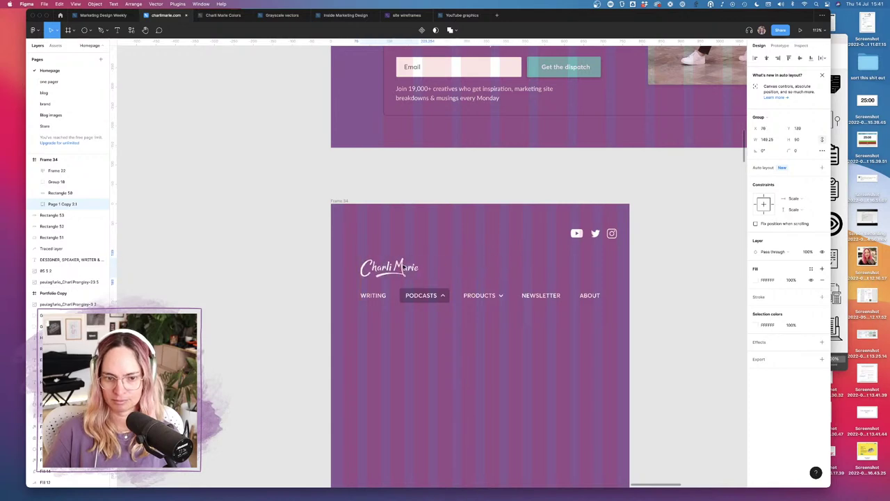
click(612, 233)
drag(599, 234, 600, 269)
drag(390, 267, 372, 227)
click(605, 270)
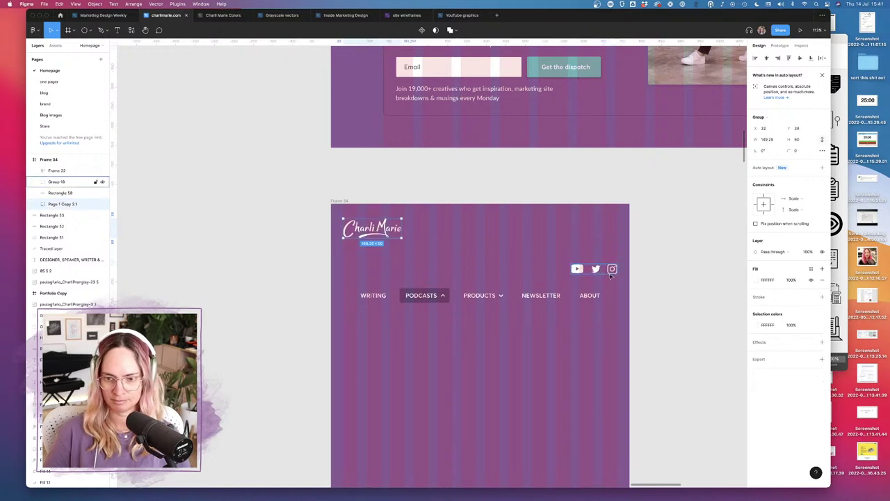
drag(611, 270, 613, 228)
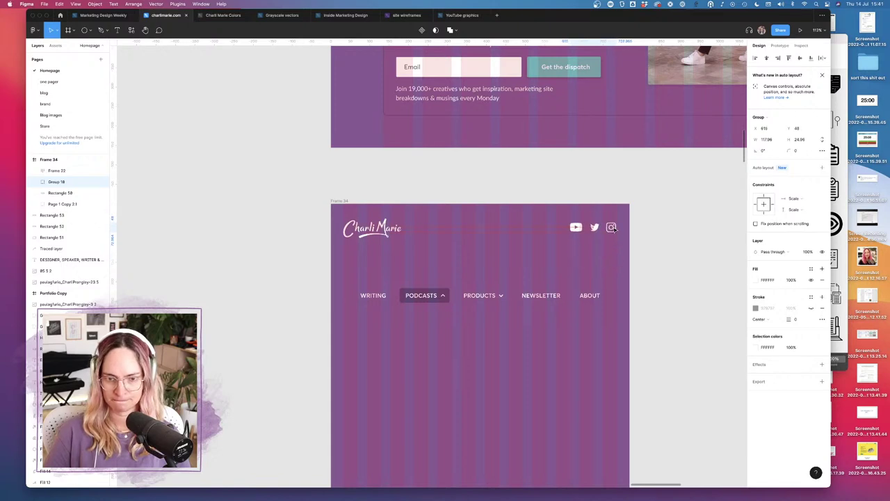
click(410, 286)
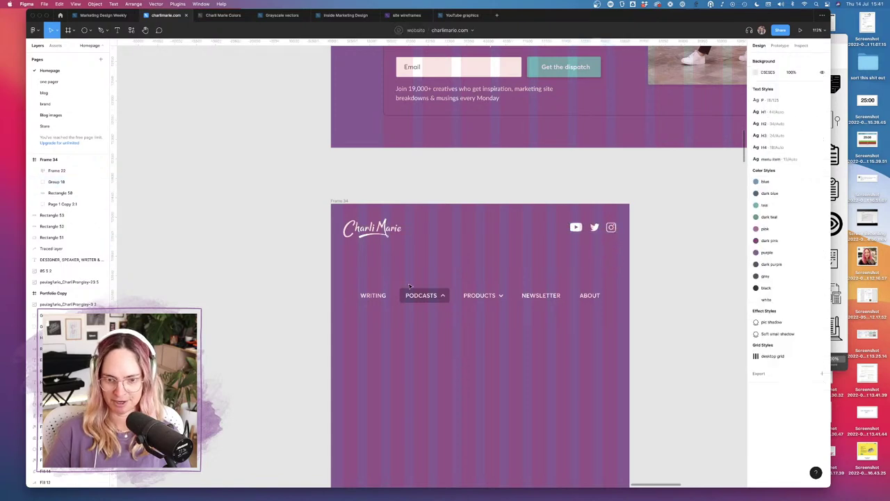
Step: Raise the nav row toward the logo, widen its item gap, and shift the PODCASTS highlight right
click(439, 292)
shift+click(486, 295)
drag(485, 296, 470, 260)
key(Up)
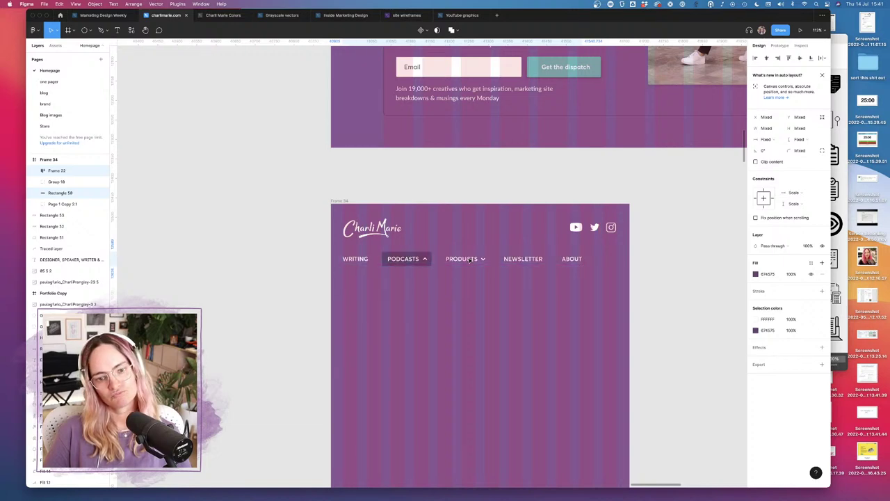
click(632, 258)
click(560, 259)
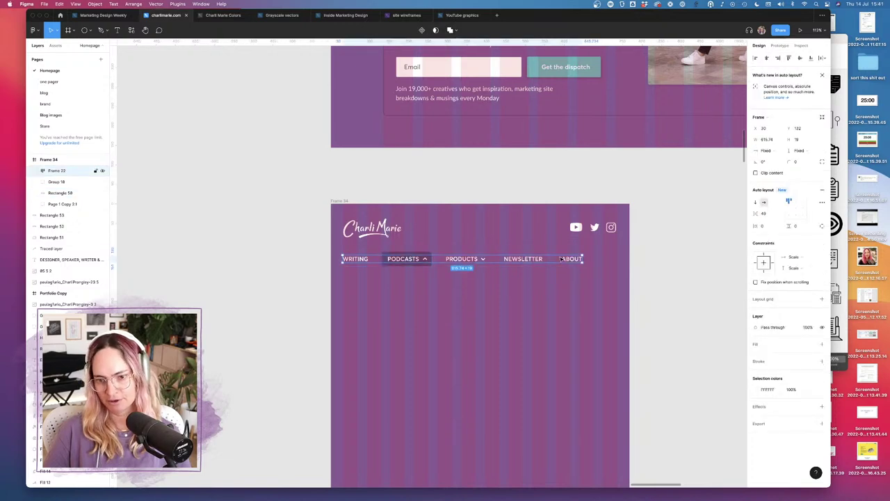
click(764, 214)
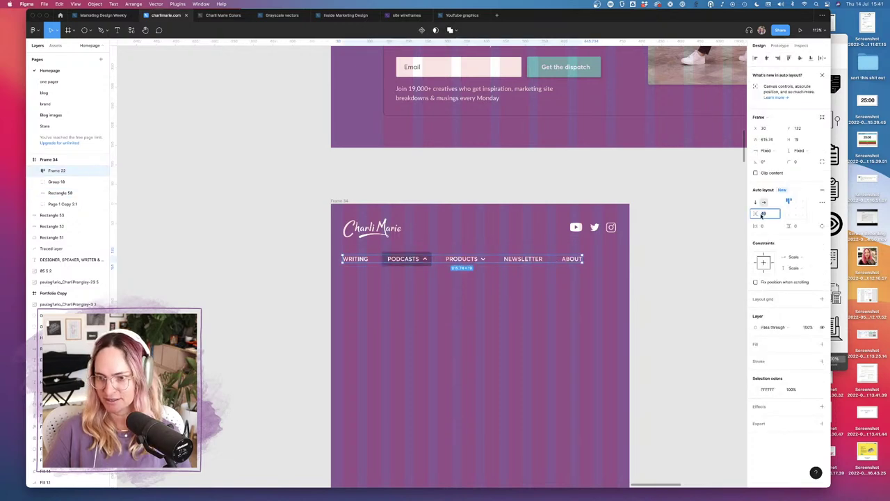
key(shift+Up)
key(shift+Up)
key(shift+Up)
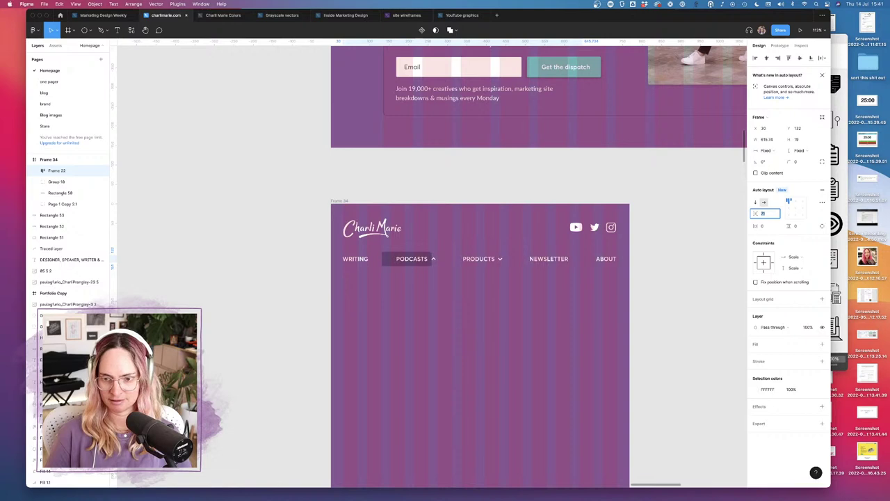
click(388, 259)
drag(388, 258, 398, 259)
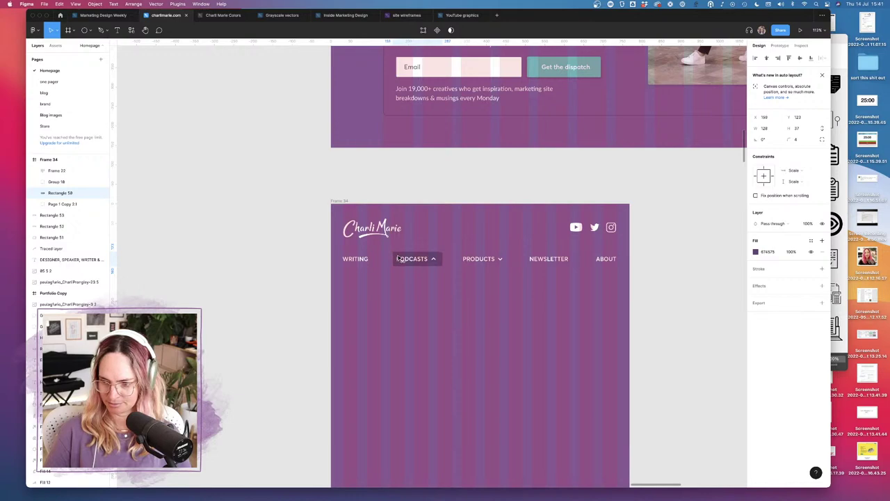
scroll(397, 258, down, 5)
scroll(366, 269, up, 3)
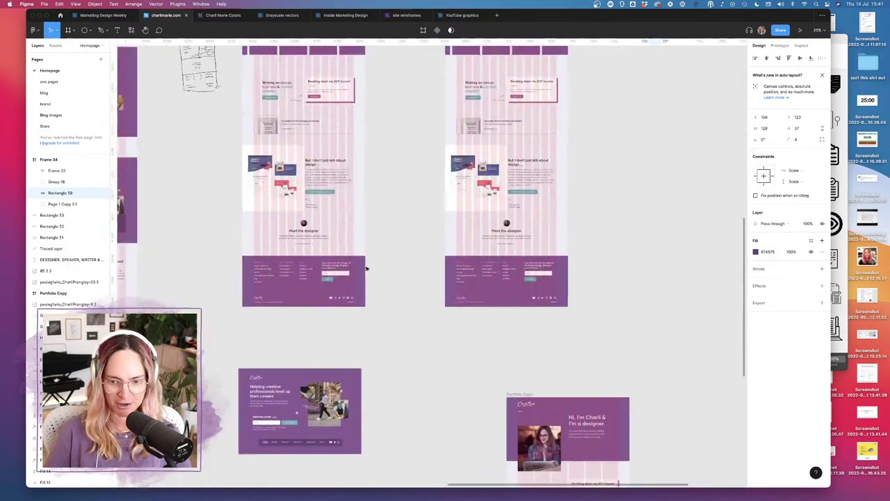
scroll(367, 269, up, 5)
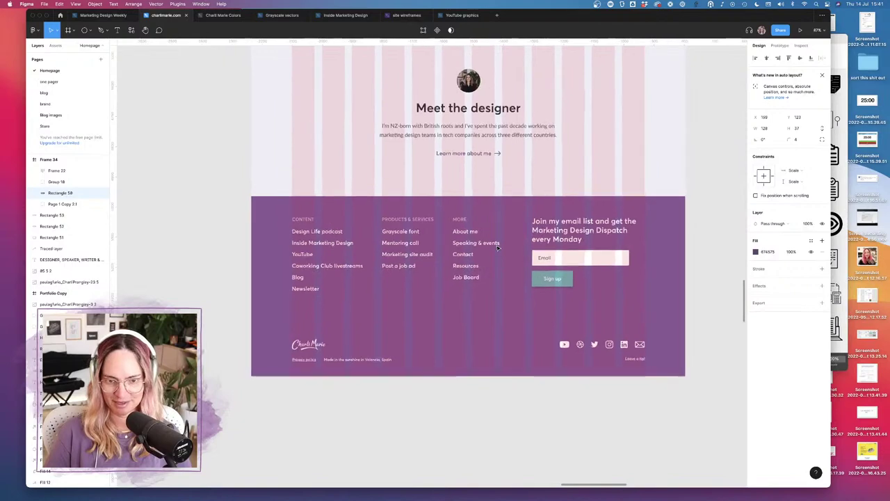
scroll(702, 226, down, 3)
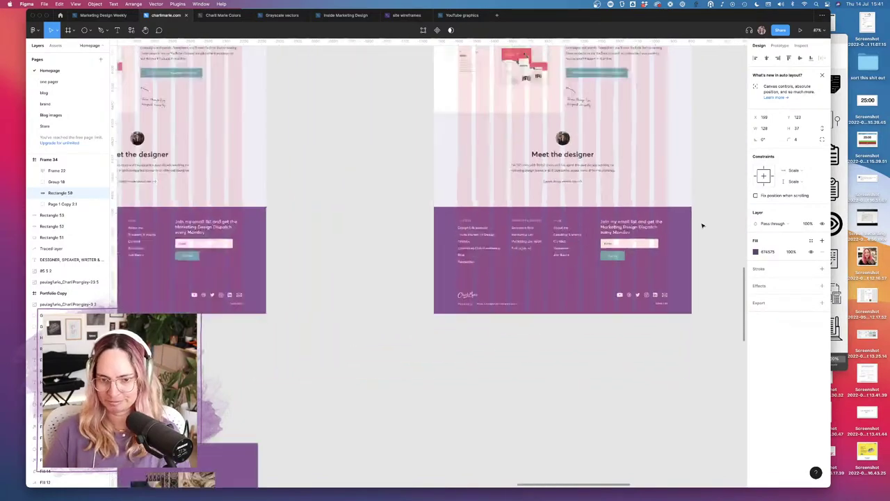
scroll(702, 225, up, 3)
scroll(702, 226, right, 3)
scroll(702, 225, up, 5)
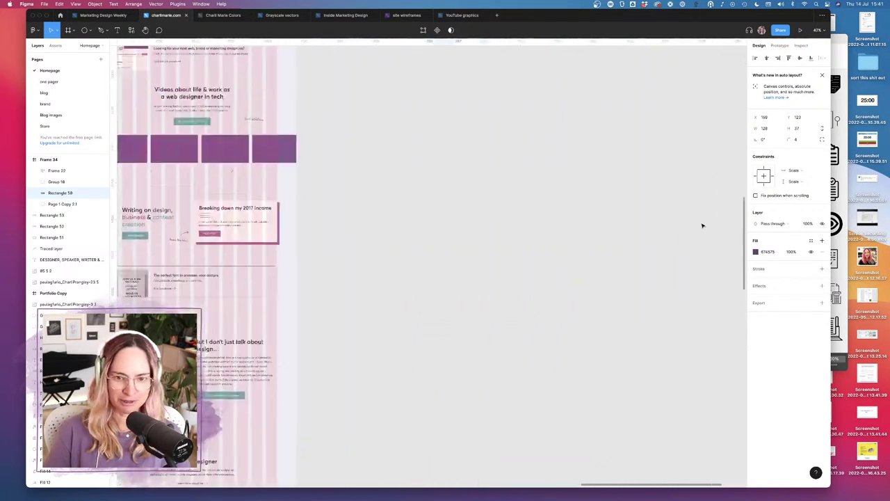
scroll(702, 225, left, 5)
scroll(400, 210, up, 10)
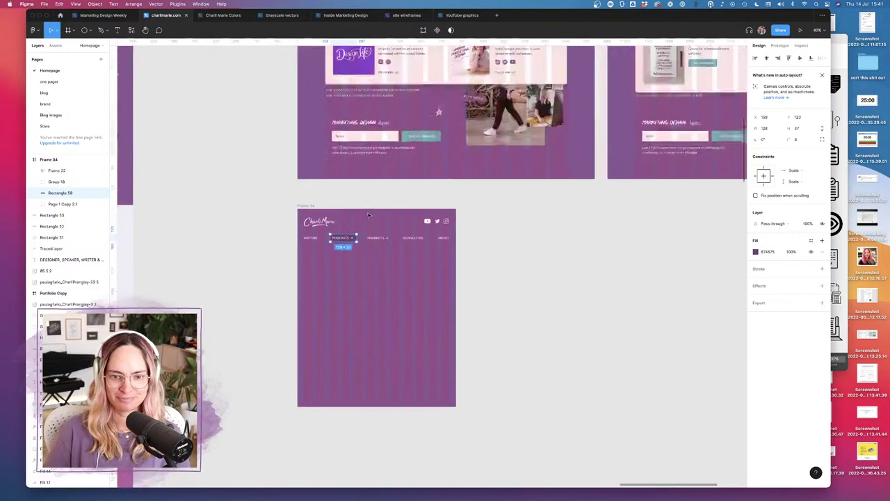
Step: Reduce the nav row's item gap so ABOUT fits and nudge the highlight left behind PODCASTS
click(720, 283)
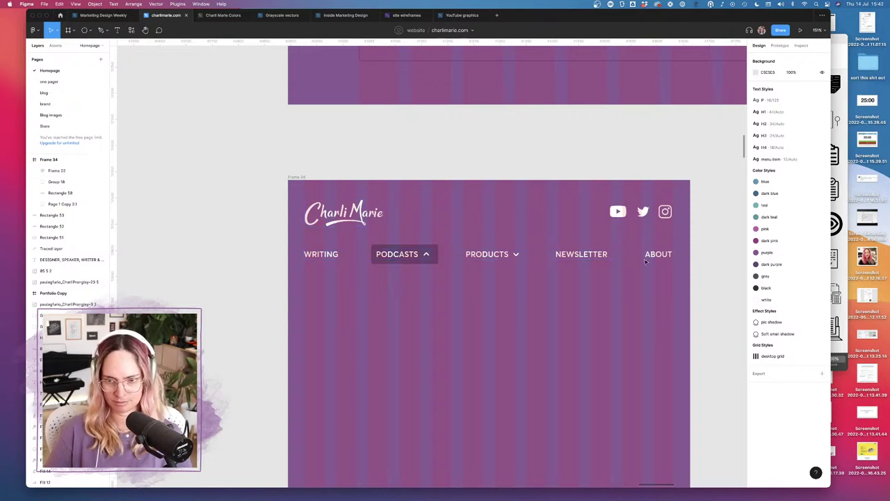
click(605, 253)
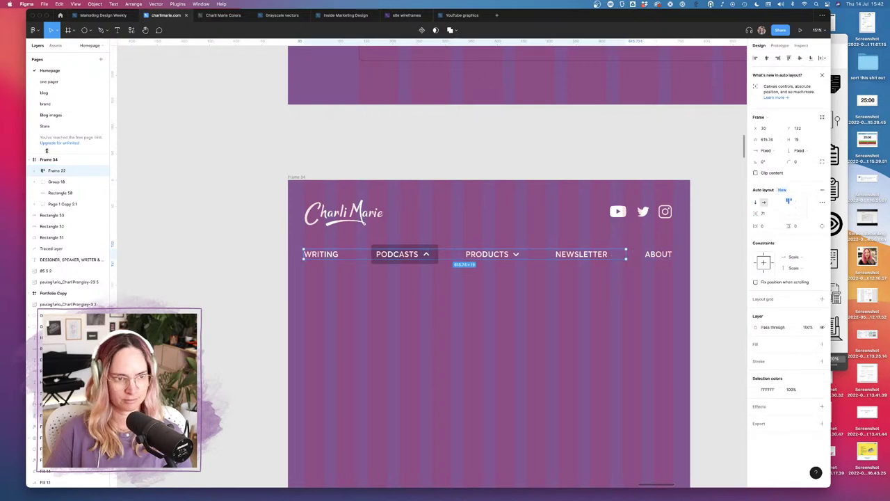
click(768, 214)
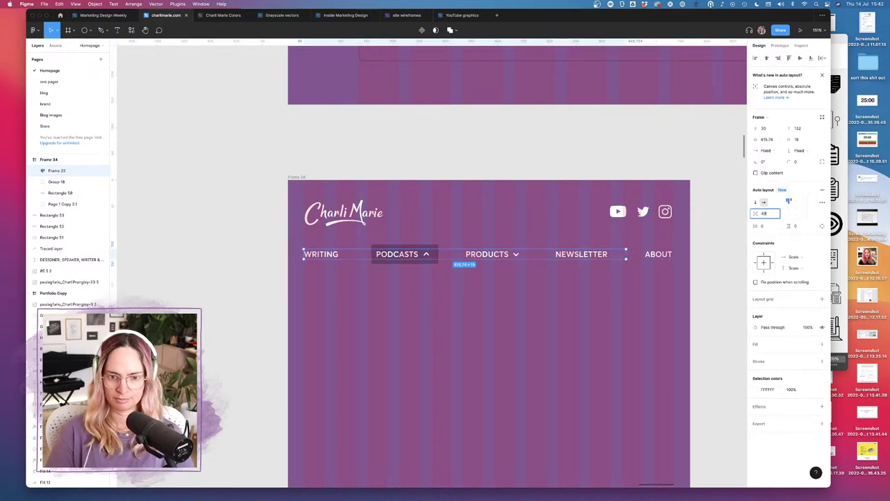
key(Return)
click(432, 248)
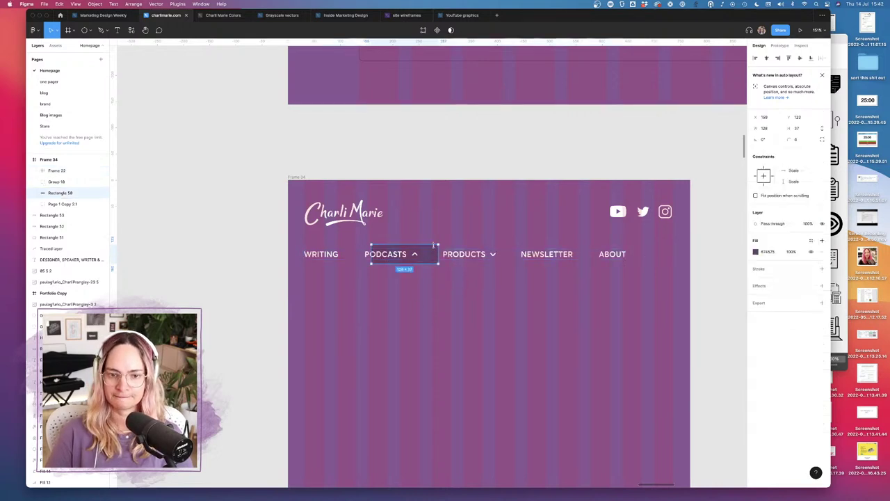
key(shift+Left)
key(shift+Left)
key(shift+Left)
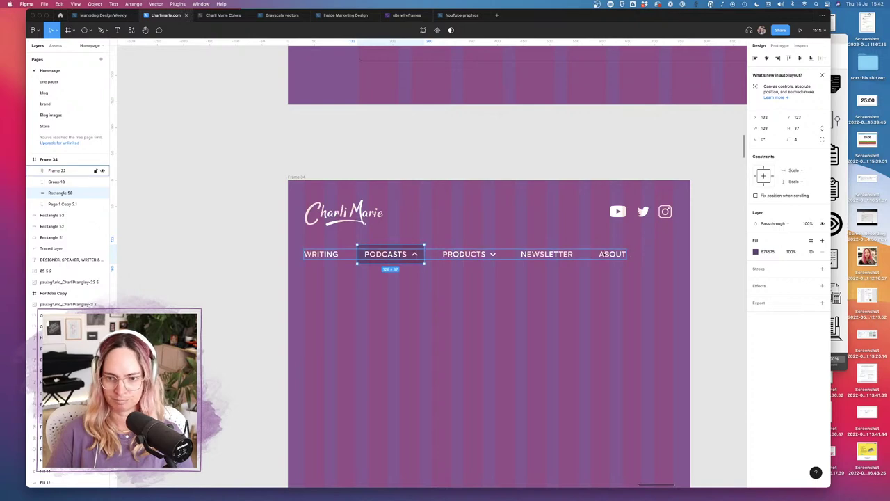
click(84, 171)
click(763, 213)
key(shift+Down)
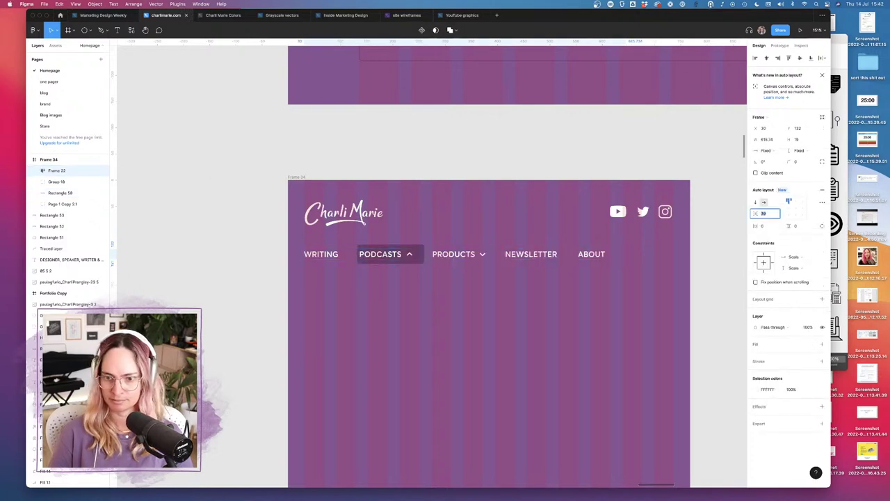
key(Down)
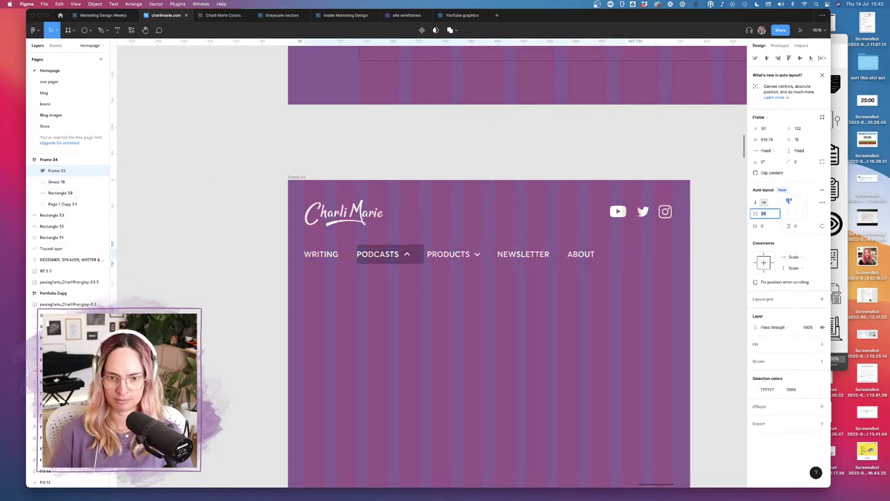
Step: Move the social icons into the nav row after ABOUT and centre the logo horizontally
click(642, 213)
drag(644, 213, 647, 255)
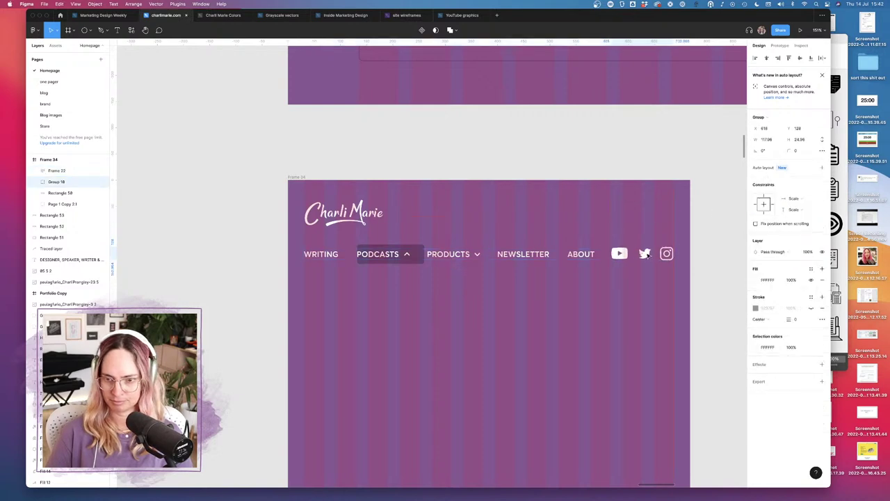
click(63, 204)
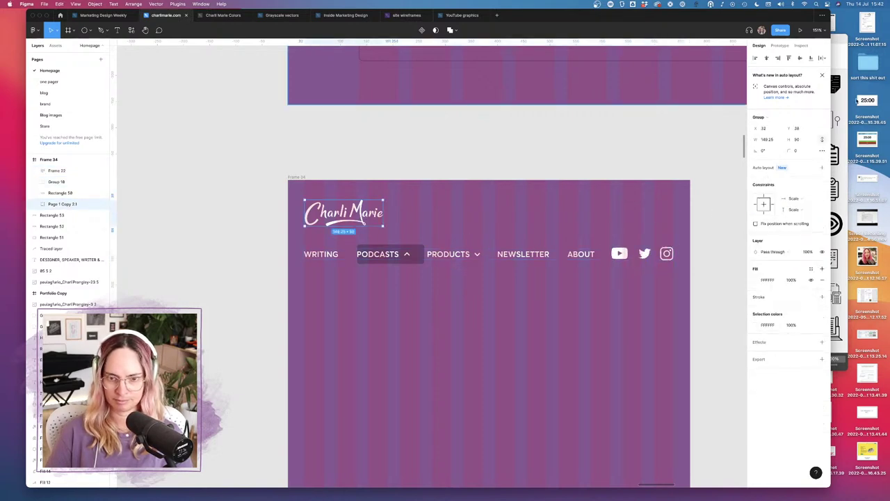
click(767, 58)
click(536, 153)
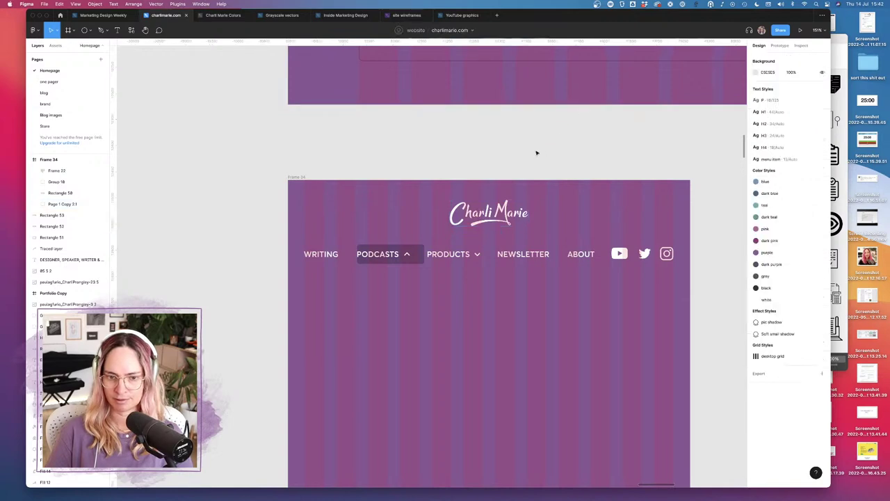
click(414, 253)
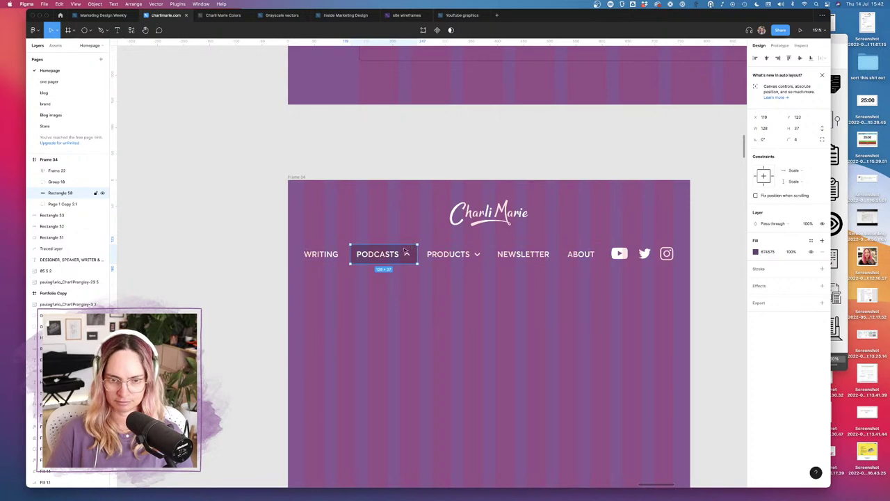
Step: Hide the layout grids with Ctrl+G, keeping the 128×37 highlight box behind PODCASTS
drag(406, 253, 407, 134)
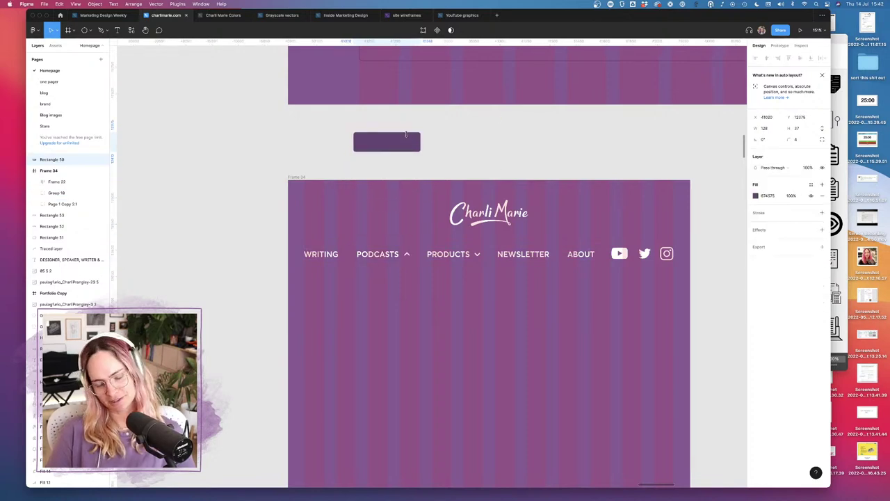
key(ctrl+g)
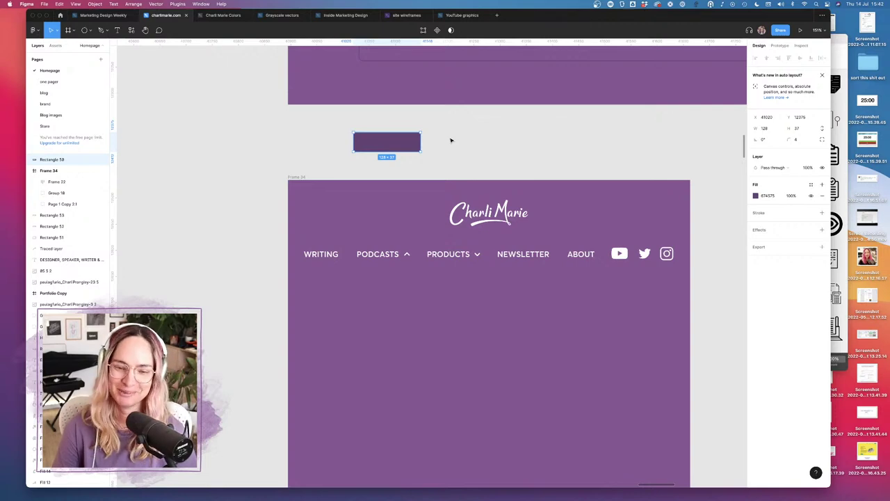
key(super+z)
click(478, 144)
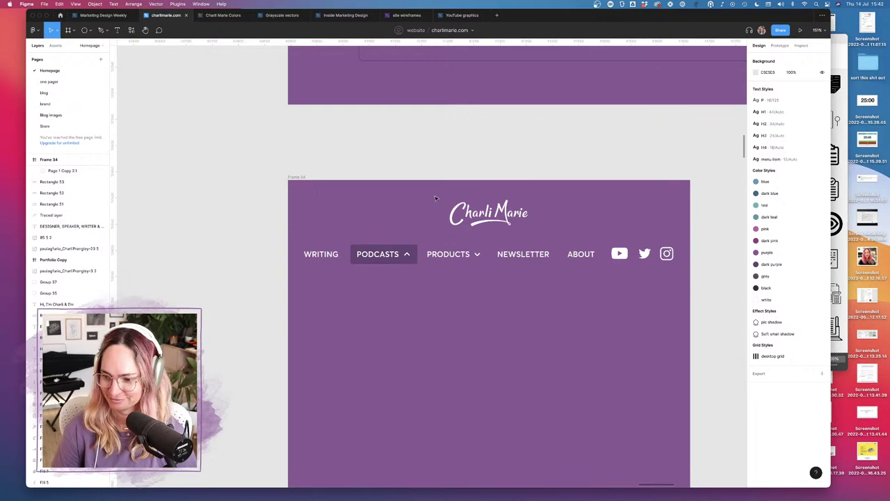
Step: Alt-drag a copy of the 1170×282 podcast dropdown into Frame 34 and show layout grids
scroll(414, 247, down, 5)
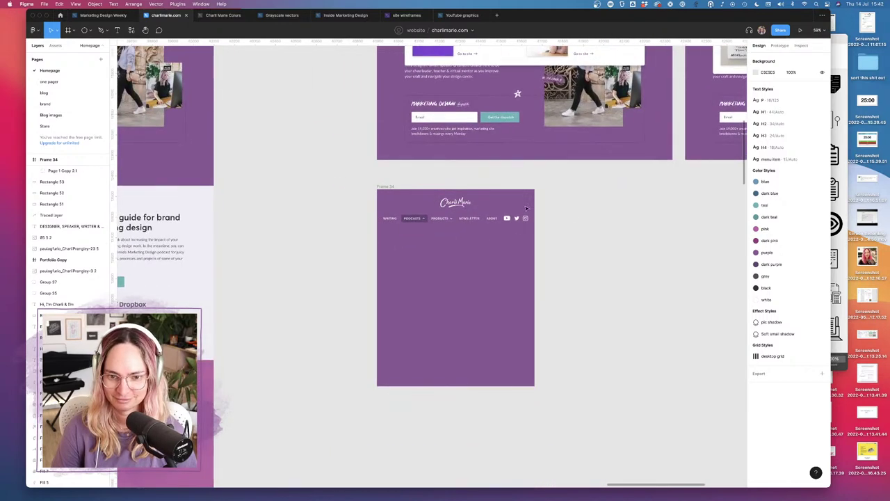
scroll(569, 214, up, 4)
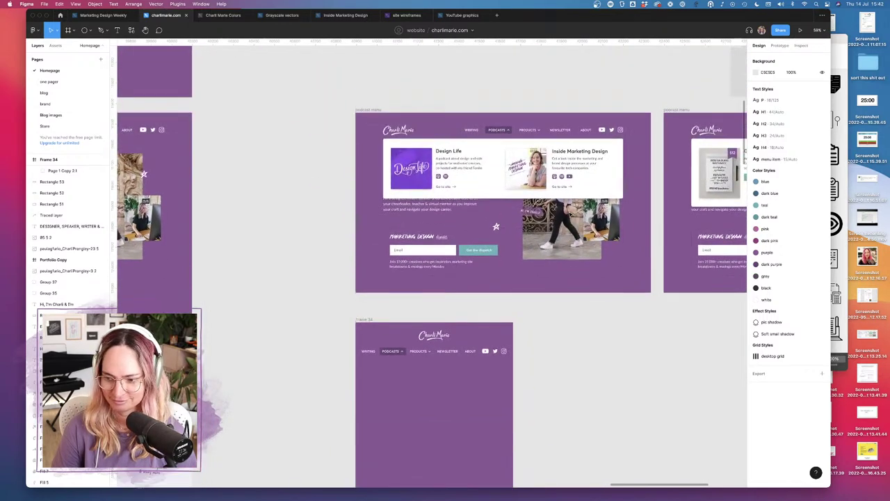
click(615, 146)
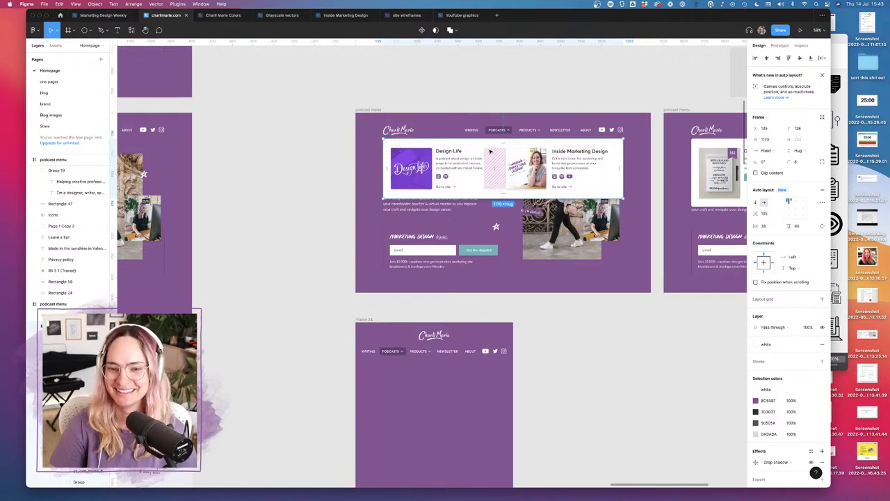
drag(484, 146, 450, 374)
key(ctrl+g)
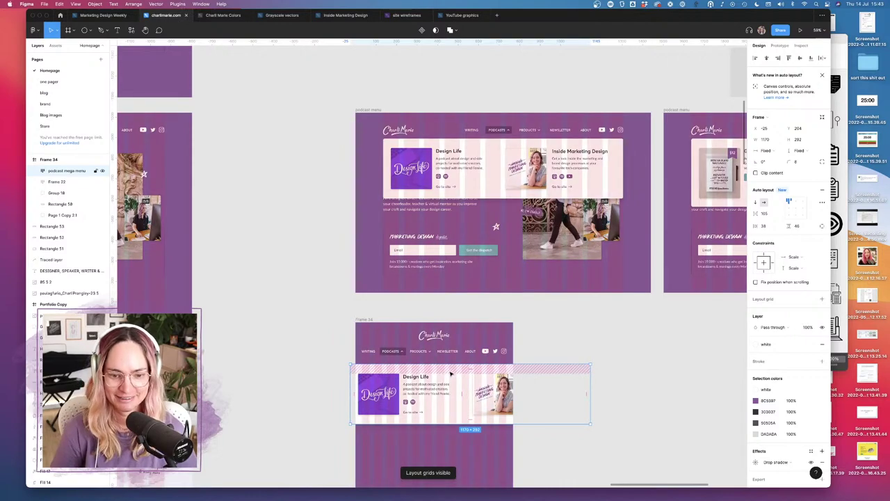
Step: Shrink the Design Life thumbnail to 118 px and move its text group beside it
scroll(428, 367, up, 5)
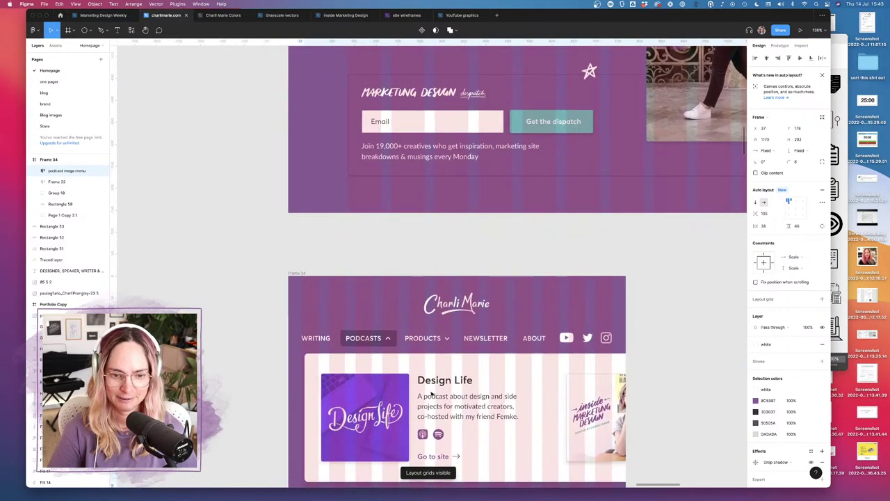
scroll(429, 394, down, 4)
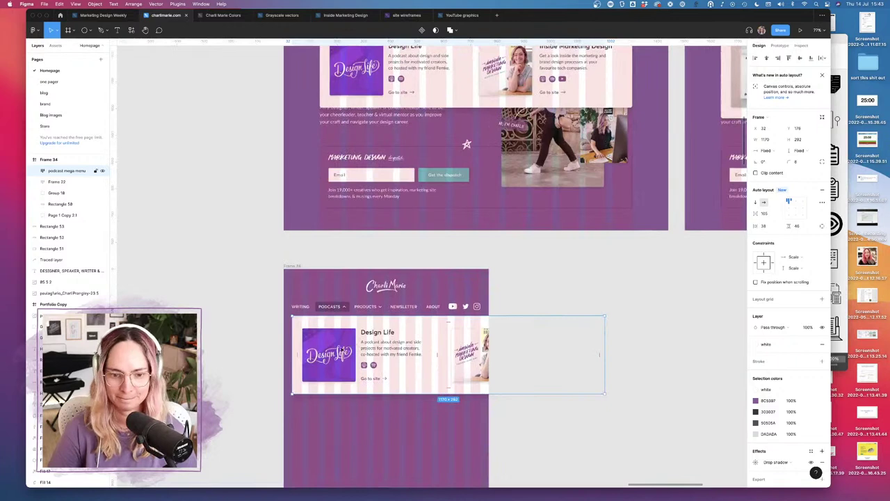
super+click(331, 349)
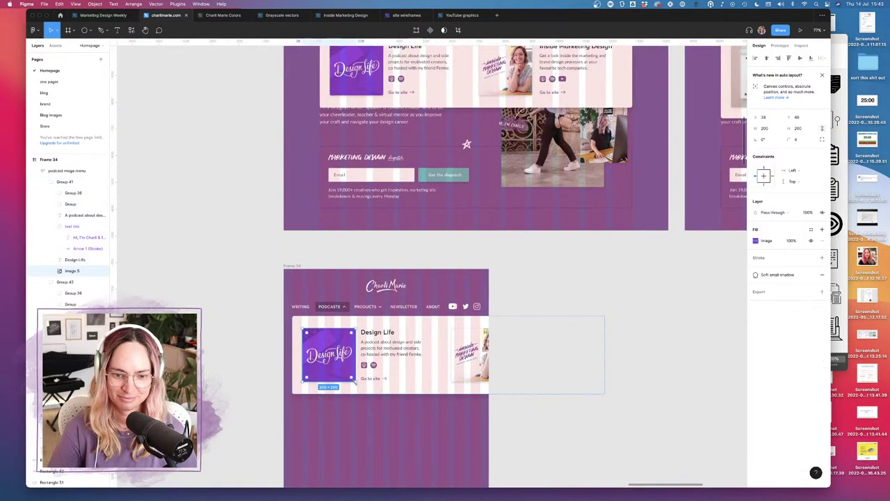
drag(355, 383, 333, 360)
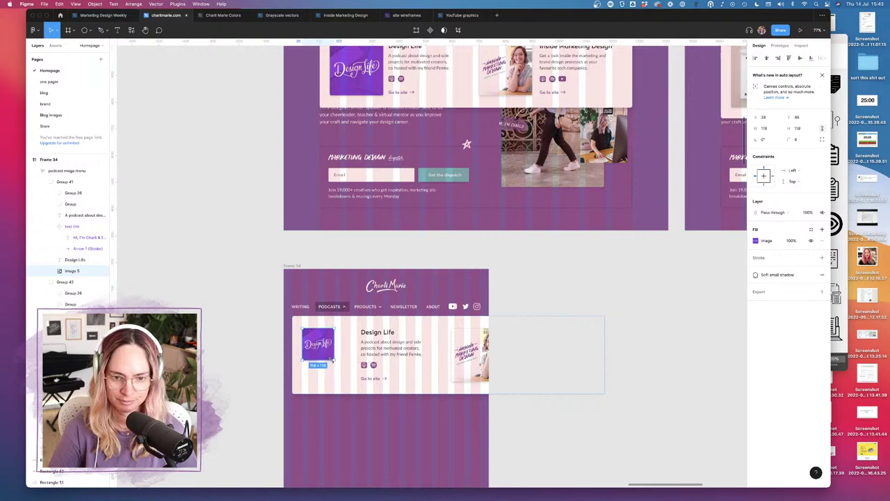
click(388, 348)
shift+click(379, 332)
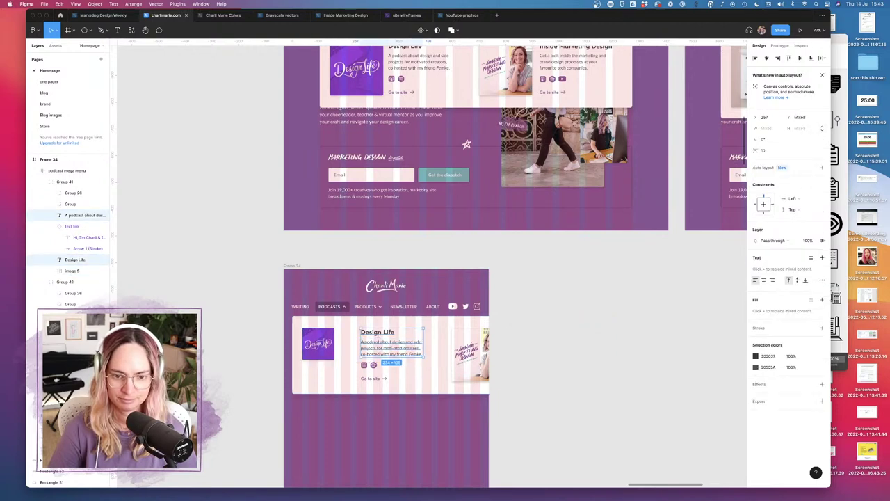
shift+click(373, 365)
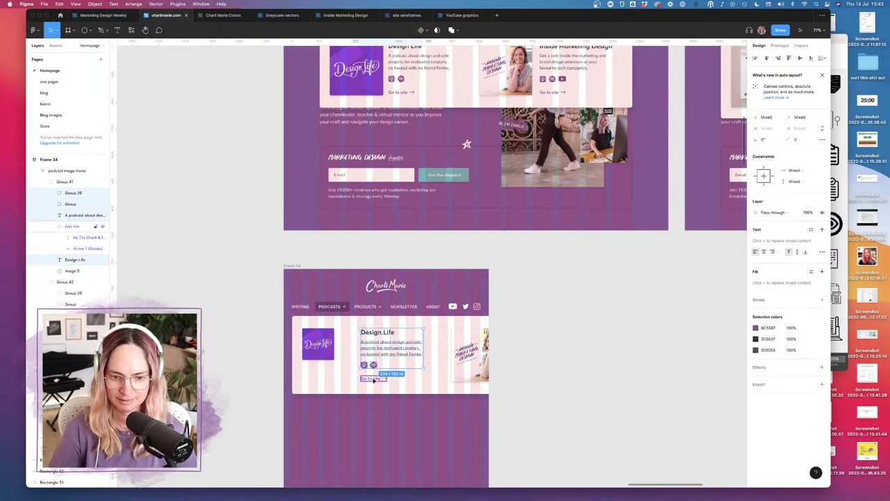
shift+click(372, 378)
drag(372, 379, 374, 380)
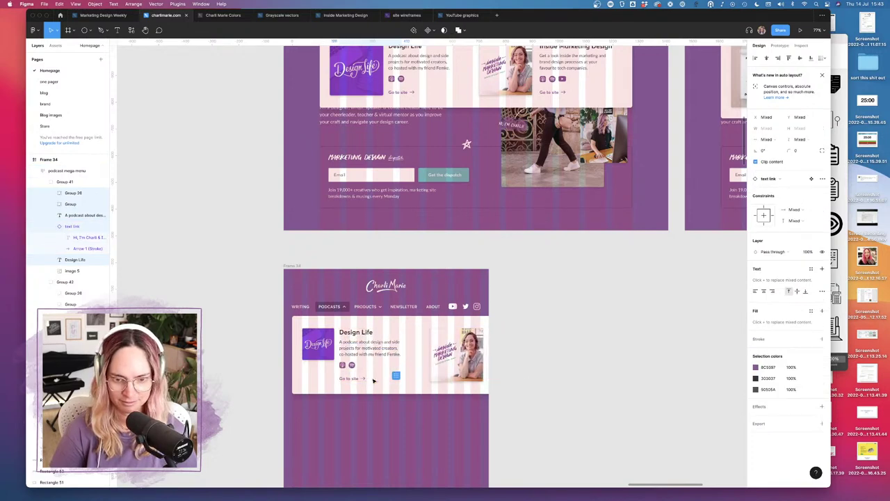
Step: Set the Design Life description to 14 px and widen its text box slightly
click(577, 387)
click(369, 348)
double_click(369, 348)
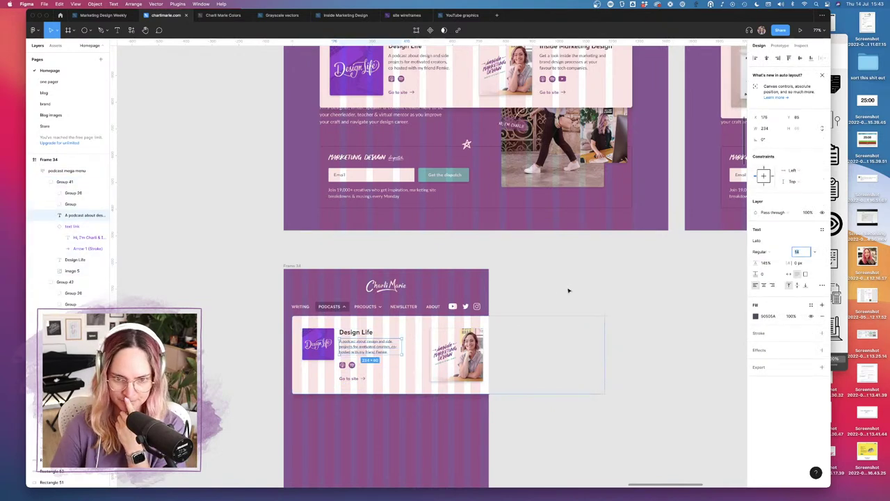
text(14)
key(Return)
drag(397, 345, 398, 345)
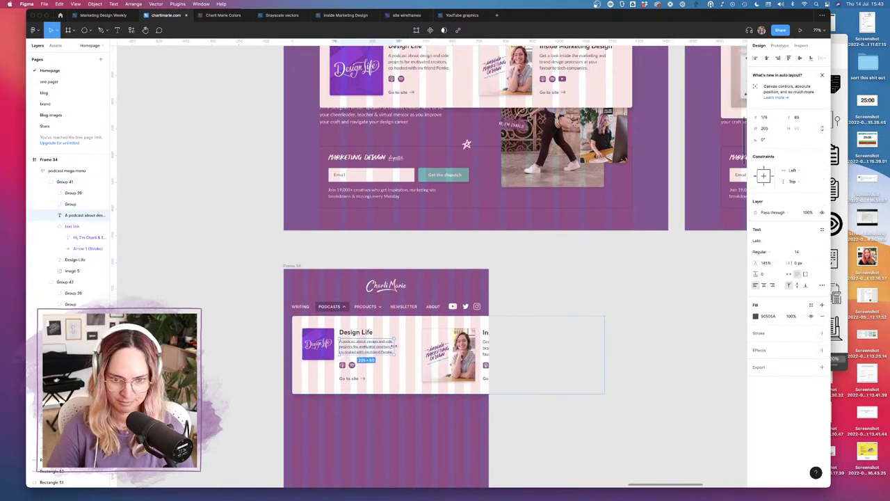
Step: Resize the Inside Marketing Design thumbnail to 118×118
click(542, 351)
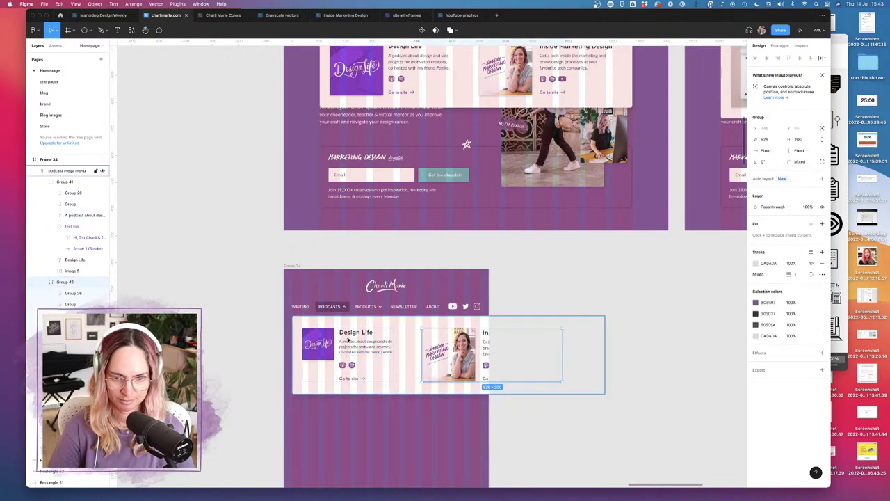
click(314, 343)
click(314, 343)
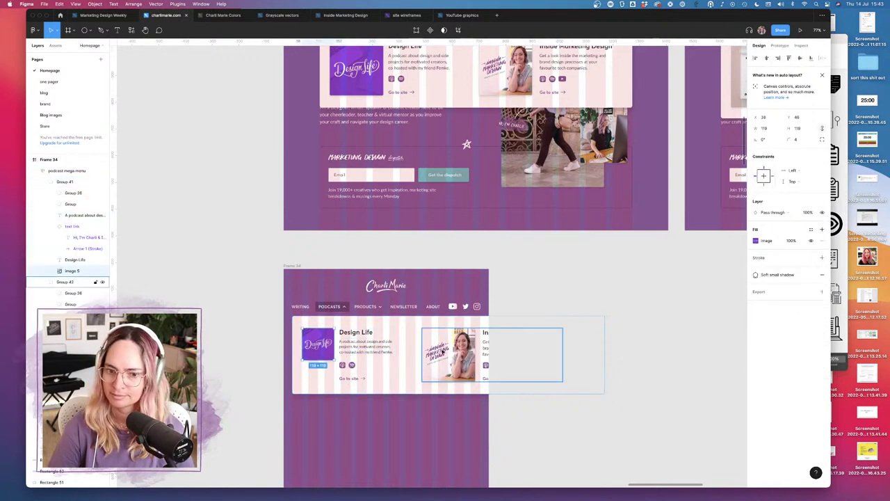
click(441, 352)
click(797, 129)
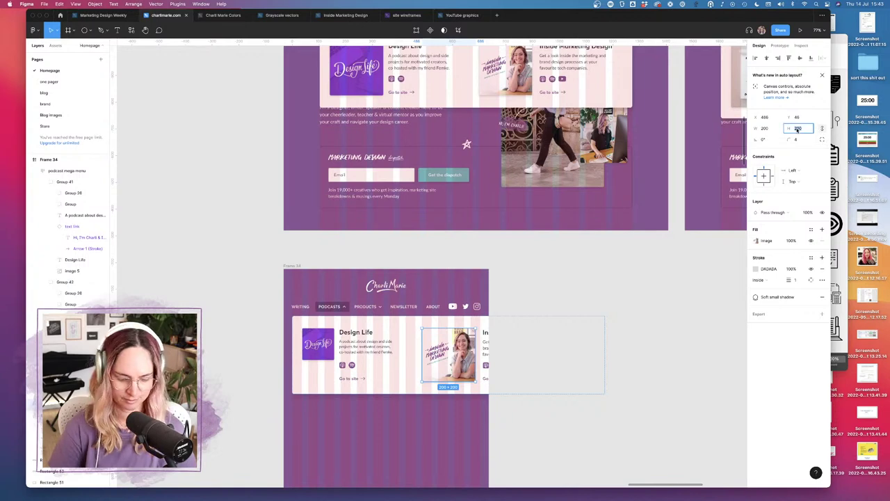
key(Return)
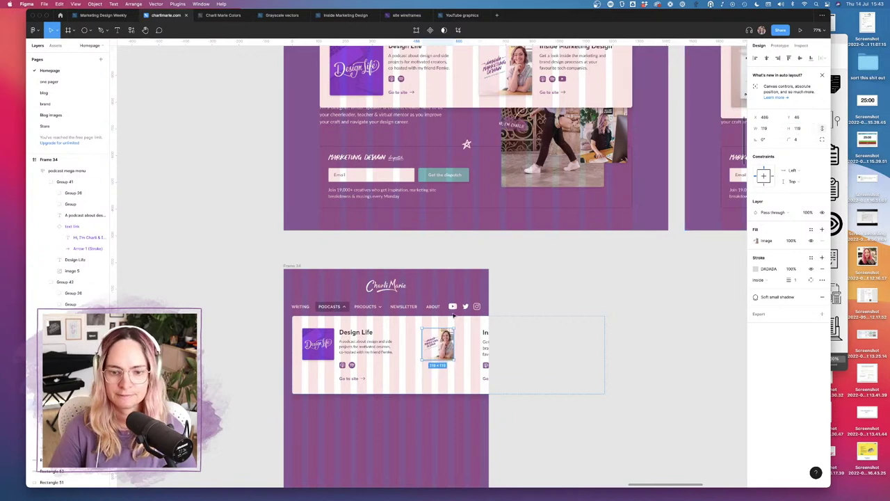
Step: Reduce the podcast mega menu's gap between the two cards
click(415, 340)
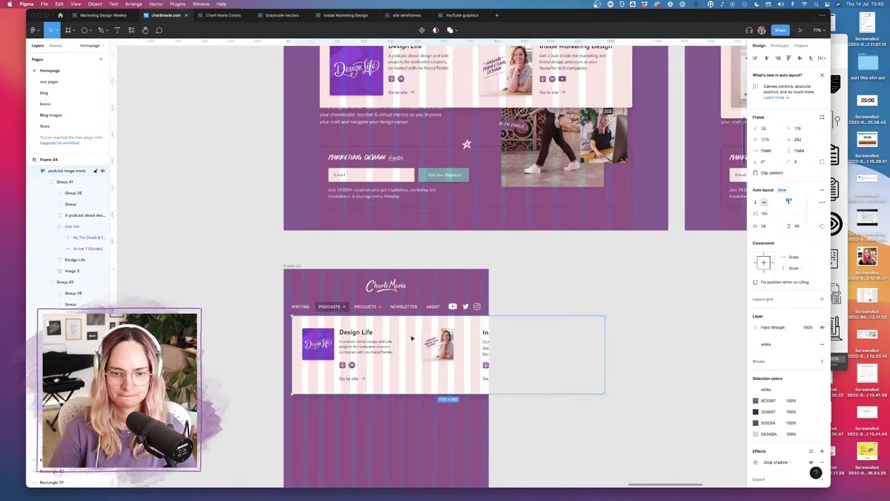
click(767, 214)
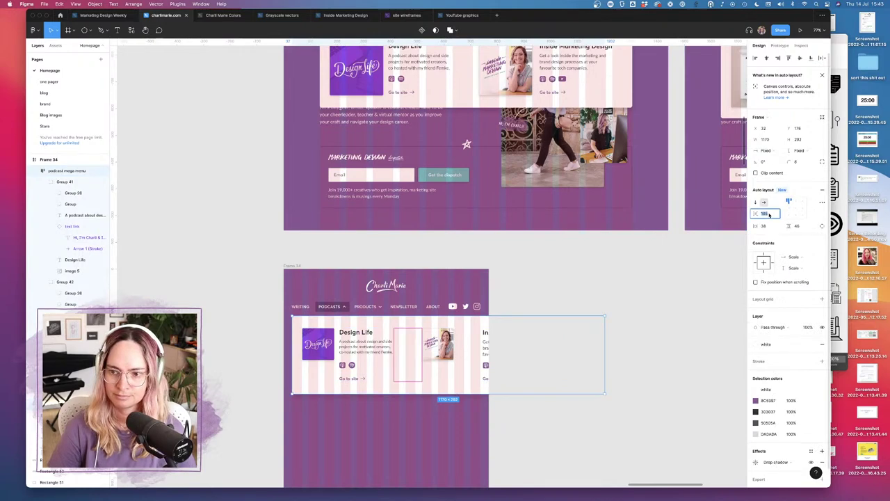
key(shift+Down)
key(shift+Down)
key(shift+Down)
key(shift+Down)
key(shift+Down)
key(shift+Down)
key(shift+Down)
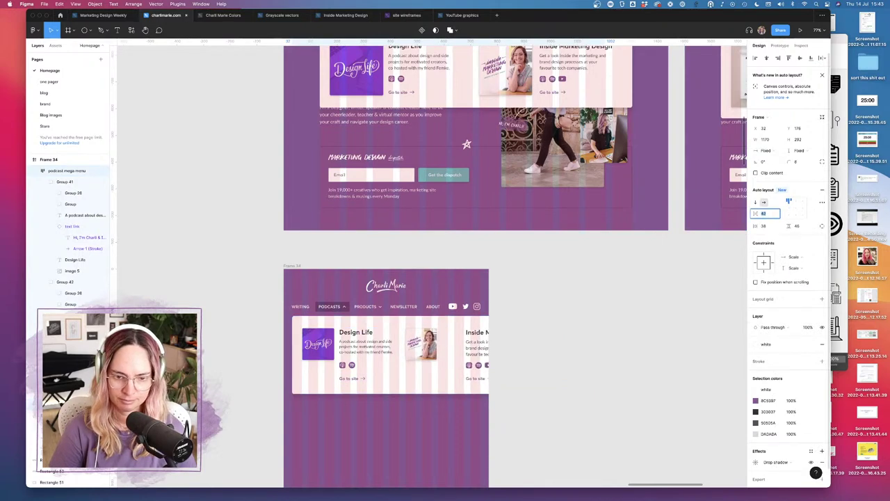
key(shift+Down)
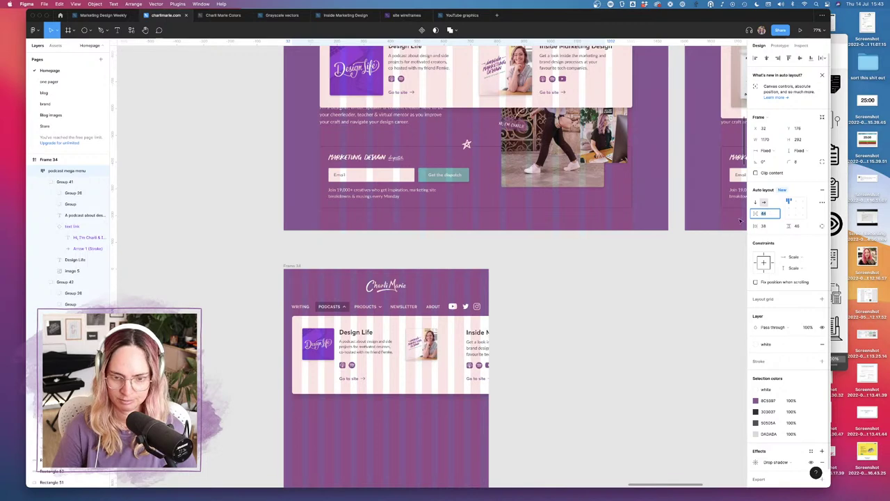
Step: Make the Inside Marketing Design description smaller and move its text left beside the image
double_click(473, 342)
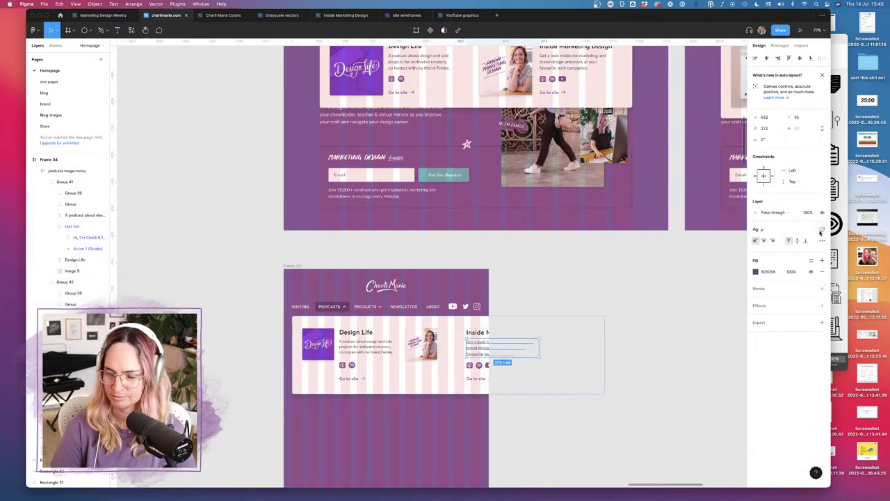
click(798, 252)
key(Down)
key(Down)
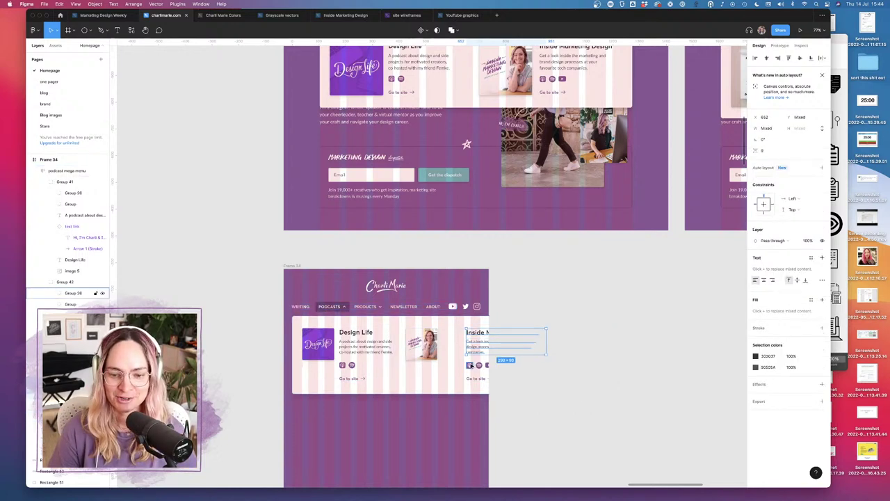
click(483, 365)
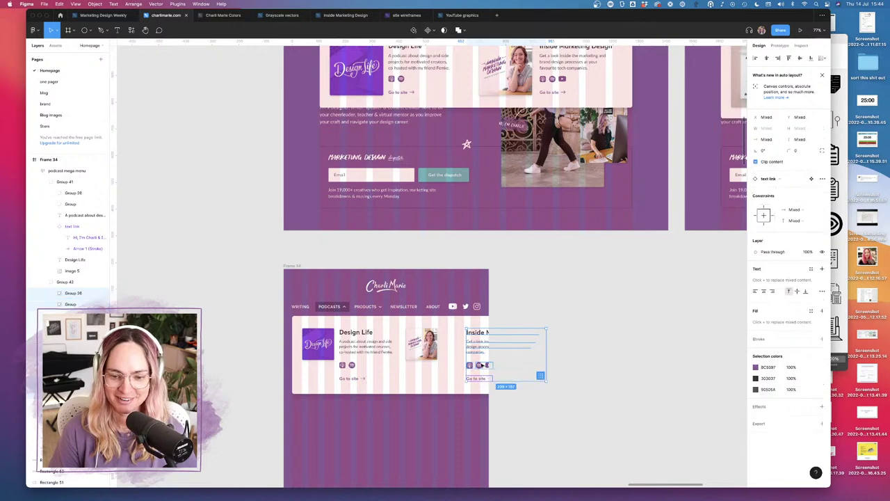
drag(484, 367, 459, 368)
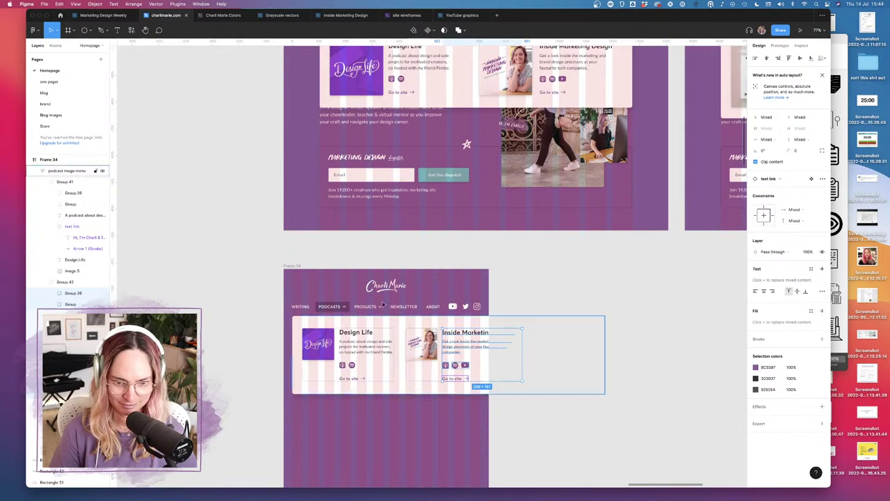
scroll(359, 300, up, 5)
scroll(359, 299, down, 4)
click(371, 257)
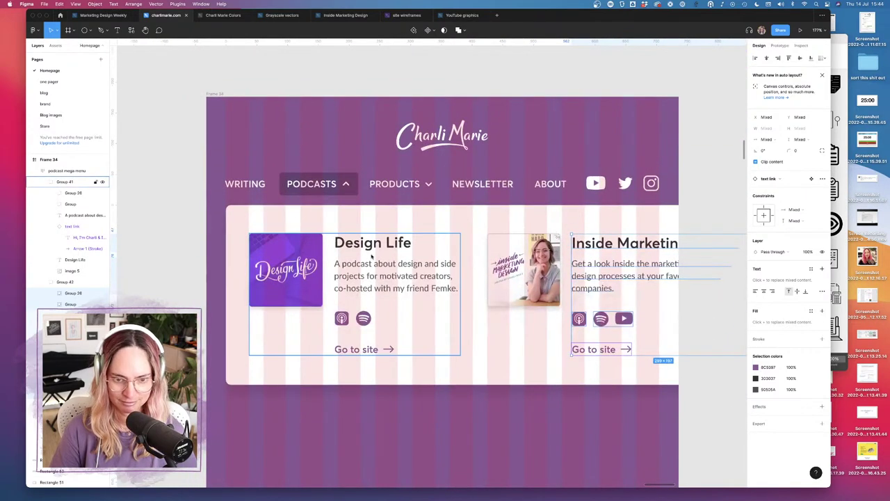
Step: Narrow the Design Life description to 164 px and shift its icons and Go to site link down
double_click(403, 275)
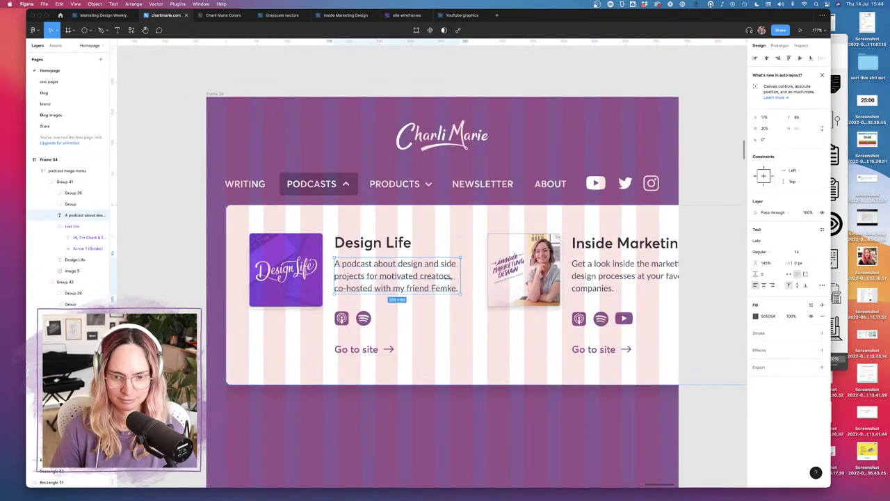
drag(460, 279, 434, 279)
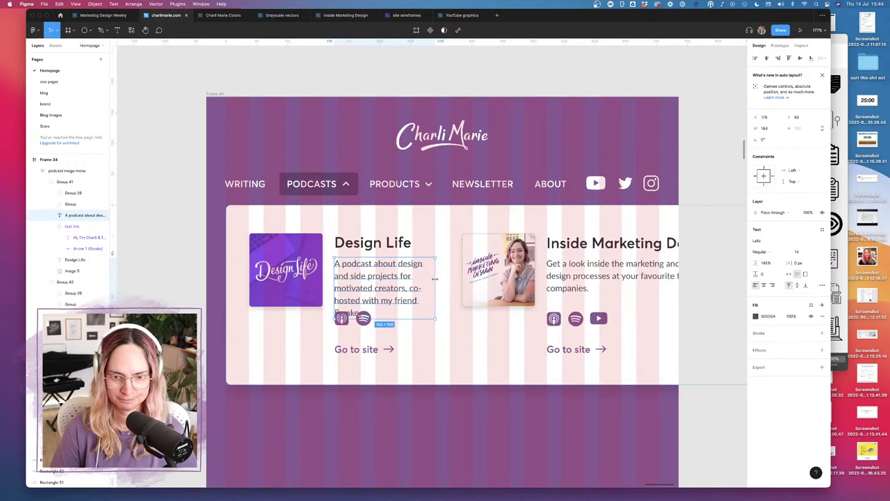
click(347, 324)
shift+click(348, 324)
key(shift+Down)
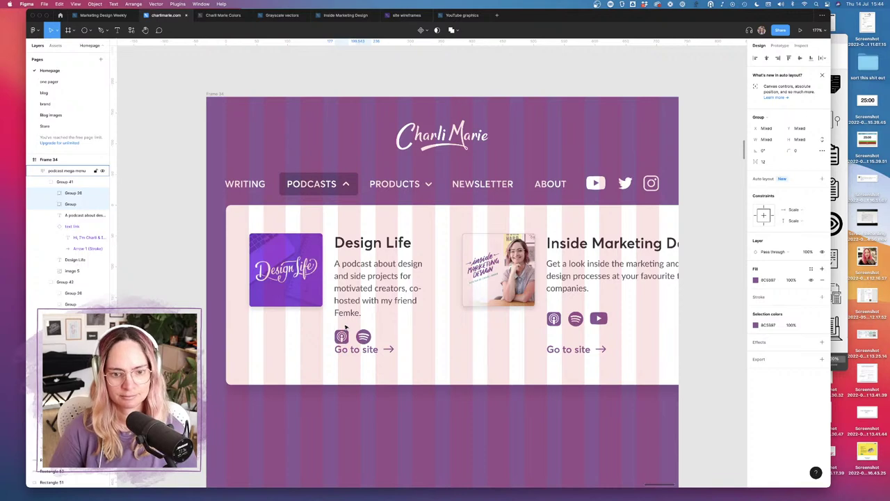
click(363, 349)
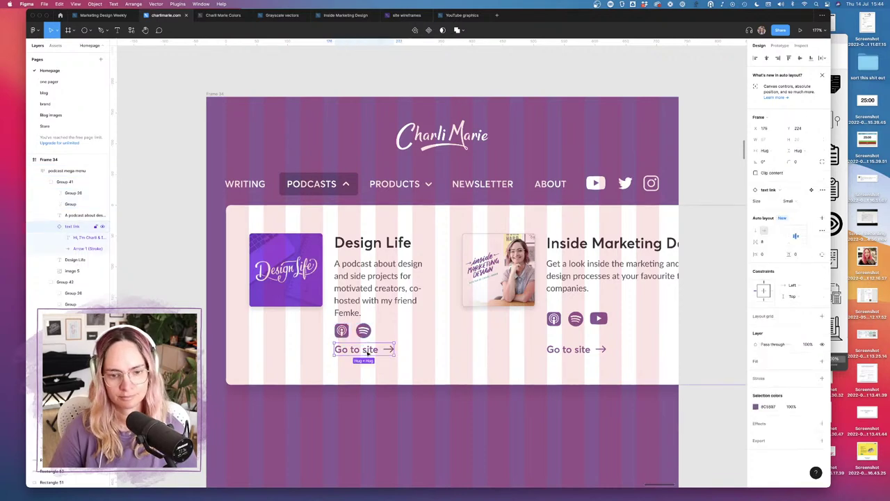
drag(368, 343, 365, 349)
click(341, 331)
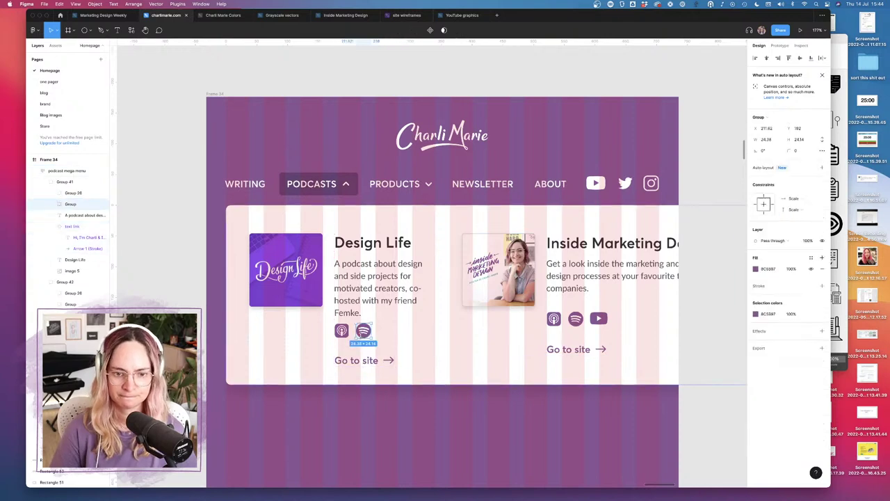
shift+click(347, 325)
key(shift+Down)
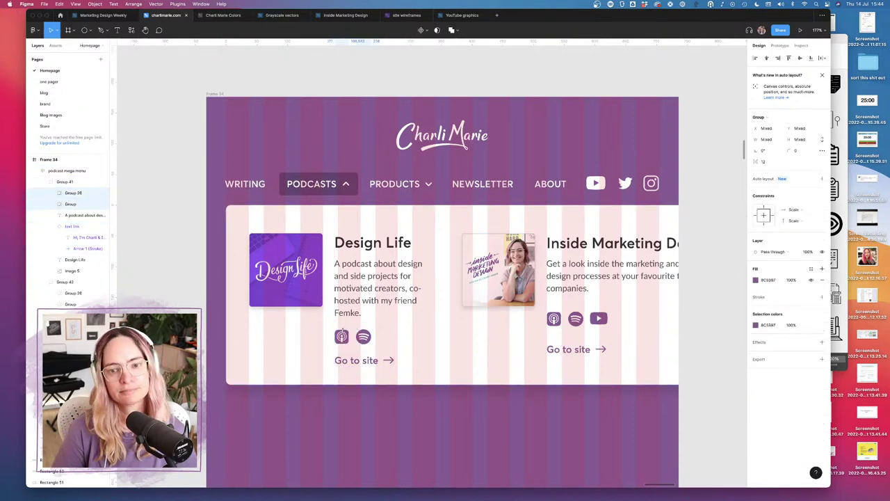
Step: Set the card gap to 24 px and narrow the mega menu to 704 px wide
scroll(478, 219, right, 3)
scroll(478, 220, down, 1)
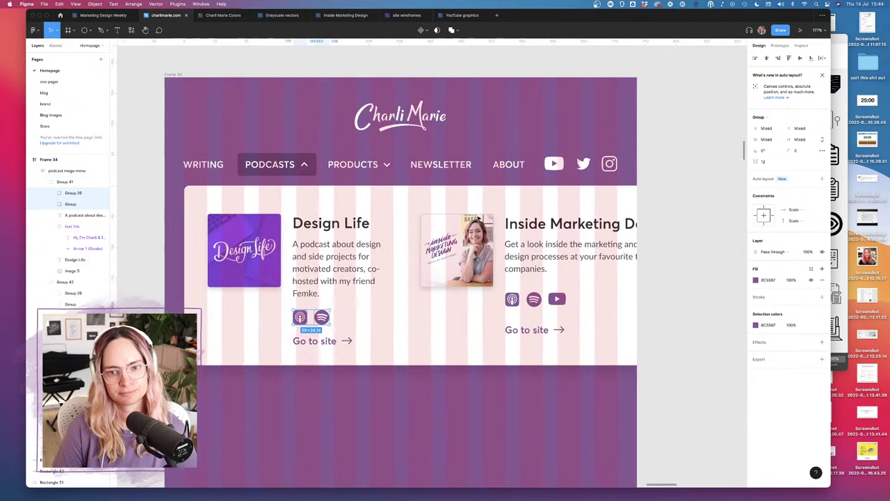
double_click(459, 247)
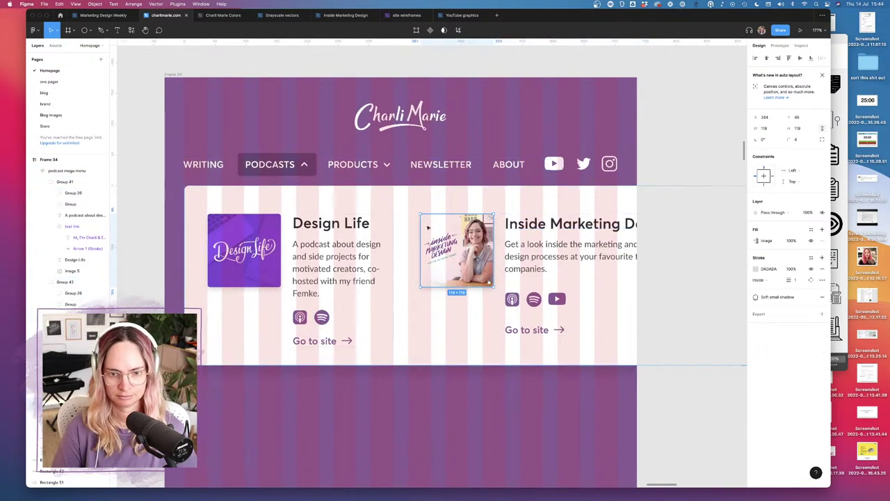
click(401, 236)
key(Down)
key(Down)
key(Down)
key(Down)
key(Down)
key(Down)
key(Down)
key(Down)
key(Down)
key(Down)
key(Down)
key(Down)
key(Down)
key(Down)
key(Down)
key(Down)
key(Down)
key(Down)
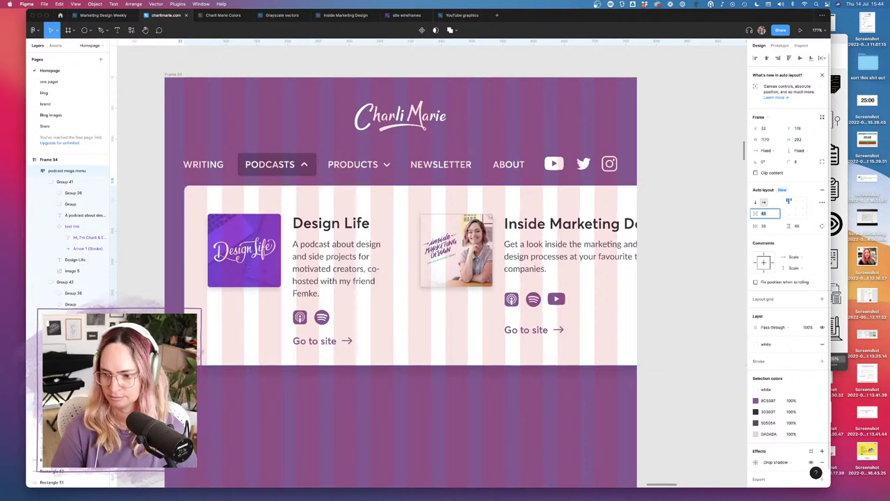
key(Up)
key(Up)
key(Up)
key(Up)
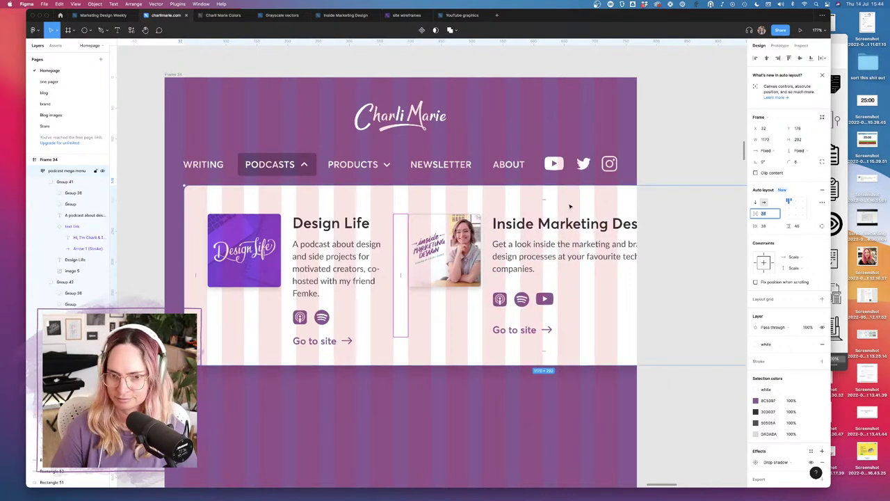
scroll(601, 194, right, 2)
scroll(601, 194, down, 1)
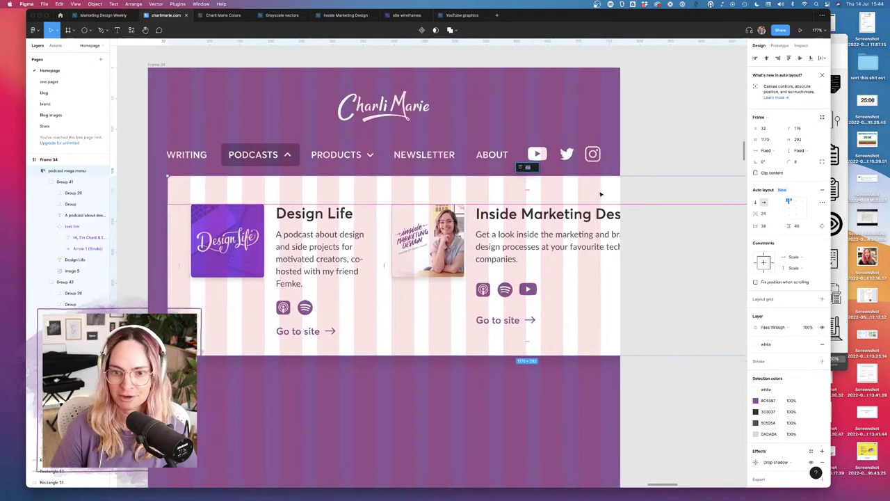
scroll(601, 195, down, 6)
drag(664, 222, 547, 218)
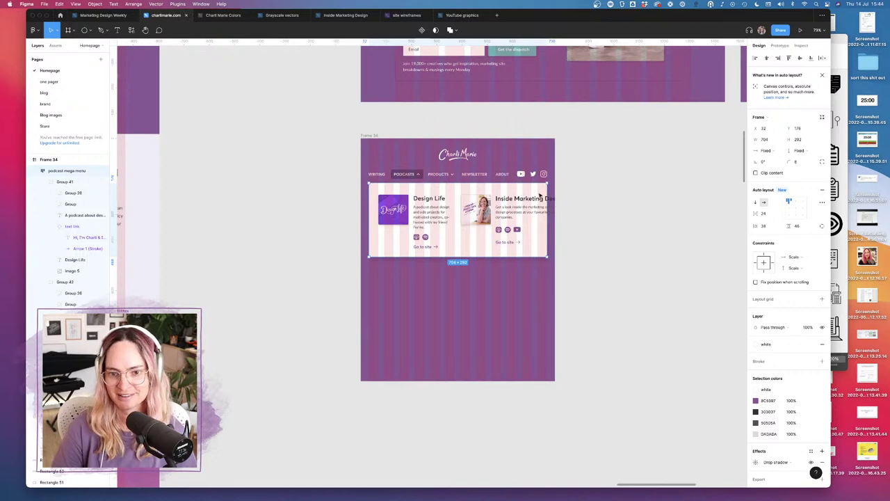
Step: Narrow the Inside Marketing description and heading boxes so the heading wraps onto three lines
super+click(520, 206)
scroll(525, 203, up, 5)
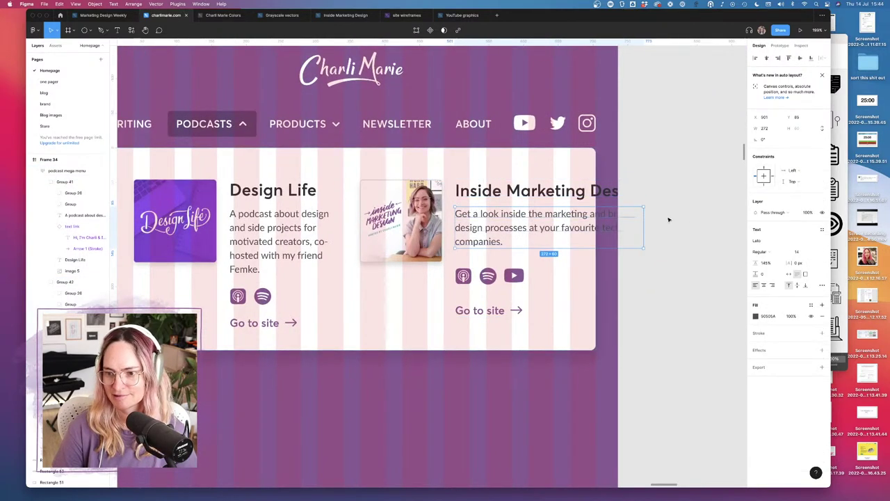
drag(645, 221, 578, 221)
click(589, 192)
drag(660, 195, 576, 191)
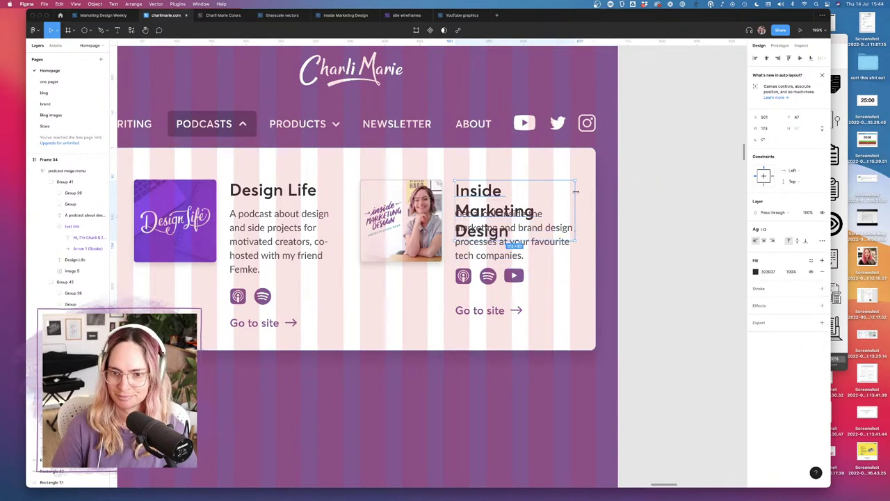
Step: Move the description below the wrapped heading, with the icons and Go to site link beneath it
click(504, 252)
drag(489, 248, 518, 277)
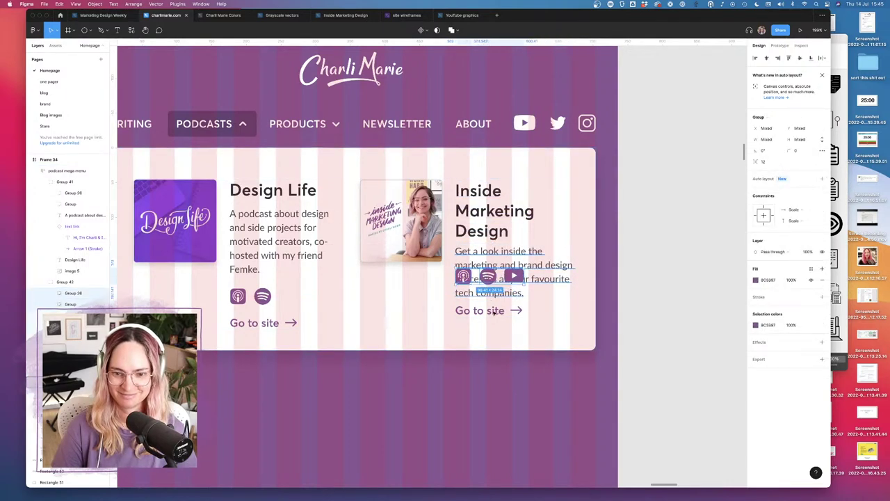
shift+click(486, 311)
drag(489, 279, 487, 322)
click(654, 289)
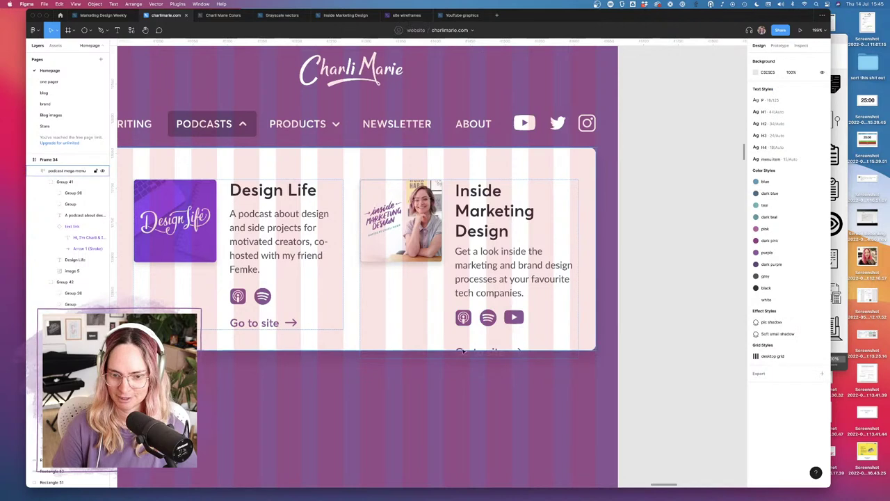
click(502, 358)
double_click(502, 357)
click(502, 357)
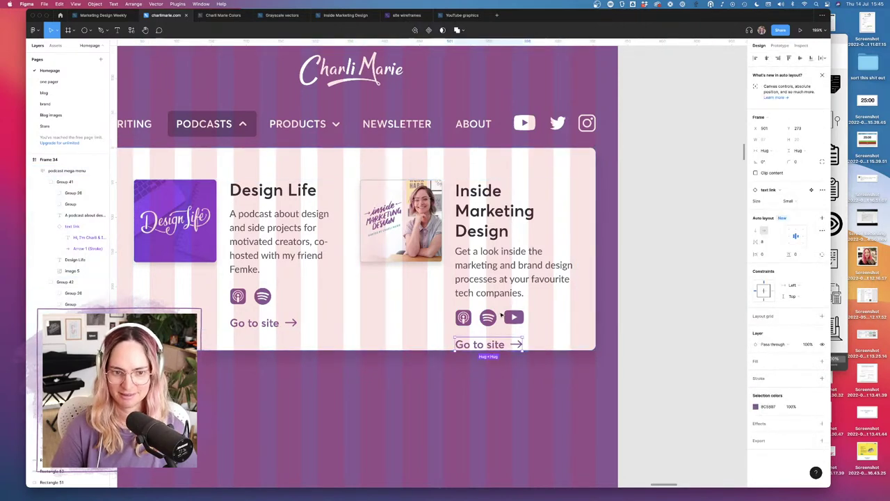
Step: Set the Inside Marketing Design heading font size to 23
click(534, 210)
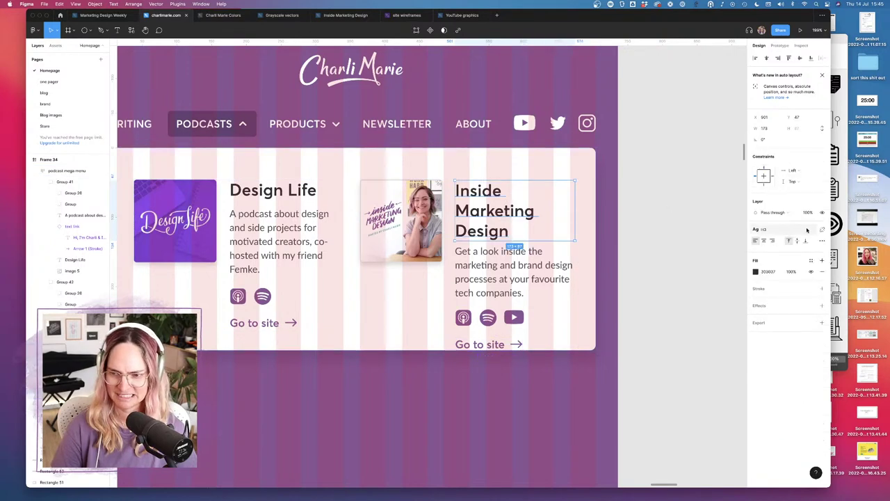
click(800, 252)
key(Down)
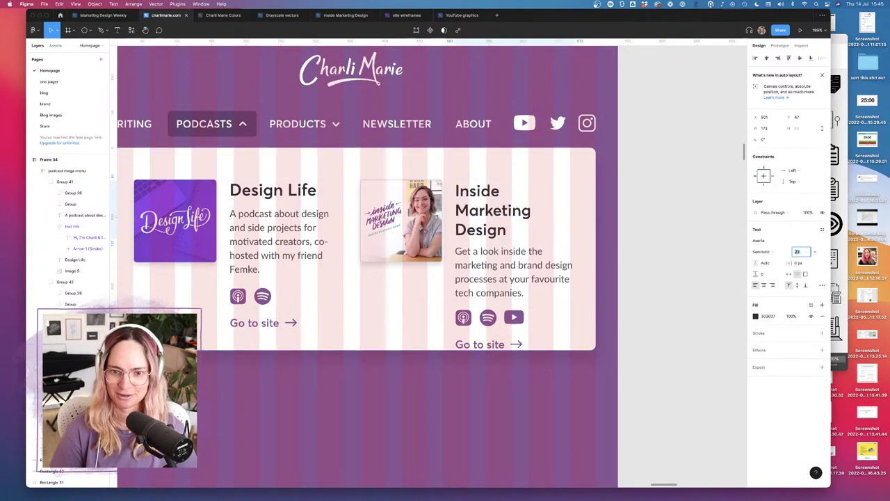
click(401, 221)
Step: Make both the Inside Marketing and Design Life cover images 100 × 100
scroll(666, 250, left, 5)
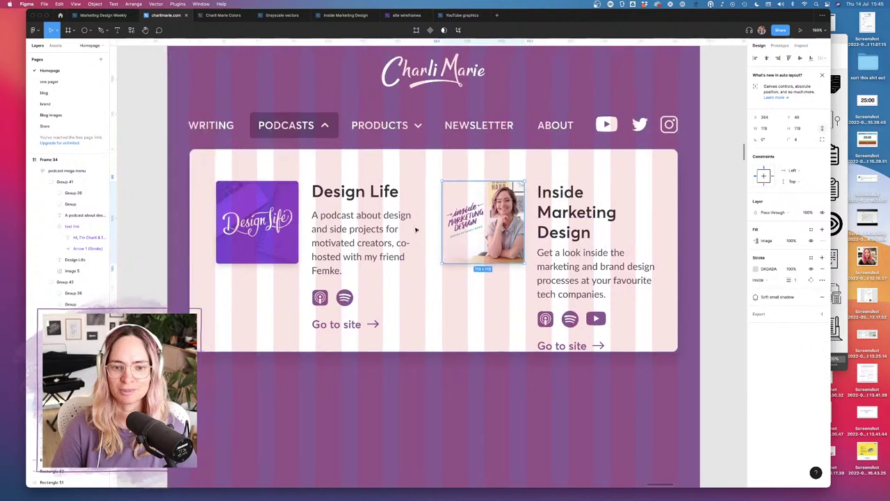
click(797, 129)
text(100)
key(Return)
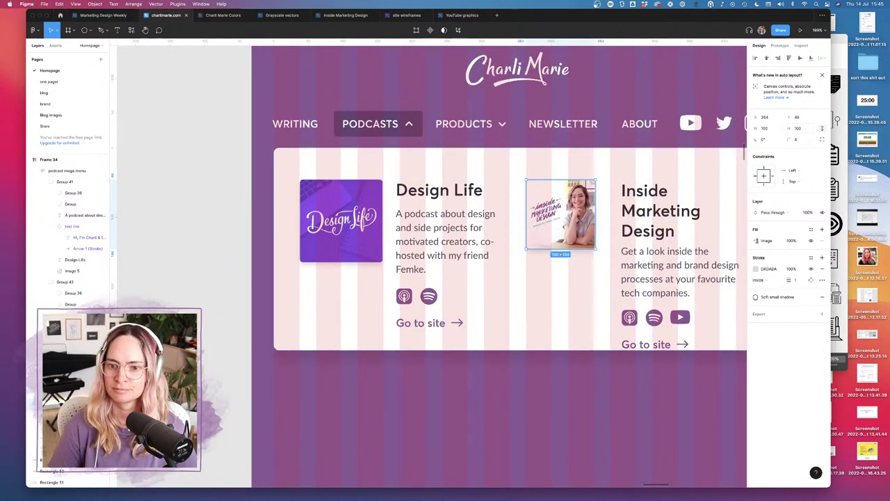
click(358, 187)
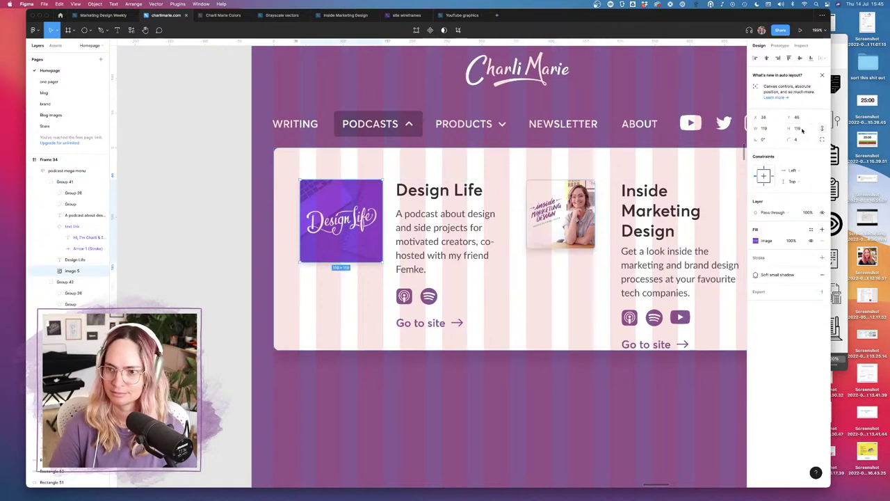
click(801, 129)
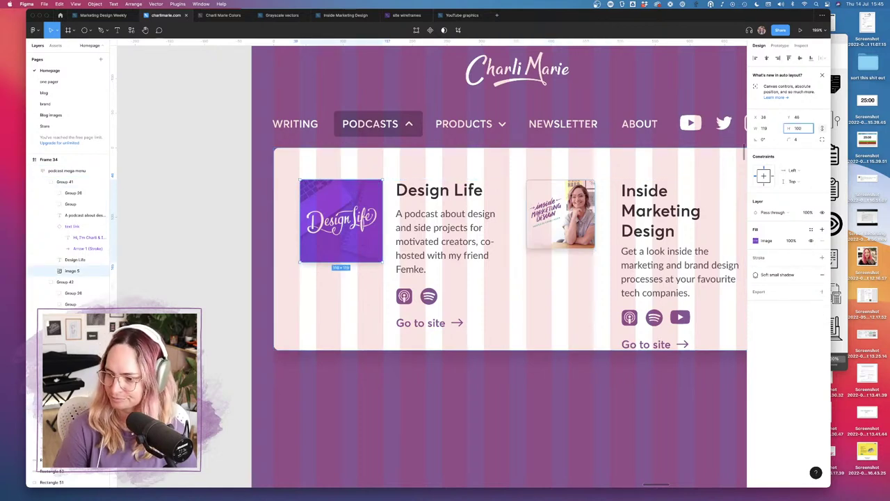
key(Return)
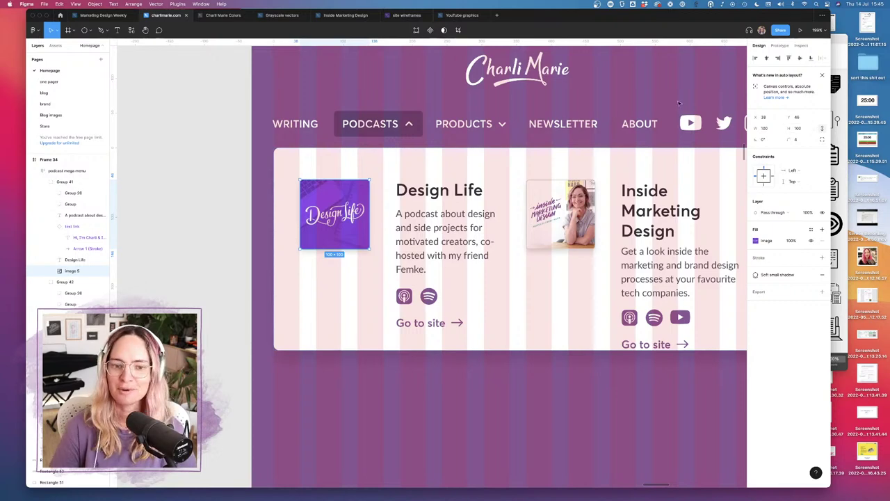
Step: Move the Design Life heading, description, icons and link closer to its cover image
click(438, 191)
shift+click(445, 243)
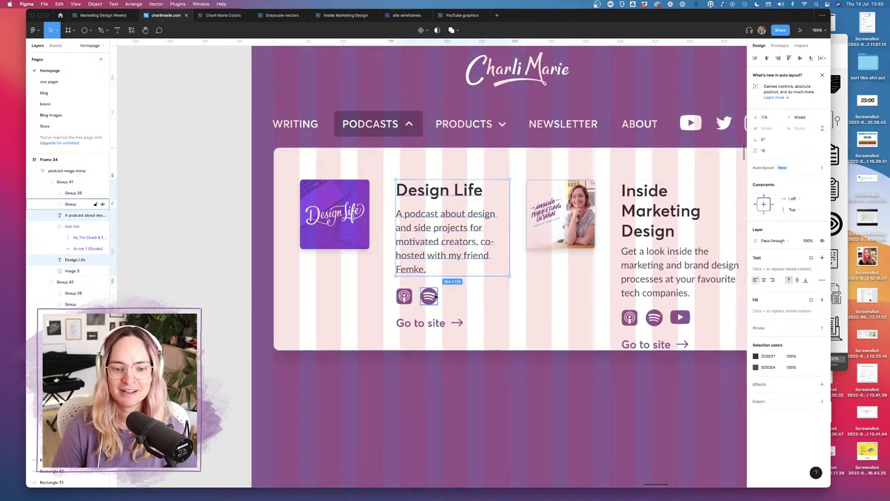
shift+click(432, 296)
shift+click(422, 323)
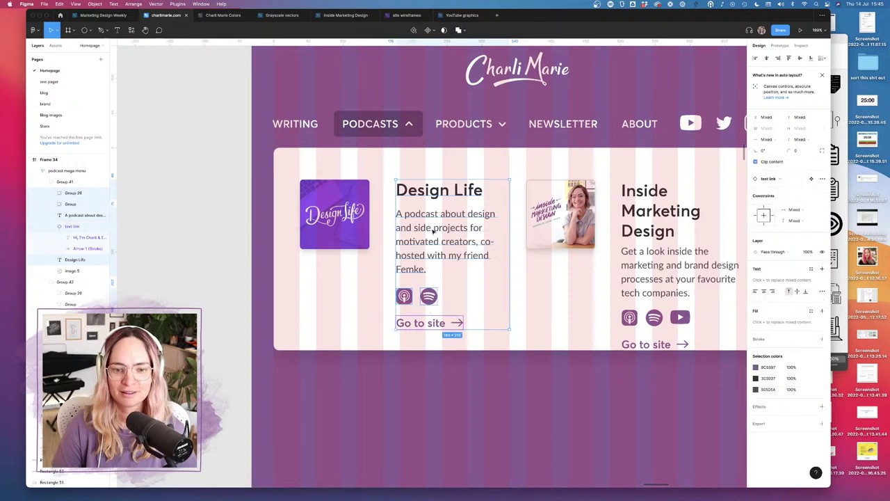
drag(433, 230, 419, 233)
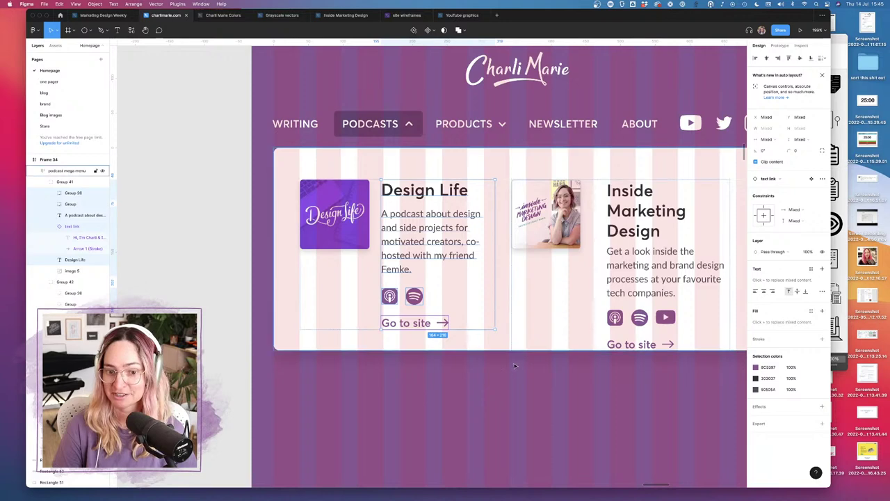
click(455, 236)
Step: Widen the Design Life description to 183 px and raise its icons and link beneath it
click(456, 236)
double_click(490, 233)
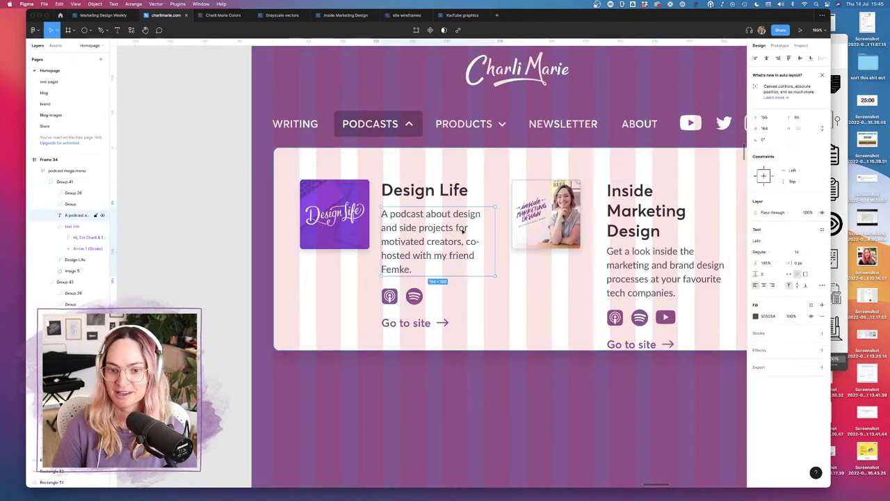
drag(495, 234, 509, 234)
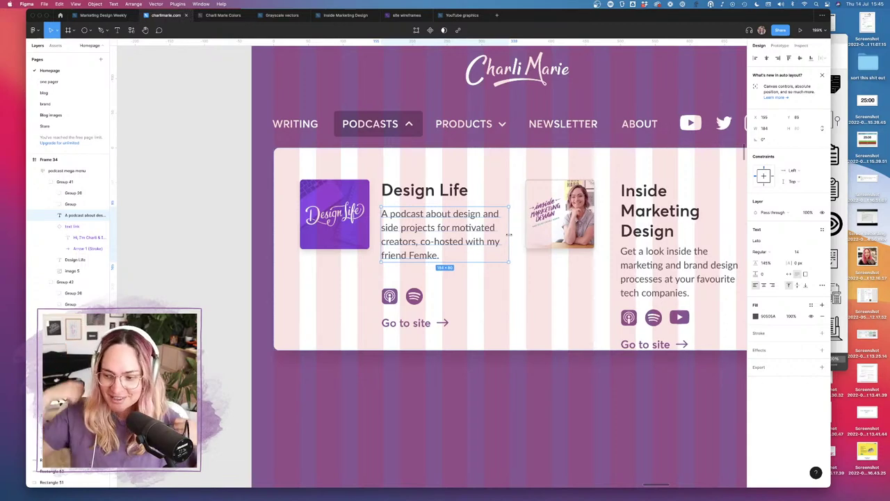
click(414, 297)
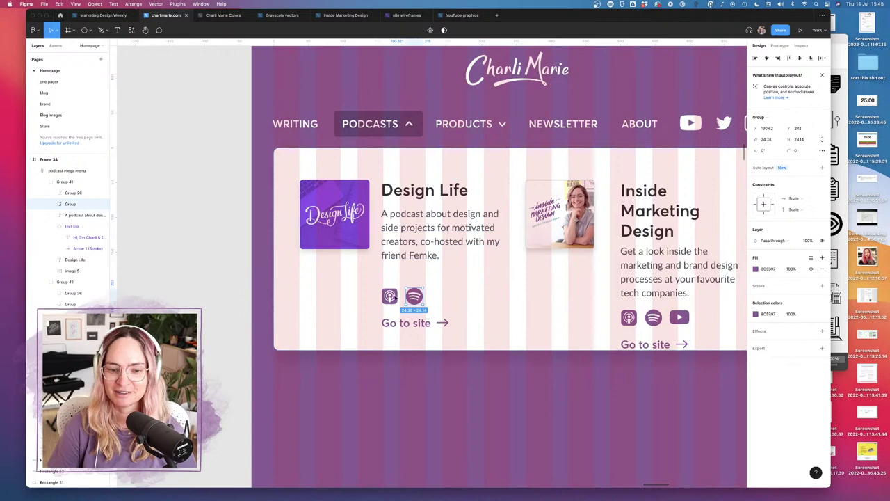
shift+click(389, 296)
shift+click(409, 322)
key(Up)
key(Up)
key(Up)
key(Up)
key(Up)
key(Up)
key(Up)
key(Up)
key(Up)
key(Up)
key(Up)
key(Up)
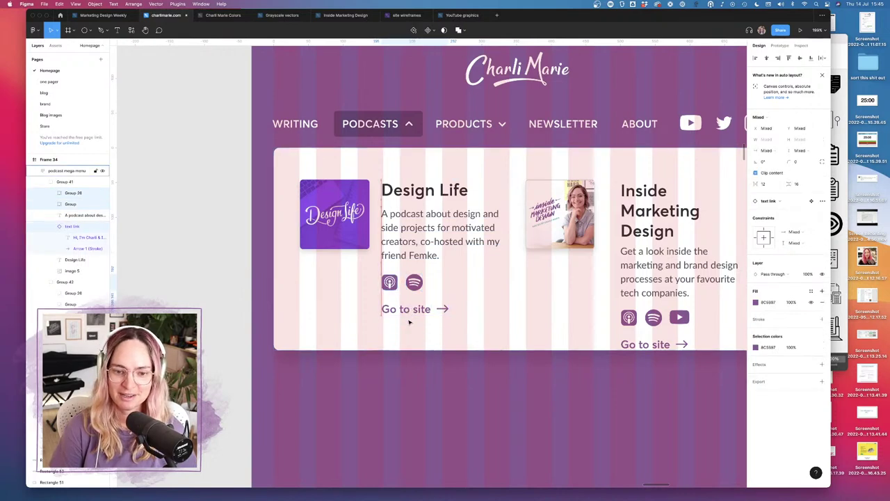
Step: Shift the Inside Marketing Design text column left, closer to its cover image
scroll(452, 264, right, 5)
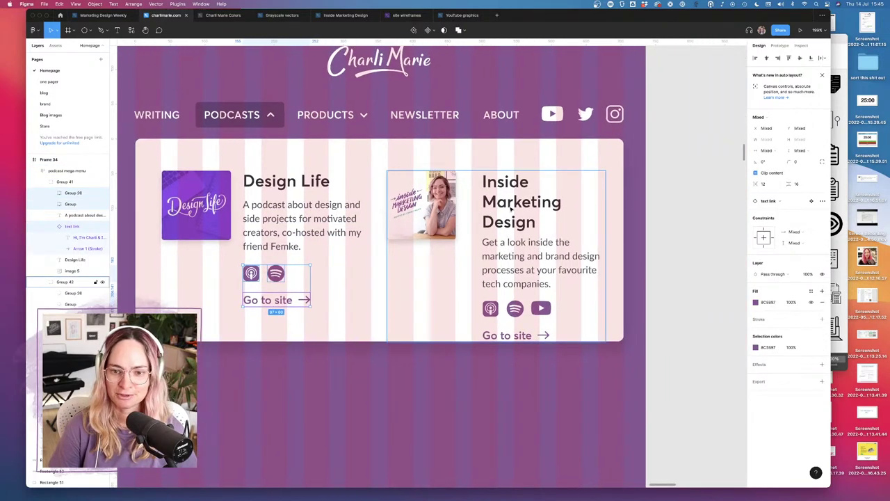
double_click(511, 207)
key(Escape)
key(Escape)
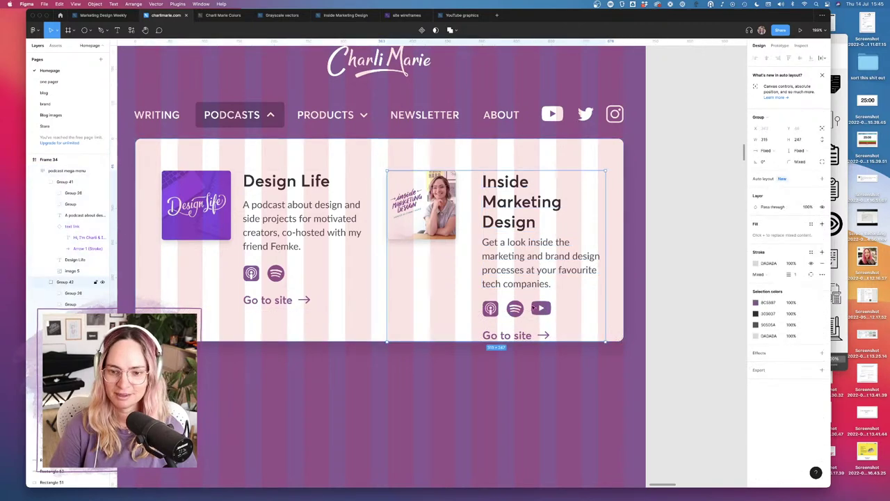
double_click(491, 309)
shift+click(539, 268)
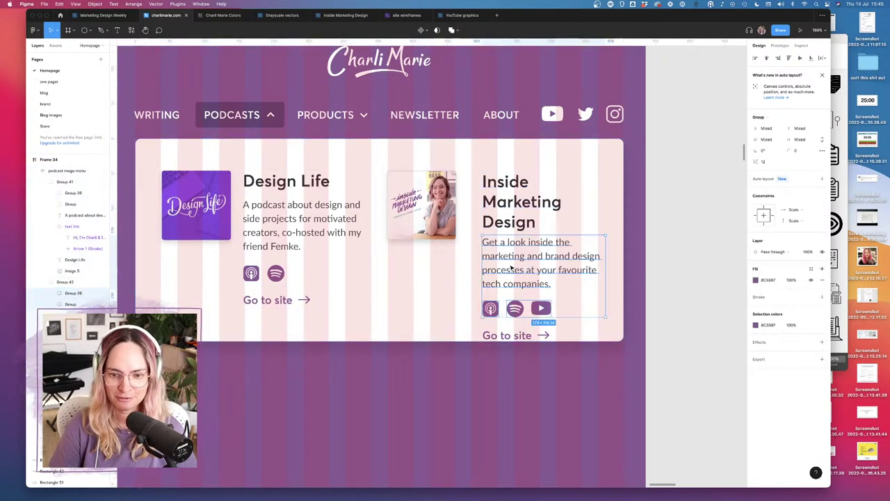
shift+click(513, 212)
shift+click(528, 336)
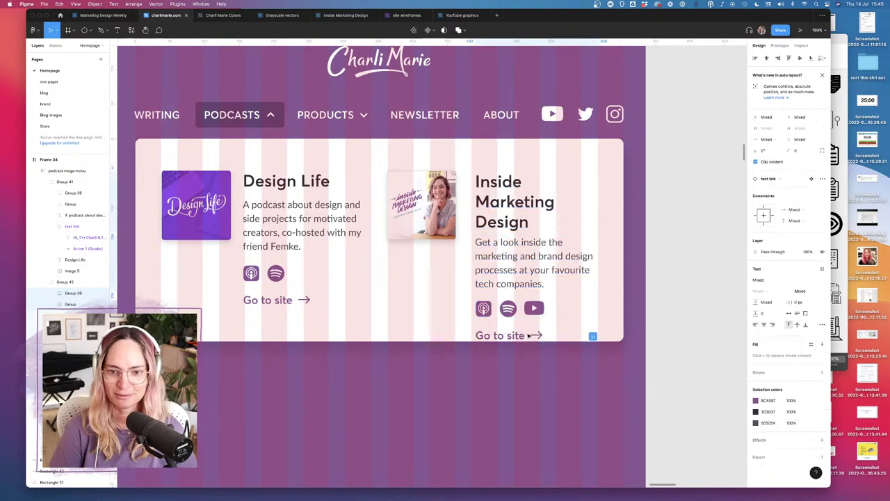
key(shift+Left)
key(Left)
key(Left)
key(Left)
key(Left)
key(Left)
key(Left)
key(Left)
key(Left)
click(689, 239)
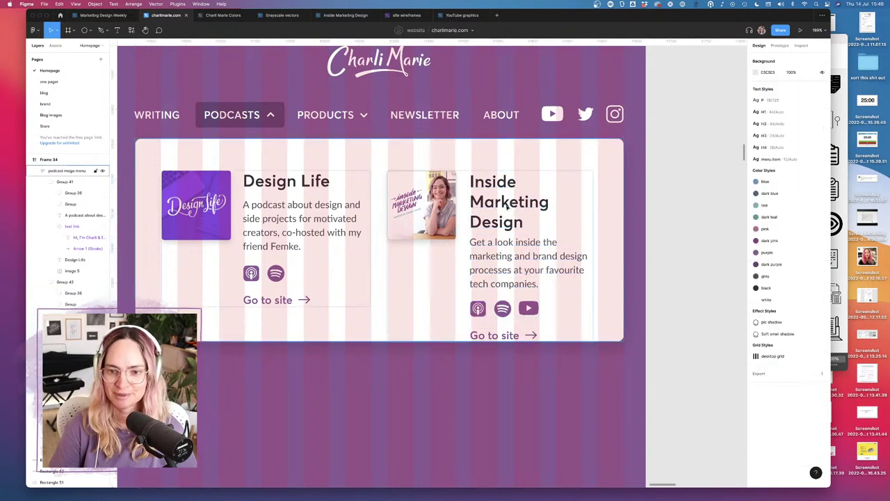
click(505, 207)
Step: Widen the Inside Marketing heading to two lines, then raise and widen its description to three lines
double_click(520, 202)
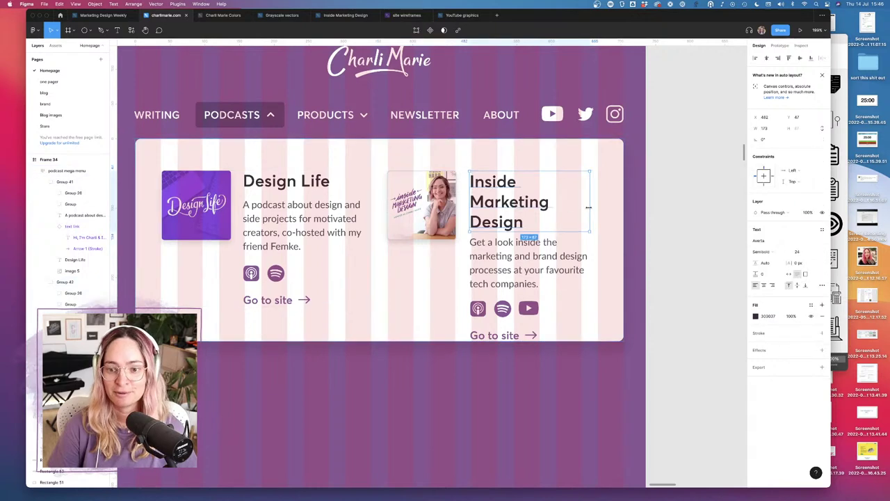
drag(588, 203, 607, 207)
click(500, 250)
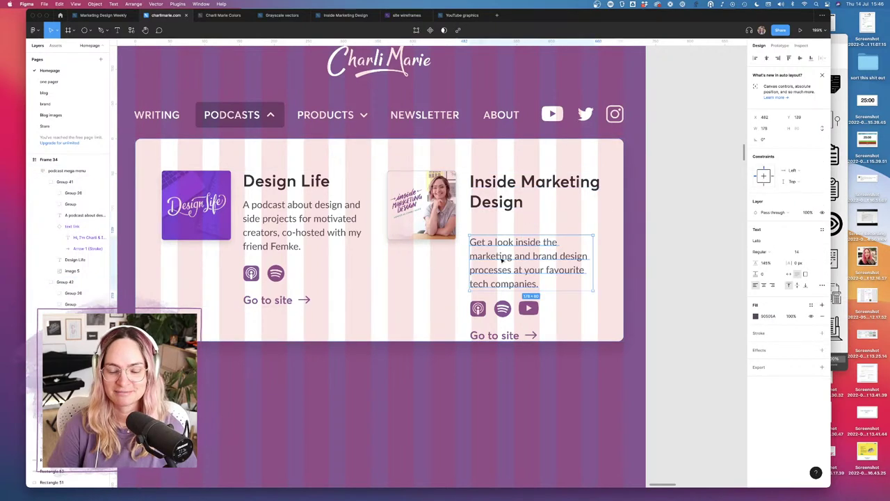
drag(501, 260, 504, 238)
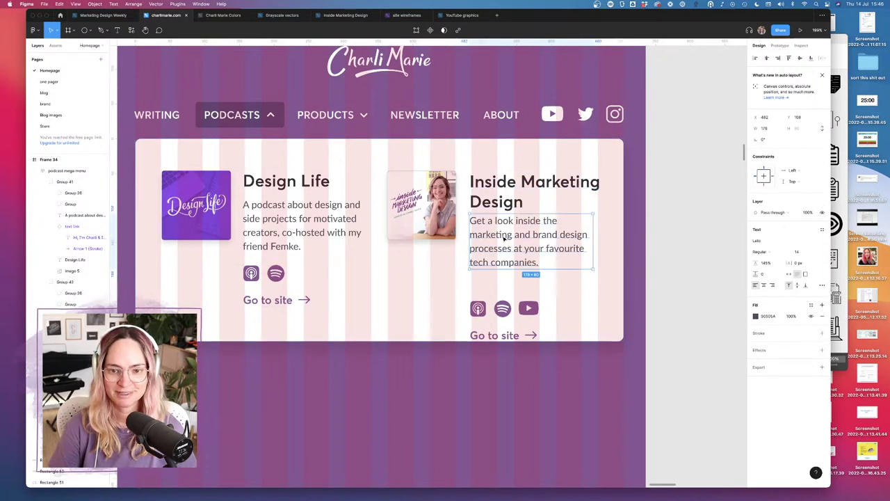
drag(594, 247, 606, 247)
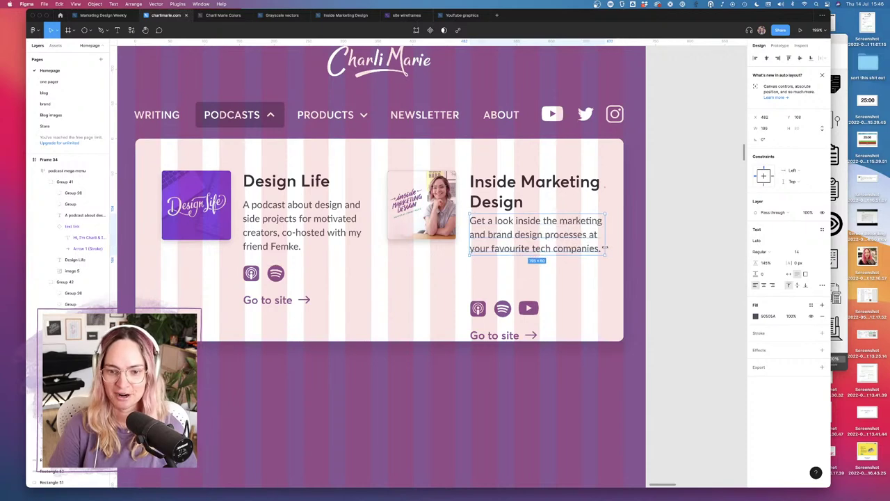
Step: Raise the right column's icons and Go to site link, and shorten the card from 292 to 268 px
click(510, 308)
shift+click(504, 336)
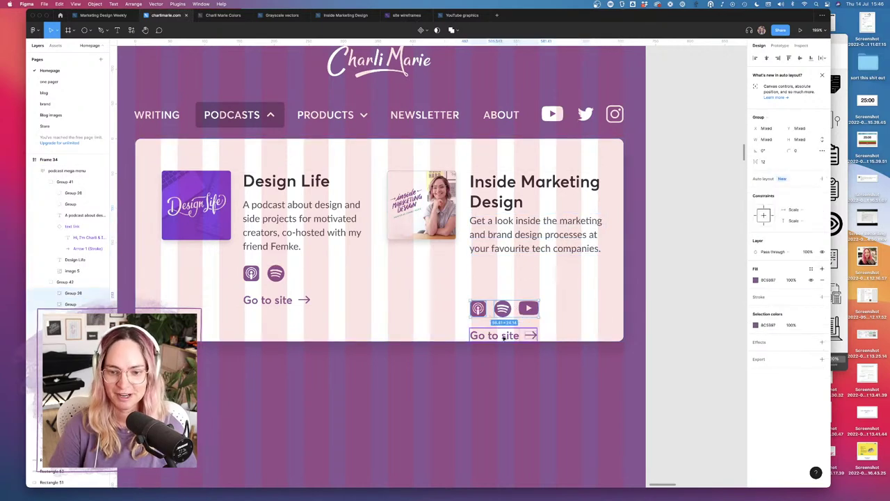
drag(508, 309, 508, 274)
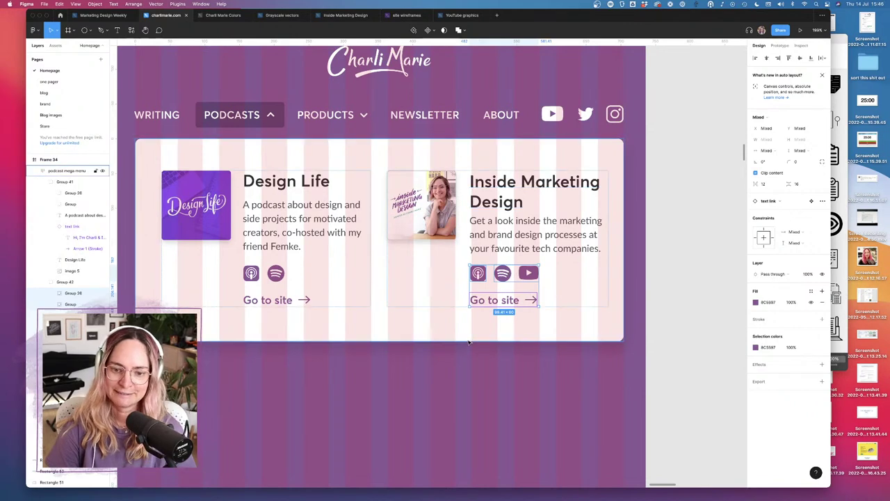
click(410, 338)
drag(404, 335, 404, 324)
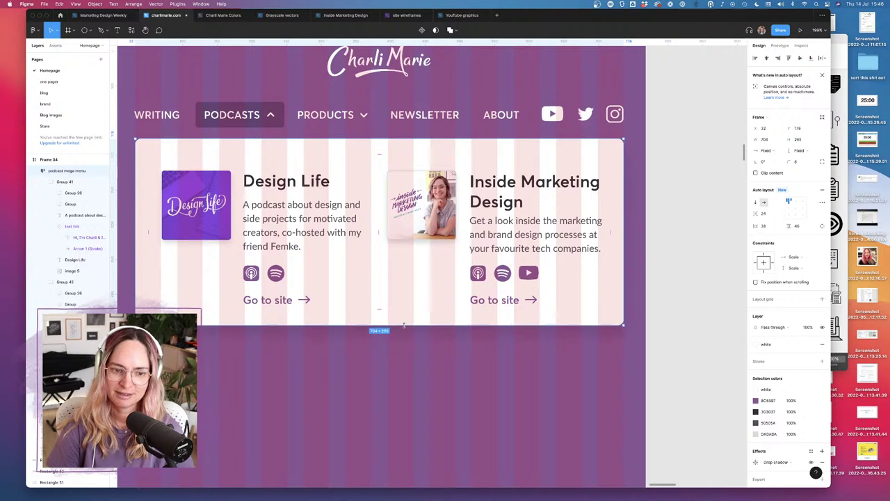
Step: Shrink the podcast card's top padding so both columns sit higher, leaving a 704×269 panel
click(517, 193)
shift+click(290, 194)
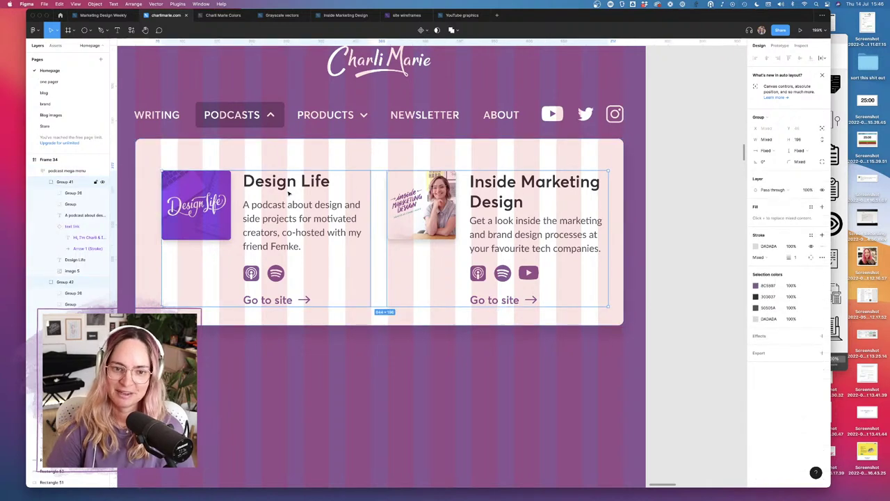
key(Escape)
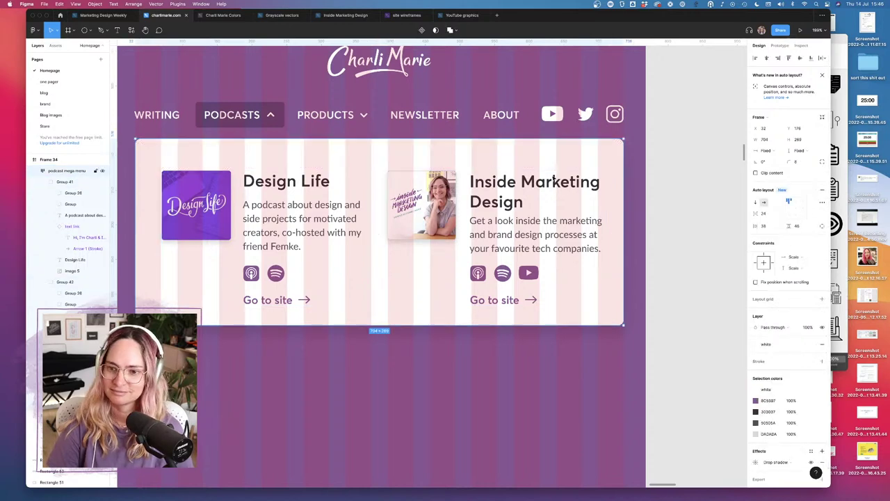
drag(381, 155, 379, 147)
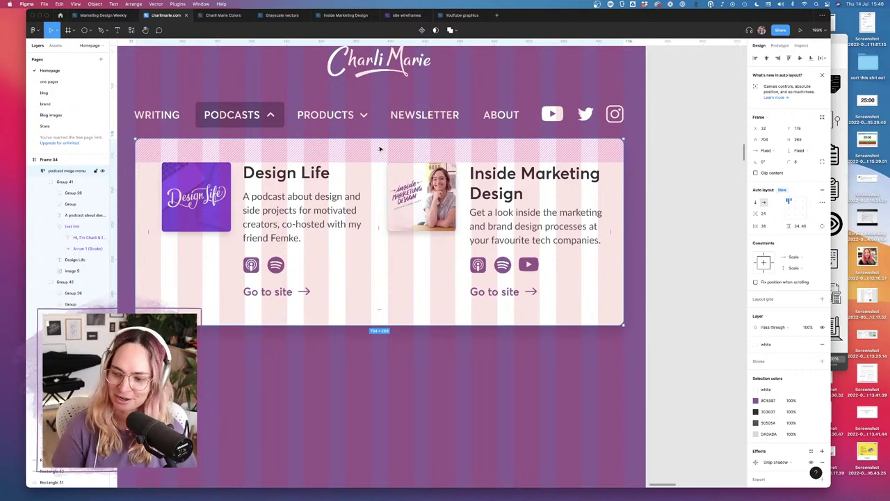
click(690, 191)
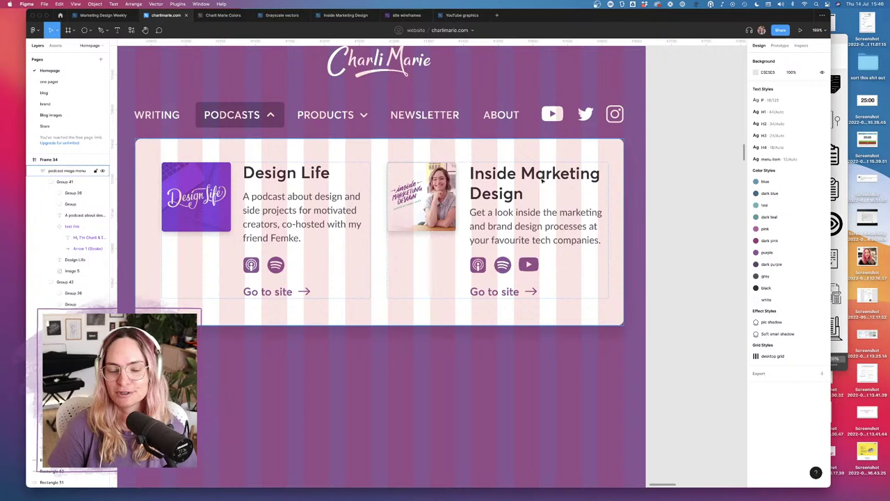
click(708, 192)
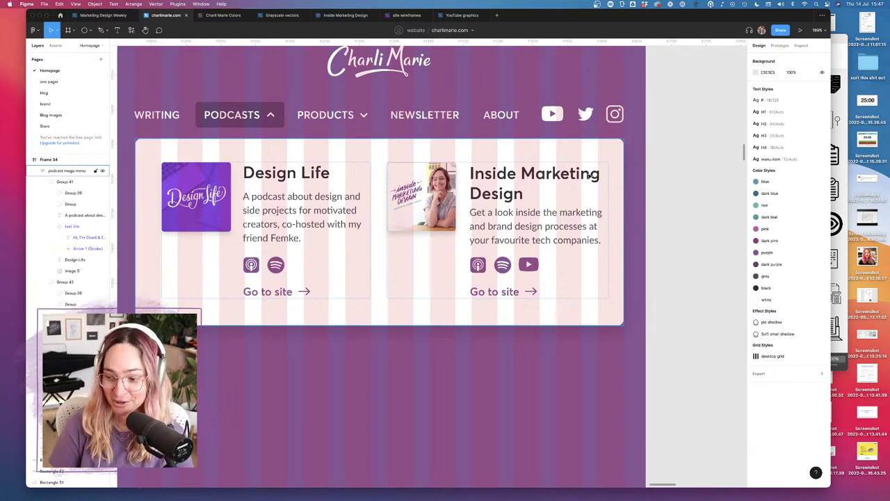
Step: Compare the Inside Marketing Design title with heading sizes in the reference menu designs
scroll(671, 183, down, 10)
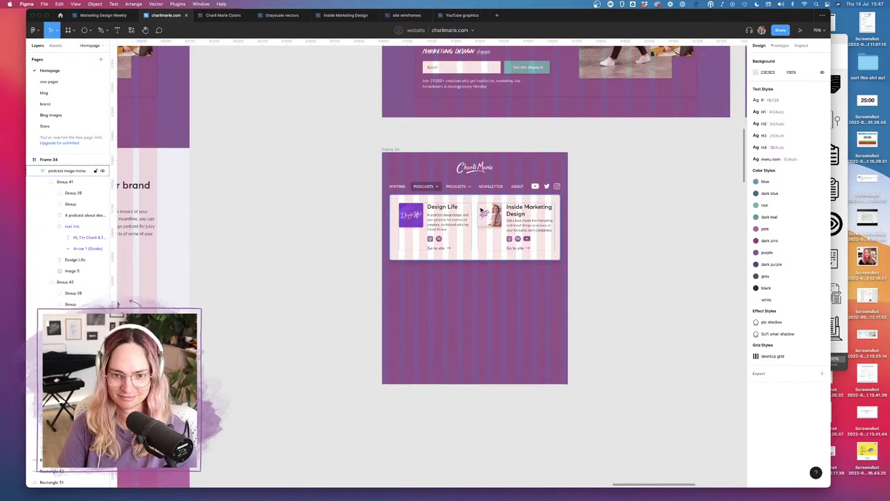
scroll(518, 208, up, 8)
click(506, 207)
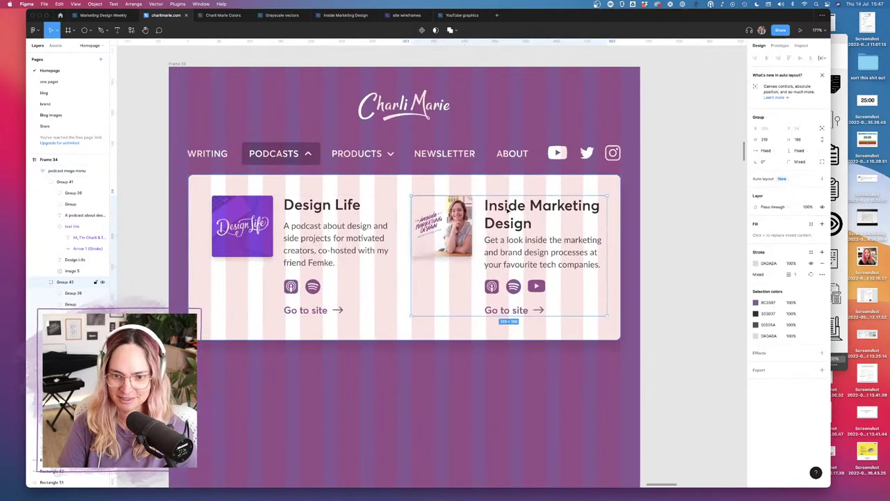
double_click(506, 206)
scroll(507, 209, down, 10)
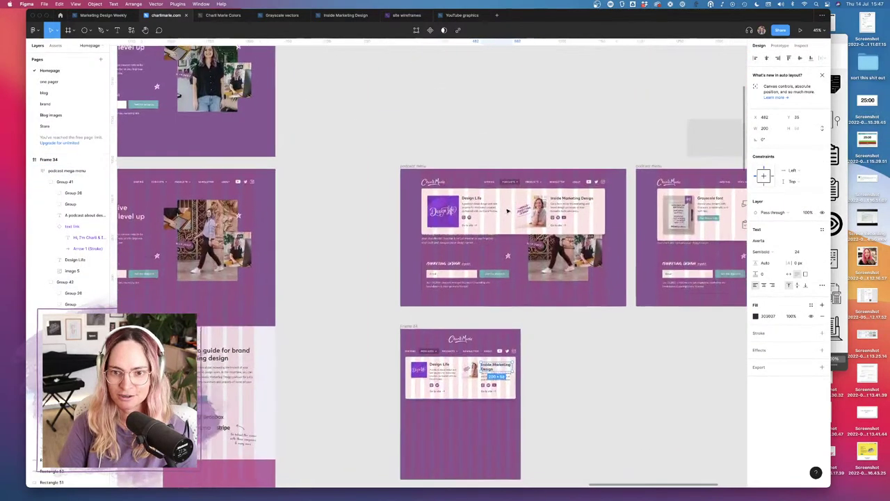
scroll(507, 210, right, 5)
scroll(507, 210, down, 2)
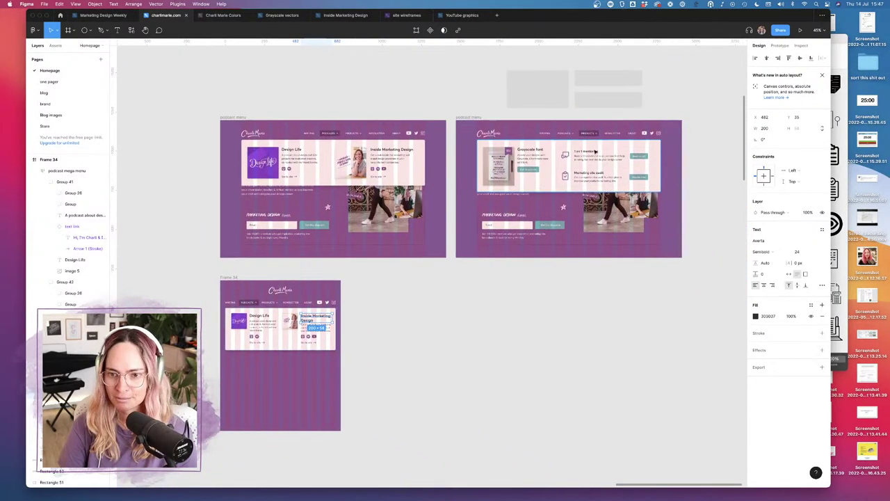
click(591, 151)
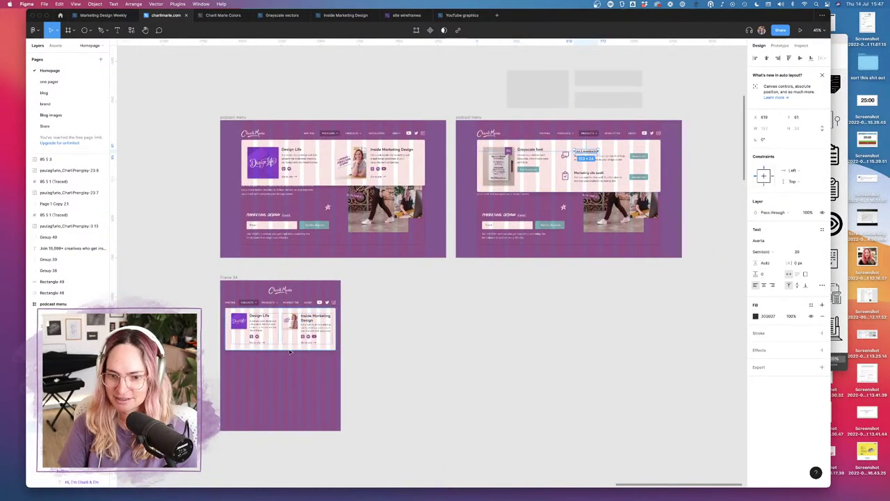
Step: Set the Inside Marketing Design title font size to 22, then to 20
click(312, 322)
double_click(306, 321)
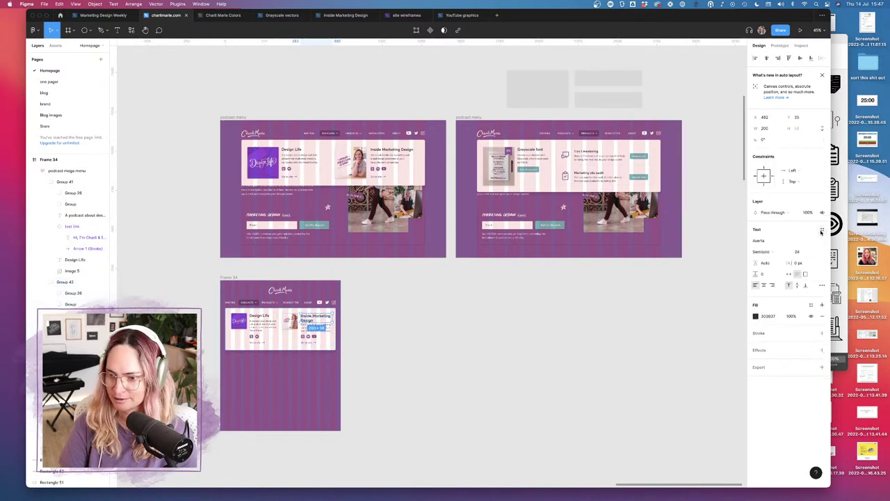
click(801, 250)
text(22)
key(Return)
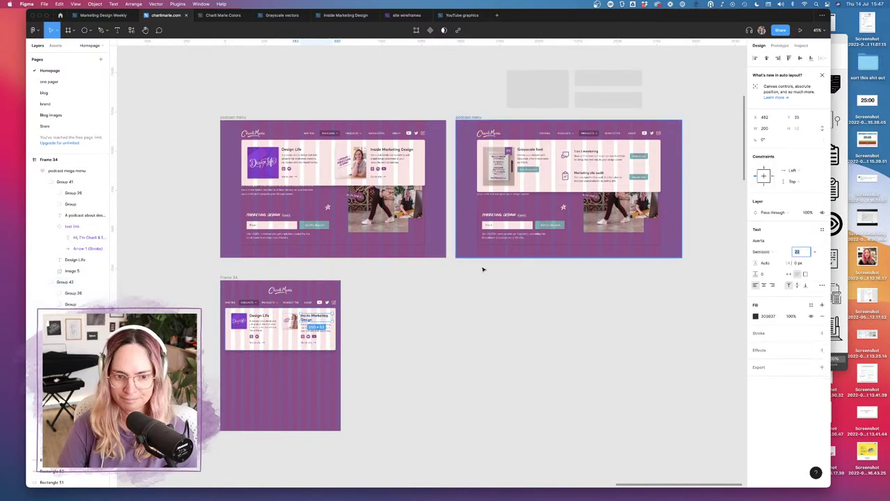
text(20)
key(Return)
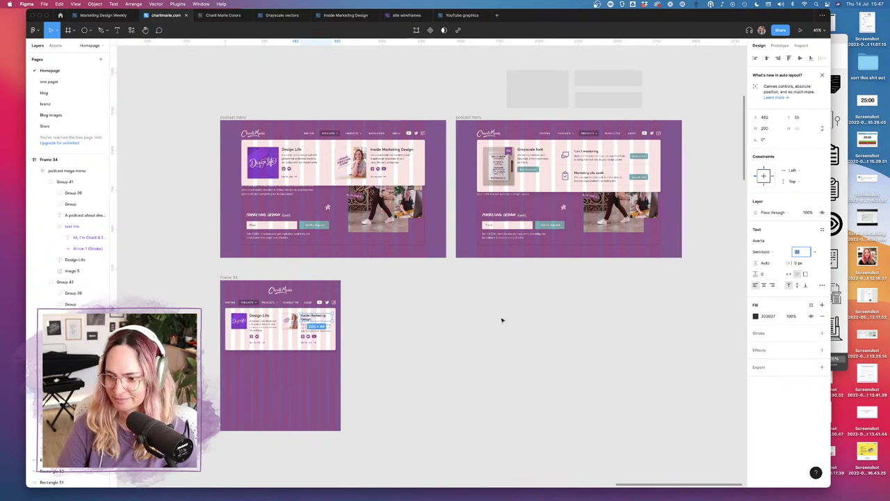
scroll(391, 311, up, 10)
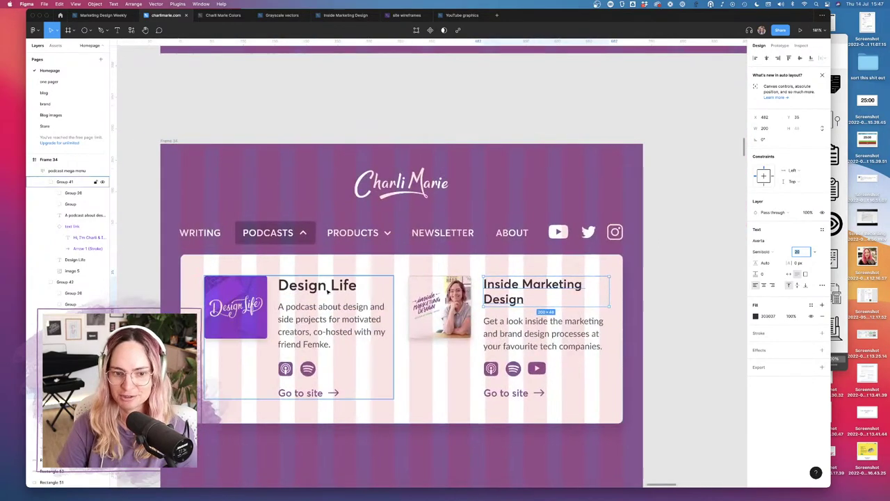
double_click(328, 291)
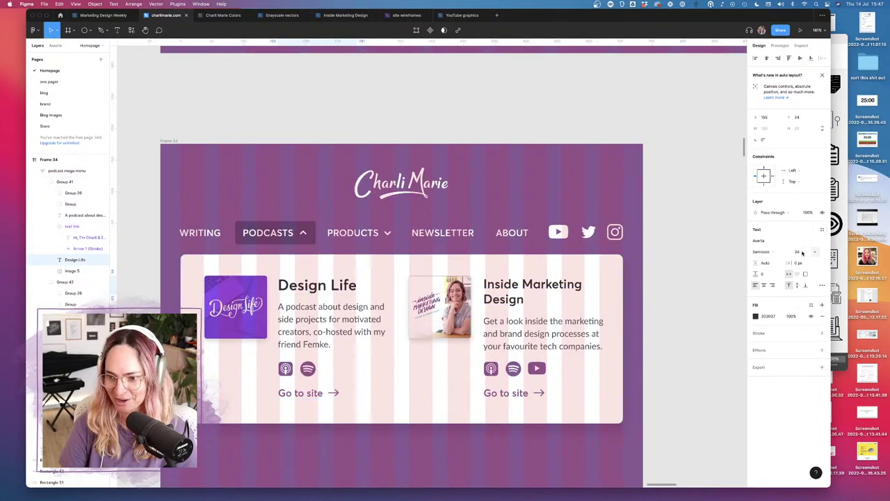
Step: Set the Design Life title to 20 and stack its description, icons and link in auto layout
click(800, 252)
text(20)
key(Return)
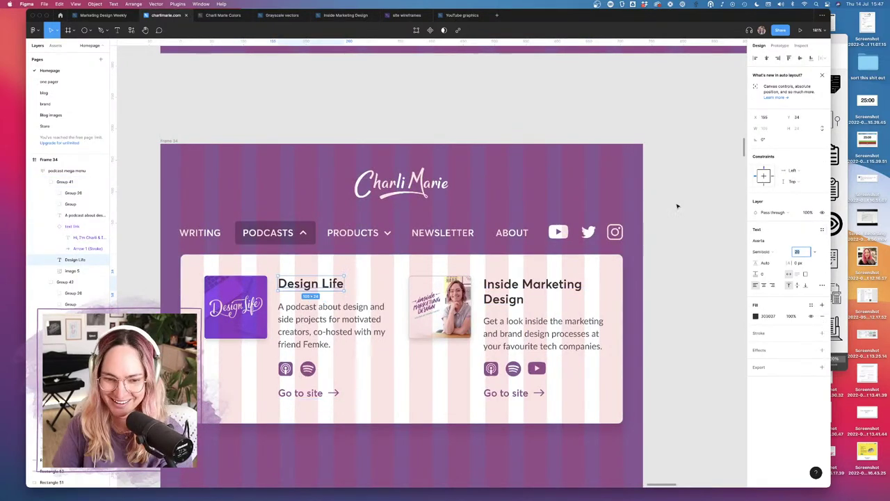
click(322, 321)
shift+click(308, 370)
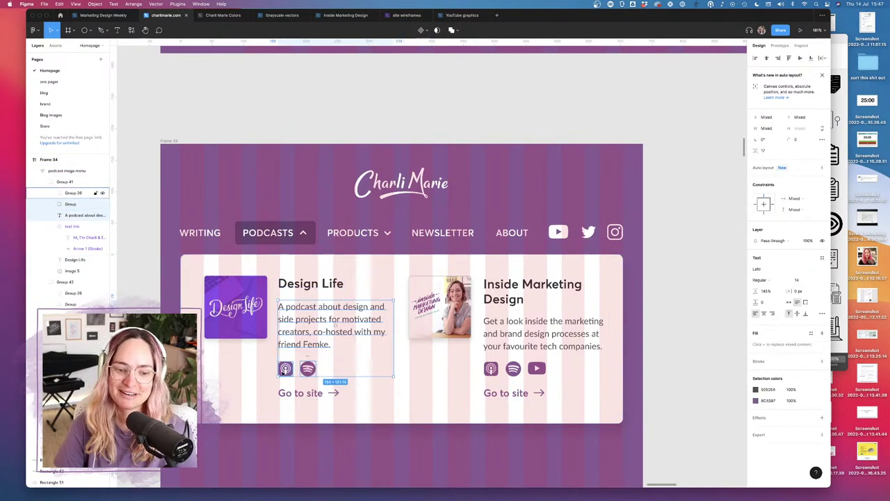
shift+click(286, 369)
shift+click(312, 397)
key(shift+a)
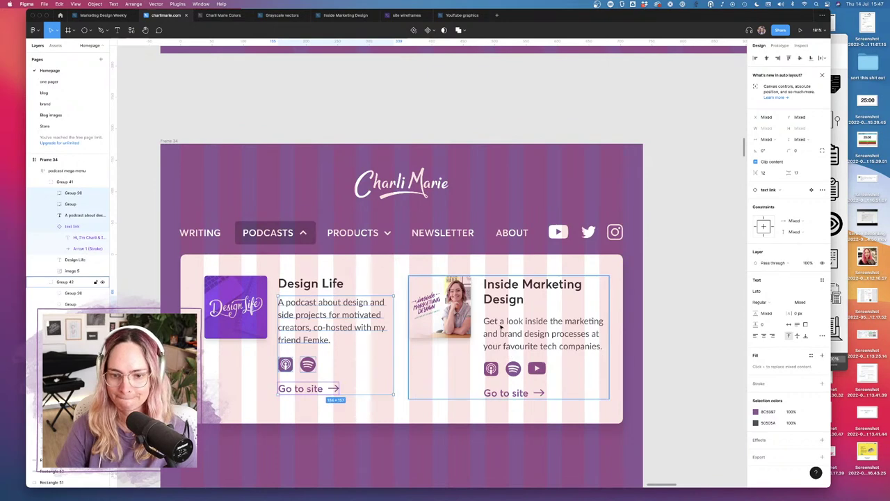
Step: Stack the Inside Marketing description, icons and Go to site link in auto layout
click(502, 325)
shift+click(535, 371)
shift+click(510, 393)
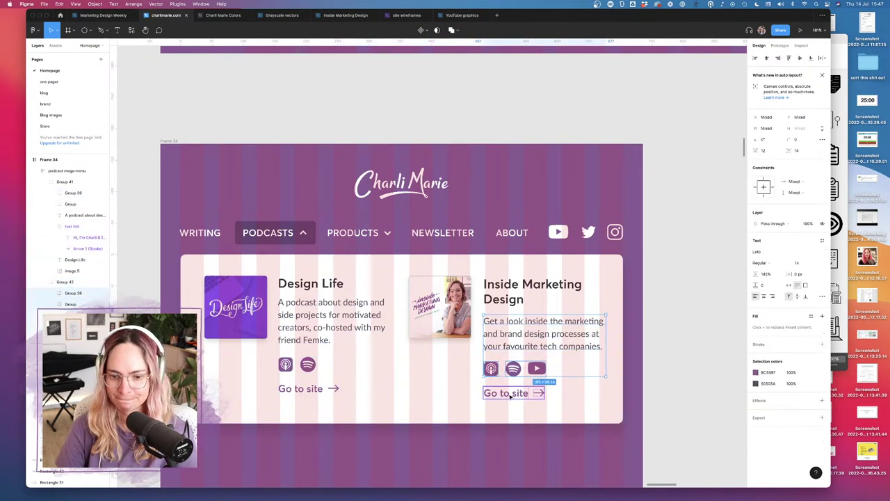
key(shift+a)
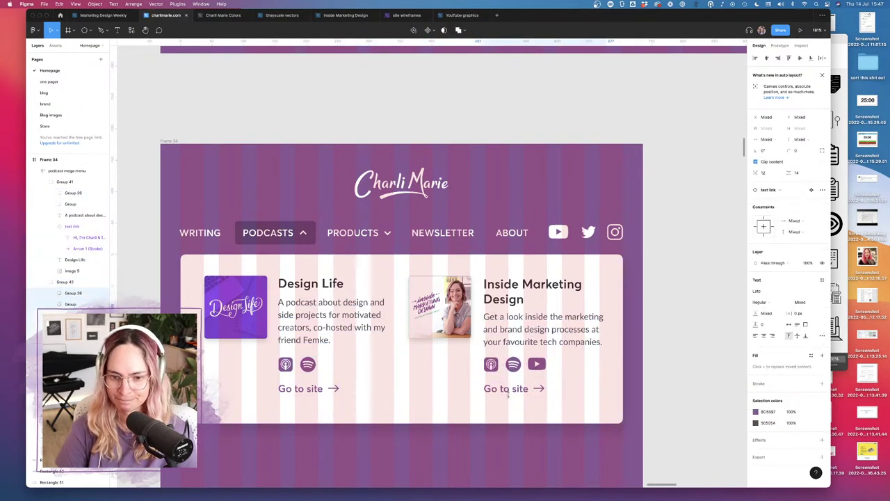
click(724, 383)
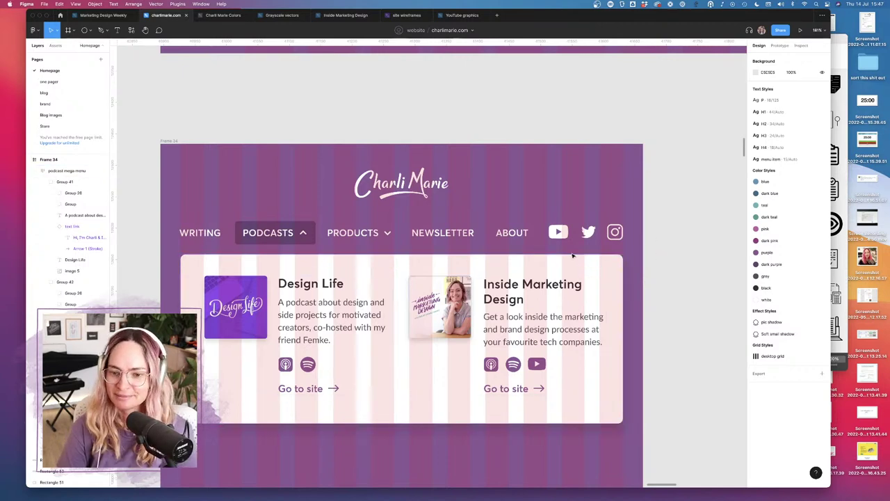
Step: Cut the podcast card's bottom padding to 40 px, making the panel 704×256
scroll(573, 255, down, 5)
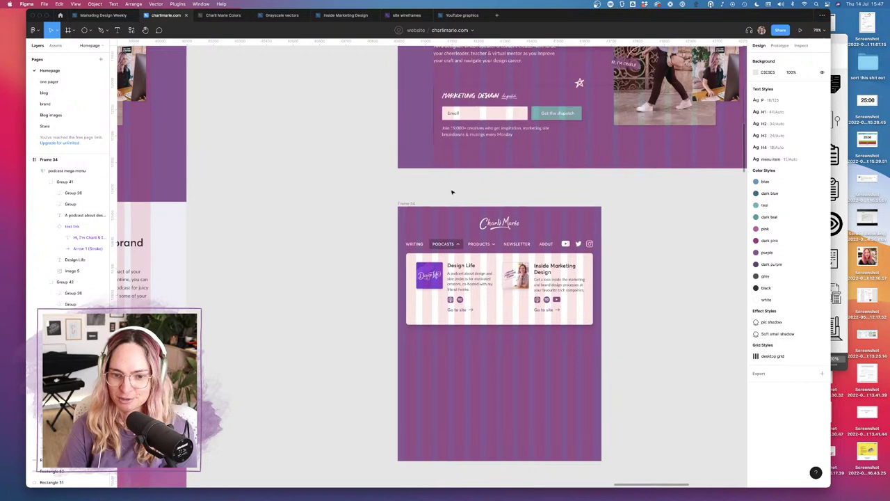
click(487, 322)
scroll(487, 322, up, 5)
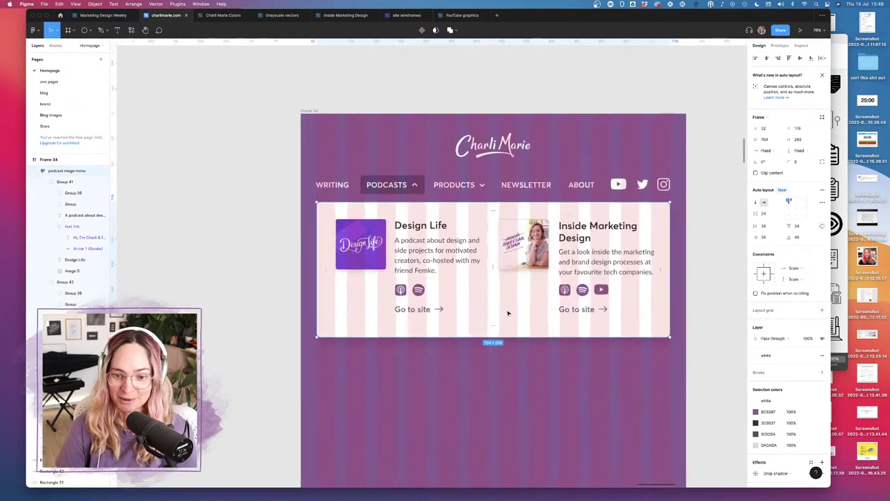
mouse_move(489, 328)
mouse_down()
mouse_move(491, 313)
mouse_move(491, 340)
mouse_move(488, 324)
mouse_move(492, 331)
mouse_up()
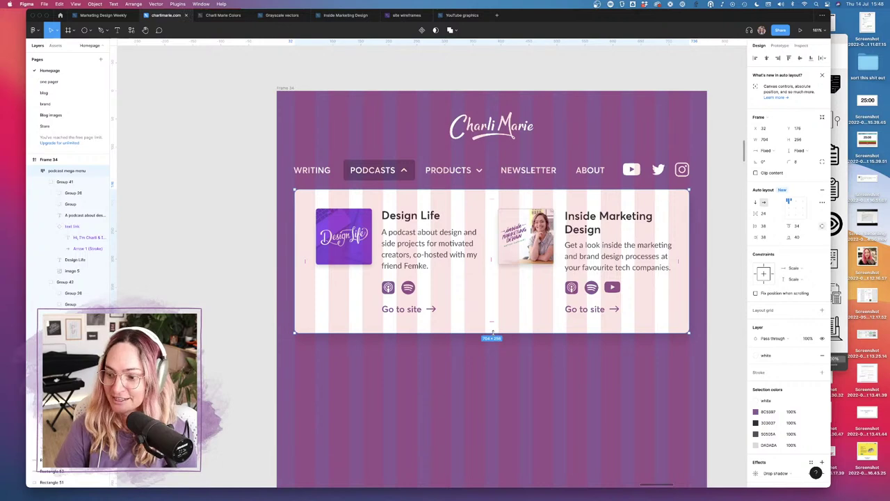
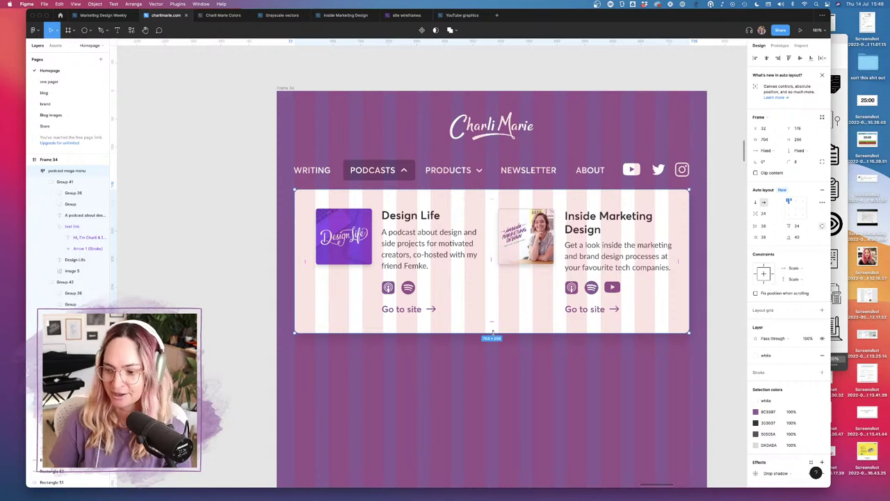
Step: Nudge the podcast mega menu card down 8 px
click(592, 64)
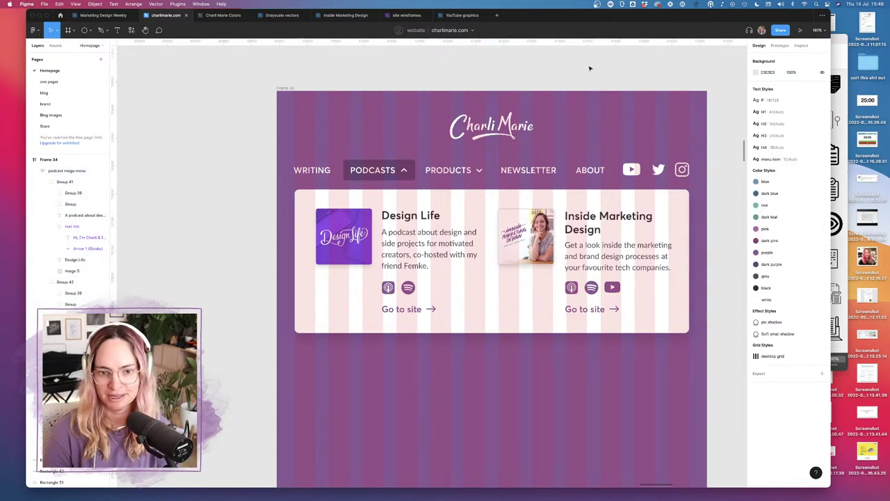
click(544, 202)
drag(544, 202, 544, 207)
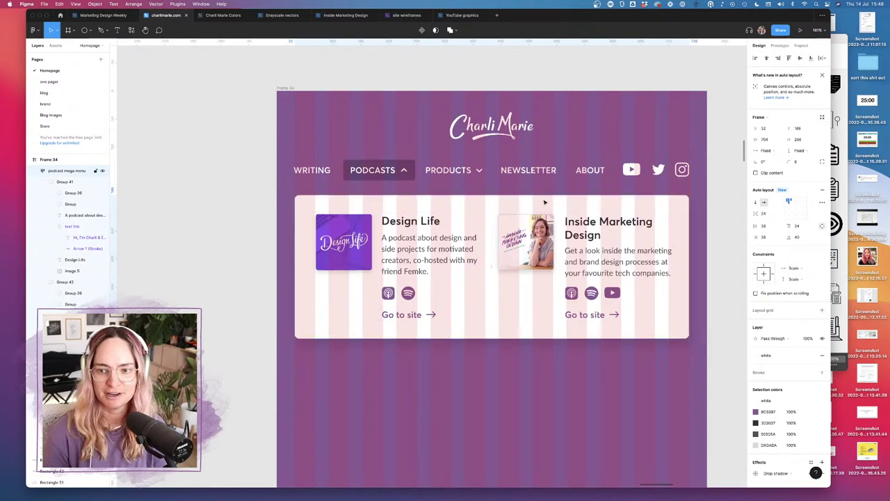
click(545, 57)
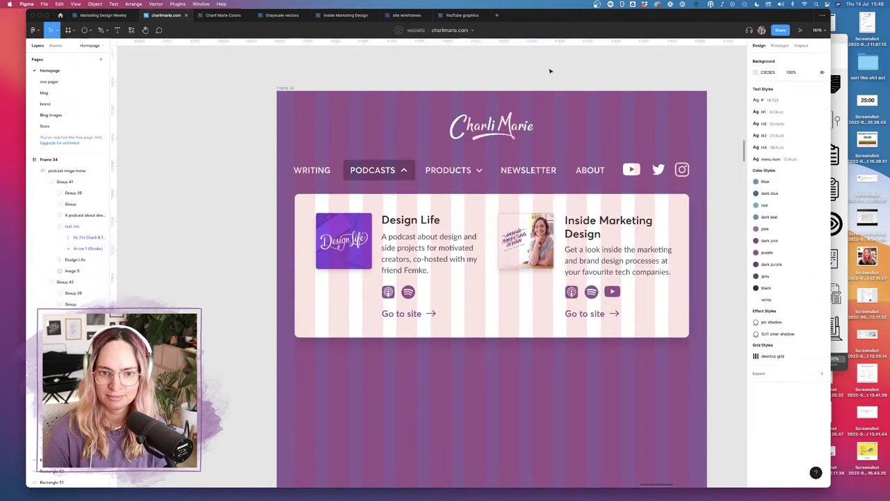
Step: Duplicate Frame 34 as Frame 35, placed beside it on the canvas
scroll(515, 82, down, 5)
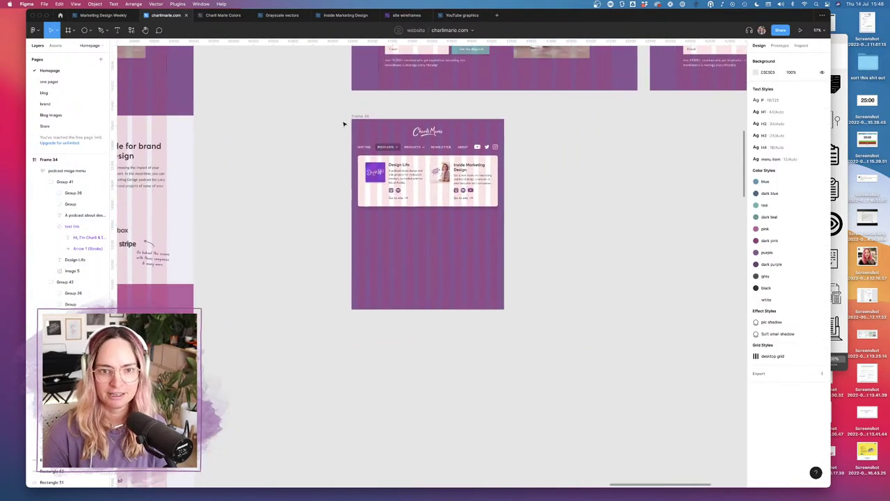
click(358, 118)
scroll(359, 119, down, 3)
drag(352, 117, 497, 144)
click(576, 173)
scroll(489, 163, up, 3)
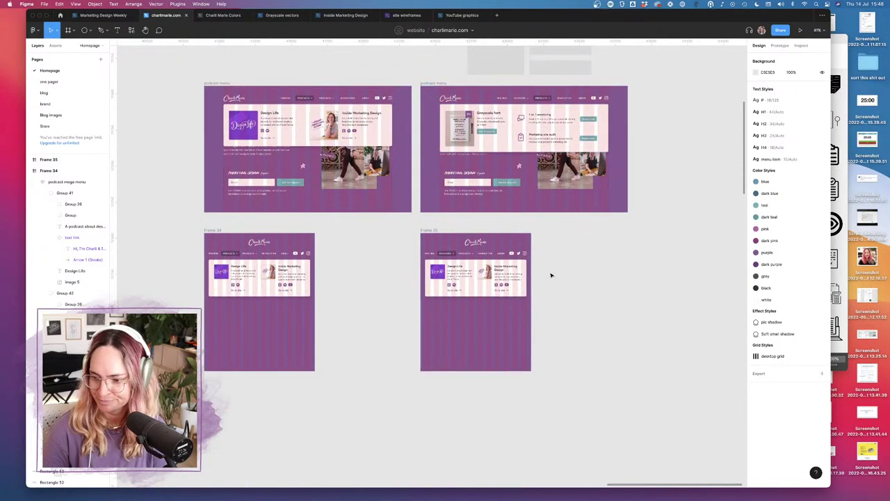
Step: Replace Frame 35's podcast menu with a copy of the Grayscale font products menu card, aligned under the nav
click(460, 275)
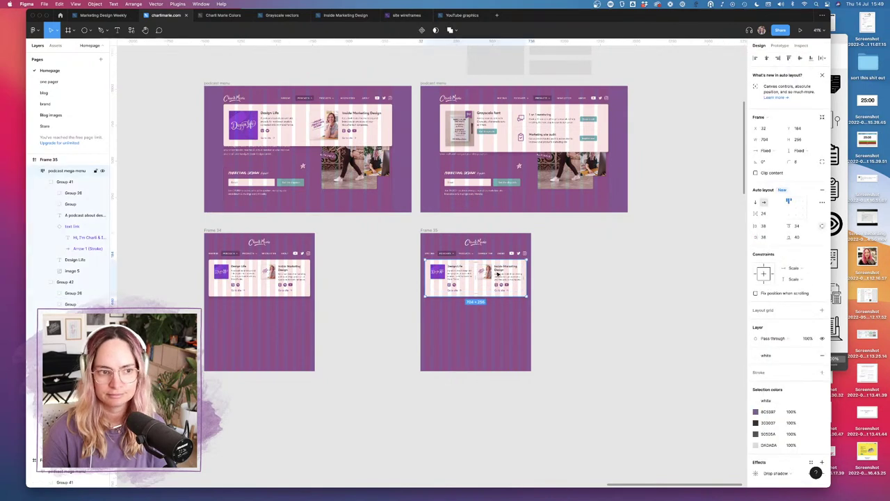
key(Delete)
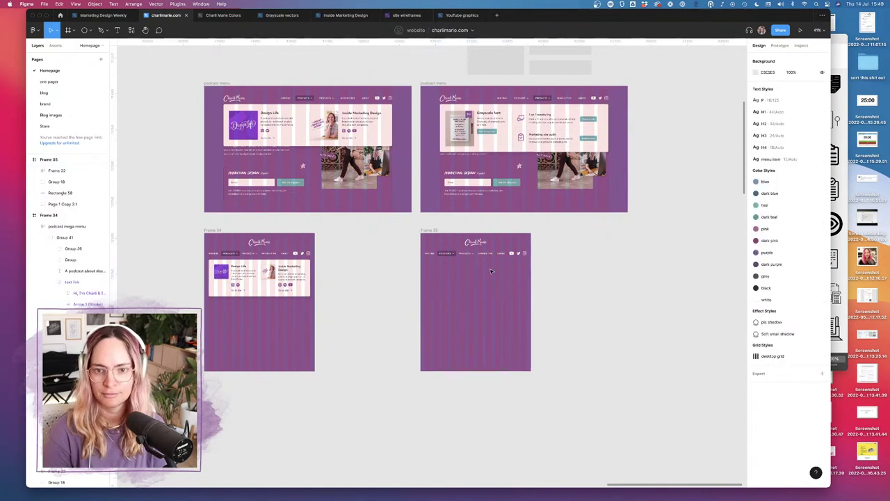
click(560, 117)
drag(559, 117, 502, 276)
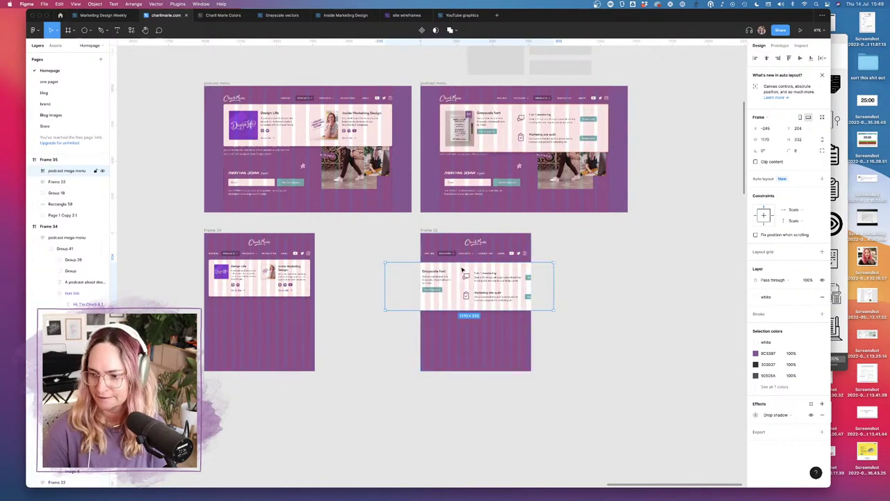
scroll(461, 269, up, 5)
drag(427, 292, 506, 287)
Step: Shift the nav highlight from PODCASTS over to PRODUCTS
click(431, 241)
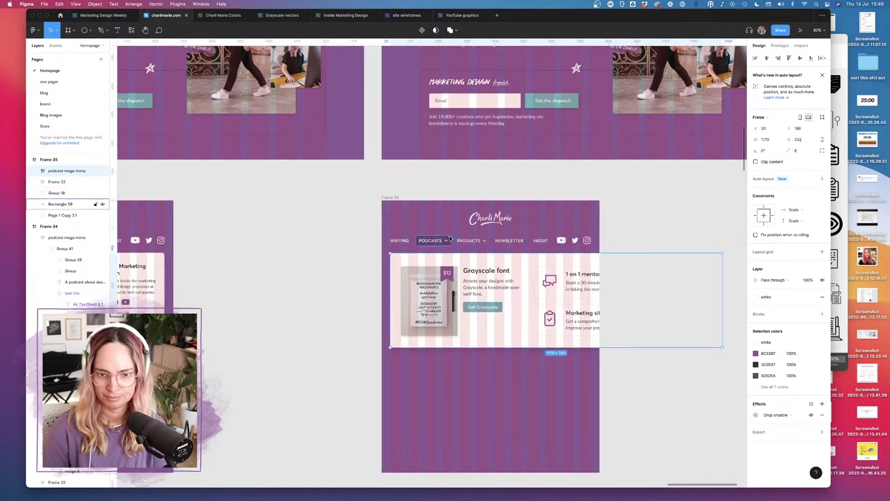
key(shift+Right)
key(shift+Right)
key(shift+Right)
key(shift+Right)
key(shift+Right)
key(shift+Right)
key(shift+Right)
key(shift+Right)
key(shift+Right)
key(shift+Right)
key(shift+Right)
key(shift+Right)
key(shift+Right)
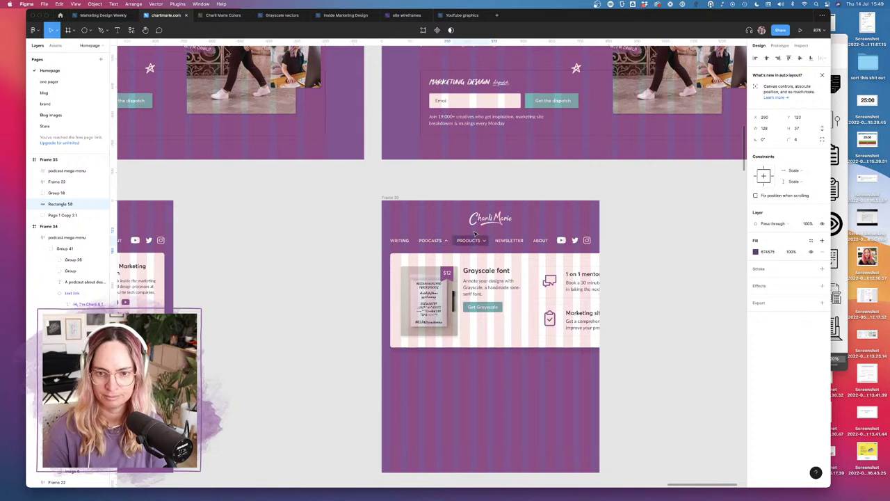
click(526, 179)
Step: Narrow the products menu card to 706 px wide
scroll(526, 180, left, 5)
scroll(525, 180, right, 5)
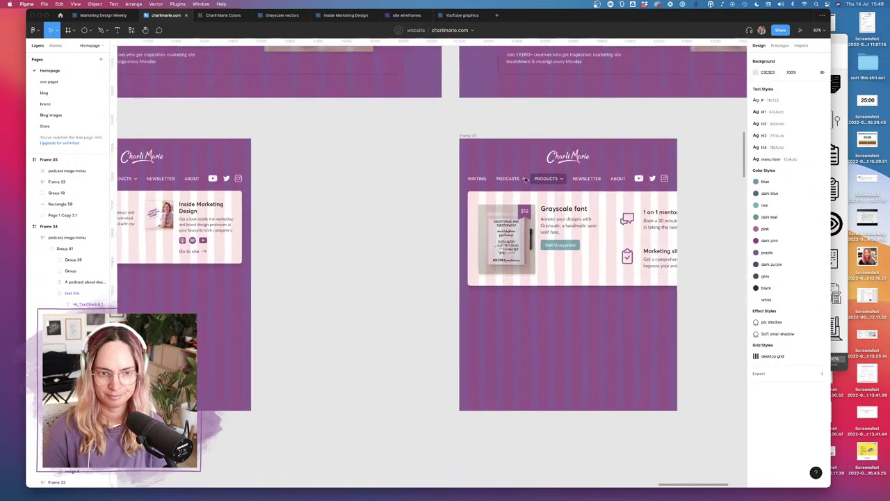
click(605, 197)
scroll(605, 197, right, 7)
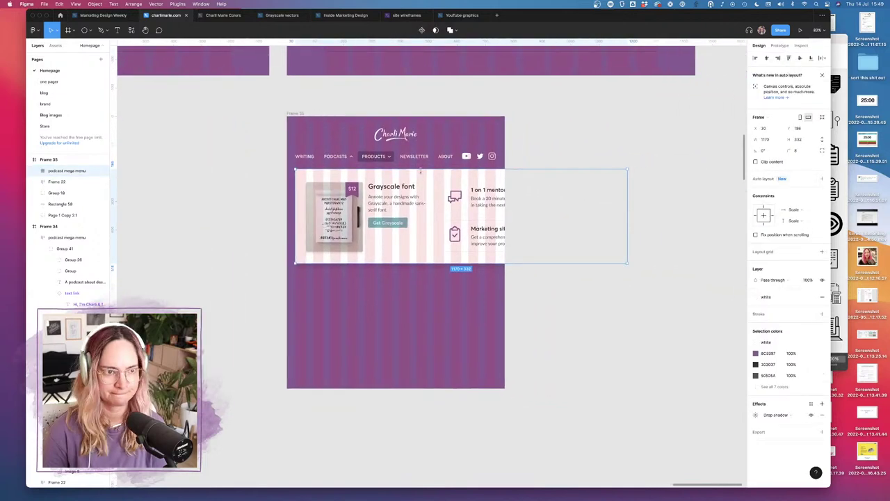
drag(627, 199, 496, 199)
Step: Reshape the Grayscale font image into a wide, short 297×103 banner
click(338, 193)
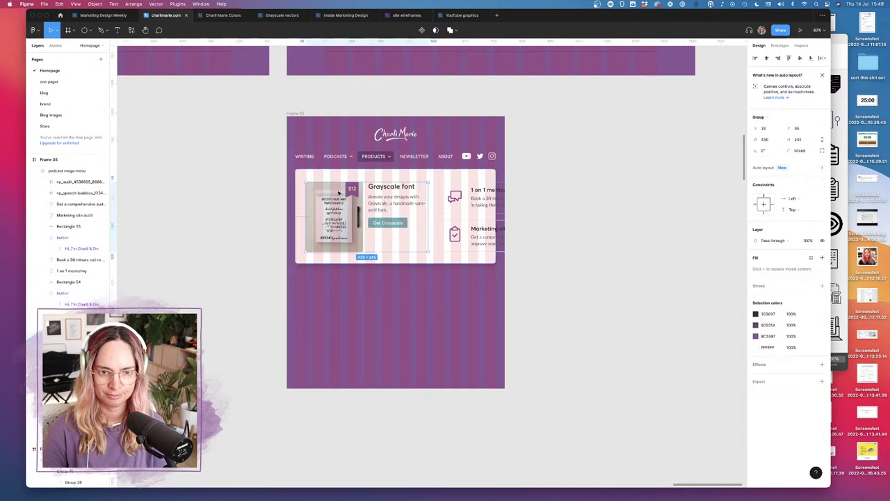
click(322, 206)
scroll(322, 206, up, 5)
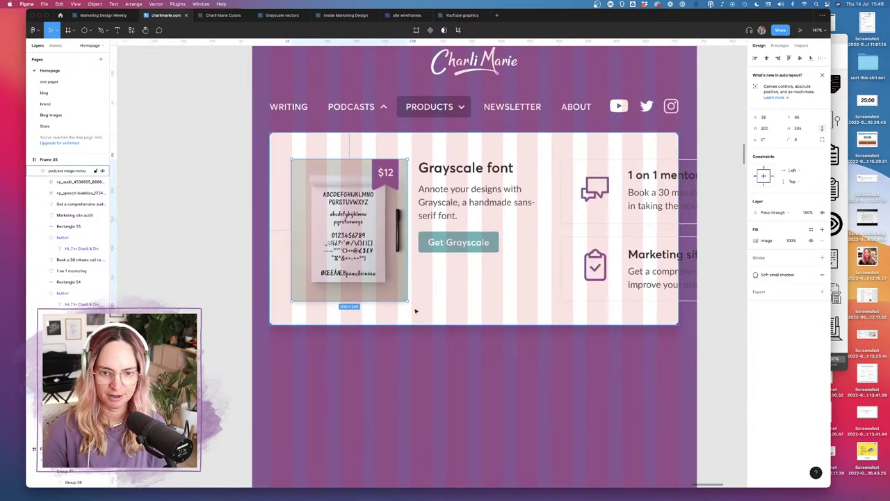
drag(407, 300, 468, 220)
Step: Move the Grayscale title, description and button below the image
click(489, 168)
shift+click(480, 203)
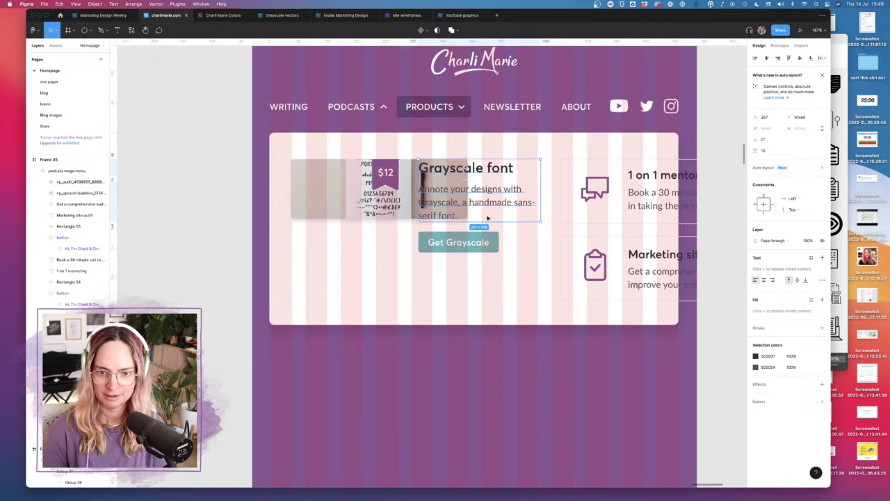
shift+click(476, 243)
drag(476, 203, 353, 278)
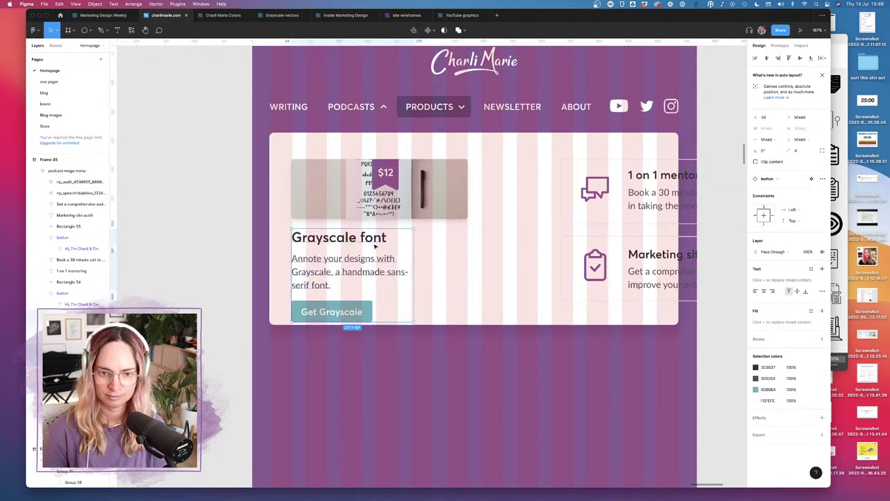
Step: Reduce the Grayscale font title's font size to 20
click(375, 243)
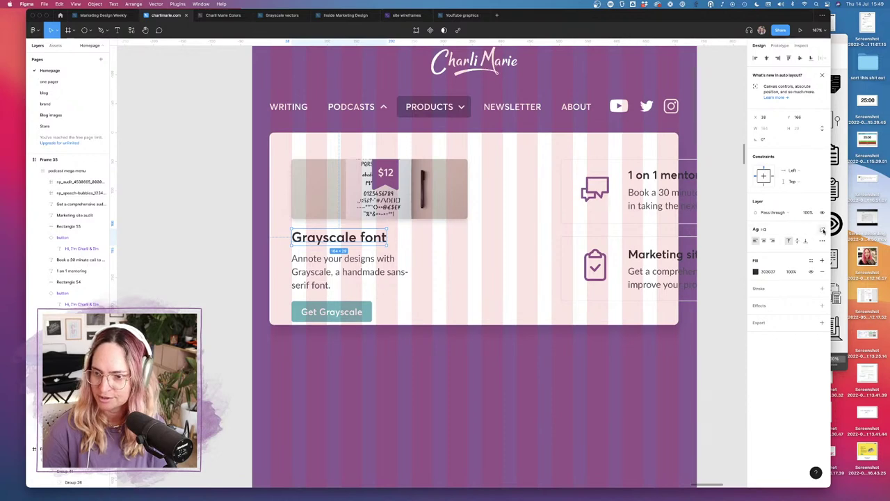
click(823, 230)
click(800, 251)
key(Down)
key(Down)
key(Down)
key(Down)
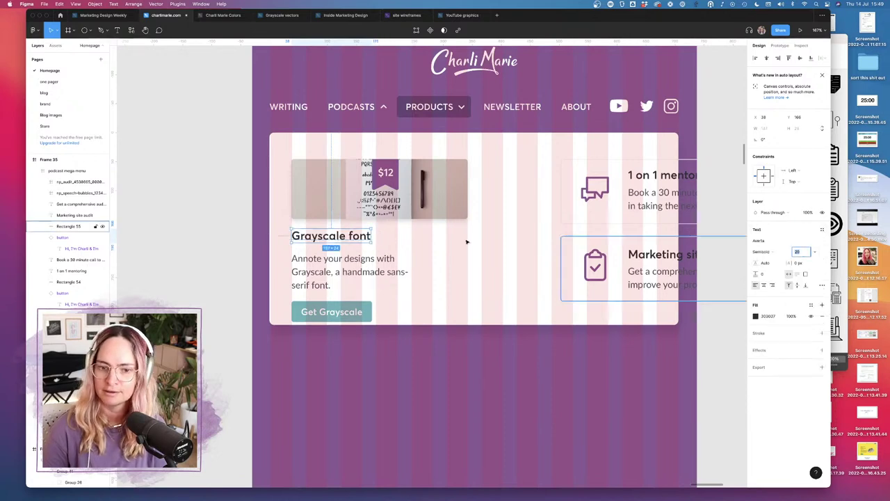
Step: Widen the description to two lines, raise the button, and move the $12 tag right
drag(359, 262, 358, 257)
drag(414, 266, 461, 266)
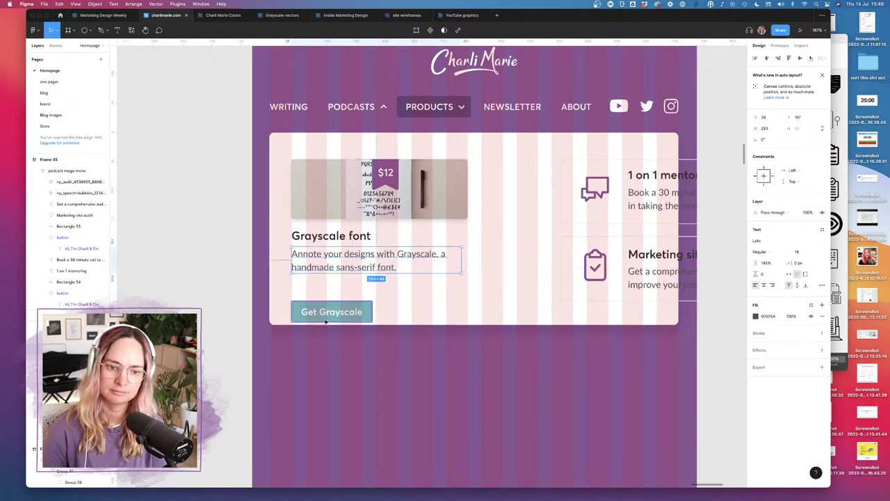
drag(333, 317, 336, 298)
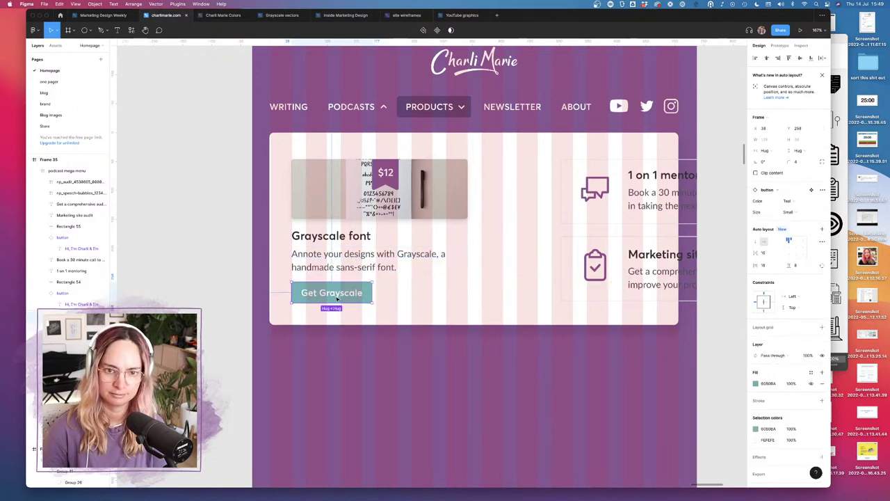
click(388, 173)
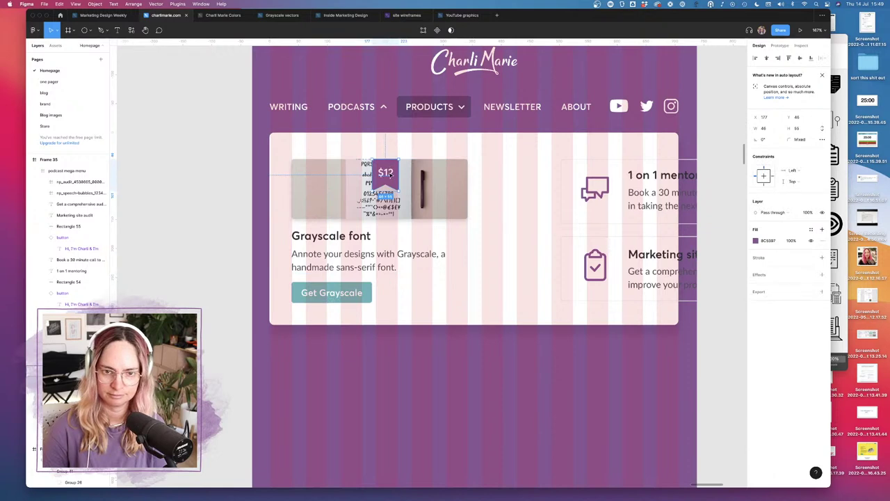
drag(390, 175, 441, 175)
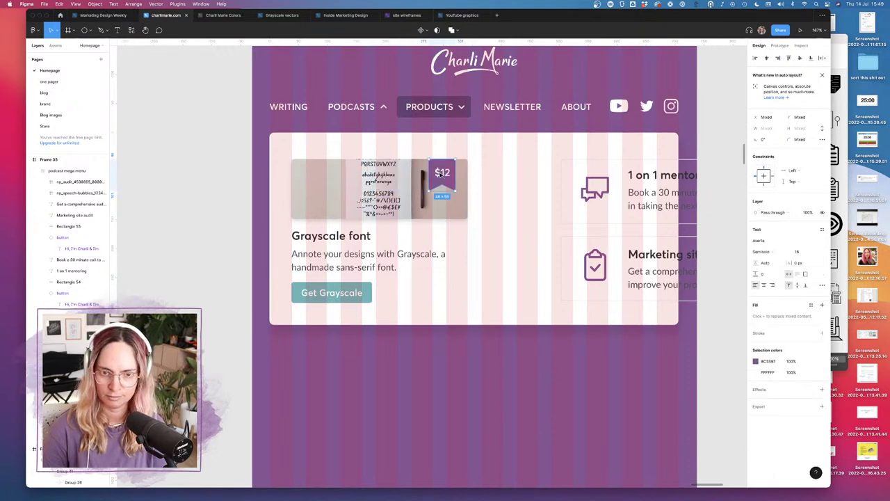
Step: Group the 1 on 1 mentoring layers and move the group left into the card
click(591, 164)
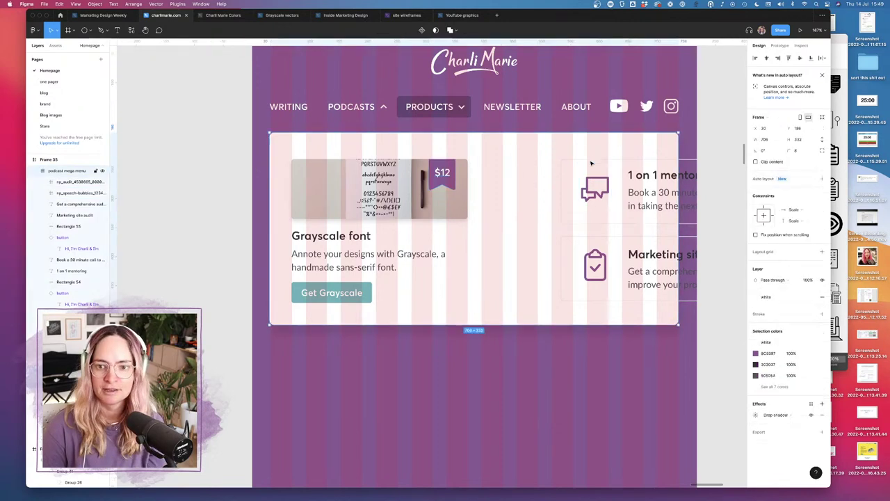
click(591, 161)
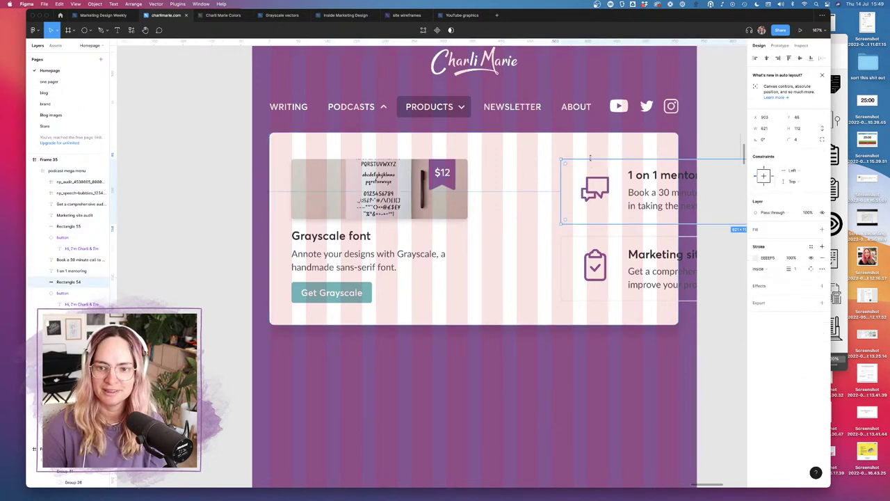
shift+click(69, 271)
shift+click(77, 259)
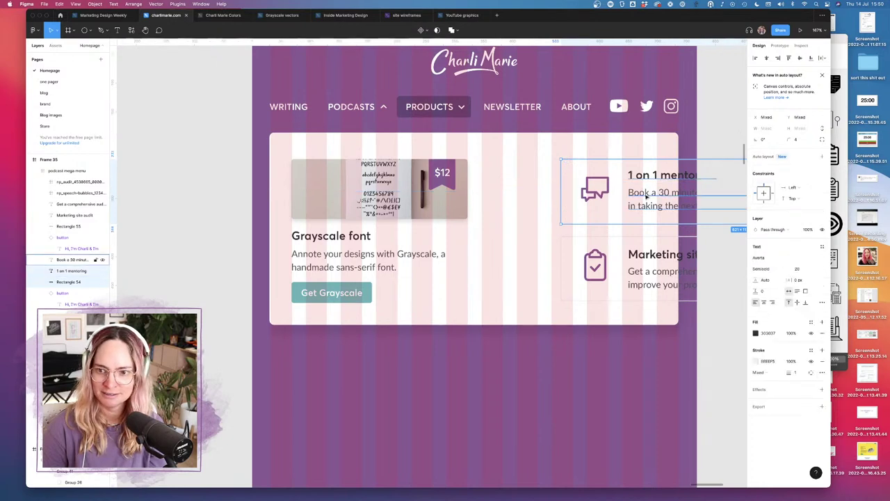
shift+click(76, 192)
shift+click(69, 226)
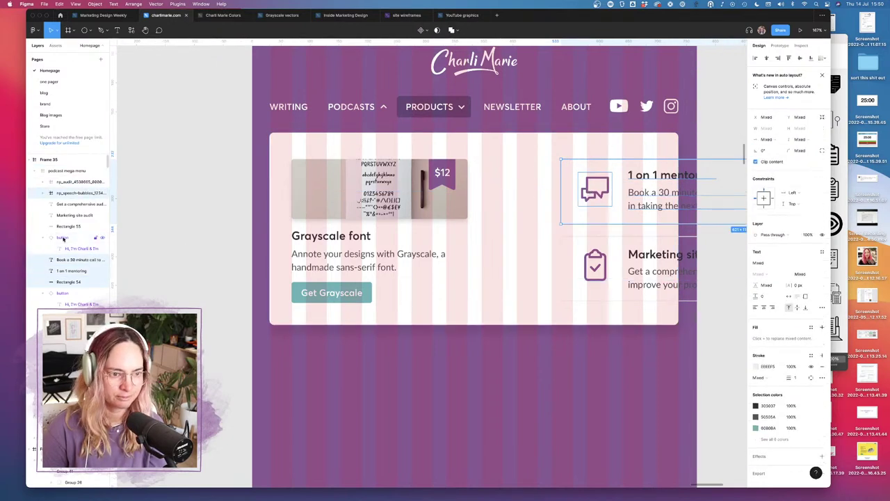
shift+click(66, 294)
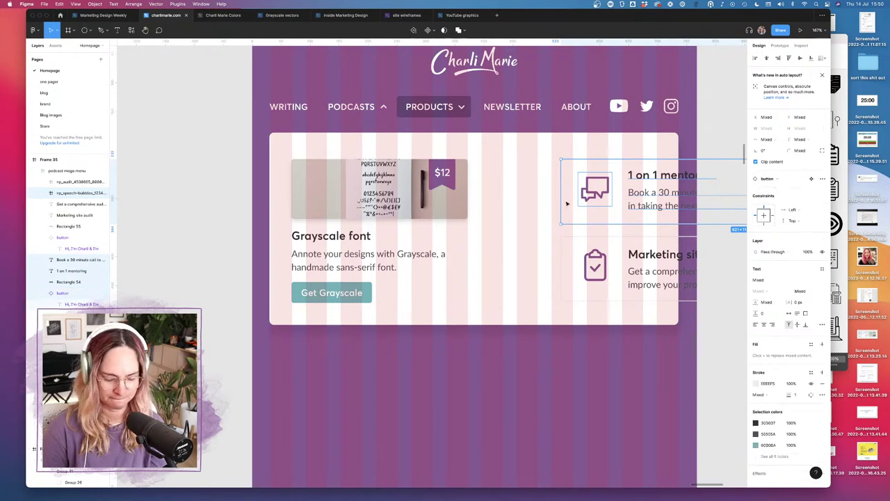
key(super+g)
drag(629, 175, 556, 179)
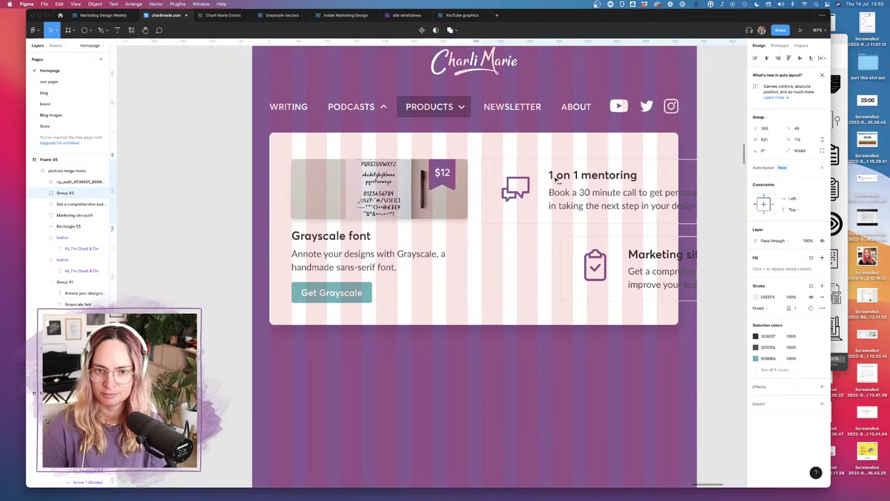
scroll(556, 179, right, 5)
scroll(556, 179, down, 1)
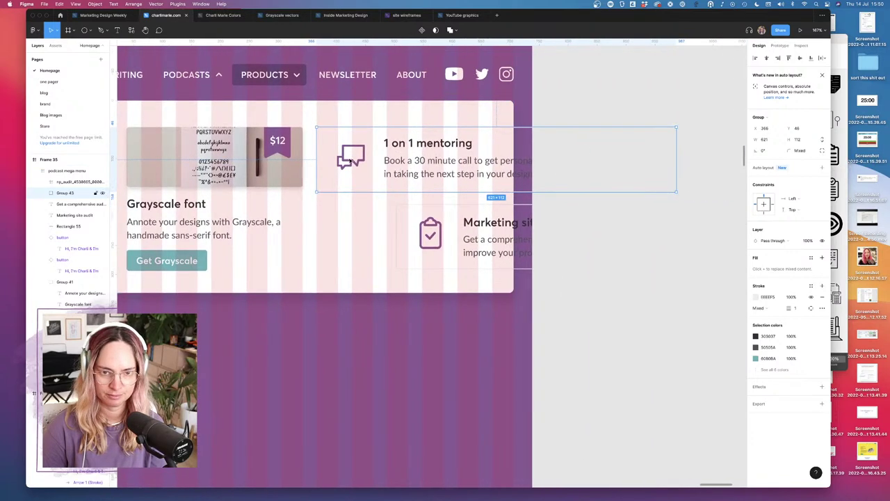
Step: Set the Grayscale and mentoring description font sizes to 15
double_click(353, 155)
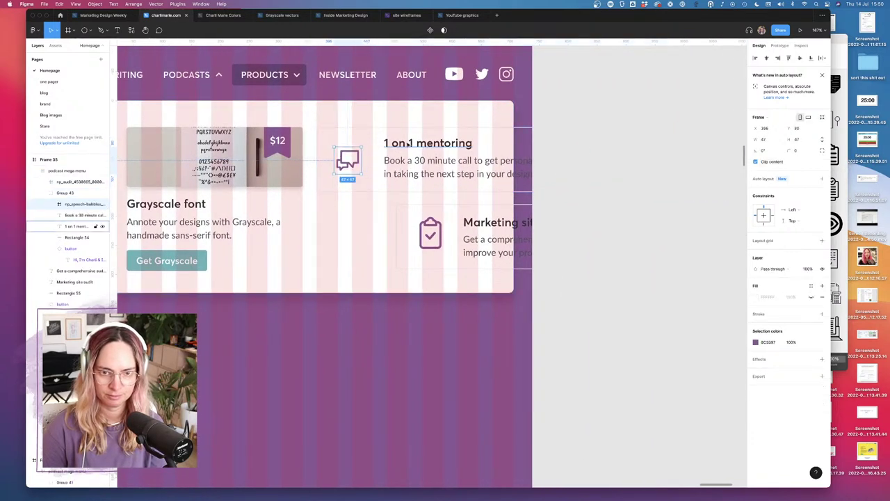
click(470, 143)
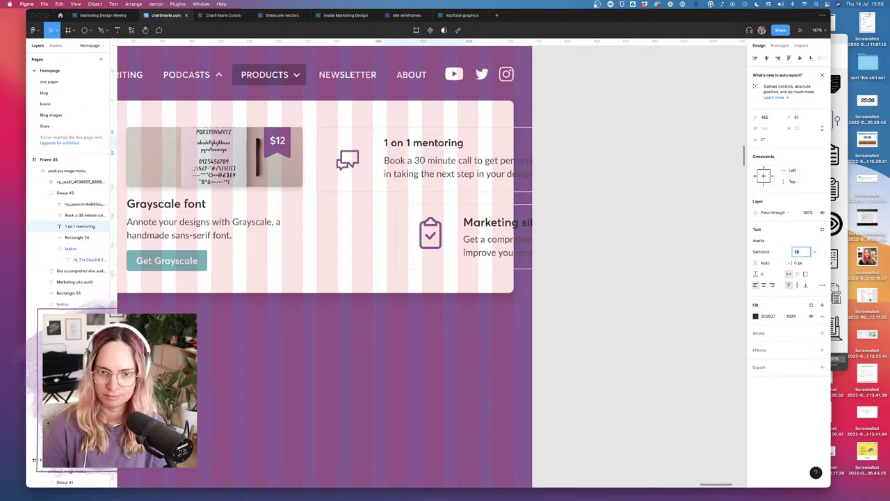
click(420, 165)
click(240, 223)
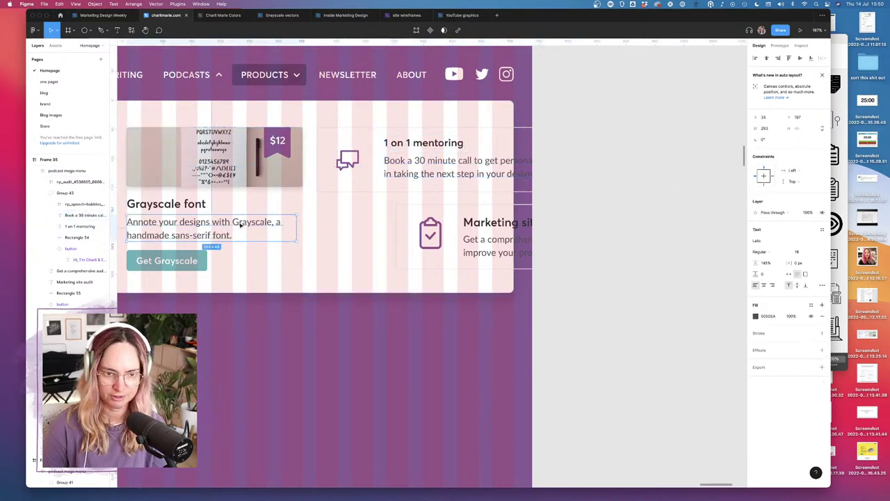
key(Down)
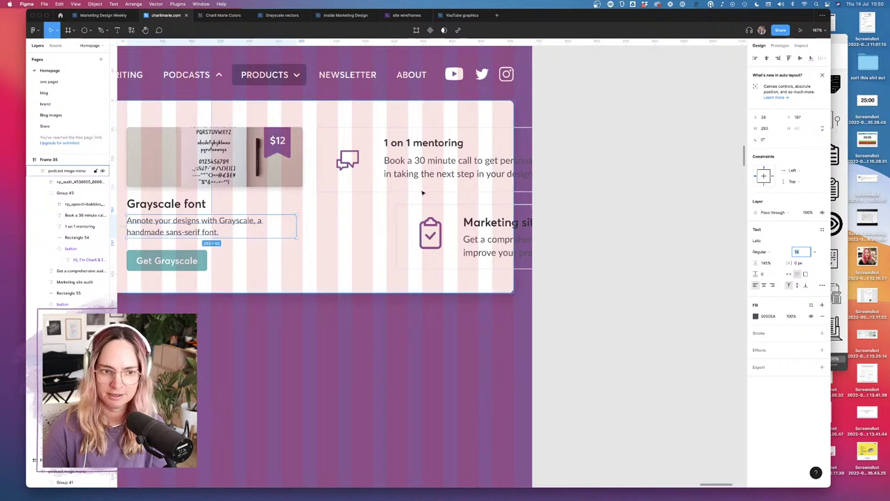
click(429, 160)
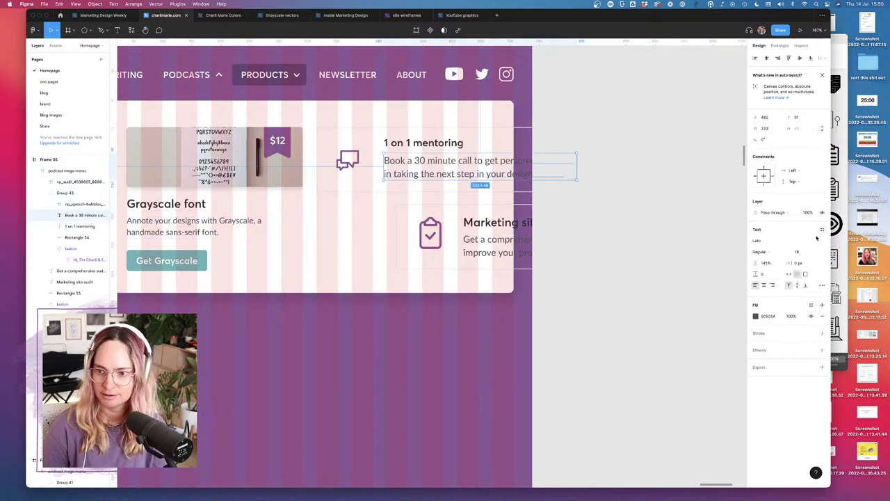
click(800, 251)
key(Down)
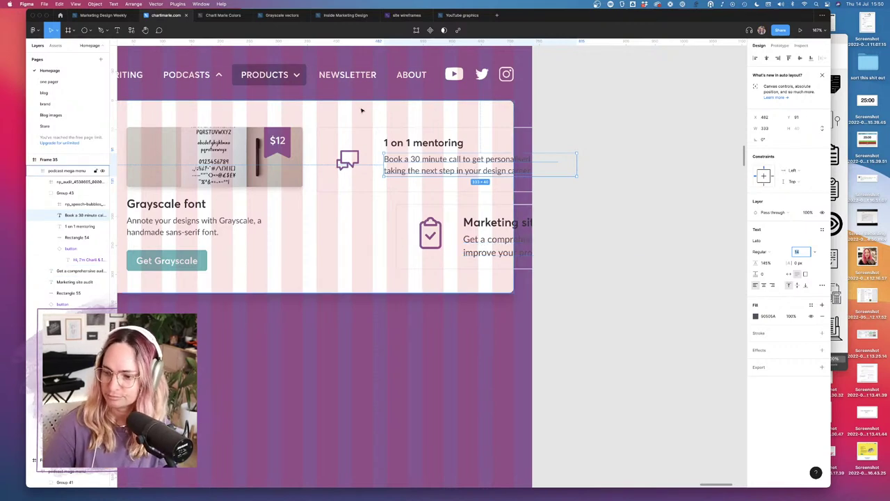
scroll(377, 119, up, 3)
scroll(378, 118, left, 3)
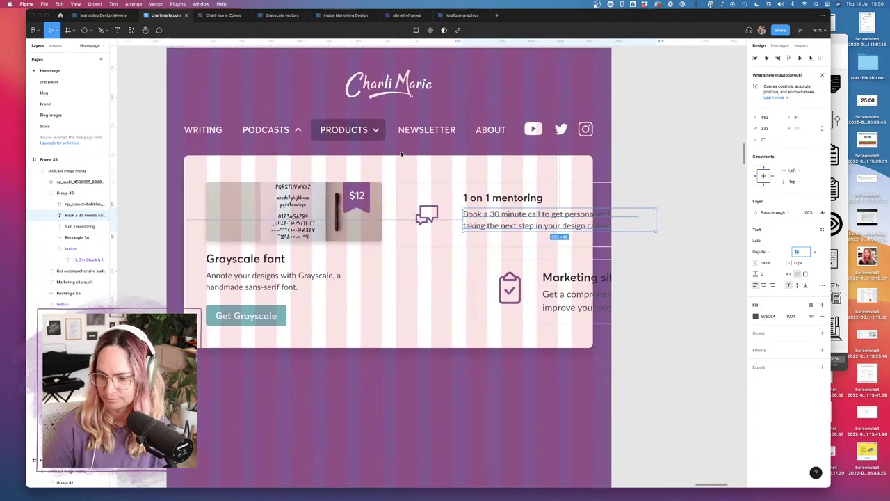
Step: Shrink the speech-bubble icon to 25×25 beside the heading and shift icon, heading and description left
click(430, 214)
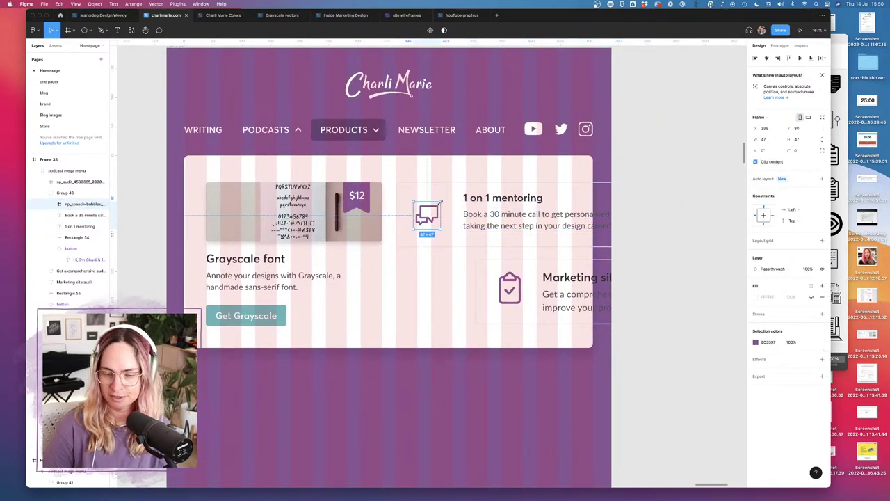
drag(440, 202, 514, 202)
click(496, 199)
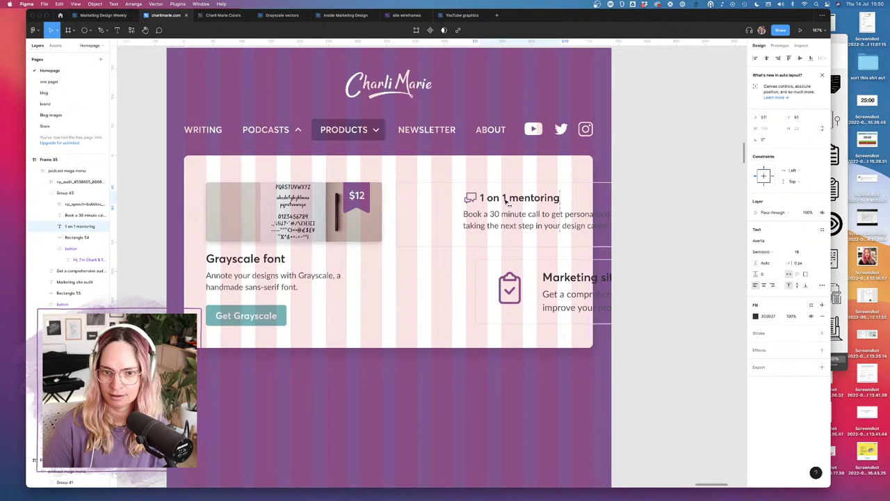
shift+click(470, 197)
shift+click(506, 229)
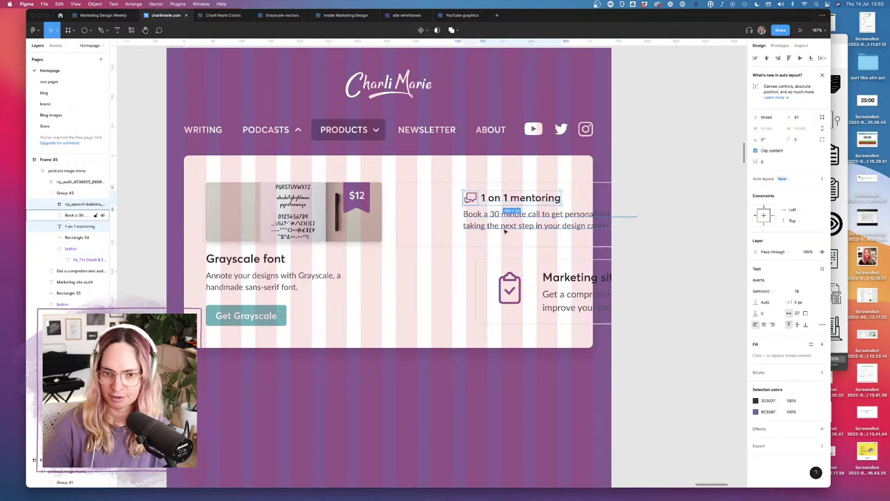
drag(505, 232, 457, 230)
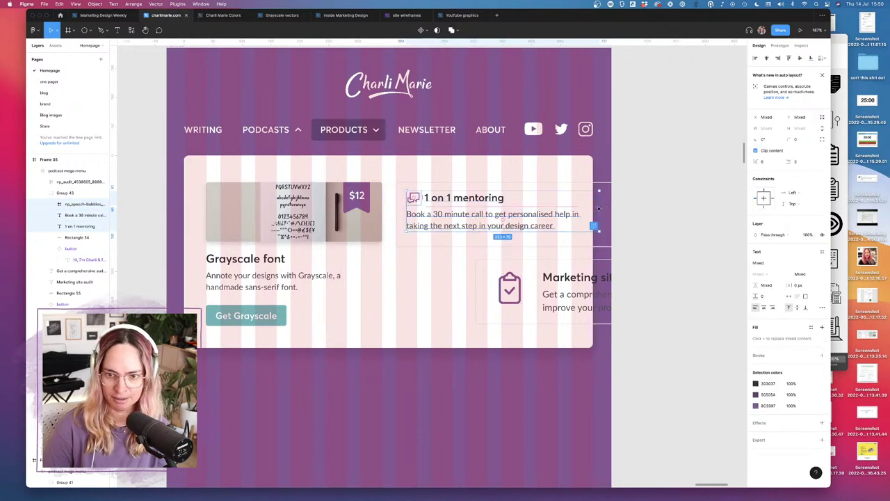
Step: Narrow the mentoring description so it wraps onto three lines
click(652, 151)
click(556, 214)
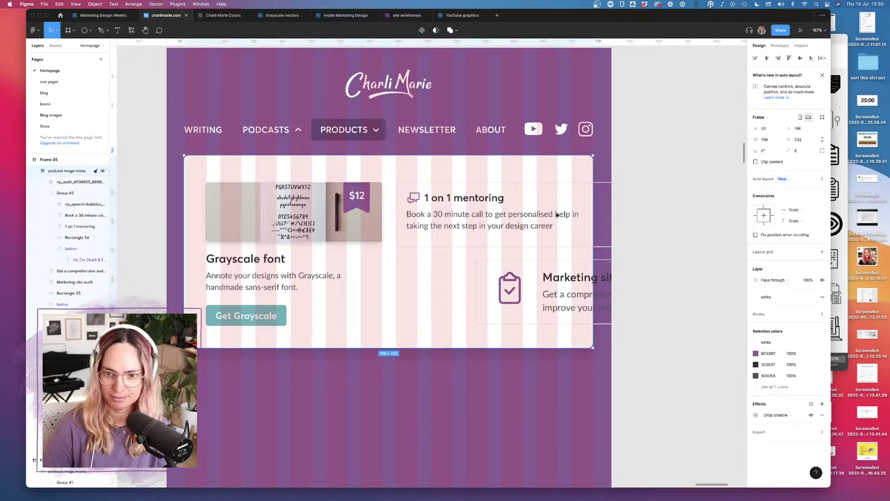
click(549, 214)
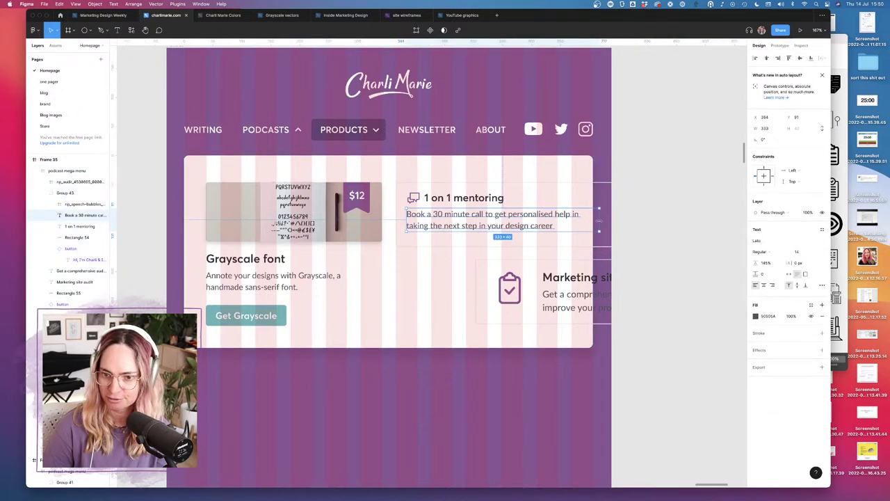
drag(598, 221, 527, 221)
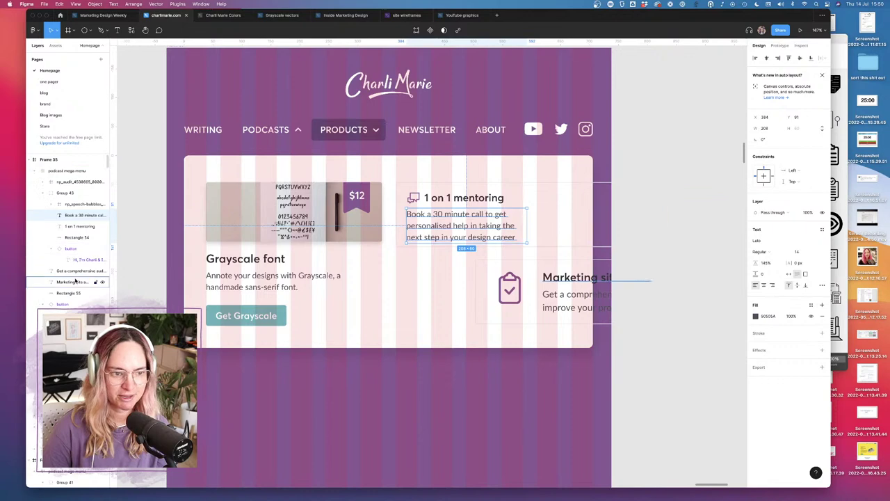
Step: Place the Book a call button below the mentoring text
click(71, 248)
key(shift+Left)
key(shift+Left)
key(shift+Left)
key(shift+Left)
key(shift+Left)
key(shift+Left)
key(shift+Left)
key(shift+Left)
key(shift+Left)
key(shift+Left)
key(shift+Left)
key(shift+Left)
key(shift+Left)
key(shift+Left)
key(shift+Left)
key(shift+Left)
key(shift+Left)
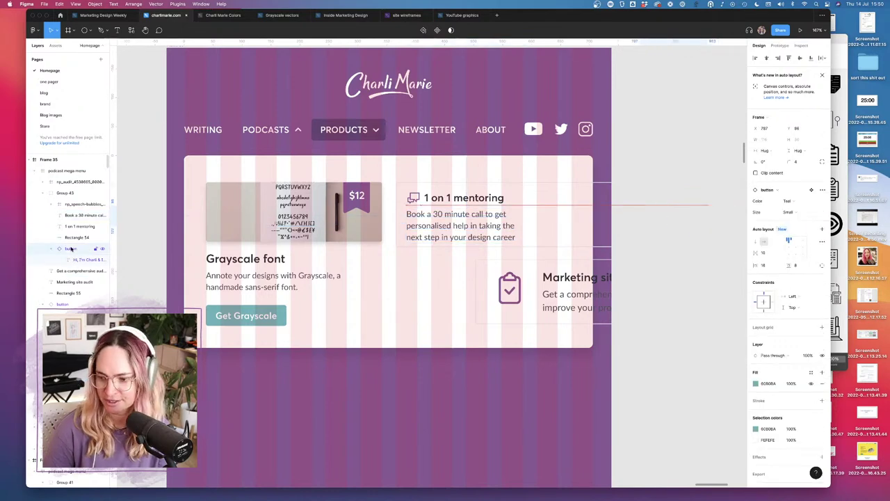
key(shift+Left)
key(shift+Left)
key(shift+Left)
key(shift+Left)
key(shift+Left)
key(shift+Left)
key(shift+Left)
key(shift+Left)
key(shift+Left)
key(shift+Left)
key(shift+Left)
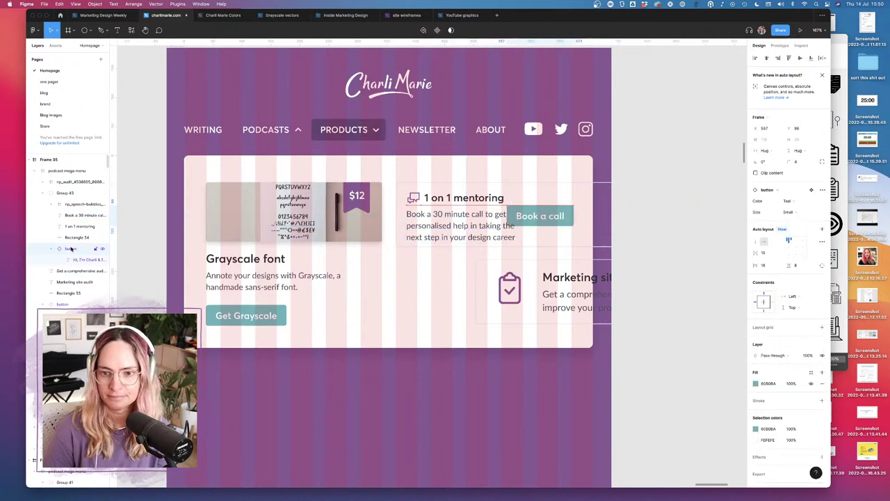
key(shift+Right)
key(shift+Right)
key(shift+Left)
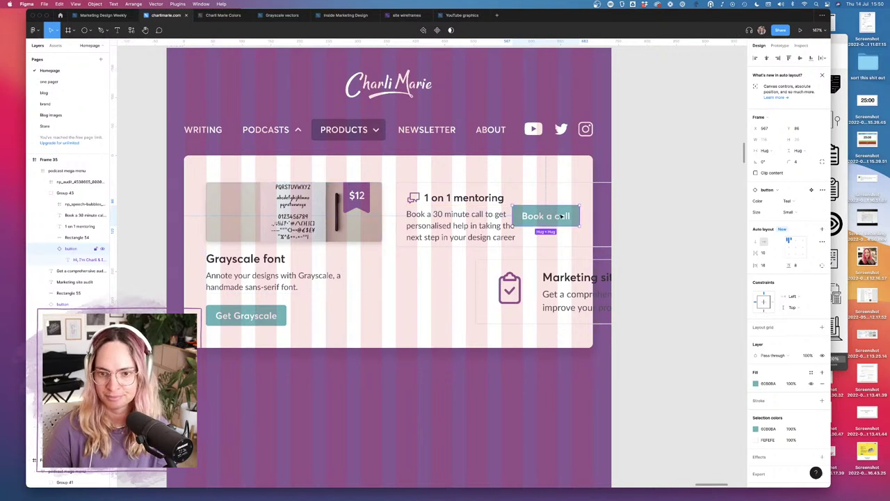
drag(563, 216, 454, 263)
Step: Shrink the Rectangle 54 card background to fit the mentoring content
click(659, 242)
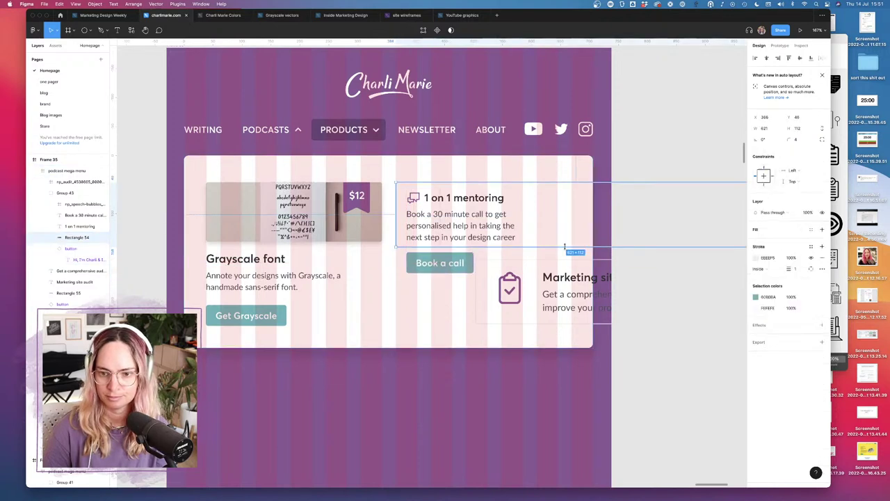
scroll(658, 242, right, 3)
scroll(658, 241, right, 1)
drag(638, 240, 463, 275)
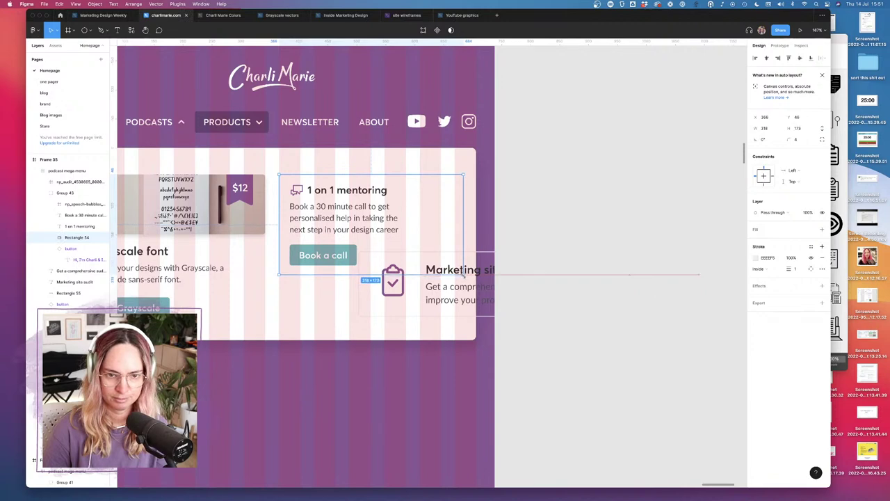
Step: Widen the mentoring description to two lines and raise the Book a call button
click(393, 221)
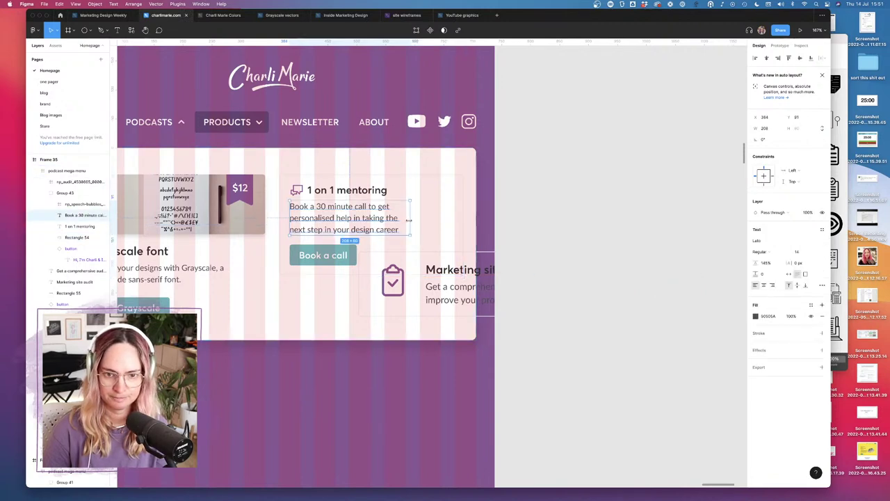
drag(399, 220, 456, 220)
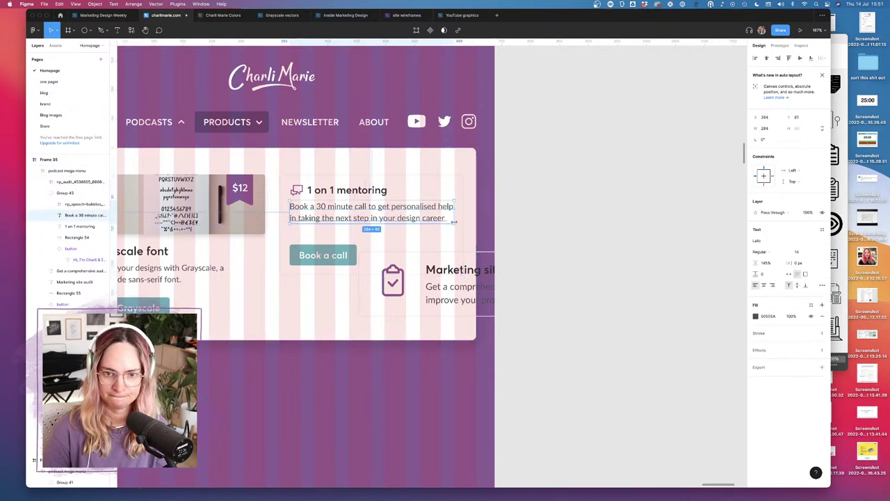
click(319, 256)
drag(318, 256, 320, 242)
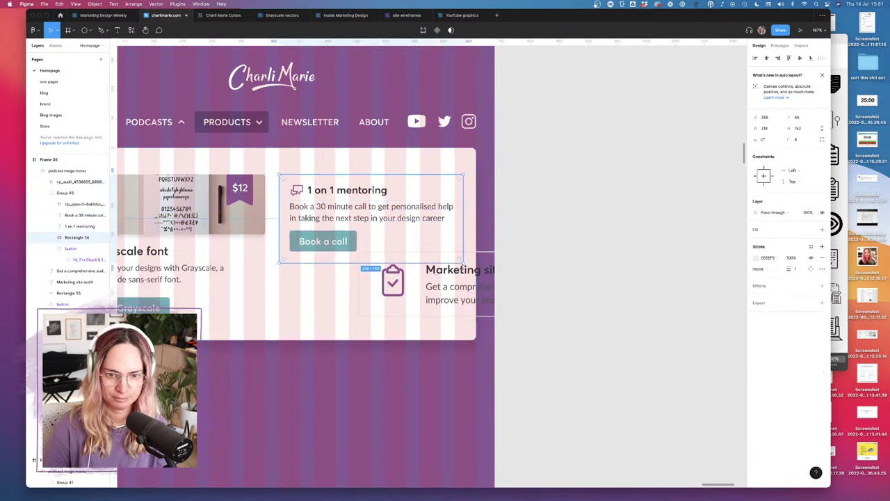
Step: Shrink the Marketing site audit clipboard icon to 21×21 and move it up
click(400, 277)
click(401, 276)
drag(410, 263, 389, 285)
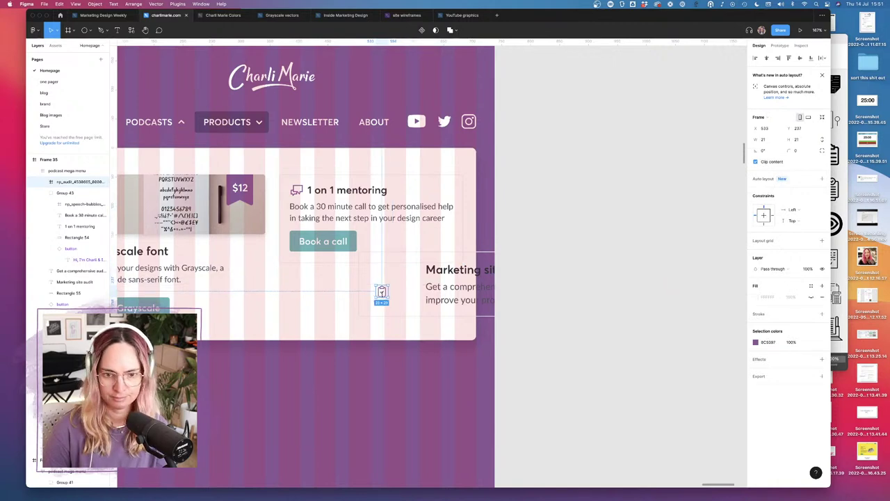
drag(382, 290, 374, 270)
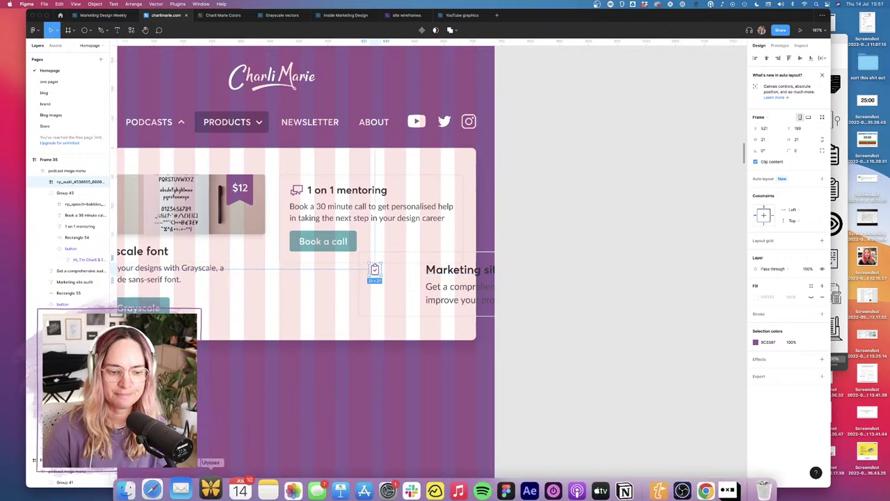
Step: Load the creator's YouTube channel address in a new Safari tab, correcting a typo
click(205, 481)
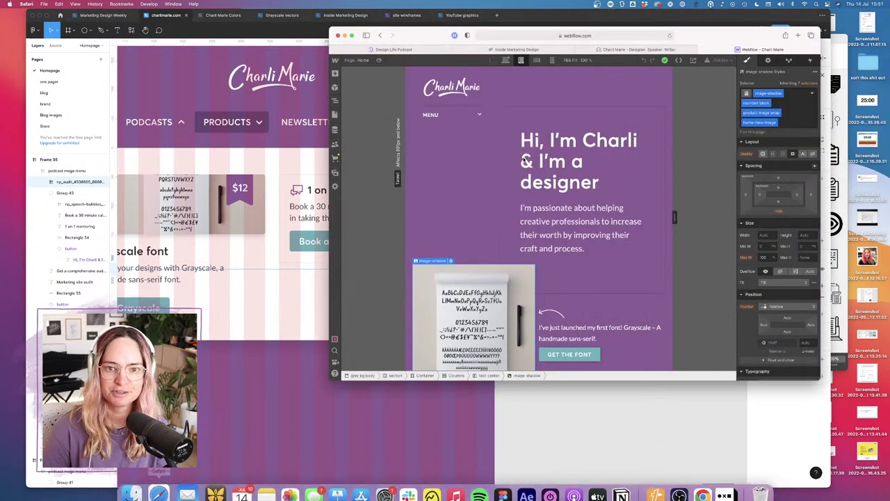
click(797, 34)
text(youtube.com/)
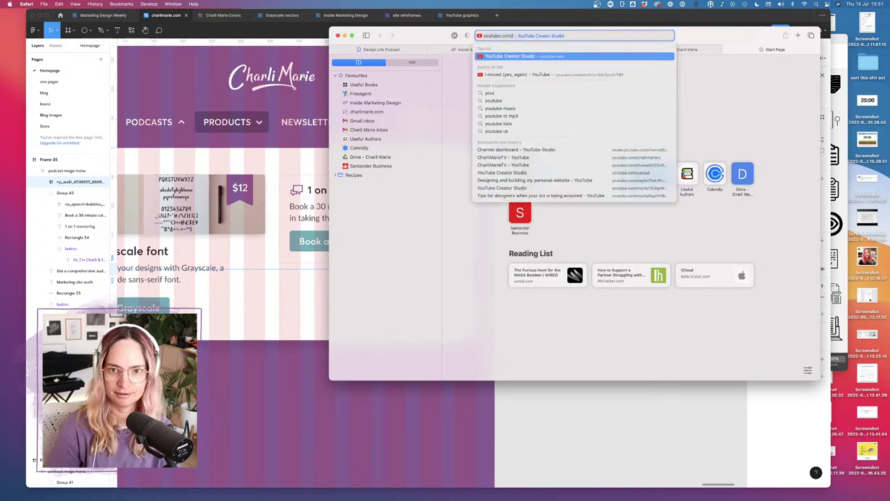
text(femke)
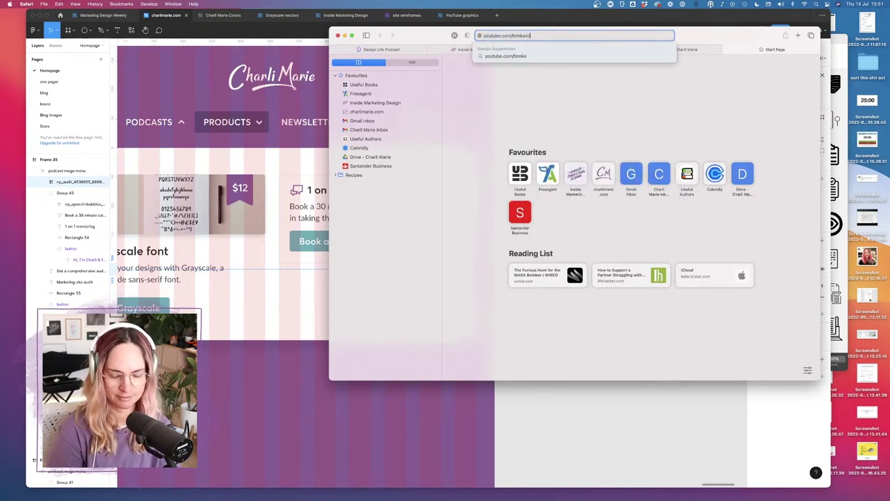
text(sv)
key(Return)
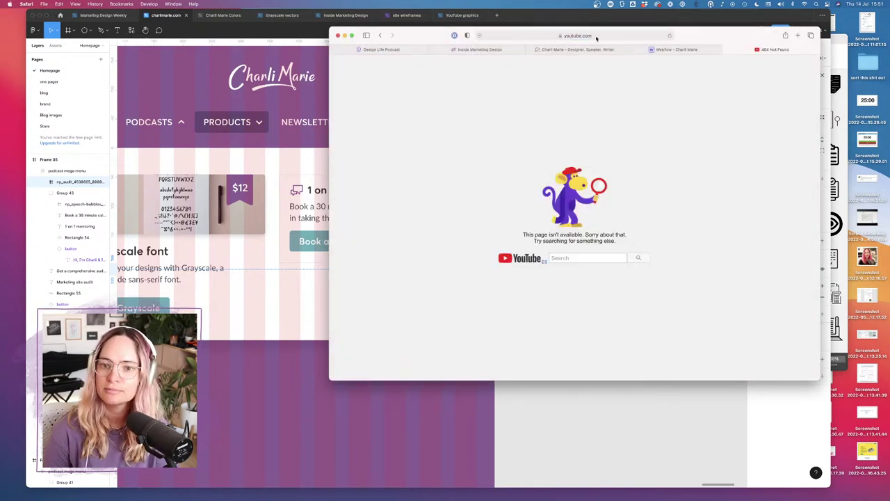
click(596, 36)
click(556, 36)
key(BackSpace)
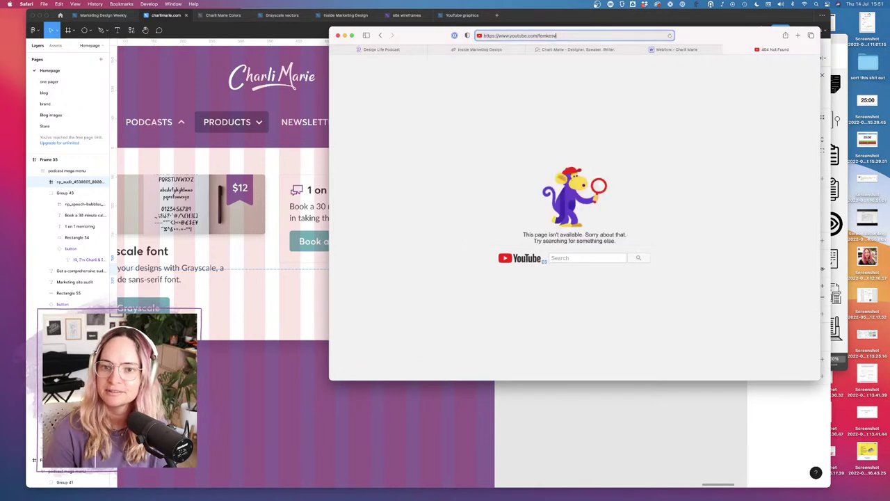
key(Return)
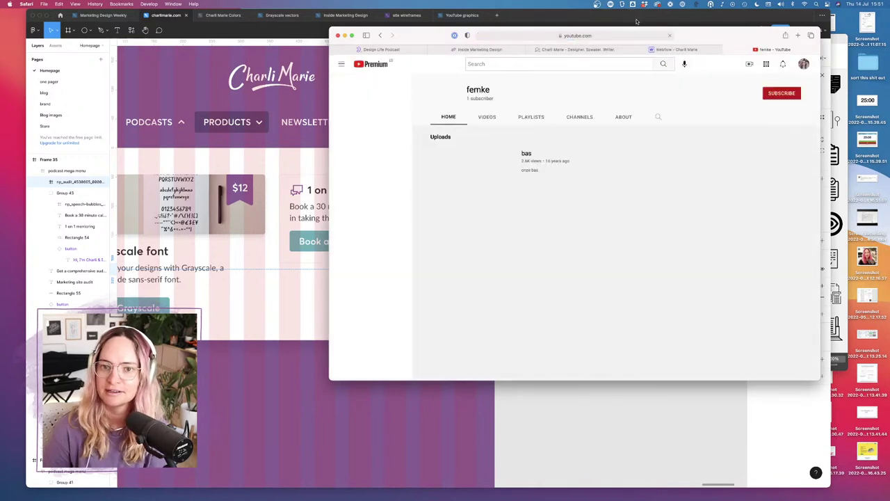
Step: Search YouTube for the creator's name and browse her channel page
click(509, 63)
text(femke)
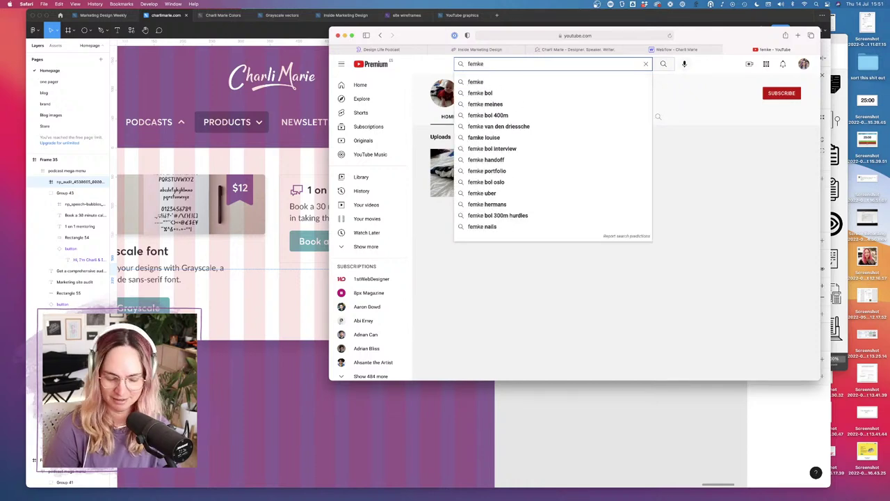
key(Return)
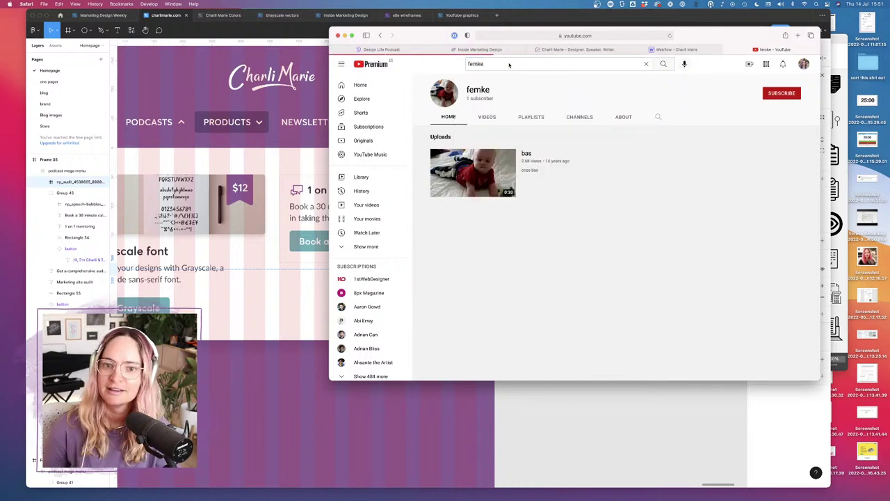
click(489, 121)
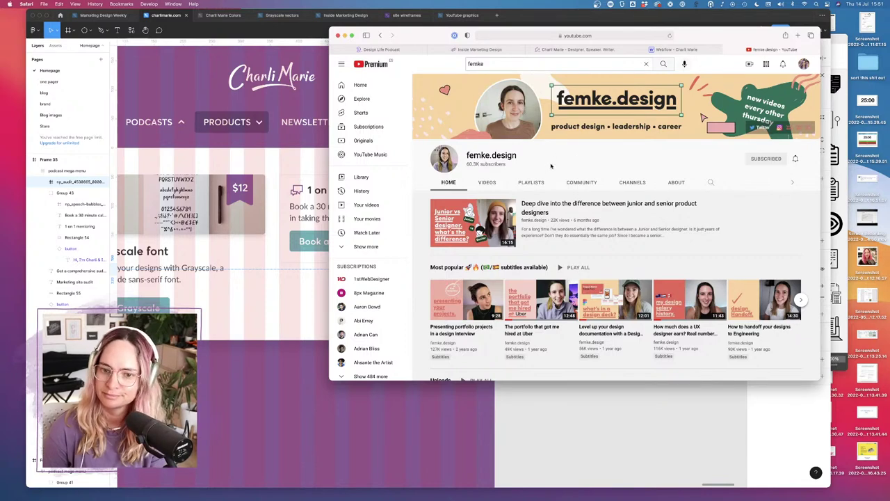
scroll(549, 167, down, 1)
scroll(554, 119, up, 1)
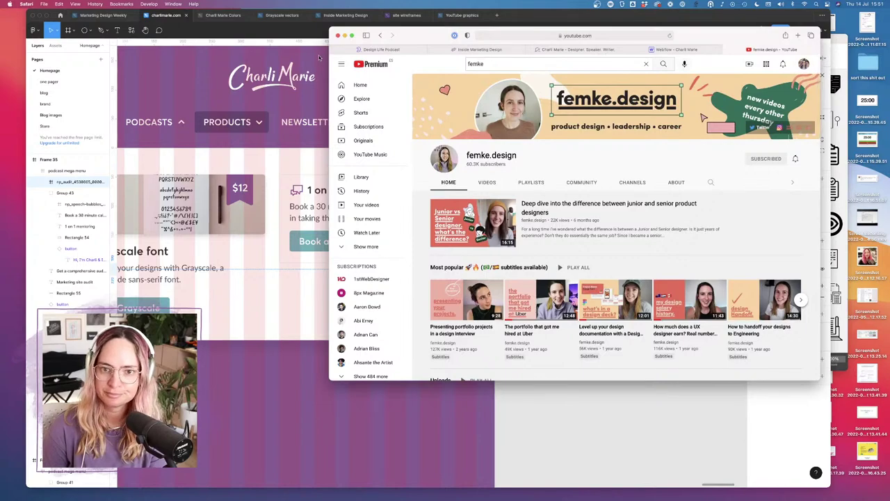
Step: Return to the Figma file showing the Podcasts mega menu
click(276, 90)
scroll(352, 141, up, 2)
scroll(351, 142, left, 10)
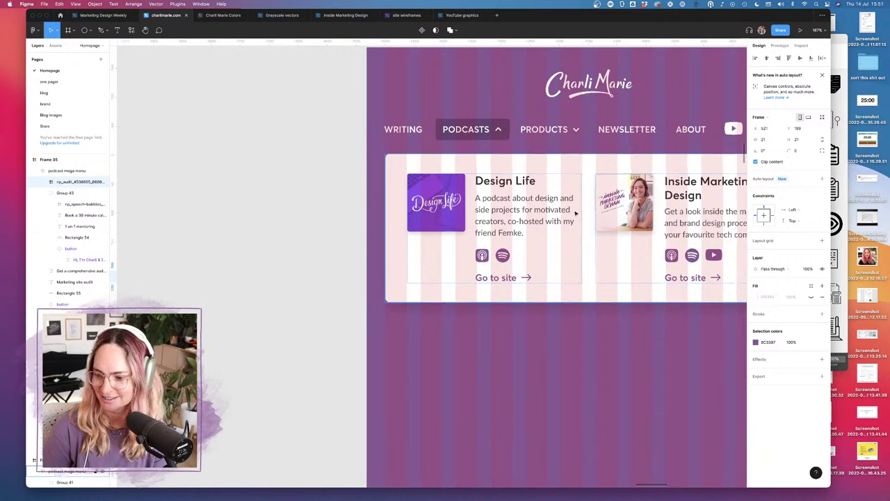
Step: Move the Marketing site audit title beside its icon and set it to size 18
scroll(576, 213, right, 15)
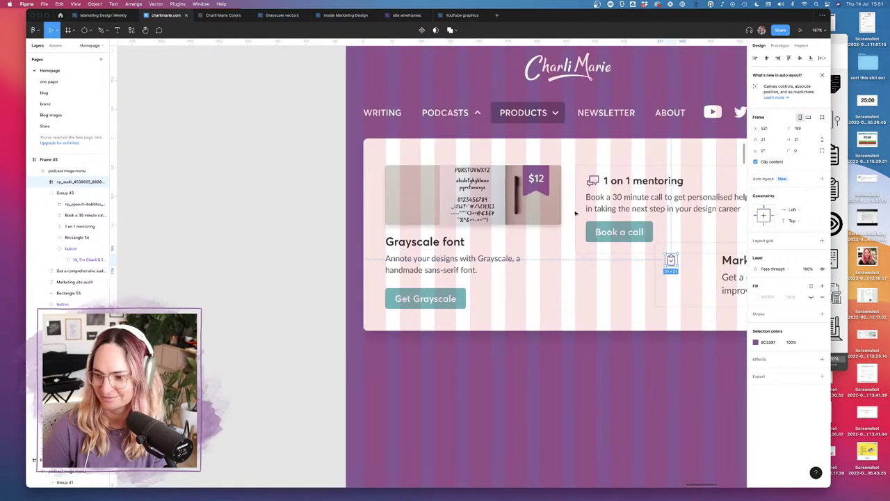
scroll(576, 213, right, 5)
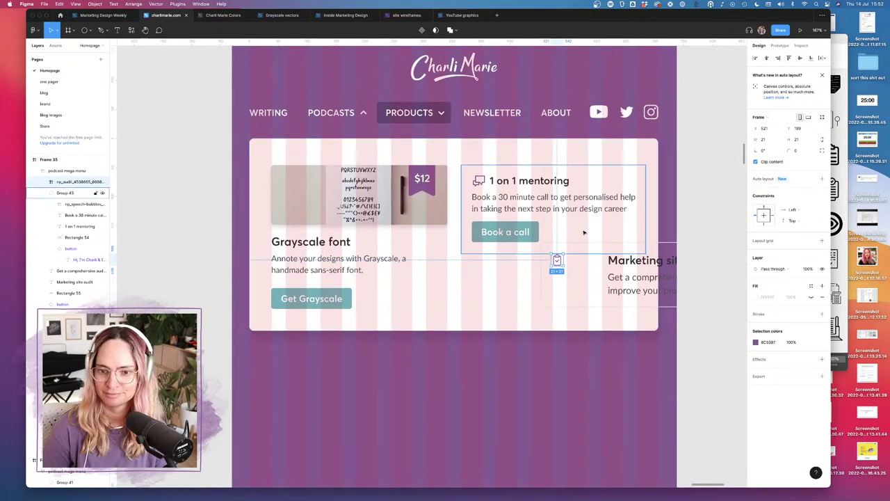
click(638, 267)
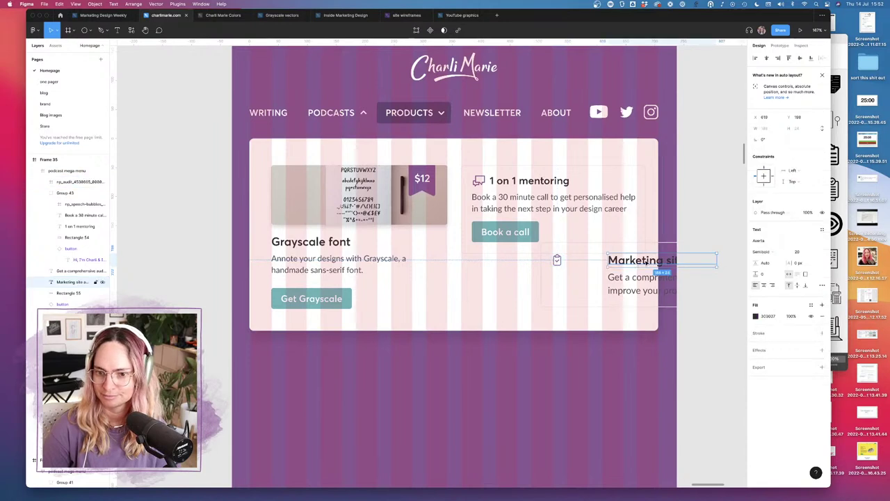
drag(638, 267, 606, 262)
click(798, 251)
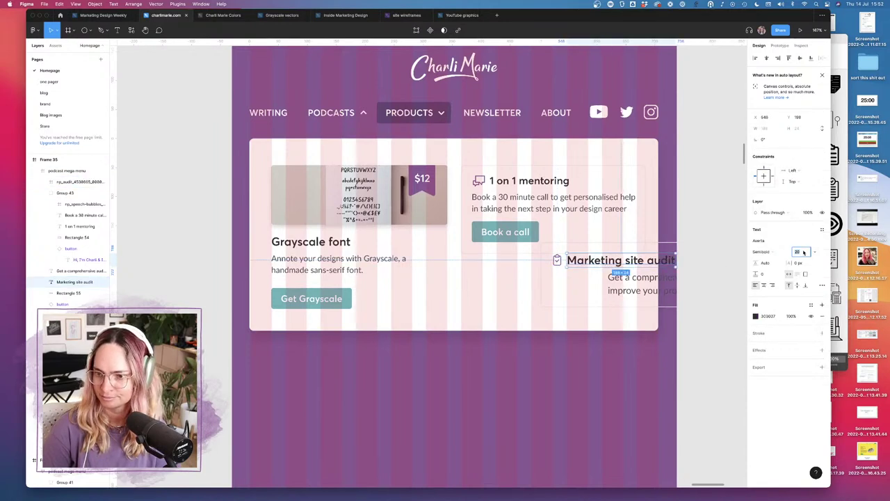
text(18)
key(Return)
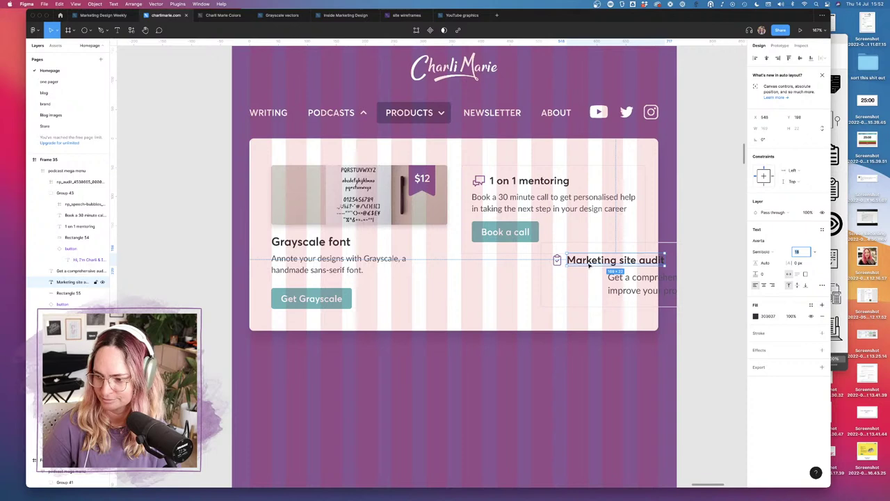
Step: Set the audit description to 14 and move the audit block beneath the mentoring block
click(619, 283)
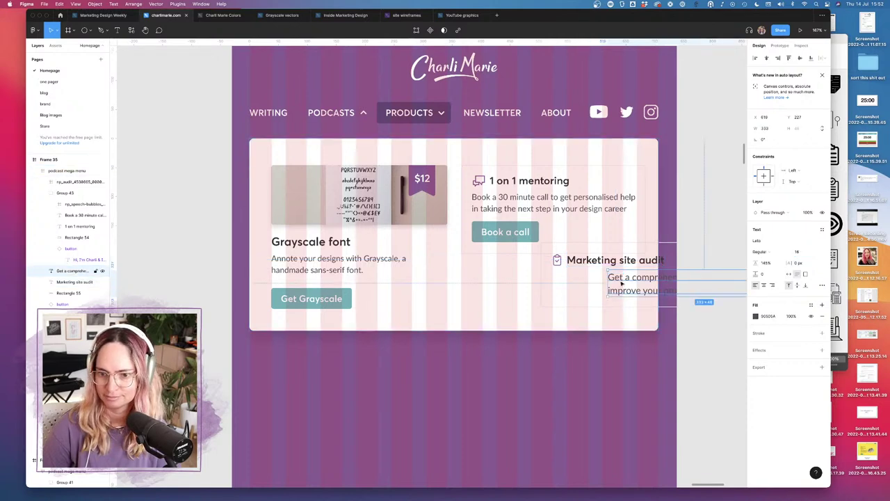
text(14)
key(Return)
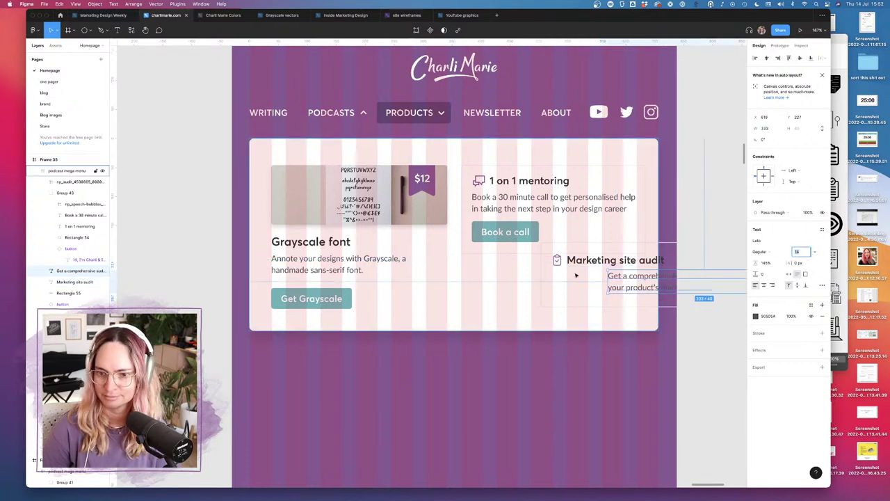
drag(626, 278, 574, 279)
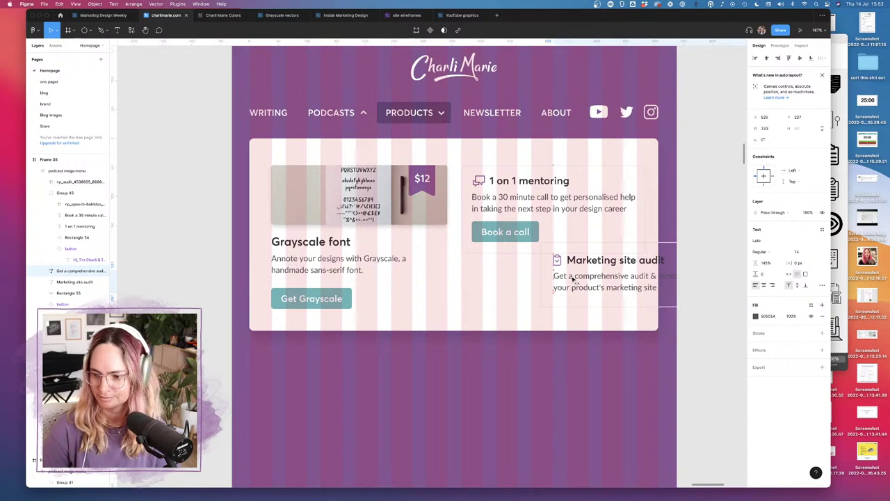
shift+click(557, 259)
shift+click(597, 260)
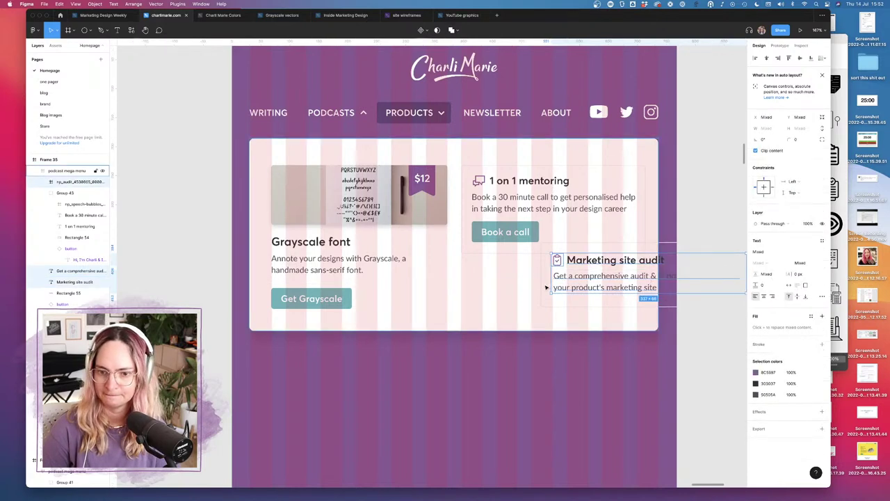
drag(600, 263, 520, 283)
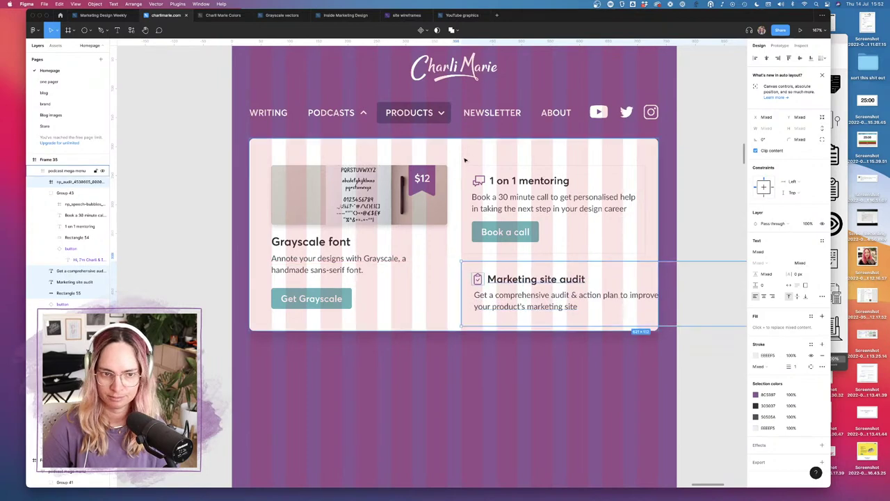
Step: Nudge the mentoring block up and make the Grayscale font image taller
click(504, 166)
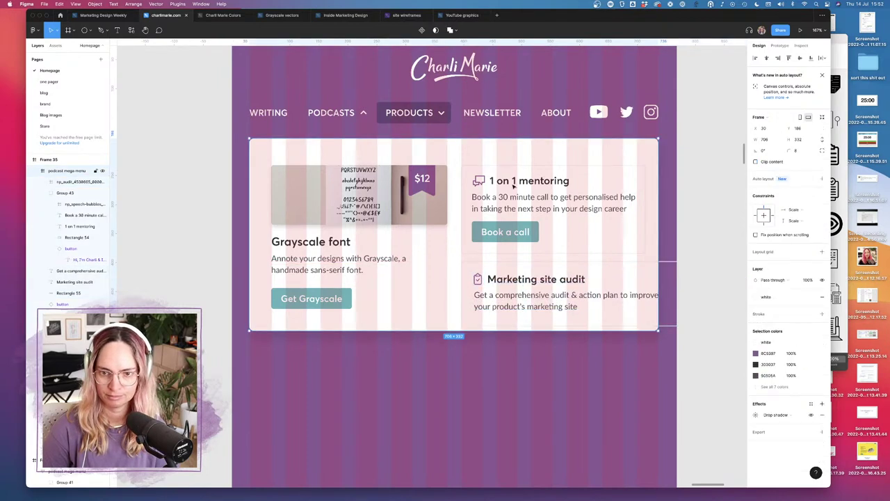
click(509, 204)
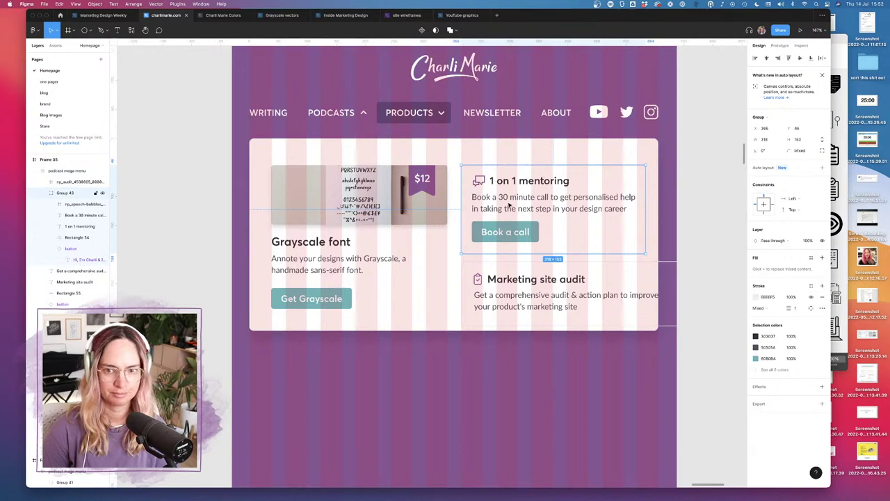
drag(509, 204, 507, 192)
click(342, 184)
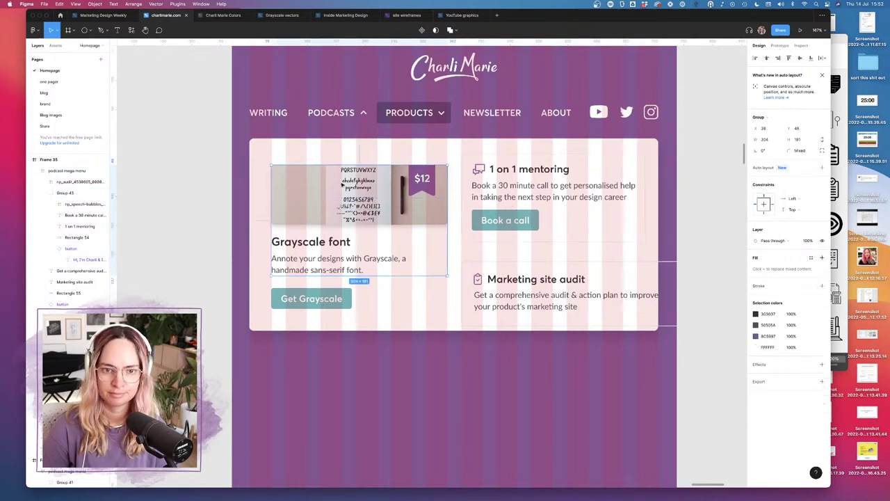
double_click(364, 175)
drag(365, 165, 365, 154)
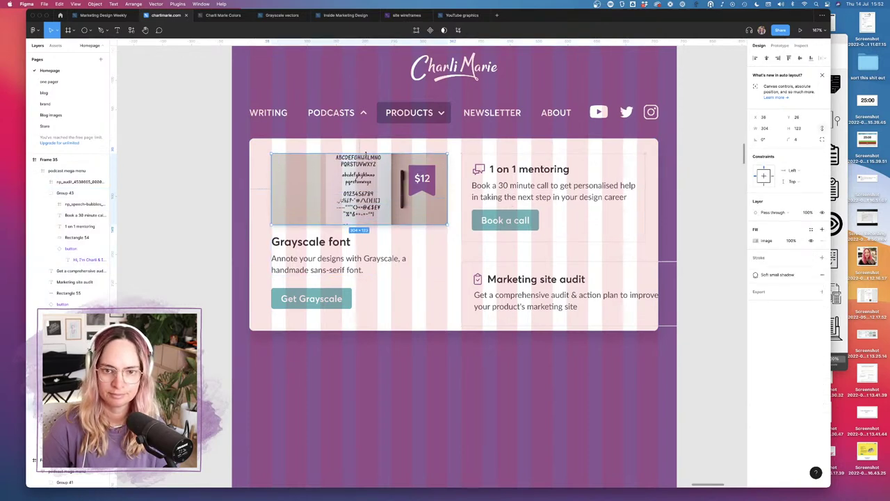
Step: Move the audit block's background, title, icon and description up, then select the description
click(528, 264)
shift+click(521, 280)
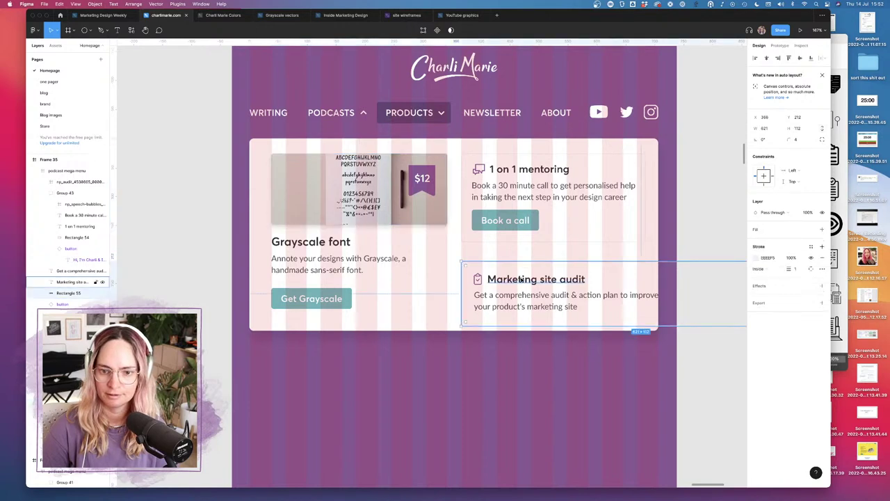
shift+click(478, 285)
shift+click(489, 303)
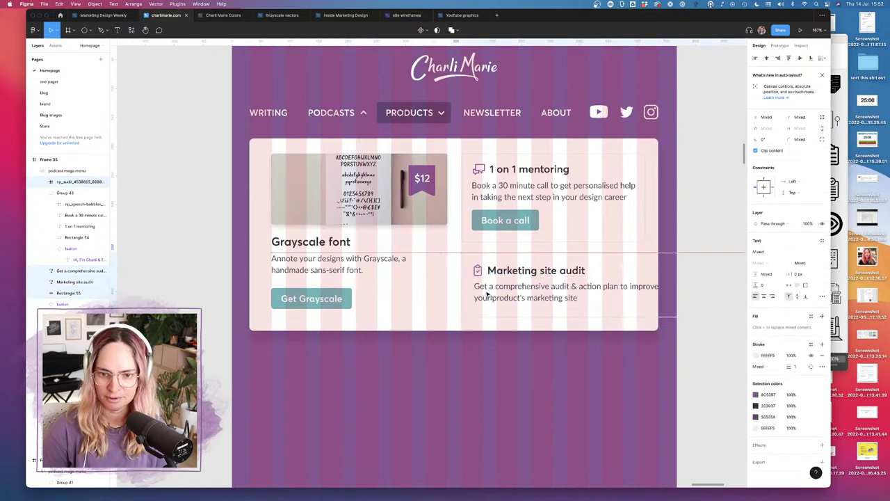
drag(488, 304, 489, 295)
scroll(528, 285, down, 2)
scroll(528, 285, right, 3)
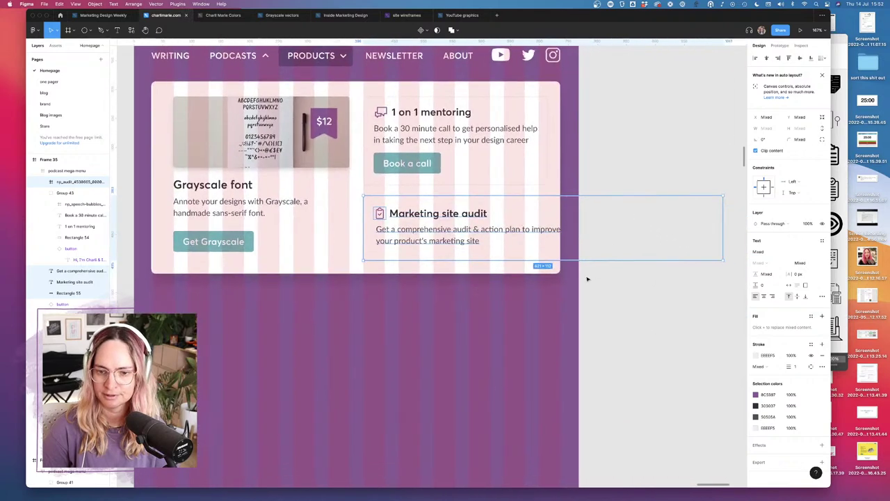
click(542, 237)
Step: Narrow the audit description and its background box to 318 wide
drag(561, 235, 539, 235)
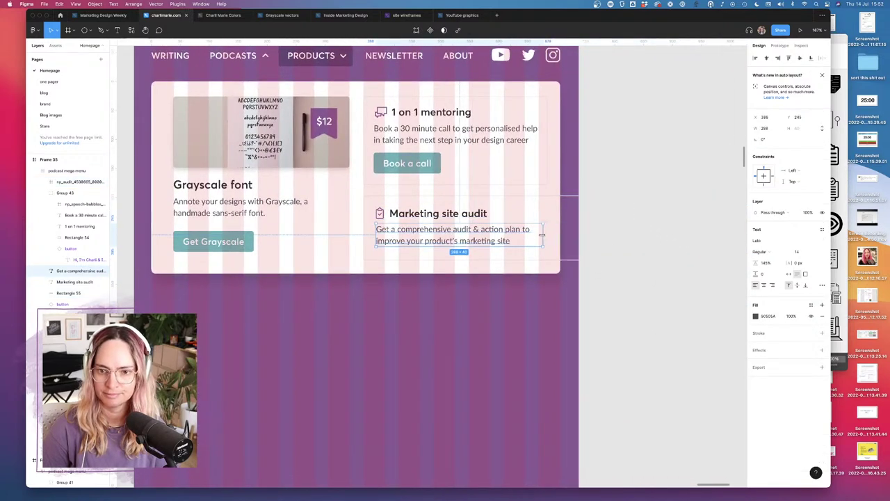
click(590, 195)
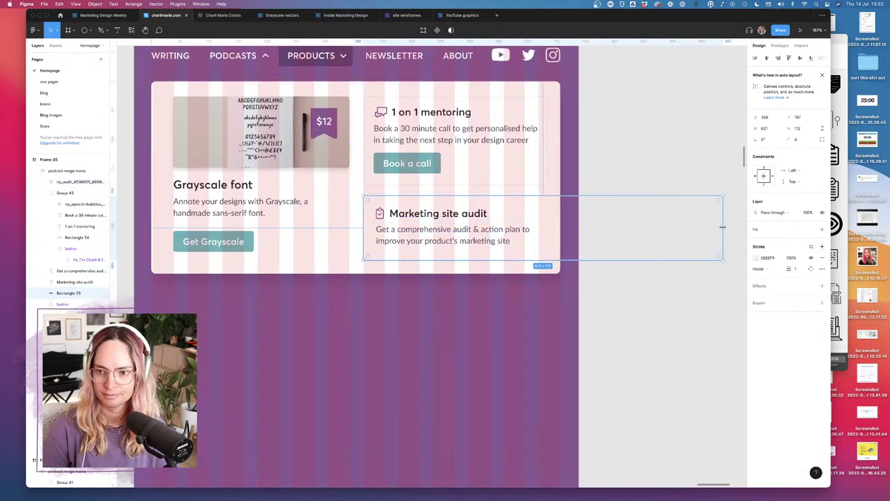
drag(722, 227, 547, 227)
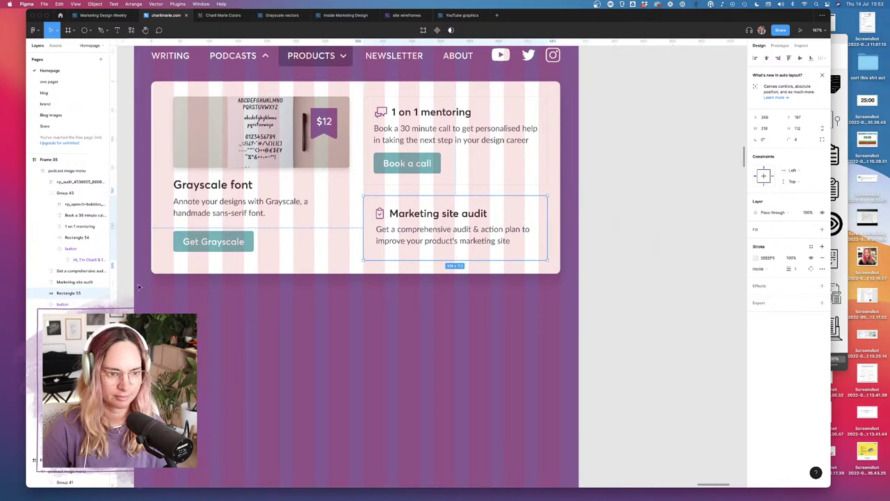
Step: Move the spare Inquire now button onto the audit card, under its description
click(64, 303)
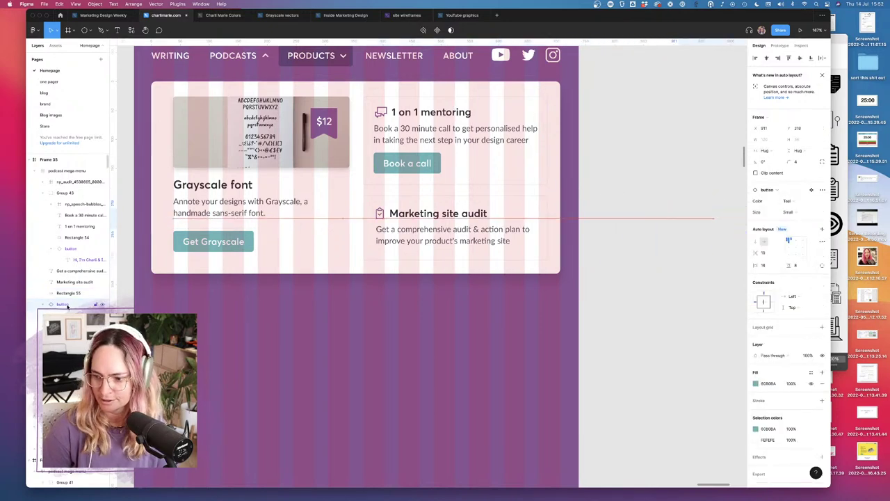
key(shift+Left)
key(shift+Left)
key(shift+Left)
key(shift+Left)
key(shift+Left)
key(shift+Left)
key(shift+Left)
key(shift+Left)
key(shift+Left)
key(shift+Left)
key(shift+Left)
key(shift+Left)
key(shift+Left)
key(shift+Left)
key(shift+Left)
key(shift+Left)
key(shift+Left)
key(shift+Left)
key(shift+Left)
key(shift+Left)
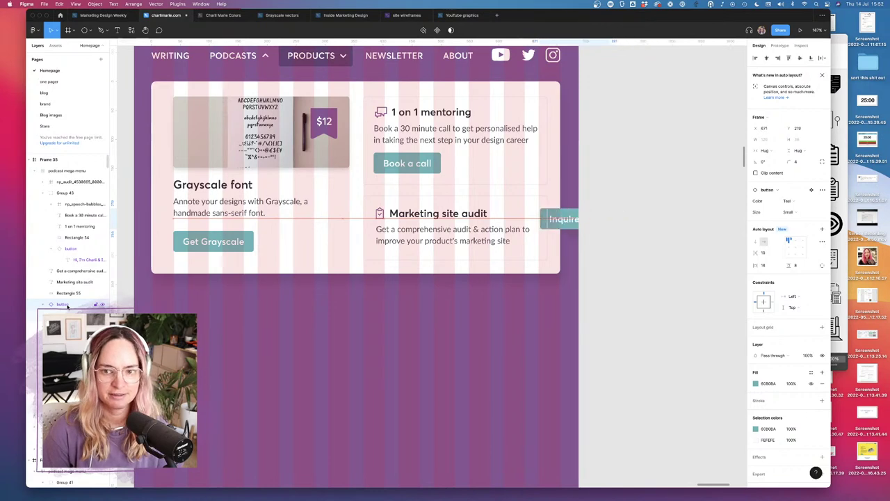
key(shift+Left)
key(shift+Left)
key(shift+Left)
key(shift+Left)
key(shift+Left)
key(shift+Left)
key(shift+Left)
key(shift+Left)
key(shift+Left)
key(shift+Left)
key(shift+Left)
key(shift+Left)
key(shift+Left)
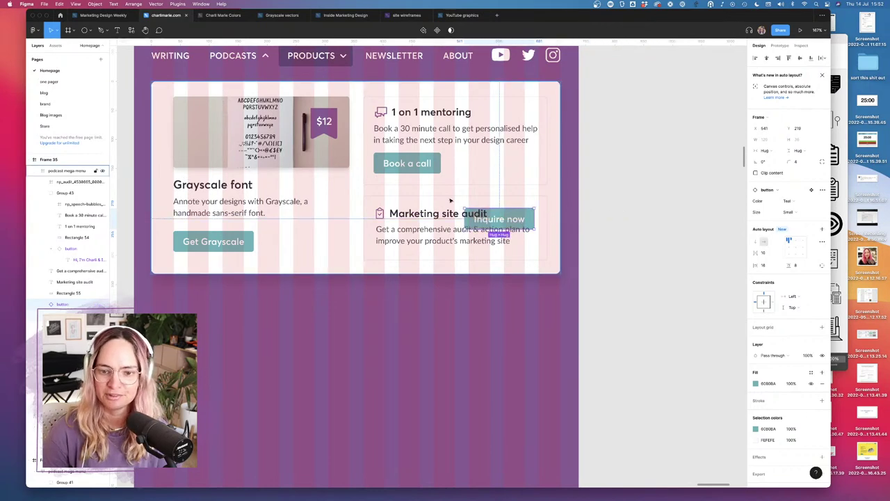
drag(519, 219, 430, 264)
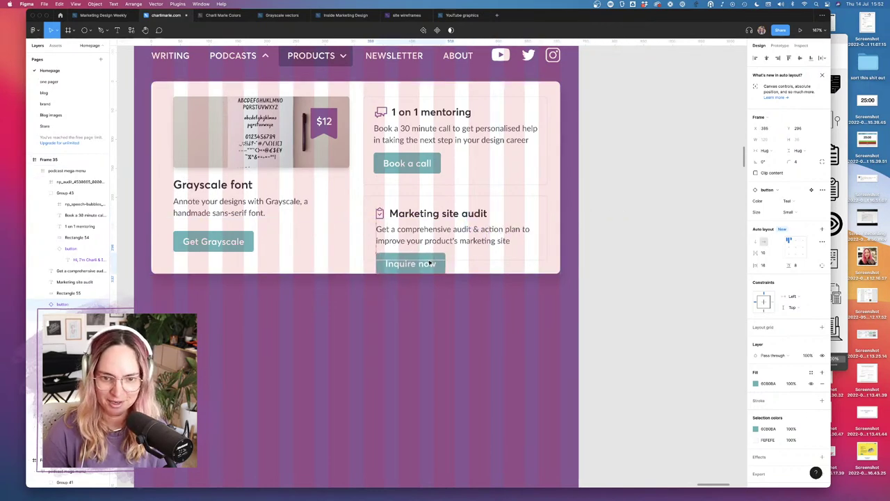
Step: Lengthen the menu frame to 382 tall and extend the audit box around the button
click(495, 273)
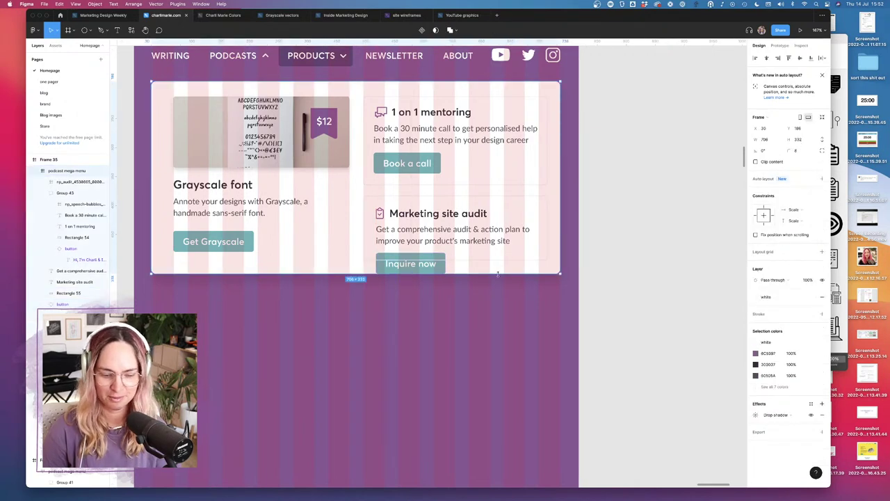
drag(498, 276, 501, 305)
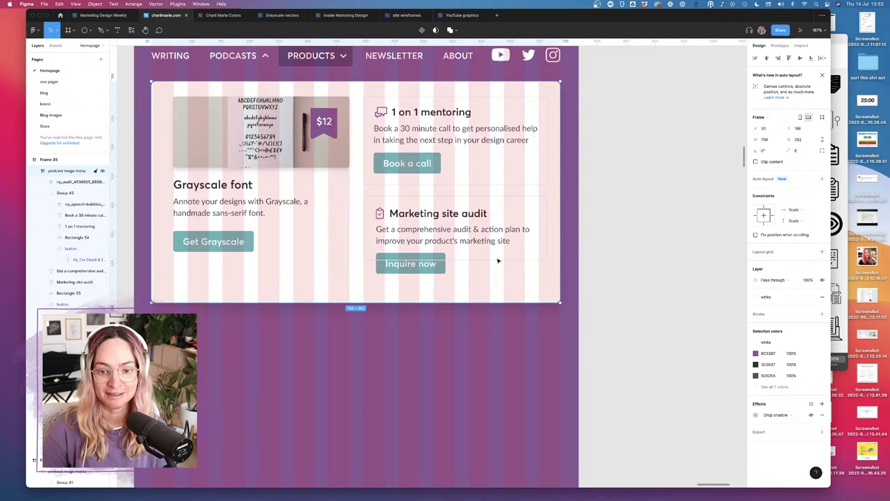
click(480, 261)
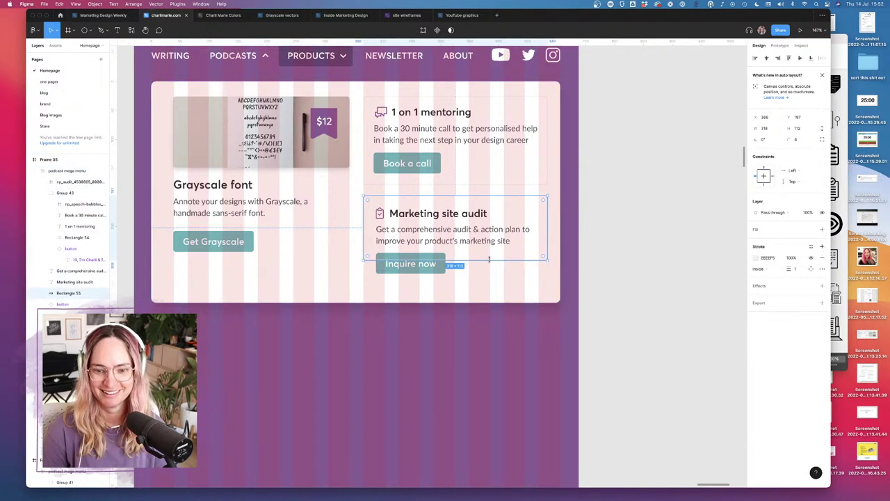
drag(489, 259, 487, 283)
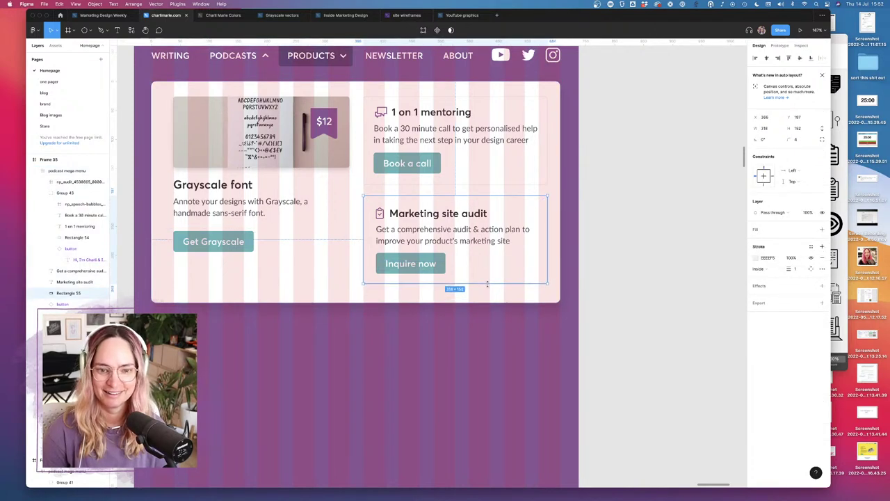
Step: Nudge the Grayscale heading, description and Get Grayscale button down together
click(220, 203)
click(220, 204)
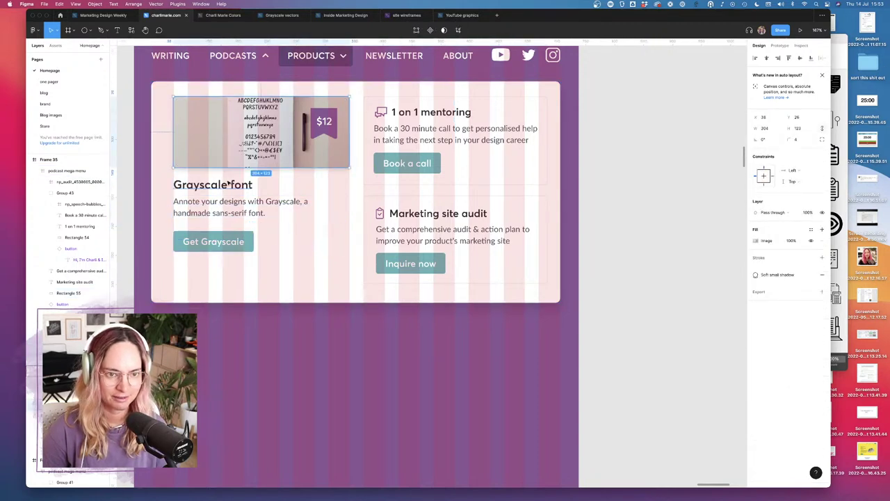
shift+click(230, 185)
shift+click(233, 242)
key(Down)
key(Down)
key(Down)
key(Down)
key(Down)
key(Down)
key(Down)
key(Down)
key(Down)
key(Down)
key(Down)
key(Down)
key(Down)
key(Down)
key(Down)
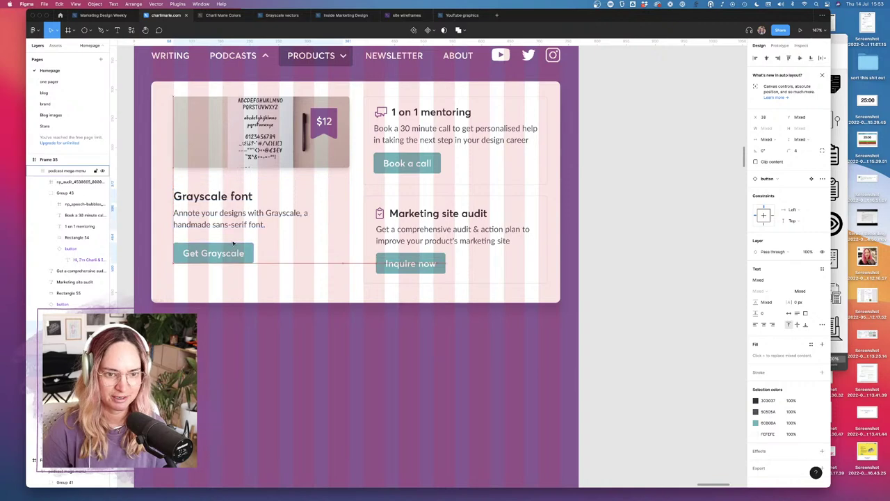
Step: Make the Grayscale font image taller by extending its bottom edge
click(244, 164)
drag(263, 168, 264, 189)
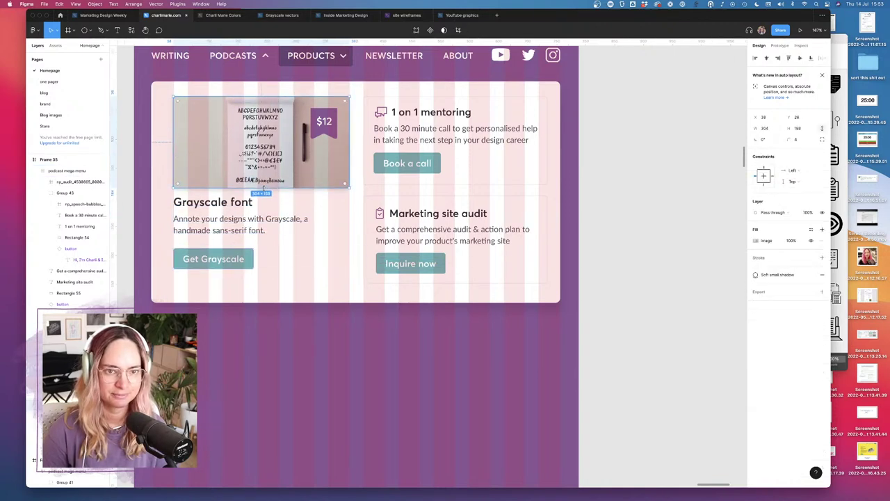
click(327, 121)
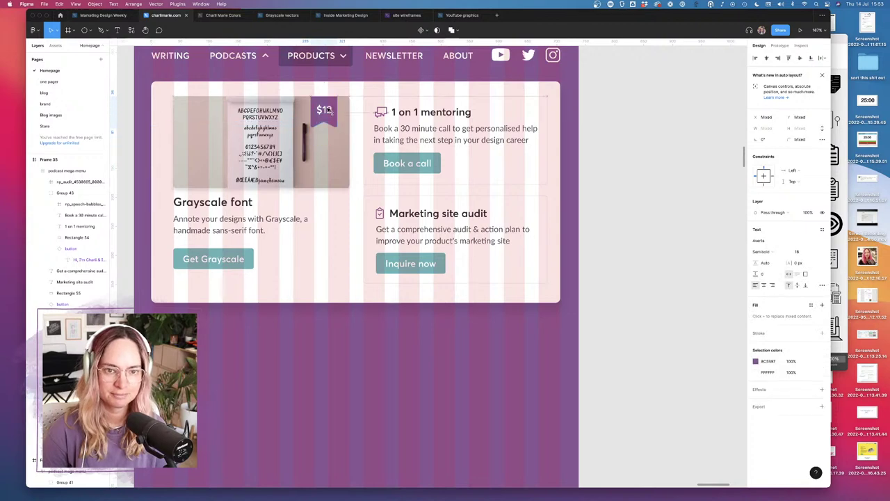
click(673, 132)
scroll(673, 132, left, 3)
scroll(673, 132, up, 2)
scroll(673, 132, up, 2)
scroll(673, 132, right, 3)
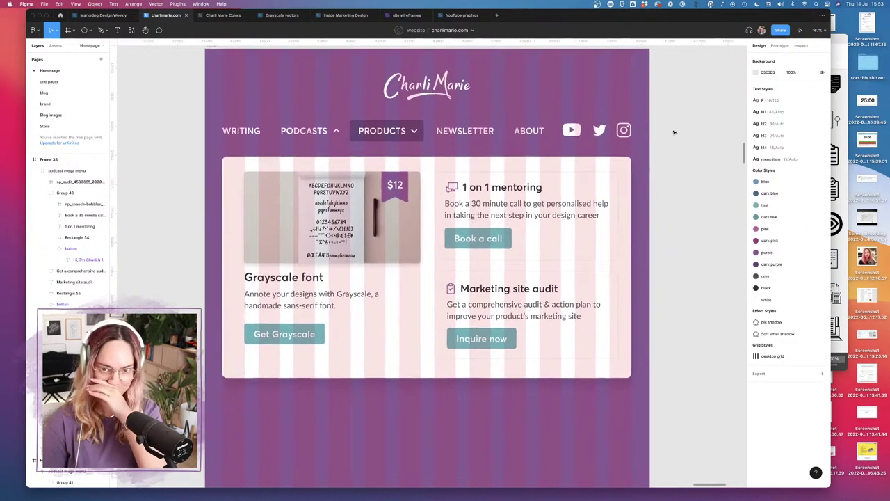
Step: Nudge the Grayscale card's title and description down slightly once more
click(273, 290)
double_click(282, 288)
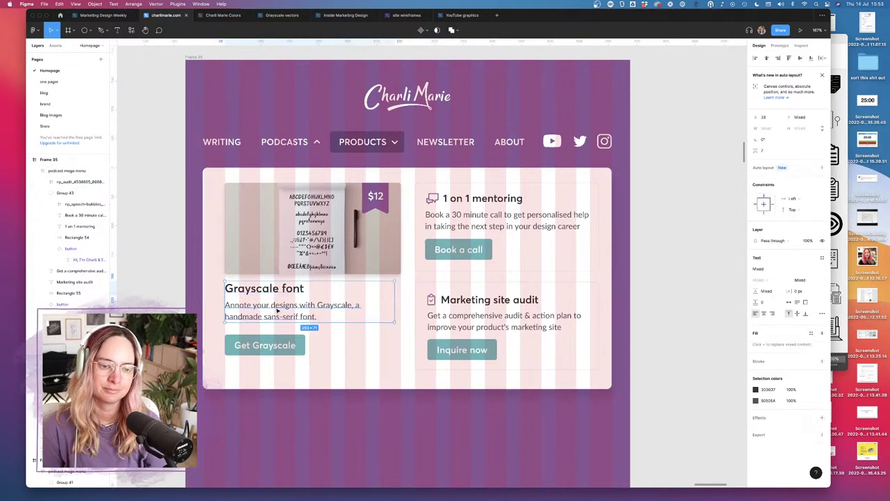
shift+click(276, 310)
key(Down)
key(Down)
key(Down)
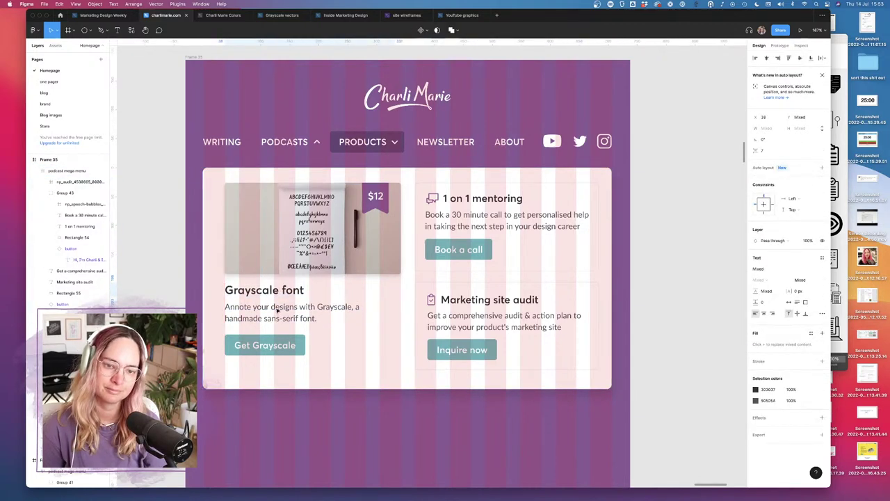
click(672, 238)
scroll(672, 238, right, 5)
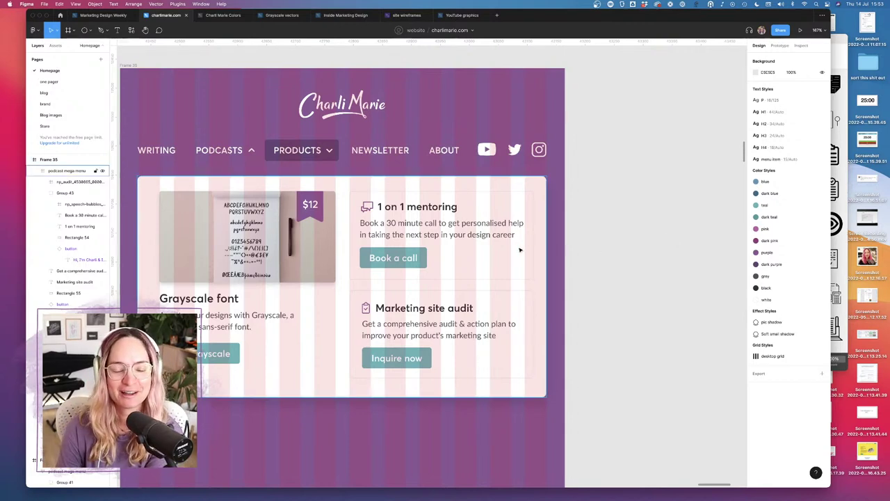
Step: Zoom out to compare all four mega menu frames, then zoom back into Frame 35
scroll(451, 262, down, 10)
scroll(451, 260, down, 3)
scroll(451, 260, up, 3)
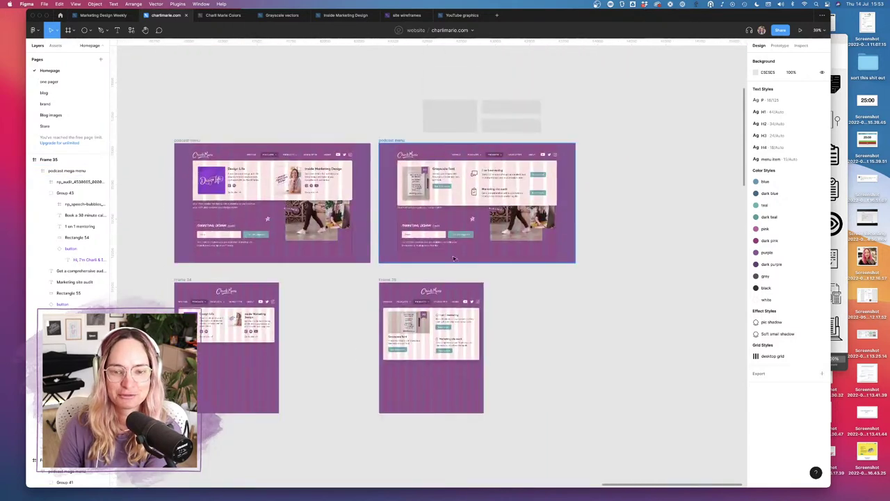
scroll(431, 268, up, 10)
scroll(432, 266, down, 3)
scroll(445, 250, down, 5)
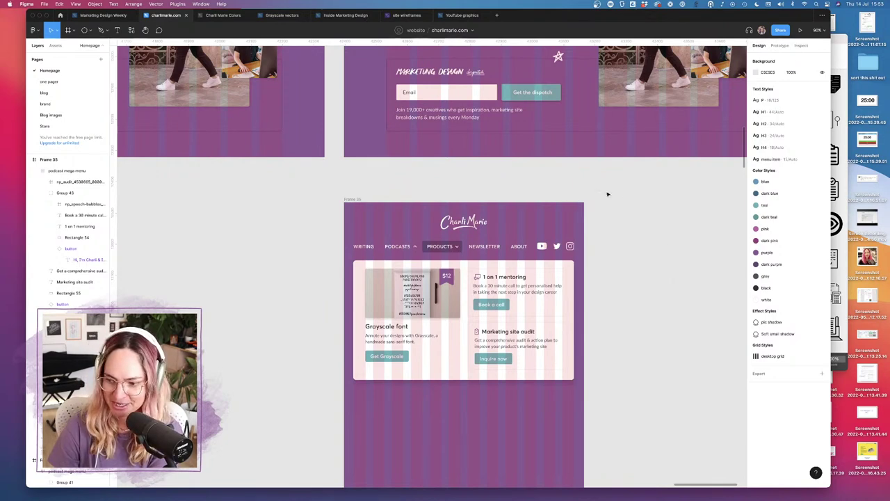
Step: Search YouTube for another product designer's name, open their channel, then return to Figma
click(222, 483)
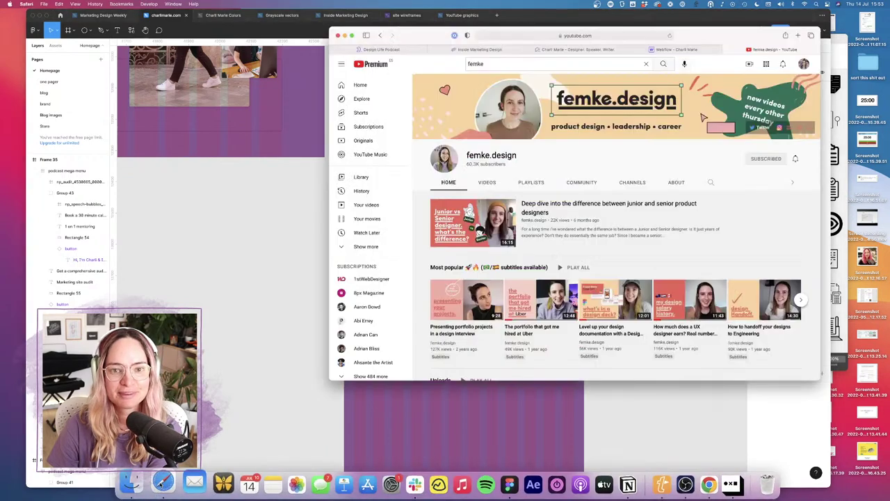
click(486, 63)
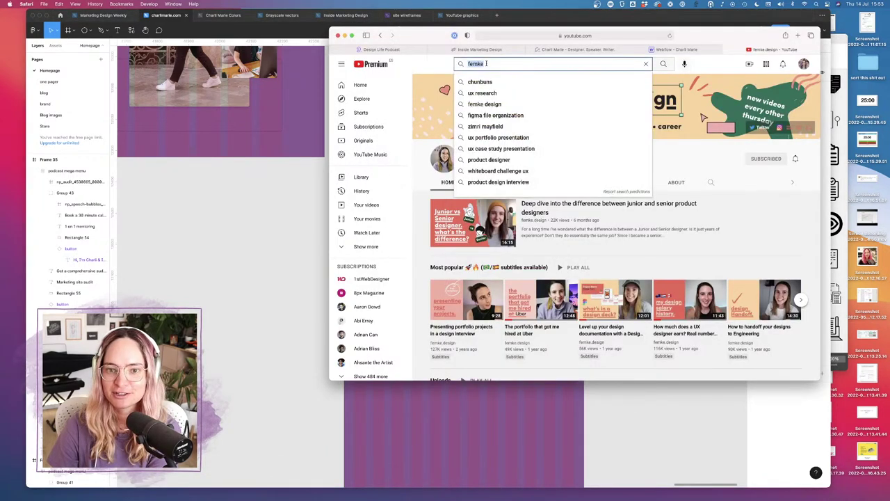
text(sara bru)
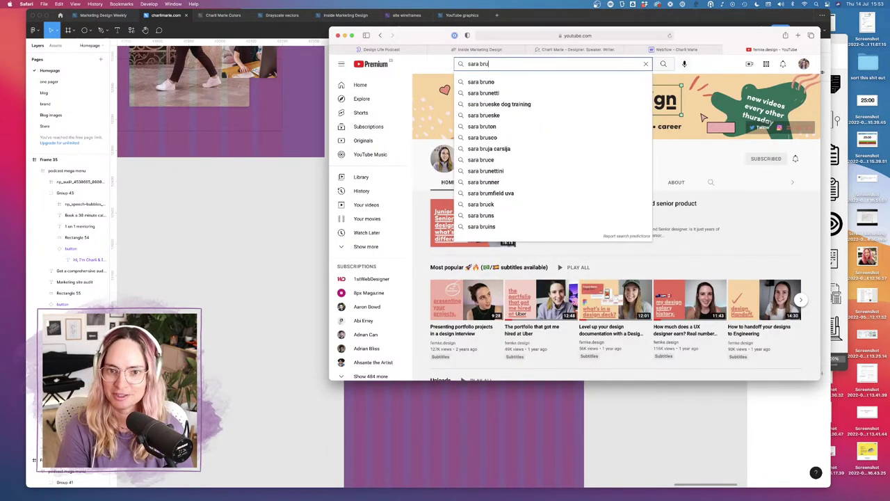
click(487, 93)
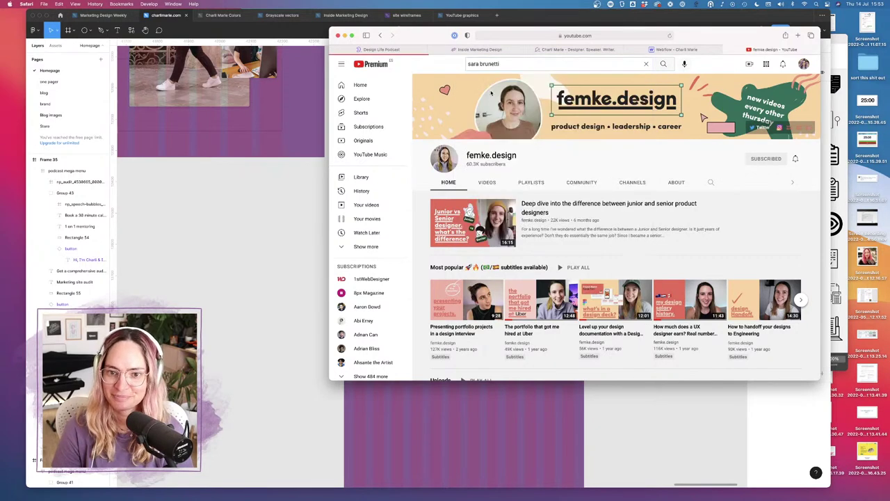
click(573, 107)
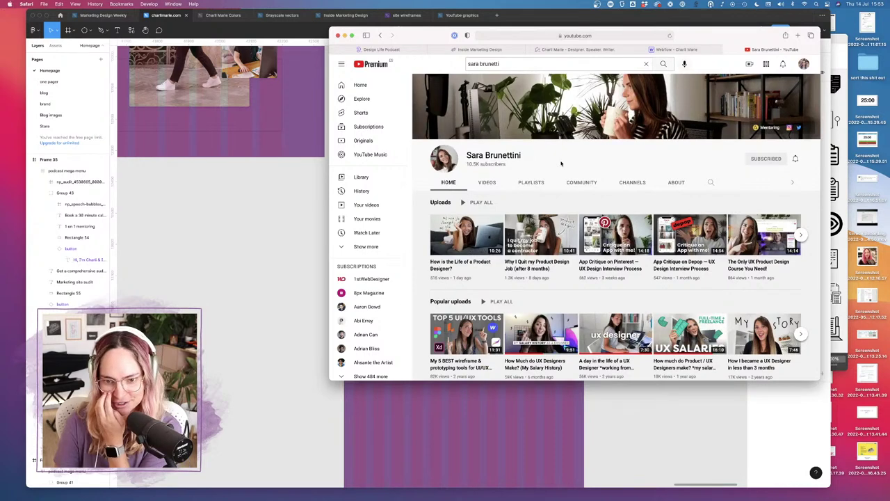
scroll(561, 163, down, 1)
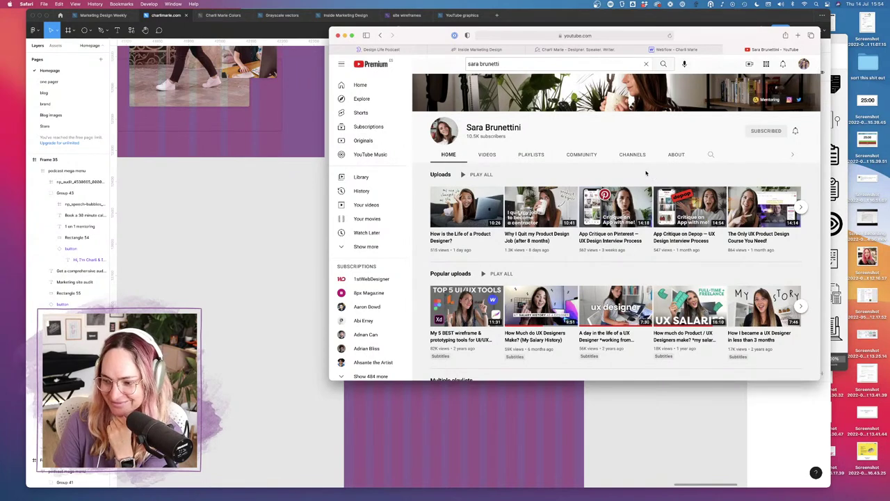
click(240, 289)
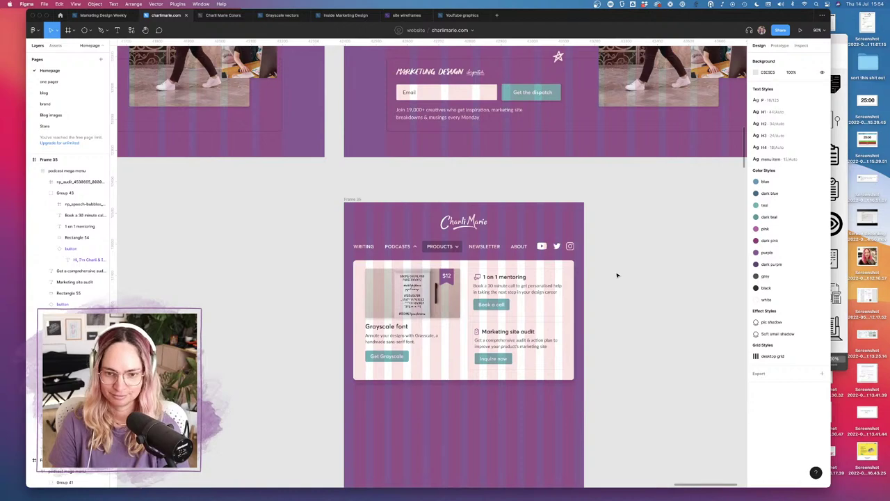
Step: Scroll across the desktop and mobile mega menu frames, then bring the Safari YouTube window forward
scroll(616, 276, down, 1)
scroll(617, 275, up, 5)
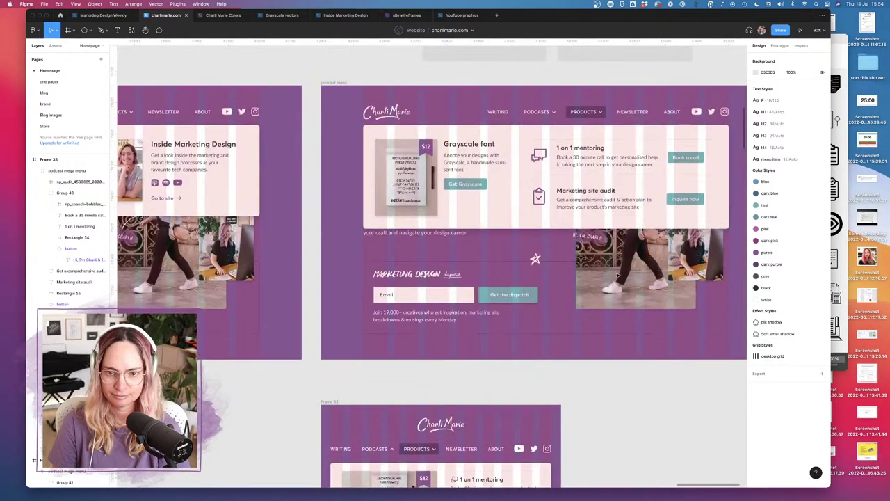
scroll(616, 275, down, 5)
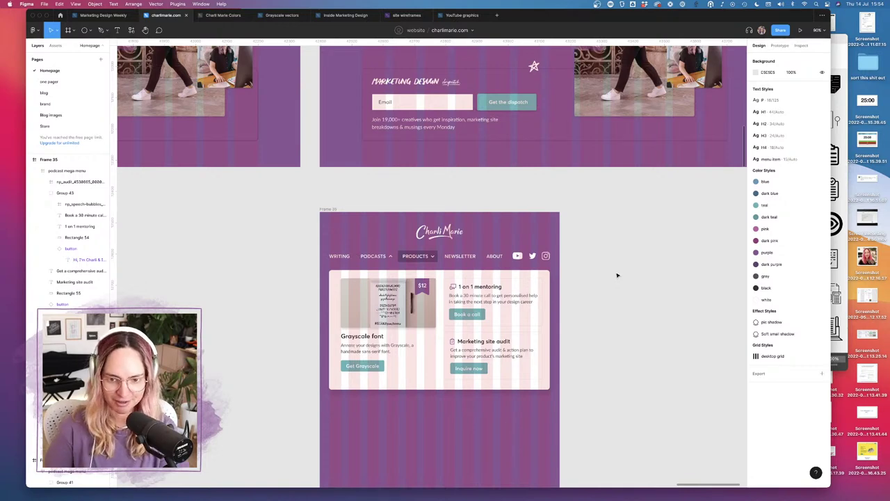
scroll(617, 275, up, 3)
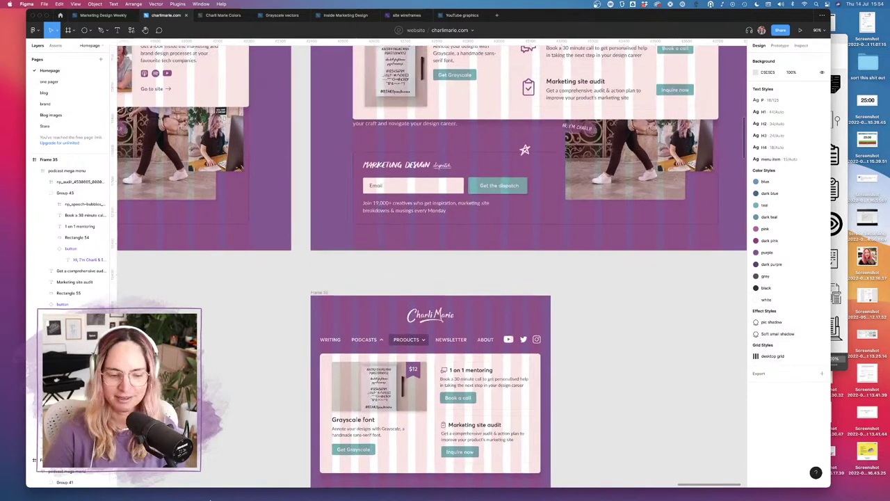
click(159, 490)
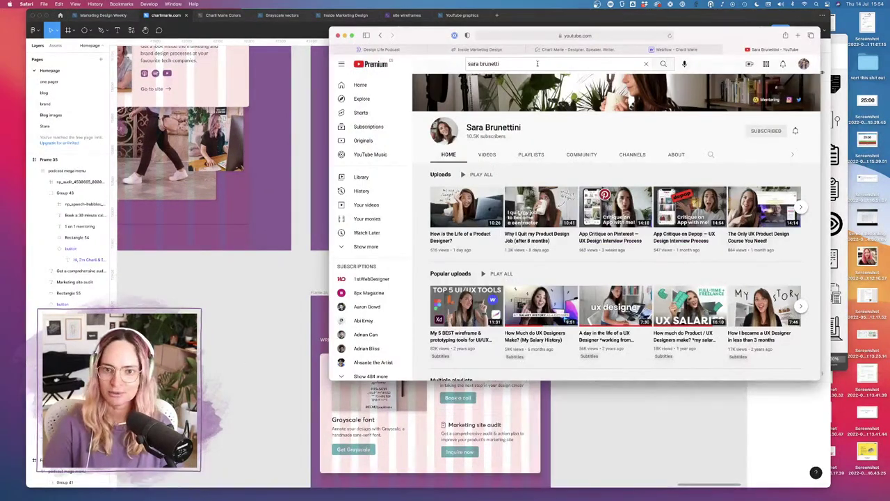
Step: Preview the Charli Marie homepage at mobile landscape in Webflow, then review the Figma frames
click(675, 50)
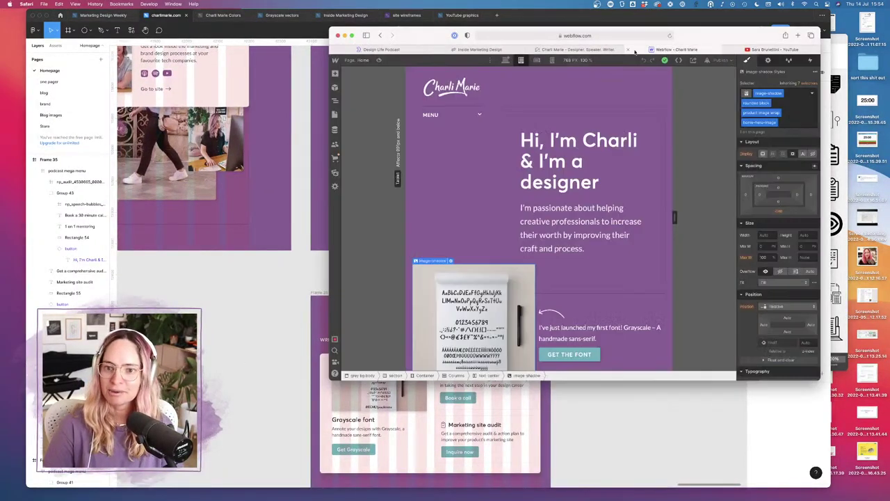
click(536, 60)
click(518, 61)
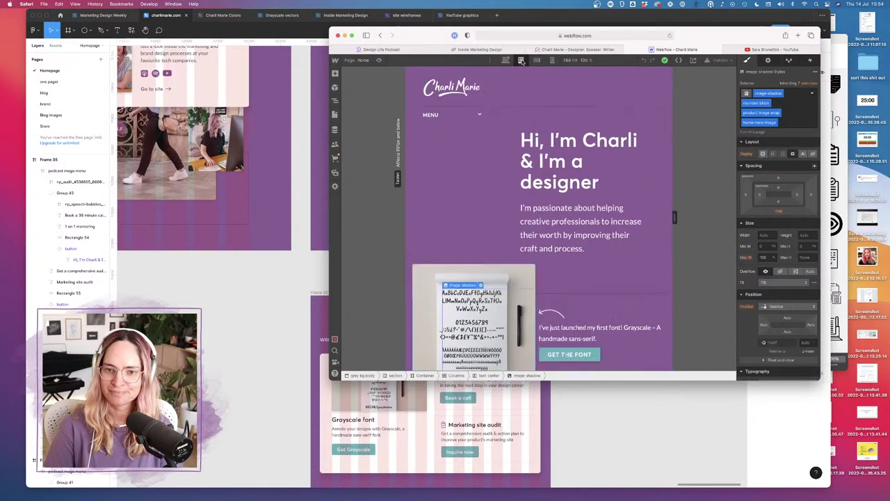
click(245, 313)
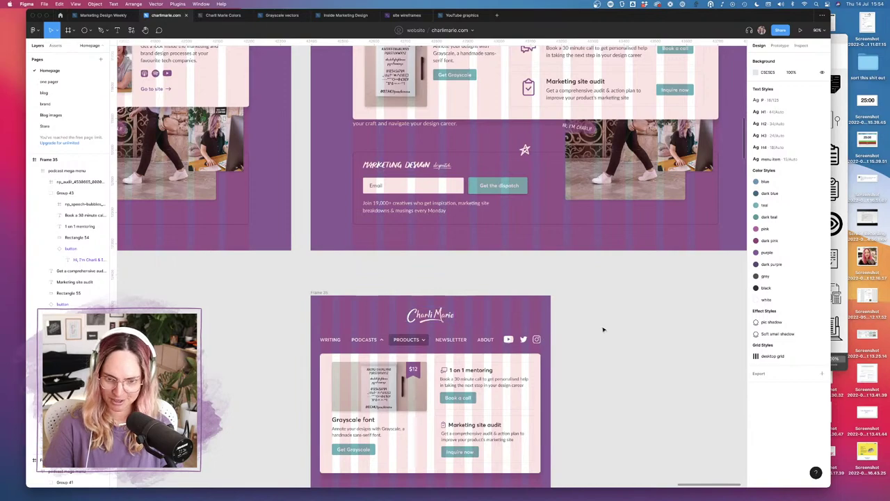
scroll(604, 329, down, 5)
scroll(604, 329, up, 2)
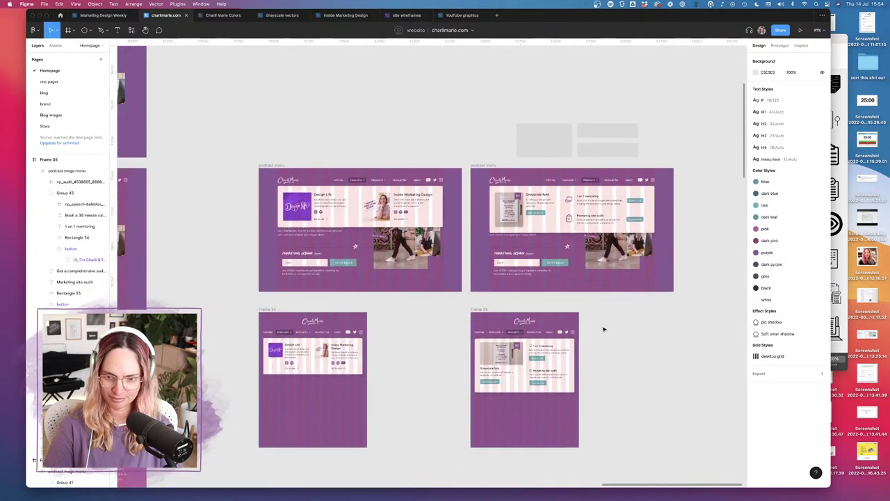
scroll(603, 328, right, 2)
scroll(603, 328, down, 1)
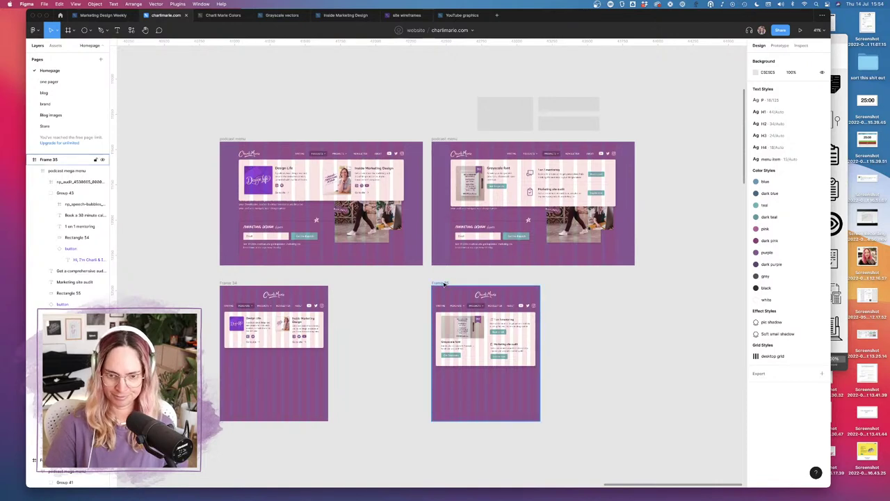
Step: Preview the Webflow homepage at 320 px mobile portrait width and return to Figma
mouse_move(139, 484)
click(170, 482)
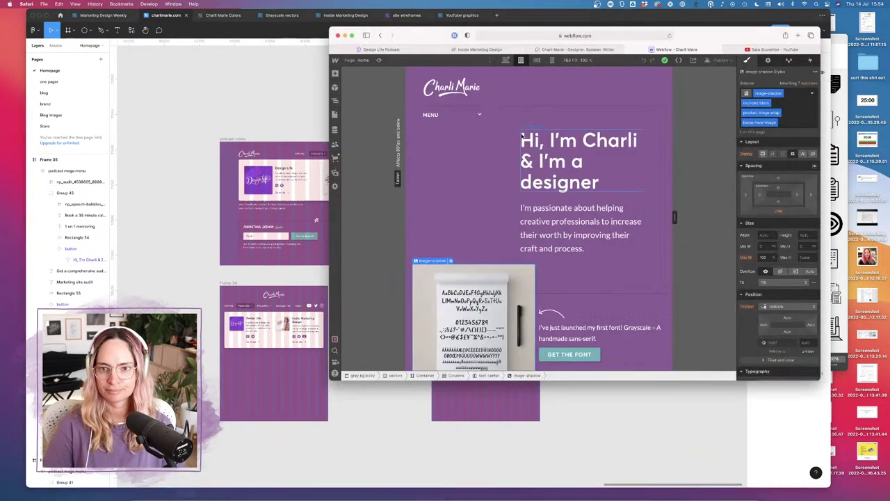
click(550, 62)
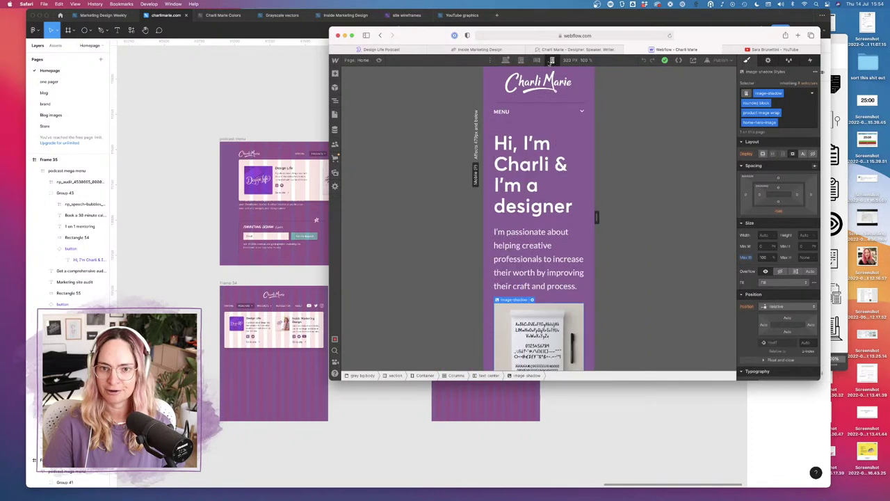
click(256, 102)
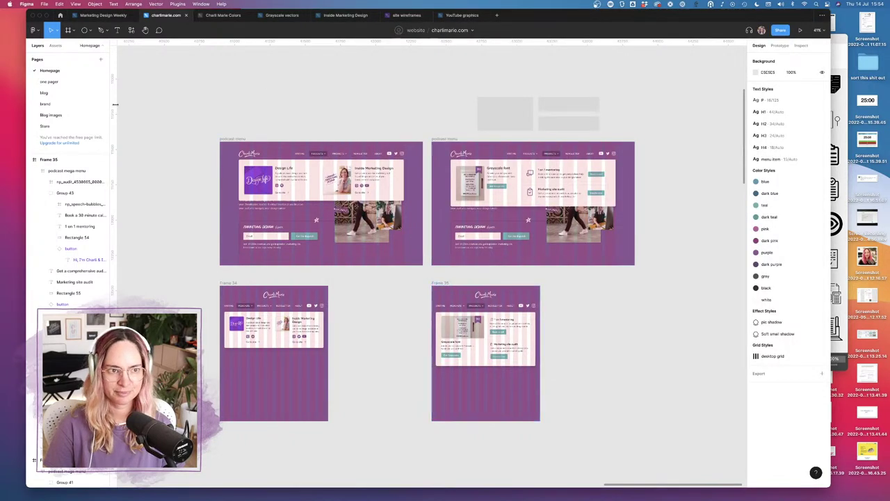
Step: Draw a new empty Frame 36 and save Frame 35's grid as the 'tablet grid' style
key(f)
drag(551, 285, 640, 420)
click(443, 283)
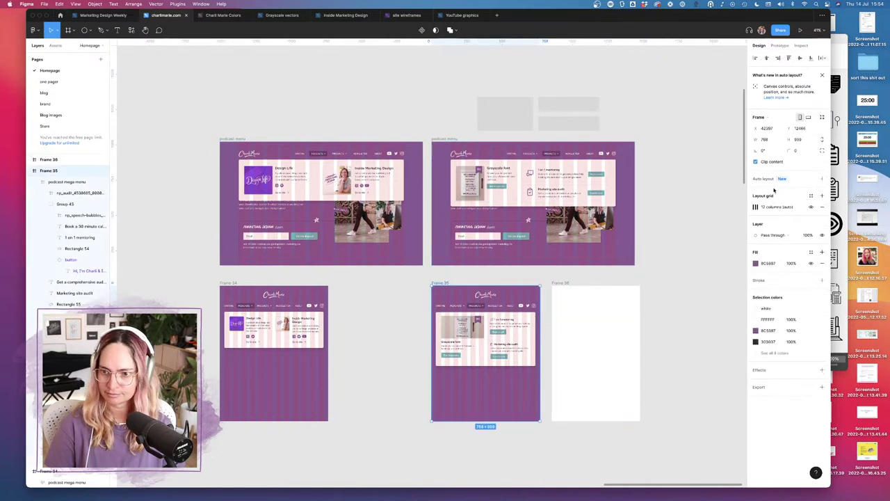
click(810, 195)
click(818, 209)
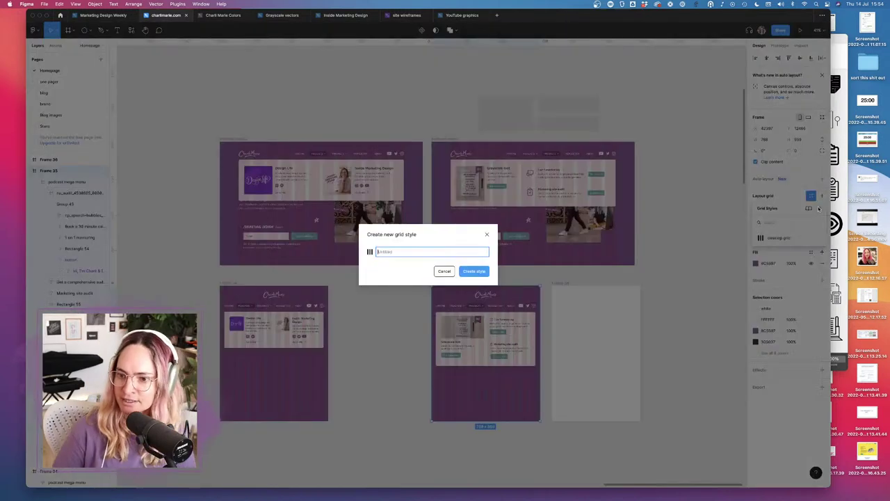
text(tablet gri)
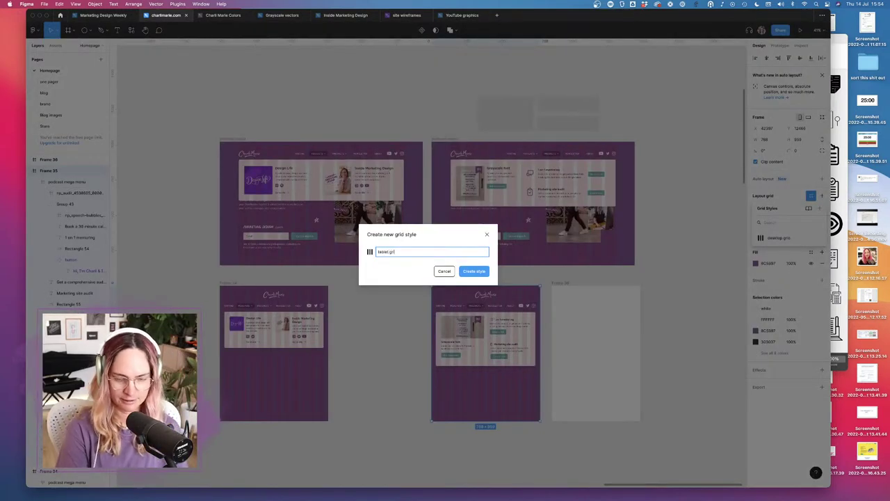
text(d)
key(Return)
Step: Fill Frame 36 with purple swatch 8C5B97 and add a layout grid to it
click(560, 292)
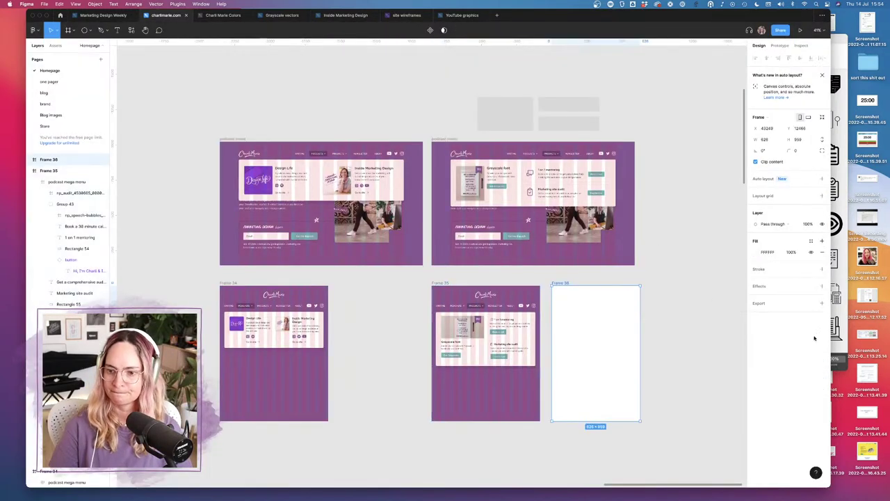
click(757, 253)
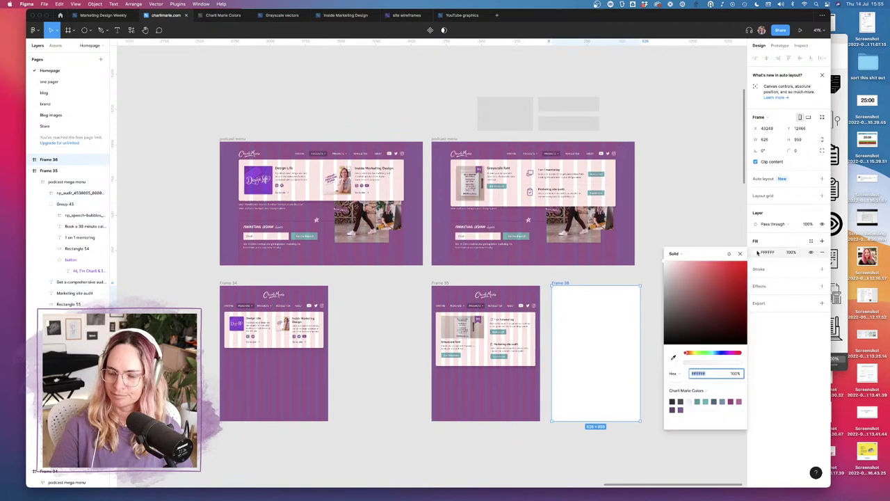
click(680, 409)
click(548, 279)
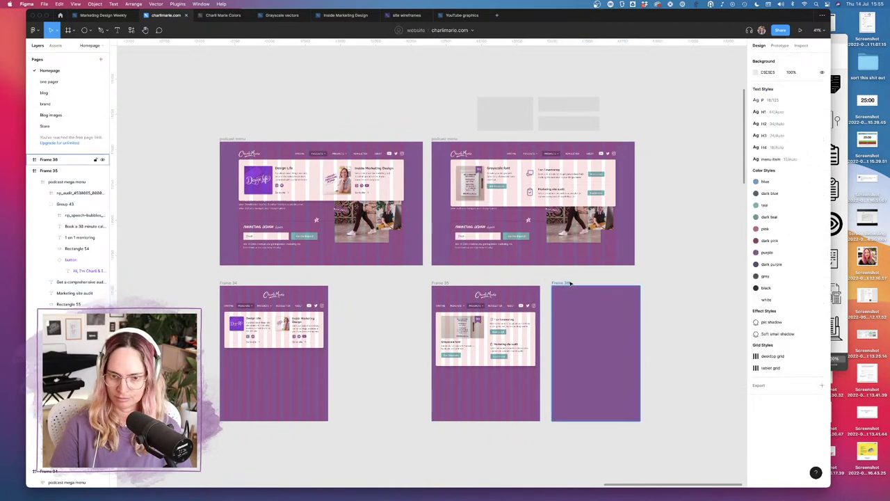
click(565, 284)
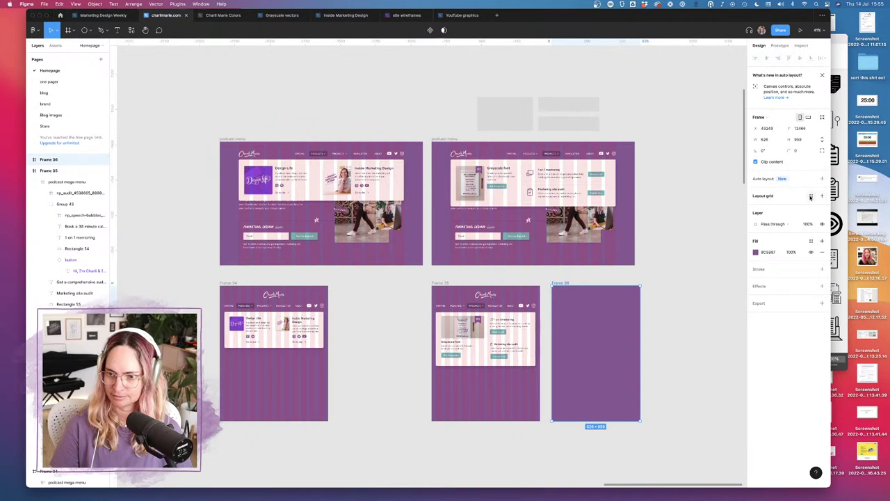
click(810, 195)
click(779, 249)
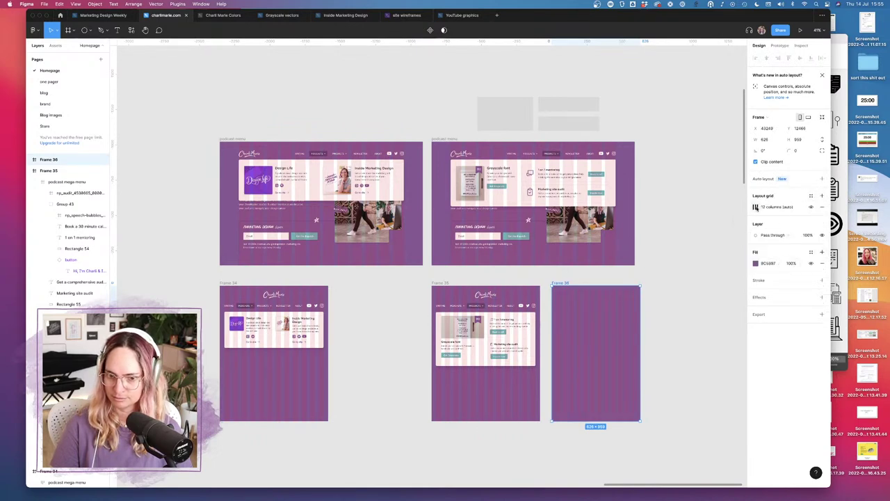
Step: Narrow Frame 36 to about 320 px wide and show layout grids on the canvas
click(764, 139)
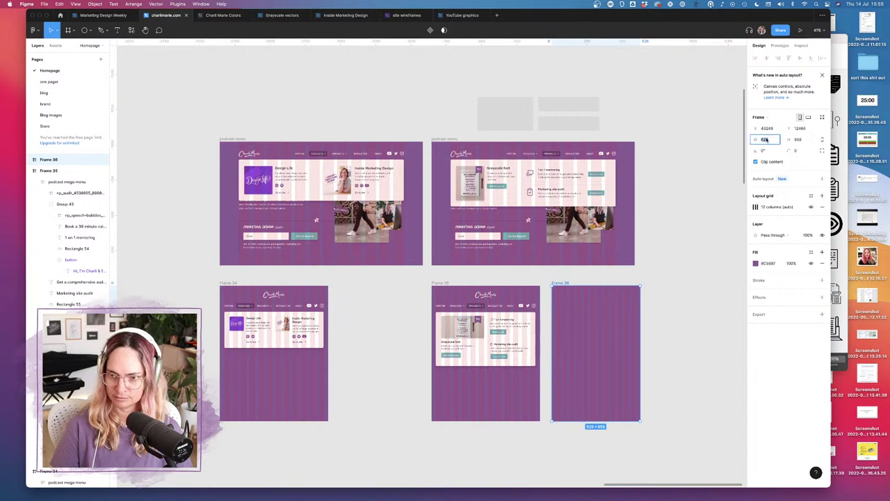
text(323)
key(Return)
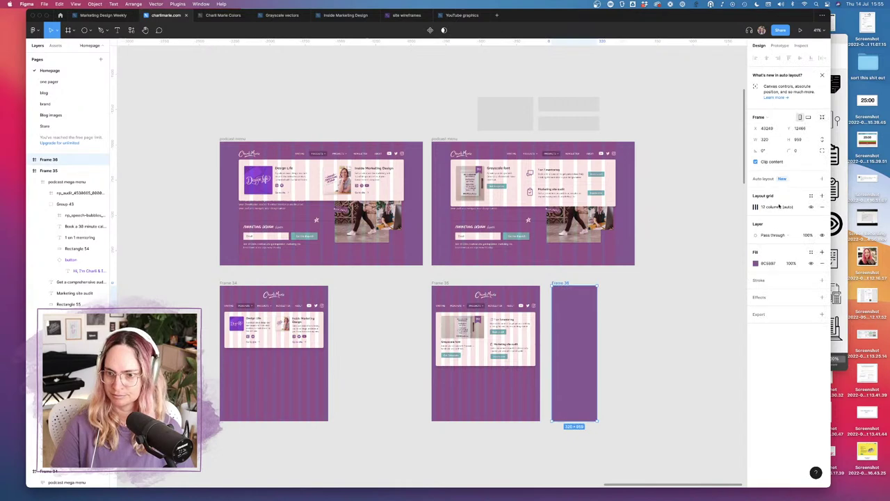
click(755, 206)
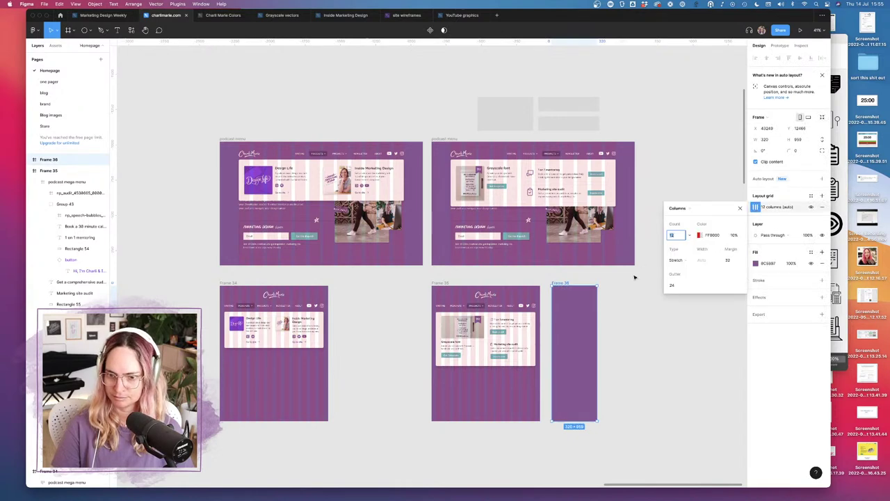
click(728, 260)
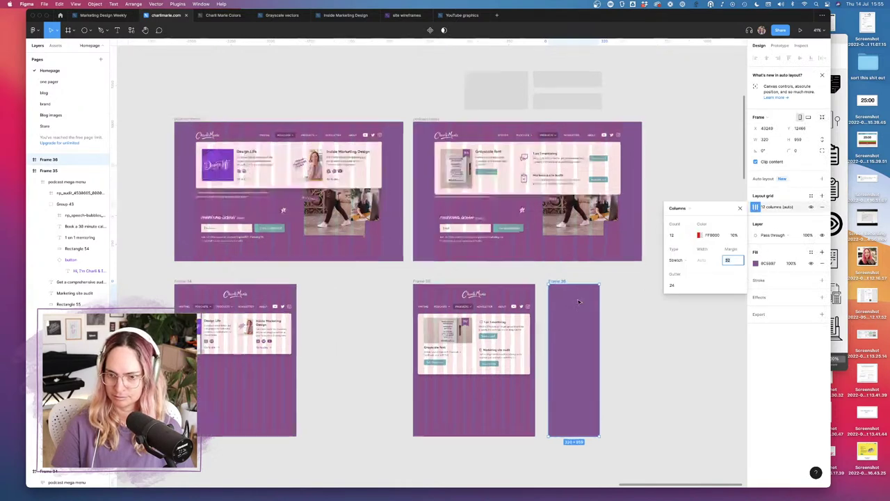
scroll(587, 300, up, 10)
click(549, 145)
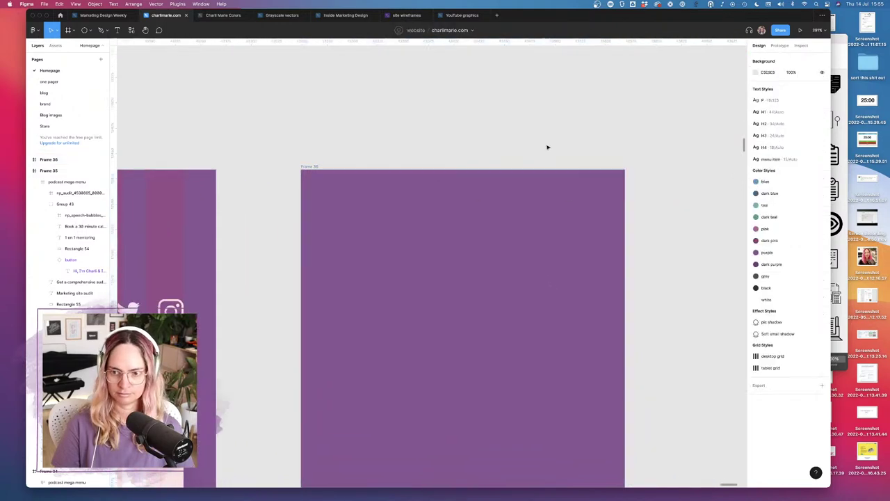
click(431, 240)
key(ctrl+g)
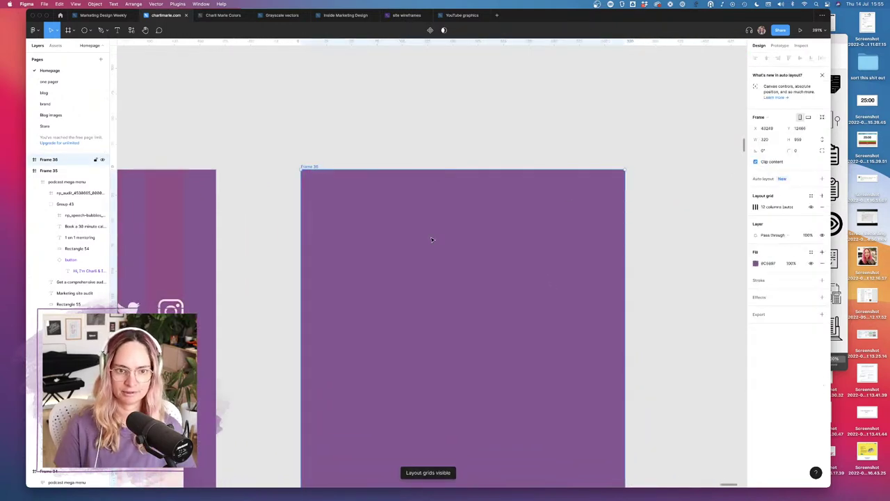
Step: Apply the tablet grid style to Frame 36, then detach it
click(810, 196)
click(785, 251)
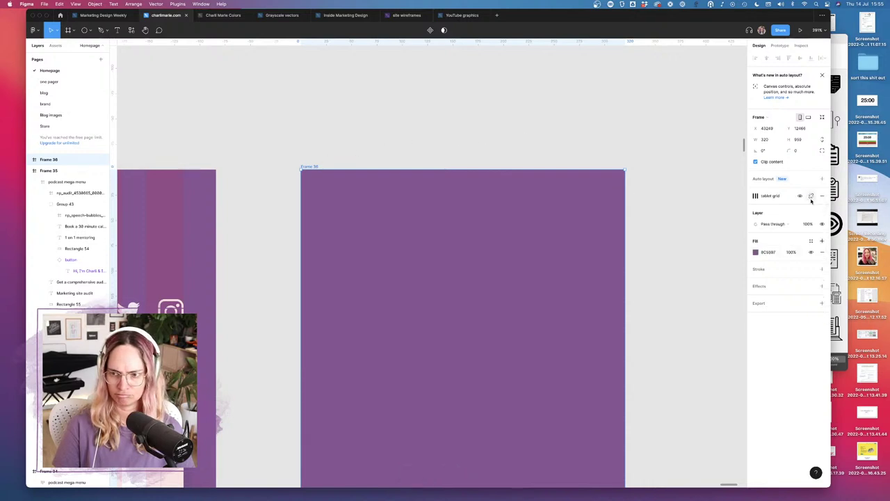
click(573, 149)
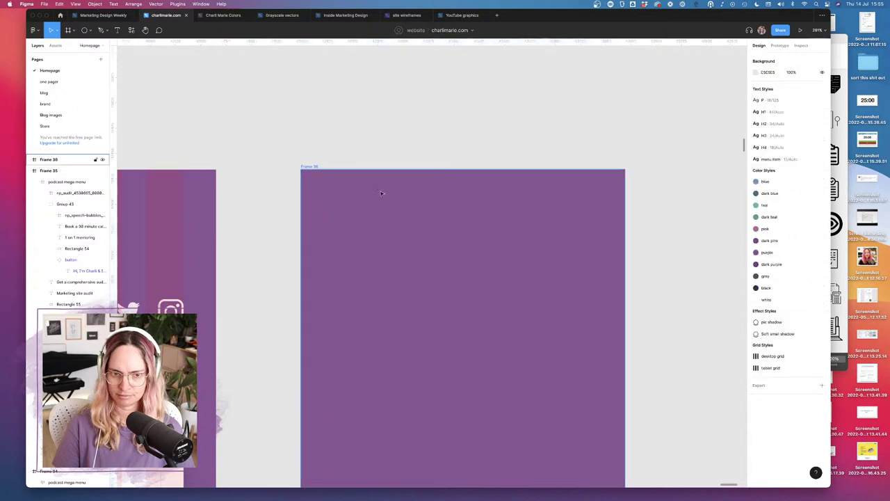
click(317, 167)
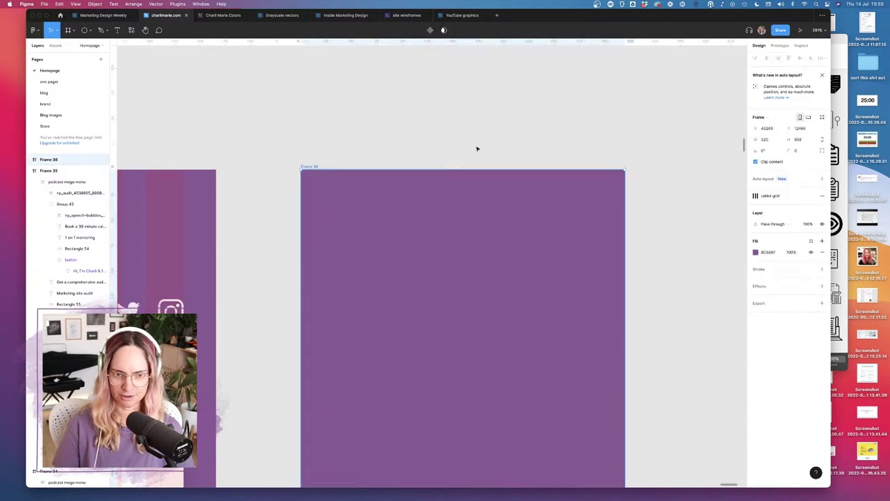
click(778, 195)
click(812, 195)
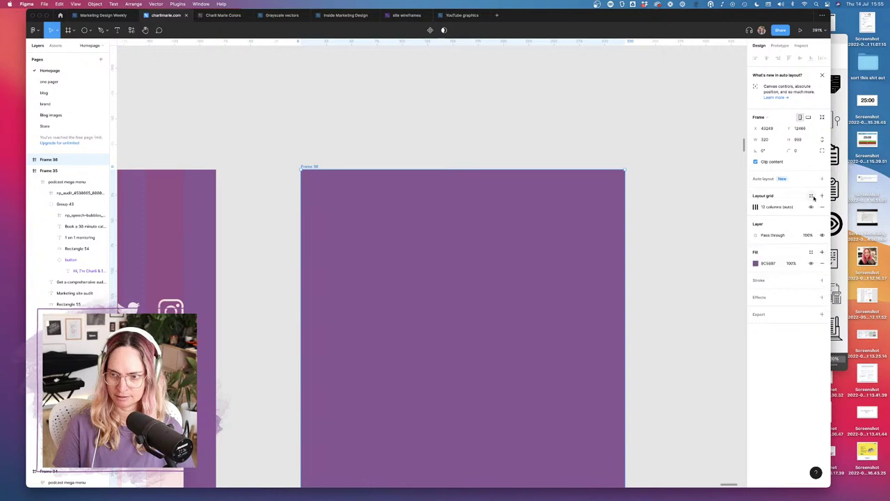
Step: Lower the column grid's count from 11 step by step toward 4 columns
click(756, 207)
click(676, 234)
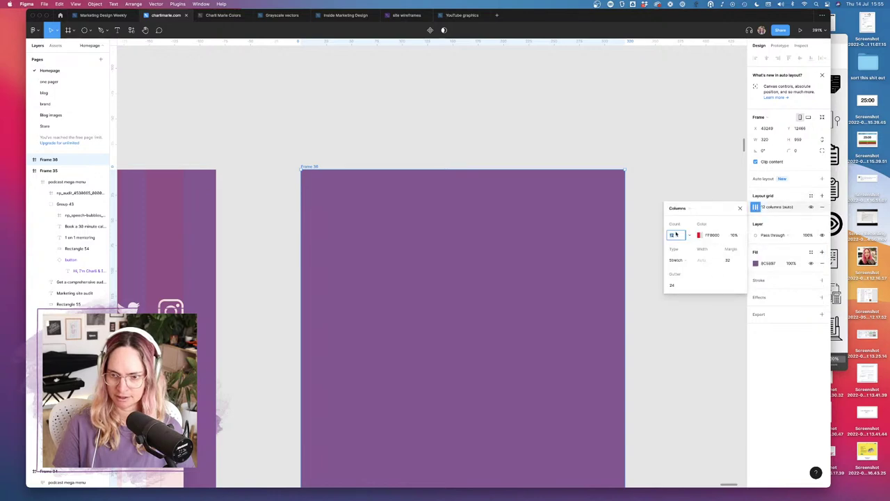
text(11)
key(Return)
key(Down)
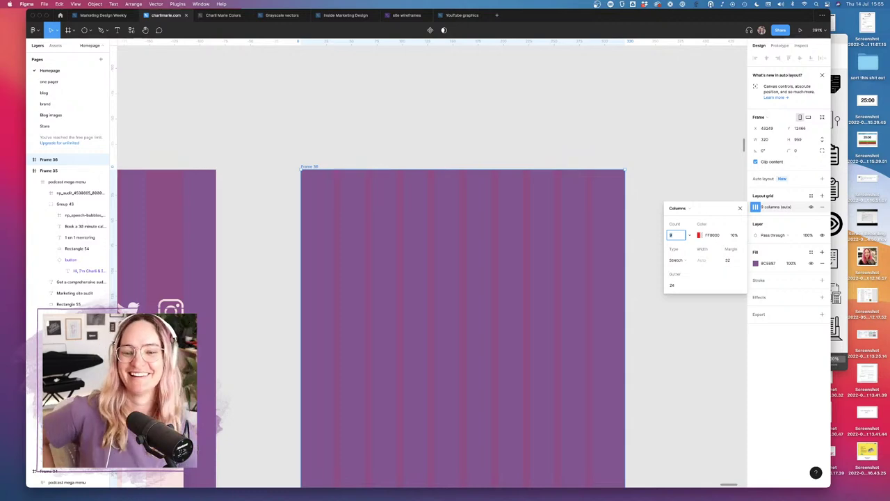
key(Down)
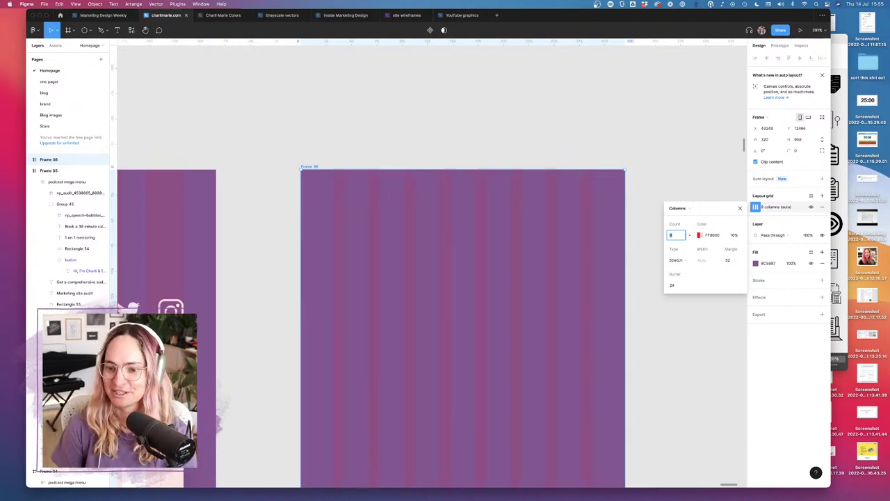
key(Down)
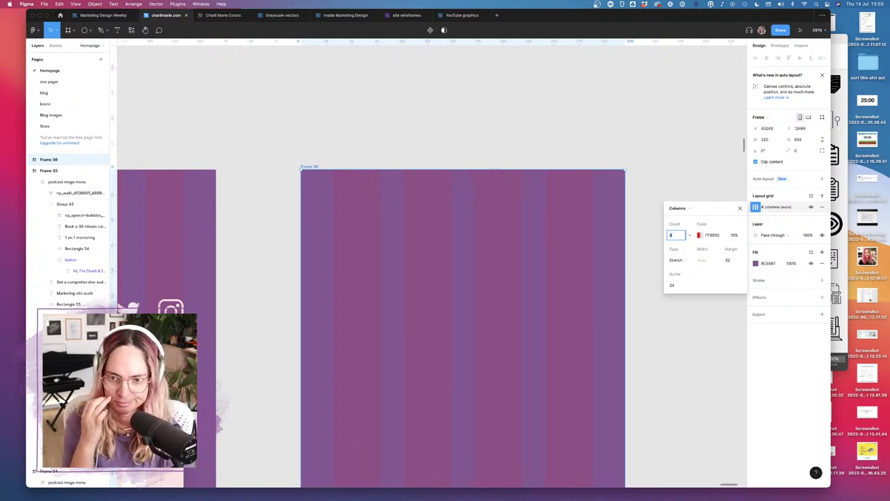
click(536, 117)
Step: Set the Frame 36 column grid margin to 24 px
scroll(536, 116, down, 5)
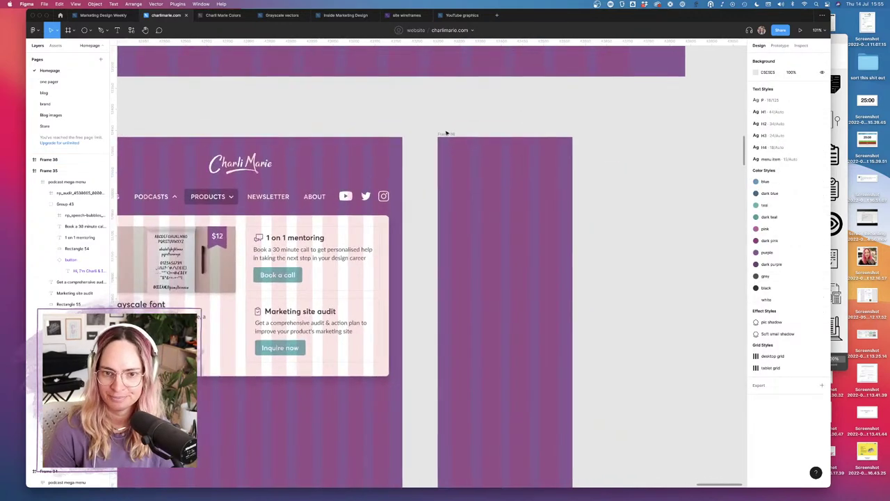
click(446, 133)
click(756, 206)
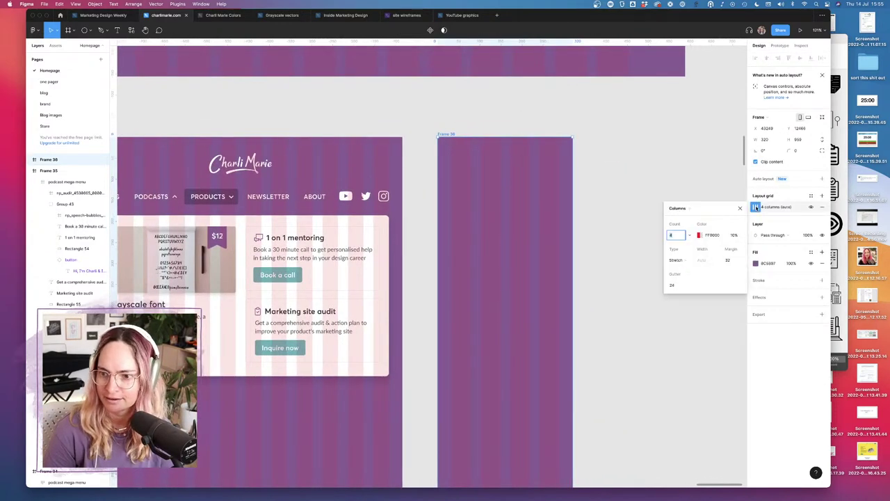
click(727, 260)
text(24)
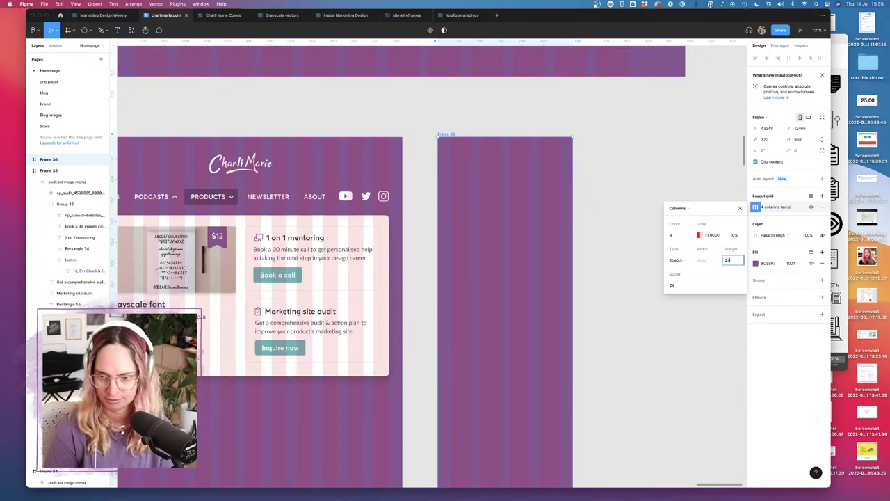
key(Return)
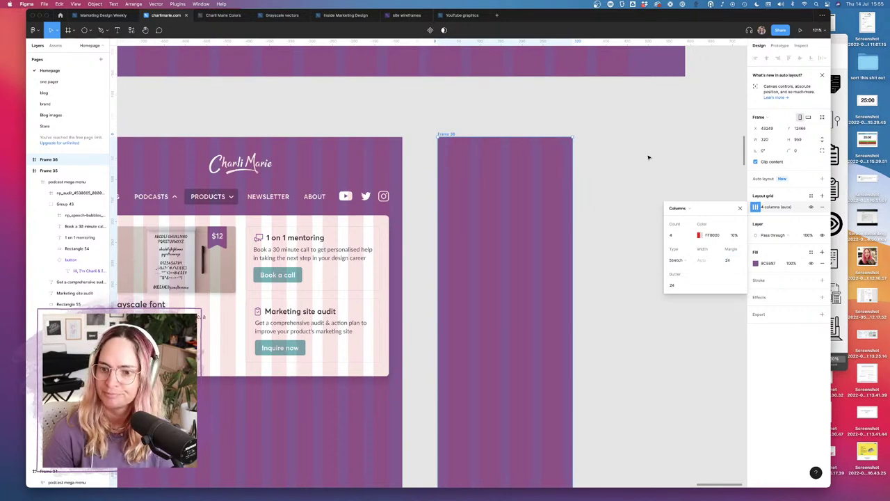
Step: Copy the Charli Marie logo into Frame 36 and shrink it to about 109 px wide
click(664, 162)
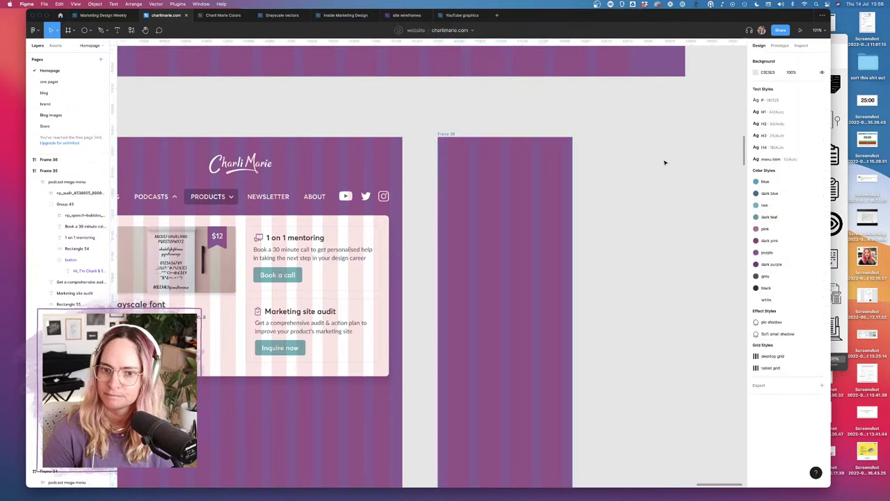
click(240, 163)
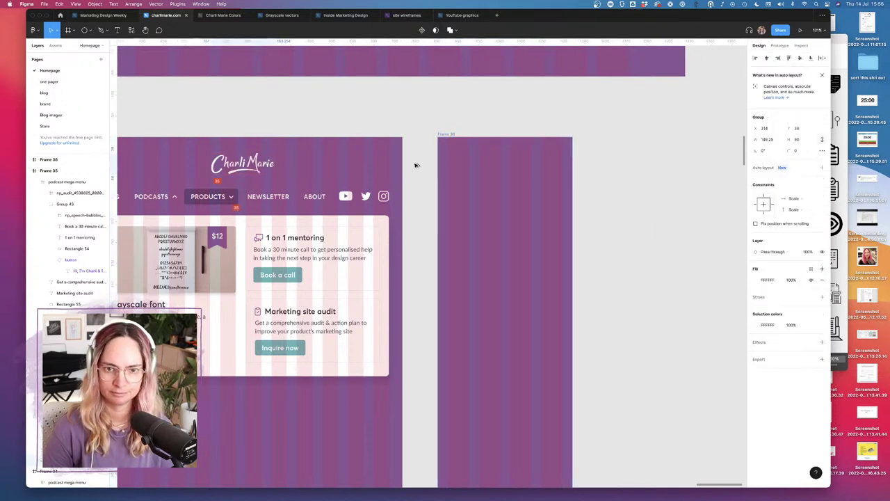
drag(487, 162, 489, 160)
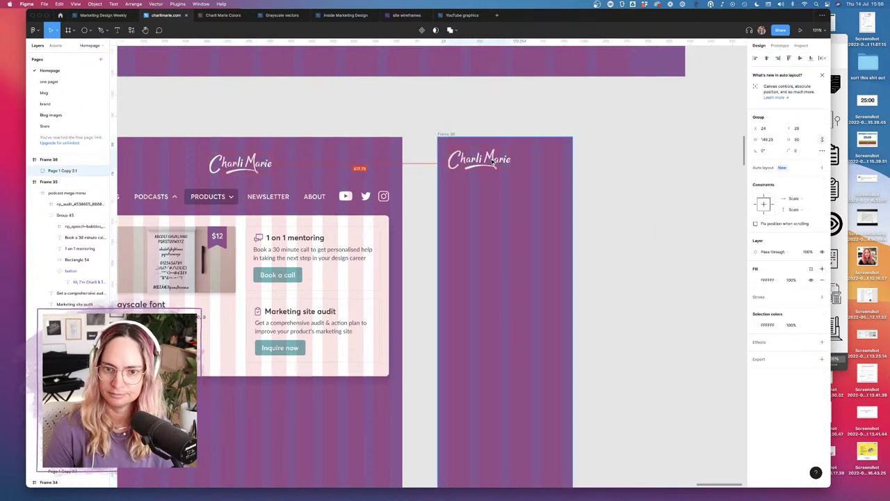
click(509, 112)
scroll(488, 112, left, 5)
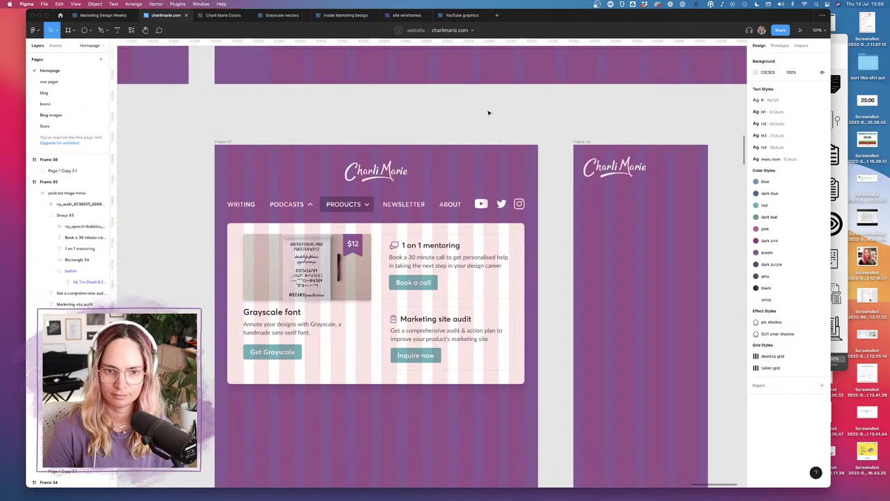
click(500, 203)
click(629, 169)
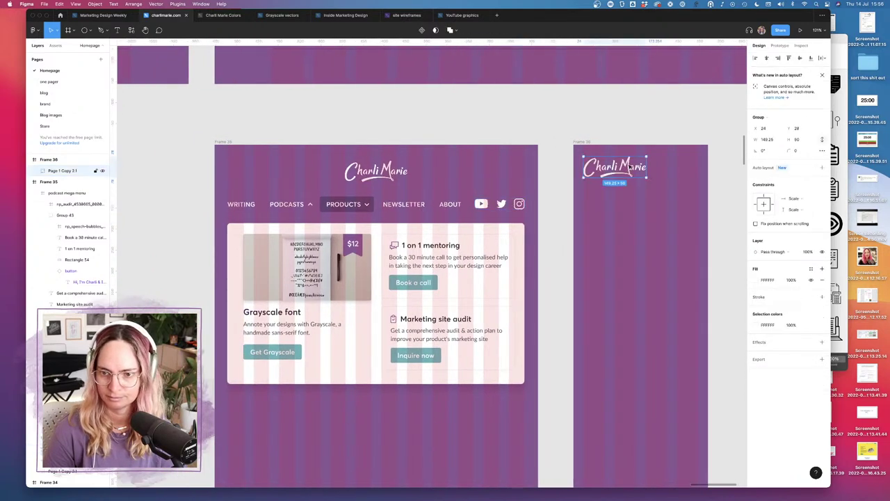
drag(645, 157, 609, 164)
click(617, 118)
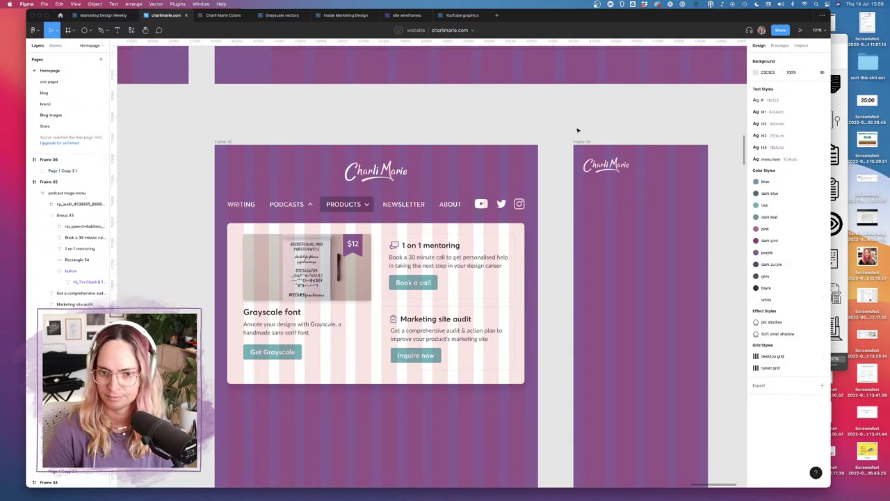
Step: Copy the social icons group beside the logo, then delete it from Frame 36
click(501, 206)
drag(501, 203, 673, 162)
scroll(673, 162, right, 3)
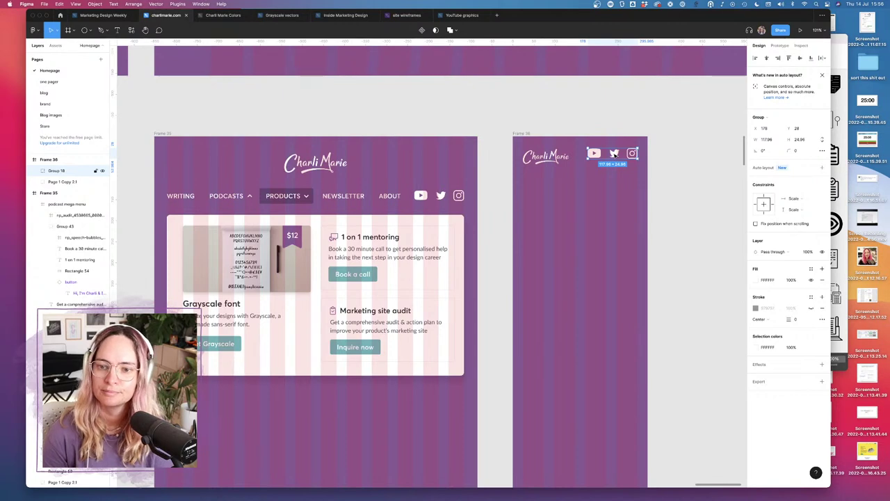
drag(615, 153, 616, 160)
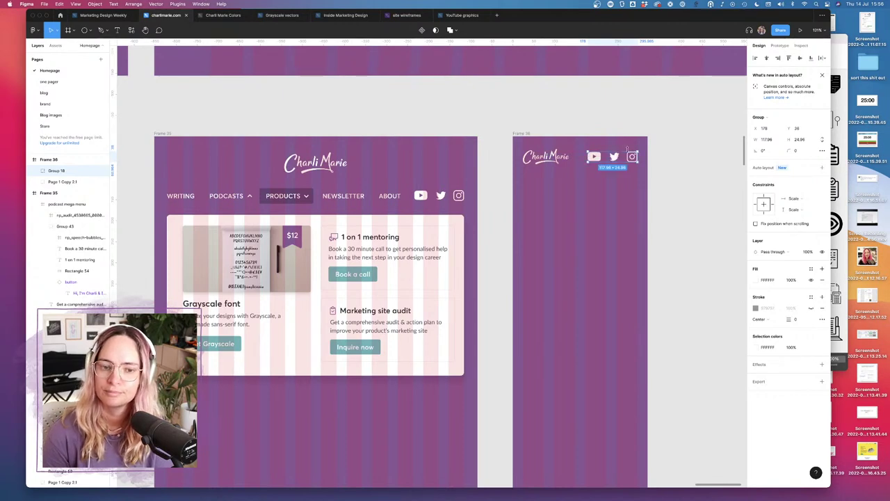
key(Delete)
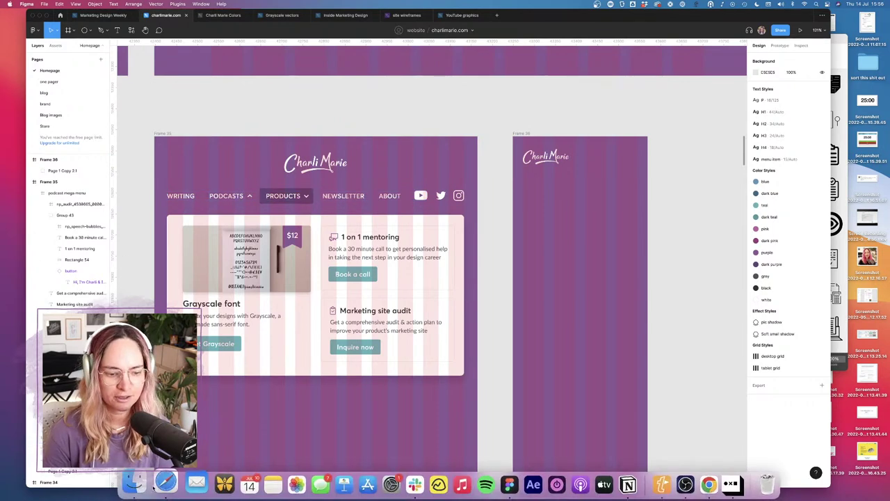
click(209, 482)
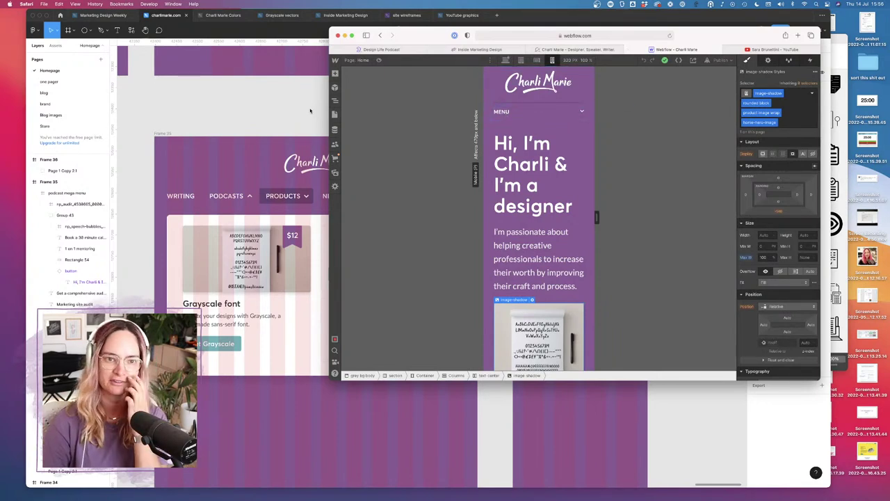
click(310, 109)
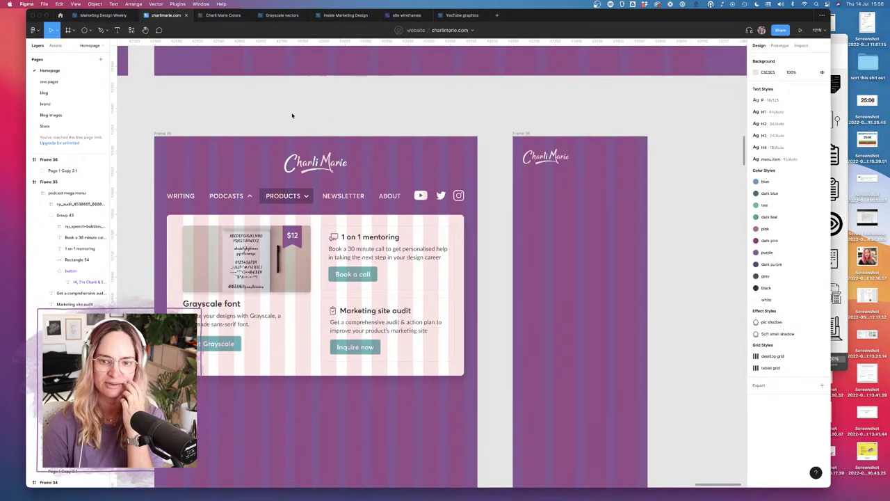
Step: Draw three short lines at Frame 36's top right and distribute their vertical spacing evenly
click(90, 32)
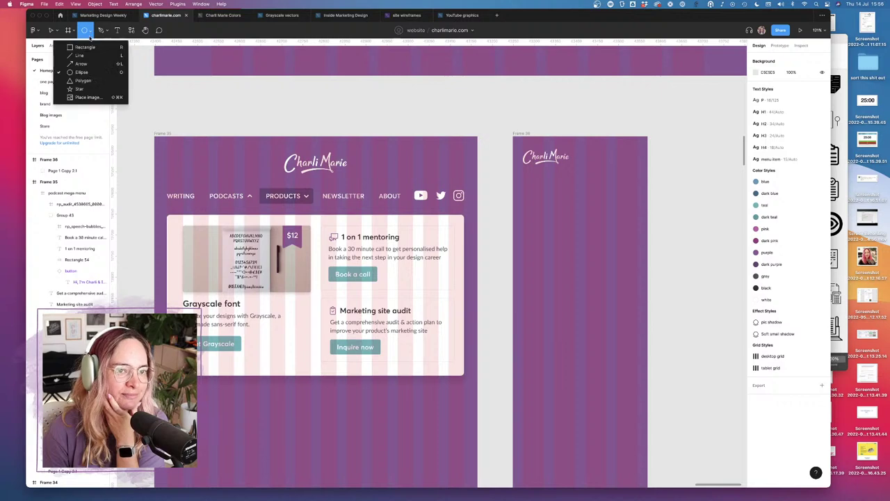
click(94, 55)
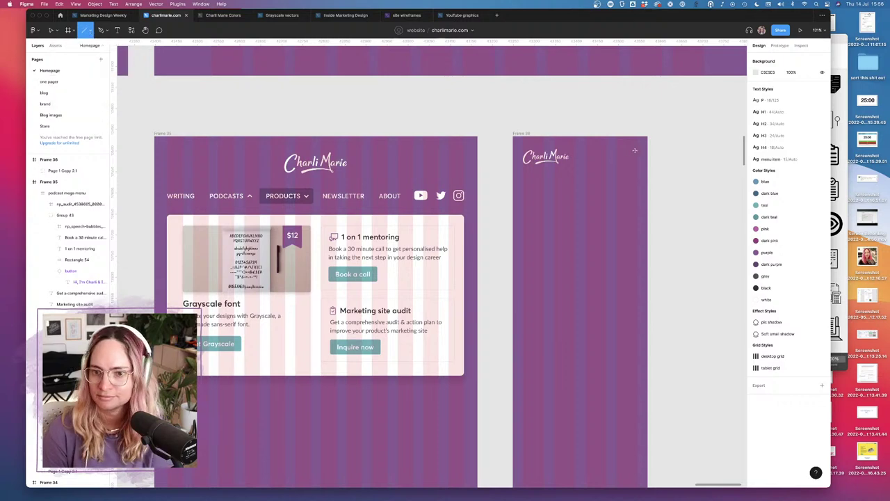
mouse_move(636, 152)
mouse_down()
mouse_move(621, 153)
mouse_move(630, 162)
mouse_up()
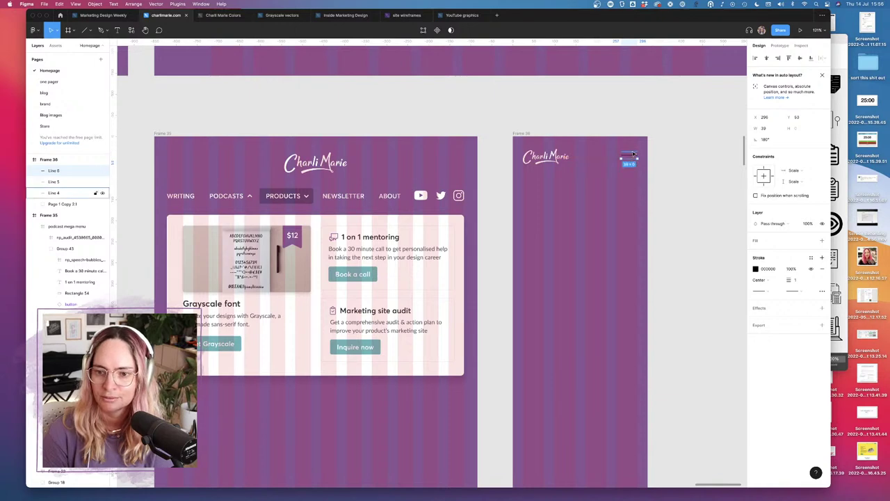
shift+click(633, 155)
shift+click(631, 158)
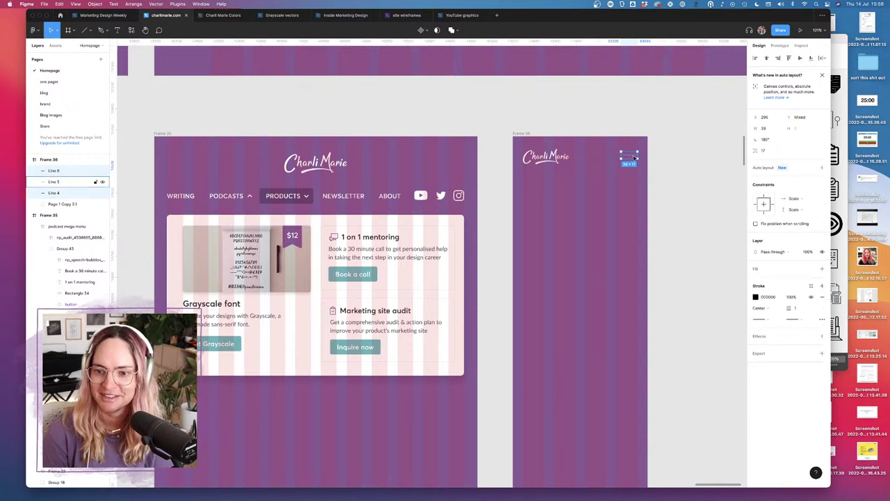
click(822, 57)
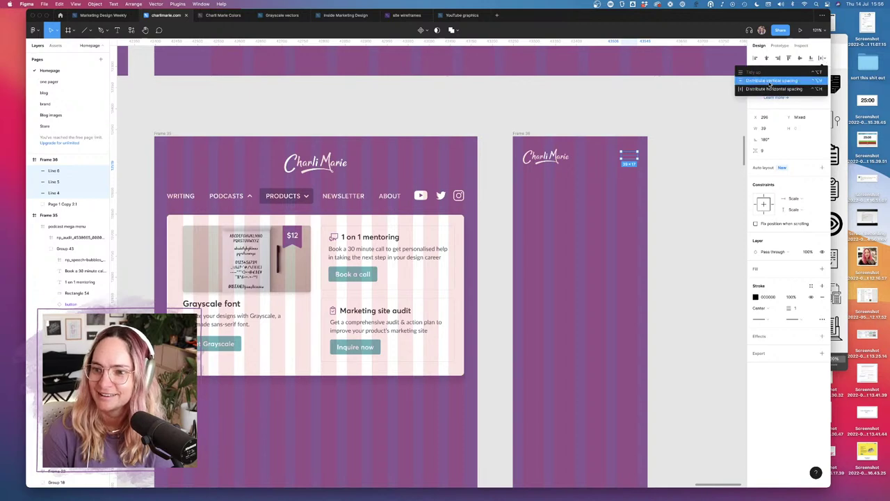
click(772, 80)
click(681, 151)
scroll(623, 147, up, 5)
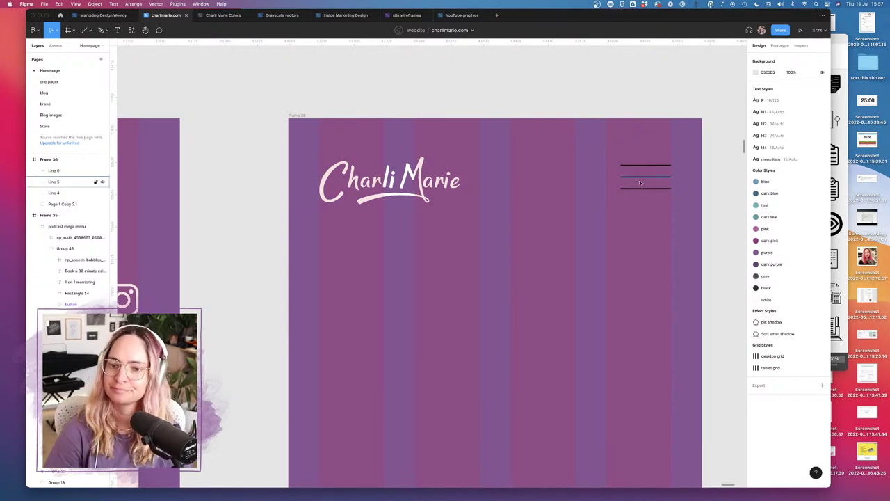
Step: Shorten all three hamburger lines to 30 px wide and reselect them together
click(645, 167)
shift+click(645, 177)
shift+click(645, 187)
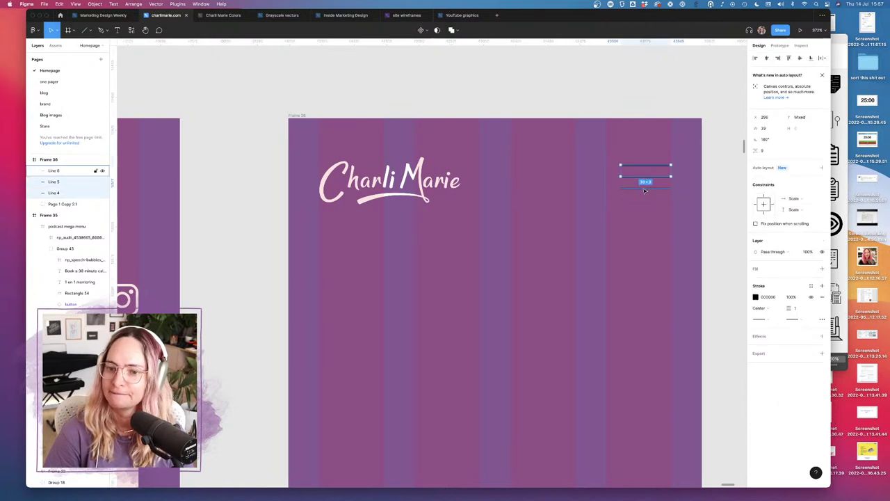
drag(617, 170, 630, 169)
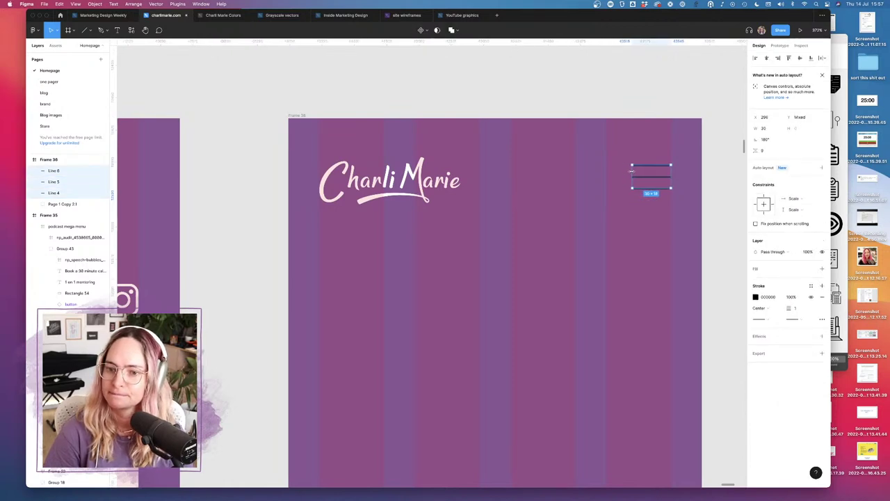
click(723, 181)
scroll(723, 181, down, 6)
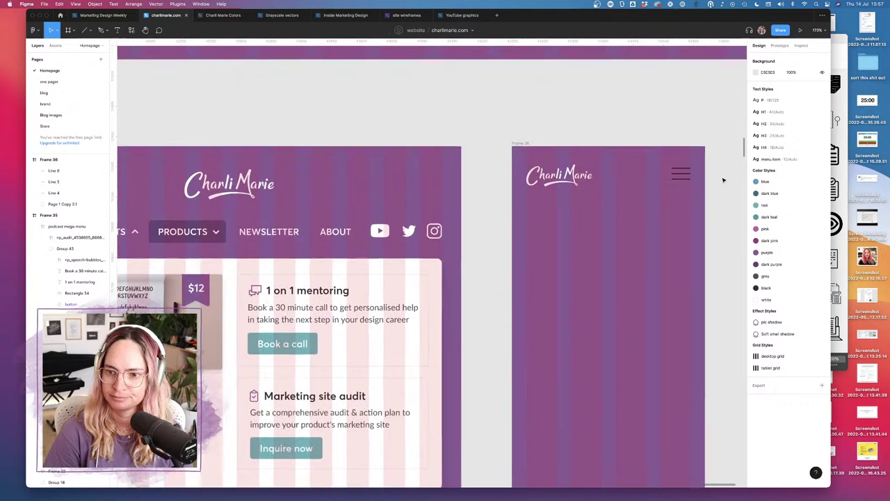
click(666, 168)
shift+click(668, 160)
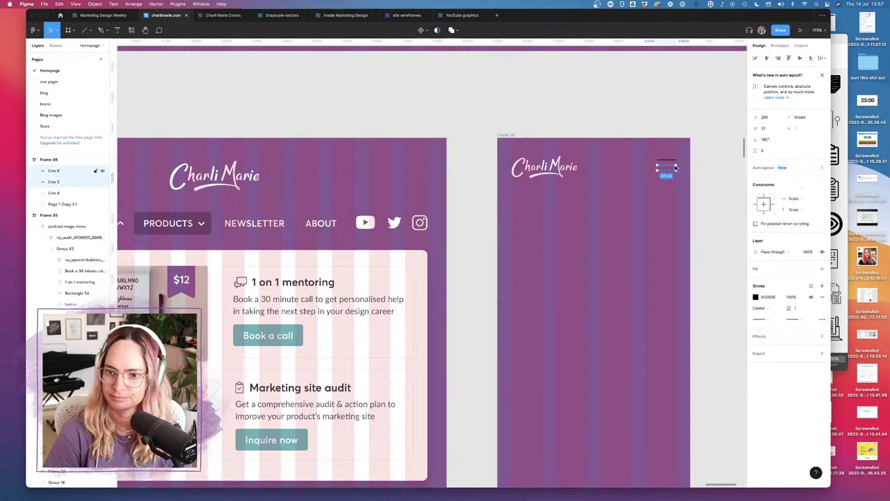
shift+click(667, 173)
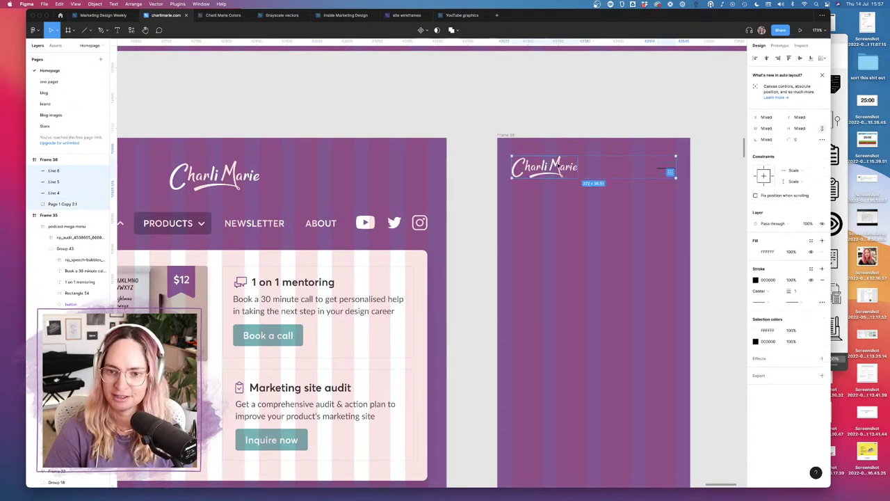
Step: Duplicate the Charli Marie logo below the header and place a PRODUCTS button copy beside it
click(582, 133)
click(556, 167)
drag(556, 167, 556, 248)
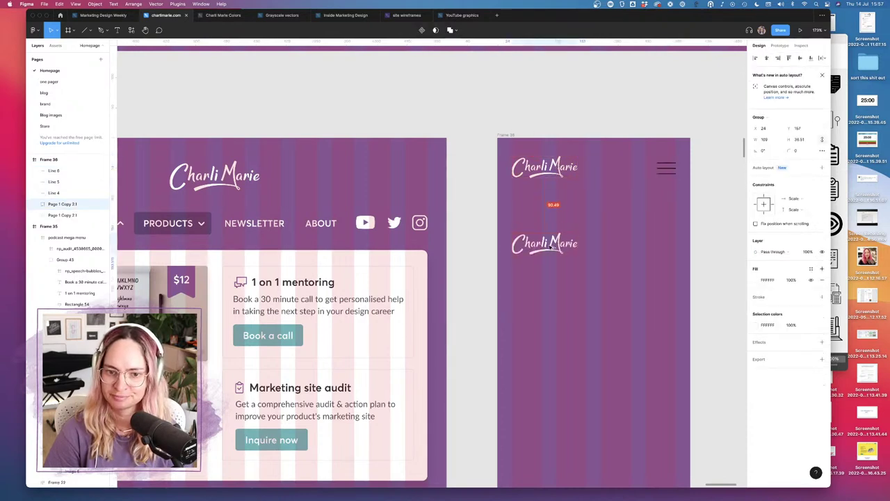
click(184, 224)
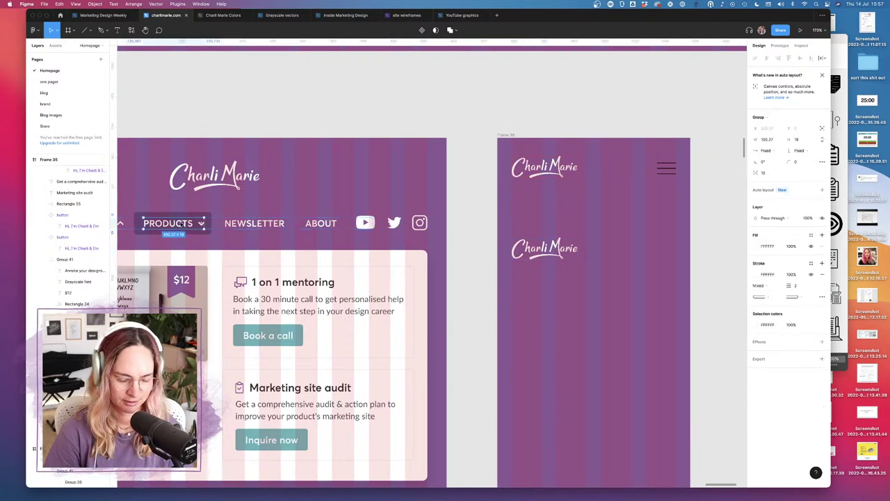
key(ctrl+v)
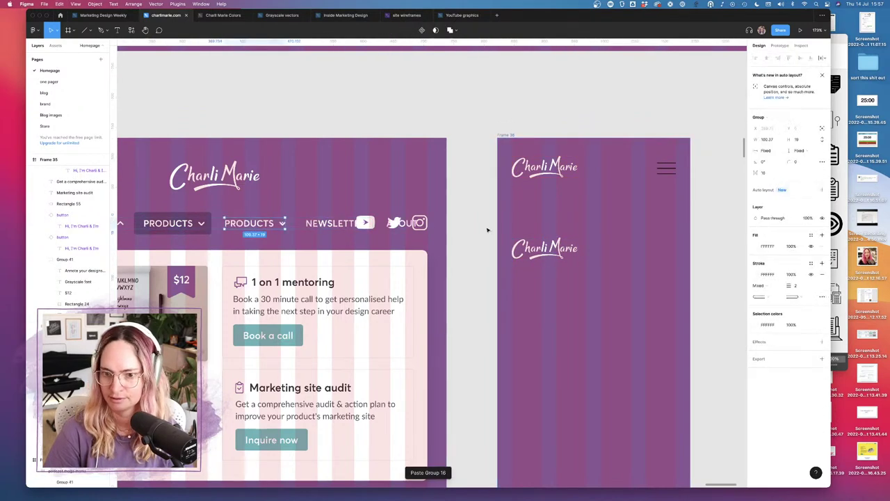
drag(255, 224, 629, 255)
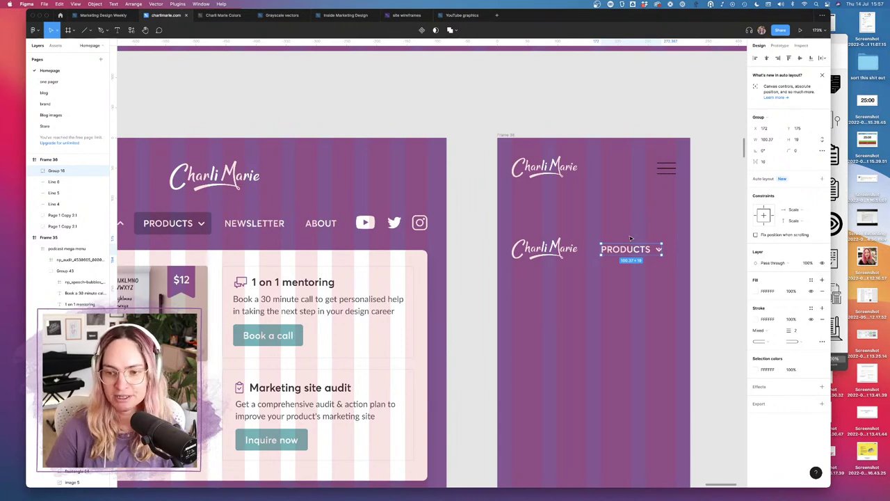
Step: Change the pasted button's label to Explore
double_click(641, 252)
double_click(641, 251)
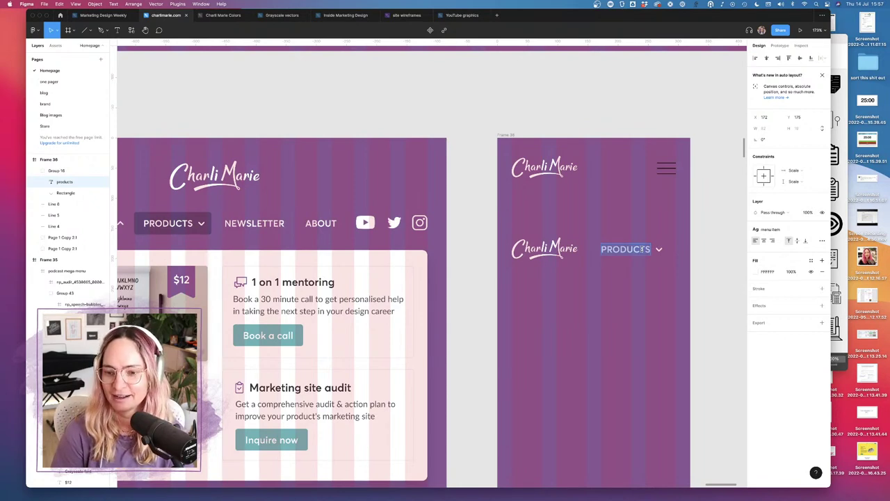
mouse_move(222, 490)
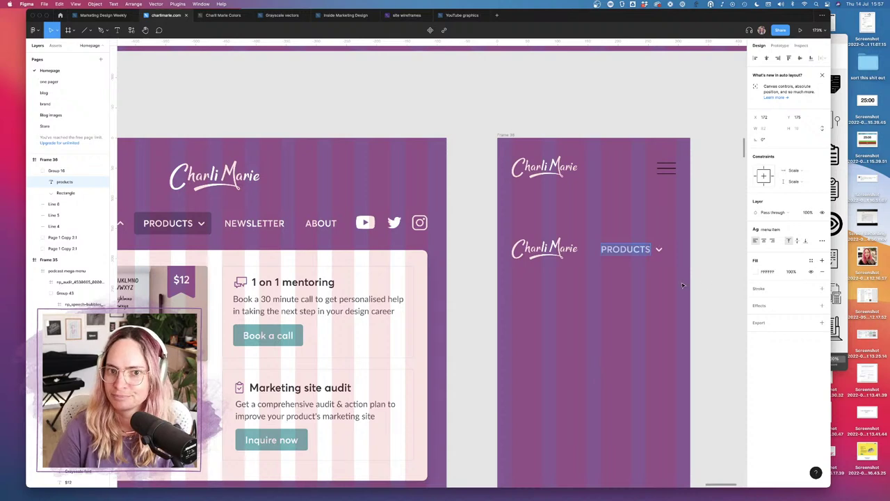
text(Explore)
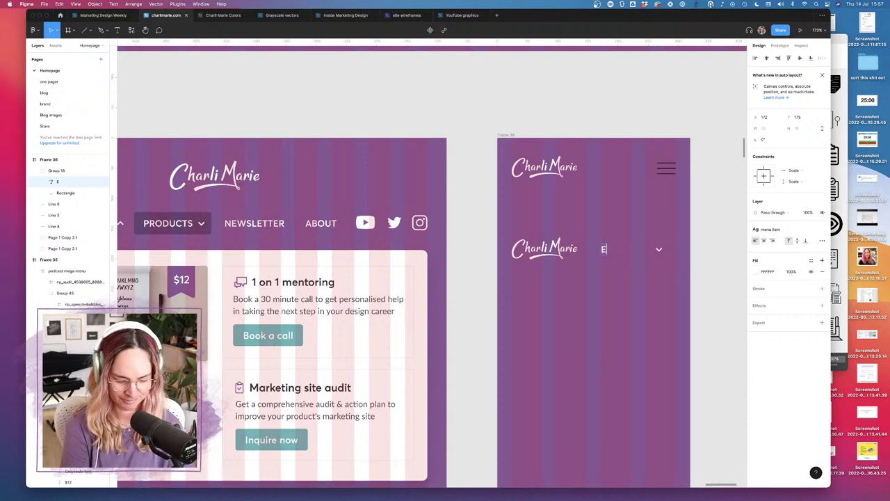
key(Escape)
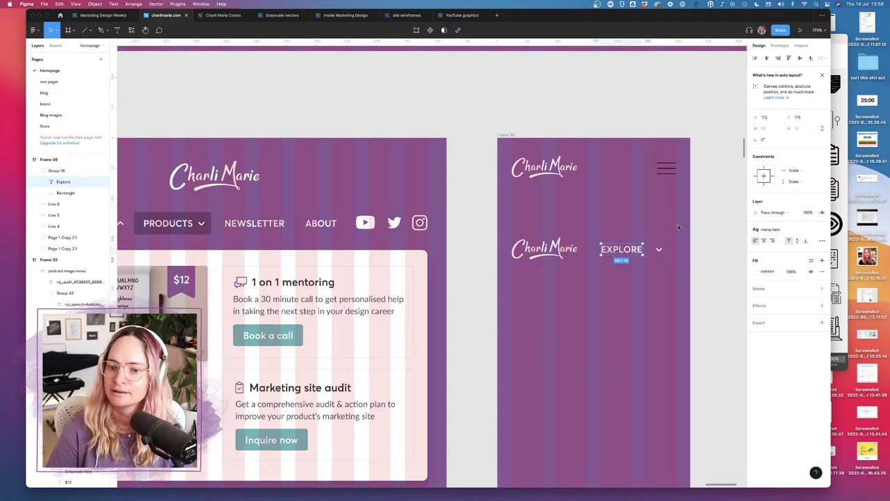
Step: Nudge the EXPLORE label and its chevron to the right
key(shift+Right)
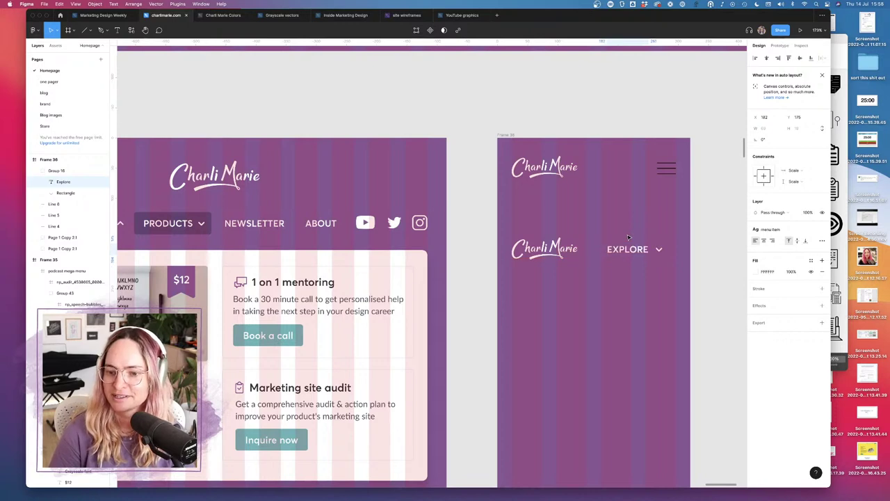
key(Right)
shift+click(659, 249)
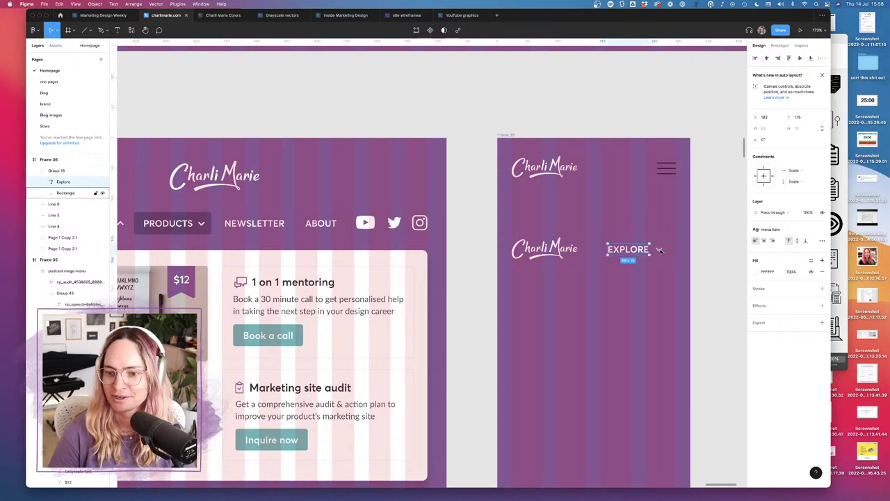
key(shift+Right)
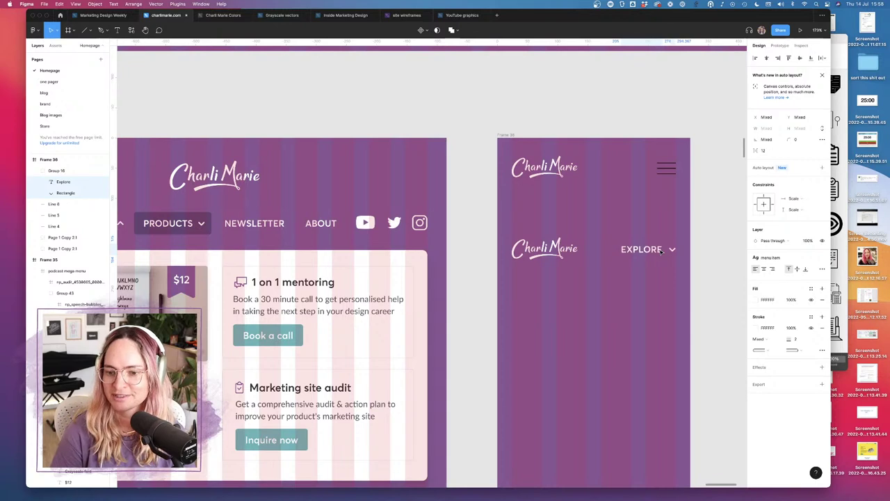
click(735, 259)
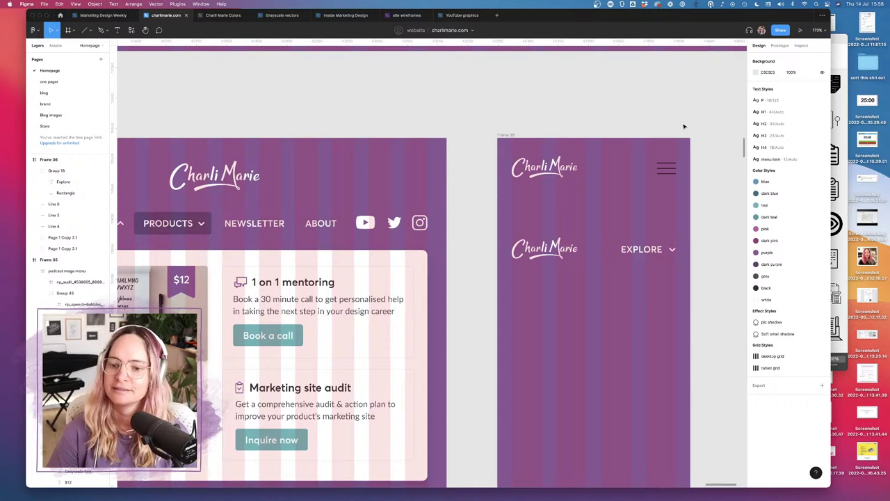
Step: Duplicate the logo and the EXPLORE group into a third row further down Frame 36
click(652, 251)
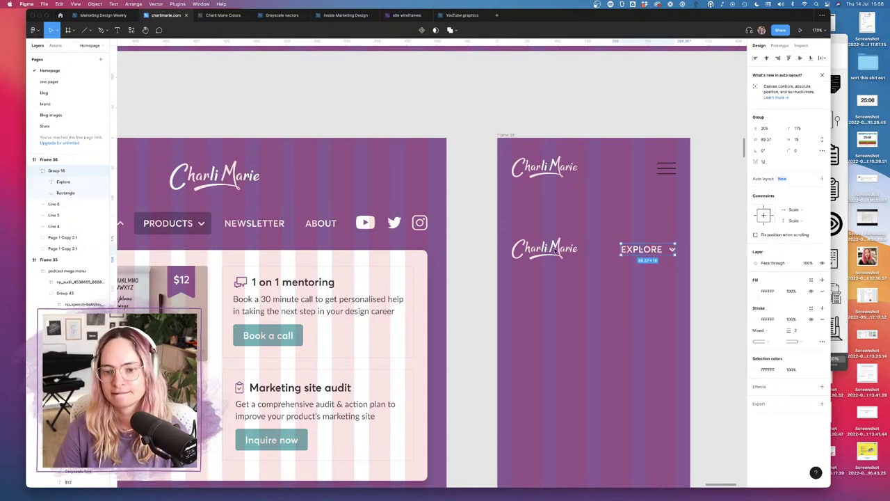
click(536, 248)
drag(537, 248, 540, 313)
click(659, 252)
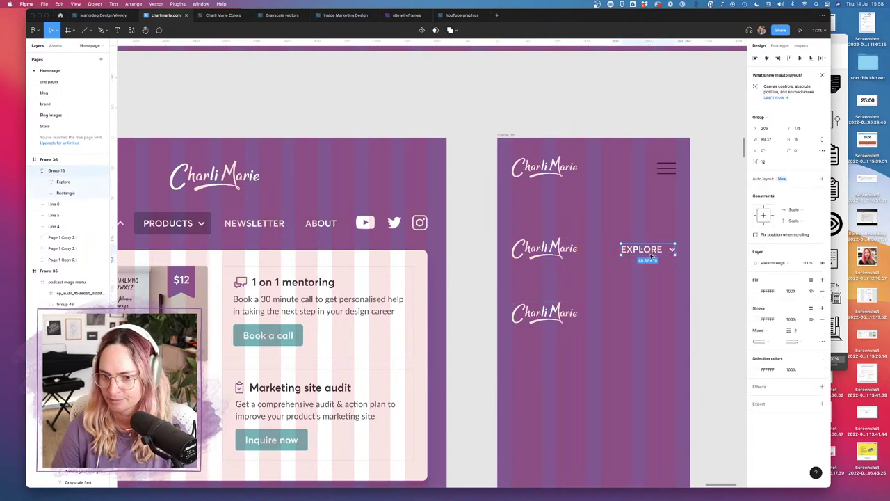
drag(653, 255, 649, 314)
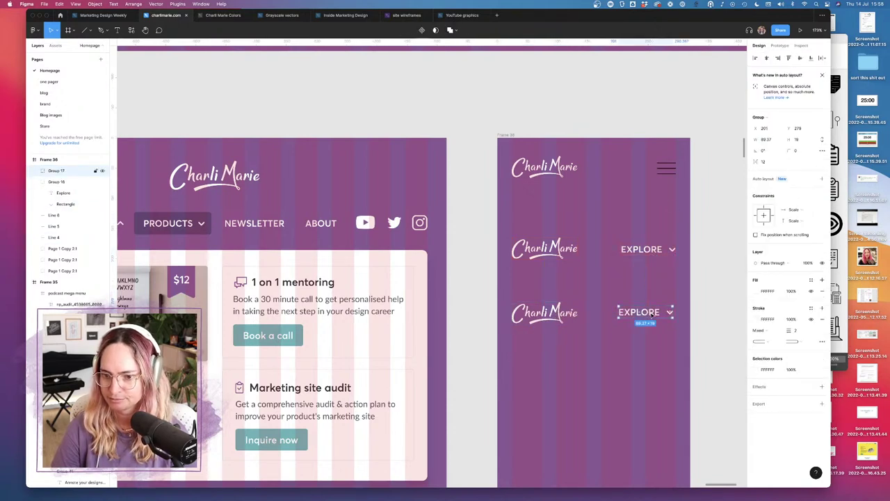
Step: Retype the duplicated label as MENU
double_click(639, 311)
double_click(638, 311)
text(MENU)
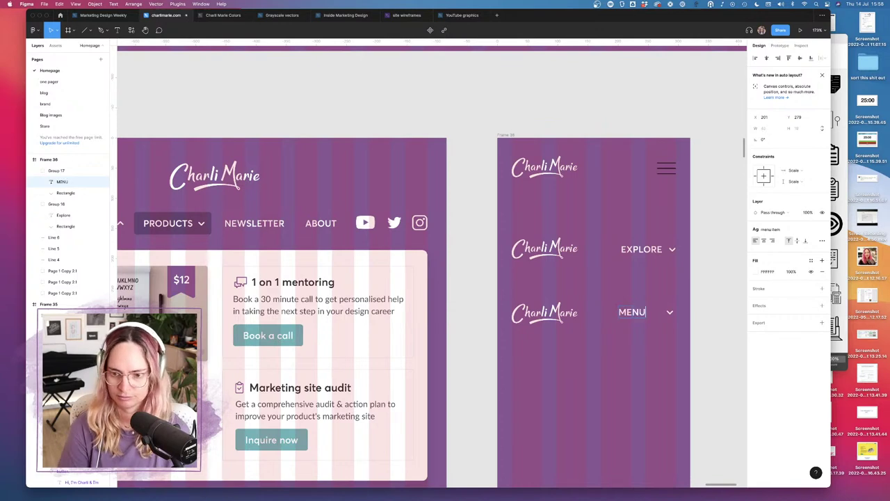
key(Escape)
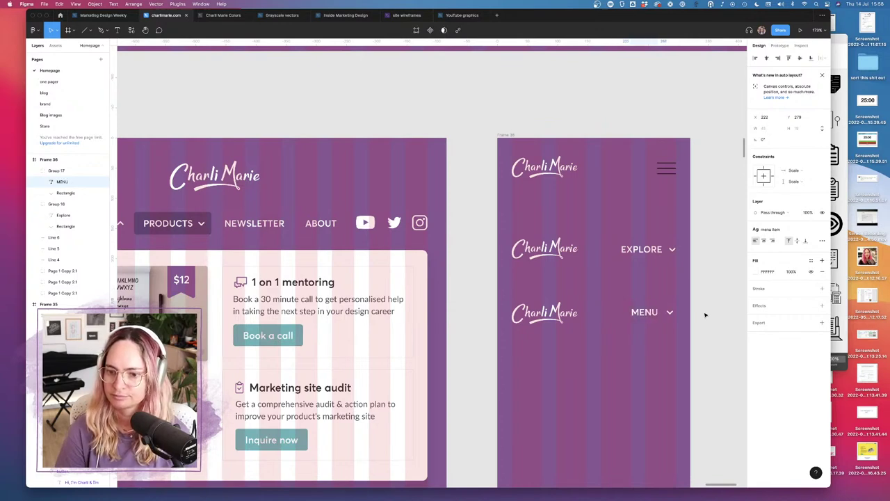
click(727, 295)
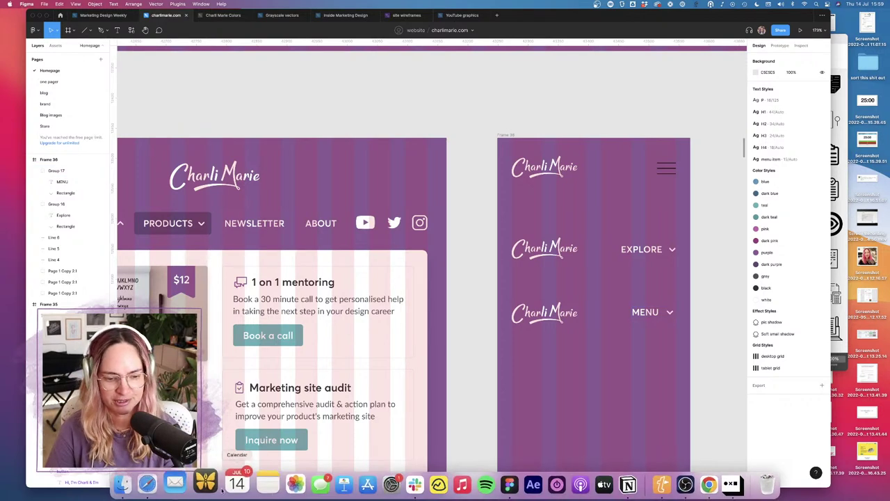
click(162, 481)
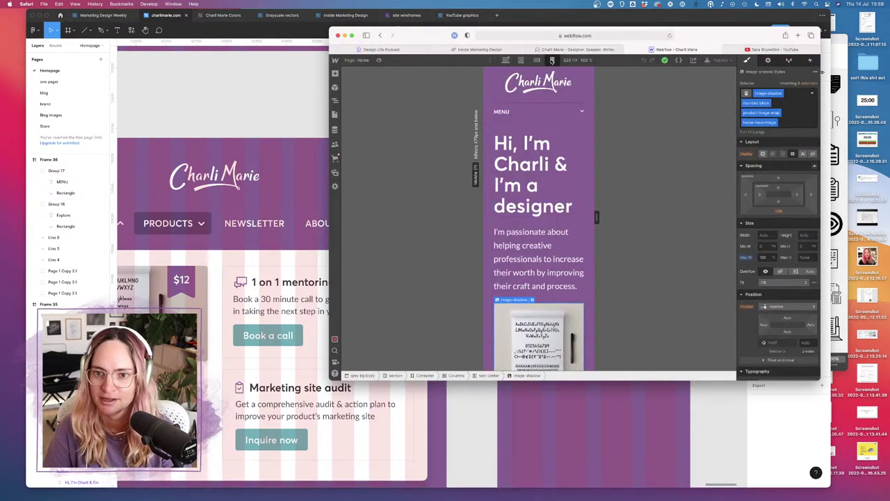
click(576, 105)
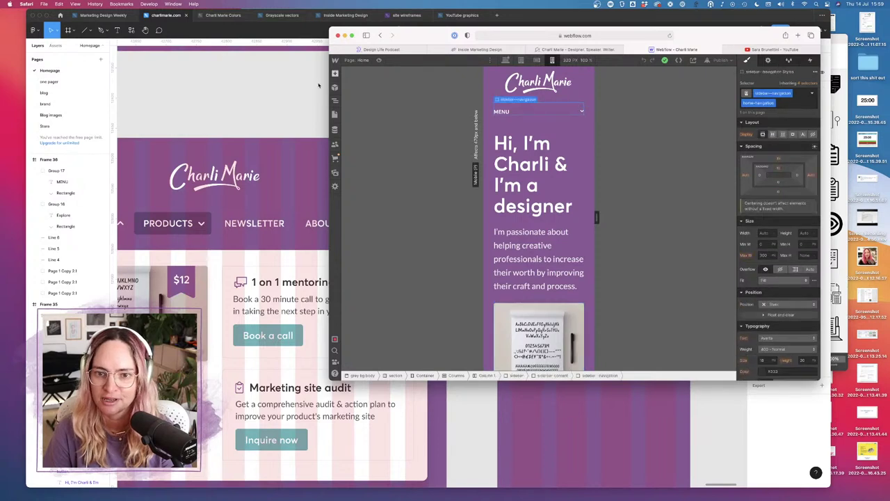
click(264, 97)
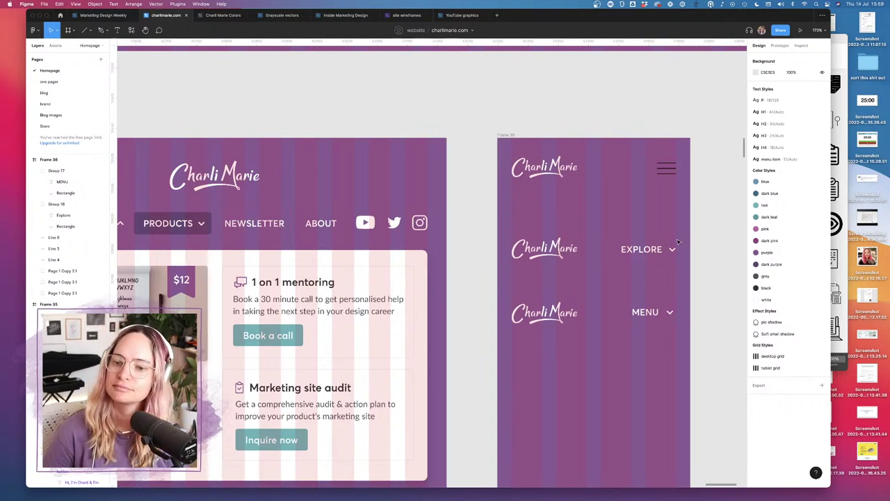
Step: Delete the chevron beside the MENU label in the third header
click(666, 168)
shift+click(666, 171)
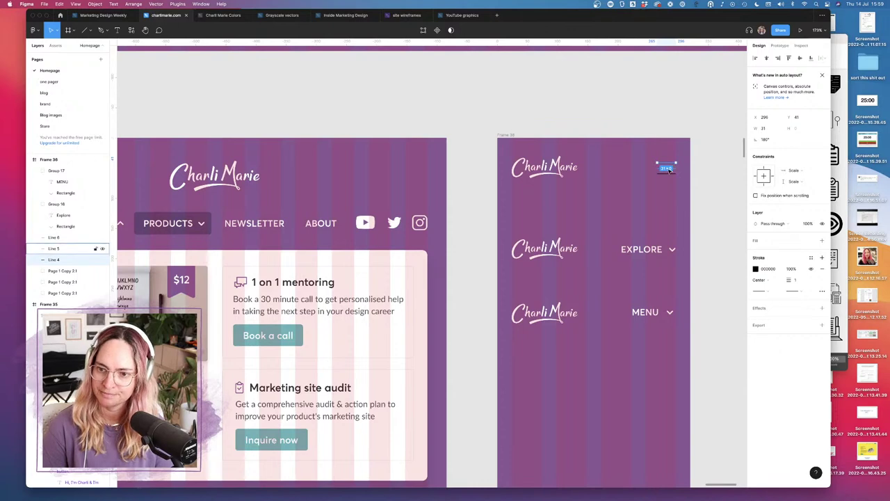
shift+click(667, 166)
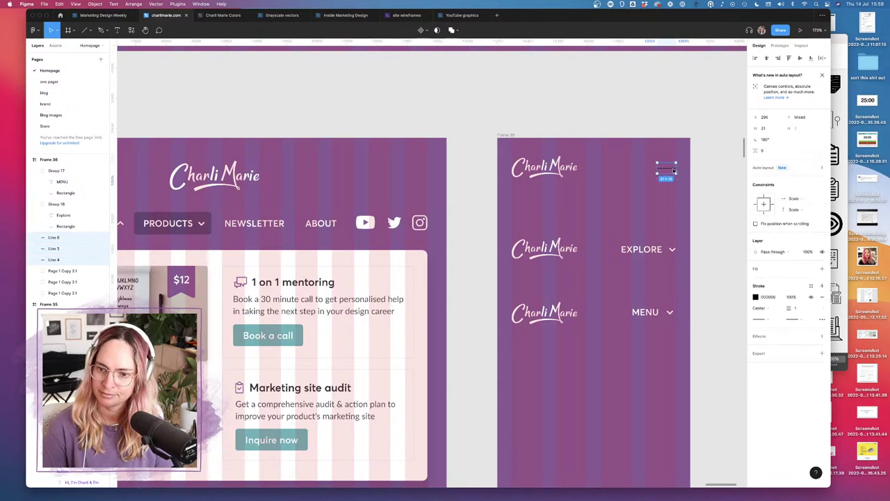
click(706, 192)
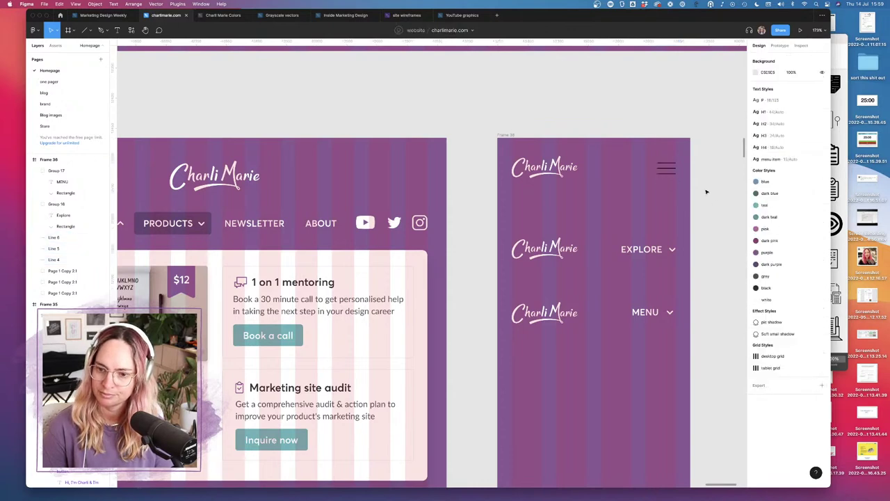
click(658, 315)
click(669, 314)
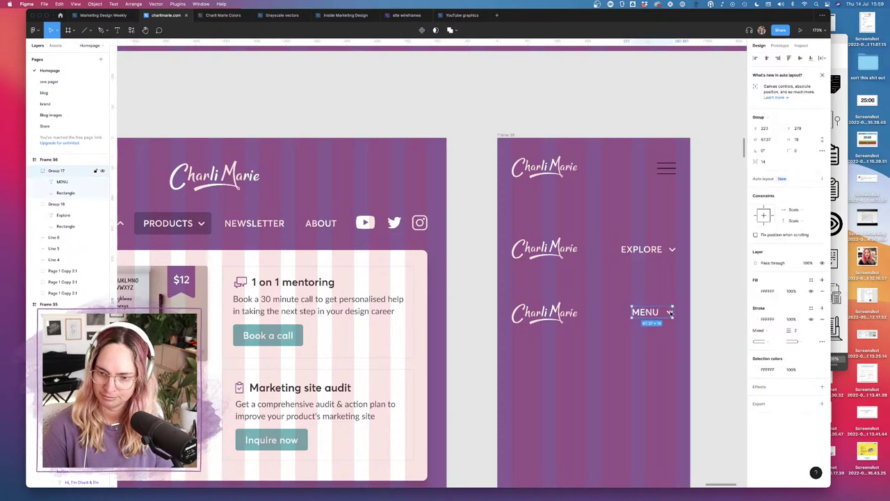
key(Delete)
Step: Try the wording OPEN MENU, then revert the label to MENU
double_click(644, 312)
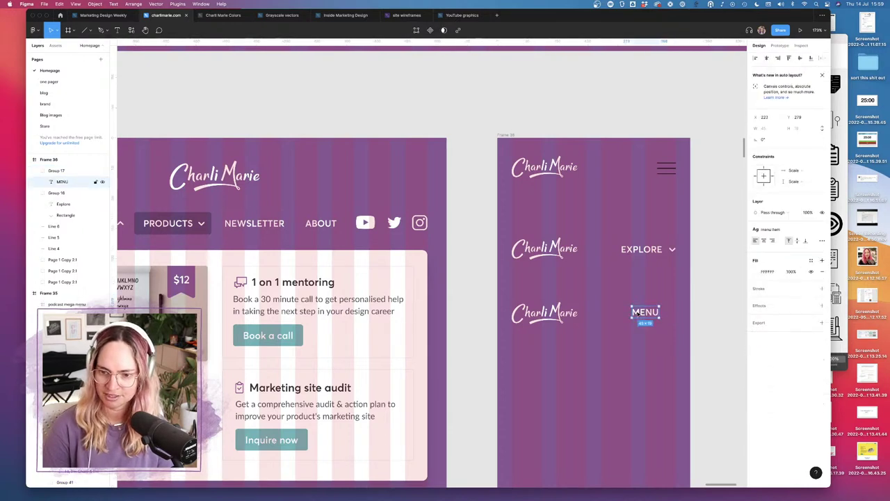
text(OPEN)
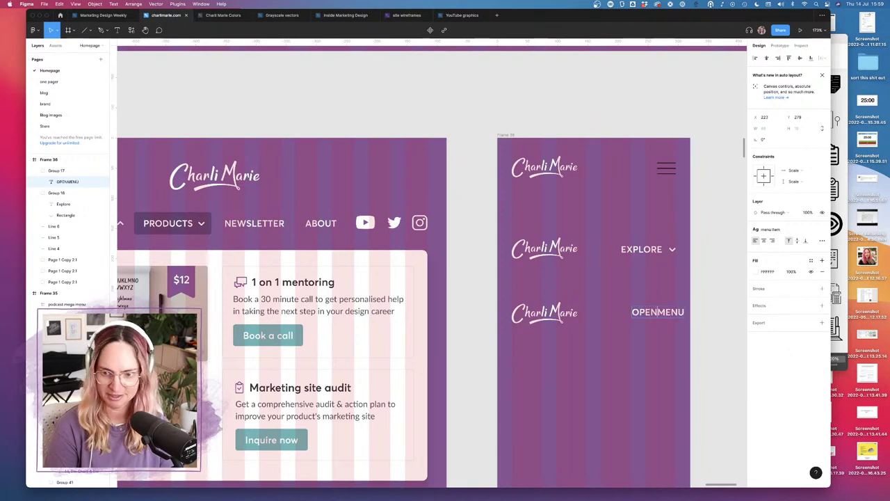
key(Escape)
click(707, 321)
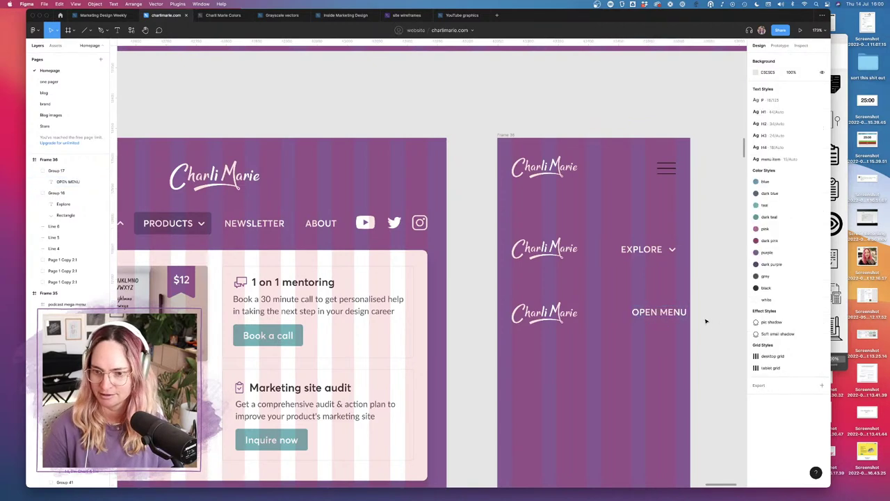
click(654, 313)
double_click(653, 313)
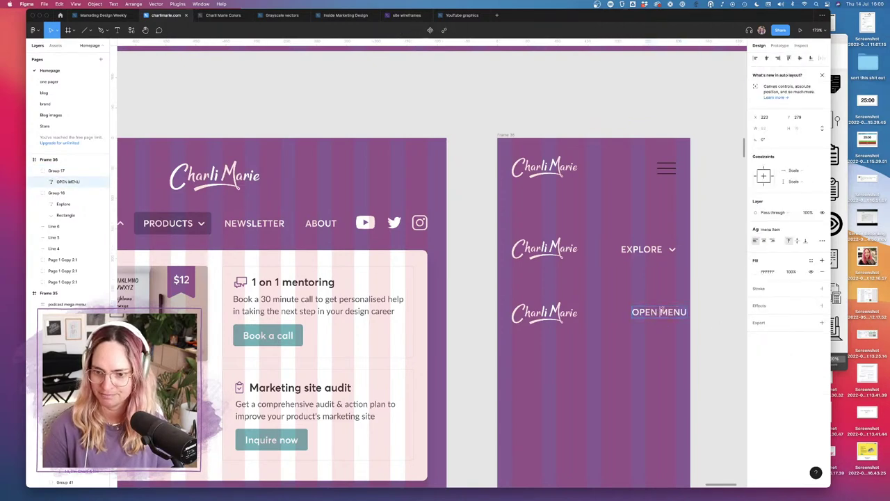
key(super+z)
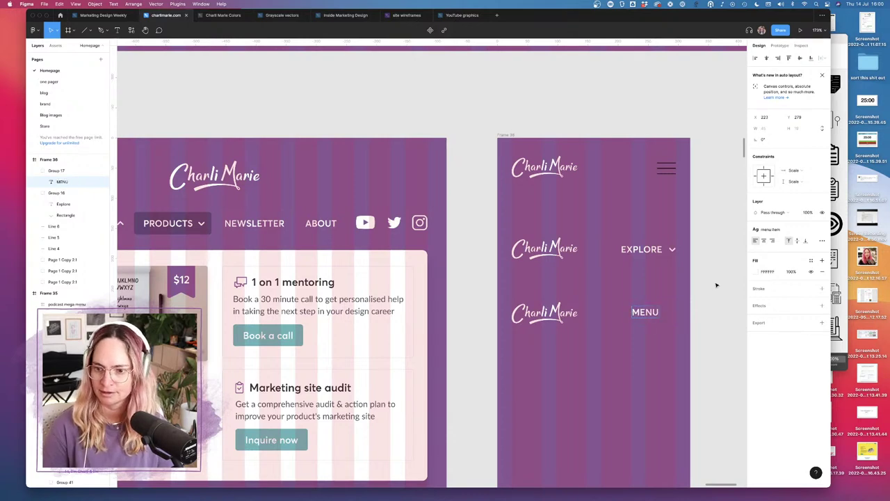
key(Escape)
Step: Select all three hamburger icon lines together
click(669, 168)
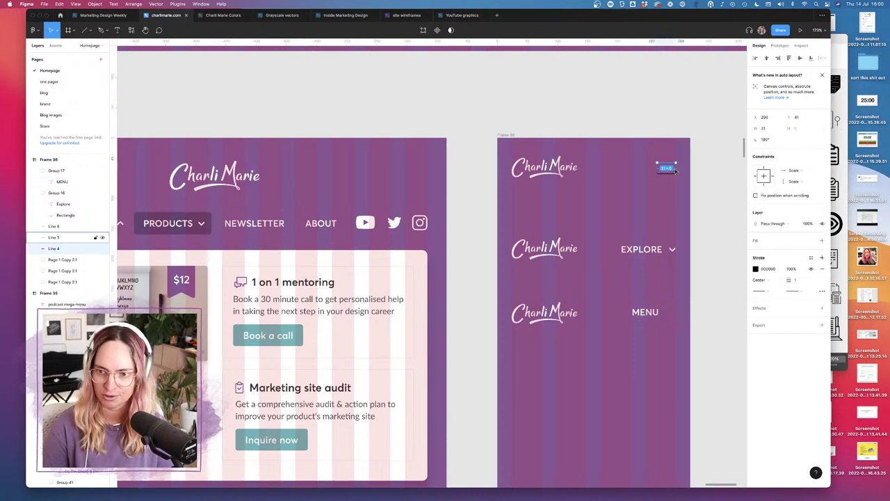
shift+click(672, 172)
shift+click(669, 175)
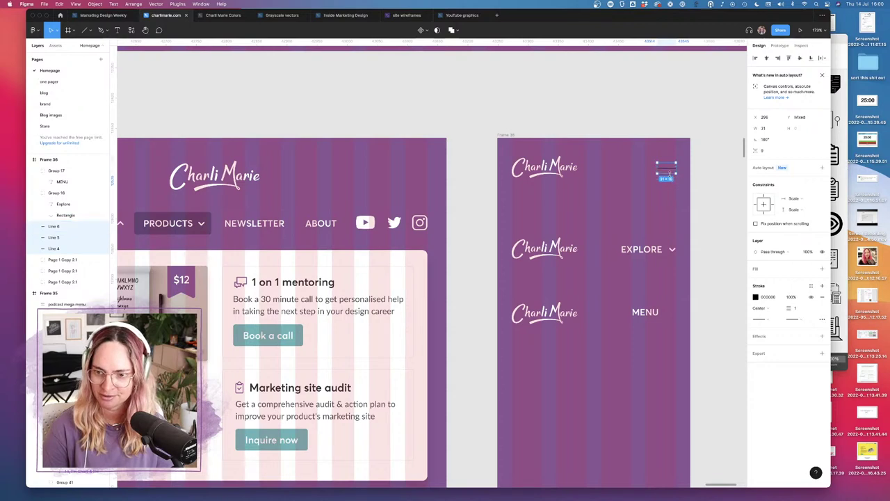
Step: Set the hamburger lines' stroke to white FFFFFF with a different end cap
click(756, 297)
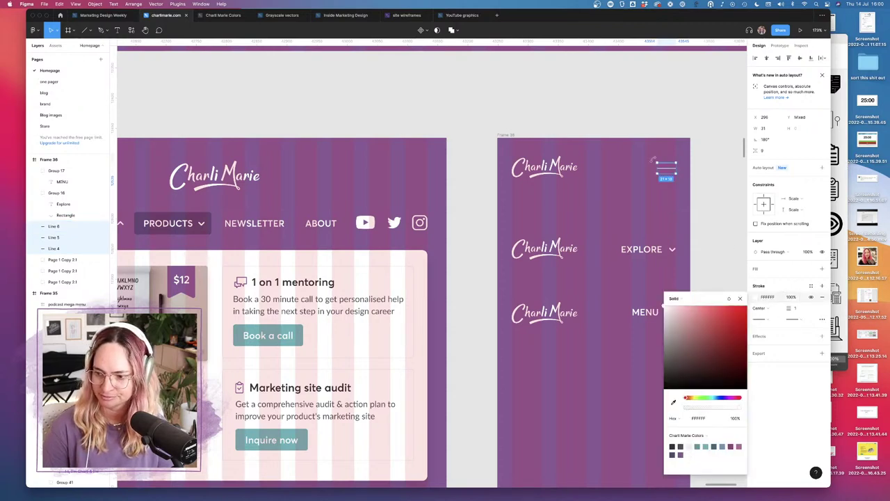
scroll(679, 186, up, 6)
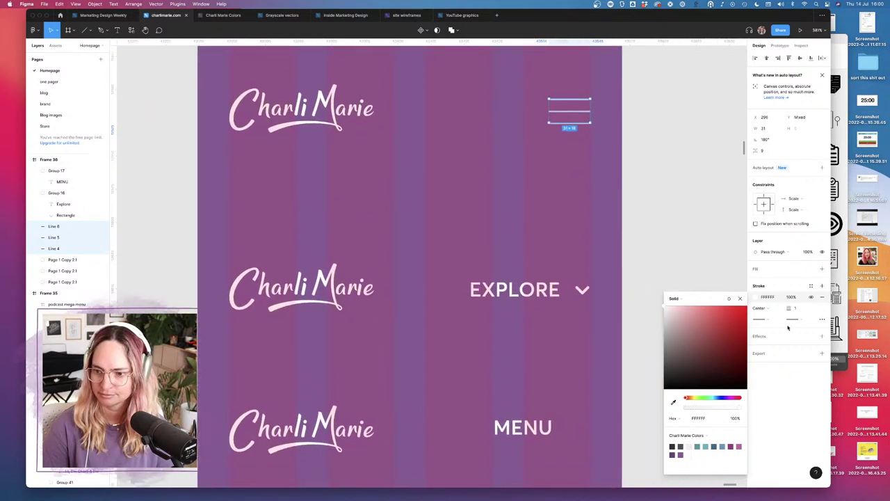
click(770, 321)
click(772, 377)
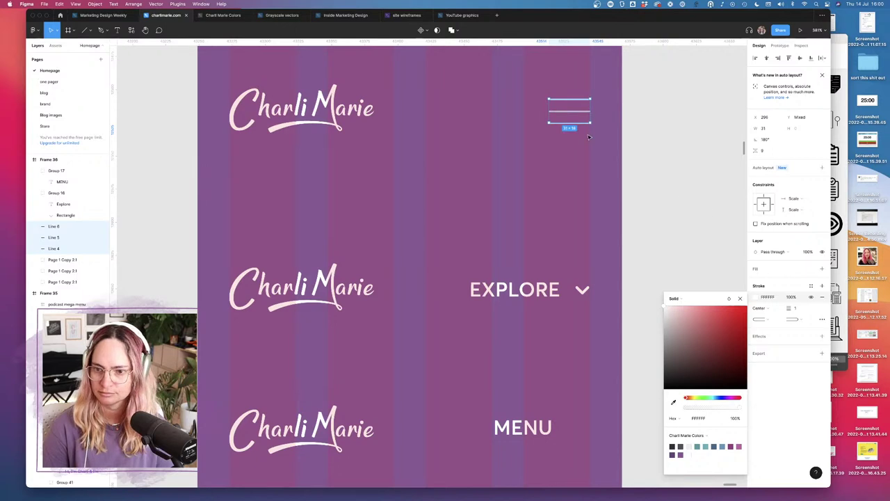
Step: Shrink the hamburger lines and move a copy beside the MENU label
drag(589, 103, 579, 107)
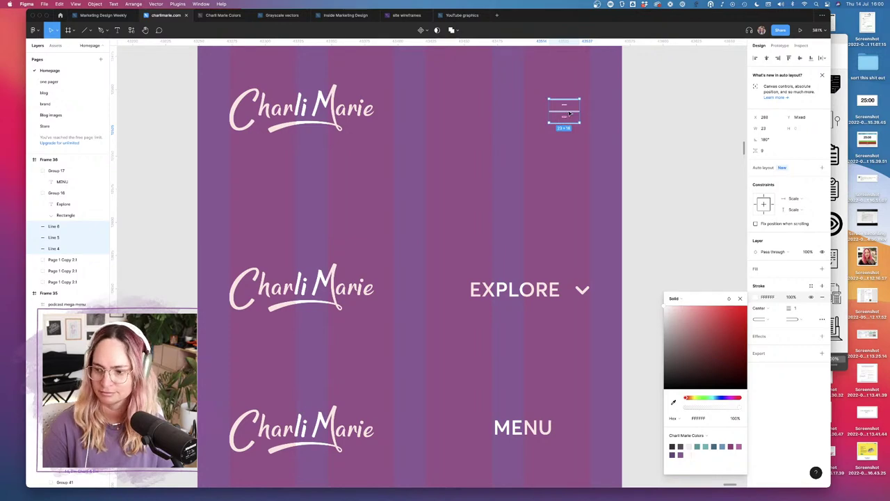
drag(567, 114, 583, 431)
scroll(582, 428, down, 3)
scroll(582, 427, left, 2)
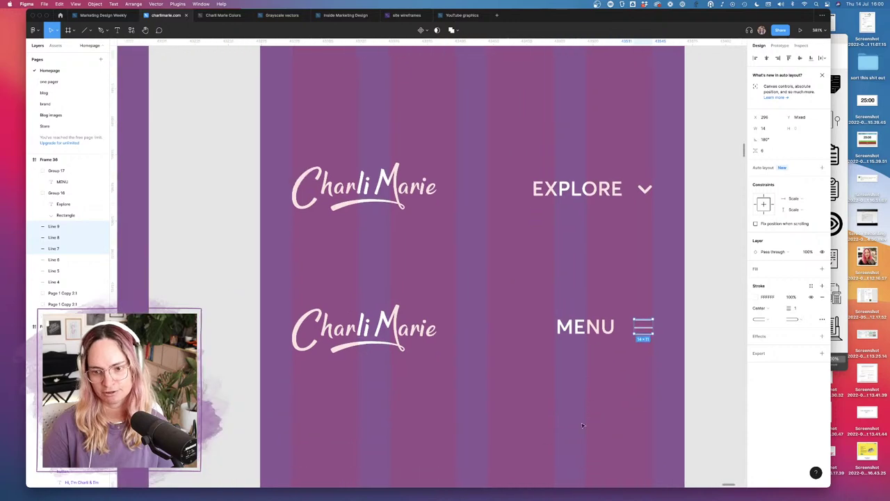
Step: Position the MENU label snugly against the hamburger icon, testing spacing with EXPLORE first
click(721, 354)
click(602, 321)
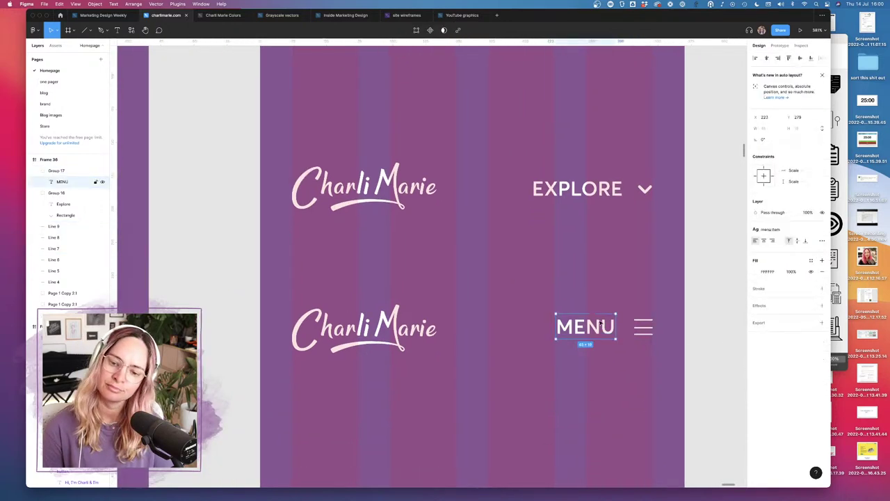
double_click(602, 321)
text(EXPLORE)
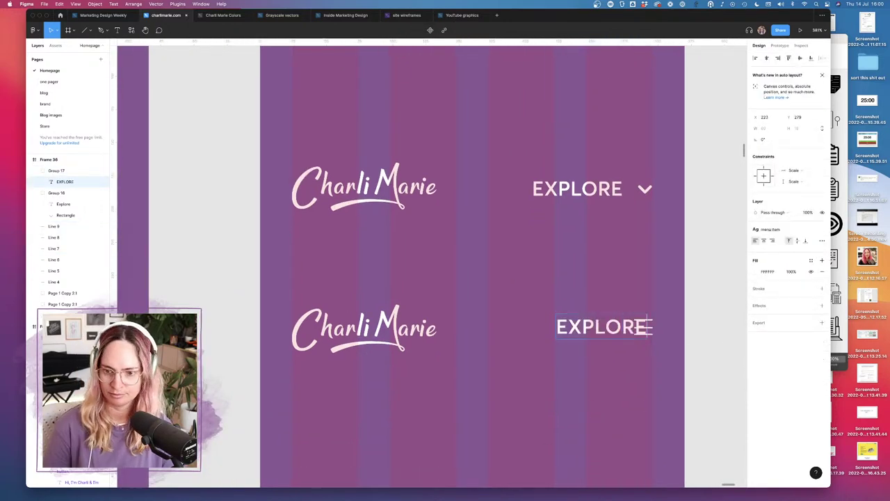
key(Escape)
drag(625, 330, 602, 329)
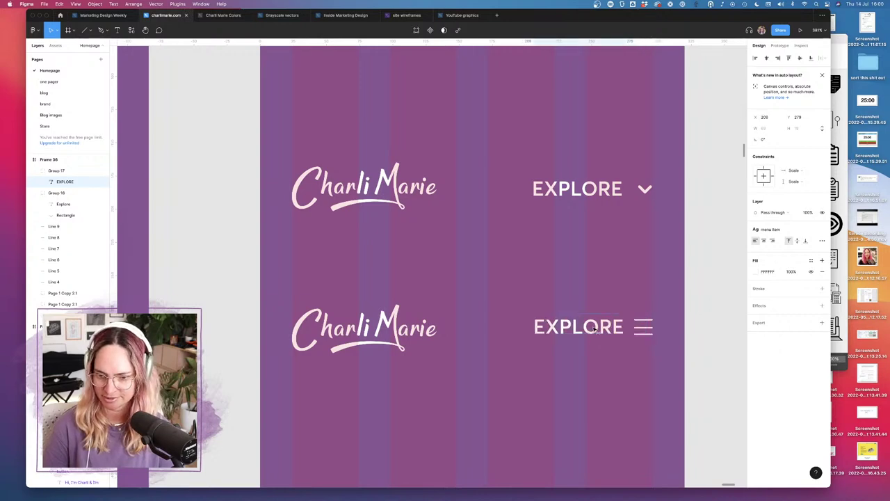
double_click(590, 327)
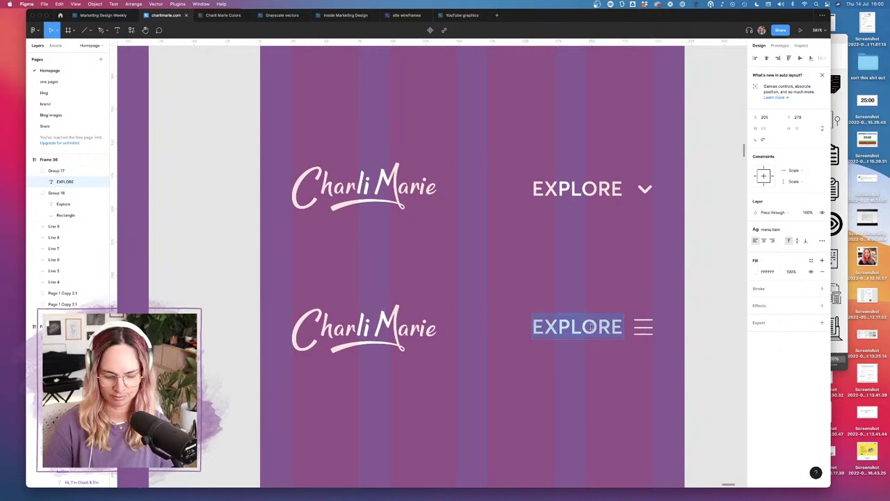
text(MENU)
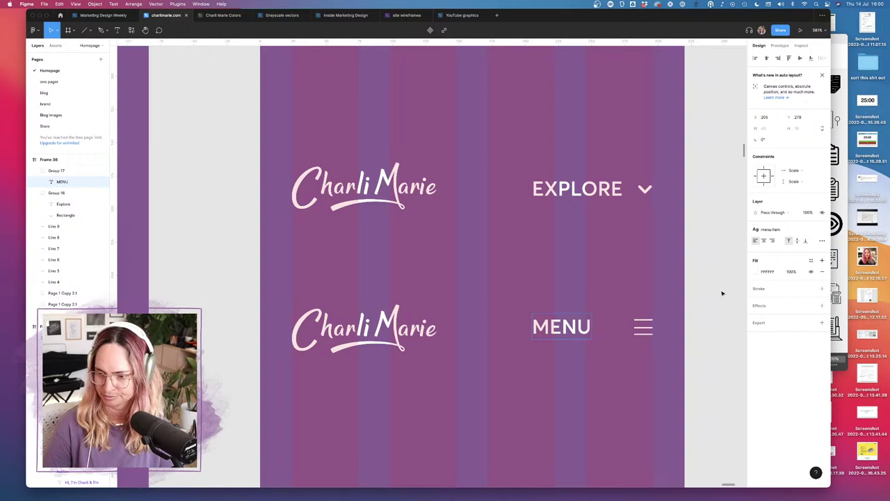
key(Escape)
drag(567, 335, 593, 334)
click(724, 280)
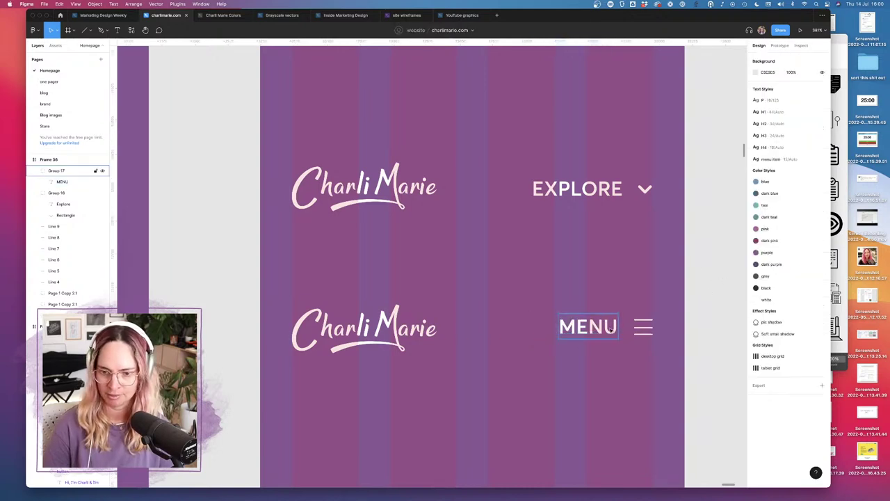
scroll(661, 334, down, 8)
drag(662, 288, 556, 224)
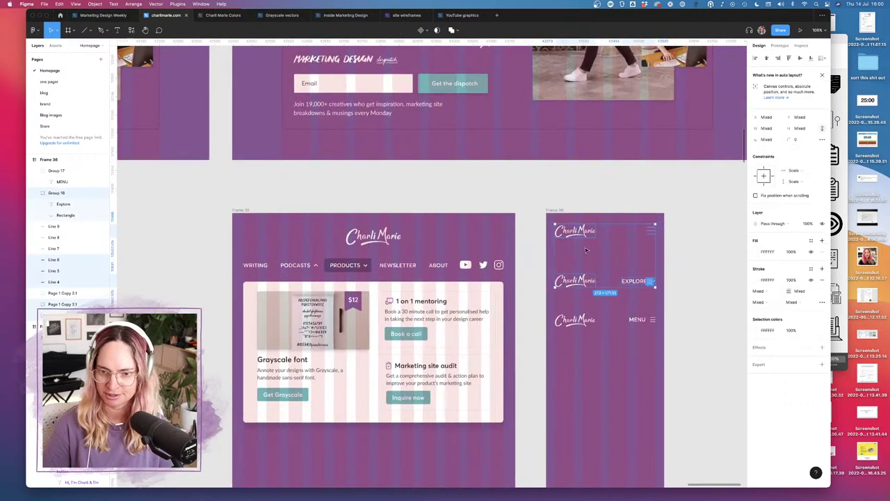
click(556, 210)
scroll(560, 208, down, 5)
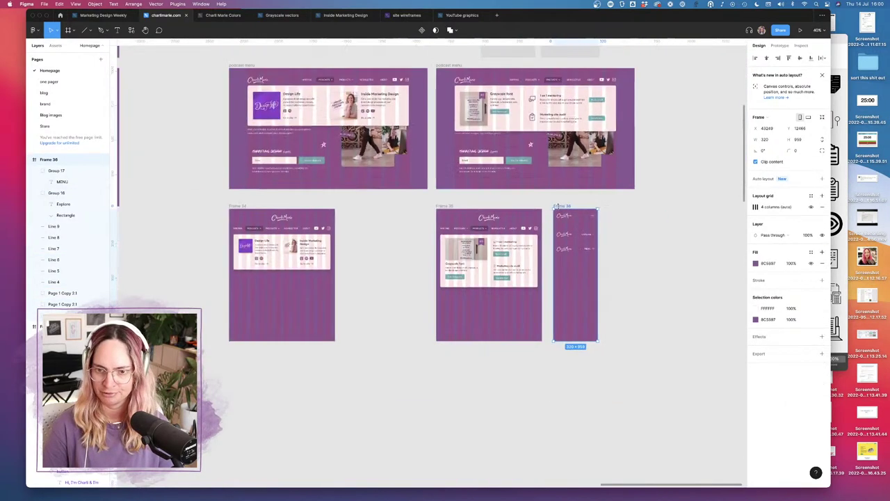
drag(562, 208, 562, 356)
click(634, 331)
scroll(563, 209, up, 5)
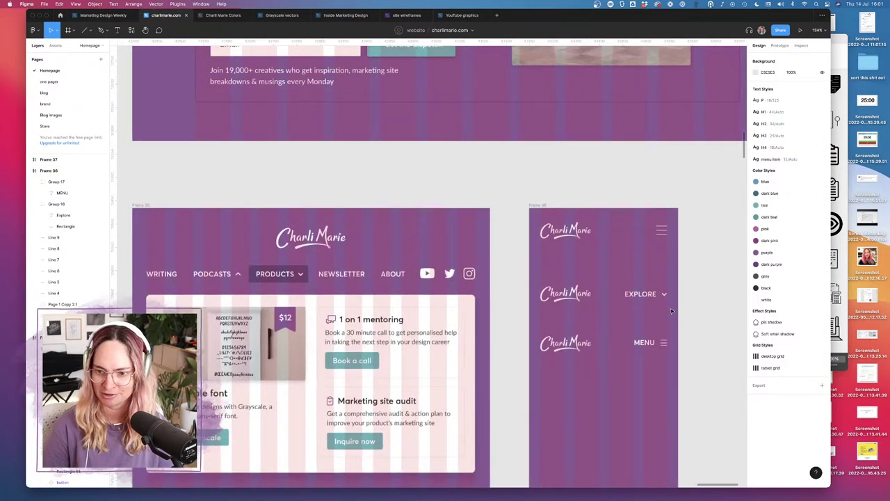
click(548, 223)
key(Delete)
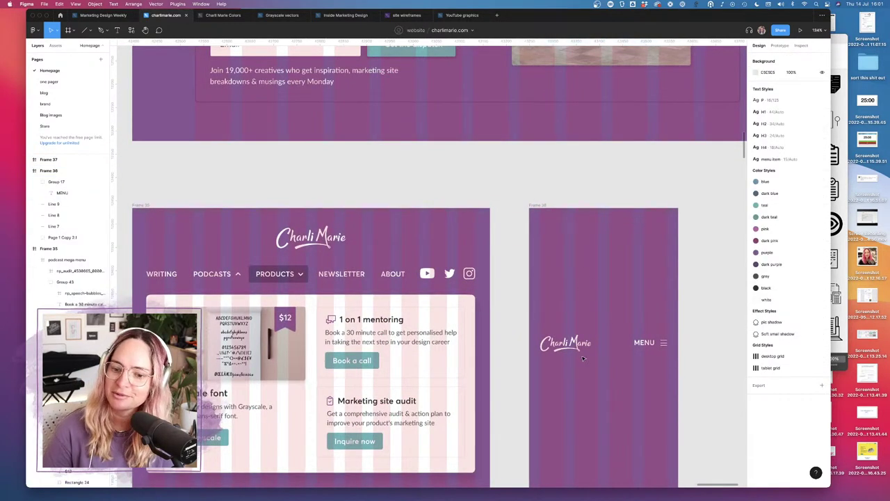
drag(541, 309, 645, 228)
click(706, 234)
scroll(680, 223, up, 5)
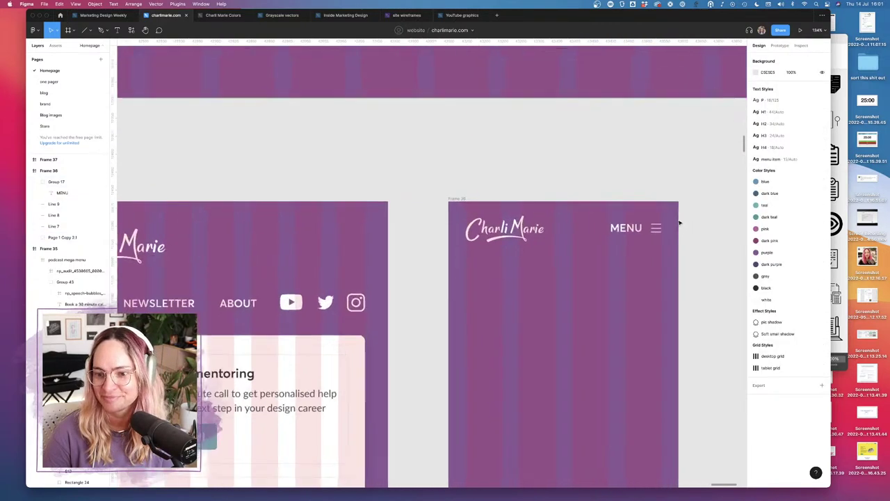
right_click(653, 232)
key(Escape)
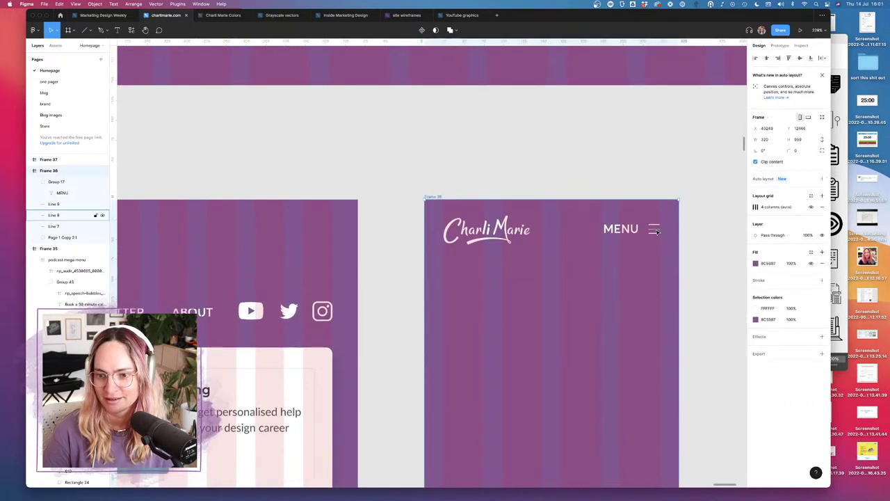
scroll(652, 231, up, 5)
click(648, 243)
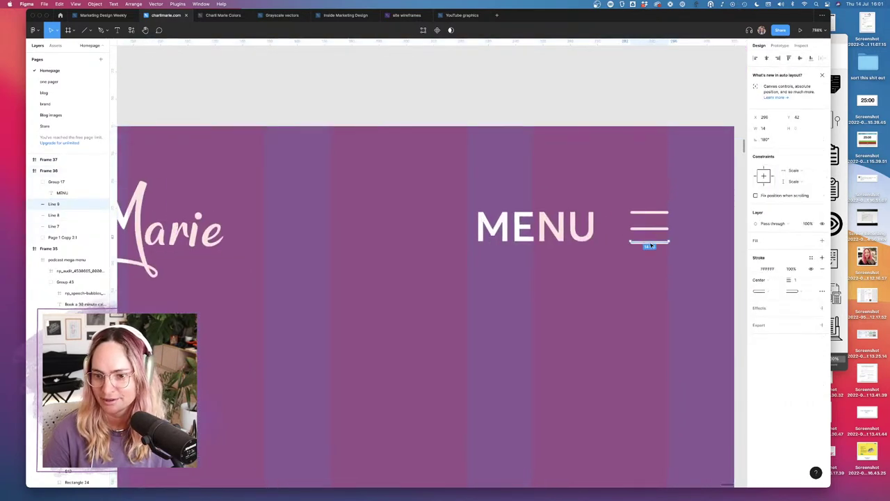
click(691, 99)
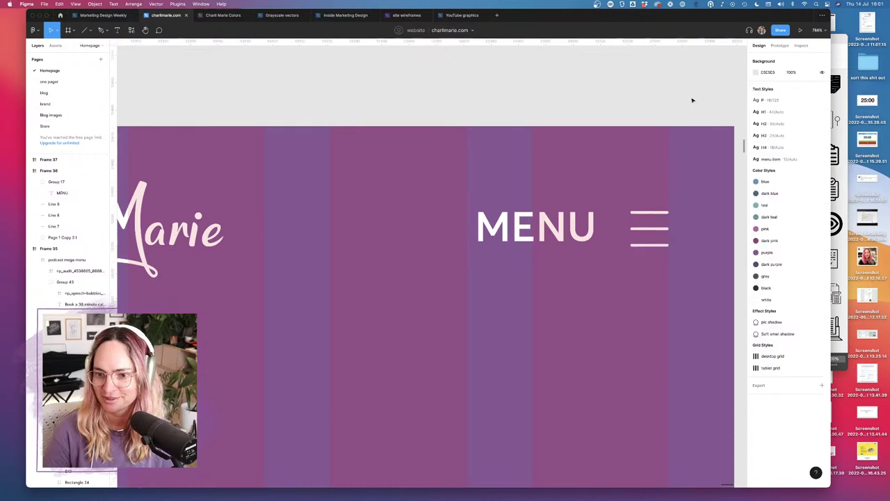
click(579, 230)
click(619, 89)
scroll(621, 88, down, 10)
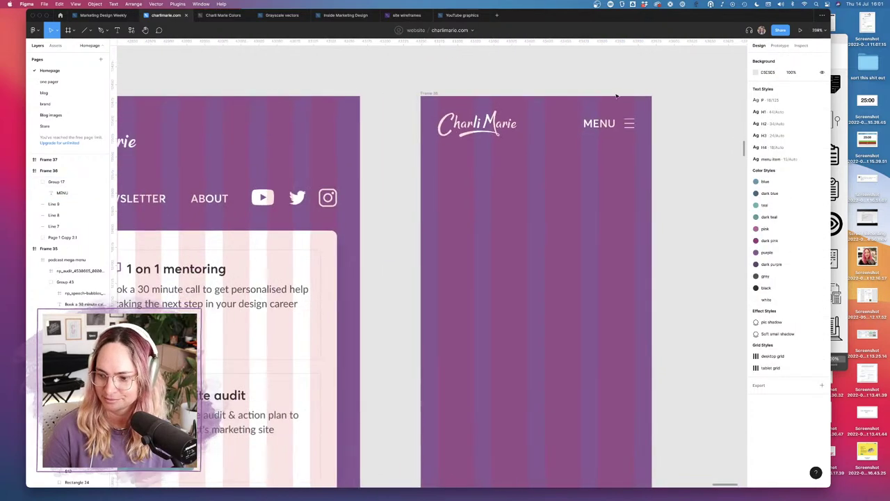
scroll(603, 80, down, 8)
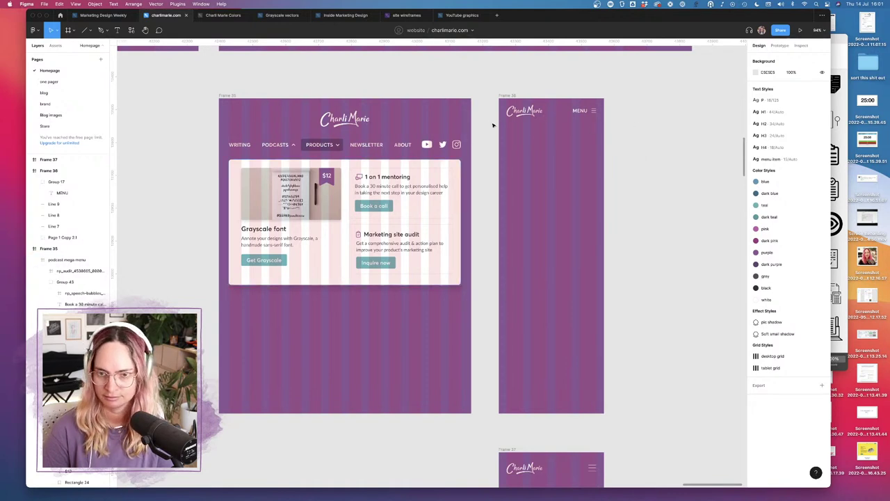
scroll(605, 105, up, 10)
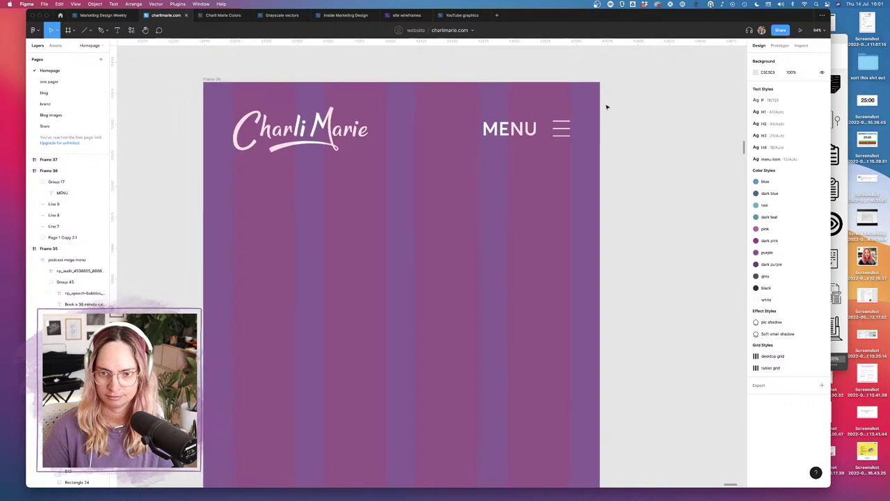
scroll(605, 105, down, 9)
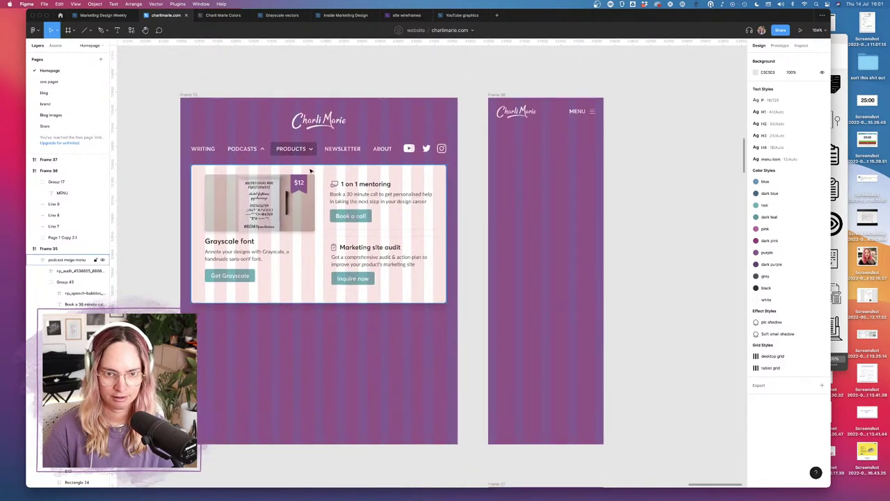
scroll(316, 170, down, 8)
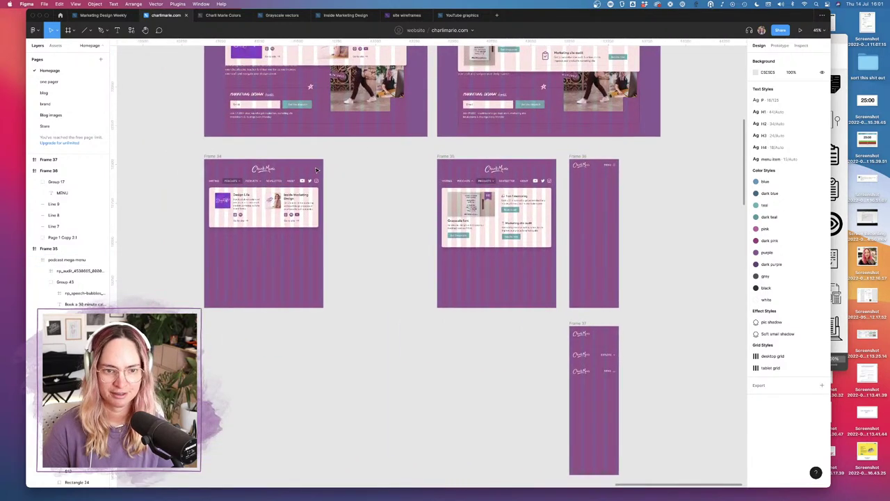
scroll(309, 175, right, 1)
Step: Copy the podcast mega menu from Frame 34 into mobile Frame 36
click(241, 197)
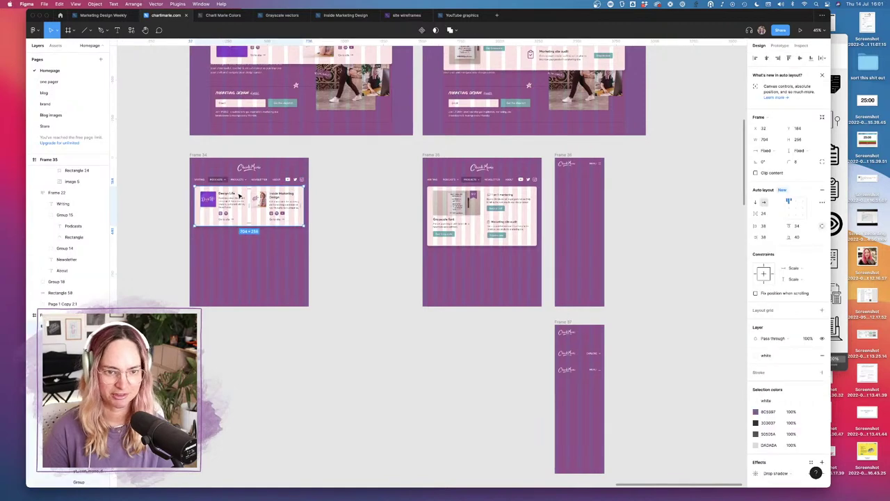
drag(242, 197, 602, 184)
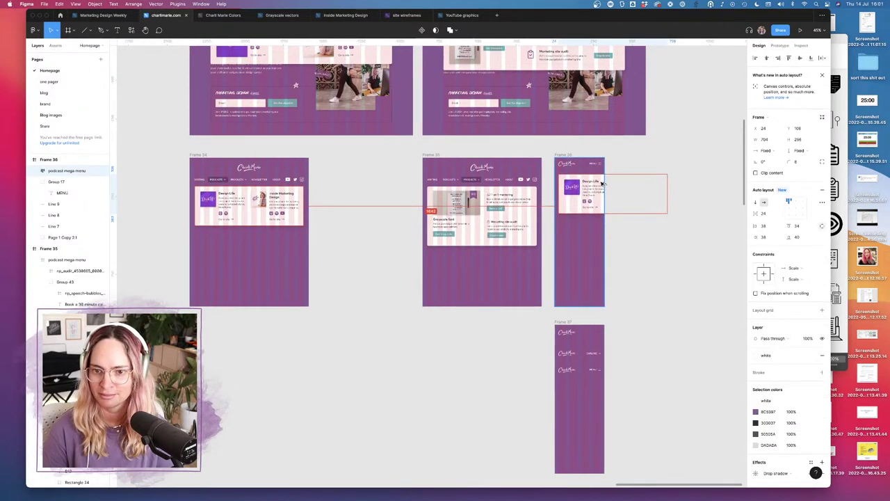
scroll(602, 184, up, 10)
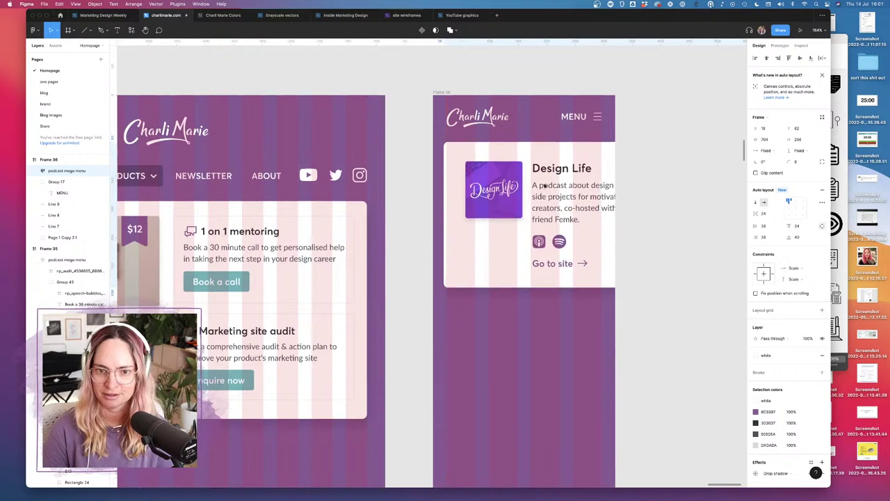
drag(547, 187, 526, 155)
scroll(482, 251, right, 5)
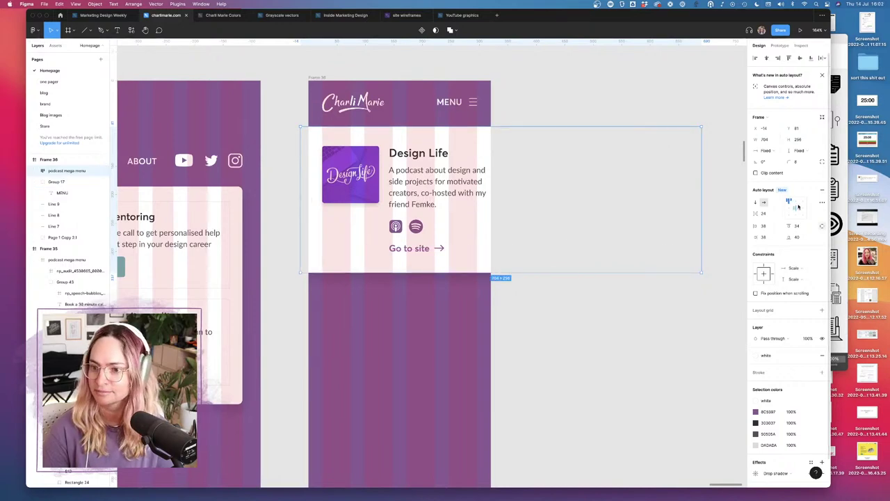
Step: Stack the podcast cards vertically at 320 px wide, X 0, with reduced left padding
click(756, 202)
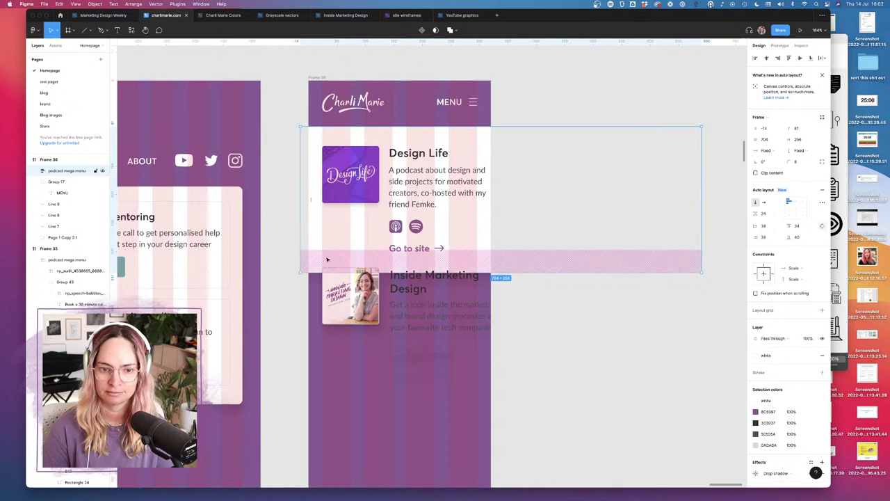
drag(700, 274, 490, 385)
drag(299, 197, 308, 197)
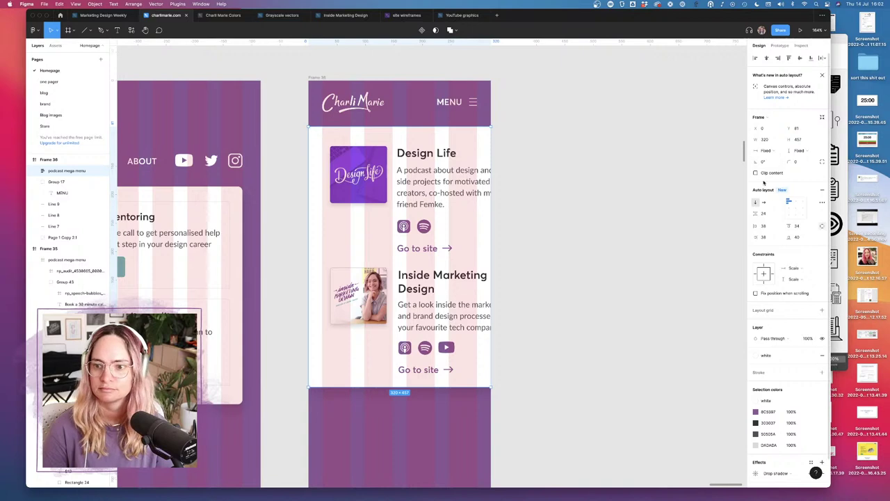
drag(768, 227, 761, 227)
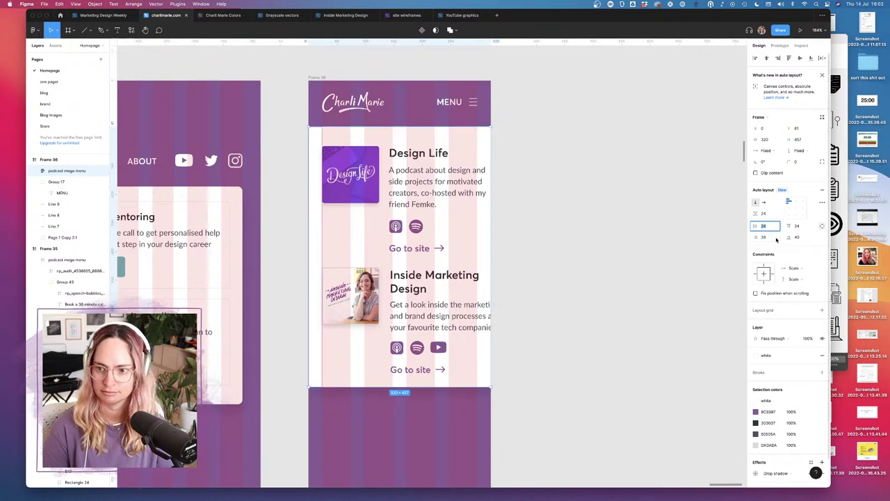
click(596, 184)
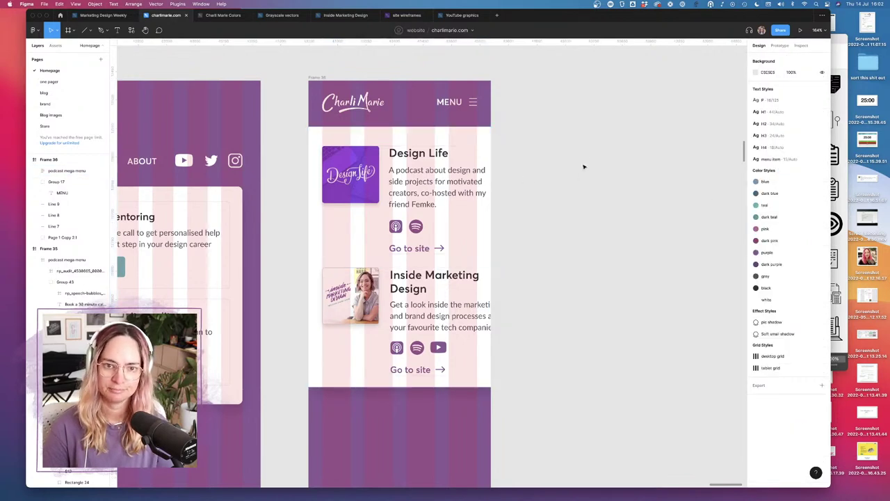
Step: Navigate to the Homepage frame and hide the layout grids with Ctrl+G
scroll(584, 167, down, 5)
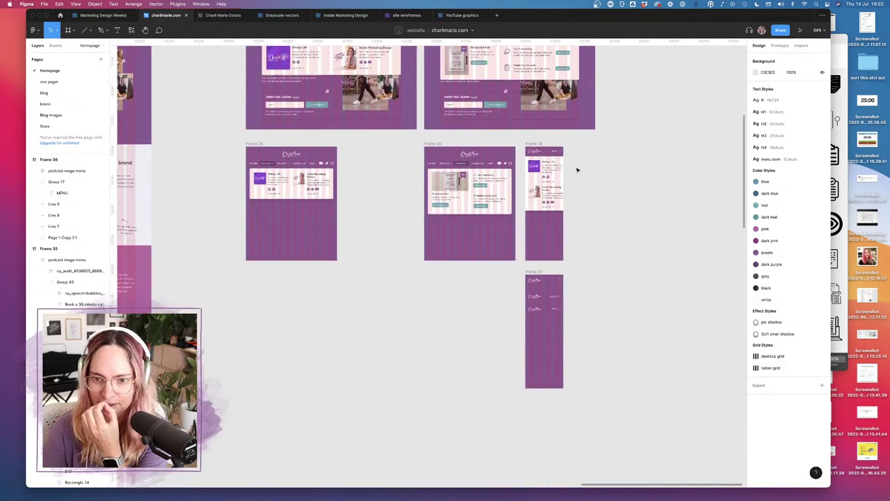
scroll(581, 168, up, 2)
scroll(577, 169, up, 1)
scroll(605, 218, left, 4)
scroll(606, 218, up, 1)
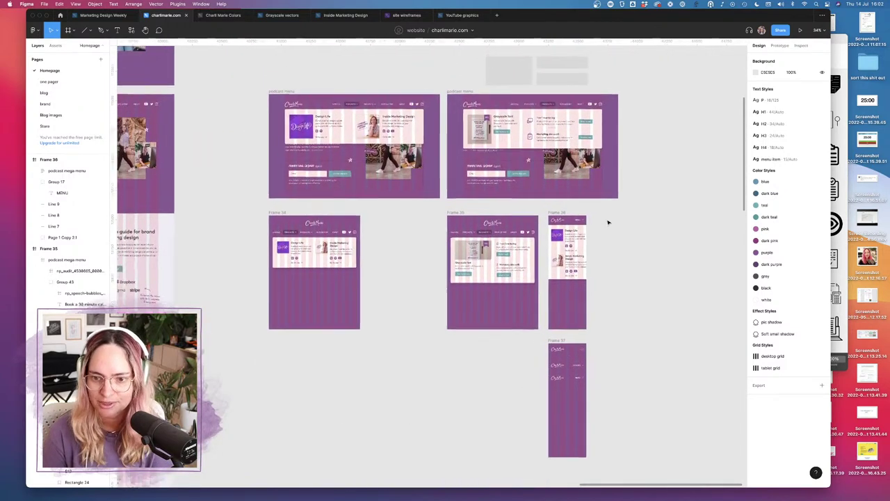
scroll(609, 221, down, 3)
scroll(609, 221, up, 1)
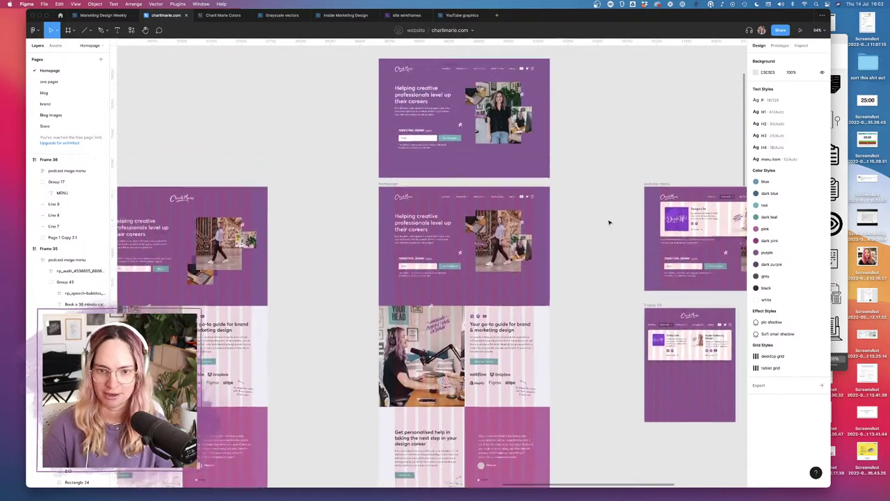
scroll(609, 221, up, 2)
scroll(586, 230, down, 2)
scroll(543, 181, up, 3)
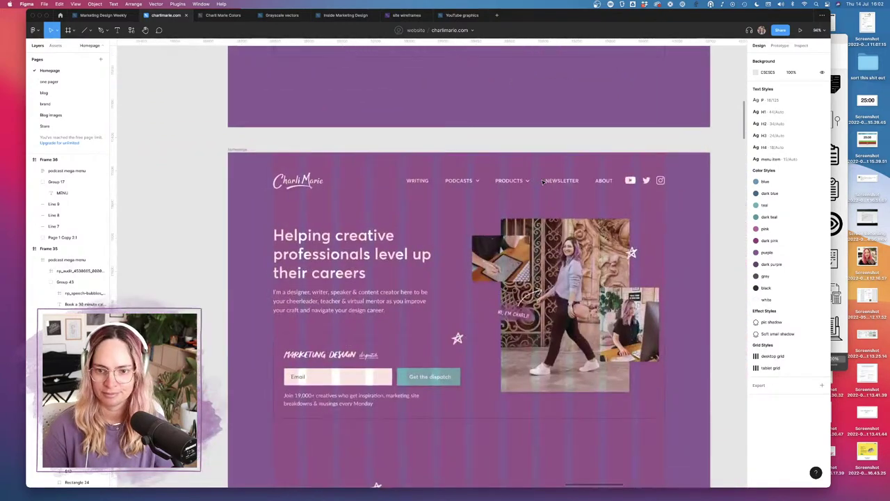
key(ctrl+g)
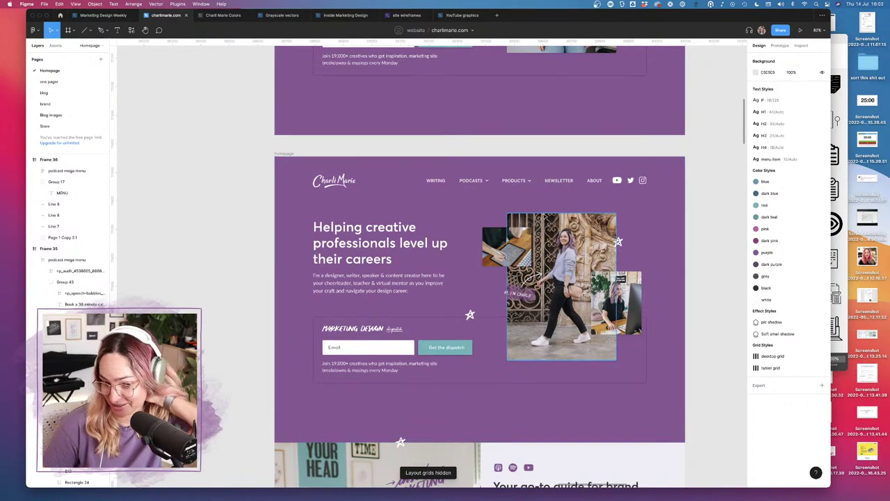
Step: Scroll down to the homepage hero and Inside Marketing Design podcast section
scroll(544, 215, down, 2)
scroll(544, 215, right, 1)
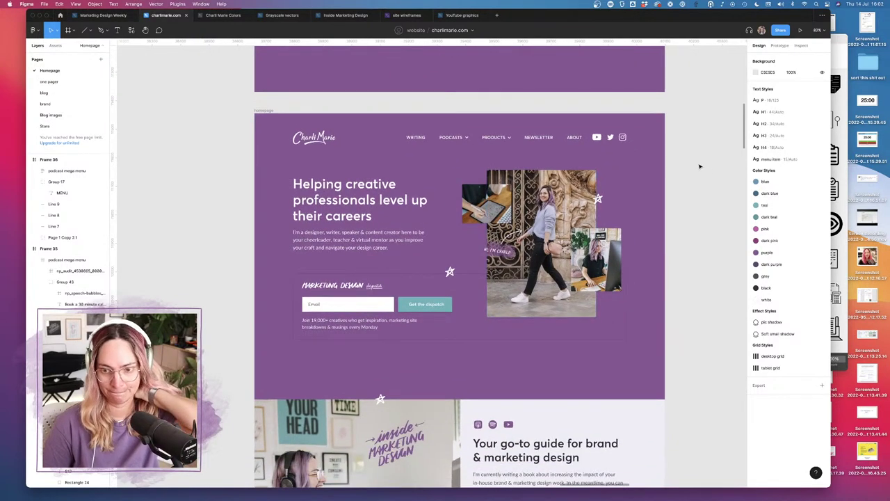
scroll(682, 166, down, 2)
scroll(683, 165, left, 1)
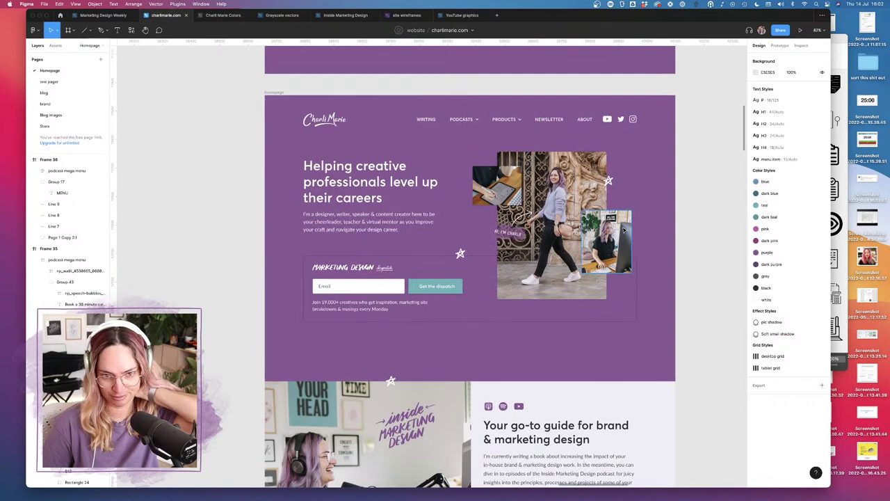
scroll(623, 229, down, 5)
scroll(624, 230, left, 1)
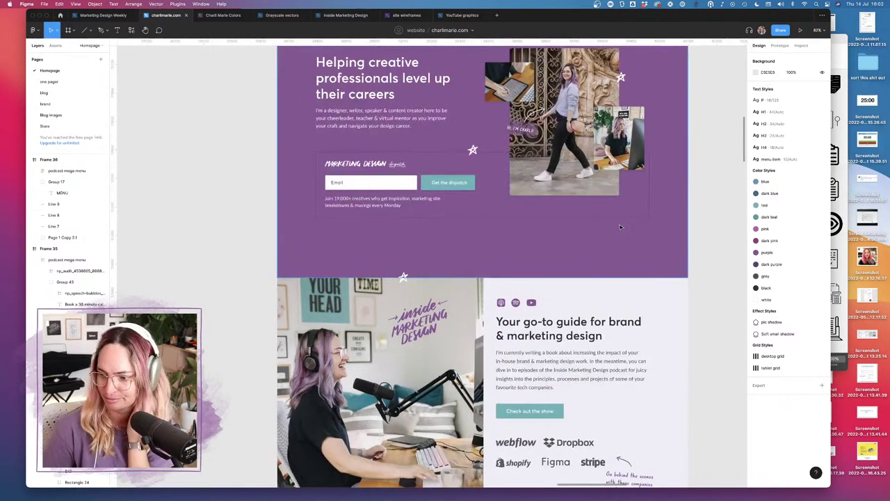
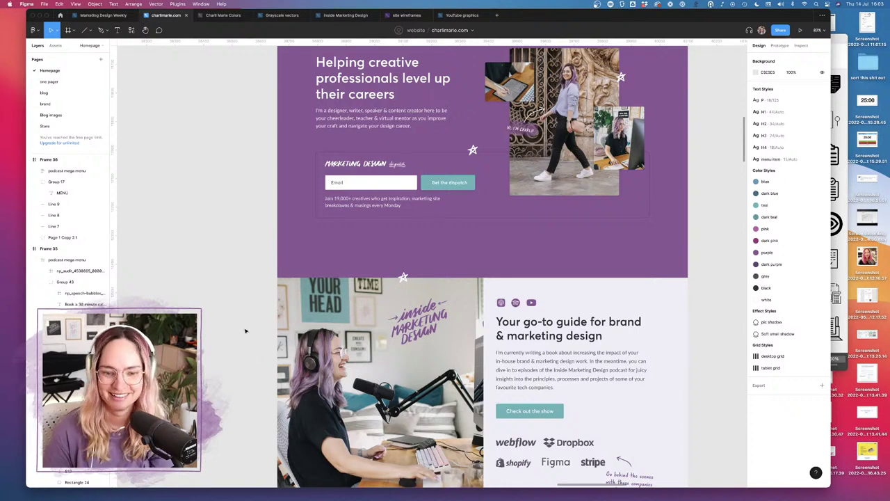
Step: Make the homepage frame taller, to 7171 px high
scroll(246, 330, down, 5)
ctrl+scroll(245, 331, down, 5)
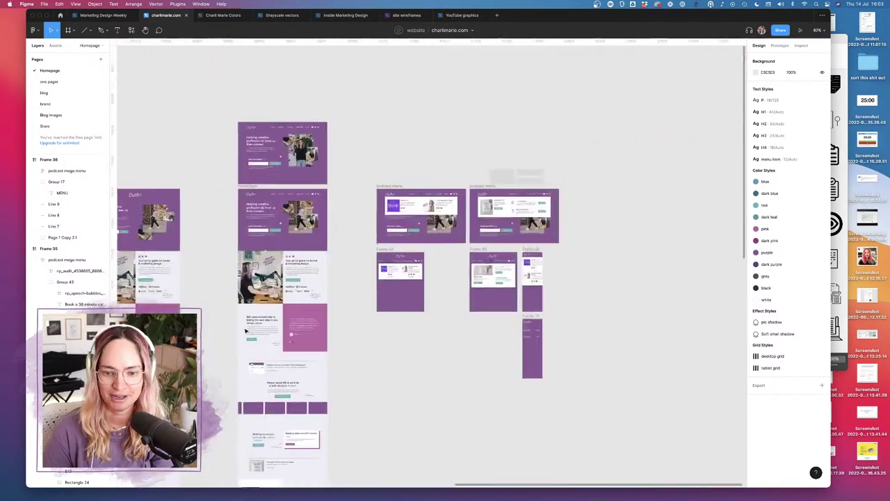
scroll(246, 331, down, 5)
scroll(472, 219, up, 6)
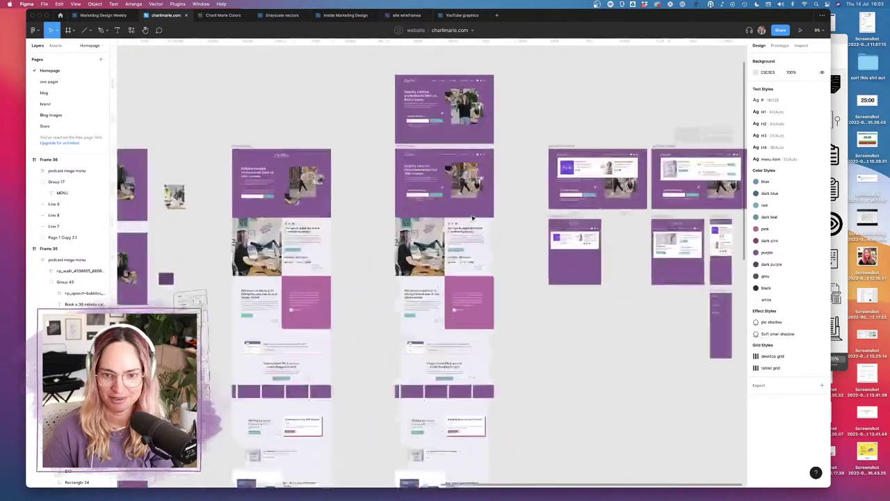
ctrl+scroll(472, 219, up, 5)
scroll(459, 209, up, 3)
scroll(456, 202, down, 3)
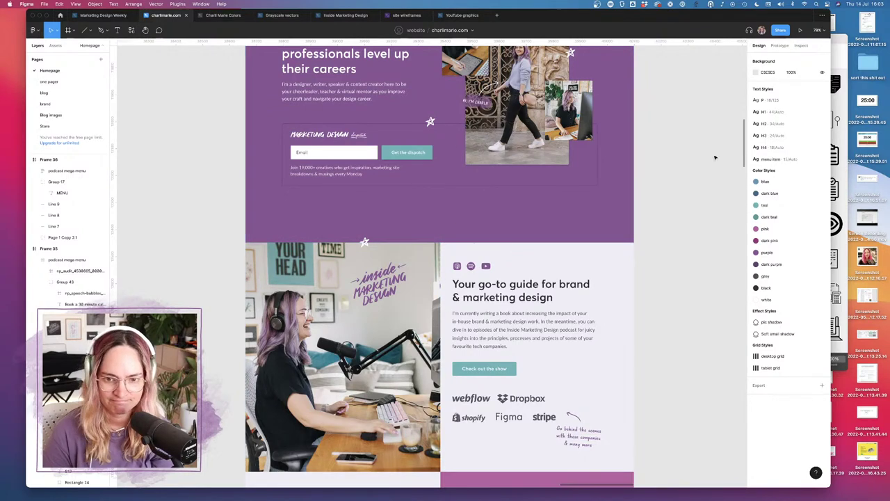
scroll(659, 225, down, 4)
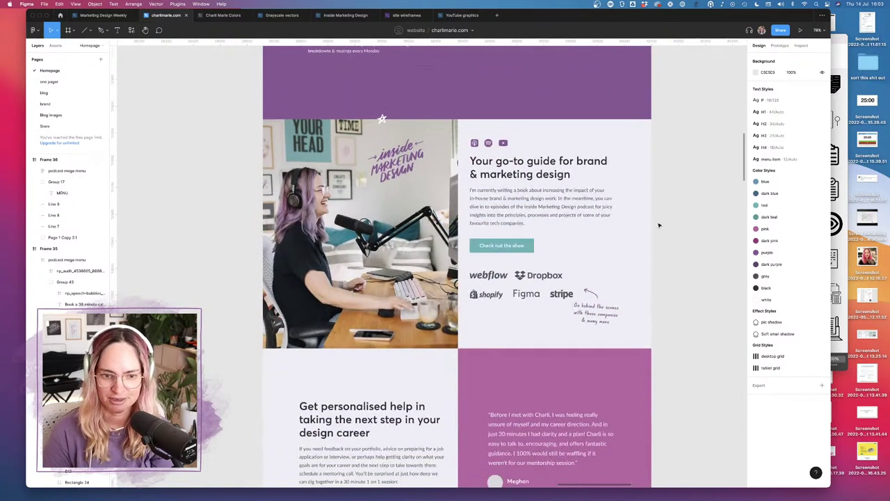
click(396, 161)
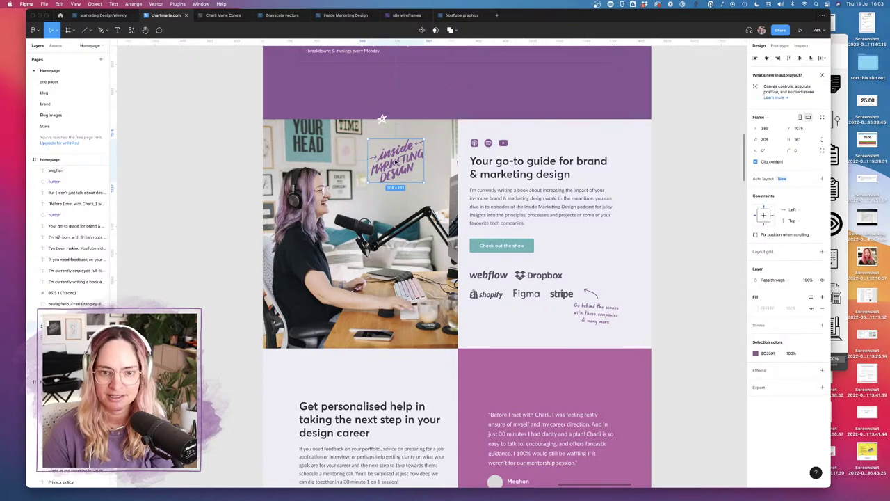
scroll(399, 166, down, 6)
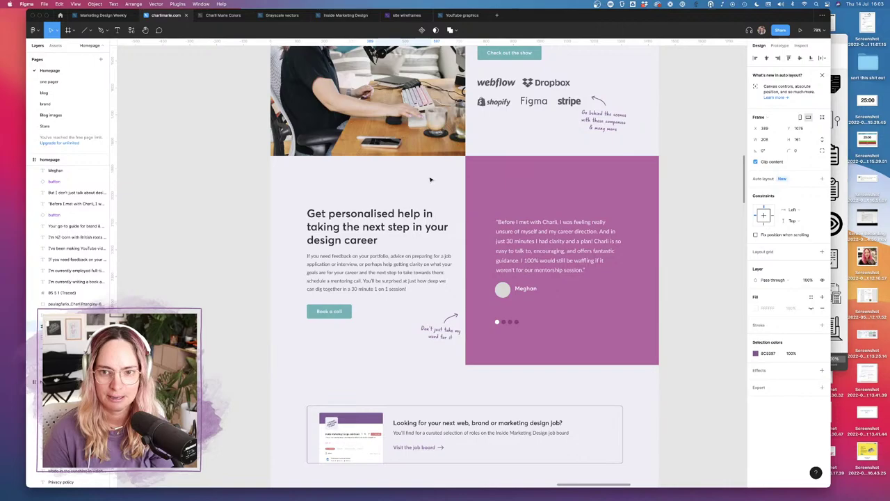
scroll(431, 147, up, 7)
scroll(430, 146, up, 3)
scroll(431, 146, down, 4)
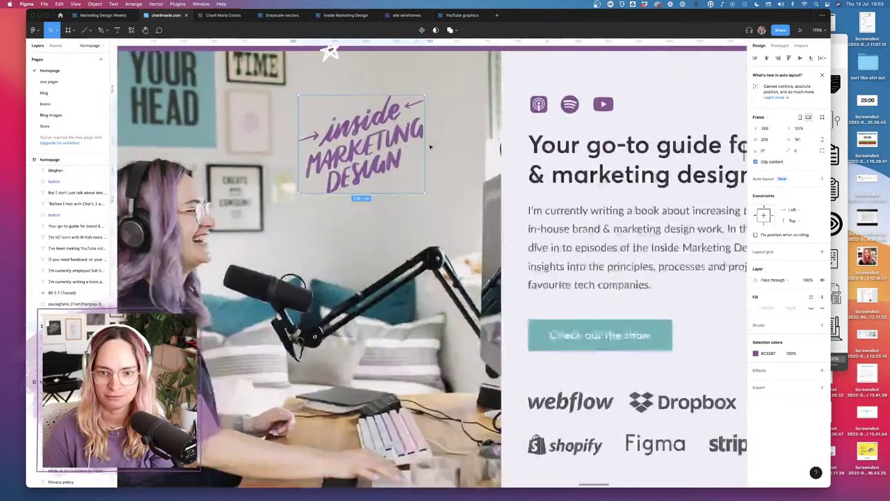
scroll(430, 146, down, 5)
scroll(516, 338, down, 8)
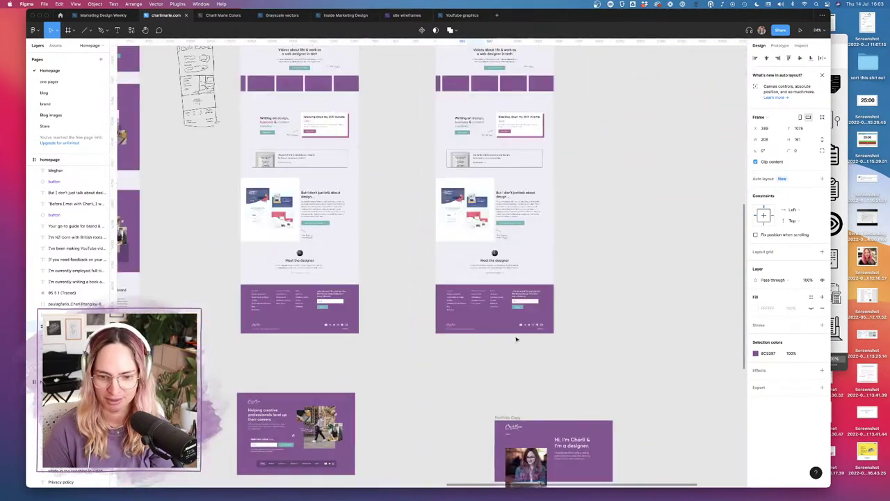
scroll(561, 334, down, 3)
scroll(562, 334, up, 5)
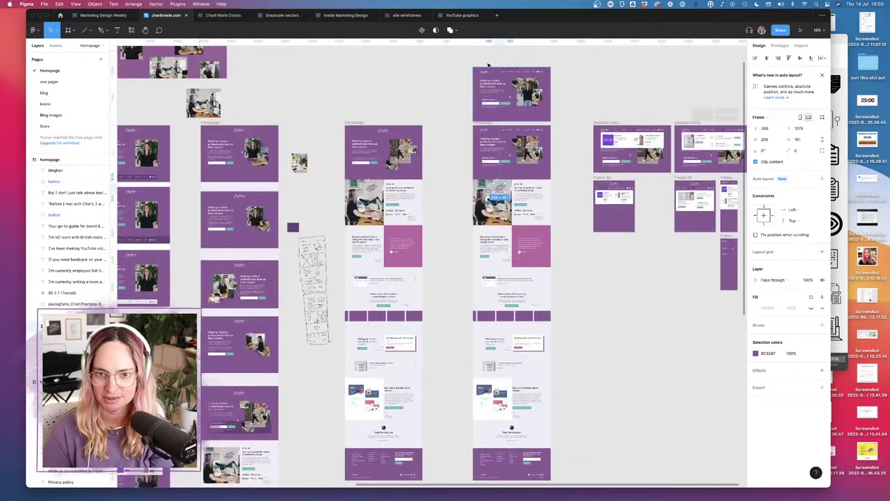
click(481, 121)
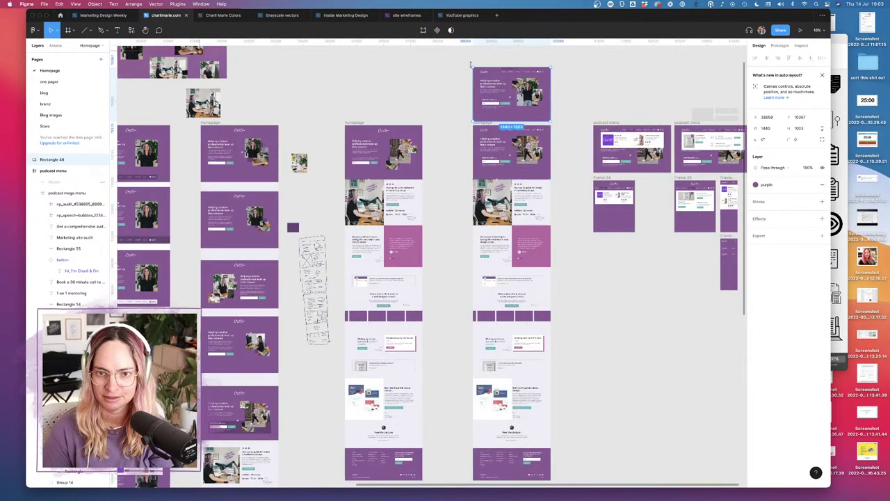
key(super+a)
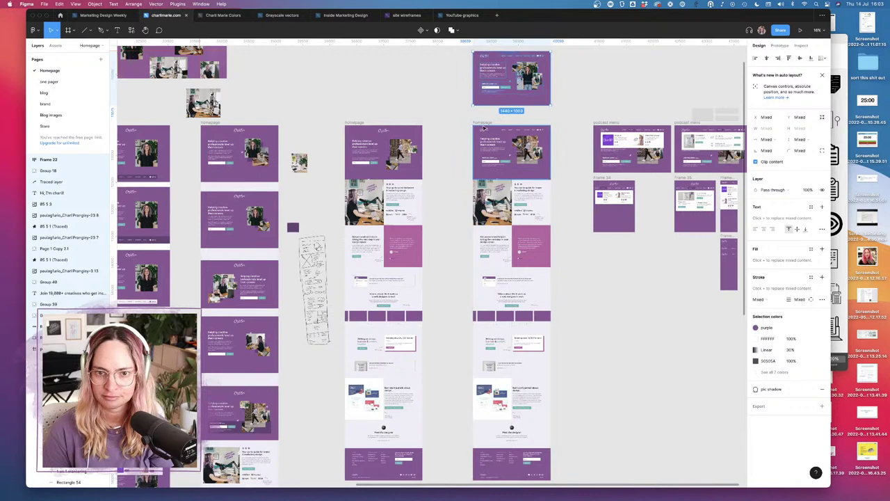
click(490, 126)
scroll(494, 161, down, 4)
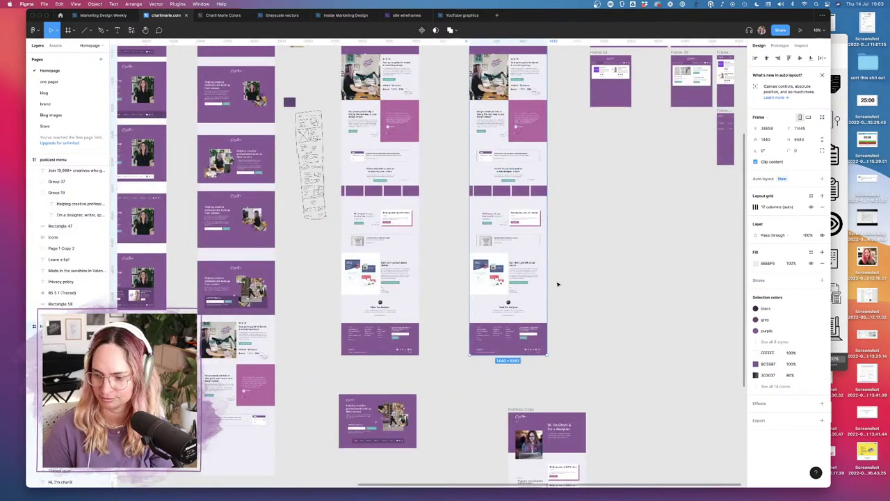
drag(511, 354, 511, 387)
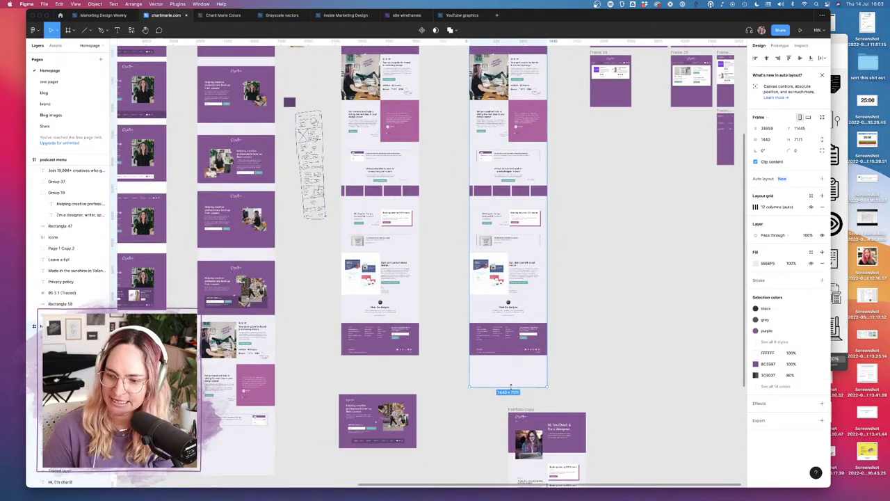
Step: Shift all layers inside the homepage frame down about 35 px
drag(556, 358, 475, 106)
drag(527, 119, 527, 144)
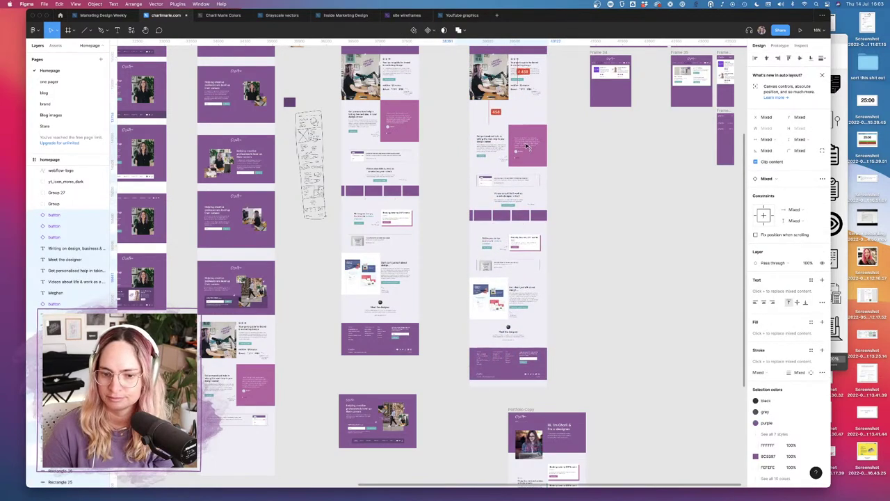
click(595, 174)
scroll(546, 118, up, 10)
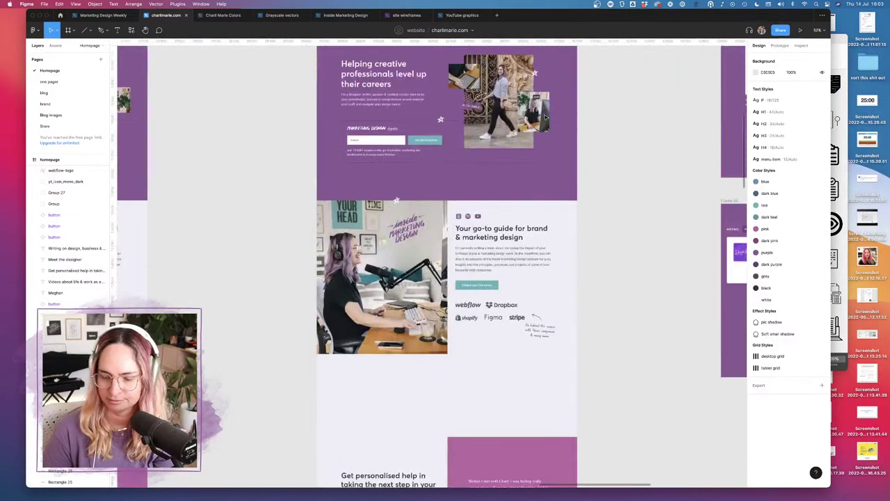
scroll(487, 139, down, 2)
scroll(461, 113, up, 5)
scroll(420, 295, up, 5)
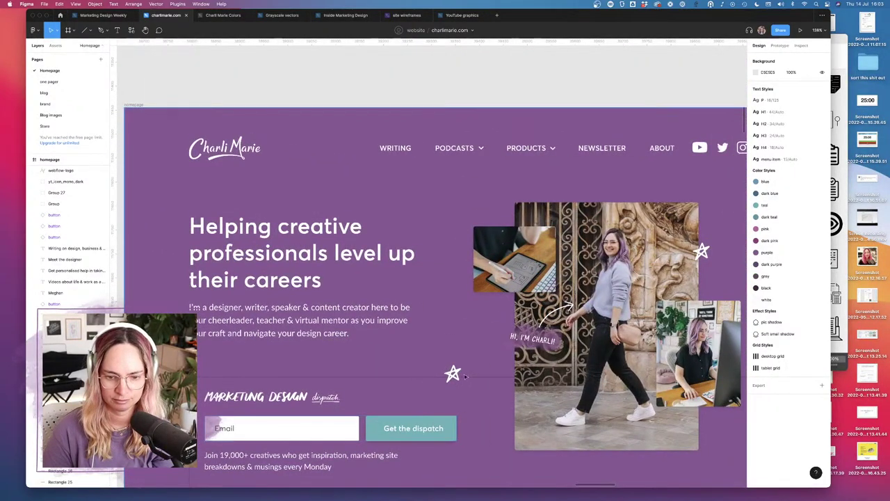
scroll(453, 326, down, 5)
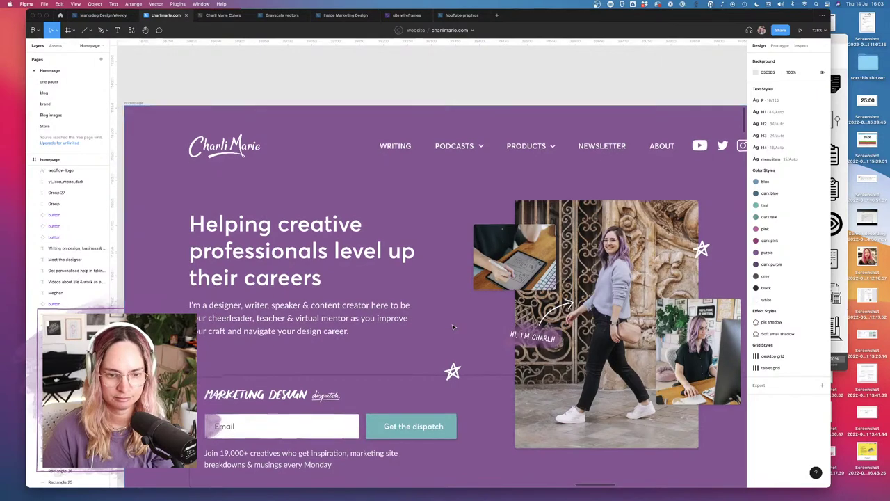
scroll(453, 327, up, 5)
scroll(452, 326, down, 1)
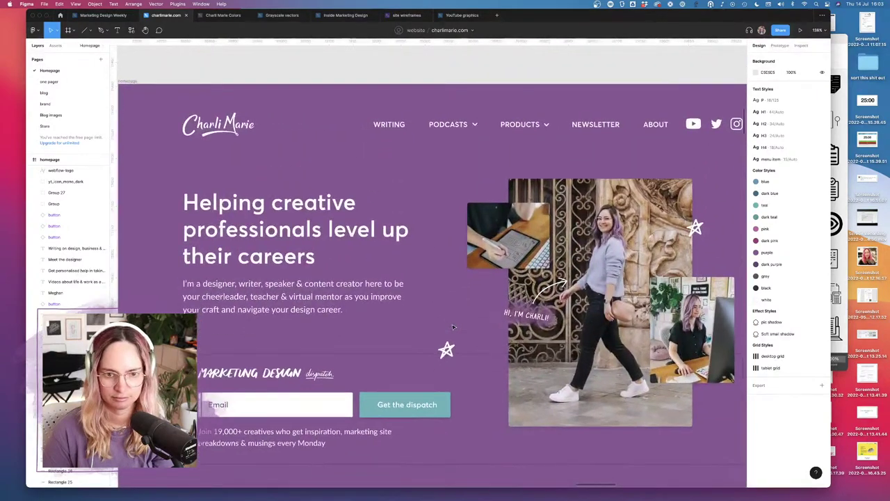
scroll(453, 327, down, 6)
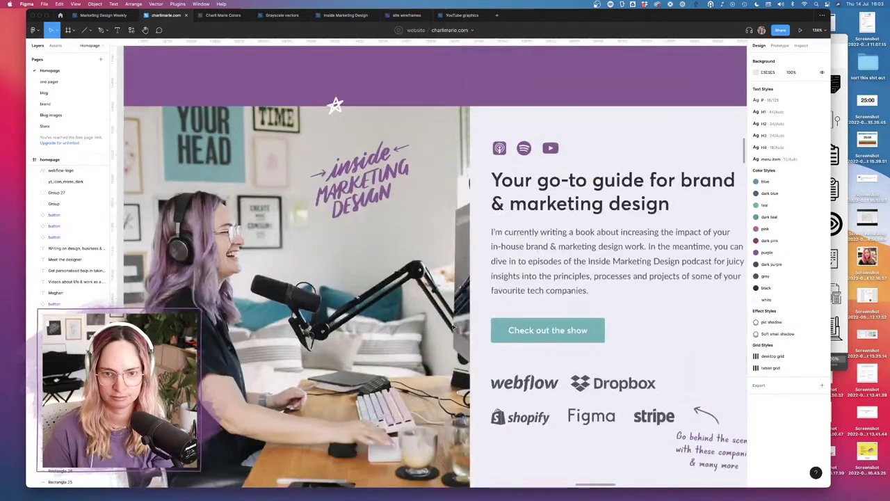
scroll(452, 326, up, 8)
scroll(453, 327, down, 3)
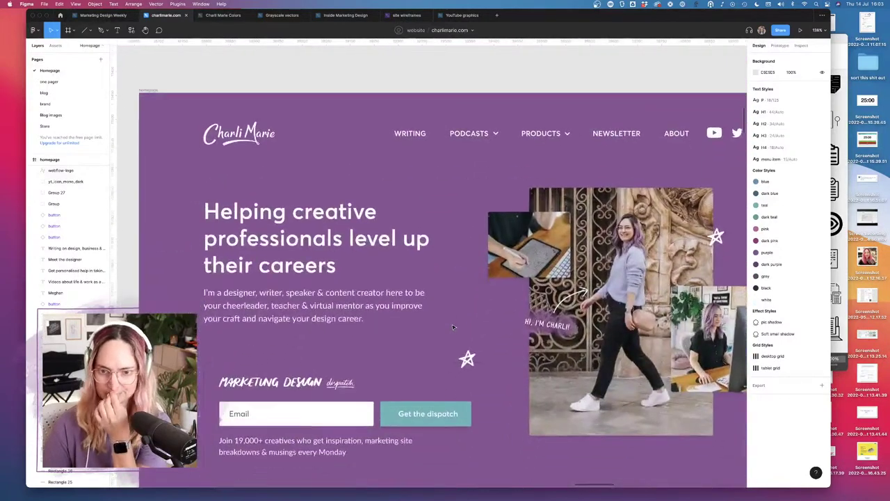
Step: Change the PRODUCTS nav item text to 'PRODUCTS & Services'
double_click(551, 133)
double_click(551, 133)
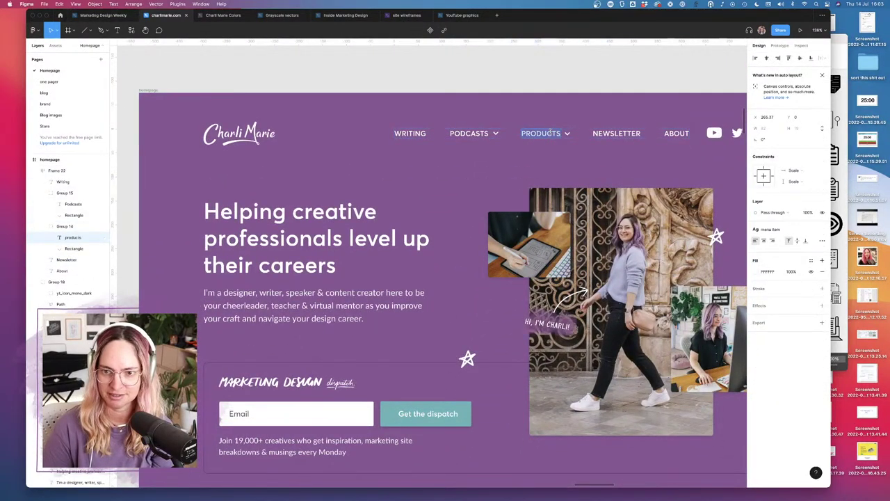
text(& Services)
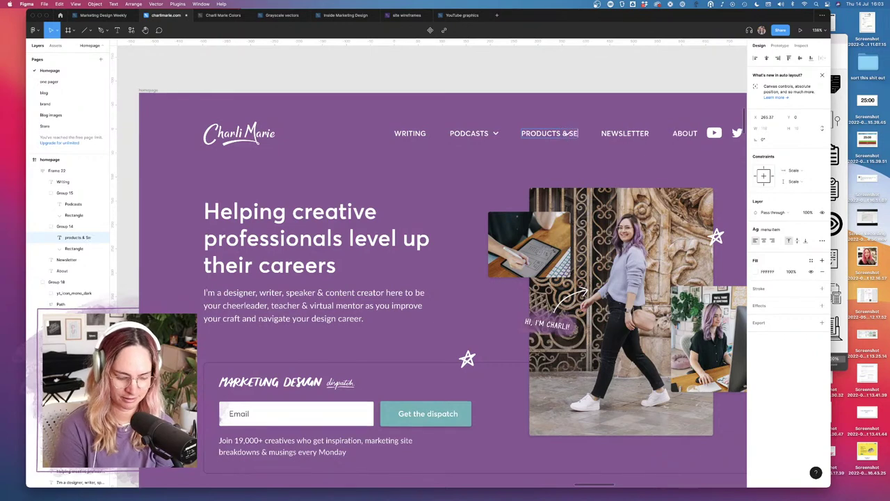
key(Escape)
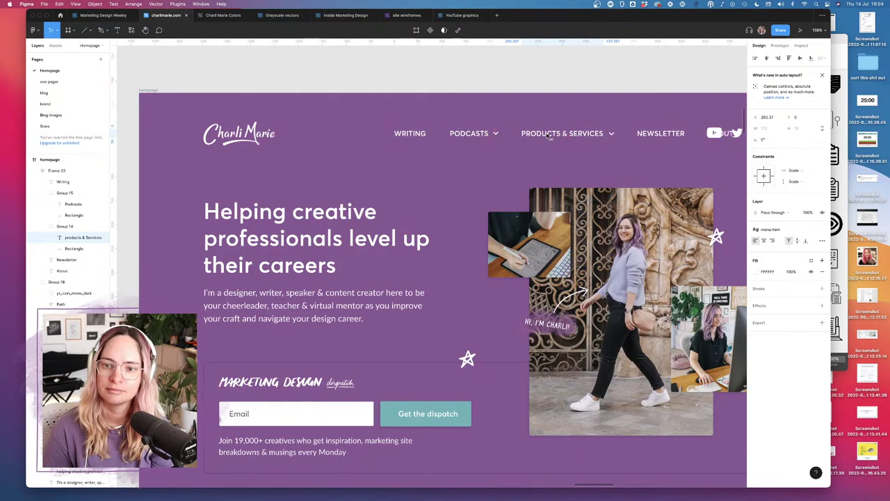
Step: Move the nav bar frame about 65 px left
click(615, 137)
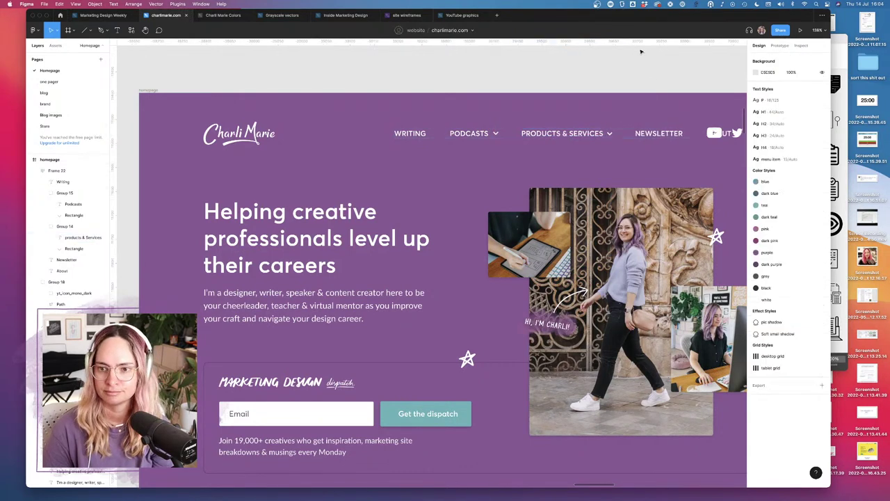
drag(672, 136, 630, 136)
click(614, 73)
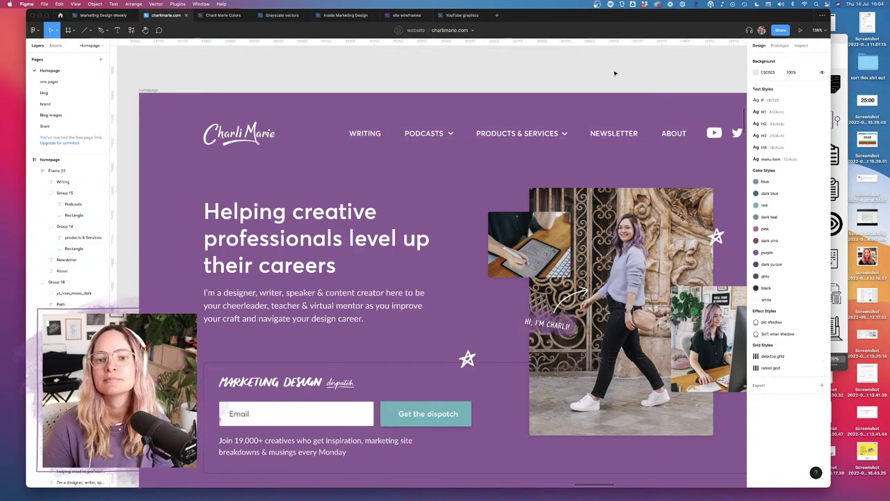
scroll(615, 73, right, 3)
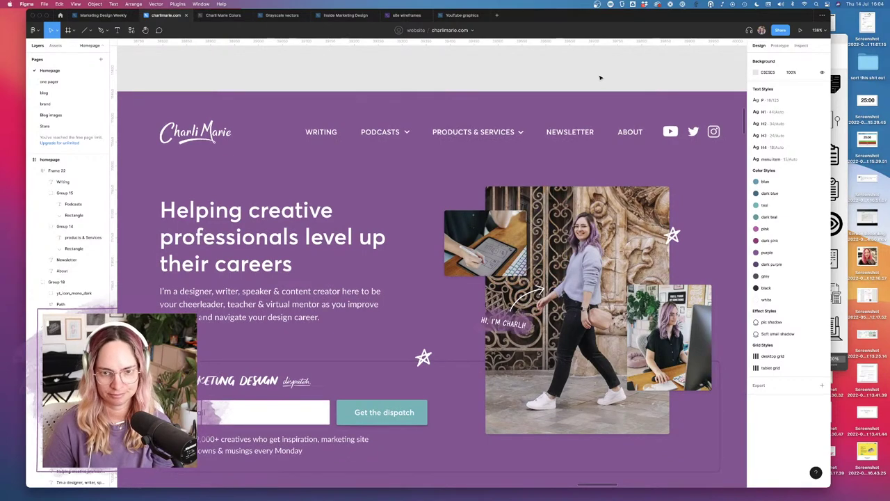
scroll(600, 77, down, 5)
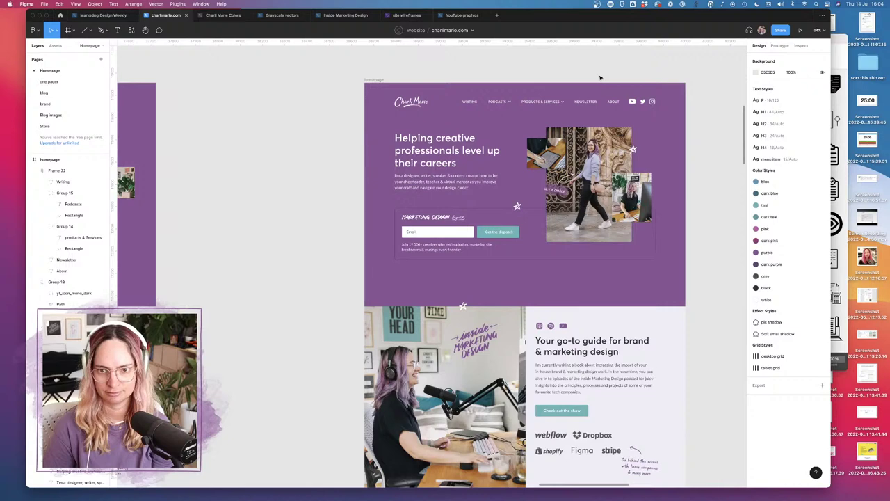
Step: Stretch the podcast studio photo's bottom edge down slightly
scroll(600, 77, down, 5)
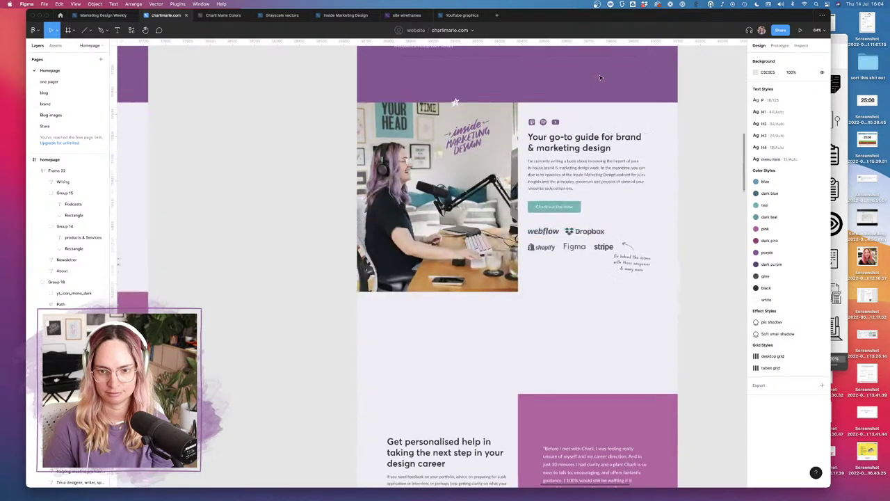
click(461, 290)
drag(457, 296, 458, 327)
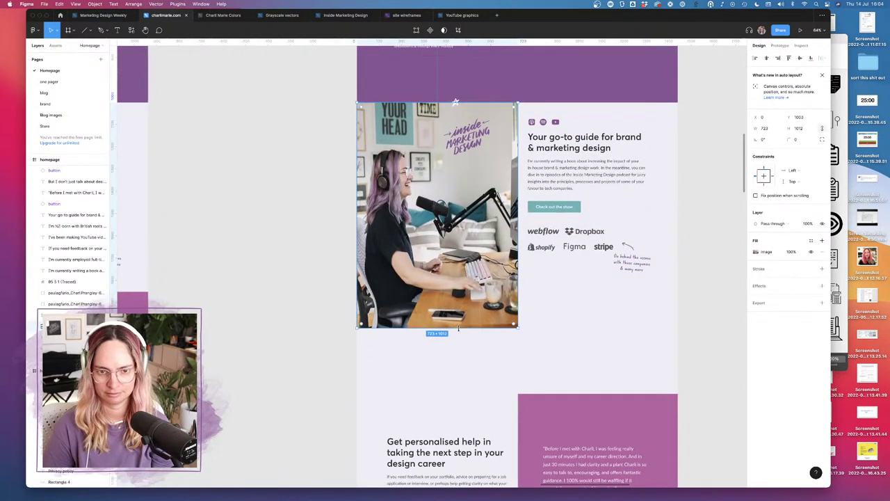
key(super+z)
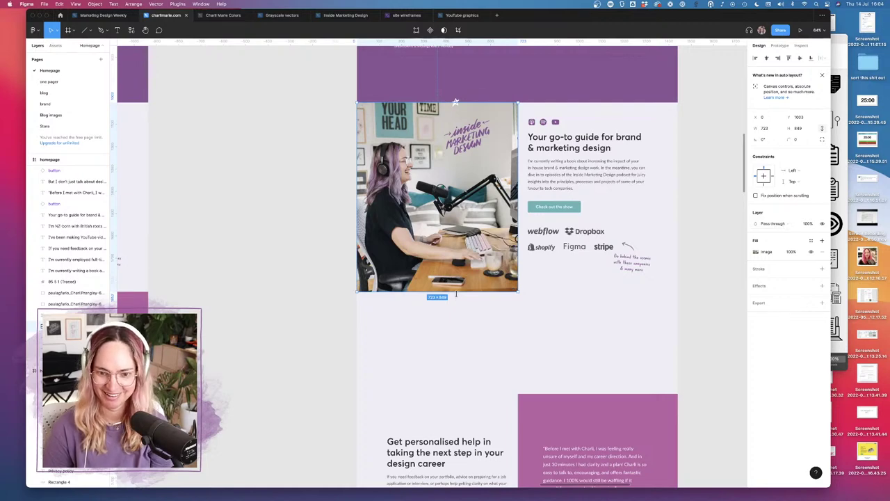
drag(457, 291, 457, 330)
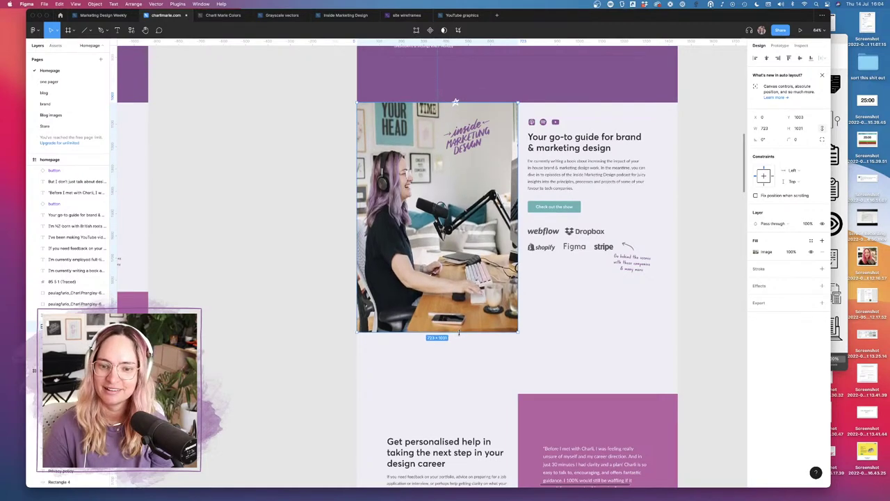
Step: Switch the photo's image fill to Crop and reposition the photo within its frame
click(767, 254)
click(673, 268)
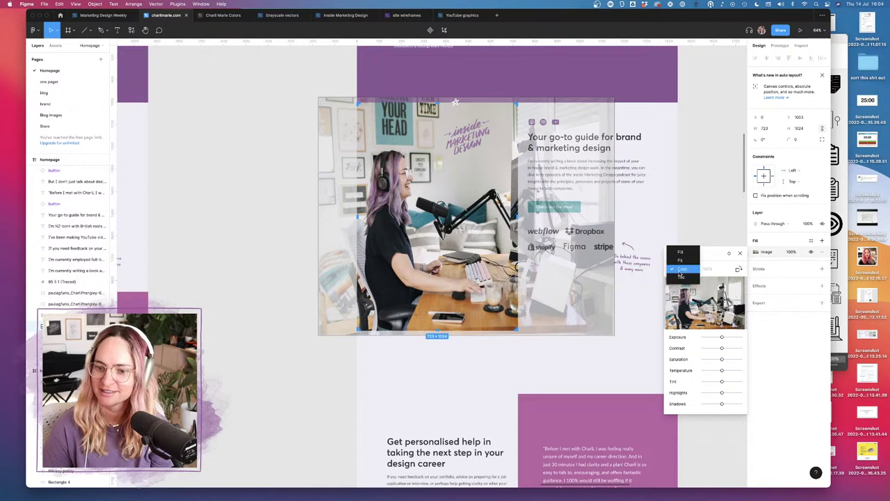
click(678, 258)
mouse_move(706, 303)
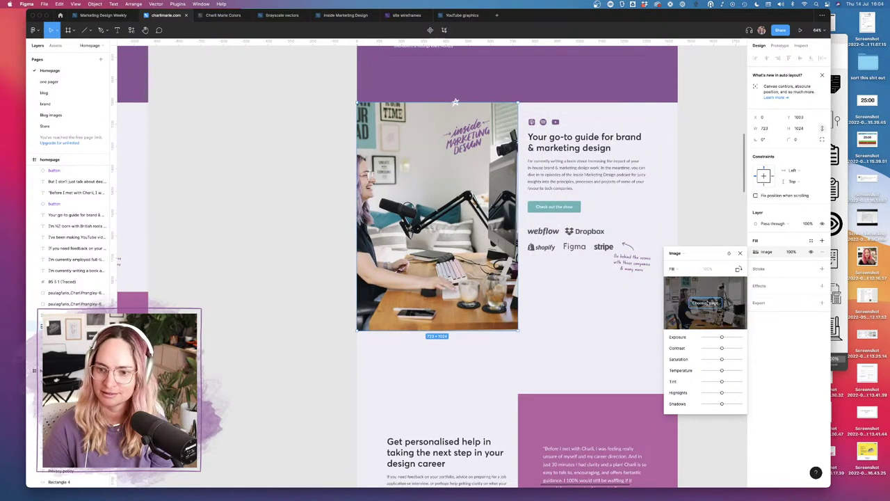
click(696, 305)
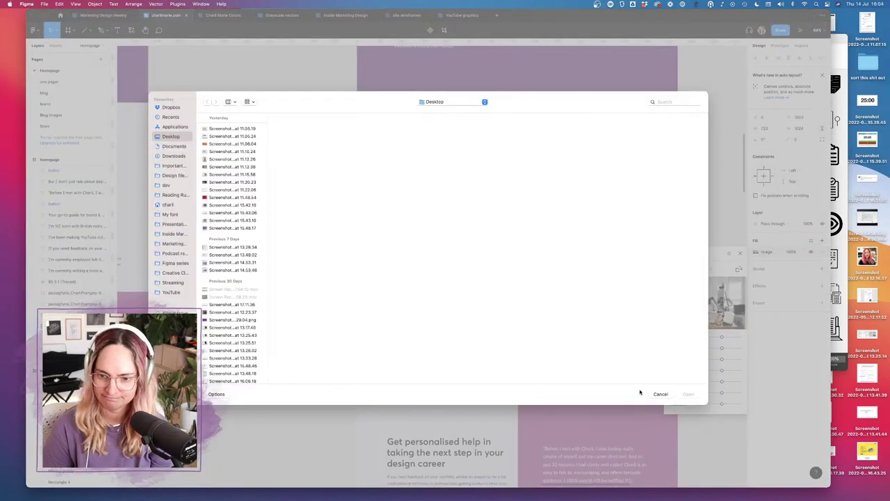
click(661, 393)
click(675, 269)
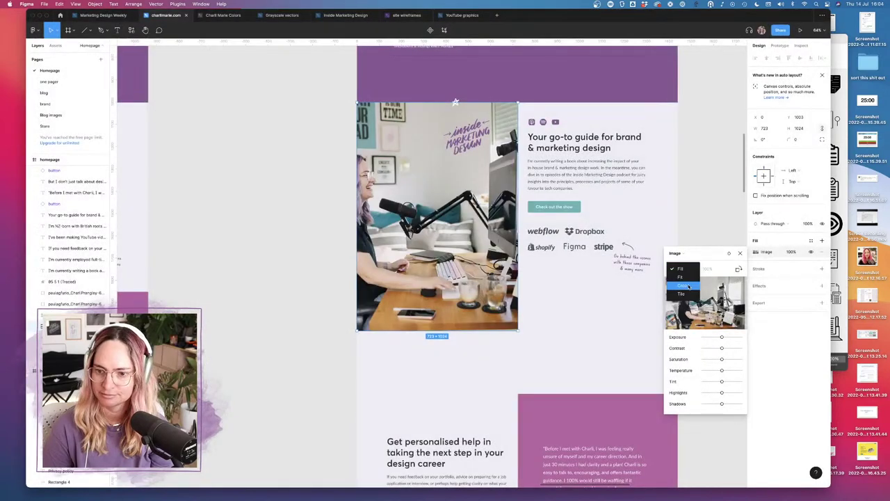
click(683, 286)
drag(307, 206, 356, 204)
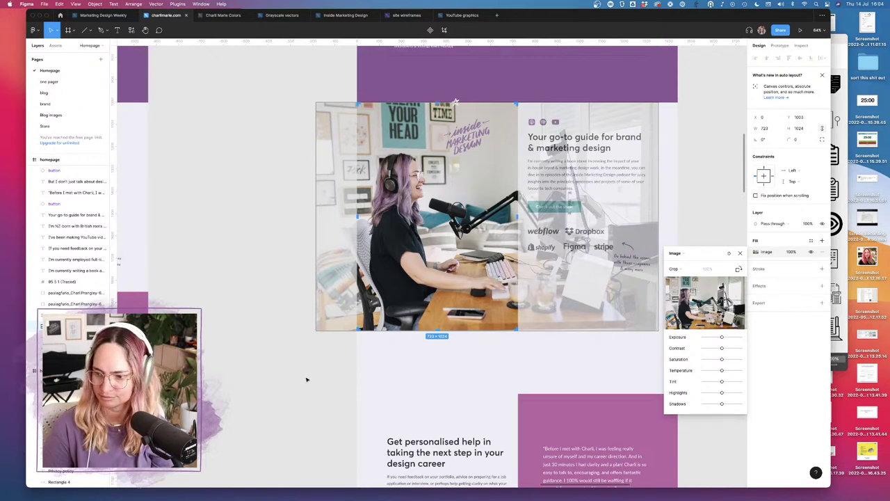
key(Escape)
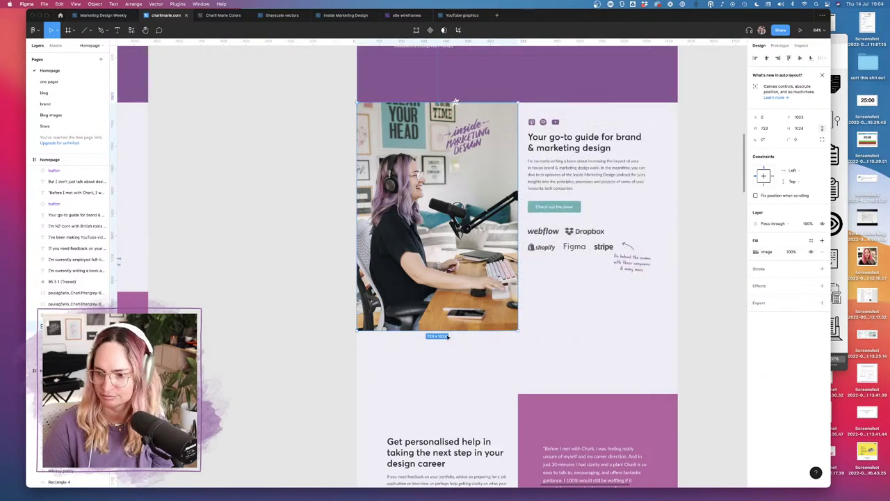
scroll(447, 336, right, 3)
scroll(447, 336, up, 1)
scroll(508, 158, right, 3)
scroll(508, 158, up, 3)
scroll(507, 157, down, 5)
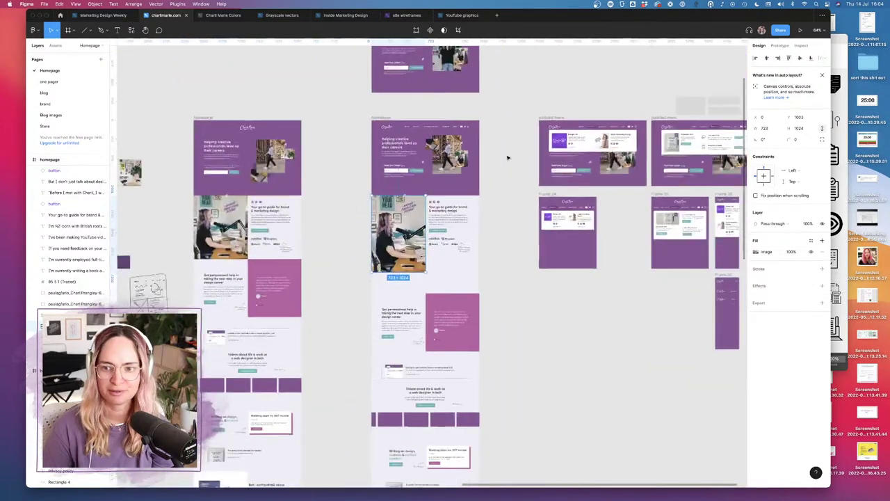
scroll(514, 153, up, 10)
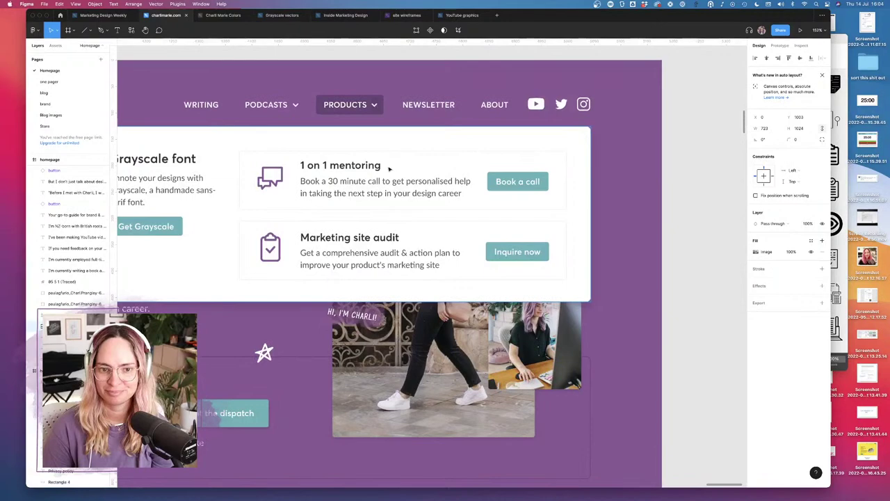
scroll(386, 147, down, 8)
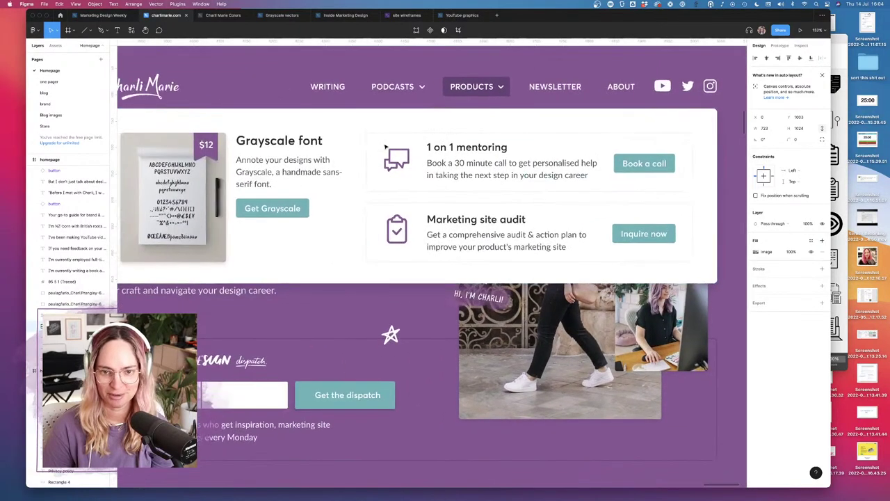
scroll(388, 145, up, 3)
Step: Move the Inside Marketing Design logo beside the headline
scroll(389, 236, left, 2)
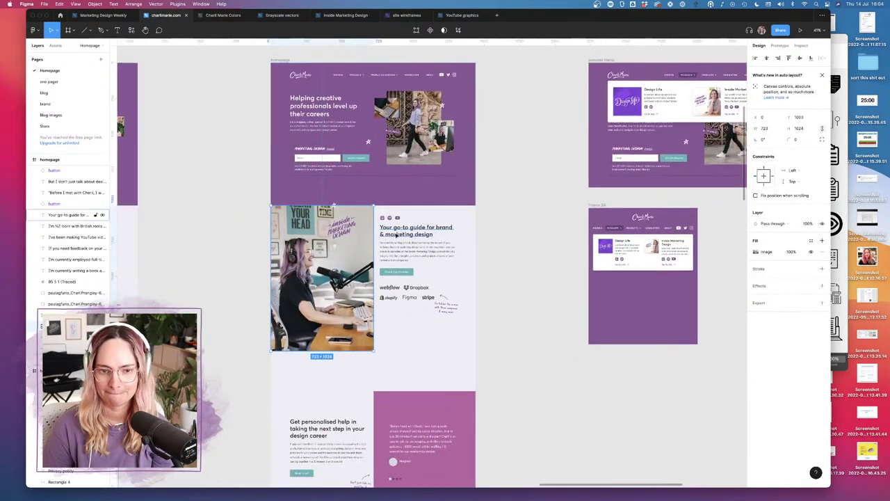
scroll(393, 236, up, 8)
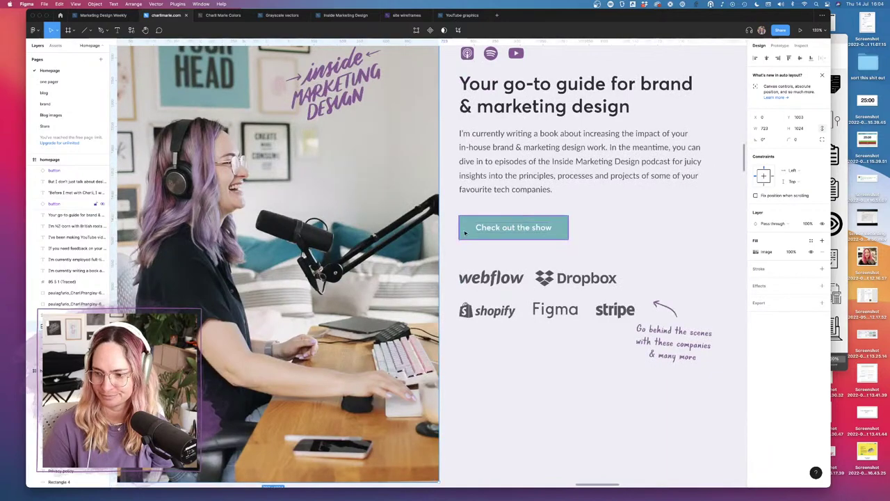
scroll(463, 229, down, 3)
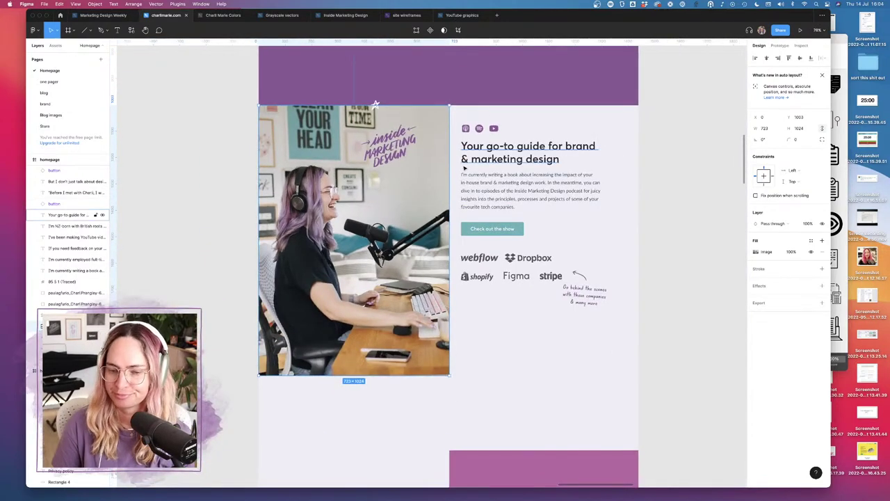
click(494, 128)
shift+click(479, 128)
shift+click(469, 130)
shift+click(470, 131)
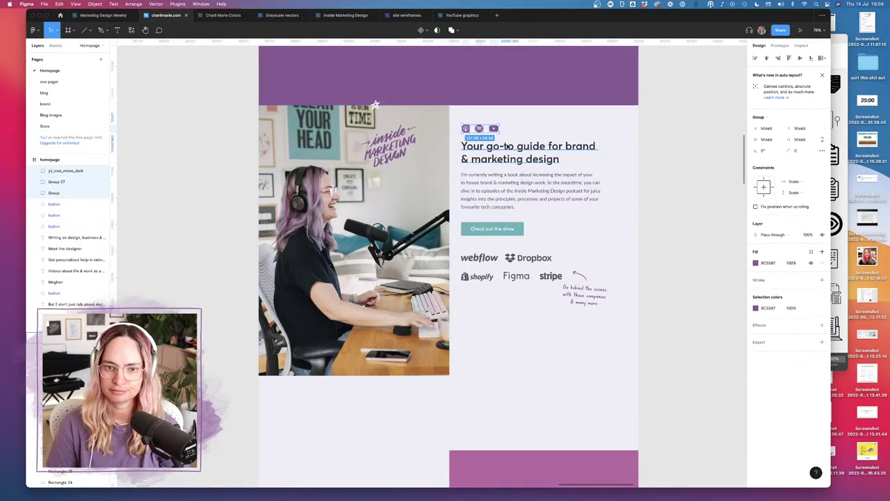
click(398, 139)
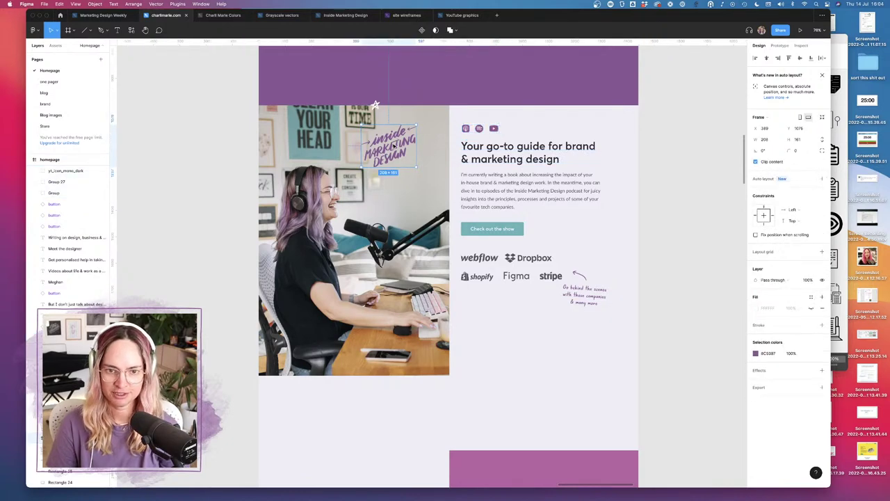
drag(393, 145, 577, 132)
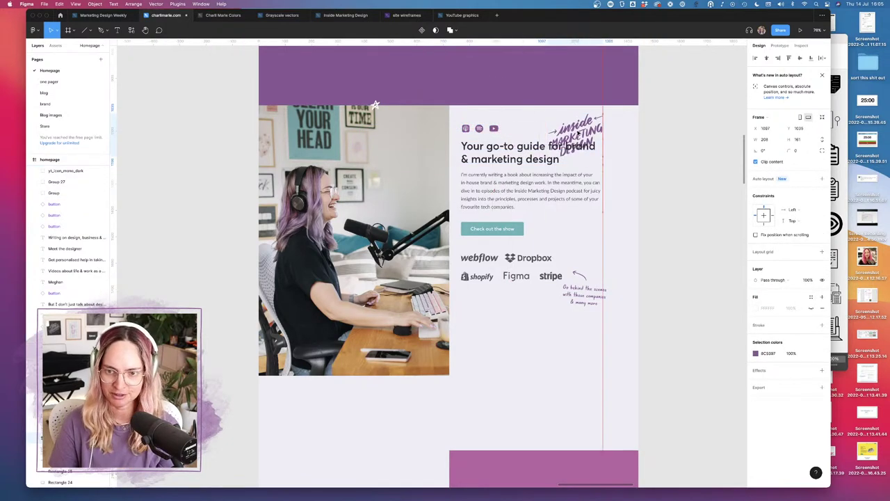
Step: Shift the headline, paragraph, show button, logos and note down about 57 px
click(498, 152)
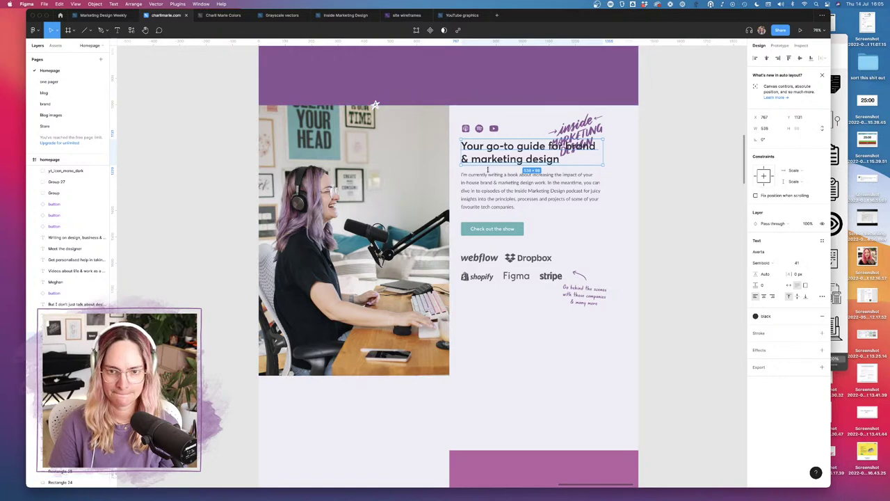
click(490, 188)
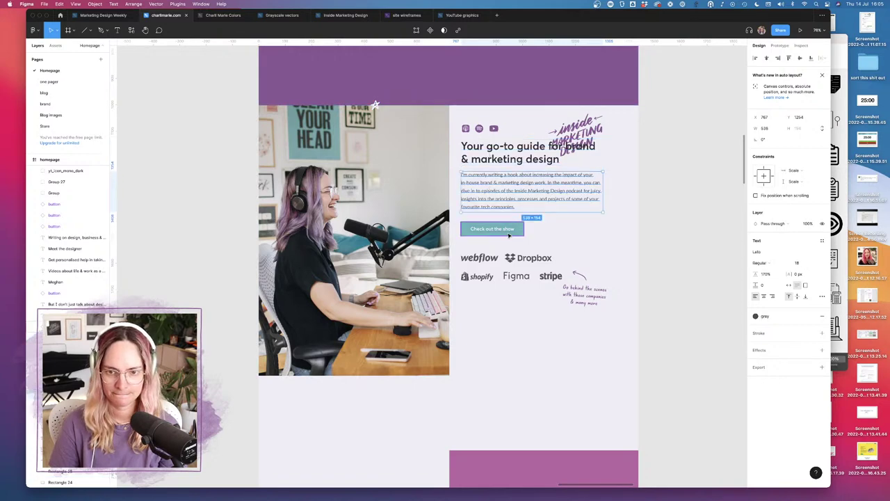
shift+click(485, 221)
shift+click(529, 263)
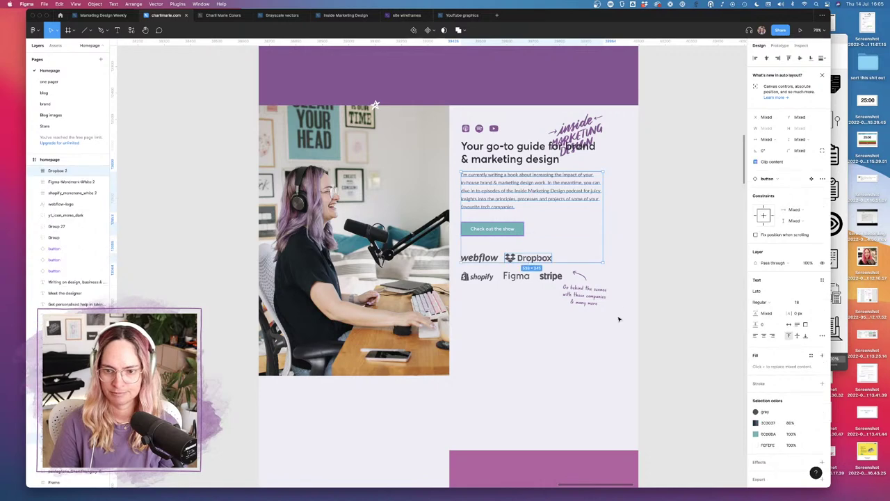
mouse_move(609, 317)
mouse_down()
mouse_move(472, 222)
mouse_move(464, 150)
mouse_move(496, 159)
mouse_move(496, 199)
mouse_up()
click(531, 137)
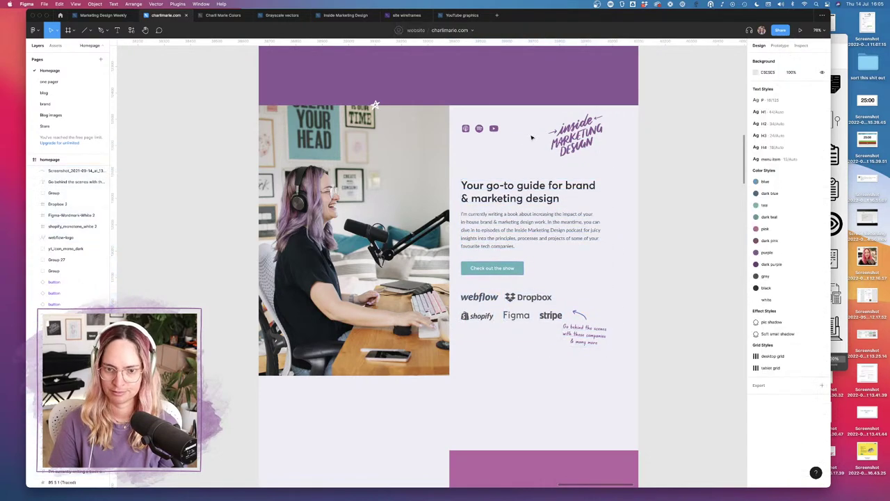
Step: Place the podcast icons beside the show button and the logo above the headline
drag(459, 121, 556, 271)
click(568, 132)
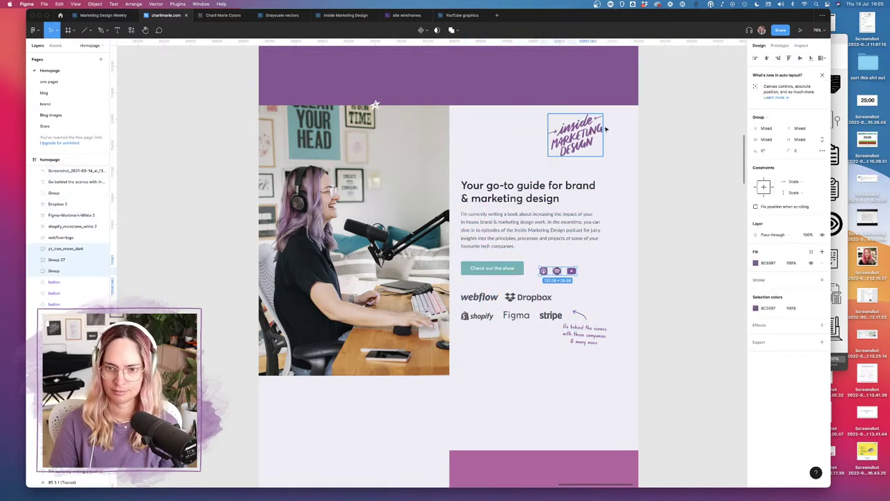
drag(568, 133, 497, 136)
scroll(516, 145, up, 5)
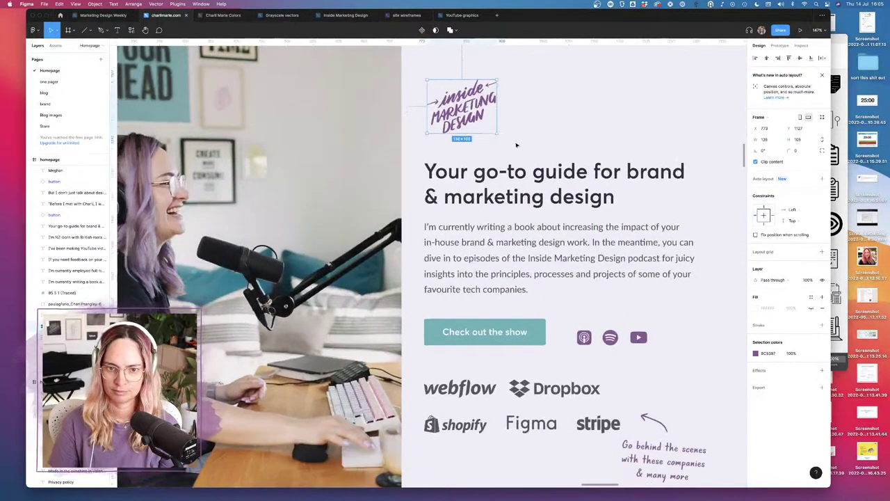
Step: Nudge the podcast headline up about 11 px
click(564, 111)
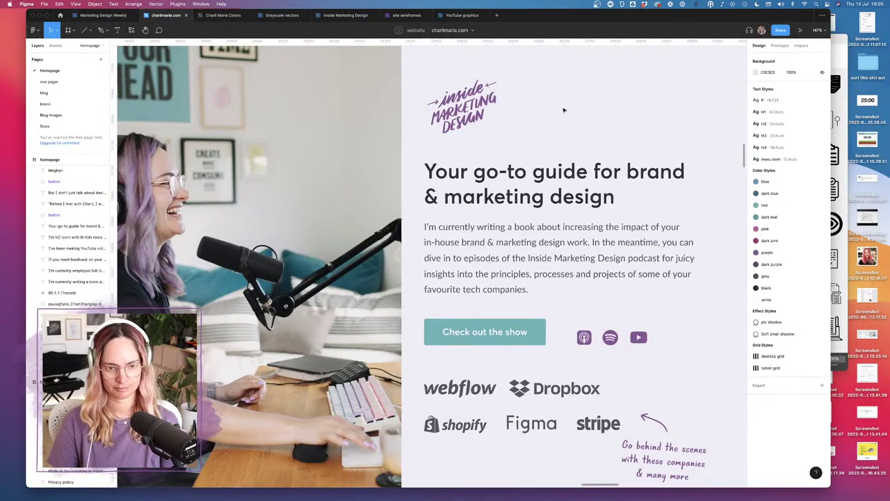
scroll(564, 110, down, 5)
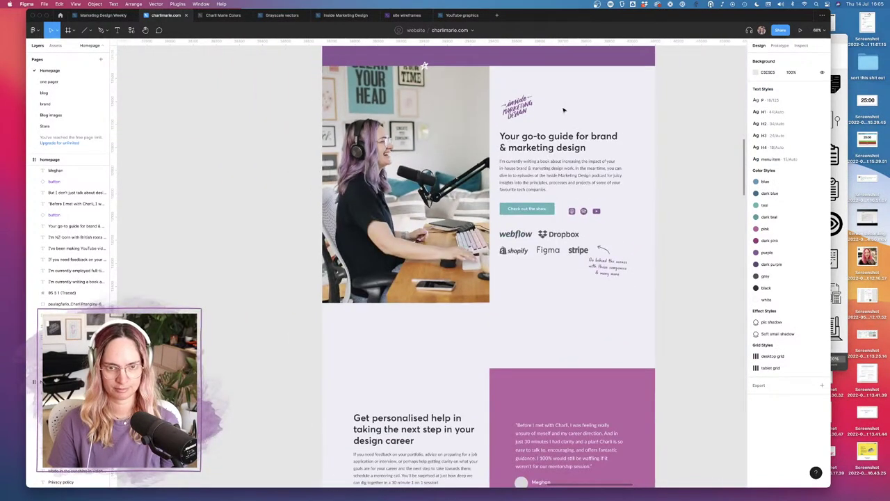
scroll(539, 105, up, 5)
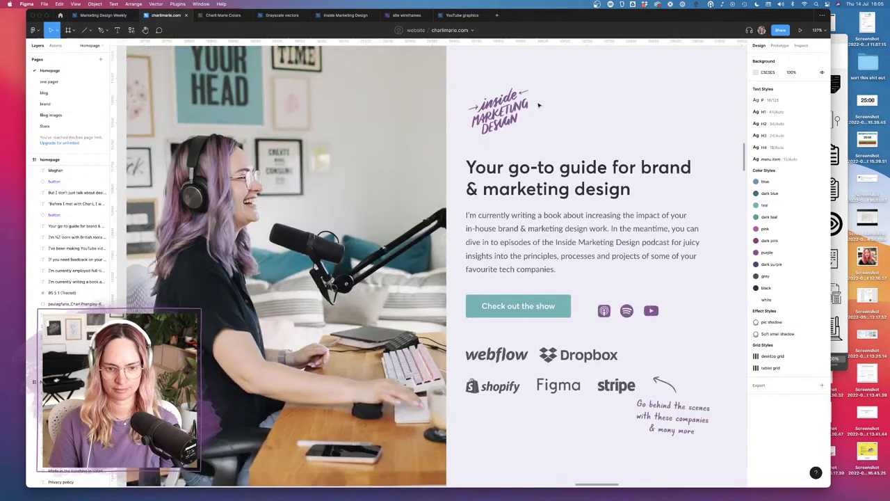
click(535, 176)
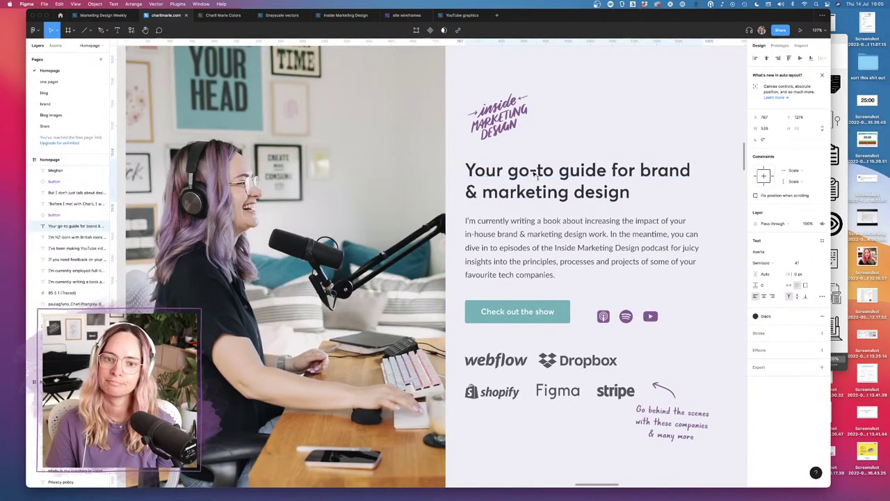
drag(536, 178, 535, 169)
key(Escape)
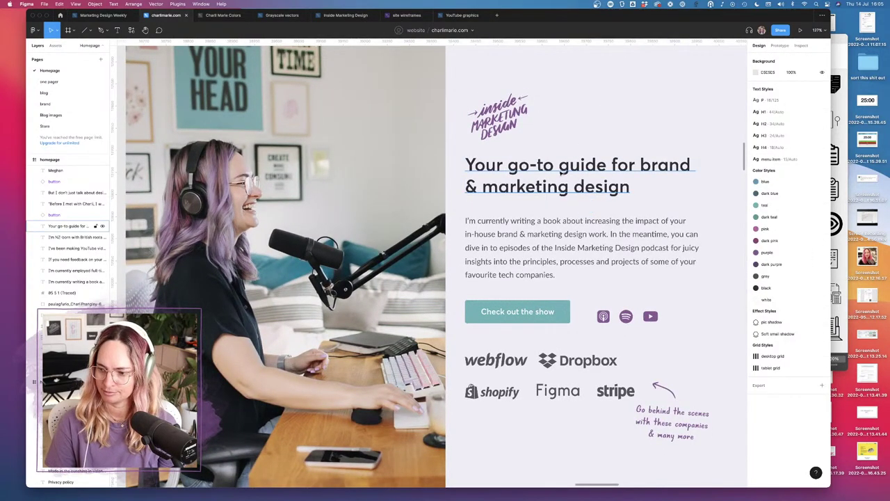
Step: Raise the intro paragraph slightly and the Check out the show button about 17 px
click(520, 233)
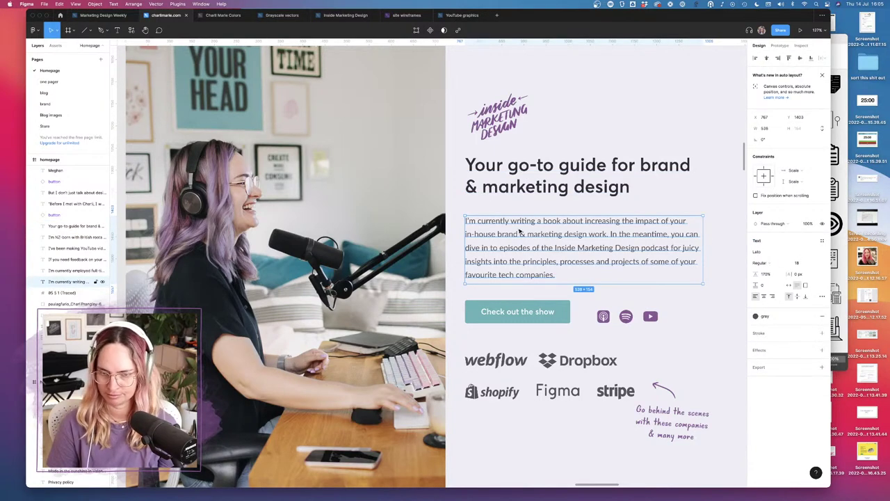
drag(520, 233, 520, 230)
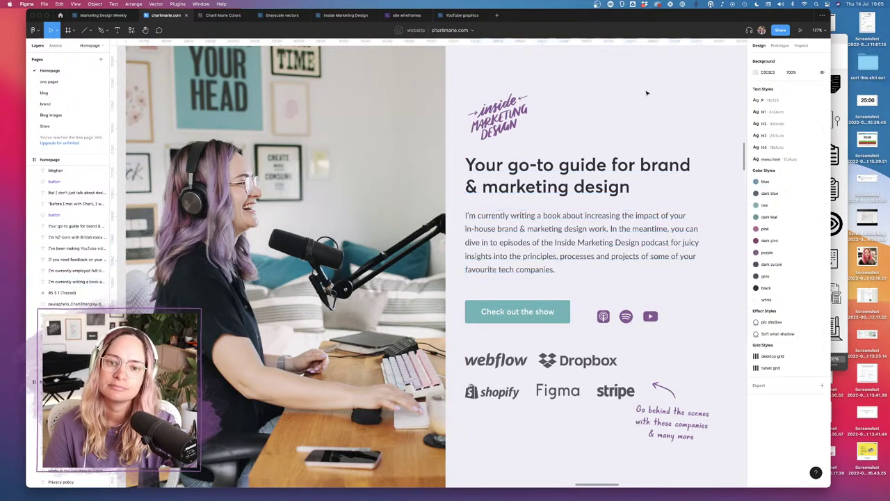
click(524, 312)
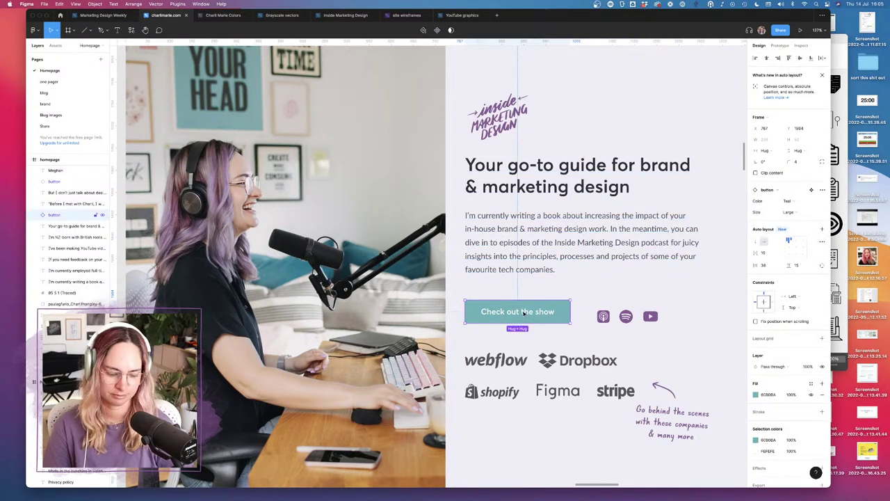
drag(525, 312, 525, 302)
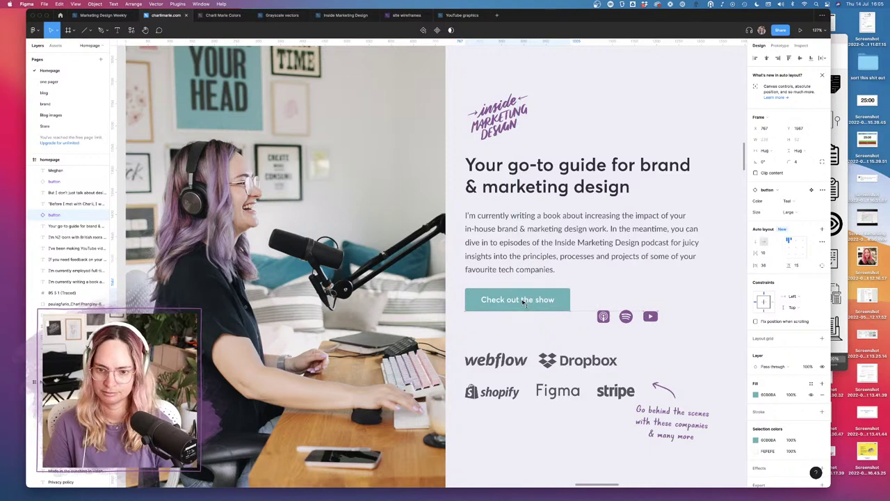
click(600, 105)
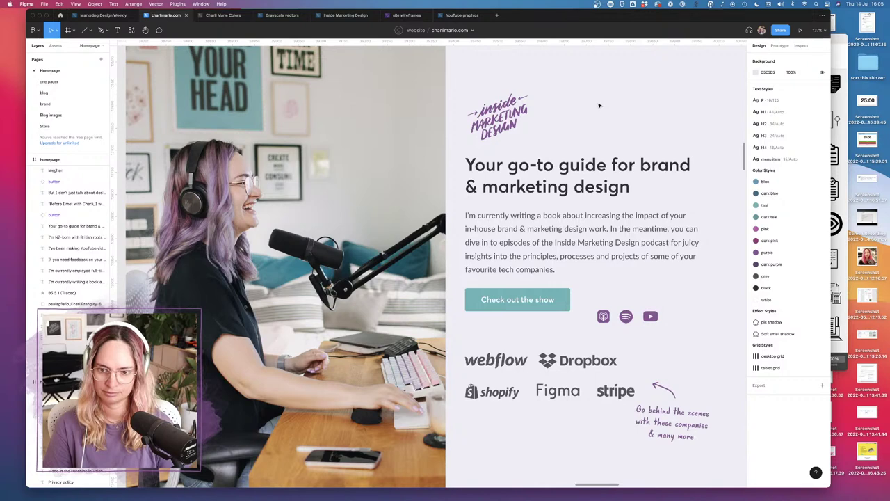
click(626, 316)
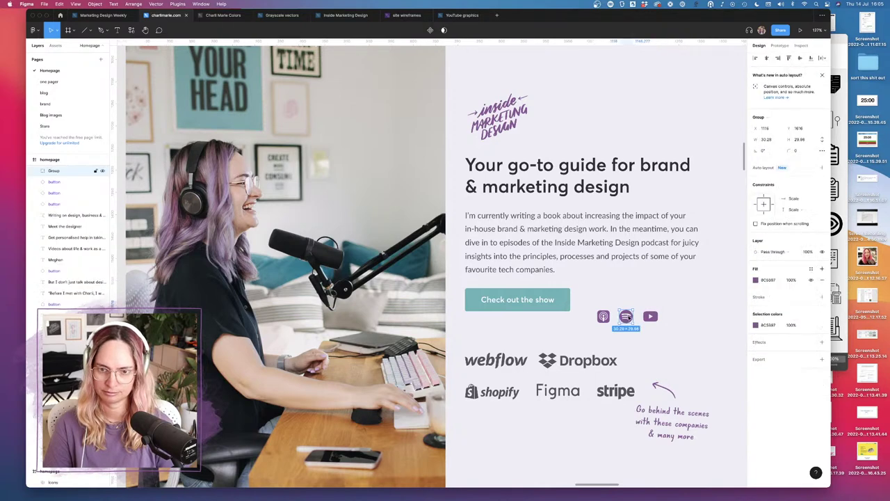
Step: Add the YouTube icon to the icon selection and start a 'mi' search in Noun Project
shift+click(650, 317)
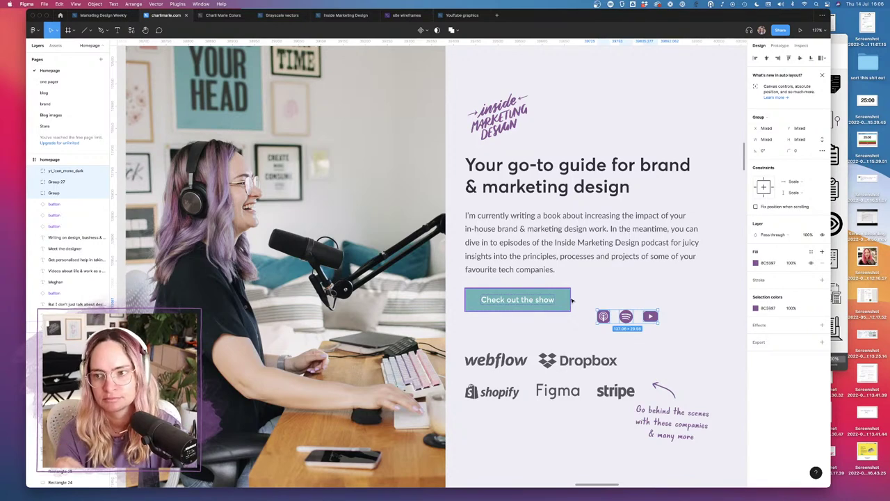
click(839, 36)
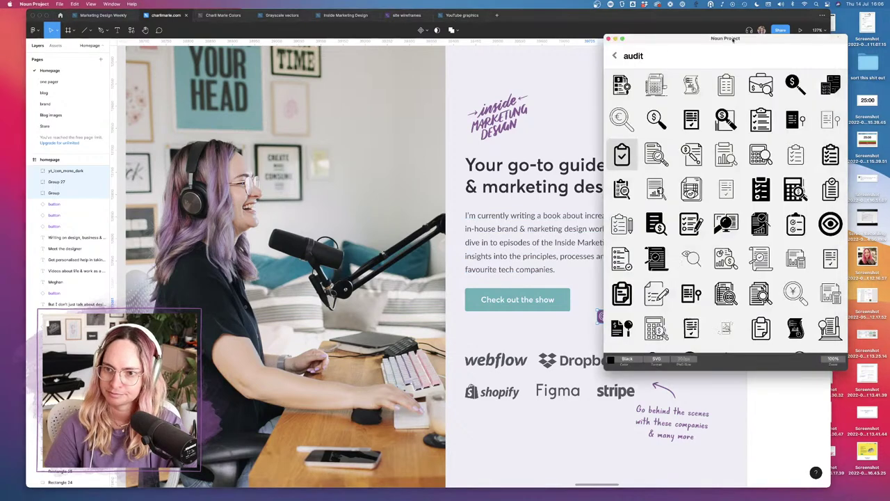
double_click(643, 55)
text(mic)
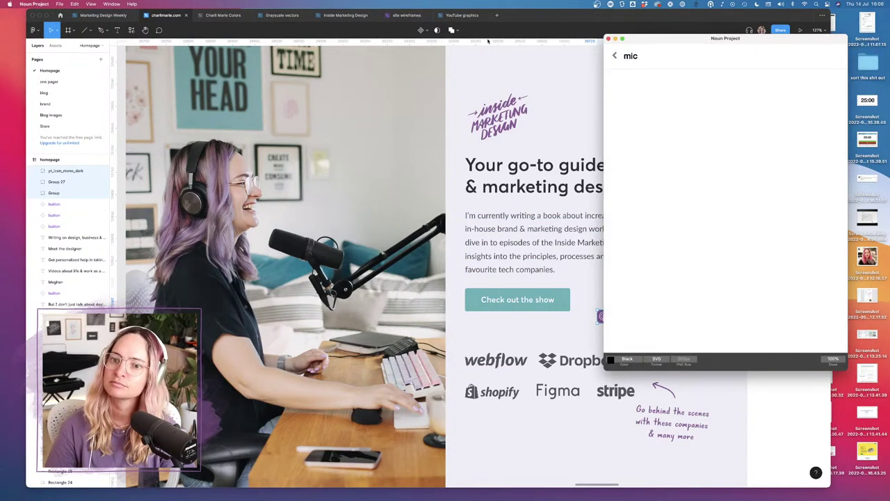
Step: Zoom Figma out to show all the website page frames
click(488, 41)
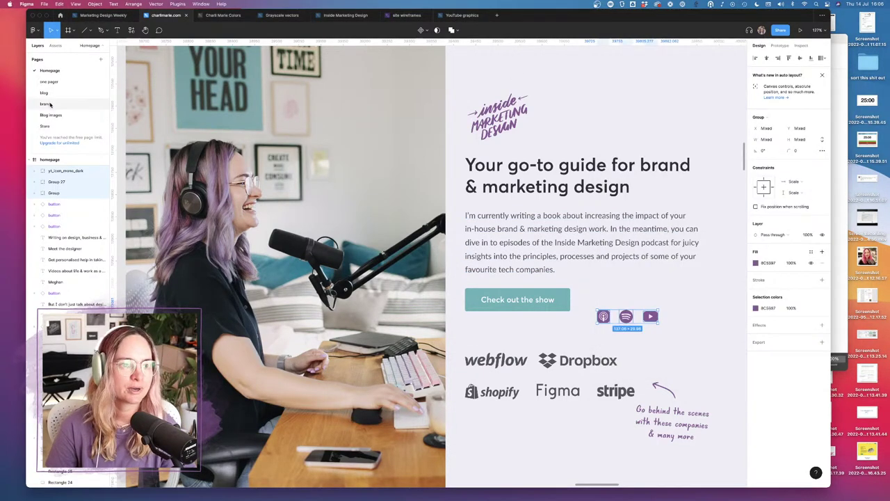
key(shift+1)
scroll(441, 156, down, 3)
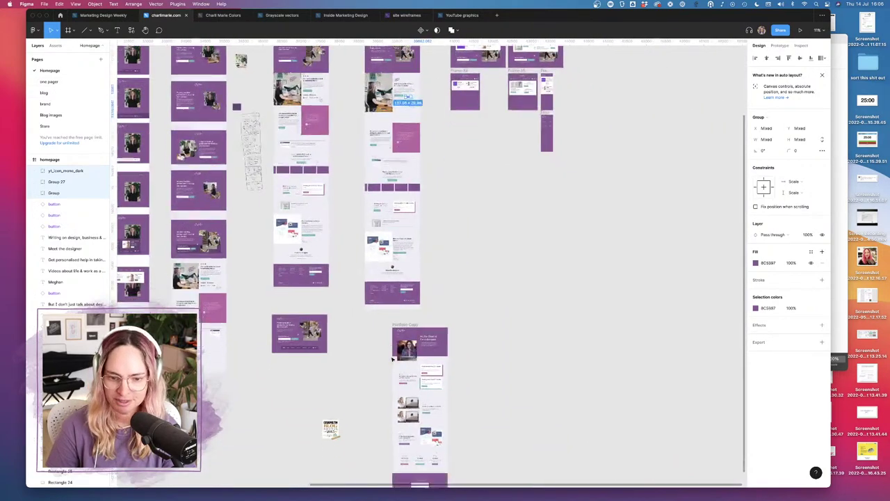
Step: Select and copy the Group 7 mic icon and PODCAST label from the Portfolio Copy frame
scroll(442, 156, up, 10)
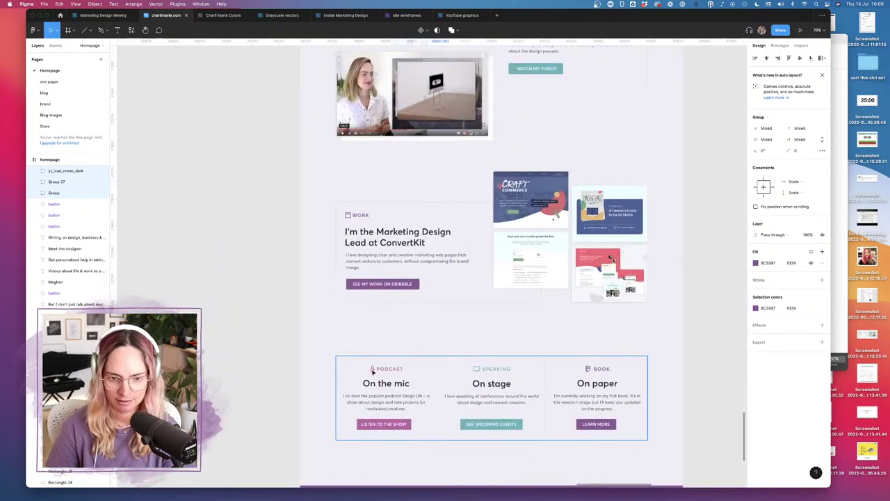
click(373, 369)
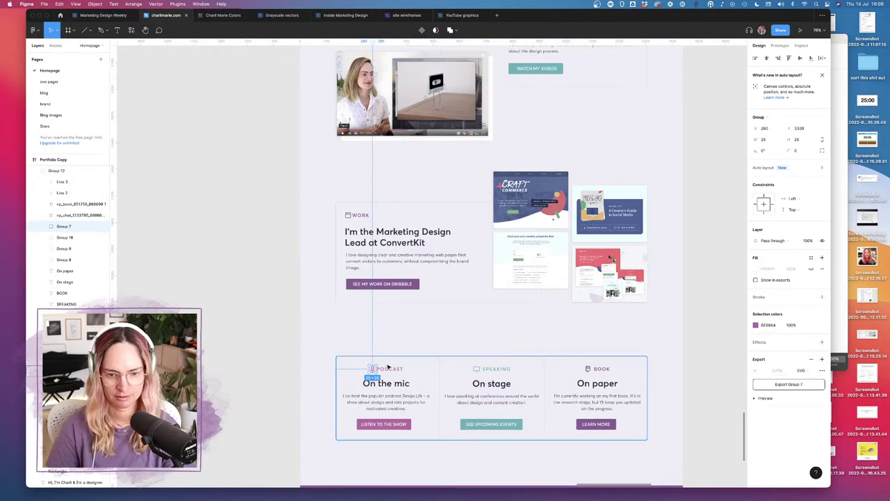
shift+click(389, 368)
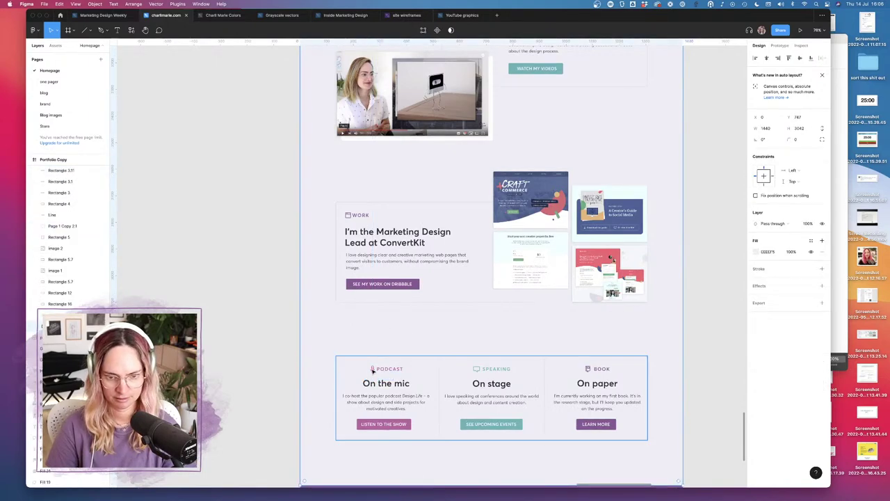
click(373, 368)
scroll(380, 356, up, 10)
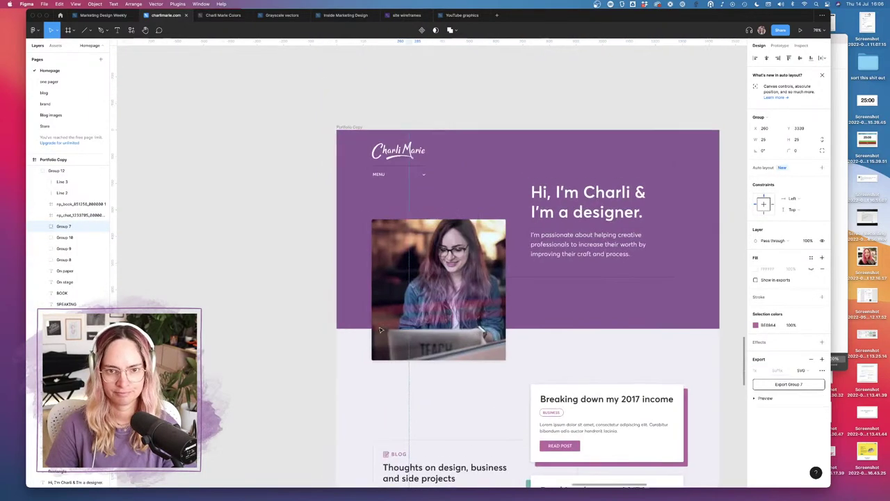
scroll(381, 329, down, 5)
scroll(380, 329, down, 10)
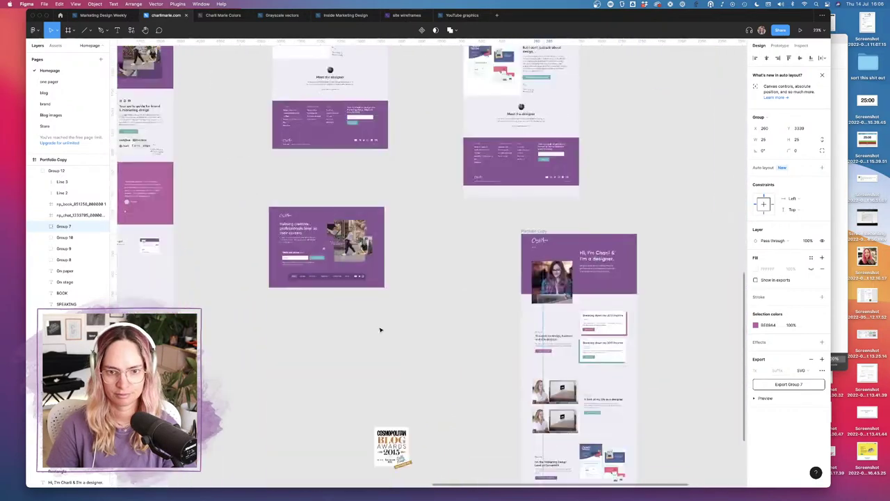
scroll(518, 361, up, 5)
scroll(518, 359, up, 5)
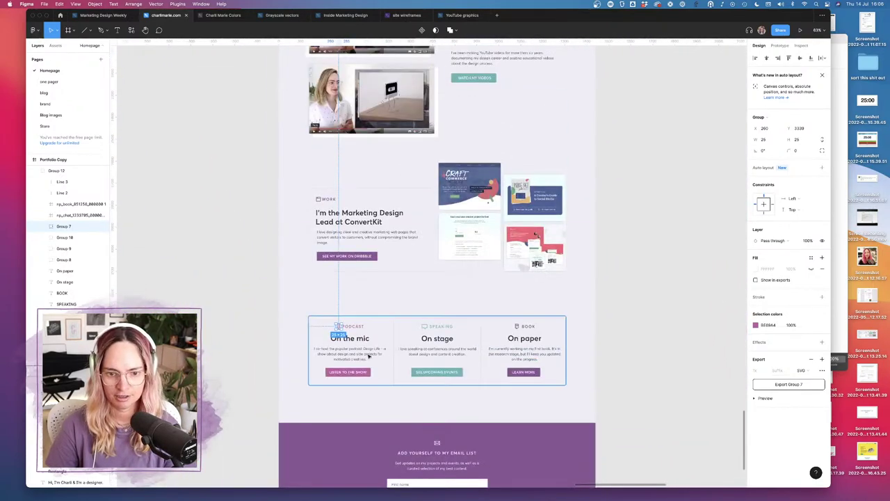
shift+click(353, 326)
scroll(384, 312, down, 10)
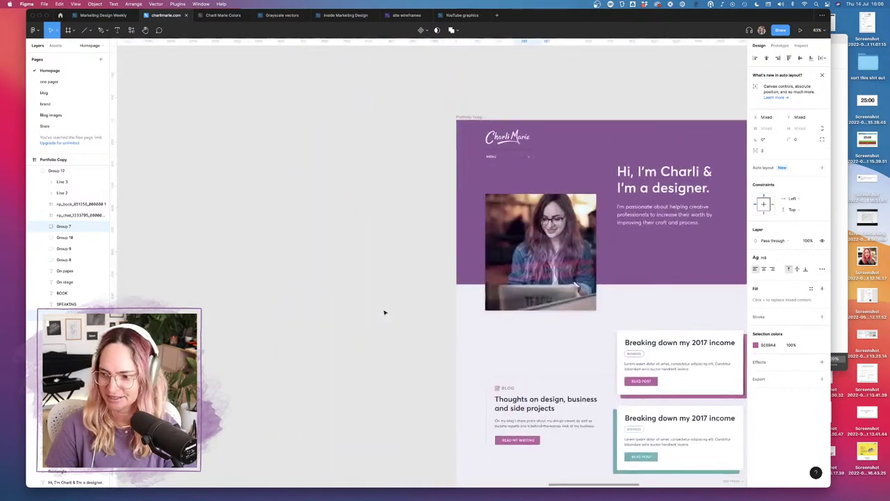
scroll(429, 270, up, 1)
scroll(430, 270, up, 3)
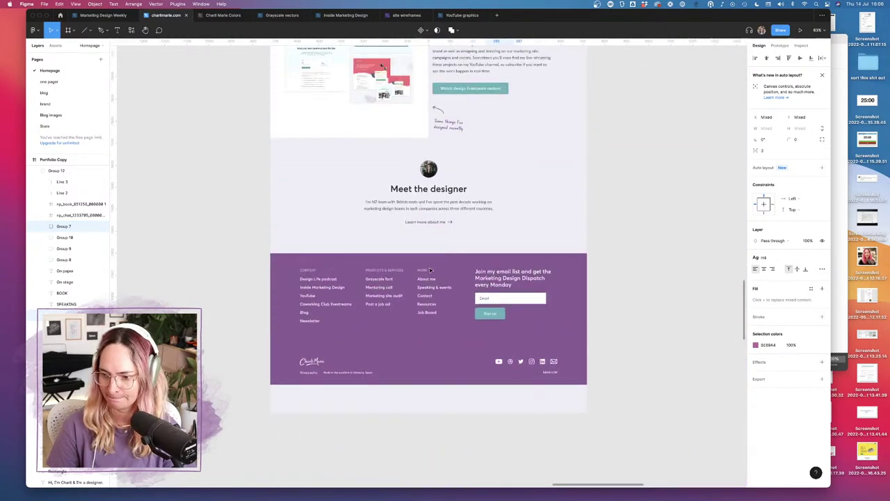
scroll(437, 240, down, 8)
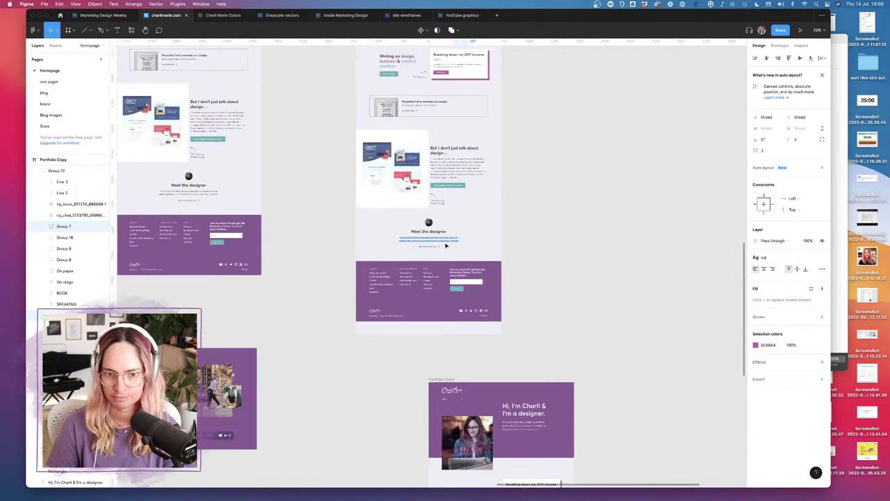
scroll(439, 242, up, 12)
scroll(442, 244, down, 2)
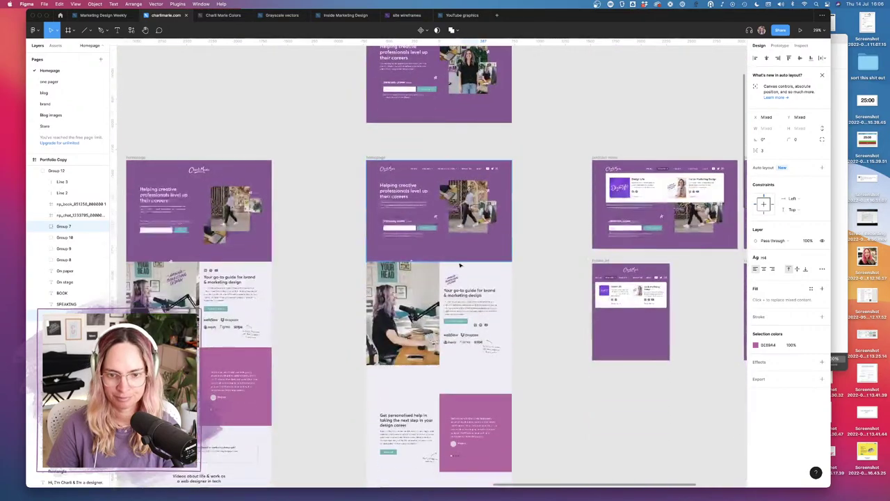
scroll(486, 247, up, 6)
scroll(521, 250, down, 3)
key(Escape)
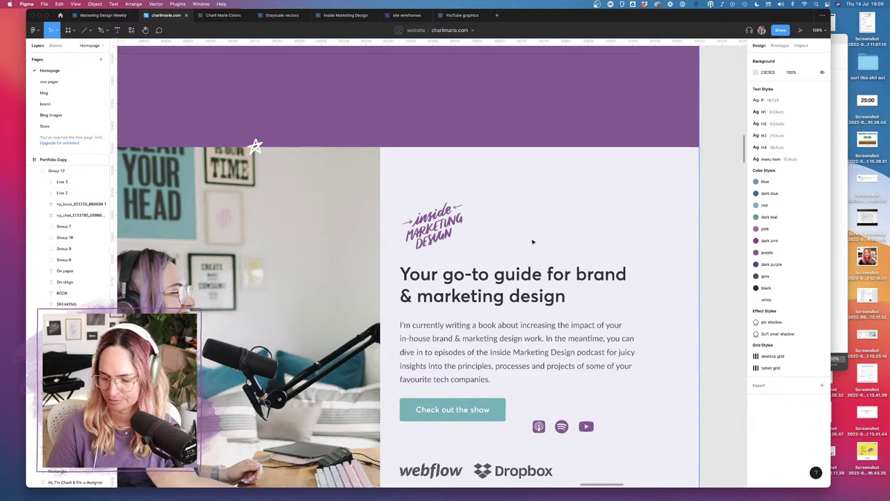
Step: Paste the mic icon and PODCAST label, aligned level with the Inside Marketing Design logo
key(super+v)
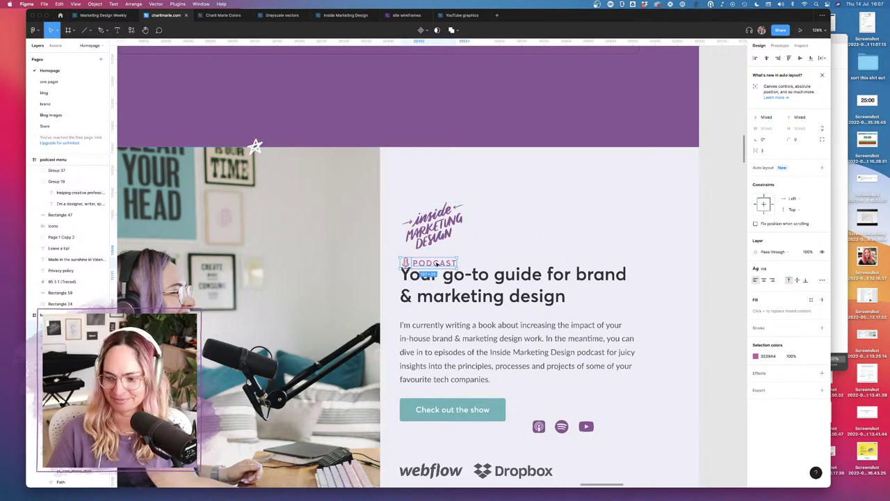
key(shift+Tab)
drag(436, 262, 433, 258)
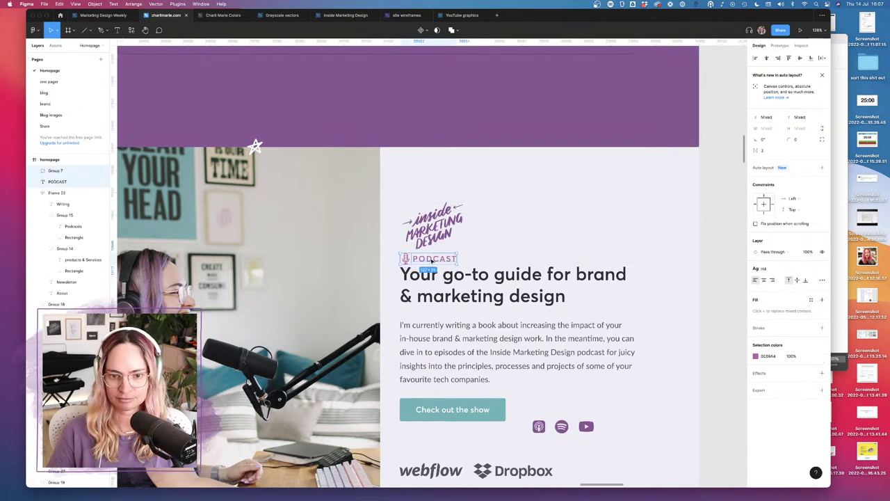
key(ctrl+z)
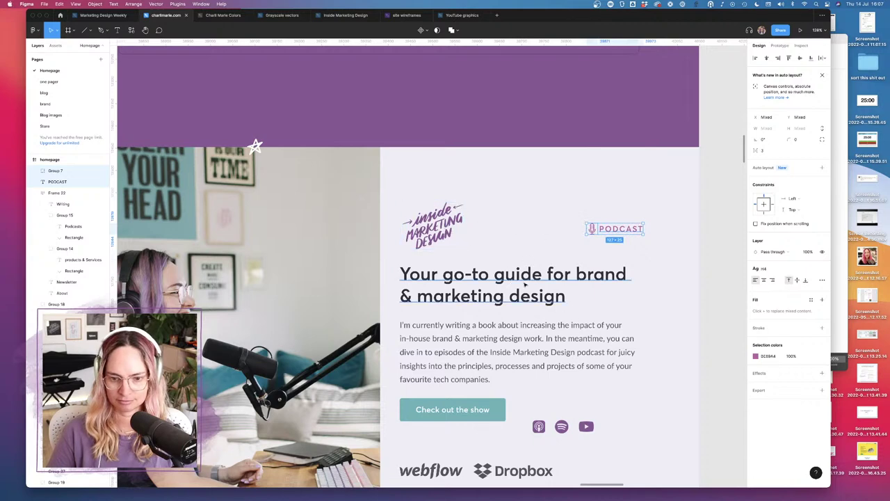
scroll(523, 276, down, 2)
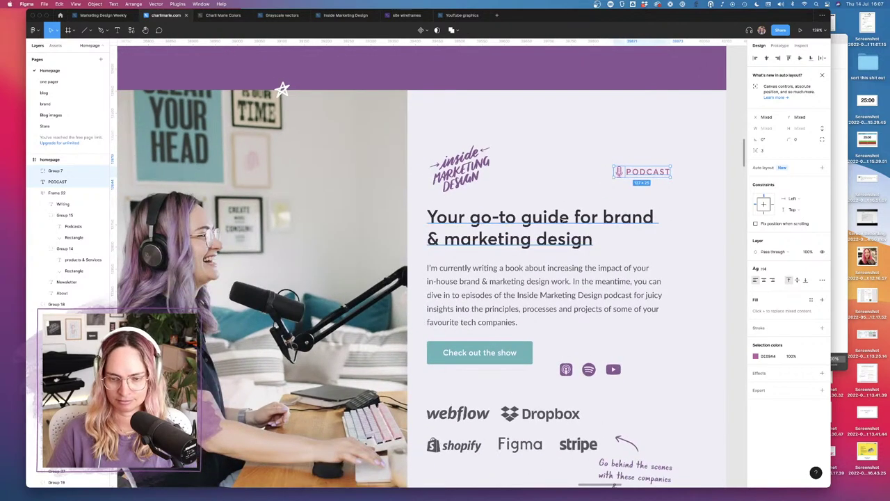
scroll(566, 195, down, 2)
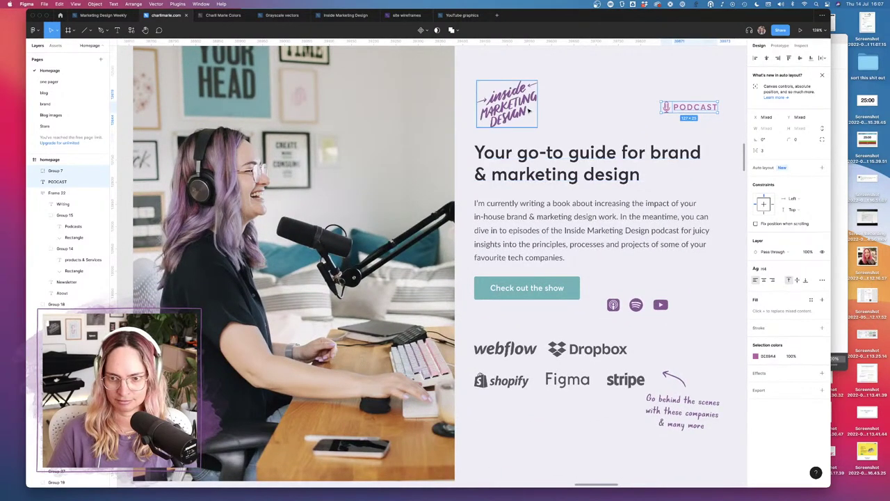
scroll(521, 100, up, 2)
scroll(521, 99, down, 1)
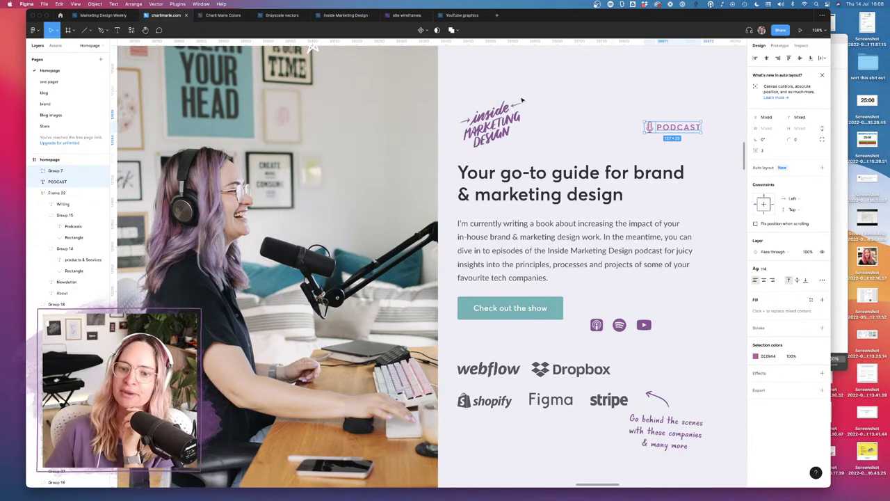
Step: Highlight the first sentence of the book intro paragraph, then leave text editing
click(581, 235)
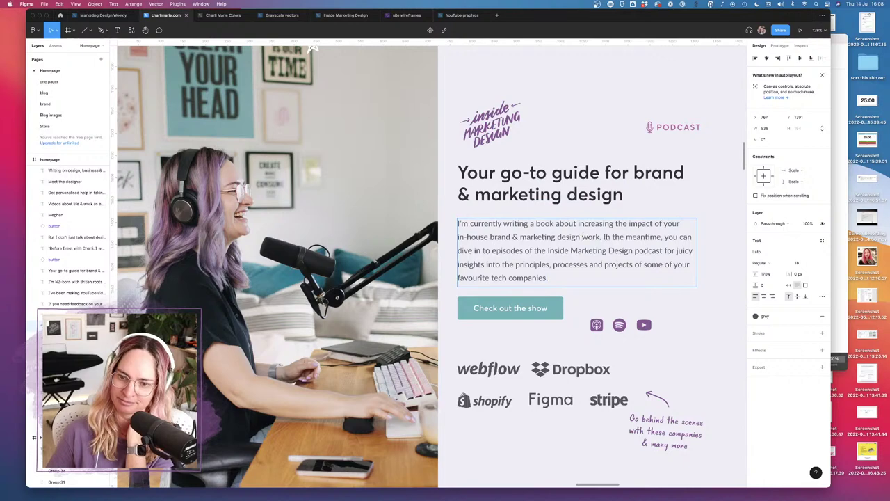
drag(602, 237, 447, 218)
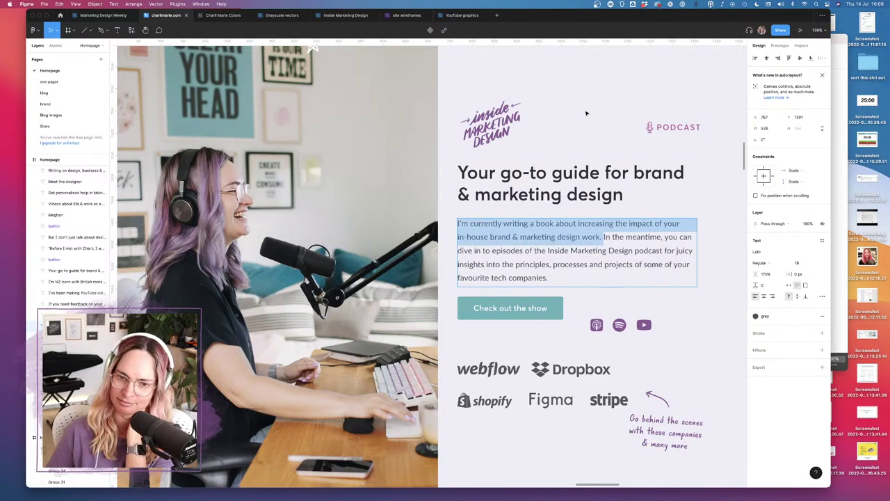
key(Escape)
key(Escape)
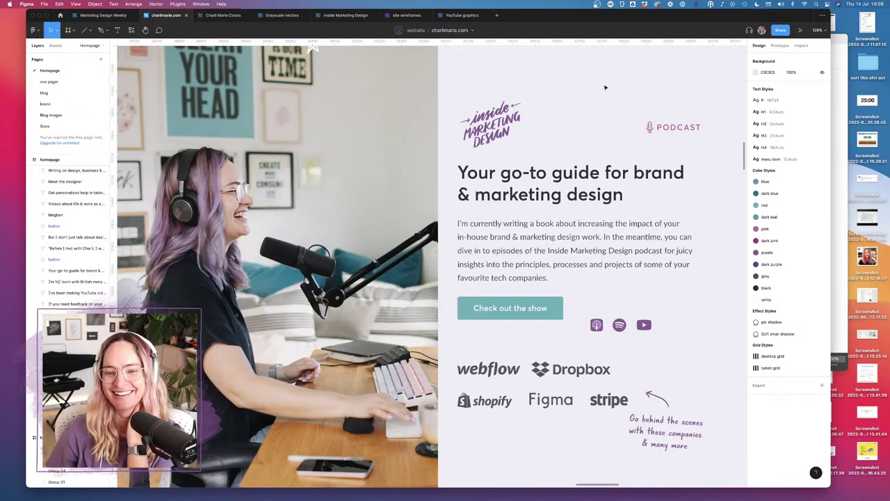
Step: Move the mic icon to sit just left of the PODCAST label at X 1170, Y 1173
scroll(590, 101, up, 5)
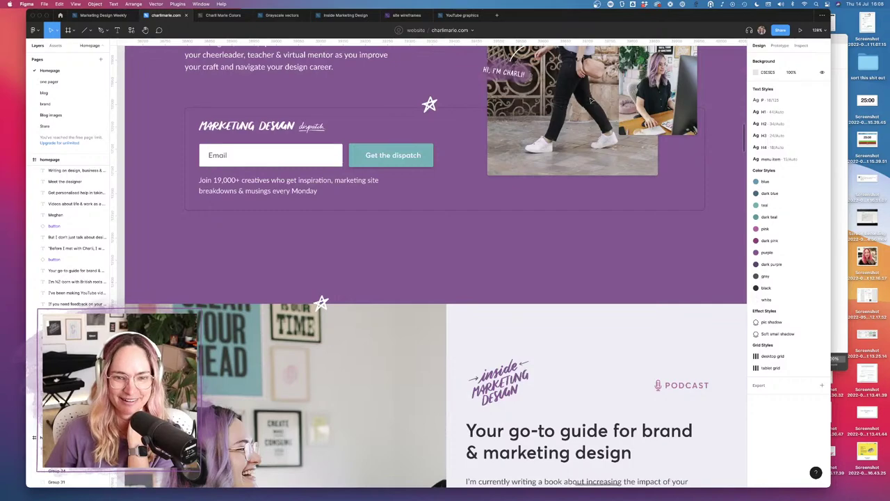
scroll(590, 101, down, 2)
scroll(590, 100, down, 8)
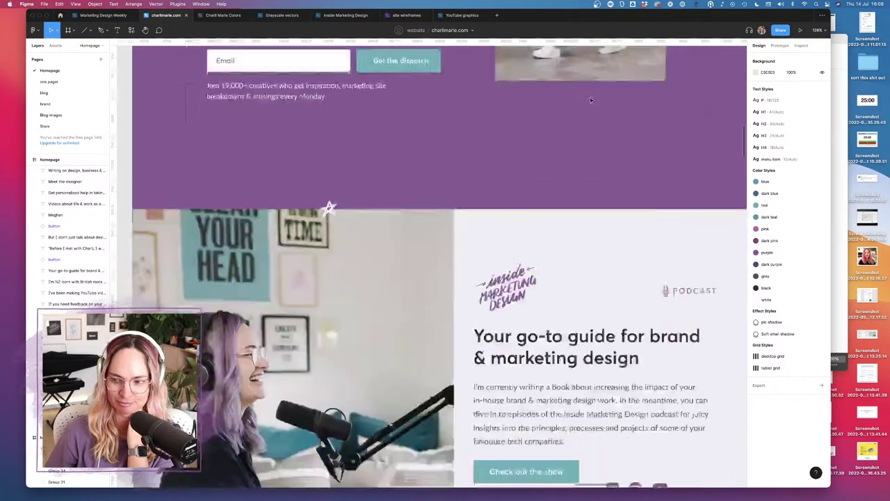
scroll(573, 127, up, 3)
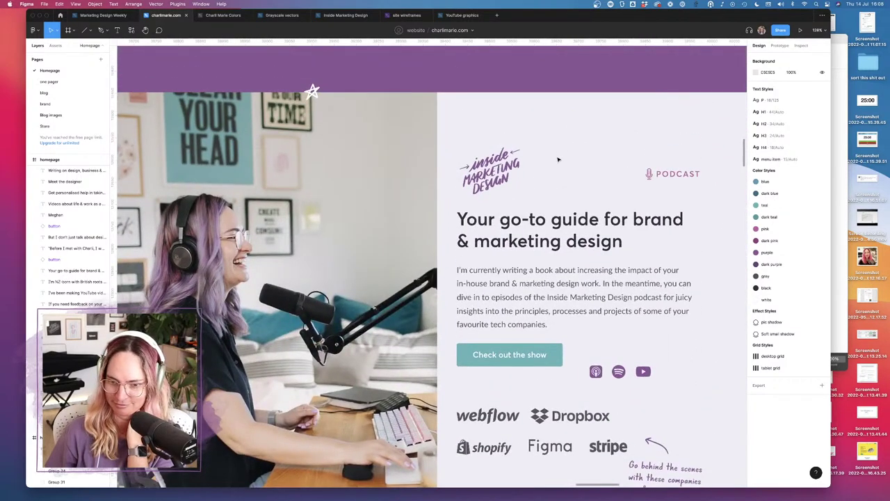
click(649, 174)
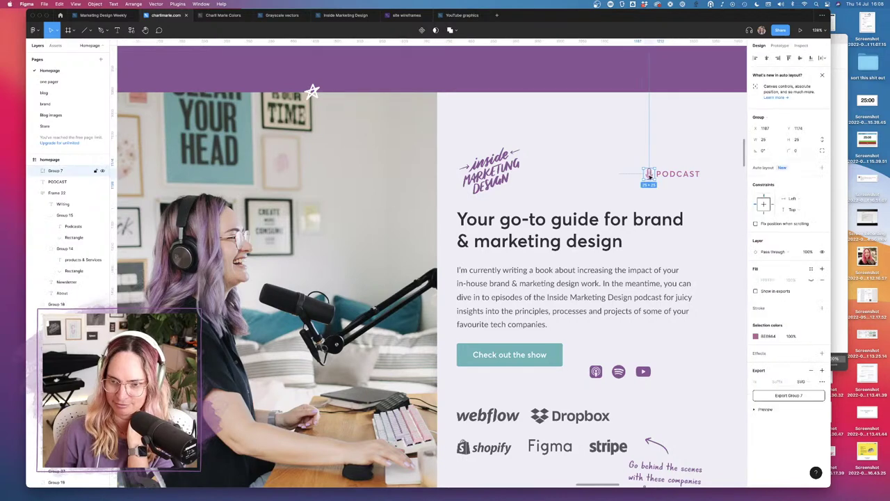
drag(477, 329, 469, 358)
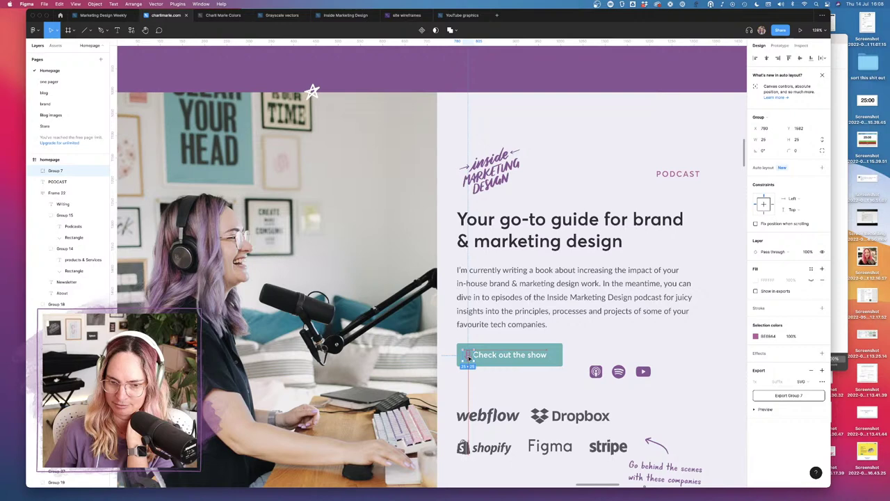
drag(468, 357, 642, 176)
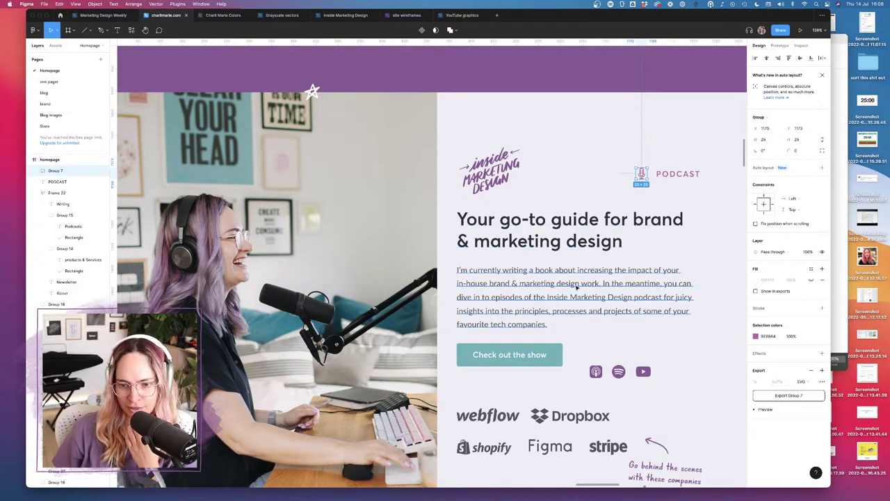
scroll(592, 287, down, 5)
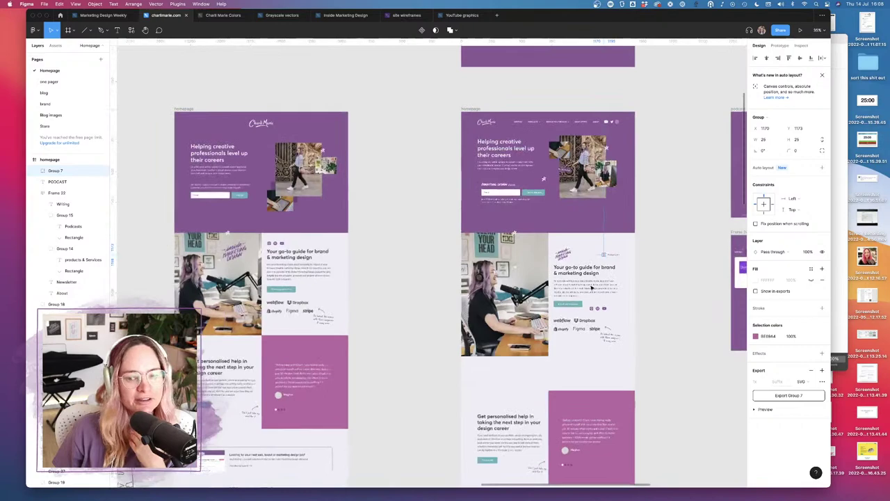
scroll(573, 252, down, 5)
scroll(568, 252, up, 5)
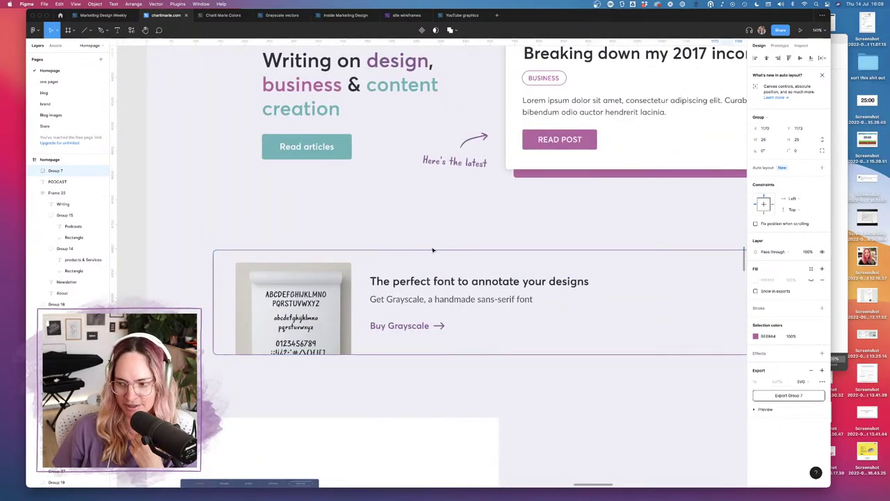
scroll(431, 252, down, 6)
scroll(447, 254, up, 10)
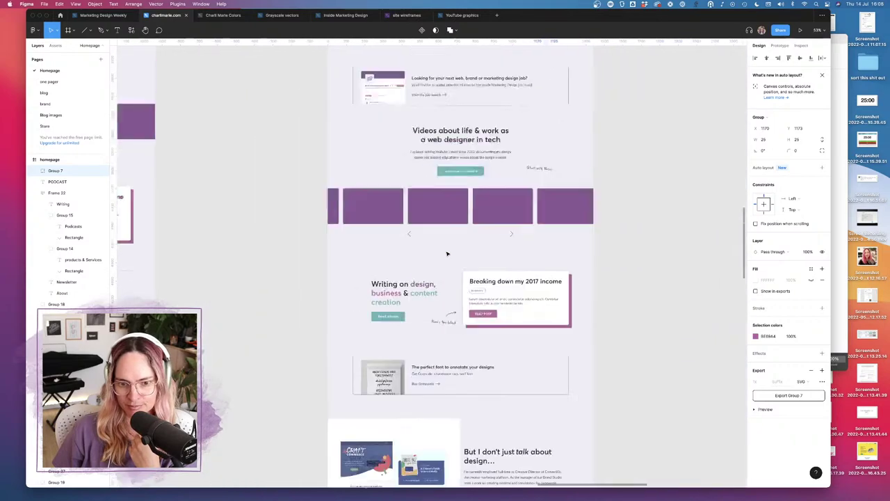
scroll(520, 182, up, 3)
scroll(520, 182, up, 3)
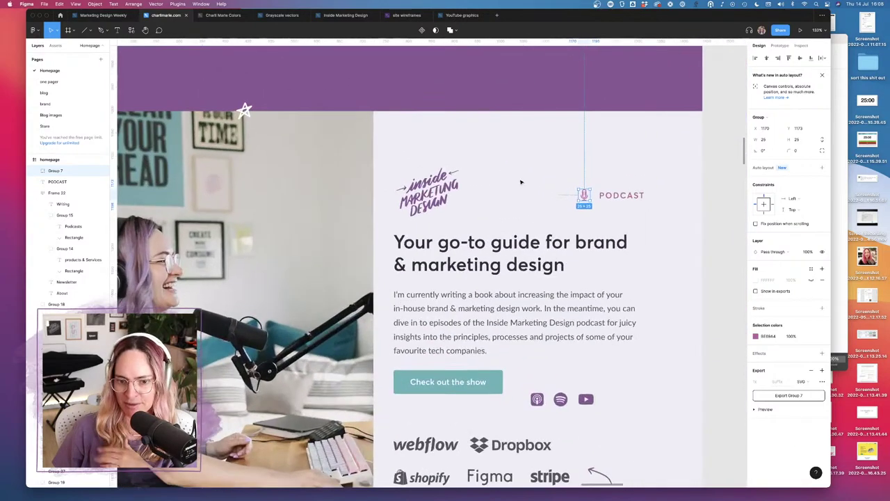
scroll(520, 182, down, 2)
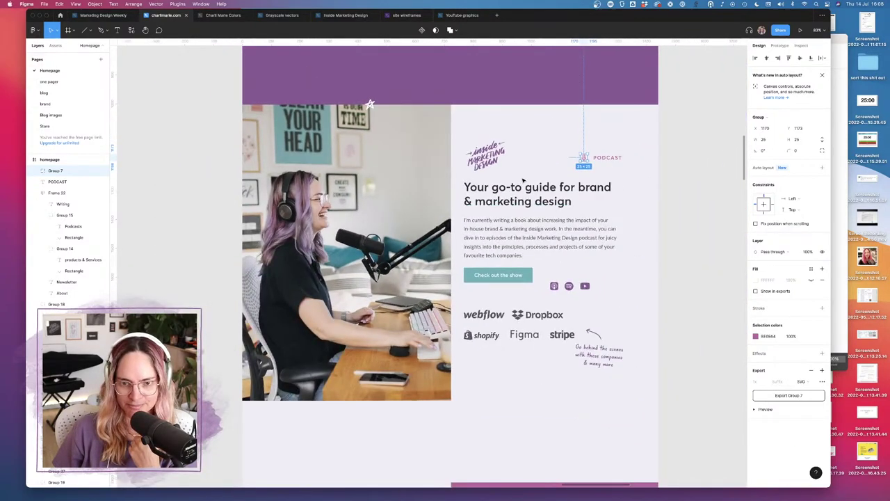
scroll(522, 180, up, 5)
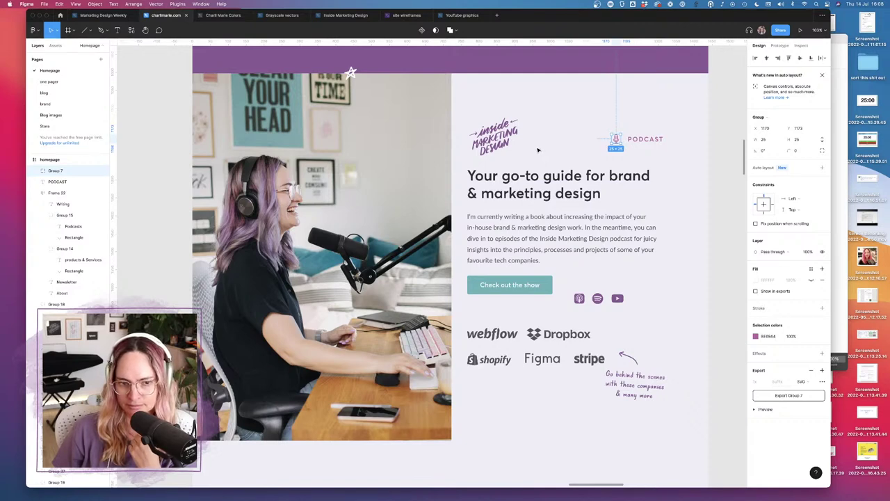
scroll(528, 150, up, 2)
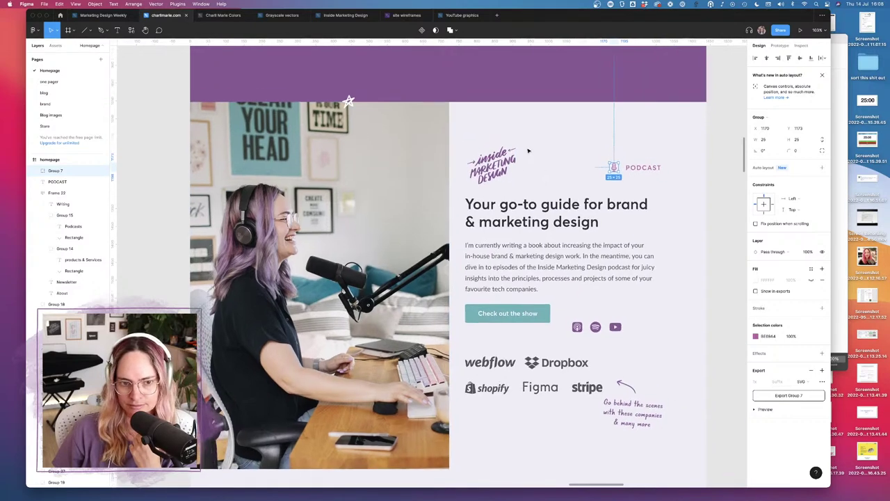
scroll(527, 150, right, 1)
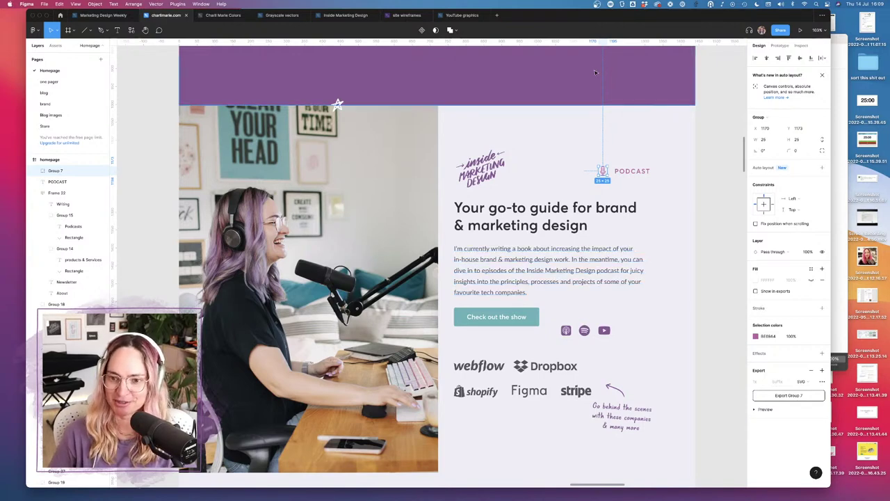
Step: Nudge the PODCAST label slightly to the left
click(632, 171)
drag(632, 169, 632, 171)
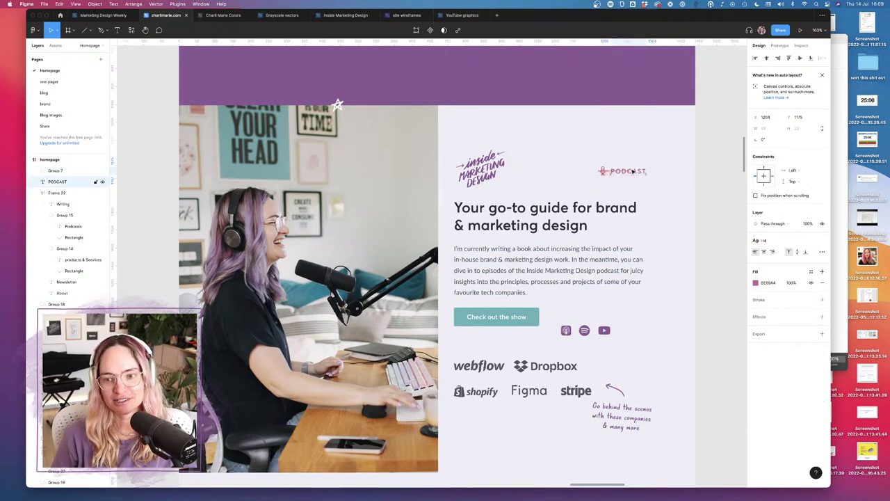
click(631, 158)
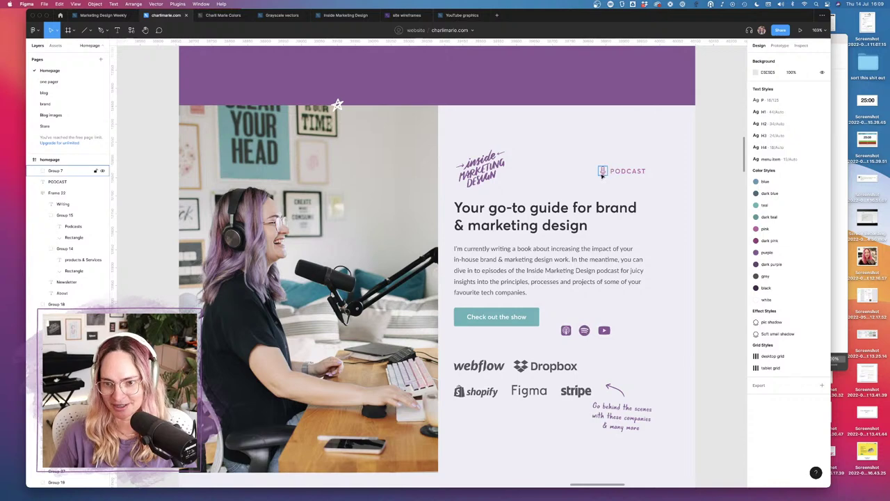
click(603, 171)
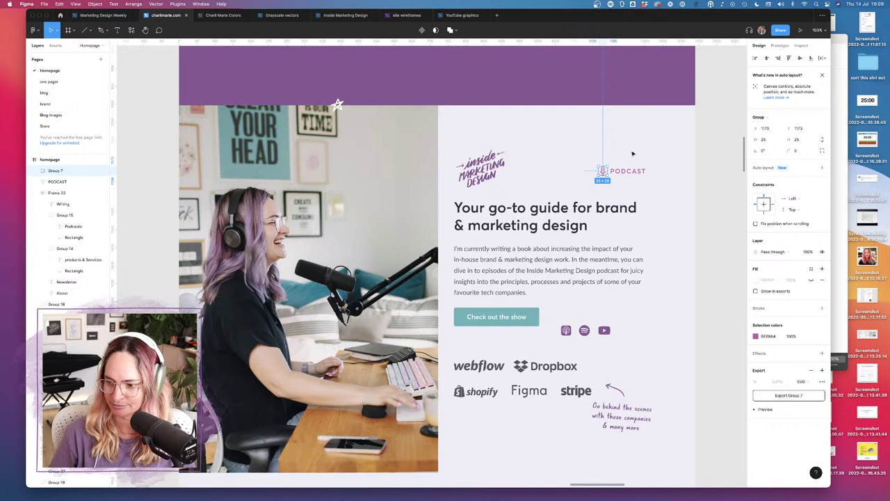
click(530, 142)
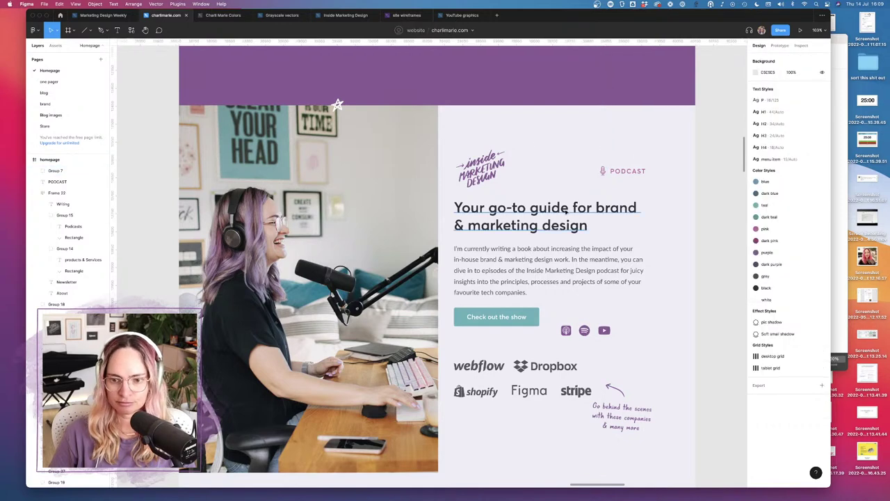
Step: Move the three podcast app icons to the right side of the row
click(610, 331)
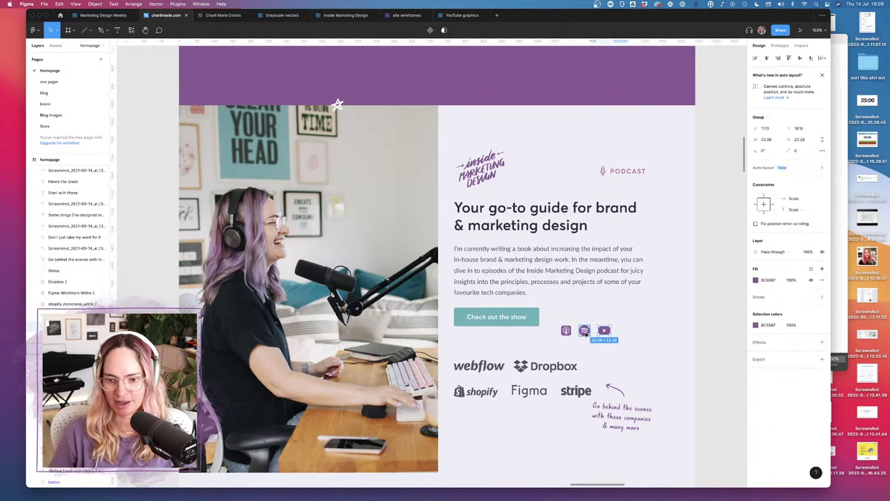
shift+click(585, 331)
shift+click(567, 331)
drag(567, 331, 608, 317)
Step: Place the Check out the show button below the icons, above the logos
click(486, 317)
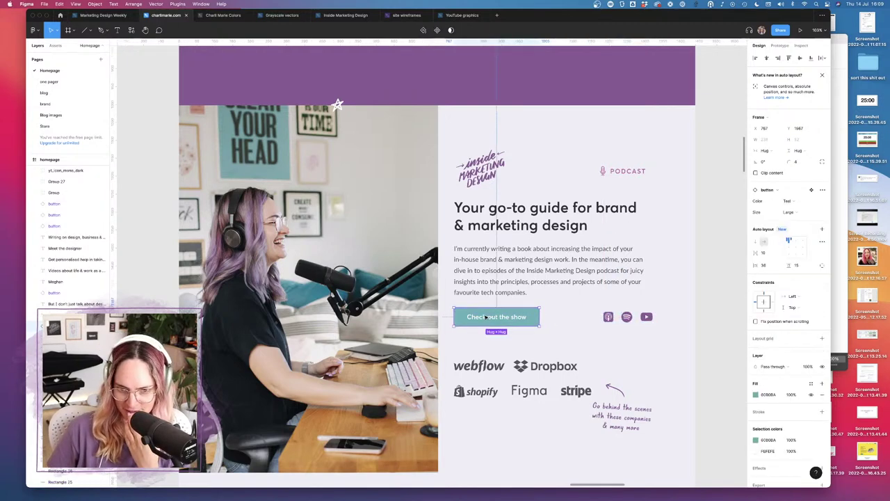
drag(485, 317, 597, 349)
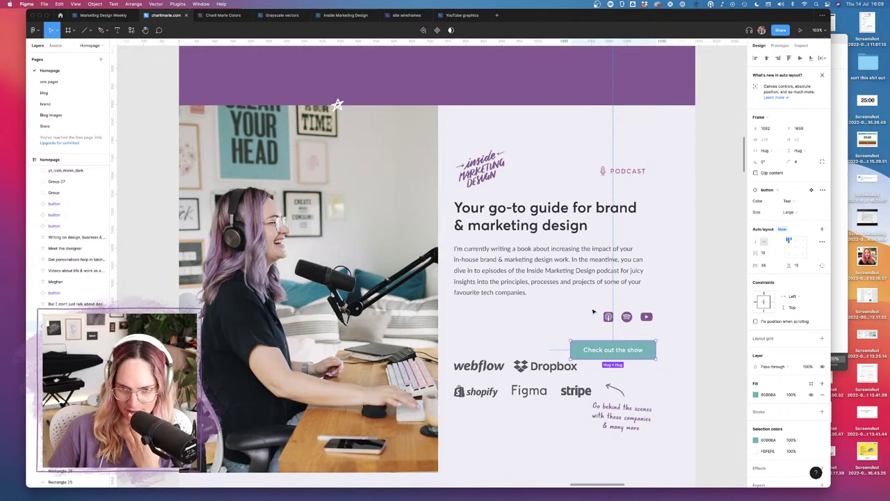
ctrl+scroll(593, 313, down, 10)
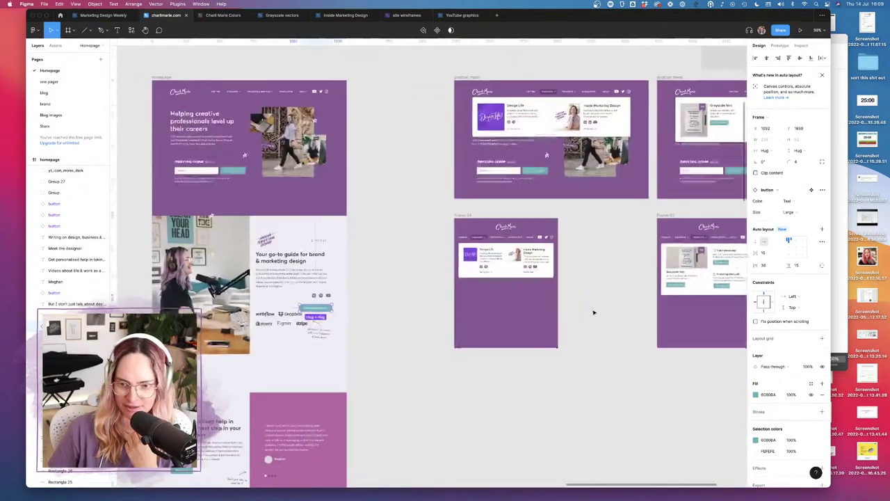
ctrl+scroll(582, 170, up, 10)
Step: Take the Go to site text link from the Inside Marketing Design card
click(596, 100)
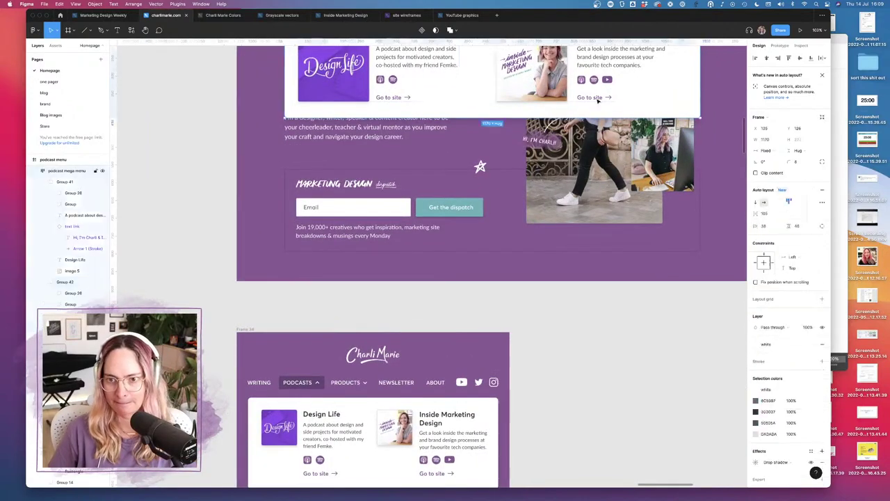
double_click(597, 100)
click(597, 100)
scroll(501, 182, down, 5)
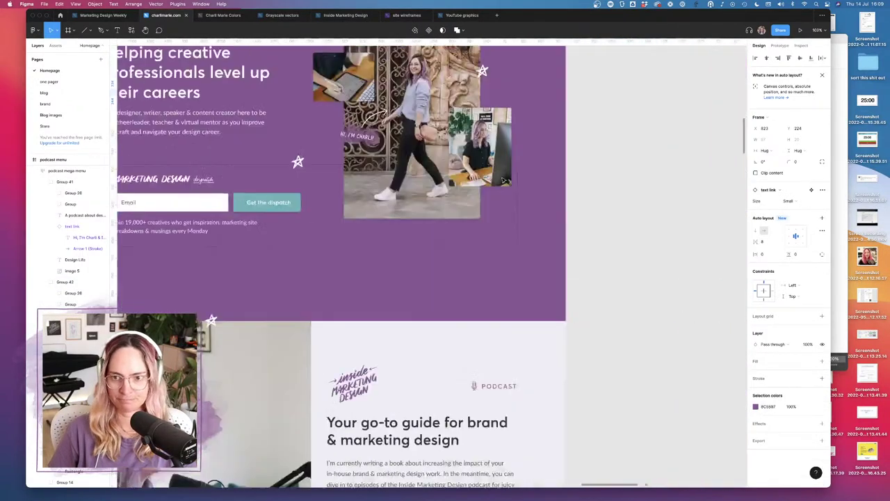
scroll(502, 182, down, 5)
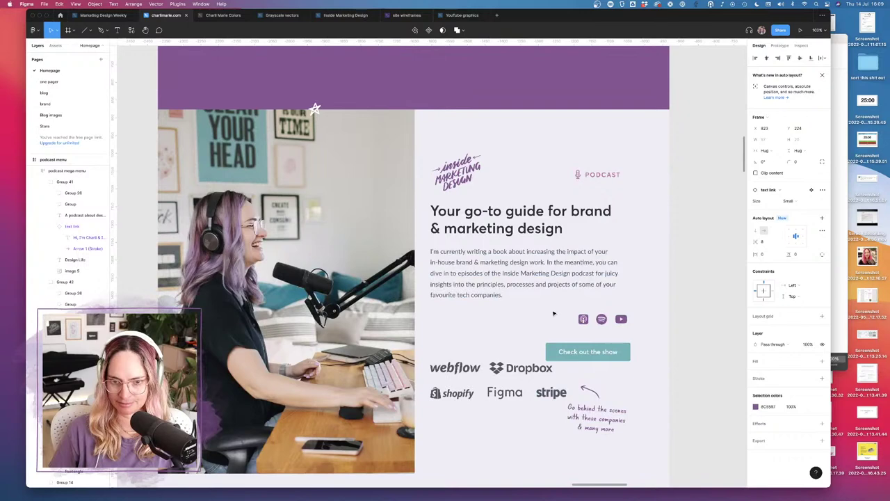
key(Escape)
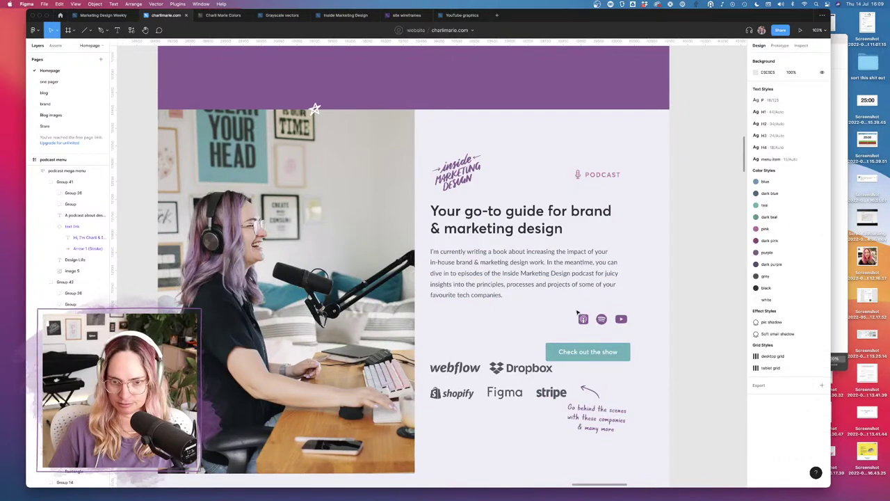
Step: Paste the Go to site link into the icons row, with the podcast icons to its left
click(587, 175)
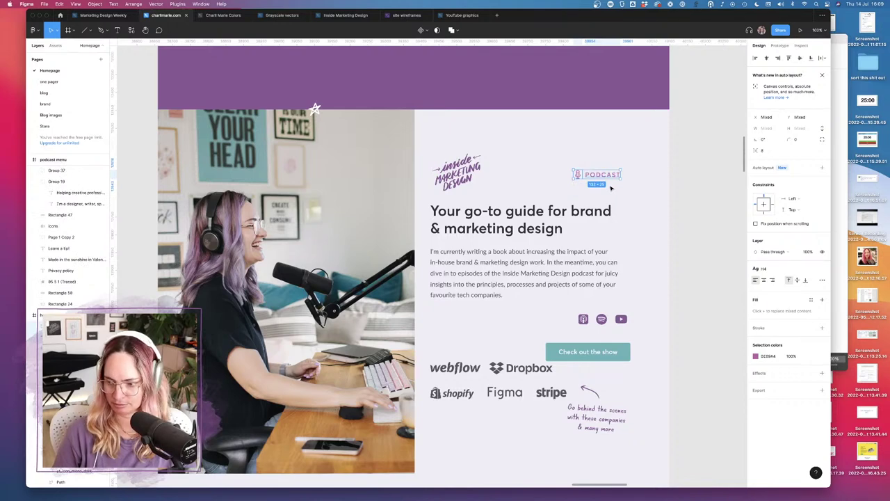
click(508, 324)
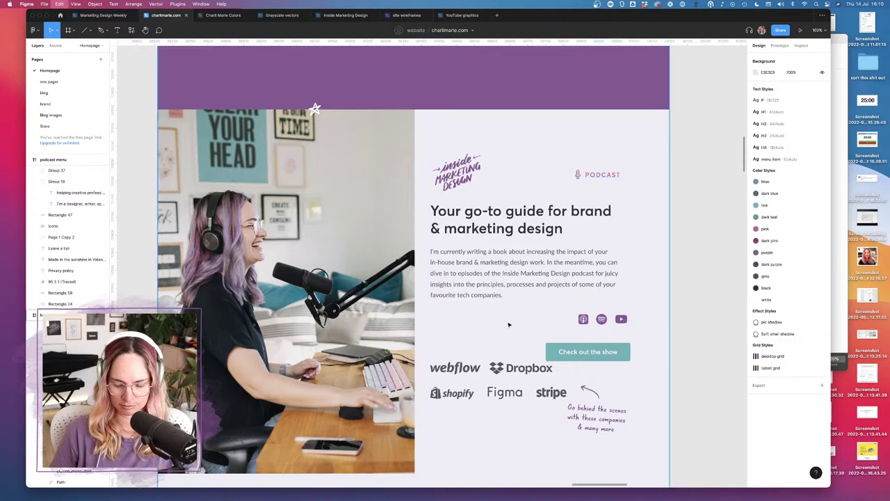
key(super+v)
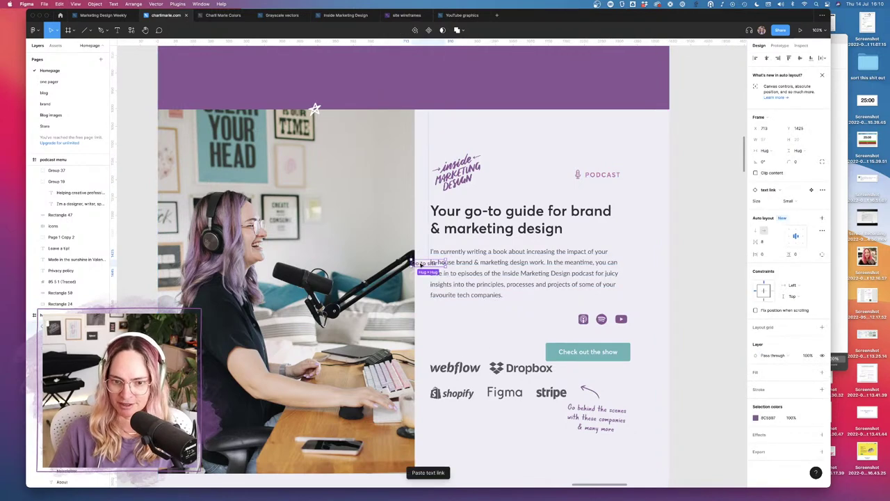
drag(419, 262, 496, 320)
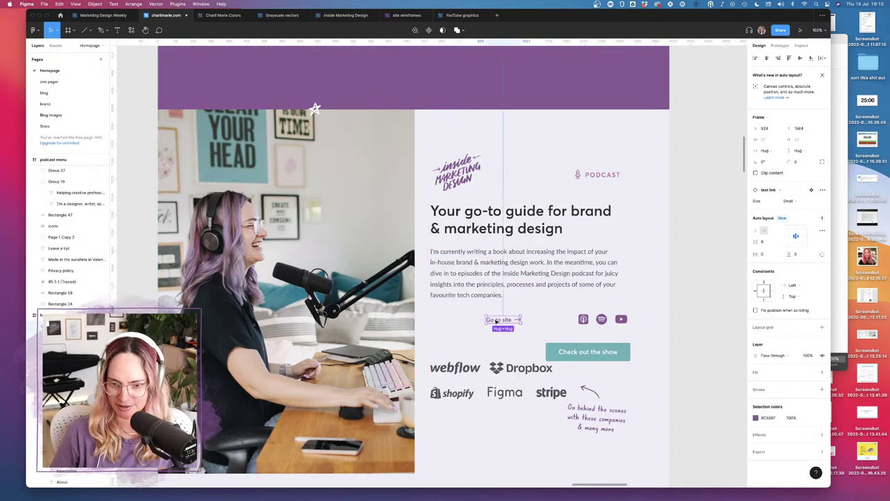
click(601, 319)
drag(602, 320, 504, 321)
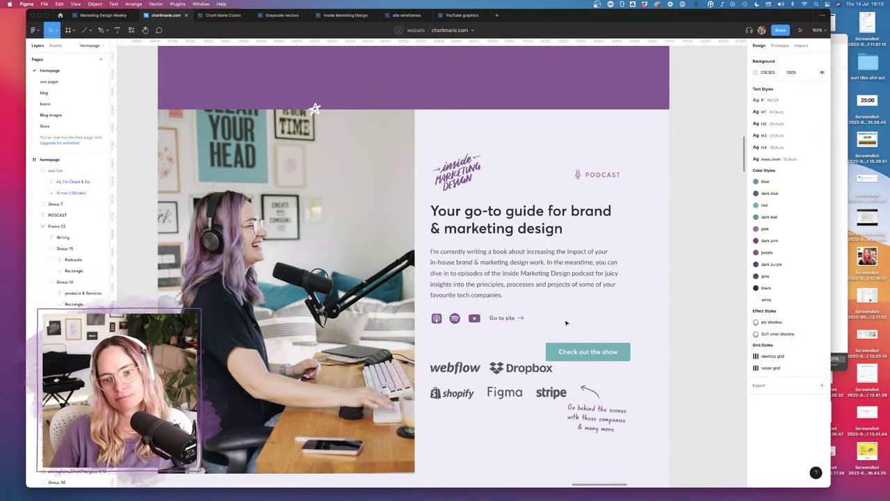
Step: Delete the mic icon and the PODCAST label together
drag(566, 157, 612, 196)
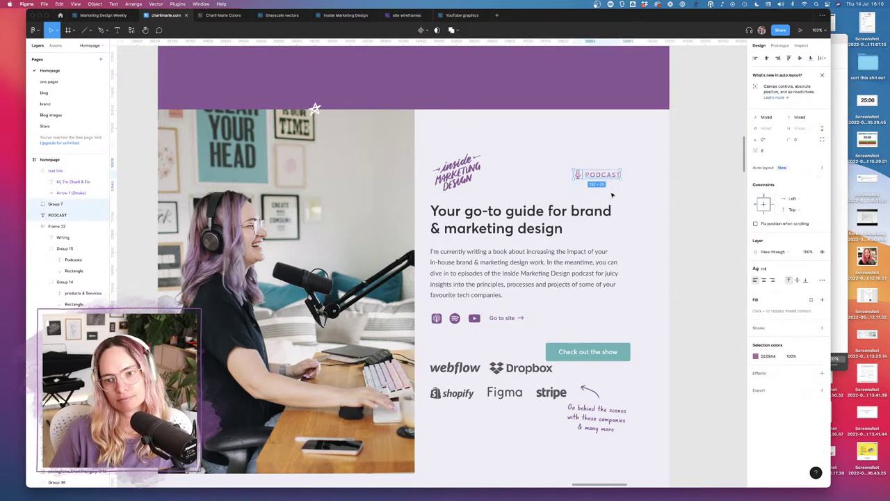
key(Delete)
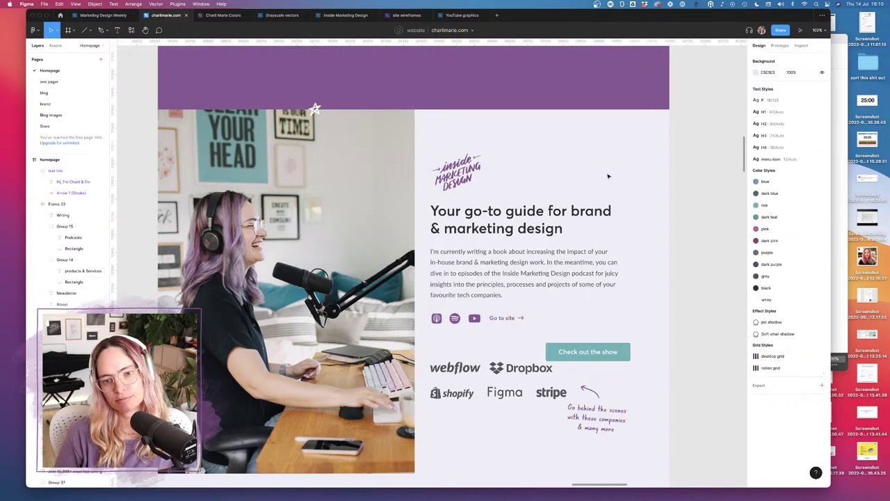
scroll(505, 177, up, 3)
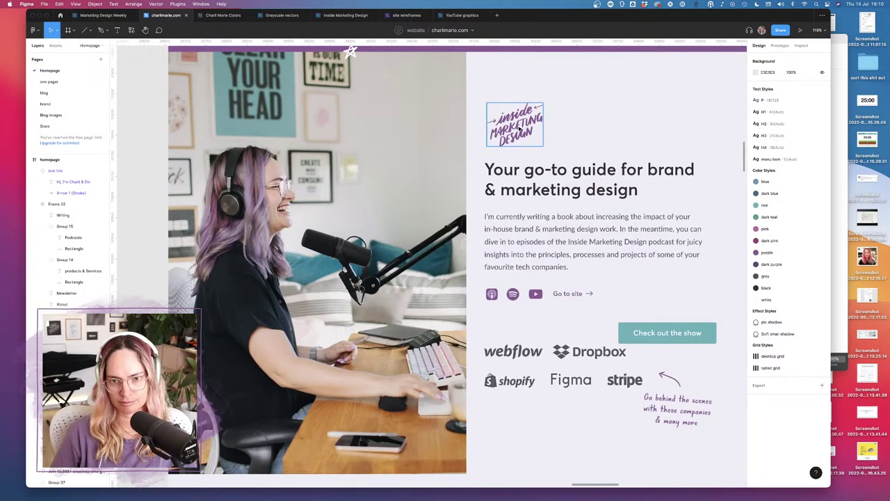
Step: Park the Check out the show button outside the frame, to the right of the podcast section
click(518, 127)
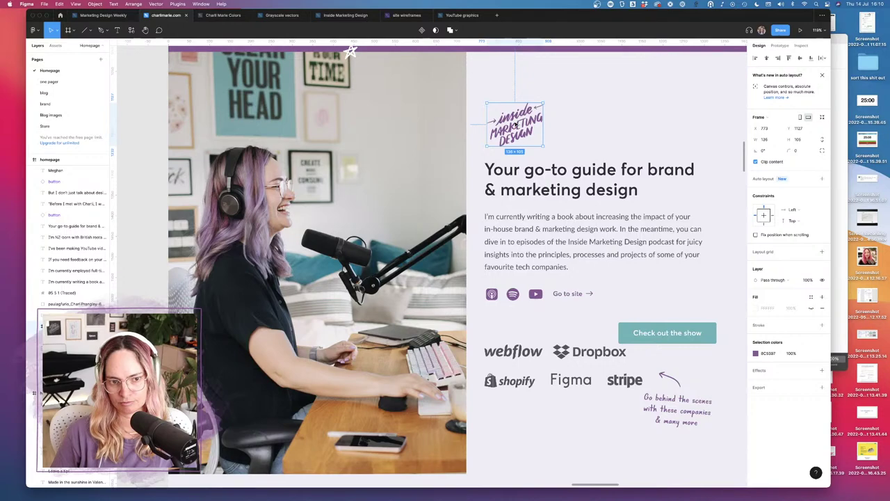
scroll(607, 103, down, 5)
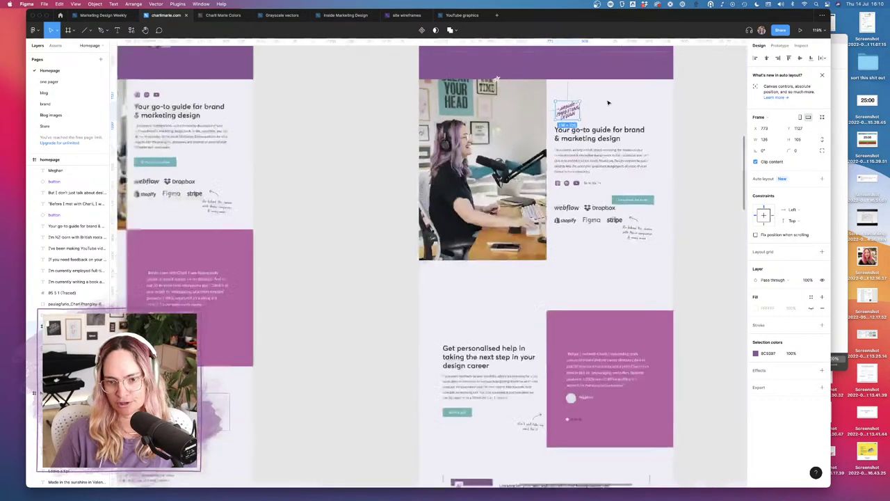
scroll(608, 103, down, 4)
scroll(718, 172, up, 3)
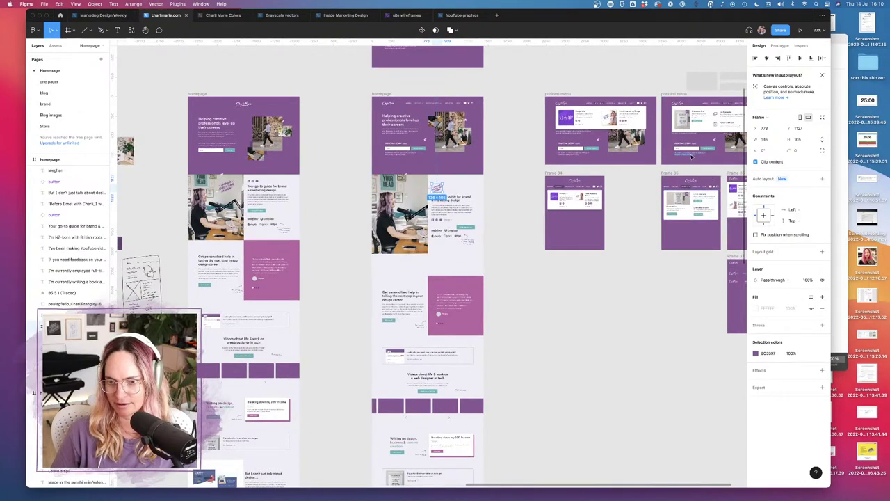
click(612, 122)
scroll(491, 197, down, 2)
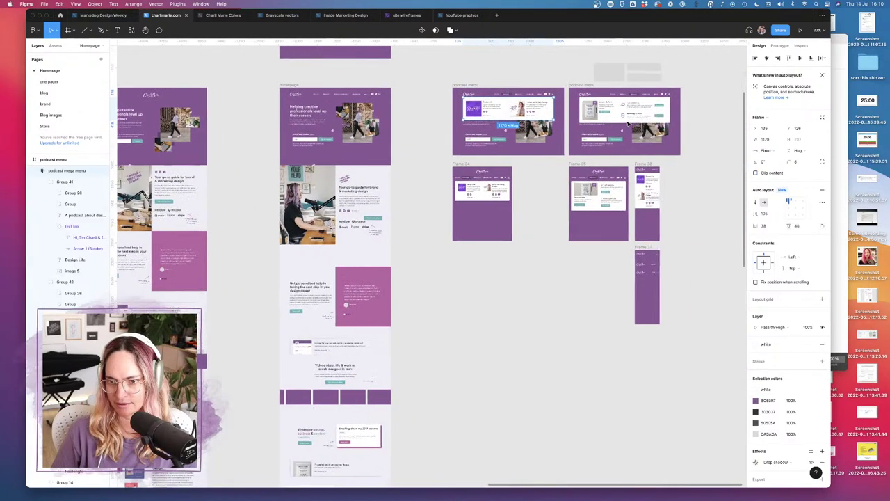
scroll(491, 197, left, 3)
scroll(490, 197, up, 5)
scroll(491, 197, up, 2)
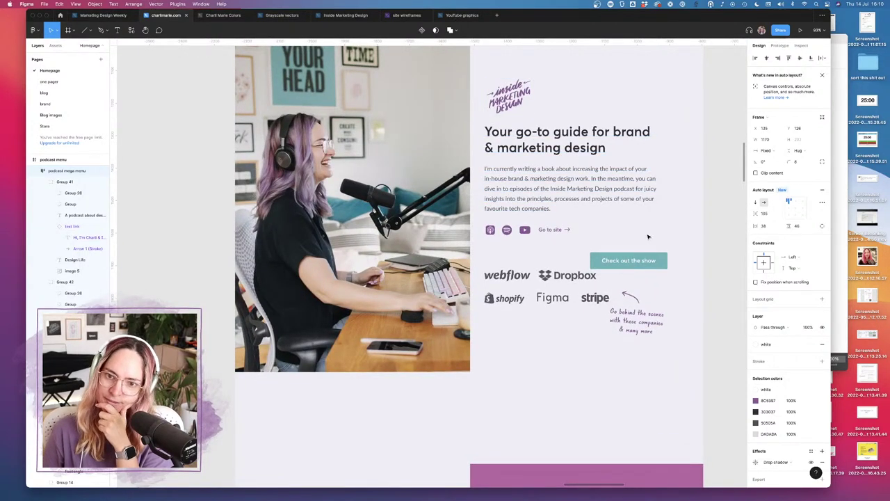
drag(628, 260, 725, 262)
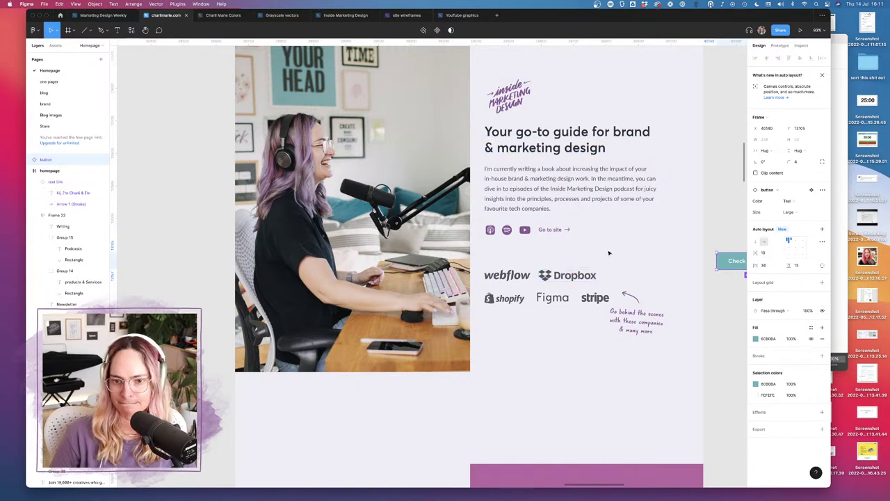
Step: Change the handwritten note's fill from purple to the dark grey brand colour
click(623, 270)
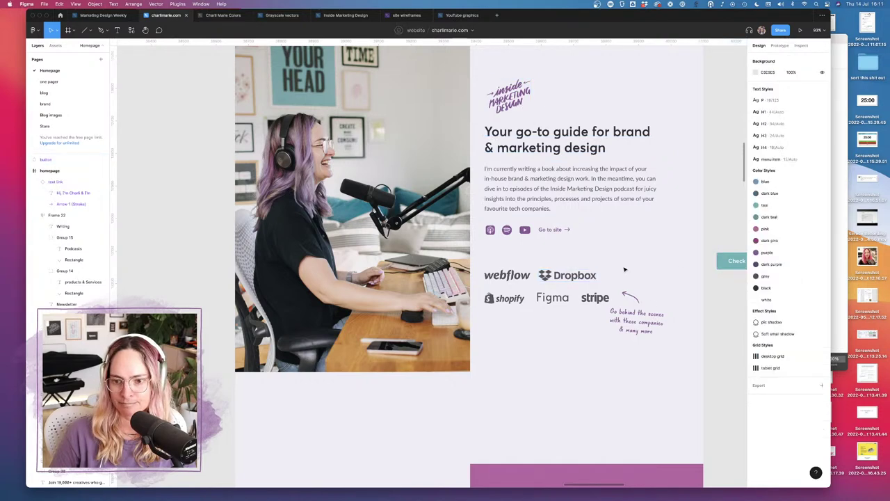
click(641, 322)
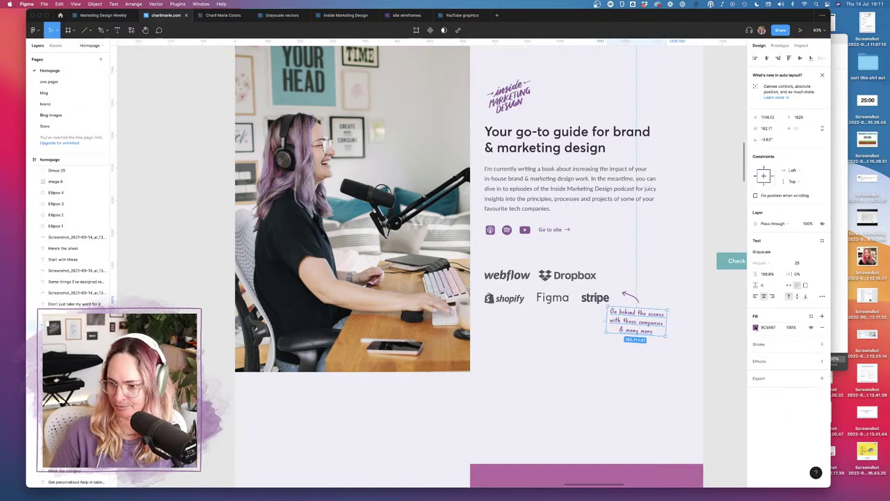
click(755, 327)
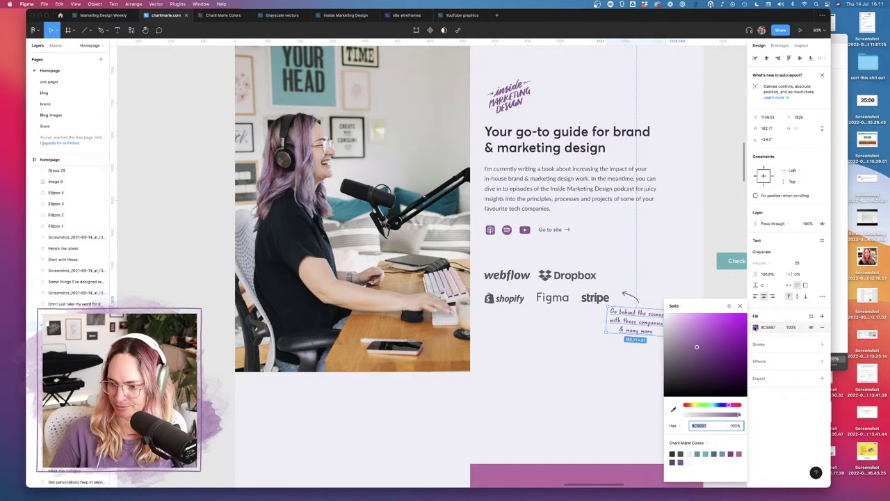
click(680, 454)
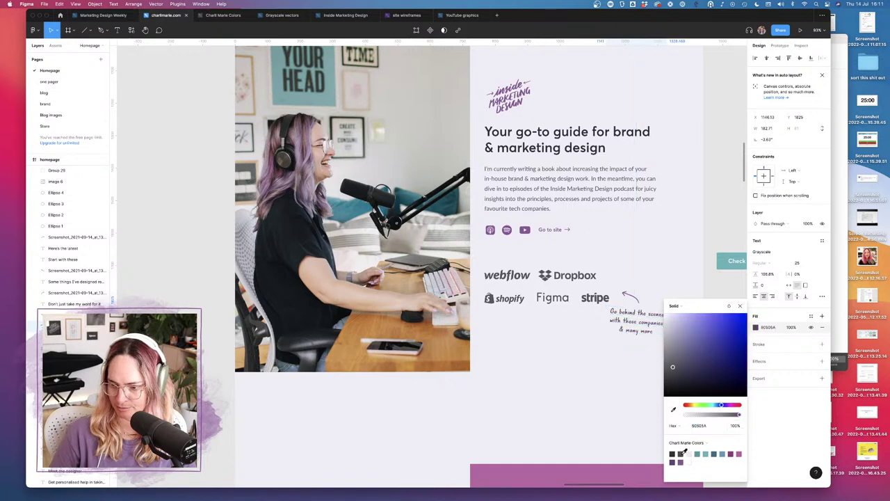
click(619, 375)
click(514, 82)
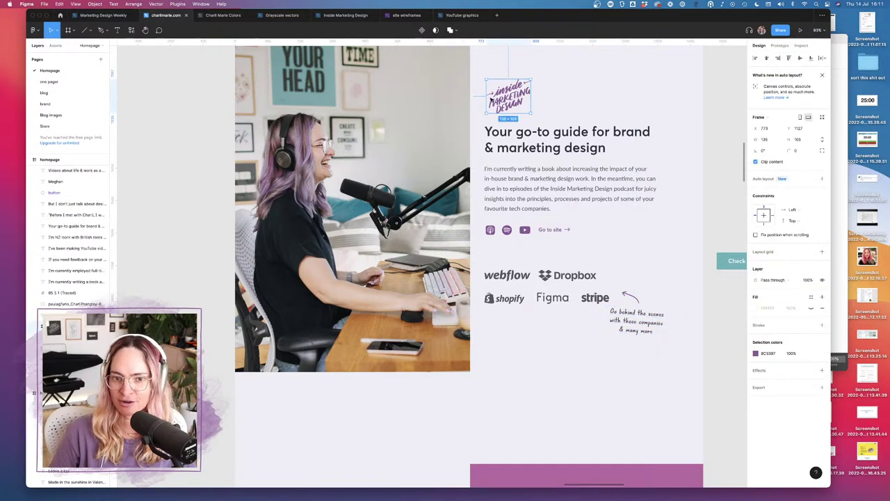
Step: Try the Inside Marketing Design lettering on the photo, enlarged to about 247×181
mouse_move(401, 125)
mouse_down()
mouse_move(406, 111)
mouse_move(415, 120)
mouse_move(403, 129)
mouse_up()
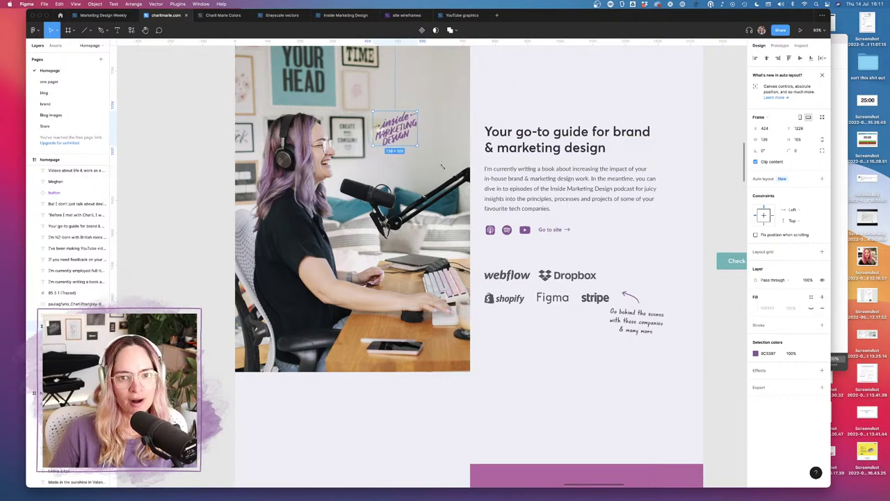
drag(417, 146, 453, 173)
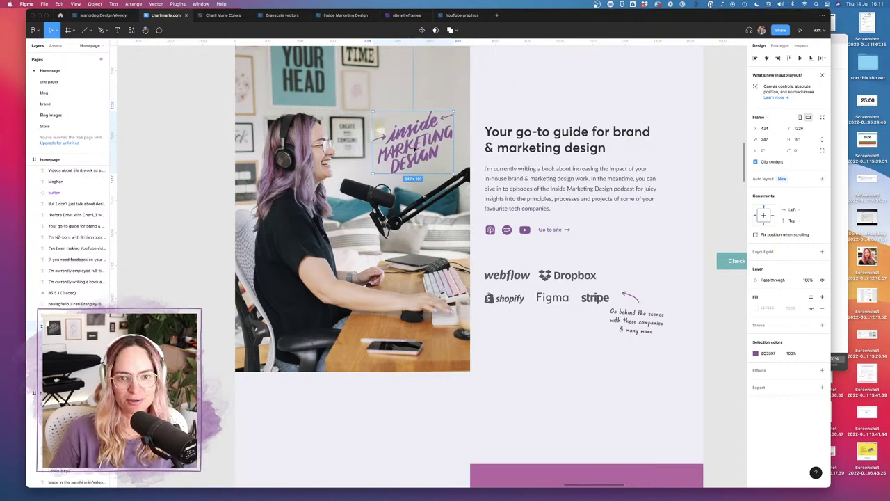
drag(415, 148, 415, 132)
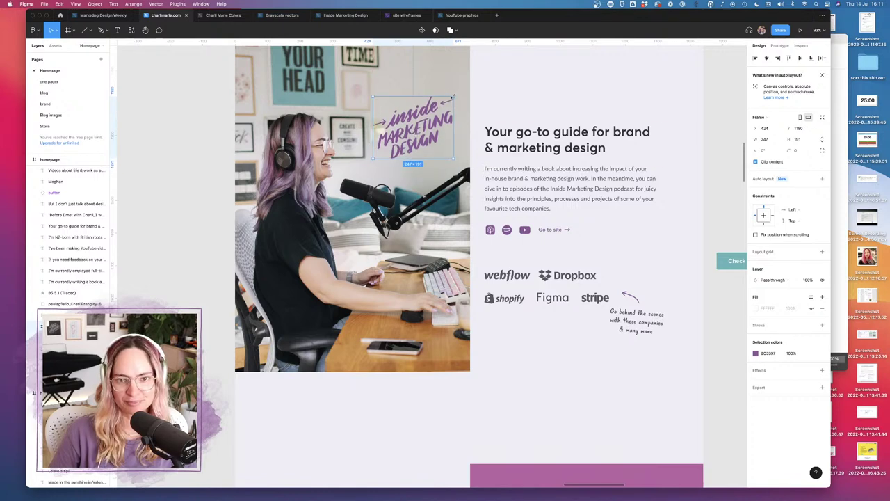
drag(454, 97, 438, 110)
drag(401, 142, 410, 131)
click(556, 73)
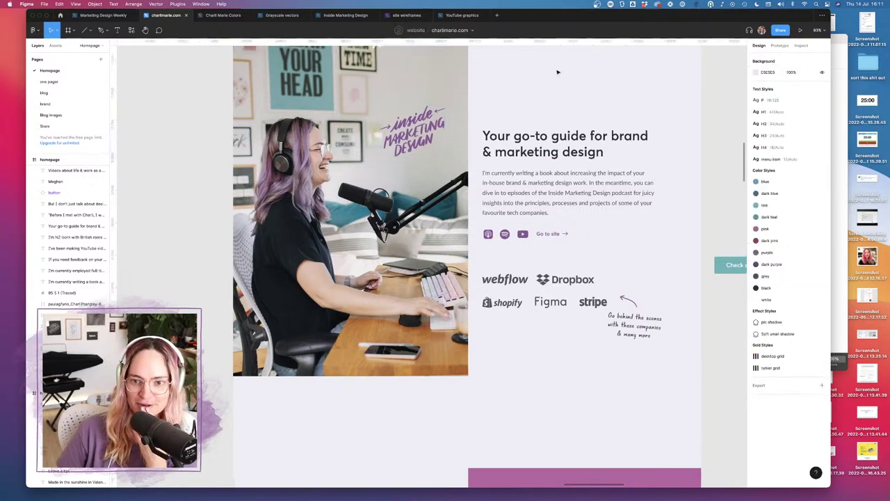
scroll(553, 104, up, 3)
scroll(549, 127, down, 2)
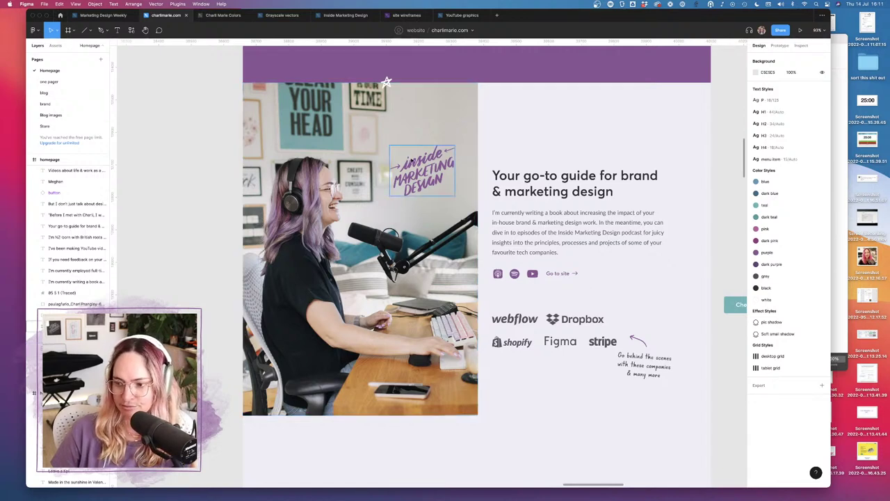
Step: Move the lettering back above the headline at about 148×115, aligned to its left edge
click(434, 170)
mouse_move(416, 174)
mouse_down()
mouse_move(518, 151)
mouse_move(518, 138)
mouse_move(464, 135)
mouse_move(471, 134)
mouse_move(401, 152)
mouse_move(411, 162)
mouse_move(516, 135)
mouse_move(414, 167)
mouse_up()
key(Escape)
scroll(566, 150, up, 5)
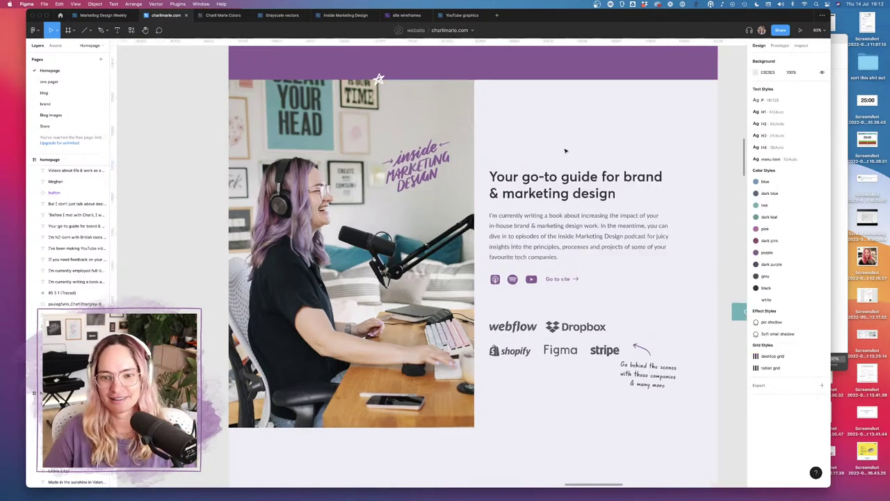
scroll(566, 150, up, 2)
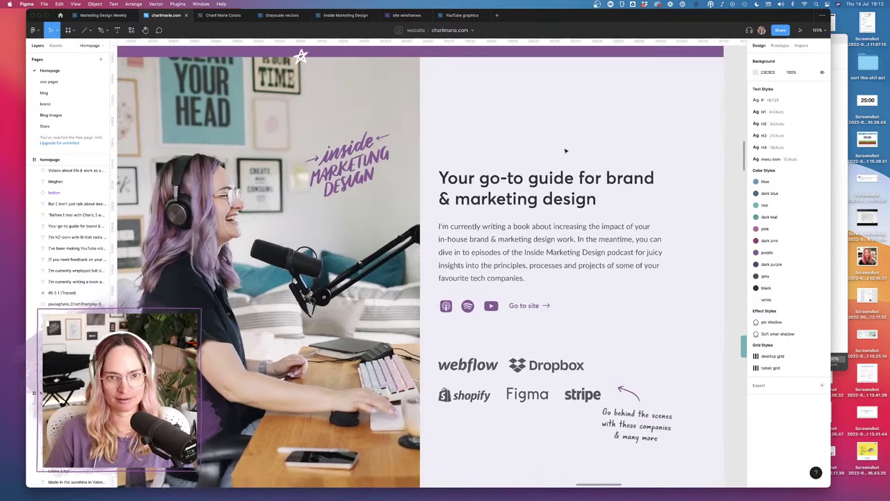
click(376, 143)
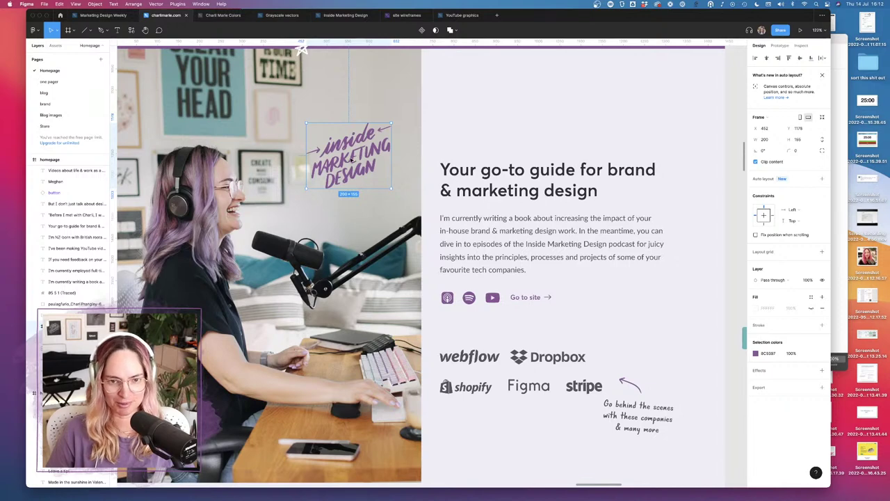
drag(351, 159, 524, 111)
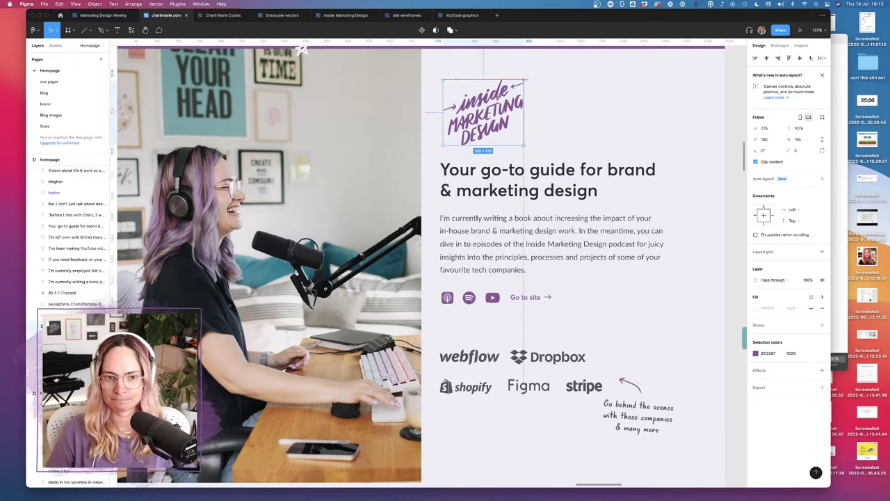
drag(524, 79, 507, 97)
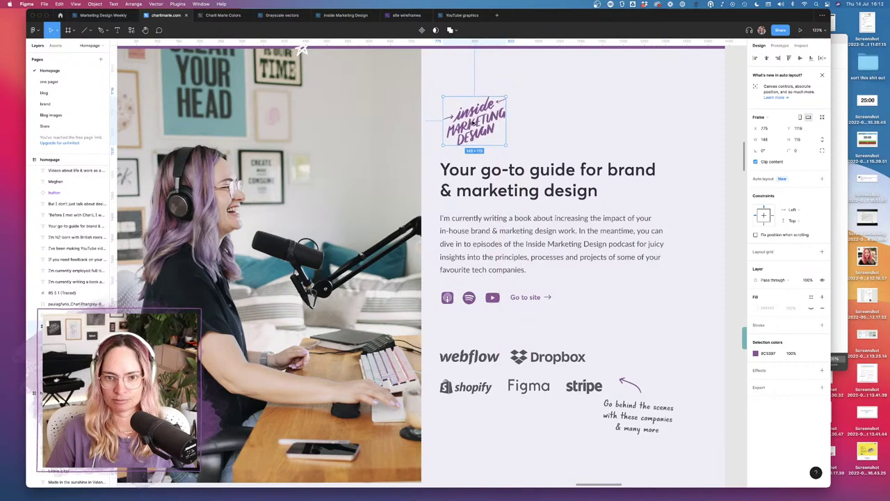
drag(473, 122, 473, 123)
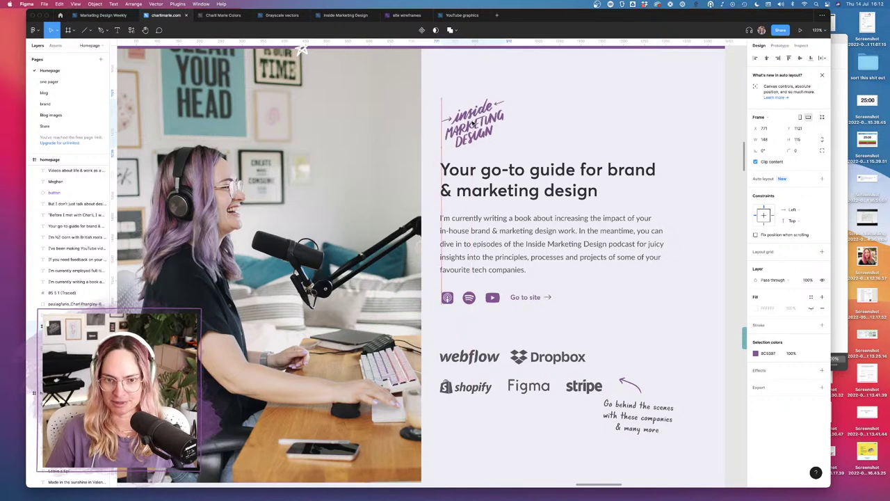
click(563, 116)
Step: Set the words 'writing a book' in the podcast paragraph to Bold
click(571, 241)
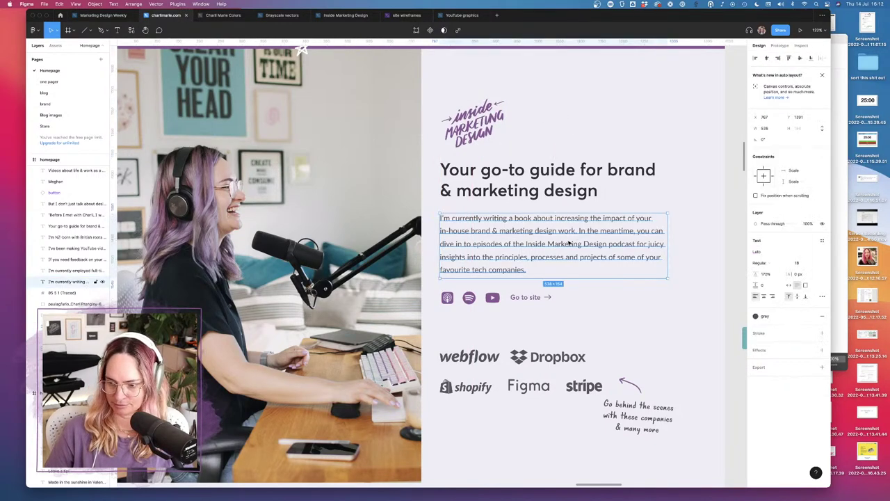
double_click(570, 241)
click(578, 225)
drag(578, 230, 439, 217)
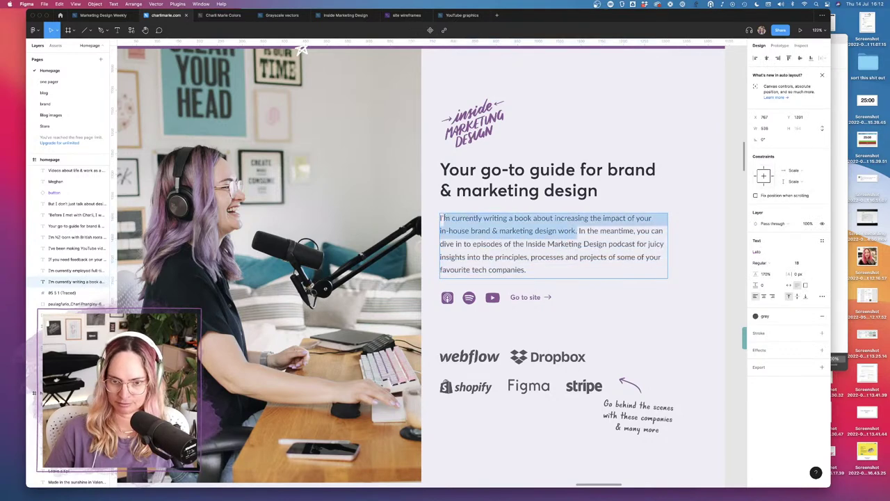
click(522, 228)
drag(531, 218, 484, 217)
click(765, 262)
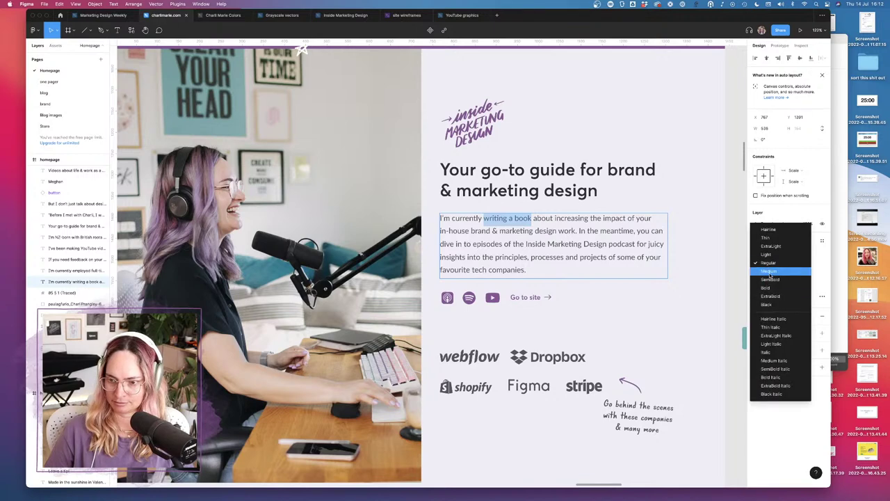
click(764, 272)
key(Escape)
click(617, 101)
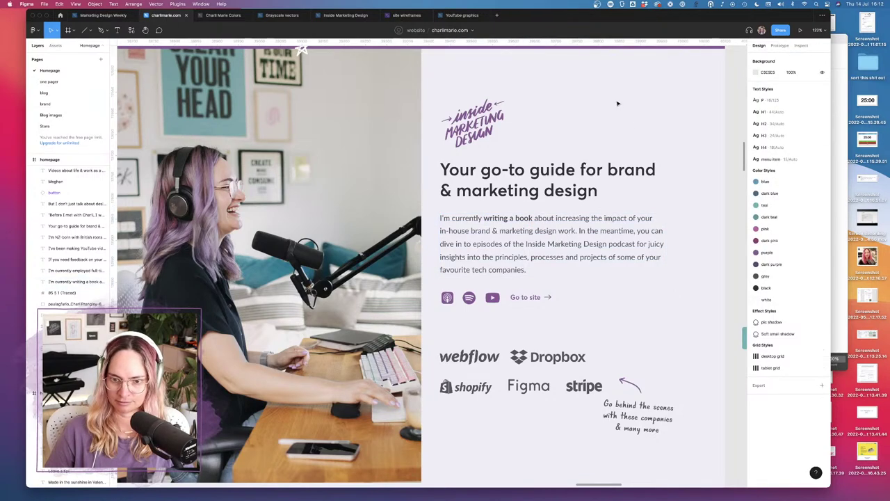
Step: Try a line break after 'work.' in the paragraph, then remove it
double_click(579, 237)
click(577, 231)
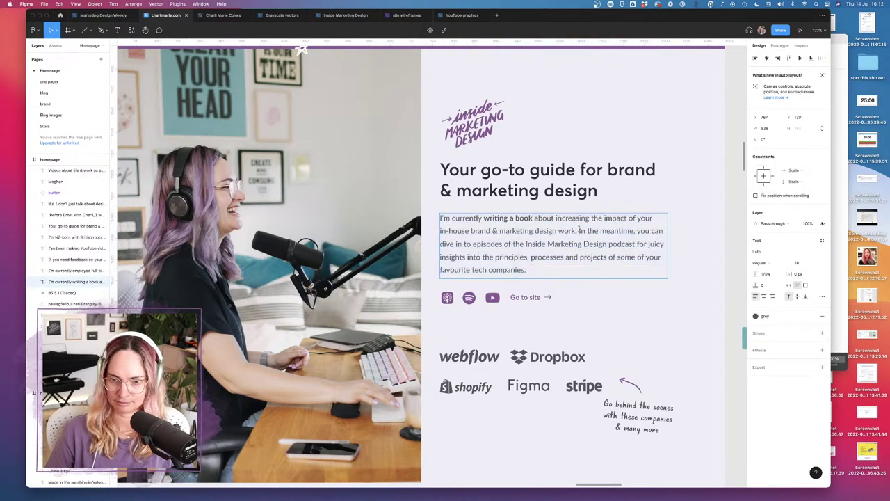
key(Return)
key(Return)
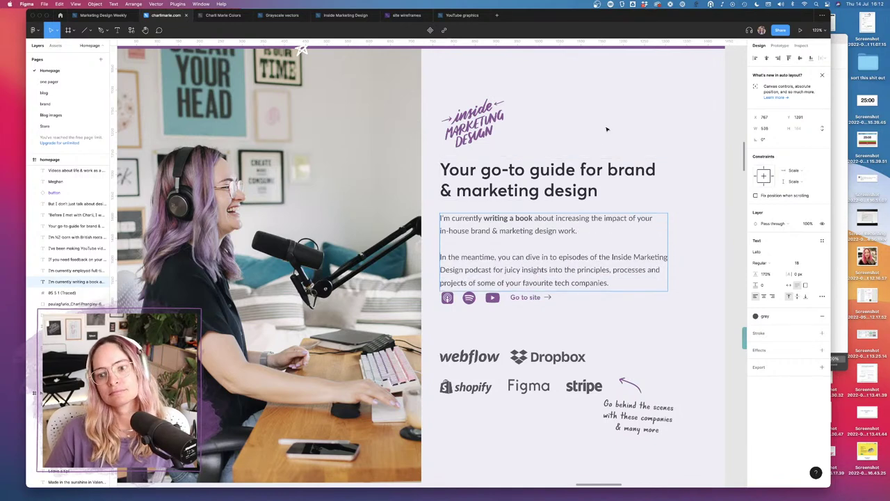
key(BackSpace)
key(BackSpace)
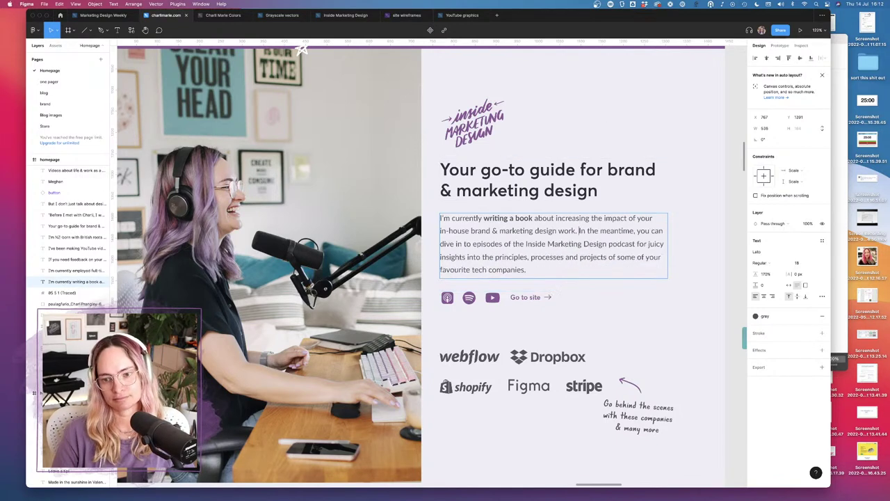
click(630, 130)
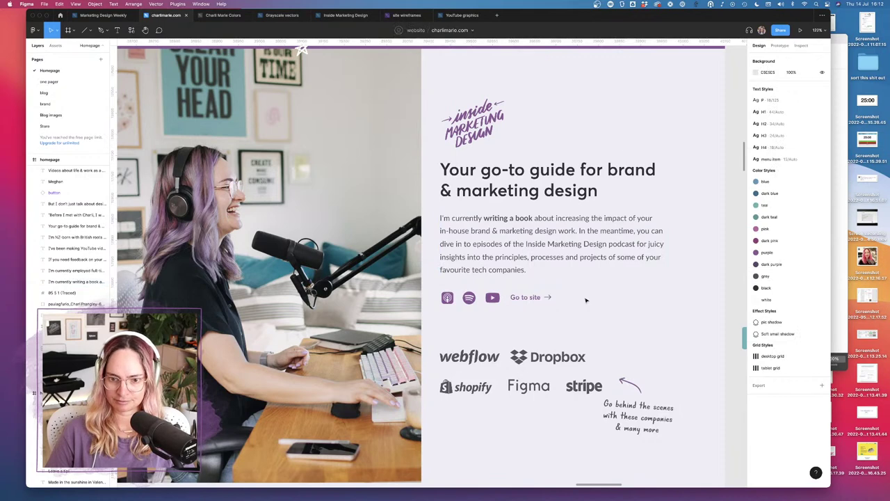
Step: Edit the link text from 'Go to site' to 'Go to podcast site'
click(530, 297)
double_click(529, 298)
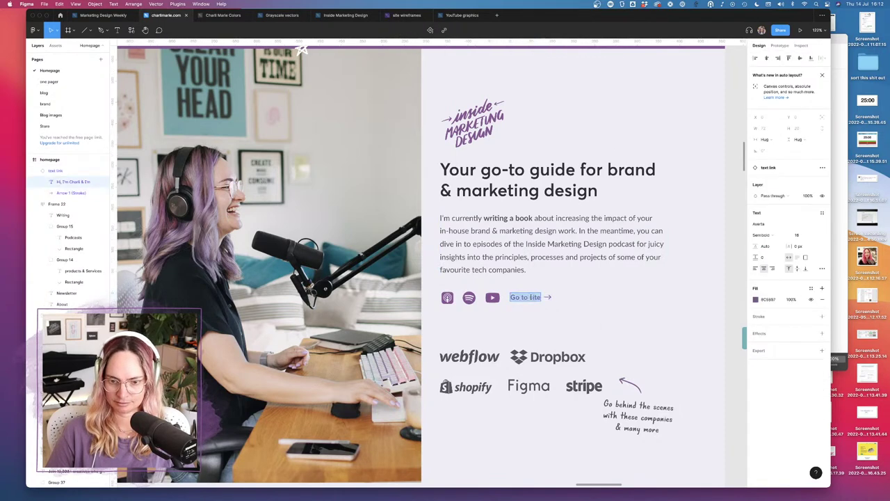
click(531, 297)
text(PODCAST)
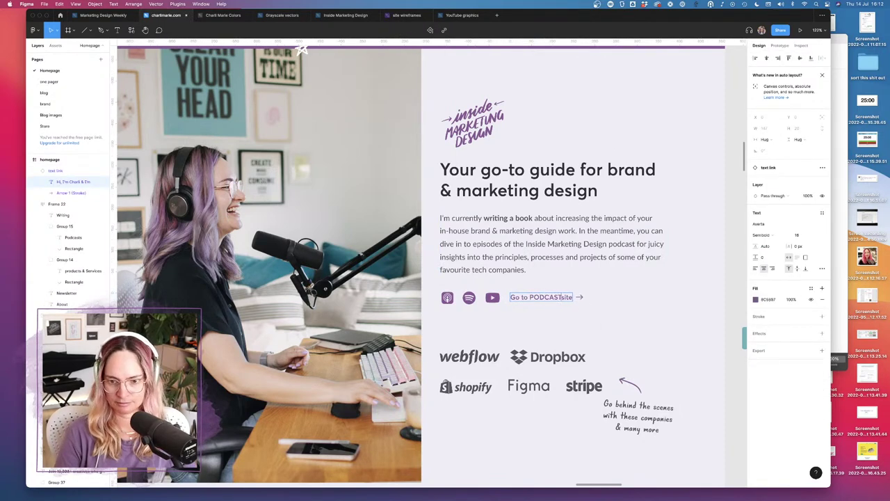
key(BackSpace)
key(BackSpace)
key(BackSpace)
key(BackSpace)
key(BackSpace)
key(BackSpace)
key(BackSpace)
text(podcas)
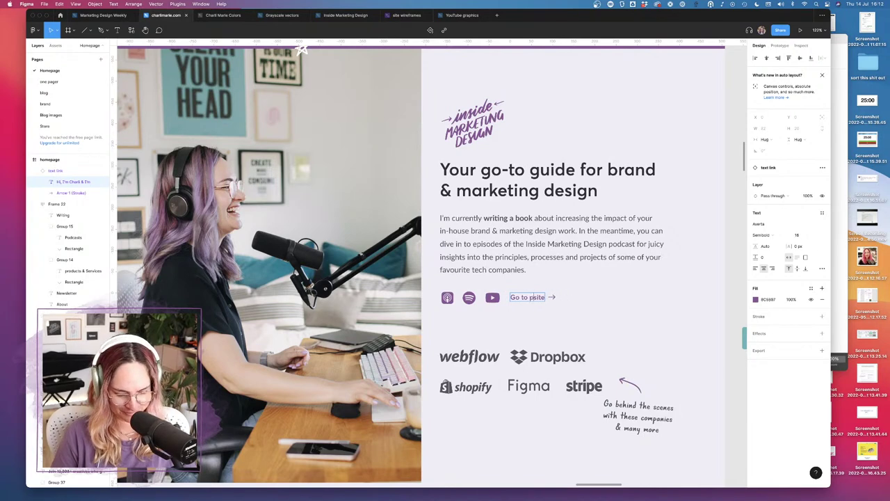
text(t)
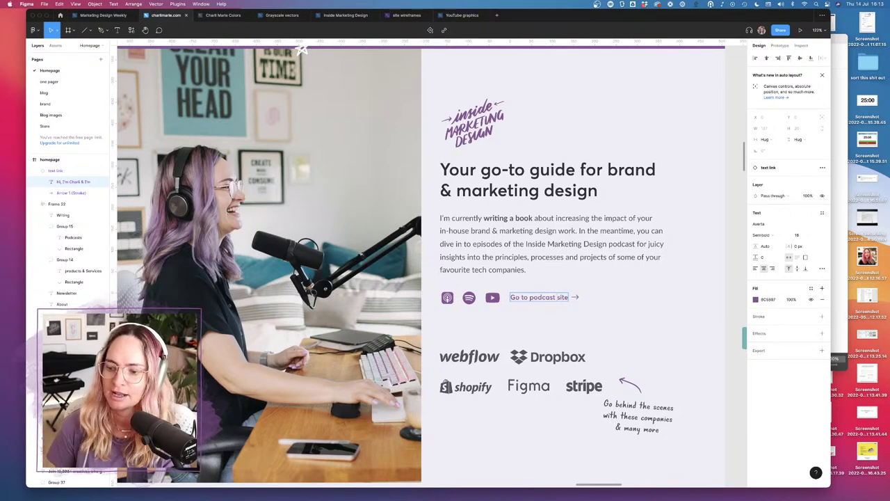
key(Escape)
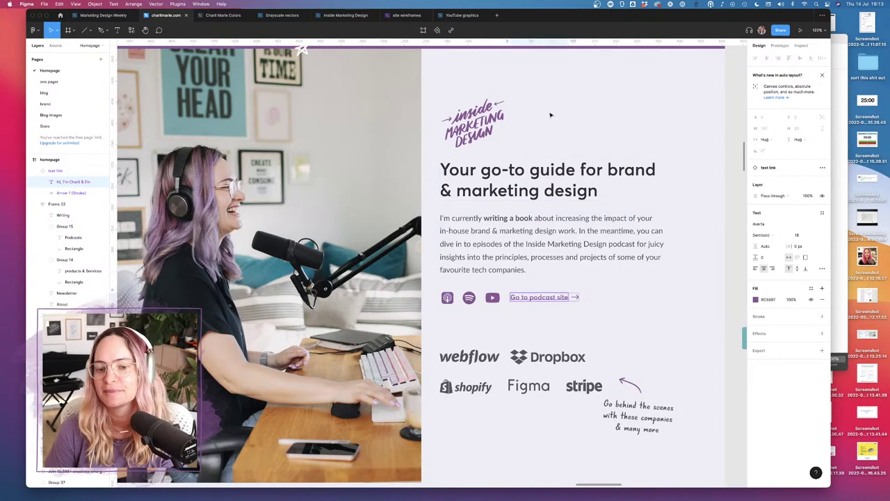
click(614, 133)
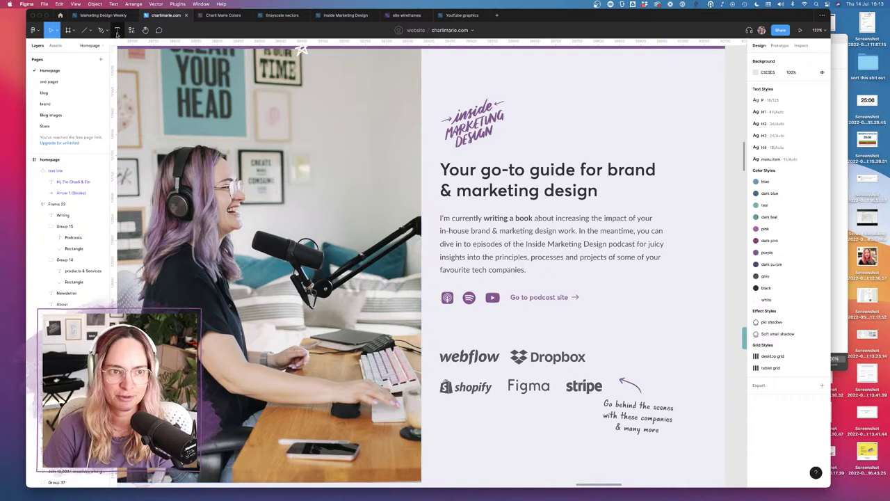
key(t)
click(460, 325)
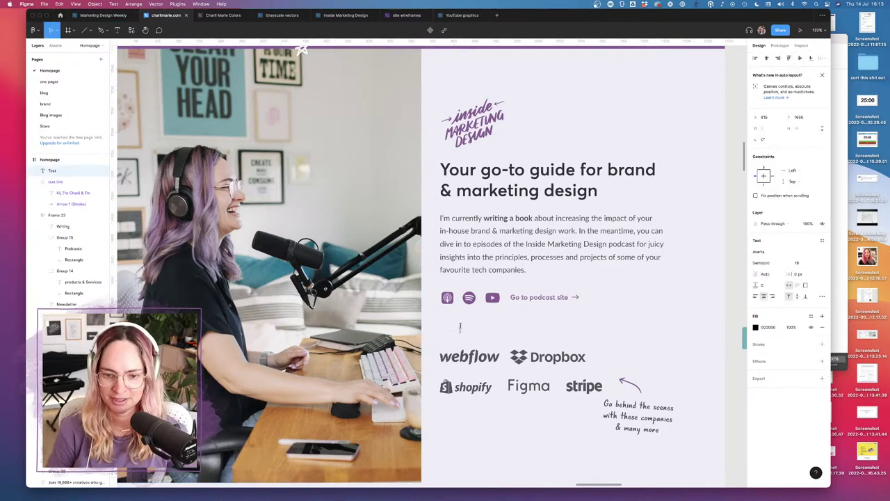
text($1 E2)
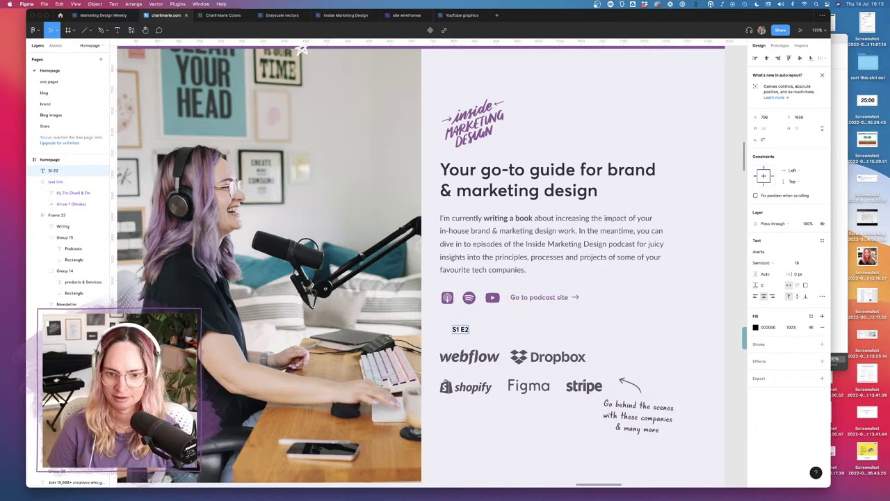
key(Escape)
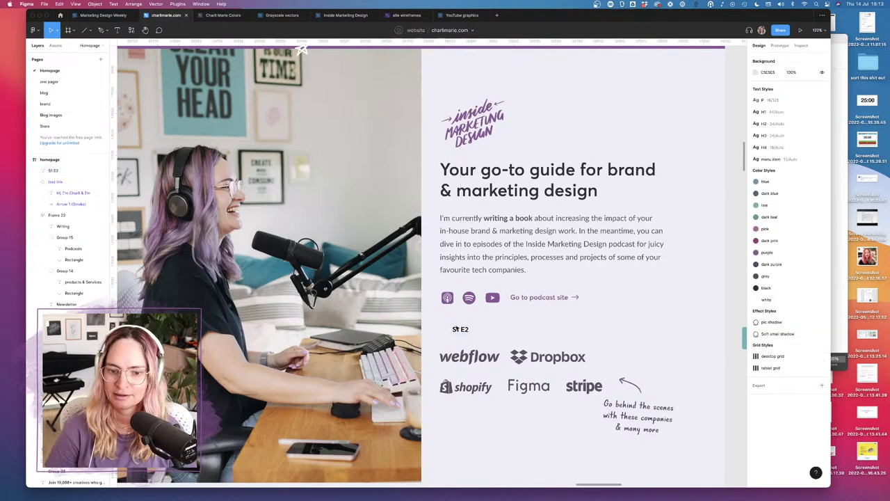
drag(461, 330, 473, 343)
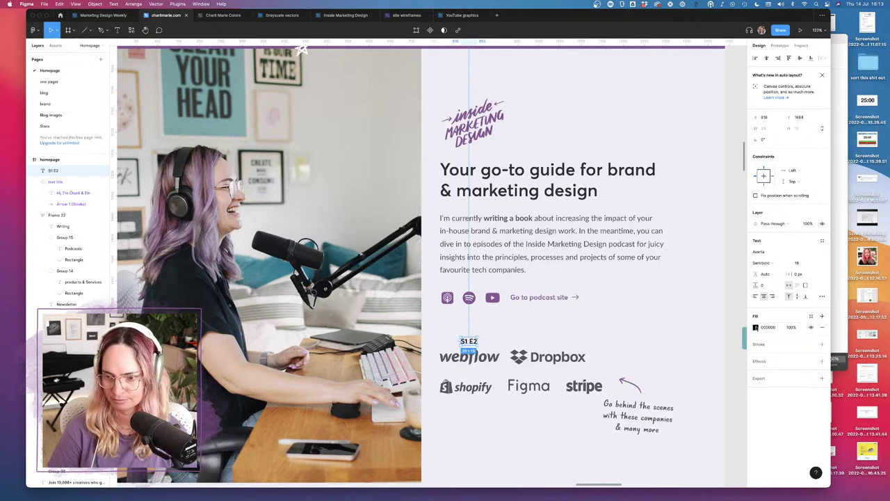
click(756, 327)
click(681, 456)
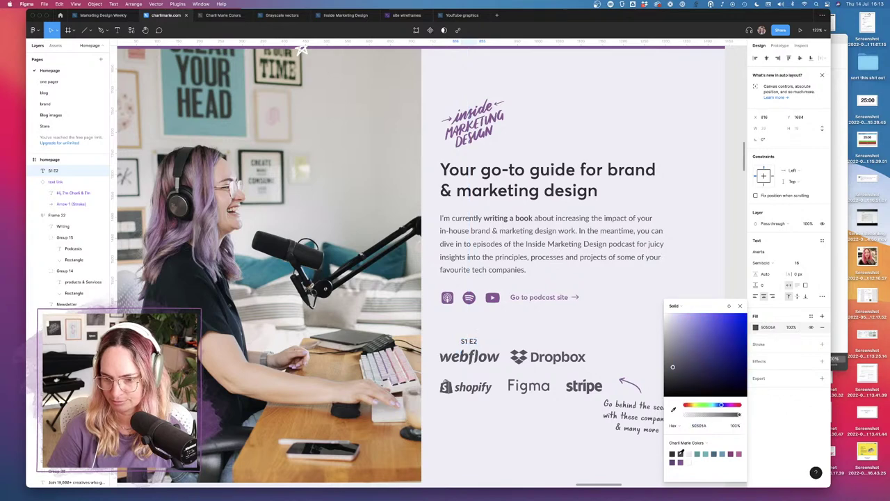
click(540, 330)
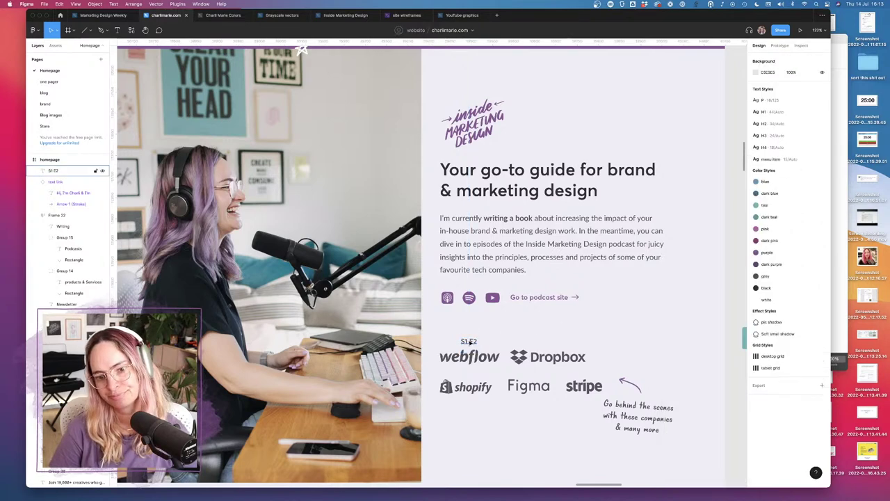
drag(471, 341, 549, 345)
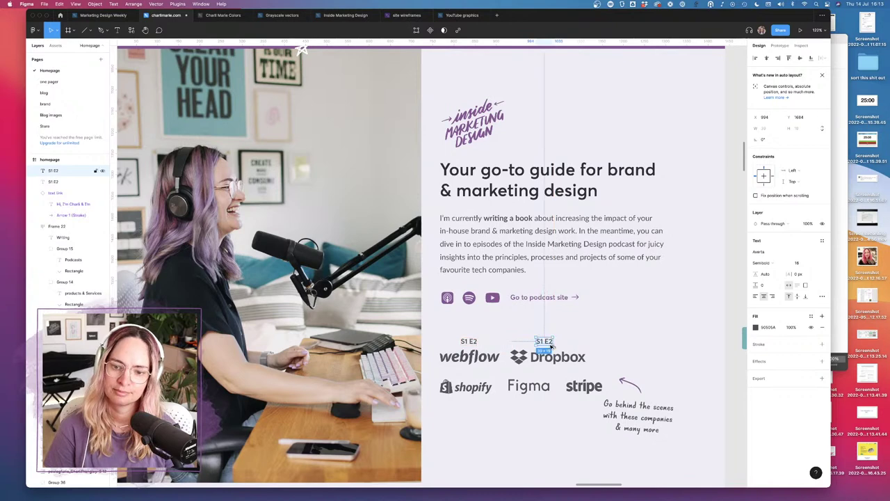
click(591, 343)
click(541, 341)
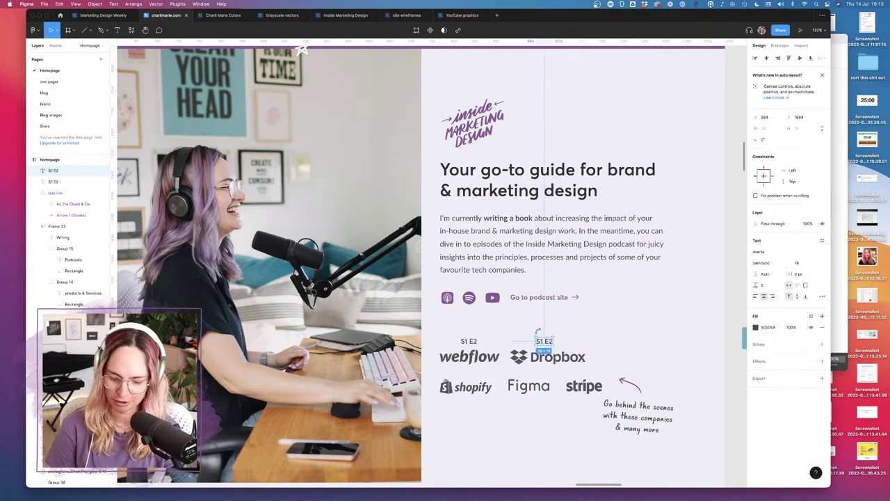
key(Delete)
click(468, 341)
key(Delete)
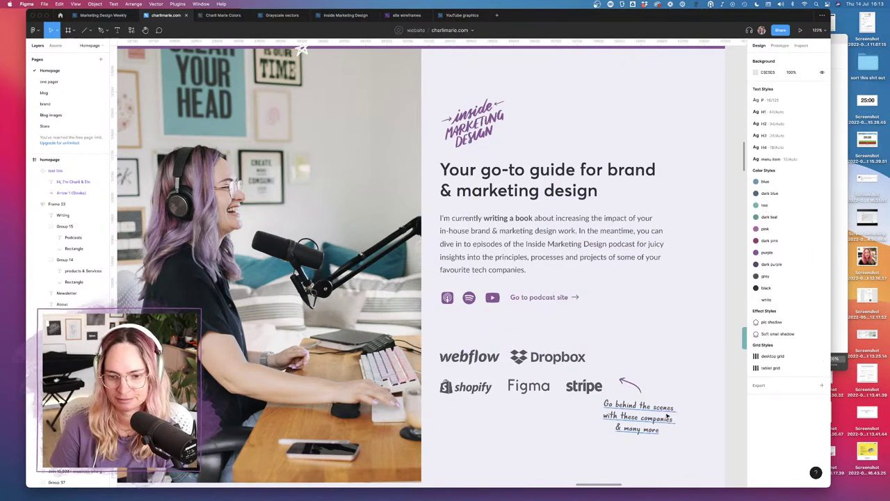
click(648, 417)
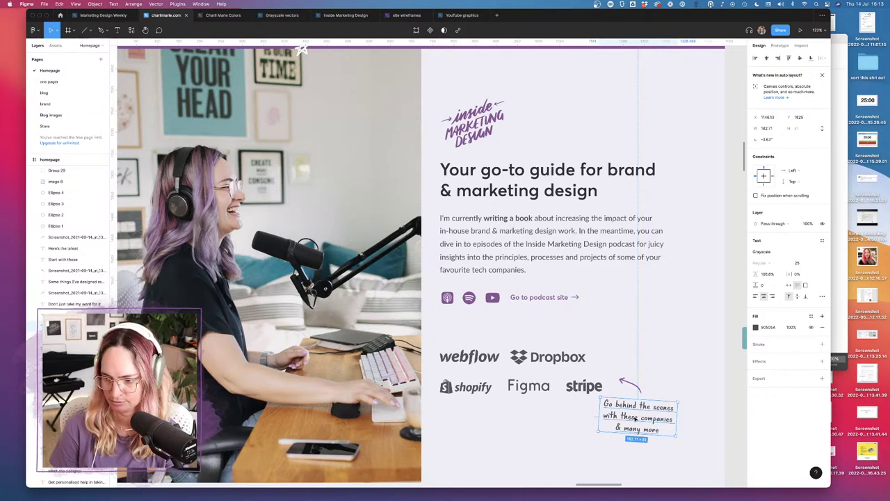
Step: Move the handwritten note above Dropbox and flip and rotate its arrow toward the logos
drag(634, 418, 636, 337)
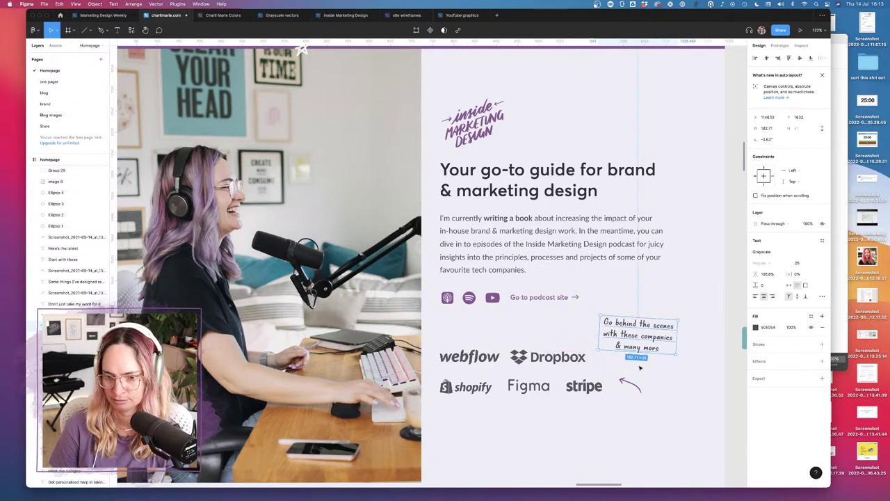
click(632, 385)
key(shift+h)
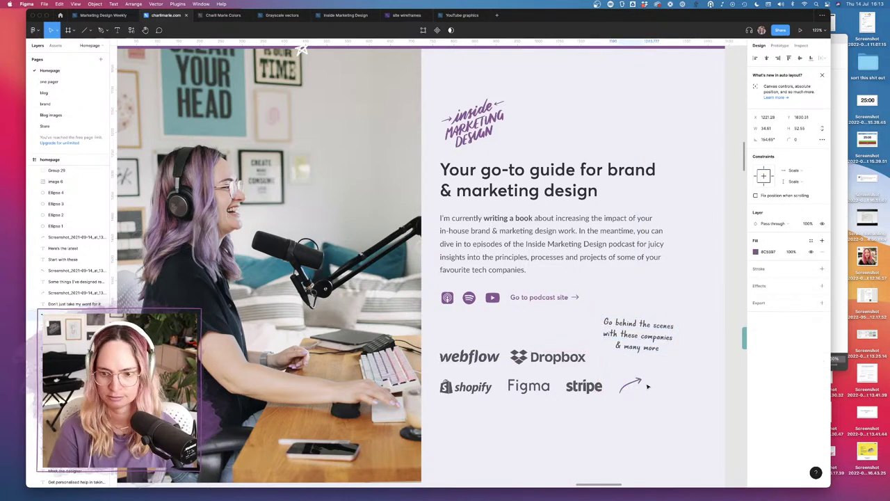
drag(647, 387, 591, 409)
drag(634, 385, 638, 361)
Step: Adjust the note's line height and nudge the arrow into place beneath it
click(648, 331)
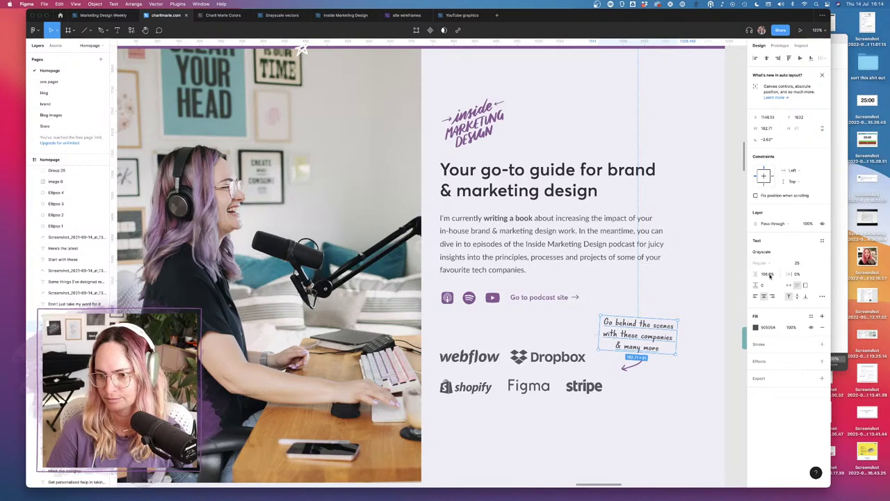
click(768, 274)
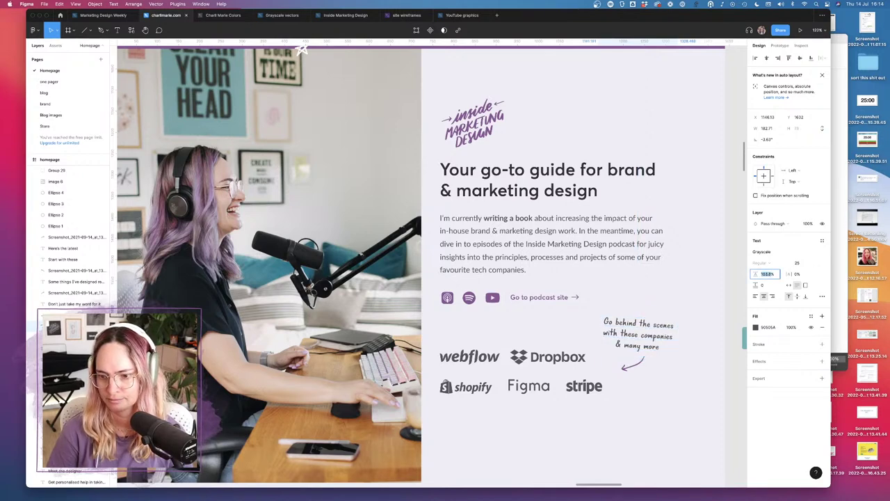
click(673, 288)
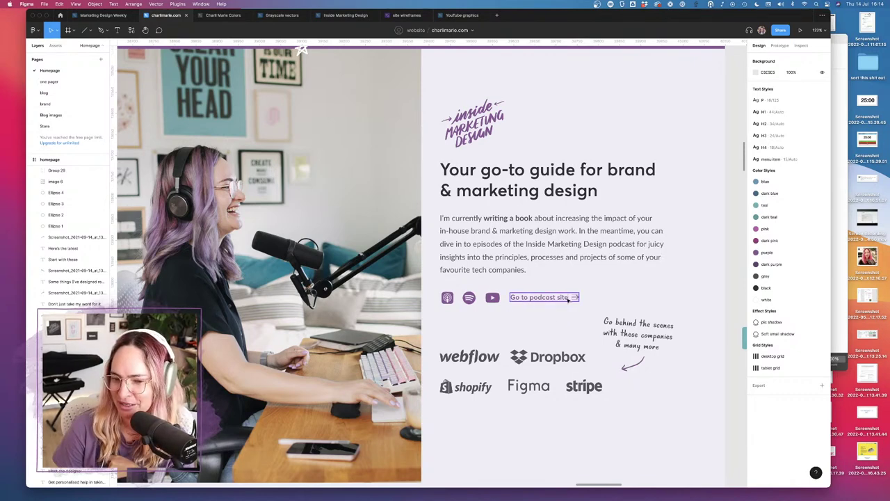
mouse_move(643, 361)
mouse_down()
mouse_move(632, 360)
mouse_move(645, 337)
mouse_up()
click(664, 379)
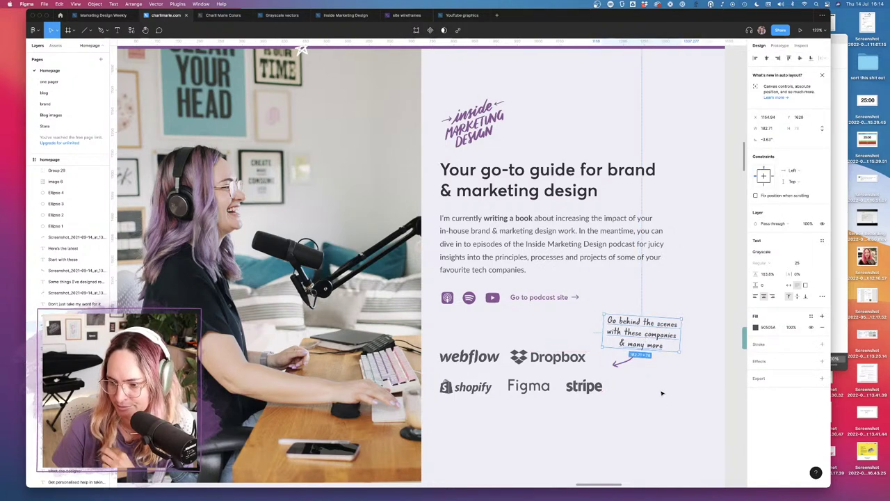
click(662, 395)
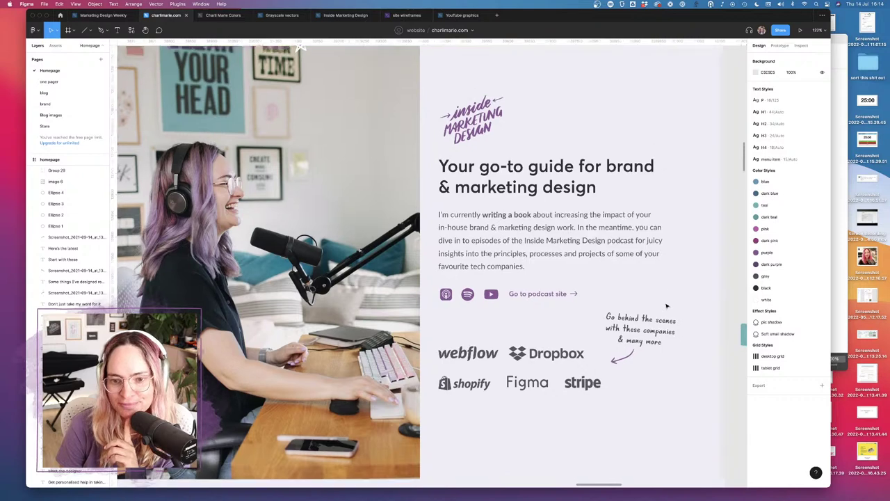
scroll(666, 306, down, 3)
scroll(665, 306, right, 2)
scroll(645, 290, up, 3)
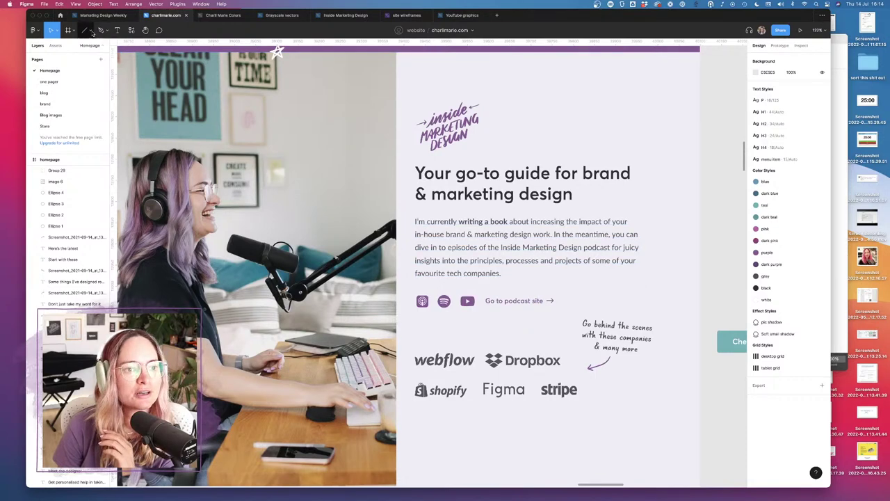
Step: Show the layout grid and draw a rectangle over the webflow logo
click(89, 30)
click(85, 46)
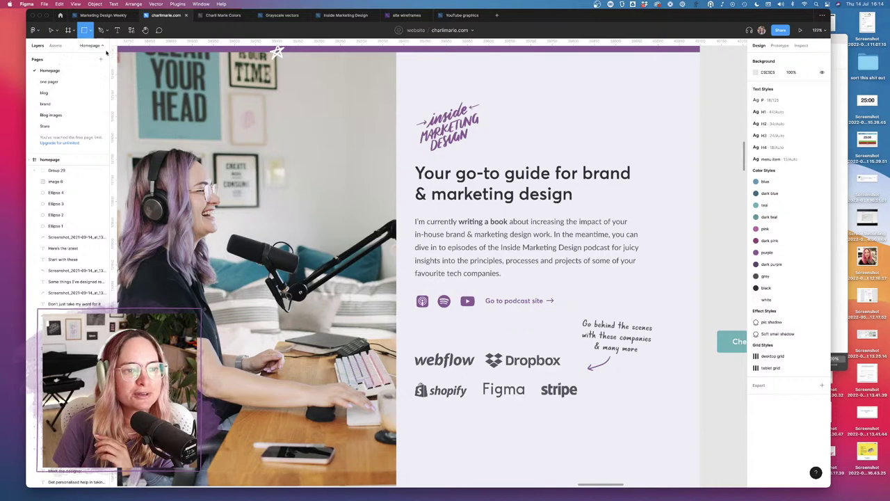
key(ctrl+g)
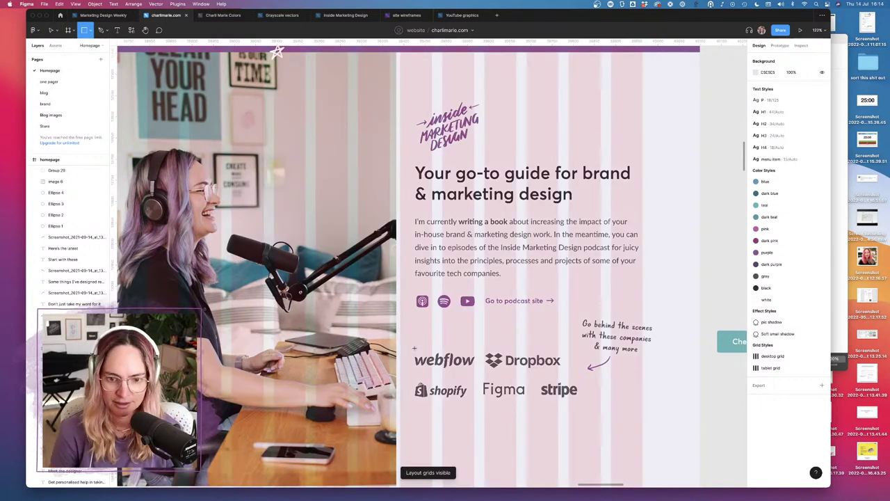
drag(414, 347, 500, 372)
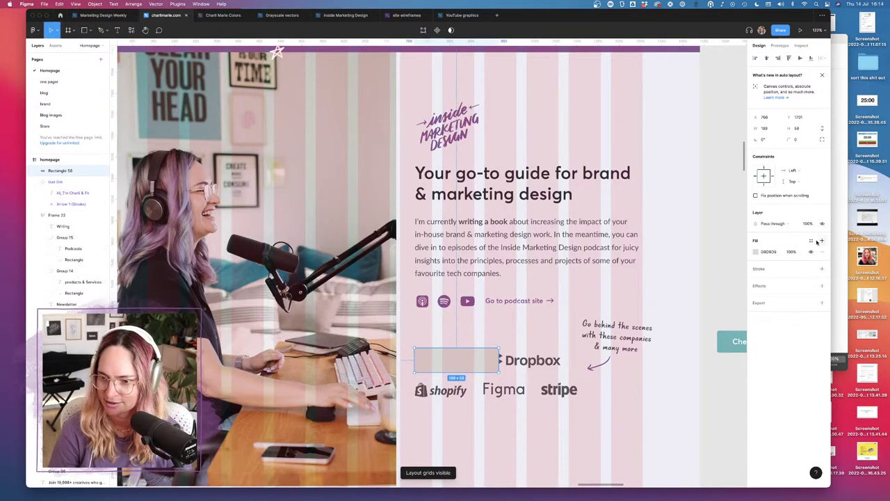
Step: Give the rectangle a reduced-opacity dark grey outline, no fill, and a corner radius
click(821, 268)
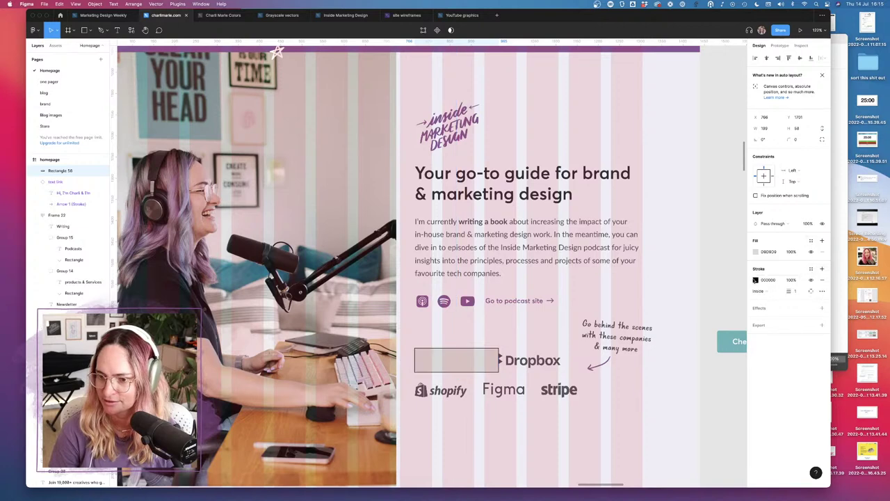
click(755, 279)
click(689, 427)
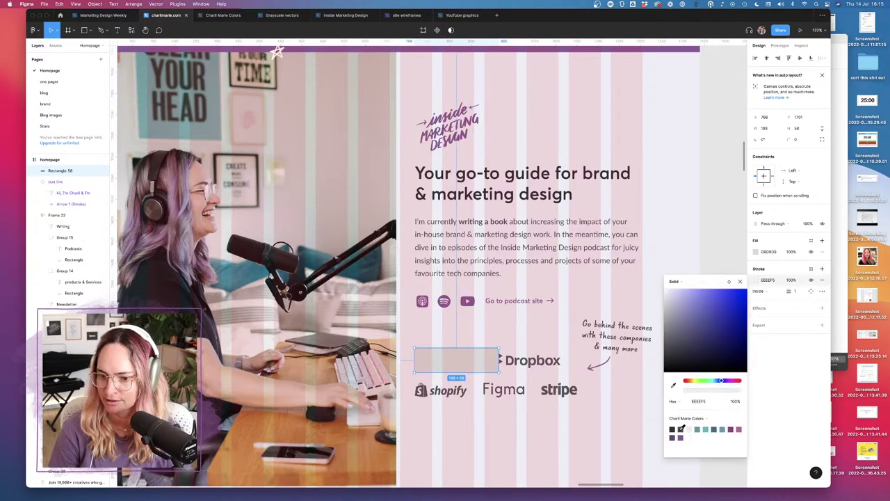
click(681, 428)
click(822, 252)
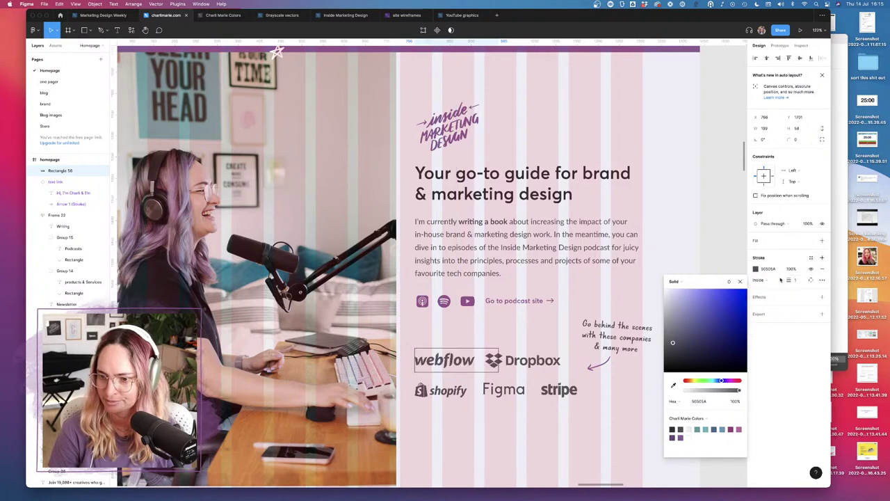
text(80)
key(Return)
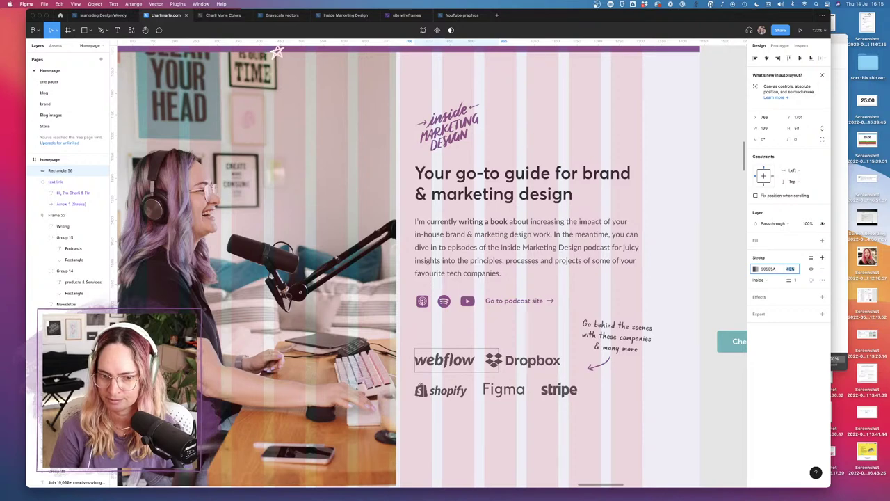
click(797, 140)
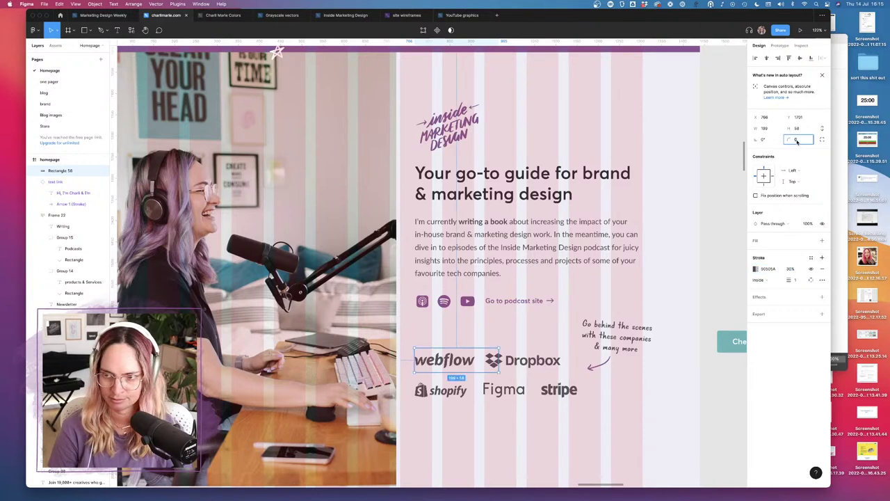
click(444, 368)
Step: Copy the outline box onto Dropbox (widened to 213) and down around shopify
drag(444, 368, 491, 353)
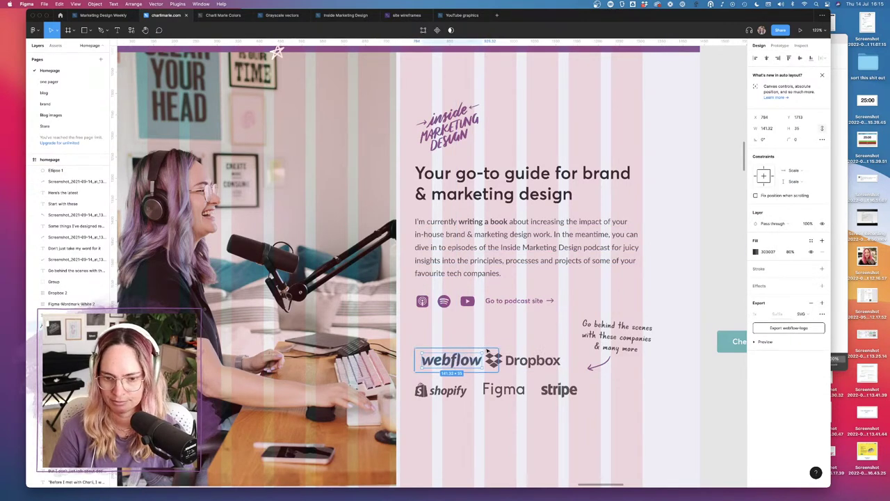
click(492, 356)
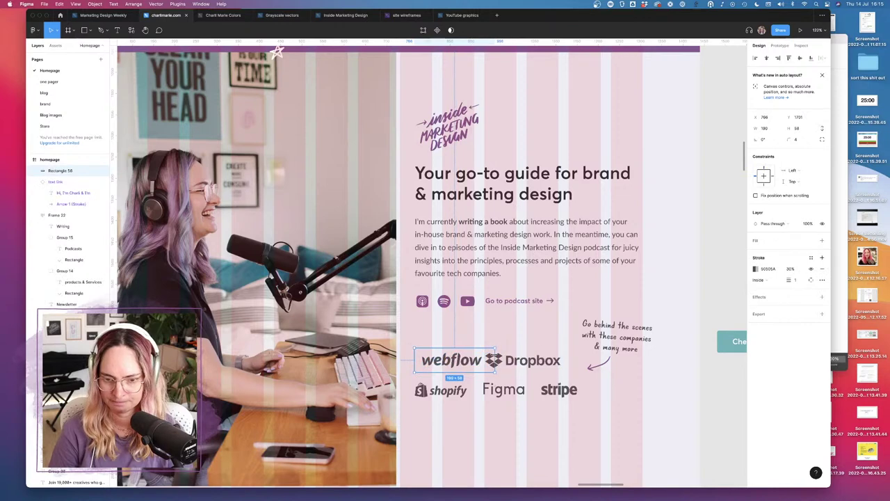
drag(501, 356, 521, 357)
click(416, 350)
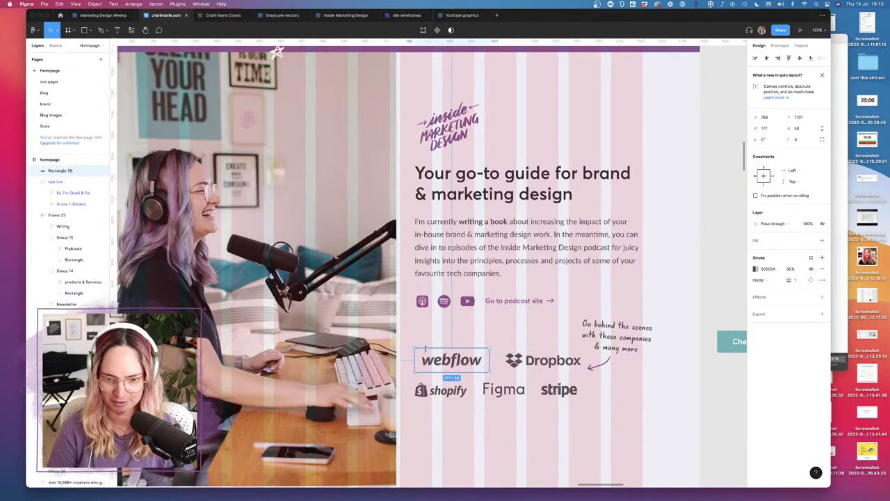
drag(436, 355, 518, 356)
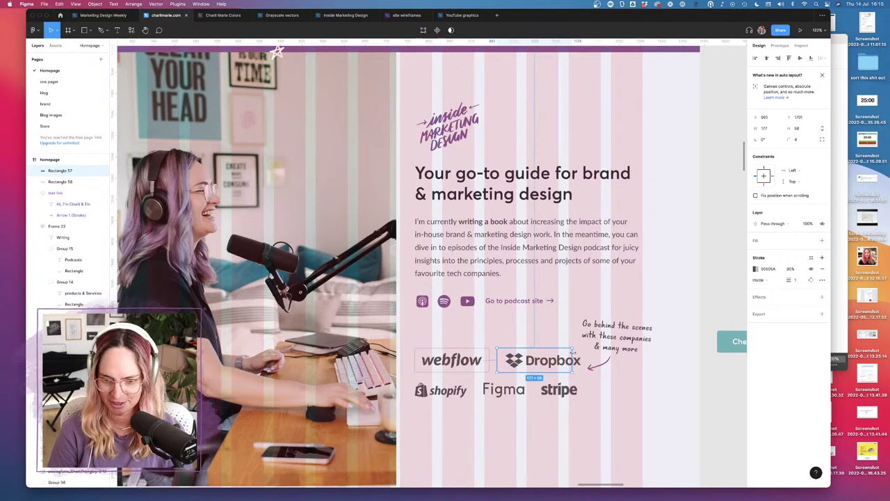
drag(571, 351, 588, 354)
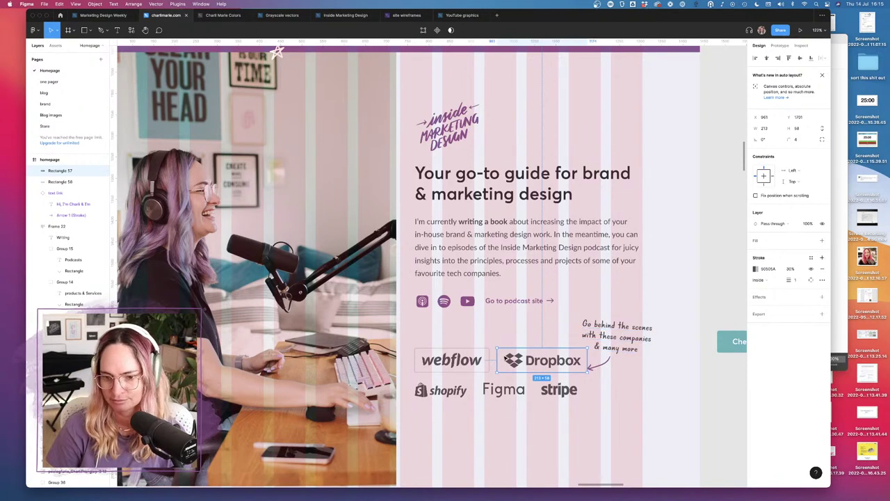
click(484, 350)
drag(486, 354, 485, 387)
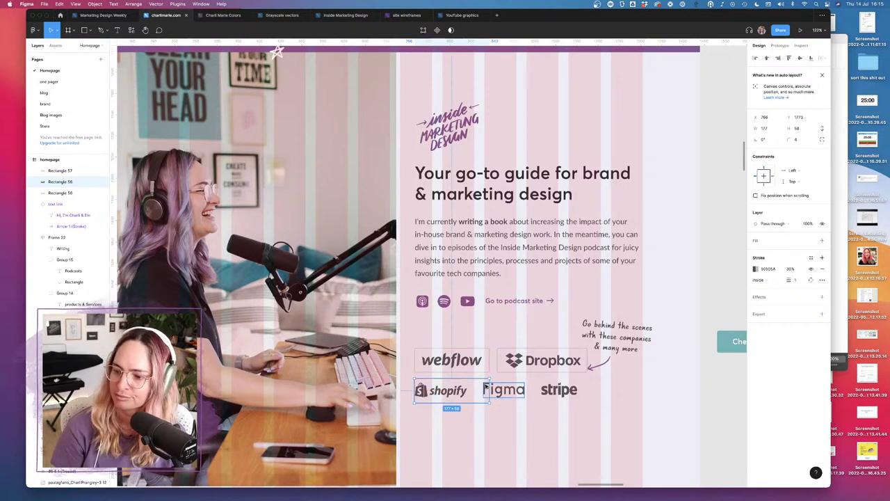
Step: Centre the shopify logo in its box and narrow the box to fit
click(441, 390)
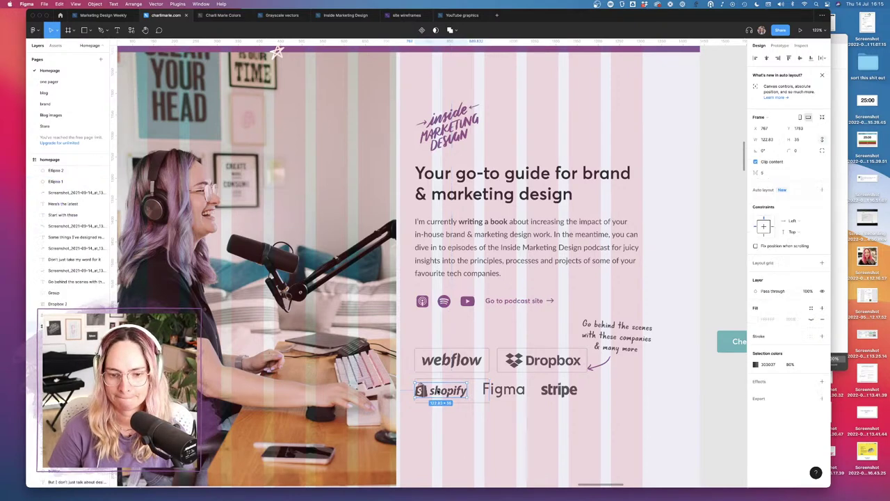
drag(434, 393, 436, 393)
click(488, 379)
drag(488, 379, 476, 383)
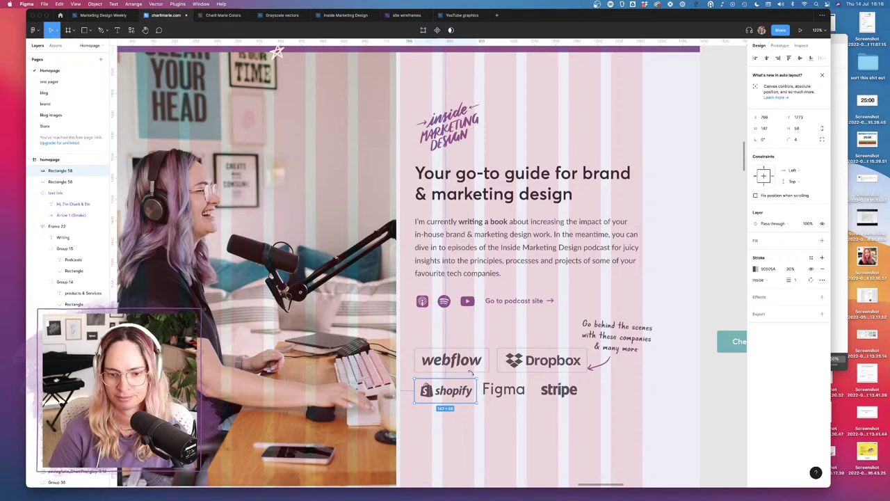
Step: Copy the box onto the Figma and stripe logos, centre them, and hide the layout grid
drag(424, 388, 538, 387)
click(490, 390)
click(538, 381)
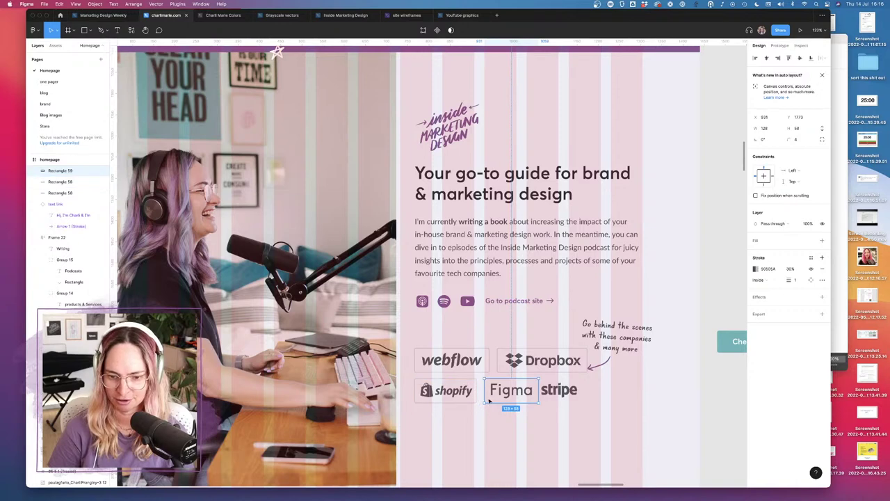
drag(490, 402, 552, 401)
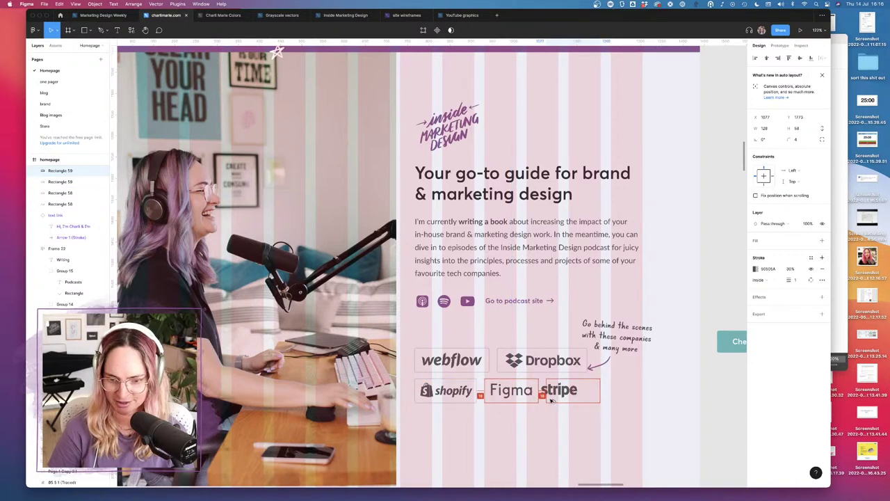
click(565, 393)
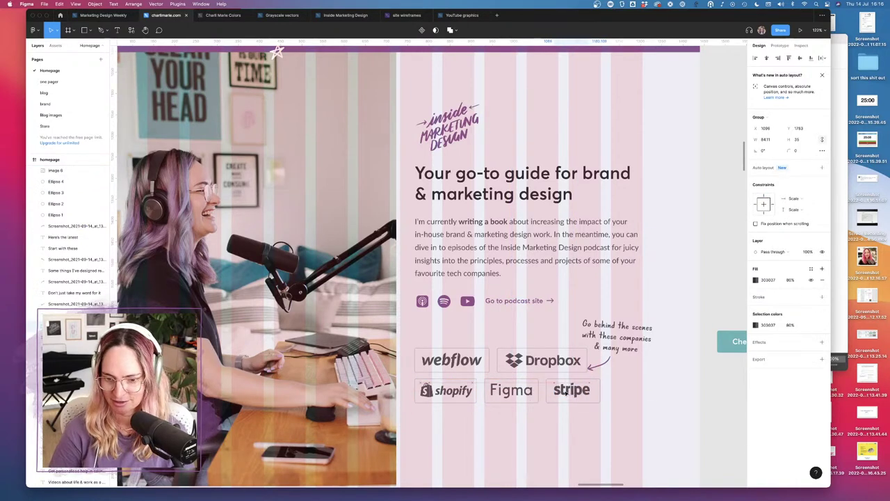
drag(565, 392, 566, 392)
click(713, 391)
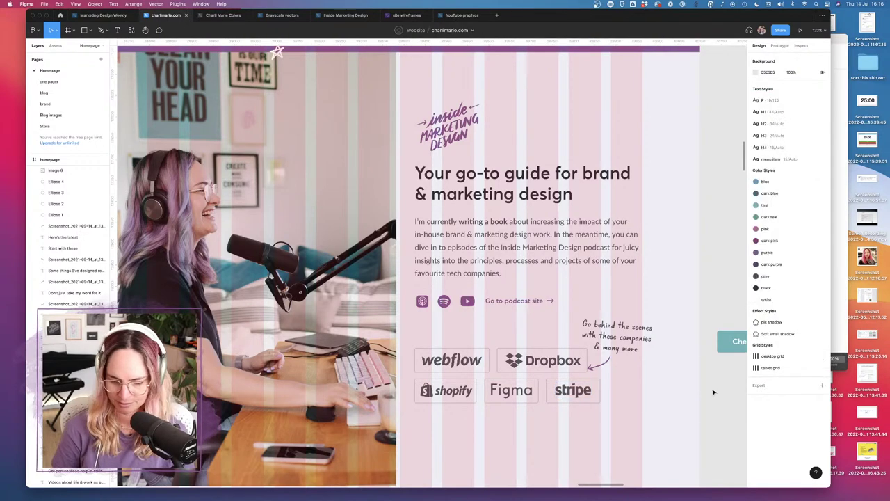
key(ctrl+g)
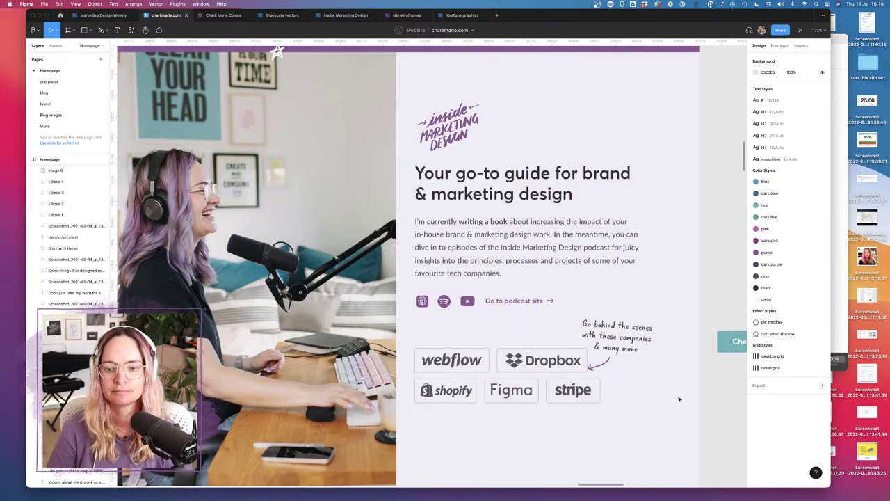
Step: Nudge the handwritten note right and retype it as 'Featuring these companies & many more'
click(609, 358)
drag(618, 339, 631, 339)
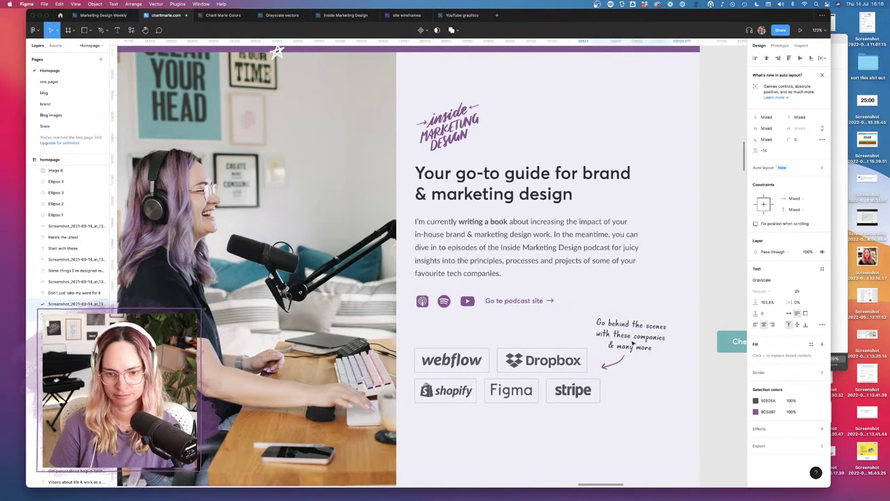
key(Escape)
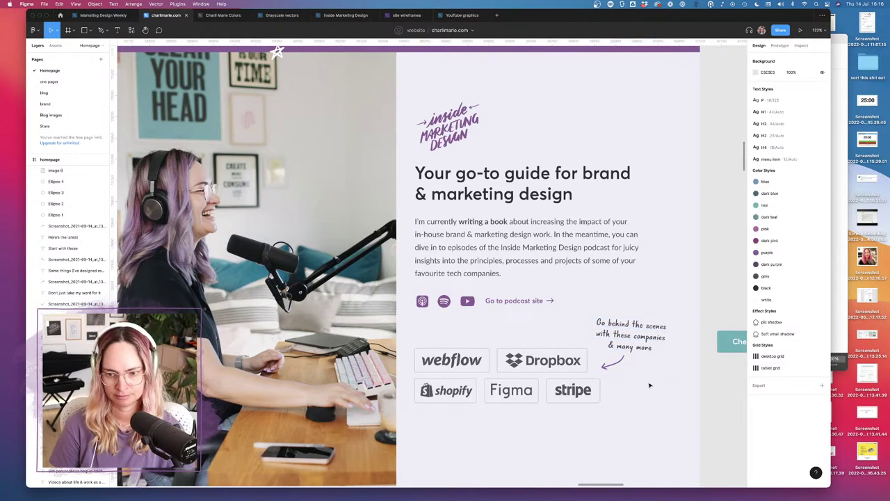
click(639, 341)
text(Fea)
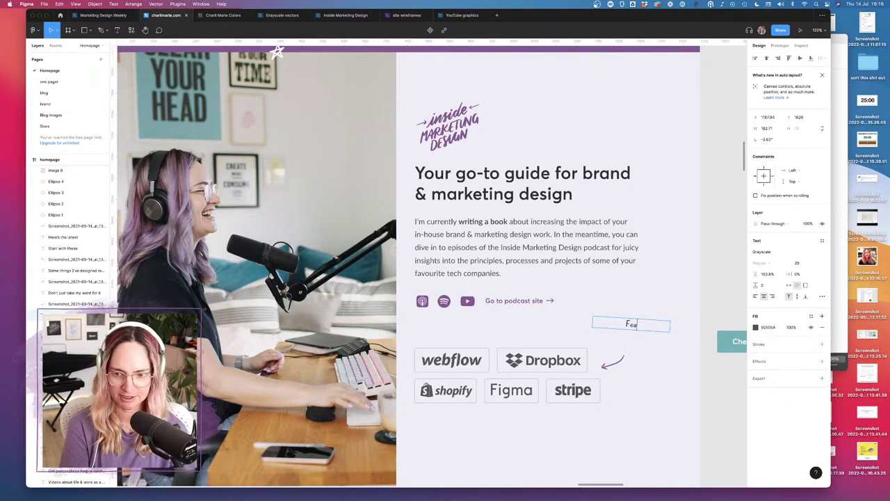
text(turing these )
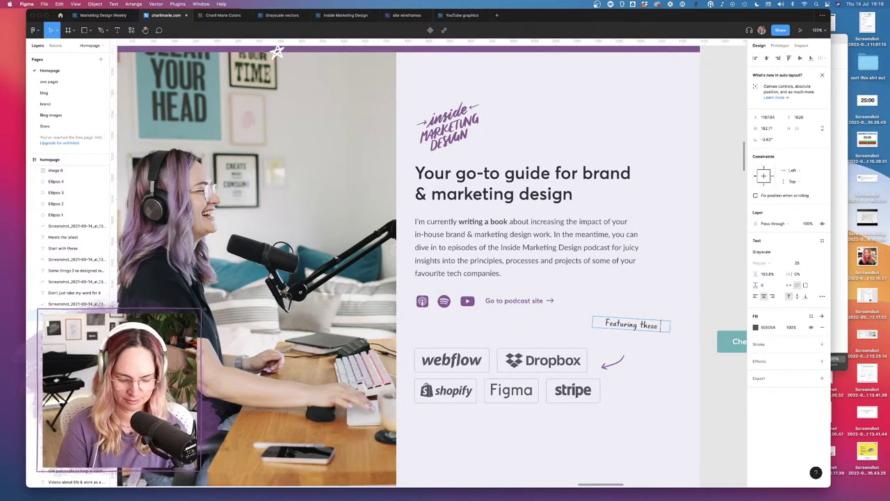
text(companies)
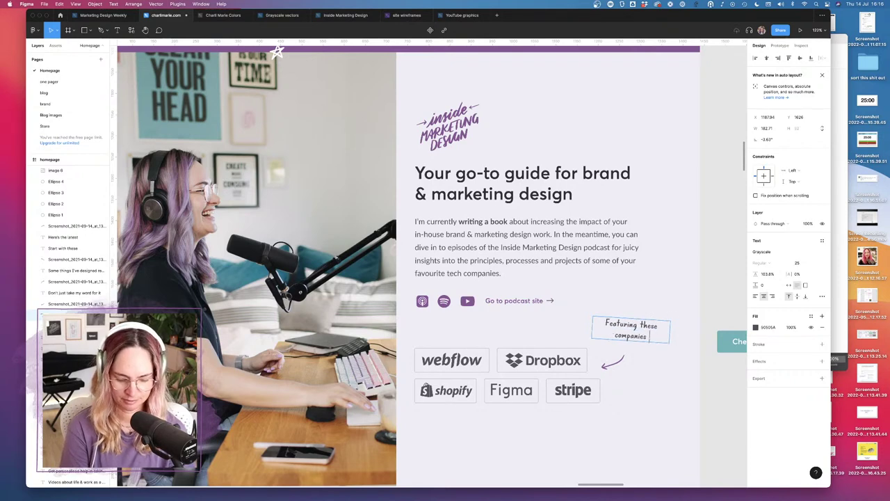
text( a many more)
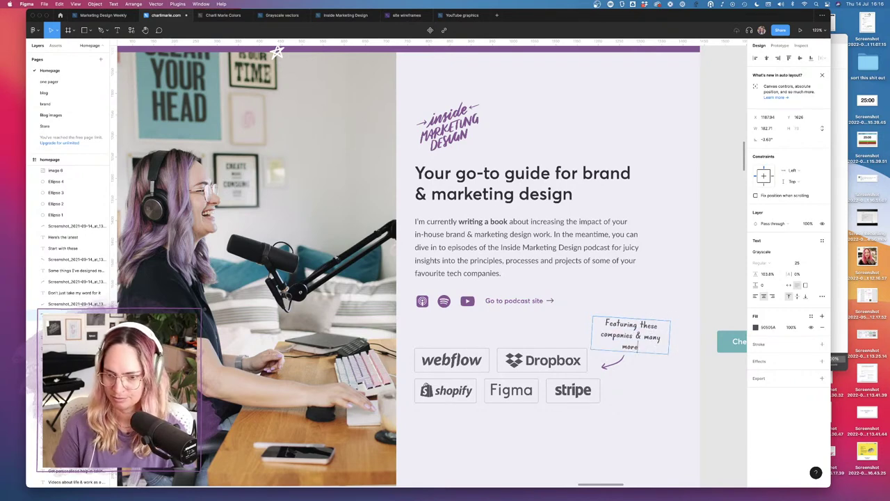
key(Escape)
Step: Widen and tilt the note so it wraps onto two lines, and lower the logo grid beneath it
mouse_move(669, 338)
mouse_down()
mouse_move(678, 338)
mouse_move(471, 329)
mouse_up()
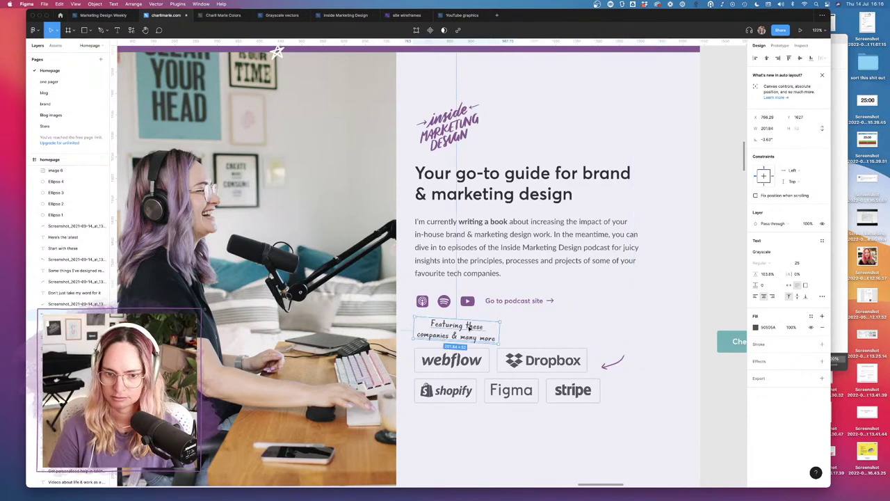
click(765, 275)
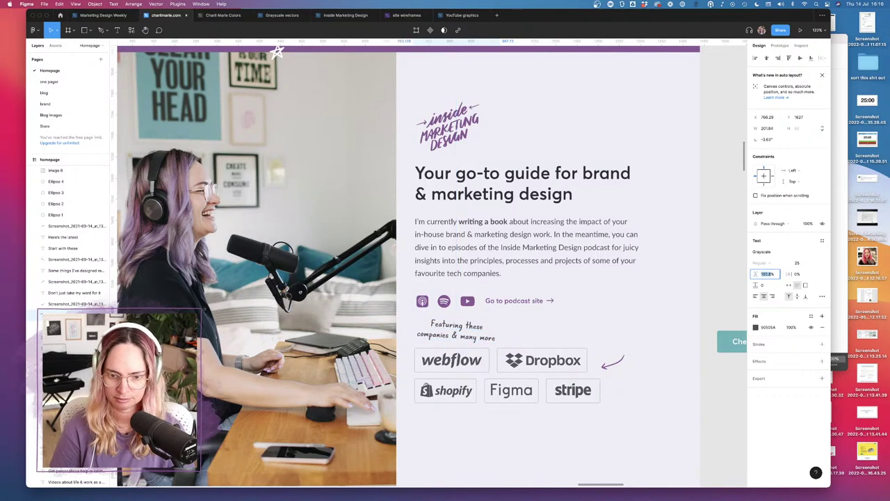
mouse_move(504, 327)
mouse_down()
mouse_move(495, 314)
mouse_move(495, 322)
mouse_up()
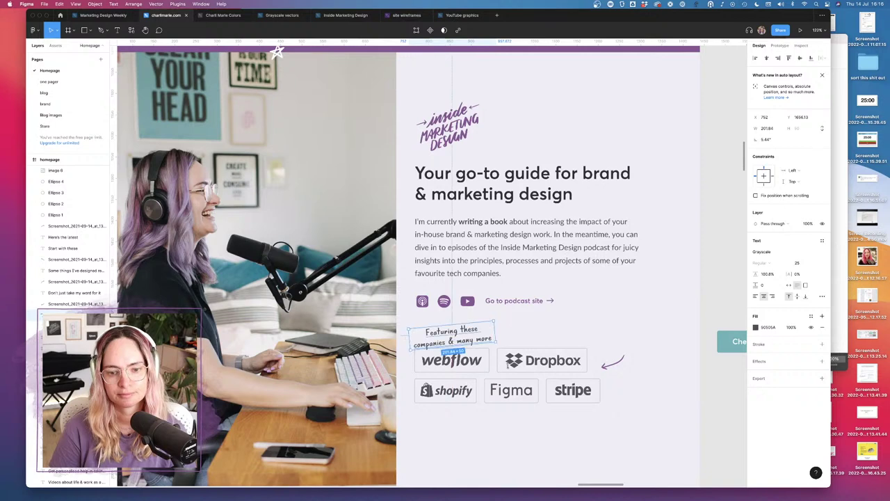
drag(609, 418, 415, 347)
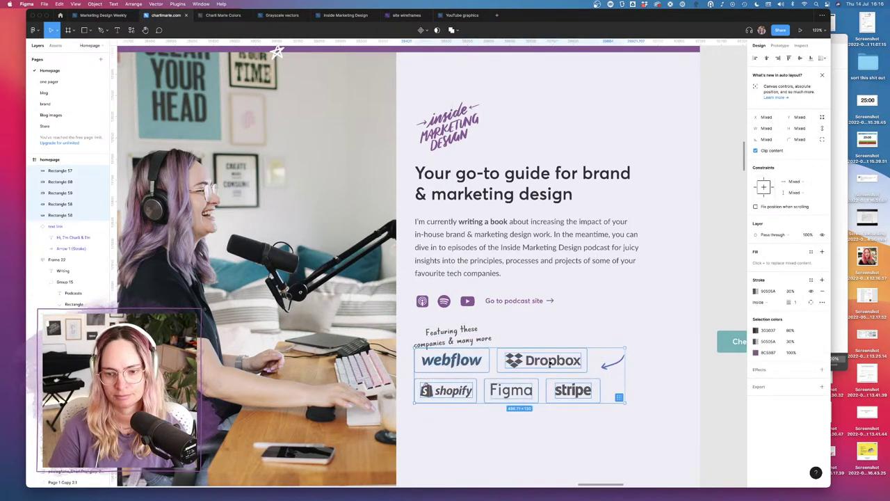
drag(551, 362, 552, 375)
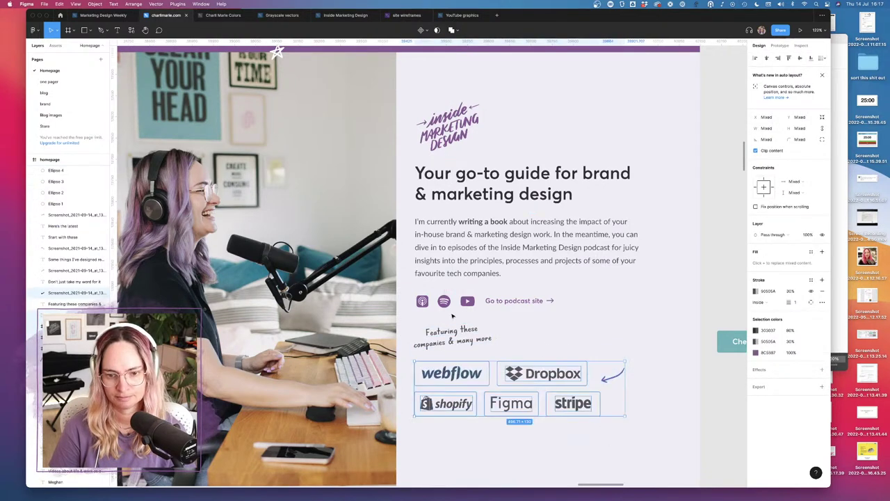
Step: Left-align the note text and move the curved arrow up beside it
click(455, 335)
click(756, 296)
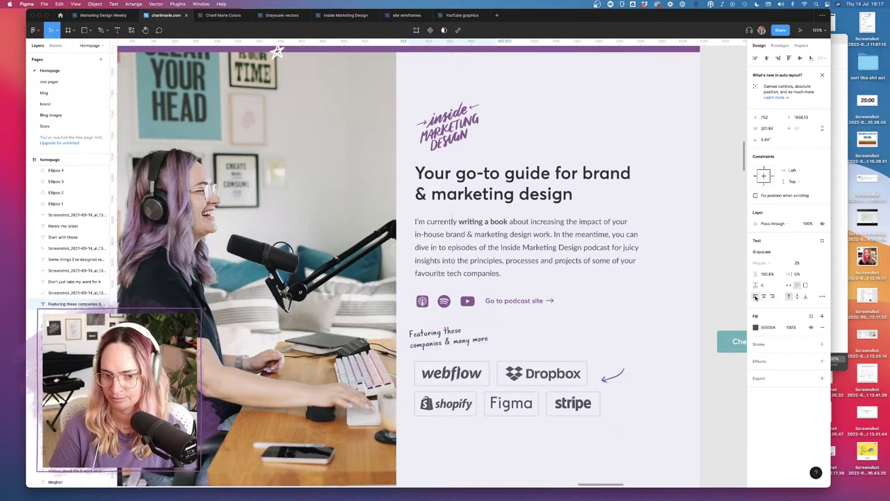
click(612, 332)
drag(584, 365, 505, 338)
Step: Shift the note and its arrow slightly to the right
shift+click(473, 339)
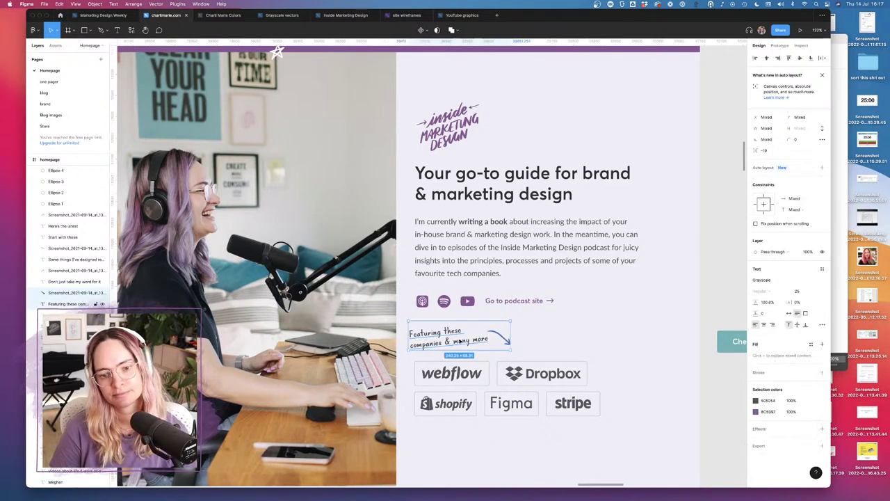
drag(448, 339, 457, 343)
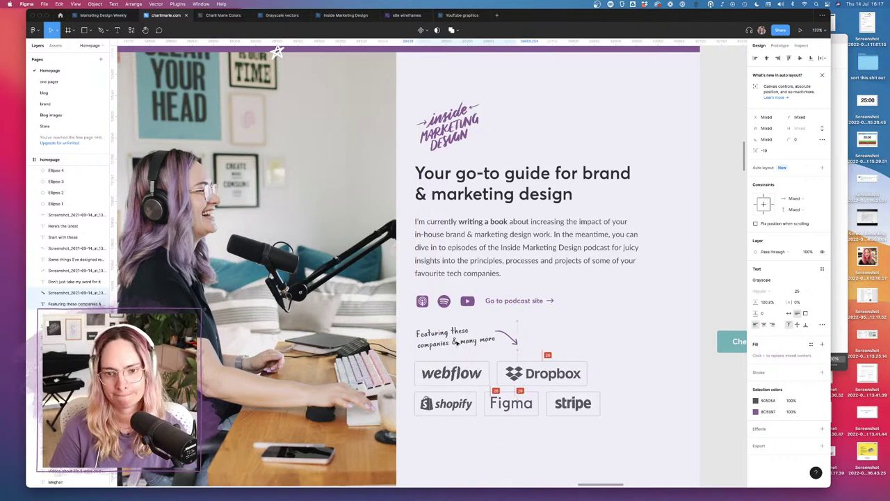
drag(612, 427, 450, 352)
click(623, 390)
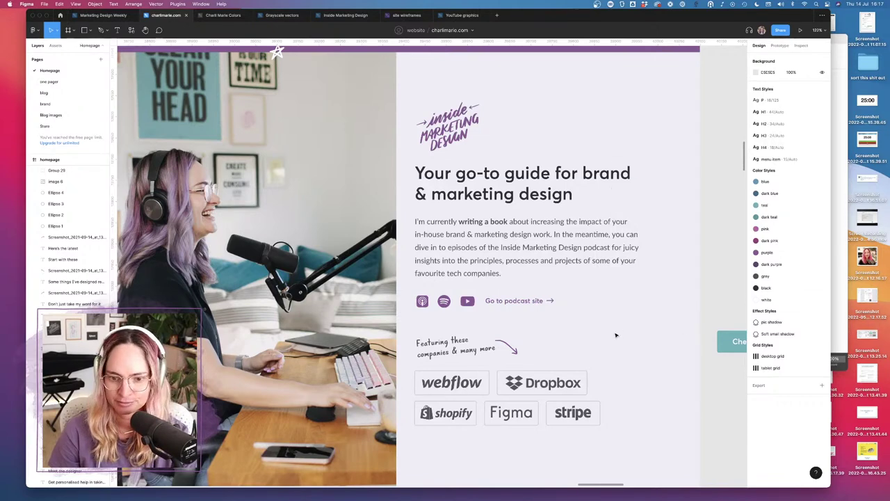
scroll(657, 338, down, 2)
scroll(657, 338, up, 2)
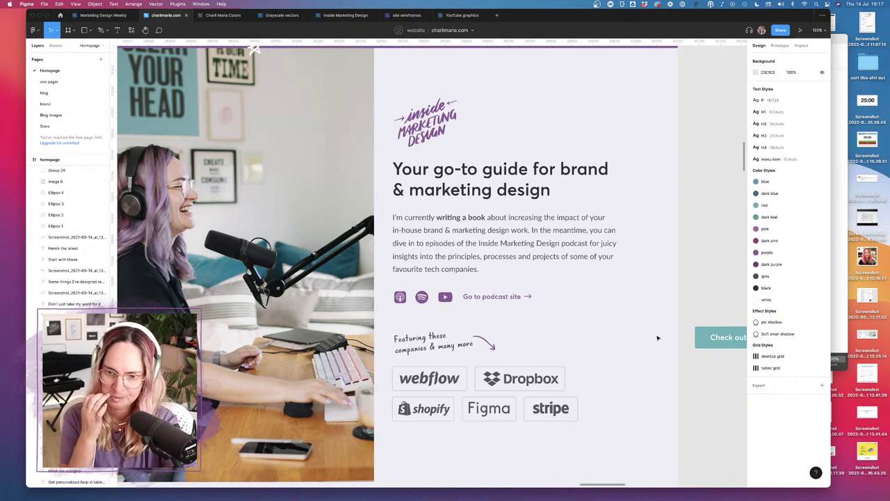
scroll(657, 338, right, 3)
scroll(657, 337, down, 1)
Step: Recolour the hand-drawn arrow's fill with the blue colour style
click(678, 318)
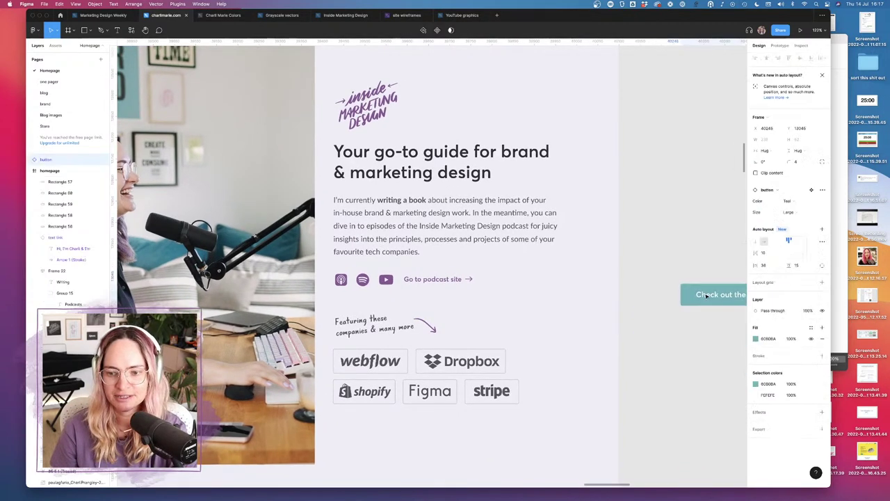
click(414, 316)
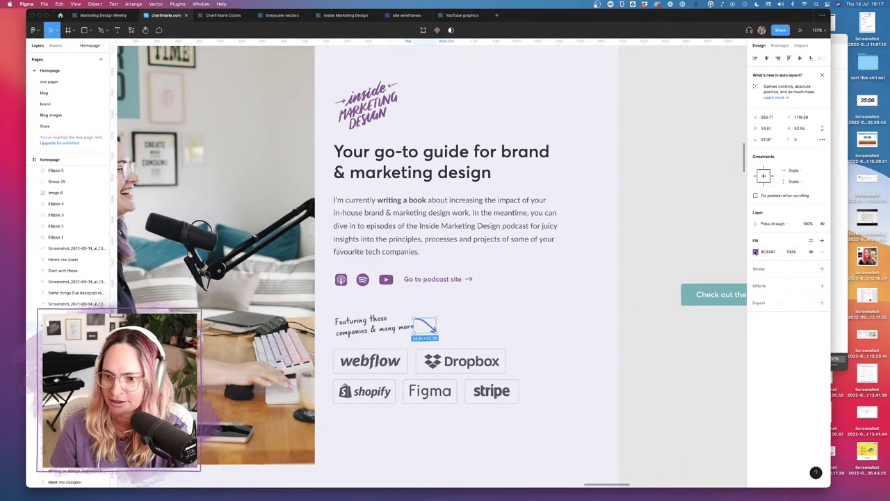
click(755, 252)
click(721, 401)
click(538, 288)
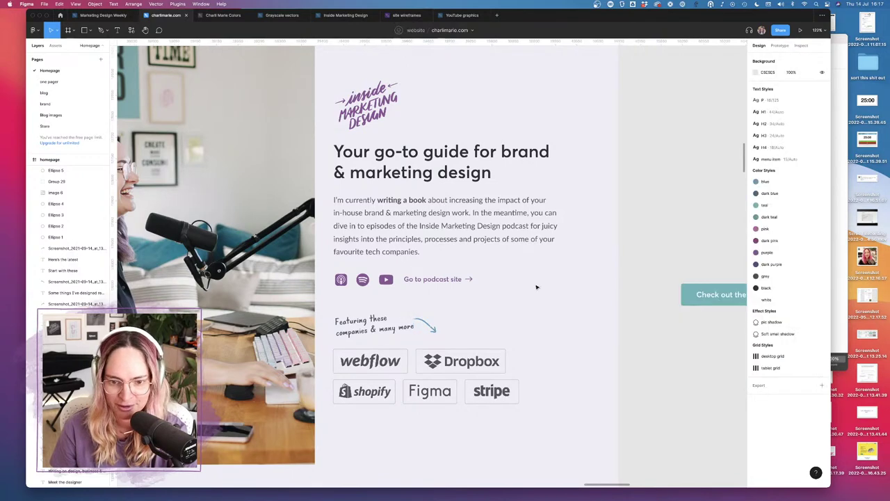
scroll(494, 325, left, 3)
scroll(495, 326, down, 1)
scroll(494, 325, left, 2)
scroll(494, 326, down, 1)
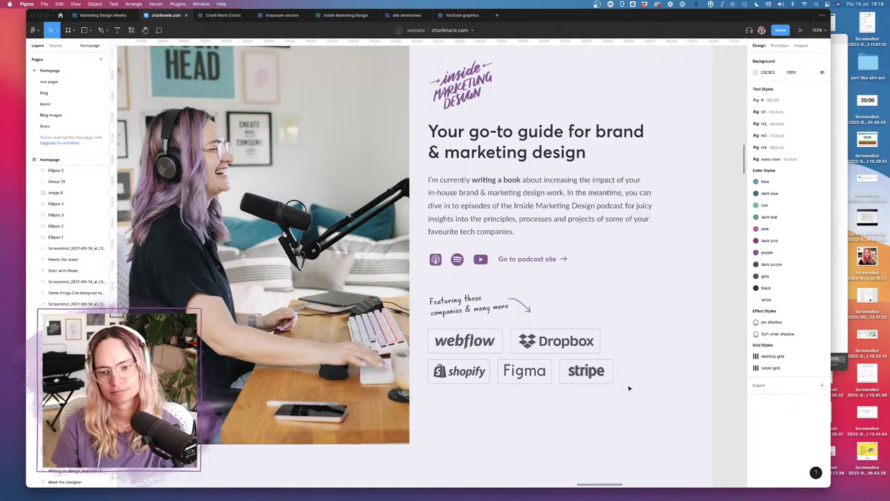
Step: Duplicate the whole featured-logos block with Cmd+D
drag(628, 387, 431, 285)
key(super+d)
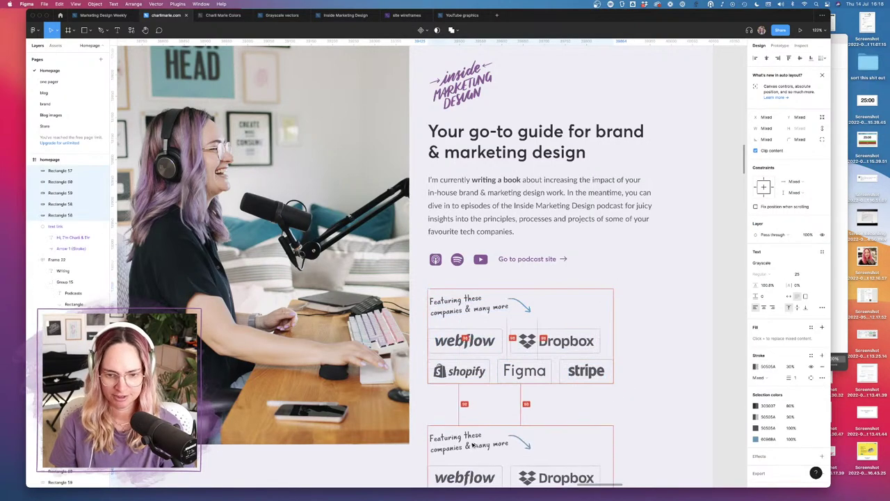
scroll(621, 330, down, 5)
key(Escape)
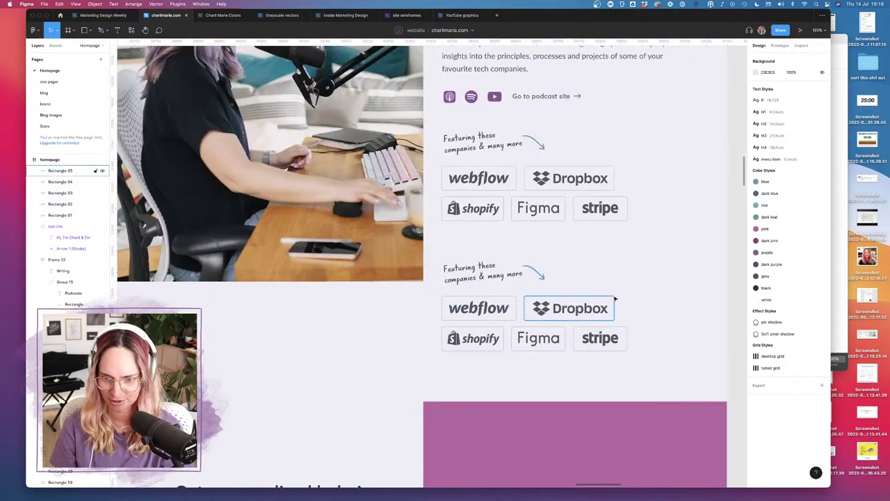
click(612, 298)
key(Escape)
Step: Delete the border rectangles of the webflow, Figma, shopify and stripe tiles in the copy
click(508, 296)
key(Delete)
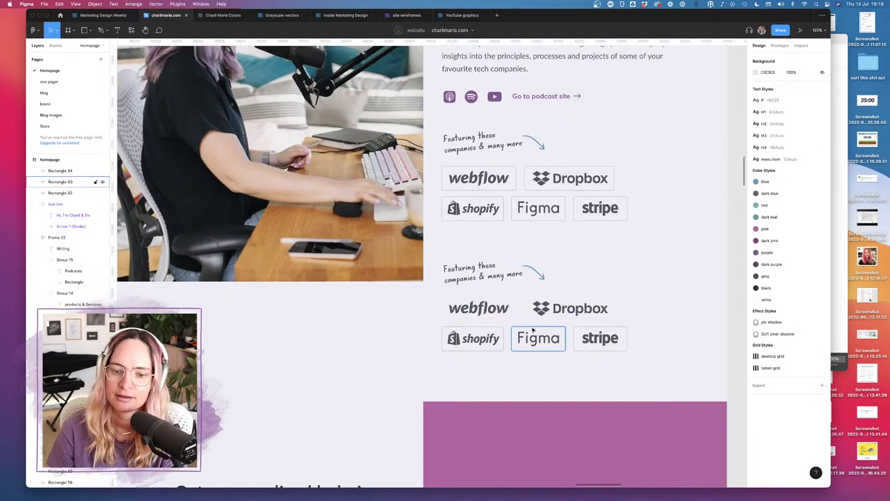
click(539, 334)
key(Delete)
click(490, 334)
key(Delete)
click(575, 333)
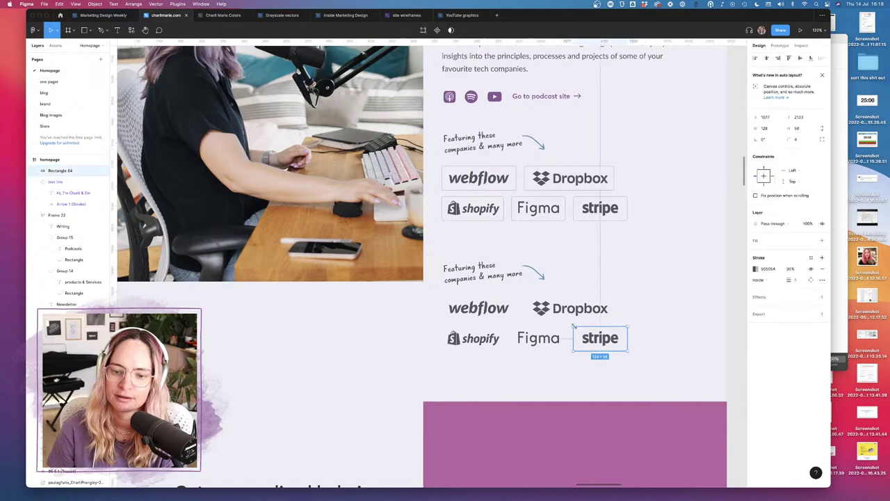
key(Delete)
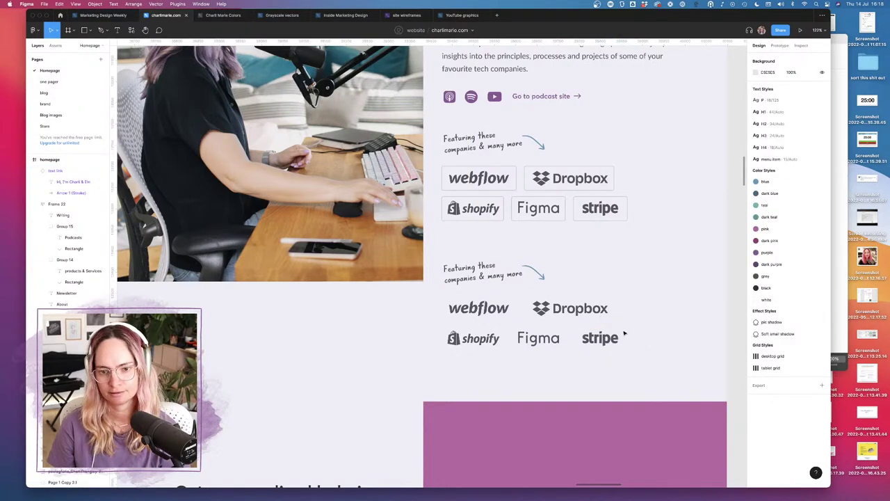
Step: Tidy the borderless logos into an even grid, then move the bordered original block aside
click(483, 271)
drag(626, 351, 434, 302)
key(ctrl+alt+t)
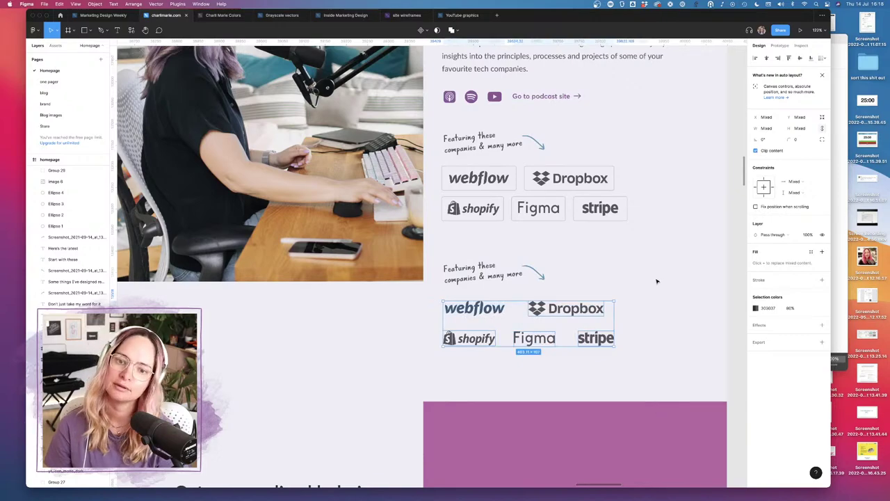
key(Escape)
scroll(657, 281, up, 10)
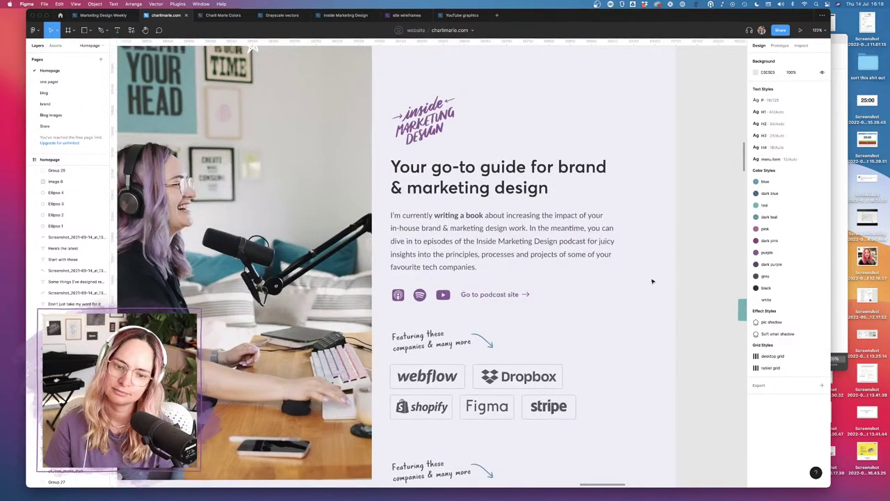
scroll(652, 281, down, 5)
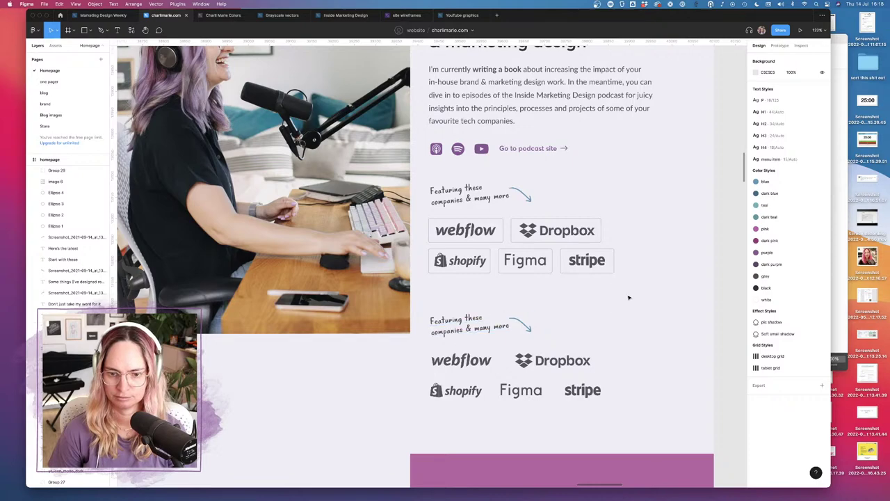
drag(644, 284, 613, 219)
scroll(434, 181, down, 5)
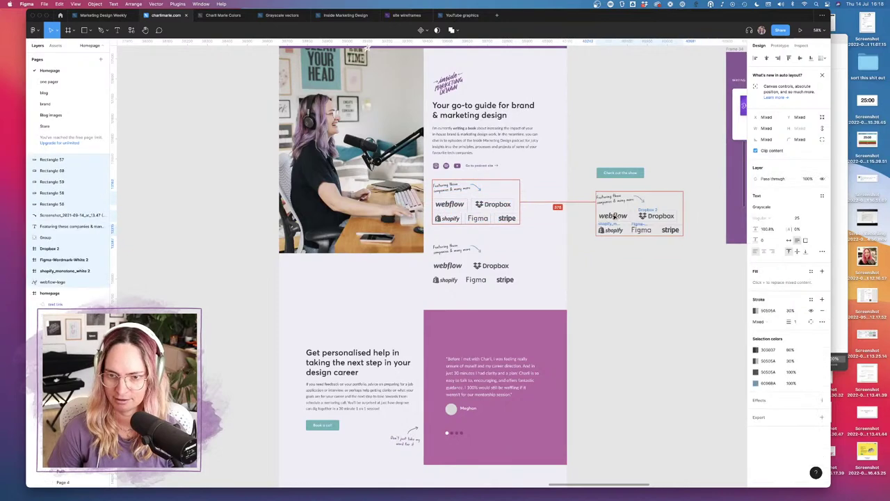
Step: Move the borderless logo block up under the 'Go to podcast site' link
click(511, 209)
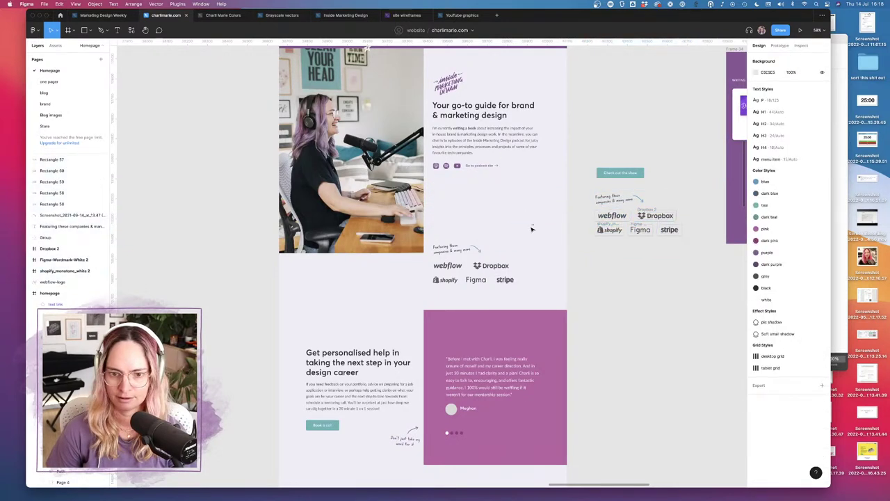
drag(533, 224, 453, 211)
key(Escape)
scroll(486, 198, up, 5)
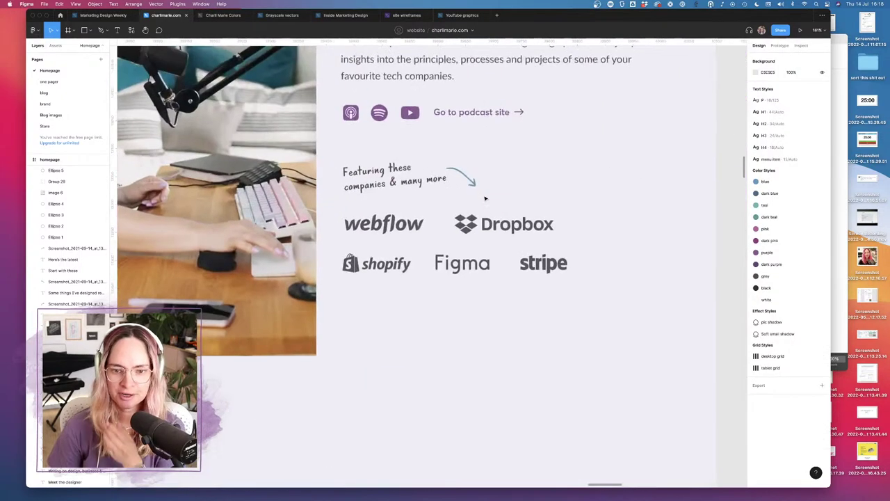
scroll(491, 174, up, 4)
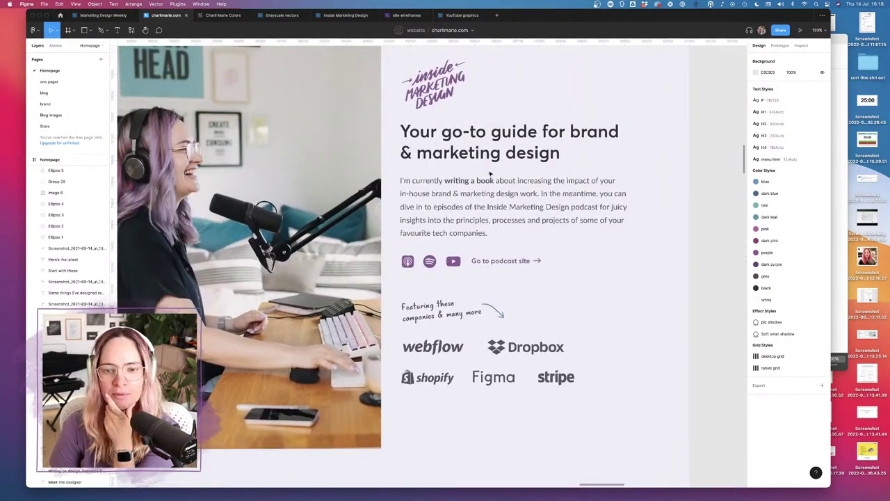
Step: Pull the Dropbox logo left, closer to webflow
click(520, 347)
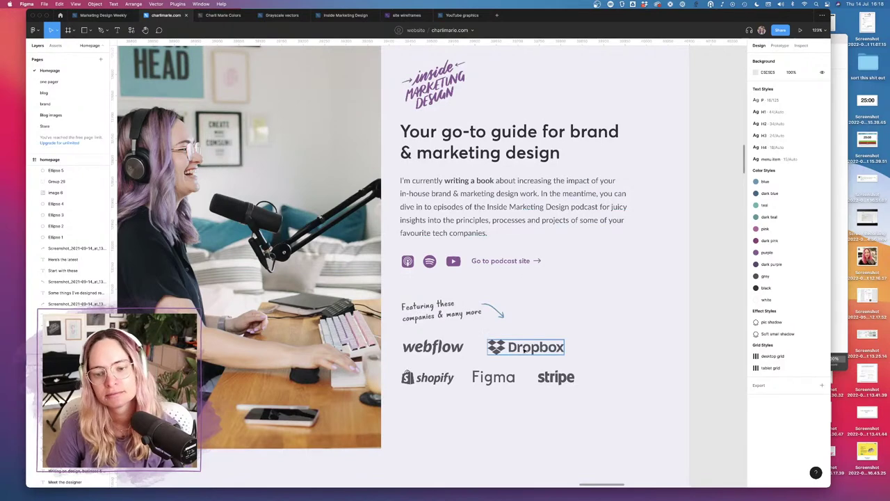
drag(520, 347, 511, 348)
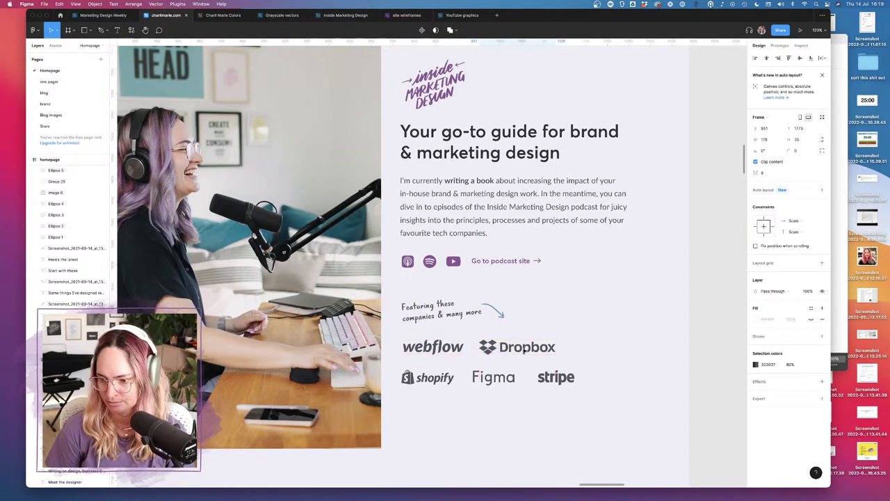
click(655, 320)
scroll(625, 313, up, 3)
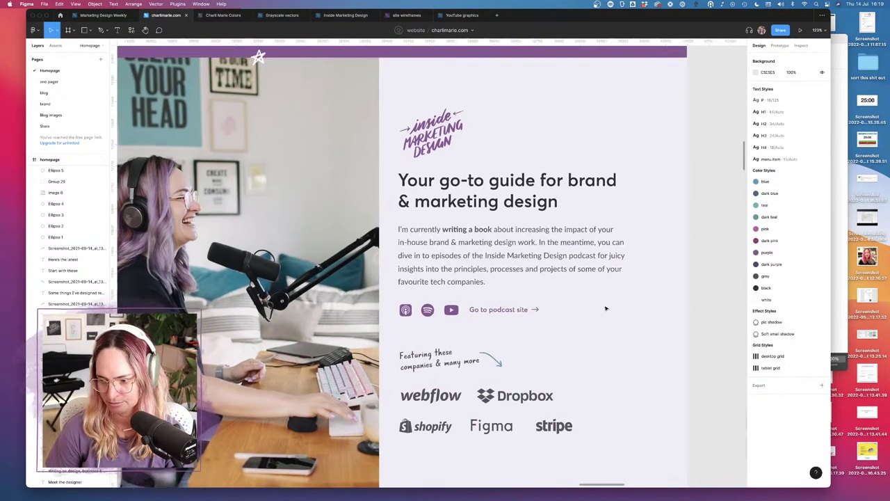
scroll(600, 303, left, 3)
scroll(600, 303, down, 1)
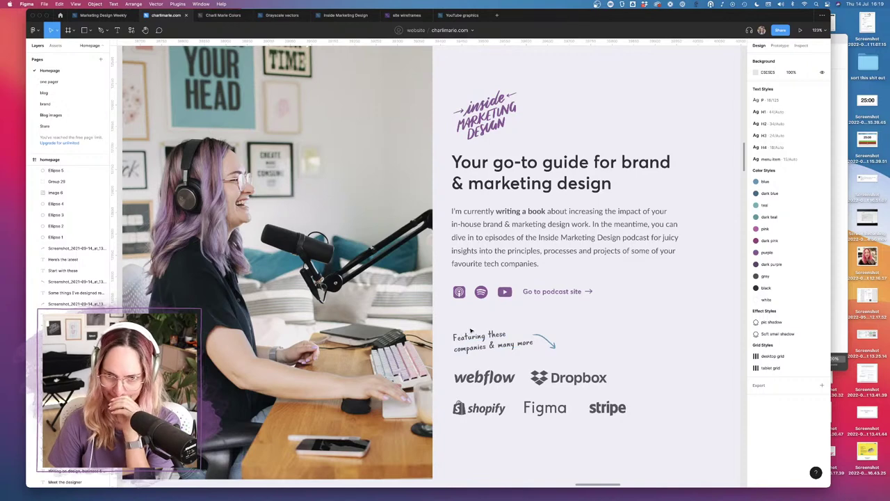
scroll(463, 331, right, 1)
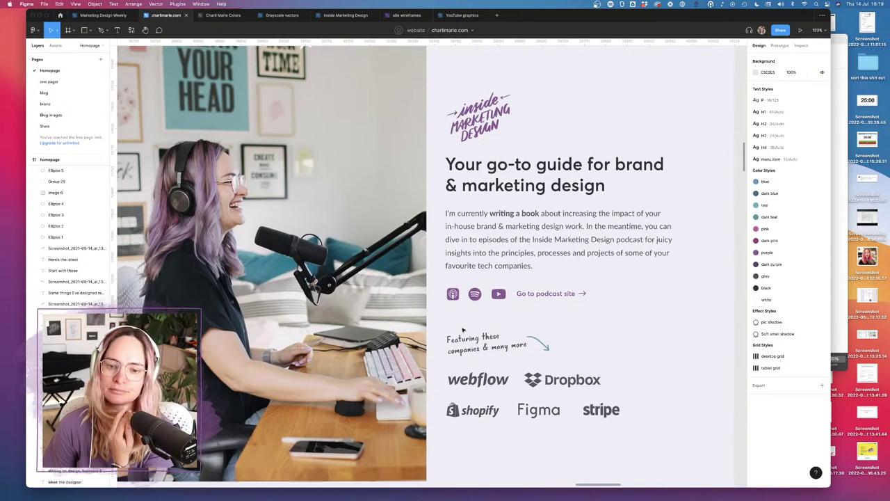
Step: Nudge the whole featured-logos block slightly lower with Shift+Down
drag(452, 321, 624, 460)
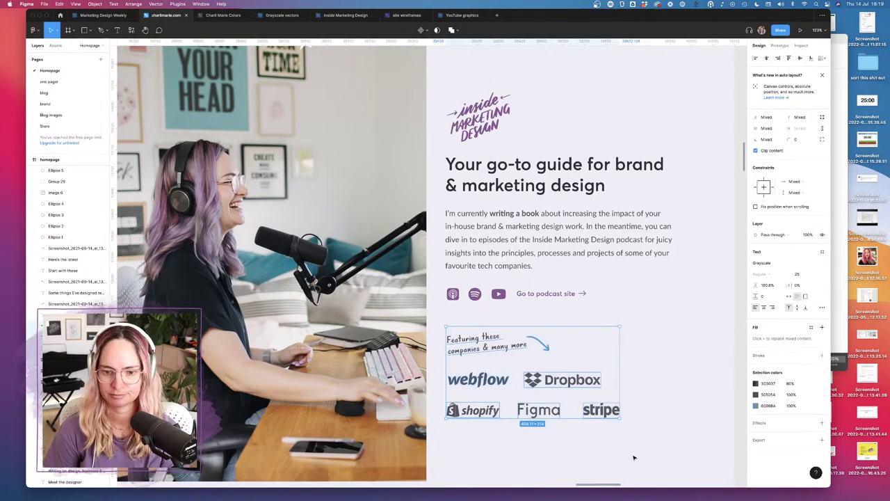
key(shift+Down)
click(672, 387)
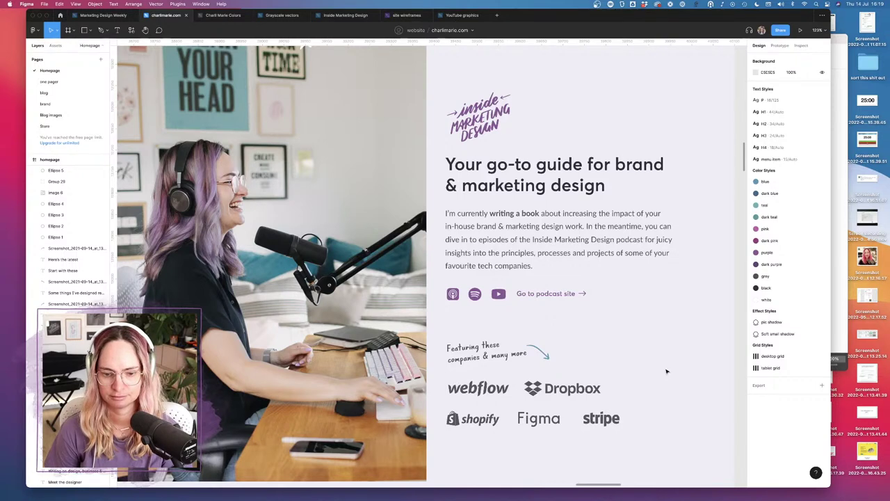
scroll(666, 371, up, 2)
scroll(666, 372, left, 2)
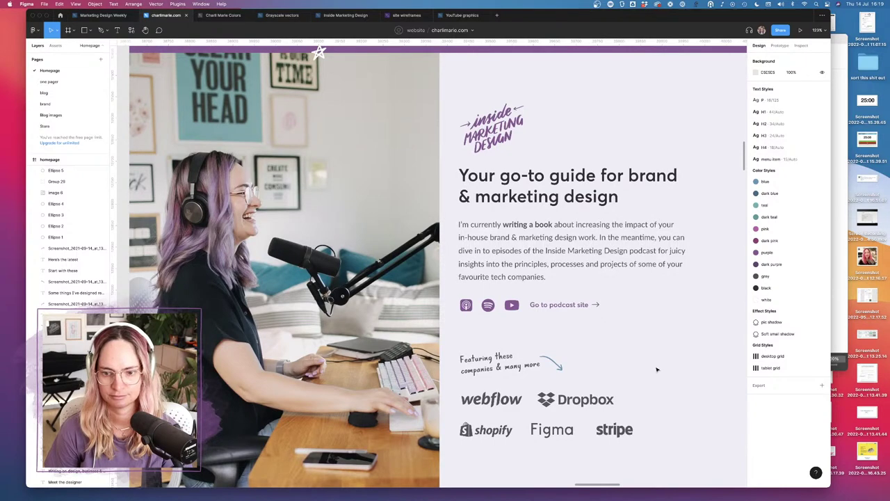
Step: Copy the doist logo from Inside Marketing Design and paste it below the stripe logo
click(339, 15)
scroll(524, 268, down, 5)
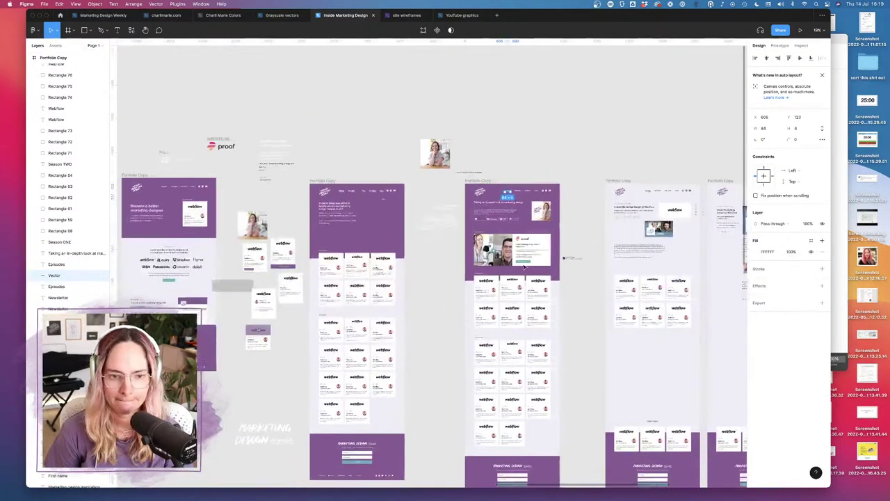
scroll(525, 267, right, 10)
scroll(448, 255, up, 5)
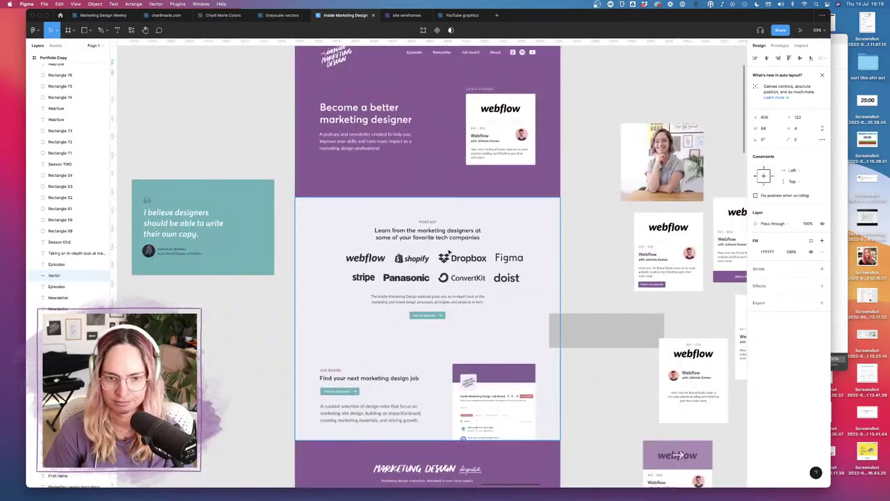
super+click(511, 278)
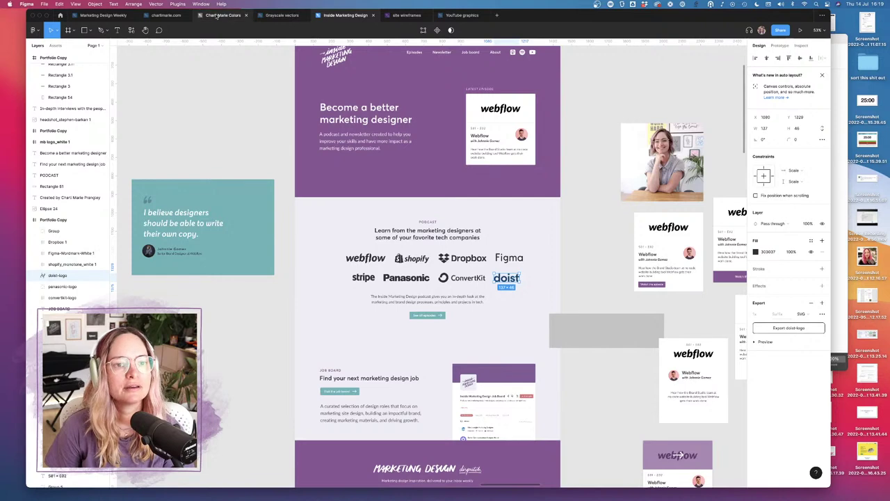
click(166, 15)
key(super+v)
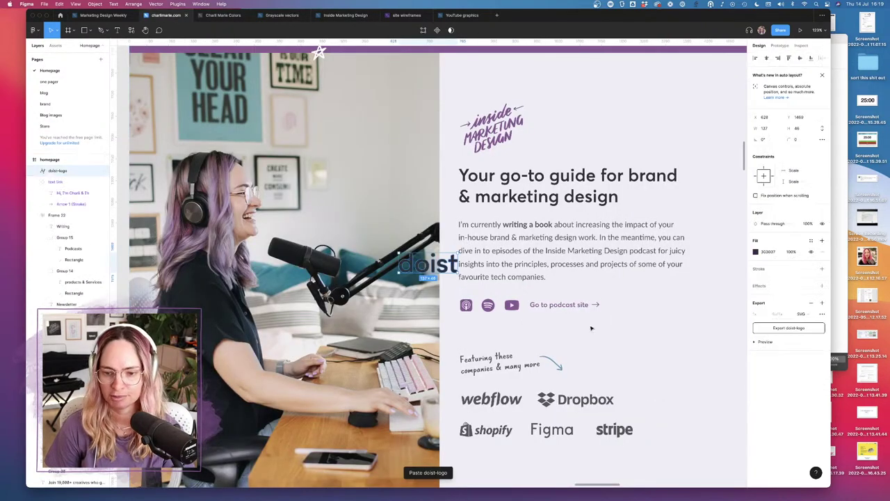
drag(431, 264, 493, 436)
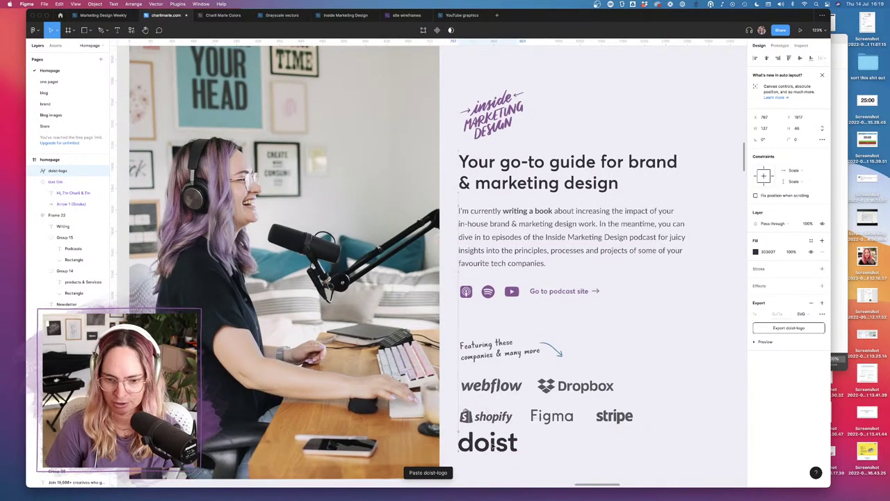
Step: Open the Inside Marketing Design Graphics file from the file browser
click(340, 22)
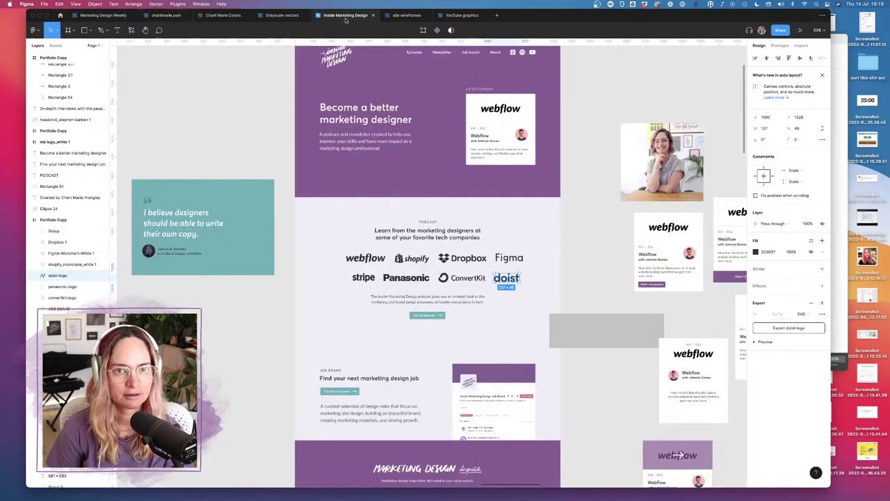
click(59, 15)
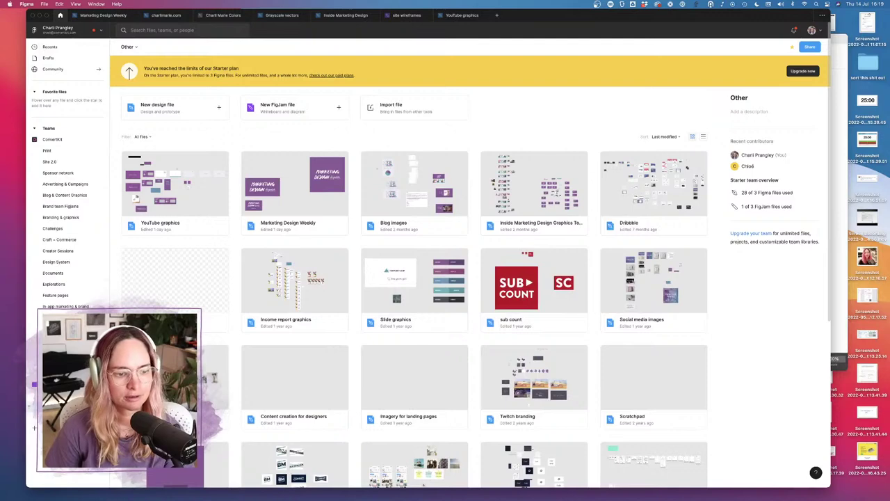
double_click(550, 177)
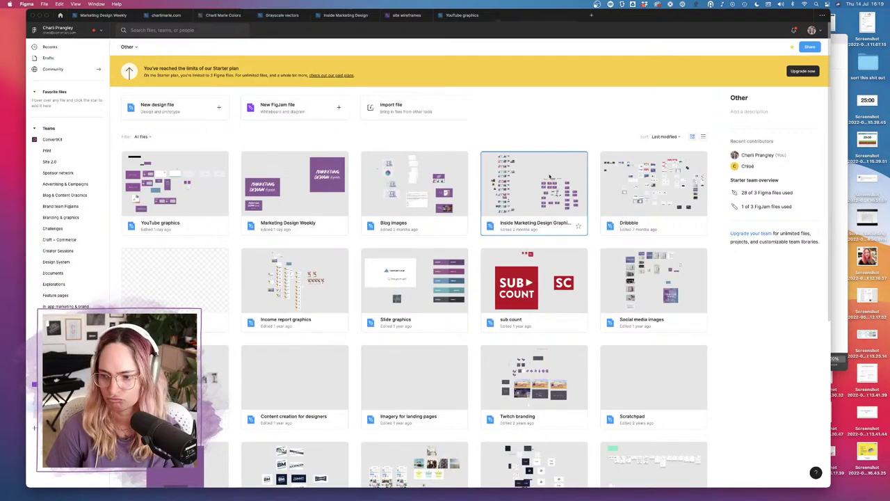
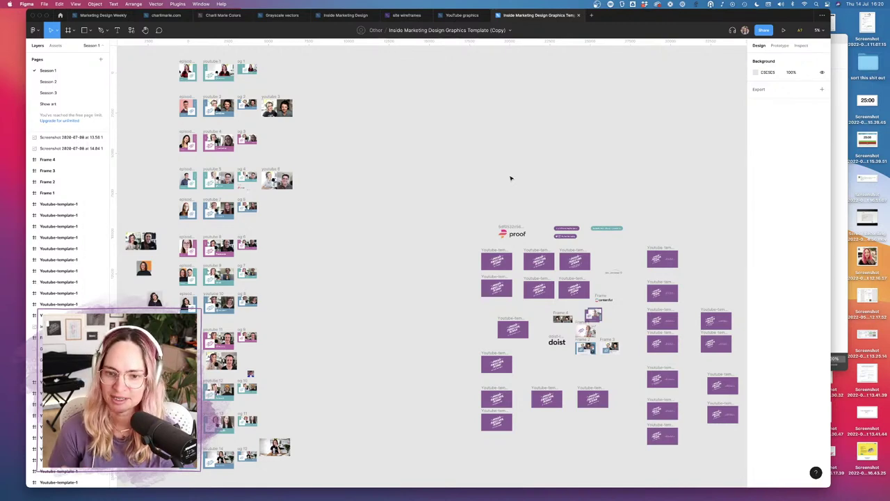
Step: Go to the Season 2 page and browse the episode thumbnails
scroll(546, 173, right, 5)
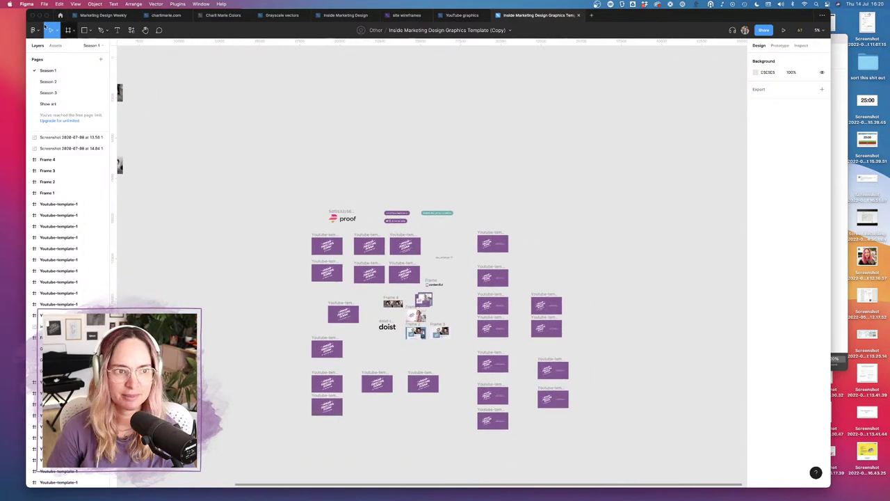
click(52, 86)
scroll(548, 297, down, 3)
scroll(547, 298, left, 3)
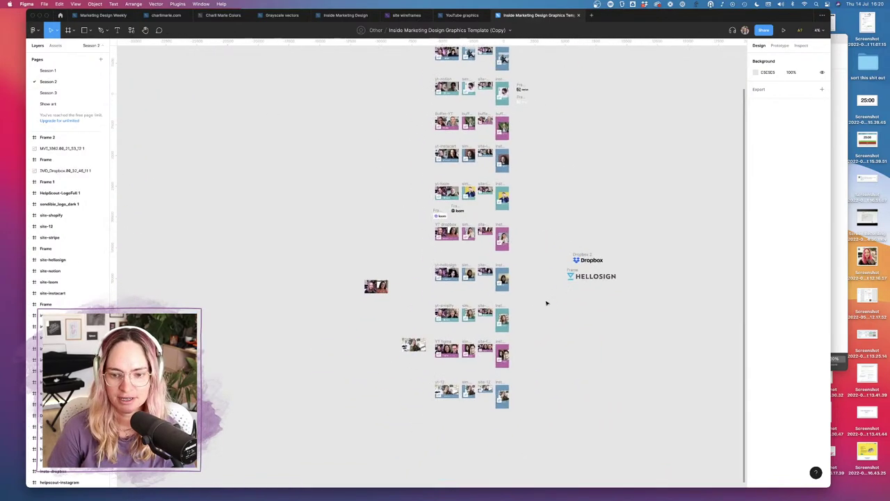
scroll(512, 302, up, 5)
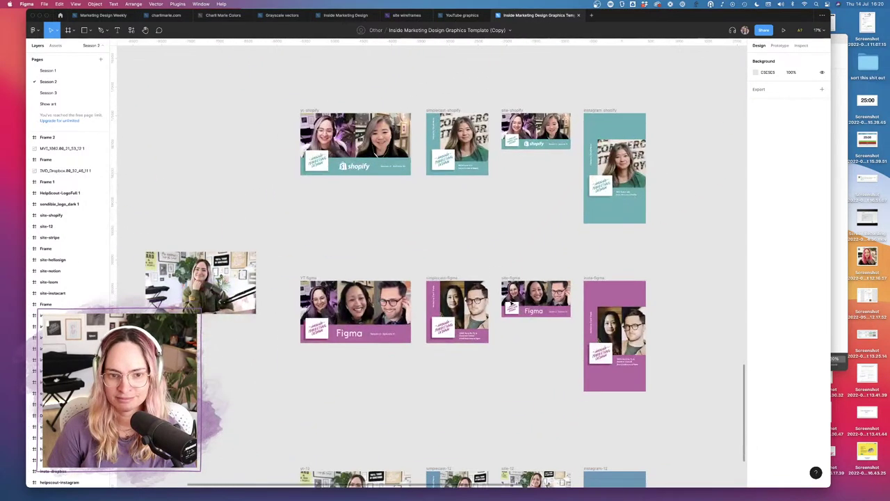
scroll(437, 231, down, 3)
scroll(437, 231, up, 8)
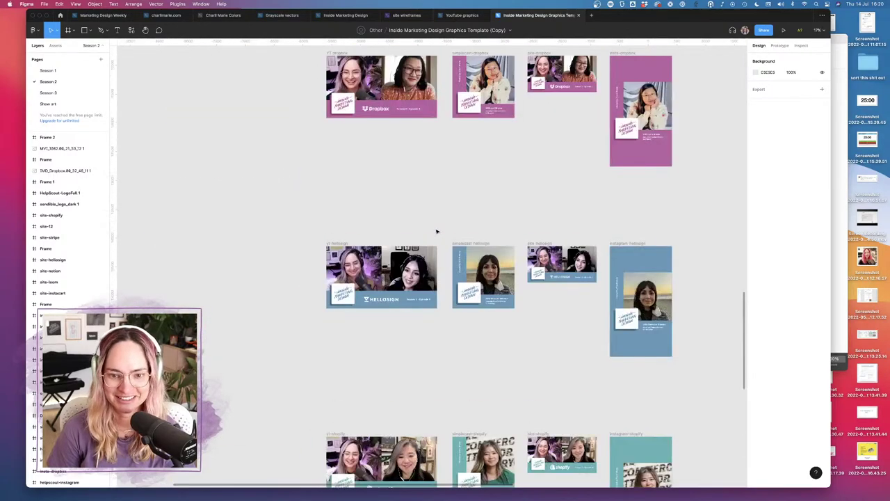
scroll(437, 231, up, 5)
scroll(437, 231, up, 4)
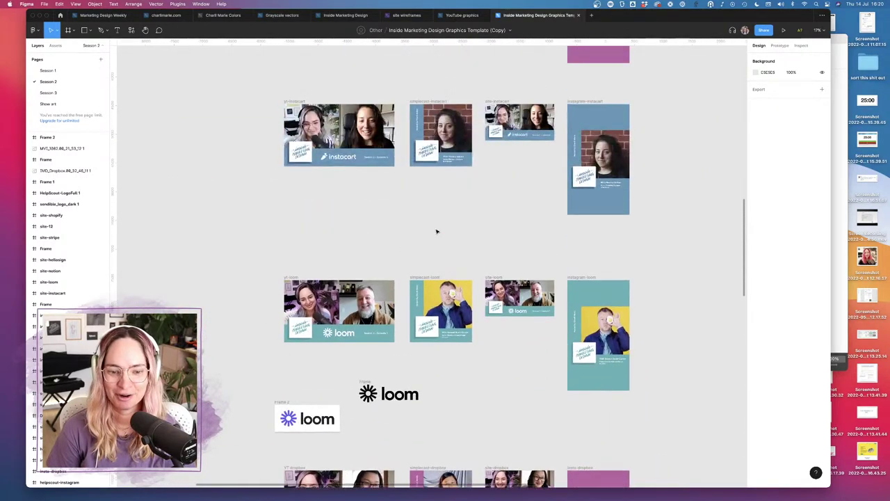
Step: Select the Notion N icon inside the yt-notion thumbnail frame
click(343, 335)
scroll(354, 361, down, 10)
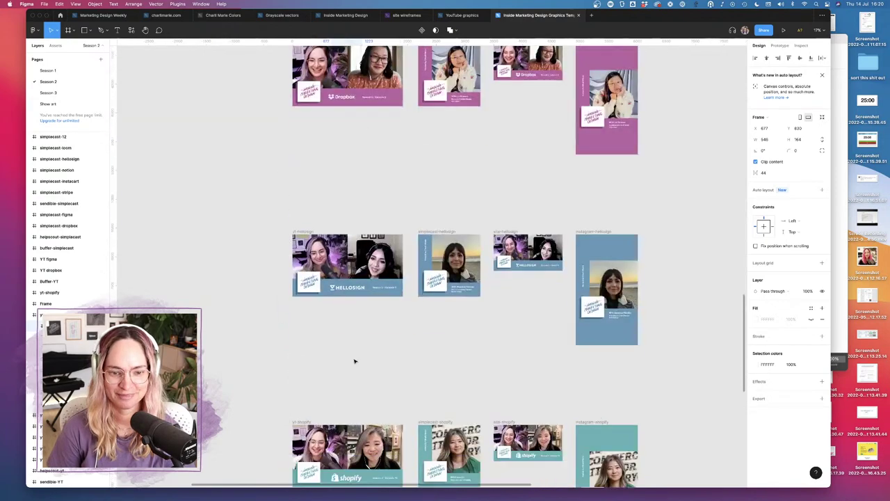
scroll(354, 361, down, 15)
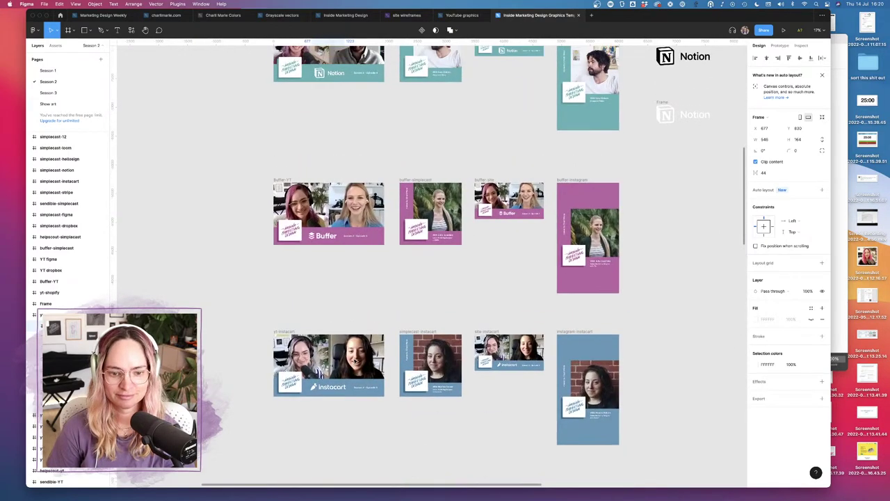
double_click(336, 332)
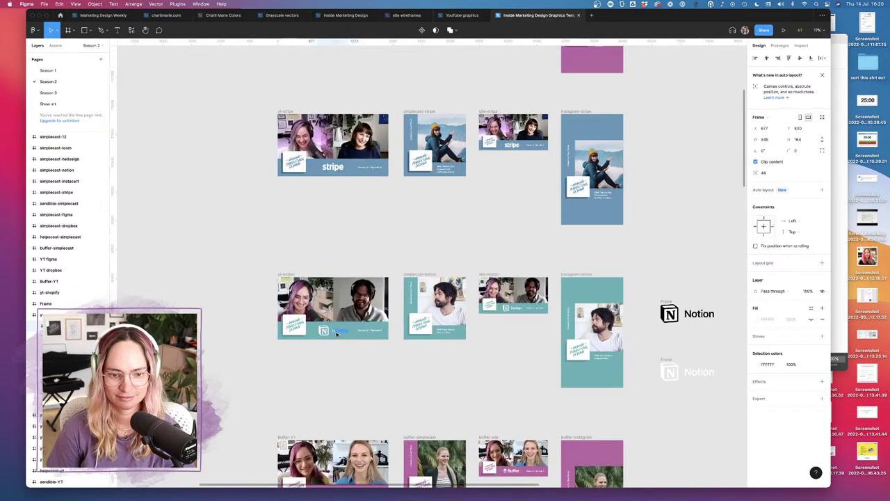
key(Escape)
click(323, 330)
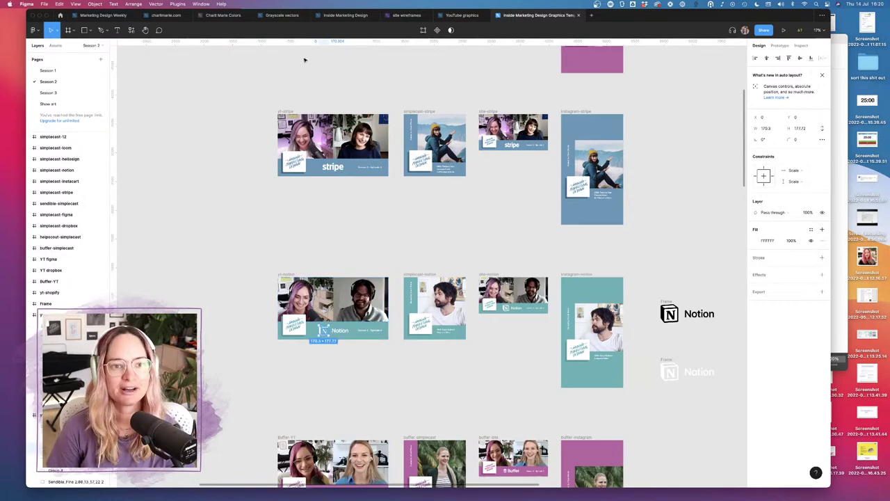
Step: Paste the Notion N icon into the charlimarie.com homepage below doist, then delete it
click(165, 15)
scroll(592, 319, down, 5)
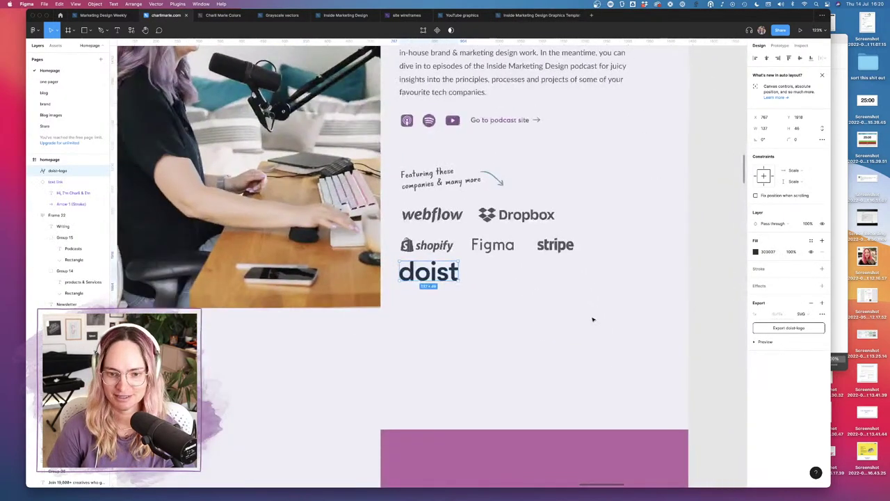
click(592, 319)
key(super+v)
drag(429, 268, 498, 332)
scroll(500, 332, down, 5)
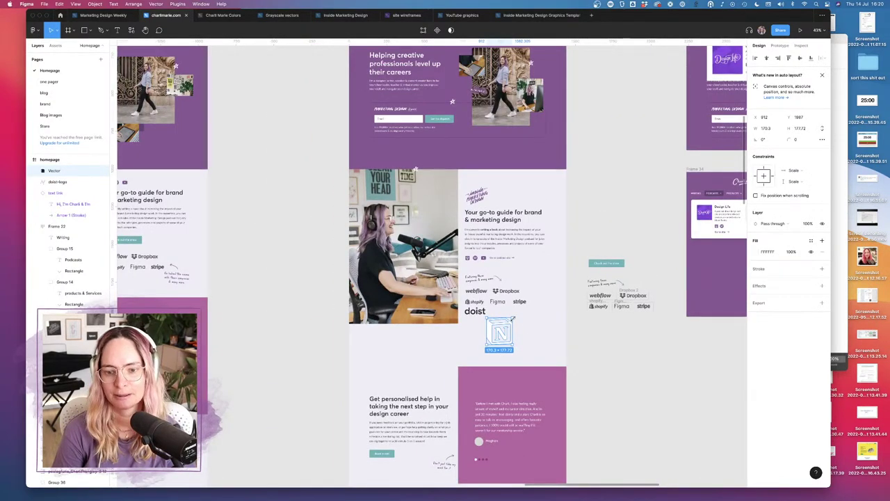
key(Delete)
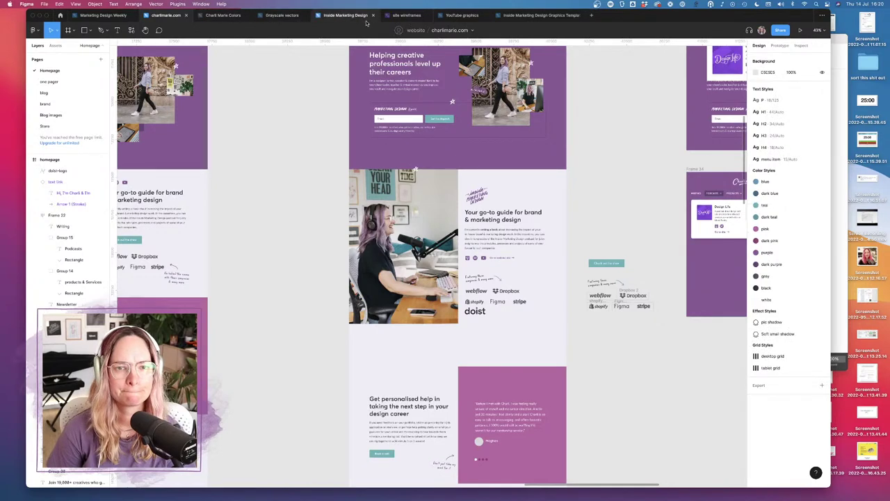
Step: Copy the template logos through the Loom logo and paste them into the homepage
click(346, 17)
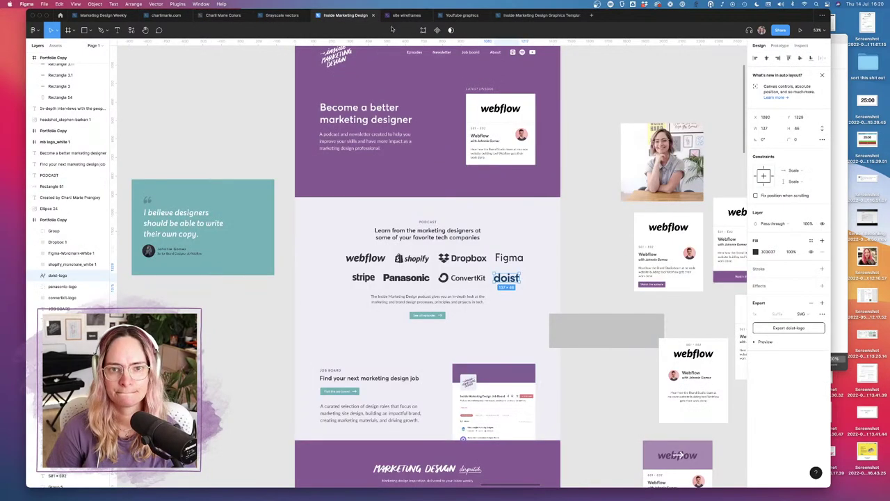
click(535, 15)
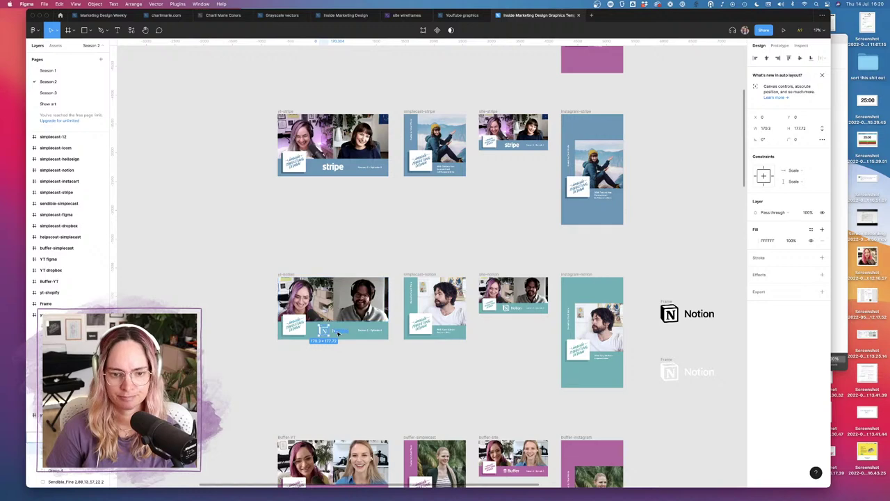
scroll(338, 333, down, 10)
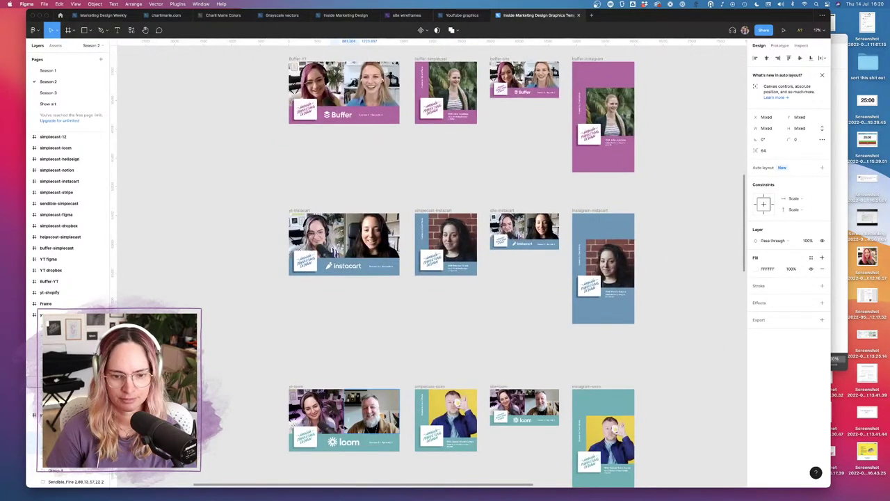
shift+click(347, 443)
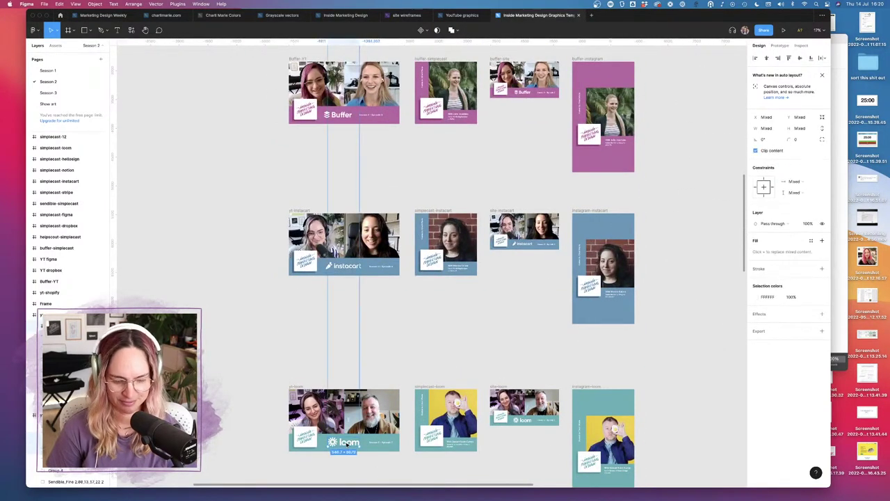
click(166, 16)
key(ctrl+v)
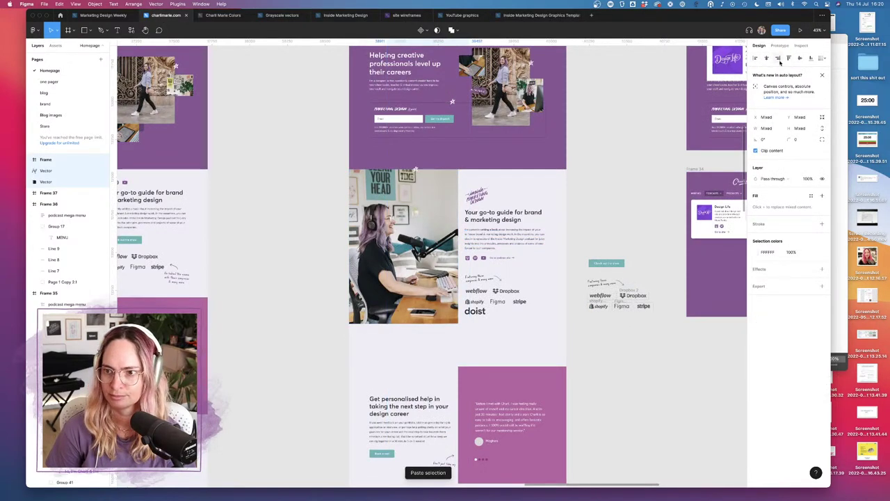
Step: Move the pasted Loom and Notion logos onto the homepage logo row
drag(457, 263, 513, 347)
click(471, 325)
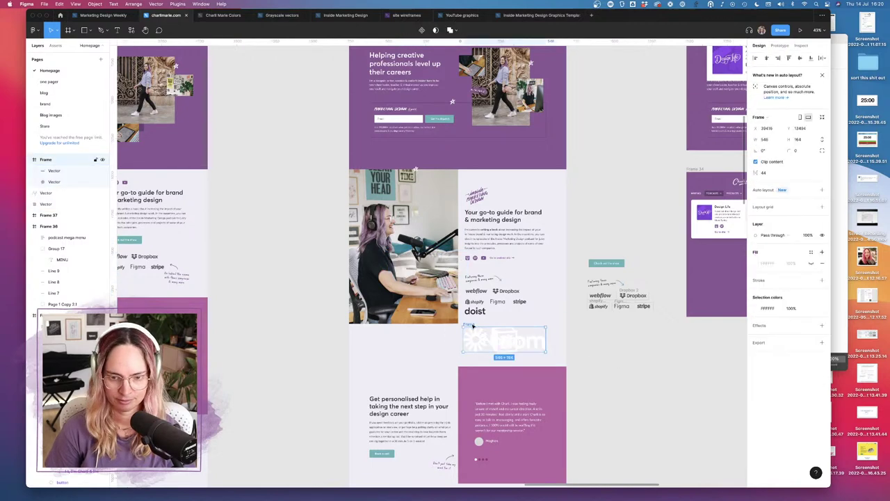
click(505, 340)
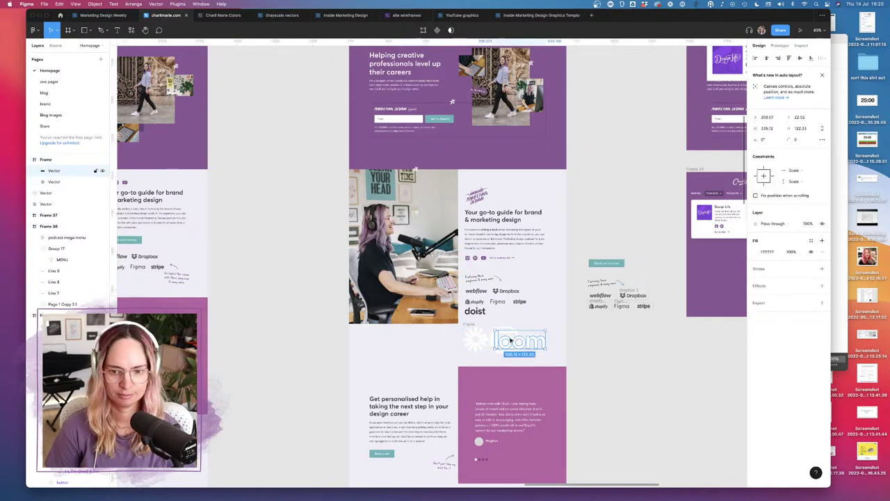
click(590, 338)
drag(589, 339, 625, 372)
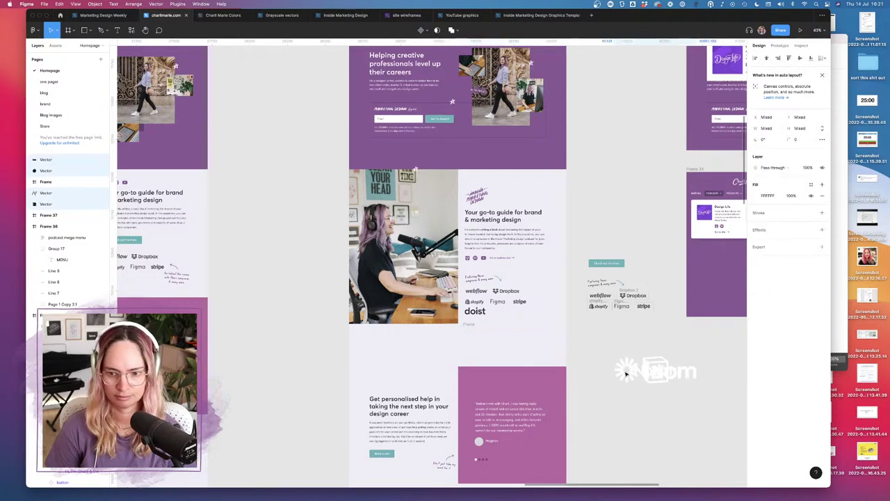
key(ctrl+z)
click(469, 326)
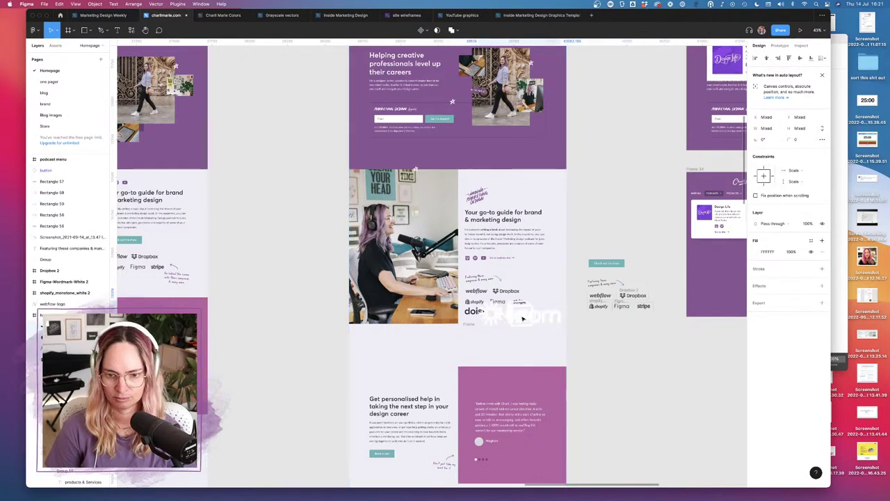
key(Escape)
scroll(479, 309, up, 5)
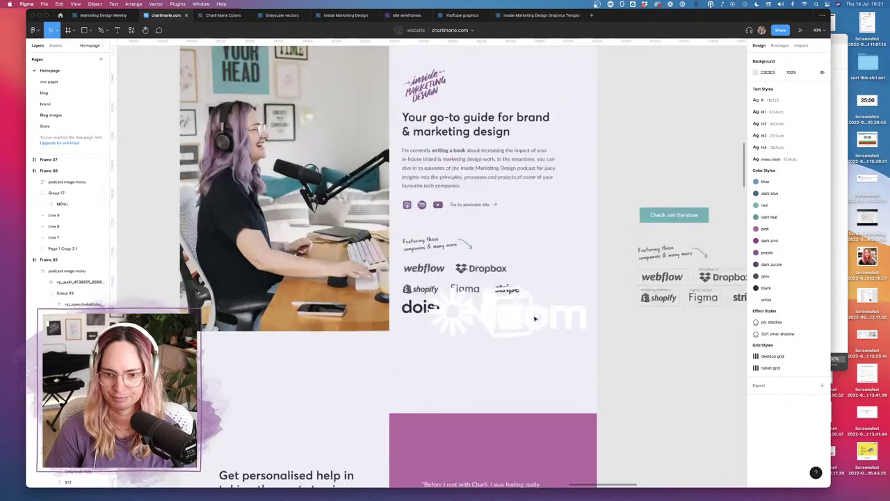
Step: Group the Loom sun symbol with its wordmark and shrink it to logo-row size
click(512, 317)
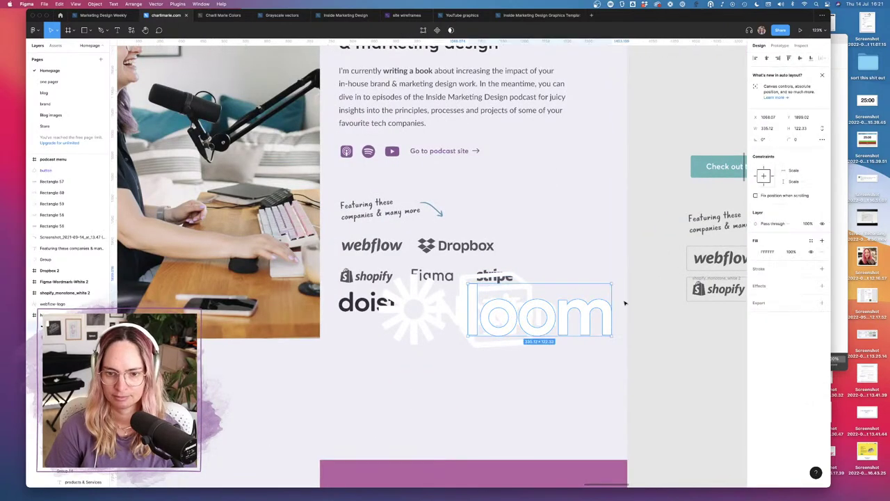
shift+click(426, 303)
key(super+g)
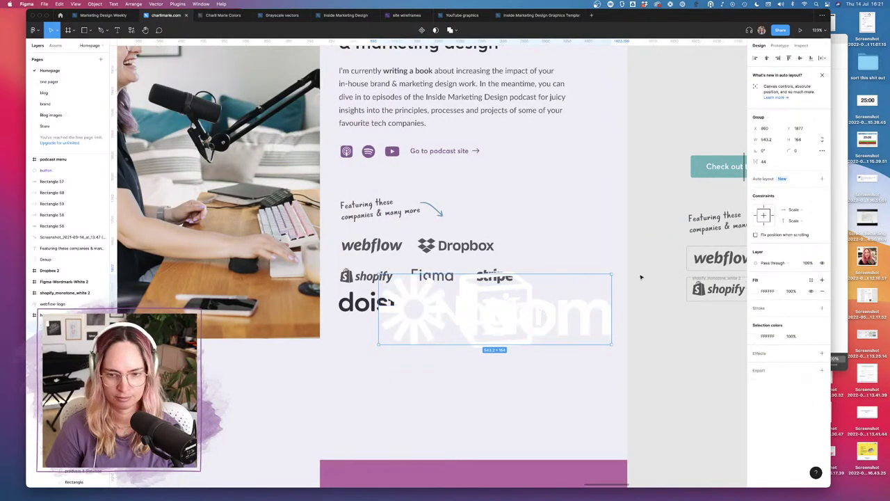
drag(608, 273, 373, 346)
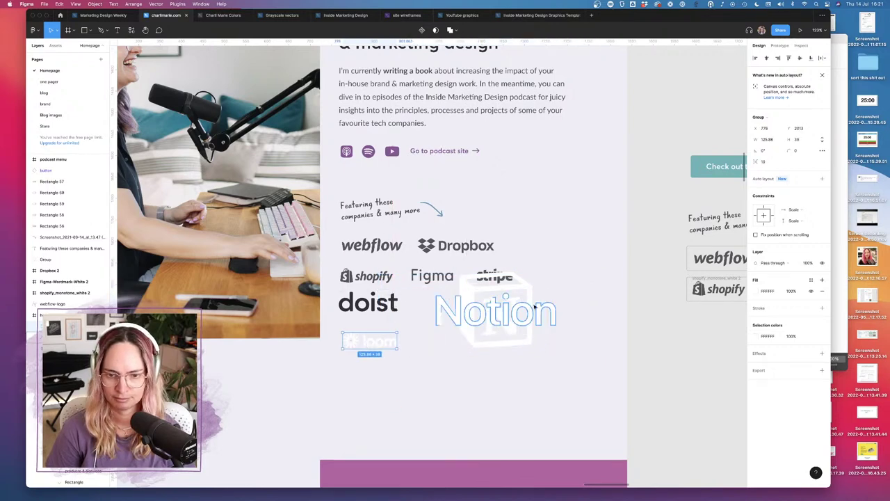
Step: Space out the Notion wordmark from its N, group them, and shrink to about 35 px tall
click(499, 317)
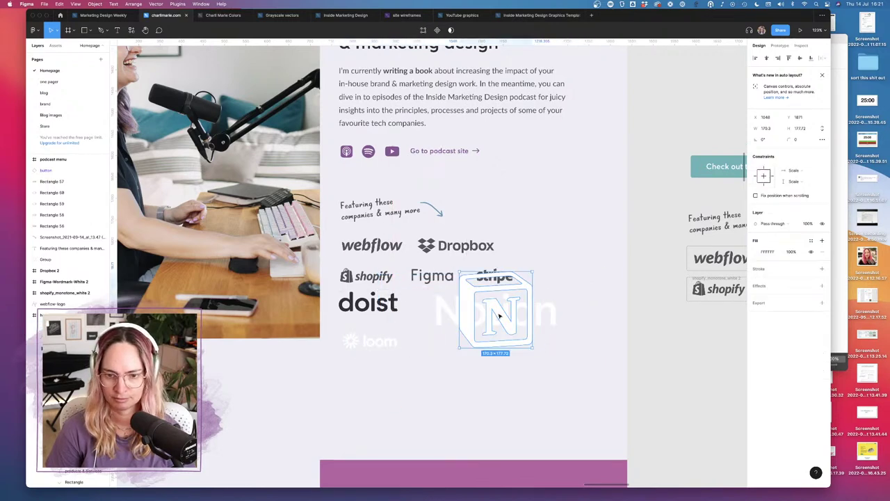
click(439, 311)
drag(440, 317, 553, 318)
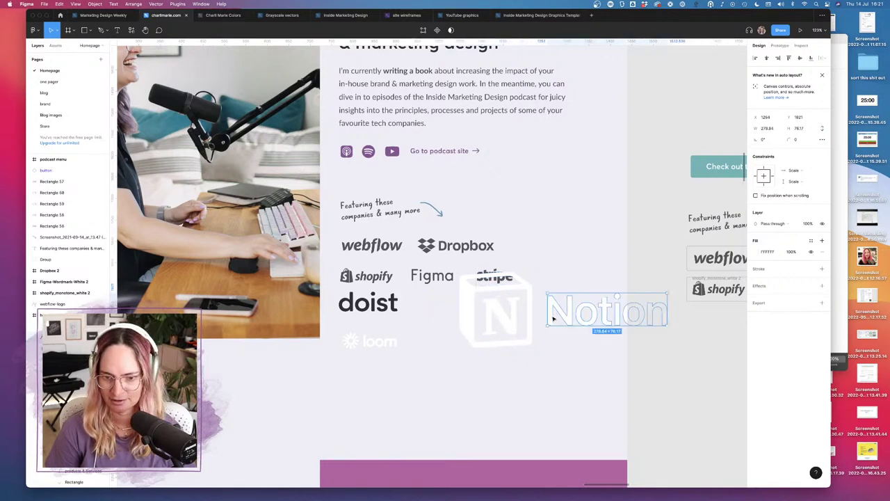
shift+click(503, 299)
key(super+g)
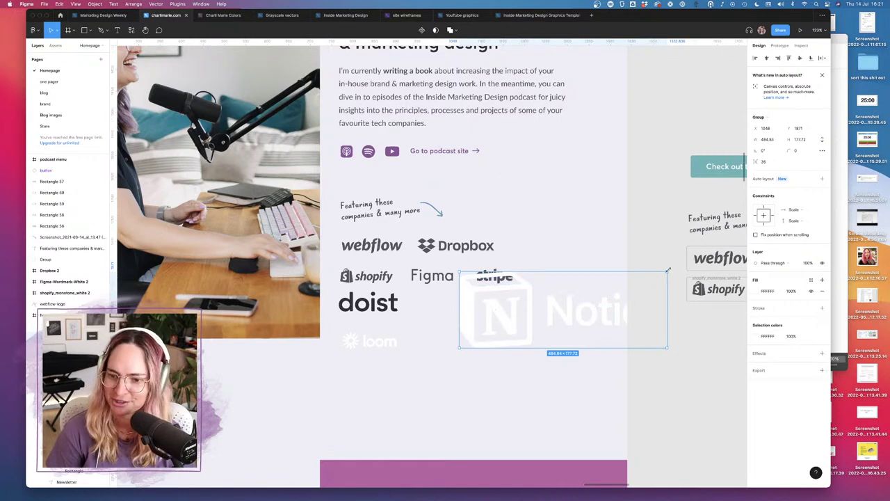
drag(668, 270, 518, 324)
Step: Compare the stripe, doist and Notion logo sizes and shrink the doist logo
click(504, 280)
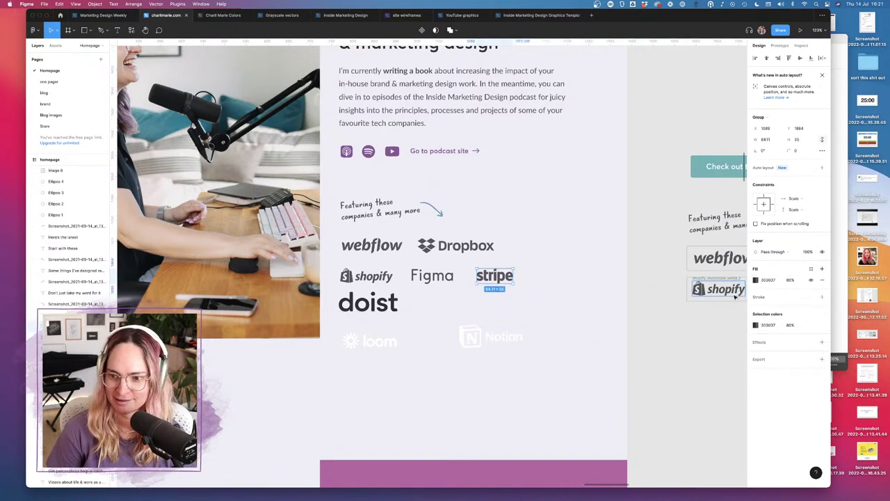
click(385, 310)
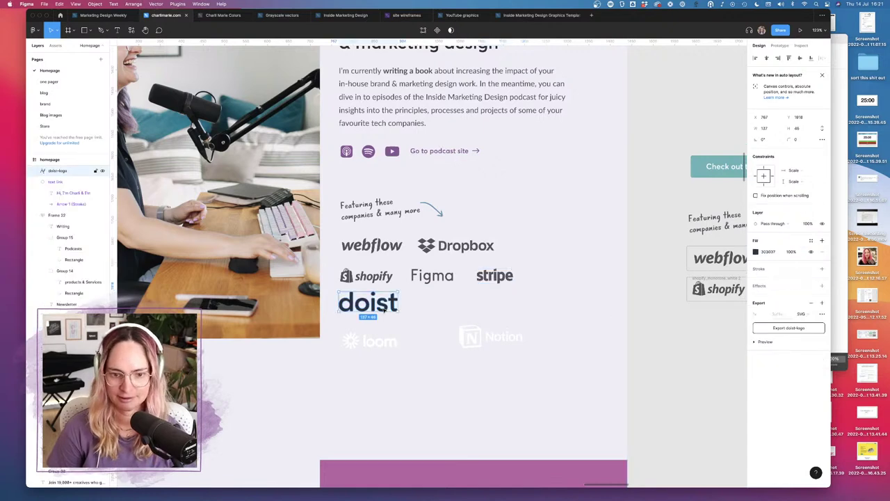
click(478, 337)
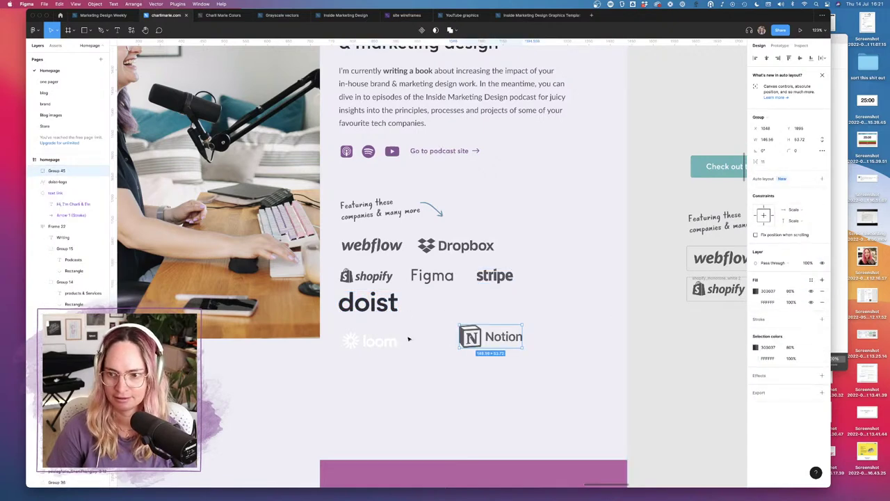
drag(371, 327, 370, 328)
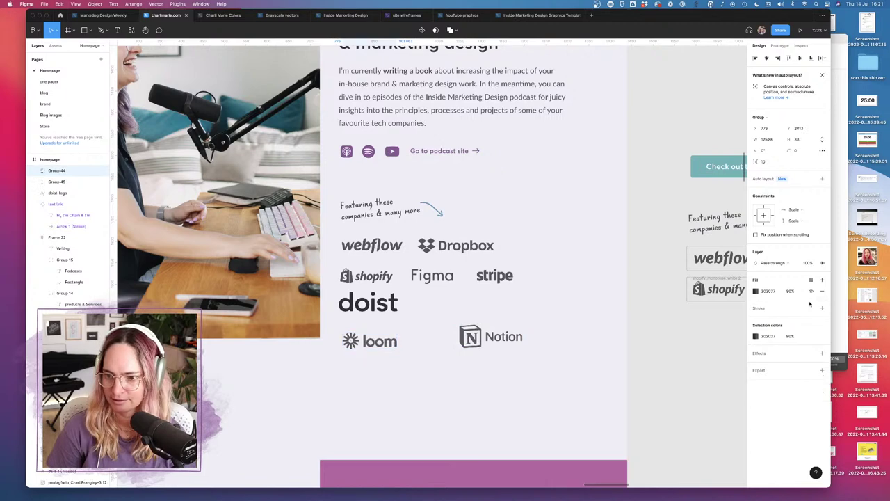
click(511, 320)
click(492, 337)
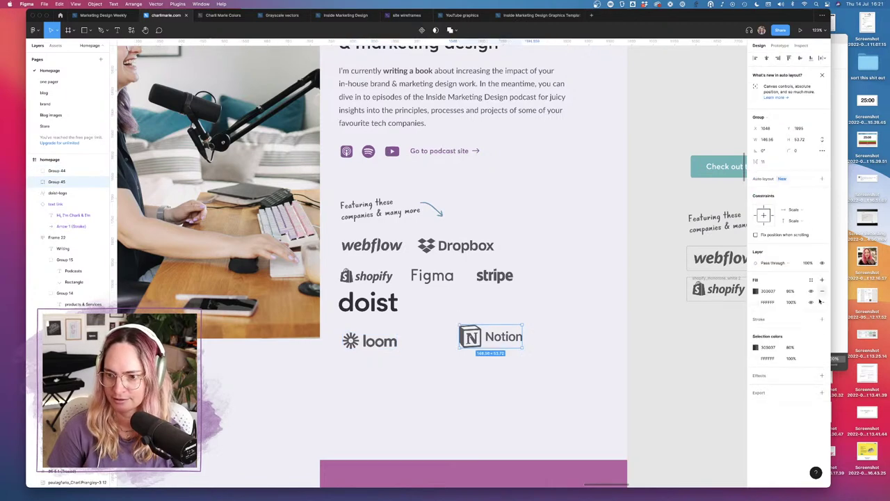
click(387, 311)
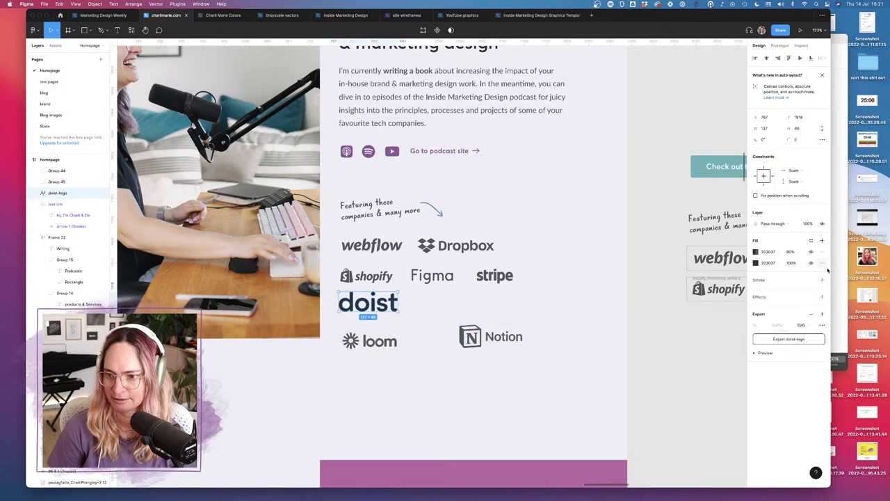
scroll(494, 276, up, 5)
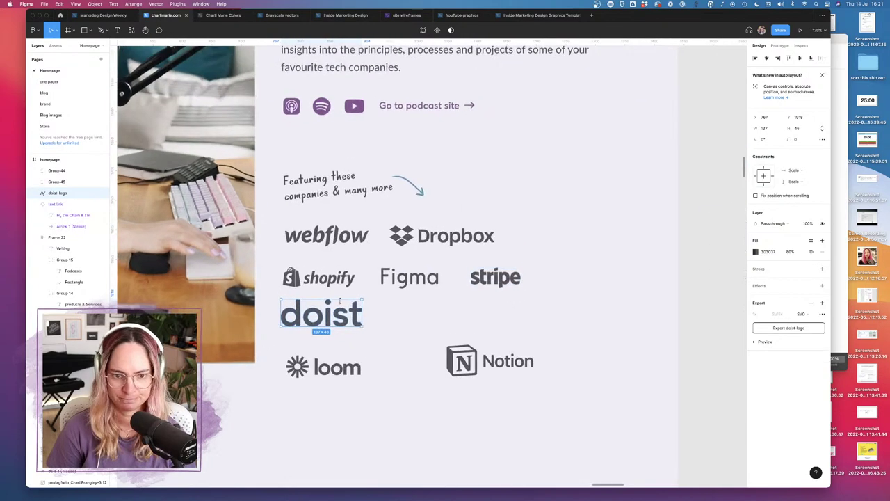
drag(361, 299, 340, 305)
click(508, 276)
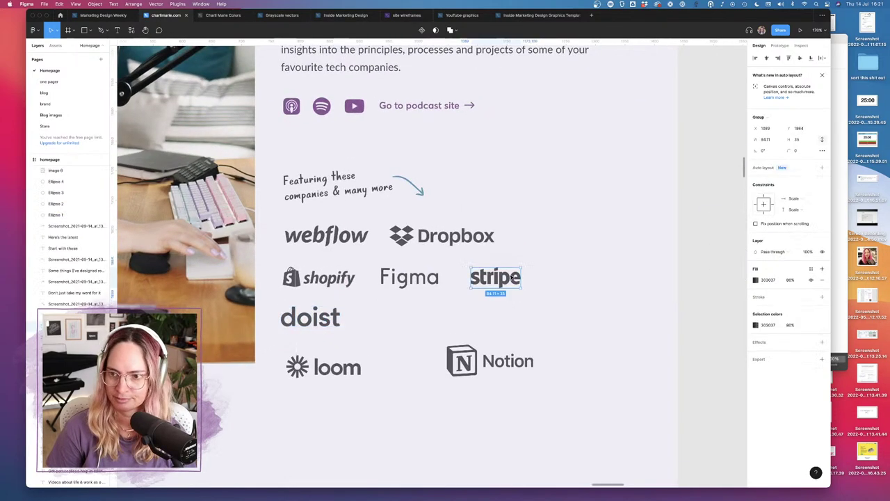
click(309, 316)
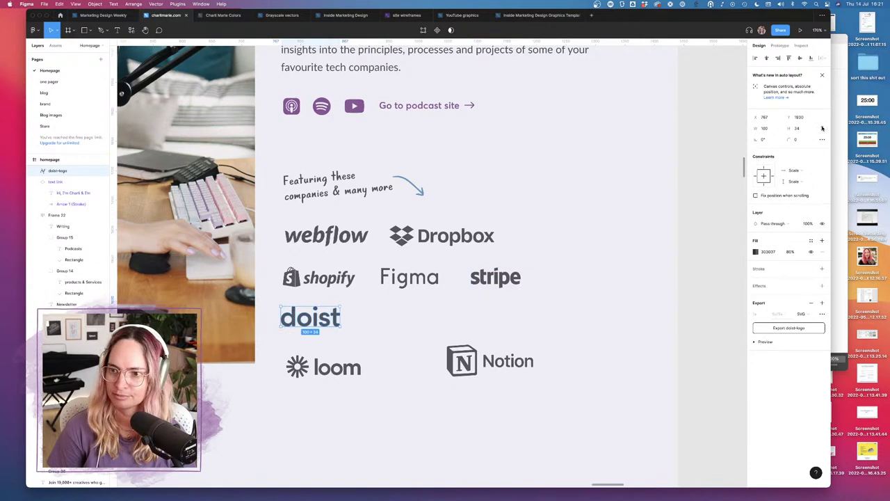
Step: Set doist and loom to 35 px height and move loom up beside doist
click(800, 130)
text(35)
key(Return)
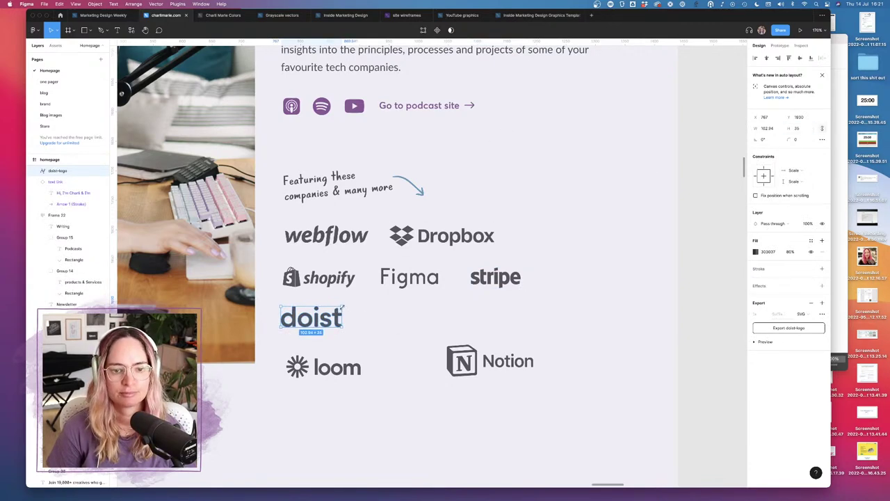
key(cmd+v)
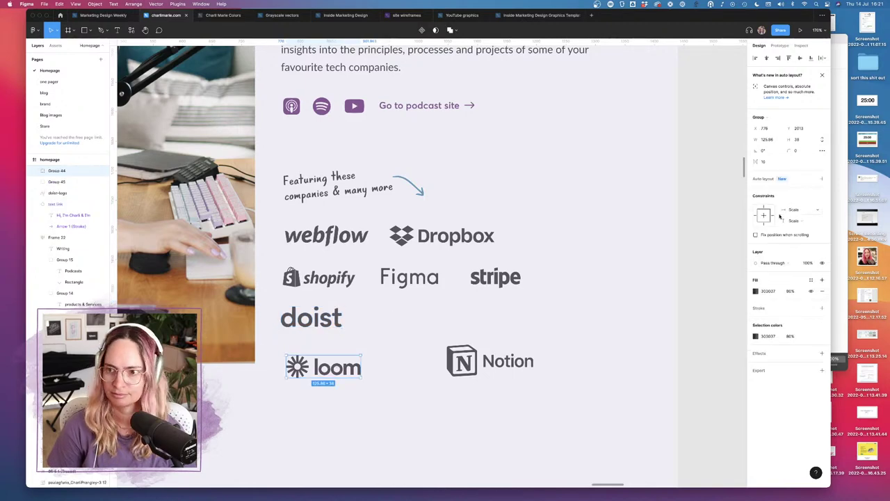
click(807, 137)
text(35)
key(Return)
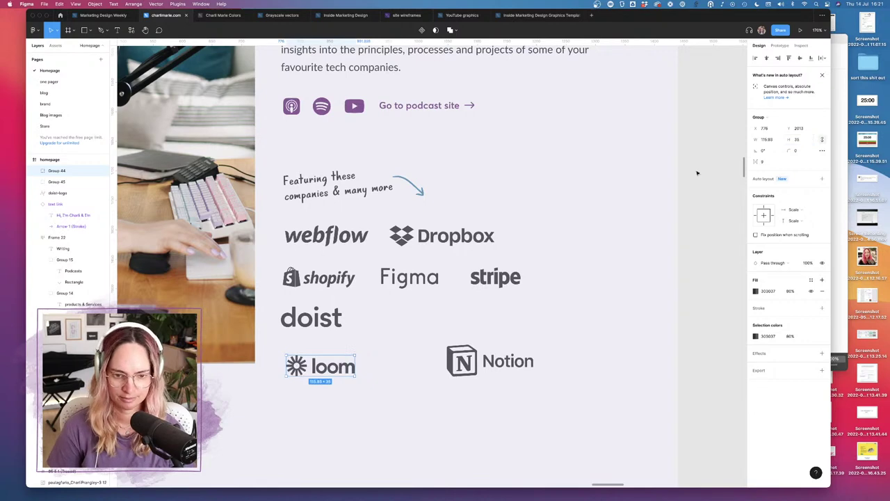
drag(325, 371, 406, 321)
Step: Set the Notion logo to 35 px height and move it into the doist–loom row
click(492, 362)
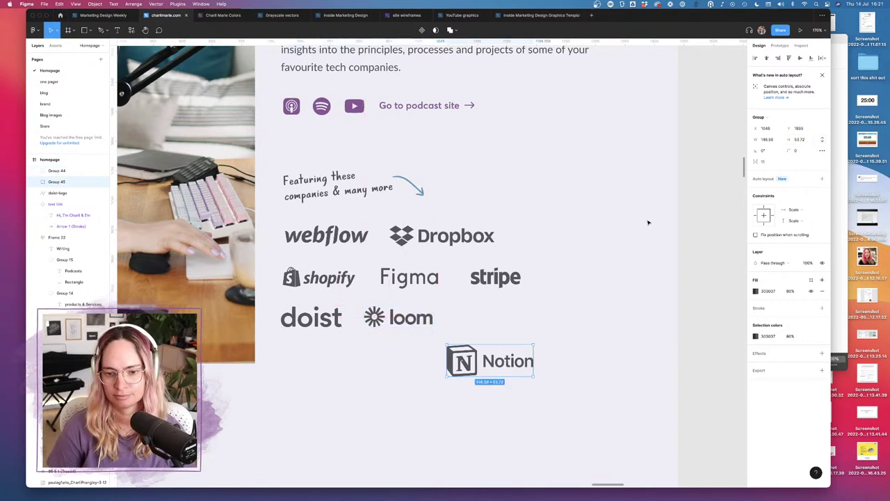
click(801, 139)
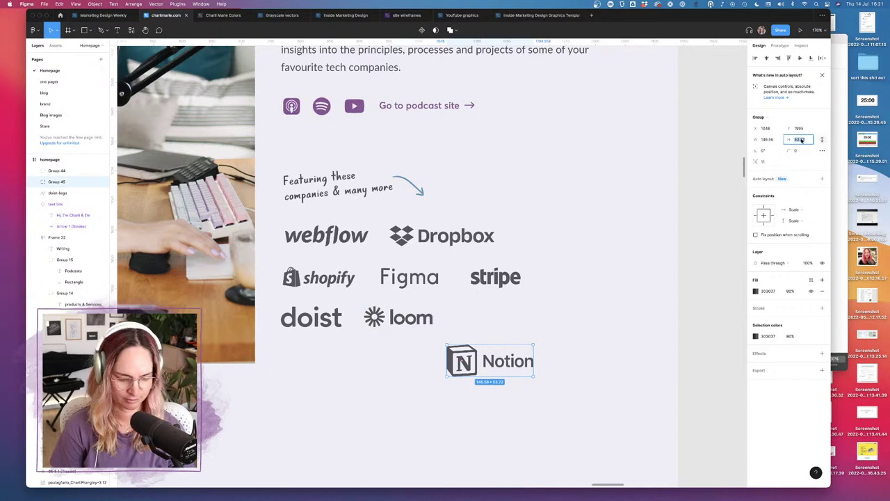
text(35)
key(Return)
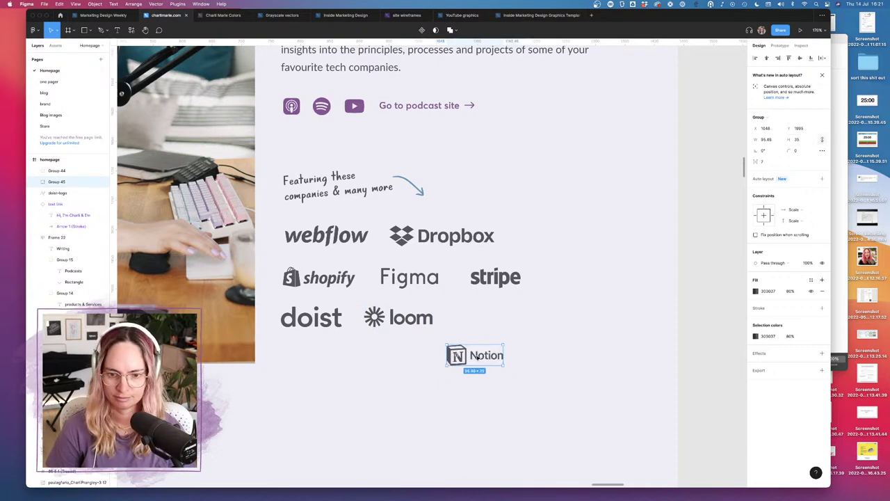
drag(477, 357, 485, 318)
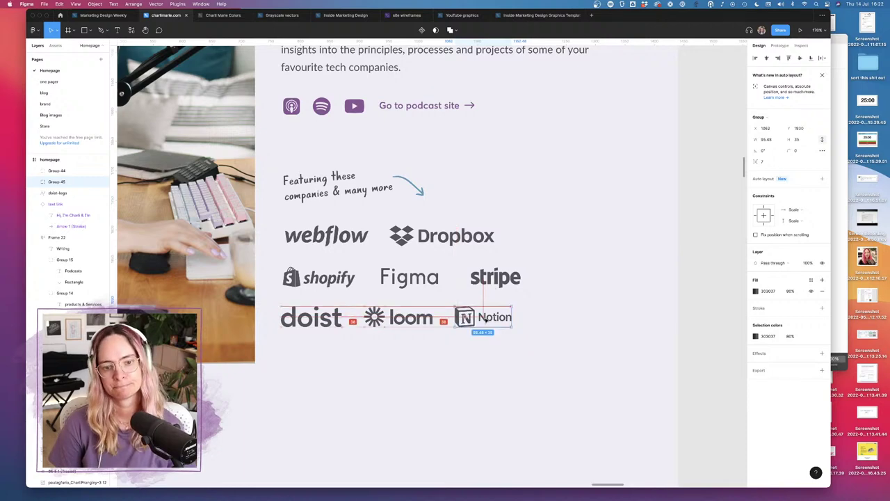
Step: Shrink doist to 88 × 30 and shift loom and Notion to even the row spacing
click(318, 320)
drag(341, 306, 317, 311)
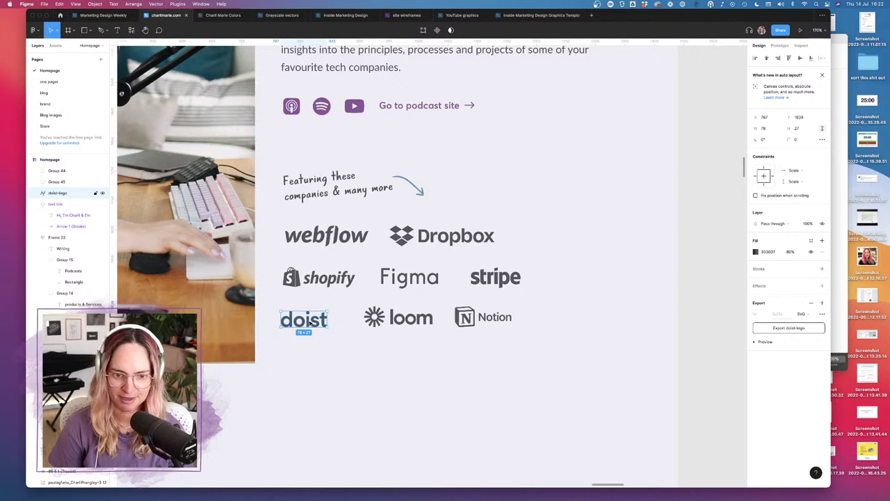
drag(310, 320, 310, 319)
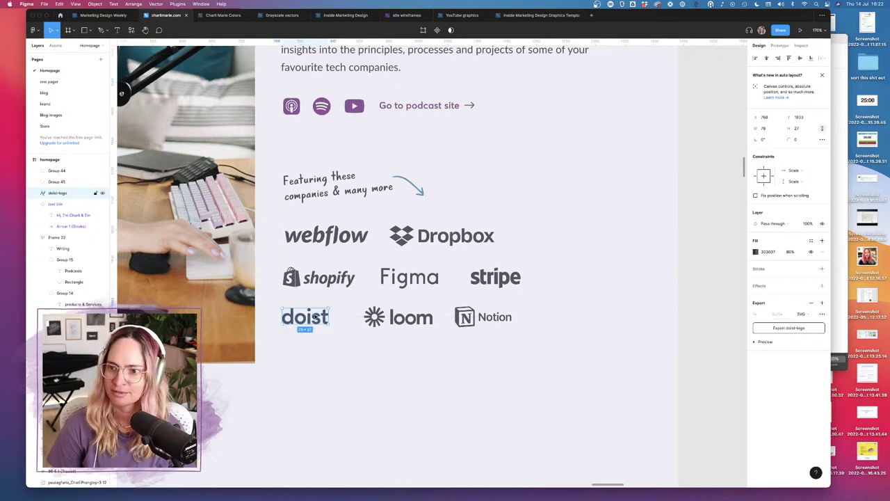
click(397, 320)
drag(398, 320, 399, 333)
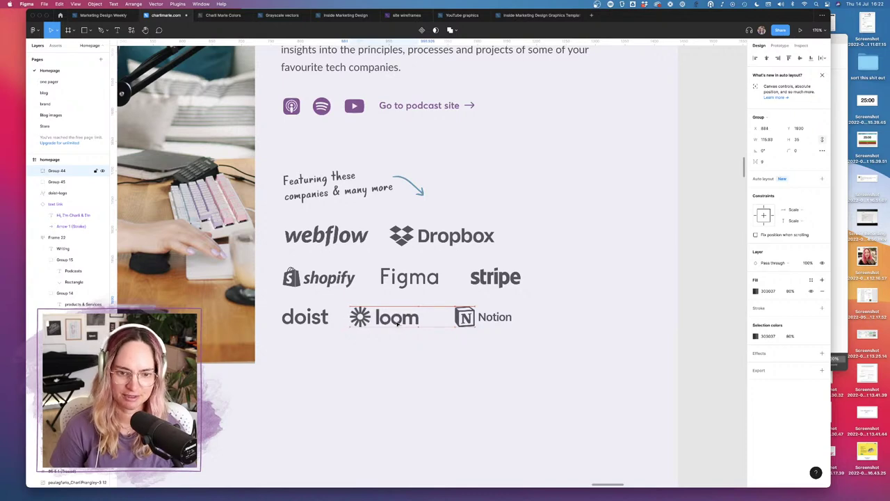
drag(486, 318, 475, 319)
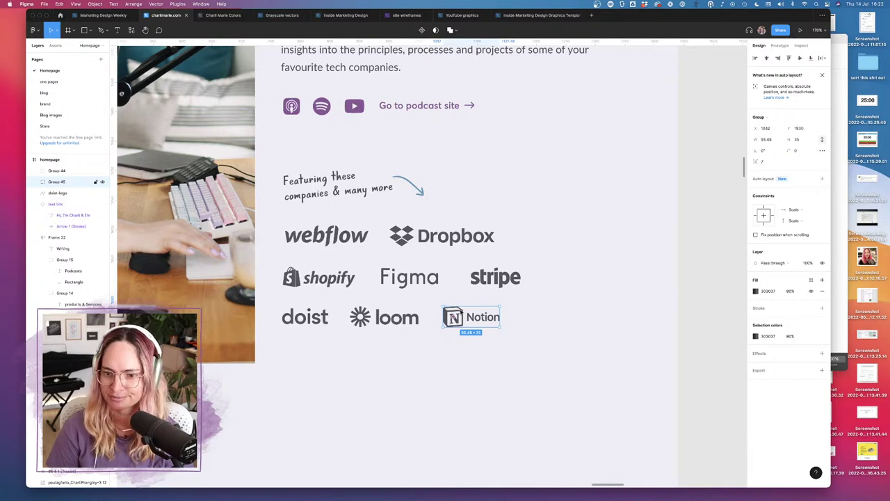
Step: Inspect the Notion logo's inner vector, then reselect the Notion and loom logos
key(Escape)
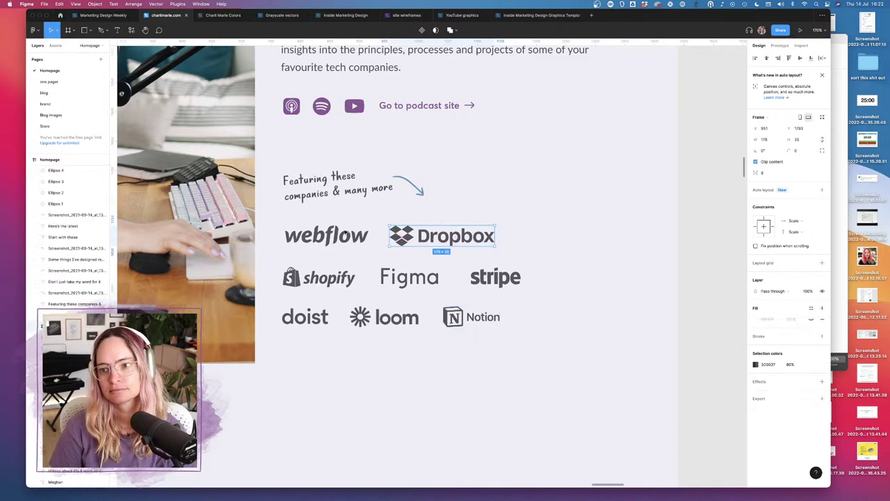
double_click(494, 319)
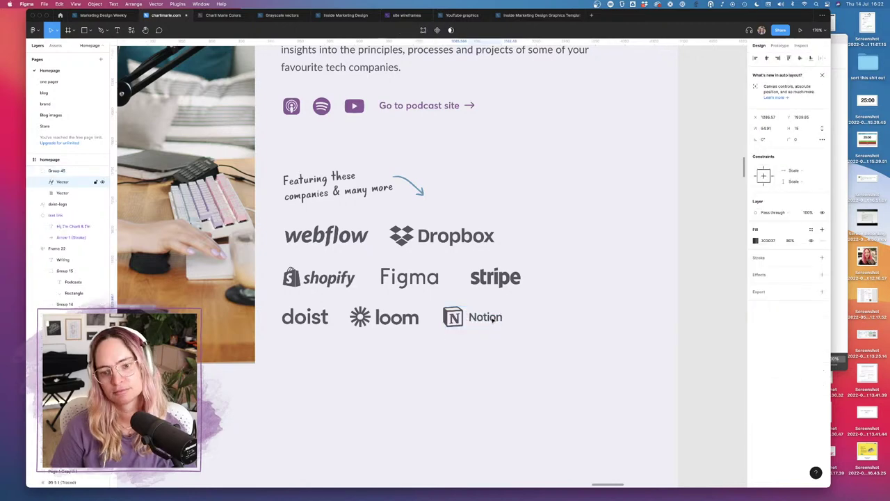
click(722, 346)
click(465, 317)
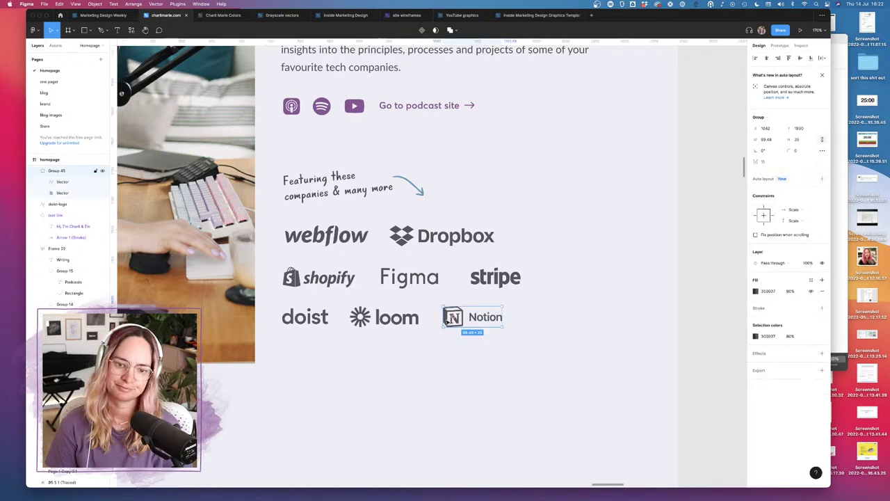
click(386, 318)
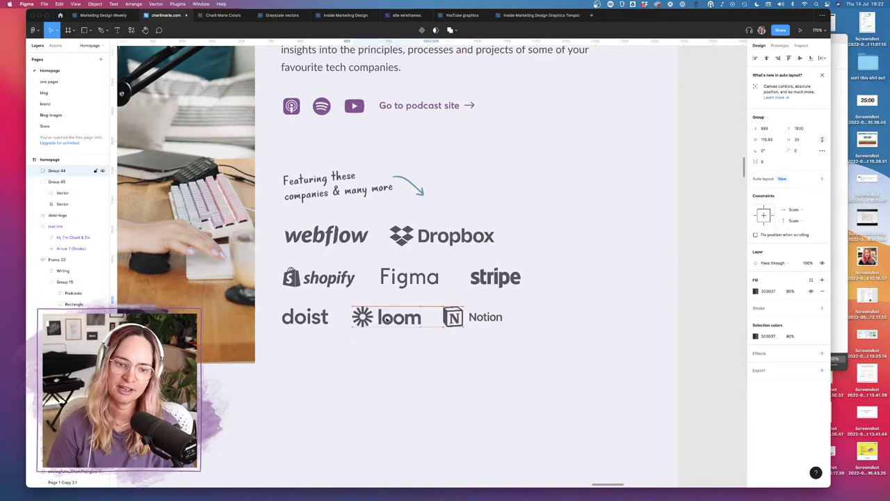
scroll(387, 320, up, 6)
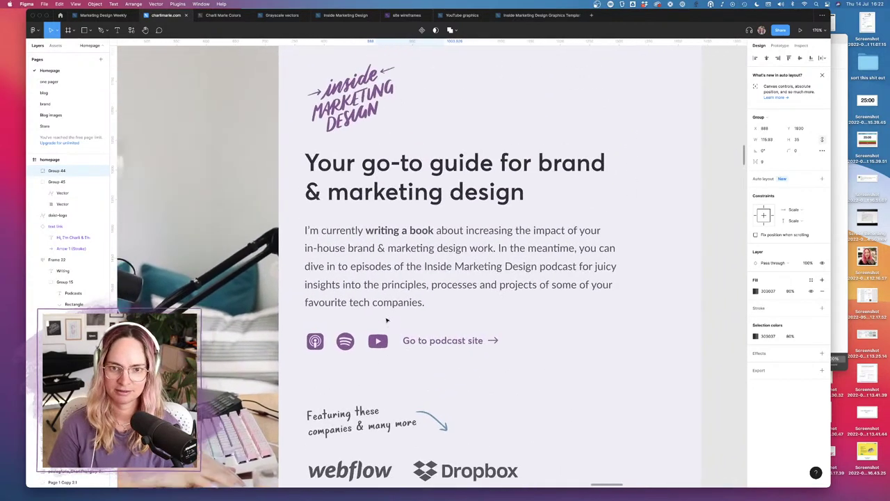
scroll(387, 319, down, 5)
scroll(606, 330, up, 2)
Step: Change the handwritten heading to 'Episodes featuring these companies'
click(663, 336)
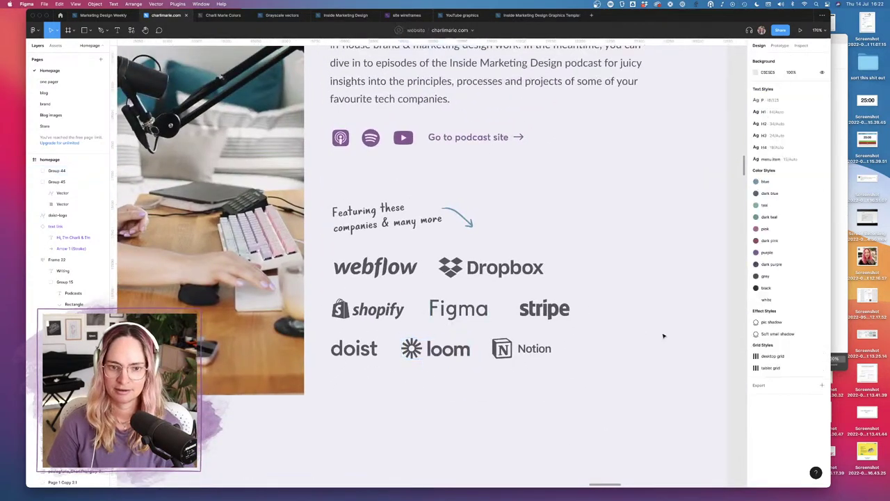
click(339, 204)
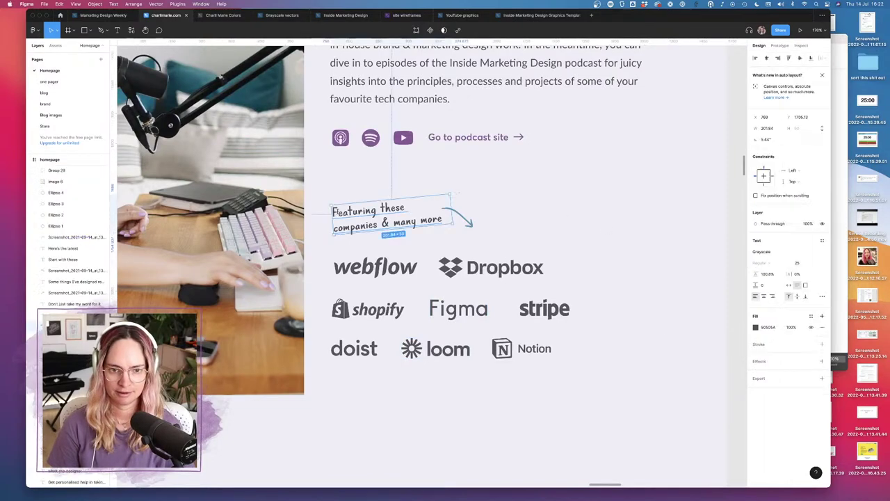
double_click(338, 207)
click(333, 211)
key(Delete)
text(Episodes )
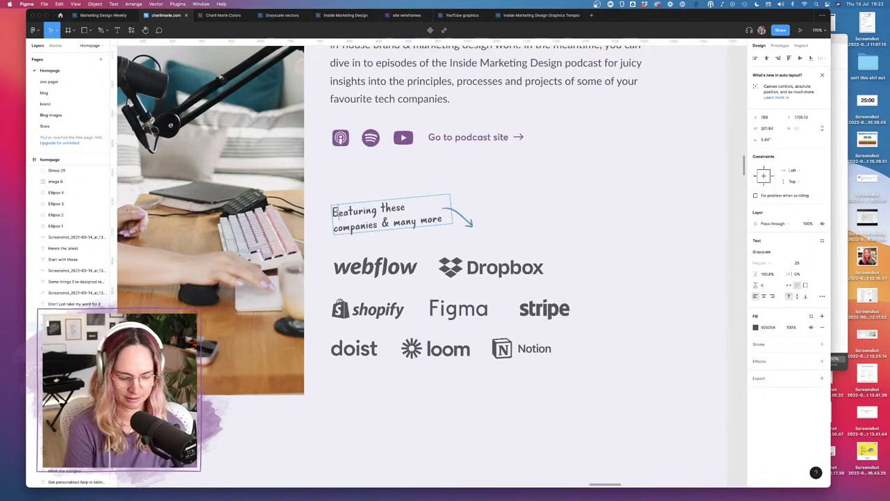
text(f)
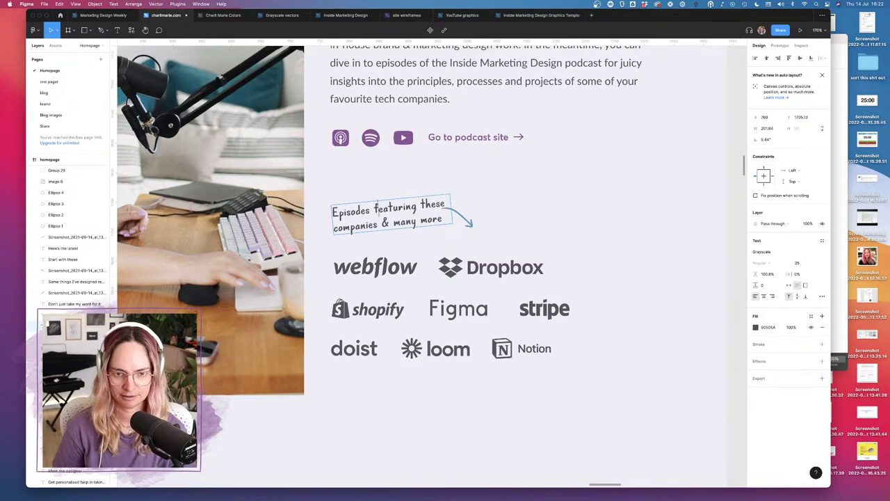
click(479, 222)
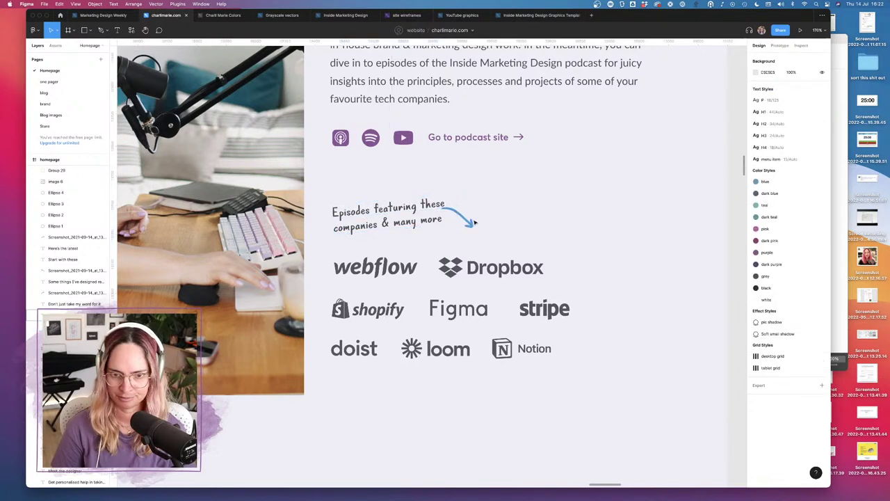
Step: Move the curved arrow beside the heading slightly right
drag(469, 222, 482, 223)
click(580, 233)
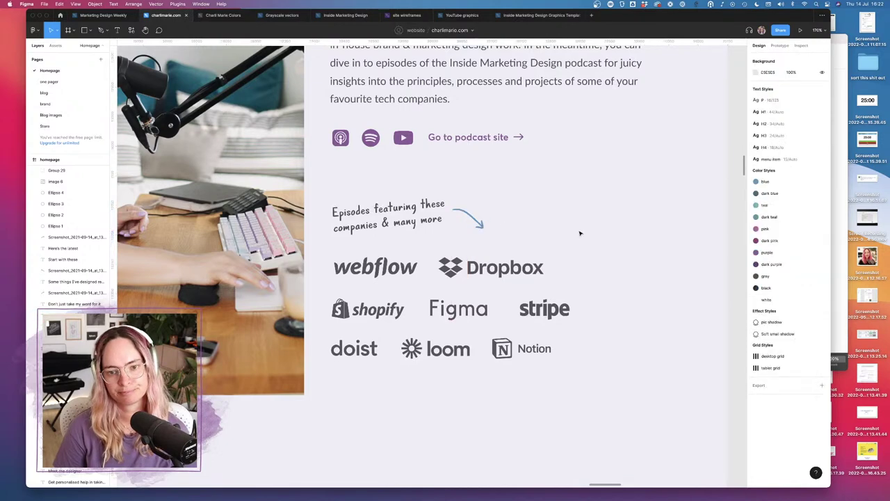
scroll(580, 233, up, 5)
scroll(580, 233, down, 3)
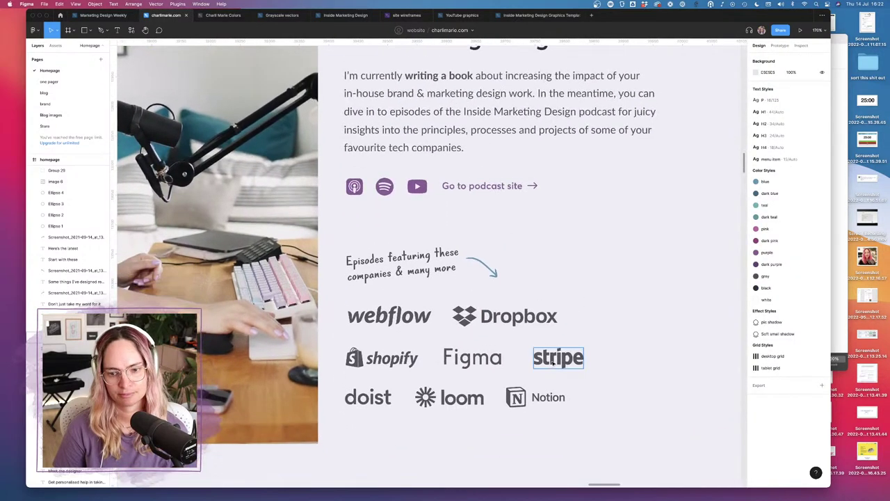
Step: Nudge stripe left, Notion right and loom to even the logo grid spacing
click(546, 358)
drag(546, 358, 540, 358)
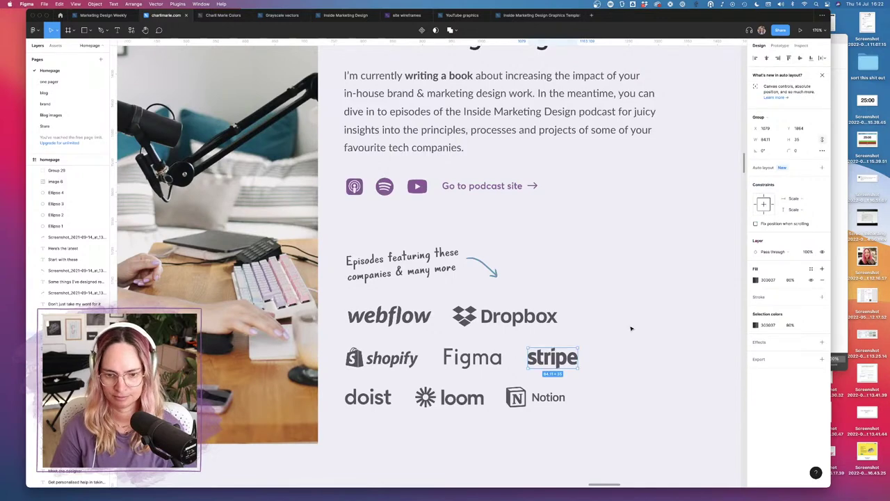
click(531, 400)
drag(531, 401, 542, 400)
click(653, 394)
click(463, 400)
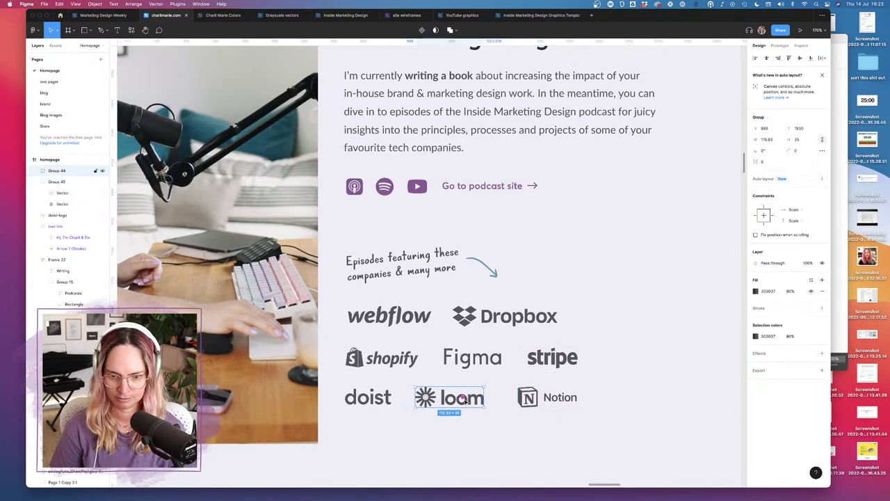
drag(462, 400, 466, 402)
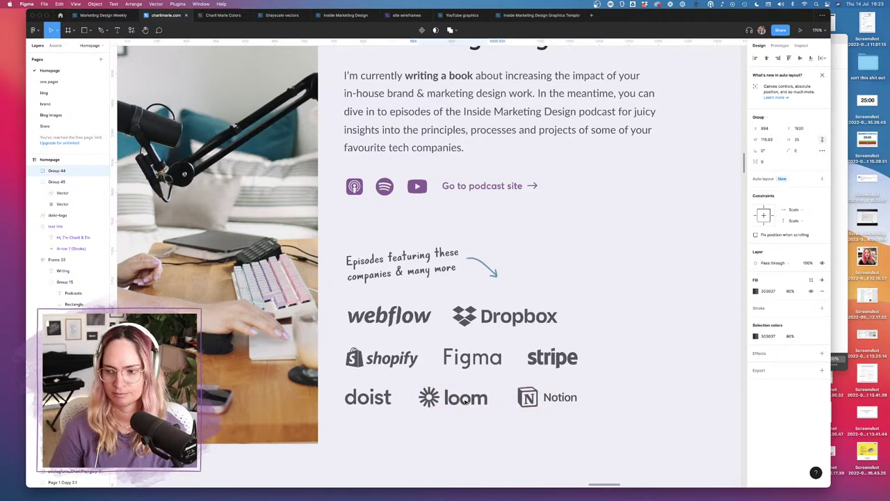
key(Left)
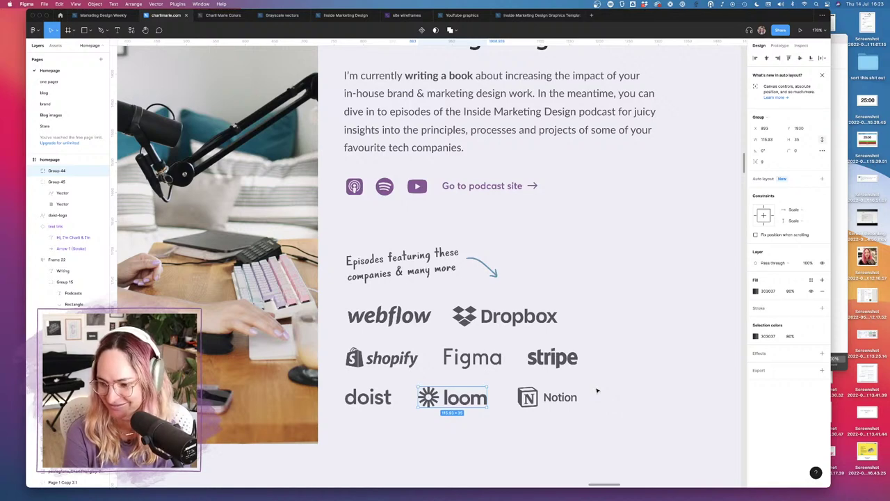
click(600, 278)
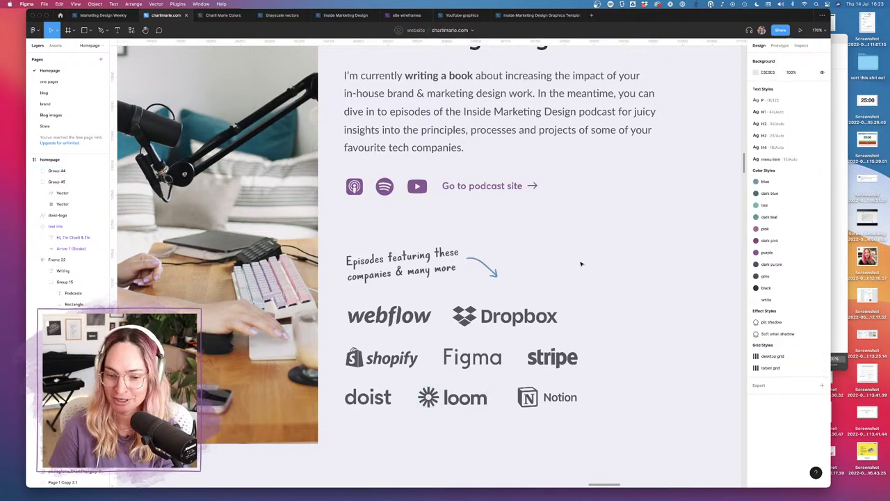
scroll(581, 264, up, 2)
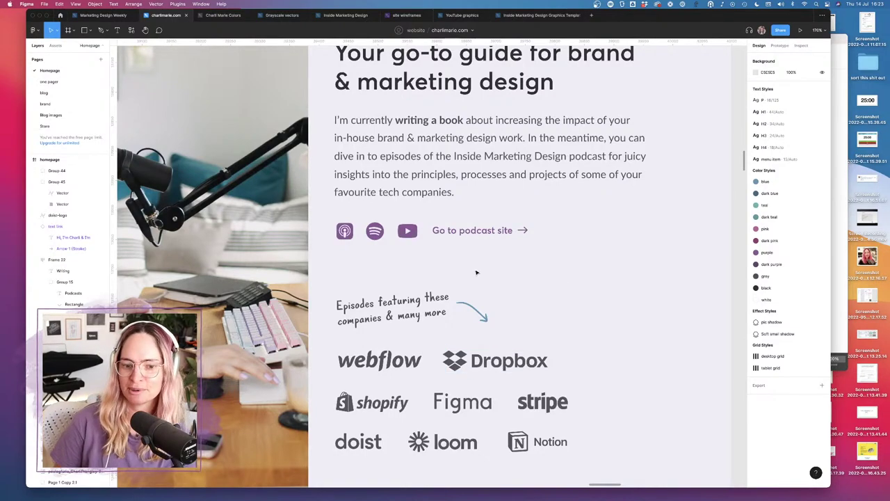
scroll(500, 337, down, 5)
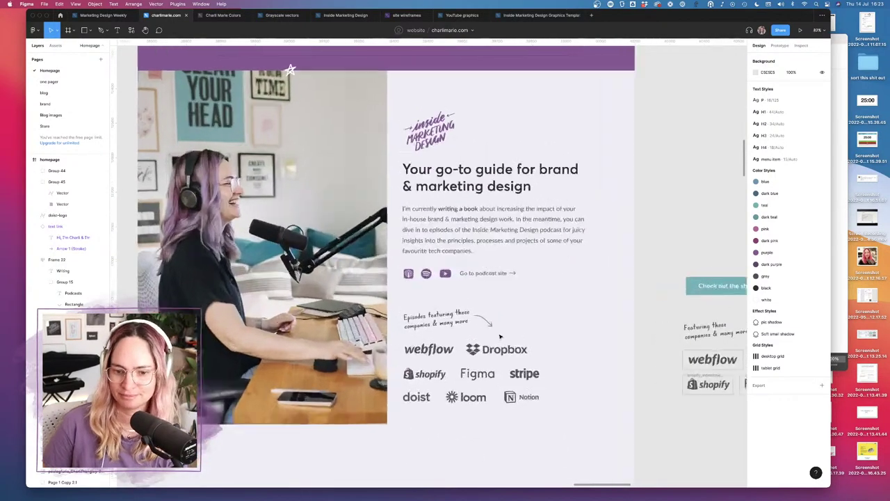
Step: Move Notion beside Figma in the shopify–Figma row, leaving stripe beside doist and loom
scroll(500, 337, down, 3)
click(546, 332)
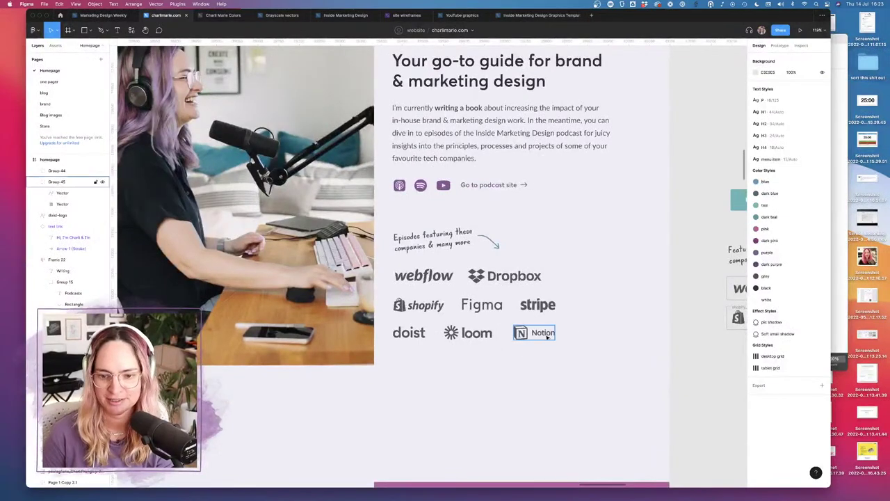
click(611, 304)
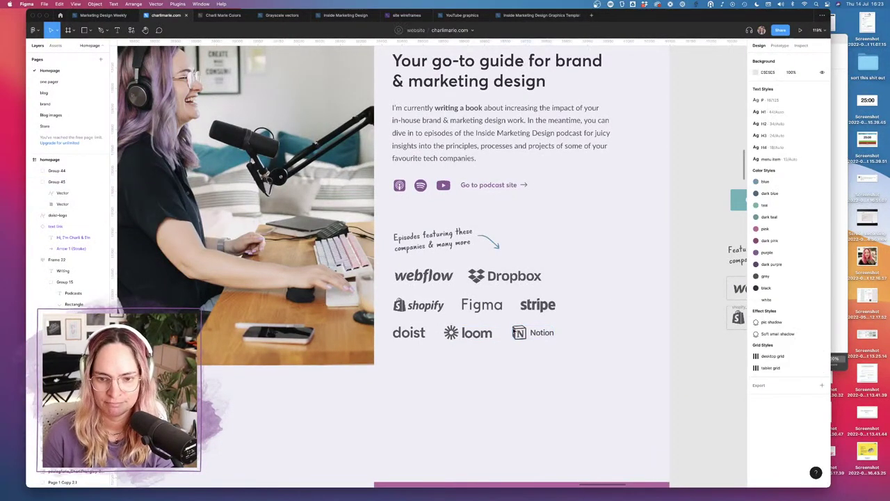
mouse_move(532, 333)
mouse_down()
mouse_move(564, 297)
mouse_move(518, 337)
mouse_up()
drag(559, 304, 538, 336)
click(525, 335)
click(593, 342)
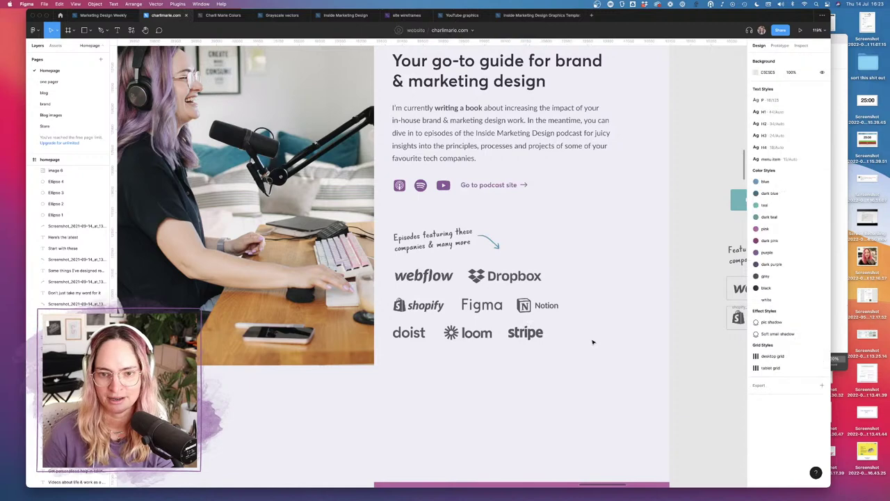
scroll(593, 341, up, 5)
scroll(593, 342, left, 2)
scroll(593, 341, up, 1)
scroll(593, 341, right, 1)
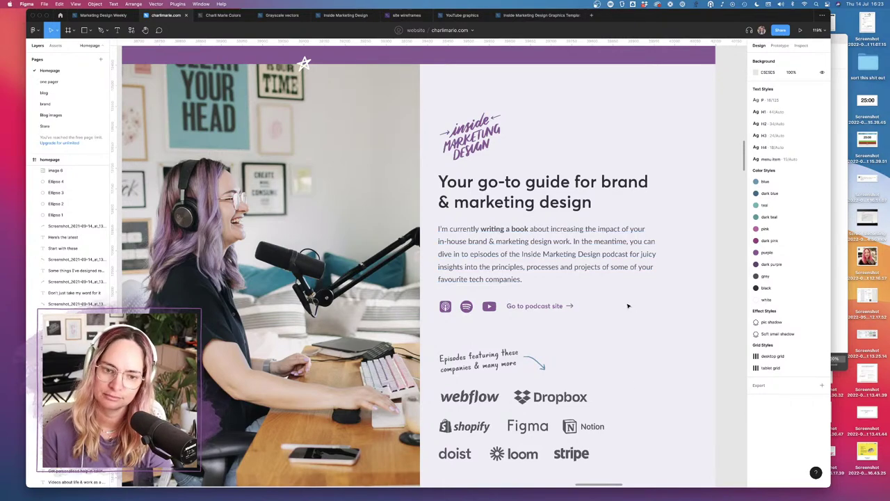
scroll(627, 305, down, 5)
scroll(627, 305, up, 3)
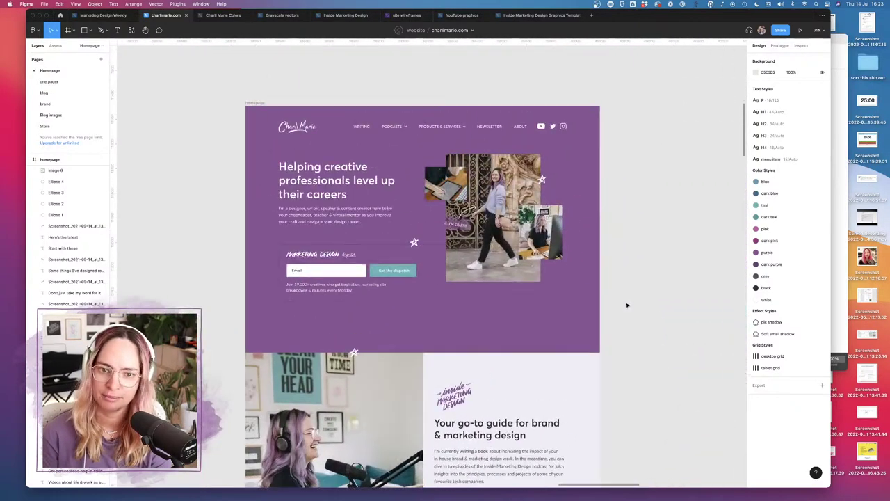
scroll(626, 305, down, 5)
scroll(627, 304, up, 3)
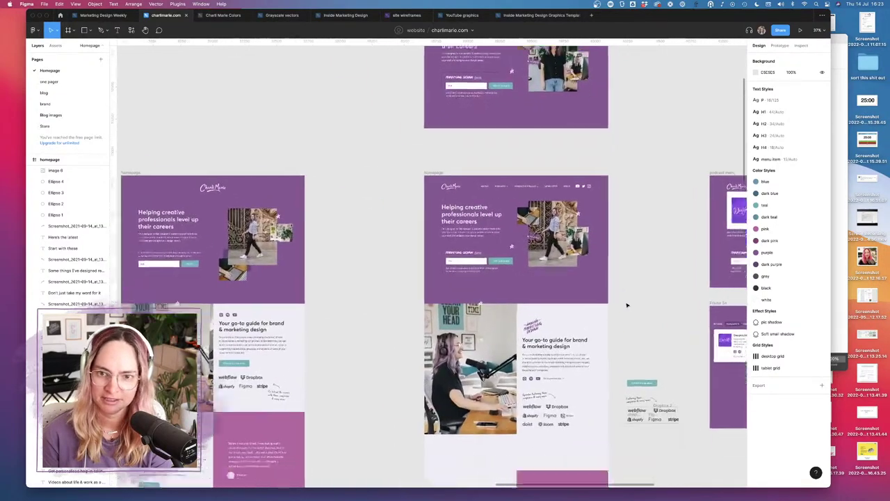
scroll(626, 305, right, 10)
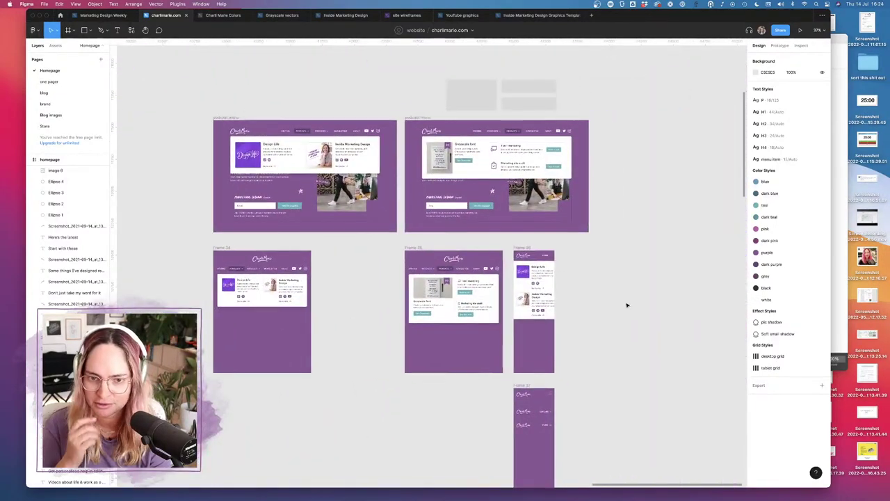
scroll(627, 305, left, 10)
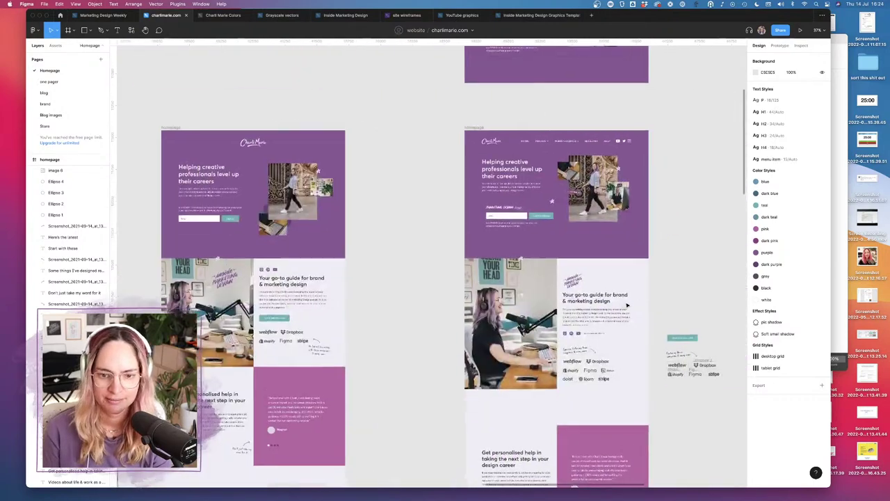
scroll(589, 303, up, 5)
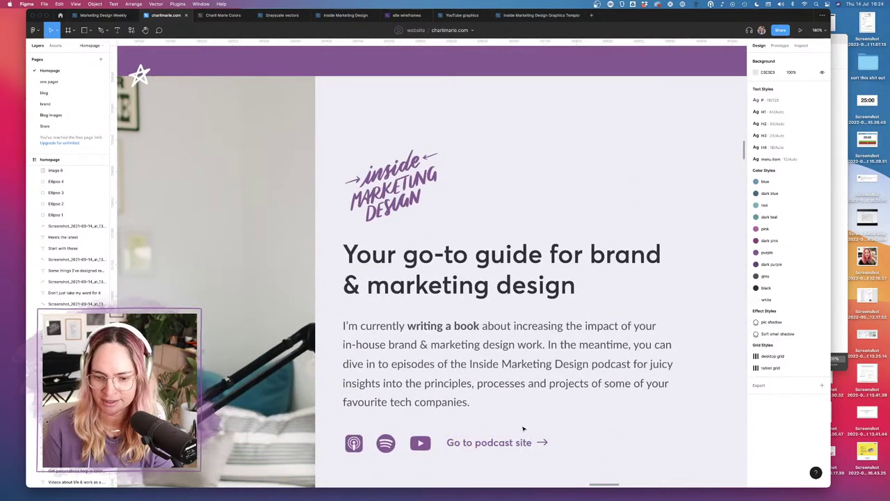
scroll(523, 429, down, 5)
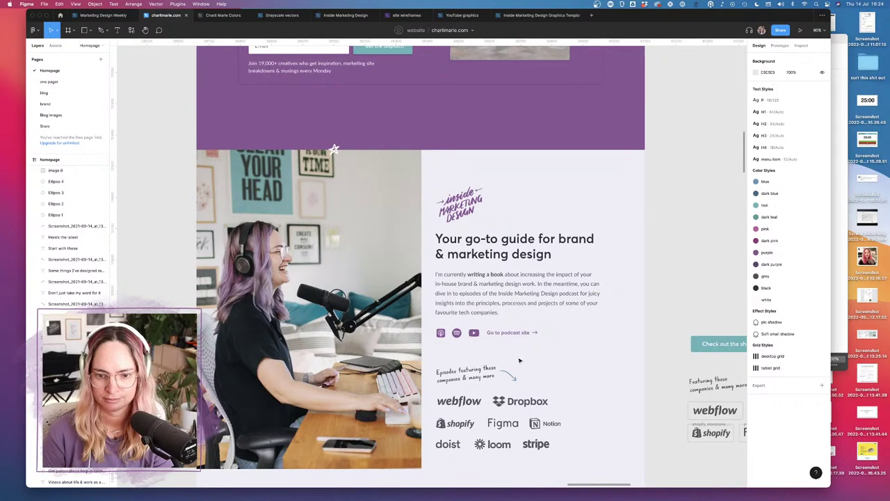
scroll(519, 360, down, 1)
scroll(518, 360, down, 3)
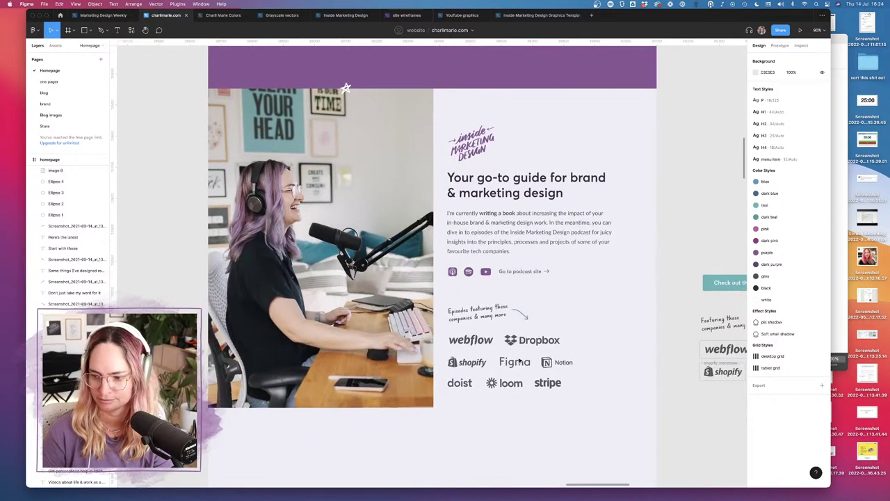
scroll(519, 360, up, 1)
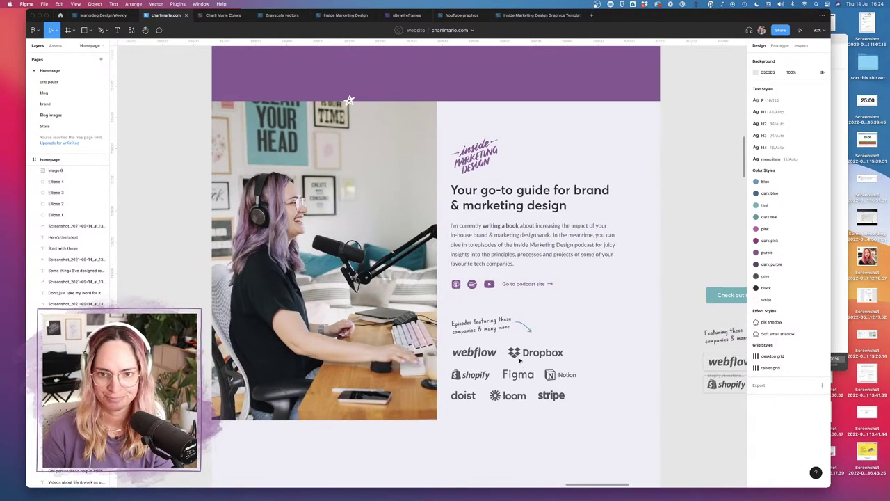
scroll(519, 360, up, 5)
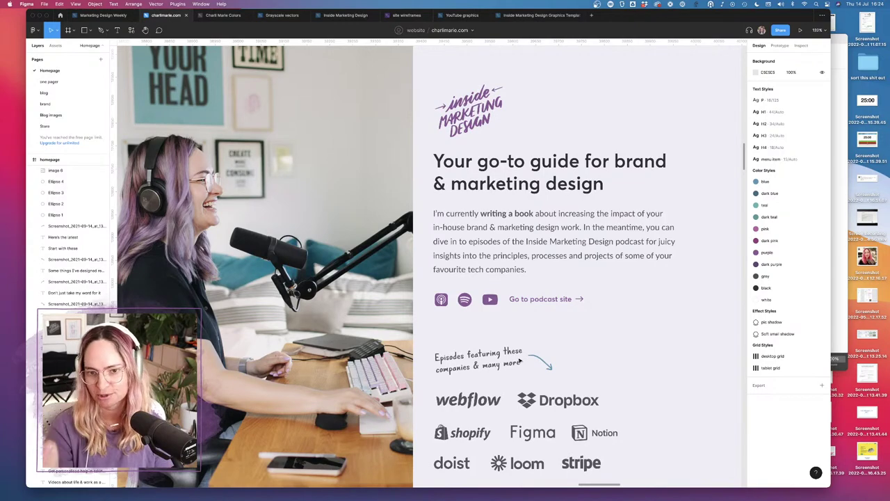
scroll(445, 285, up, 10)
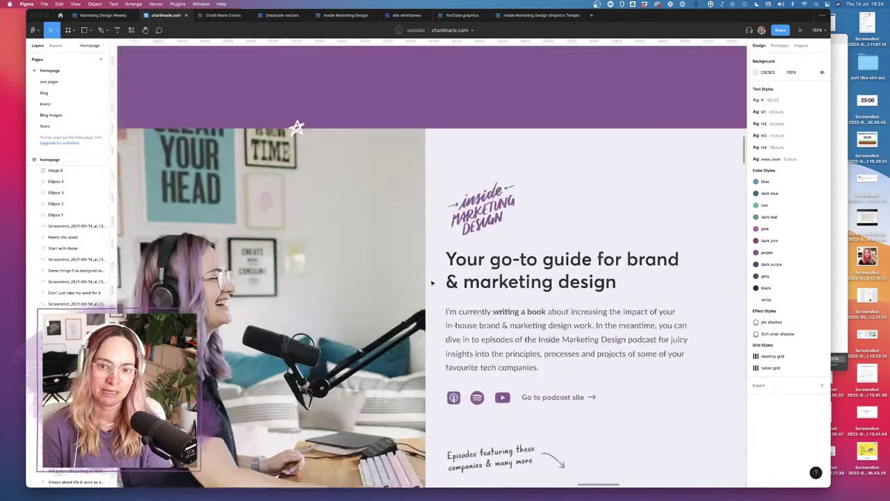
scroll(434, 284, down, 5)
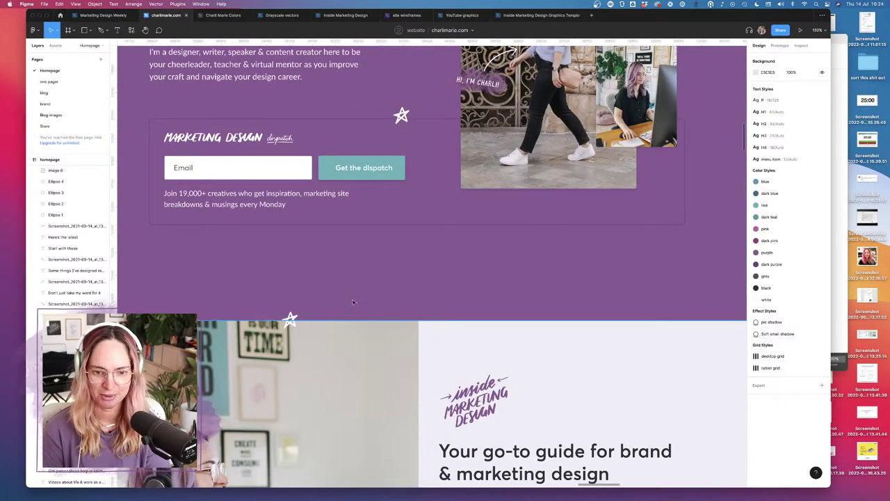
scroll(417, 363, down, 8)
Step: Recrop the podcast photo, shifting the image right within its frame
scroll(417, 363, down, 5)
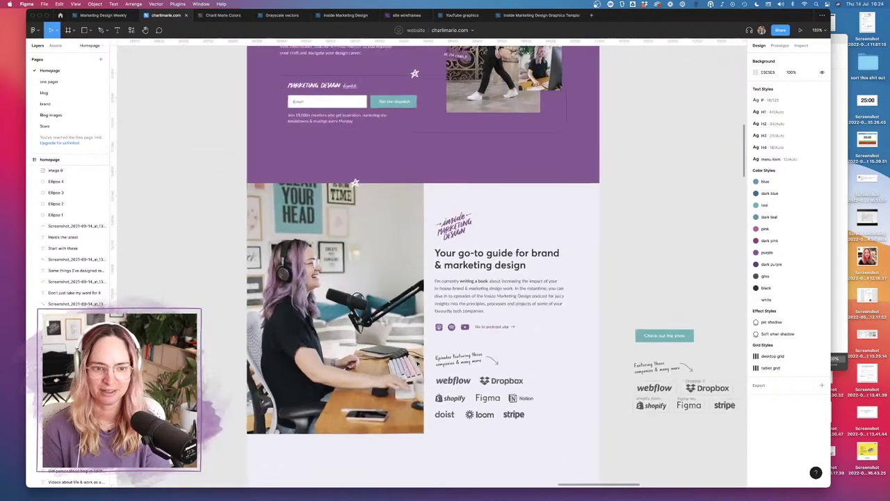
double_click(347, 296)
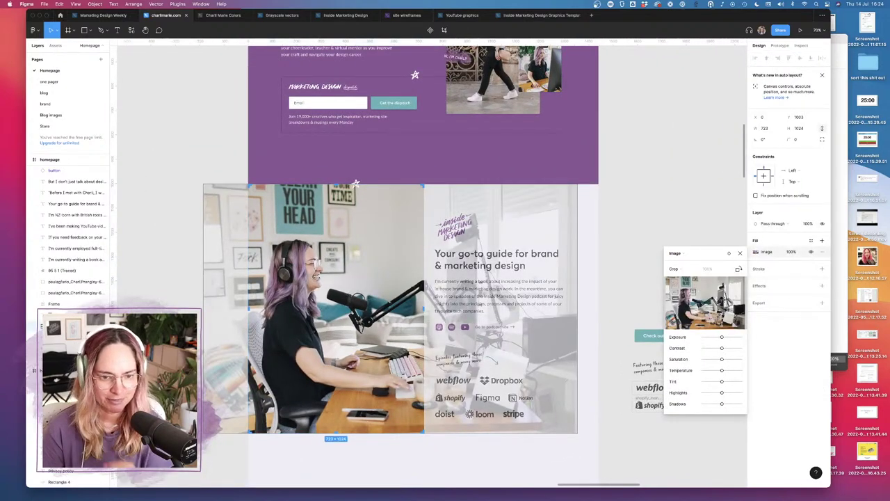
drag(317, 277, 341, 279)
click(200, 120)
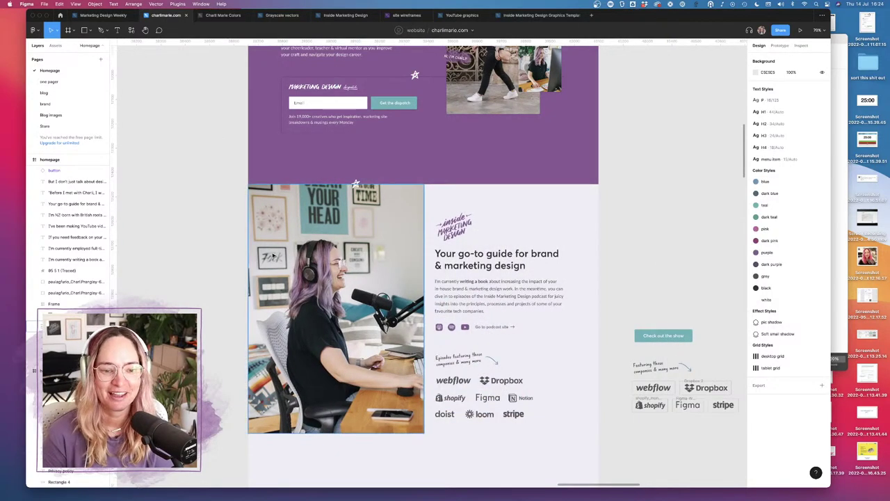
Step: Adjust the top edge of the purple testimonial box
scroll(383, 238, up, 5)
scroll(383, 238, down, 3)
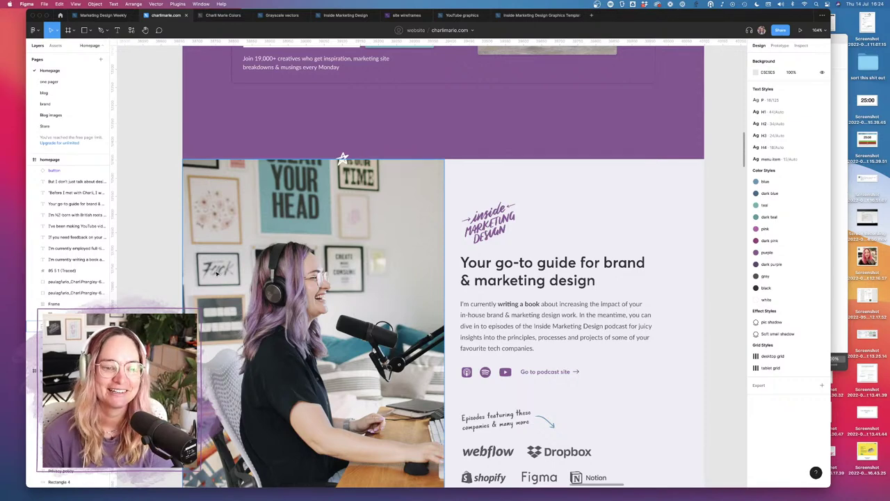
scroll(145, 233, down, 2)
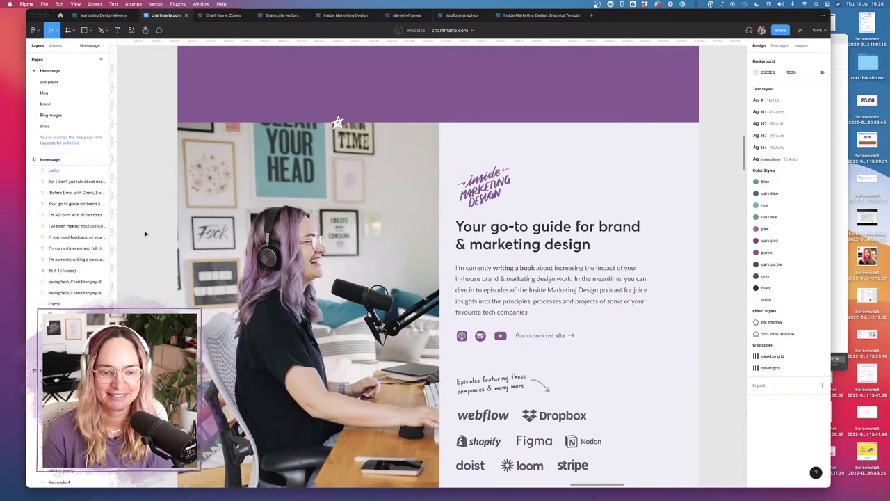
scroll(145, 233, down, 2)
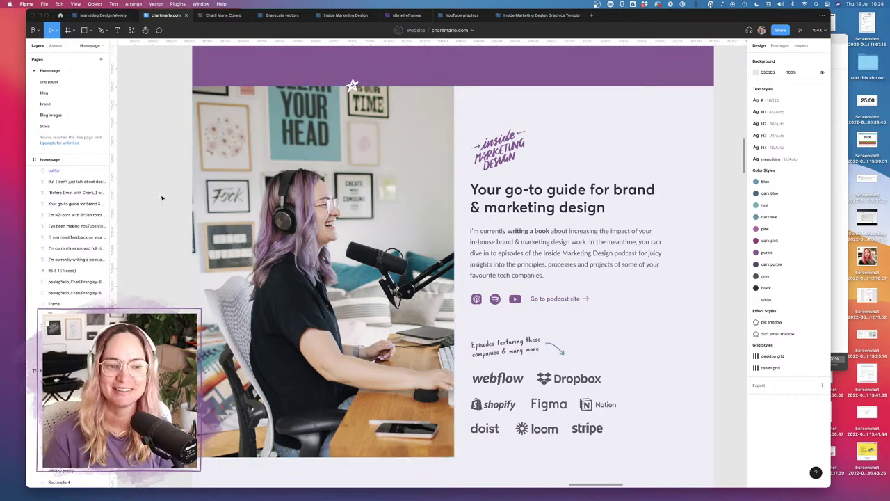
scroll(167, 197, down, 3)
scroll(168, 197, down, 5)
scroll(167, 197, left, 5)
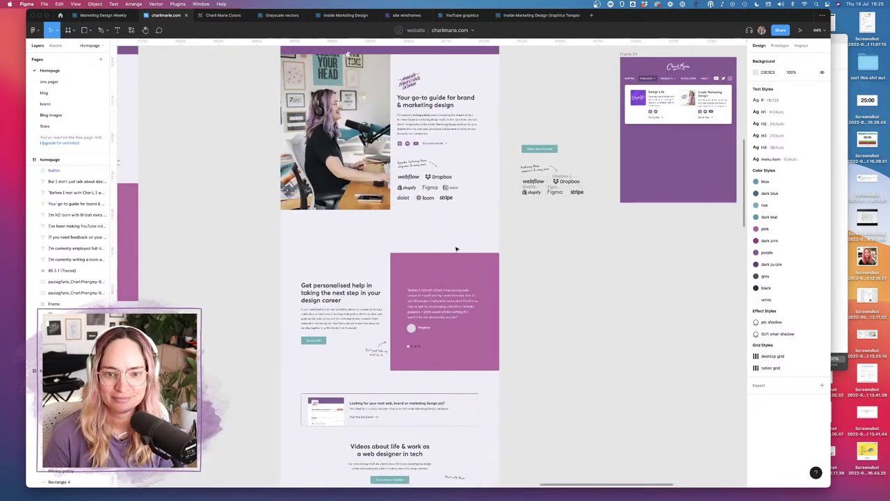
click(417, 254)
drag(416, 254, 435, 224)
click(558, 242)
Step: Extend the podcast photo's bottom edge and enlarge the image within its crop
click(388, 195)
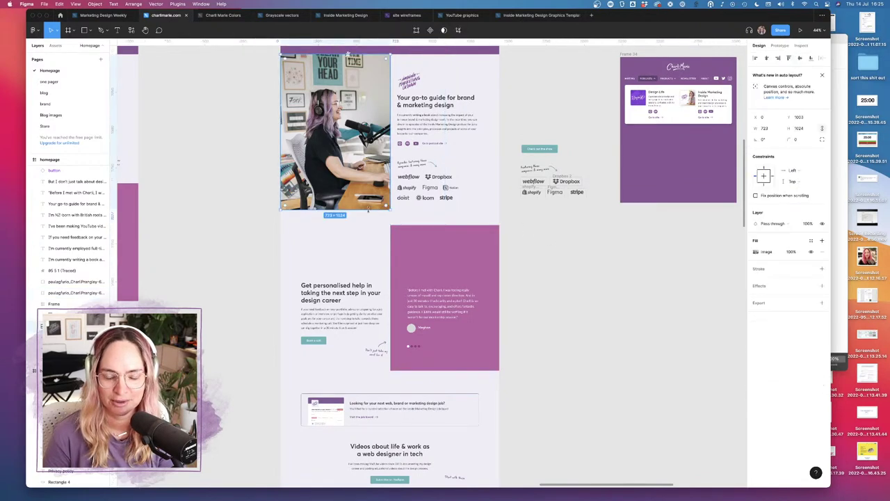
drag(368, 209, 368, 218)
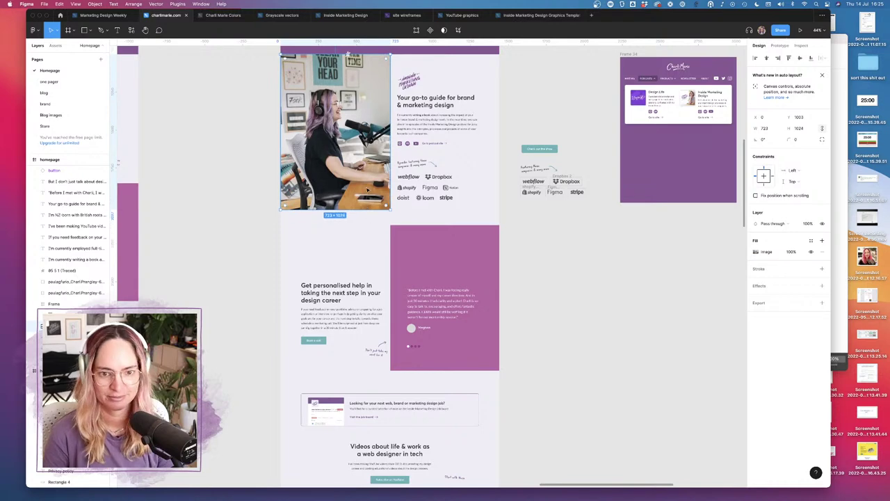
double_click(367, 216)
drag(364, 219, 363, 219)
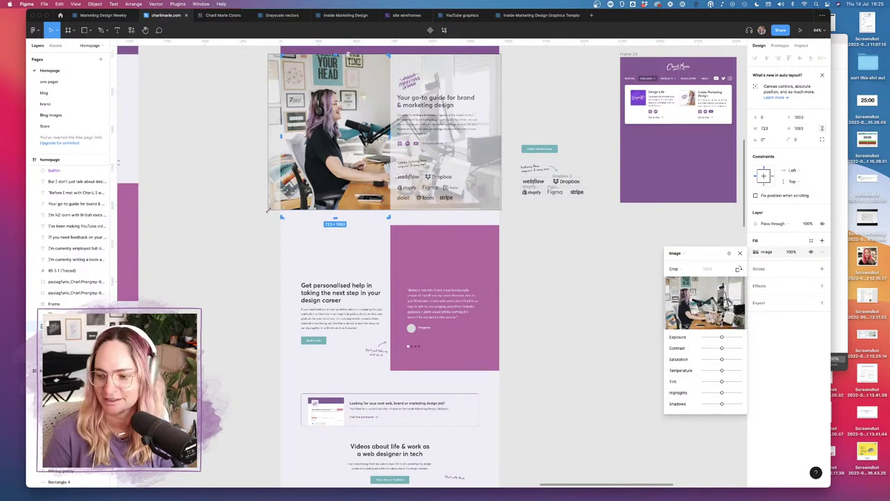
drag(267, 209, 261, 217)
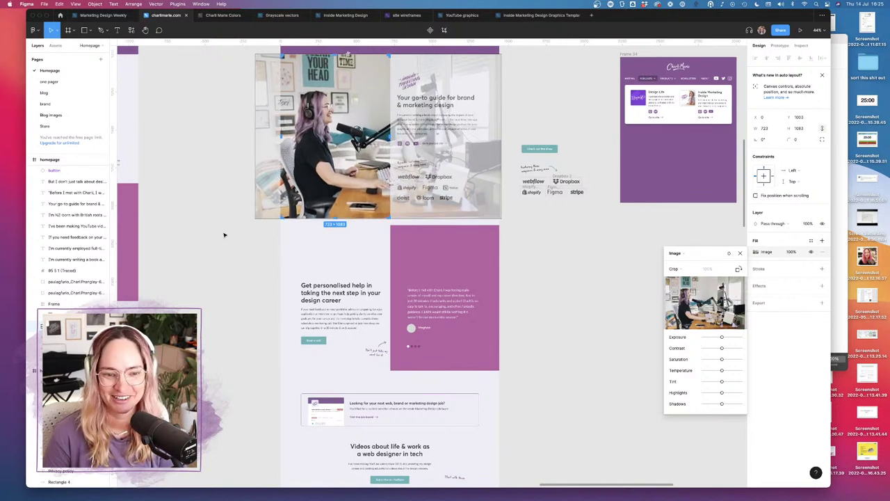
key(Escape)
key(Escape)
Step: Move the purple testimonial box up flush under the photo
scroll(262, 217, up, 5)
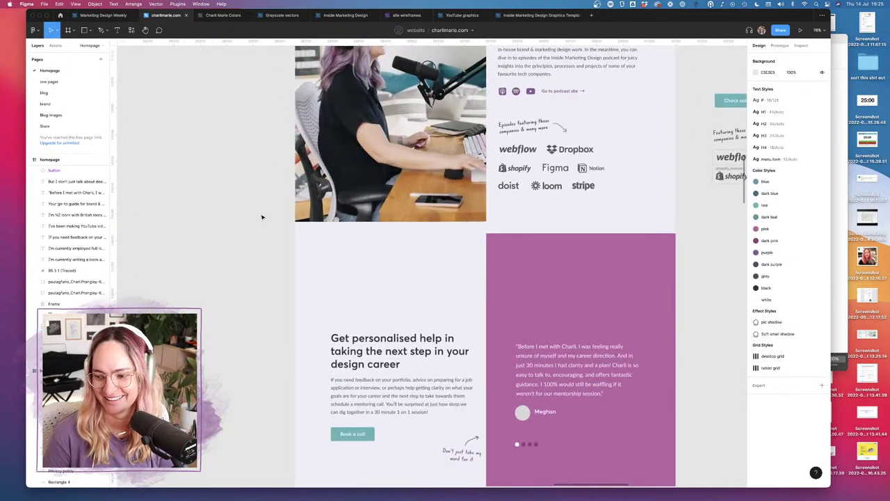
click(564, 267)
drag(564, 267, 566, 258)
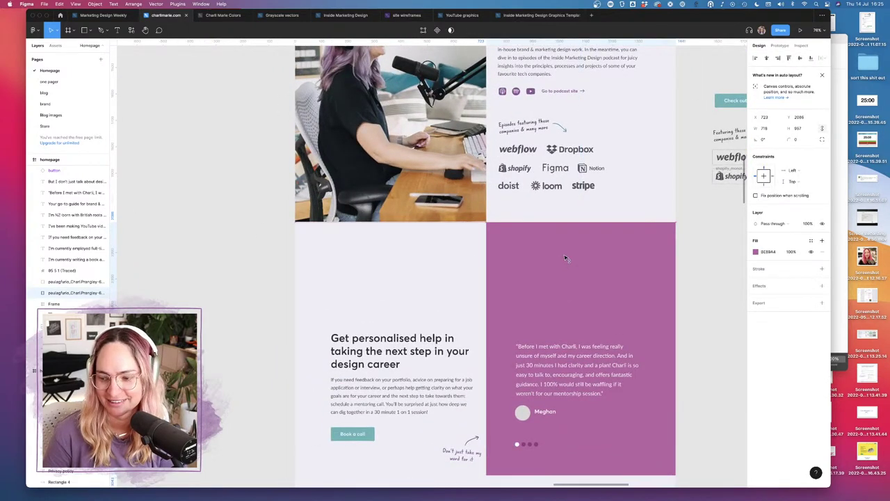
Step: Recrop the photo again, enlarging it up-left and shifting it right
double_click(426, 175)
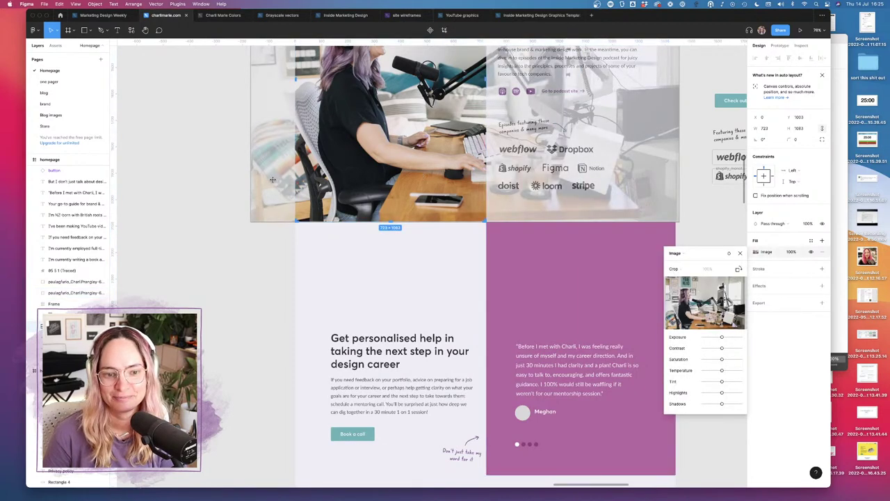
scroll(270, 178, up, 4)
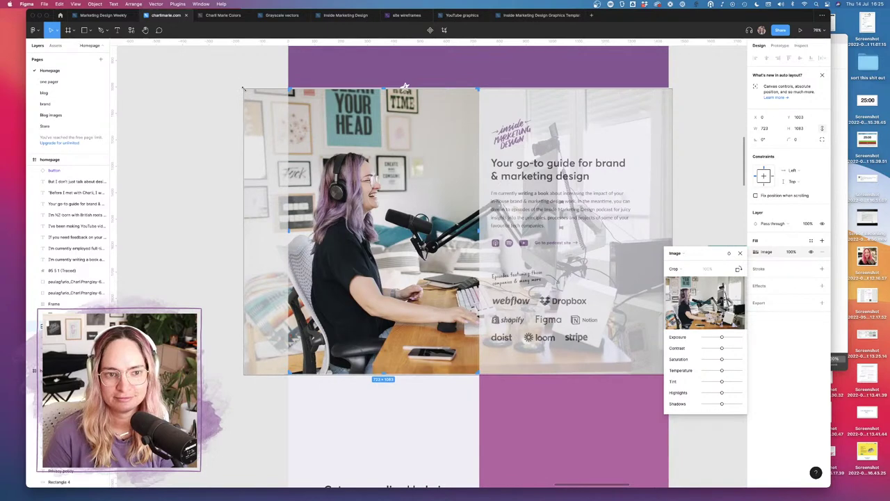
drag(243, 88, 239, 84)
drag(266, 160, 274, 160)
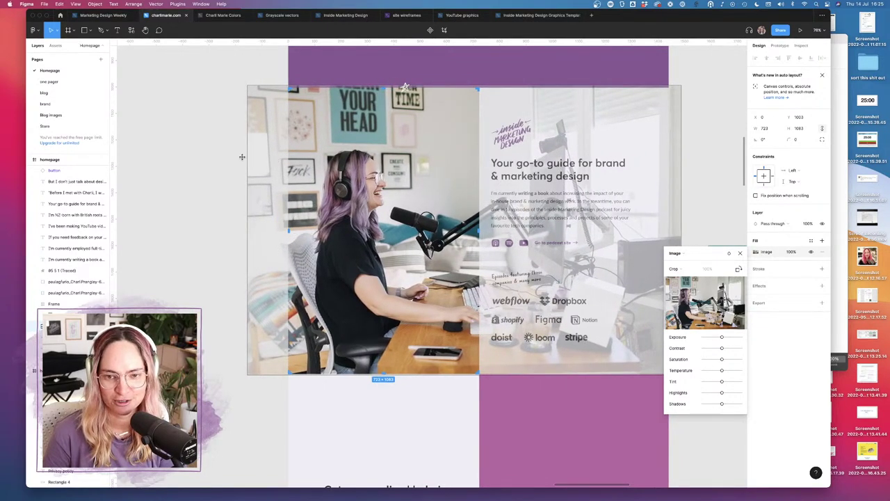
Step: Select the mentoring heading and show the layout grids with Ctrl+G
click(177, 154)
scroll(223, 171, down, 5)
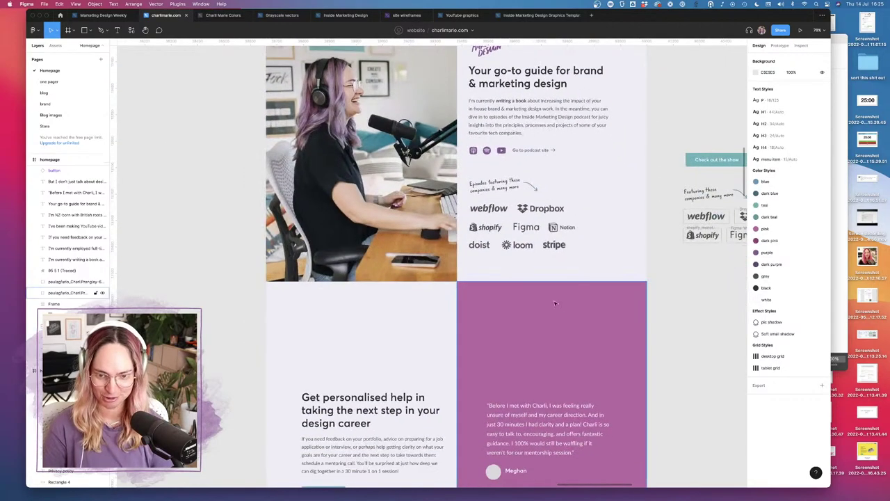
scroll(695, 328, down, 5)
scroll(696, 329, left, 3)
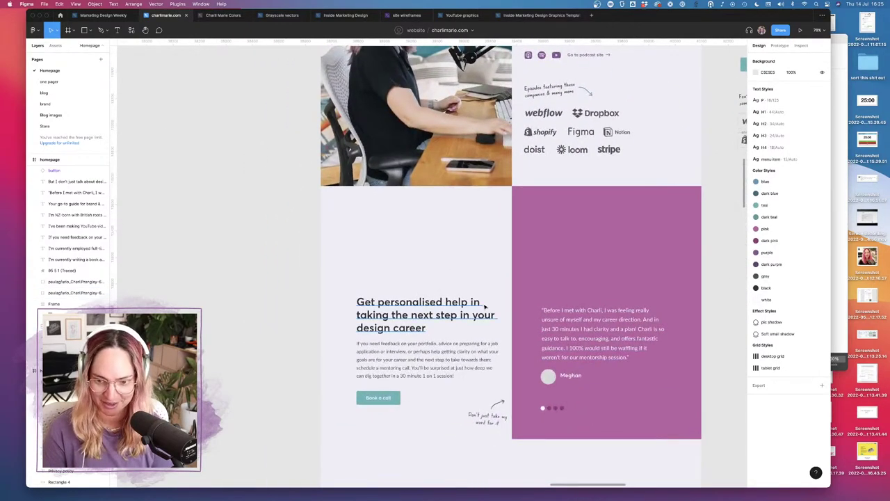
click(430, 314)
key(ctrl+g)
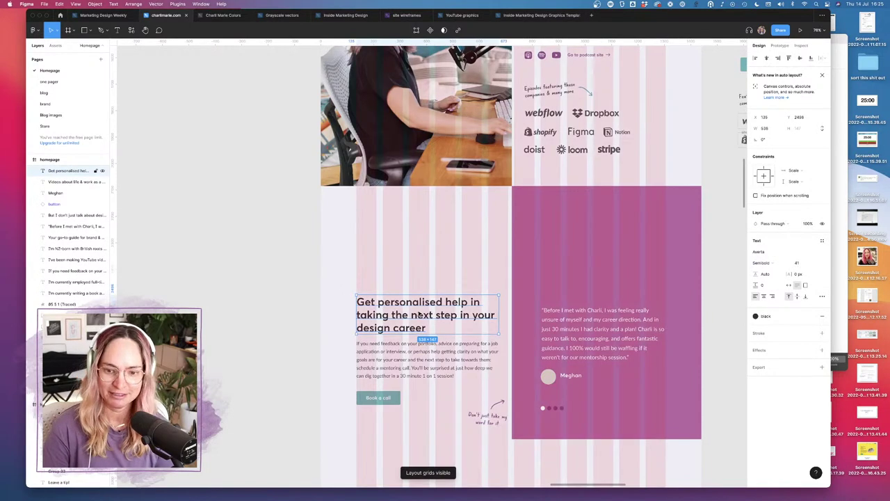
Step: Draw a small 49 × 49 square frame beside the 'Your go-to guide' heading
scroll(500, 279, up, 5)
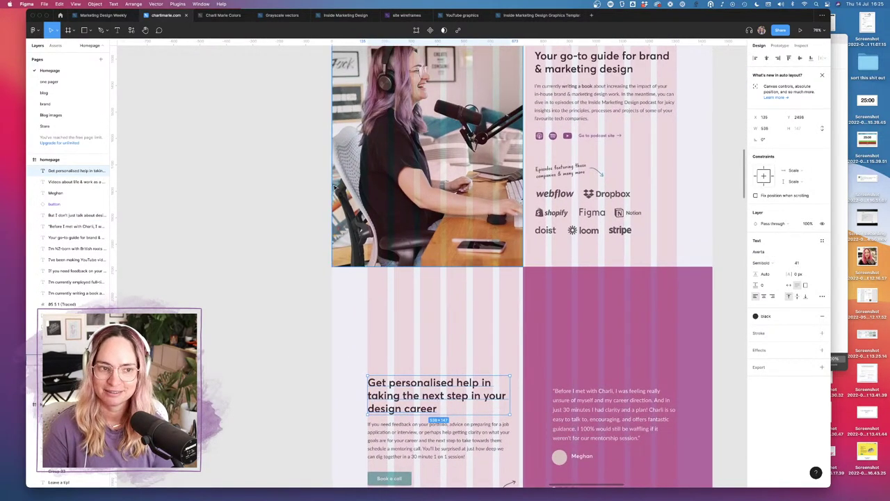
click(85, 30)
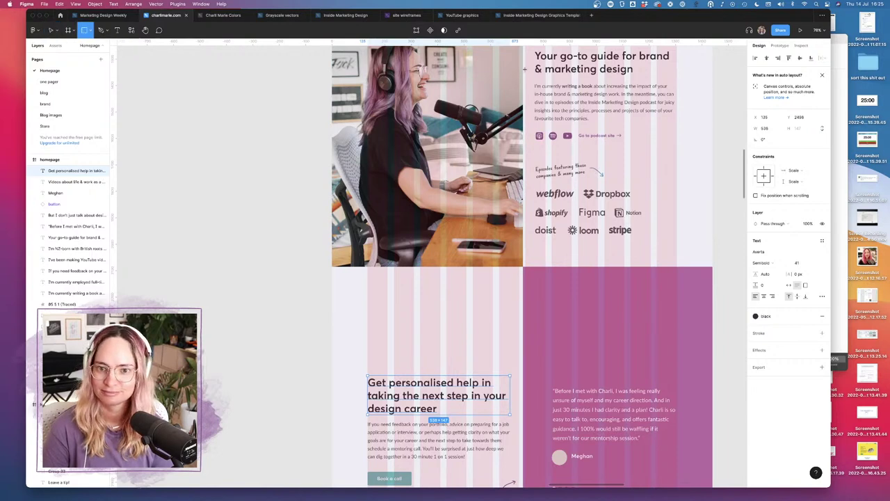
drag(522, 64, 536, 82)
scroll(525, 75, up, 5)
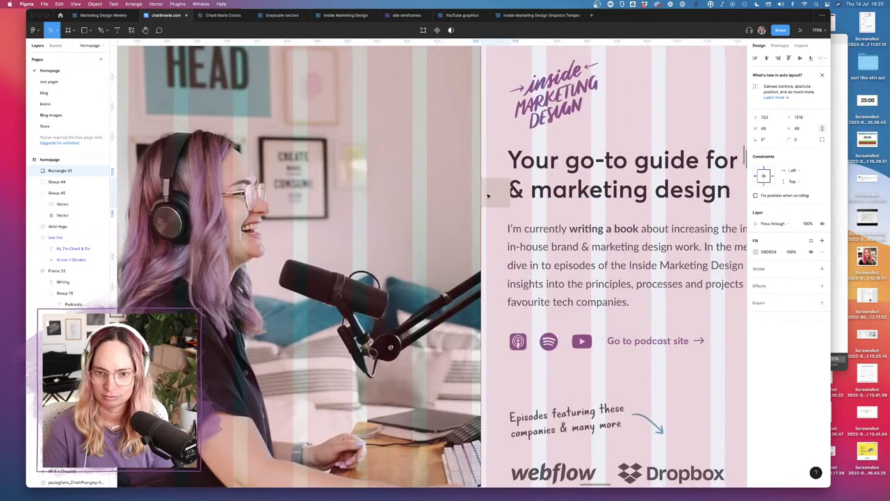
Step: Make the small square 48 px high and move it down beside the paragraph
drag(485, 196, 489, 197)
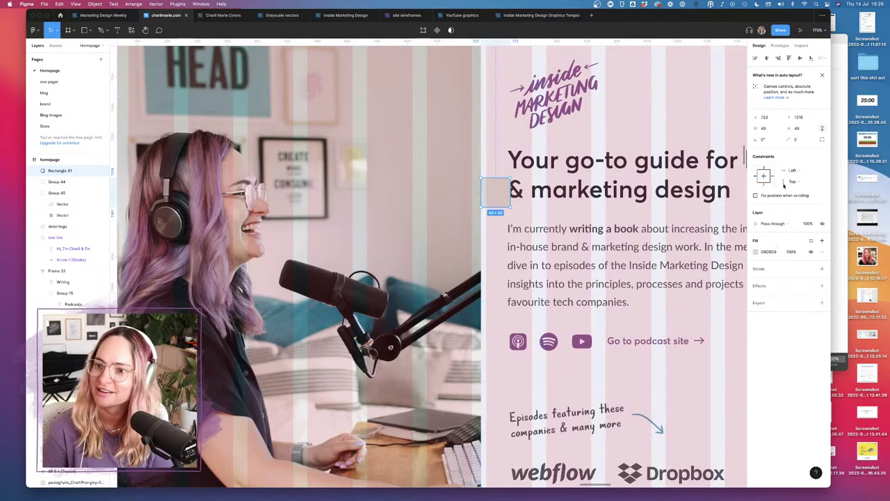
click(796, 129)
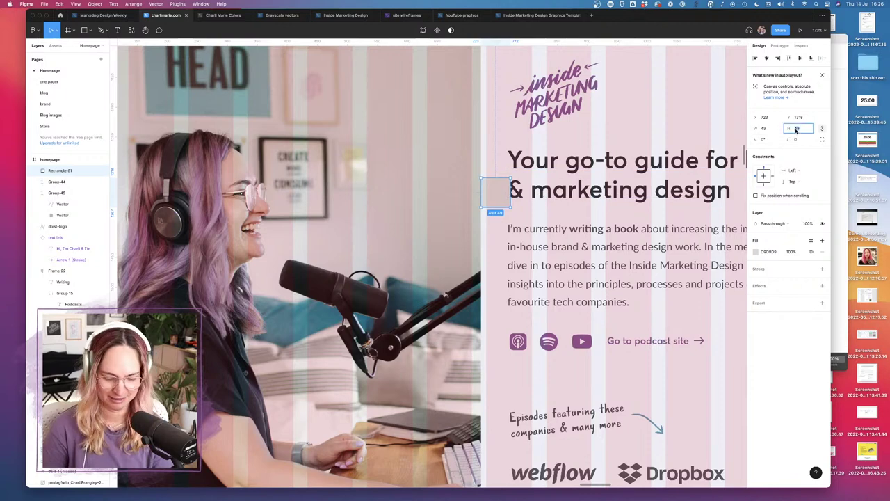
text(48)
key(Return)
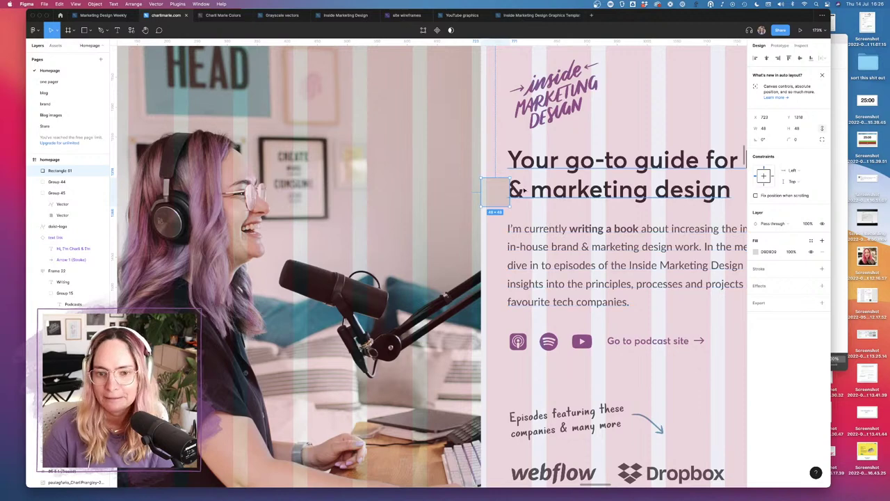
drag(505, 198, 505, 228)
Step: Shift the podcast paragraph, heading and logo slightly right together
click(573, 246)
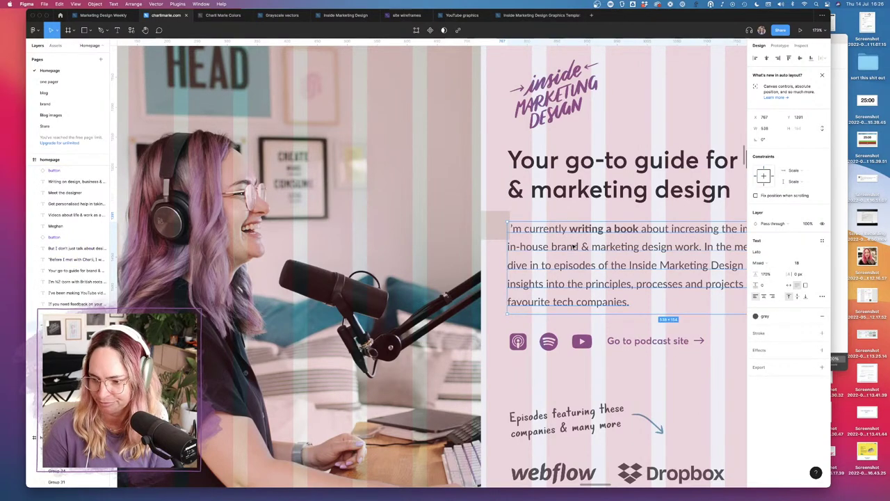
shift+click(570, 189)
shift+click(533, 117)
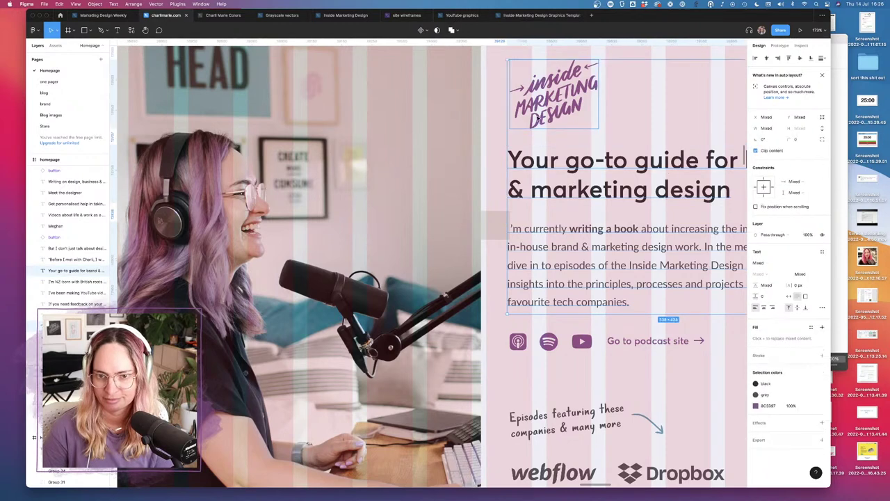
drag(533, 117, 535, 118)
Step: Move the 48 × 48 square down into the mentoring section, then select the mentoring heading
click(495, 226)
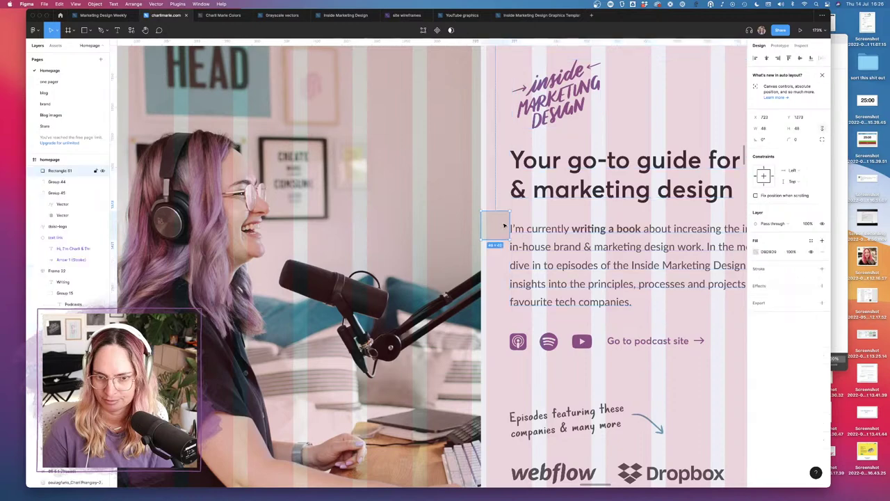
scroll(496, 225, down, 5)
drag(503, 224, 491, 390)
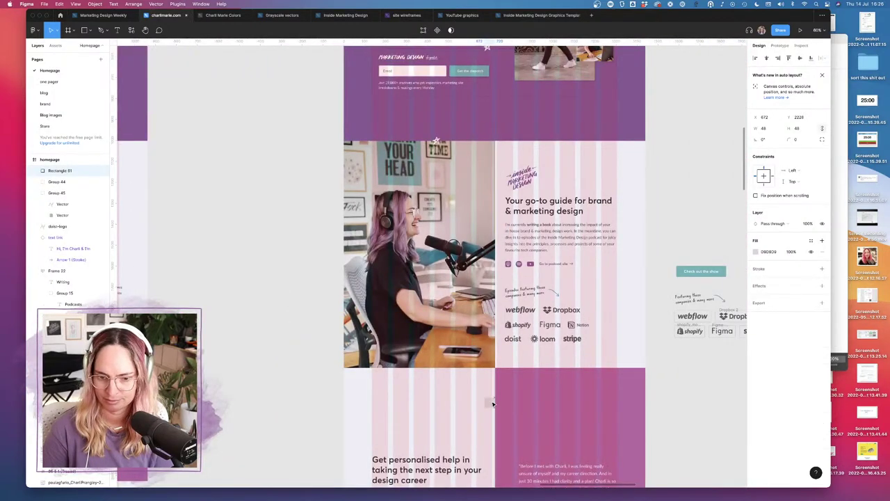
scroll(492, 406, up, 10)
scroll(493, 404, down, 3)
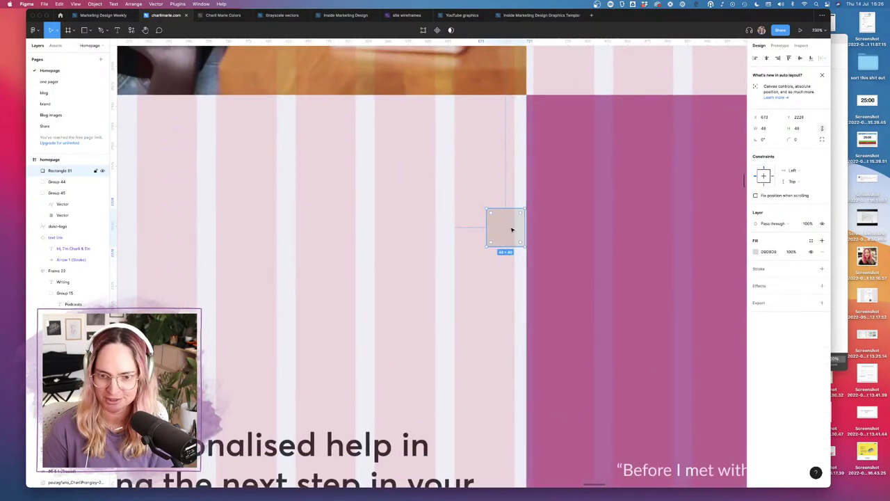
drag(512, 231, 512, 242)
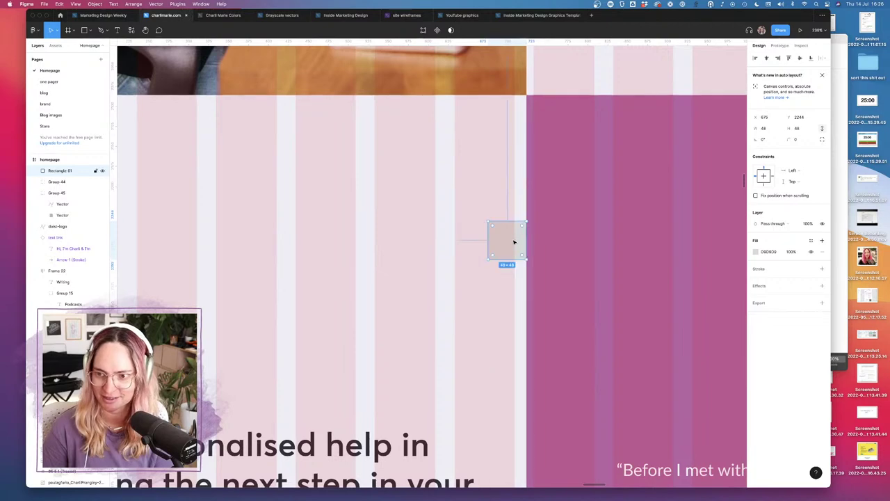
scroll(498, 241, down, 5)
click(422, 321)
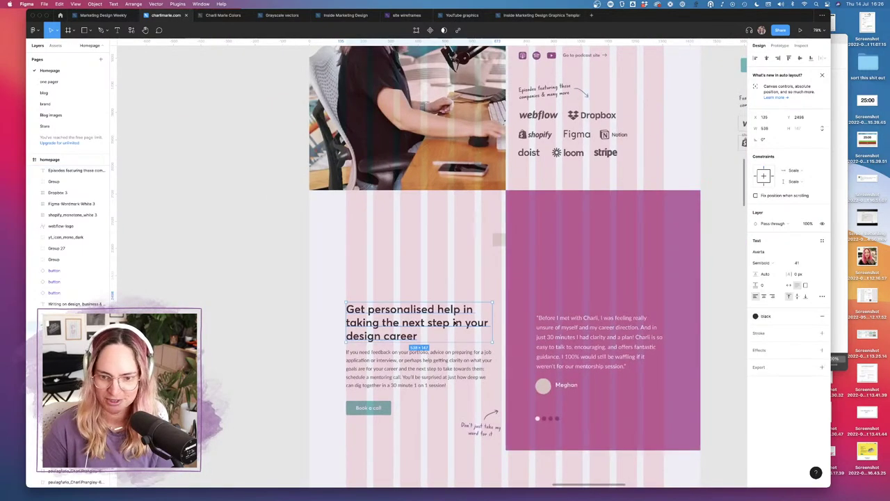
Step: Move the mentoring heading, paragraph and Book a call button up together
shift+click(417, 368)
shift+click(372, 410)
drag(398, 371, 411, 292)
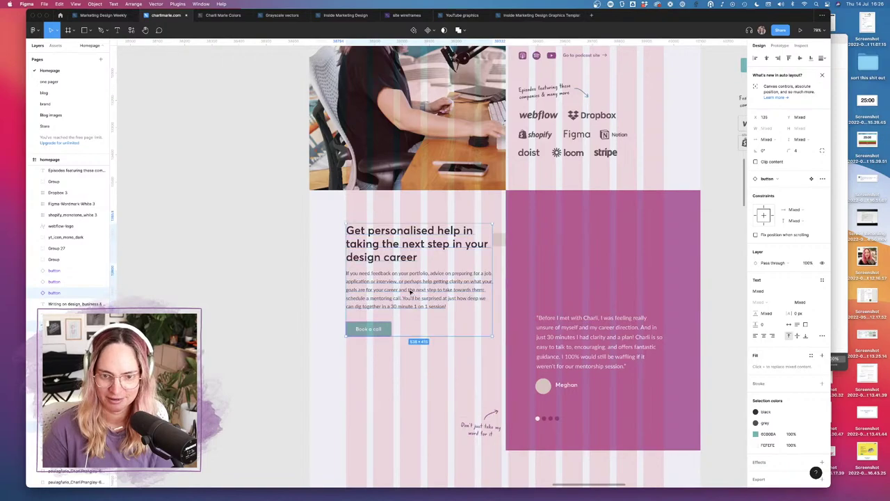
click(289, 266)
Step: Nudge the Book a call button up slightly
scroll(441, 245, up, 5)
click(441, 245)
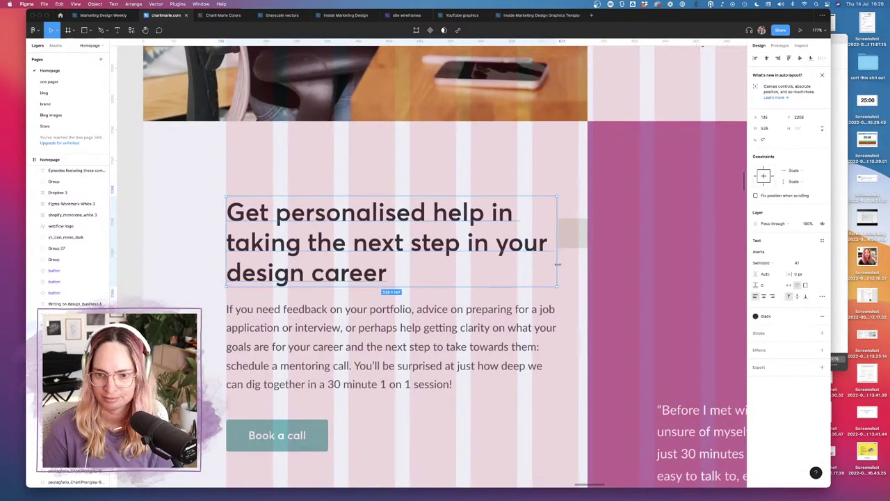
click(555, 317)
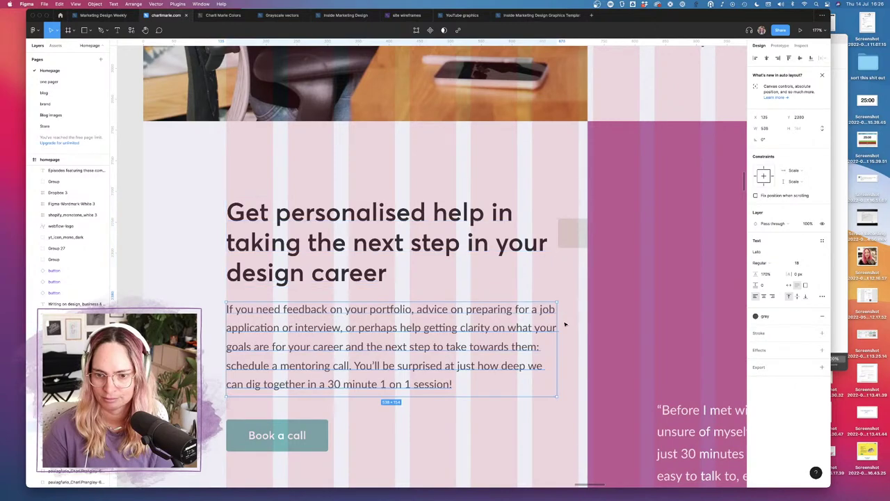
scroll(457, 330, down, 3)
click(232, 356)
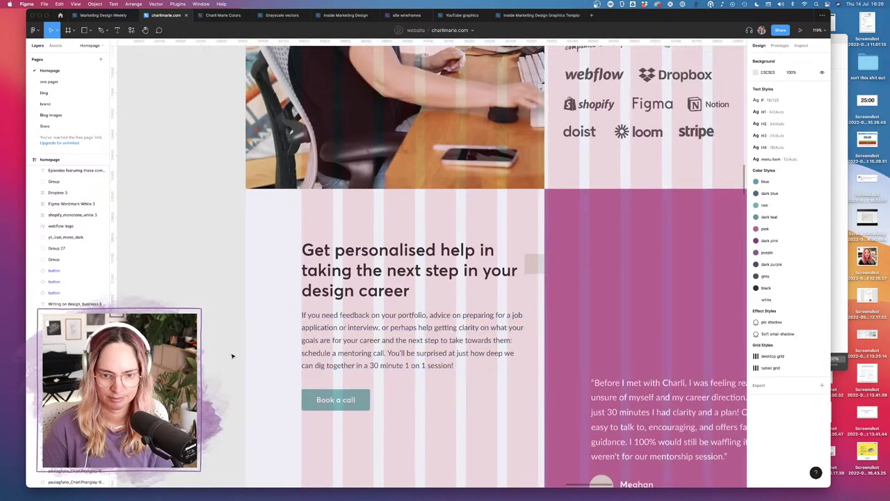
scroll(361, 294, down, 3)
drag(364, 308, 364, 304)
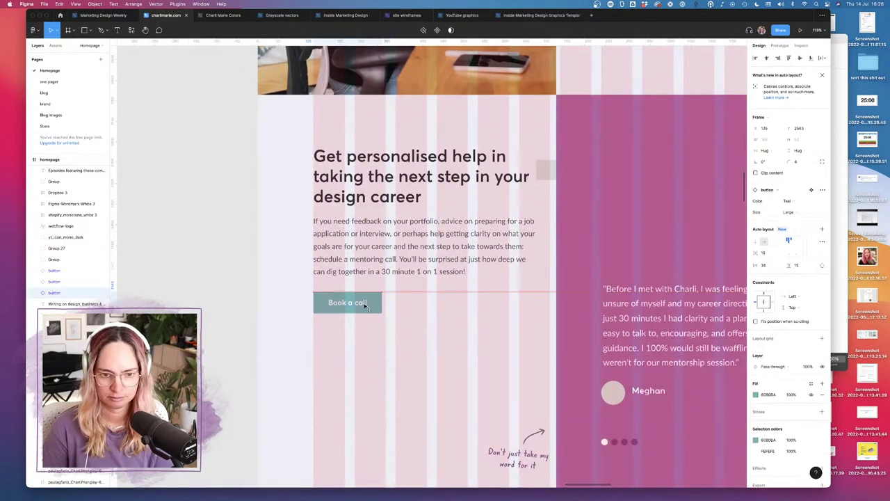
click(230, 374)
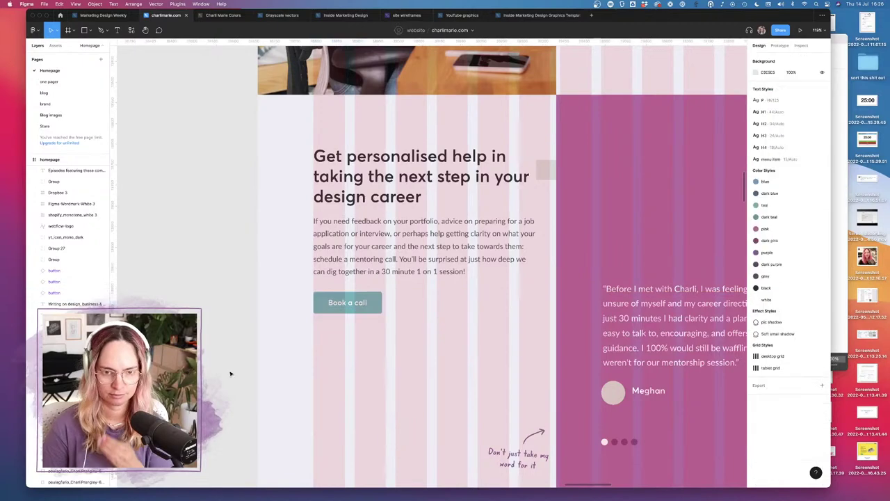
Step: Move the mentoring heading, paragraph and Book a call button down about 103 px
click(399, 231)
shift+click(431, 182)
shift+click(368, 302)
drag(374, 271, 374, 343)
click(214, 235)
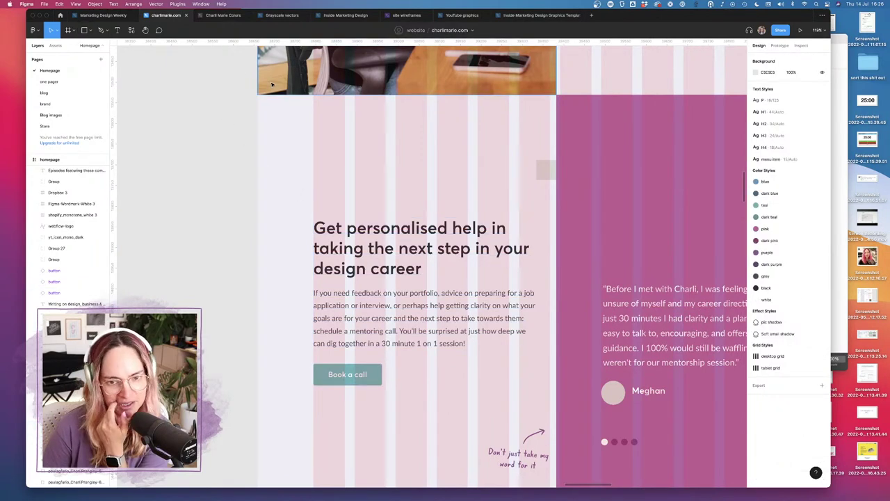
Step: Select the speech-bubble graphic in the podcast menu frame
scroll(400, 149, down, 5)
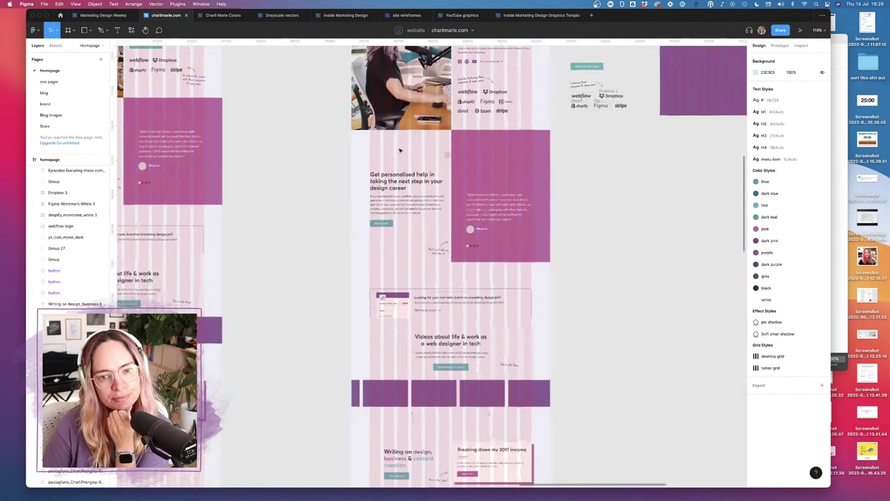
scroll(400, 150, up, 4)
scroll(400, 149, down, 5)
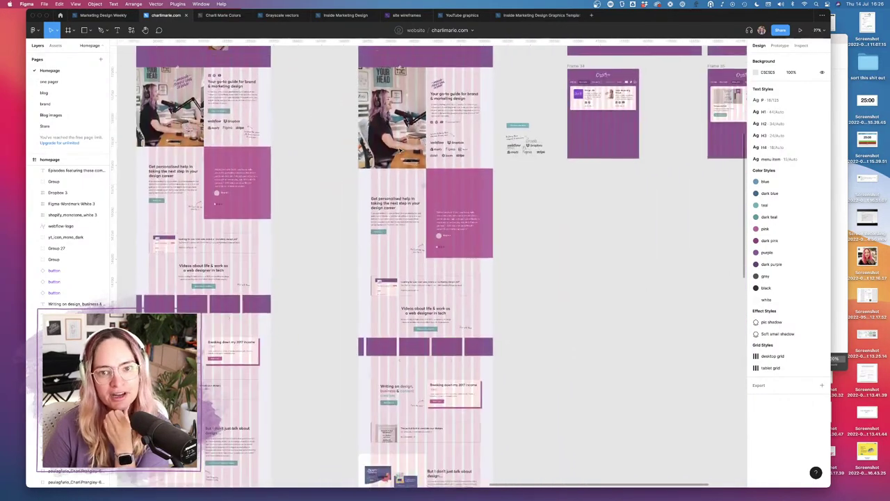
scroll(487, 146, right, 5)
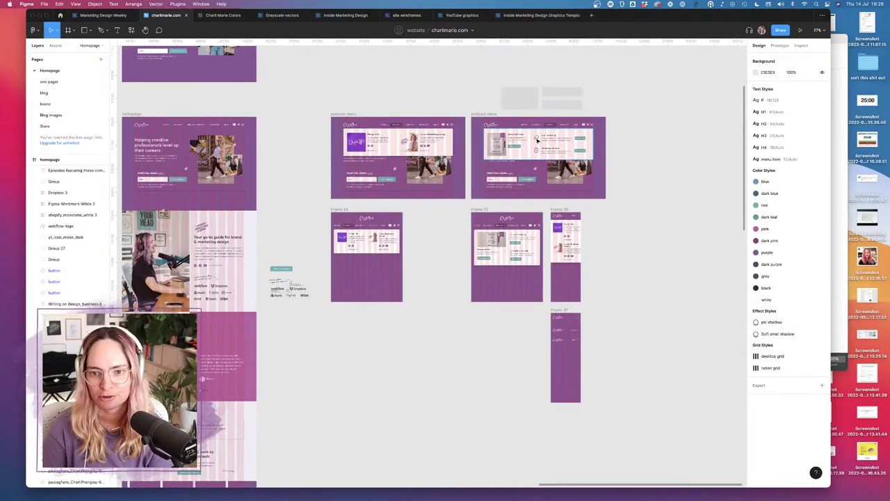
click(539, 141)
scroll(536, 141, left, 2)
scroll(533, 141, up, 3)
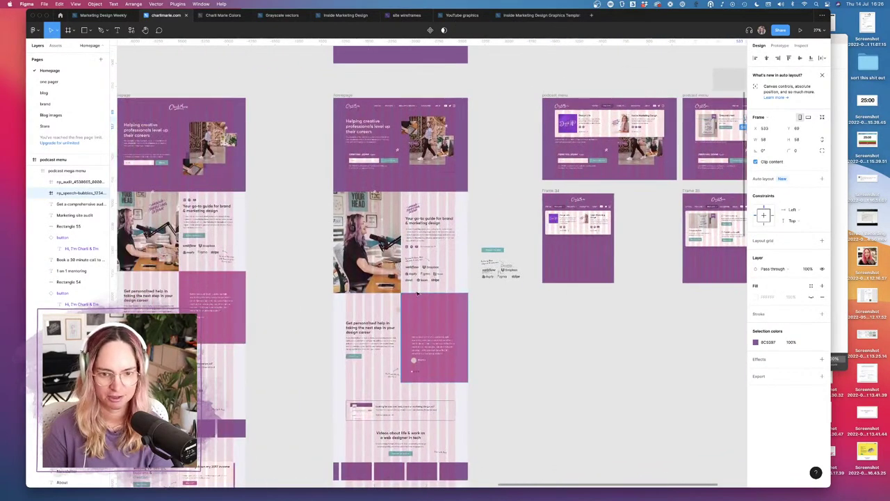
scroll(417, 243, down, 3)
scroll(403, 287, up, 5)
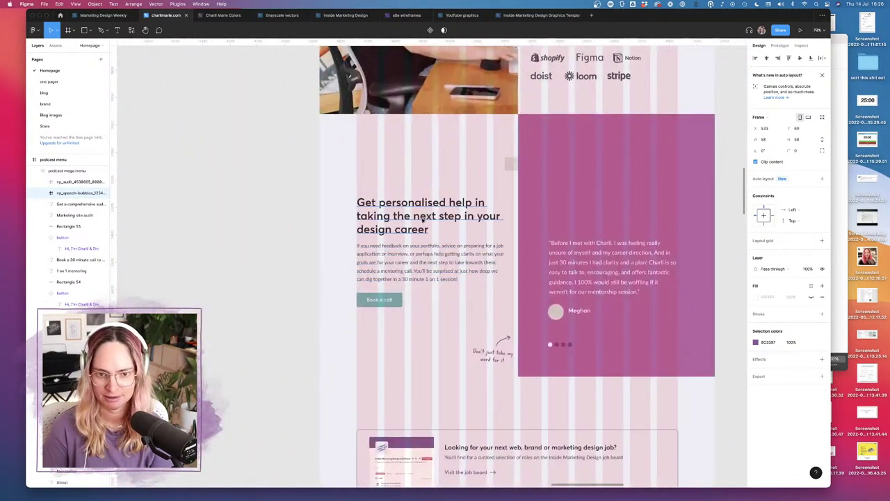
Step: Paste the speech bubbles into the homepage just above the mentoring heading
click(407, 271)
key(ctrl+v)
drag(430, 266, 365, 186)
click(410, 186)
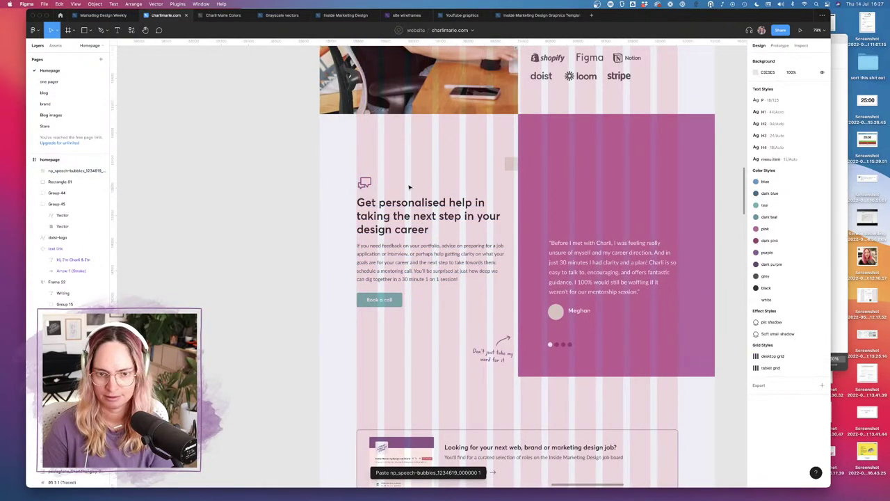
scroll(415, 186, up, 5)
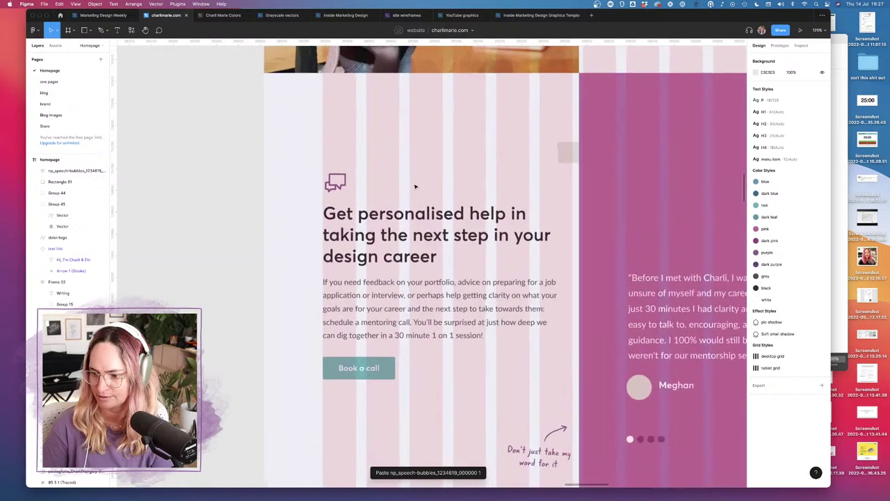
scroll(415, 186, right, 5)
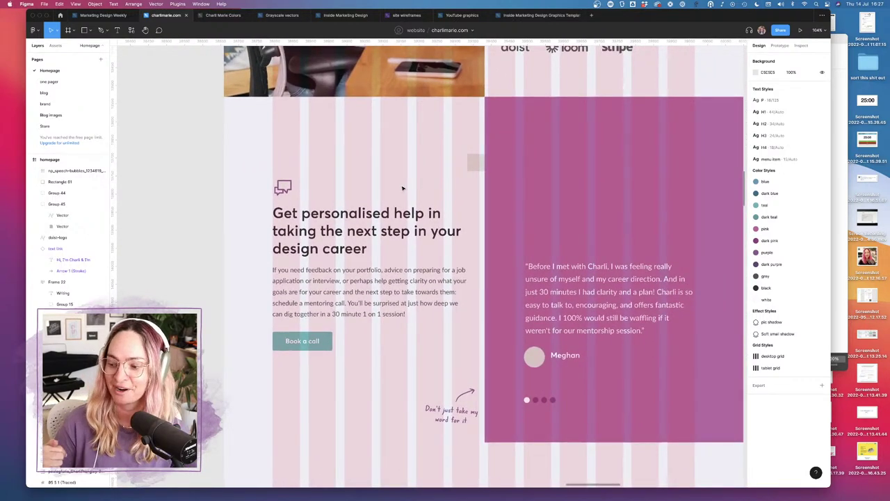
scroll(404, 157, up, 10)
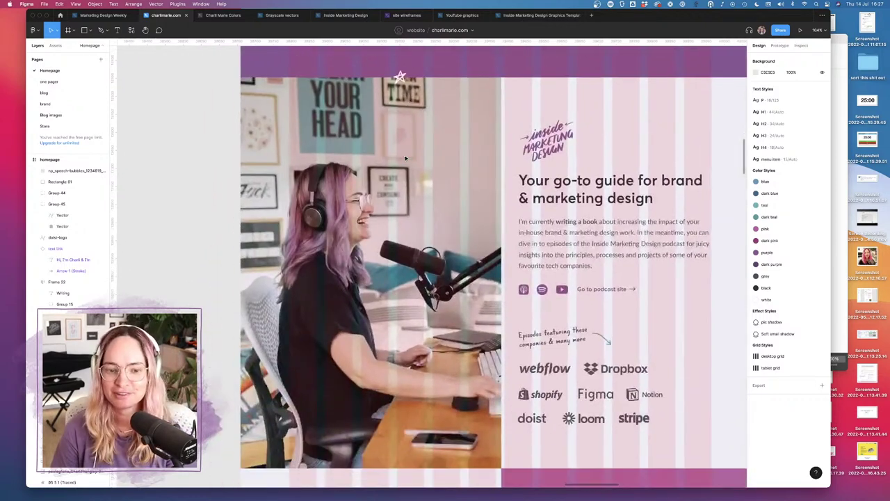
scroll(574, 155, up, 15)
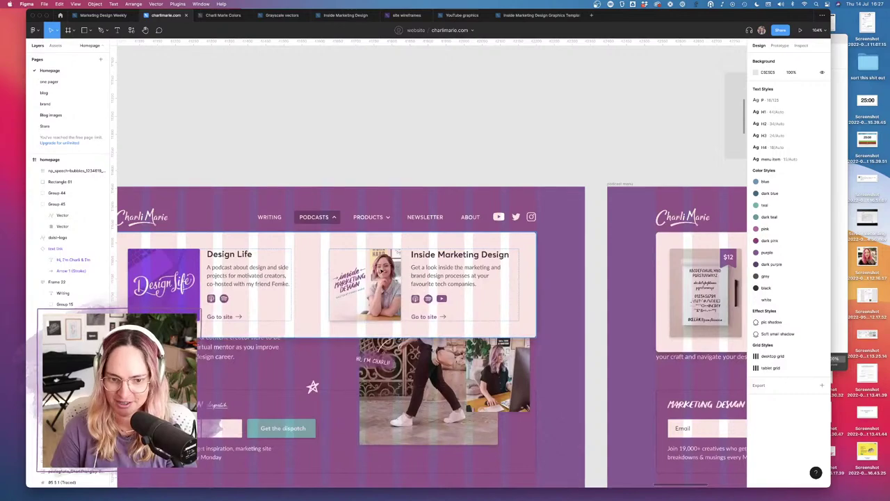
scroll(341, 294, right, 8)
scroll(342, 295, down, 10)
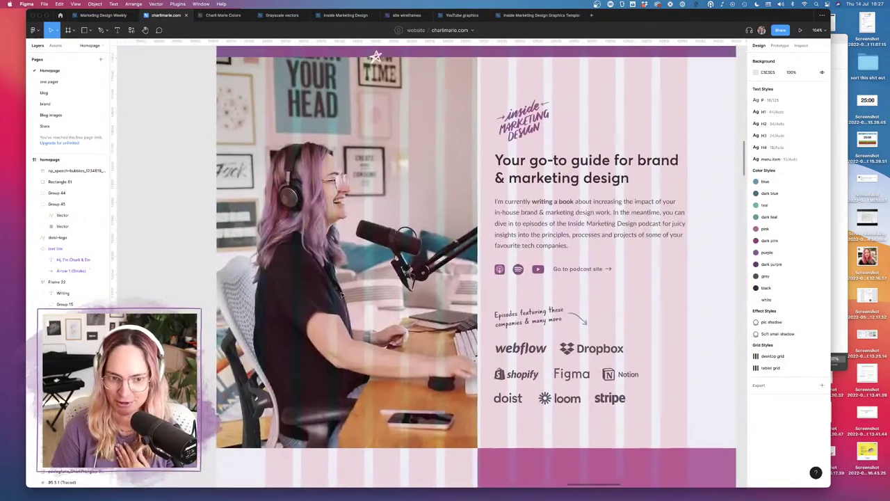
scroll(413, 259, down, 10)
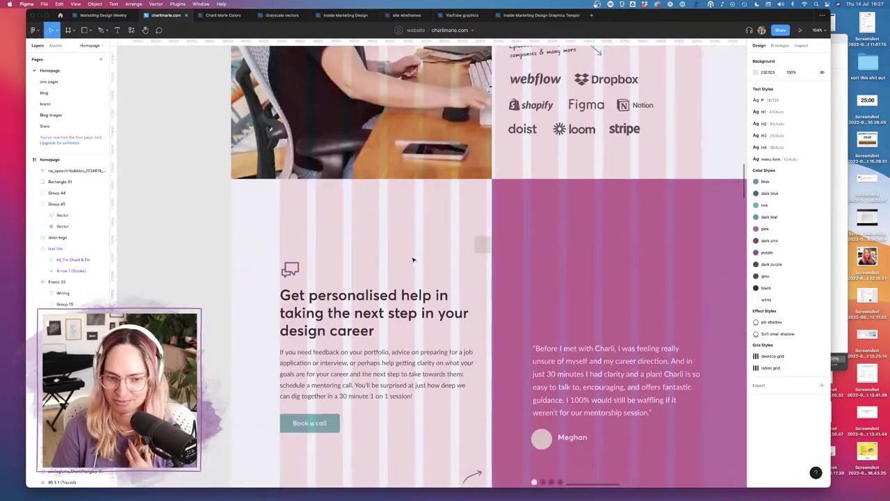
scroll(412, 259, up, 15)
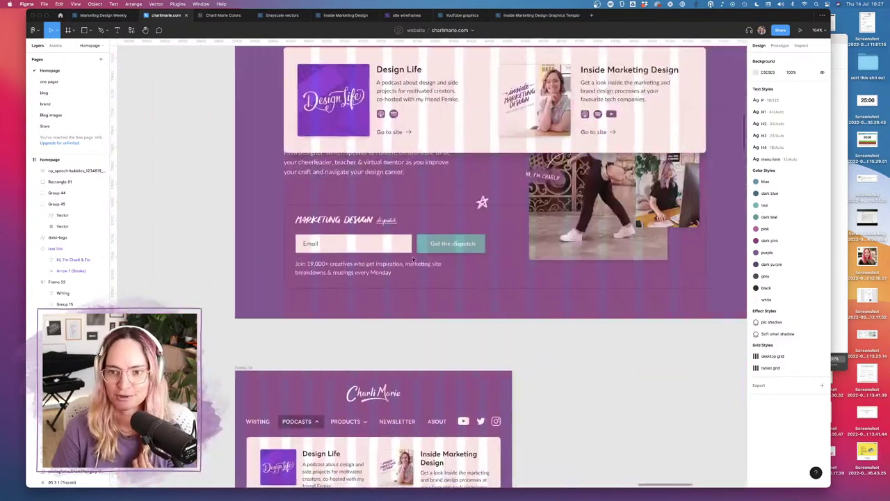
scroll(413, 259, right, 5)
Step: Set 'schedule a mentoring call.' in the mentoring paragraph to Bold weight
scroll(303, 196, down, 15)
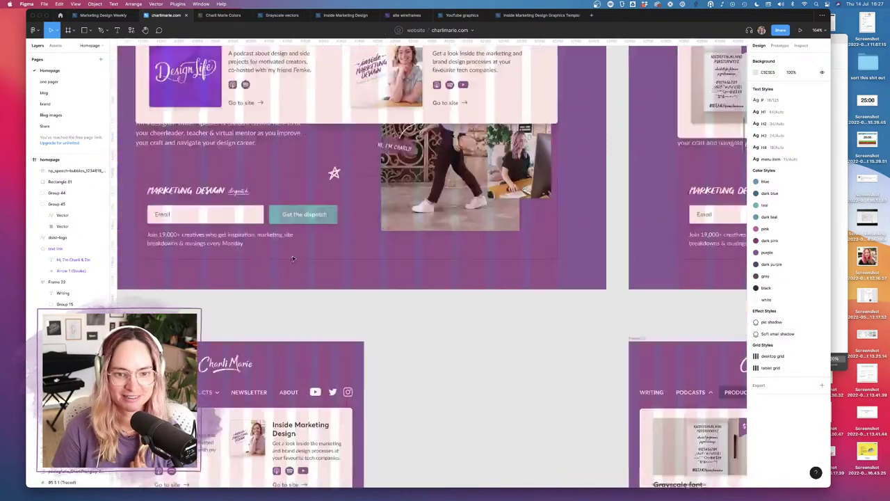
scroll(293, 258, left, 5)
scroll(292, 258, down, 2)
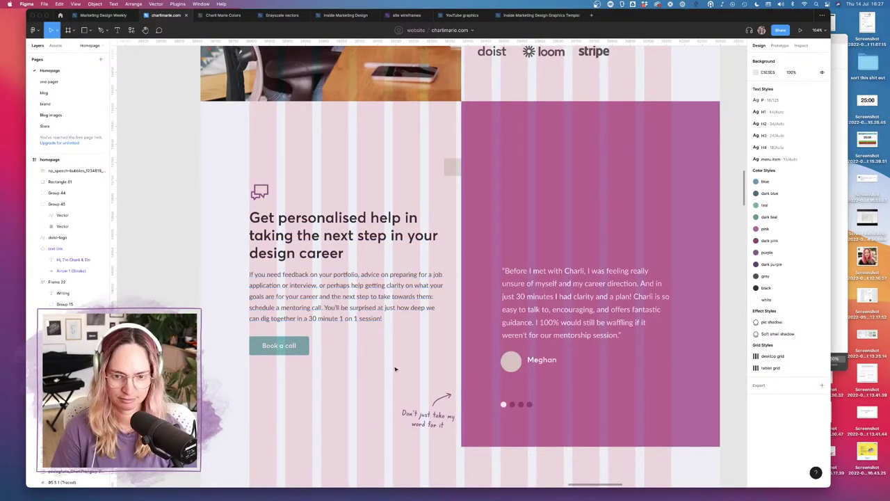
double_click(328, 306)
click(324, 303)
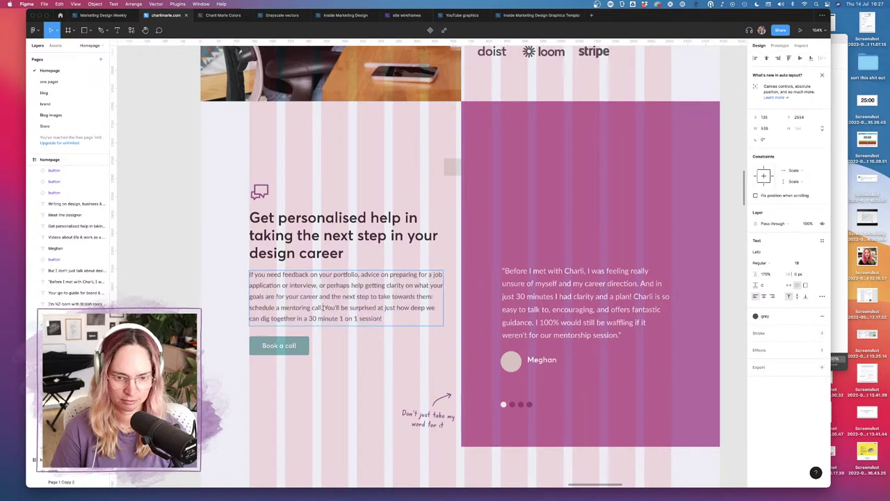
drag(322, 308, 230, 310)
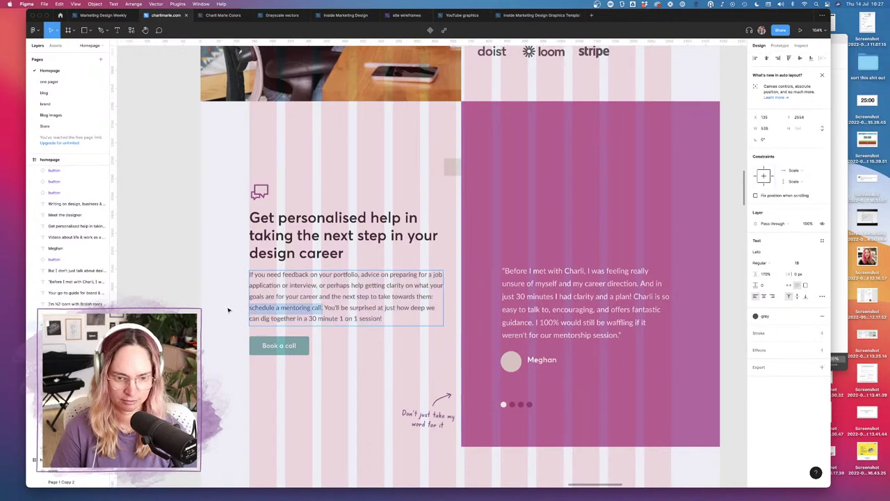
click(772, 265)
click(772, 287)
click(387, 183)
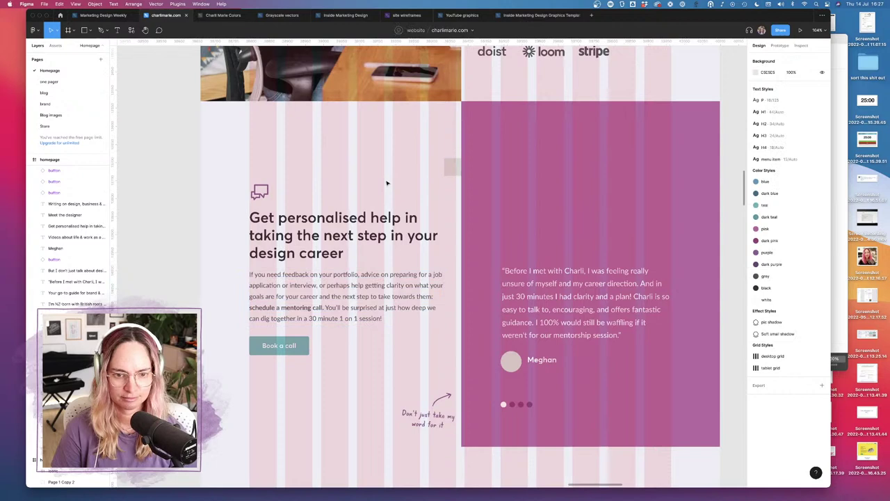
scroll(403, 174, right, 3)
click(413, 165)
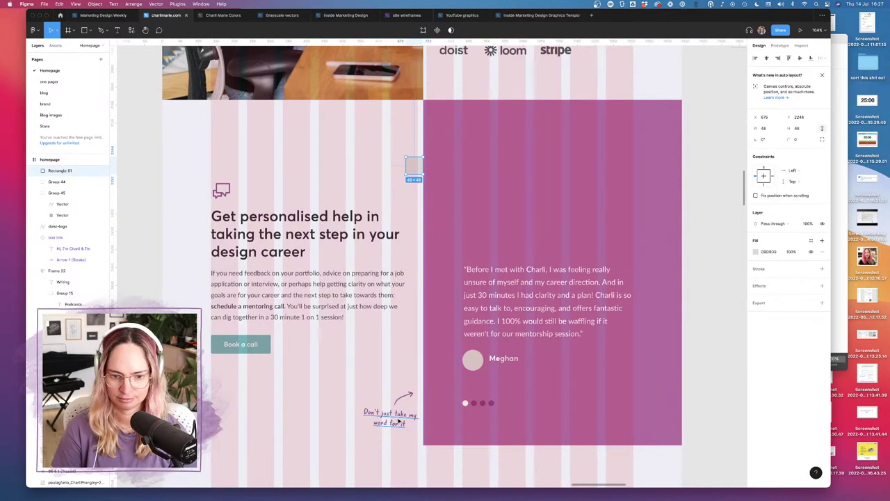
Step: Switch from the homepage design to the 'site wireframes' board
click(497, 307)
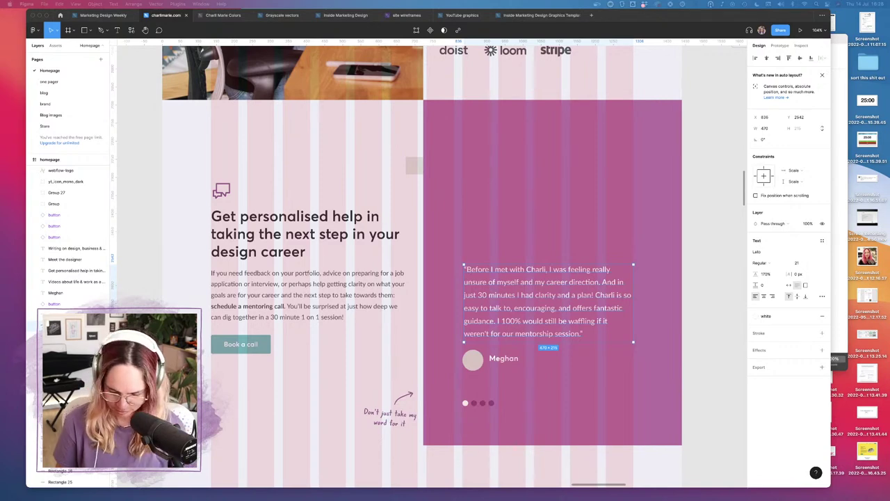
click(417, 15)
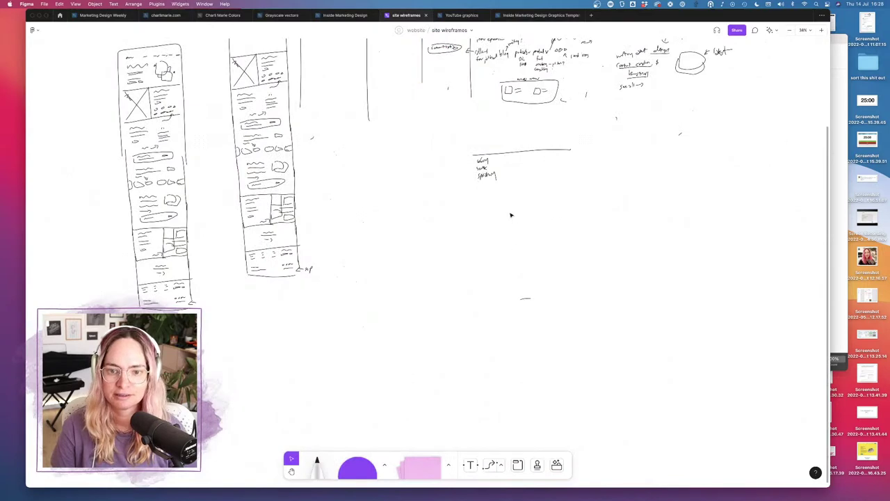
Step: Zoom over the hand-drawn wireframe sketches, then return to the charlimarie.com design file
ctrl+scroll(511, 214, up, 5)
scroll(511, 215, down, 3)
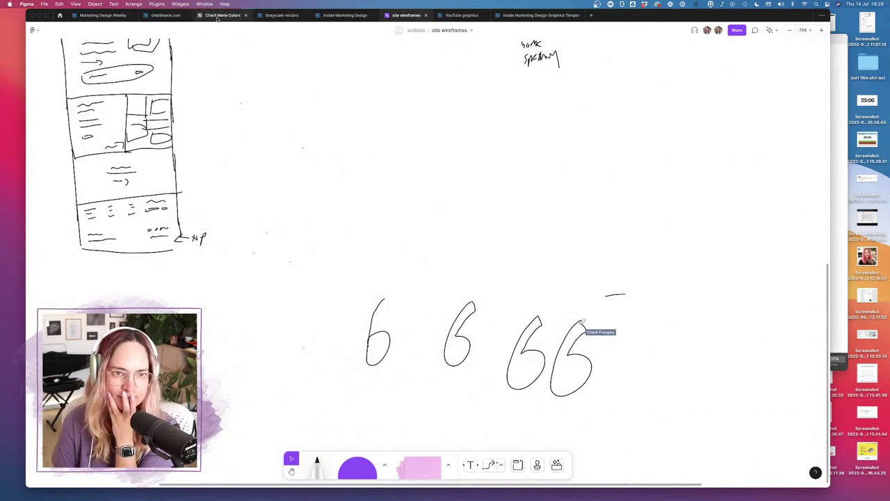
click(174, 15)
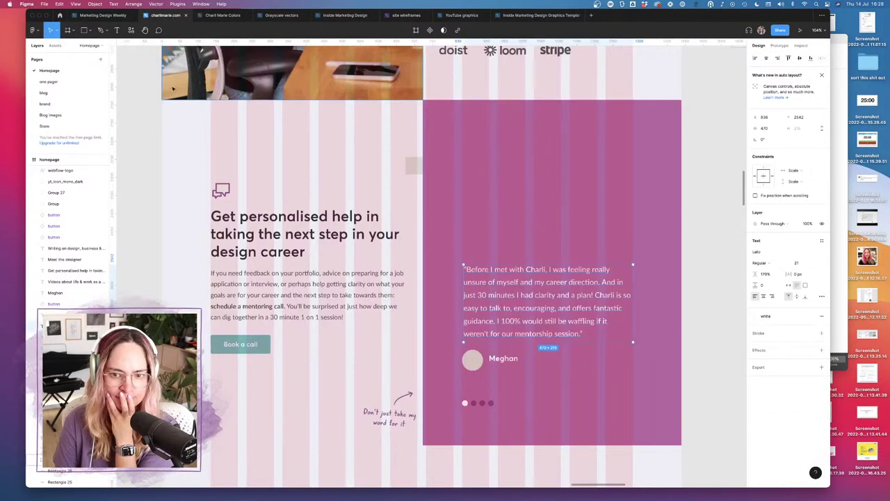
key(Return)
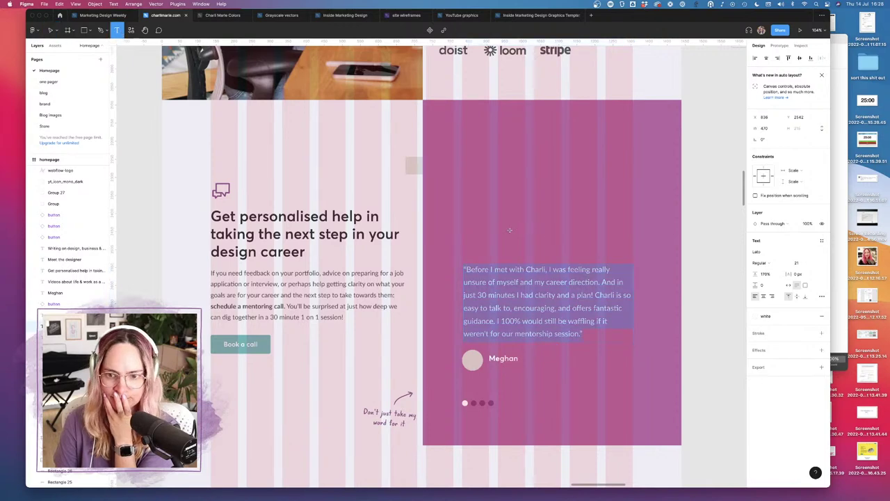
click(56, 31)
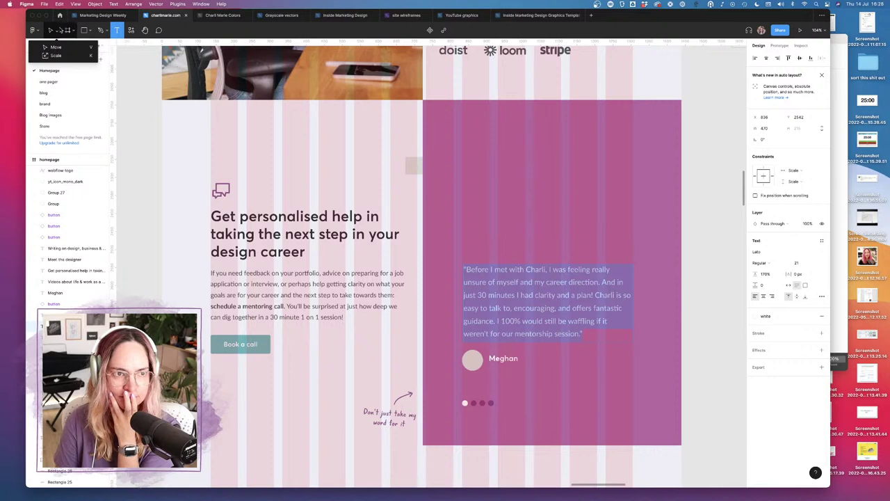
click(55, 46)
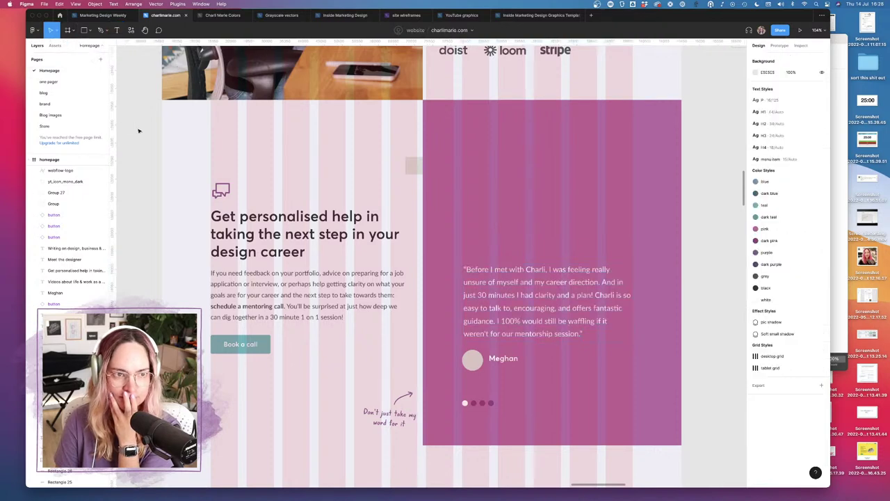
click(471, 358)
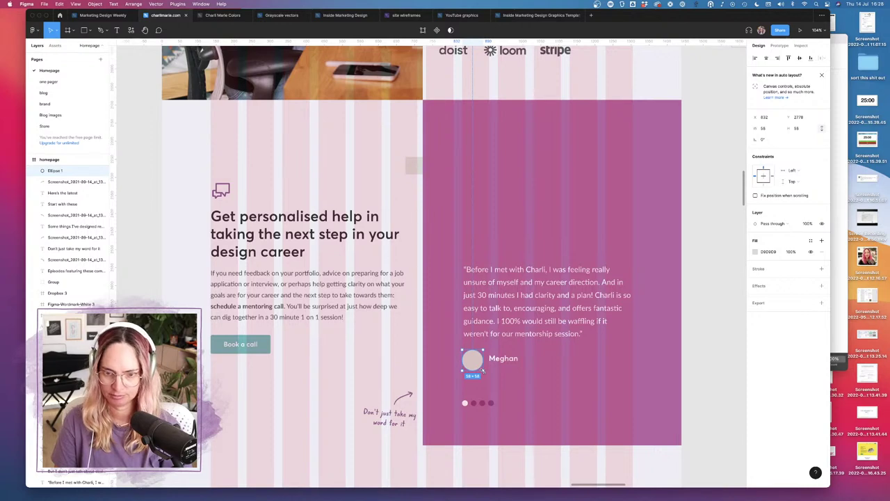
click(390, 414)
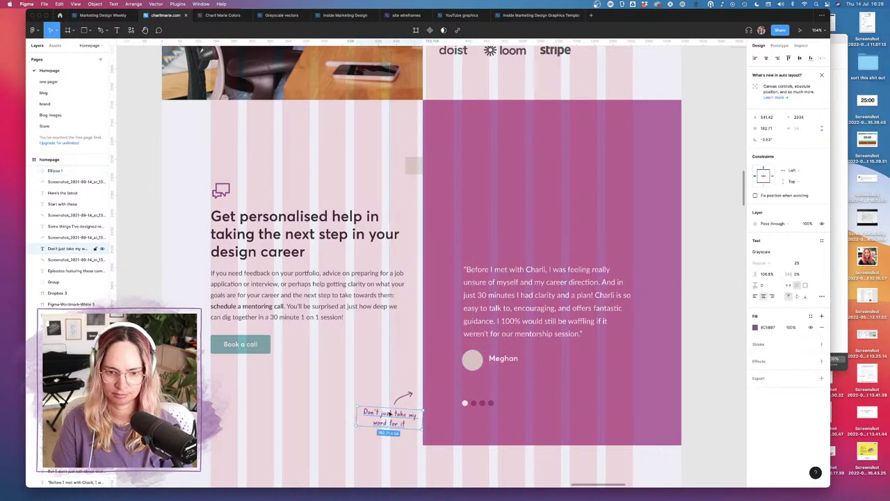
Step: Type 'Here's what people had to say about our mentoring sessions' into the handwritten note
key(Return)
text(Here's what)
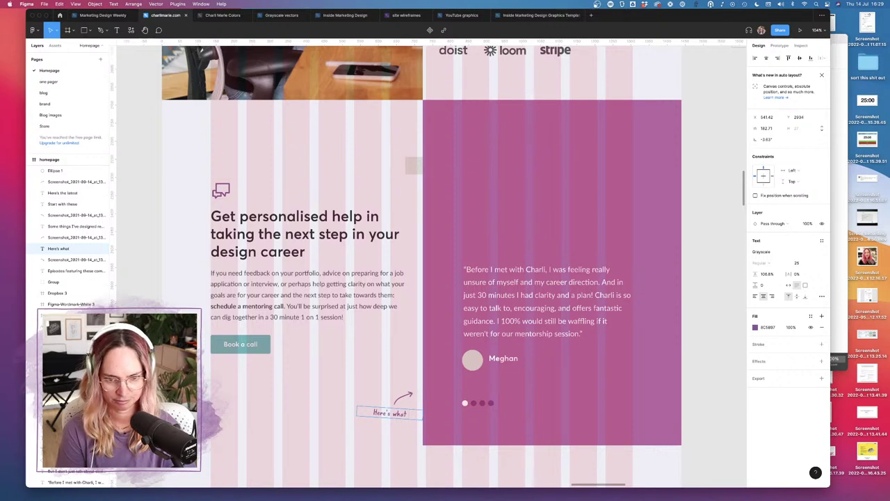
text(people)
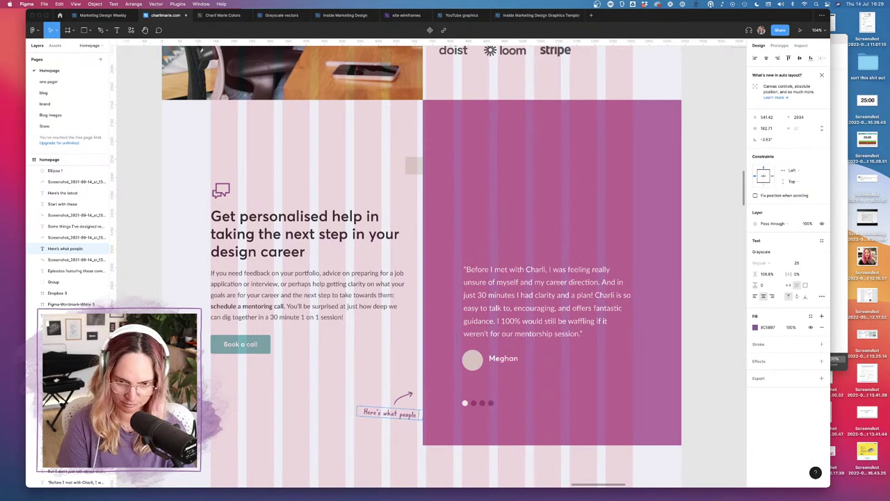
text( had to say)
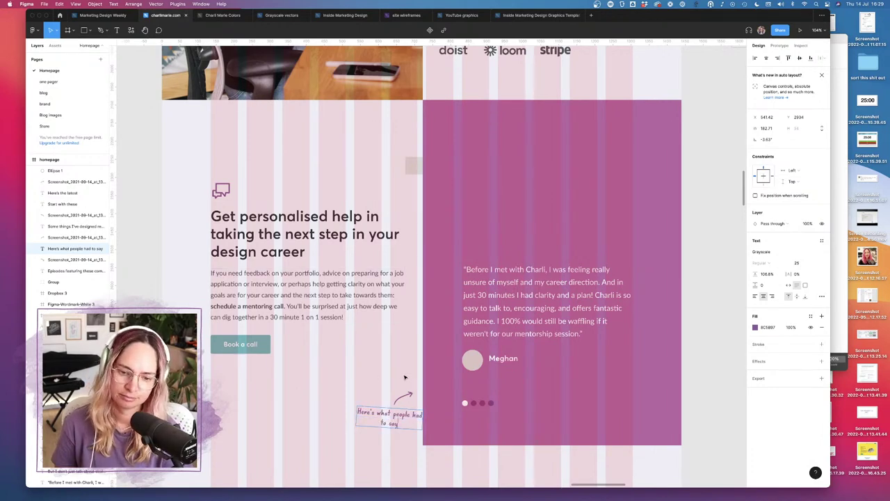
text( about)
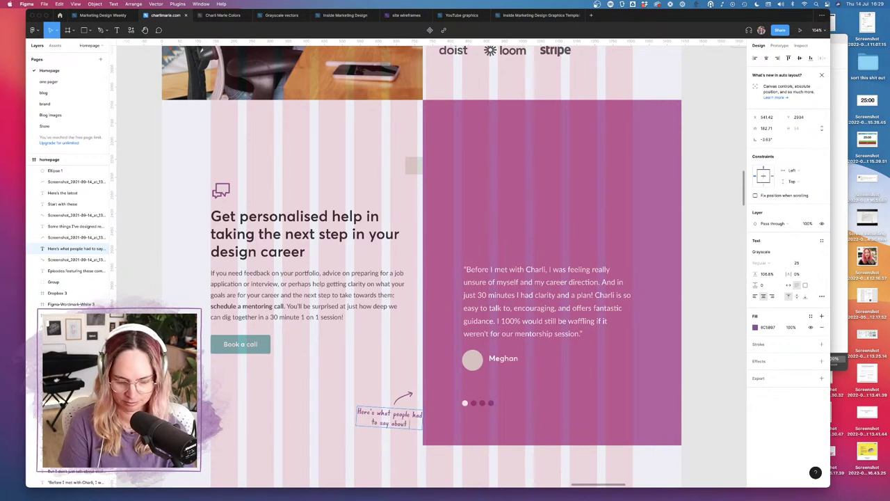
text(! our)
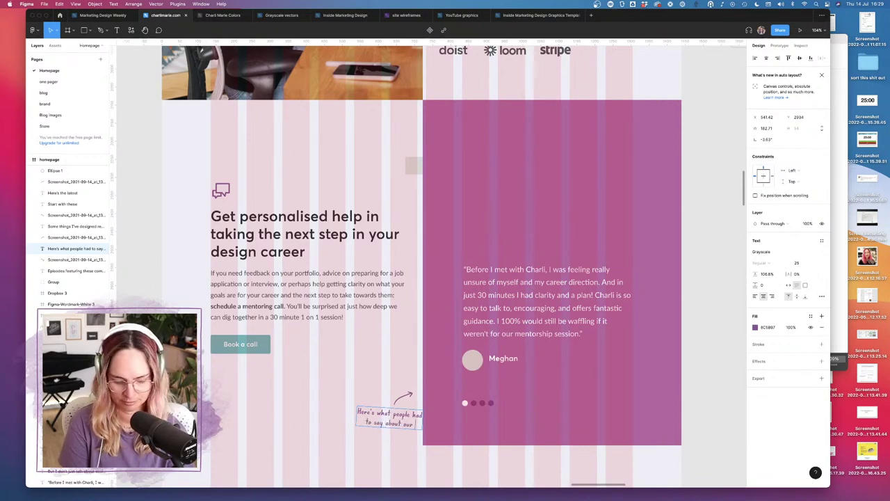
text( ment)
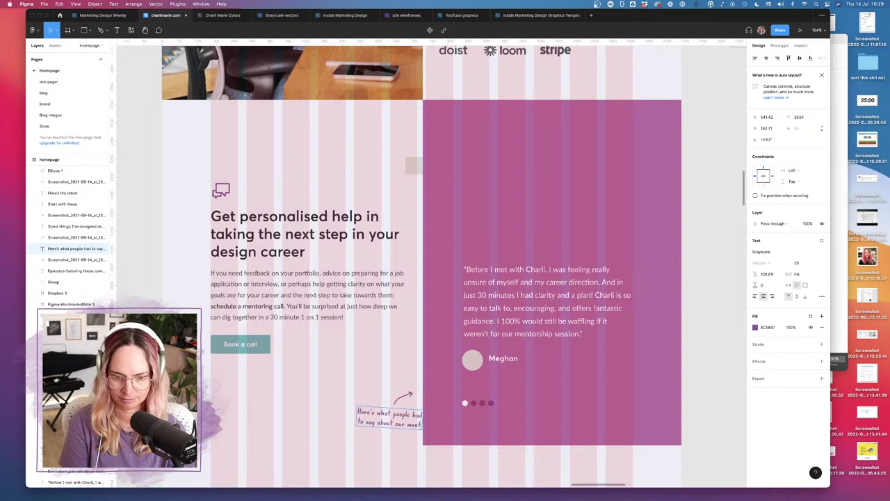
text(oring session)
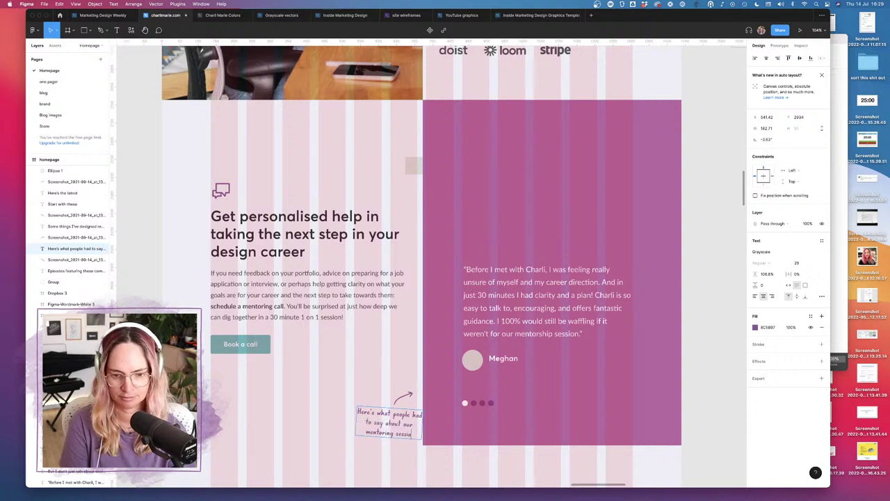
text(s)
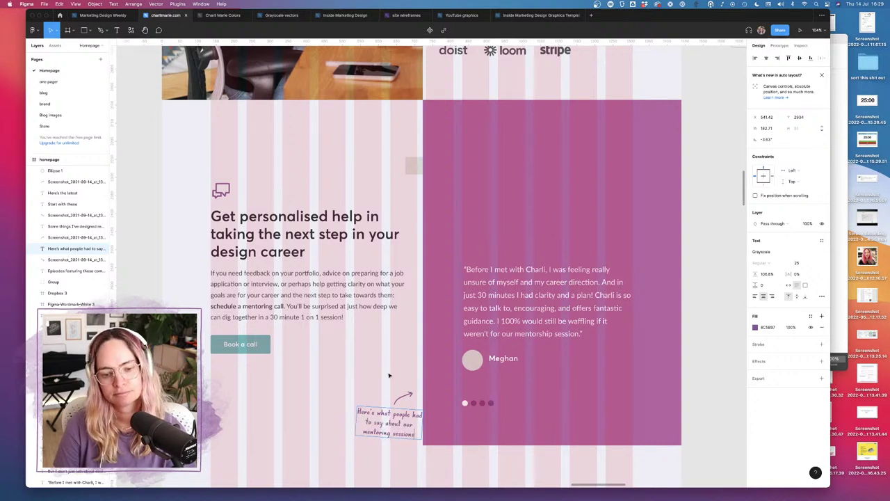
key(Escape)
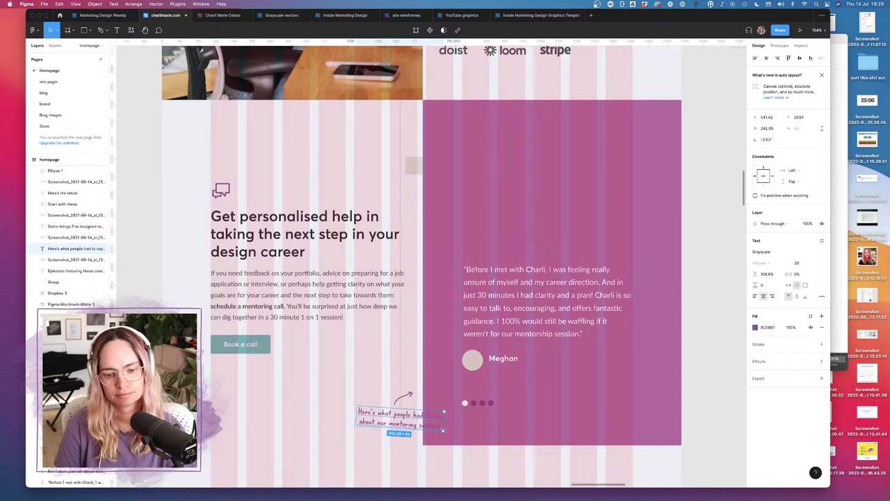
Step: Try the note on the testimonial card in white, tilted about 15 degrees
drag(402, 427, 522, 209)
click(755, 328)
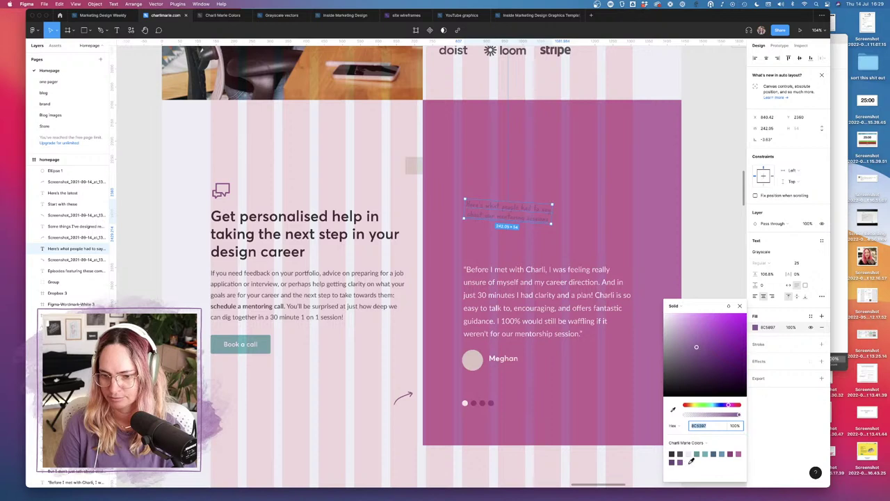
click(688, 454)
drag(561, 203, 547, 193)
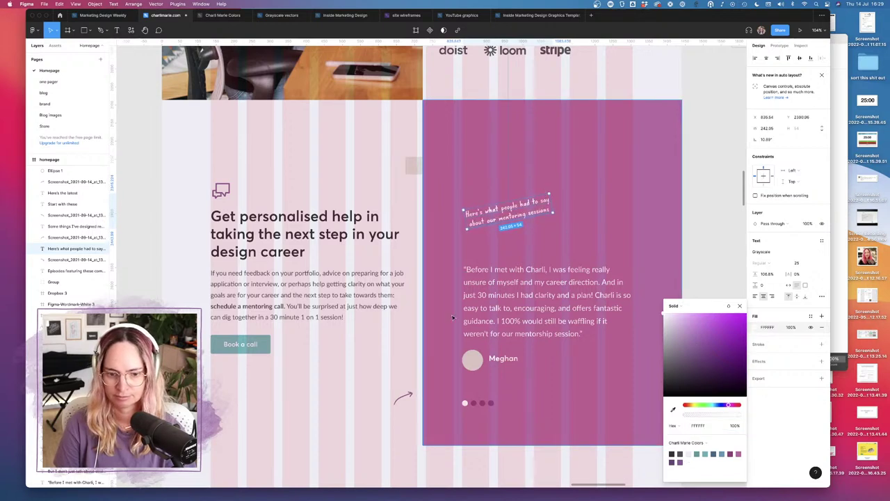
click(553, 246)
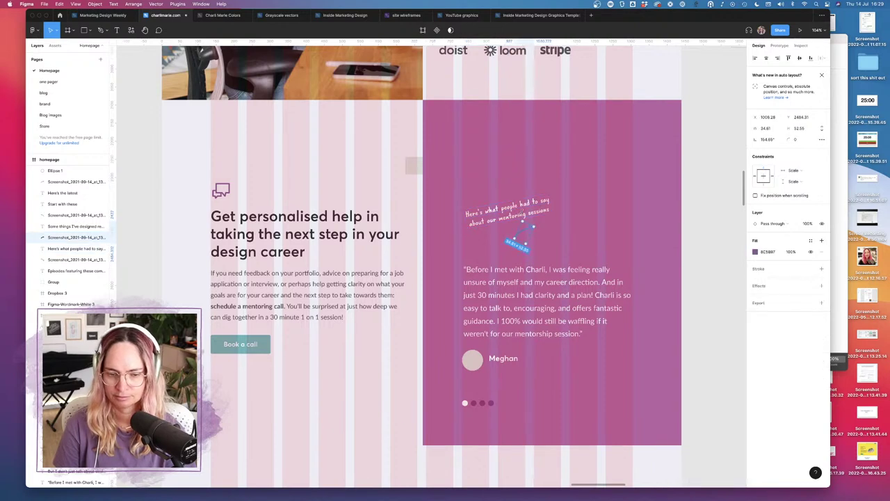
Step: Move the note back below the mentoring copy and make its text dark
drag(523, 214, 385, 372)
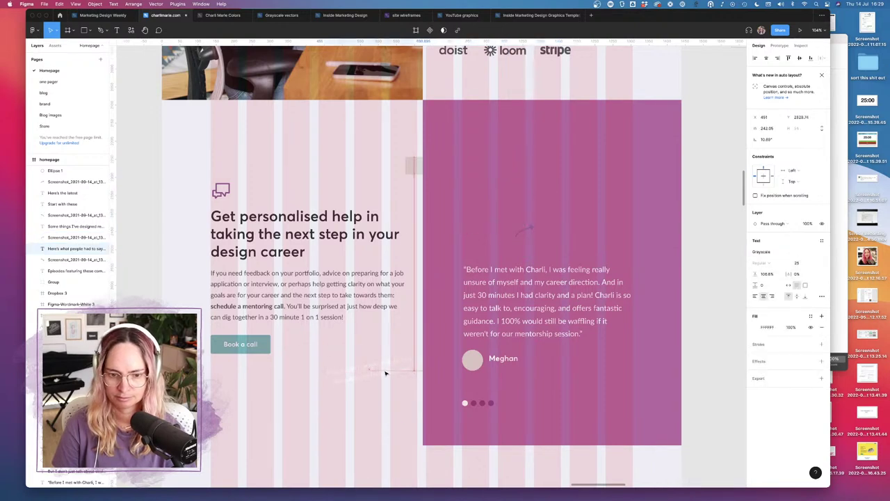
click(755, 329)
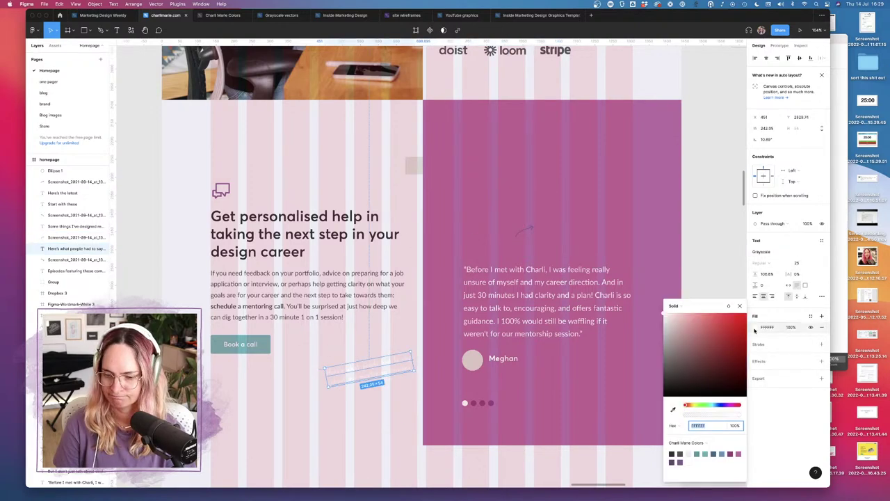
click(680, 453)
Step: Place the arrow above the note's end and colour it blue #6096BA
click(527, 231)
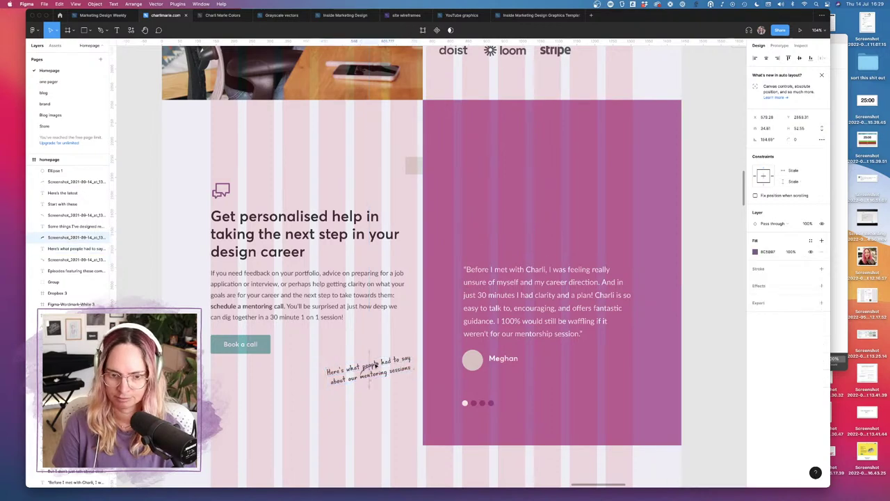
drag(376, 364, 404, 343)
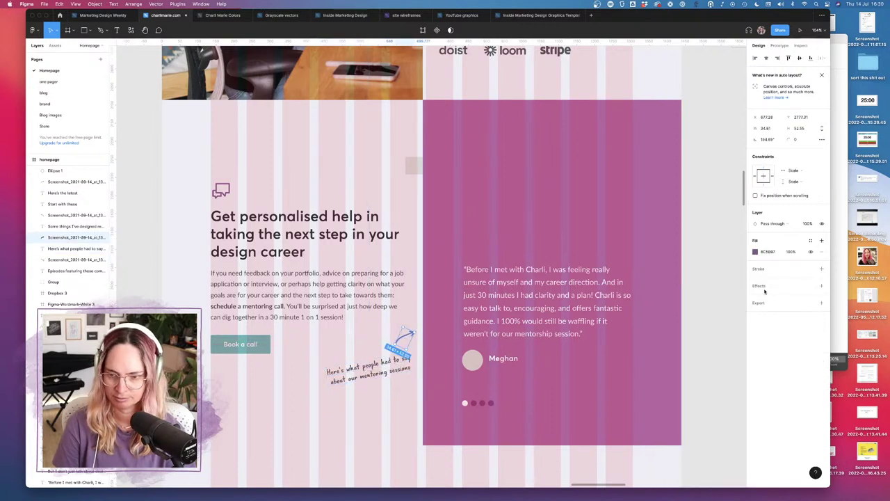
click(755, 252)
click(722, 401)
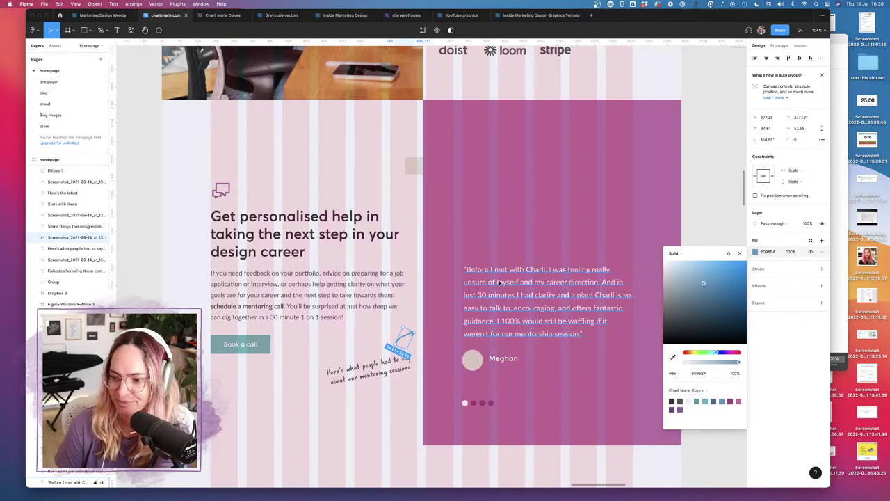
Step: Move the arrow and note down together and reduce the note's tilt to about 6.65°
click(409, 335)
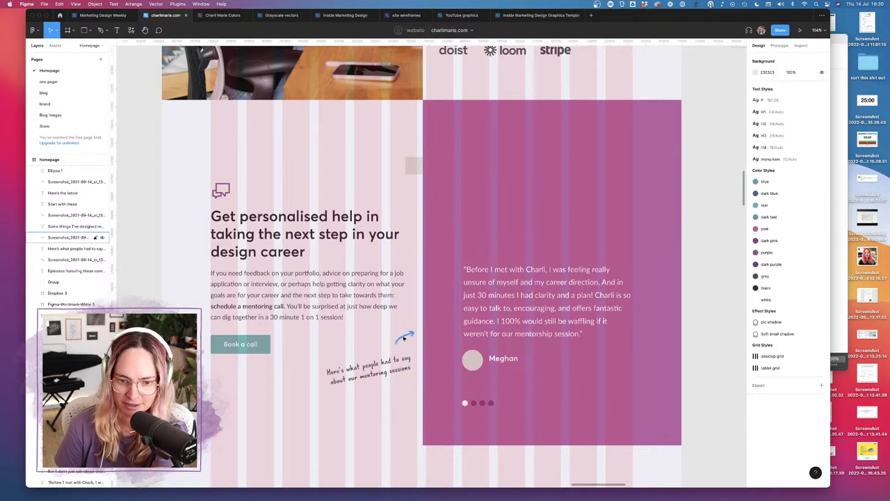
shift+click(381, 365)
drag(379, 367, 379, 387)
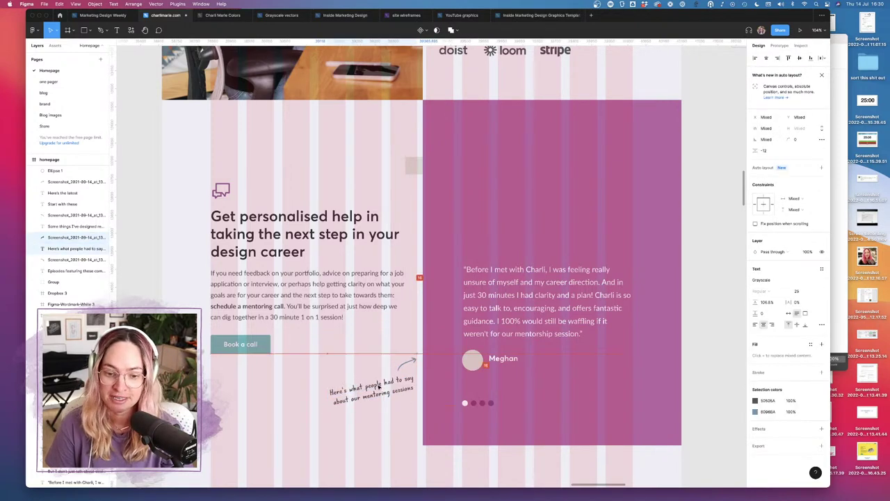
key(Escape)
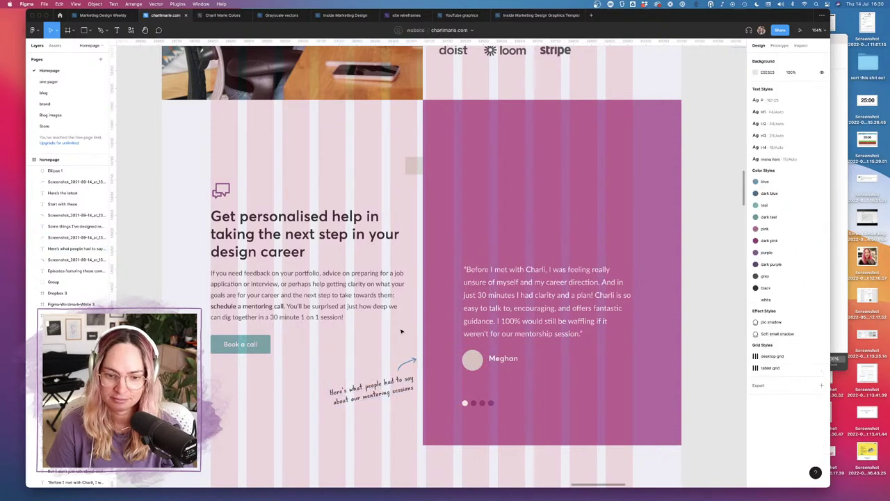
click(401, 380)
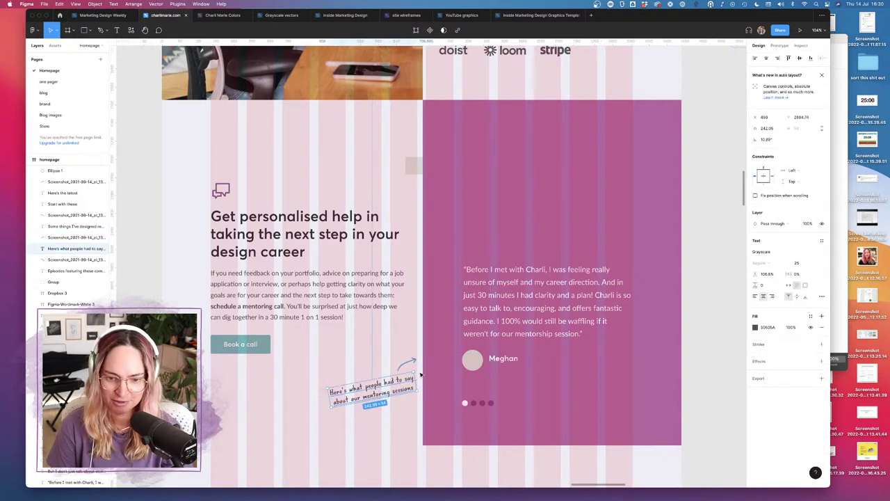
drag(417, 371, 419, 373)
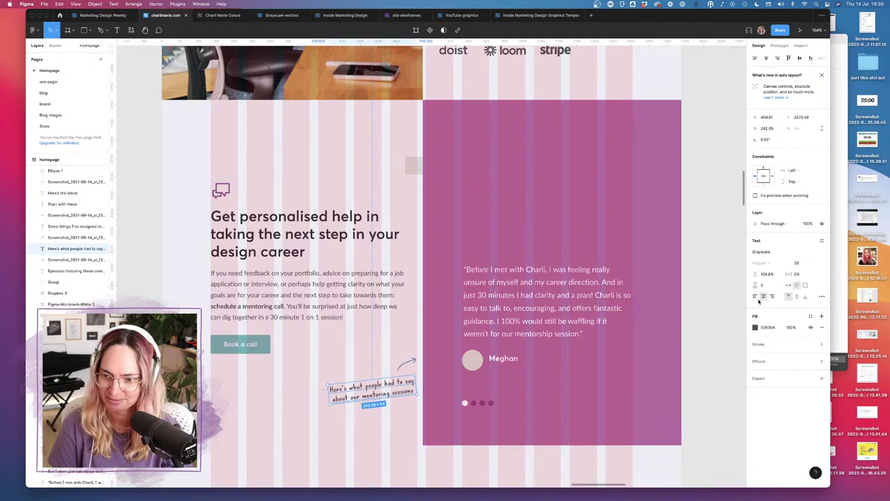
key(Escape)
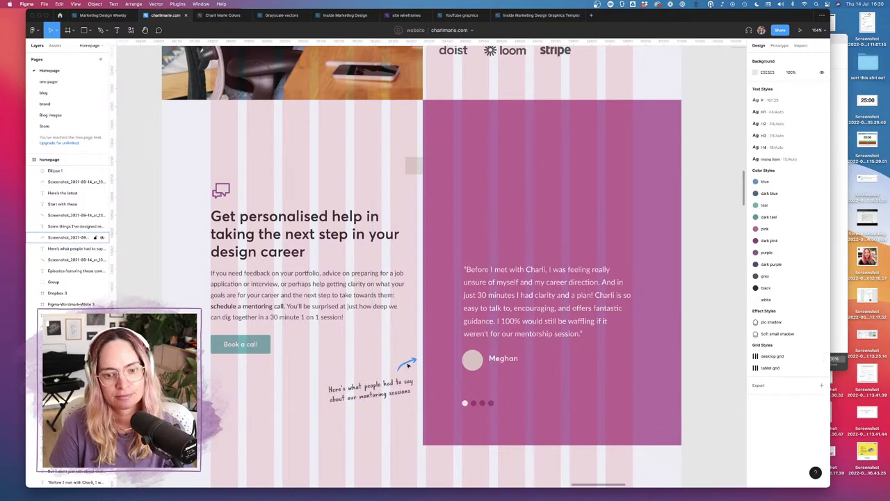
Step: Set the testimonial quote's font to Averta, keeping Regular weight
scroll(473, 327, right, 1)
click(541, 311)
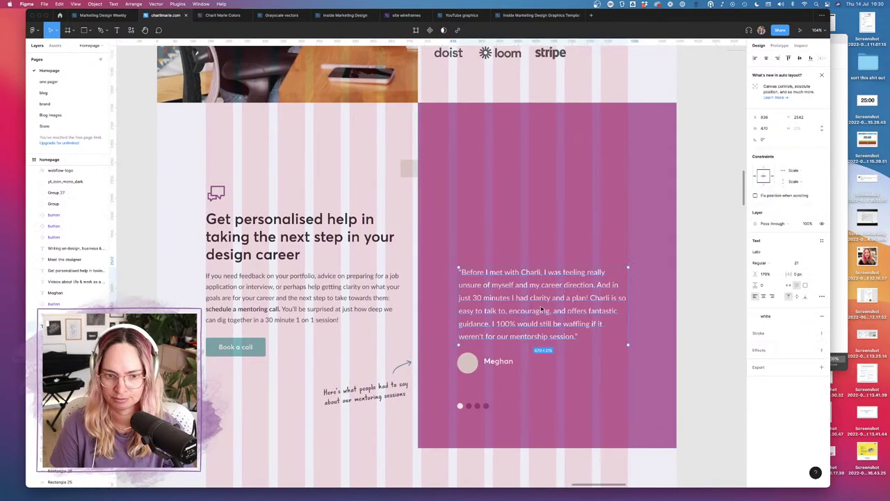
click(771, 253)
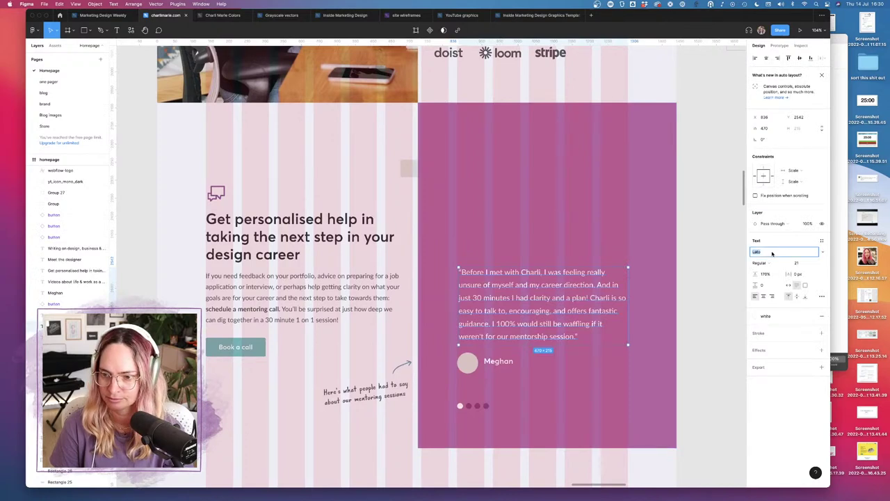
text(Avera)
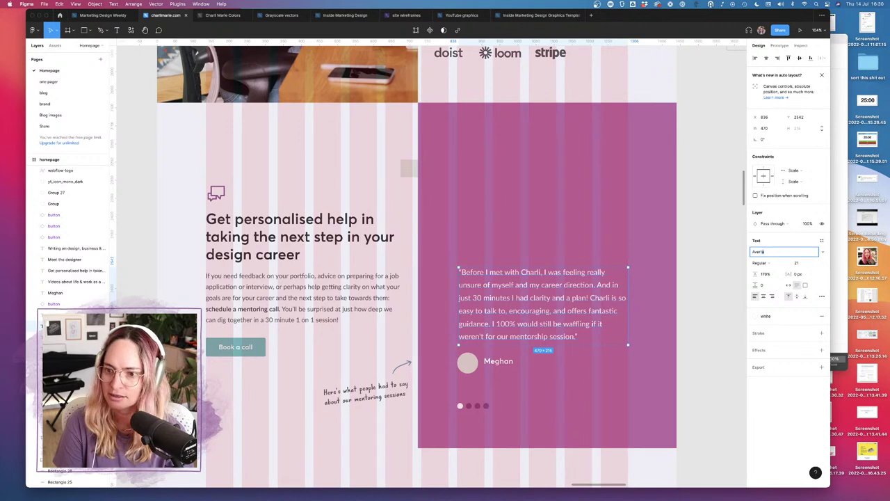
key(Return)
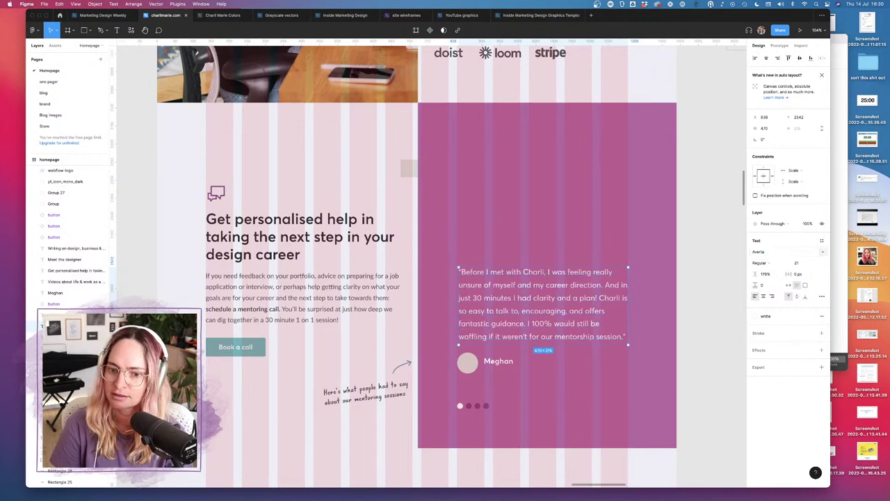
click(781, 263)
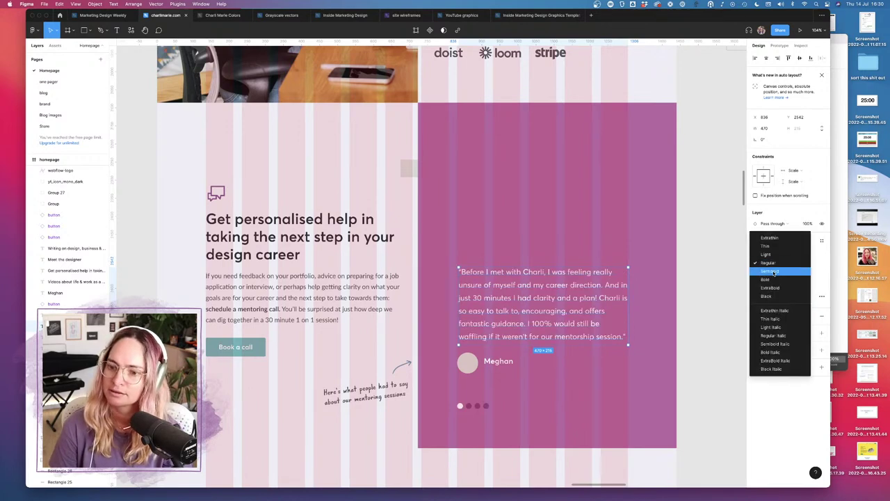
click(774, 272)
click(778, 264)
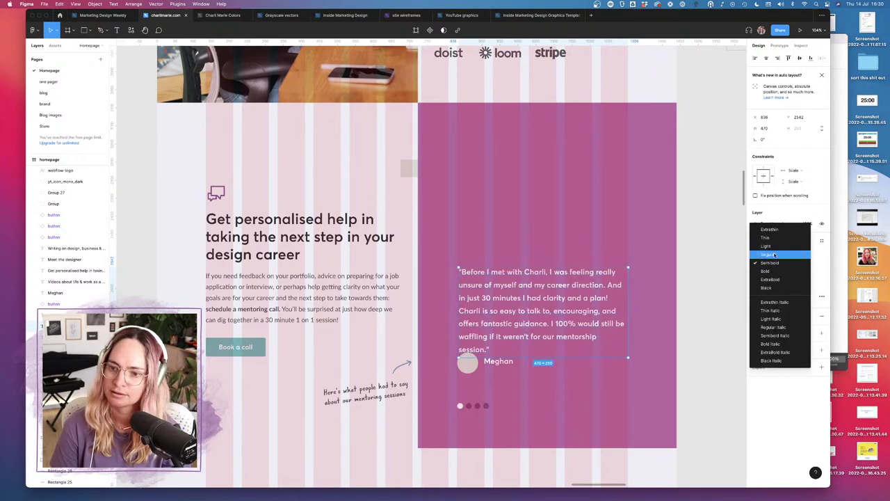
click(774, 256)
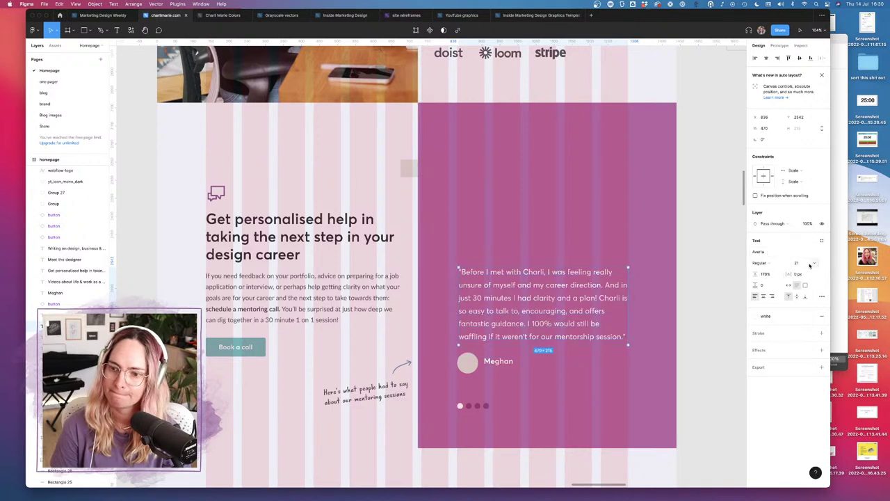
Step: Give the quote font size 24 and line spacing 100
click(797, 263)
text(23)
key(Return)
key(Up)
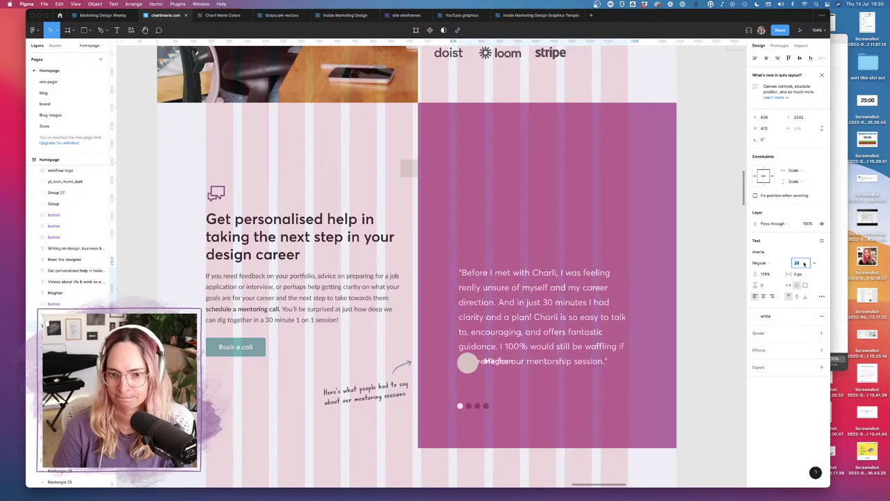
click(765, 274)
text(100)
key(Return)
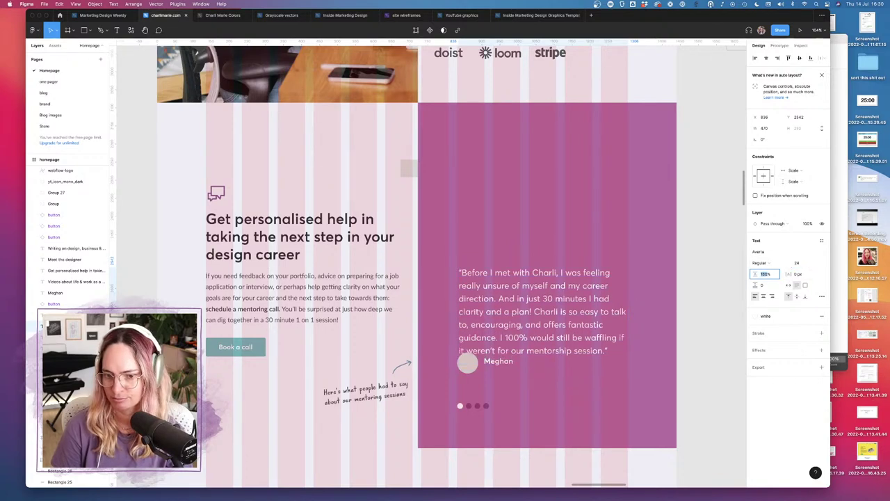
Step: Make the quote's closing sentence bold
double_click(565, 273)
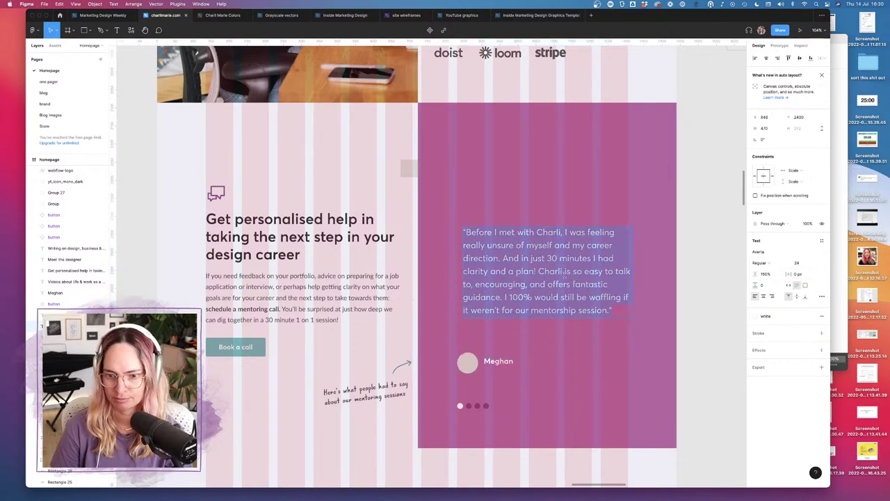
click(563, 272)
drag(505, 297, 622, 318)
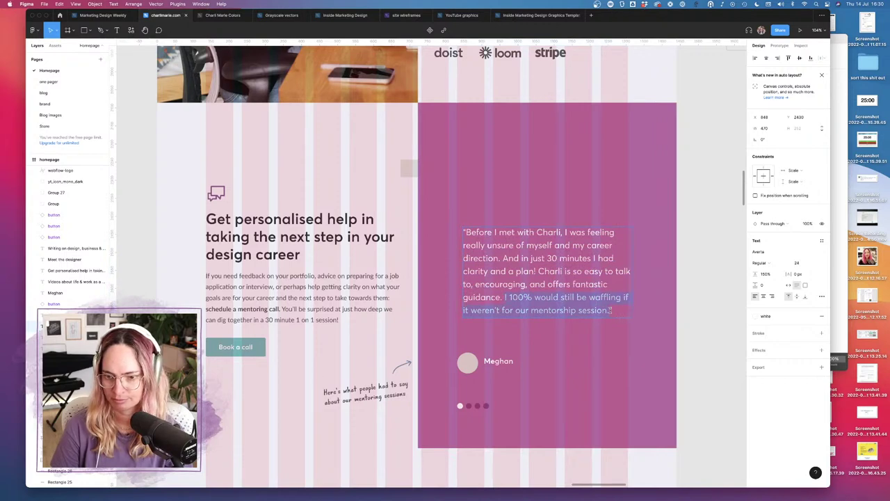
click(768, 266)
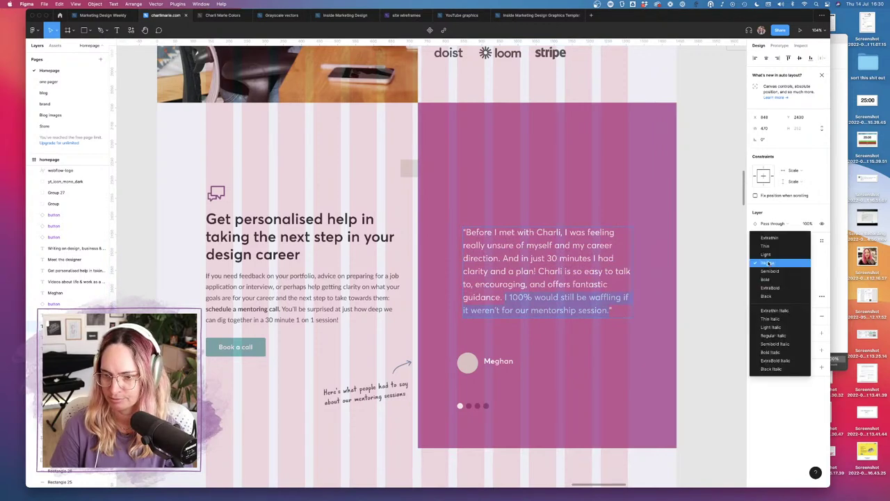
click(769, 280)
click(715, 270)
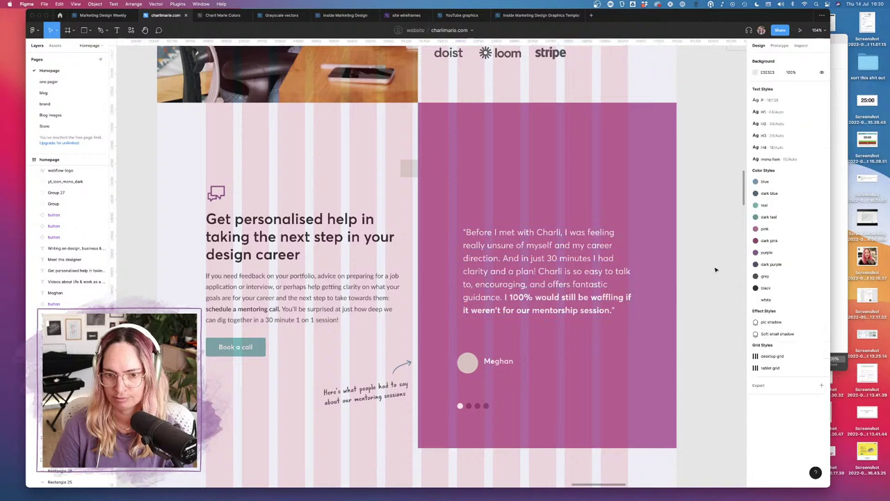
click(467, 362)
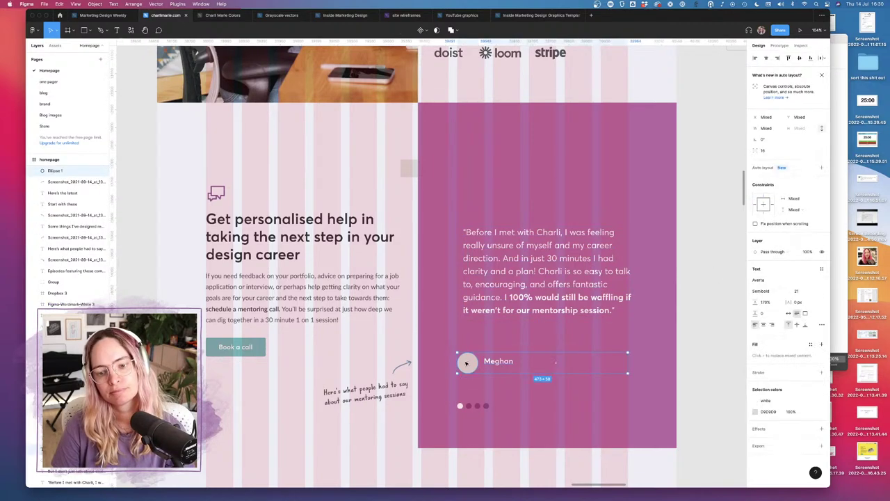
Step: Move Meghan's avatar and name row above the quote, lining the avatar up with the name
drag(476, 367, 480, 212)
key(Escape)
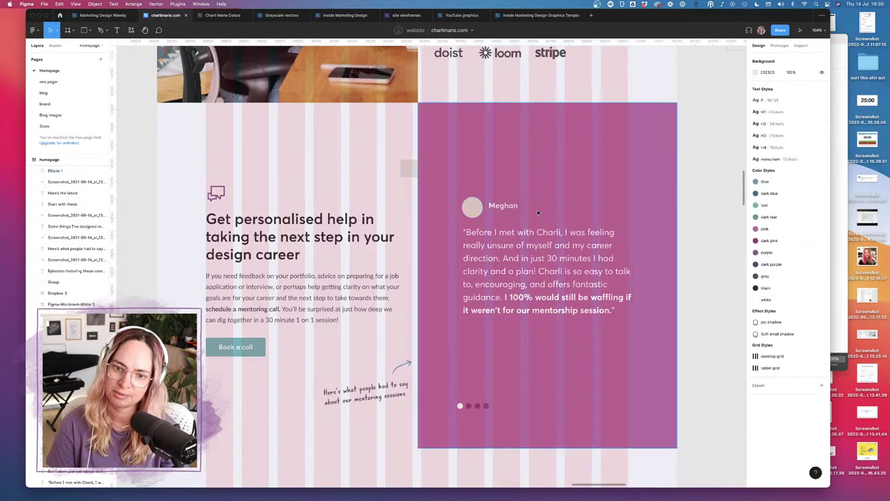
click(490, 206)
click(495, 206)
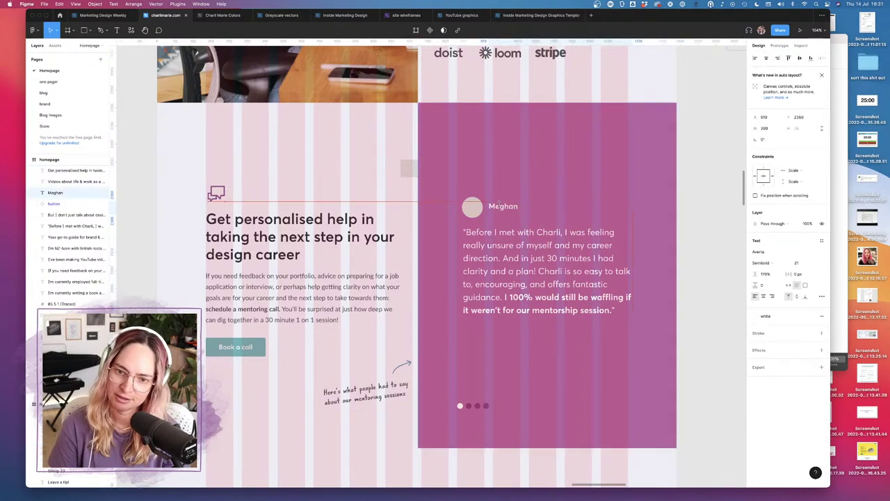
mouse_move(498, 204)
mouse_down()
mouse_move(479, 200)
mouse_move(501, 209)
mouse_up()
click(479, 206)
click(502, 209)
click(714, 262)
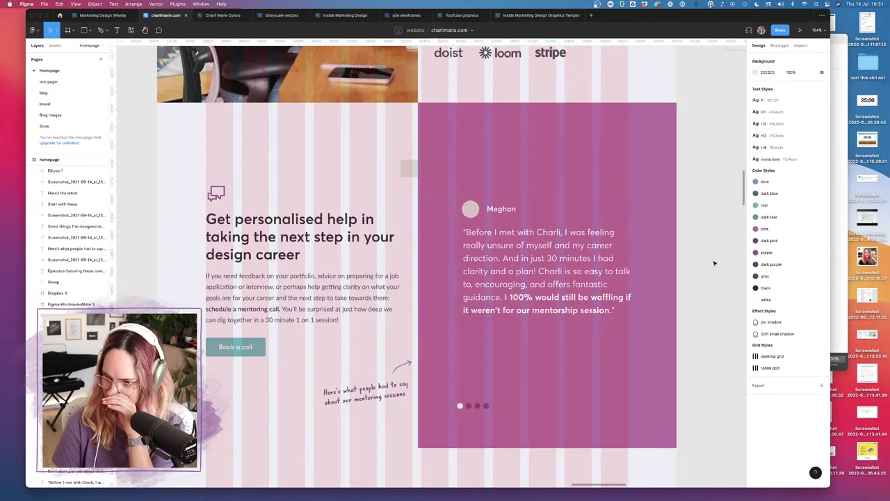
Step: Hide the layout grids and drag the small grey square out of the section
key(ctrl+g)
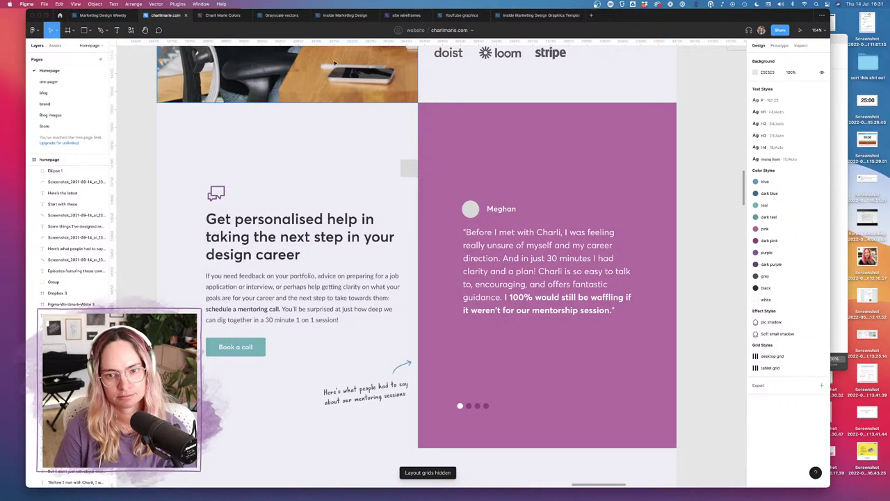
scroll(513, 156, up, 5)
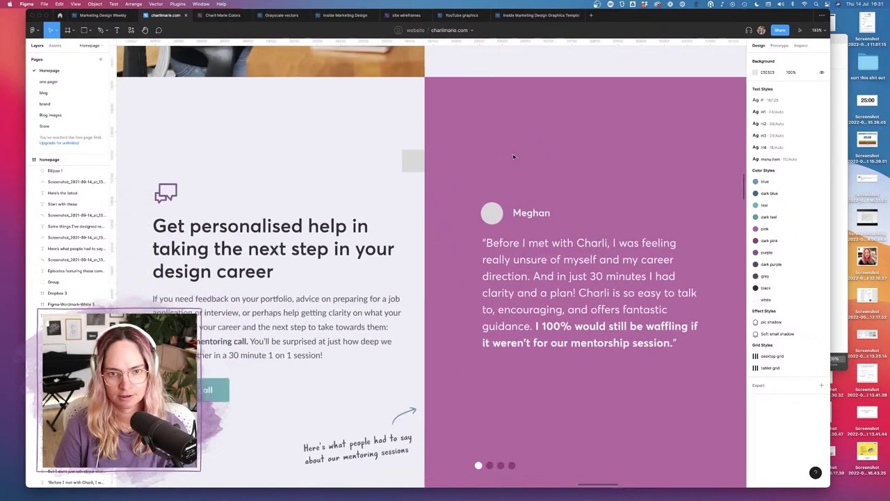
scroll(514, 156, left, 1)
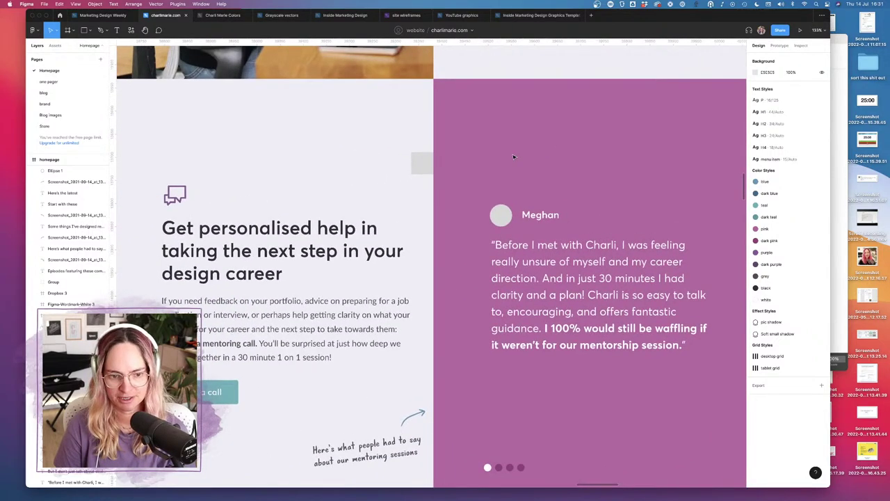
click(425, 162)
scroll(422, 161, down, 5)
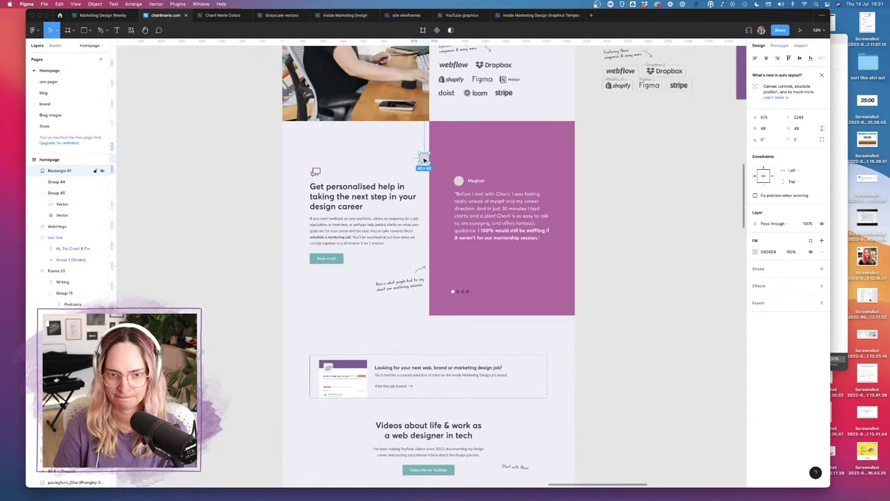
drag(421, 160, 214, 171)
scroll(484, 193, up, 10)
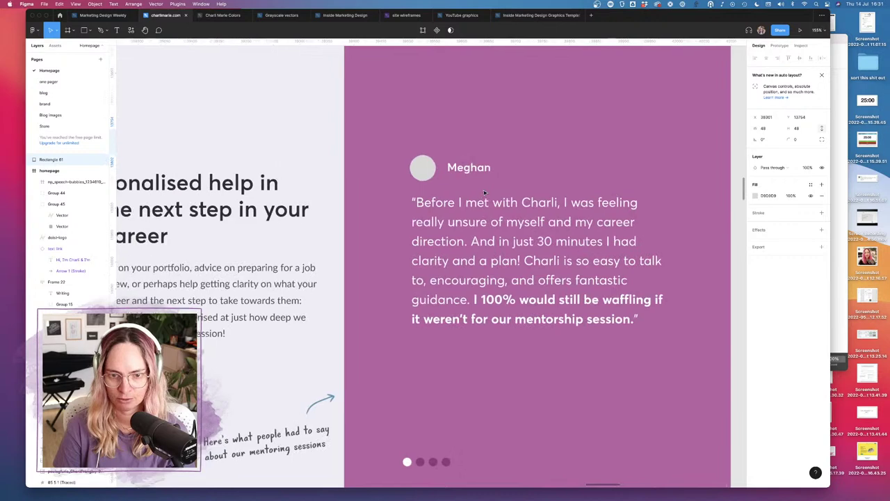
scroll(485, 193, down, 4)
Step: Draw a #96417C rectangle over the testimonial with no stroke and corner radius 8, layered behind the text
click(84, 30)
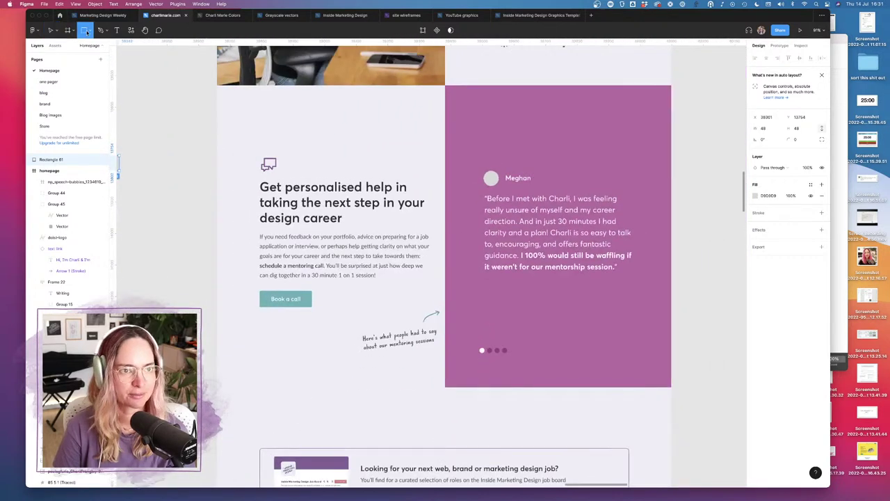
mouse_move(476, 163)
mouse_down()
mouse_move(656, 318)
mouse_move(651, 293)
mouse_up()
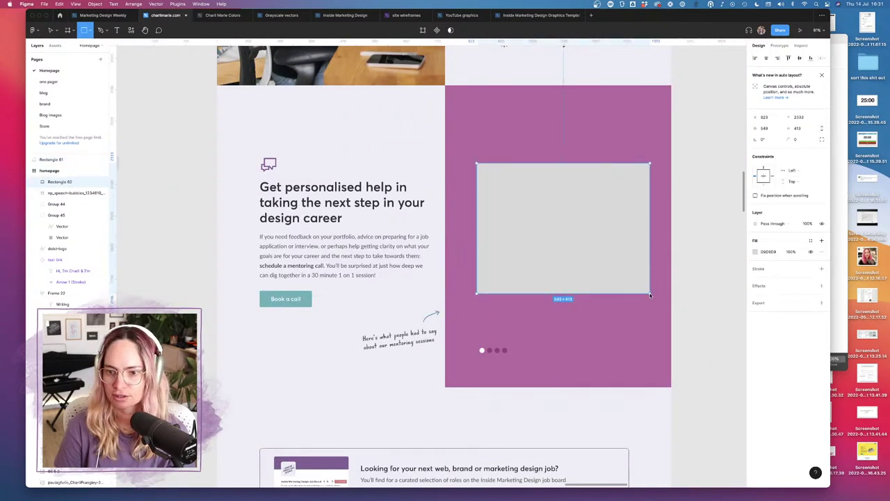
click(821, 269)
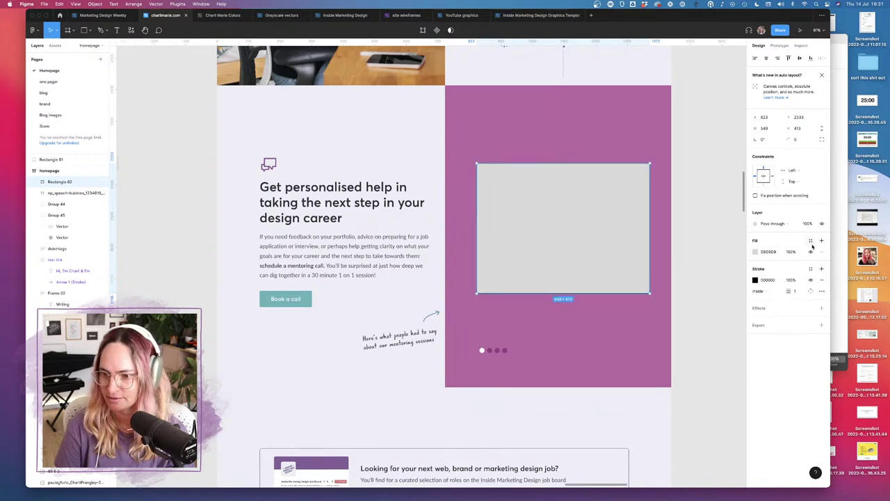
click(755, 251)
click(691, 372)
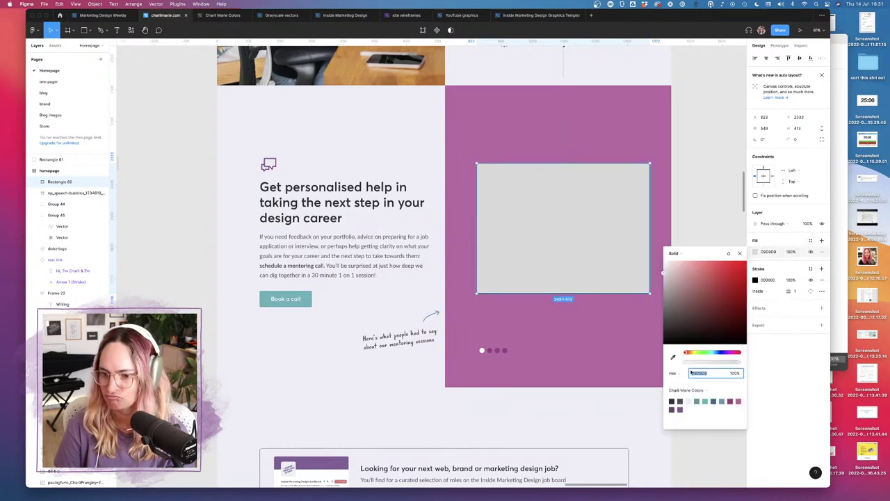
click(730, 401)
click(821, 279)
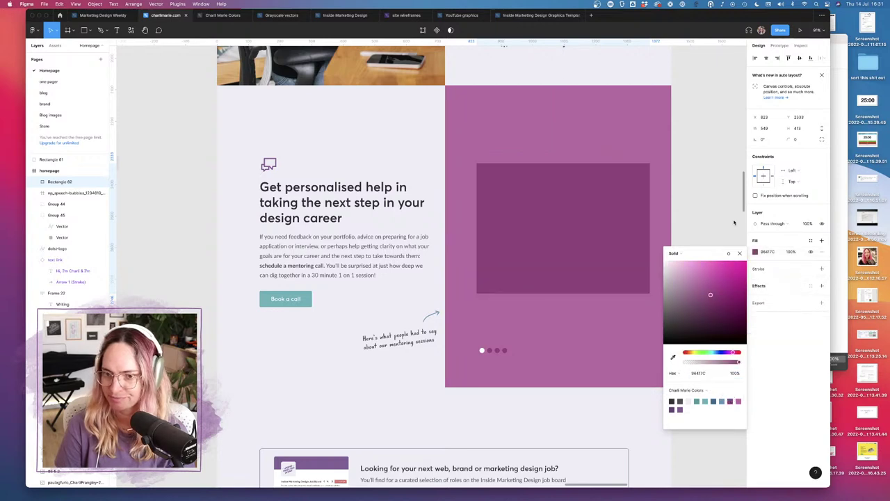
click(797, 139)
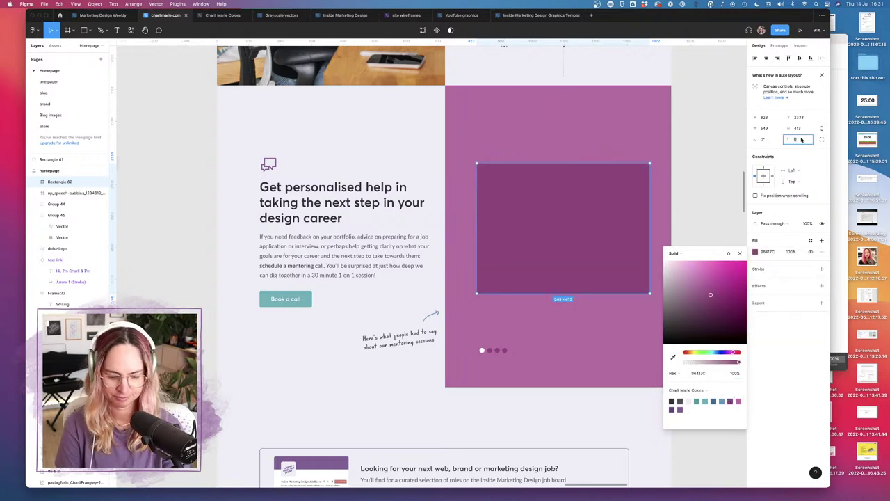
text(8)
key(Return)
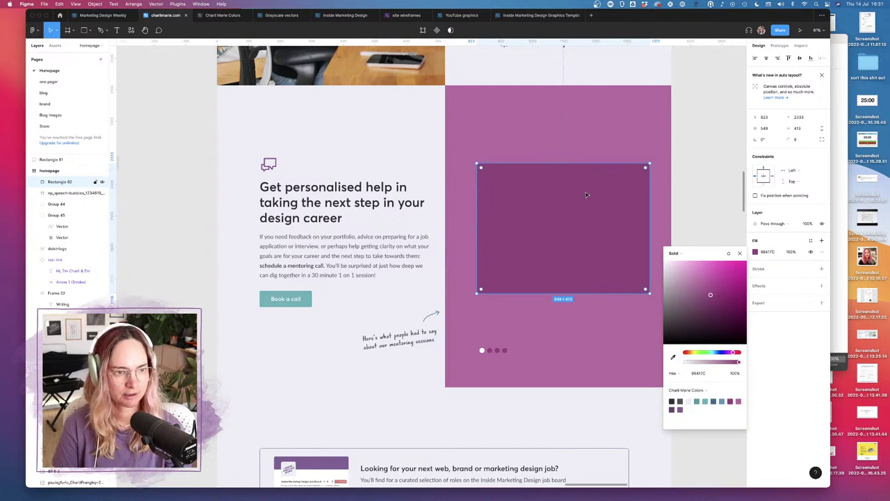
mouse_move(63, 183)
mouse_down()
mouse_move(66, 275)
mouse_move(64, 293)
mouse_move(54, 293)
mouse_up()
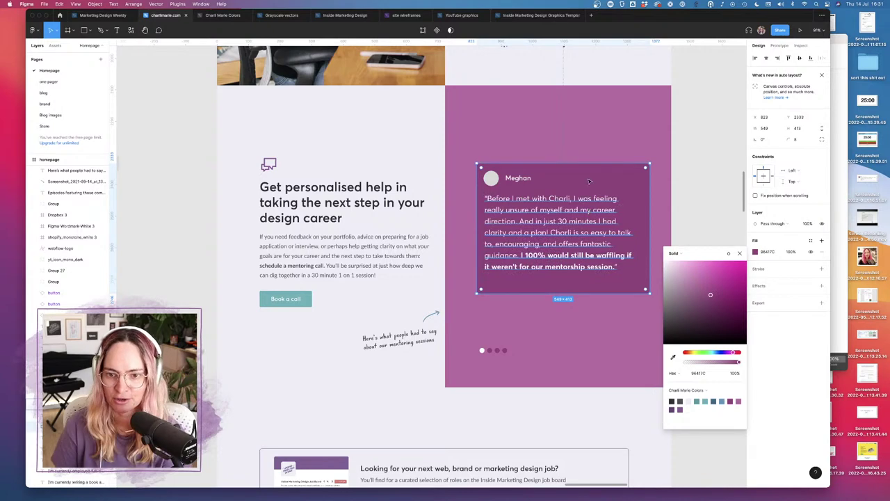
click(460, 184)
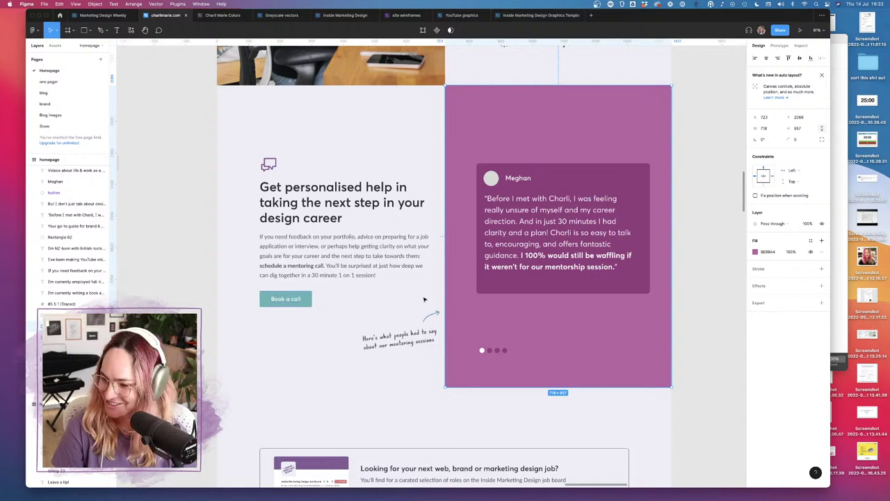
Step: Shift the quote and the avatar-and-name row inward on the card
scroll(607, 231, up, 5)
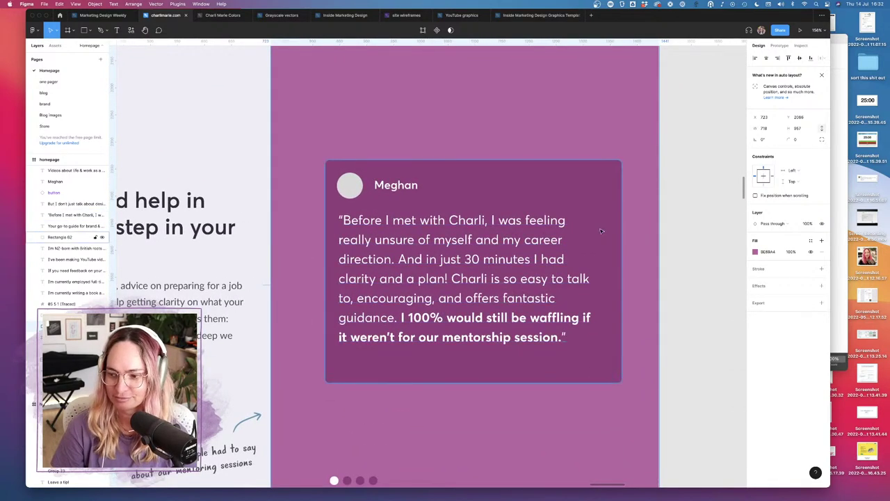
click(520, 242)
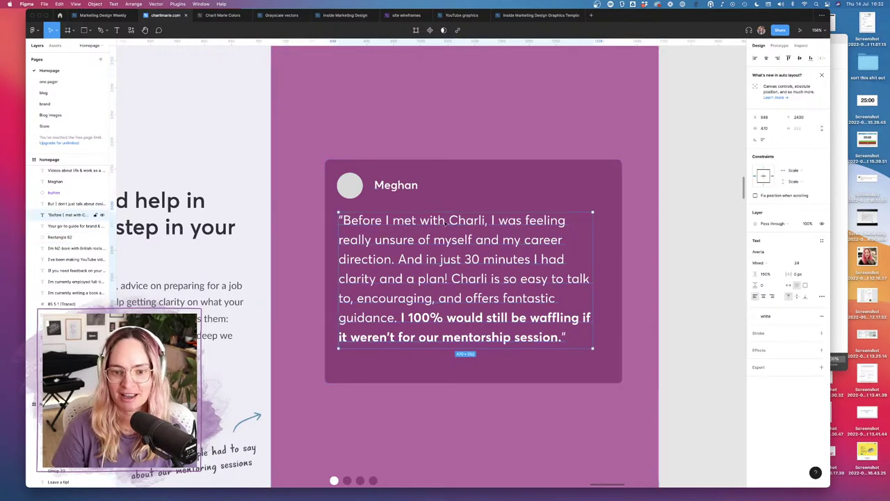
drag(411, 240, 421, 254)
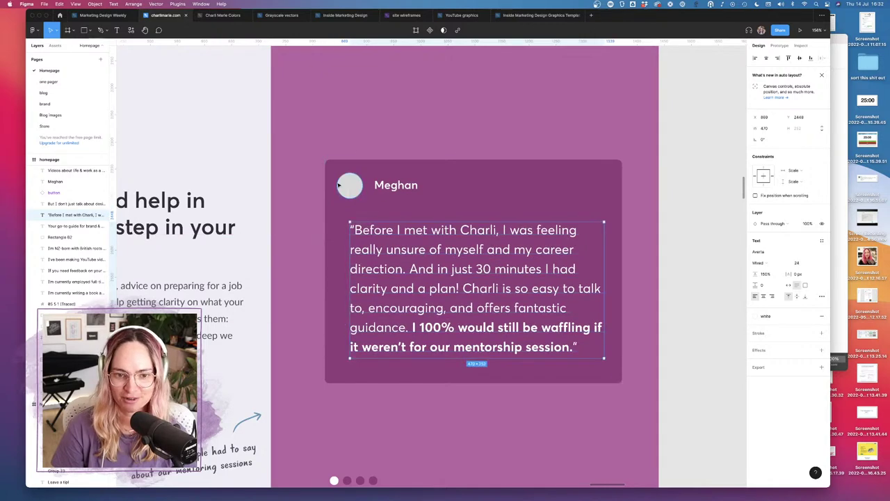
click(350, 186)
drag(360, 188, 414, 202)
Step: Align the avatar beside Meghan's name and group the two together
click(416, 189)
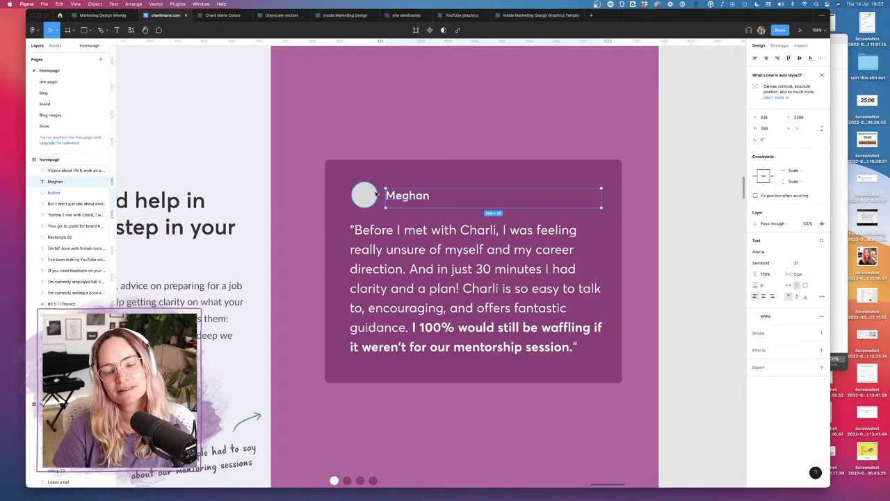
click(376, 194)
drag(369, 194, 393, 198)
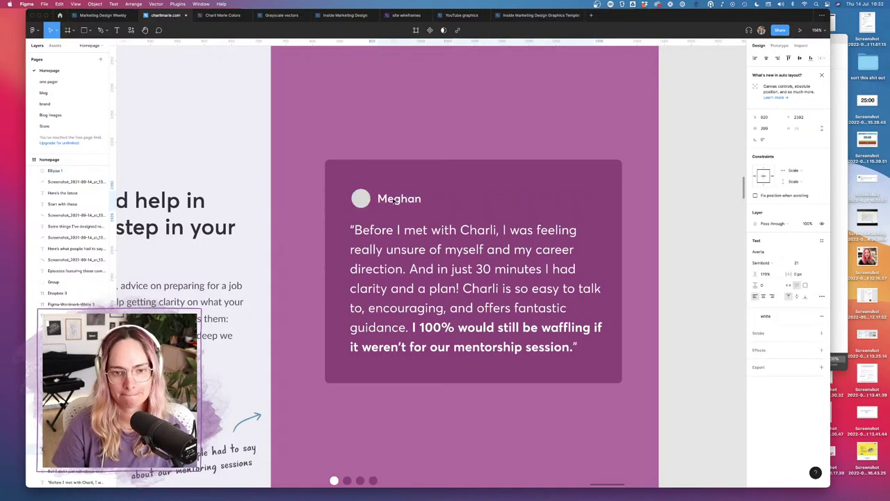
shift+click(362, 199)
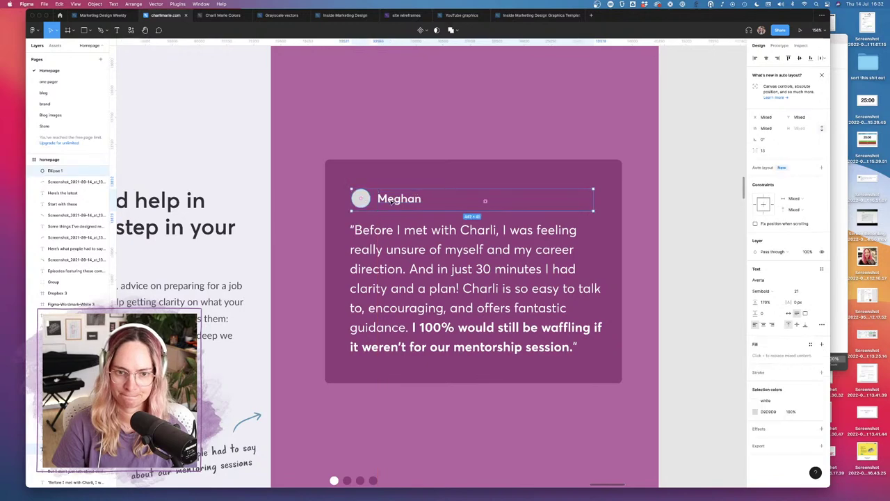
key(shift+a)
Step: Nudge the quote text up 2 px
click(397, 258)
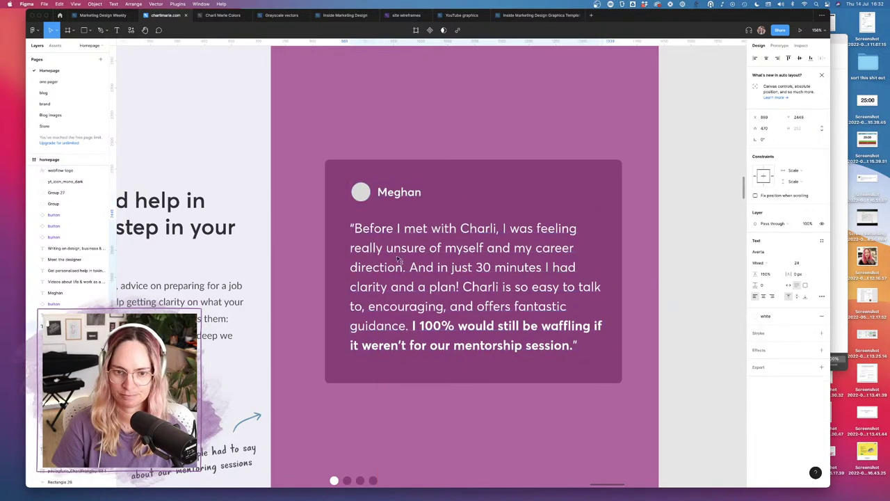
key(Up)
key(Up)
key(Up)
key(Up)
key(Up)
key(Up)
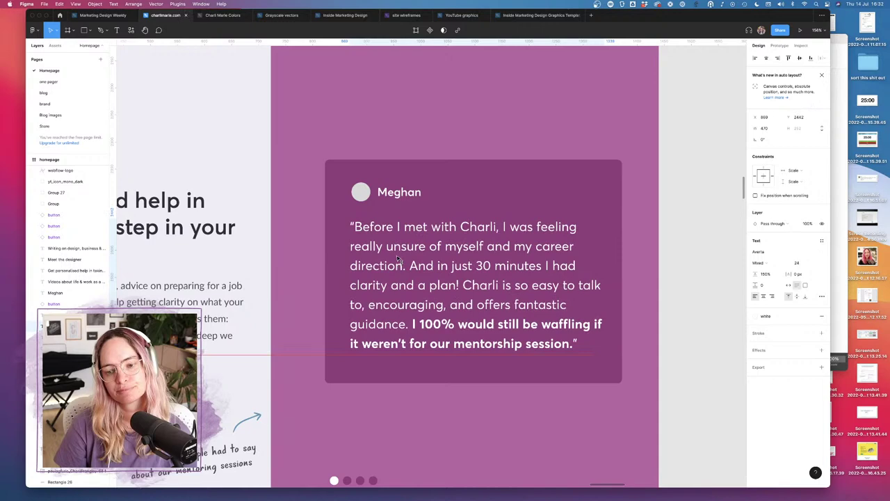
click(646, 317)
Step: Select all four carousel dots and move them above the card's top-right corner
scroll(645, 319, down, 3)
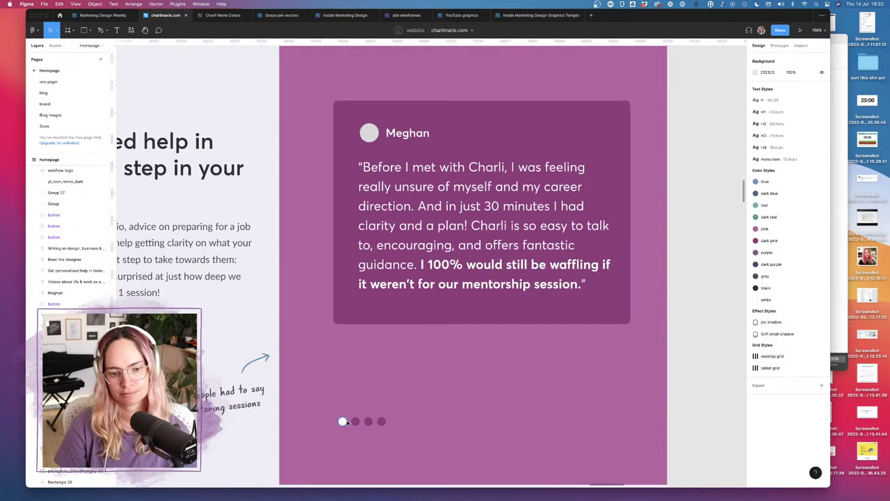
double_click(342, 421)
shift+click(356, 421)
shift+click(368, 421)
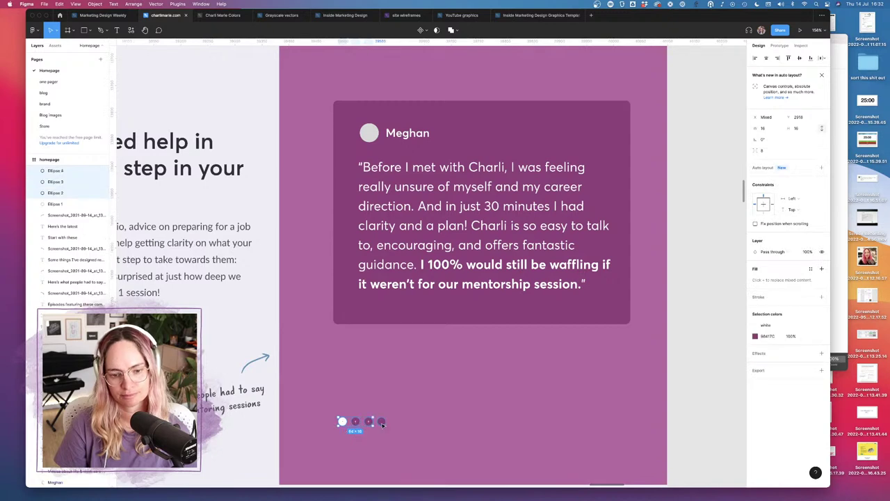
shift+click(381, 421)
drag(358, 422, 357, 422)
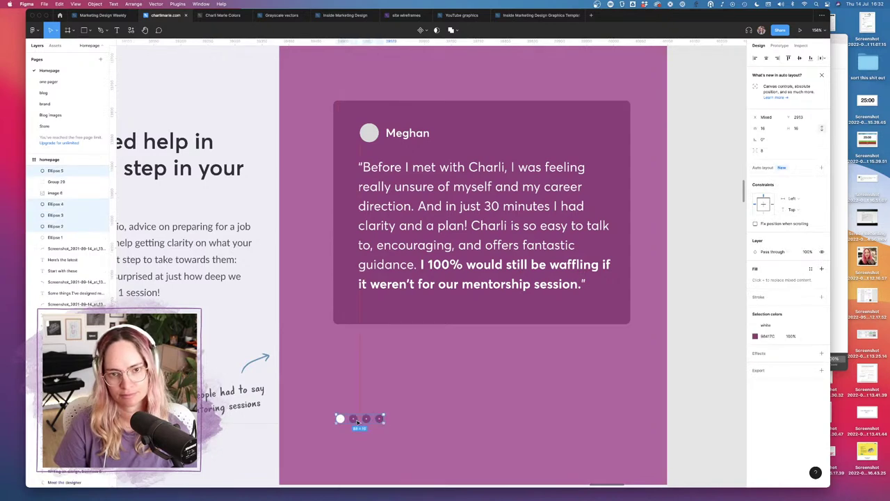
drag(357, 422, 603, 88)
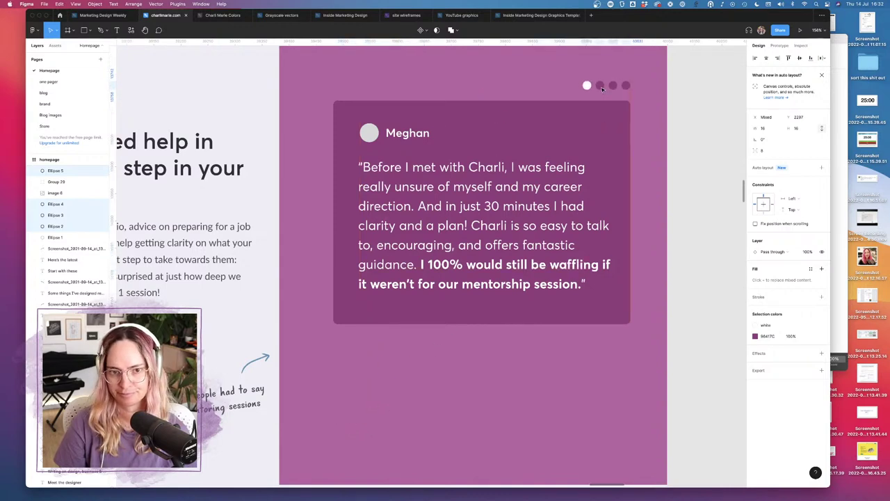
Step: Toggle the layout grid on and off to check the dots' alignment
key(ctrl+g)
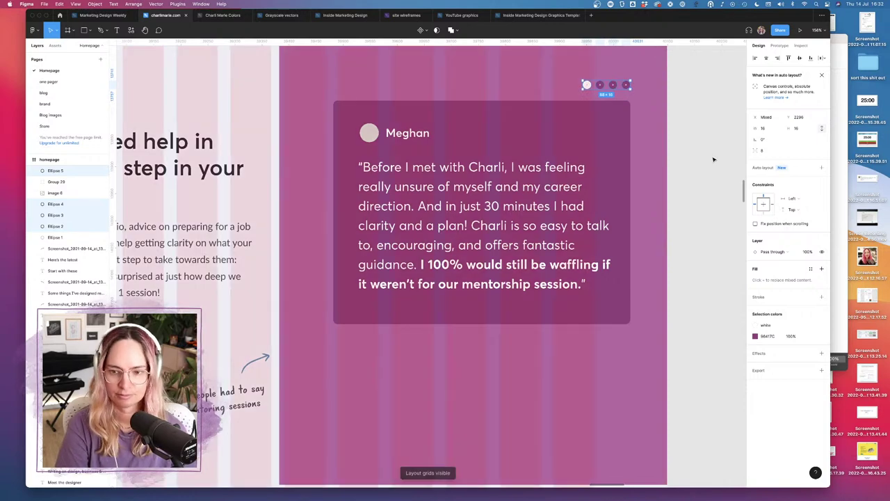
key(ctrl+g)
click(713, 157)
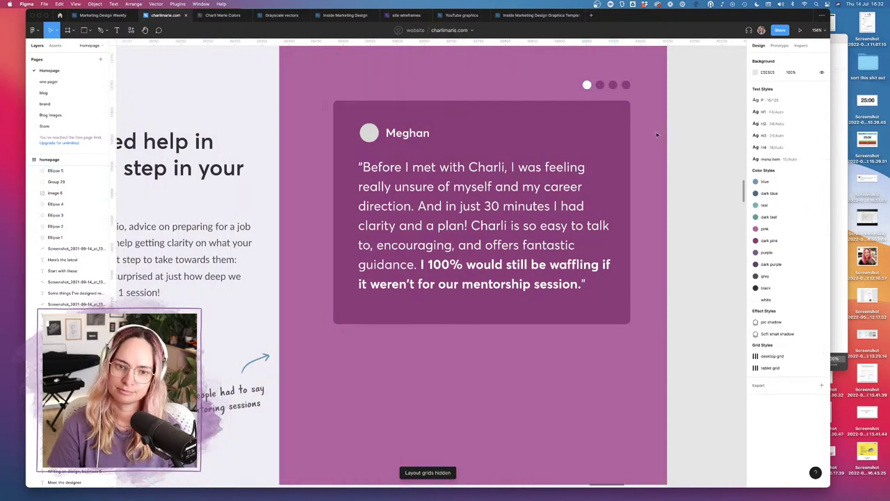
scroll(669, 176, left, 2)
scroll(669, 176, up, 2)
scroll(669, 175, left, 2)
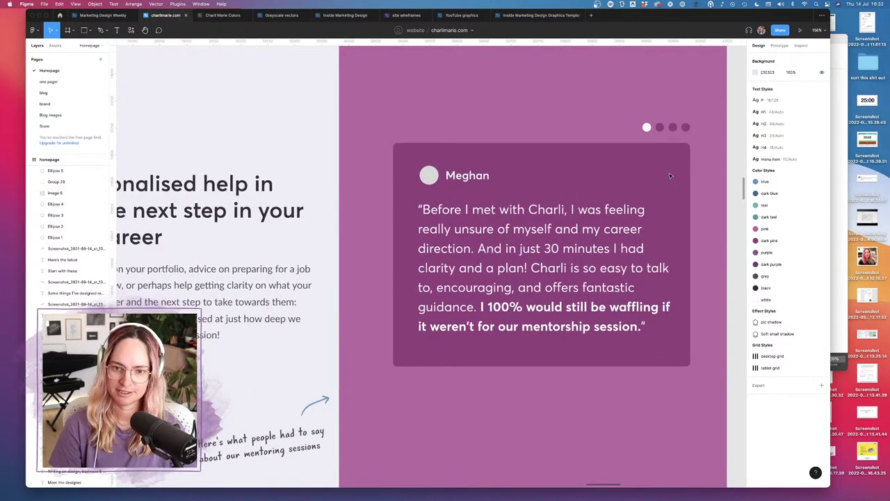
scroll(566, 123, left, 5)
scroll(566, 123, right, 5)
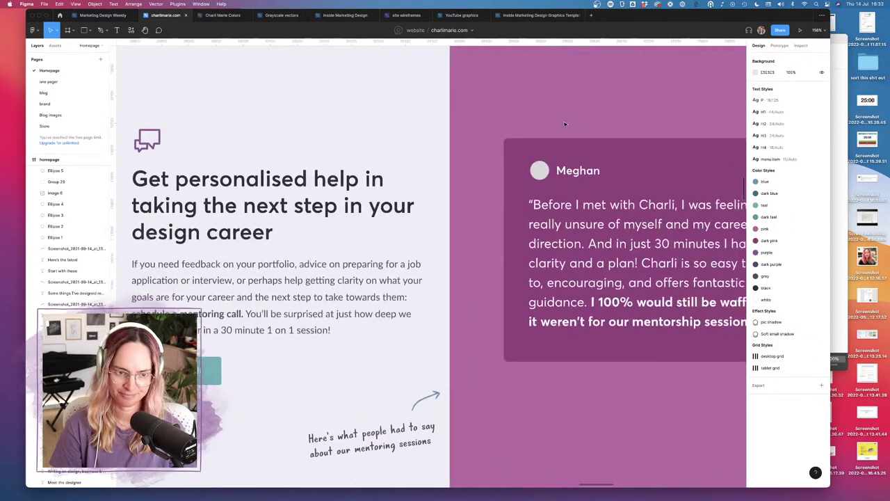
scroll(564, 123, left, 5)
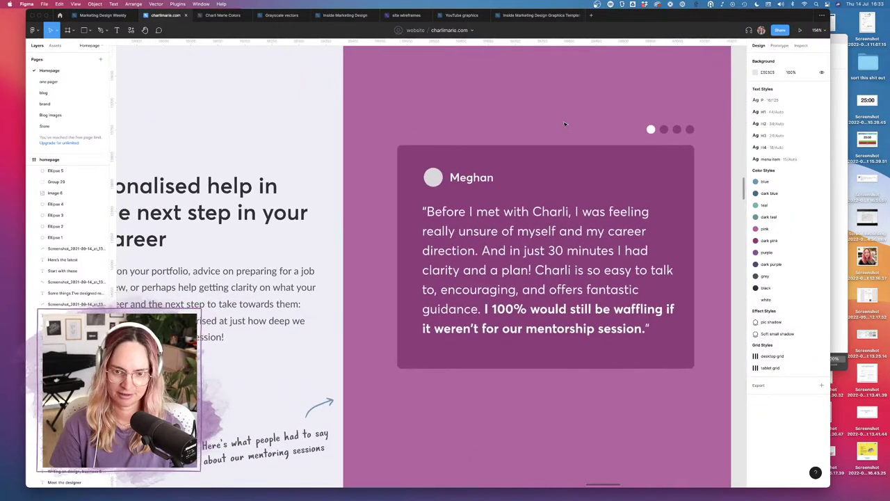
scroll(564, 124, down, 10)
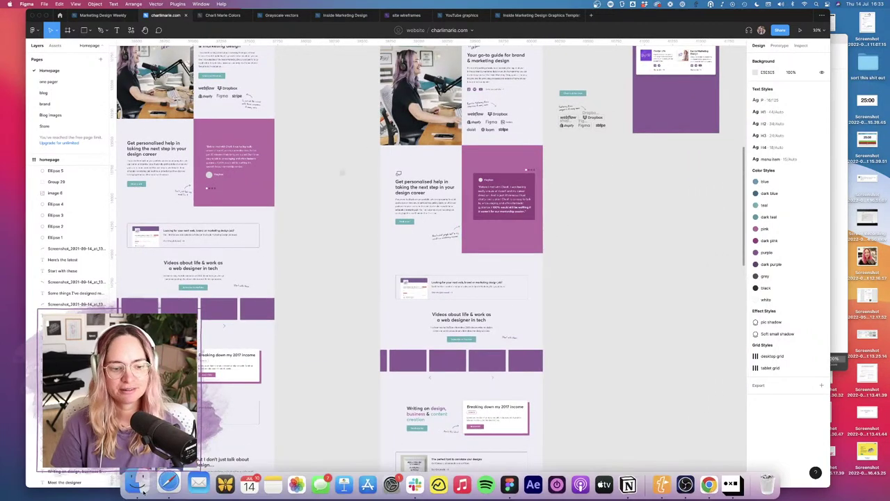
Step: Glance at the Webflow designer in the browser, then return to the Figma file
click(171, 483)
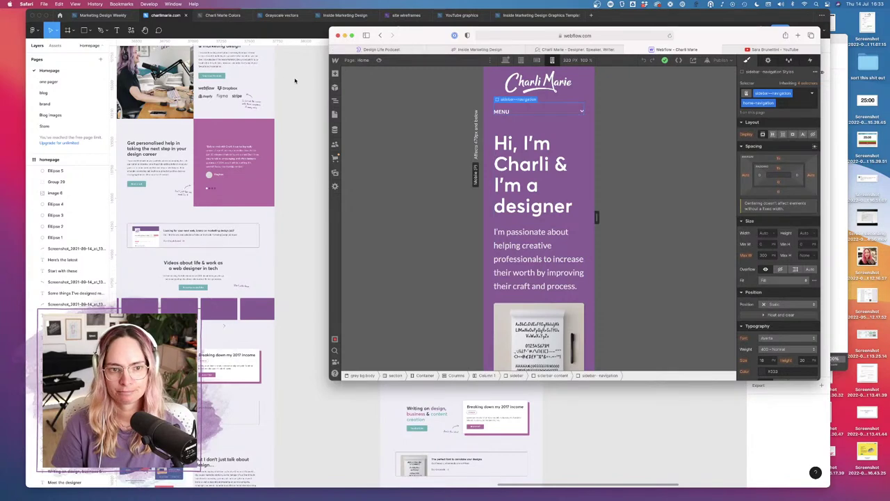
click(303, 75)
Step: In Finder, go to Dropbox > Photos > the photo-shoot folder and select shot -53.jpg
click(685, 484)
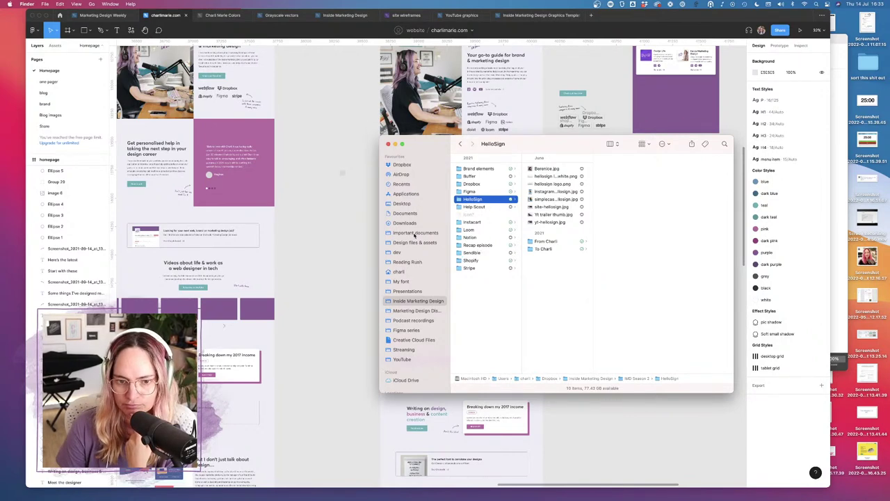
click(409, 166)
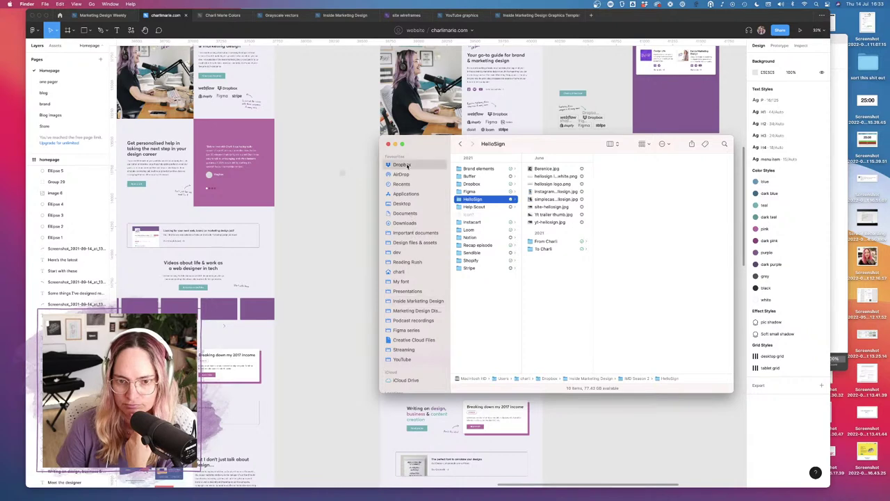
scroll(485, 301, down, 5)
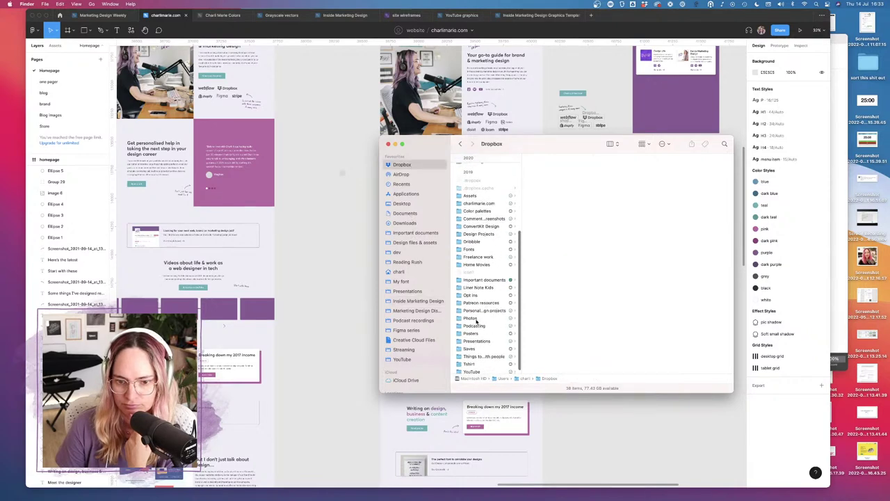
click(476, 319)
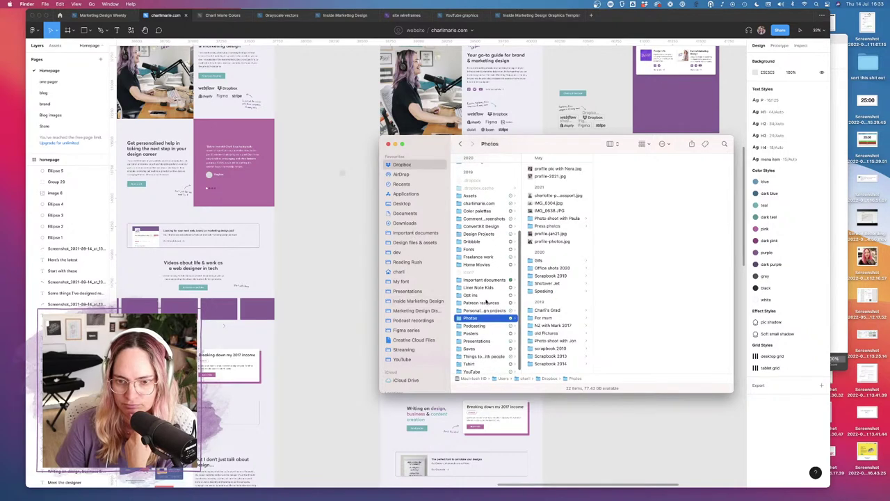
click(563, 218)
scroll(627, 259, down, 10)
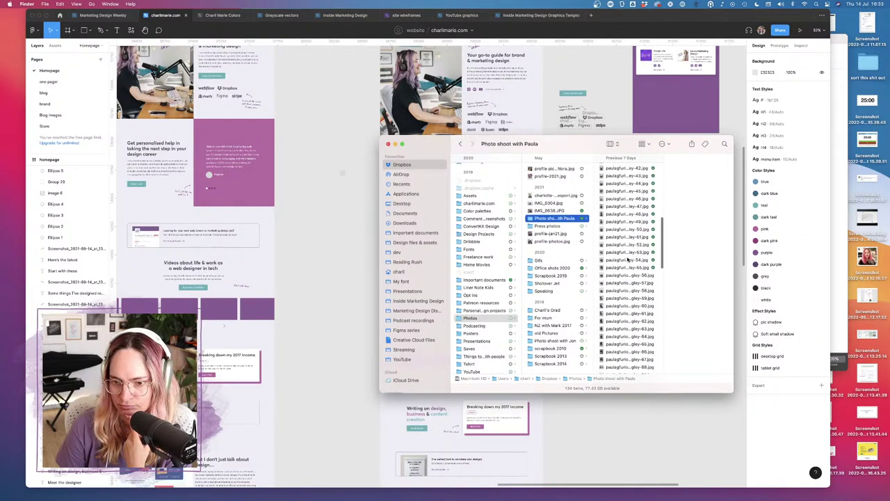
click(621, 252)
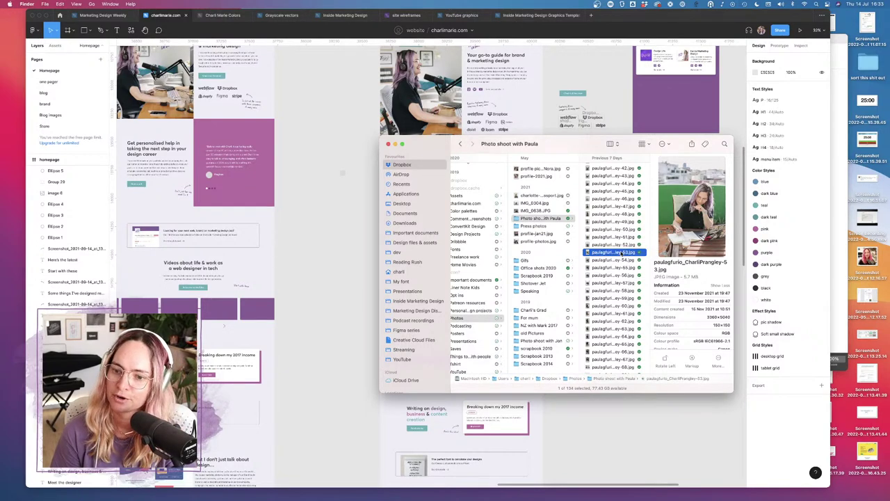
Step: Preview shots 50 to 54 full size in Quick Look, then close the preview
key(space)
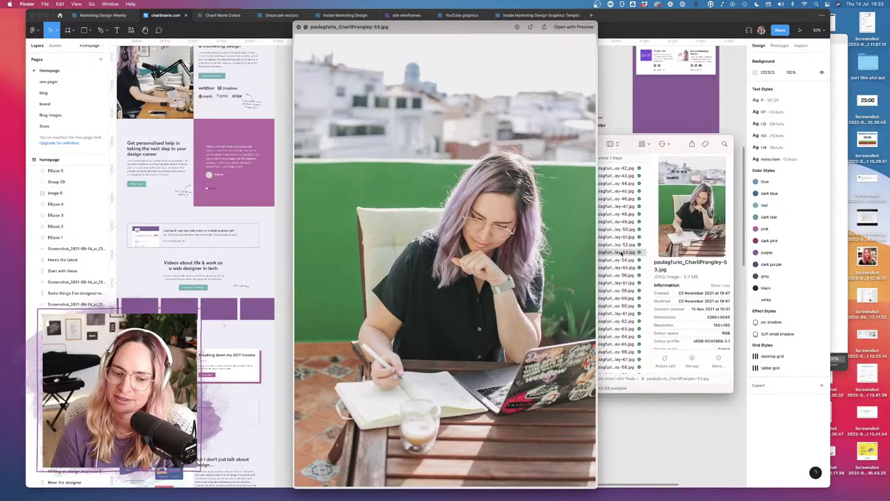
key(Up)
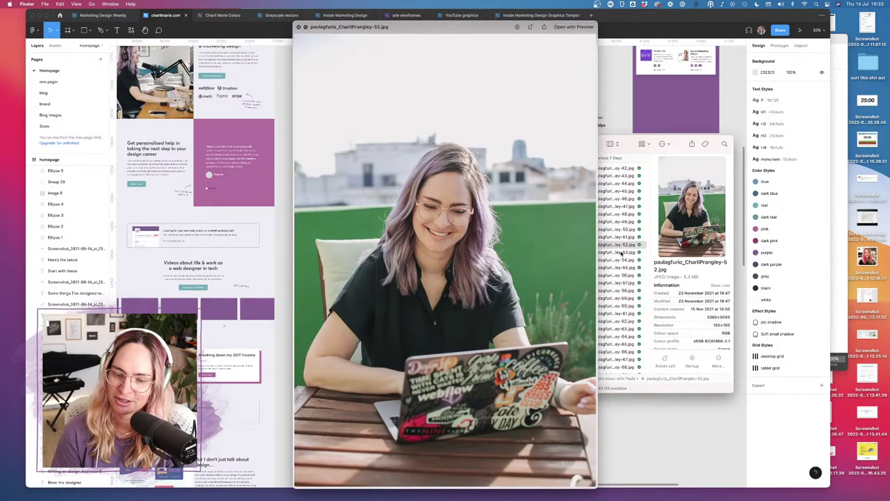
key(Down)
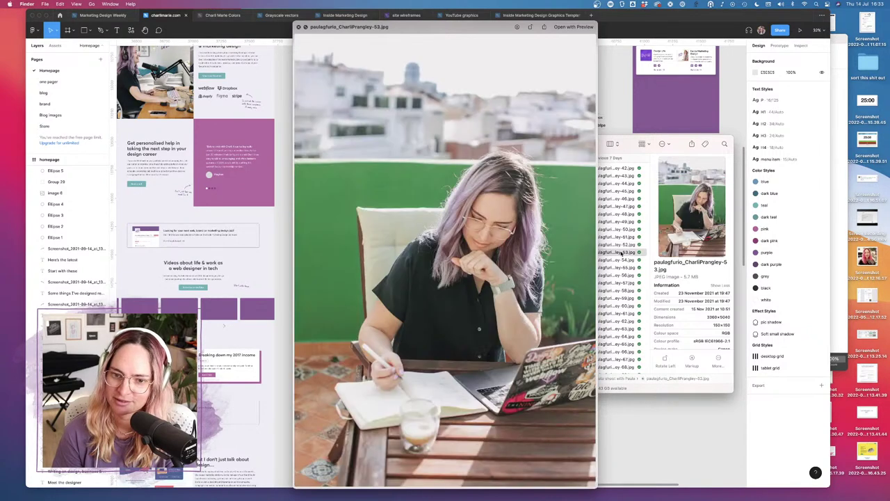
key(Down)
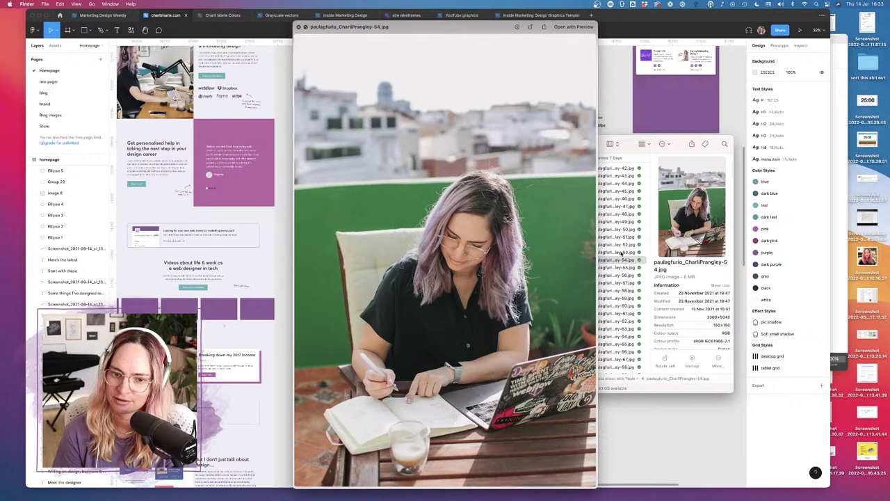
key(Up)
key(Up)
key(Up)
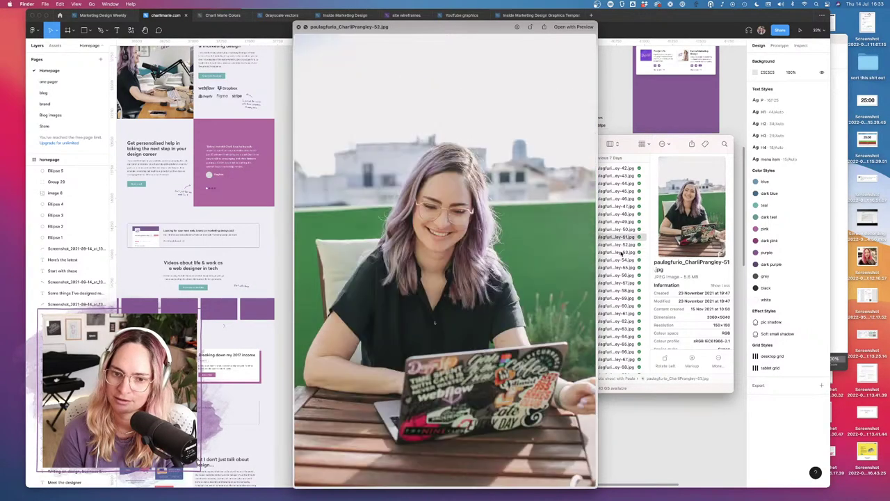
key(Up)
key(Up)
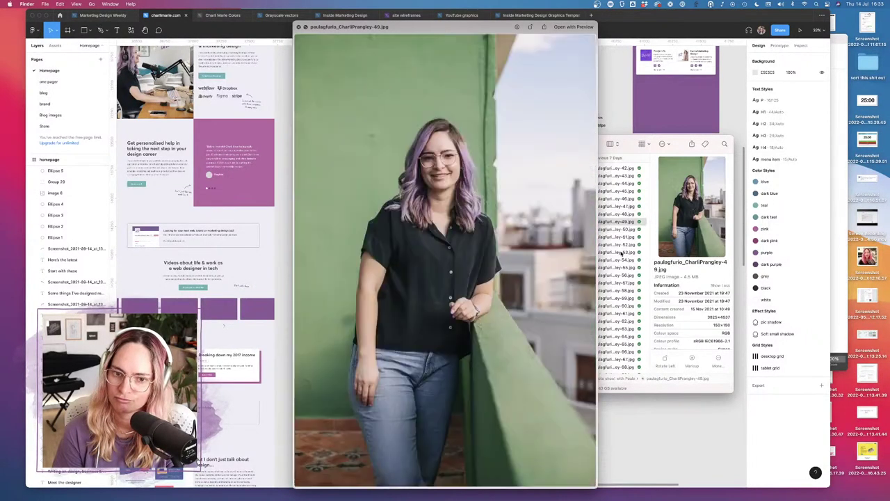
key(Down)
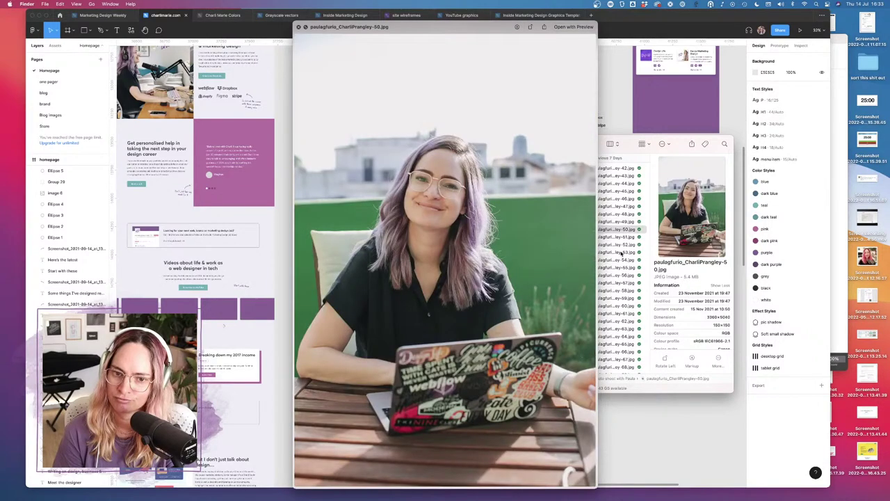
key(Down)
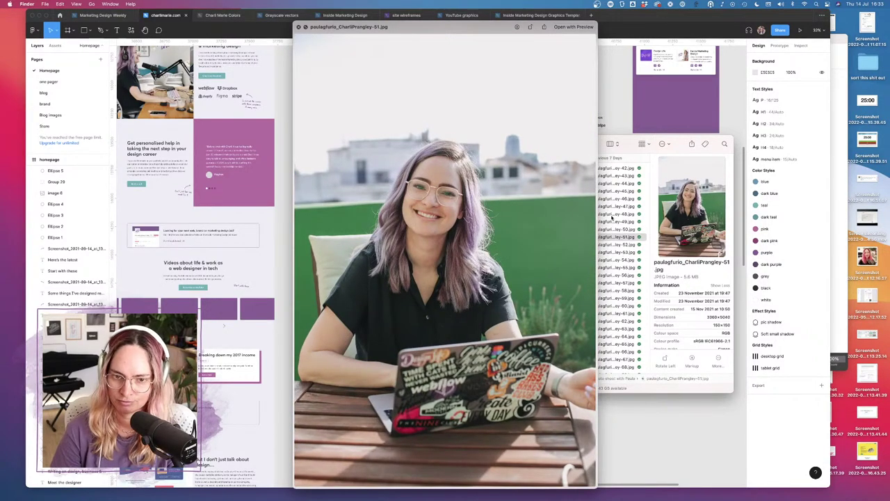
key(space)
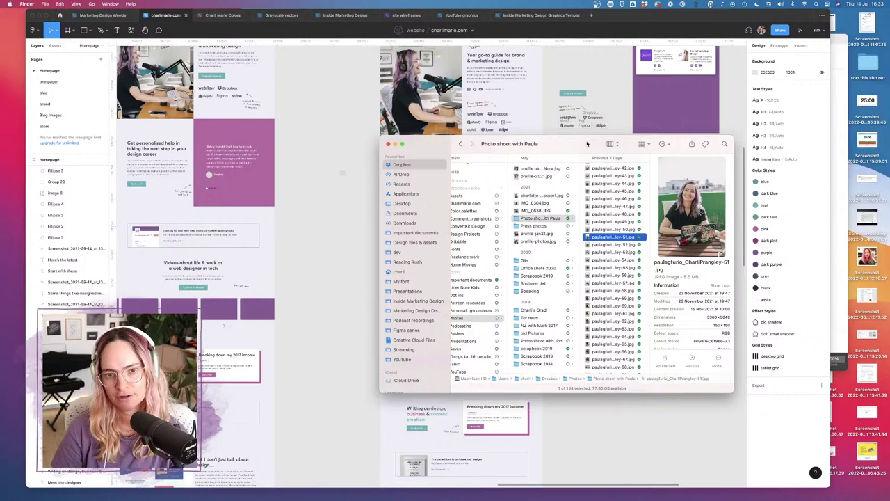
drag(587, 144, 703, 211)
Step: Back in Figma, select the help and testimonial section and Alt-drag a copy beneath it
key(super+h)
scroll(525, 160, up, 3)
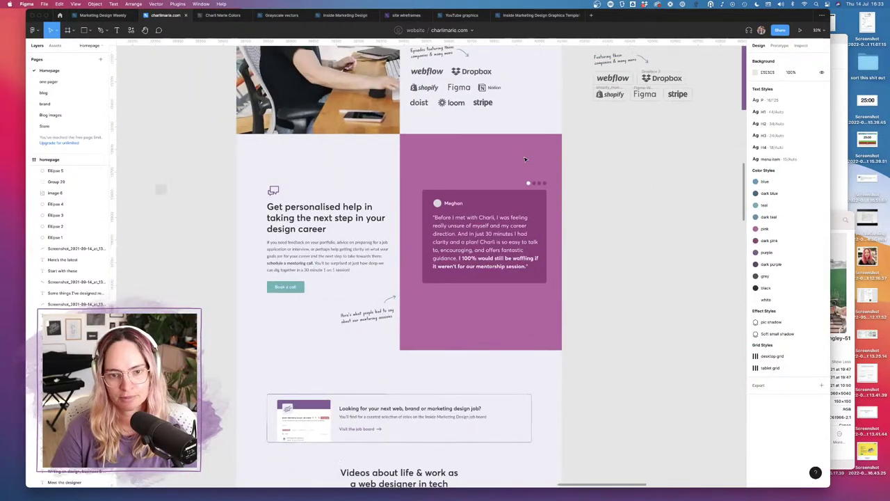
scroll(525, 159, down, 6)
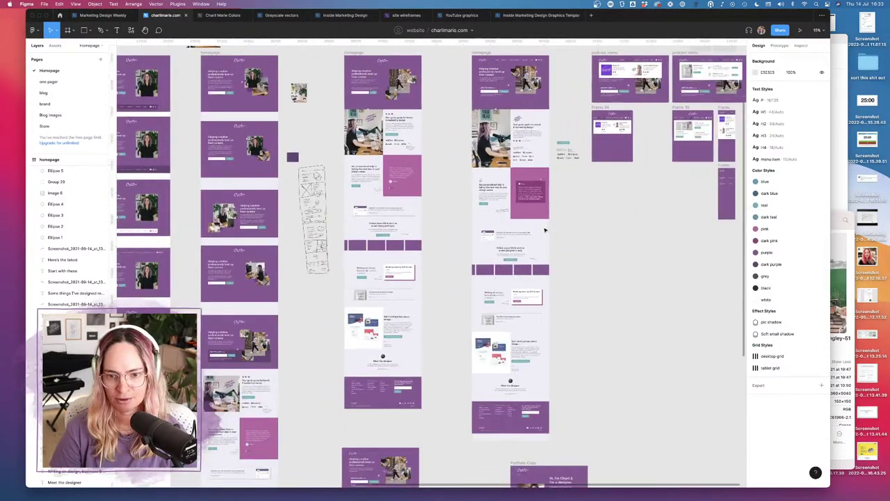
drag(457, 227, 568, 399)
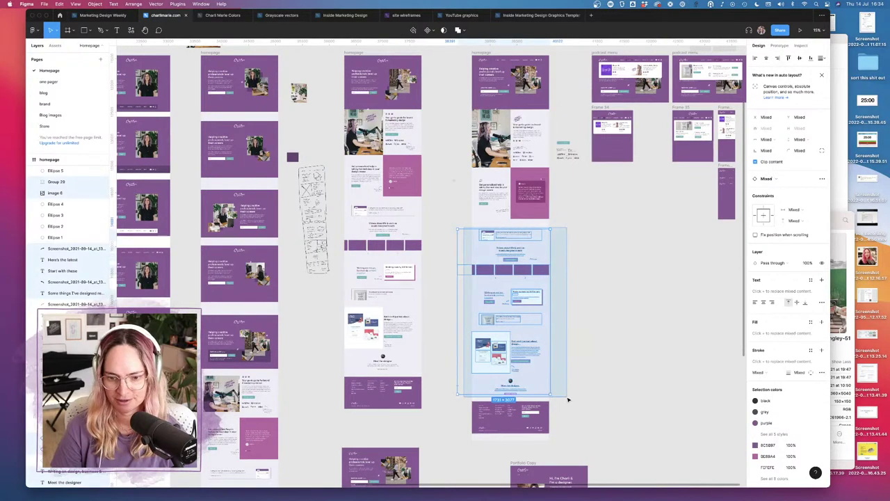
click(568, 399)
scroll(536, 276, up, 5)
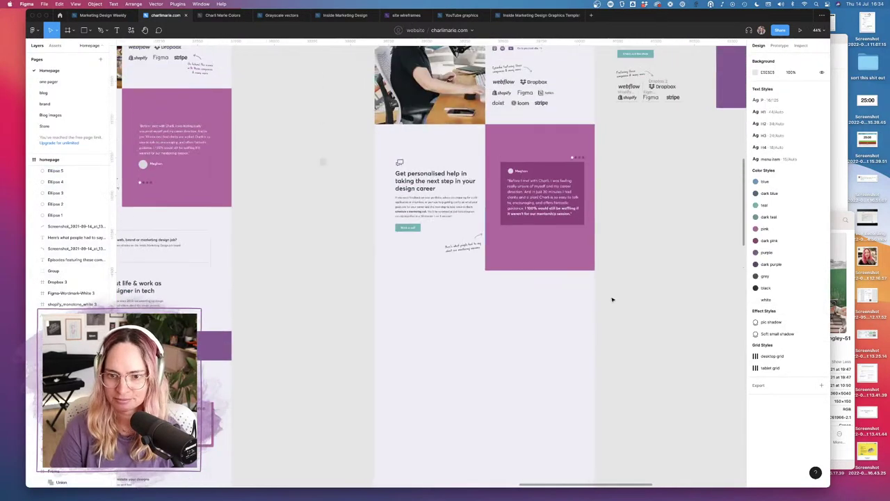
drag(625, 296, 374, 132)
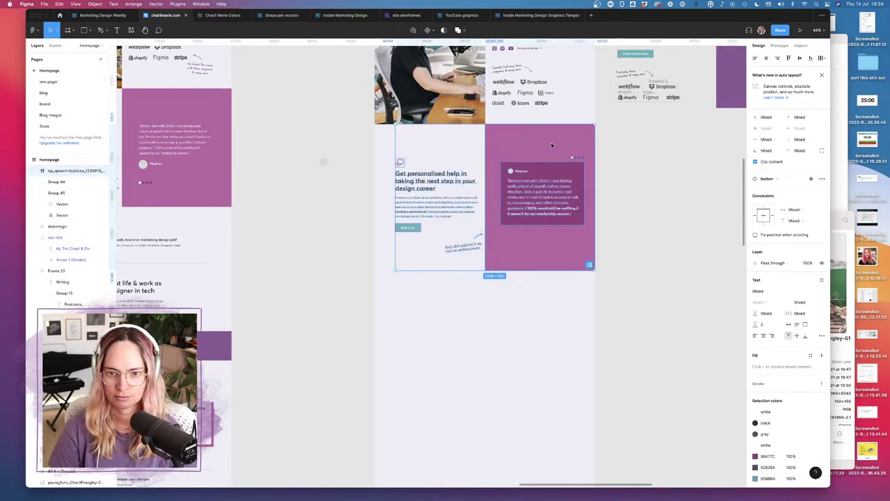
drag(552, 145, 535, 326)
key(Escape)
scroll(550, 353, up, 5)
scroll(342, 180, down, 3)
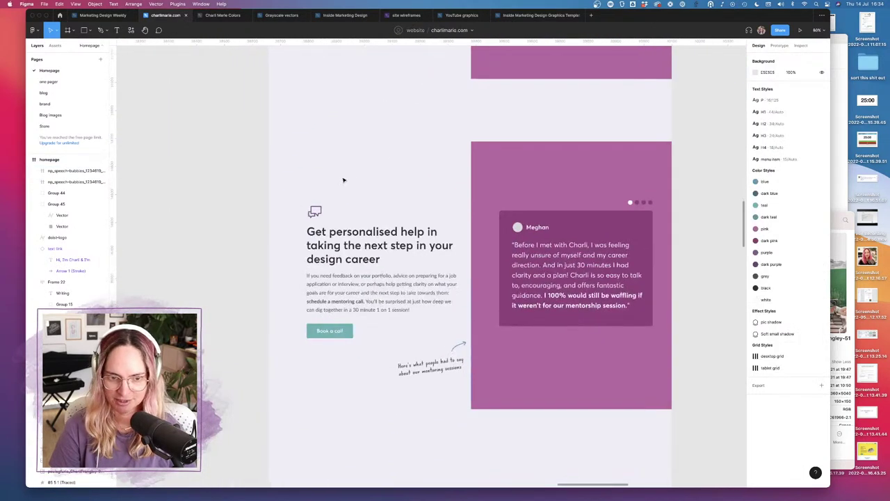
Step: Move the copied icon, heading, paragraph and button column up
drag(294, 190, 368, 346)
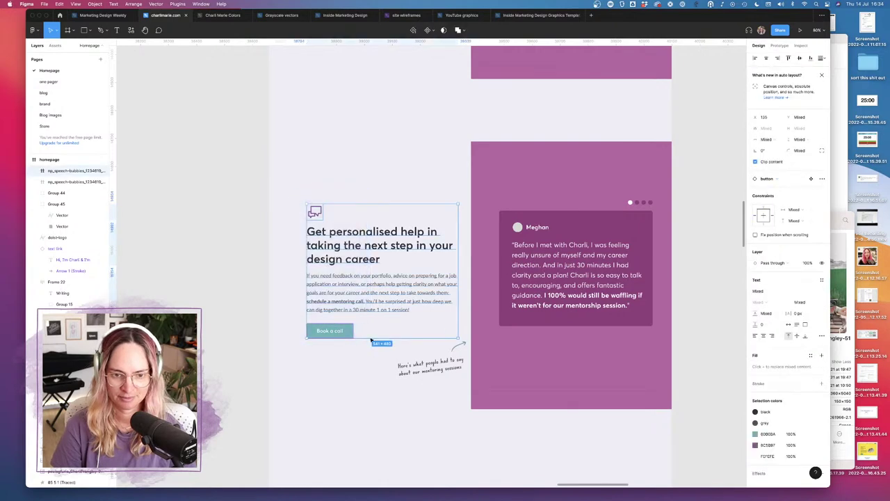
drag(364, 301, 364, 259)
key(Escape)
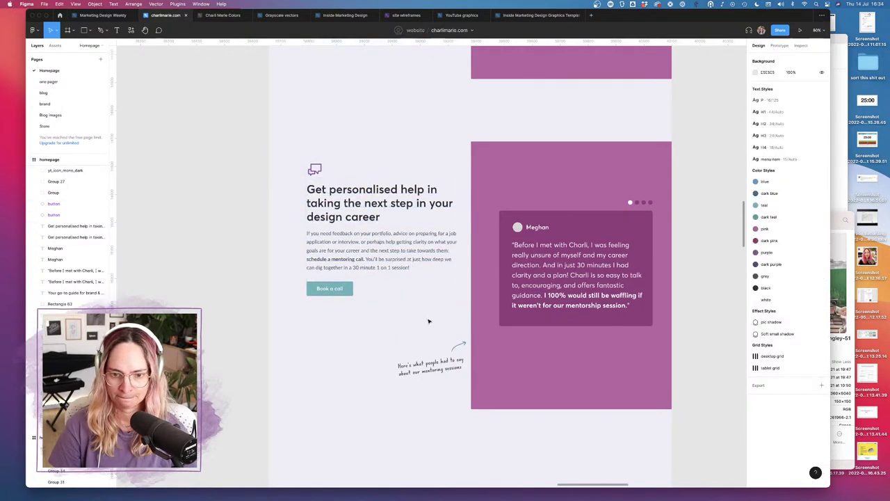
Step: Place the 'Here's what people had to say' note, arrow and testimonial card under the button
drag(440, 368, 350, 322)
click(456, 344)
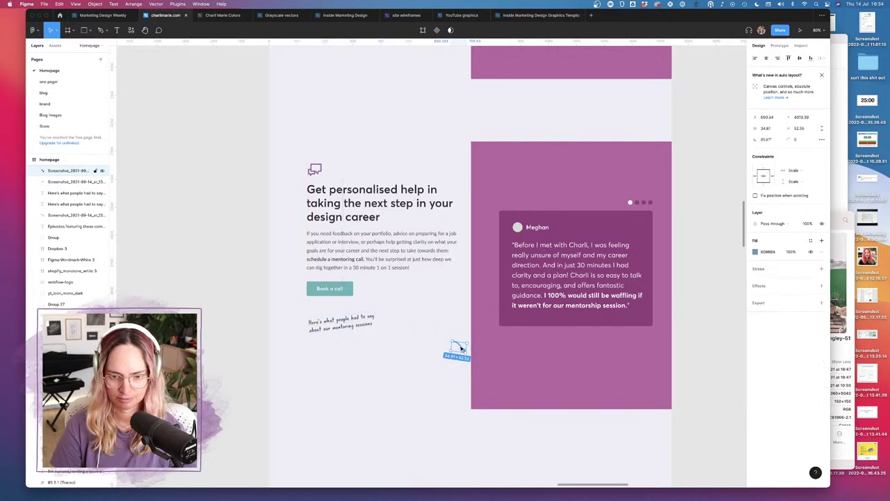
drag(460, 350, 397, 324)
key(o)
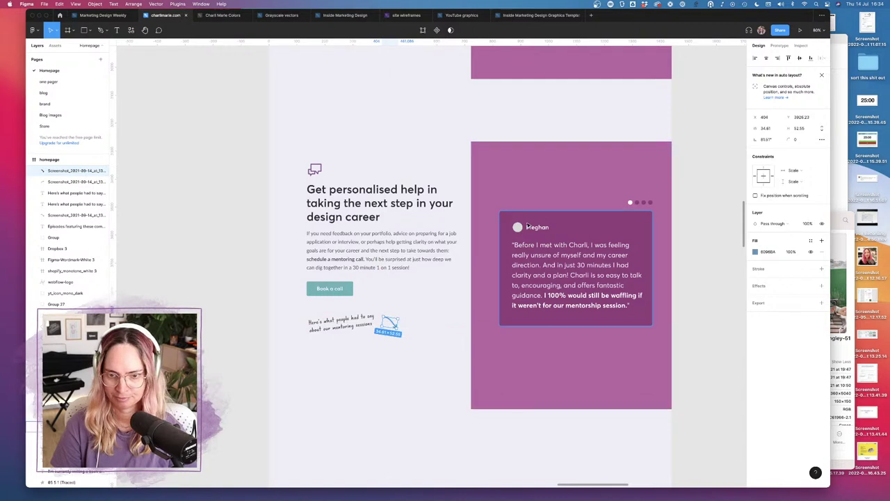
drag(512, 222, 522, 232)
shift+click(590, 228)
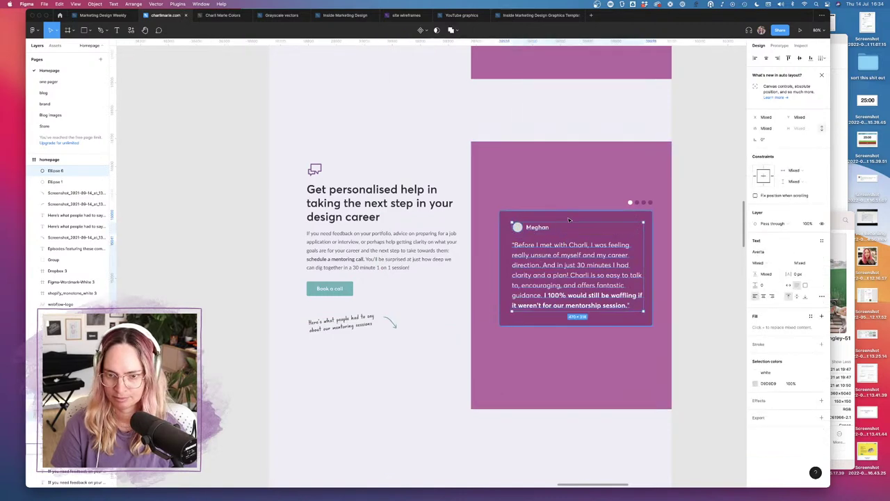
drag(590, 229, 398, 360)
Step: Recolour the testimonial card's fill to the lighter brand purple swatch
click(258, 337)
click(417, 389)
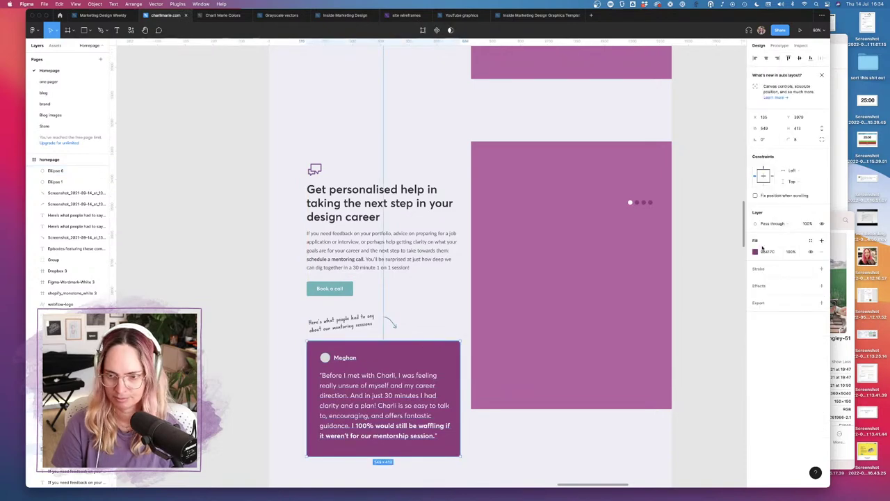
click(761, 252)
click(756, 253)
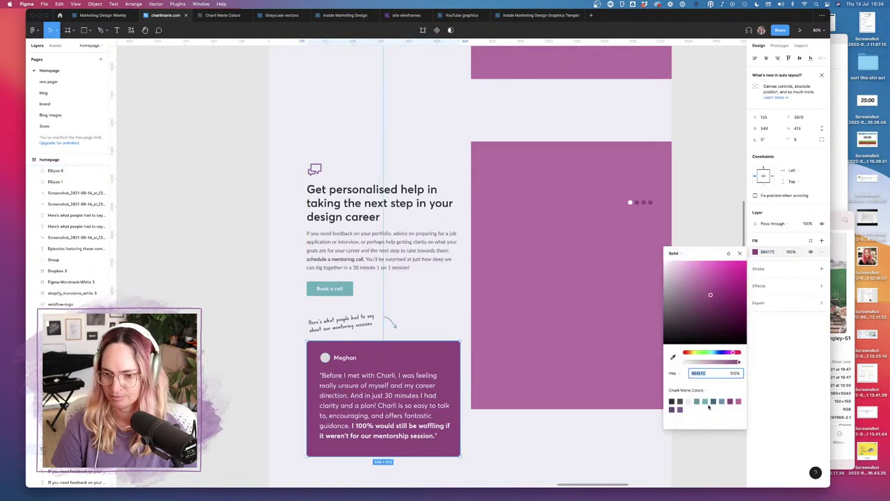
click(739, 401)
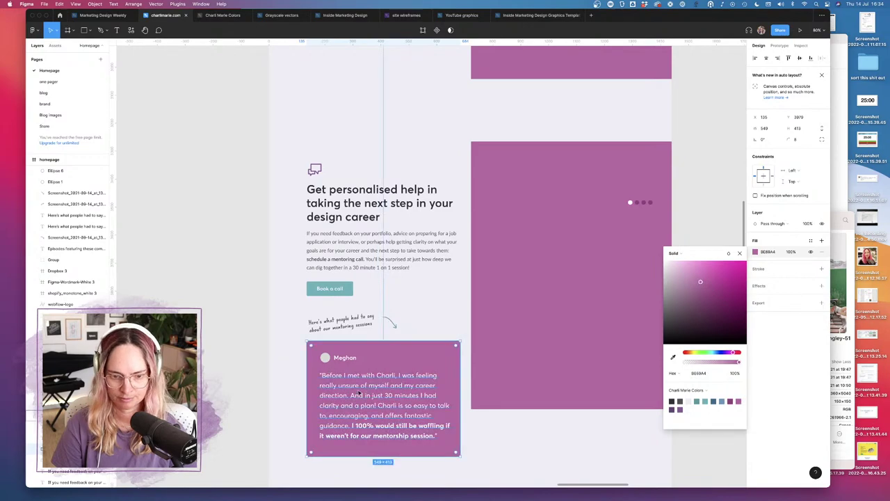
key(Escape)
Step: Move the carousel dots out of the purple panel to beside the text column
click(394, 409)
scroll(433, 342, up, 5)
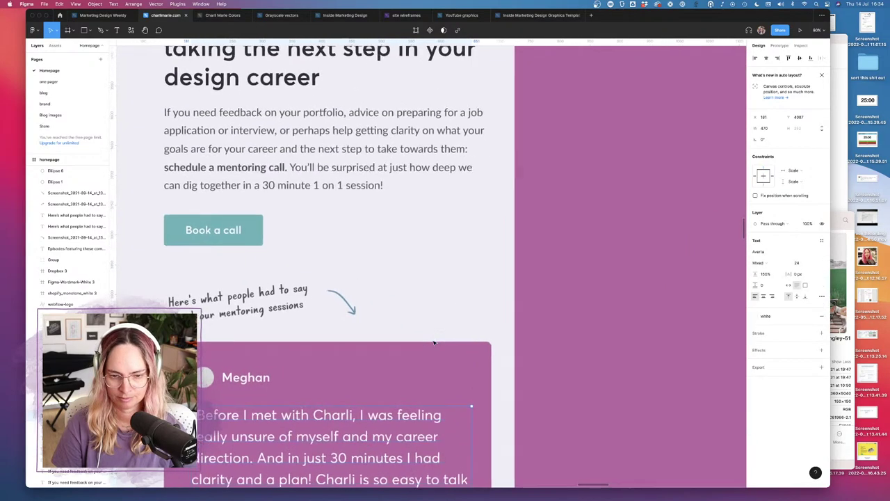
scroll(434, 342, down, 5)
click(576, 224)
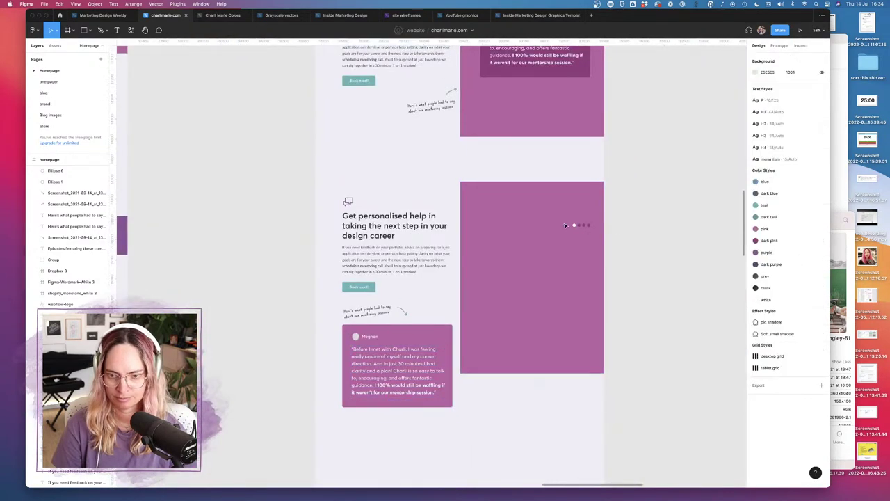
double_click(575, 225)
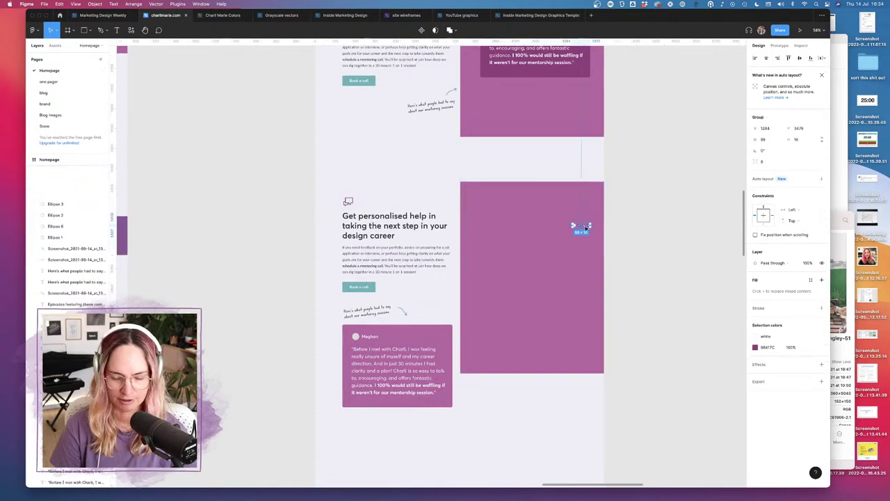
scroll(585, 227, up, 5)
drag(567, 227, 305, 410)
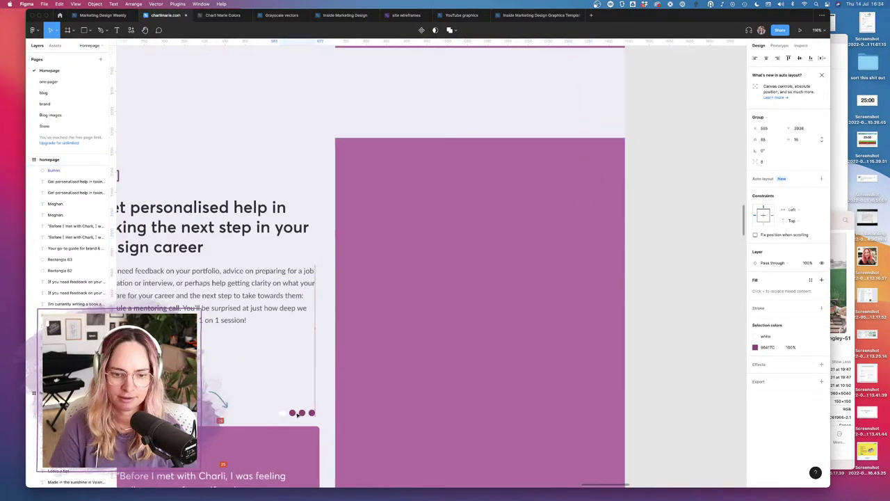
click(483, 366)
scroll(483, 366, down, 5)
Step: Pan the canvas to review the other homepage frames, then bring up the photo-shoot folder in Finder
scroll(366, 213, up, 10)
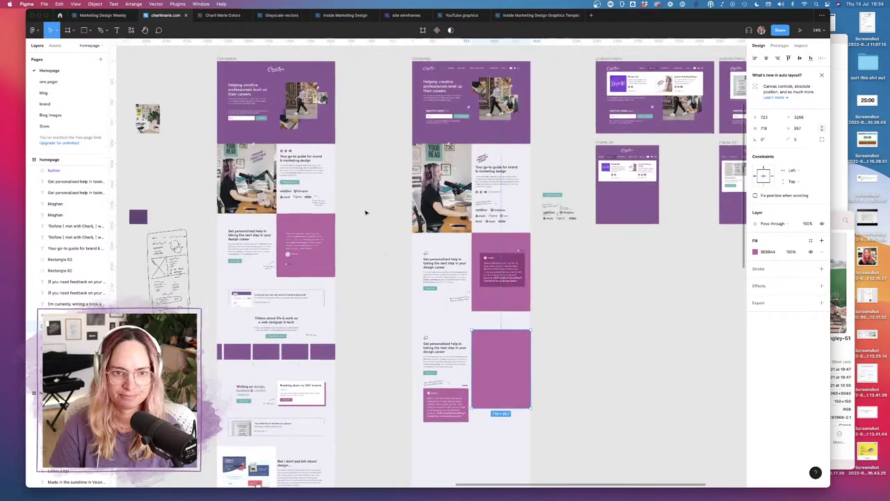
scroll(366, 213, down, 5)
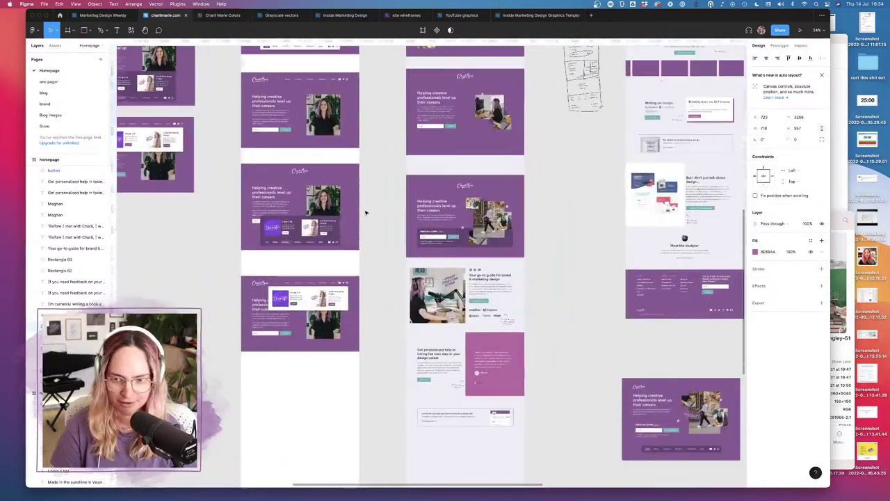
scroll(366, 202, up, 10)
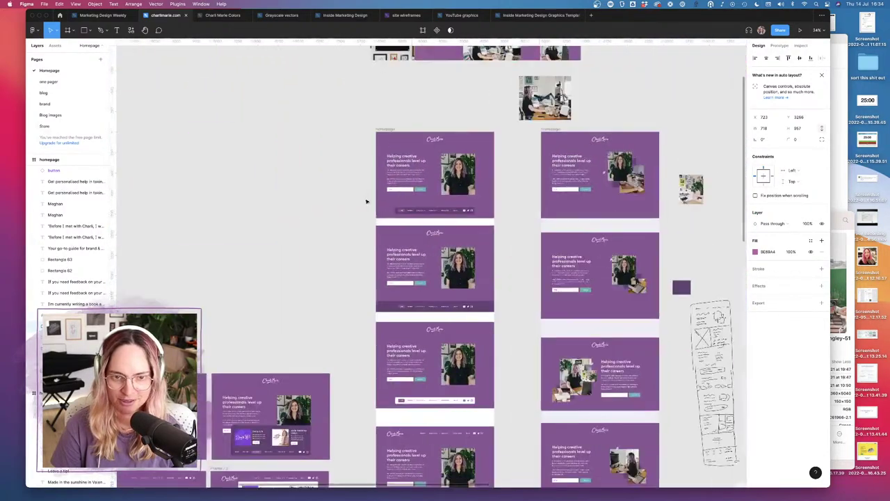
scroll(366, 201, up, 2)
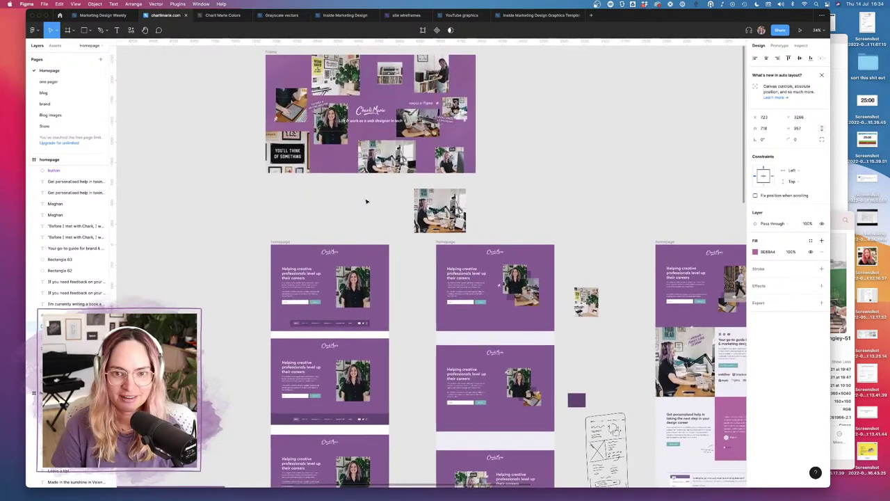
scroll(366, 201, down, 2)
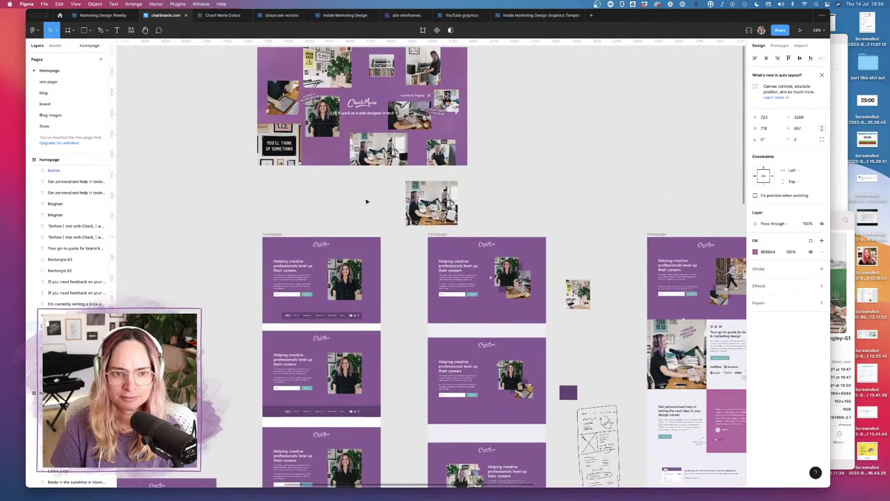
scroll(366, 202, down, 5)
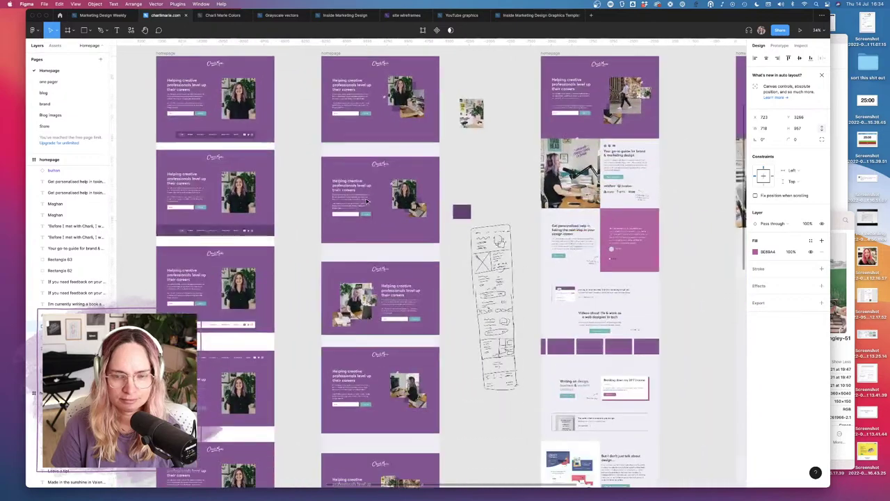
scroll(366, 202, up, 10)
scroll(366, 202, left, 6)
scroll(367, 201, down, 15)
scroll(366, 201, right, 8)
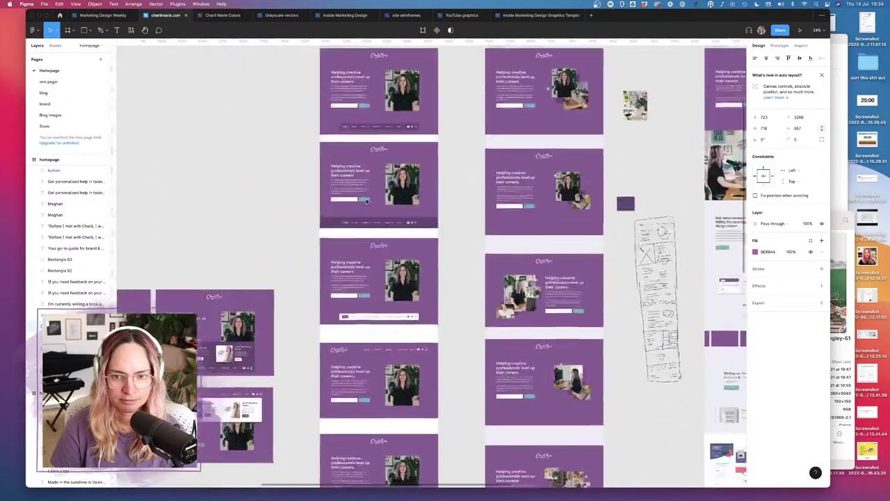
click(137, 481)
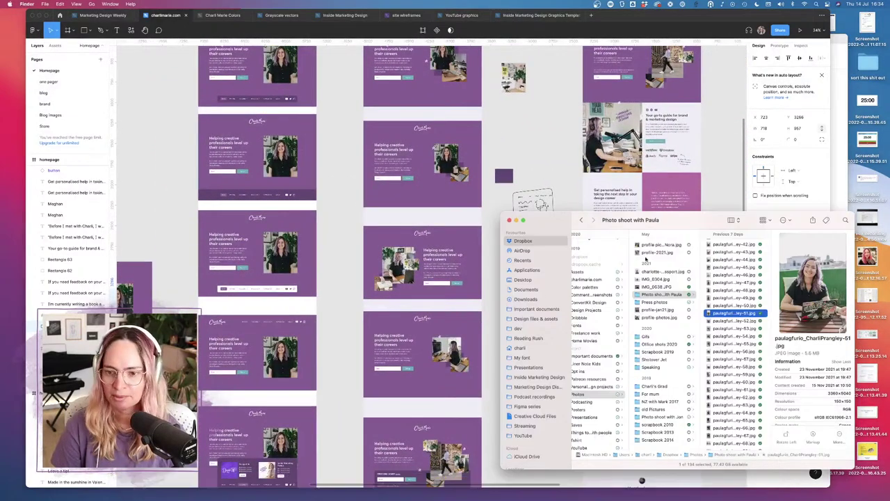
Step: Step through photo-shoot images 52, 53, 52 and 51, then preview shot 51 full-size in Quick Look
drag(703, 222, 644, 153)
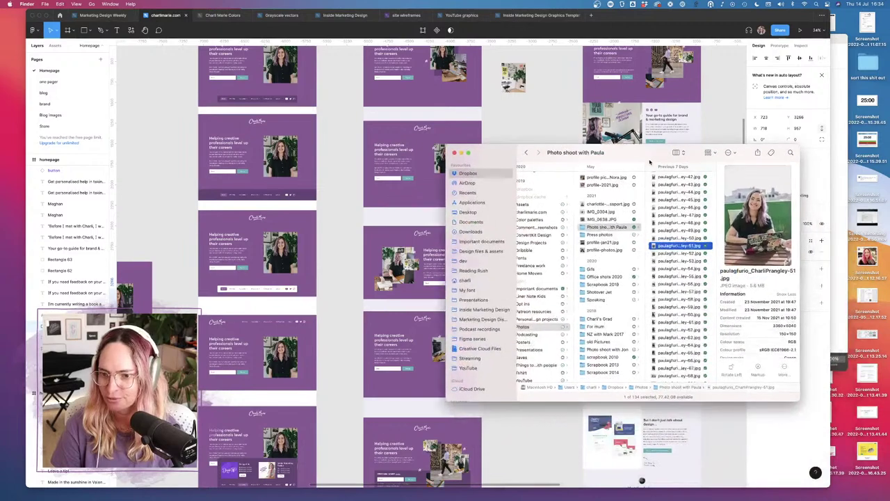
click(676, 253)
key(Down)
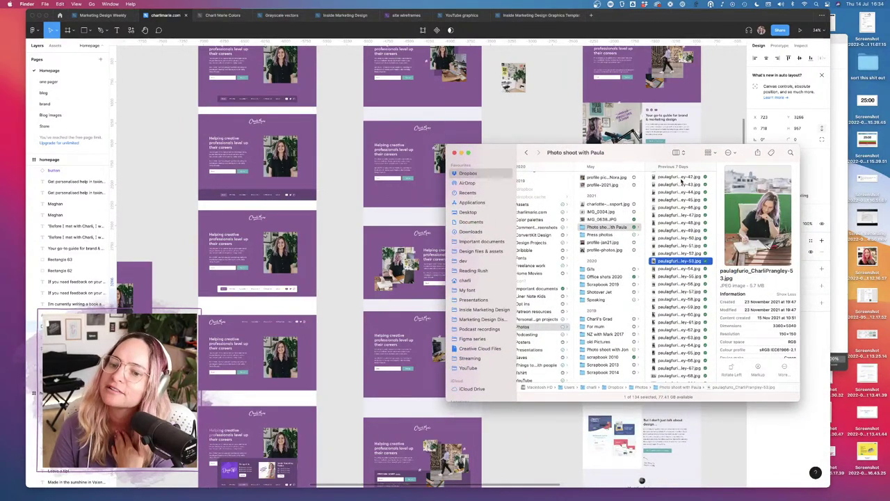
key(Up)
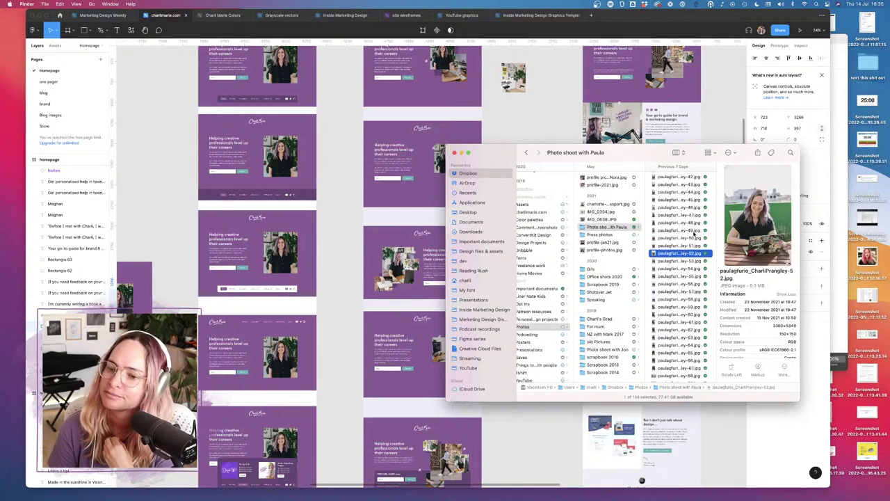
key(Up)
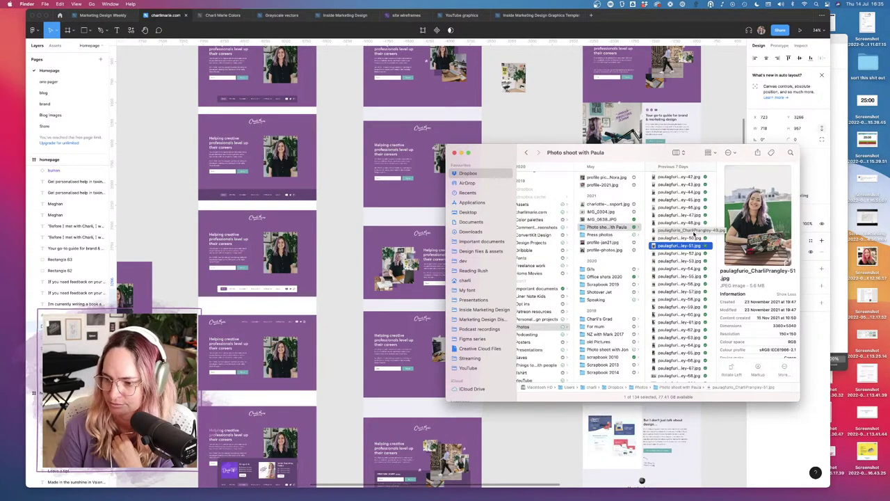
key(space)
key(space)
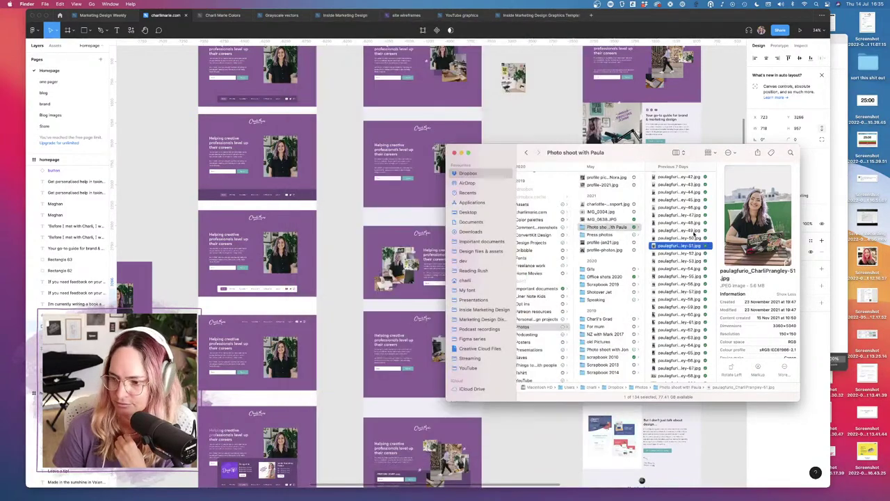
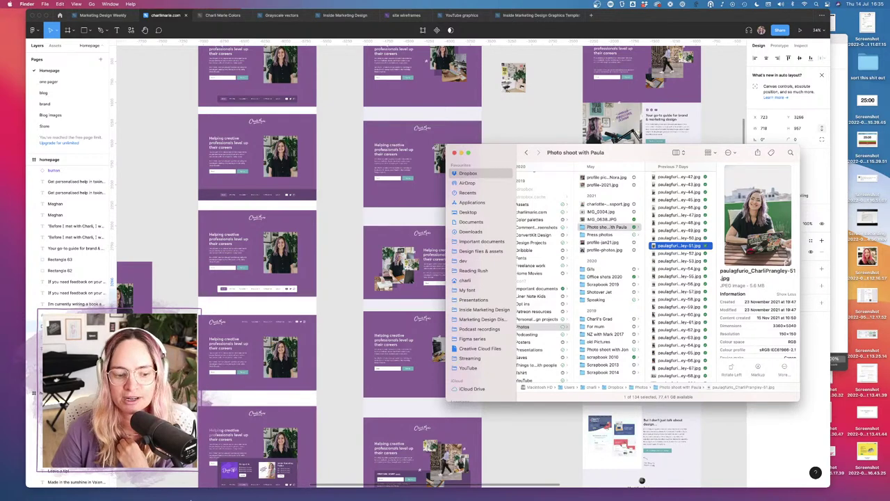
Step: Open coolors.co in a new browser tab, accept cookies, and start the palette generator
click(247, 483)
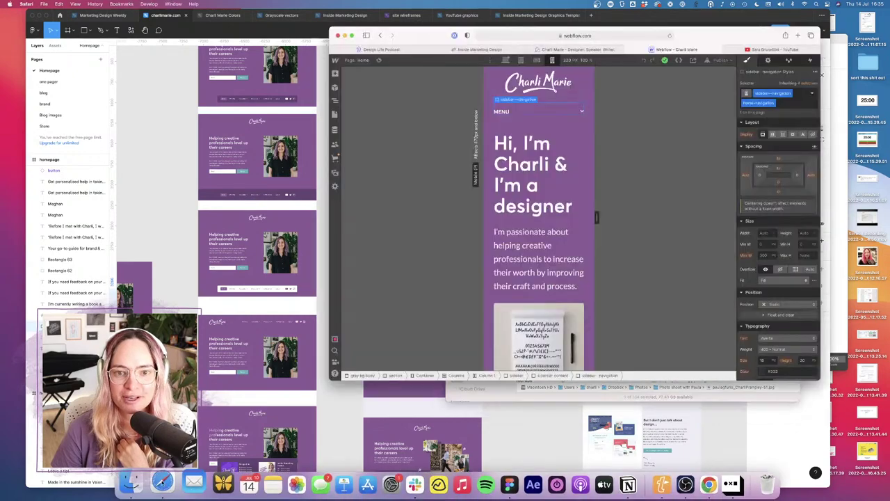
click(799, 50)
key(super+l)
text(coo)
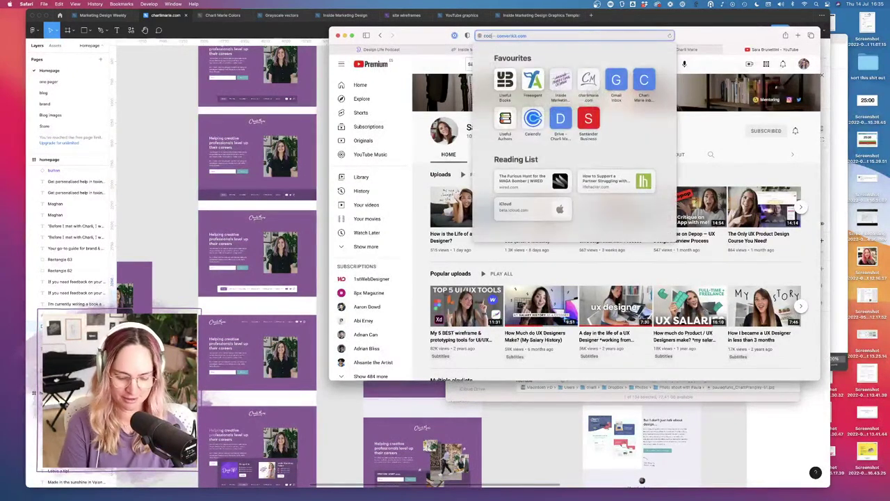
text(lors.co)
key(Return)
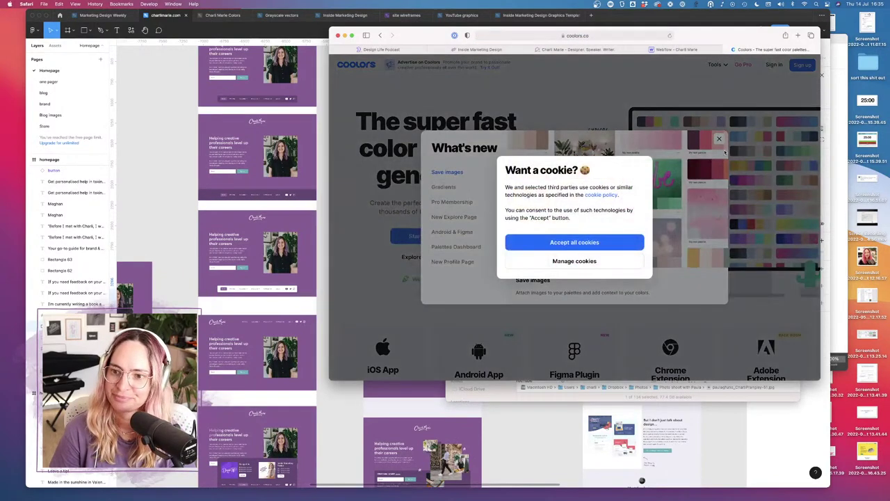
click(612, 242)
click(719, 139)
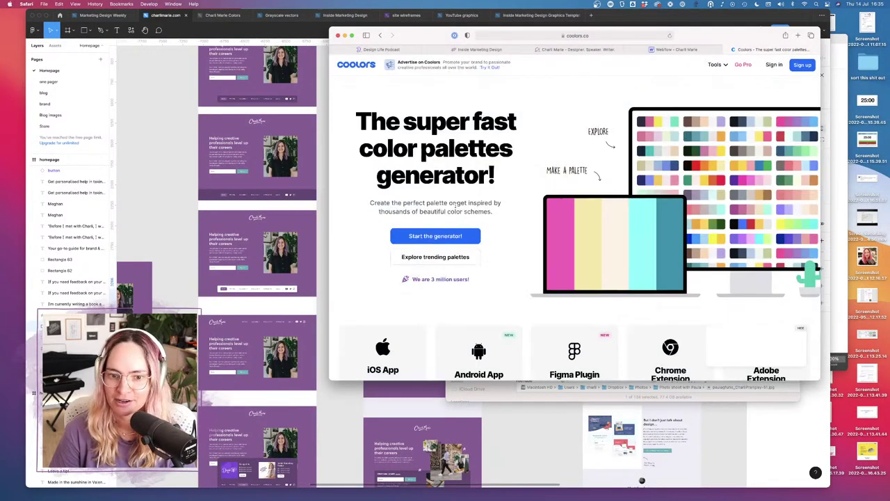
click(434, 235)
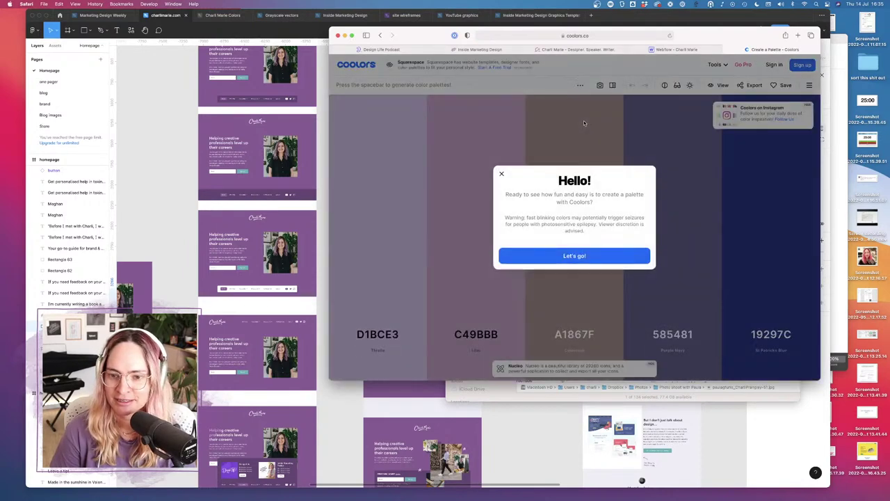
click(501, 173)
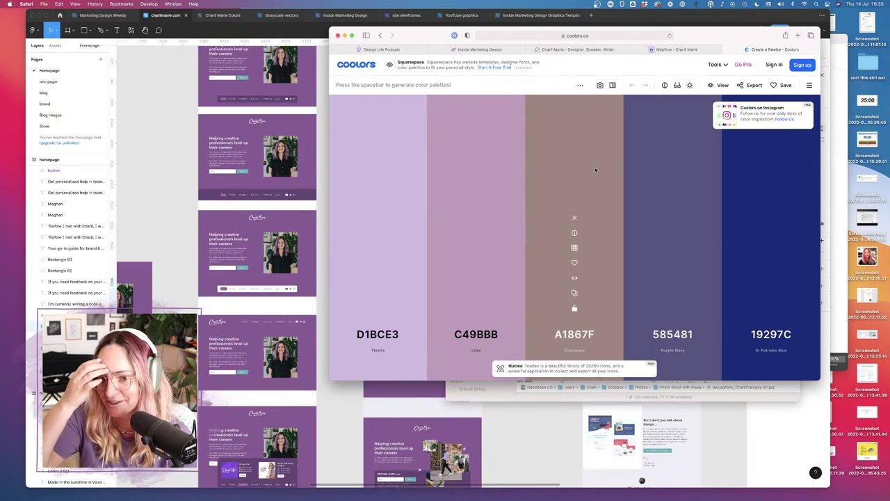
Step: Regenerate the palette with FFA69E and 7E9181 locked, then return to the Webflow tab
key(space)
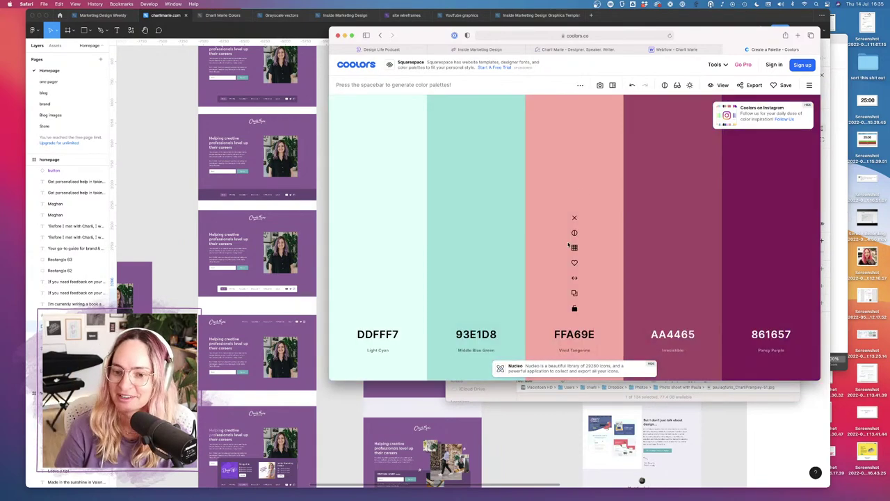
key(space)
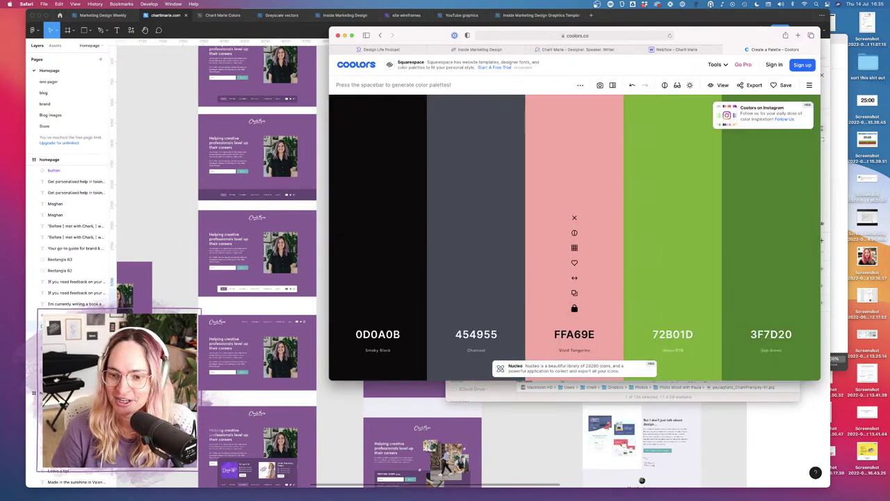
key(space)
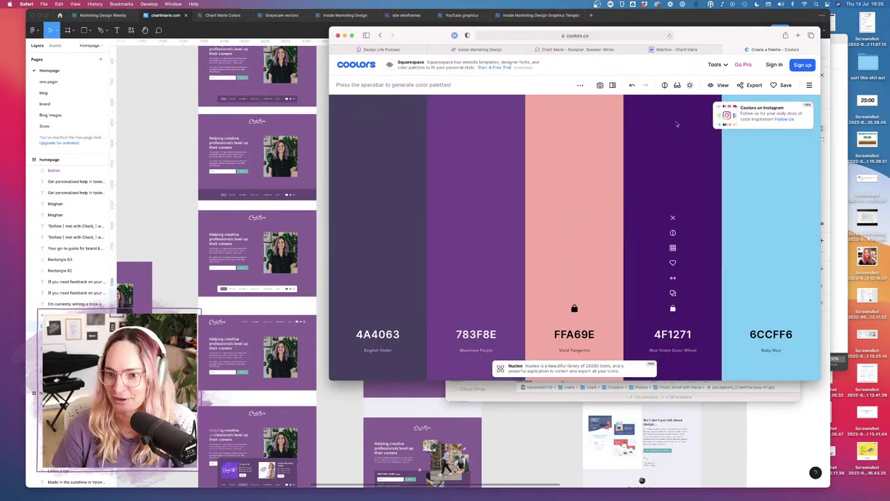
key(space)
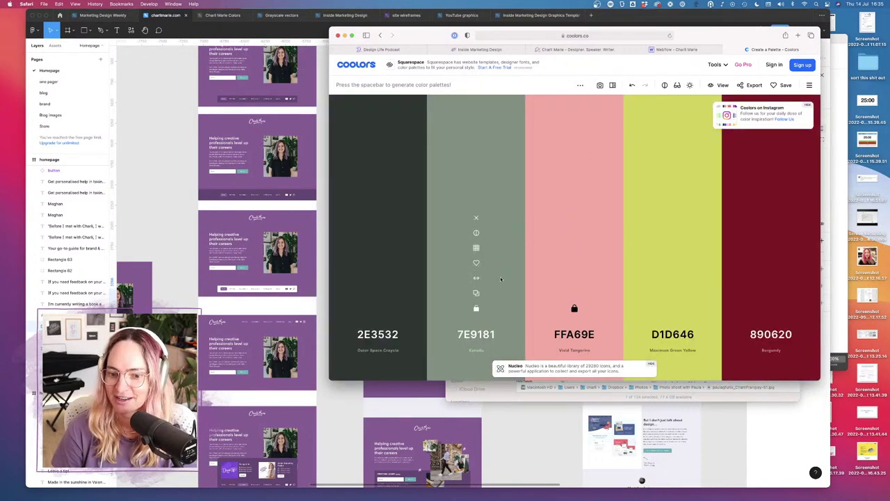
click(475, 308)
key(space)
key(space)
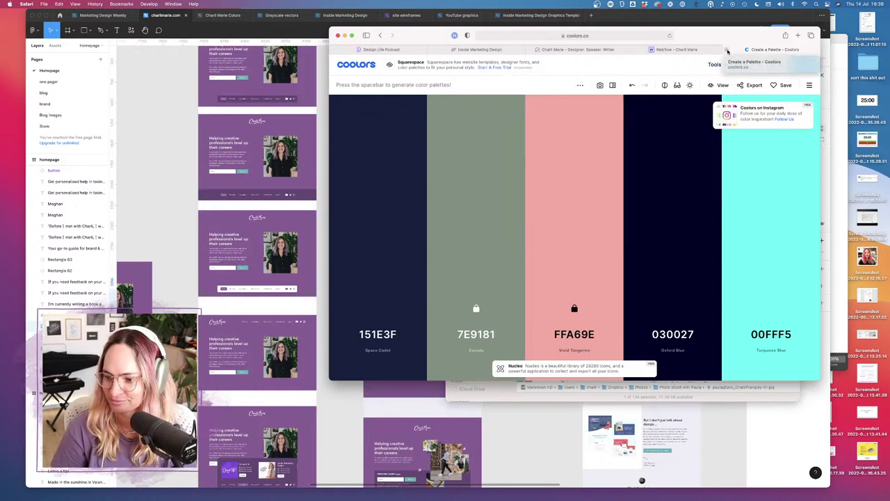
click(721, 49)
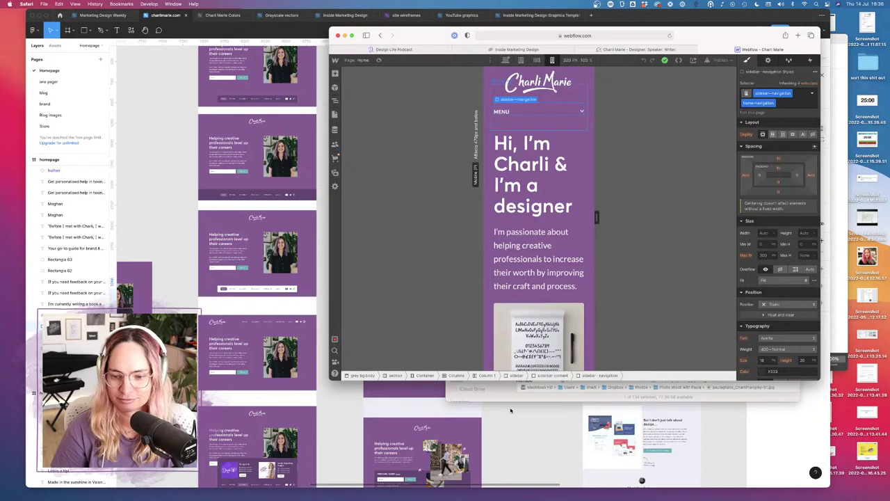
Step: Drag the laptop photo from the photo shoot folder into the purple frame, deleting the extra image layer
click(528, 426)
scroll(584, 265, right, 5)
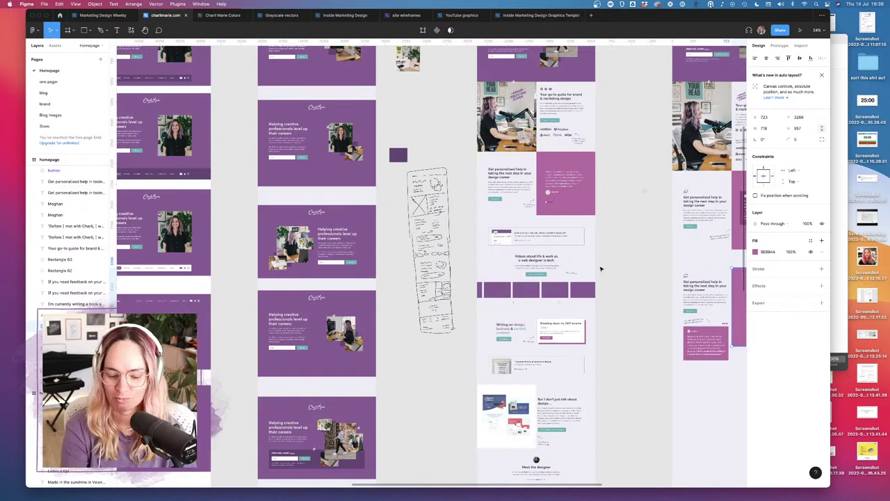
scroll(601, 268, right, 8)
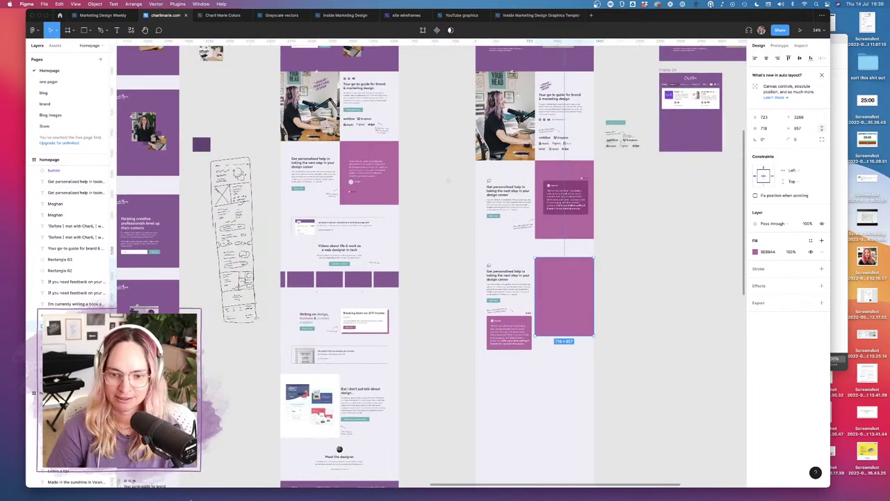
click(143, 483)
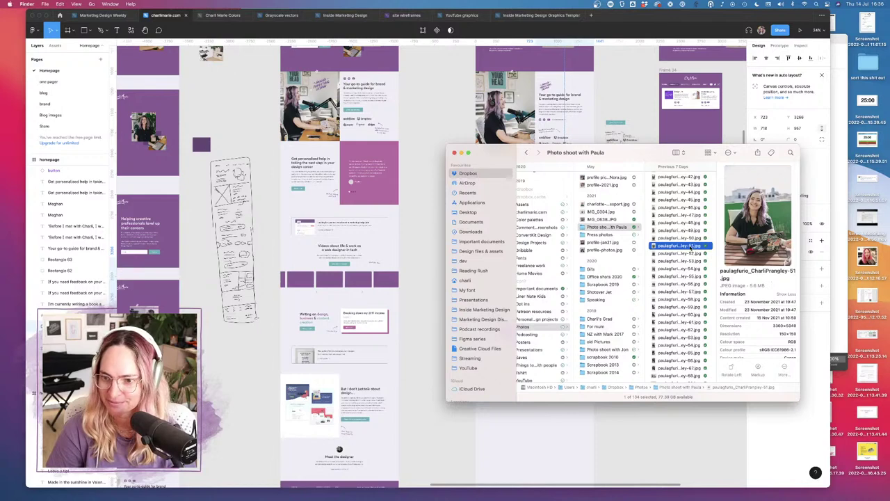
drag(689, 245, 658, 421)
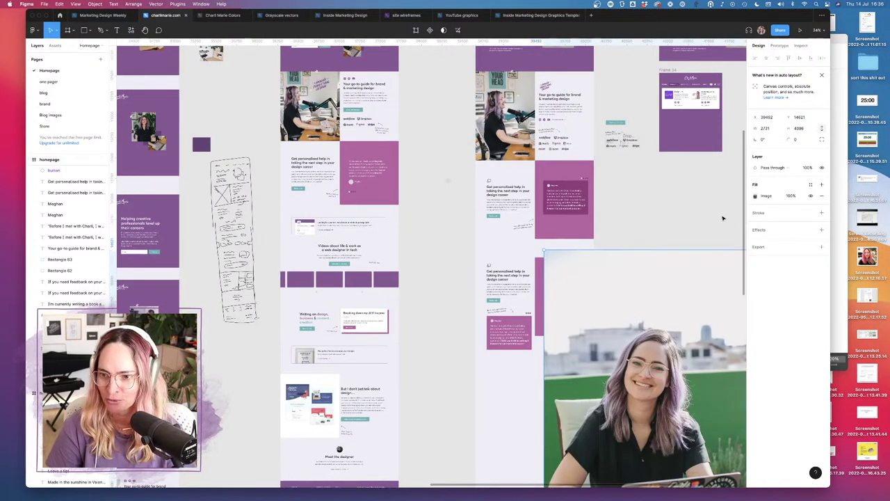
click(591, 281)
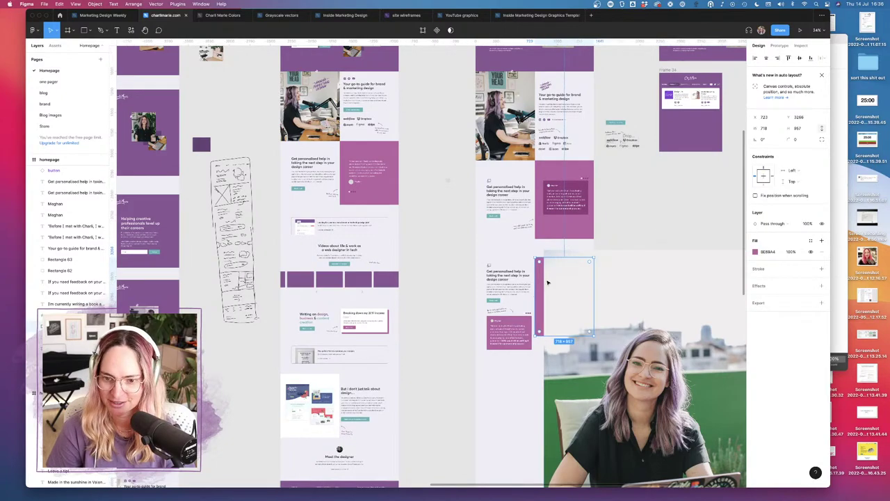
click(665, 324)
key(Delete)
scroll(586, 270, up, 5)
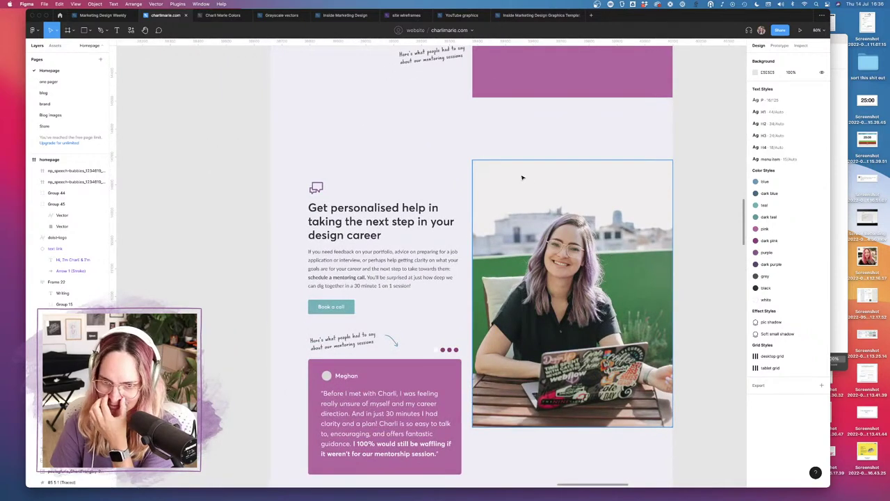
Step: Browse the early photo shoot pictures in Finder, previewing the cat photos full size
mouse_move(251, 497)
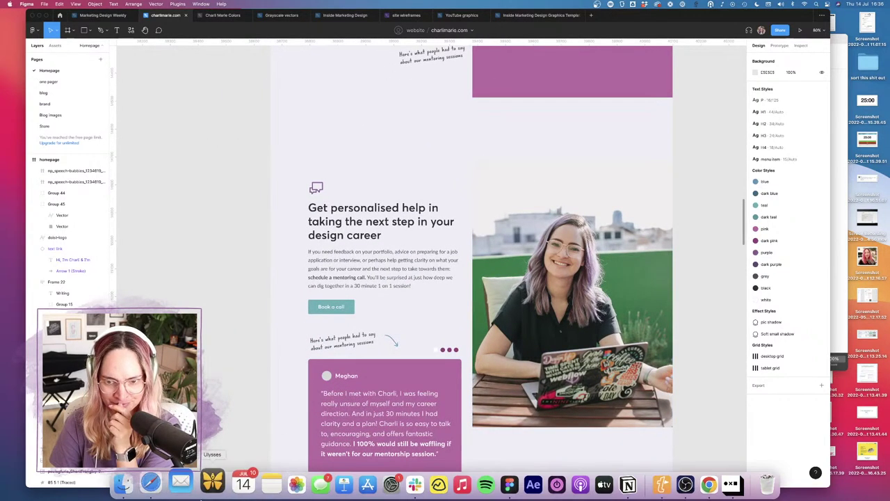
click(140, 482)
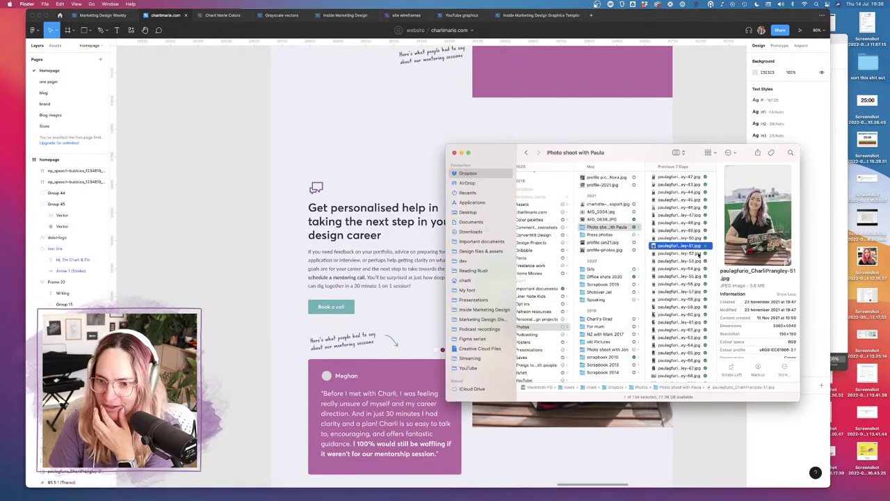
key(Down)
key(Down)
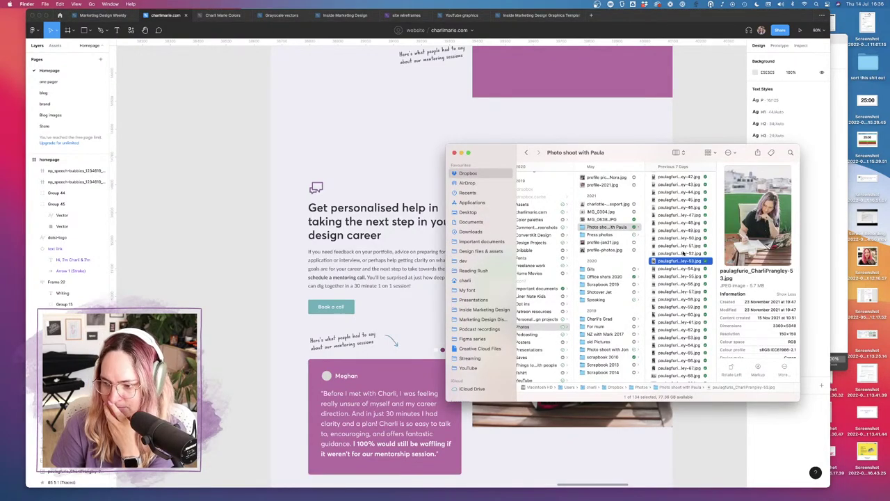
key(Down)
key(Down)
key(Down)
key(Down)
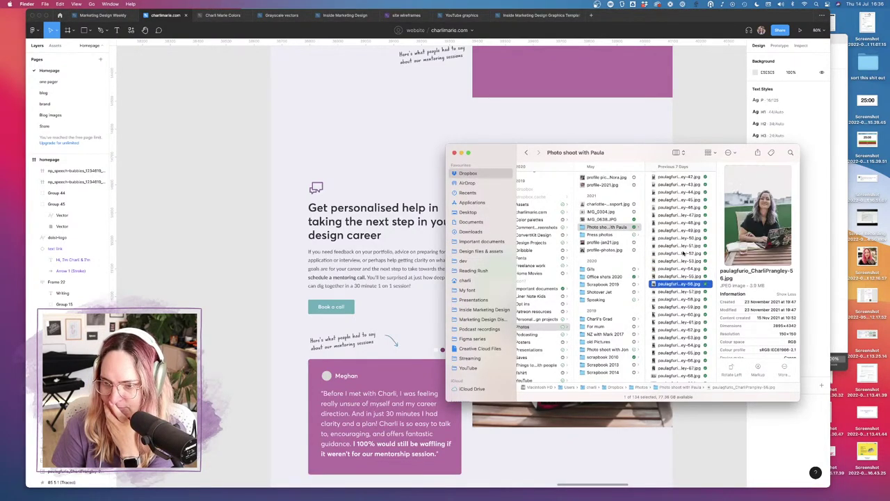
scroll(680, 209, up, 10)
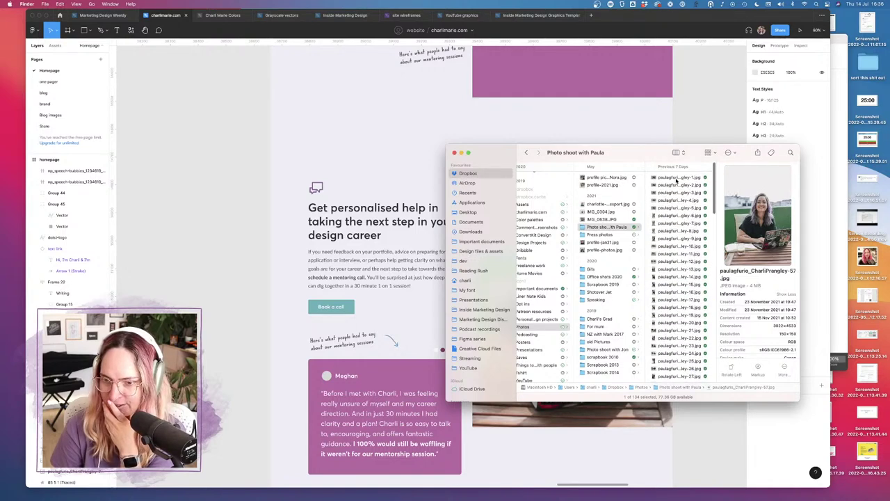
click(676, 179)
key(Down)
key(Down)
key(Down)
key(Down)
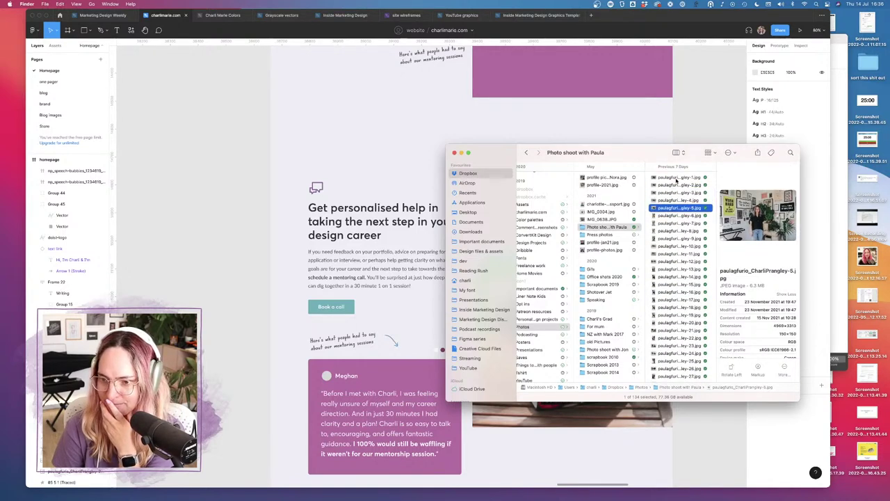
key(Down)
key(Down)
key(Down)
key(Down)
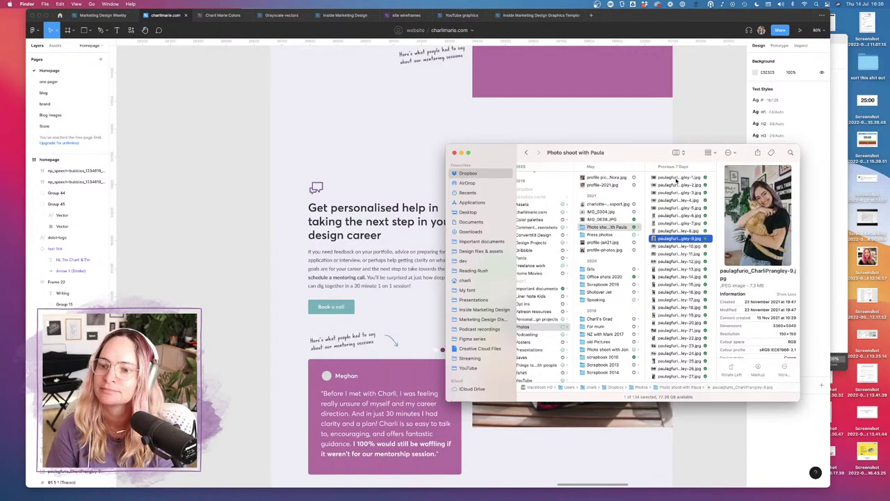
key(space)
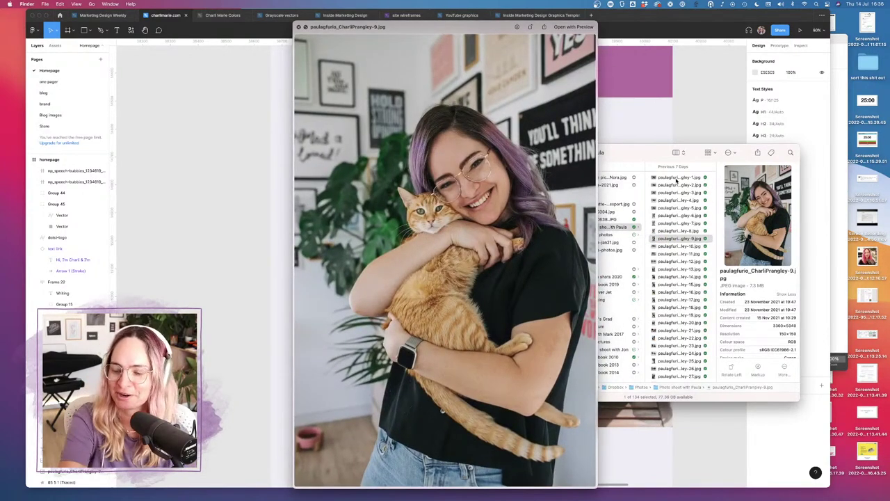
key(Down)
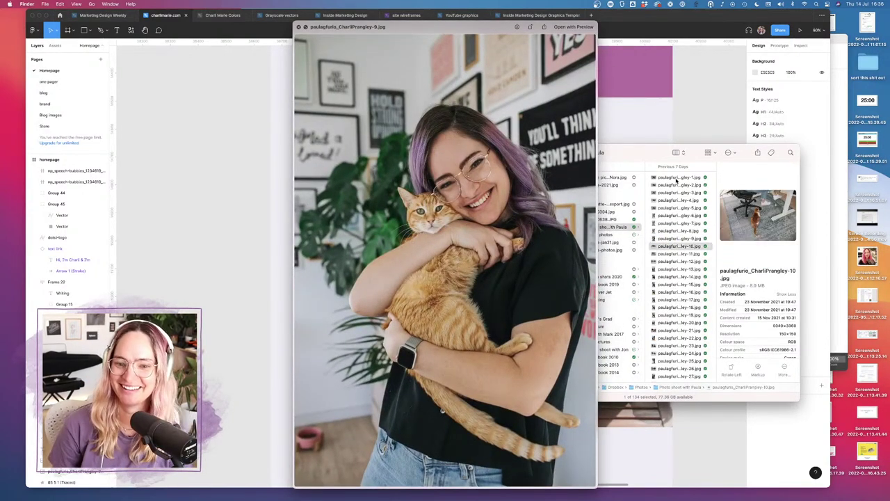
key(Down)
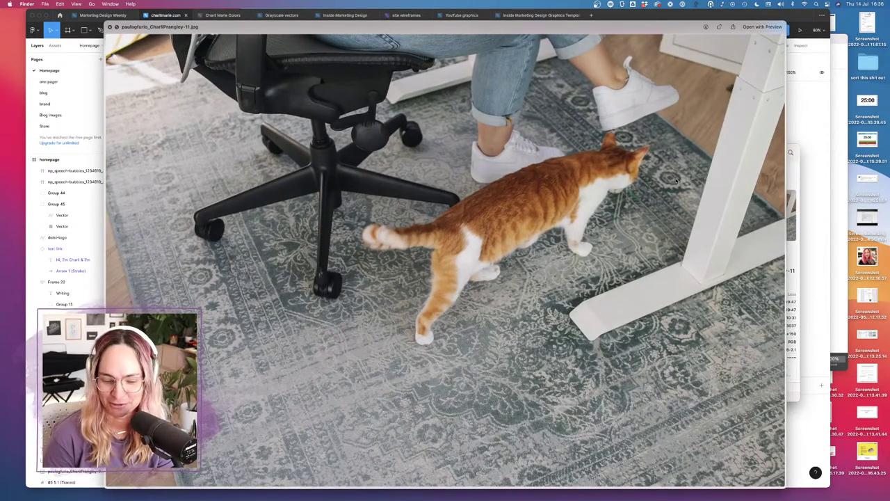
key(space)
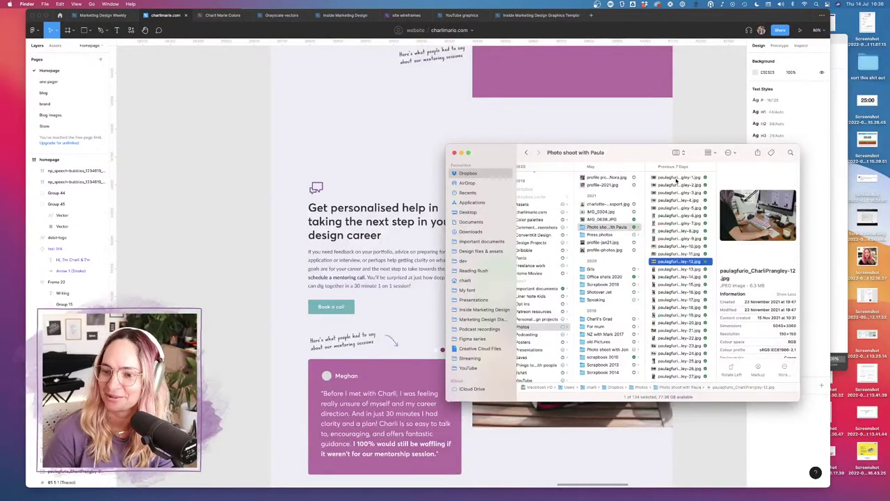
Step: Browse down to the wall-art room photo and drag it onto the Figma canvas
key(Down)
key(Down)
key(Down)
key(Down)
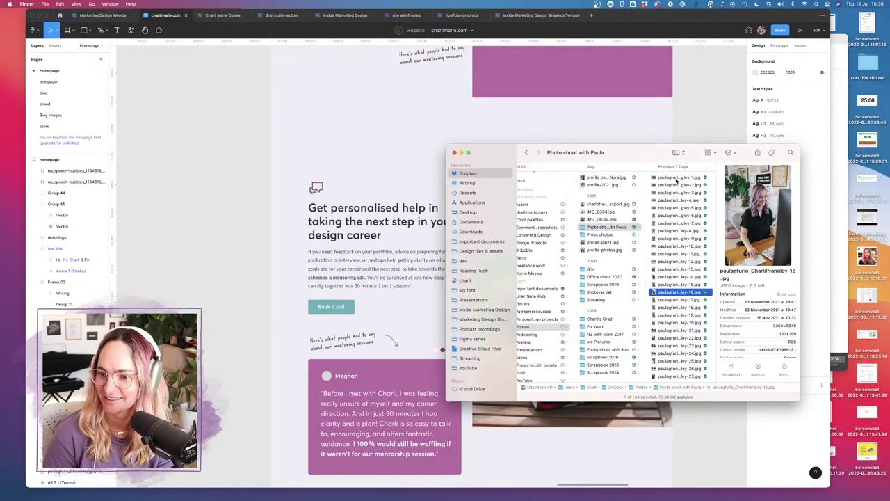
key(Down)
key(Down)
key(Down)
key(Down)
key(Down)
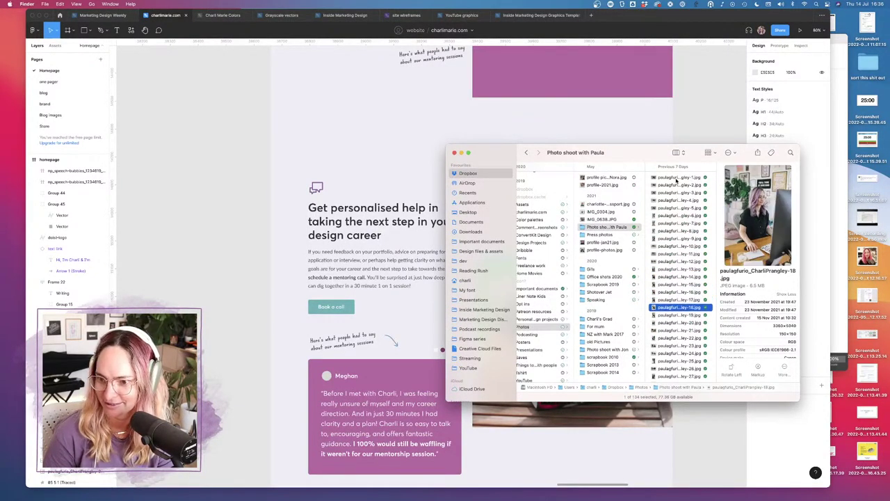
key(Down)
key(Down)
key(Down)
key(Down)
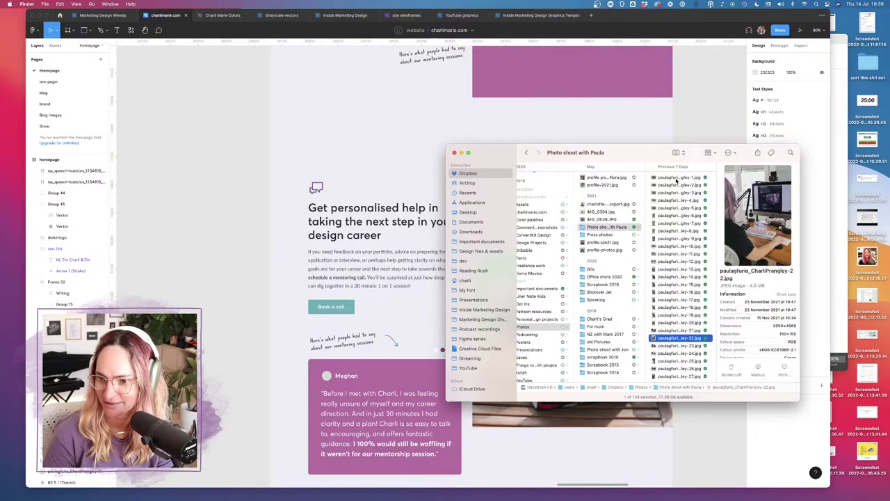
key(Down)
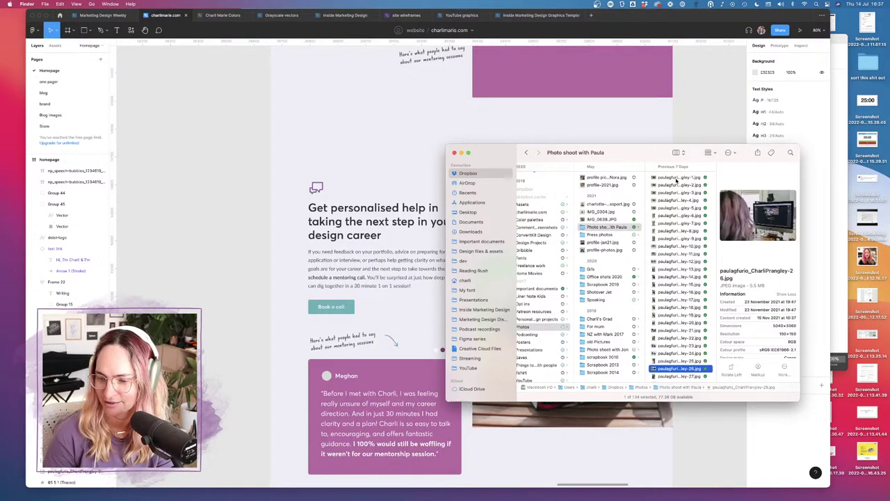
key(Down)
key(Down)
key(Down)
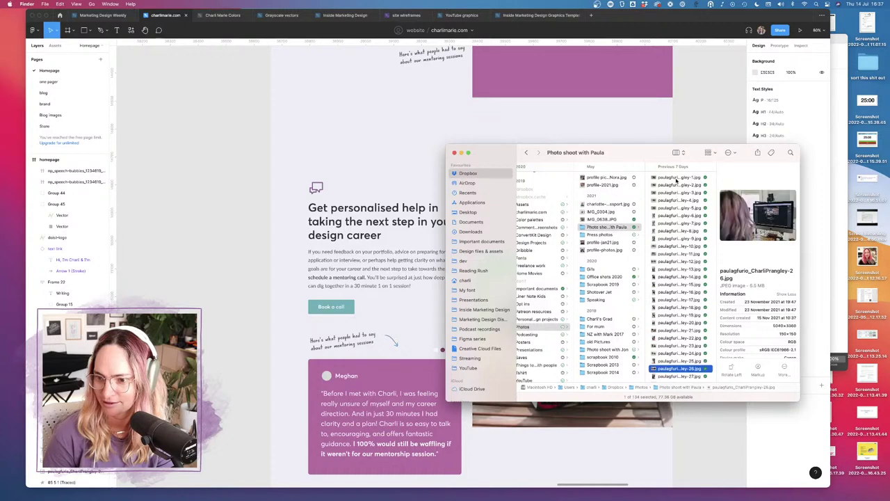
key(Down)
key(Down)
key(Down)
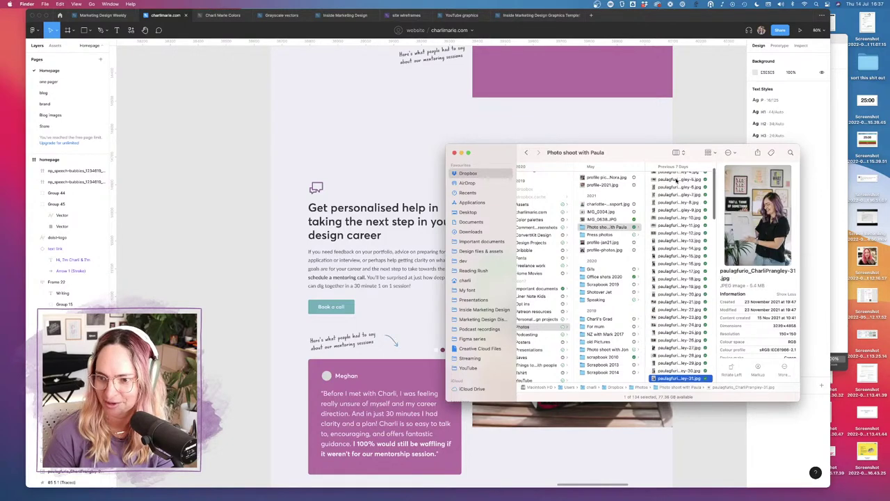
key(Down)
key(Down)
key(Down)
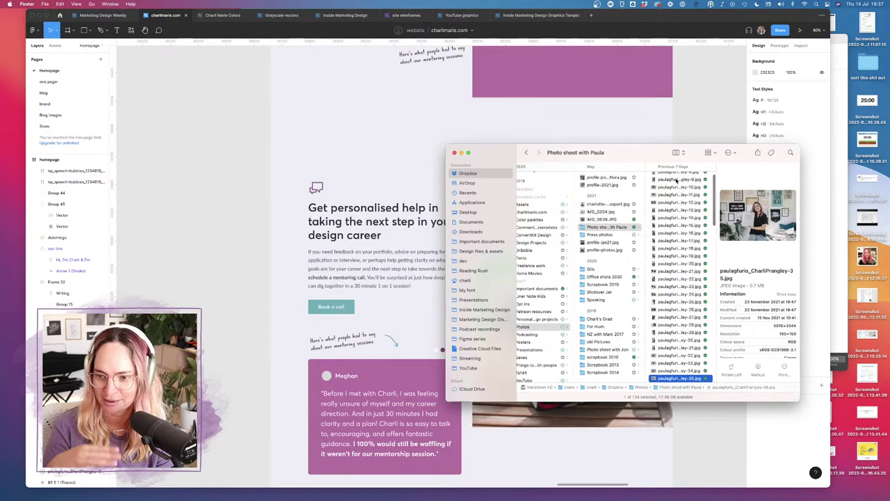
key(Down)
key(Down)
key(Down)
key(Down)
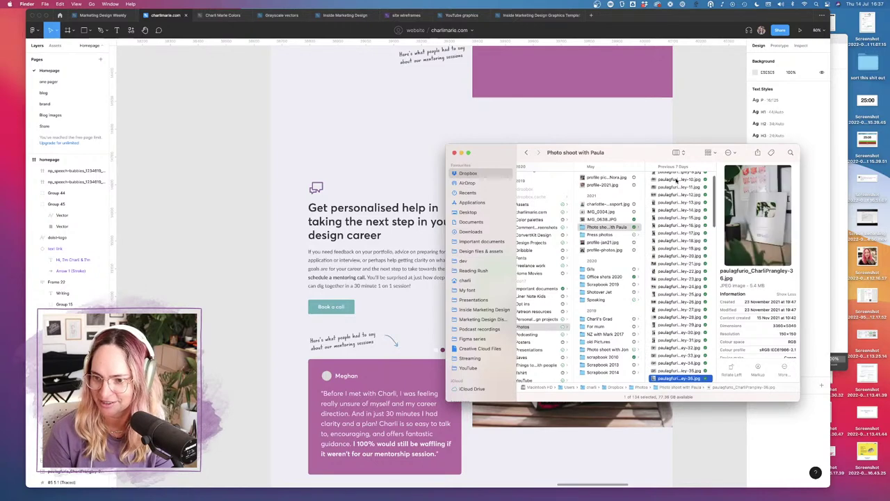
key(Down)
key(Down)
key(Down)
key(Down)
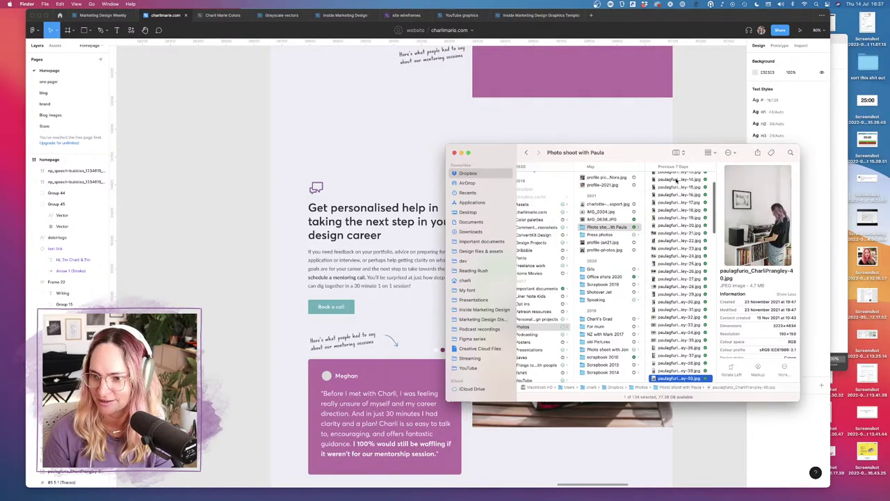
key(Down)
key(Down)
key(Down)
key(Down)
key(Down)
key(Down)
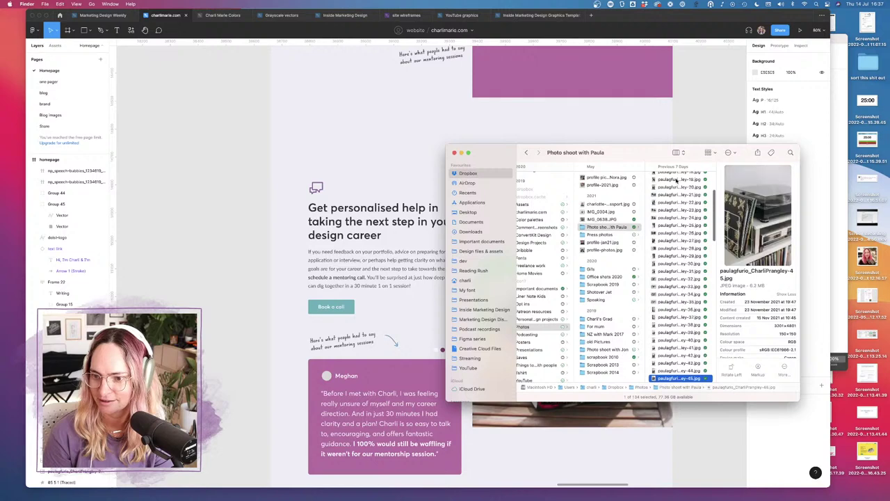
key(Down)
key(Down)
key(Down)
key(Down)
key(Down)
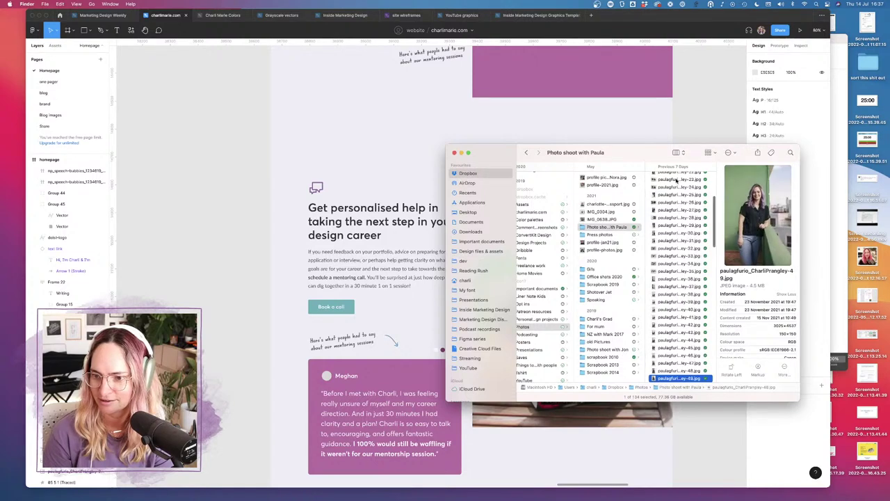
key(Down)
key(Down)
key(Down)
key(Down)
key(Down)
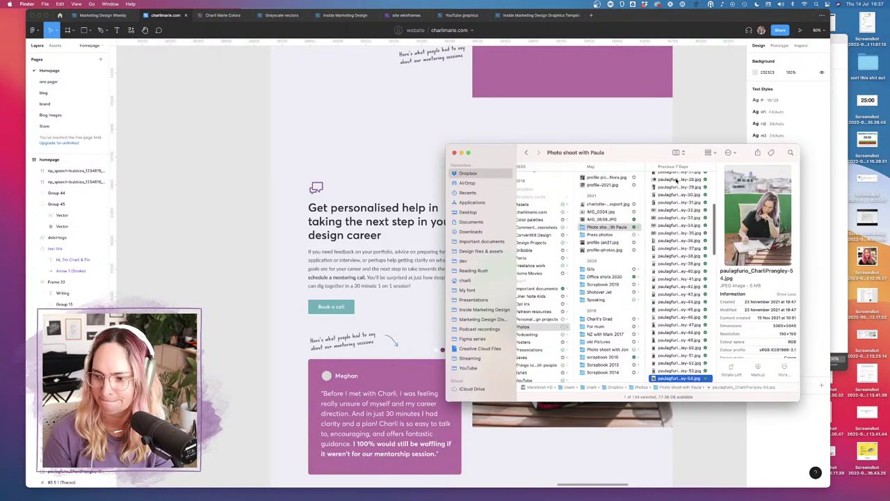
key(Down)
key(Down)
key(Down)
key(Down)
key(Down)
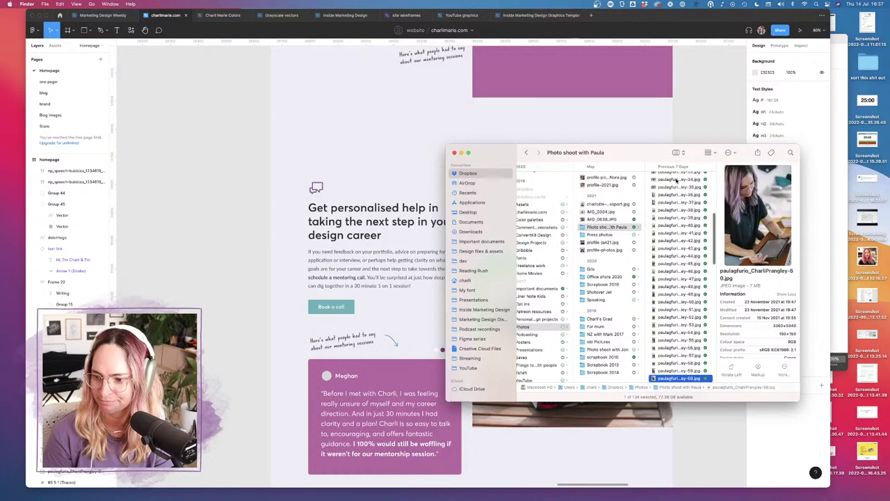
key(Down)
key(Down)
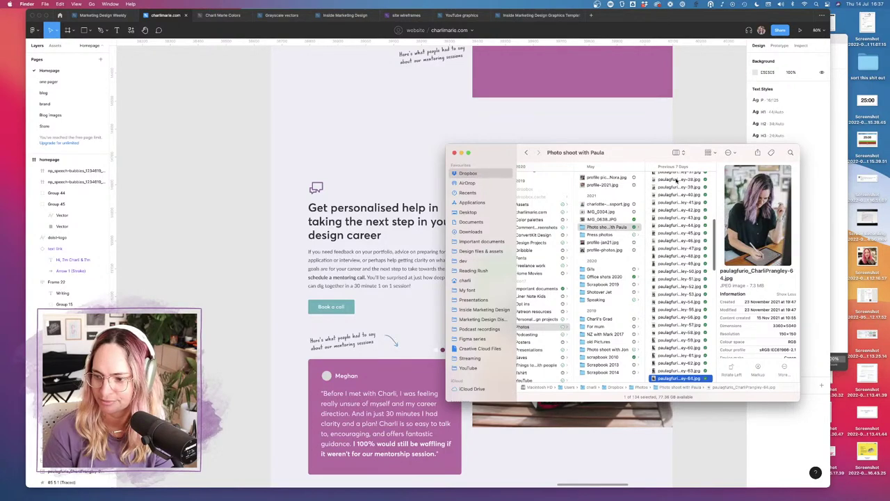
key(Down)
key(Down)
key(Down)
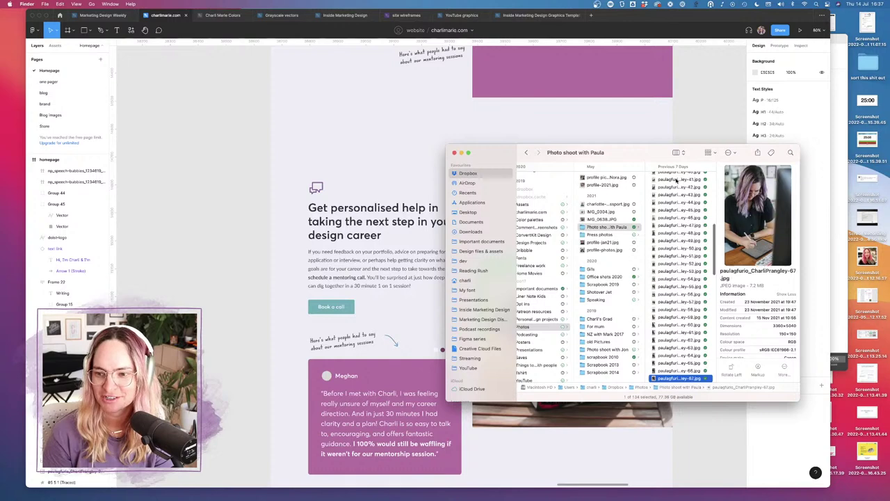
key(Down)
key(Down)
key(Down)
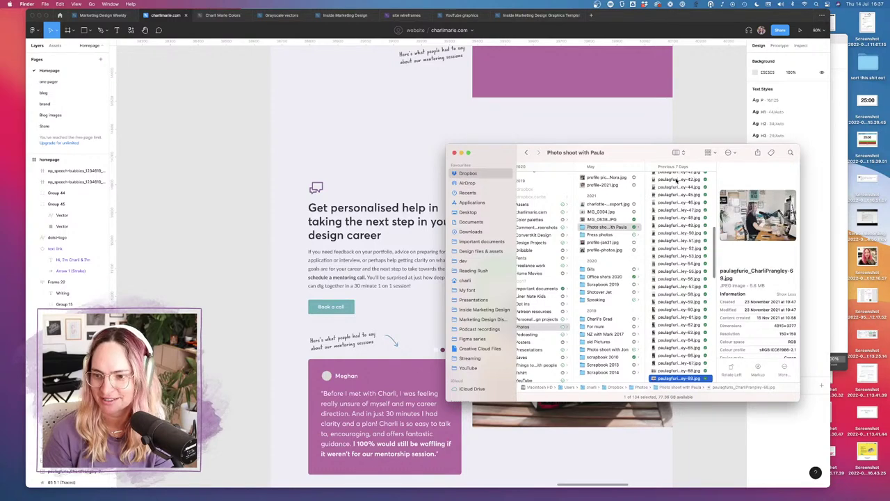
key(Down)
key(Down)
key(Down)
key(Down)
key(Down)
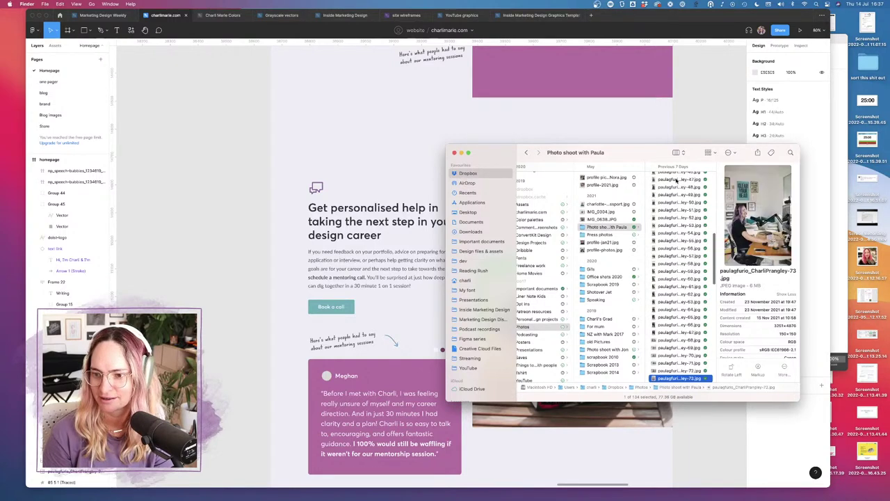
key(Down)
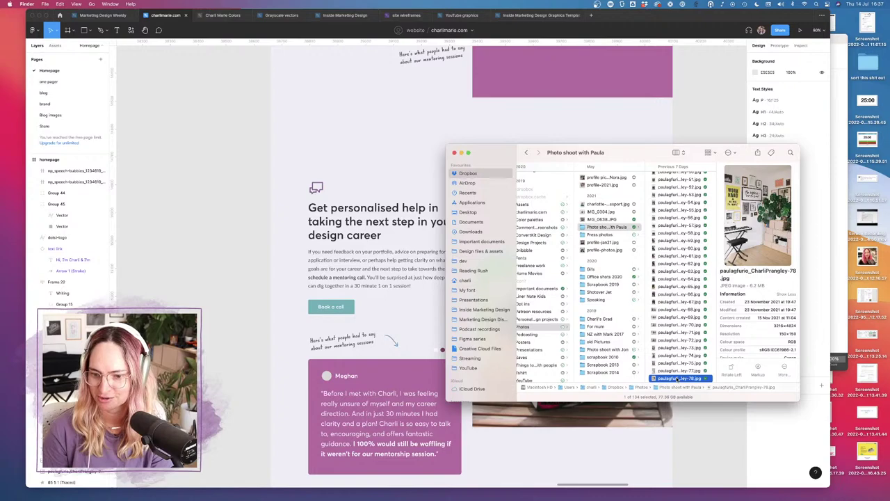
drag(678, 379, 707, 441)
Step: Put the wall-art room photo into the mentoring section's image fill
scroll(708, 442, down, 5)
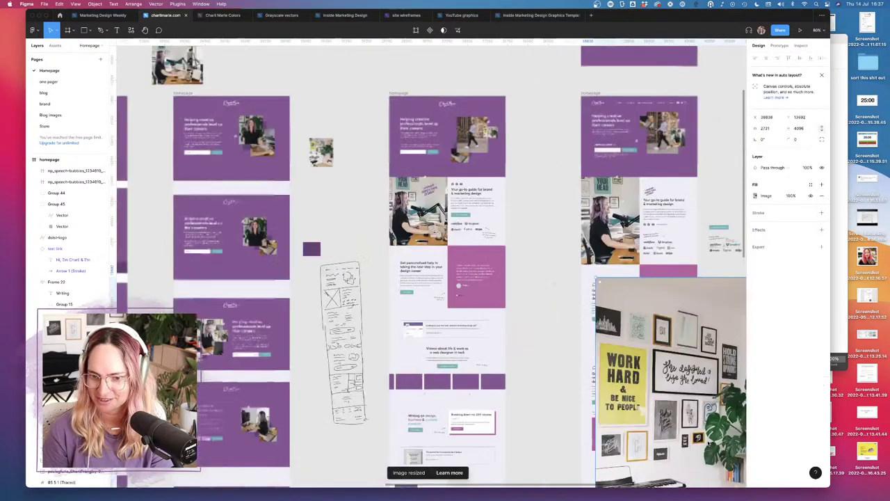
scroll(708, 443, right, 5)
scroll(708, 442, down, 3)
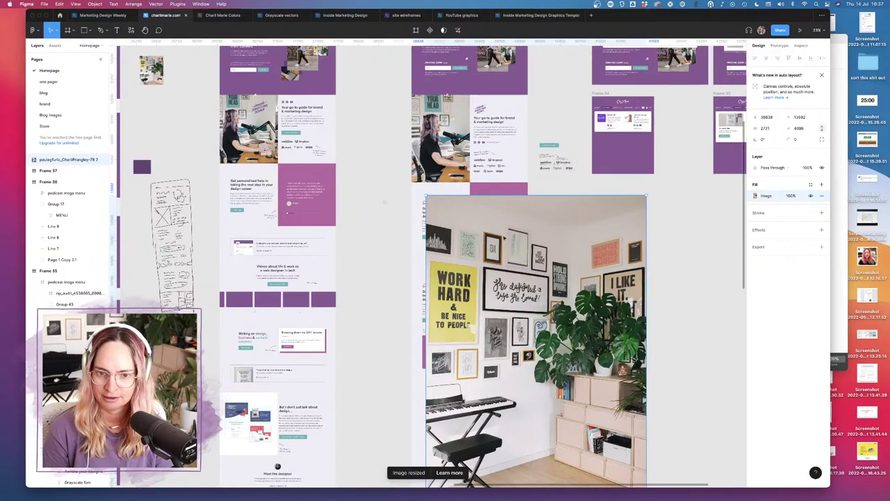
drag(508, 243, 652, 271)
click(498, 317)
key(ctrl+alt+v)
click(615, 289)
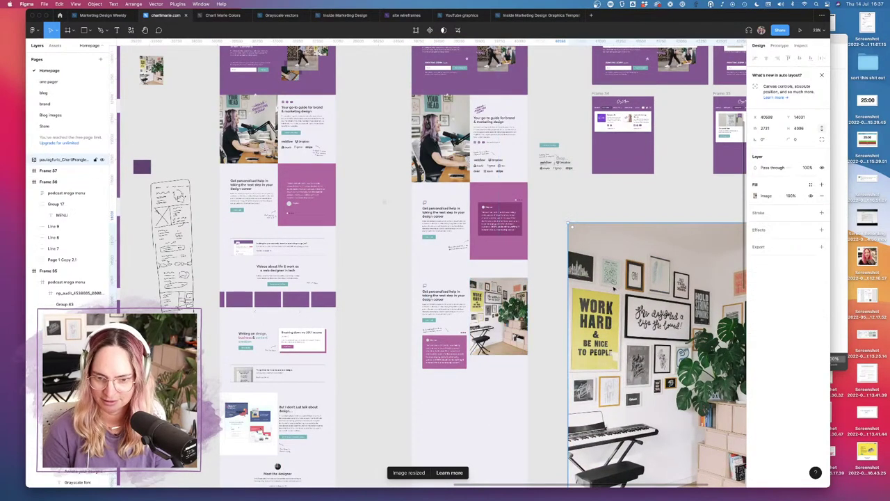
key(Delete)
Step: Remove the wall-art image fill from the mentoring image and go back to the Finder photo folder
scroll(557, 301, up, 10)
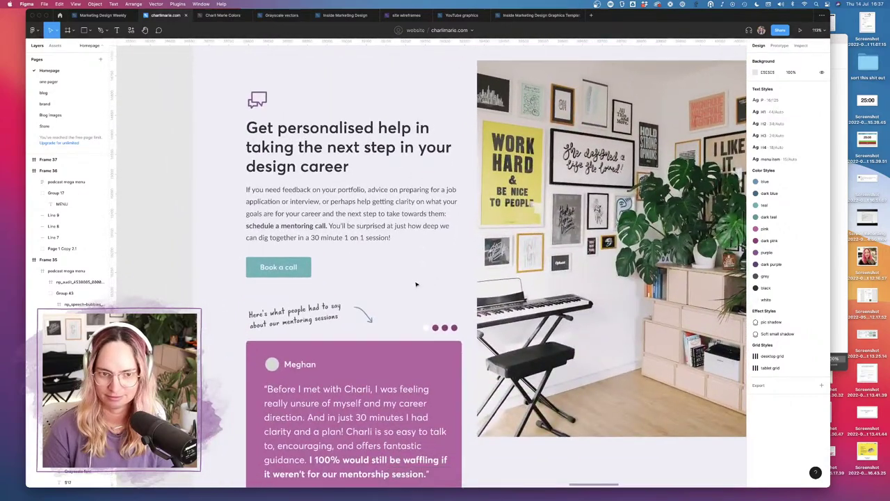
click(613, 278)
scroll(614, 278, down, 8)
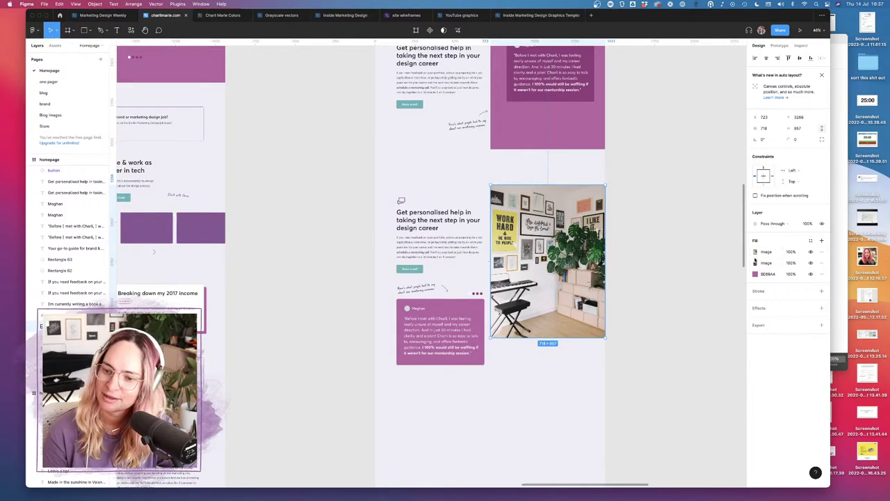
click(823, 254)
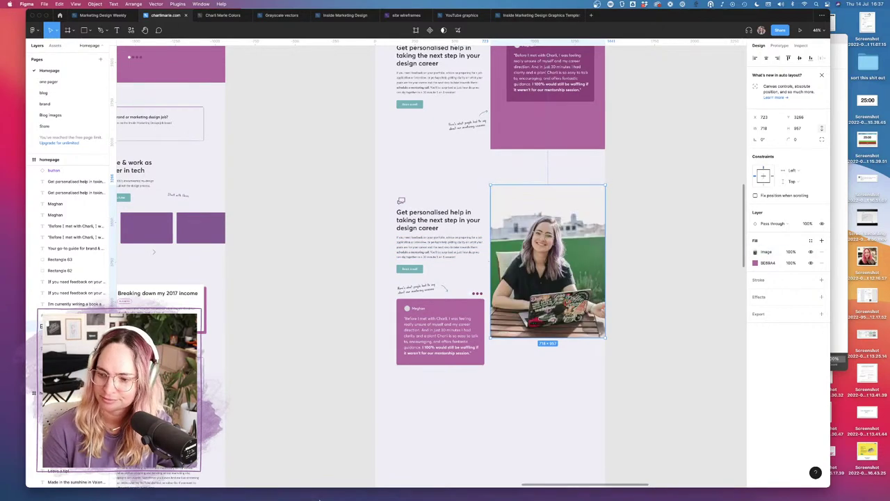
click(136, 496)
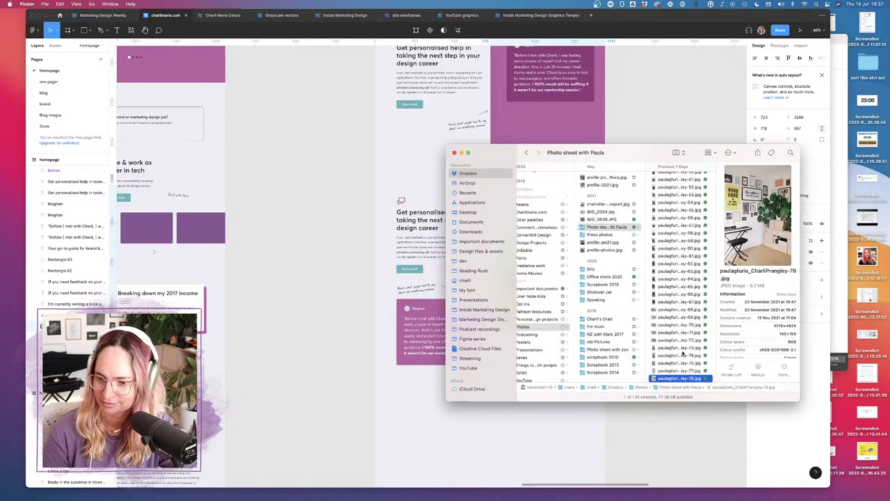
Step: Quick Look the wall-art photo and photos 88 through 96, including the cat photo
scroll(678, 320, down, 5)
key(space)
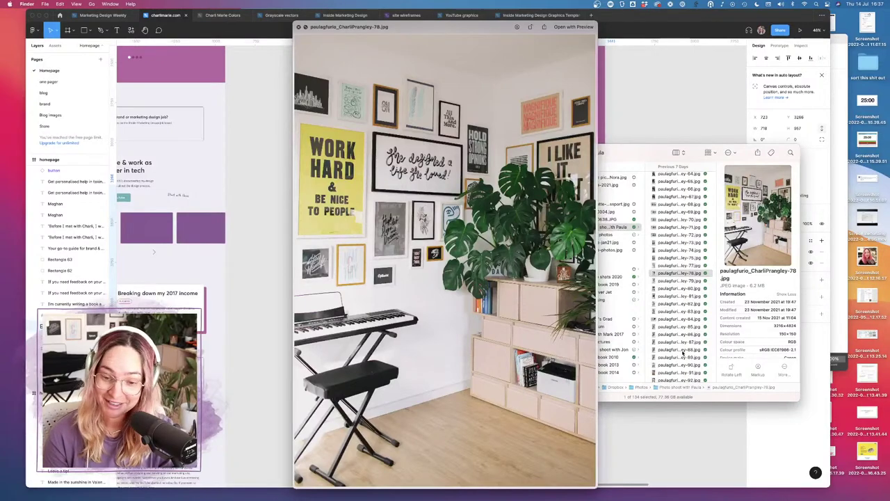
key(Down)
key(space)
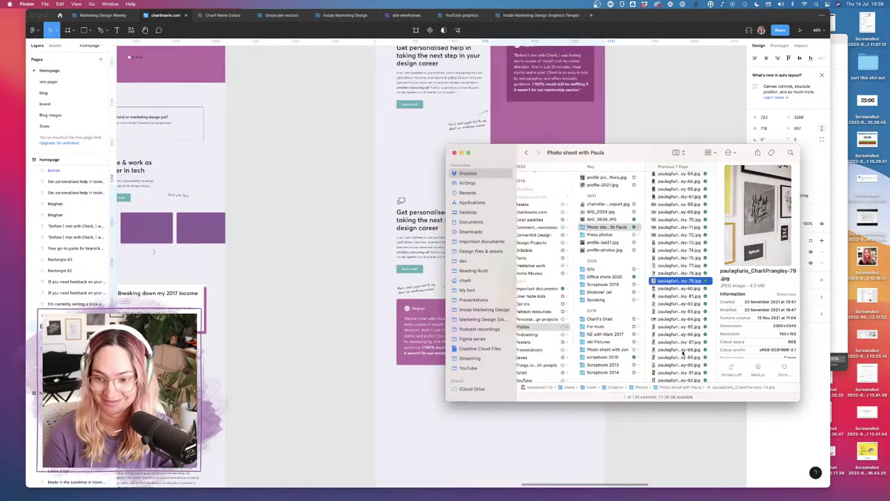
key(Down)
key(Down)
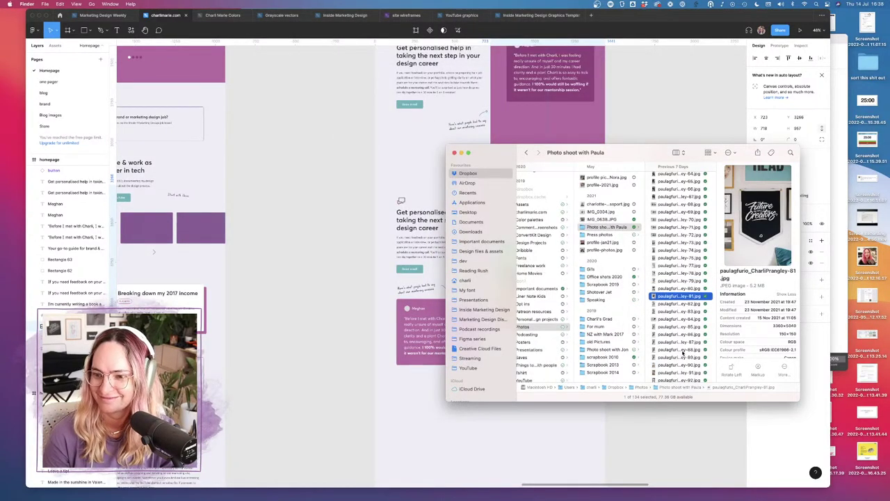
key(Down)
key(Down)
key(Down)
key(Down)
key(Down)
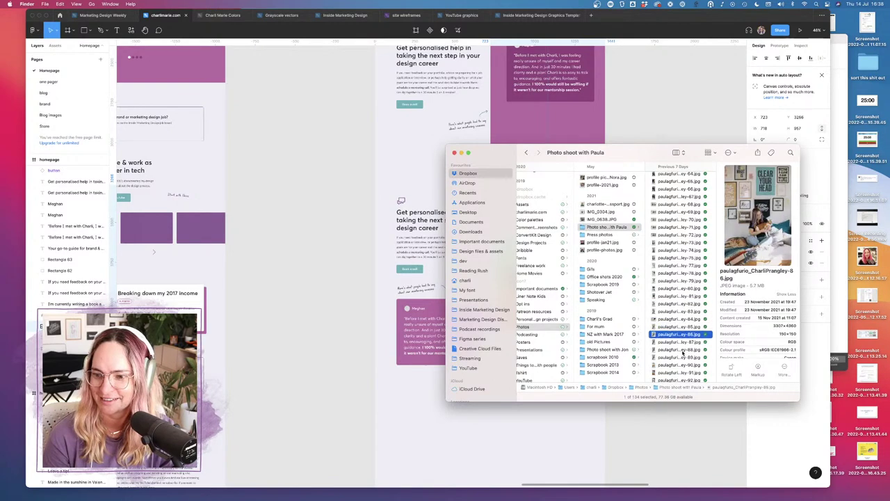
key(Down)
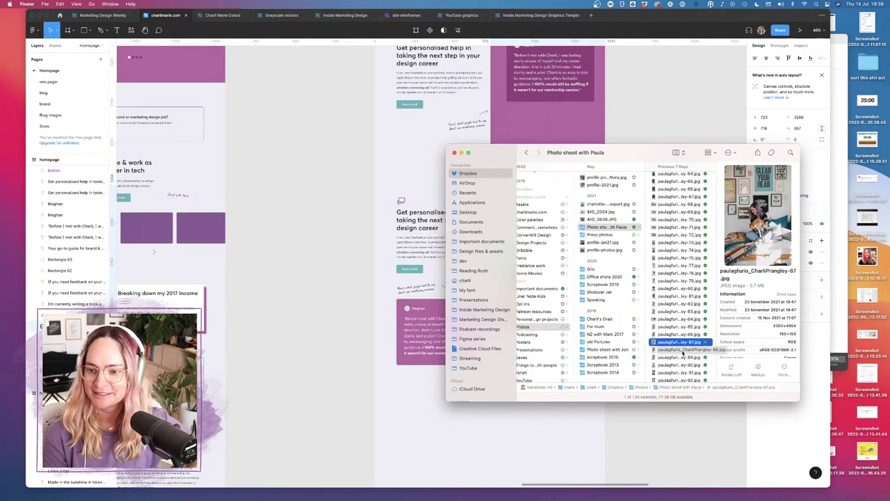
key(Down)
key(Down)
key(Down)
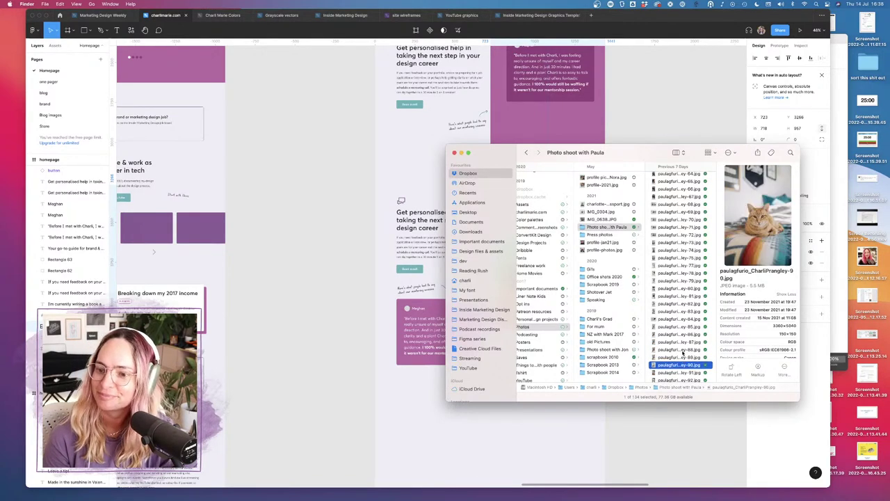
key(Up)
key(Up)
key(space)
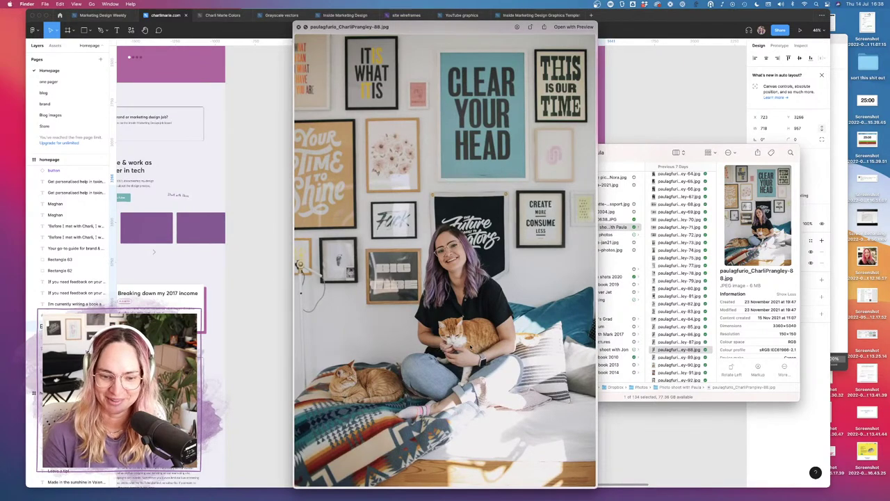
key(Down)
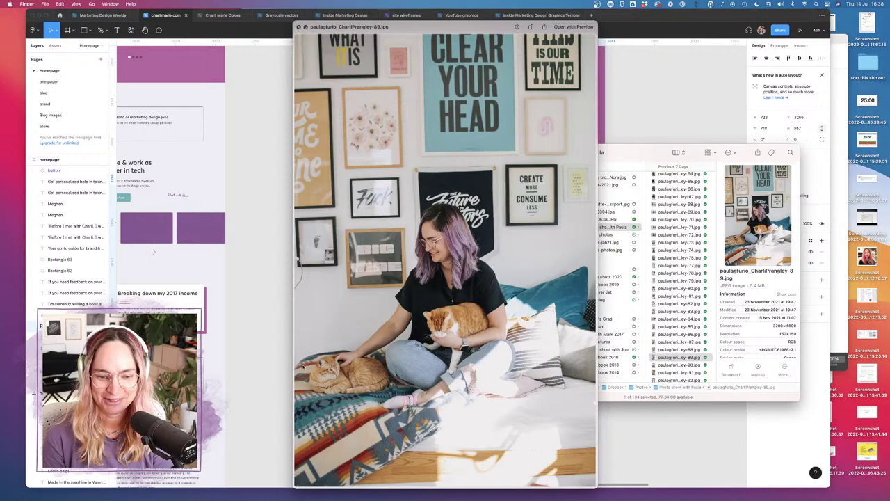
key(space)
key(Down)
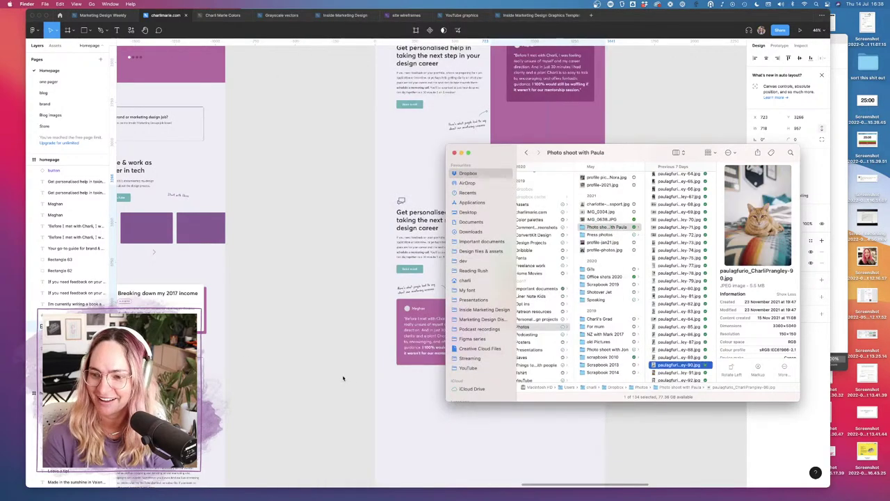
key(Down)
key(Down)
key(Down)
key(Down)
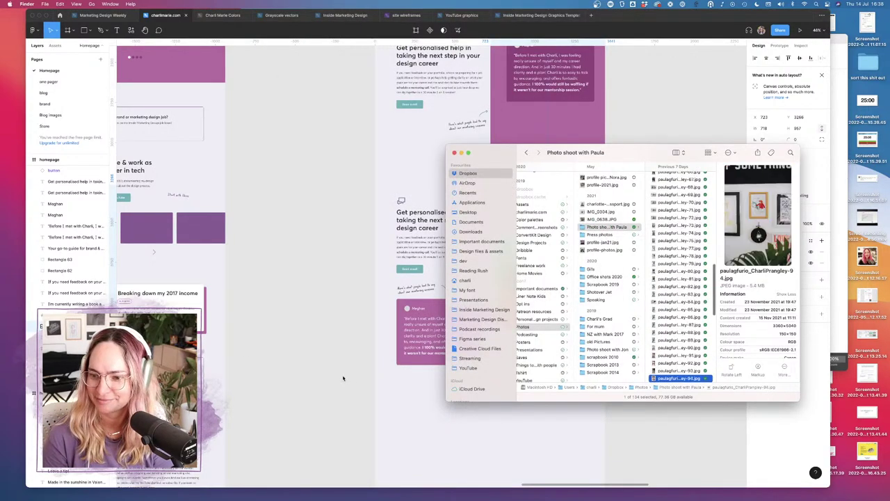
key(Down)
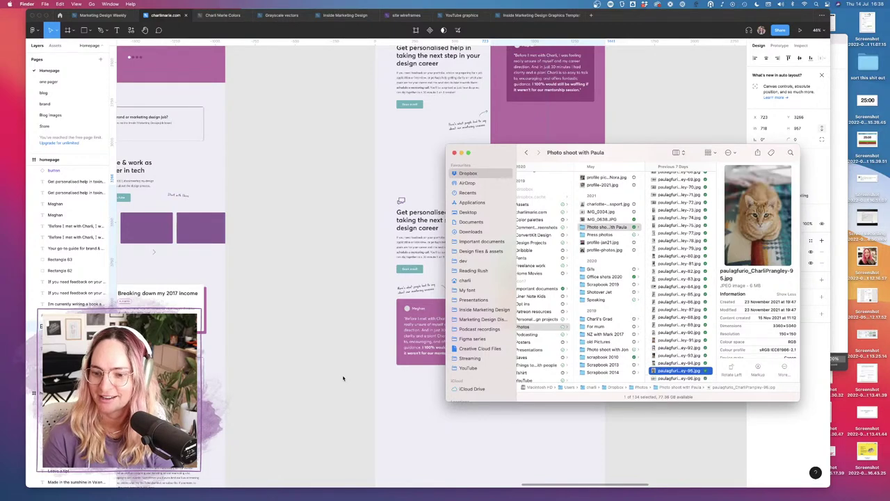
key(space)
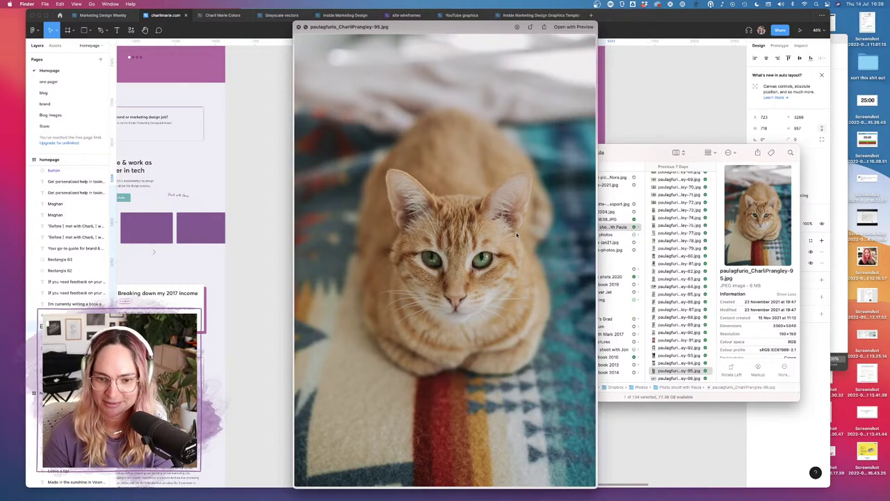
key(Down)
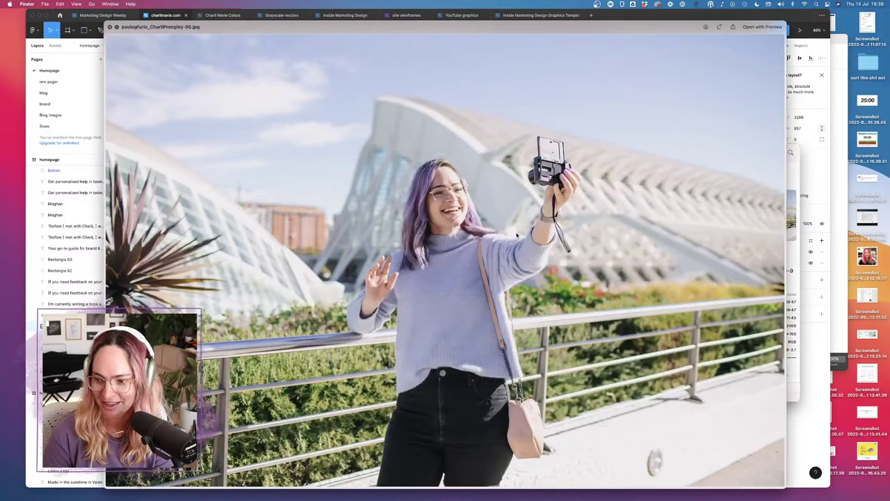
key(space)
Step: Skim photos 97 to 117, compare 114 with 115, and settle on bench photo 115
key(Down)
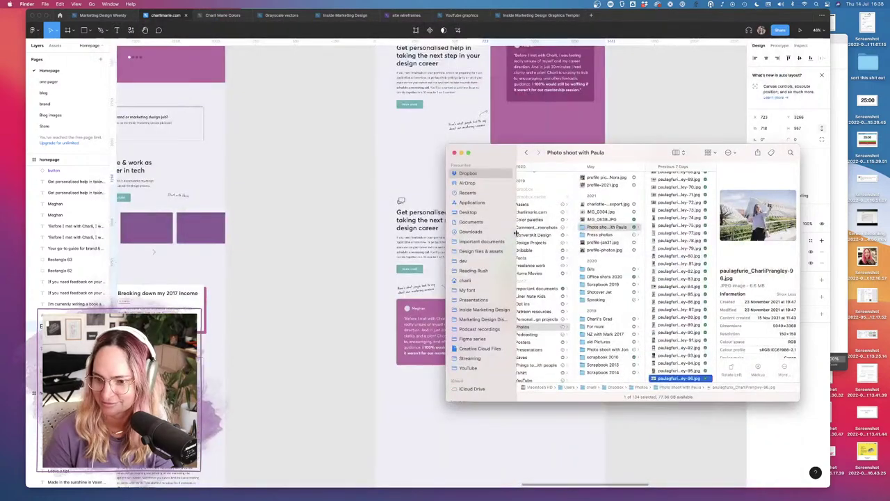
key(Down)
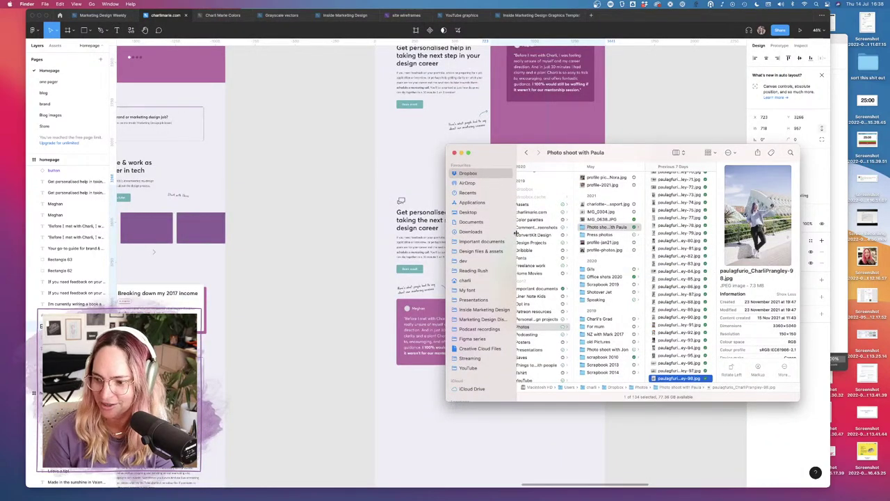
key(Down)
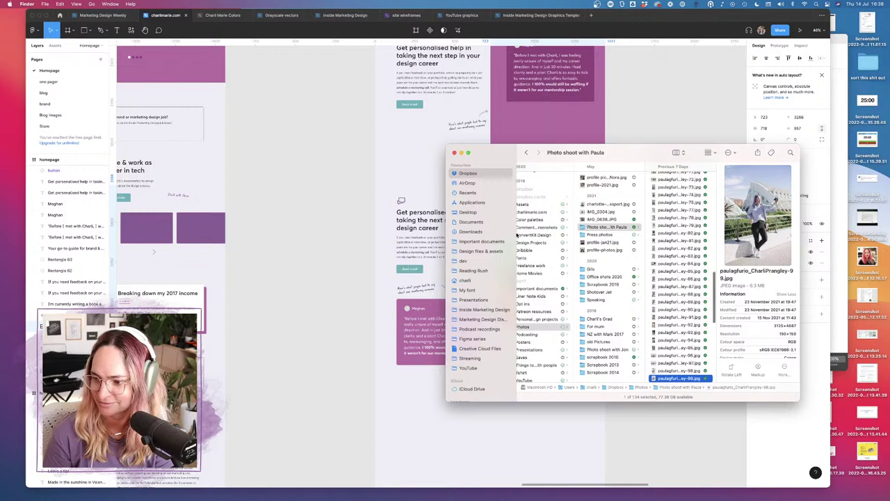
key(Down)
key(Down)
key(Down)
key(Down)
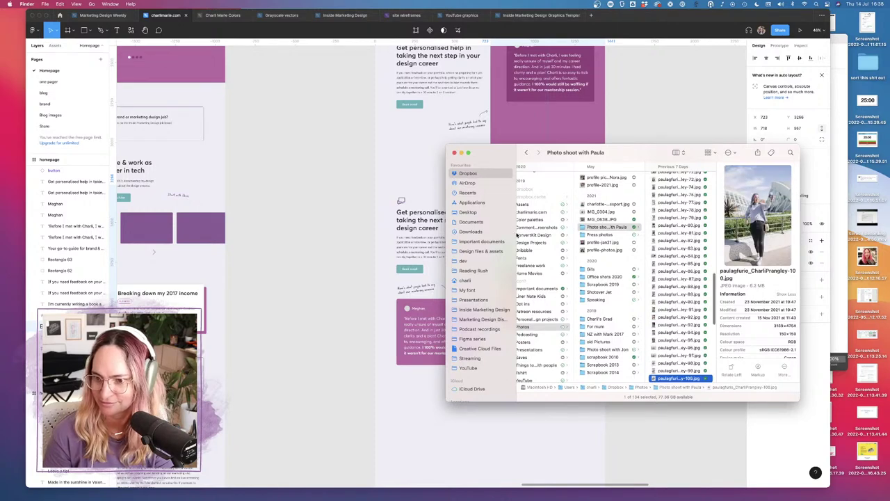
key(Down)
key(Down)
key(Down)
key(Down)
key(Down)
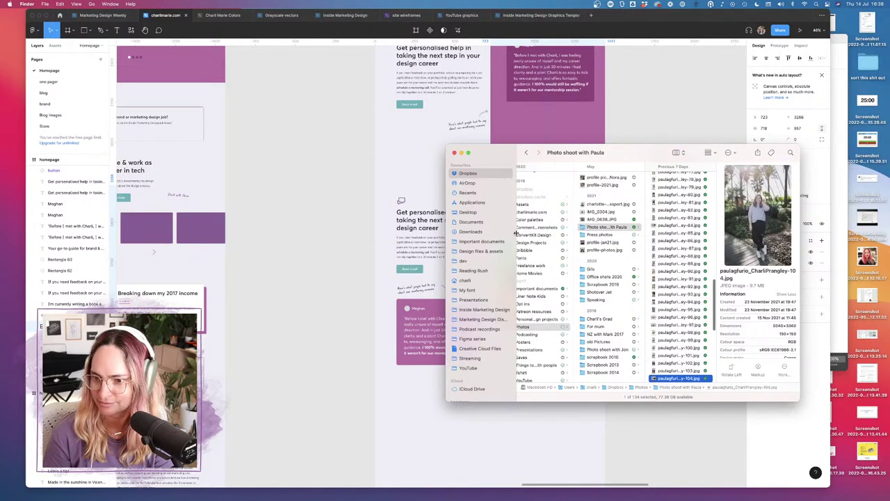
key(Down)
key(Down)
key(Down)
key(Down)
key(Down)
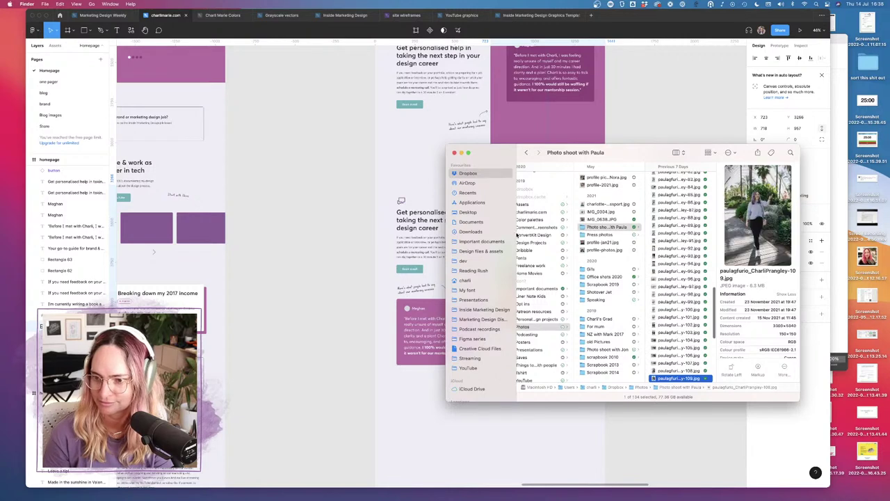
key(Down)
key(Down)
key(Down)
key(Down)
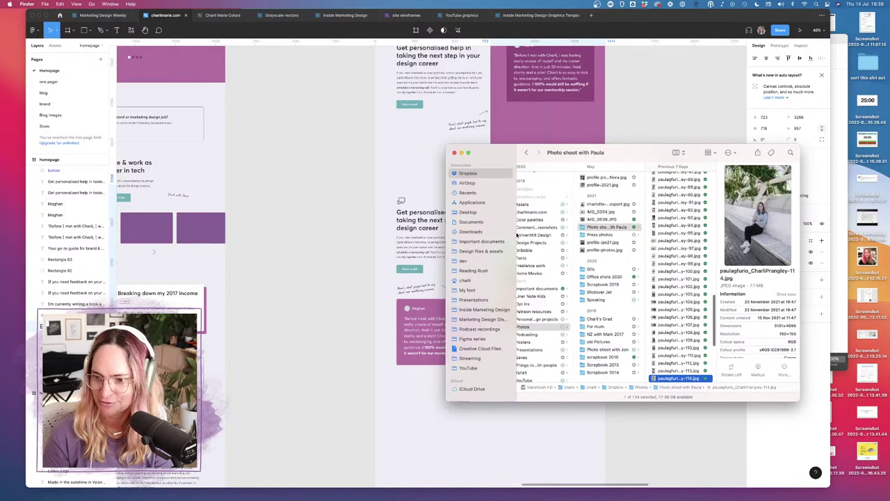
key(Up)
key(Up)
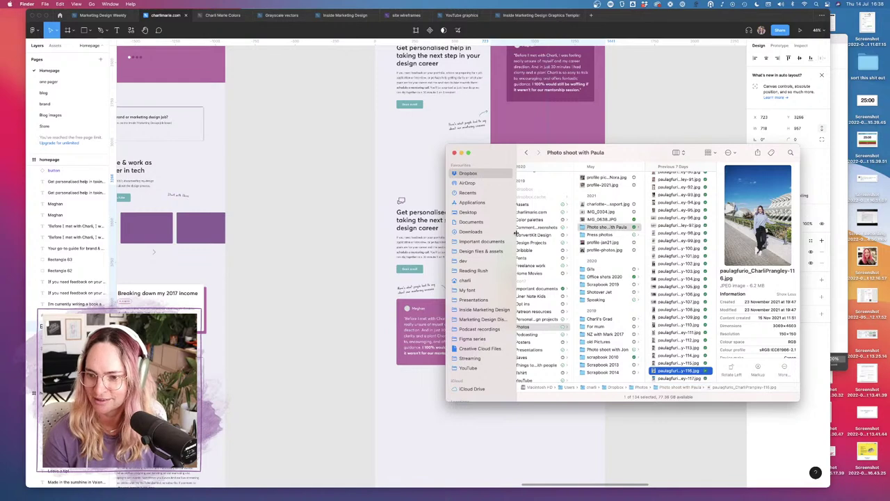
key(space)
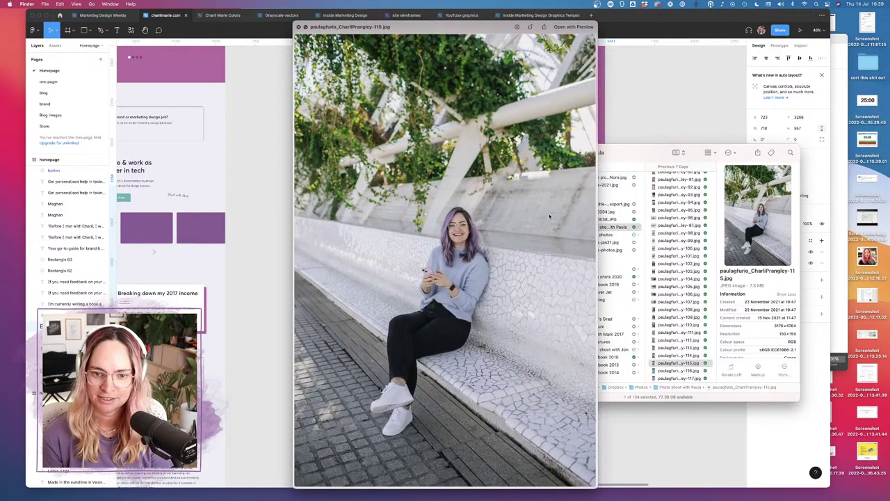
key(Up)
key(Down)
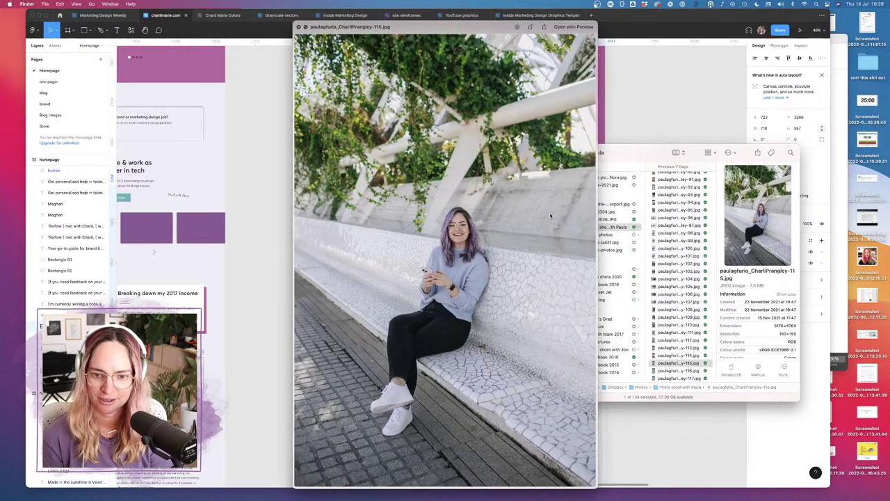
key(space)
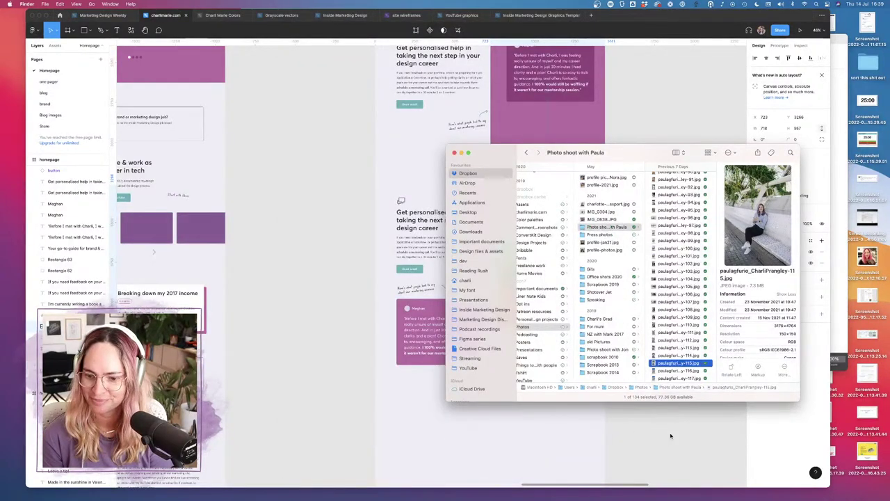
click(676, 424)
Step: Paste the bench photo into the mentoring frame's image fill and delete the leftover pasted copy
key(super+v)
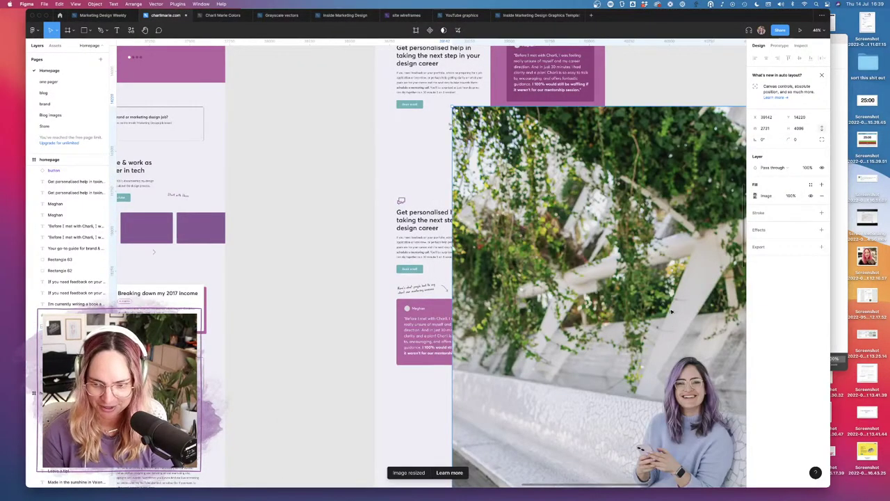
scroll(671, 312, down, 10)
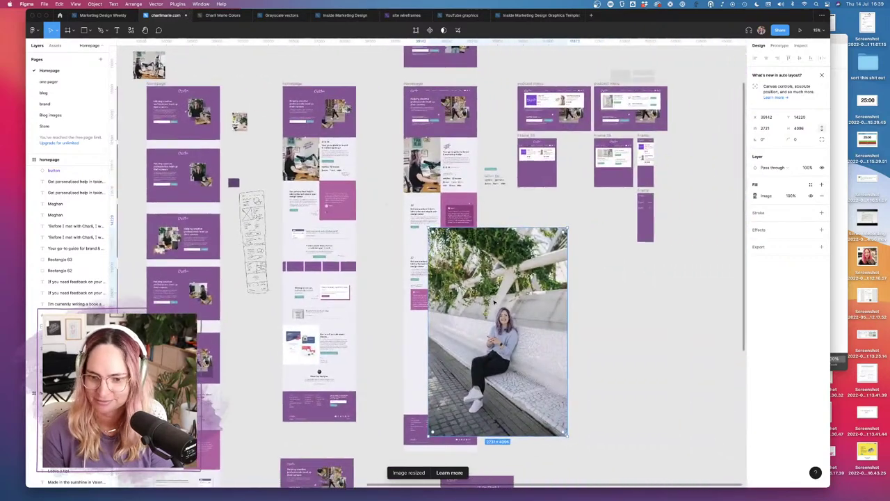
drag(494, 299, 564, 322)
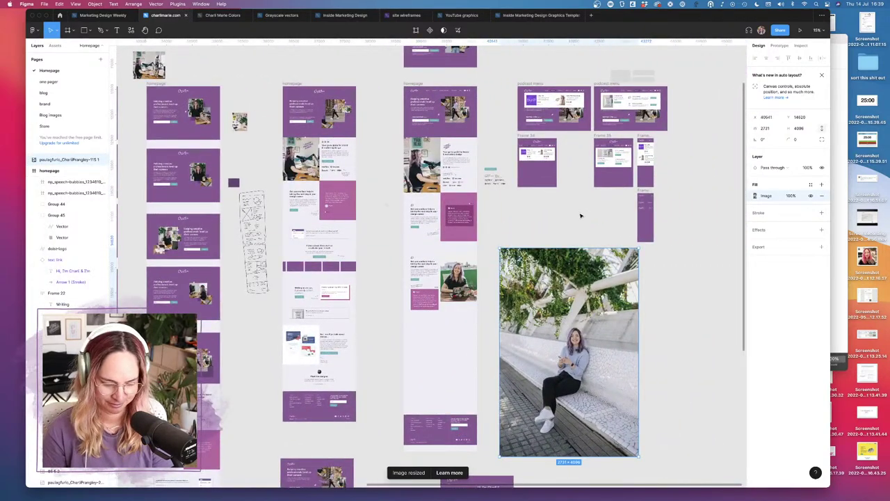
click(458, 278)
key(super+alt+v)
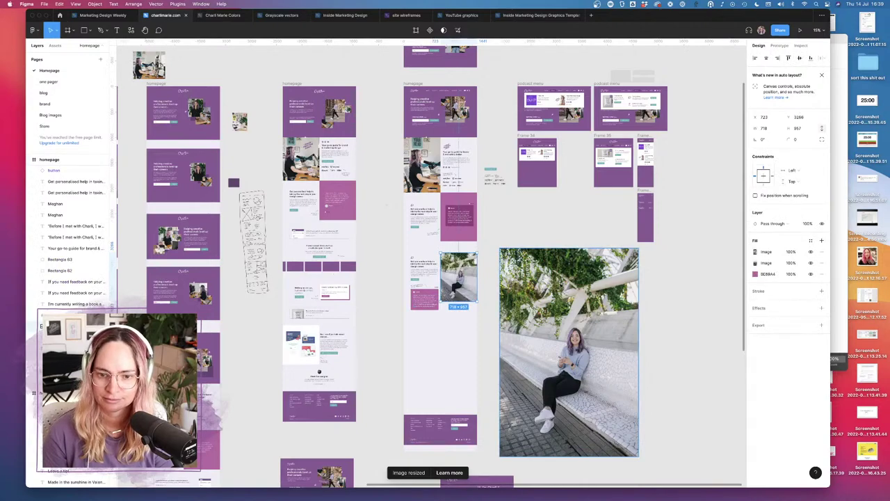
click(562, 283)
key(Delete)
scroll(465, 270, up, 5)
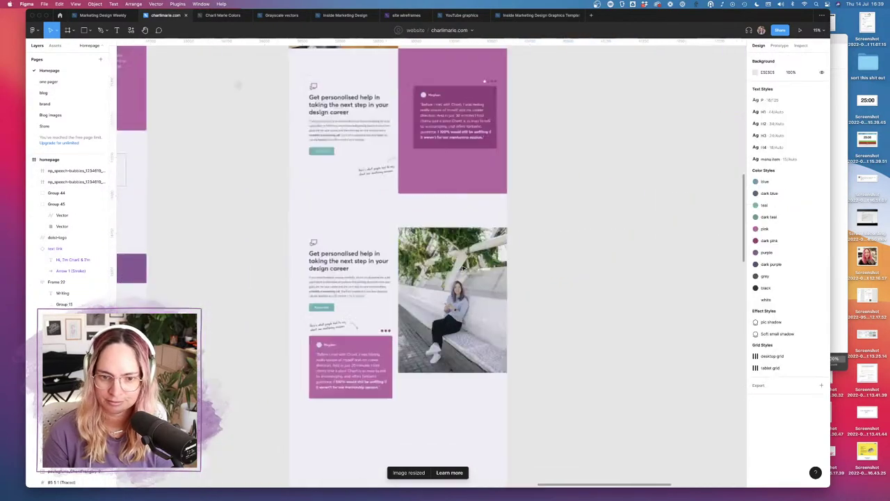
Step: Set the image fill to crop mode, enlarging and reframing the photo around the woman
double_click(471, 276)
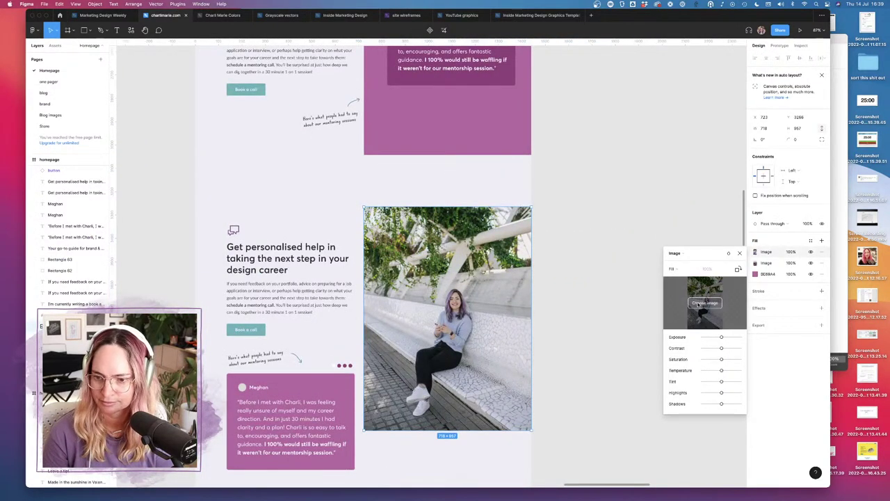
click(673, 268)
click(678, 286)
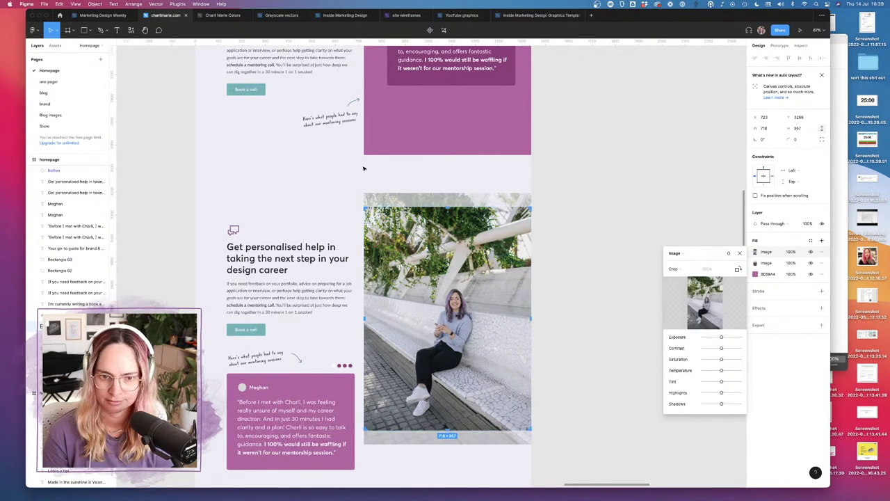
drag(362, 193, 295, 91)
drag(420, 305, 463, 311)
click(631, 224)
Step: Extend the photo's bottom edge so the frame grows from 957 to 1024 tall, then deselect it
scroll(633, 225, left, 3)
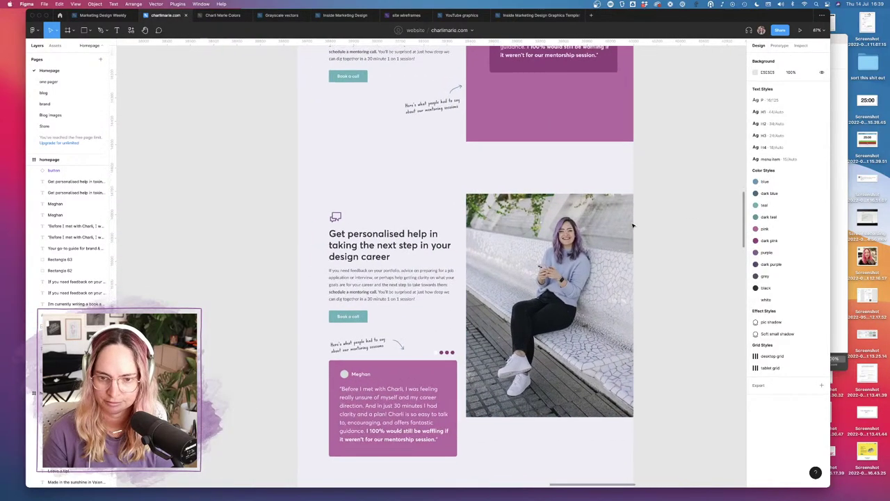
scroll(647, 188, down, 5)
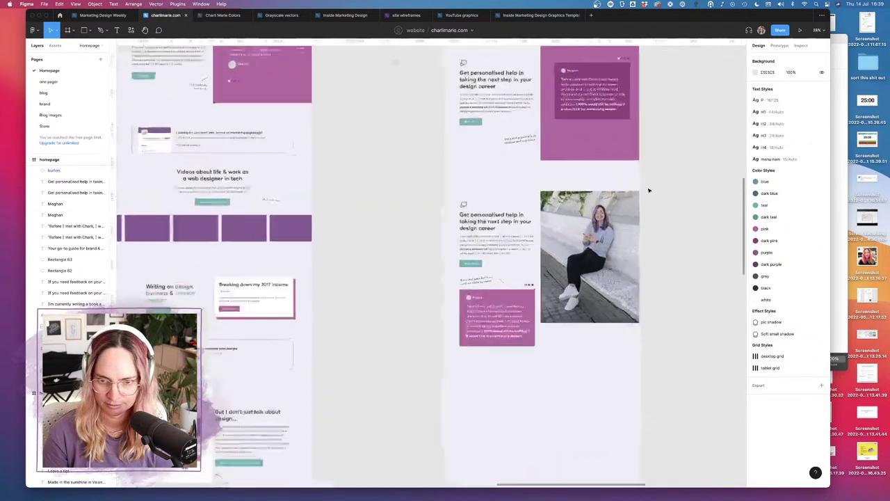
scroll(647, 189, up, 8)
scroll(501, 226, right, 5)
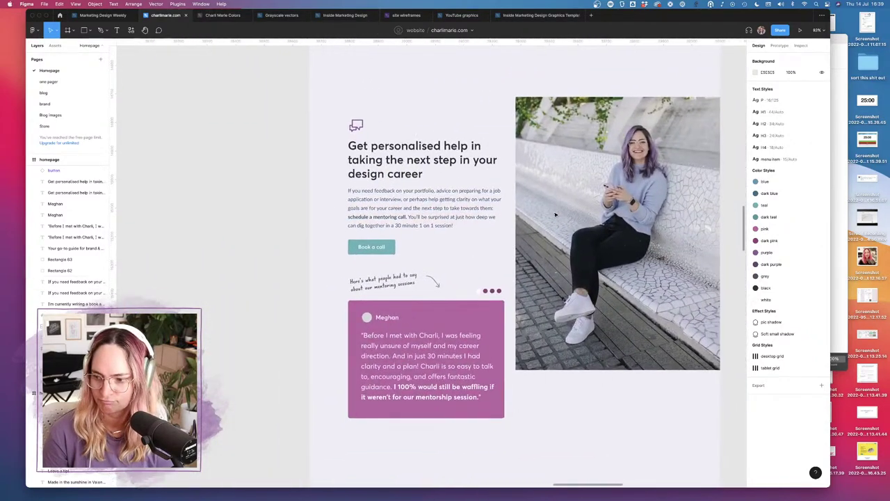
scroll(568, 182, up, 3)
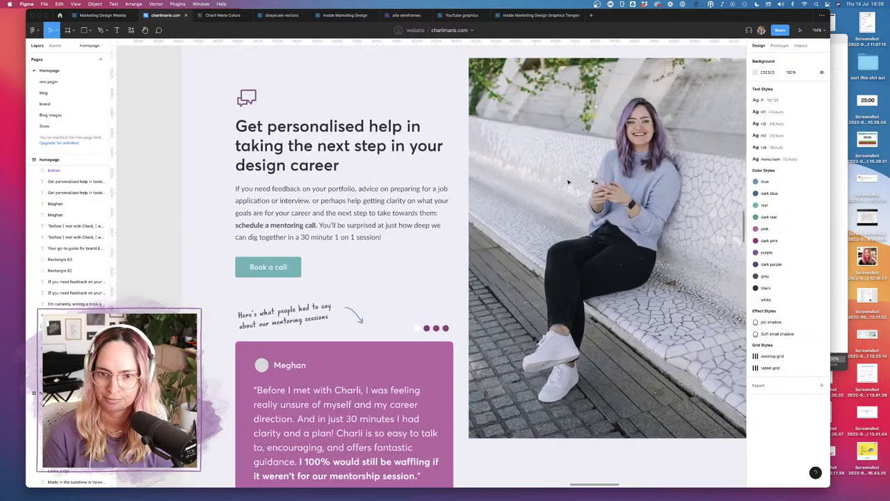
click(590, 203)
double_click(598, 349)
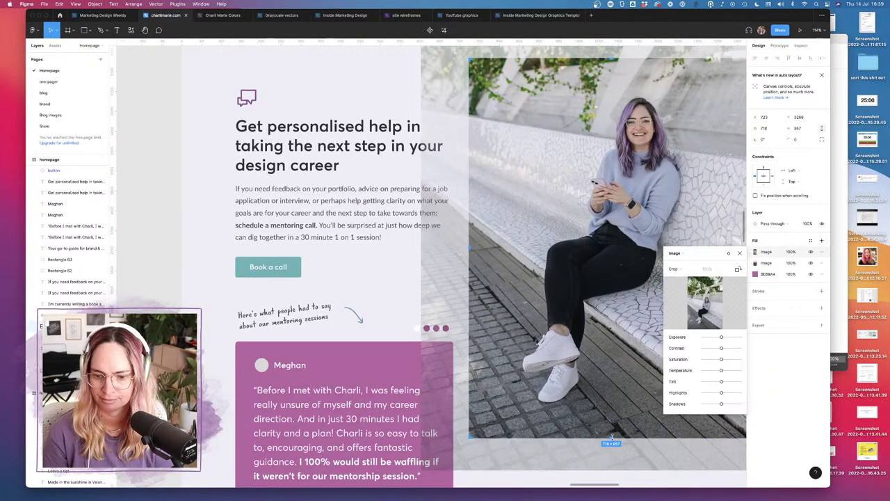
drag(614, 438, 613, 465)
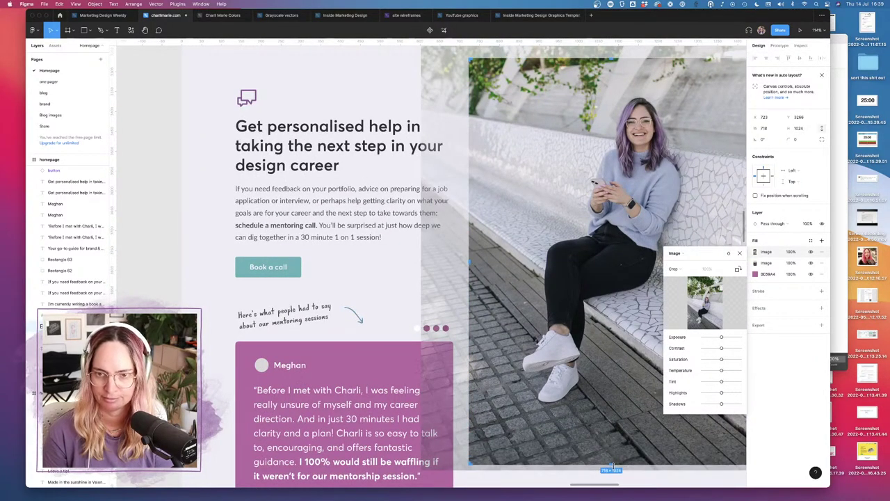
click(164, 251)
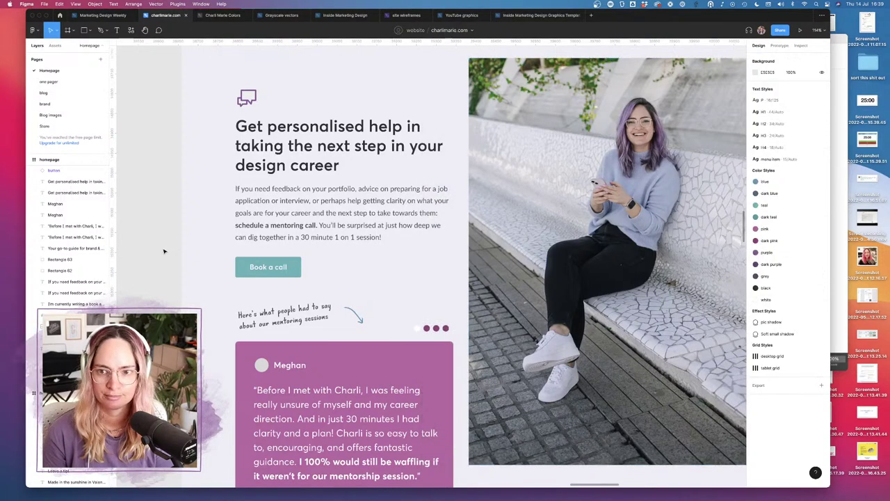
scroll(163, 252, up, 2)
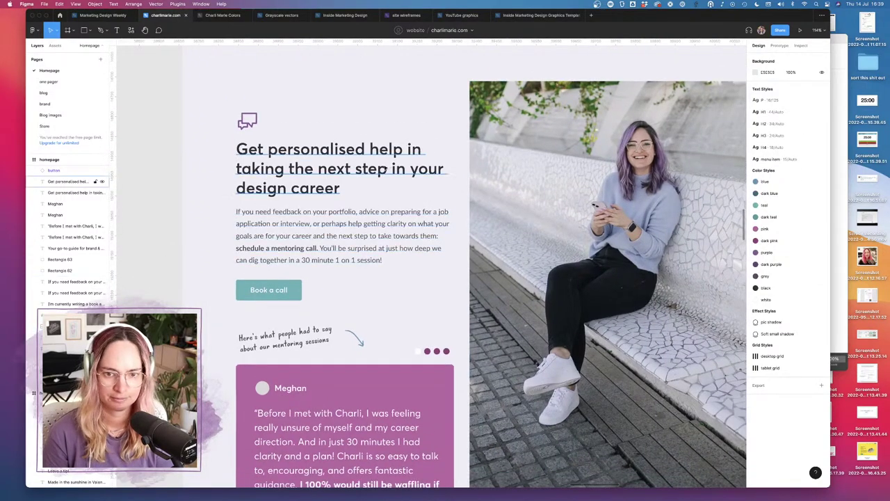
Step: Change the testimonial quote's font to Lato
scroll(289, 339, down, 3)
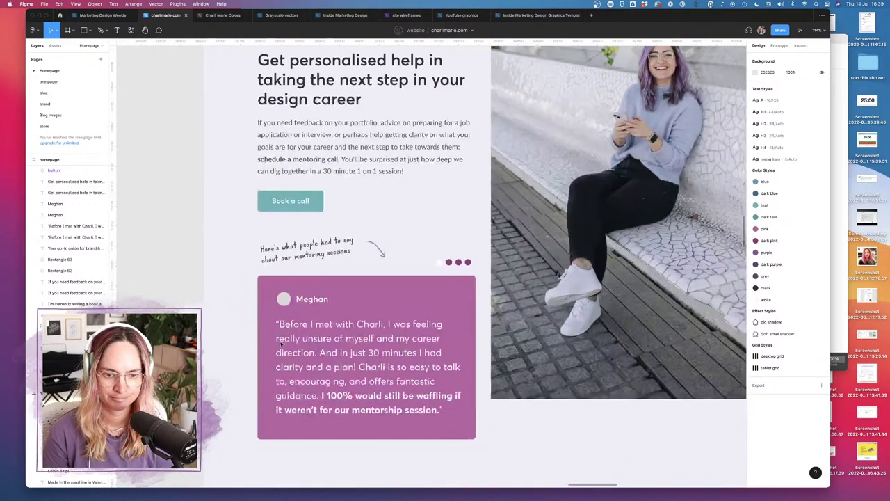
click(354, 365)
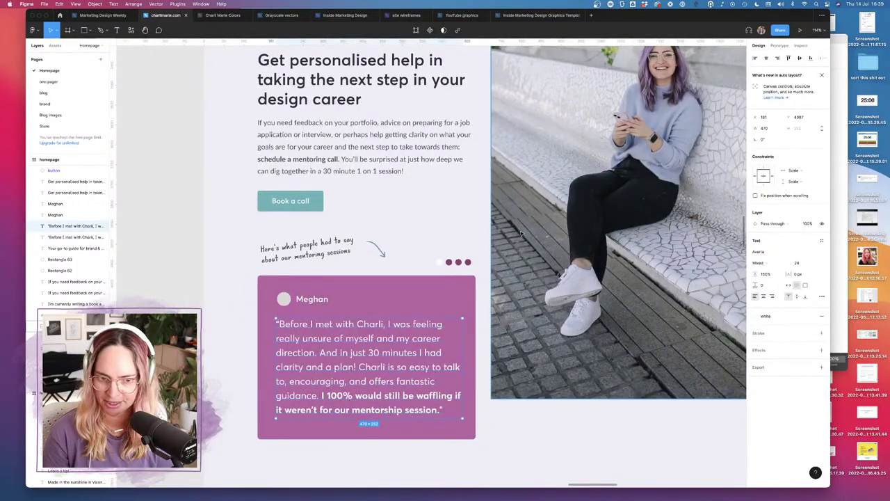
click(418, 150)
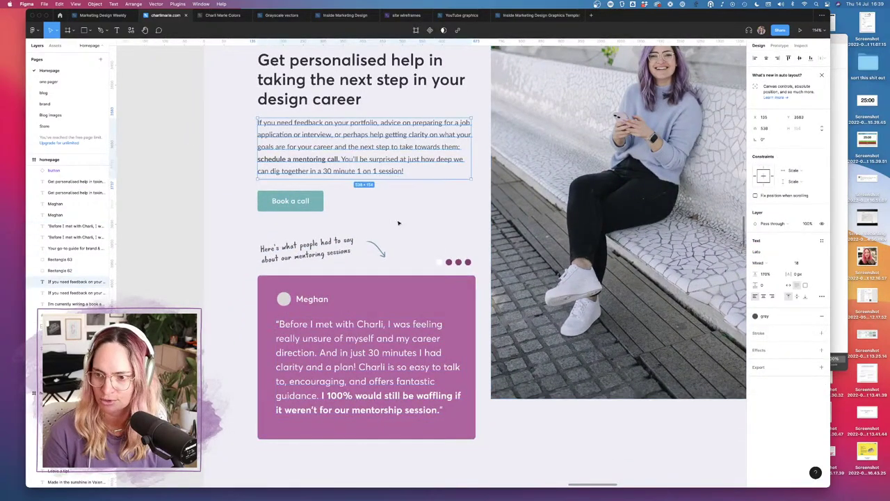
click(397, 339)
click(762, 253)
text(La)
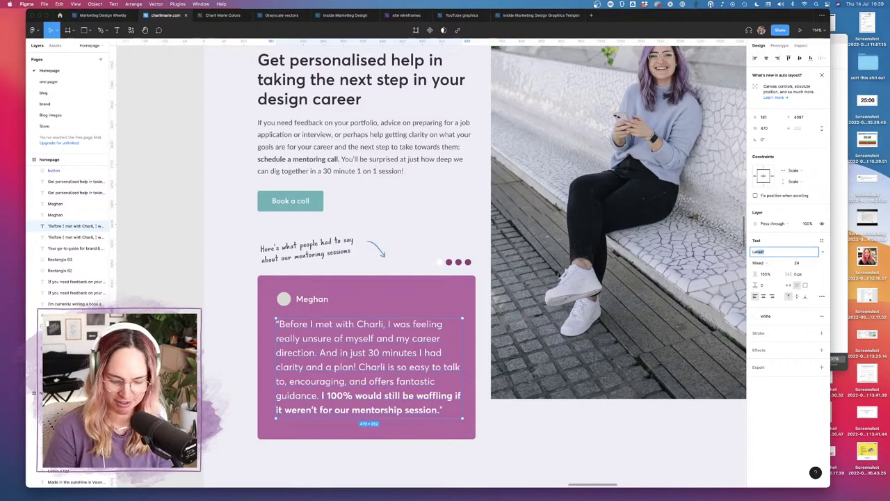
key(Return)
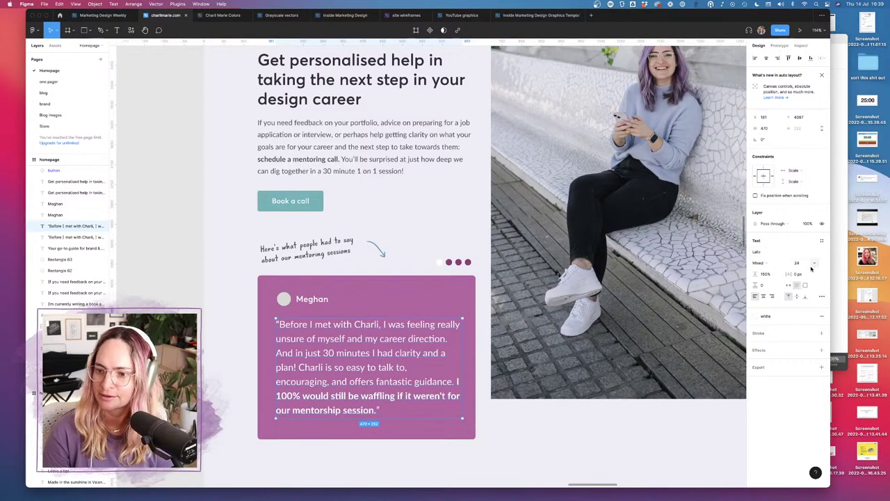
Step: Reduce the quote's font size to 18
click(811, 268)
click(799, 262)
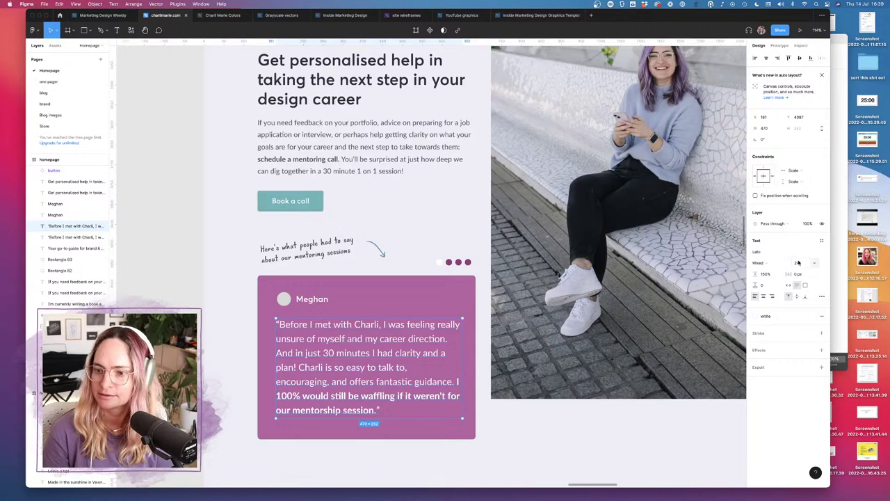
text(22)
key(Return)
key(Down)
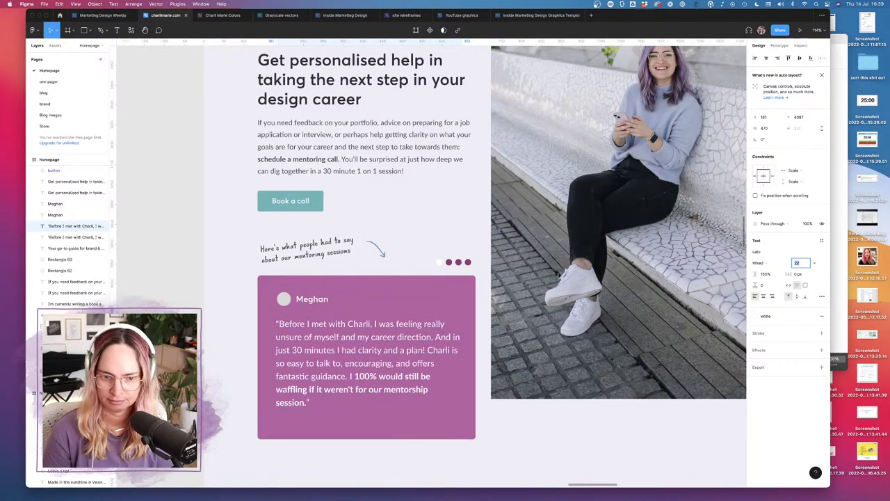
key(Down)
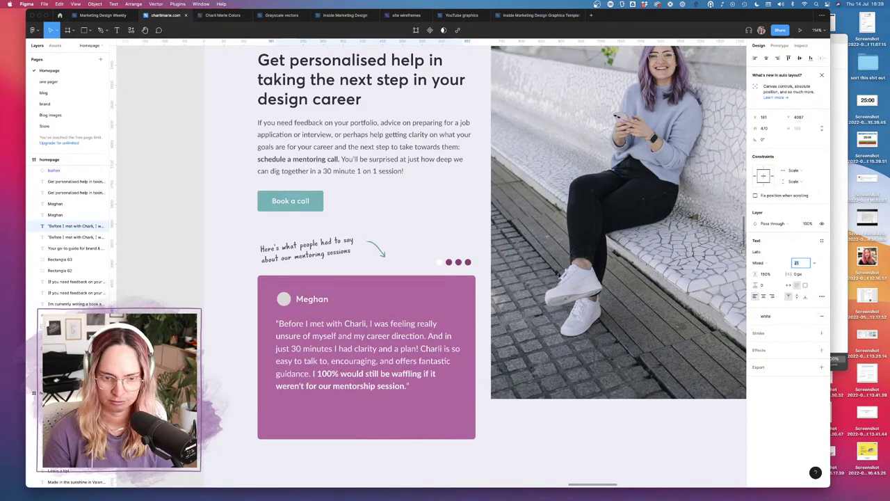
key(Down)
key(Down)
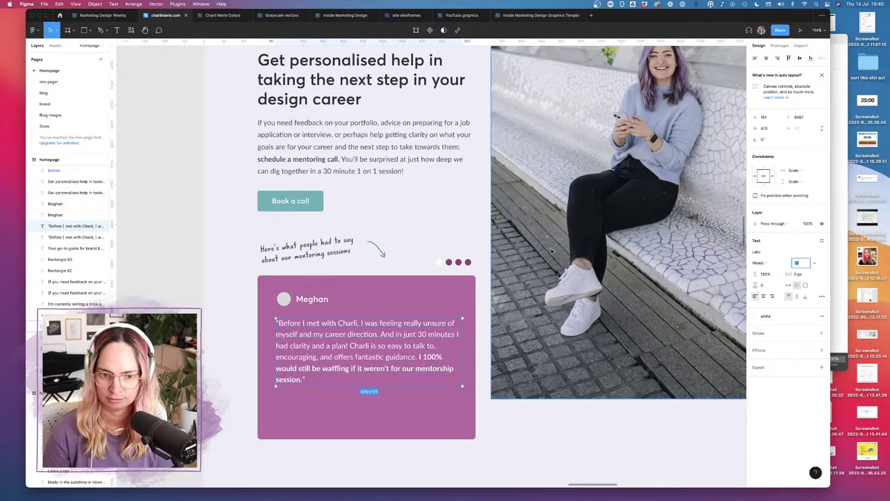
key(Down)
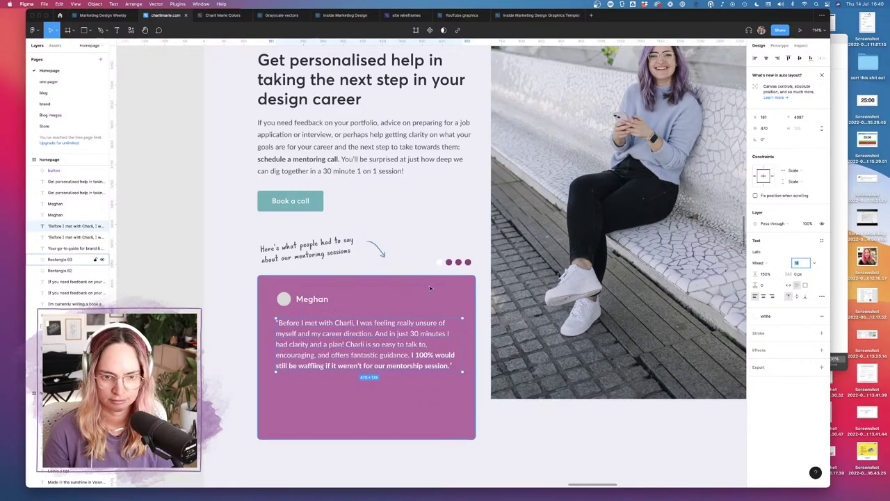
Step: Shorten the pink testimonial card to about 295 high so it fits the quote
click(343, 292)
drag(397, 436, 391, 393)
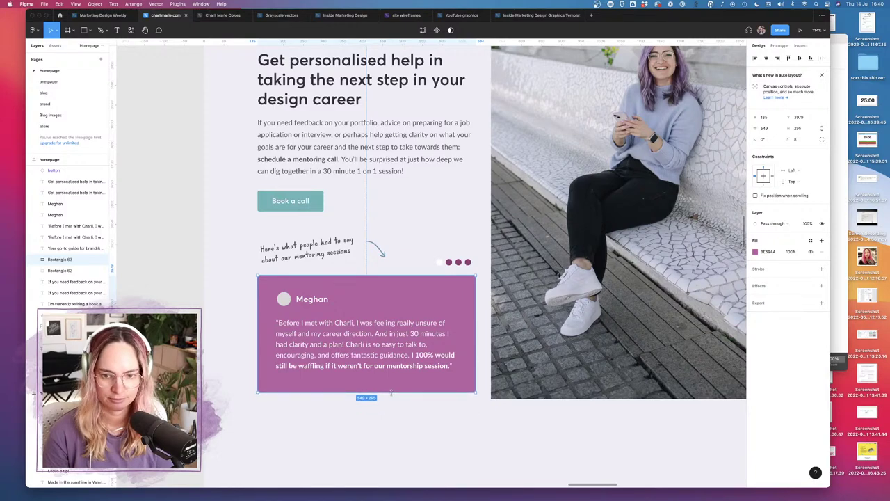
scroll(300, 377, up, 5)
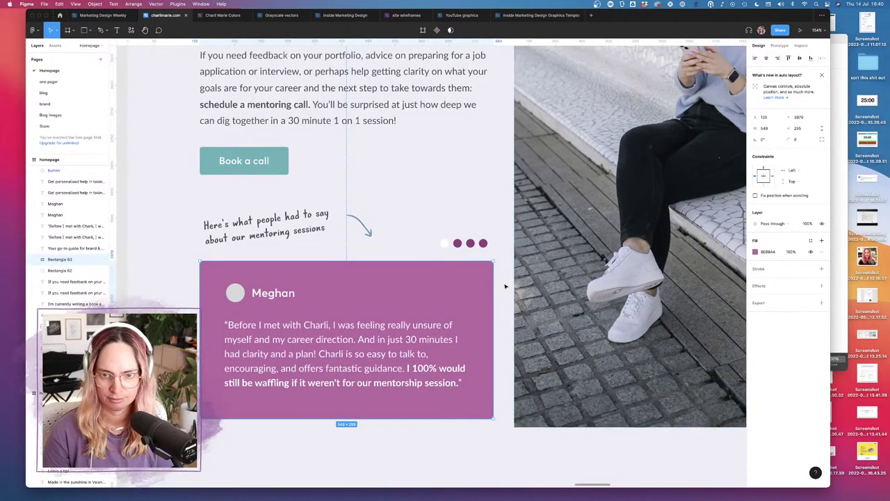
scroll(505, 284, down, 5)
scroll(537, 301, up, 2)
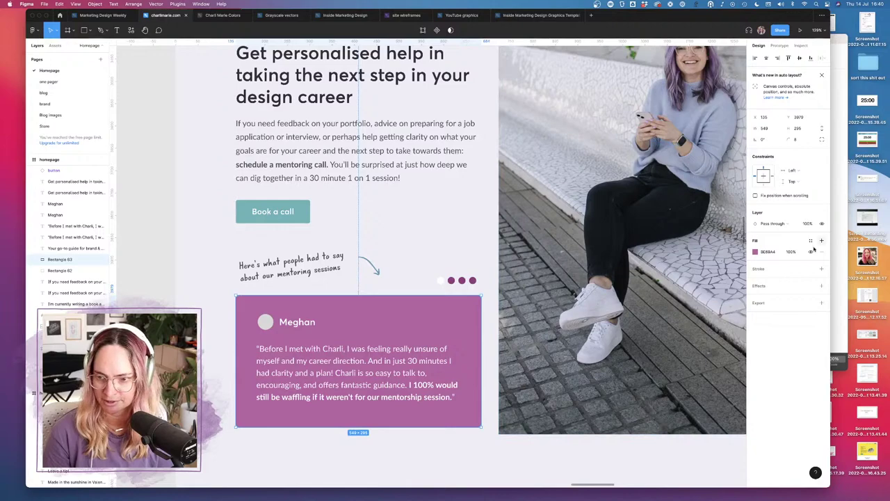
scroll(644, 200, down, 5)
scroll(645, 200, up, 3)
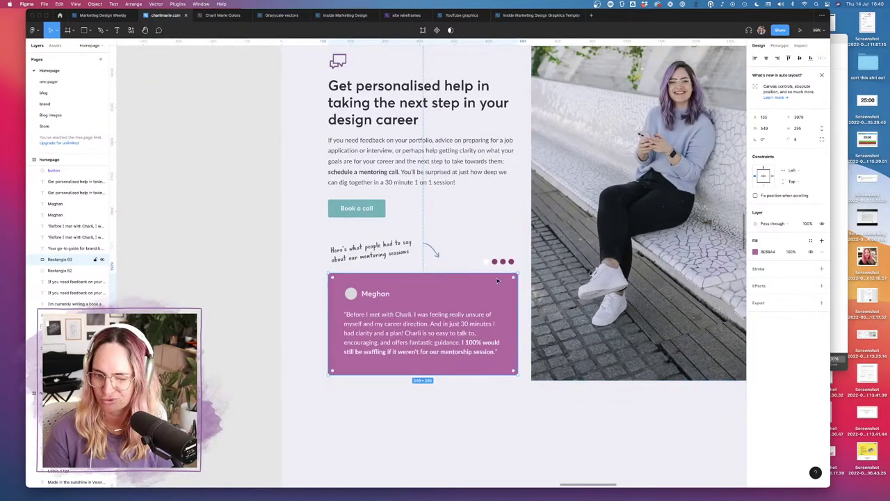
scroll(587, 273, down, 5)
scroll(372, 216, down, 3)
Step: Copy the job-board banner below the mentoring section and align it
click(372, 215)
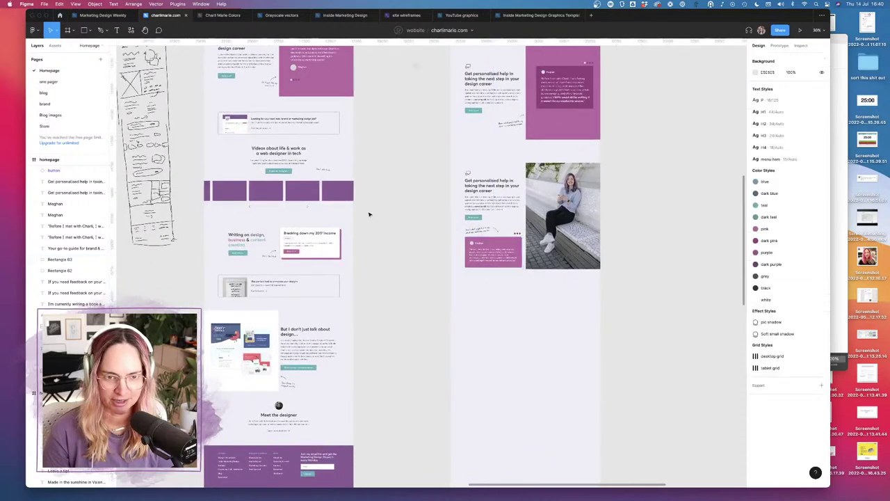
drag(346, 106, 491, 303)
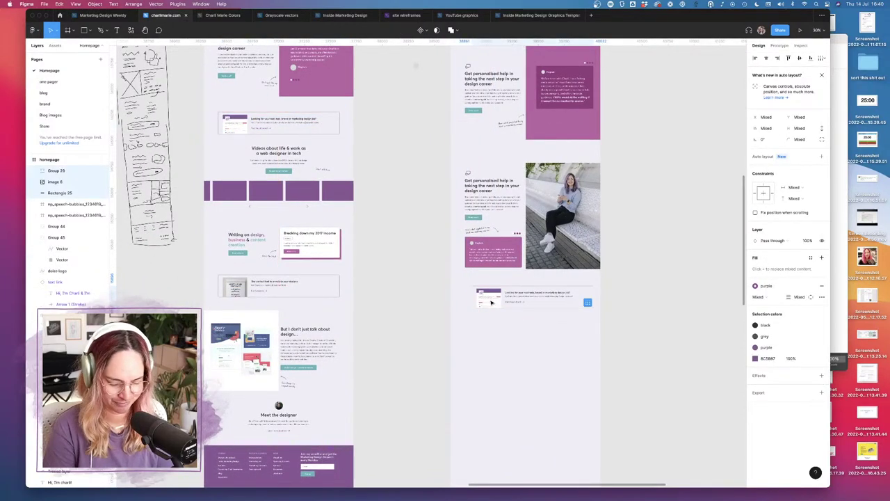
key(ctrl+g)
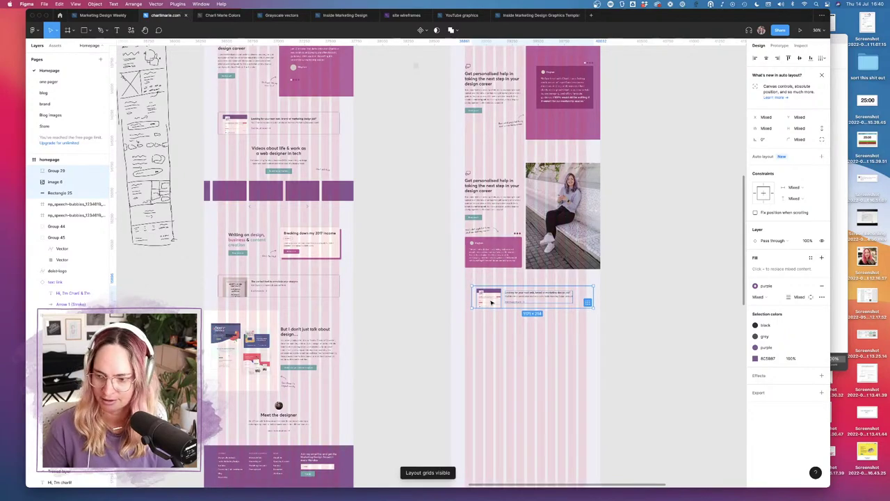
scroll(491, 302, up, 5)
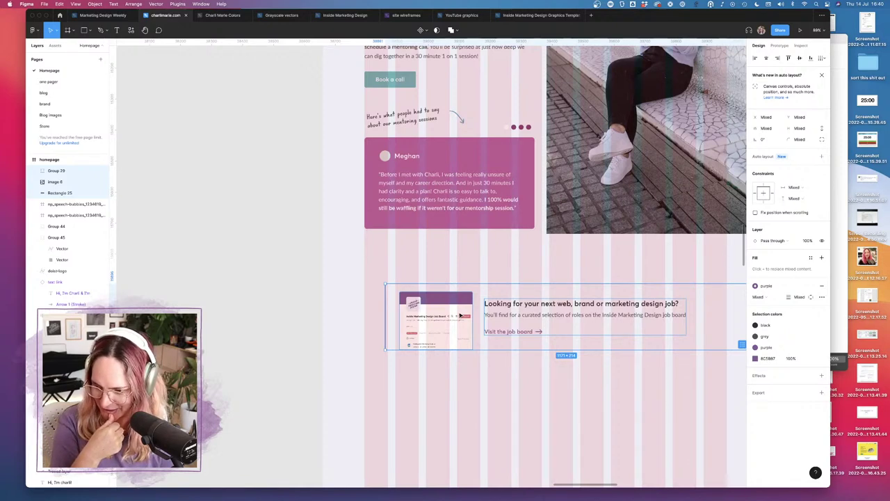
drag(449, 304, 427, 305)
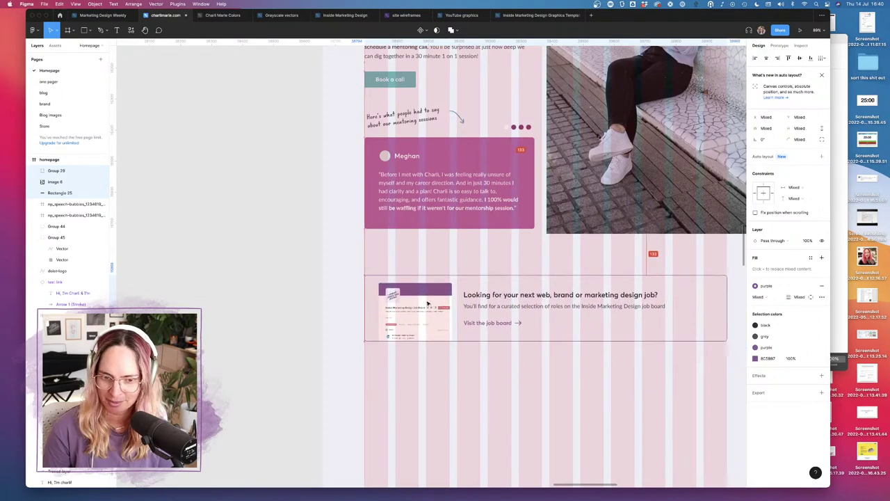
Step: Toggle the layout grids off and back on with Ctrl+G to check alignment
scroll(427, 303, down, 3)
scroll(427, 304, down, 3)
scroll(438, 299, up, 5)
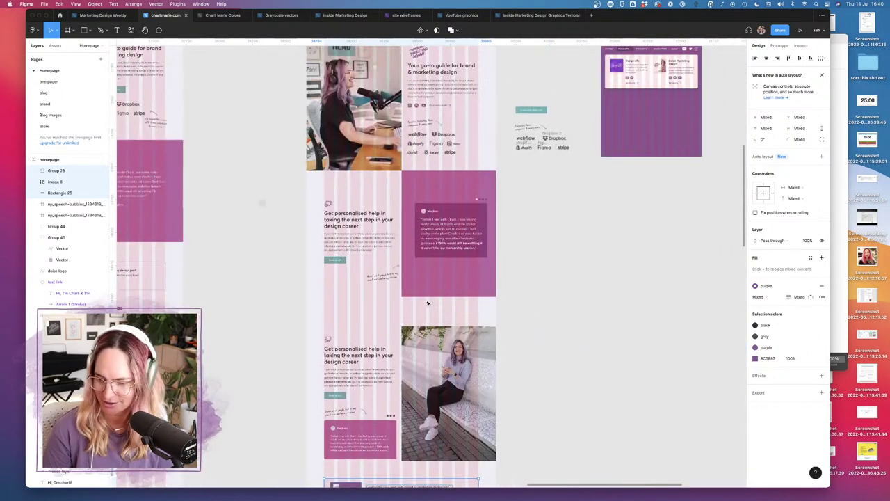
scroll(513, 285, down, 5)
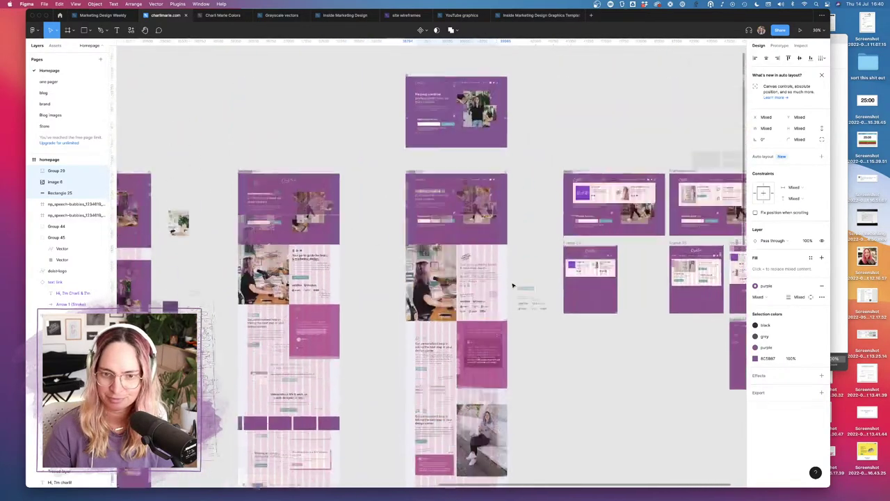
scroll(512, 285, up, 2)
scroll(512, 285, down, 2)
scroll(513, 285, down, 3)
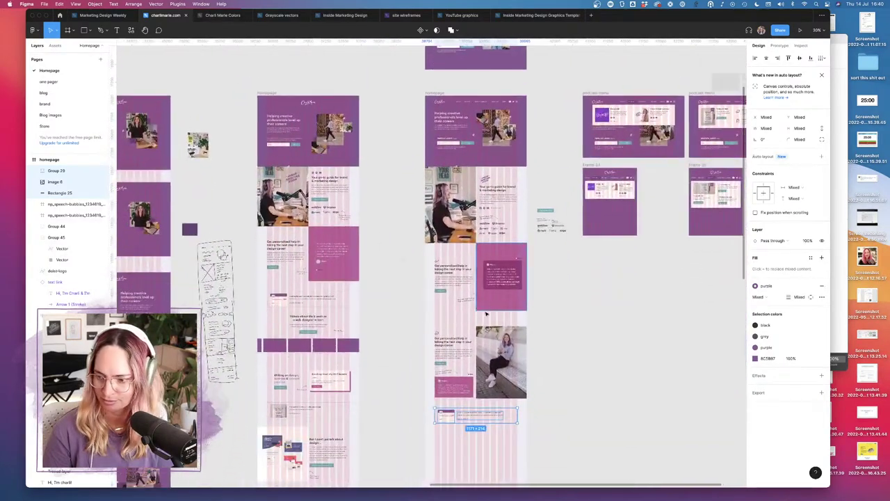
scroll(500, 278, down, 2)
scroll(492, 275, up, 3)
scroll(492, 275, up, 5)
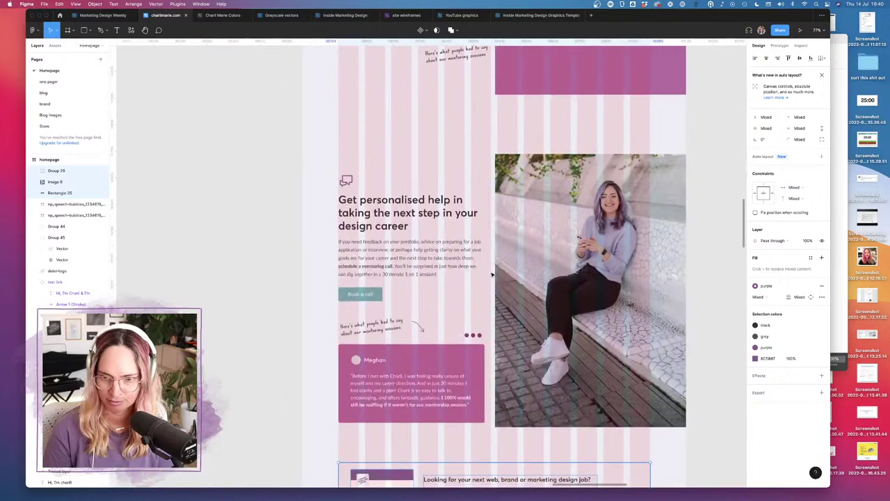
key(ctrl+g)
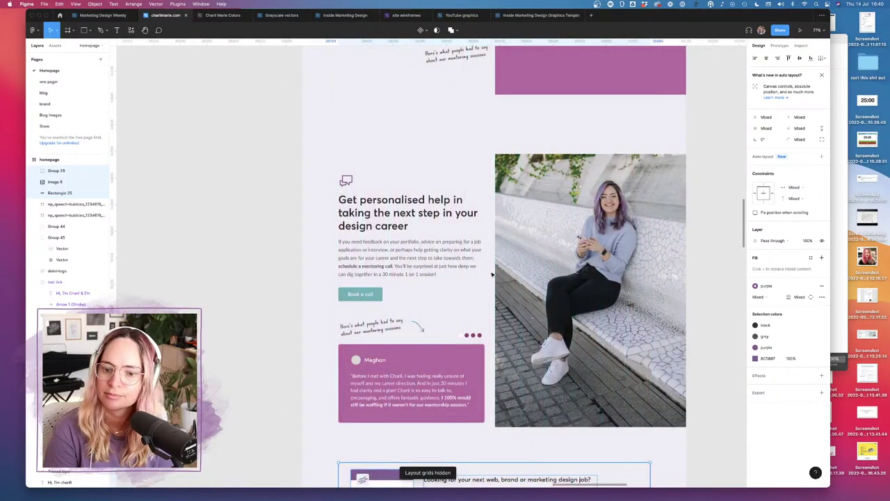
key(ctrl+g)
Step: Inspect the first image fill of another page's hero image
scroll(492, 275, down, 2)
scroll(491, 275, down, 5)
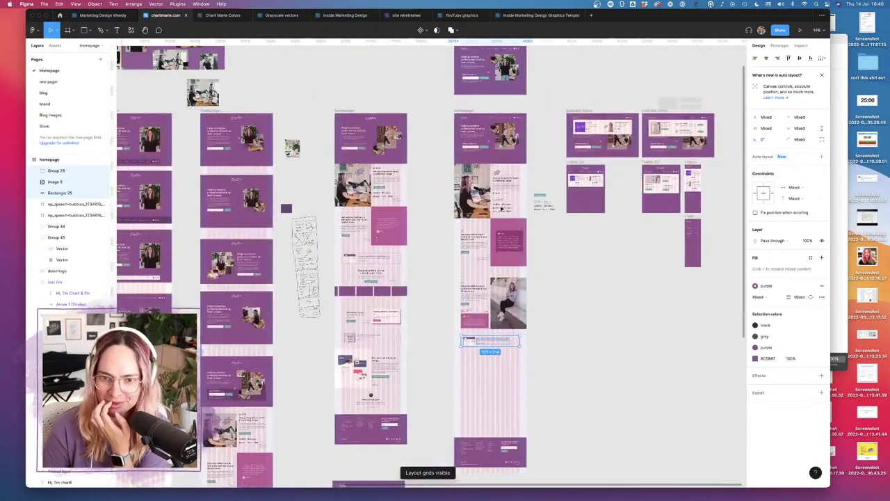
click(504, 136)
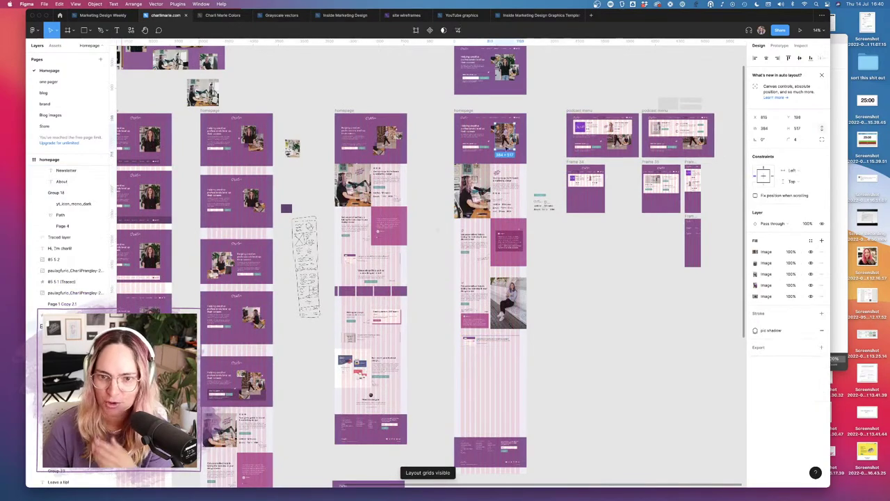
click(755, 252)
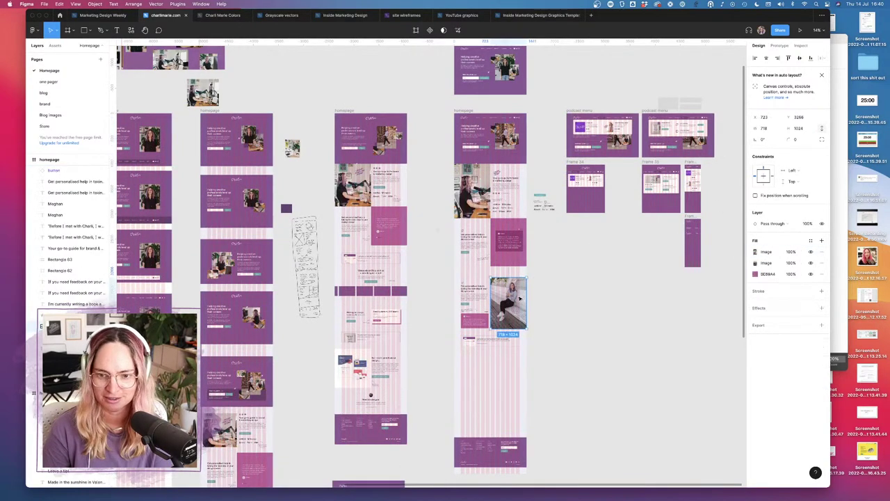
Step: Hide the pink layout grid columns with Ctrl+G
click(511, 295)
scroll(511, 296, up, 10)
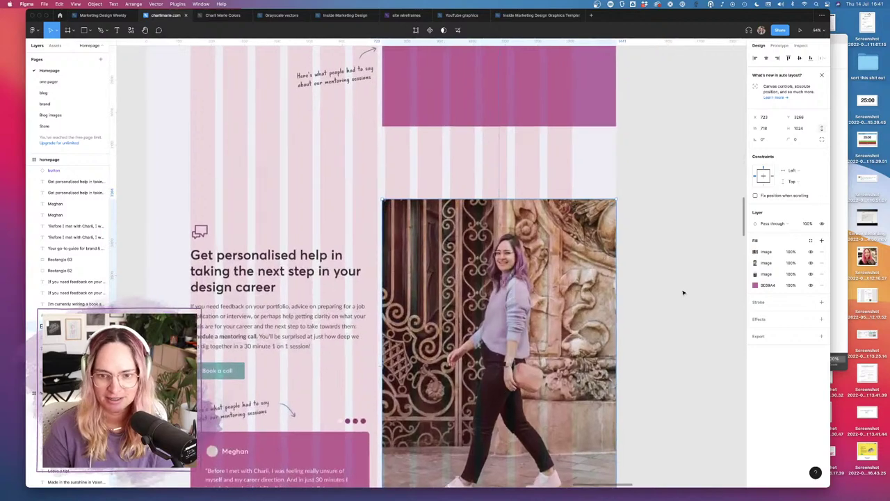
click(684, 292)
scroll(683, 292, down, 3)
scroll(683, 292, down, 2)
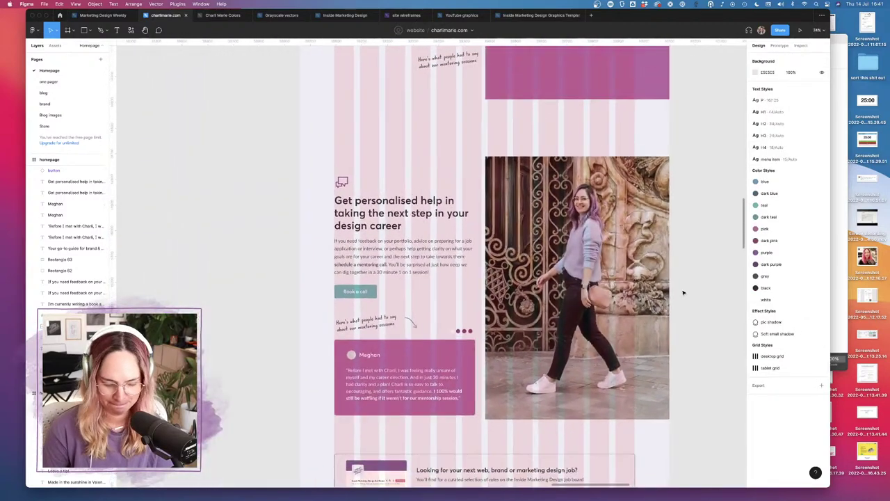
key(ctrl+g)
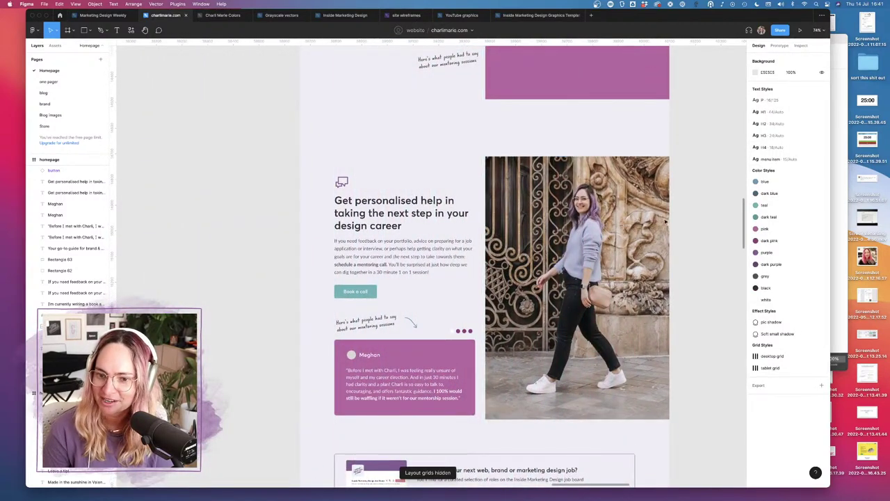
Step: Remove the walking photo fill so the bench photo shows beside the mentoring text
click(665, 221)
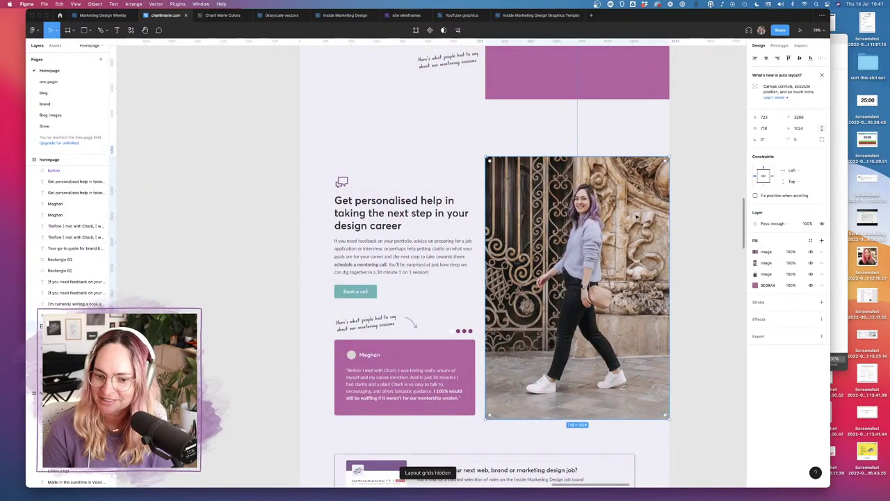
click(820, 251)
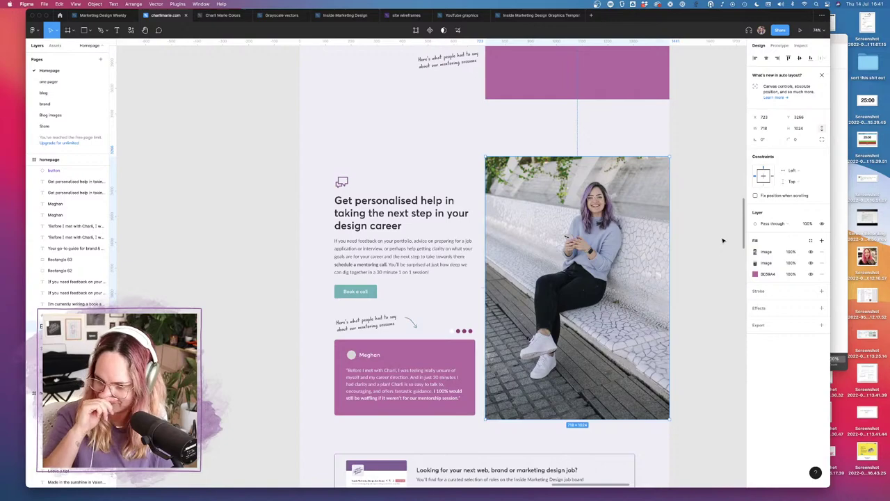
click(710, 201)
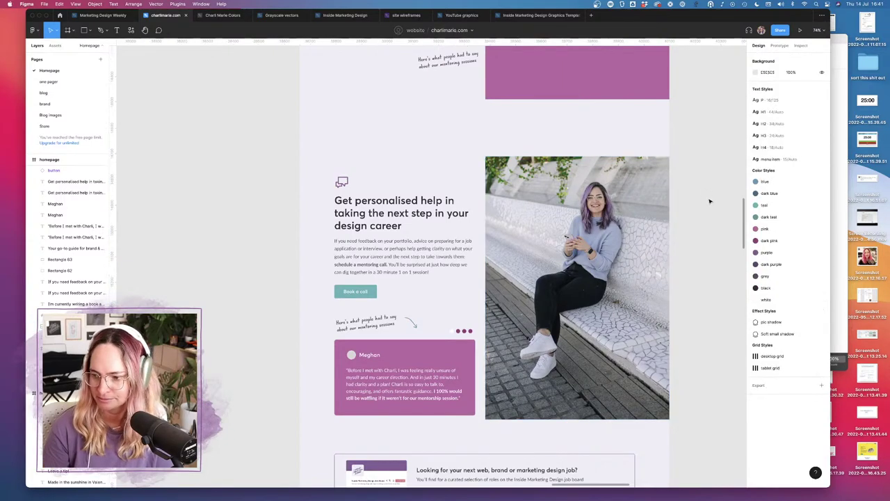
scroll(709, 201, up, 2)
scroll(709, 201, up, 3)
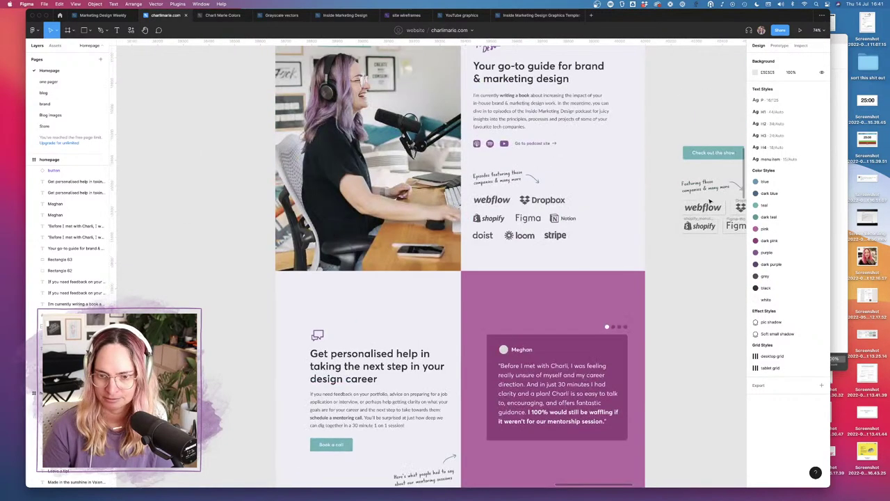
scroll(710, 201, down, 5)
Step: Hide the bench photo fill to preview the laptop shot underneath
click(640, 253)
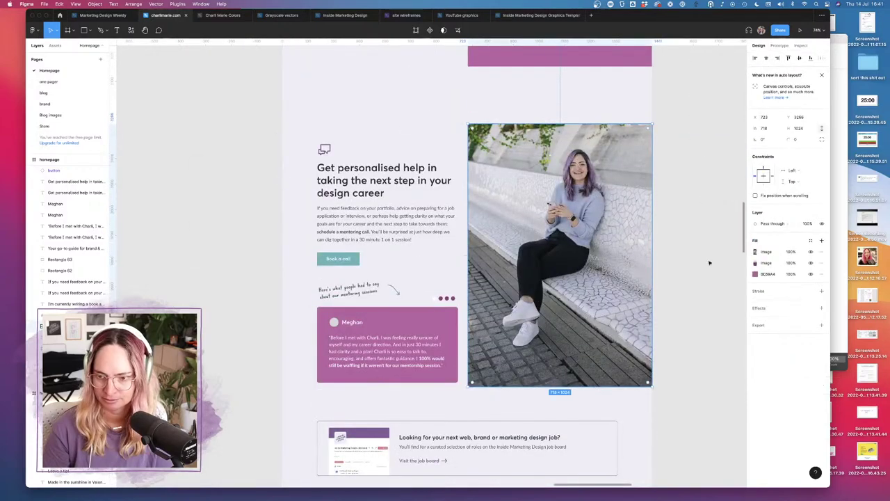
click(810, 253)
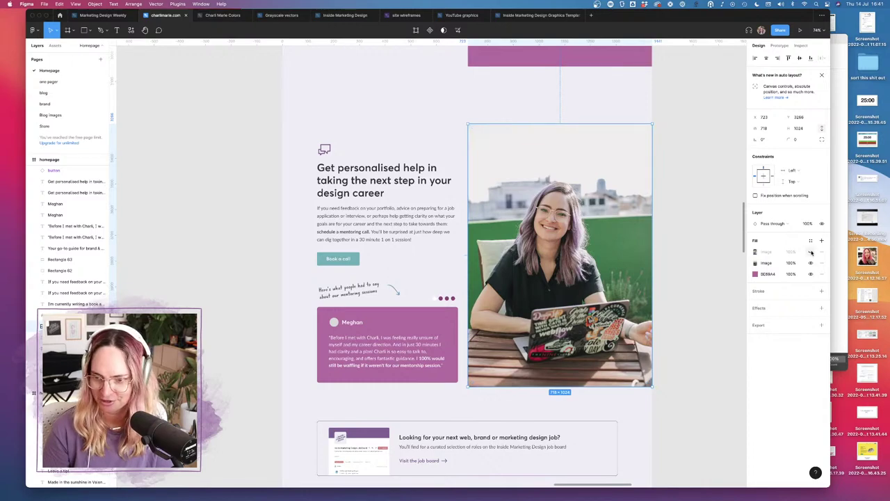
scroll(623, 285, up, 5)
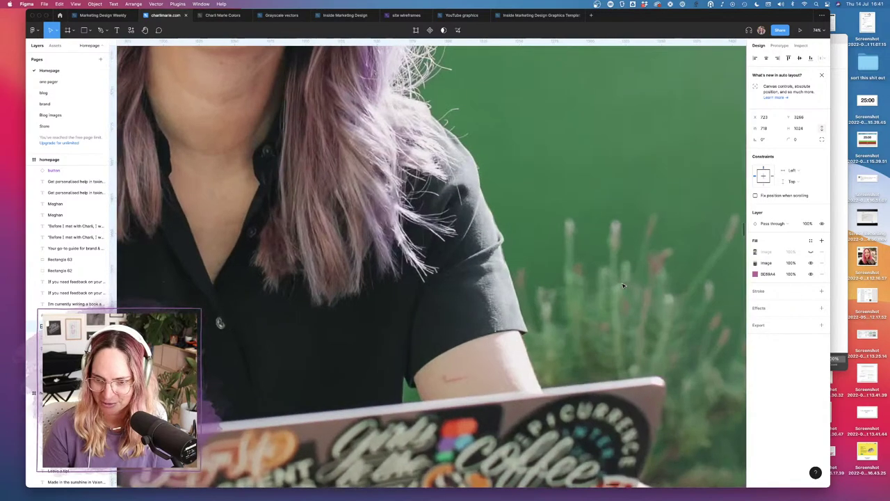
scroll(625, 284, down, 5)
scroll(631, 283, up, 1)
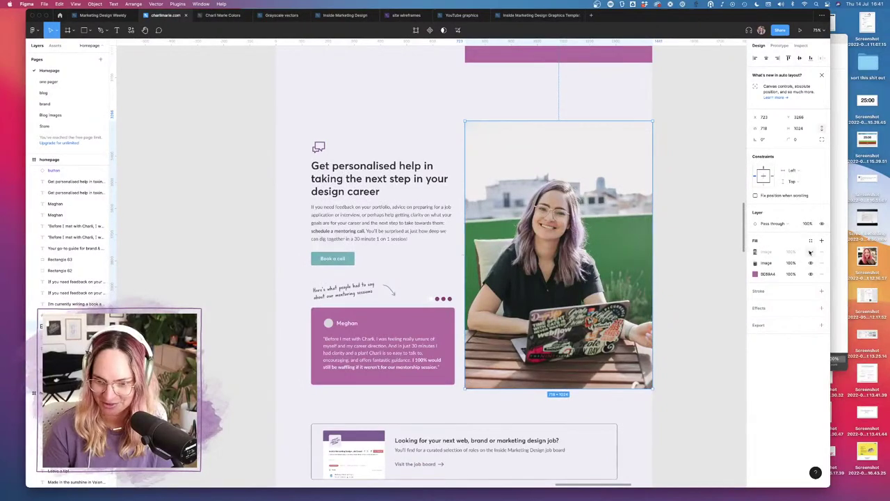
scroll(641, 299, up, 8)
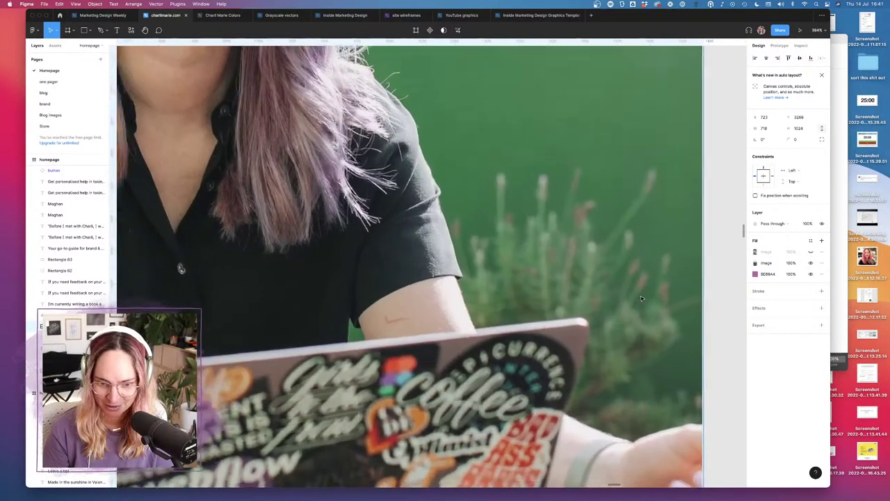
scroll(641, 299, down, 1)
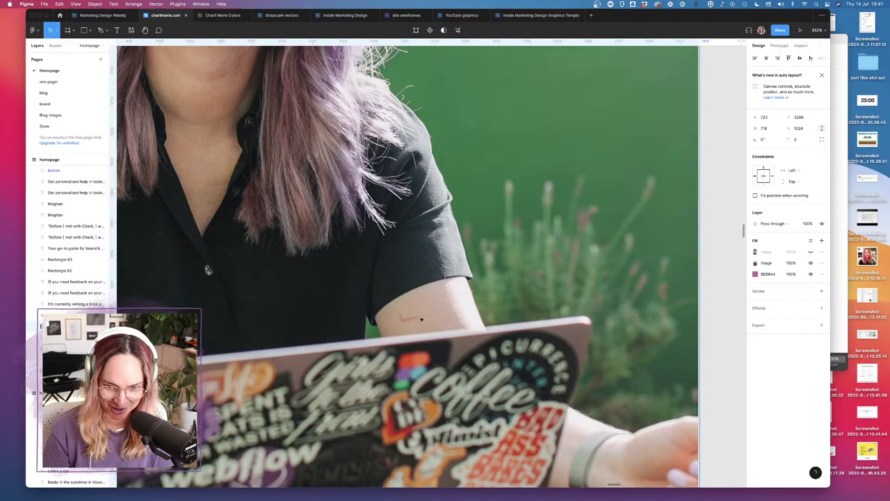
scroll(421, 319, down, 10)
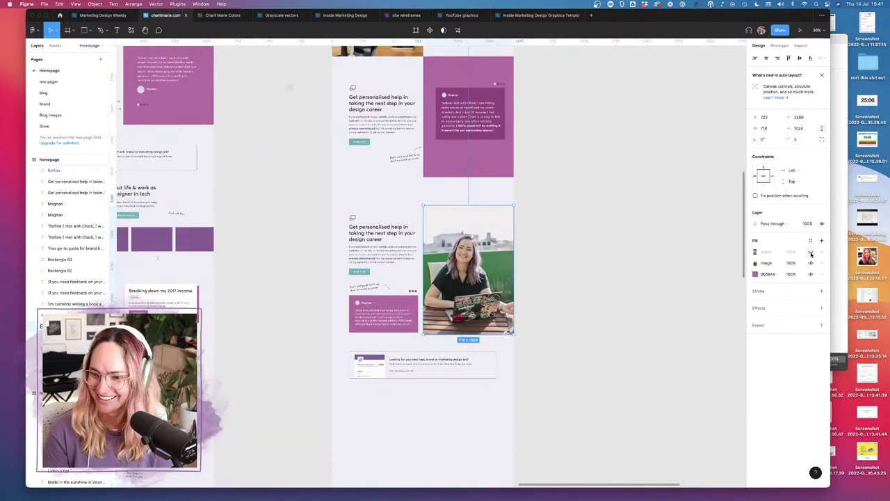
Step: Make the bench photo fill visible again and review the section
click(811, 252)
scroll(431, 264, left, 3)
scroll(431, 264, up, 1)
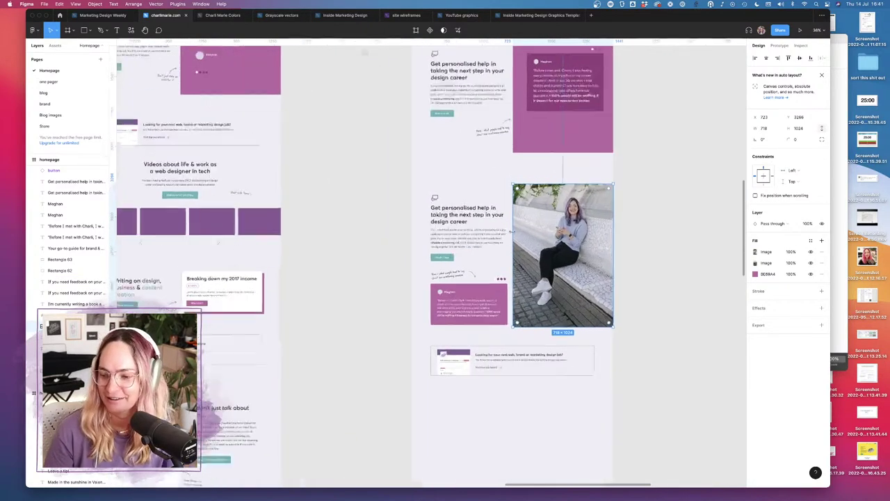
scroll(512, 231, up, 5)
scroll(588, 244, down, 5)
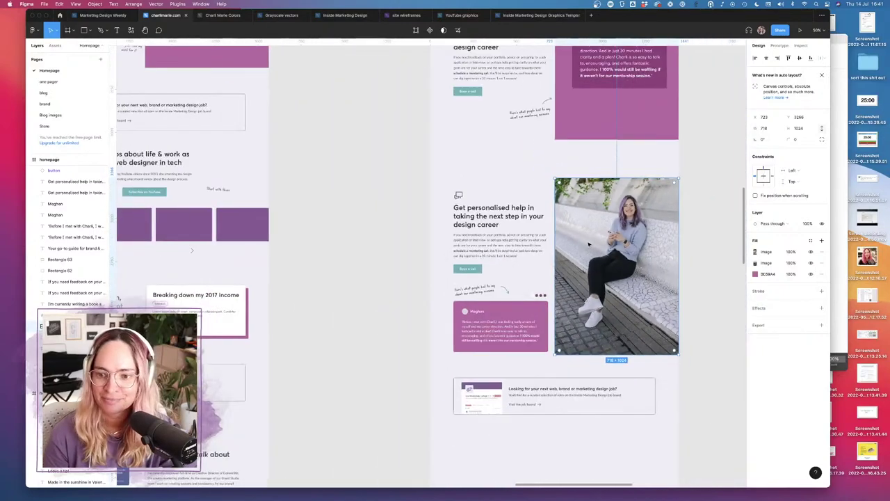
click(656, 251)
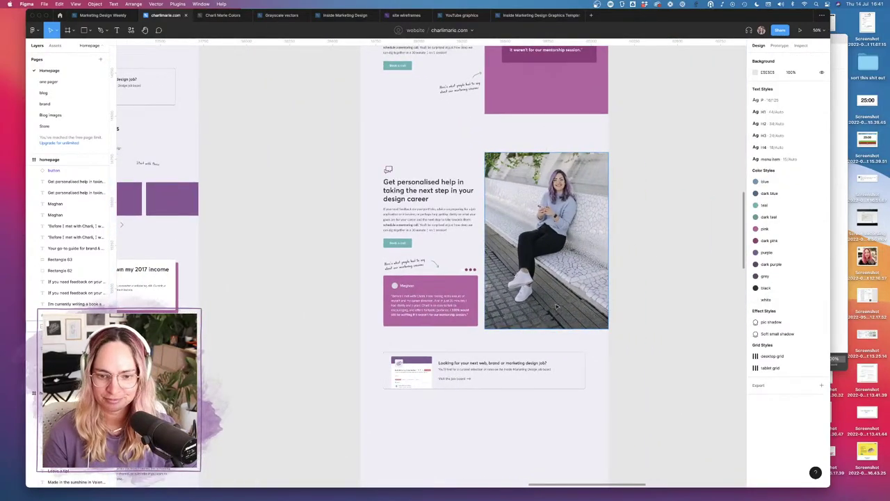
scroll(486, 327, up, 3)
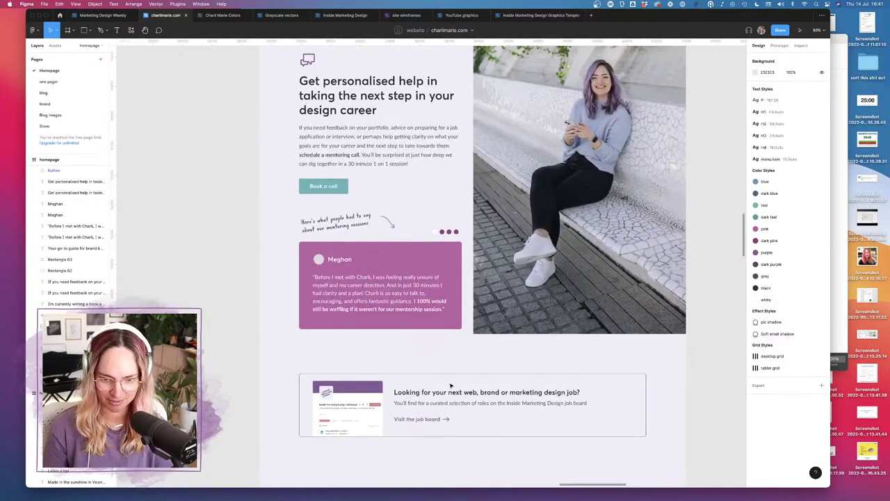
scroll(450, 385, up, 3)
scroll(450, 384, down, 3)
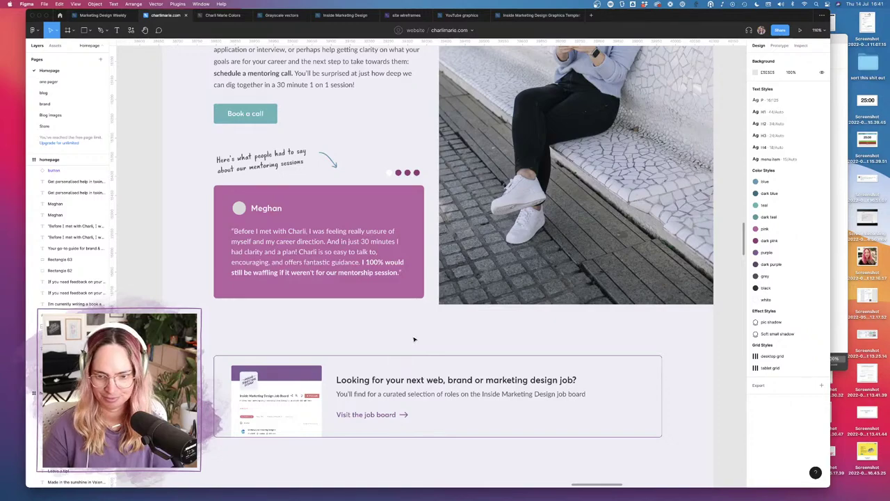
scroll(414, 339, up, 5)
scroll(418, 324, down, 3)
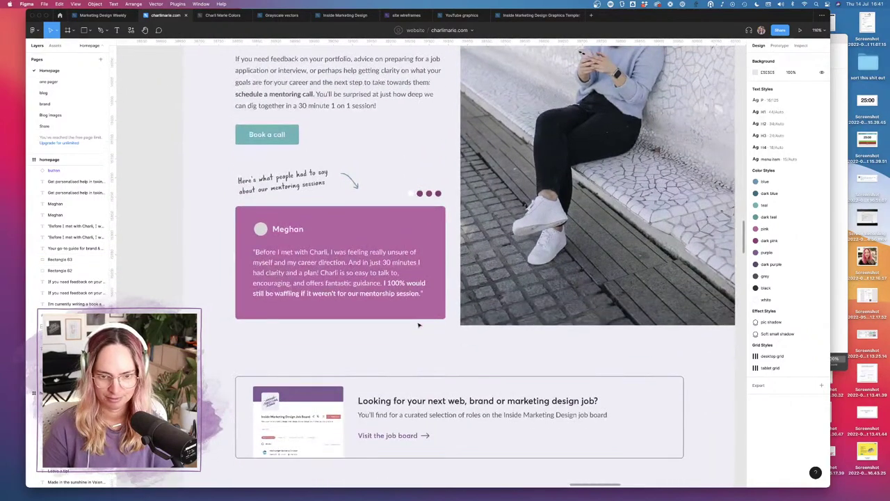
Step: Recolour the testimonial card background, trying EEEEF5, E4E4EB, then settling on DADAE1
click(439, 228)
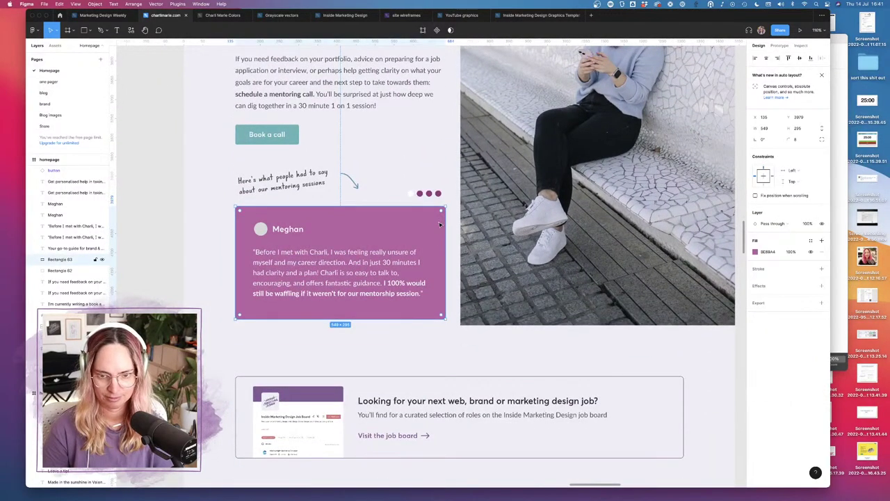
shift+click(384, 258)
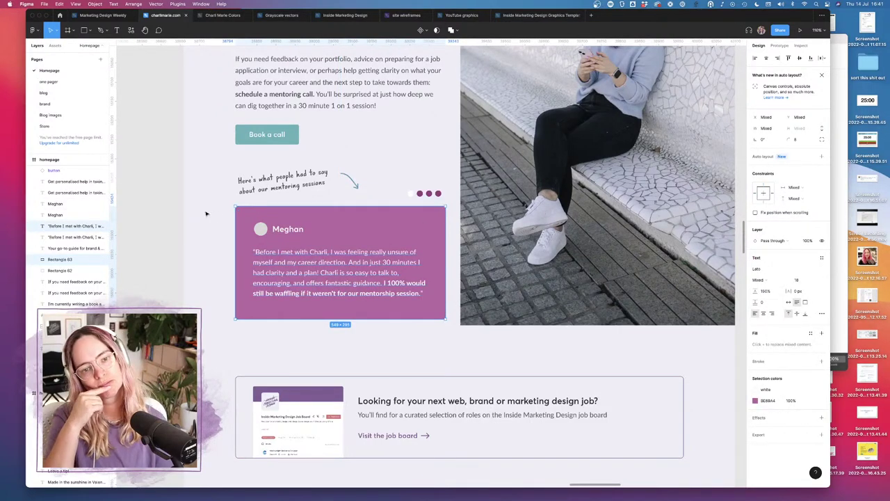
click(174, 228)
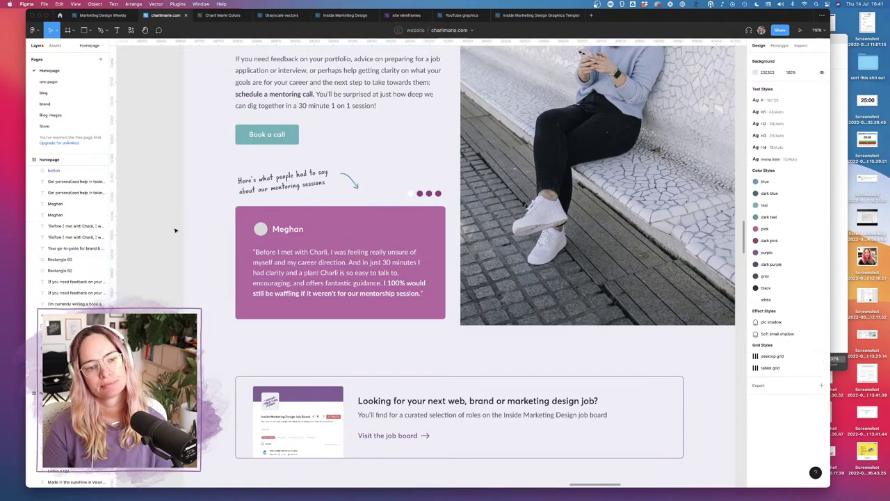
click(389, 233)
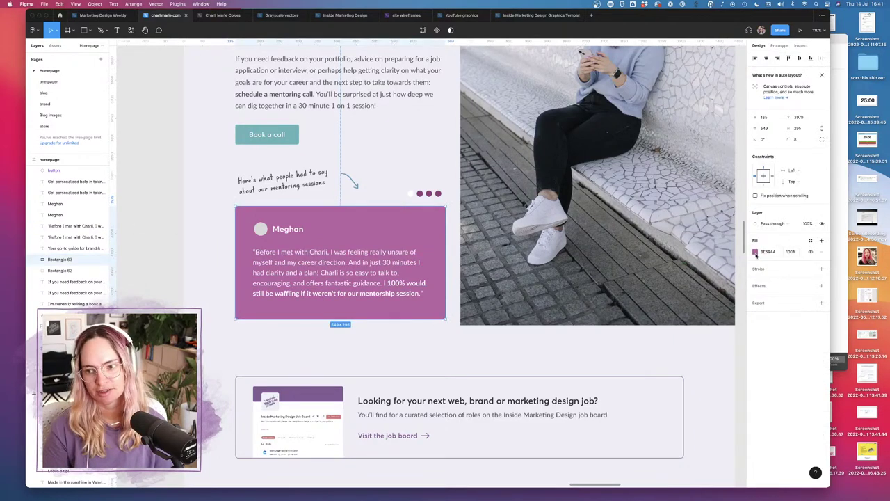
click(754, 252)
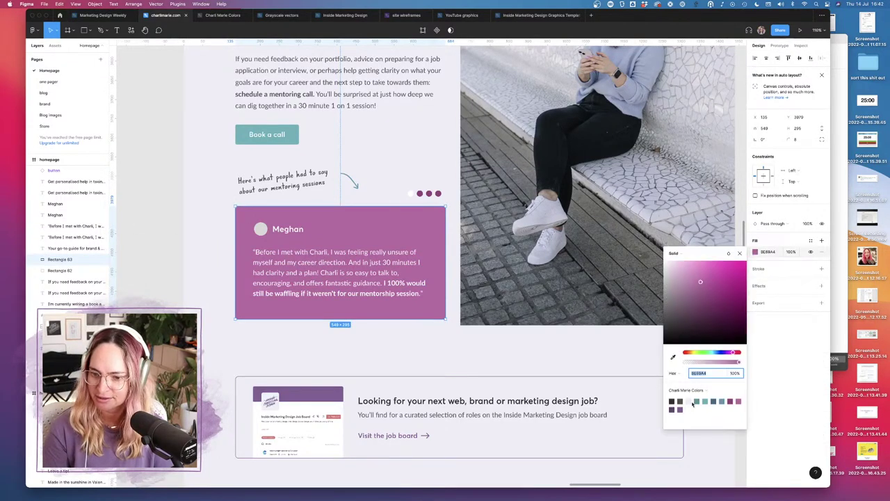
text(EEEEF5)
key(Return)
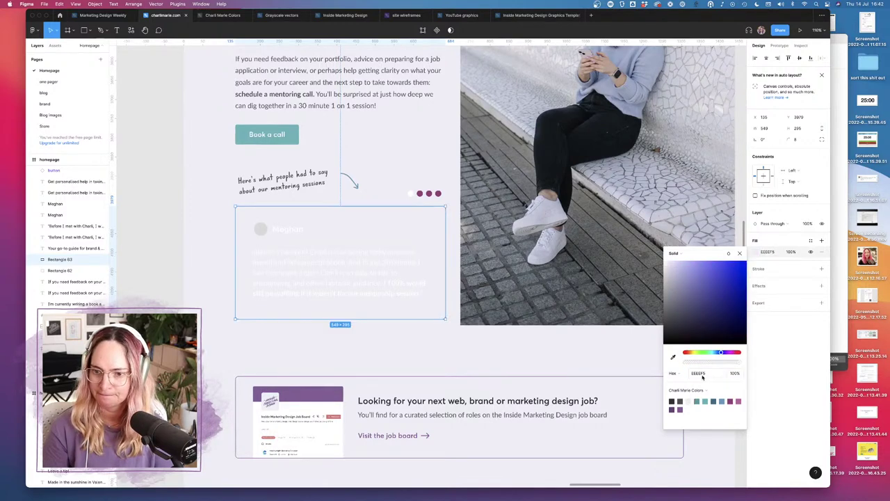
click(699, 373)
text(E4E4EB)
key(Return)
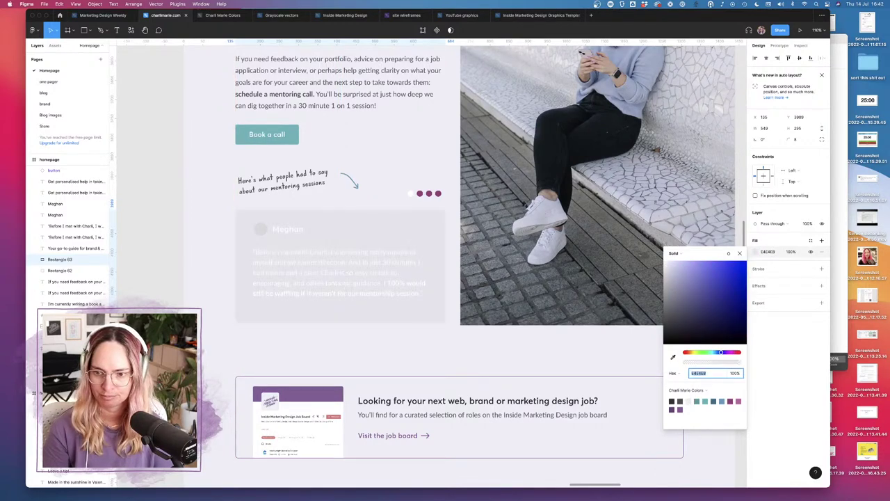
text(DADAE1)
key(Return)
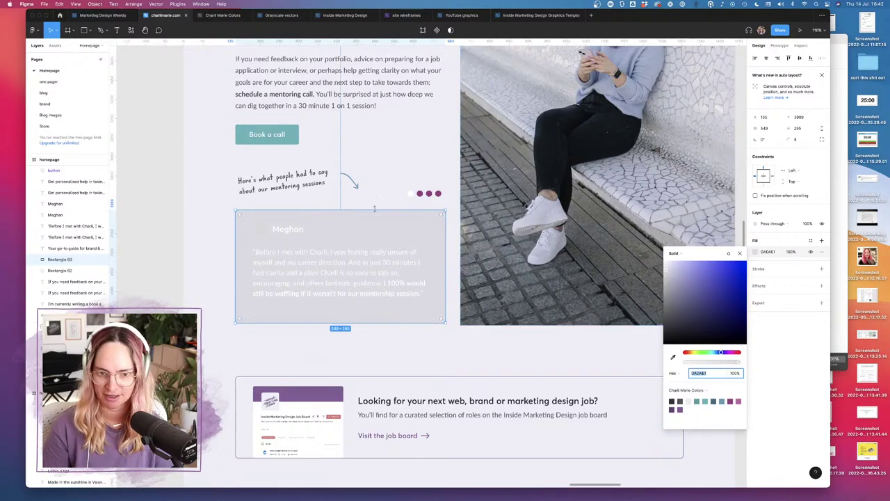
Step: Make the avatar circle beside Meghan teal
click(260, 229)
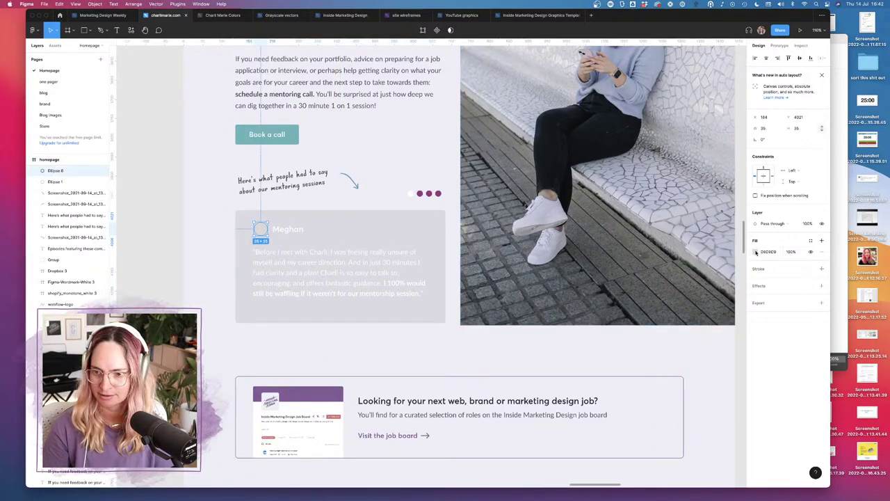
click(754, 252)
click(710, 400)
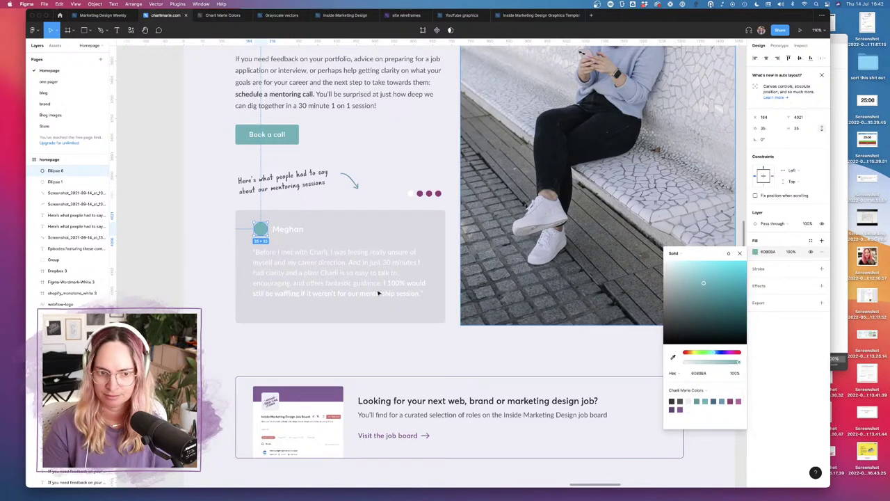
Step: Apply the 'dark grey' colour style to the Meghan name and the quote text
click(288, 230)
click(773, 317)
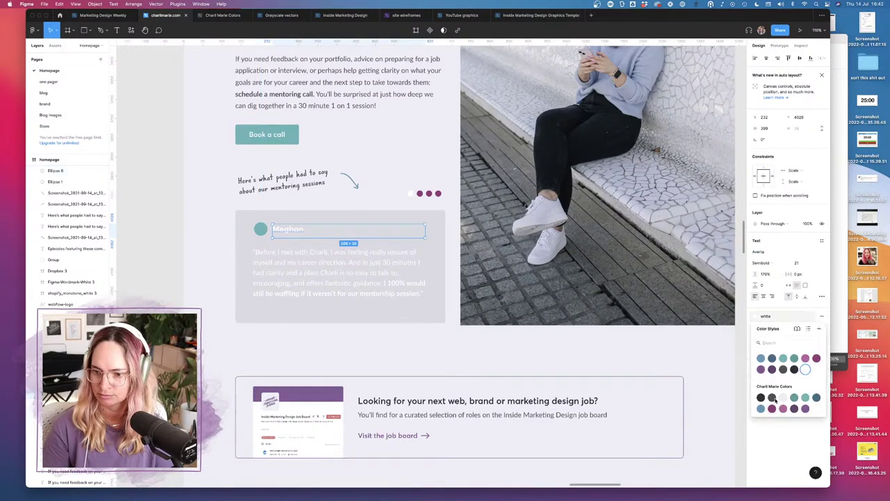
click(772, 398)
click(768, 317)
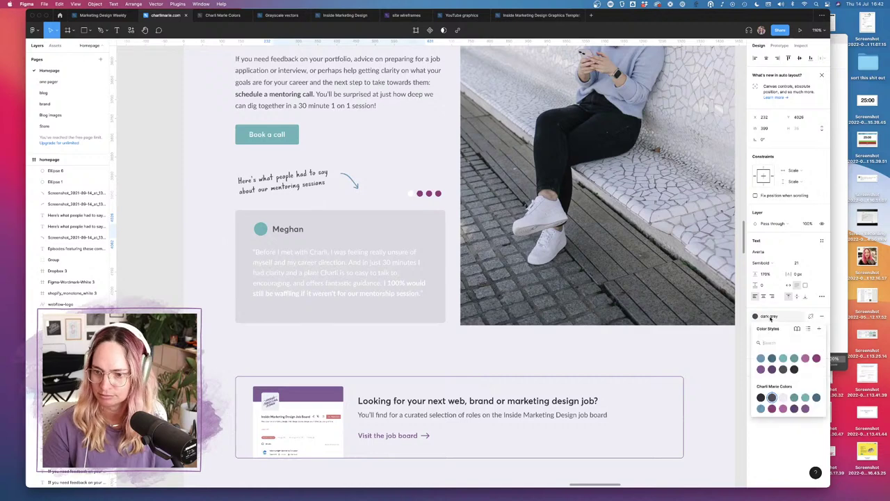
click(763, 397)
click(300, 279)
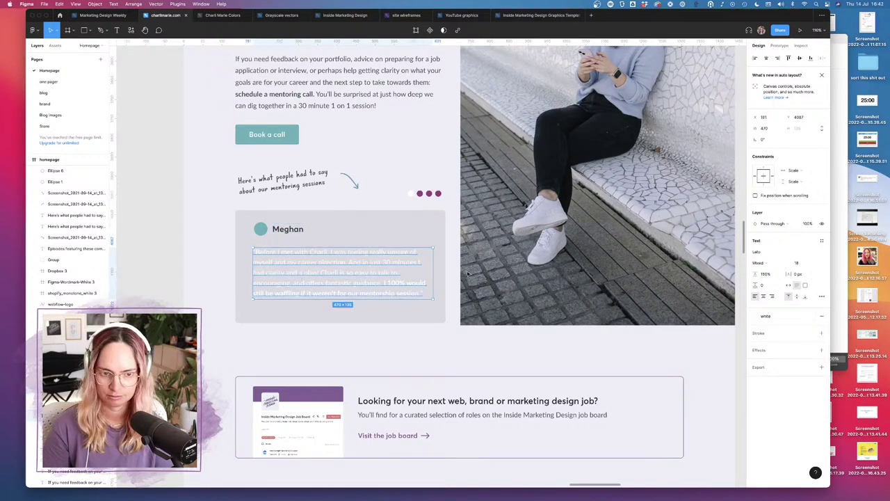
click(766, 316)
click(771, 397)
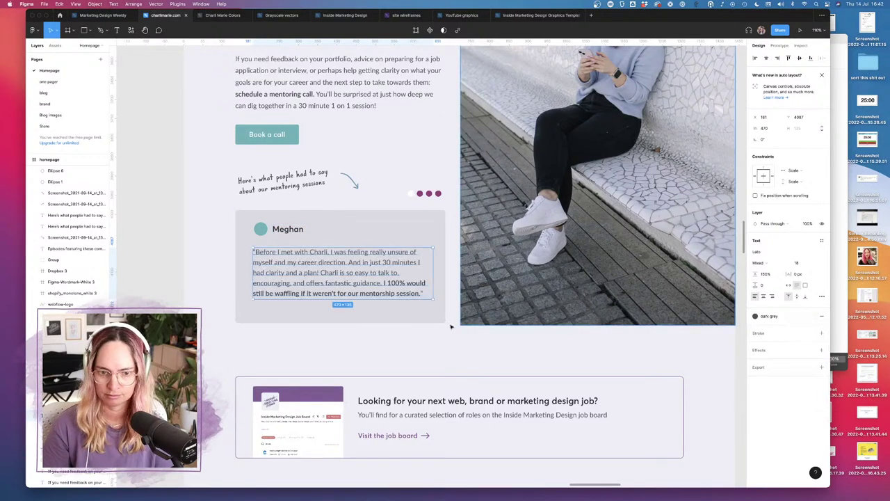
click(419, 349)
Step: Shrink the testimonial pagination dots to about half size
scroll(421, 348, up, 3)
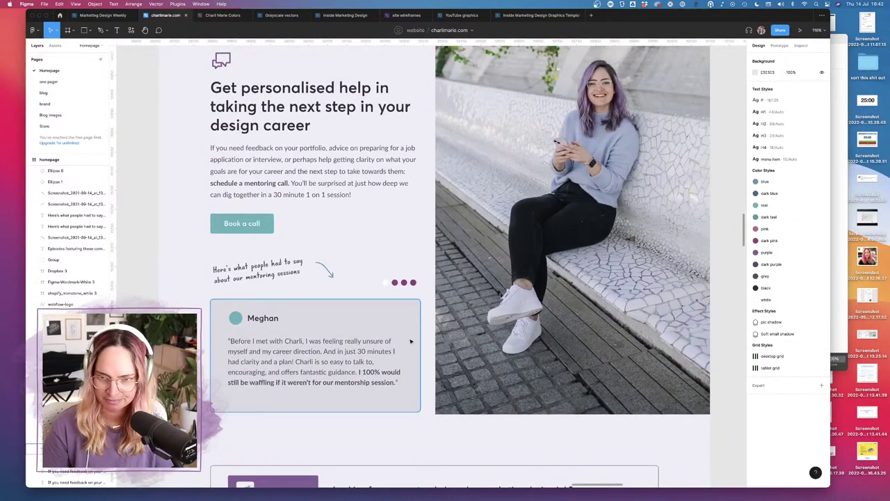
scroll(420, 320, up, 2)
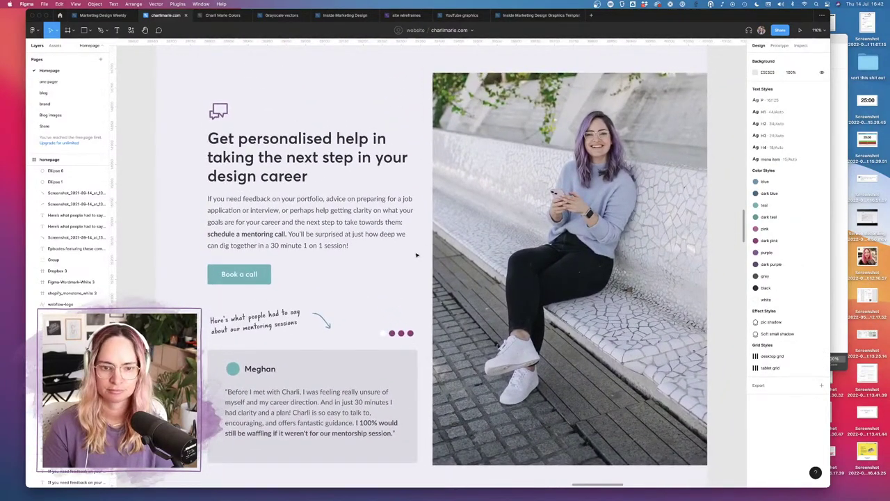
click(395, 333)
drag(378, 331, 411, 341)
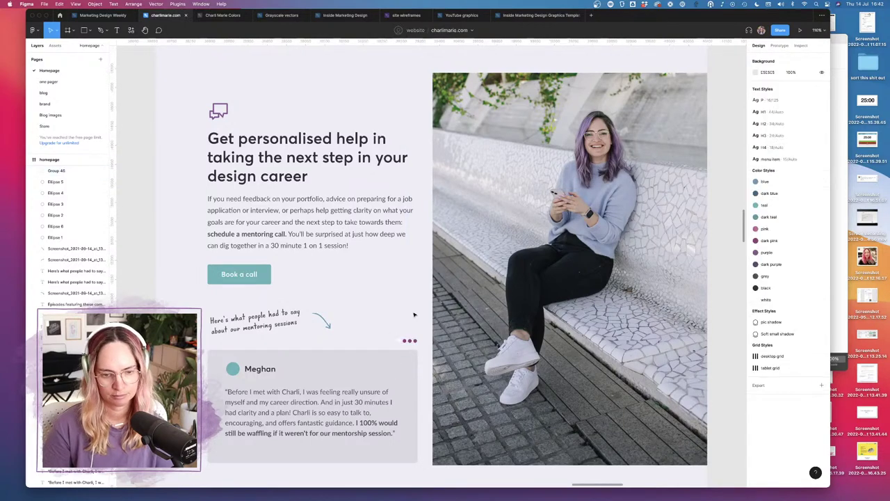
click(287, 402)
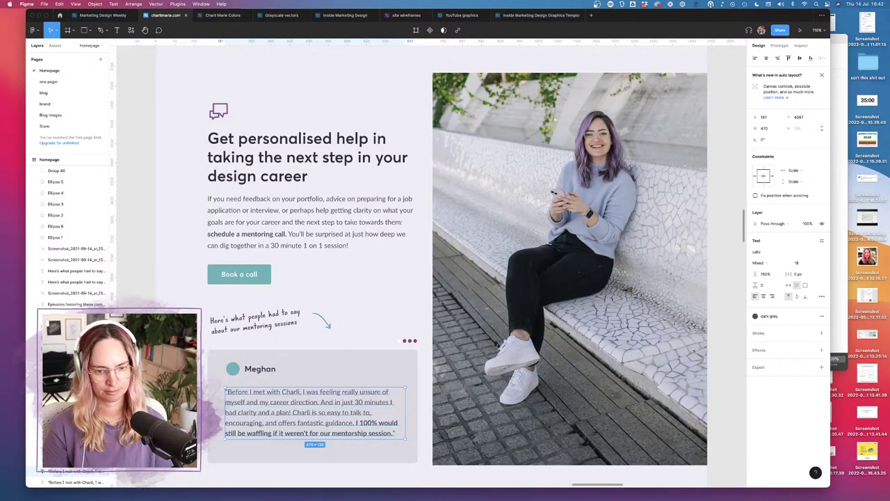
key(Escape)
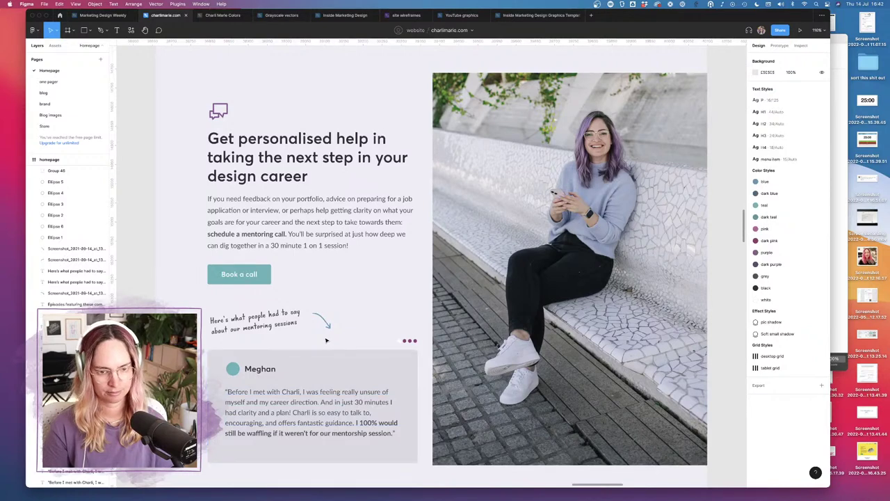
Step: Change the handwritten caption to end 'about our call' and narrow it to wrap onto two lines
click(323, 318)
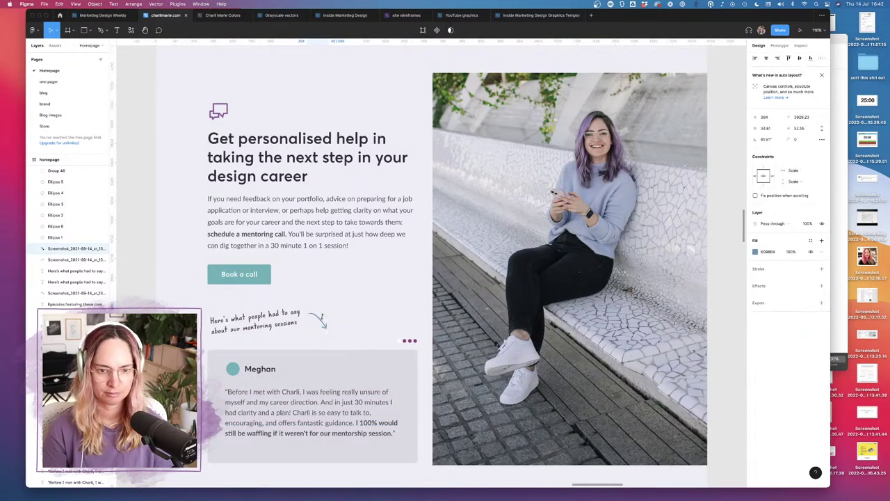
shift+click(271, 321)
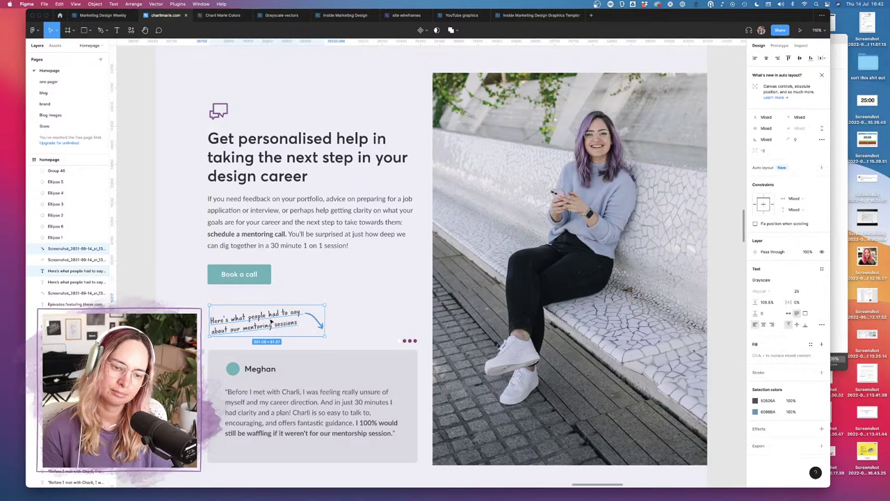
double_click(271, 328)
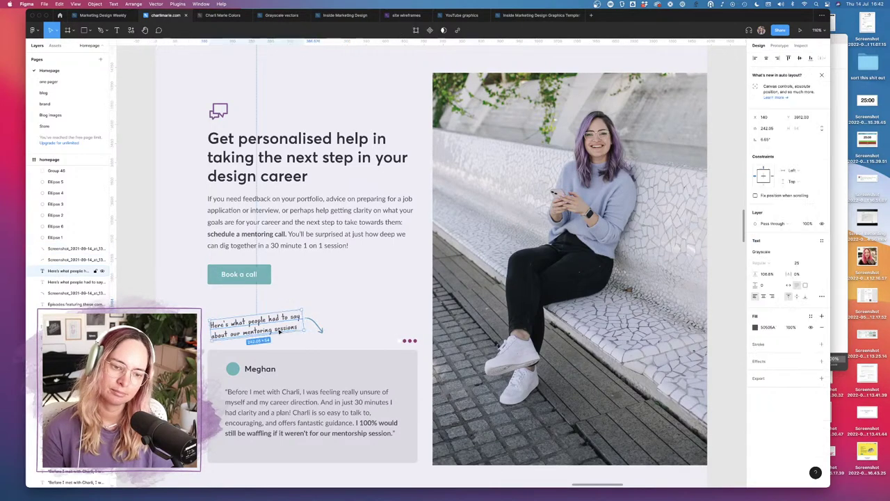
drag(301, 327, 242, 329)
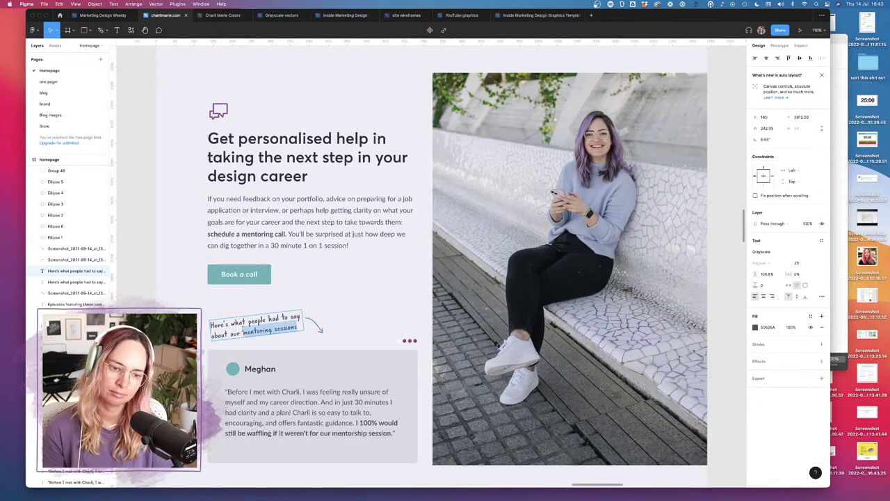
text(call)
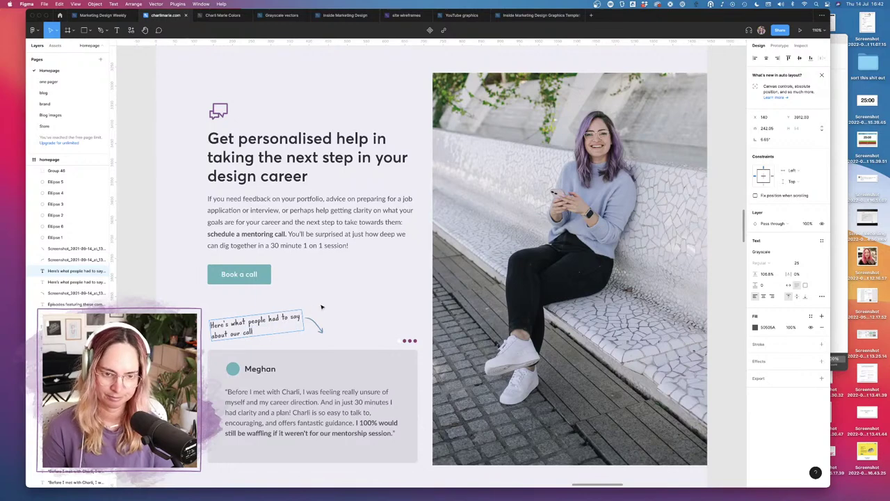
mouse_move(304, 323)
mouse_down()
mouse_move(285, 321)
mouse_move(302, 330)
mouse_up()
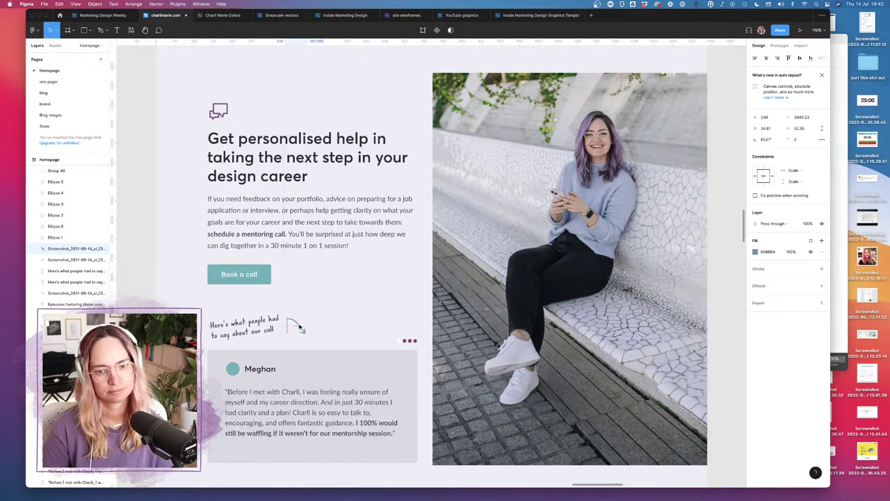
Step: Apply the 'dark purple' (8C5887) colour style to the pagination dots
click(413, 341)
click(755, 347)
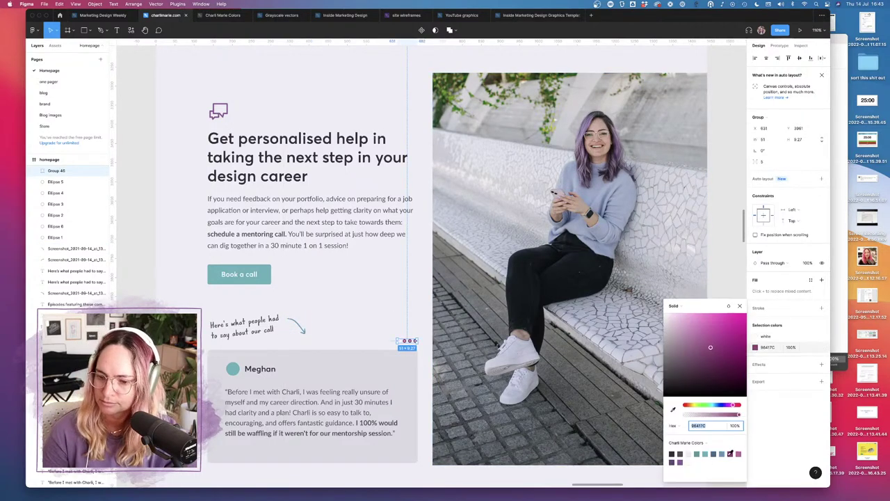
click(680, 459)
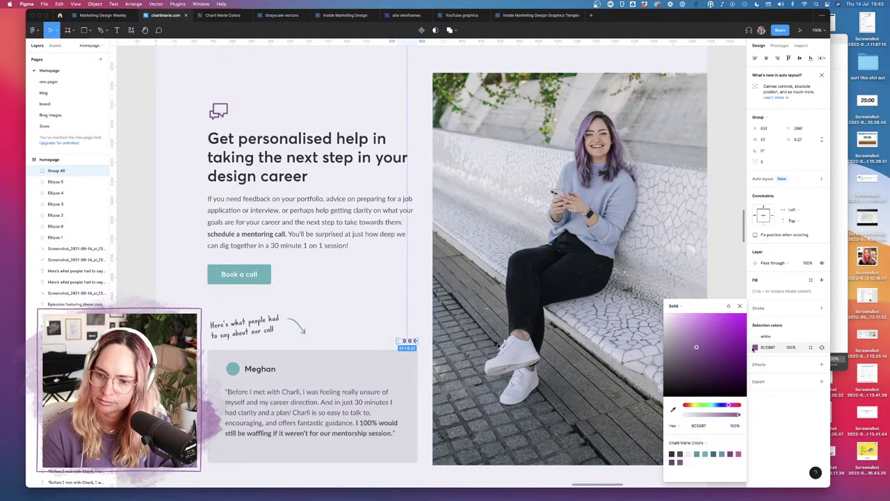
click(810, 336)
click(719, 420)
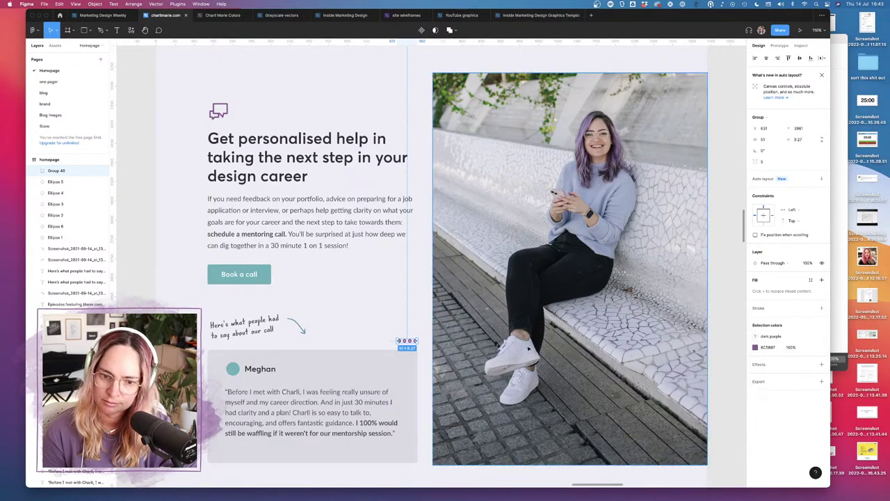
click(385, 315)
scroll(384, 315, left, 3)
Step: Undo to restore the standing-woman photo in the mentoring section and check its image fill
scroll(384, 314, left, 2)
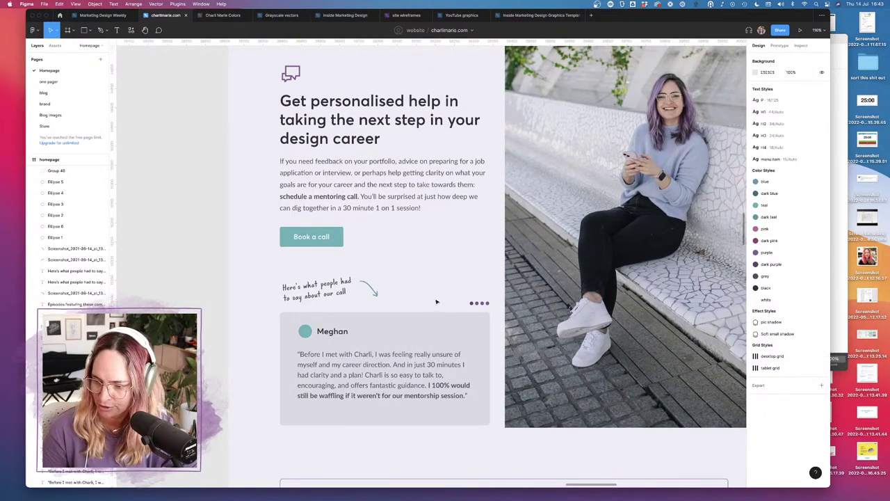
scroll(473, 303, down, 10)
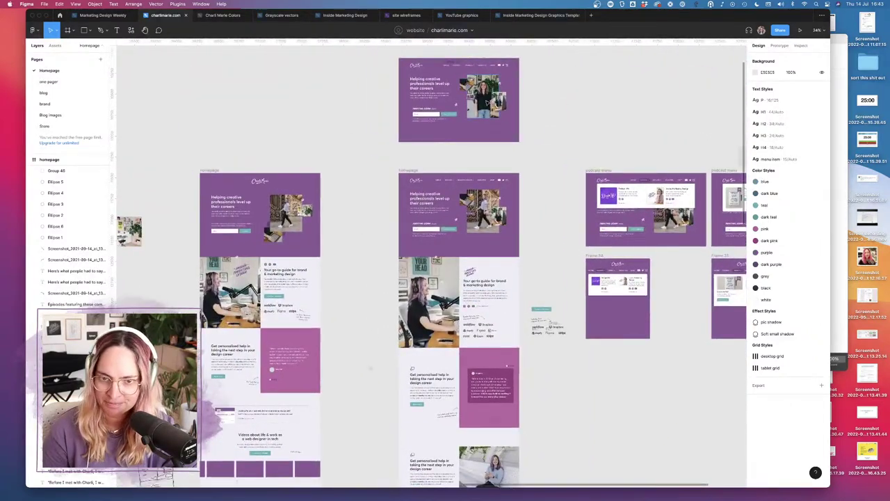
click(485, 97)
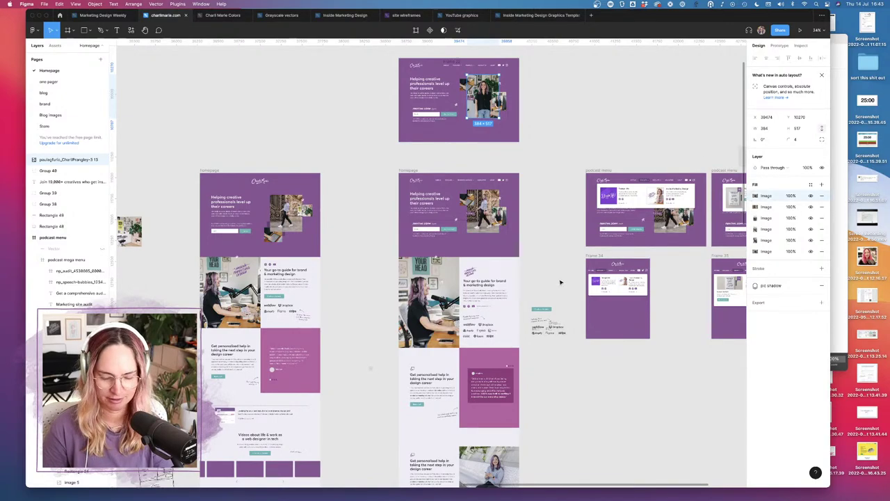
scroll(561, 280, down, 5)
key(super+z)
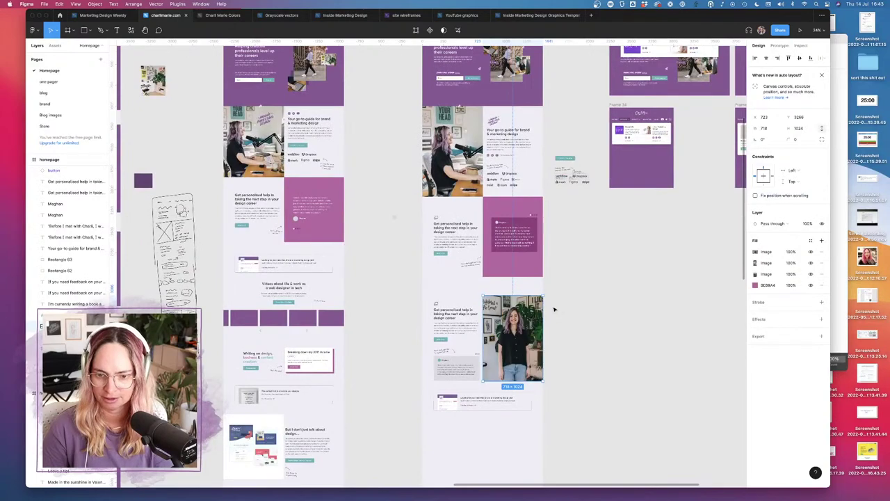
click(756, 253)
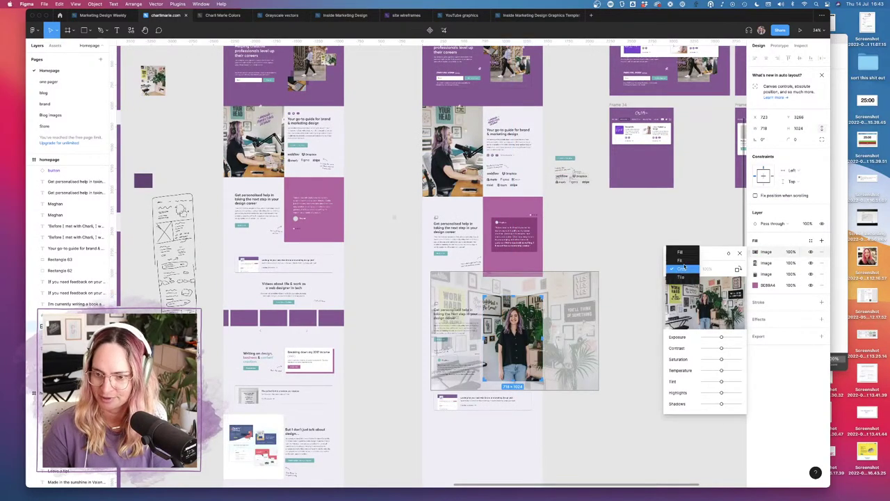
scroll(550, 354, up, 5)
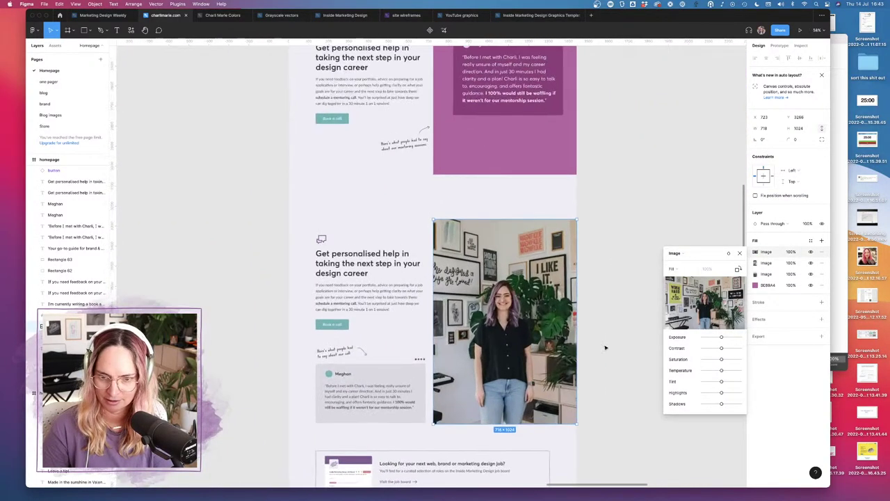
key(Escape)
click(595, 306)
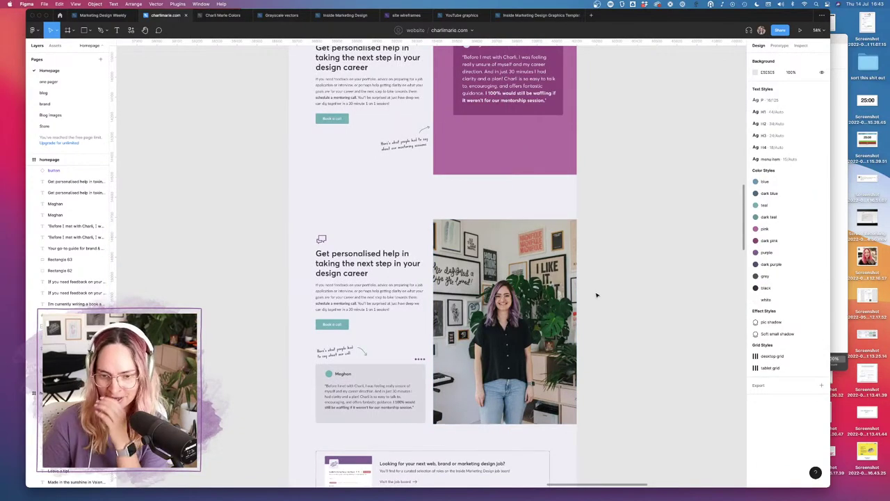
Step: Scroll to the 'Get personalised help' section with Charli's photo and Meghan's testimonial card
scroll(596, 295, up, 5)
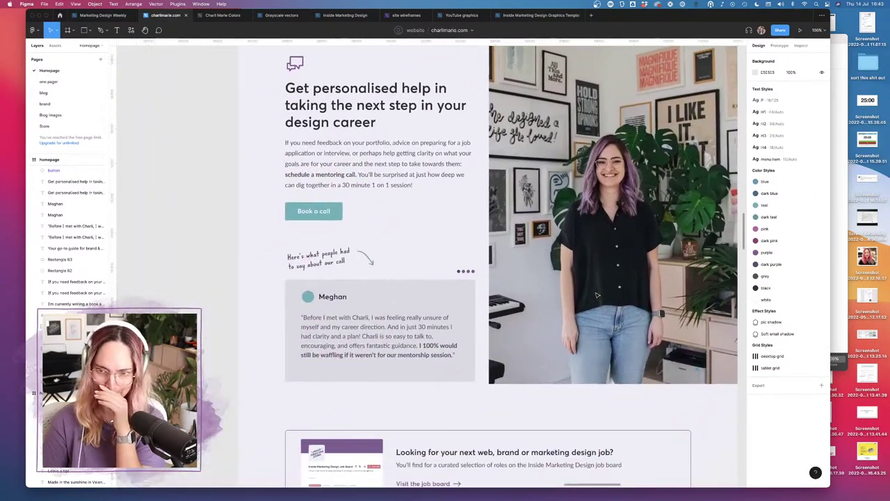
scroll(596, 295, right, 3)
scroll(596, 294, up, 3)
scroll(596, 294, up, 10)
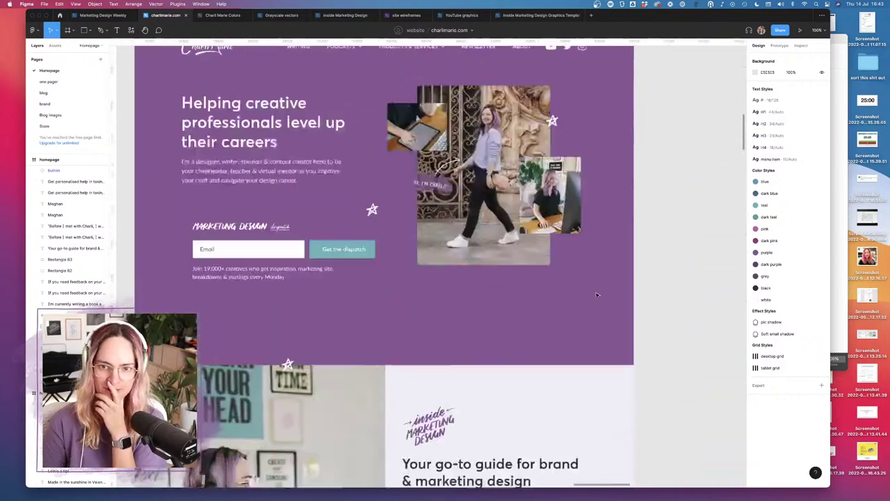
scroll(596, 295, down, 10)
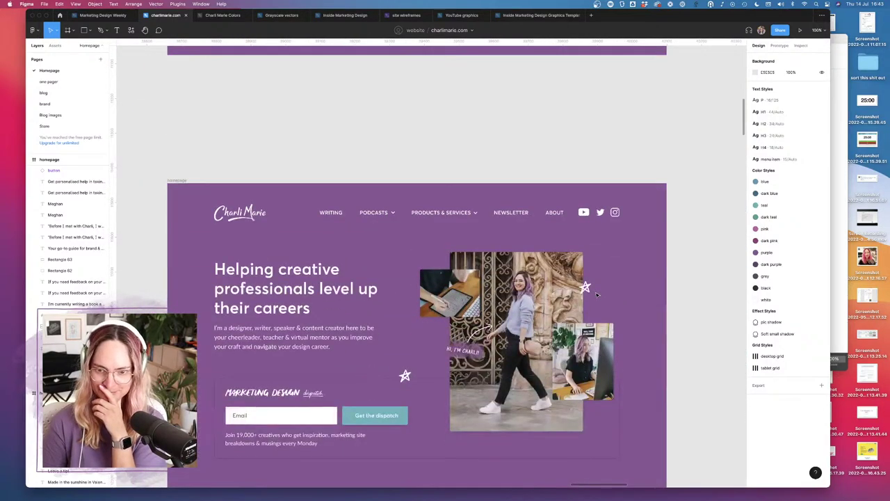
scroll(596, 295, up, 2)
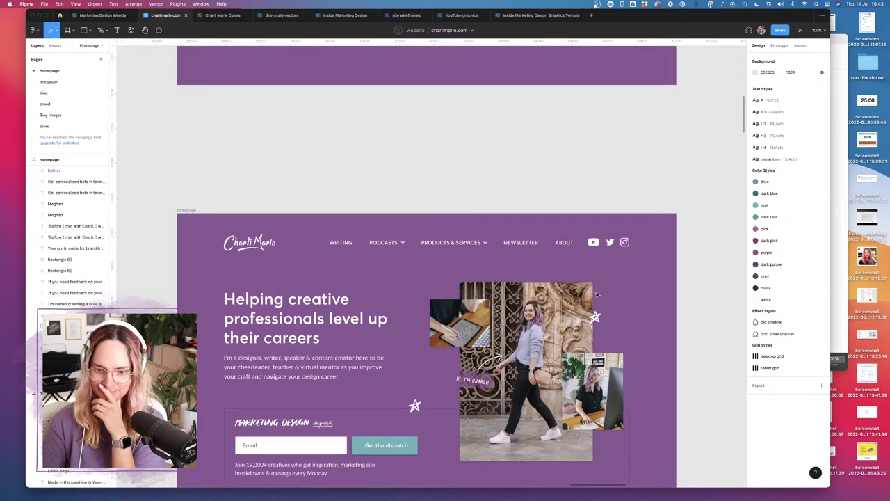
scroll(596, 294, up, 10)
scroll(595, 295, down, 1)
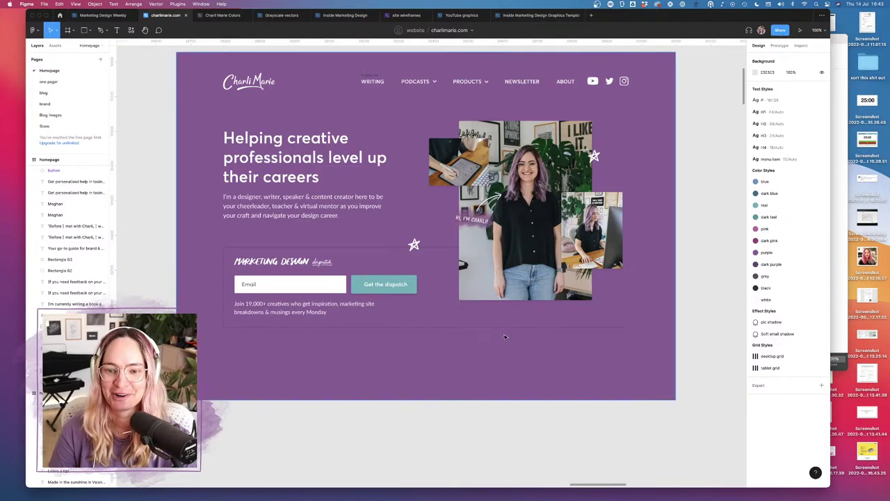
scroll(596, 293, down, 15)
scroll(504, 337, down, 5)
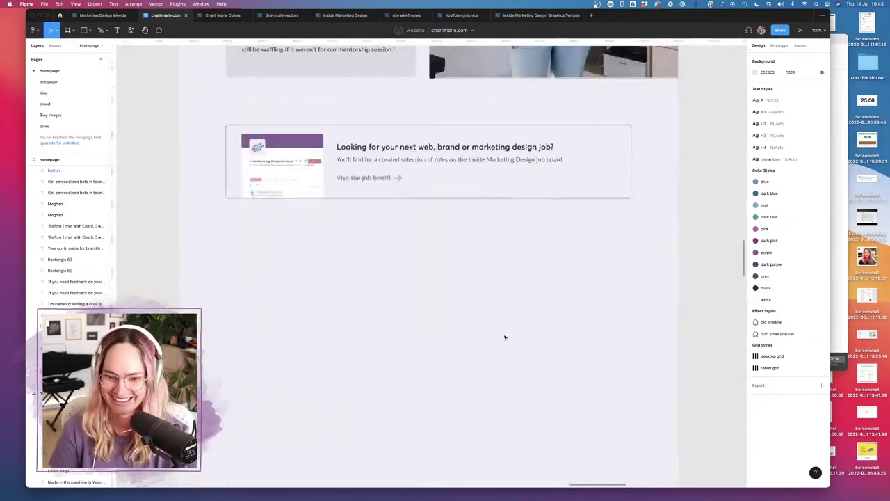
scroll(505, 337, up, 12)
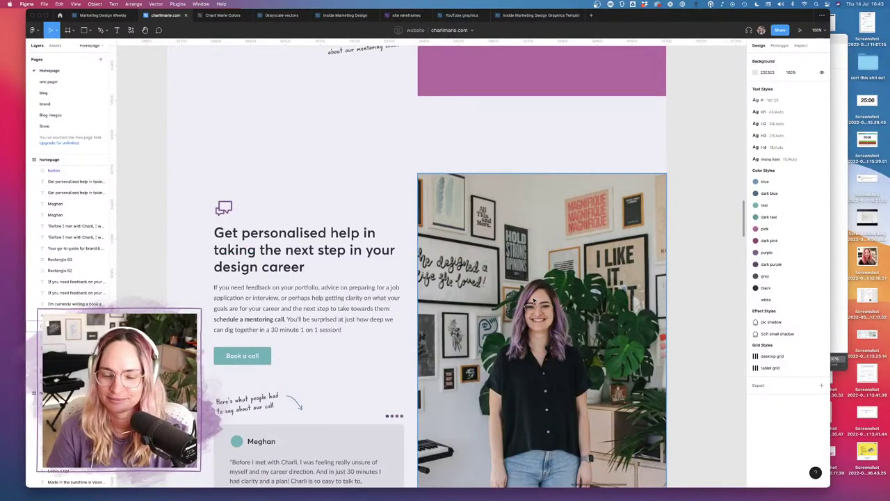
scroll(534, 300, down, 2)
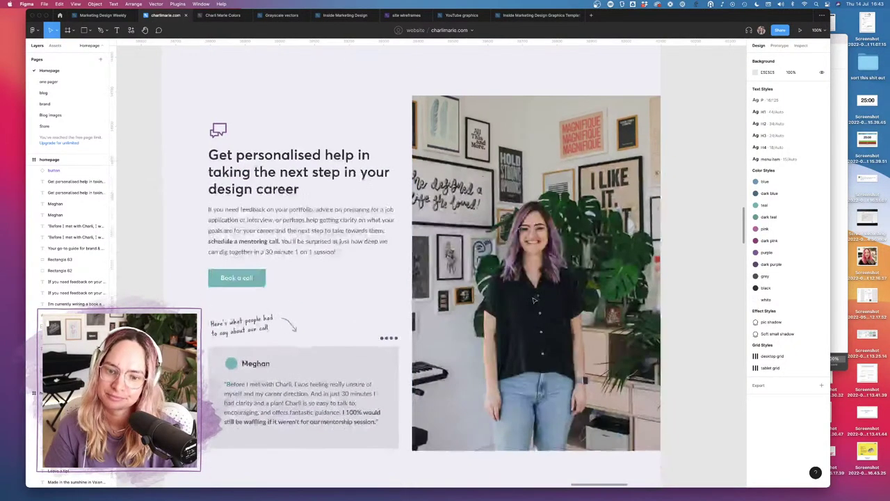
Step: Hide the mentoring photo frame's top image fill, comparing both photos, and keep the sitting photo showing
click(647, 288)
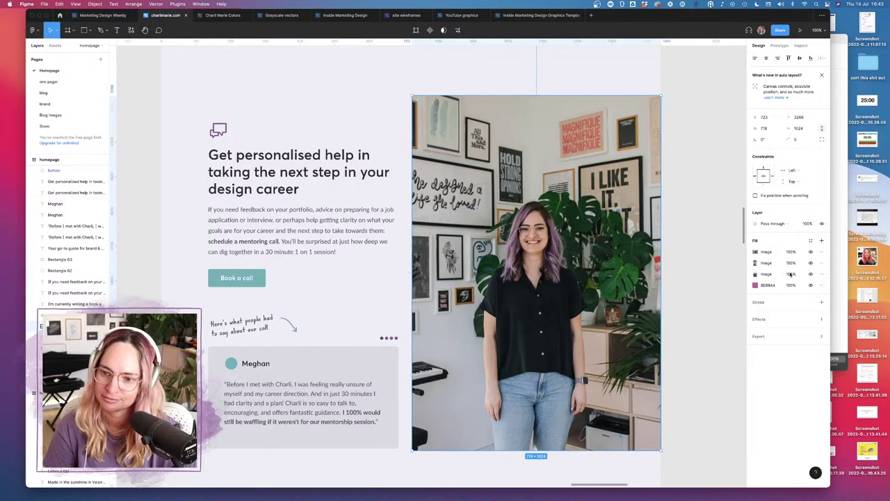
click(810, 251)
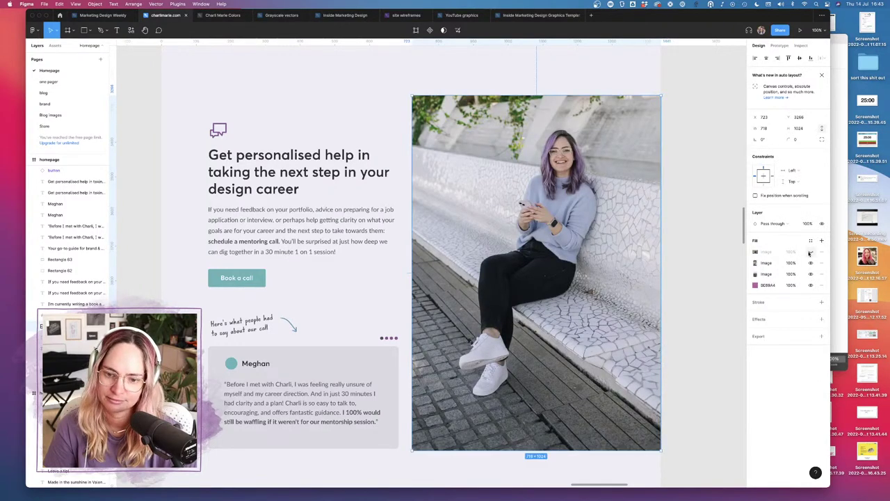
click(810, 252)
click(810, 251)
click(810, 252)
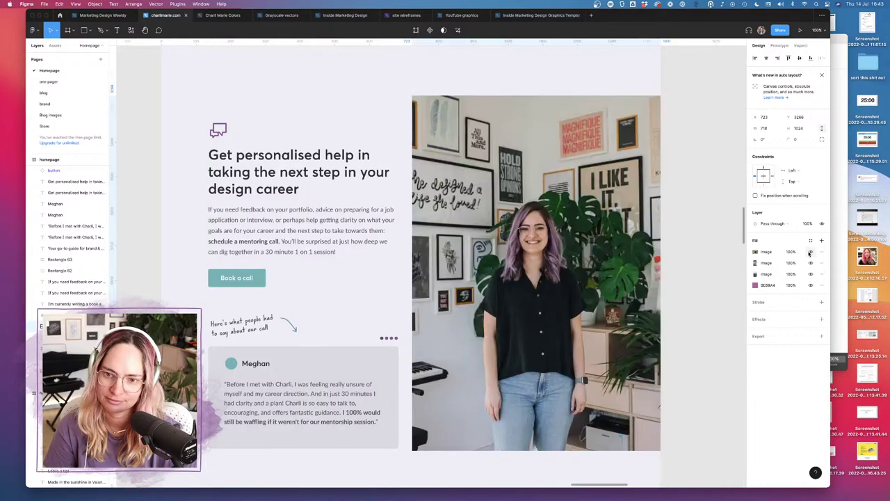
click(810, 252)
click(809, 252)
click(810, 251)
click(810, 252)
click(810, 252)
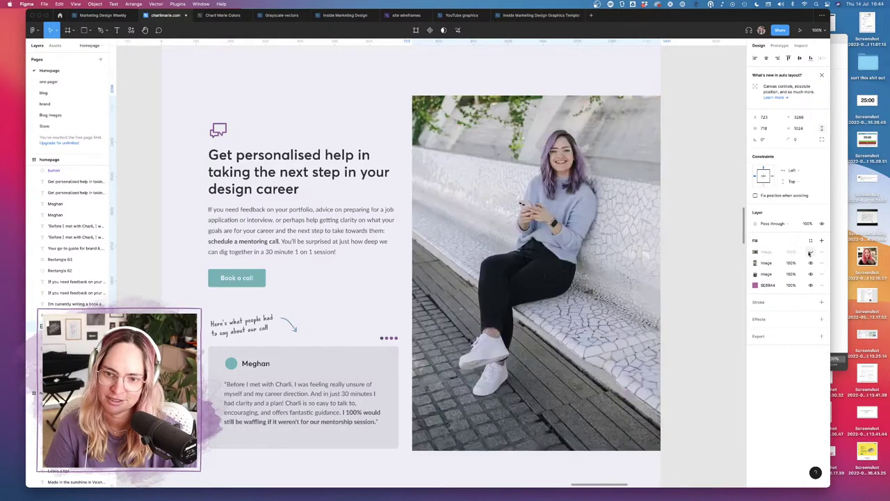
click(809, 252)
click(810, 252)
click(810, 251)
click(810, 252)
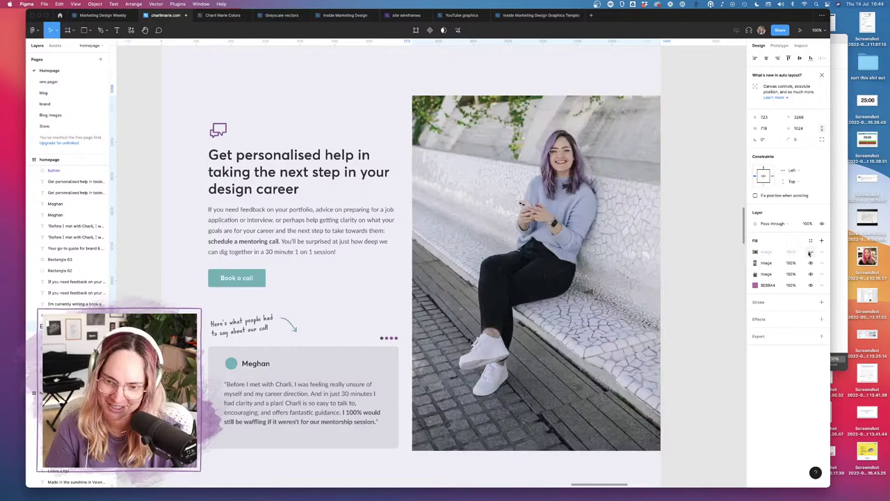
click(703, 265)
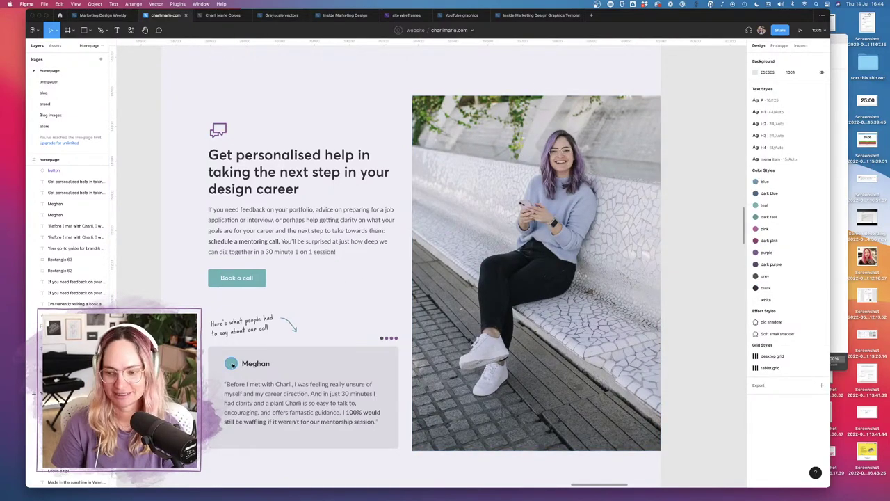
Step: Inspect the testimonial's teal avatar circle and the hand-drawn arrow image
click(232, 363)
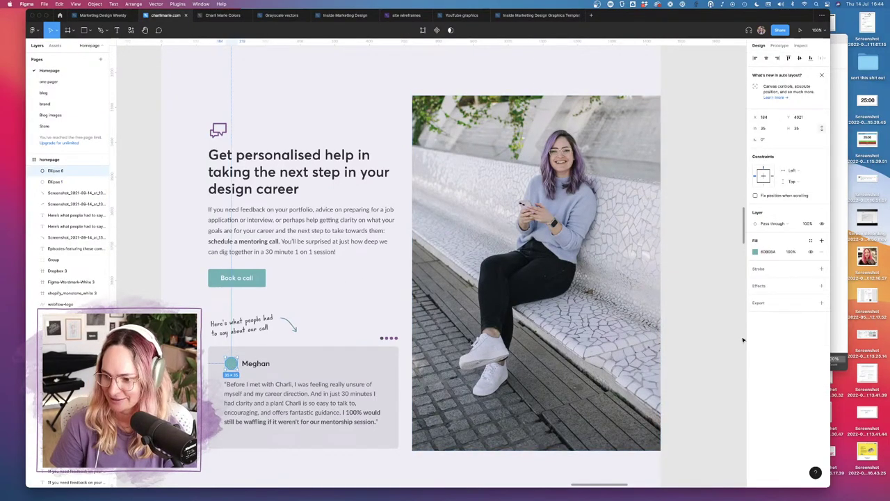
click(707, 303)
scroll(671, 288, down, 3)
scroll(671, 288, left, 2)
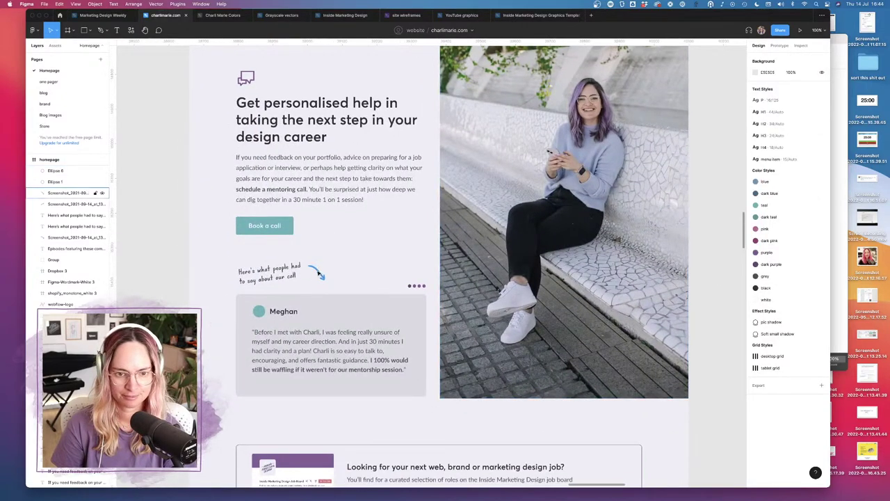
click(319, 274)
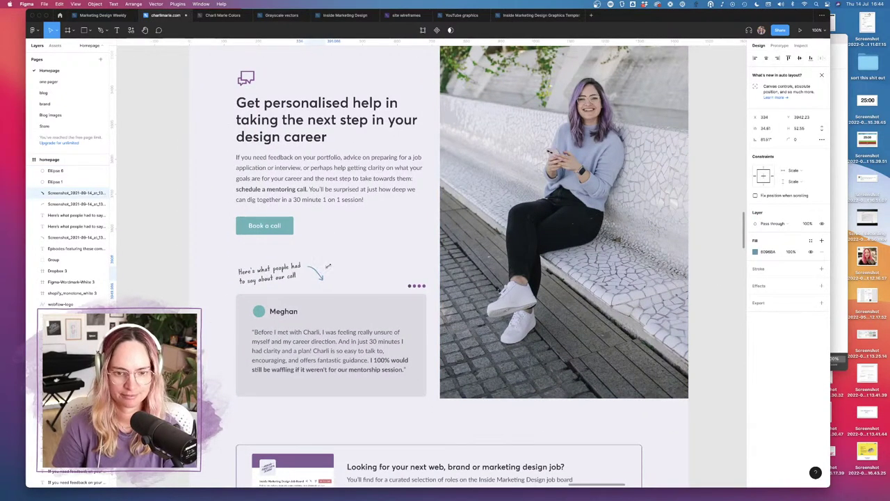
click(337, 277)
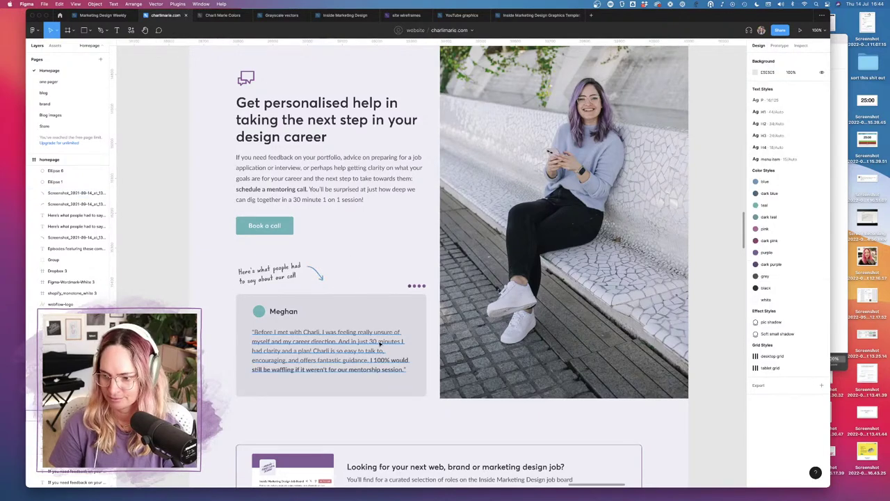
mouse_move(612, 494)
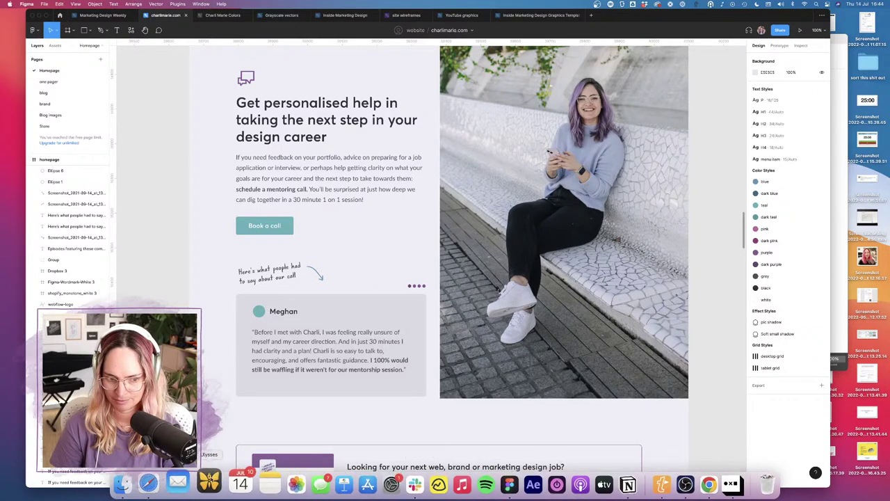
click(208, 479)
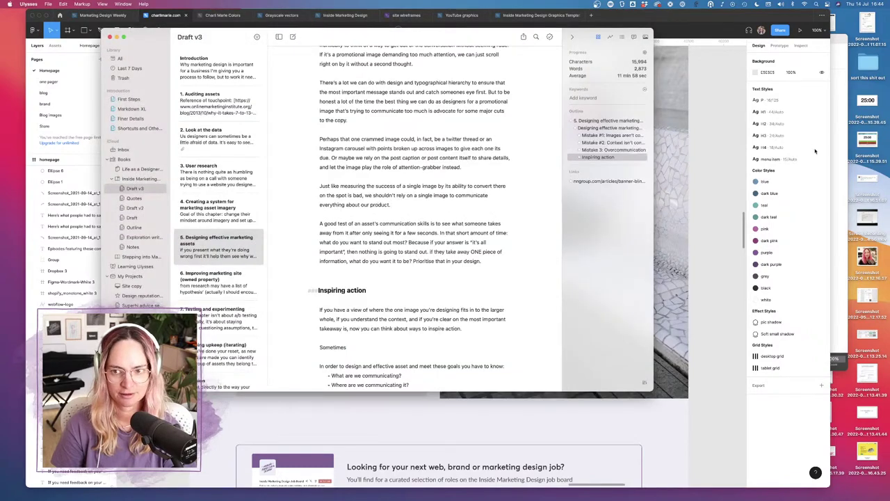
click(815, 150)
scroll(391, 203, up, 3)
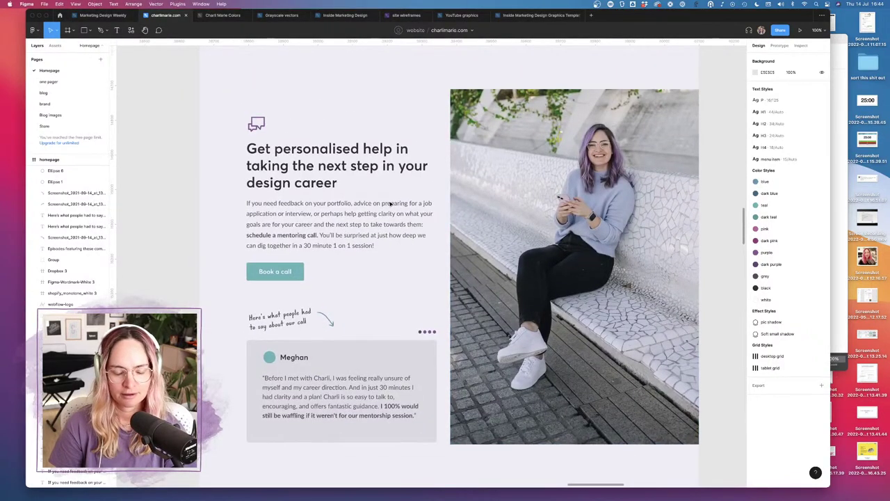
Step: Distribute the four carousel dots with even horizontal spacing
click(427, 332)
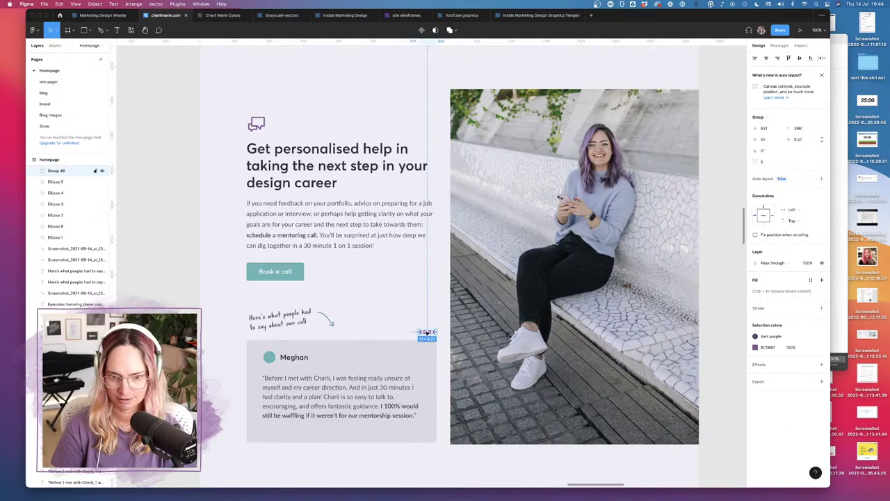
scroll(430, 333, up, 5)
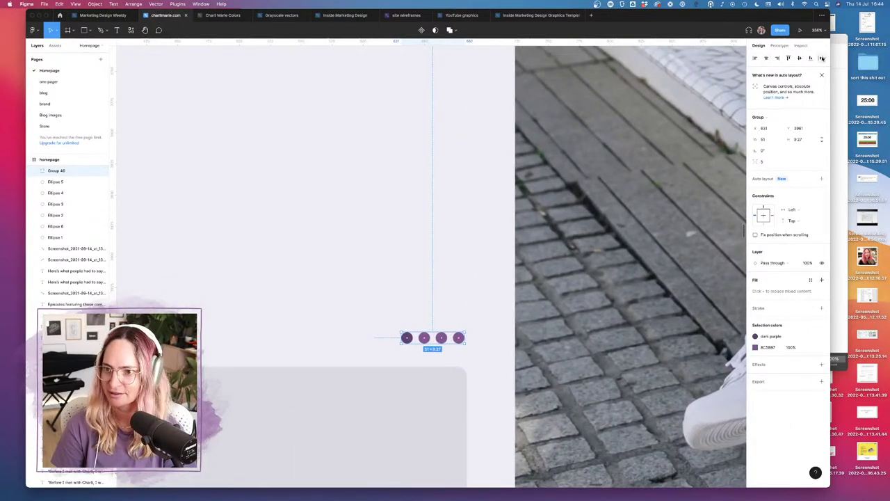
click(822, 58)
click(773, 89)
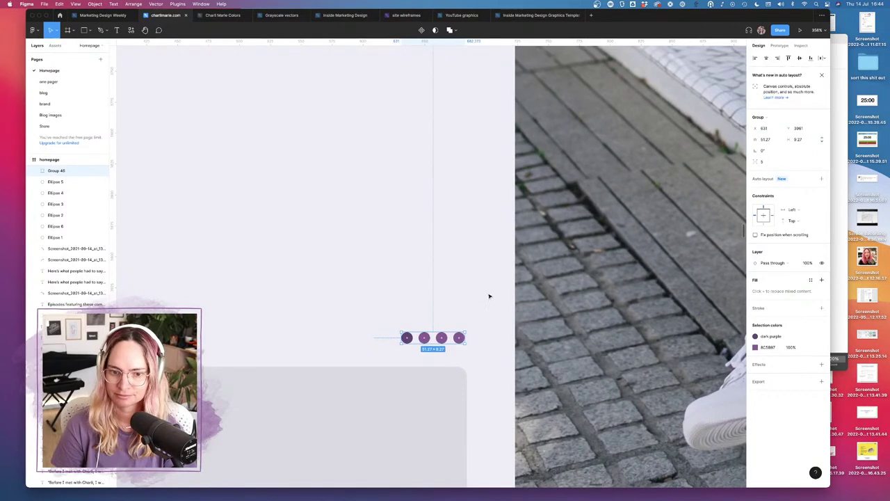
Step: Wrap the dots in an auto-layout frame and increase the item spacing between them
scroll(417, 339, up, 4)
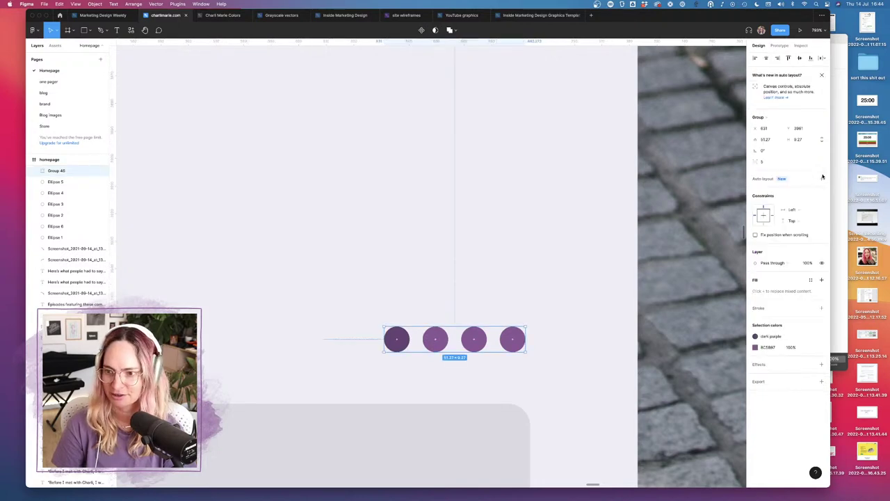
click(821, 178)
click(762, 215)
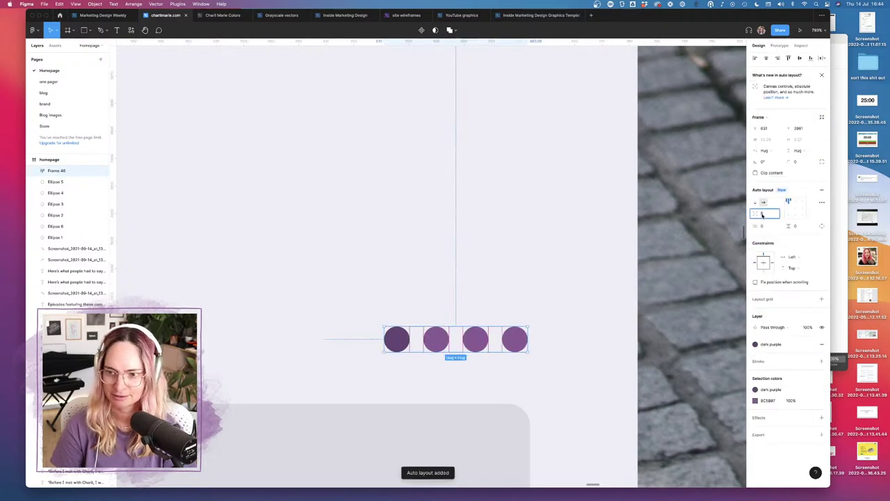
key(Up)
key(Up)
key(Escape)
click(554, 249)
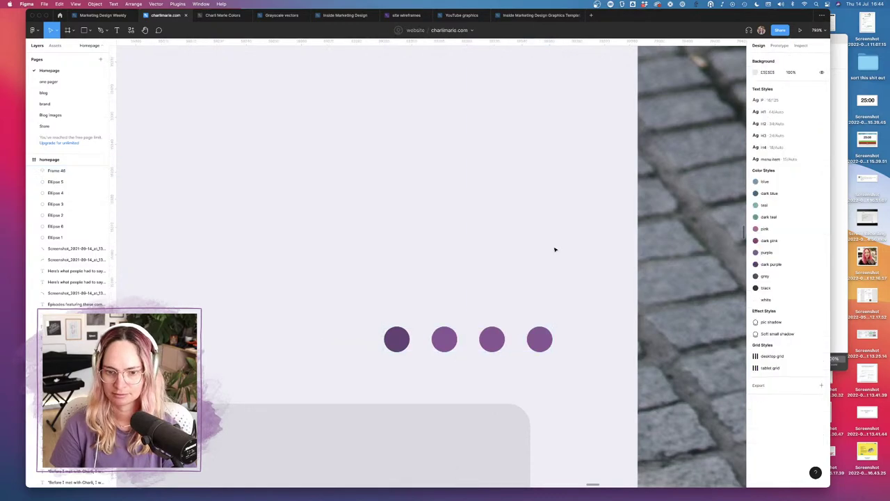
scroll(549, 258, down, 5)
click(546, 262)
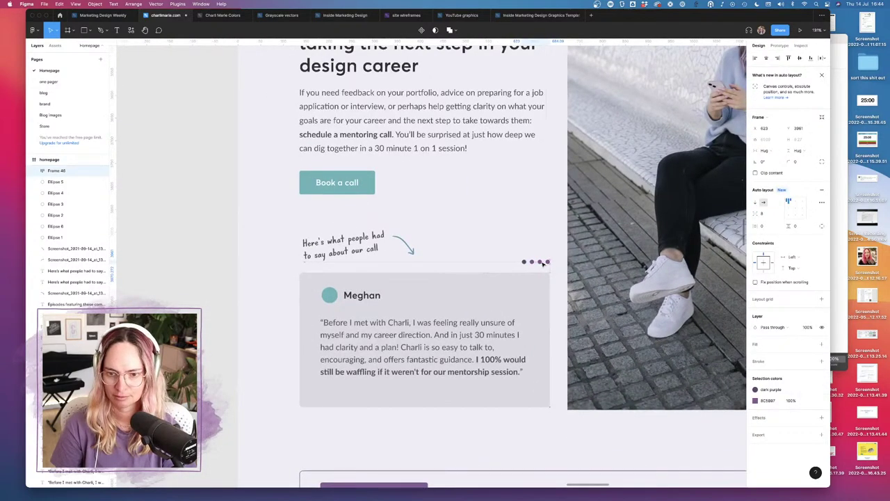
click(545, 241)
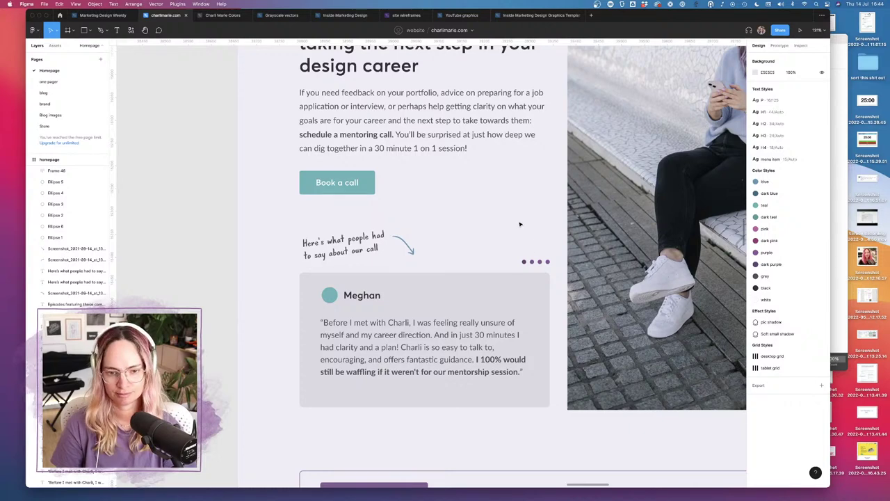
Step: Copy the last testimonial paragraph from Ulysses' Site copy sheet, then return to Figma
mouse_move(421, 485)
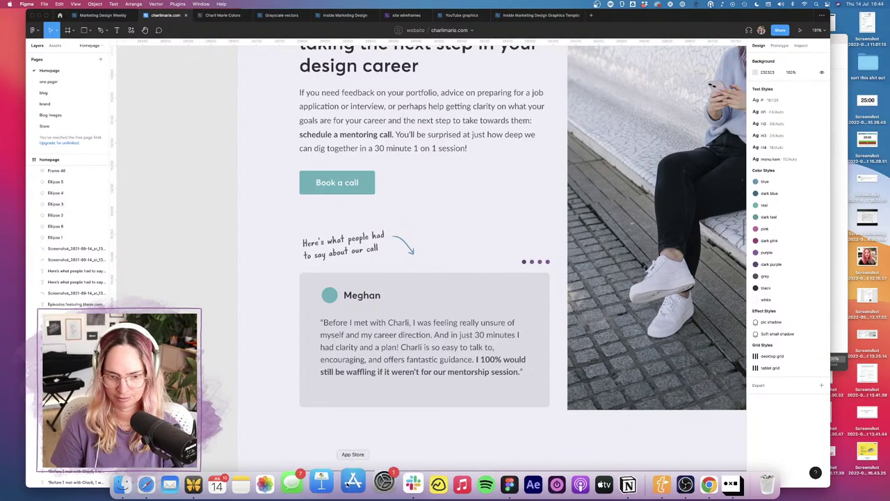
click(200, 482)
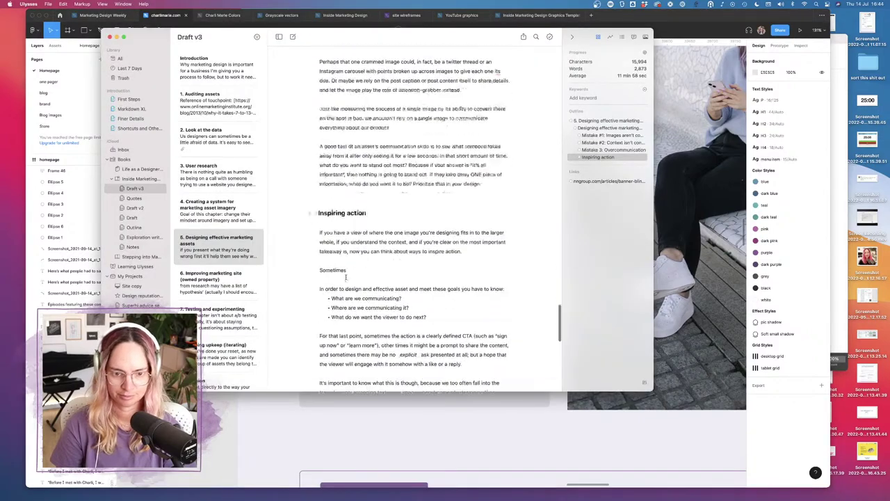
click(132, 286)
scroll(382, 262, down, 10)
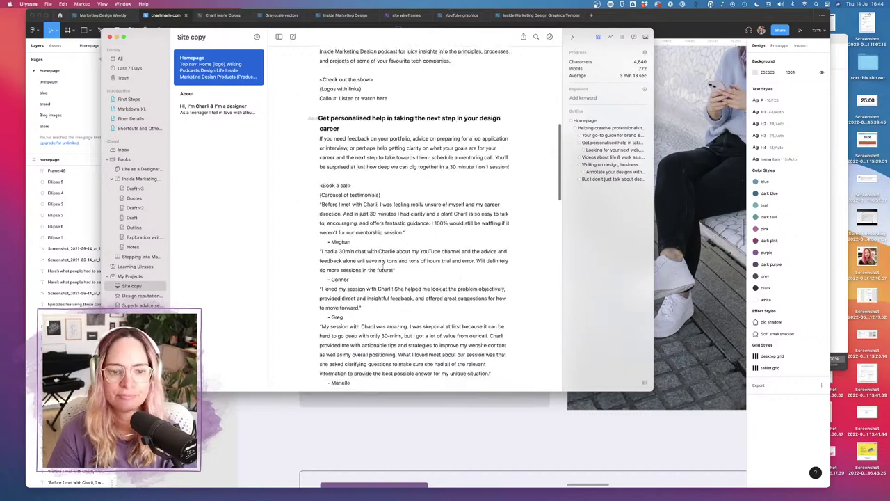
scroll(382, 262, down, 8)
scroll(382, 264, up, 7)
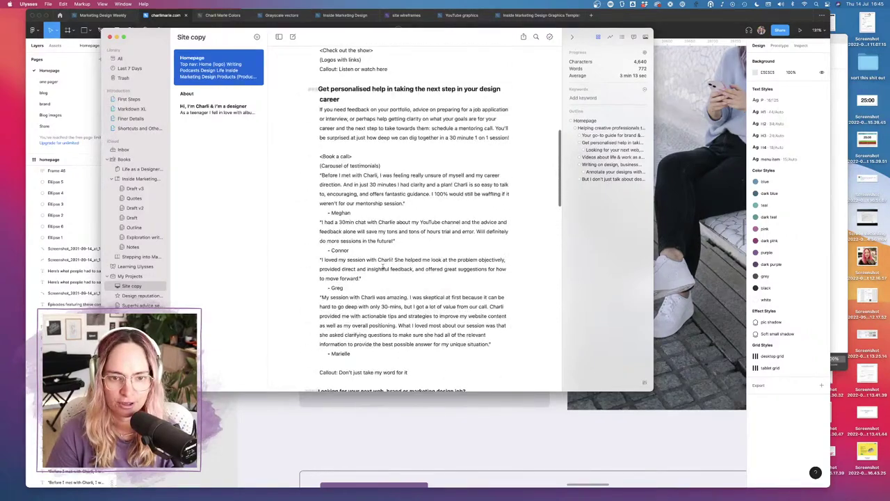
triple_click(489, 336)
key(super+c)
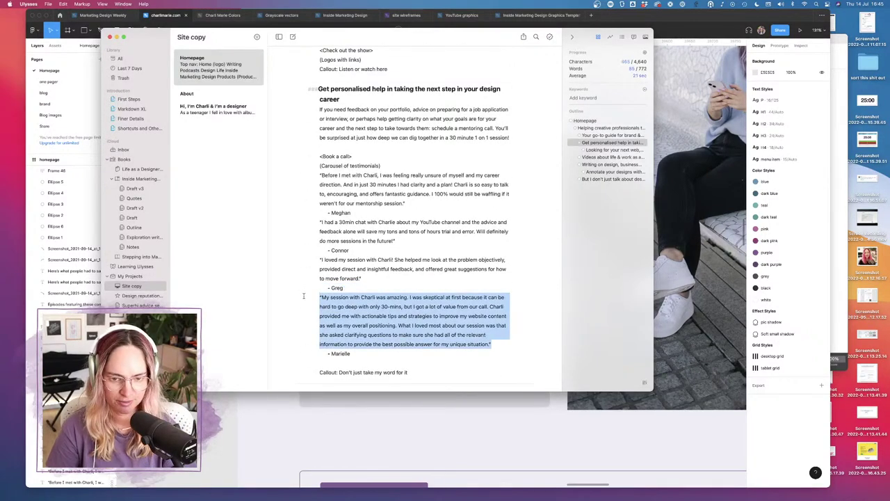
click(504, 447)
Step: Replace the existing testimonial quote with the copied testimonial text
double_click(376, 340)
key(super+a)
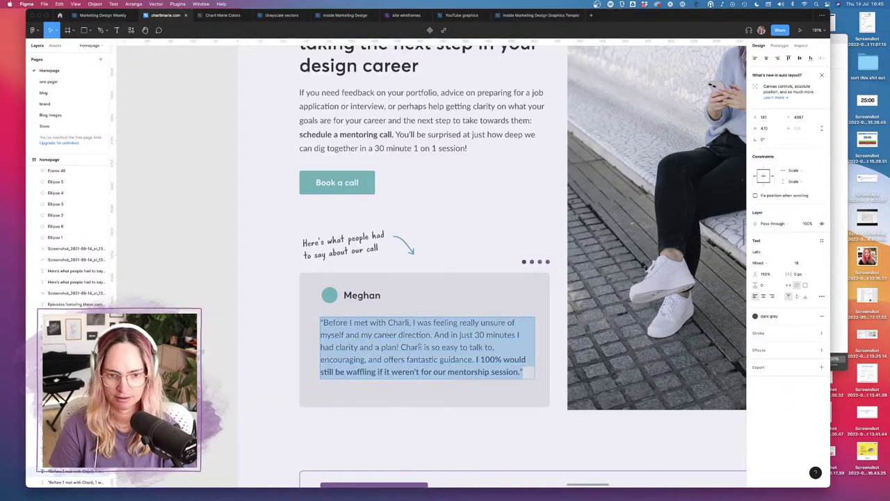
key(super+v)
key(Escape)
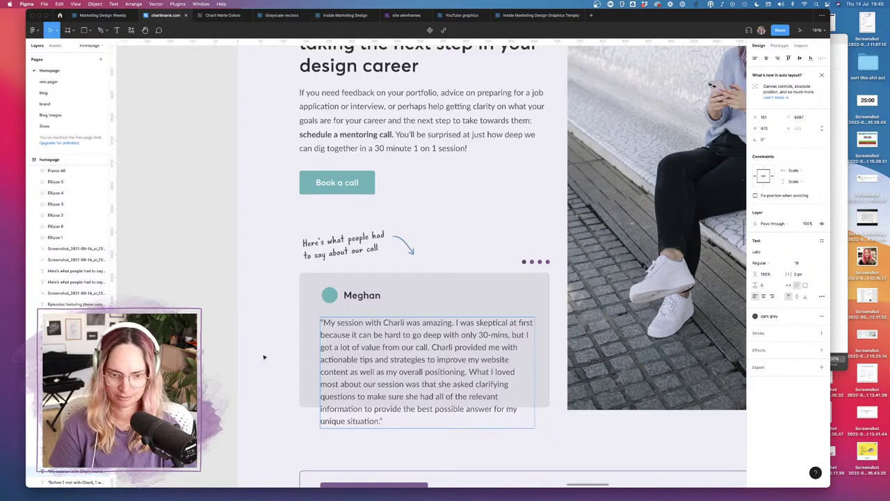
click(238, 360)
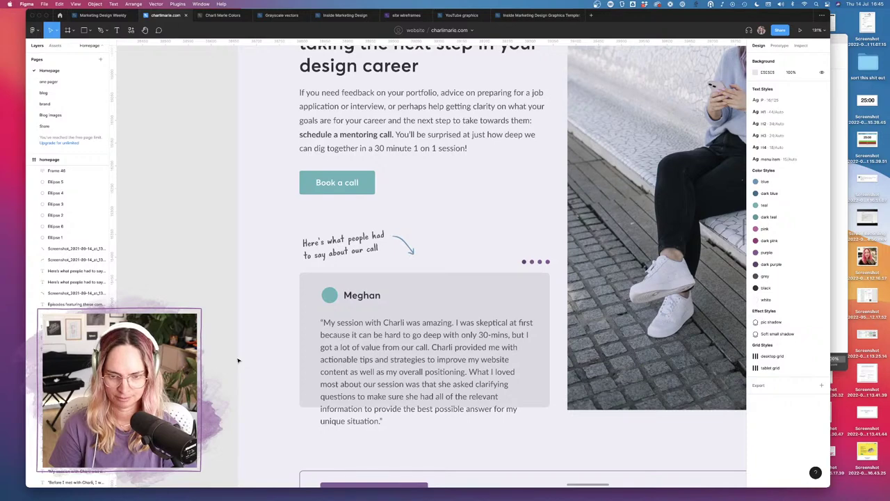
Step: Make the grey testimonial card 382 px high, reverting the stretched photo to its 1024 px height
click(306, 378)
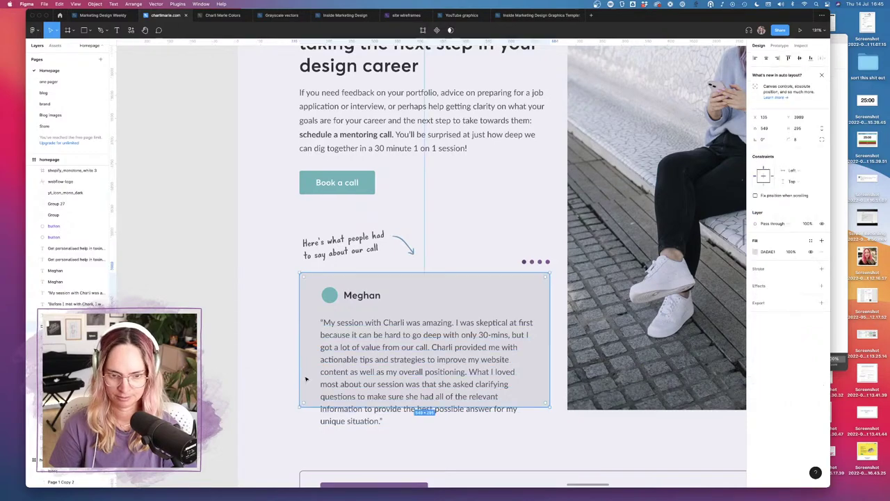
drag(425, 407, 422, 447)
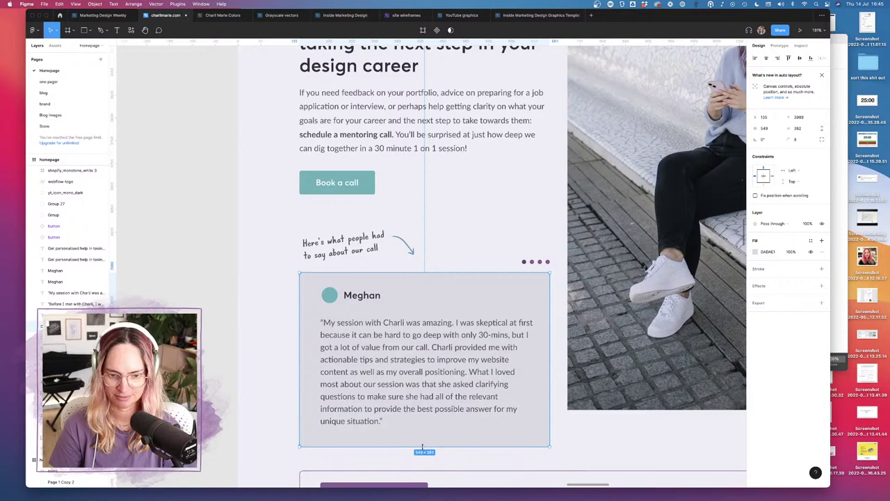
click(634, 408)
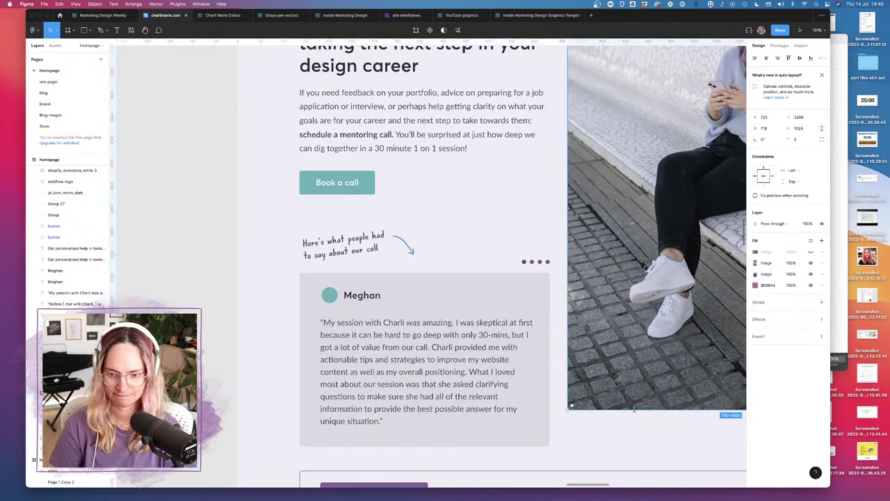
double_click(643, 397)
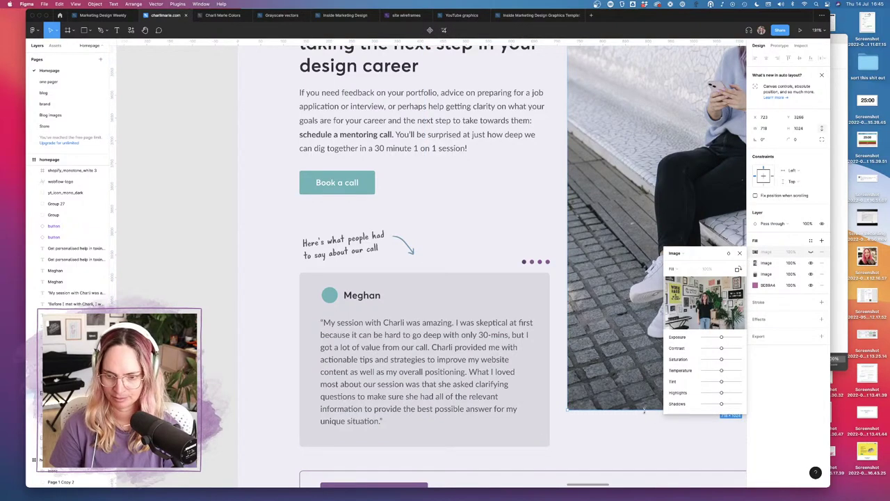
drag(643, 410, 641, 444)
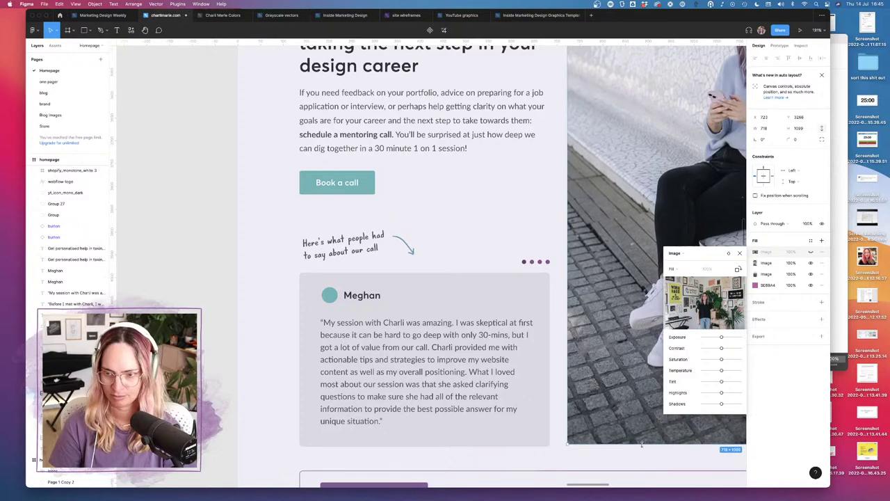
scroll(641, 445, up, 5)
key(super+z)
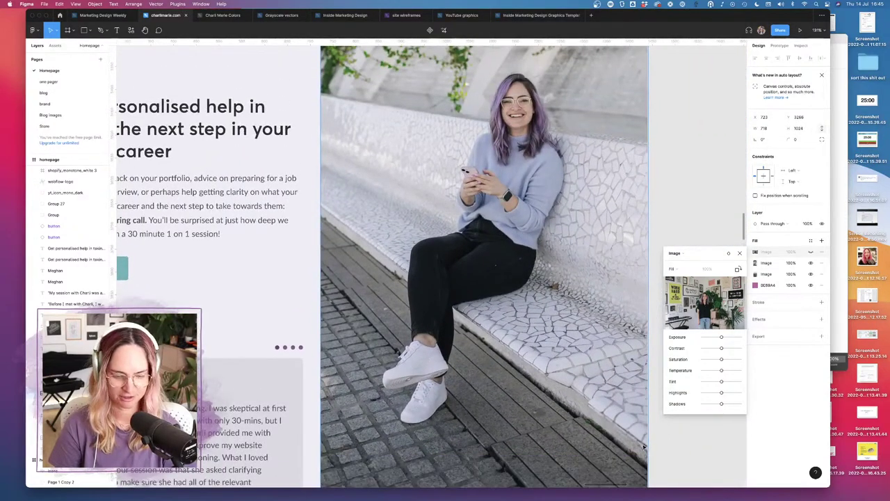
scroll(538, 381, down, 5)
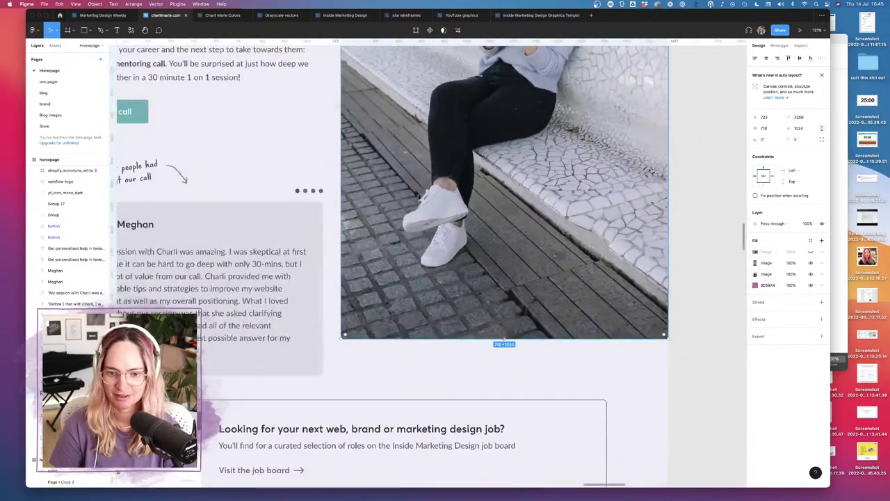
drag(504, 343, 504, 369)
key(super+z)
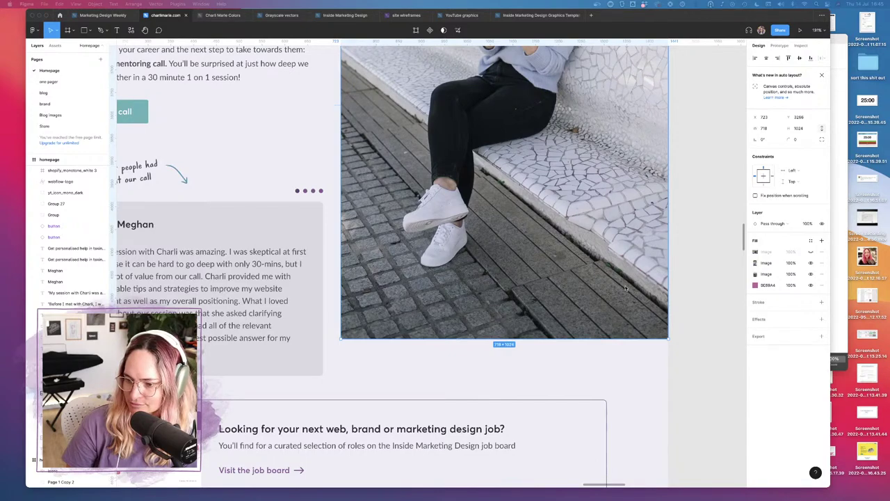
scroll(634, 257, up, 5)
scroll(634, 257, left, 2)
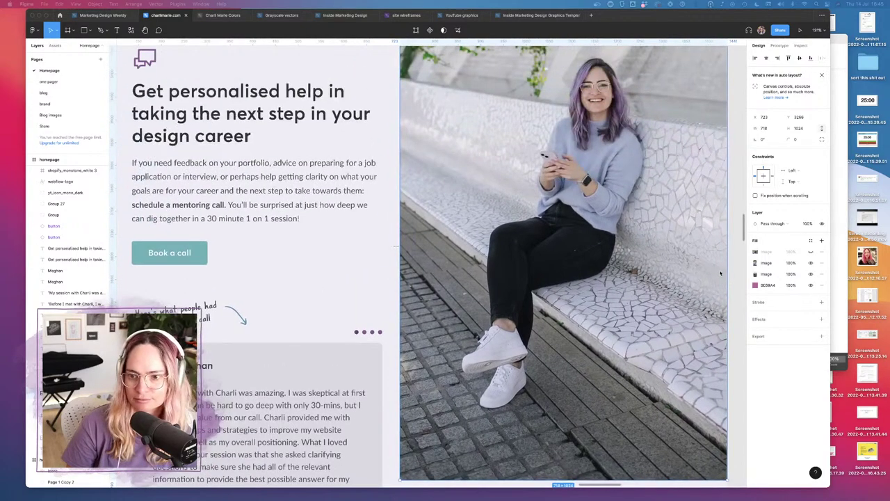
Step: Try moving the handwritten heading and testimonial card up beside the photo, then undo it
click(738, 278)
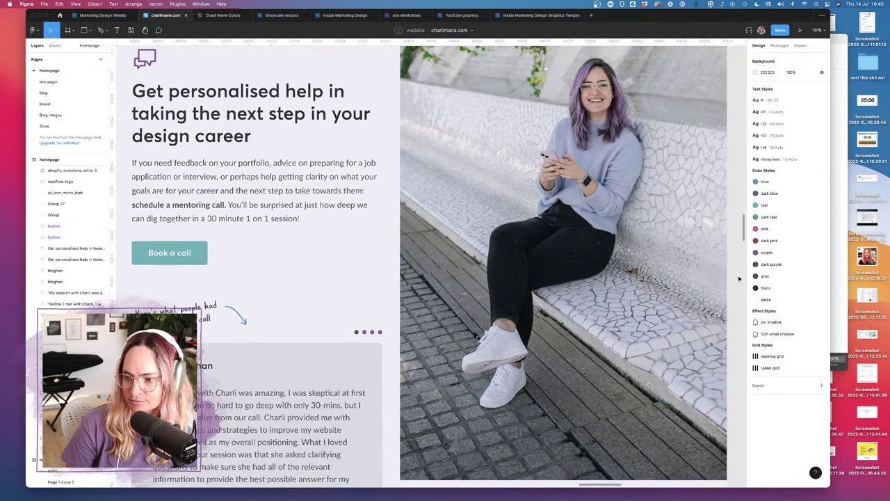
scroll(738, 278, up, 3)
scroll(739, 279, left, 1)
scroll(716, 273, down, 4)
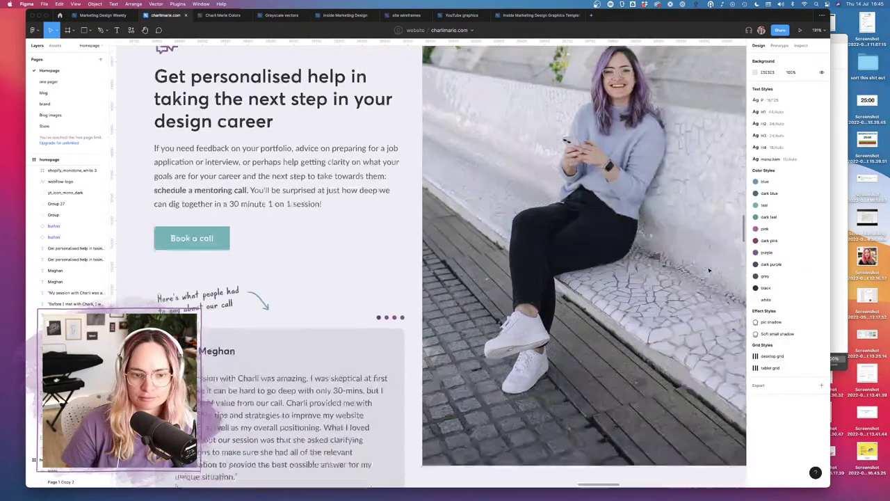
scroll(710, 269, down, 4)
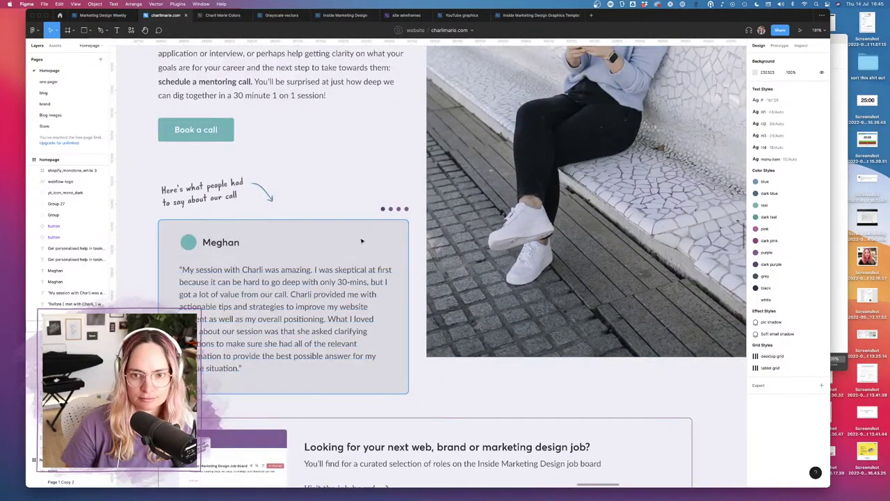
double_click(209, 242)
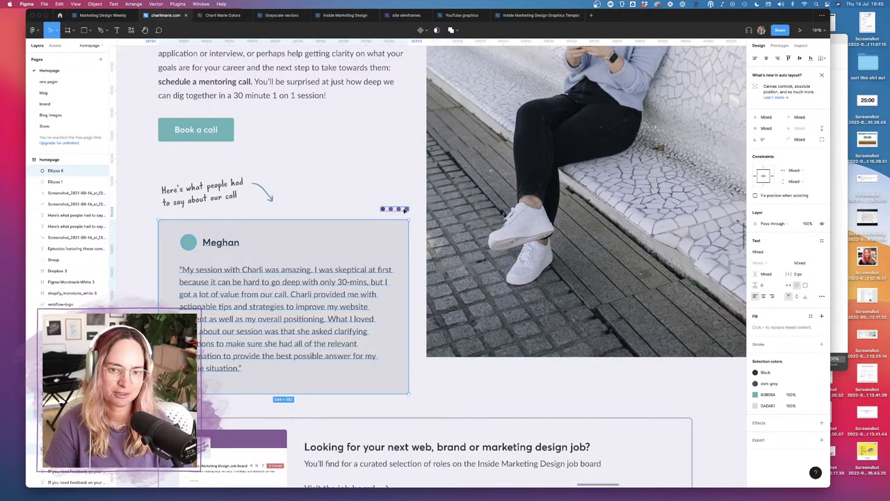
key(Escape)
shift+click(233, 197)
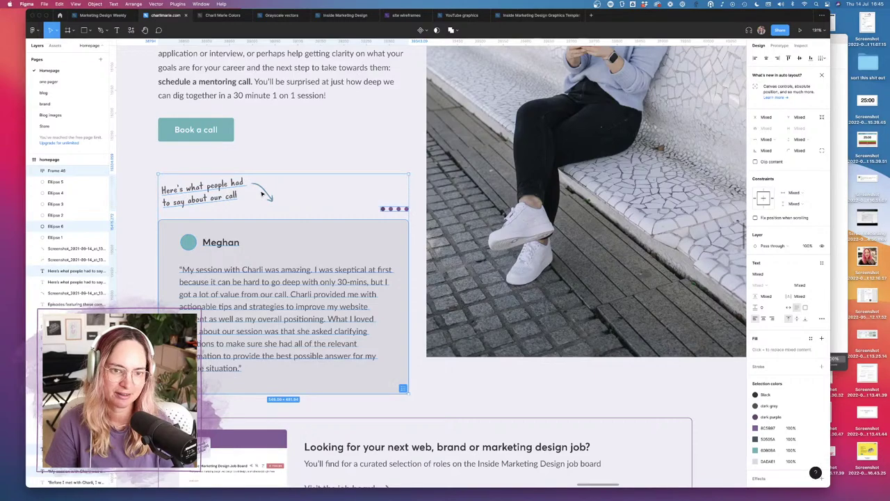
drag(263, 193, 384, 132)
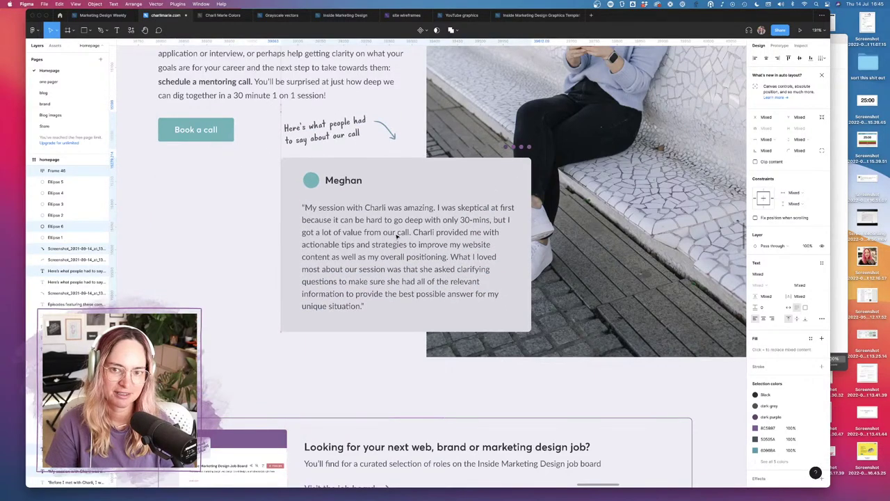
scroll(397, 237, up, 5)
key(super+z)
scroll(398, 236, down, 6)
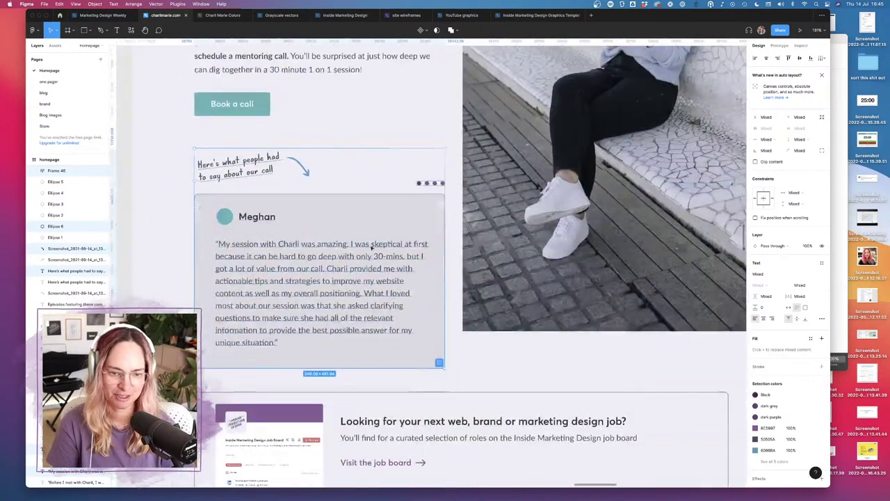
key(Escape)
Step: Delete the 'Charli provided me…' actionable tips sentence from Meghan's quote
double_click(335, 300)
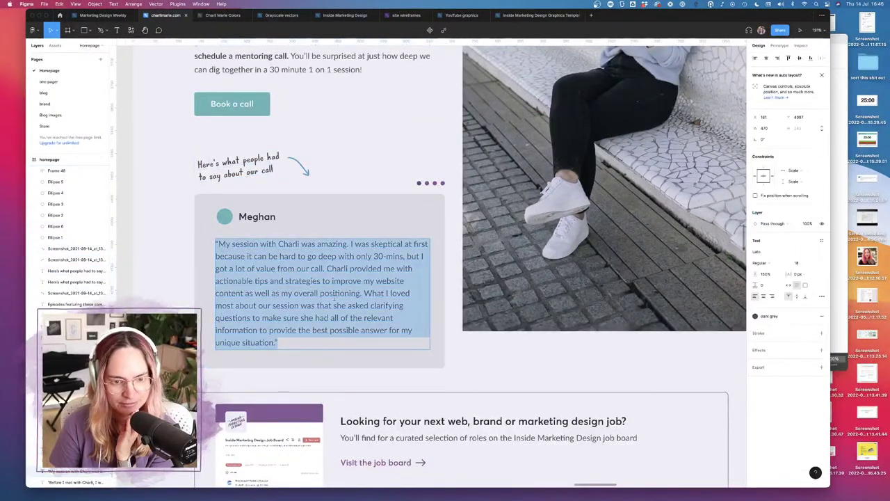
key(Escape)
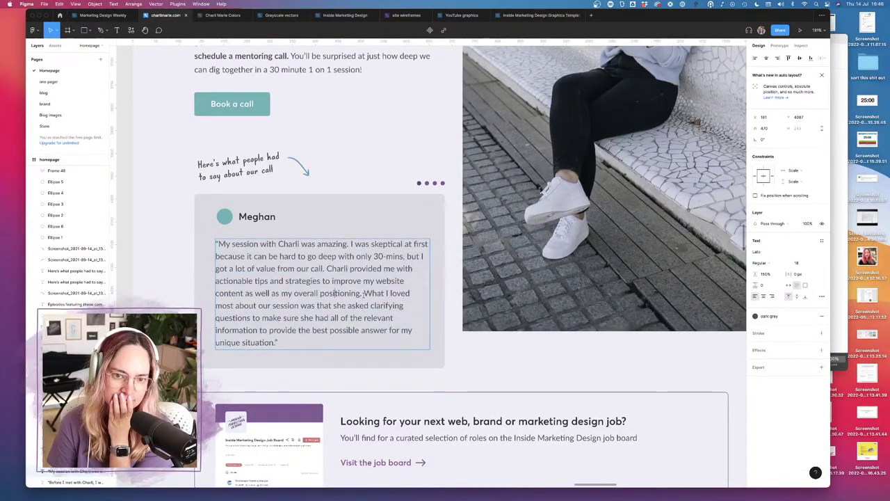
drag(362, 293, 327, 269)
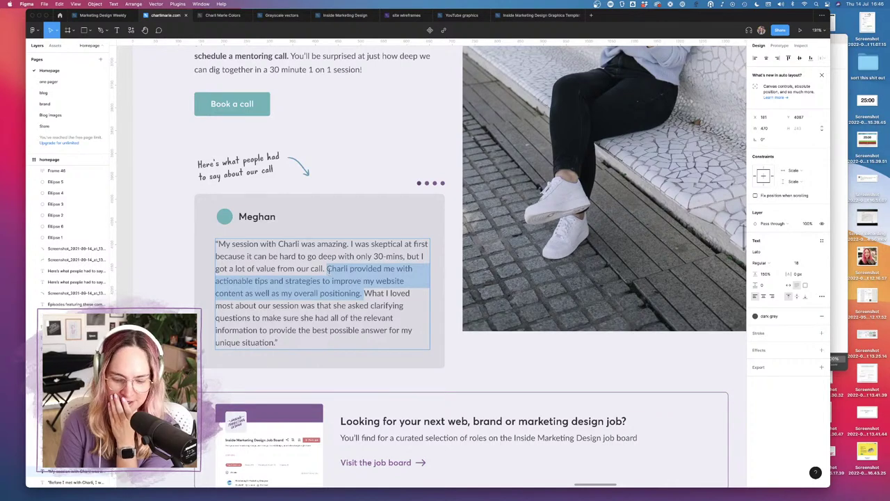
key(BackSpace)
Step: Shorten the grey card to 549 × 297 to fit the shorter quote
click(387, 347)
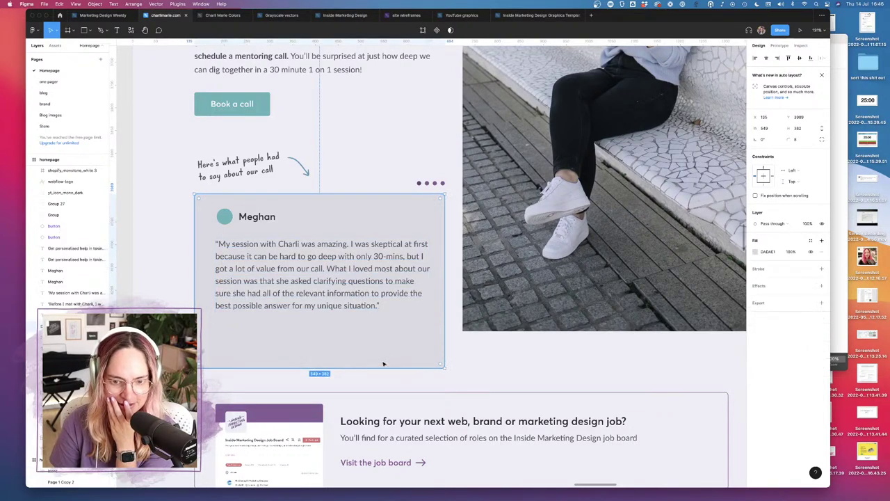
right_click(383, 365)
click(393, 339)
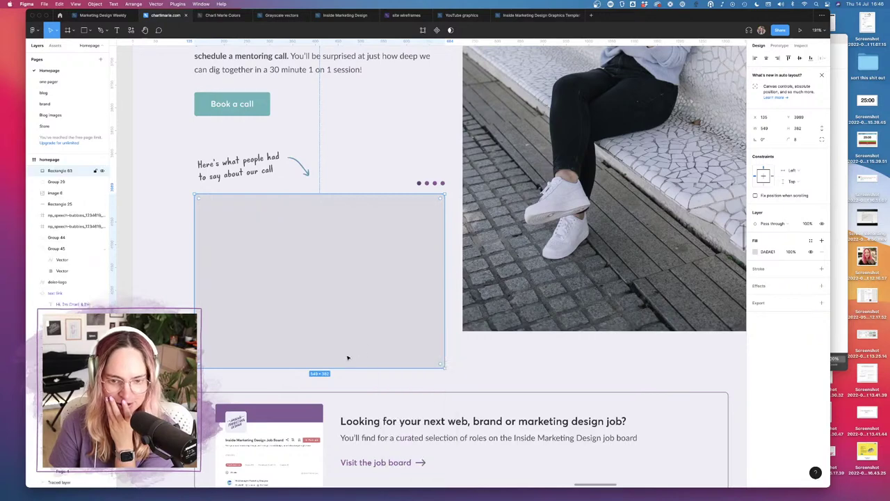
key(super+z)
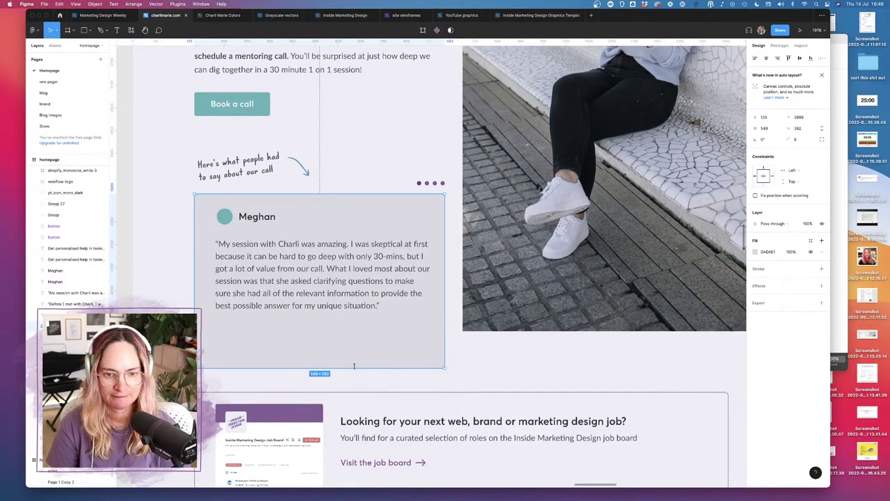
drag(354, 365, 354, 328)
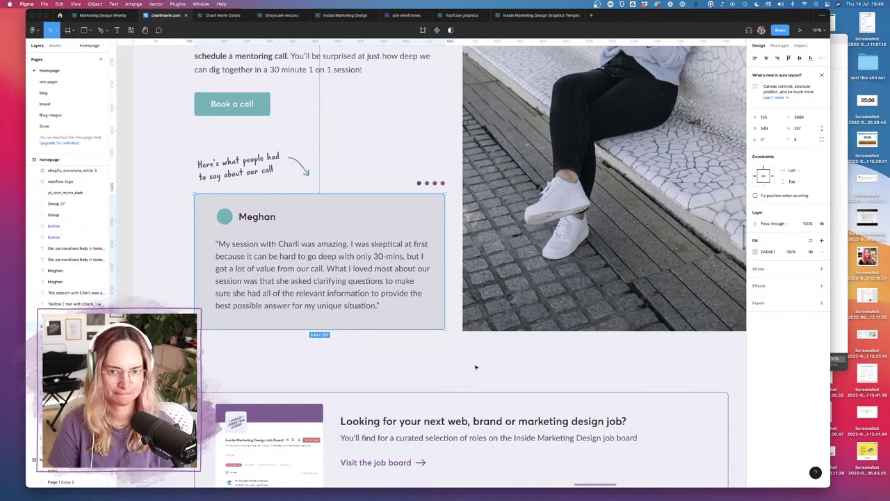
click(476, 367)
scroll(475, 366, up, 5)
Step: Duplicate the whole mentoring section below the original
scroll(486, 309, down, 3)
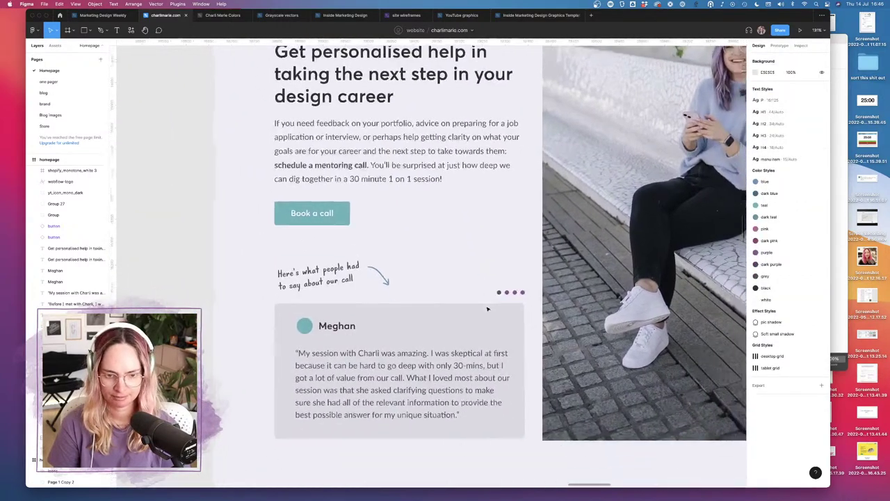
scroll(454, 278, down, 10)
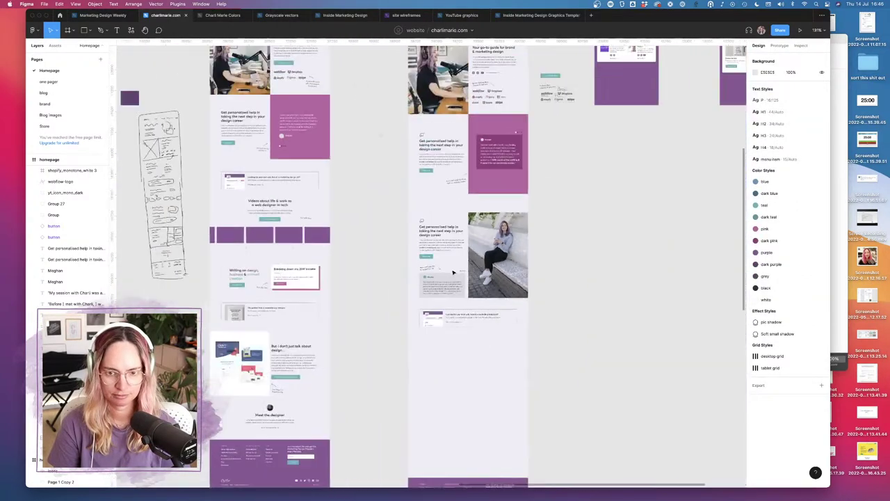
drag(421, 218, 530, 341)
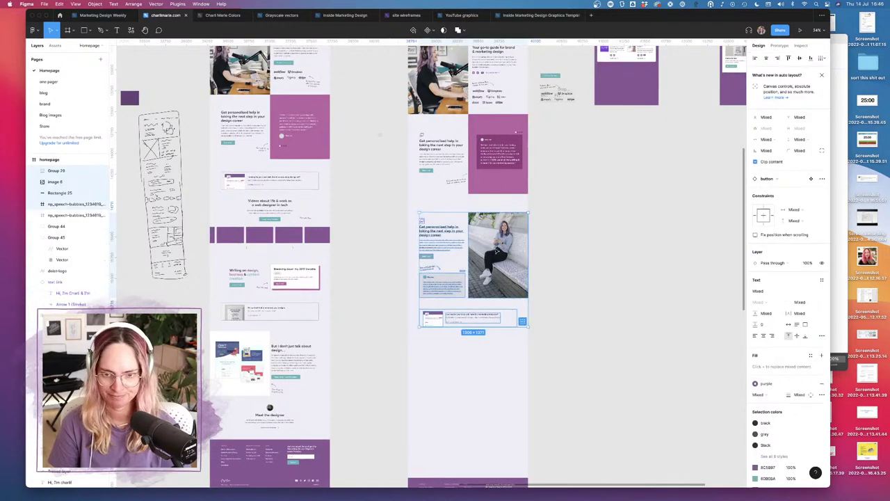
drag(491, 249, 490, 392)
click(573, 387)
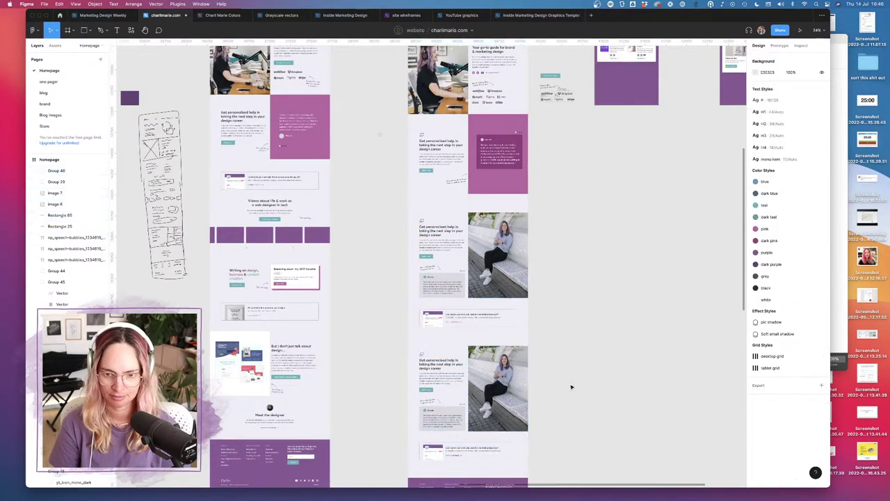
scroll(485, 370, up, 5)
scroll(486, 370, down, 3)
scroll(460, 293, up, 5)
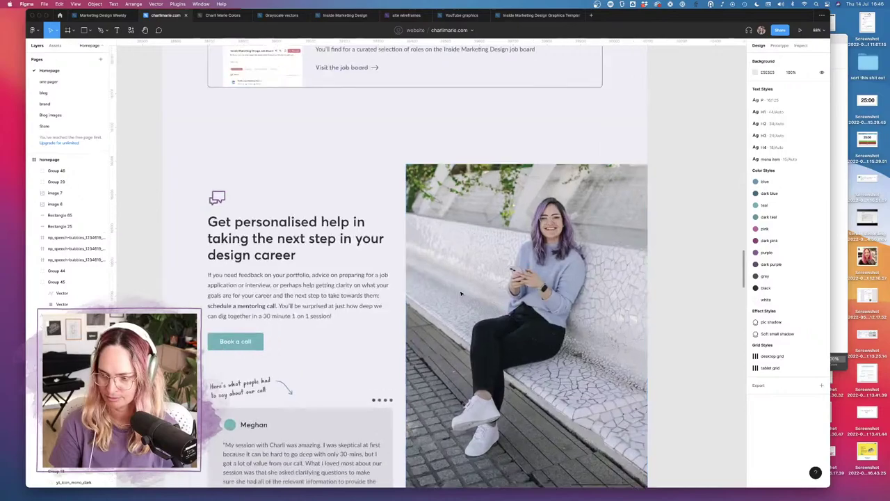
scroll(334, 307, down, 5)
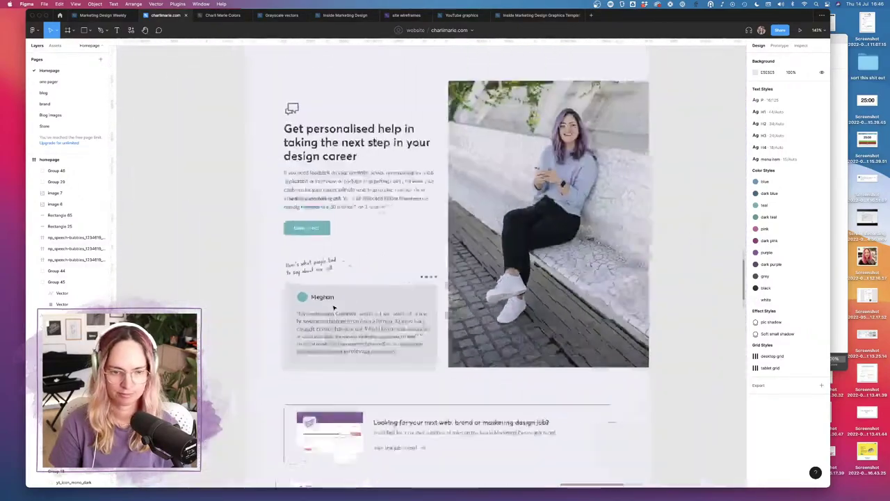
Step: With layout grids shown, move Meghan's avatar, name and quote left onto the grid
click(358, 299)
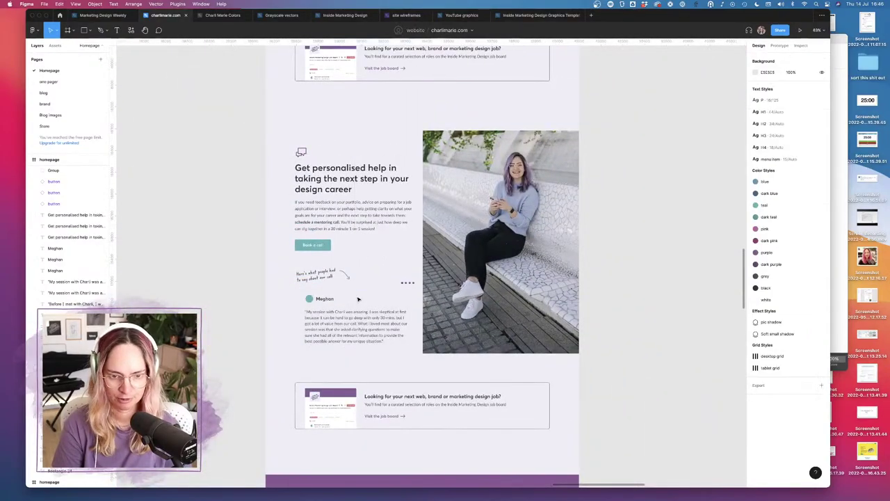
scroll(358, 299, up, 5)
click(241, 302)
shift+click(278, 303)
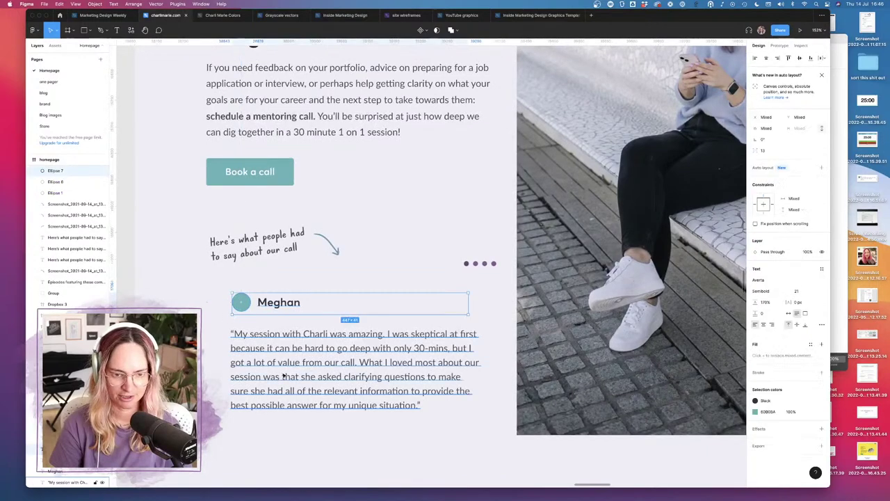
shift+click(283, 381)
key(ctrl+g)
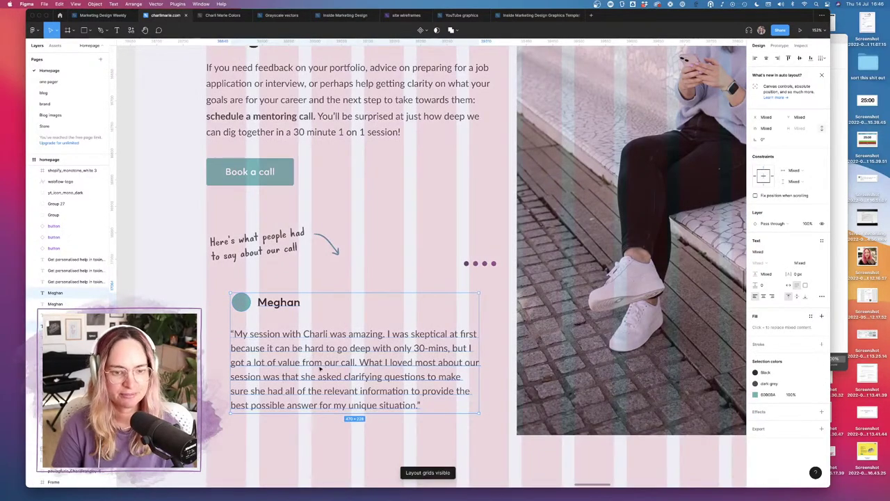
drag(322, 367, 298, 364)
click(391, 291)
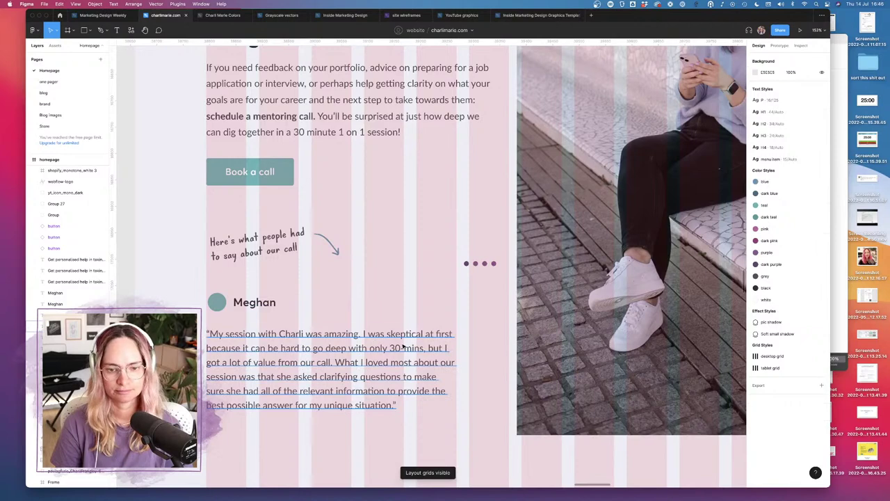
Step: Apply the P text style to the quote, try another style, then detach it
click(390, 375)
click(821, 240)
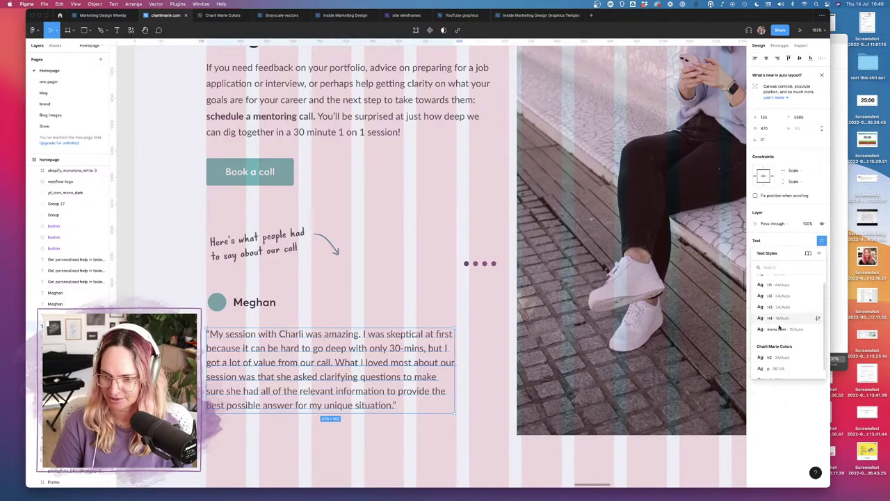
click(773, 284)
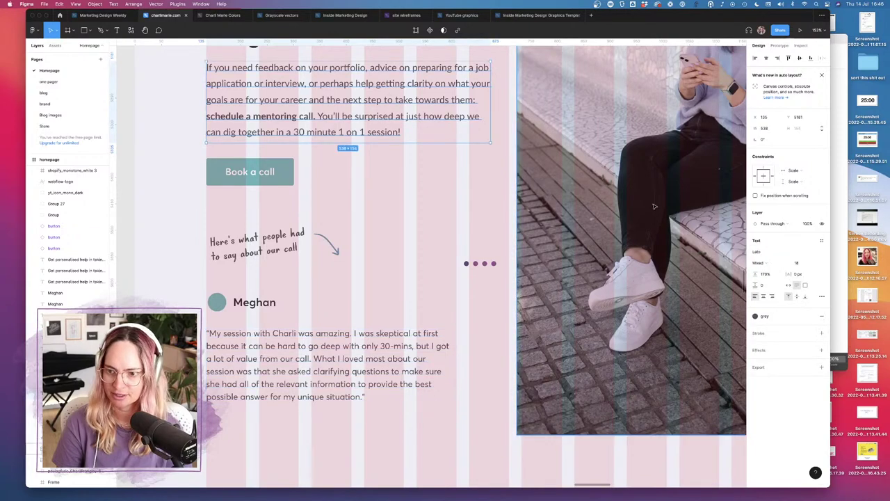
click(807, 243)
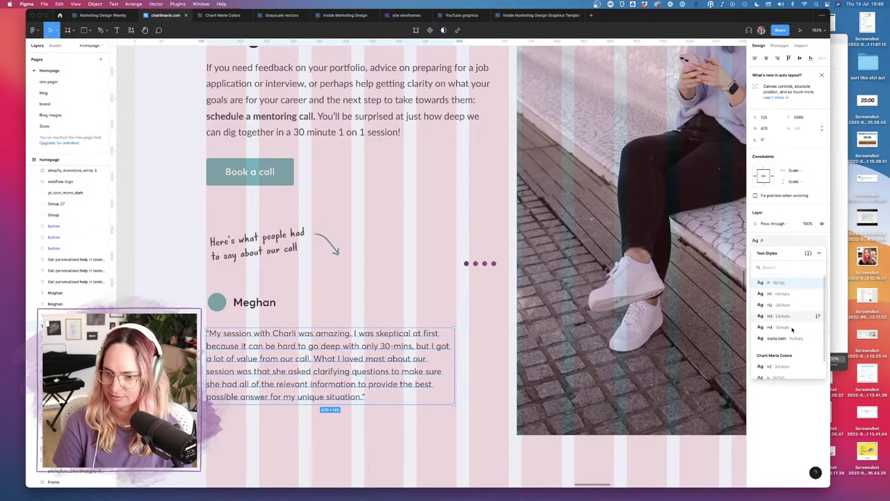
click(789, 359)
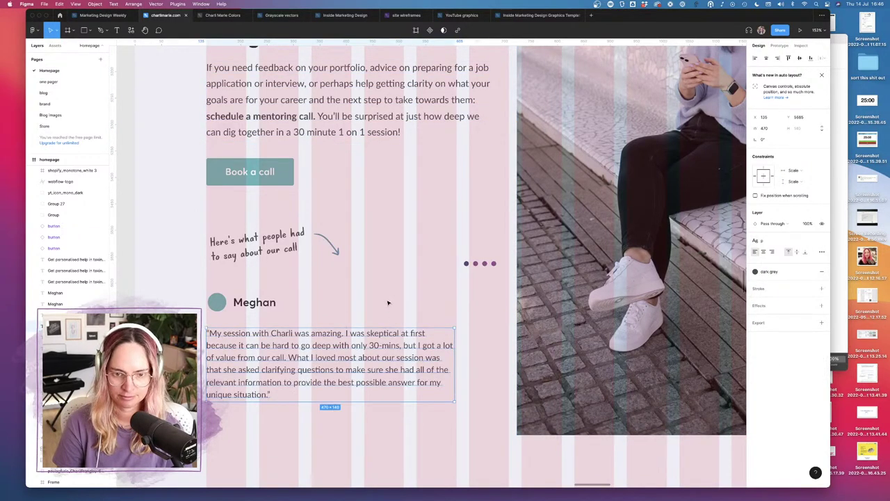
click(822, 241)
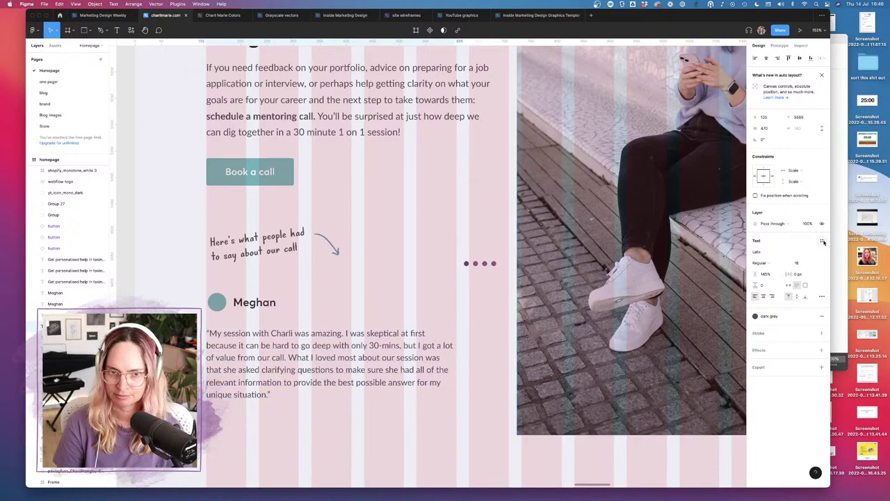
click(443, 102)
click(327, 363)
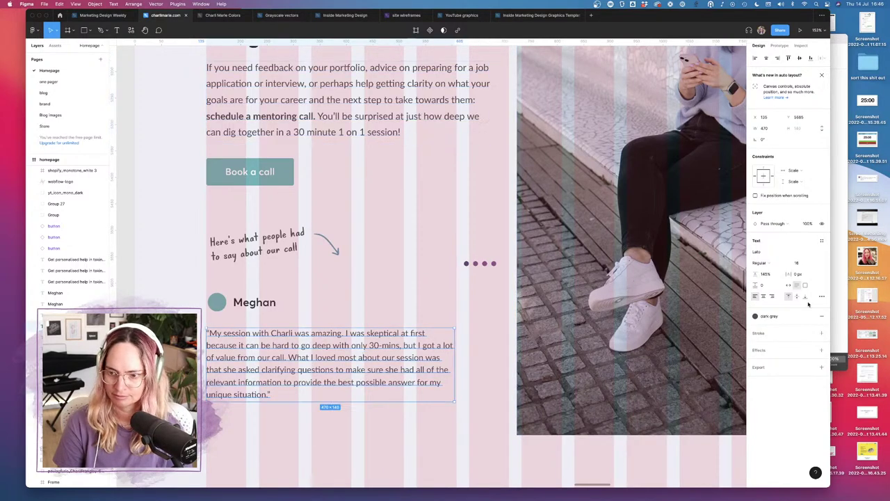
Step: Set the quote's font size to 16 and its line height to about 170%
click(799, 262)
text(18)
key(Return)
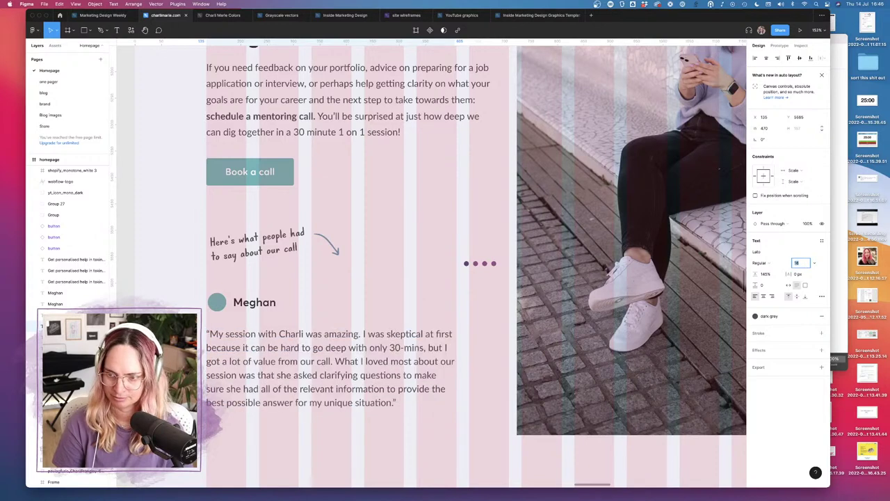
click(765, 274)
text(70)
key(Return)
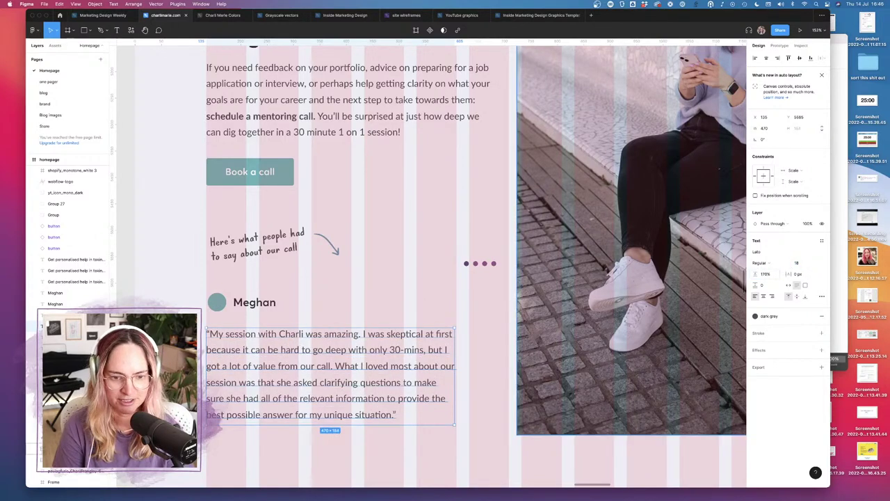
click(800, 262)
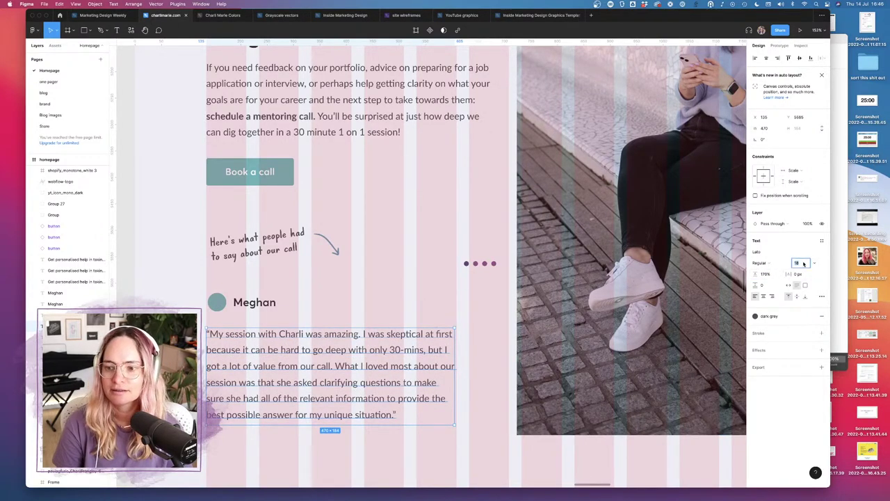
key(Down)
key(Down)
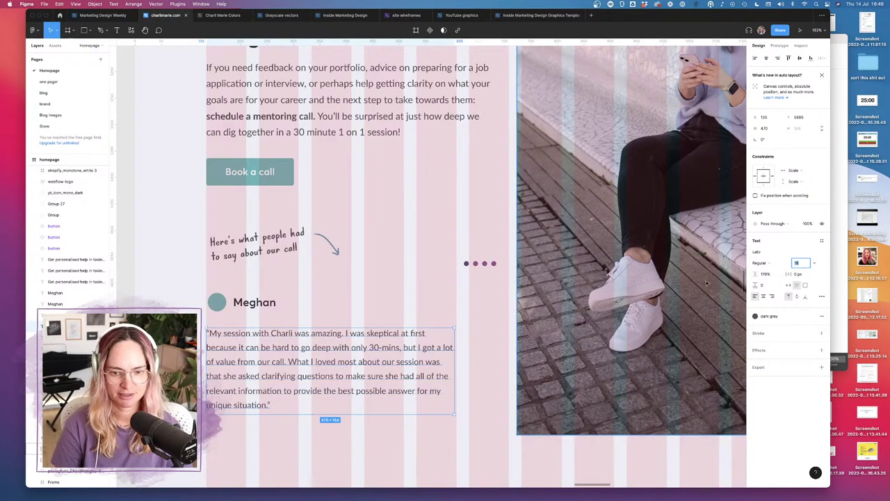
key(Tab)
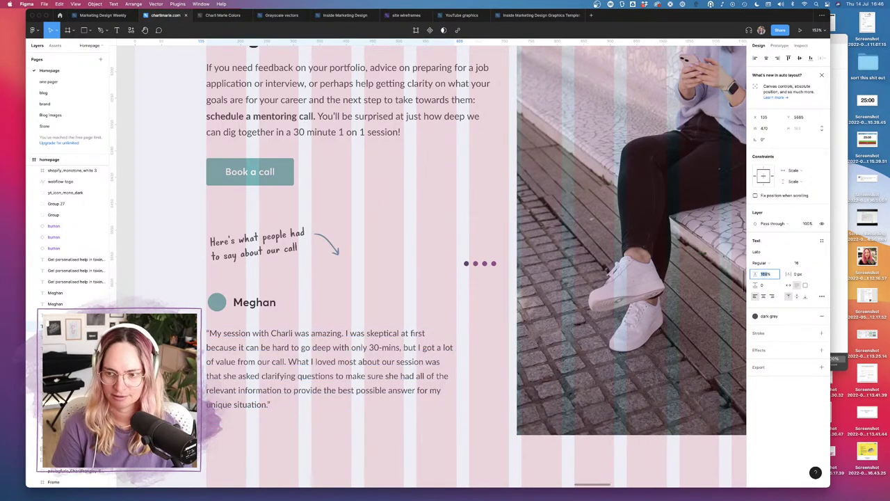
key(Down)
key(Down)
key(Down)
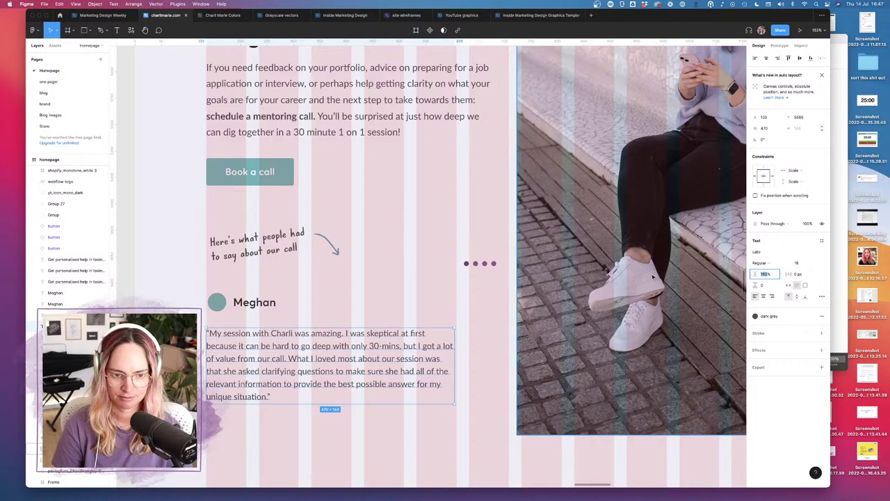
key(Up)
key(Escape)
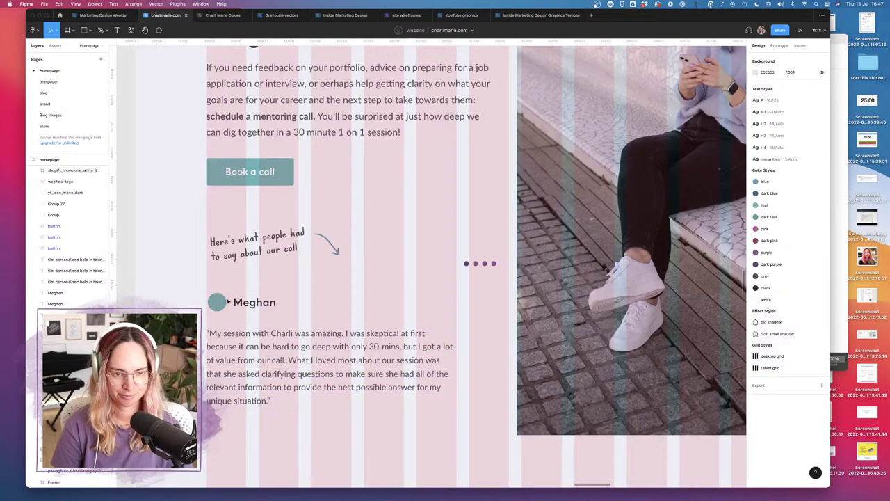
Step: Rename the testimonial author from Meghan to Marielle
double_click(258, 303)
text(Marielle)
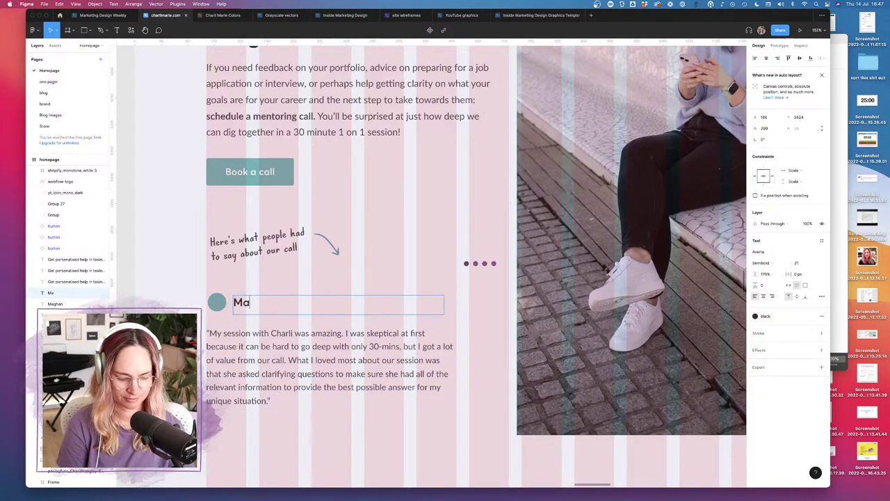
key(Escape)
key(Escape)
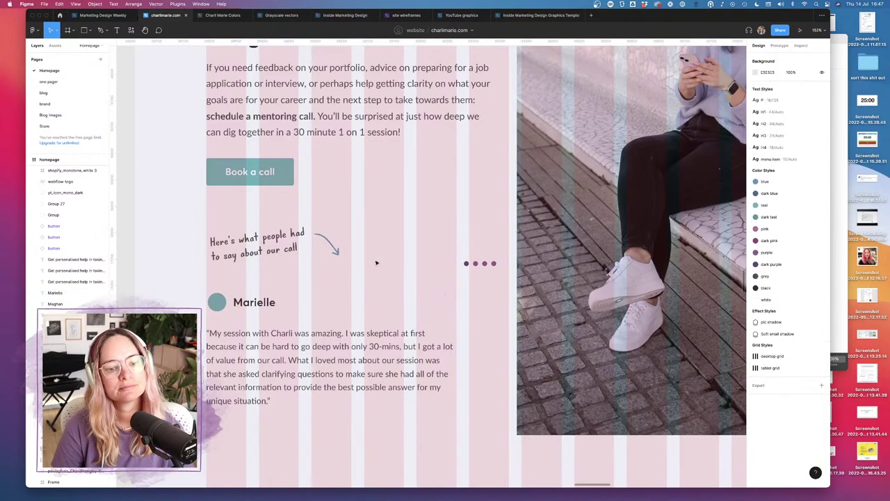
Step: Move avatar and name below the quote, raise the quote, and drop the dots level with Marielle
click(207, 306)
shift+click(257, 305)
drag(259, 306, 262, 429)
drag(264, 370, 264, 329)
click(335, 428)
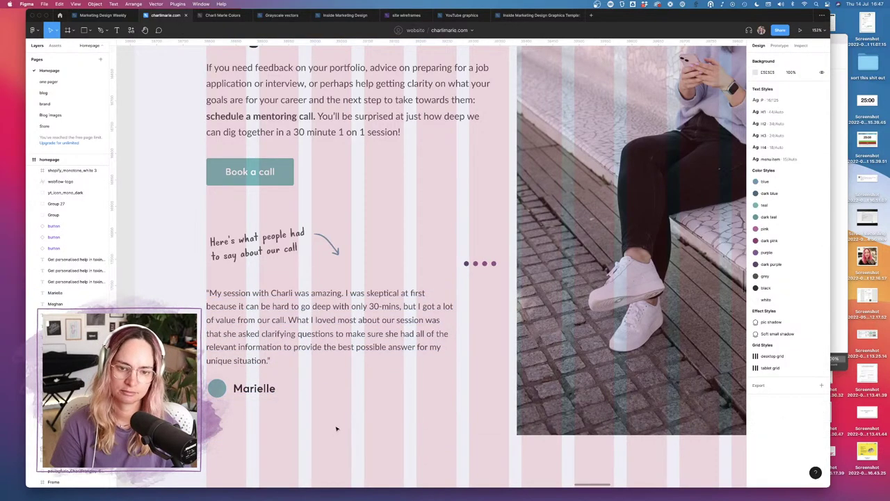
click(483, 263)
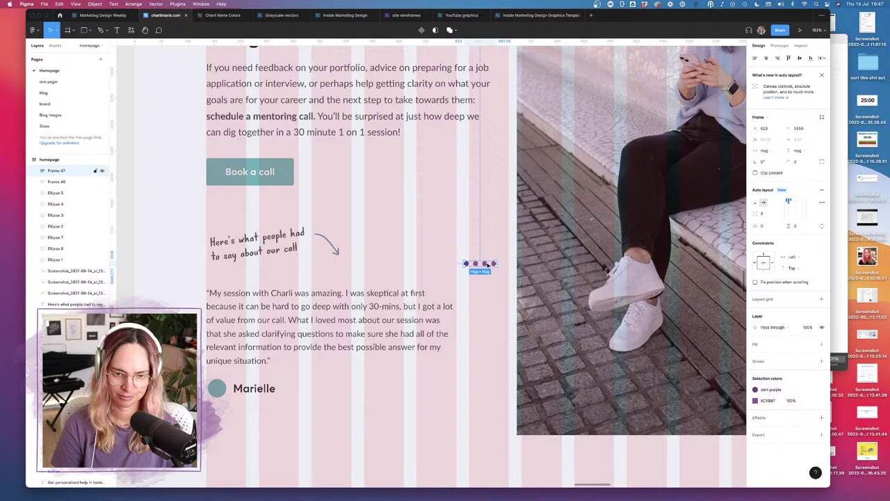
drag(488, 264, 439, 384)
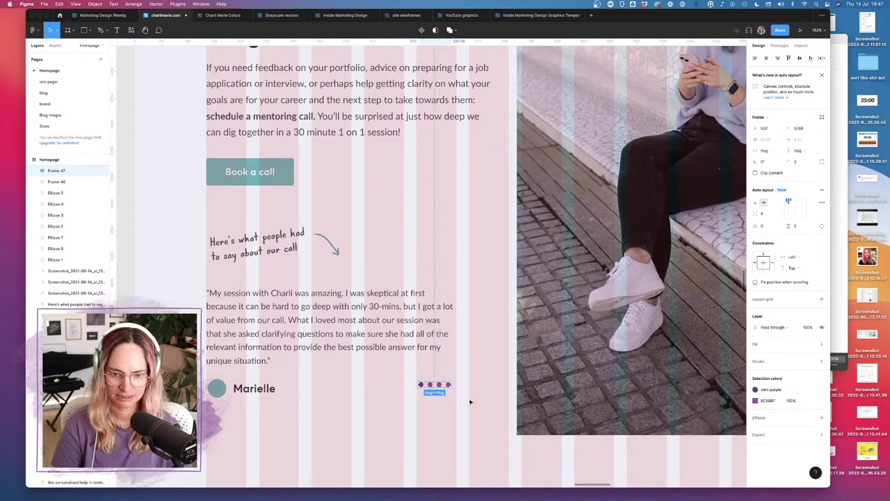
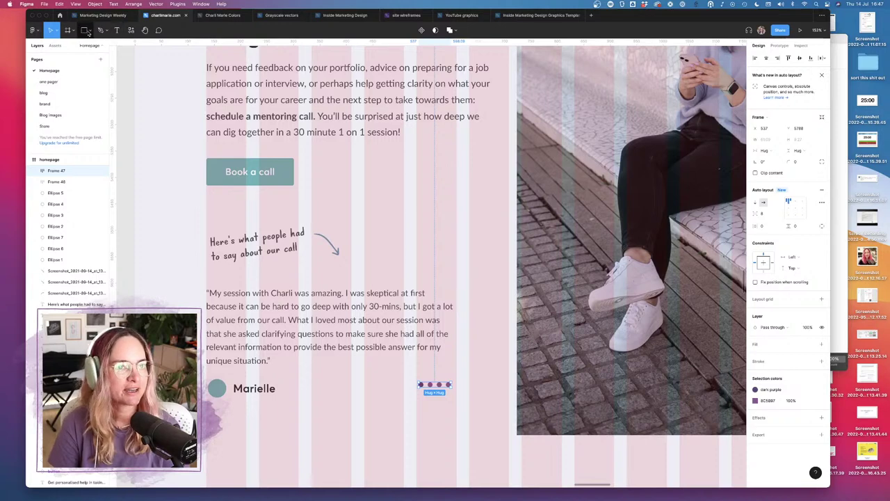
Step: Draw a small square beside the testimonial and remove its bottom-left corner point to make a triangle
click(89, 33)
click(76, 47)
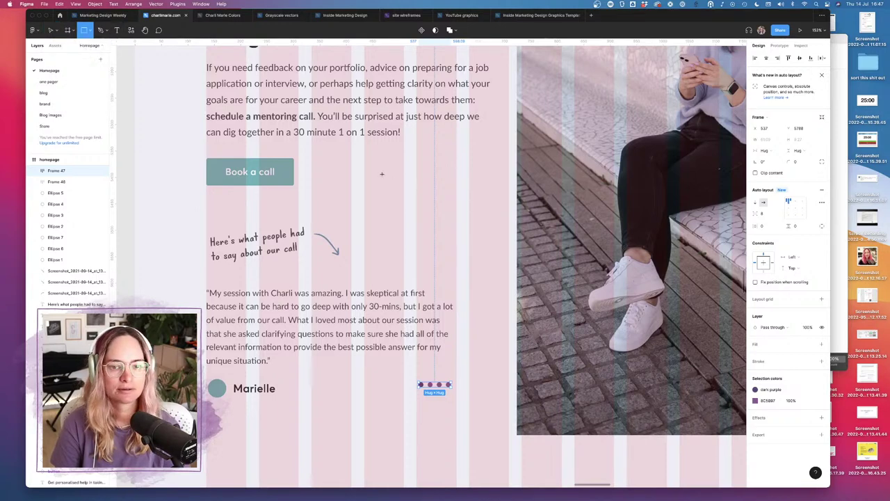
drag(381, 174, 429, 221)
double_click(420, 221)
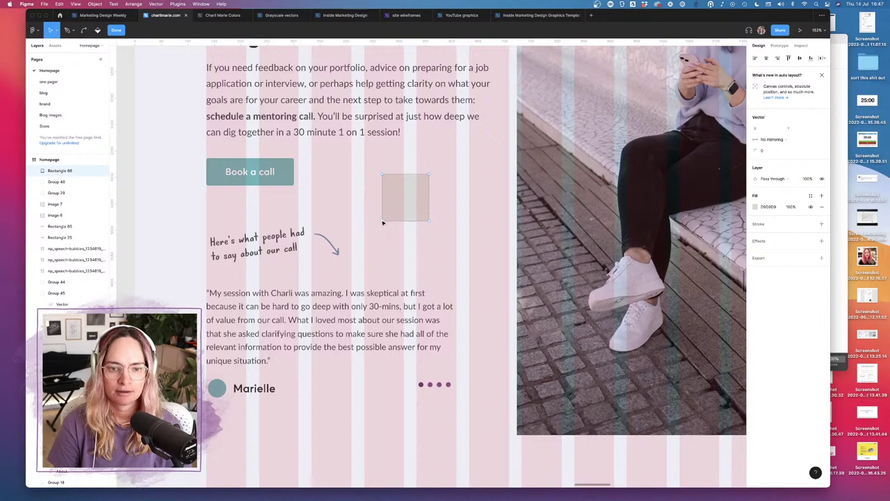
click(382, 221)
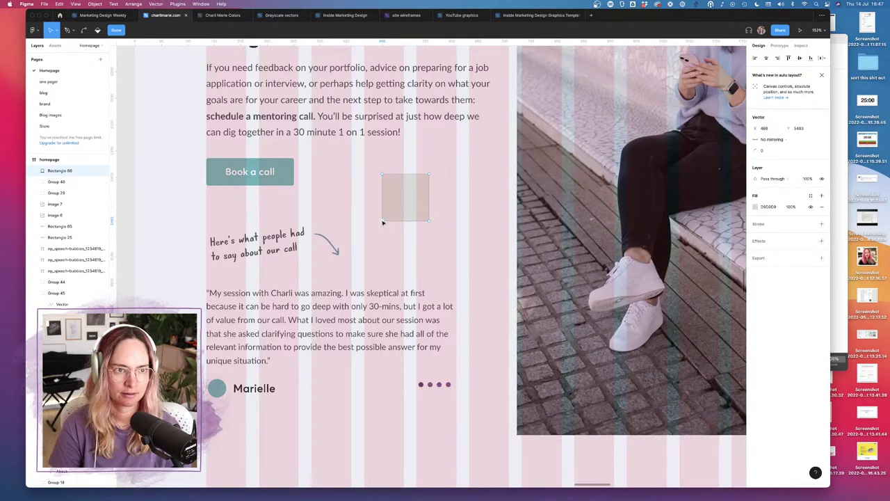
click(67, 30)
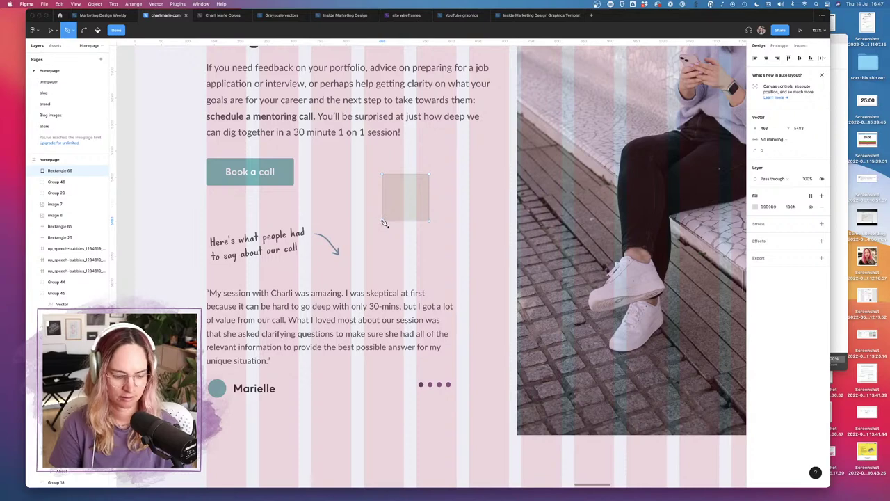
click(384, 223)
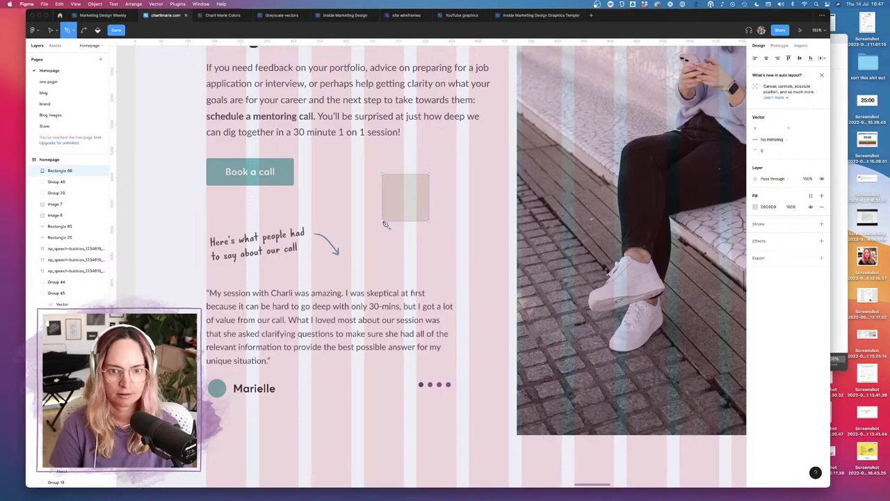
key(BackSpace)
key(Escape)
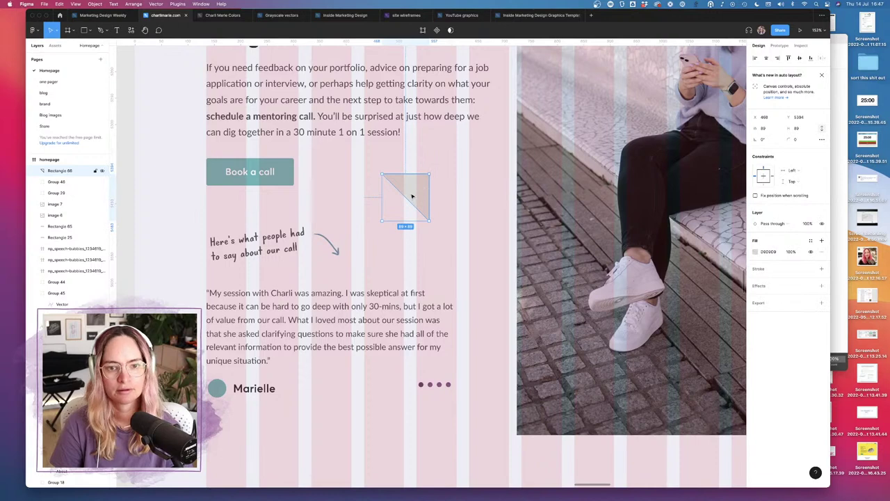
Step: Adjust the triangle's points and fill, then delete the unwanted triangle
double_click(409, 197)
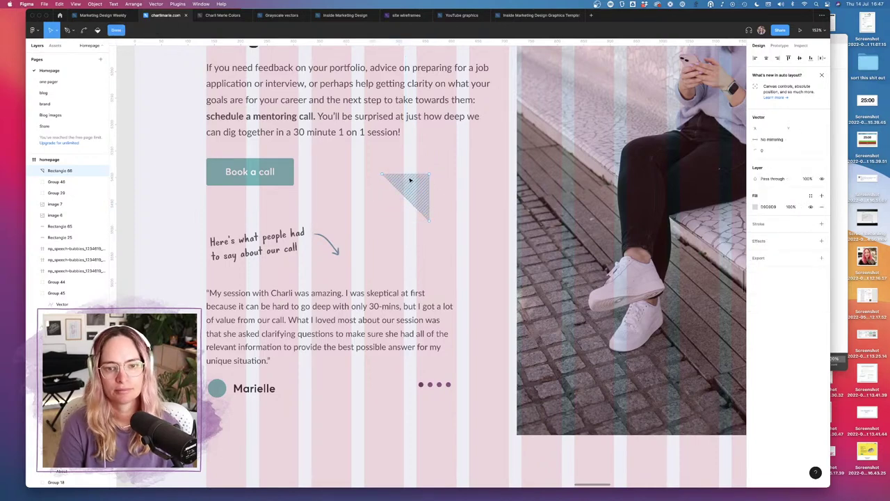
drag(426, 180, 434, 180)
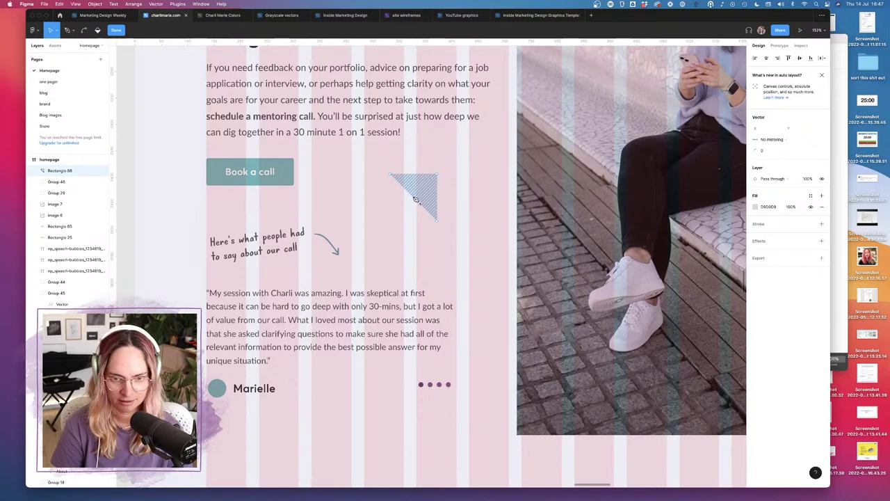
scroll(415, 200, up, 10)
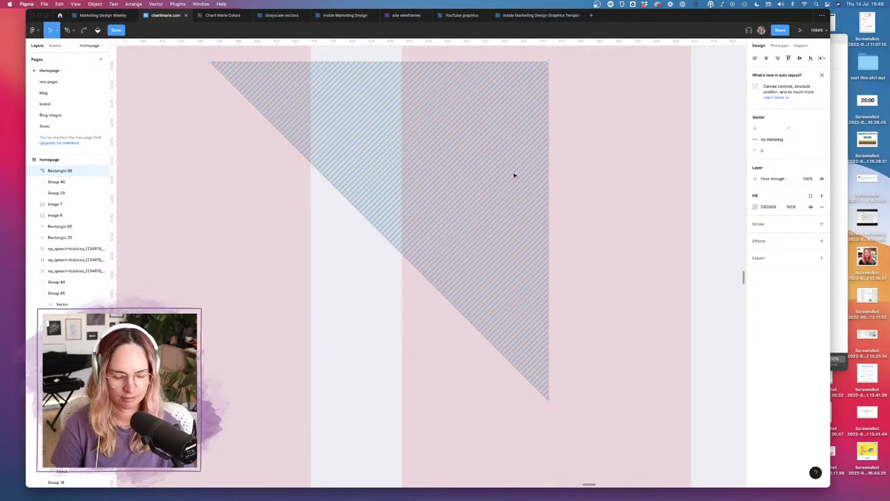
key(BackSpace)
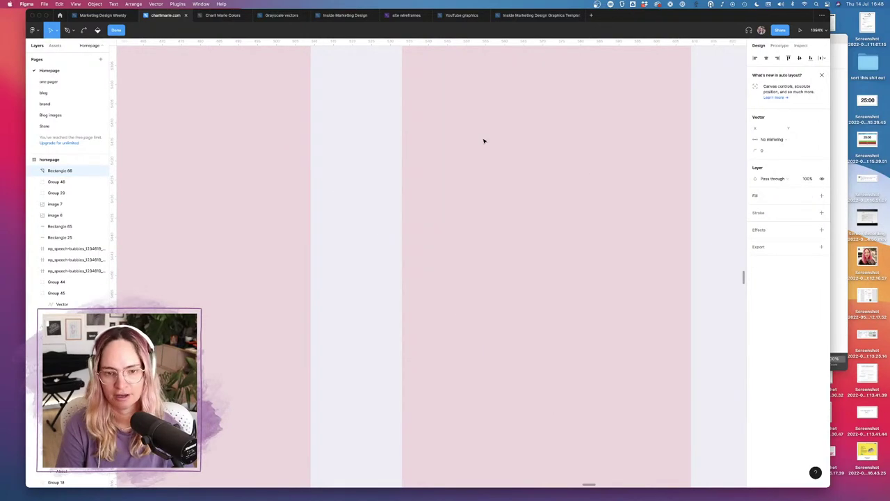
click(117, 30)
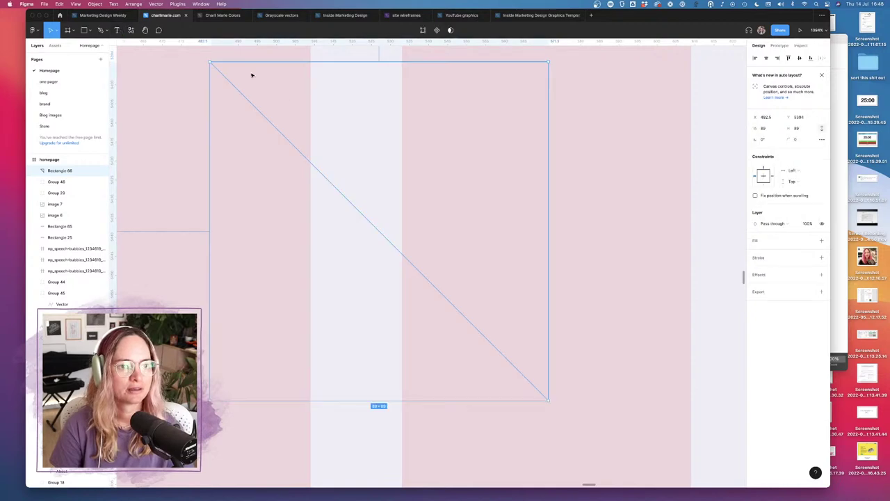
key(BackSpace)
scroll(326, 124, down, 10)
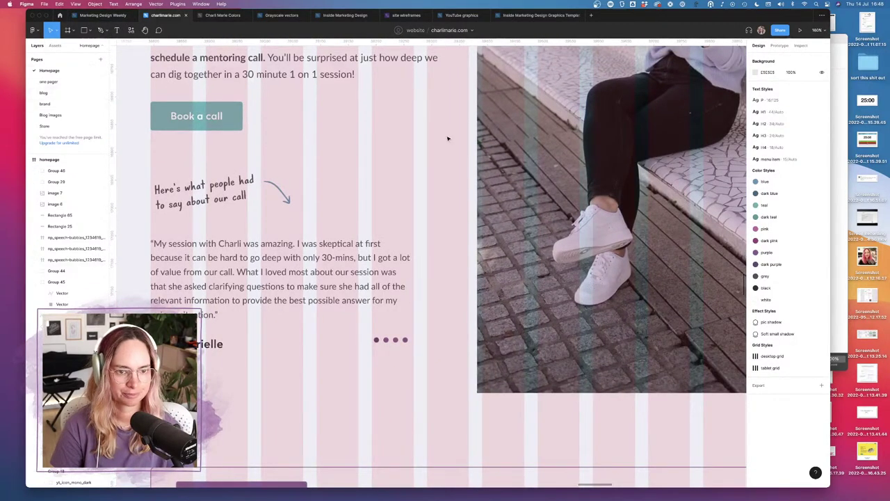
scroll(447, 139, down, 8)
scroll(447, 138, up, 4)
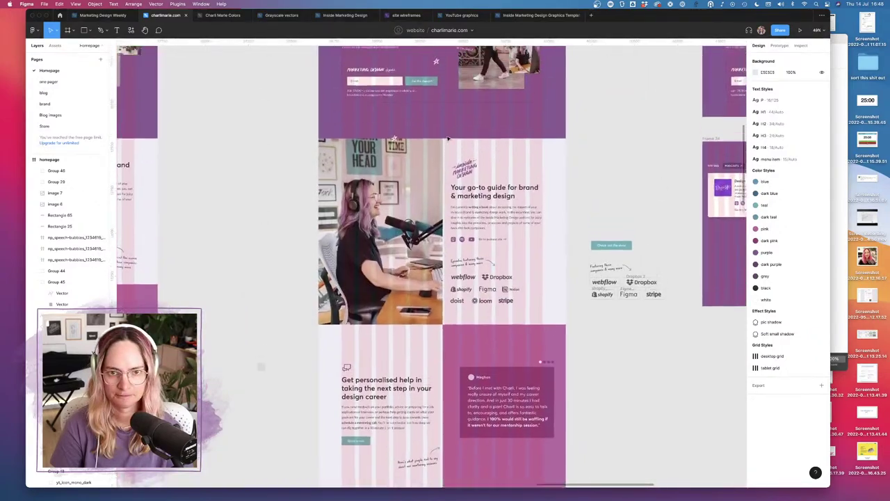
scroll(417, 188, down, 15)
scroll(386, 228, down, 3)
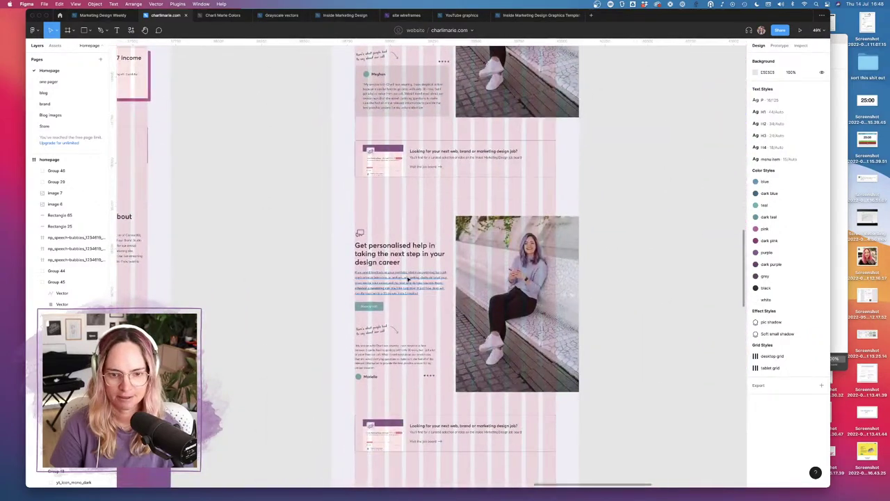
scroll(404, 264, up, 10)
Step: Draw an L-shaped path below the booking button and rotate it into a right-pointing chevron
click(103, 30)
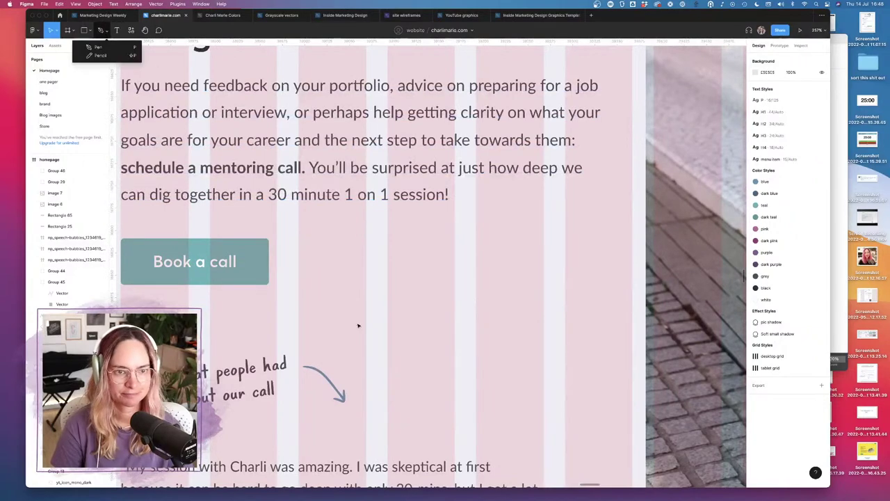
click(106, 55)
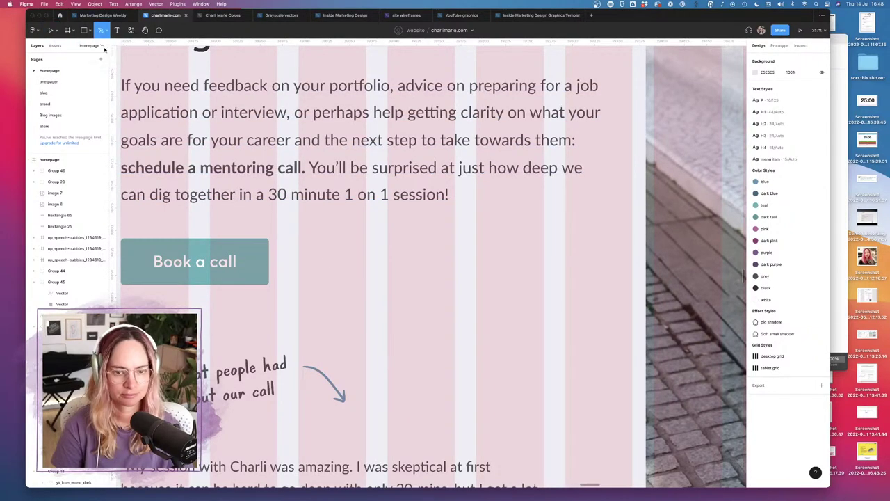
click(388, 363)
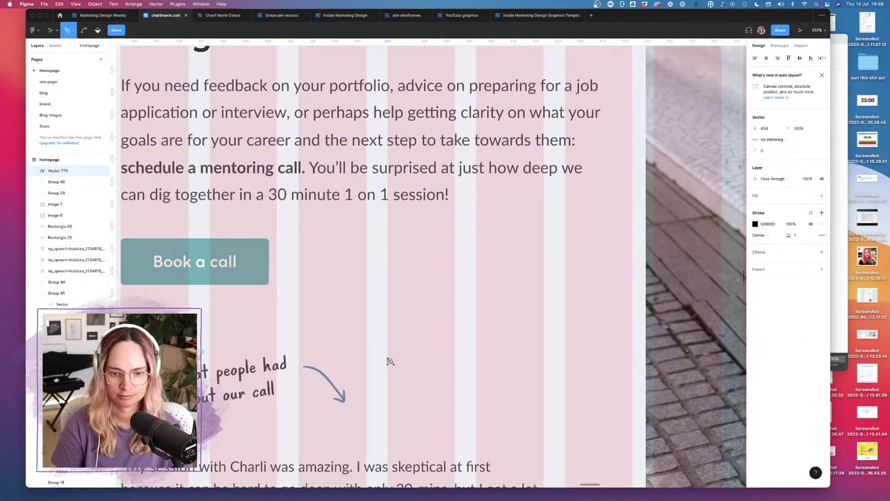
click(388, 319)
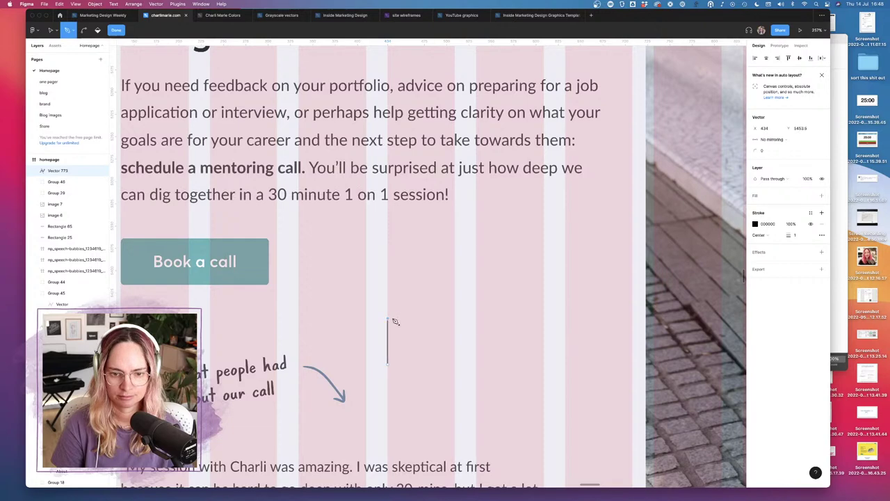
click(434, 318)
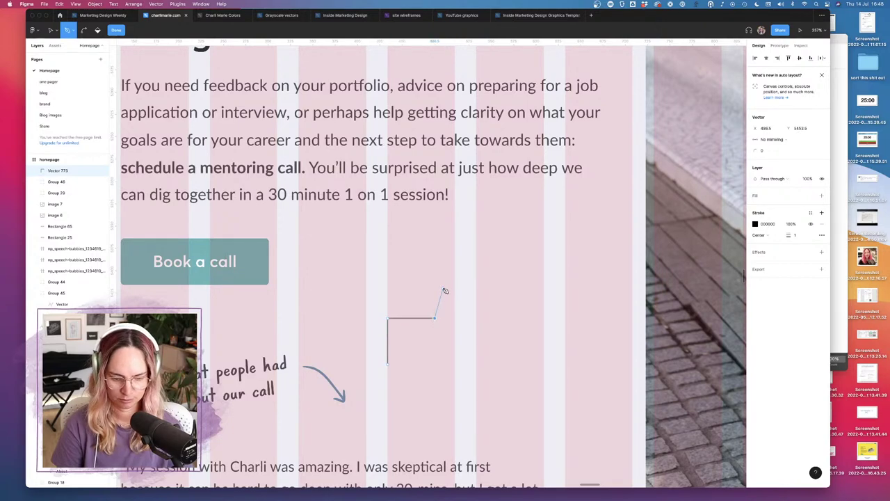
key(Escape)
key(Escape)
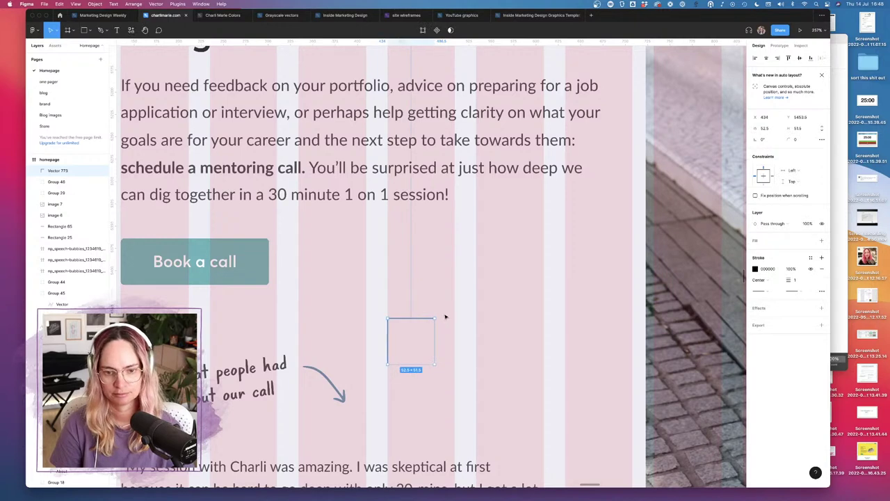
drag(437, 316, 413, 374)
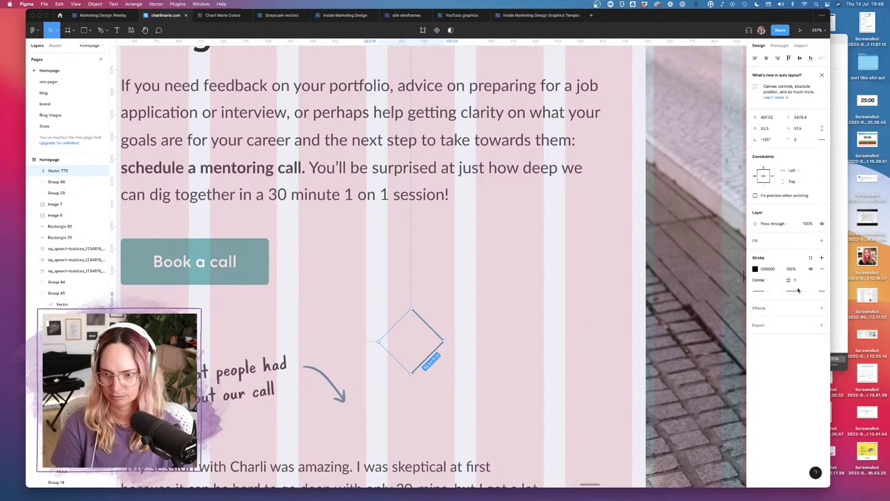
Step: Give the chevron a new end cap and a 50505A stroke of weight 2, and shrink it to about 21 px
click(771, 295)
click(777, 347)
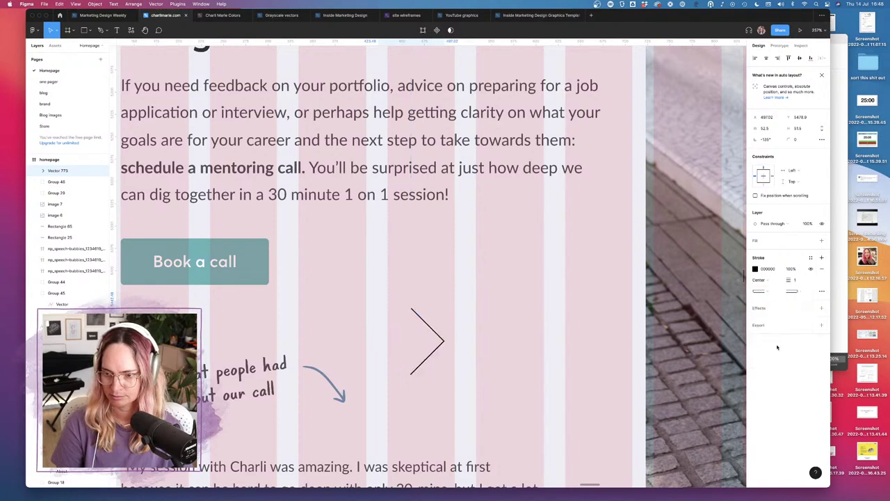
click(755, 269)
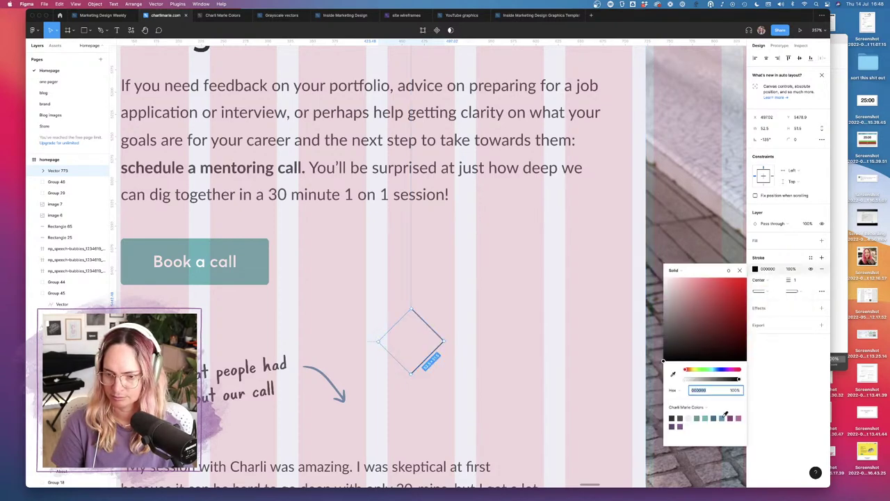
click(679, 418)
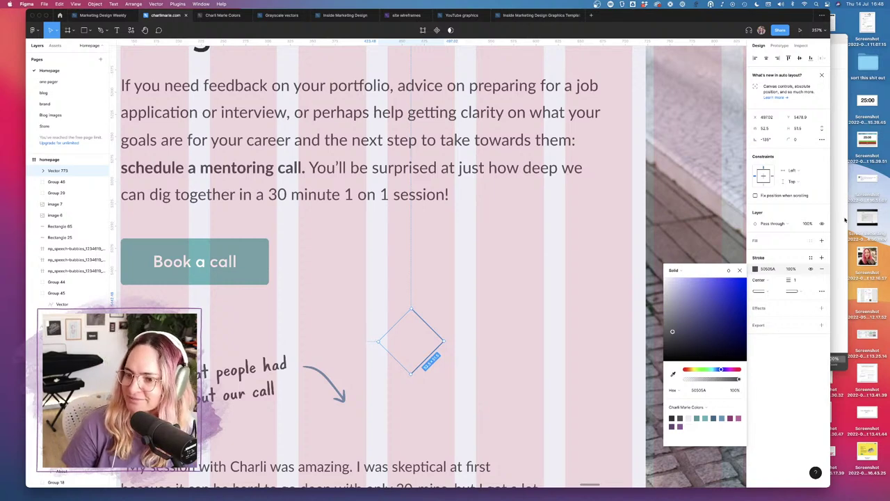
click(793, 280)
text(2)
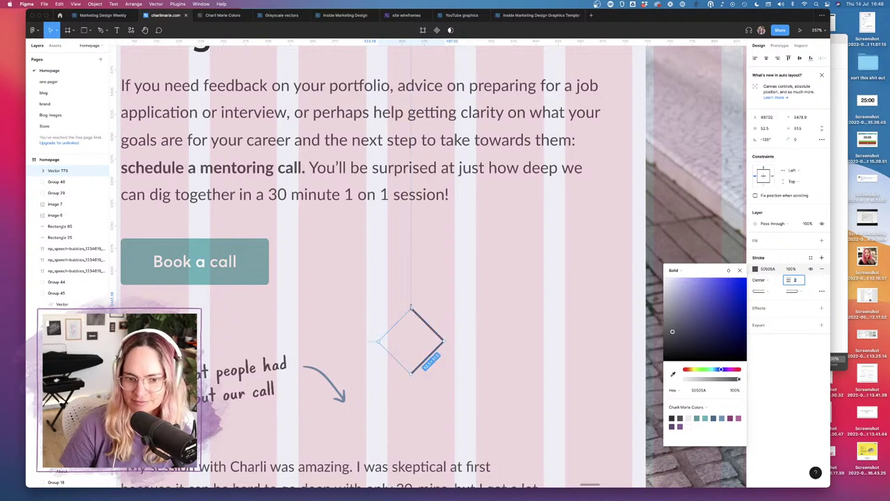
mouse_move(411, 306)
mouse_down()
mouse_move(411, 348)
mouse_move(411, 332)
mouse_move(562, 453)
mouse_move(567, 272)
mouse_move(570, 312)
mouse_move(577, 307)
mouse_up()
scroll(415, 340, down, 1)
scroll(414, 339, right, 1)
Step: Delete the row of dots under the testimonial and hide the layout grids
click(467, 415)
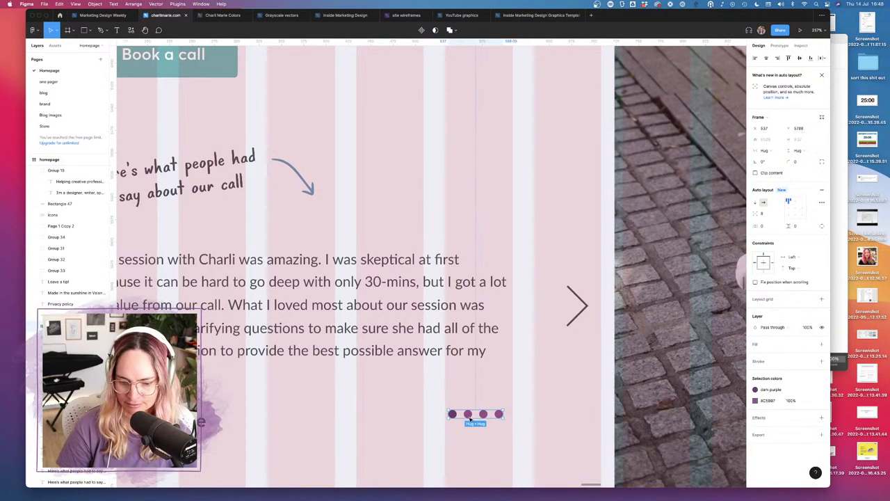
key(Delete)
scroll(470, 420, down, 5)
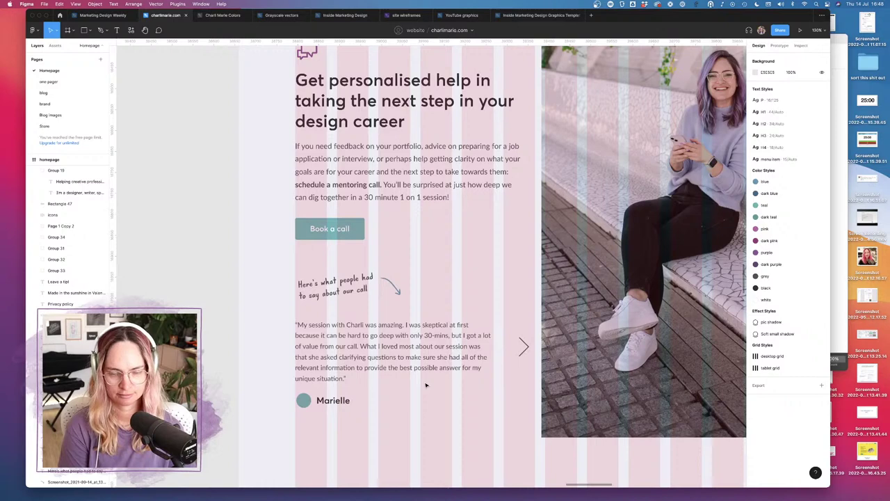
key(ctrl+g)
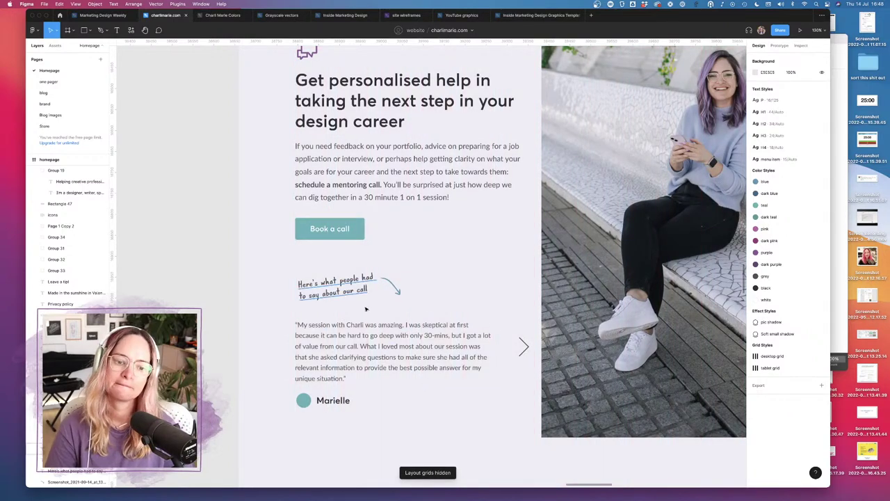
Step: Nudge the testimonial quote and the avatar-and-name group up a few pixels
click(373, 338)
drag(373, 337, 373, 333)
click(454, 288)
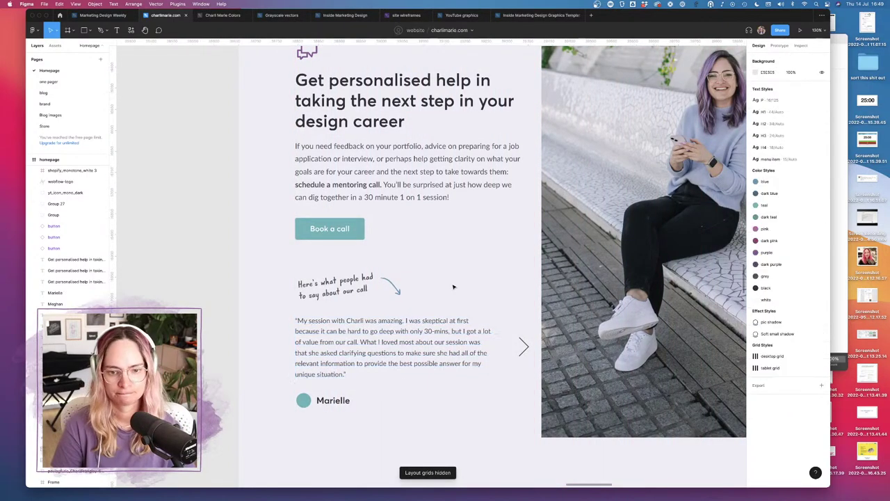
click(303, 400)
shift+click(333, 401)
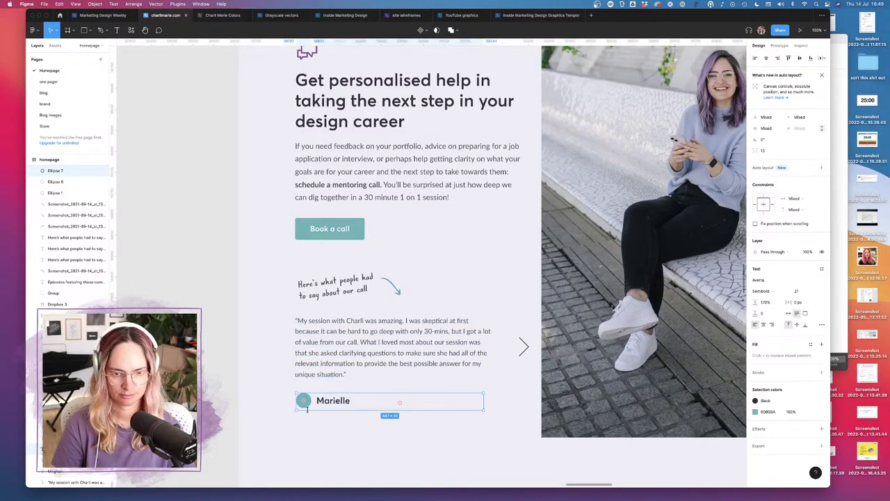
drag(307, 409, 305, 405)
drag(527, 346, 469, 393)
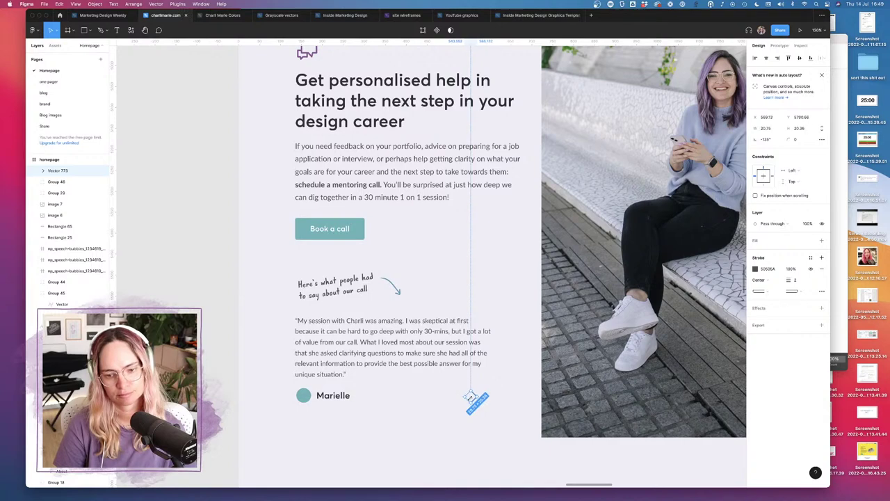
click(167, 131)
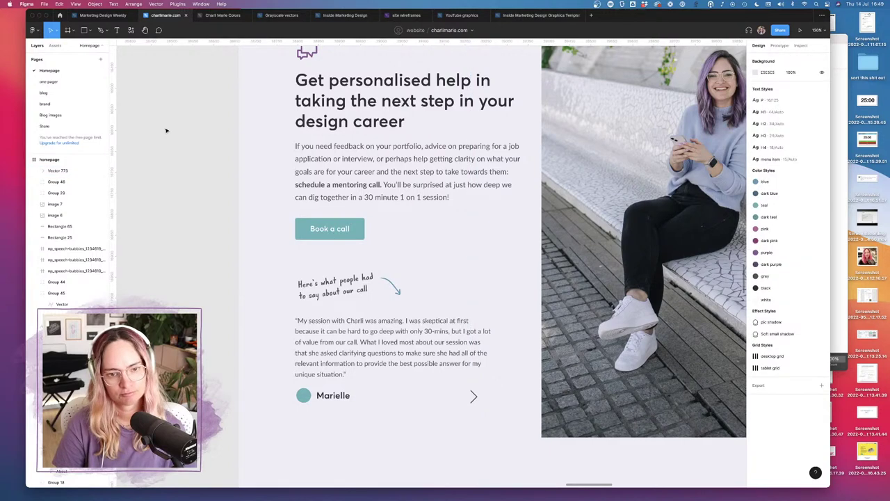
Step: Draw a horizontal divider line under the Marielle testimonial and widen the quote text box to 522
click(91, 33)
click(111, 58)
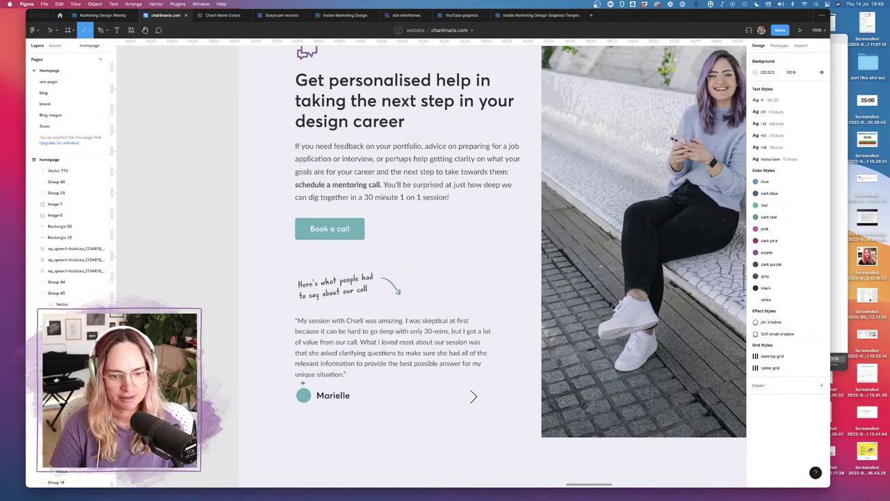
drag(295, 381, 492, 382)
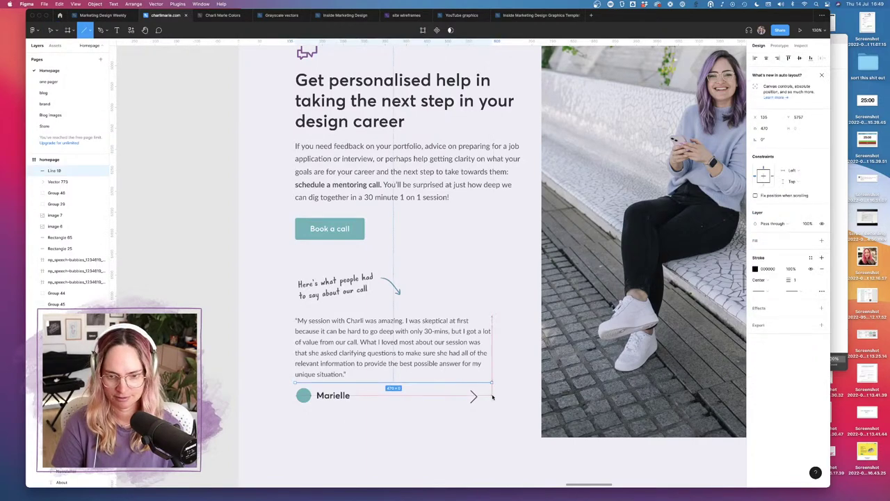
key(ctrl+g)
click(487, 334)
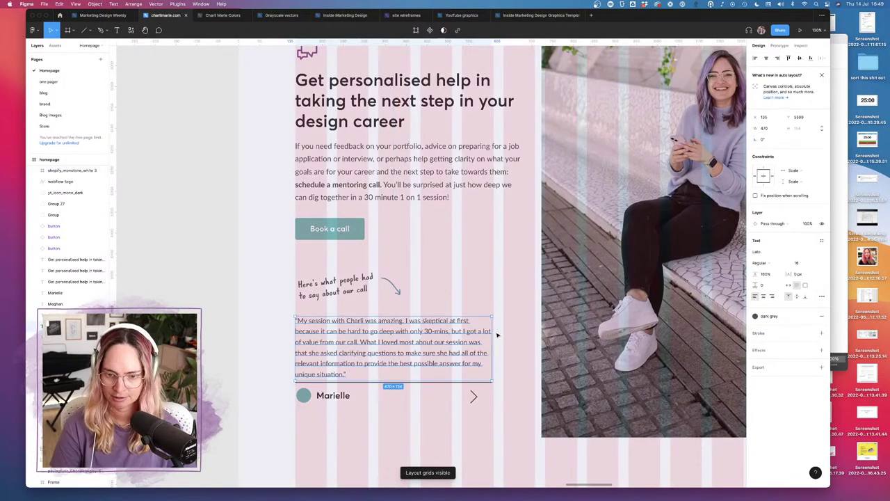
drag(490, 334, 515, 337)
Step: Color the divider stroke DADAE1 and extend the line further right
click(472, 382)
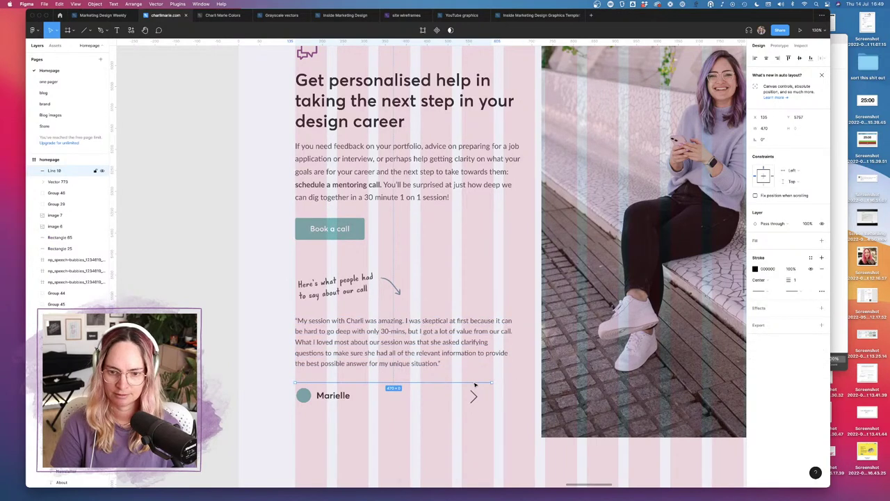
click(755, 269)
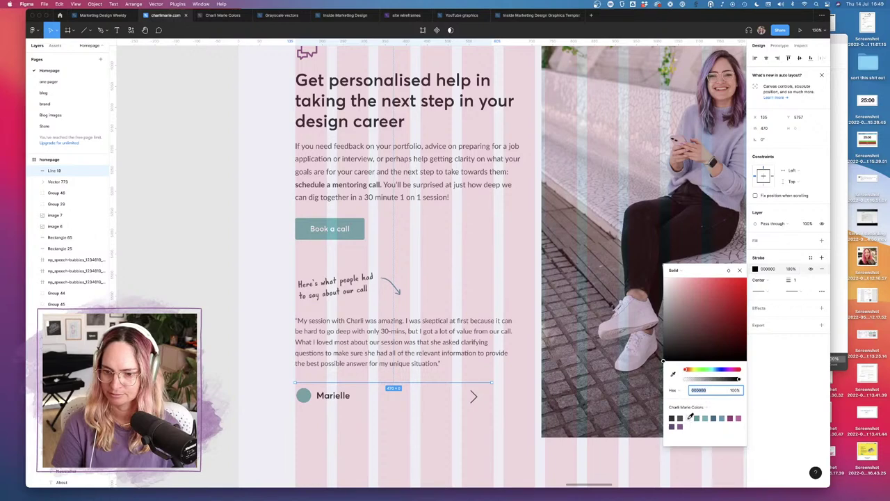
text(DADAE1)
key(Return)
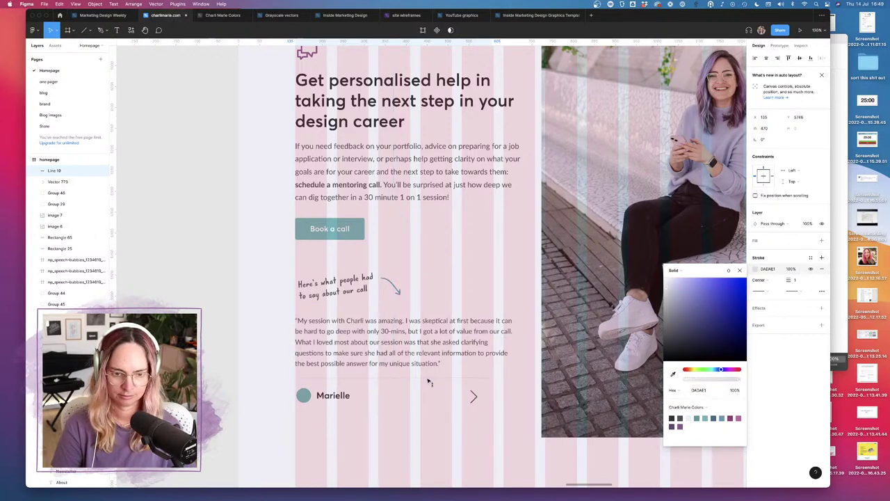
click(477, 380)
drag(491, 378, 522, 379)
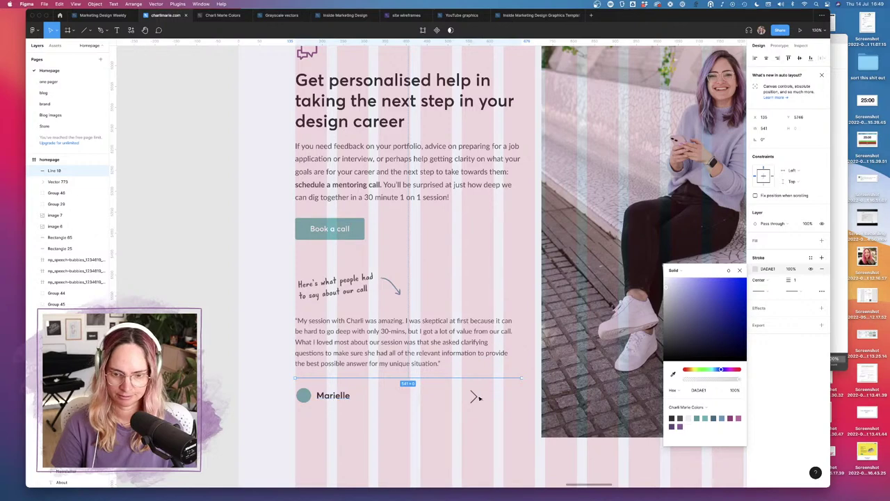
Step: Move the chevron to the divider's right end and hide the layout grids
drag(474, 396, 517, 394)
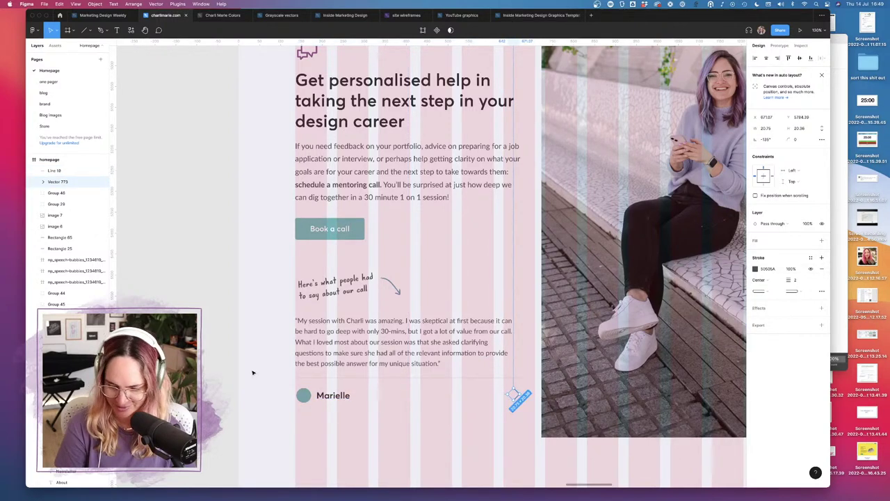
key(ctrl+g)
click(462, 297)
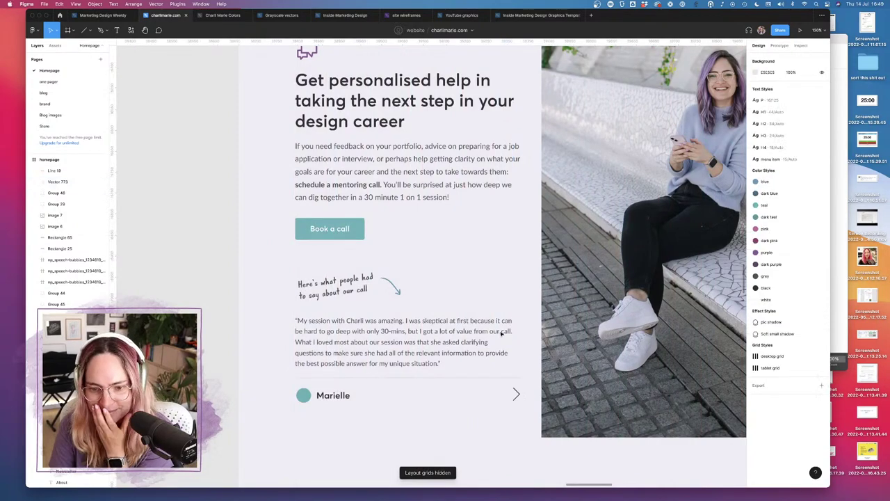
scroll(459, 298, down, 5)
scroll(450, 297, up, 10)
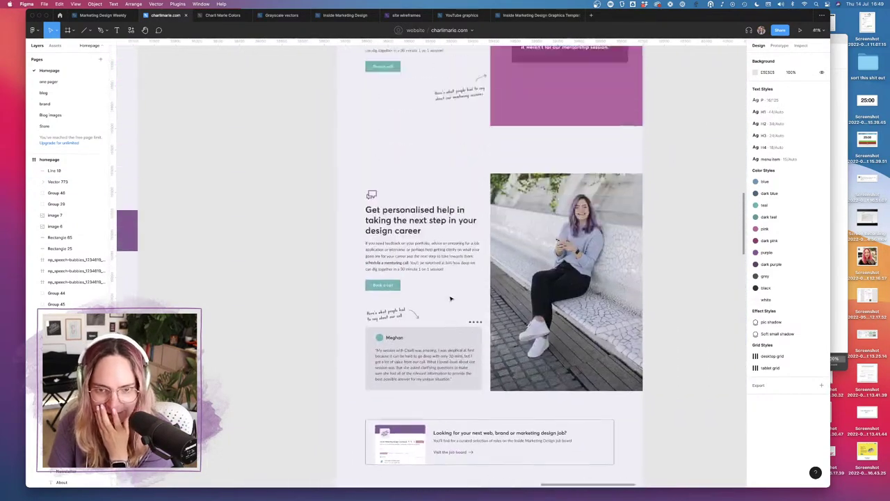
scroll(451, 297, up, 5)
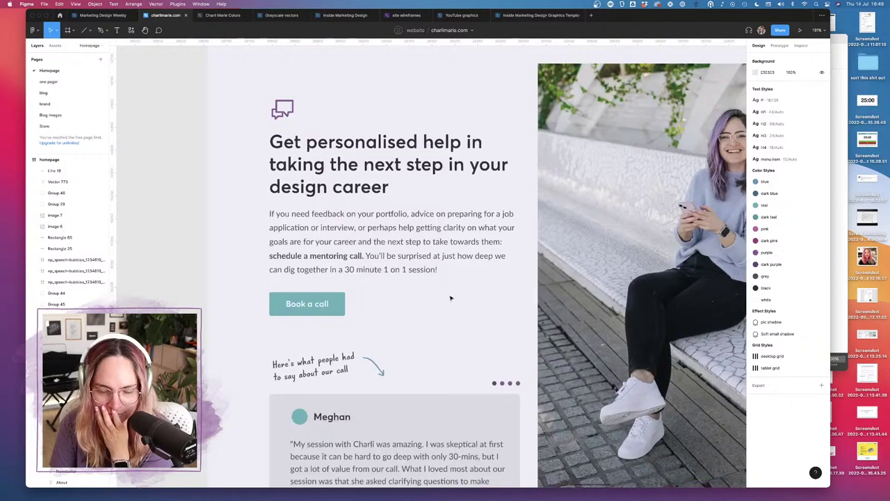
Step: Set the Meghan testimonial quote to font size 16 with 160% line height
scroll(450, 297, down, 2)
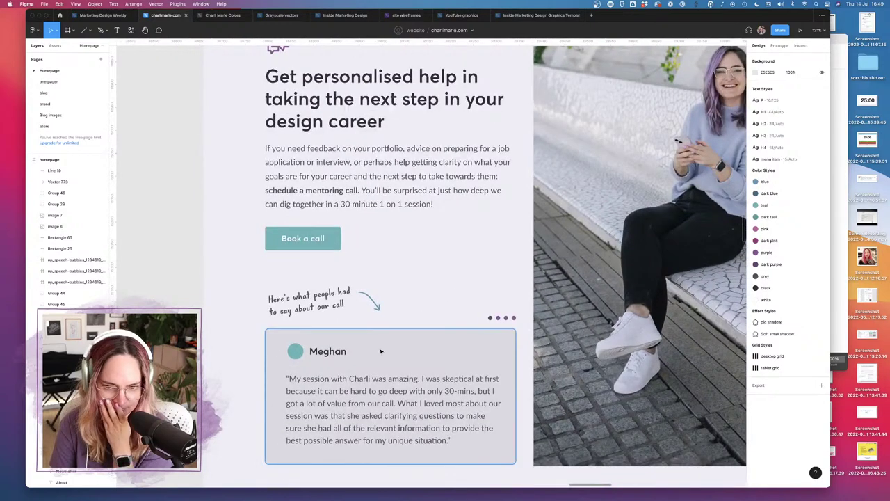
click(390, 410)
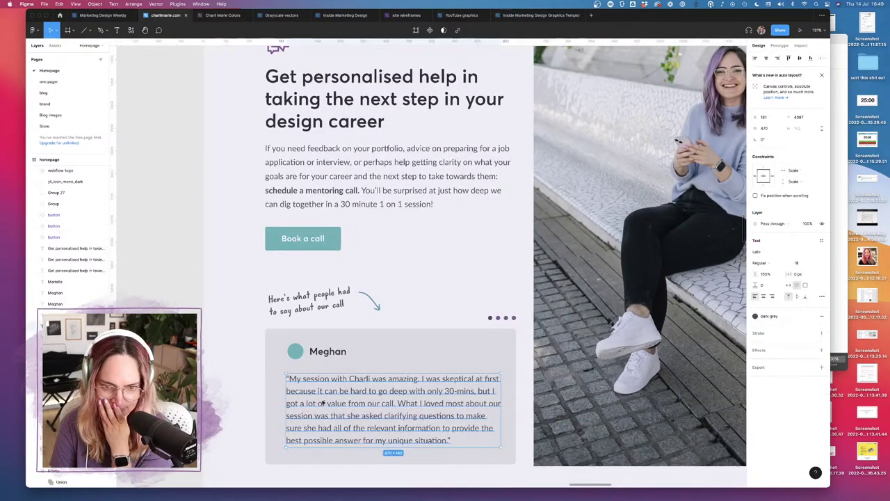
click(805, 263)
text(16)
key(Return)
click(767, 274)
text(160)
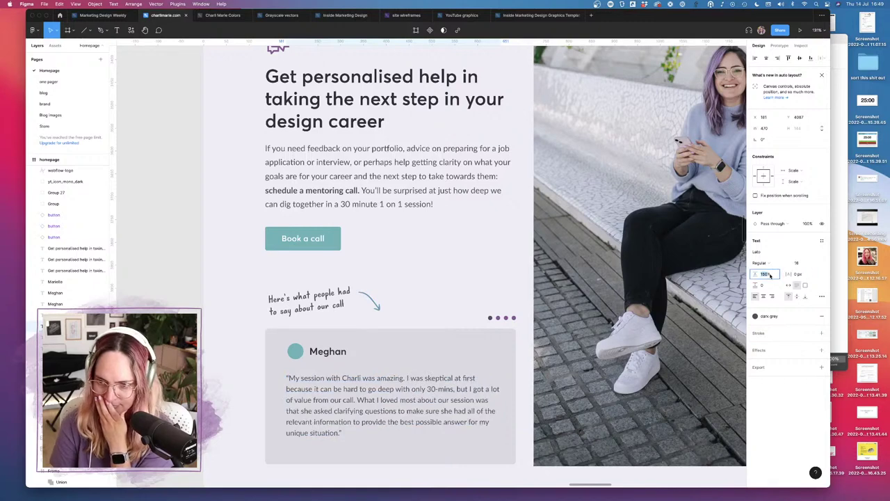
key(Return)
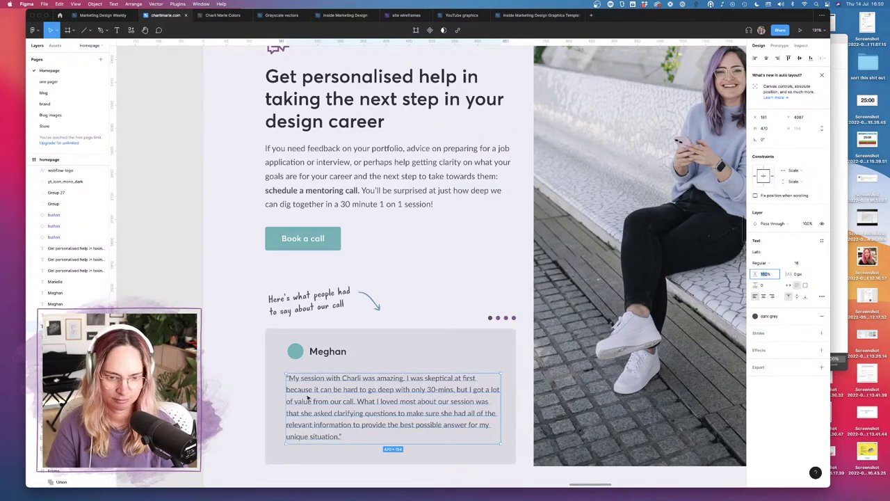
Step: Nudge the name and quote slightly left and widen the quote box to 481
shift+click(324, 352)
key(Left)
key(Left)
key(Left)
key(Left)
key(Left)
key(Left)
key(Left)
key(Left)
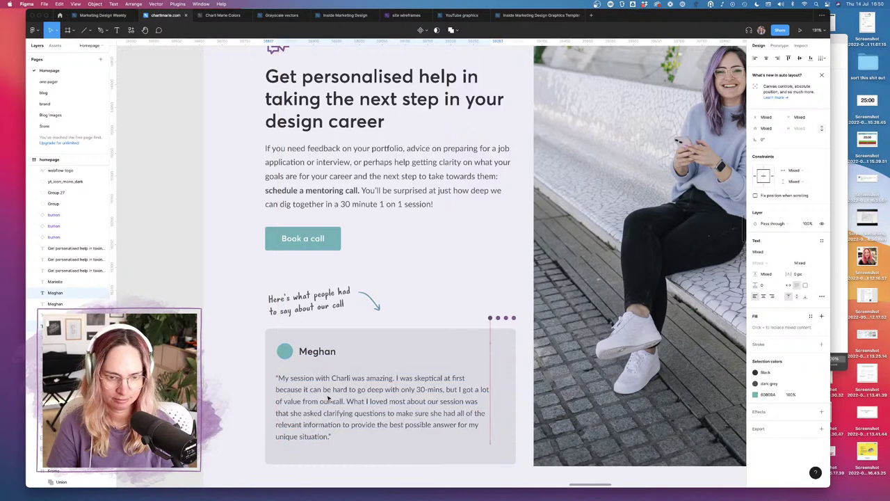
click(382, 407)
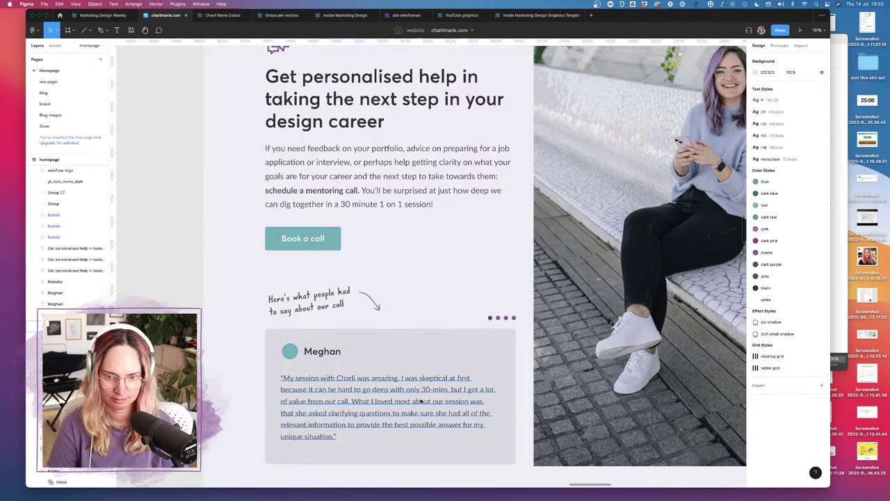
drag(495, 407, 500, 407)
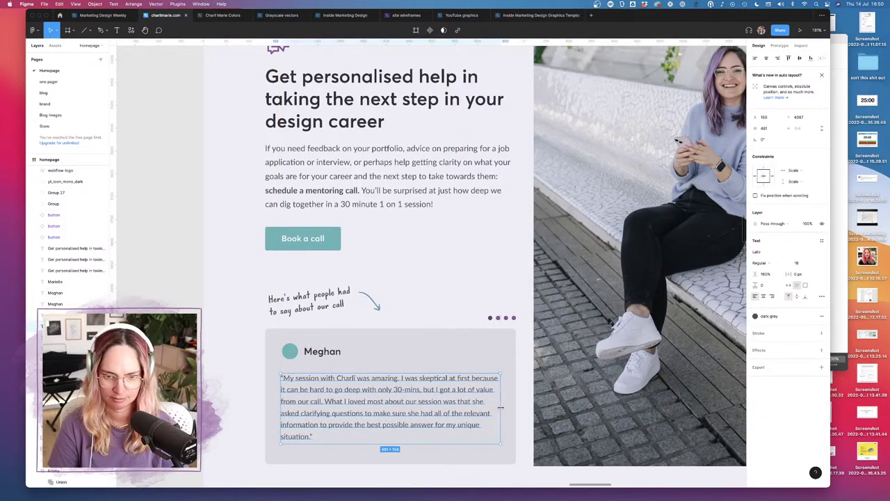
click(525, 333)
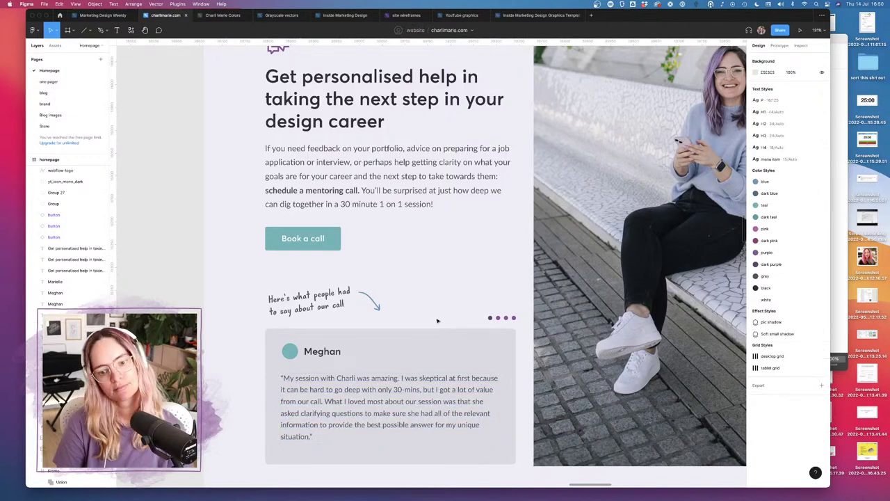
Step: Make the phrase "I got a lot of value from our call." bold
click(410, 400)
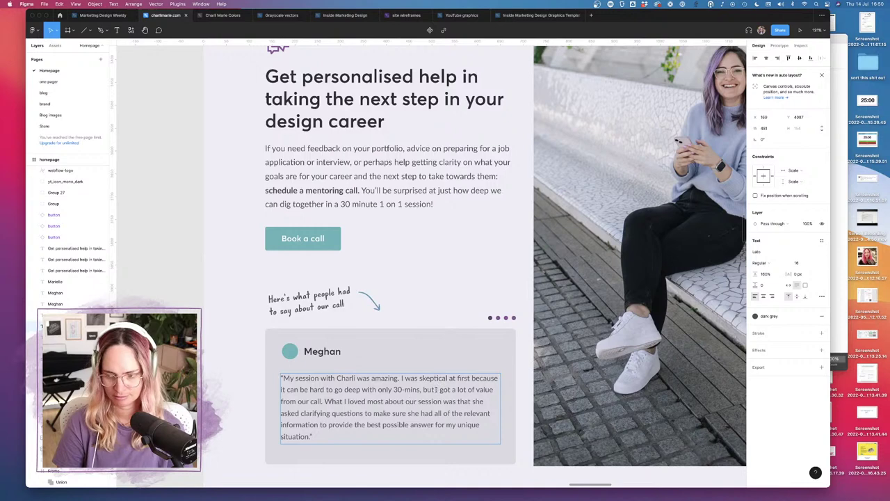
drag(435, 390, 323, 400)
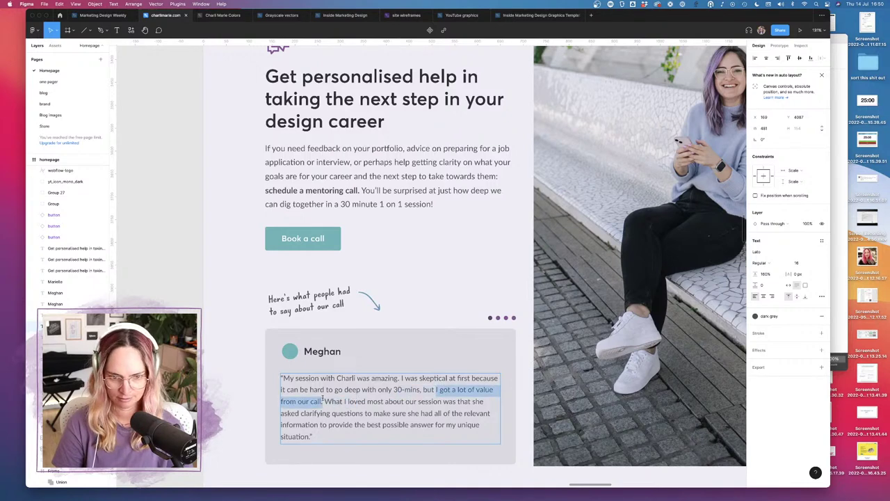
click(776, 263)
click(778, 290)
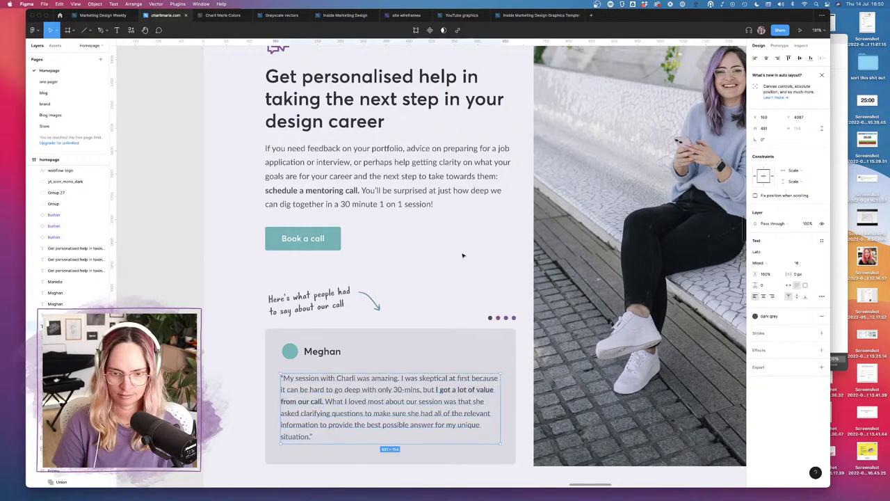
key(Escape)
key(Escape)
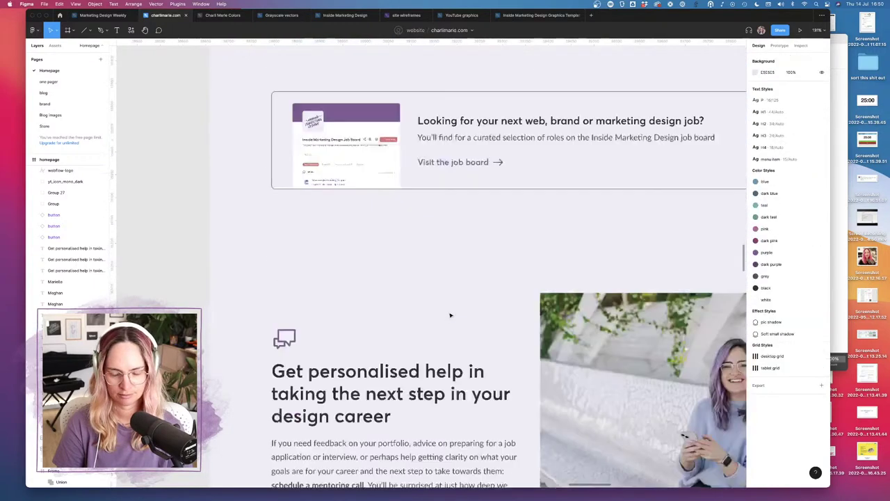
Step: Apply the 'blue' colour style to the Marielle testimonial quote's text fill
scroll(450, 315, down, 5)
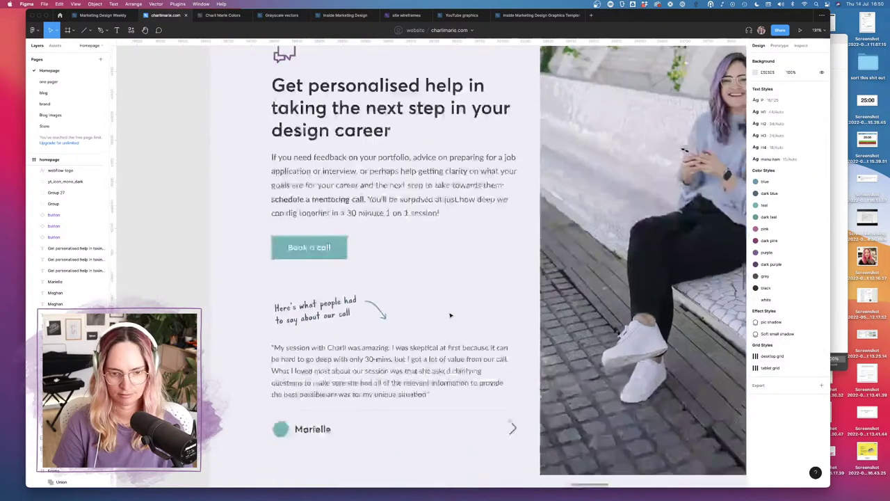
scroll(450, 314, down, 3)
click(408, 257)
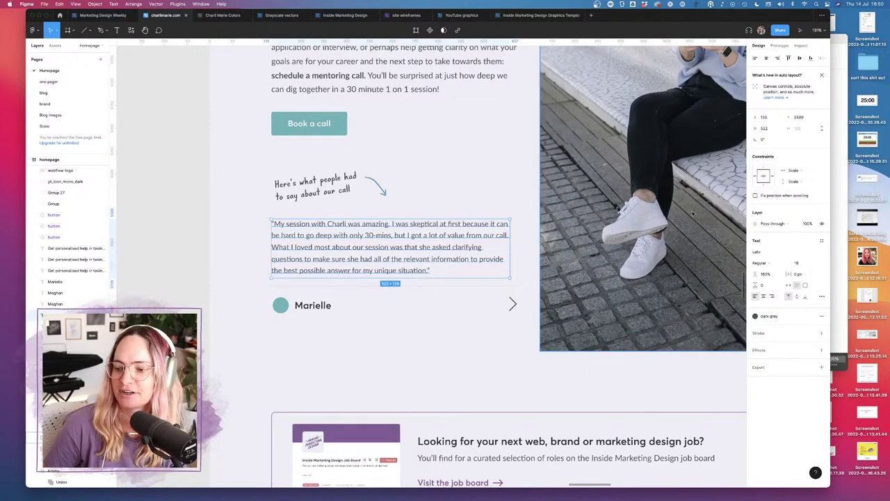
click(809, 316)
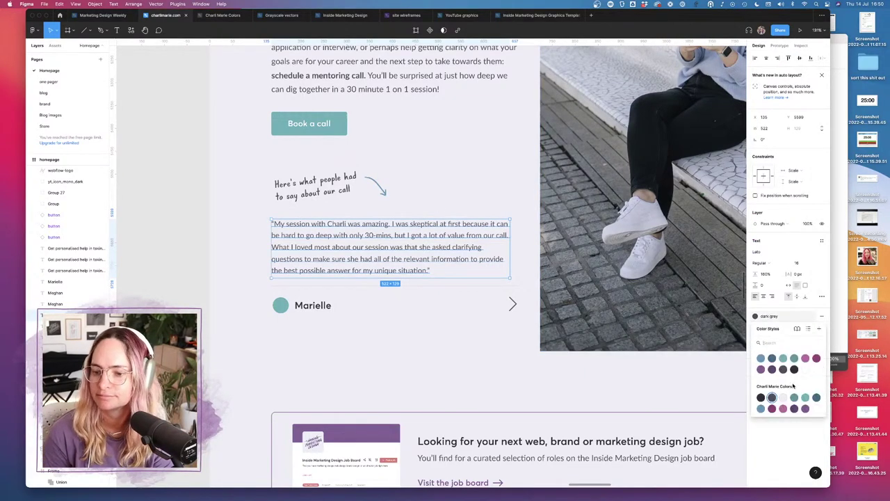
click(760, 409)
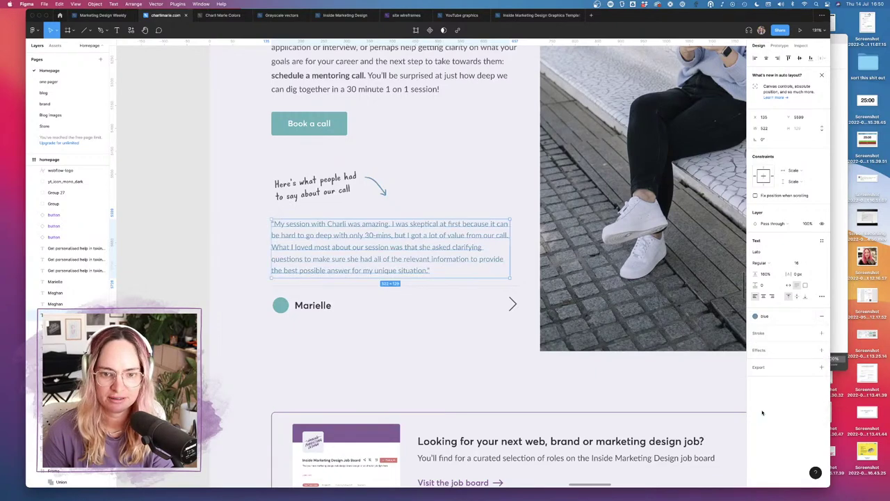
click(447, 336)
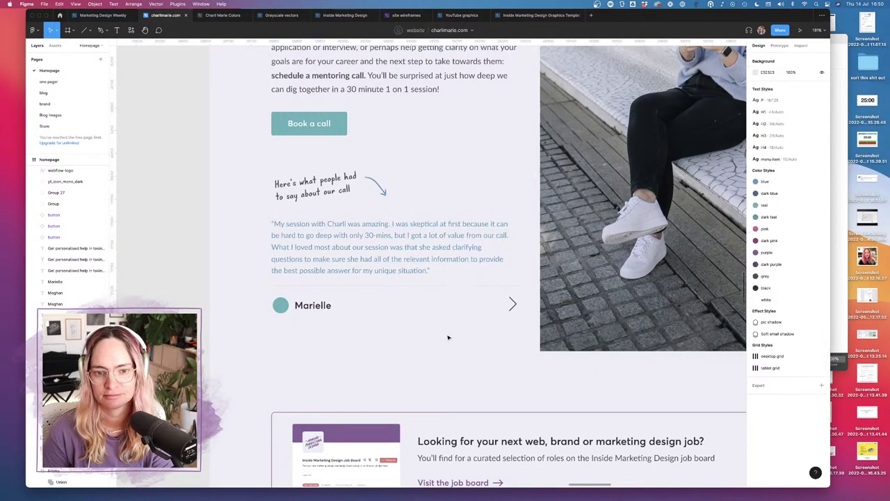
scroll(448, 338, up, 3)
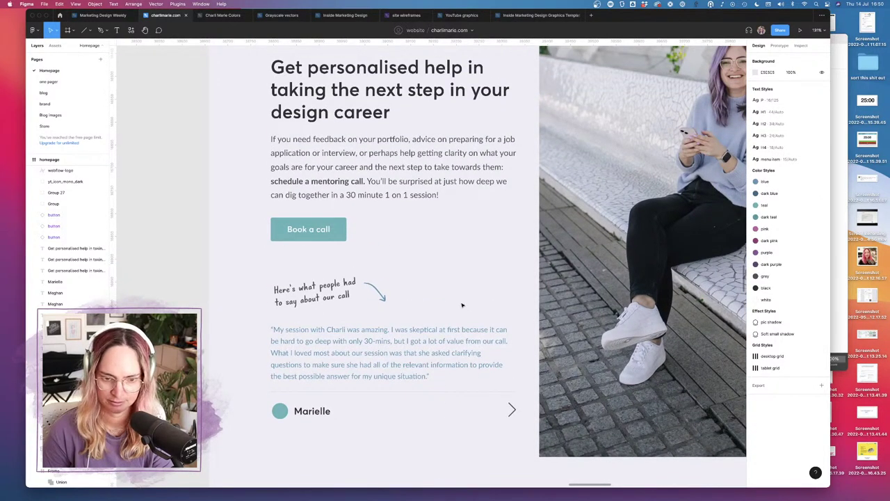
Step: Change the Meghan testimonial card's fill colour to E4E4EB
click(458, 319)
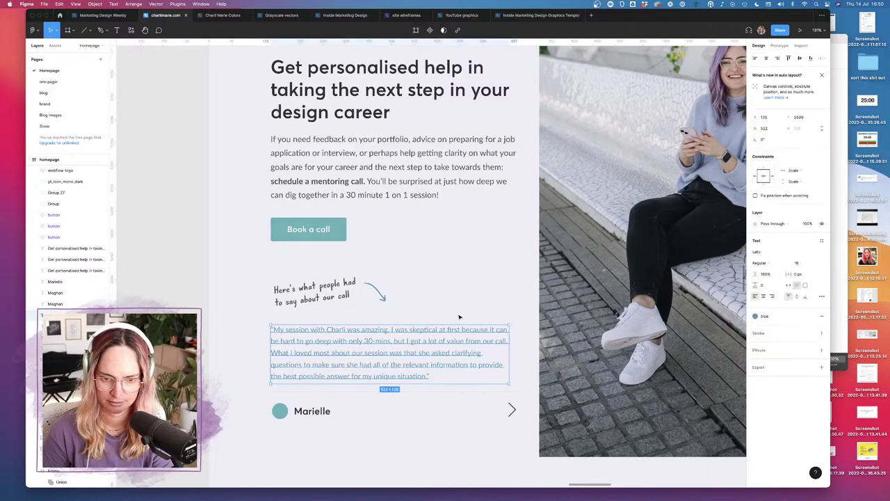
scroll(459, 318, down, 5)
scroll(458, 317, up, 6)
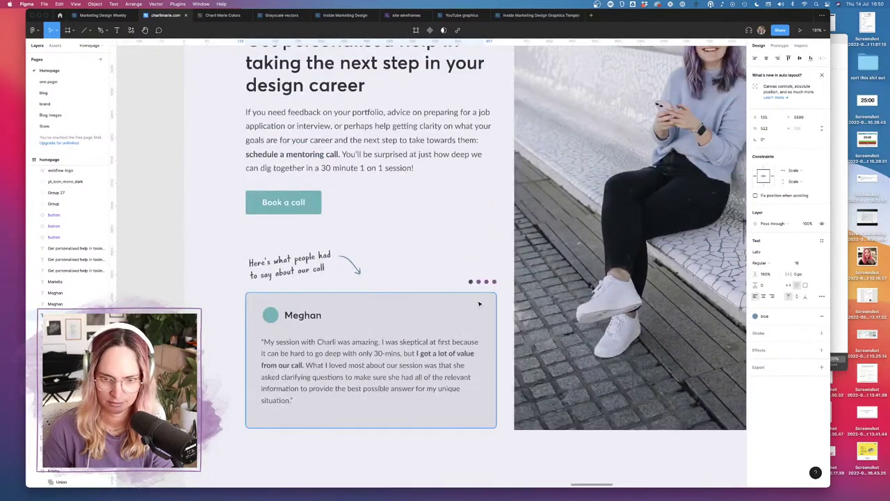
click(459, 317)
click(761, 253)
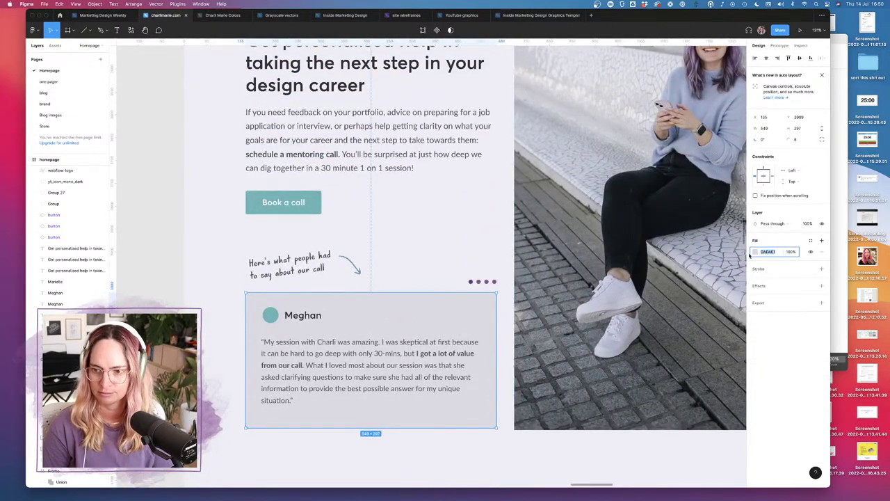
click(755, 253)
text(E4E4EB)
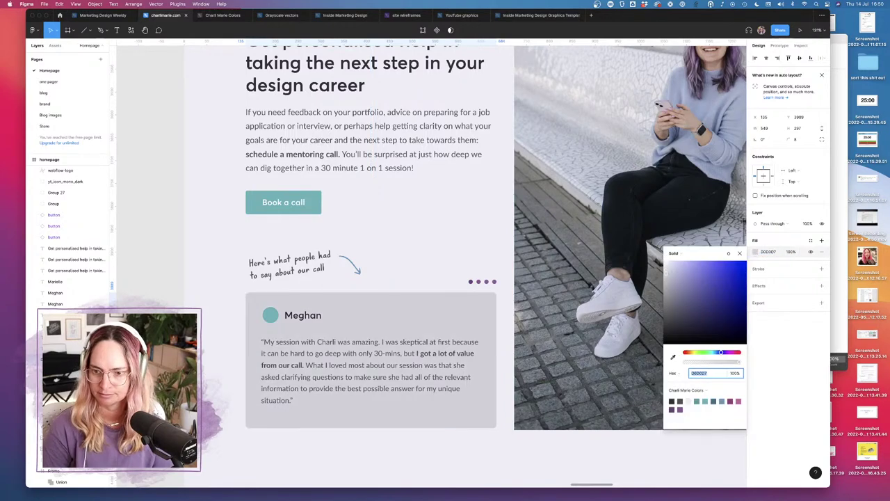
key(Return)
click(455, 245)
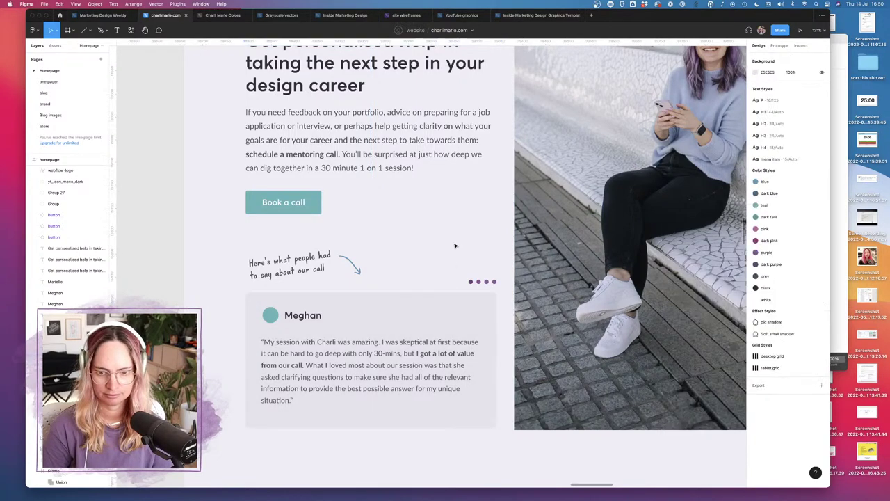
Step: Delete the row of carousel dots above the Meghan card
click(487, 281)
key(Delete)
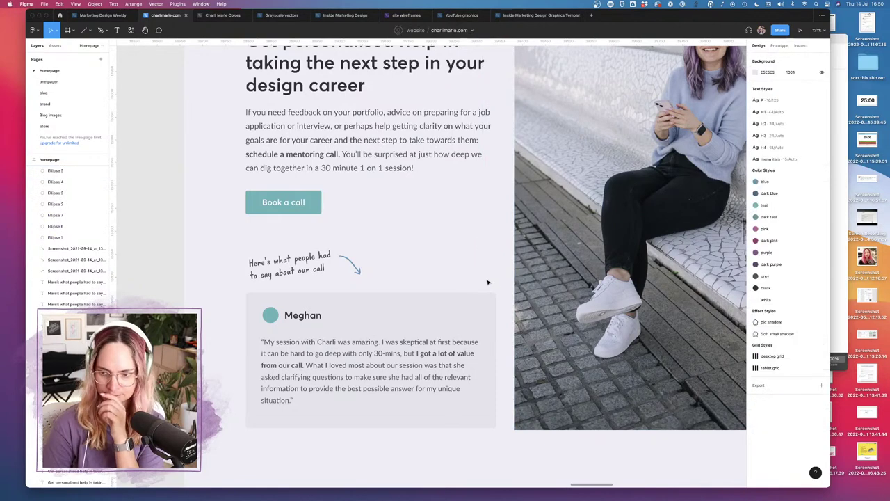
scroll(469, 259, down, 2)
scroll(469, 259, left, 1)
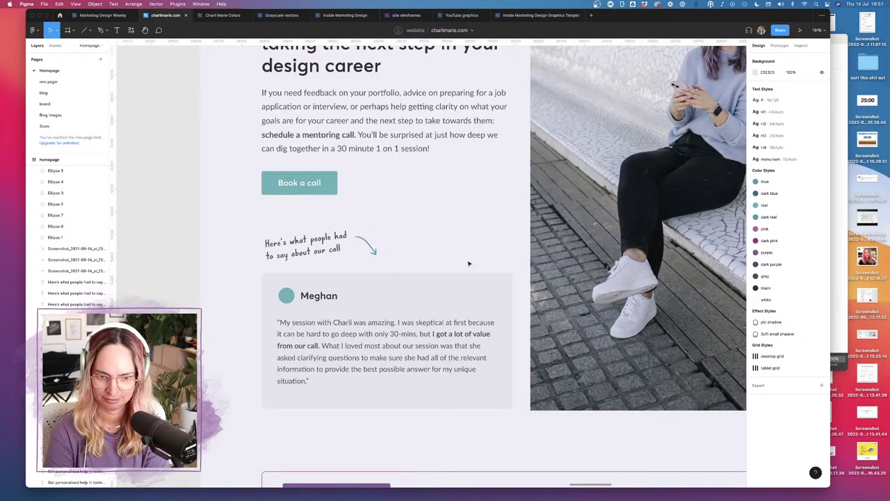
Step: Move the arrow vector up above the testimonial card where the dots were
scroll(441, 318, down, 5)
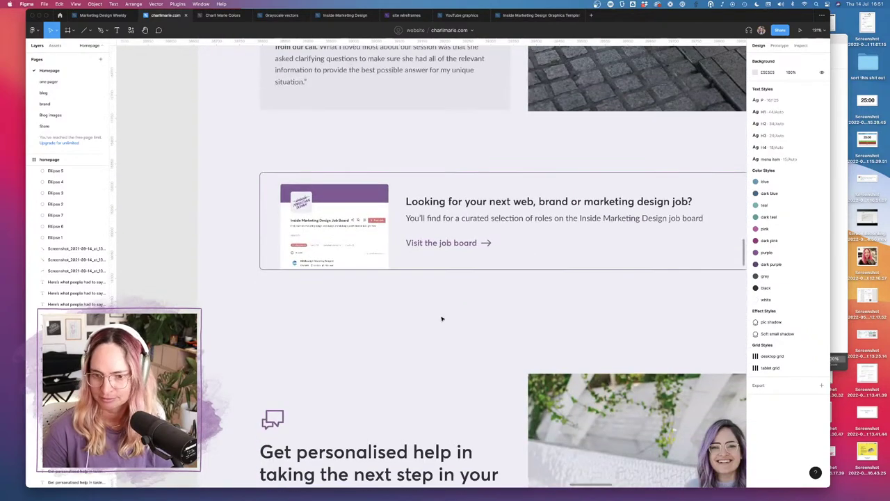
scroll(498, 387, down, 2)
scroll(498, 387, down, 5)
scroll(497, 389, down, 5)
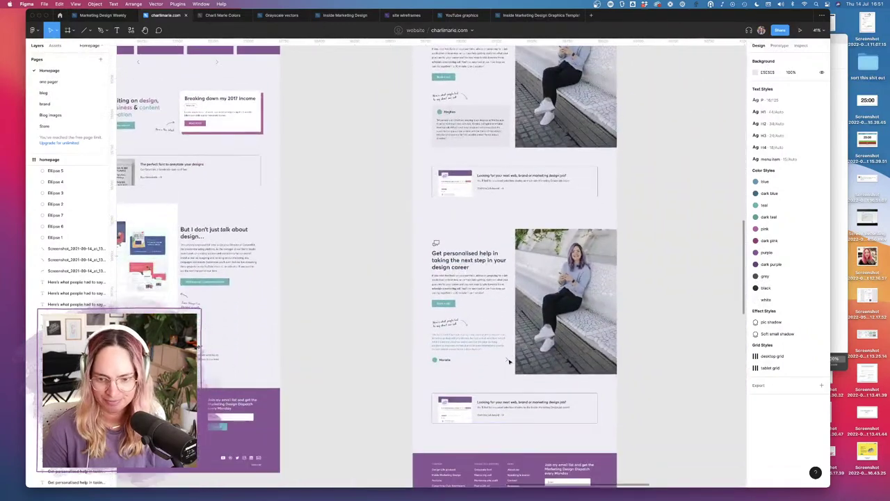
click(506, 361)
mouse_move(507, 362)
mouse_down()
mouse_move(511, 112)
mouse_move(520, 95)
mouse_move(509, 113)
mouse_move(465, 89)
mouse_move(442, 111)
mouse_move(437, 153)
mouse_move(459, 166)
mouse_up()
scroll(512, 97, up, 10)
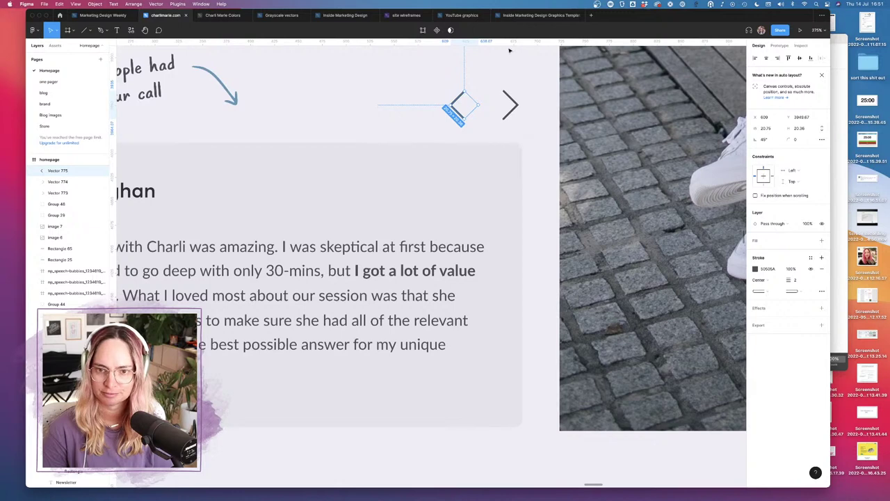
Step: Set the left arrow's stroke opacity to 70%
click(755, 269)
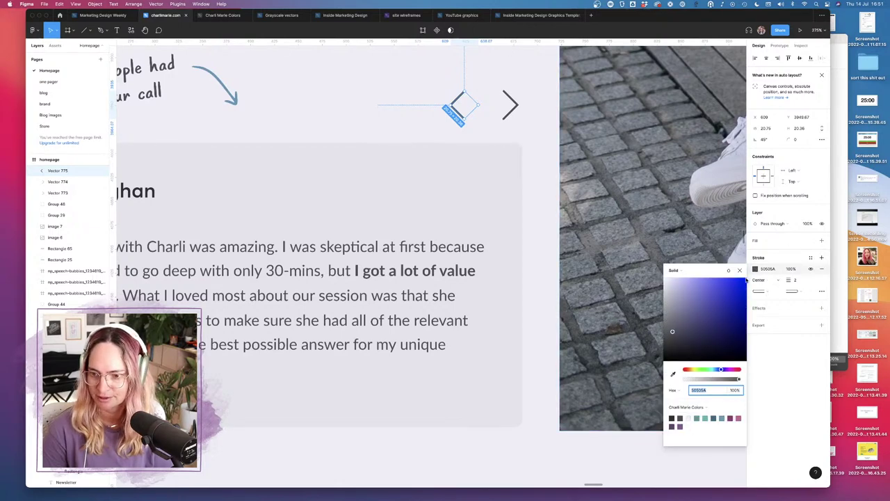
click(790, 268)
text(70)
key(Return)
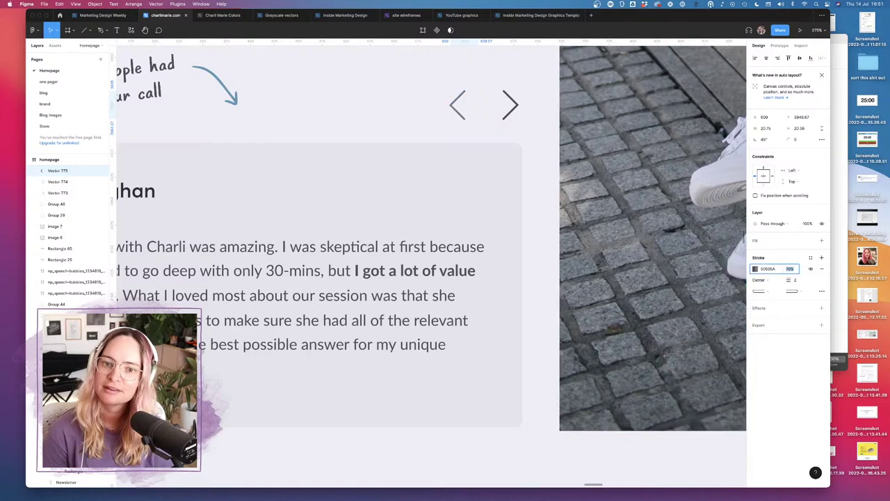
click(503, 76)
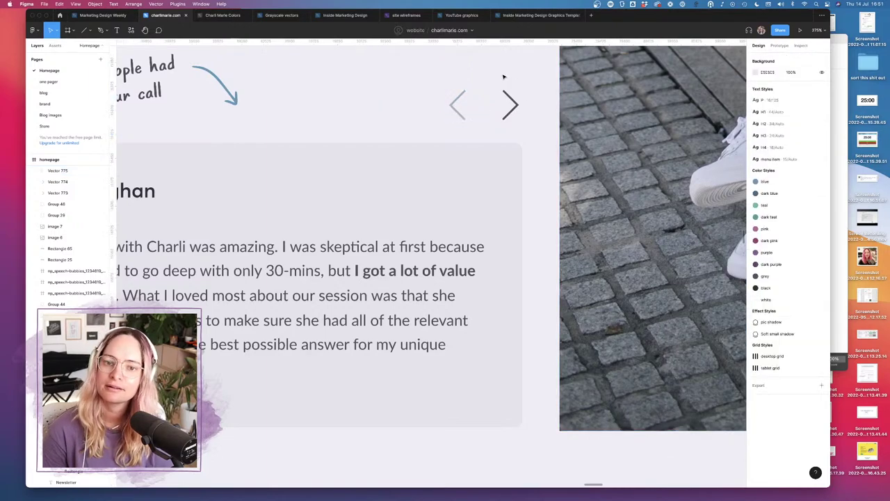
scroll(504, 76, down, 5)
scroll(539, 223, up, 5)
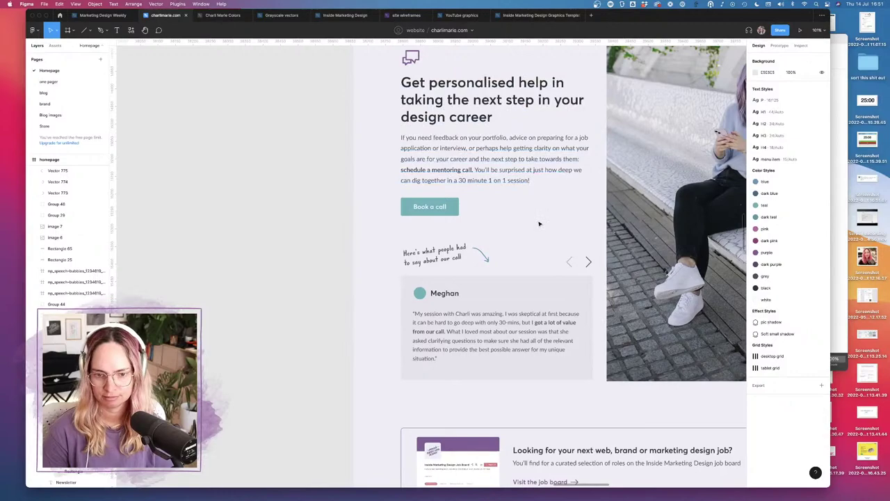
scroll(539, 223, up, 4)
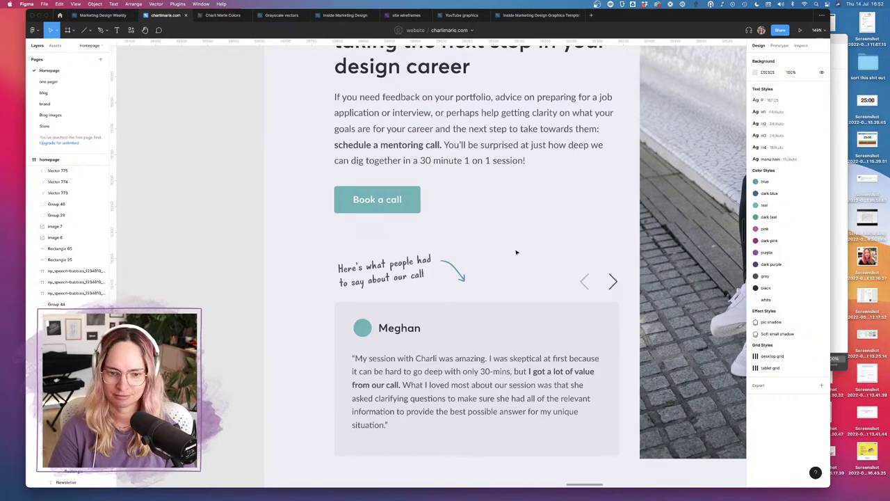
Step: Try widening the Meghan card out to the photo, then undo back to its original width
scroll(518, 252, down, 5)
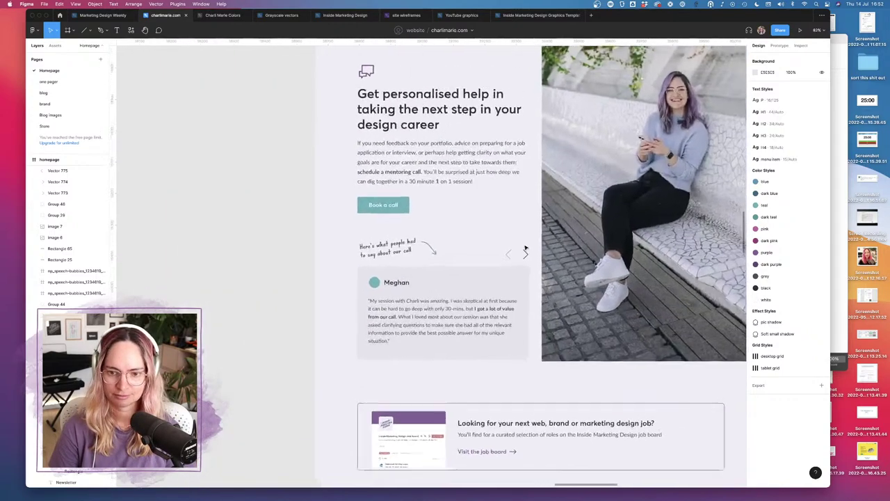
scroll(524, 249, down, 2)
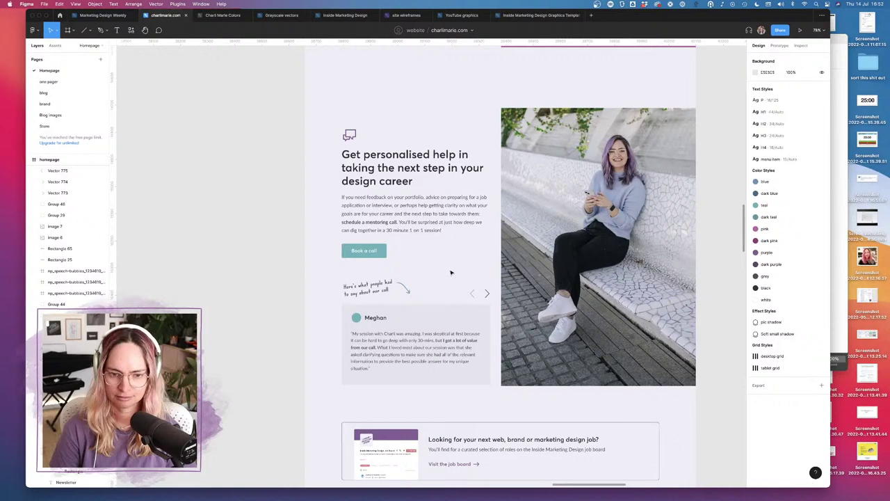
click(459, 315)
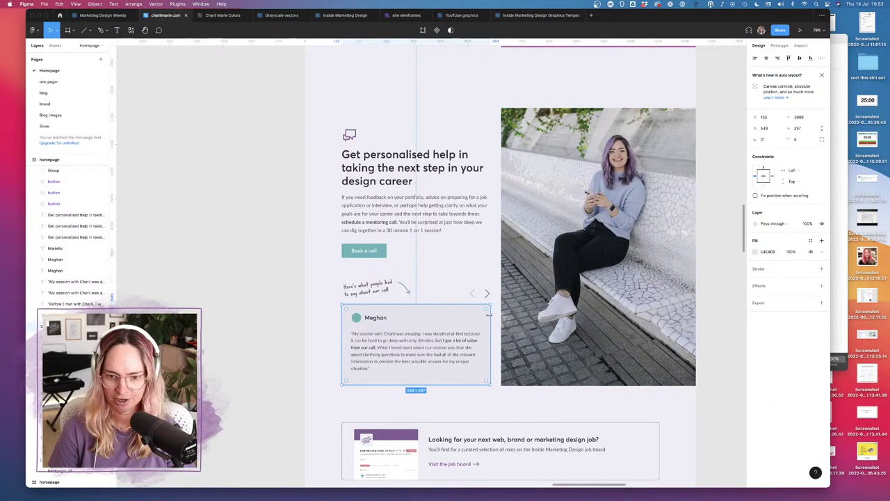
drag(489, 314, 500, 316)
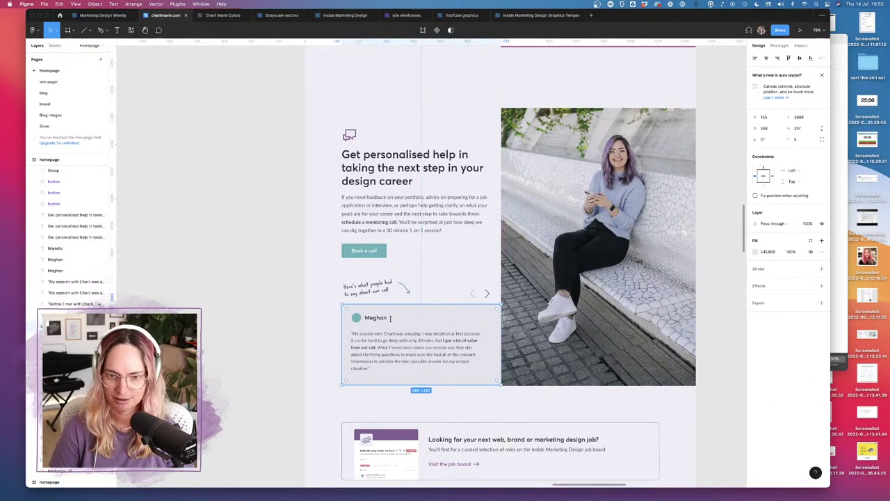
drag(346, 332, 303, 324)
scroll(408, 341, up, 10)
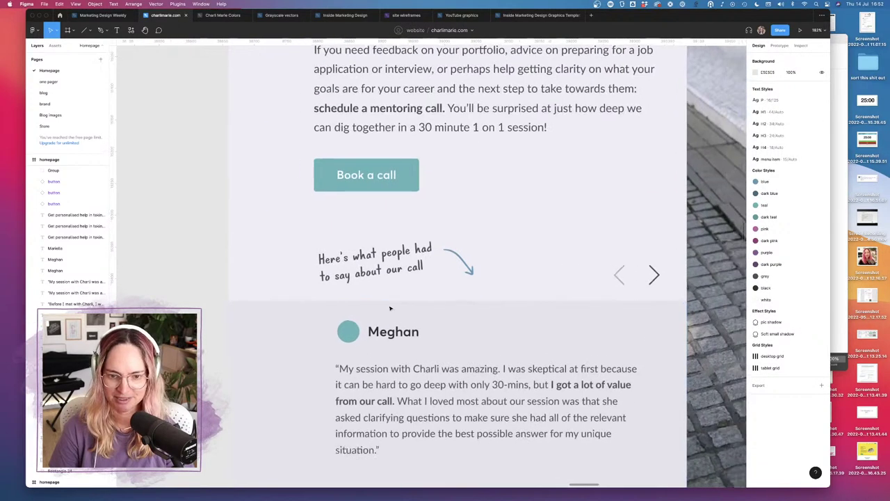
key(ctrl+z)
key(ctrl+z)
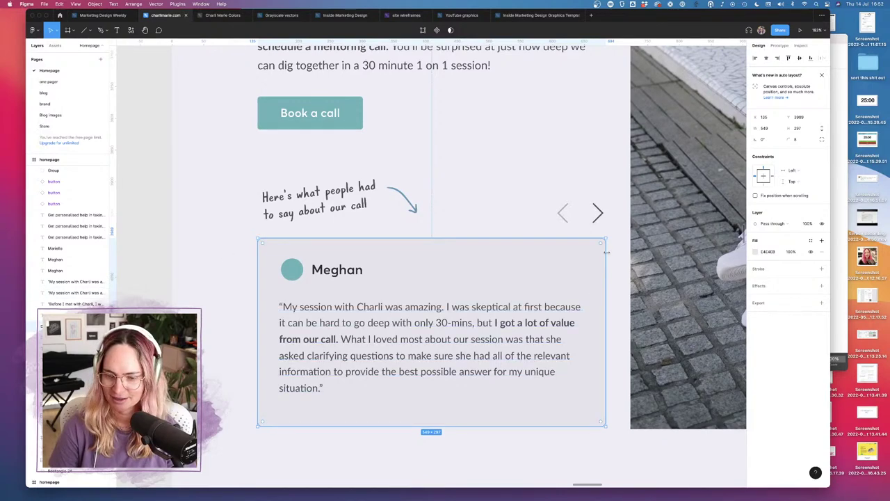
drag(604, 255, 633, 257)
key(ctrl+z)
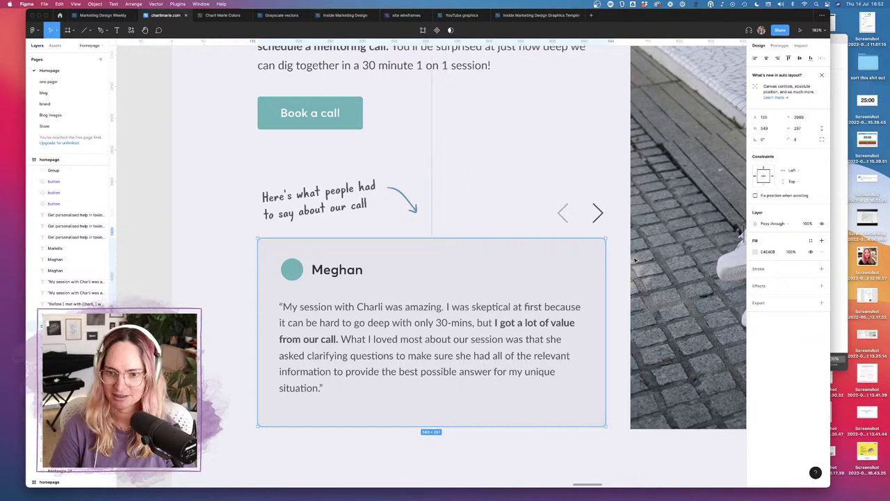
click(599, 150)
Step: Scroll the canvas to bring the page frames into view and select one
scroll(599, 149, up, 3)
scroll(600, 149, right, 3)
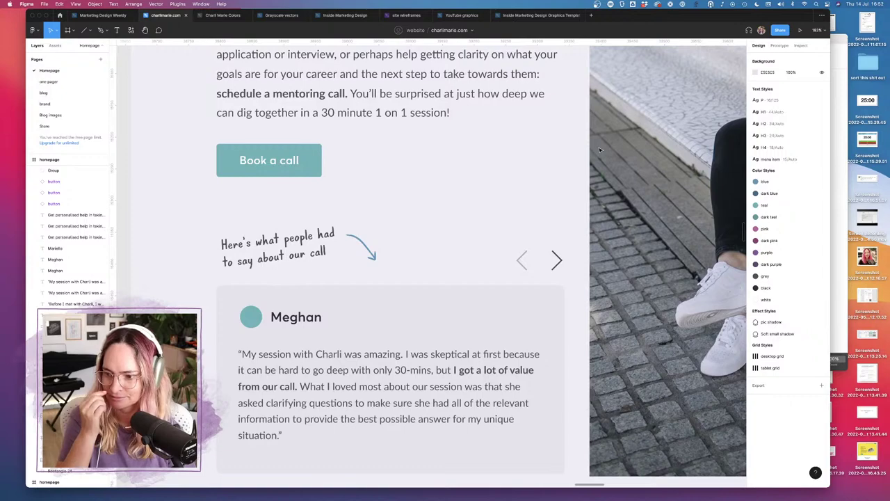
scroll(546, 184, down, 5)
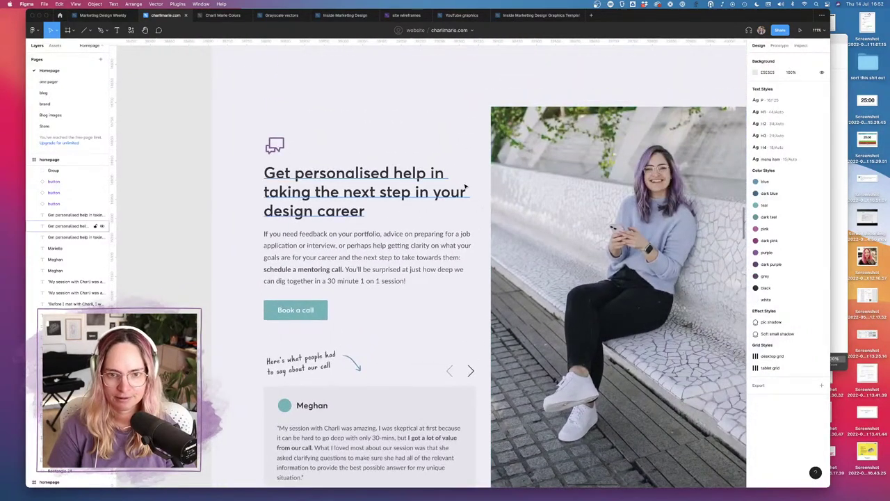
scroll(462, 183, up, 3)
scroll(457, 170, down, 10)
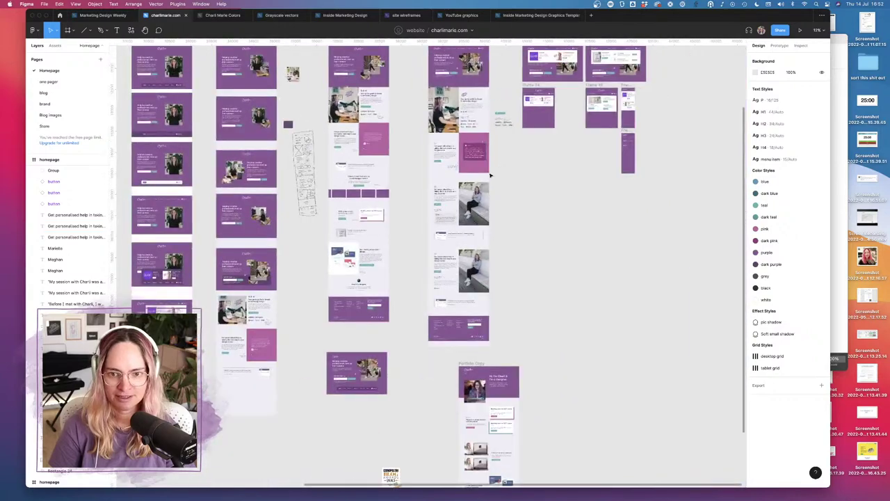
click(486, 172)
Step: Duplicate the homepage frame beside the other frames
scroll(530, 219, down, 5)
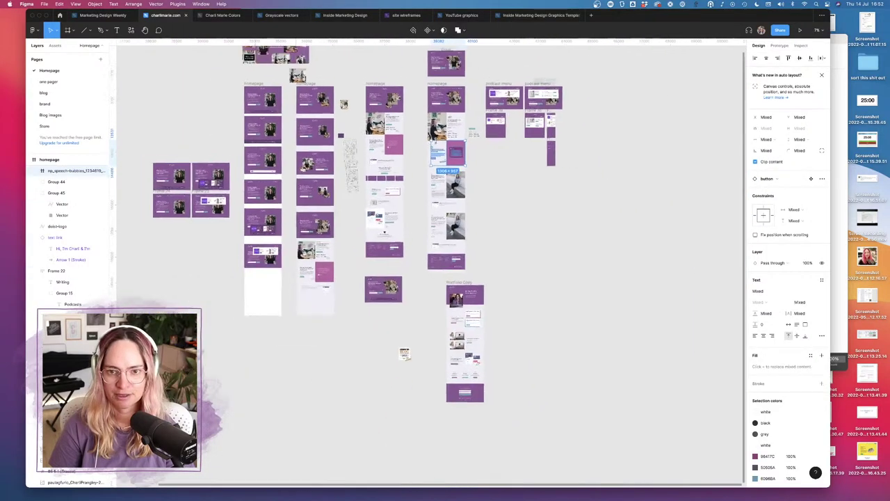
key(Escape)
drag(439, 154, 590, 154)
Step: Delete the purple testimonial block and its neighbouring text from the copy
scroll(600, 154, up, 3)
scroll(600, 153, up, 5)
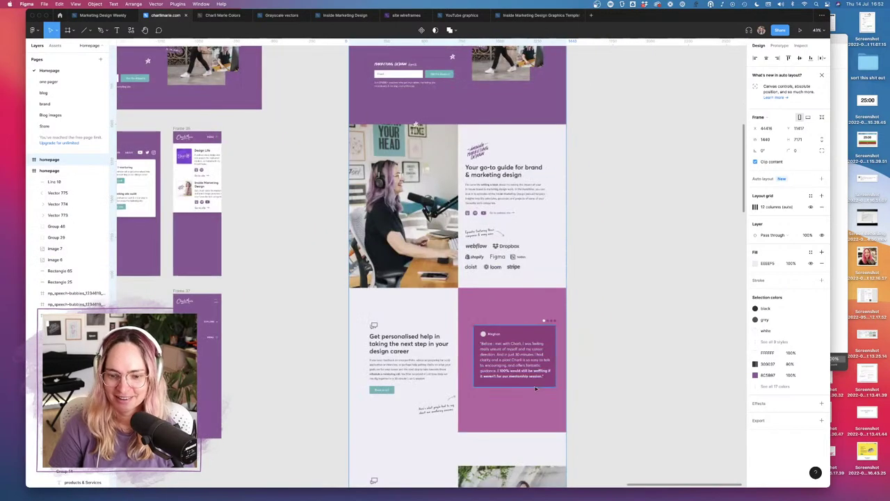
click(468, 335)
shift+click(367, 301)
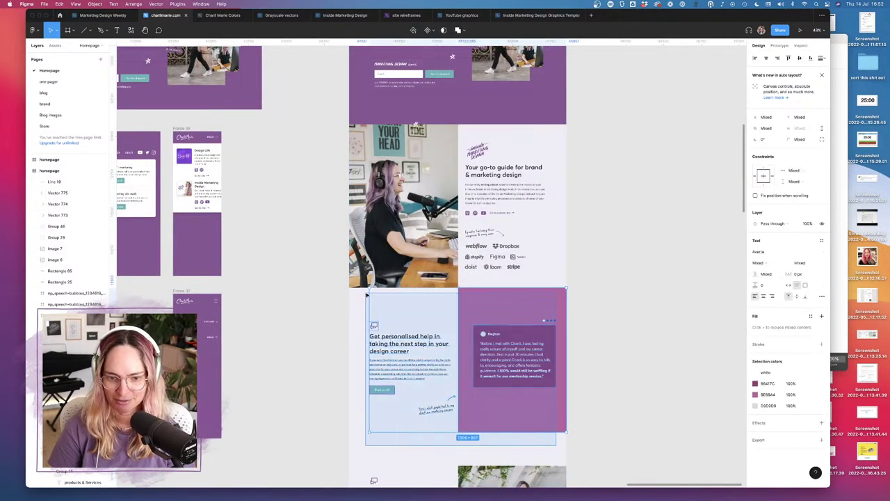
key(Delete)
Step: Move the Get personalised help section up beneath the Your go-to guide section
scroll(406, 330, down, 5)
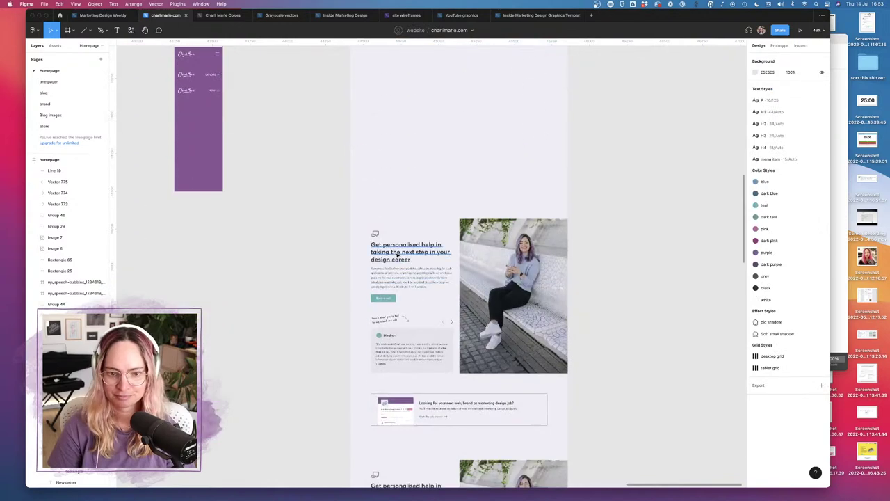
drag(366, 199, 555, 221)
scroll(543, 361, up, 4)
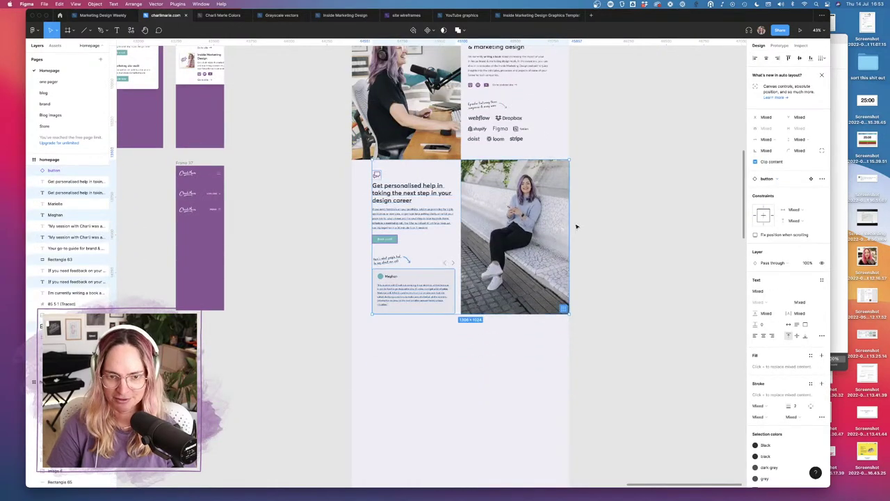
click(607, 218)
scroll(519, 168, up, 6)
scroll(518, 168, up, 4)
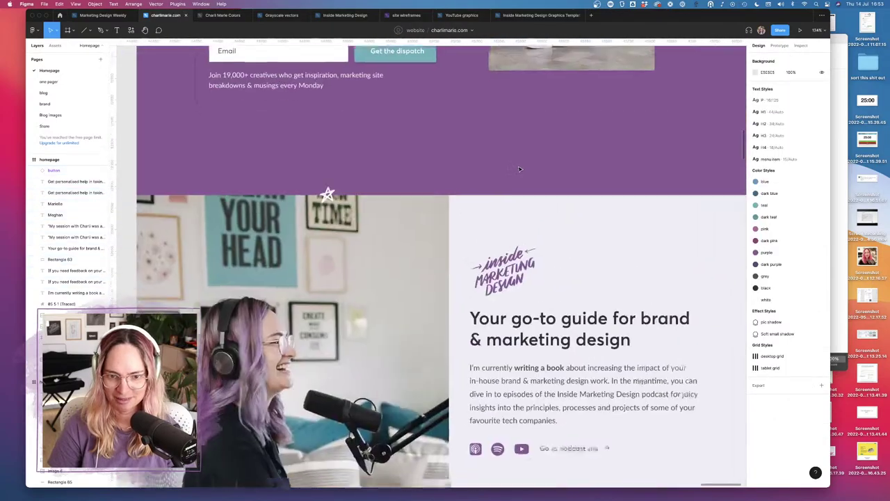
scroll(519, 168, down, 10)
scroll(519, 168, up, 1)
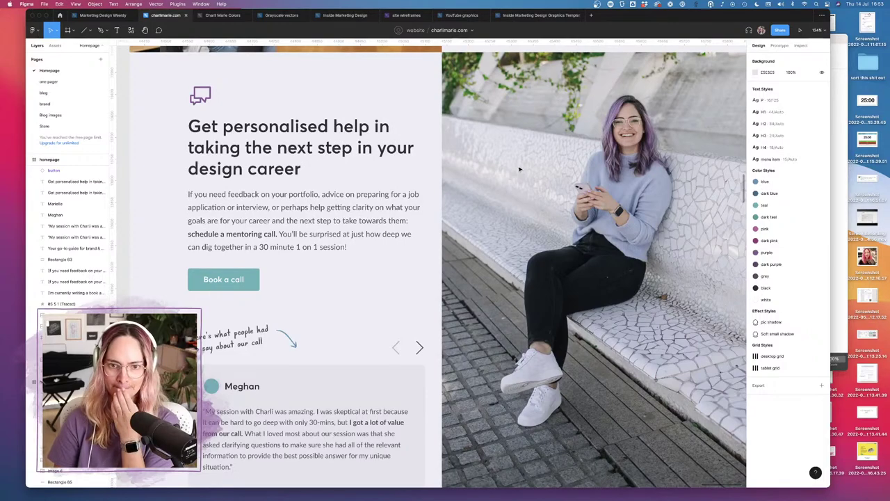
scroll(519, 169, down, 1)
scroll(519, 169, down, 5)
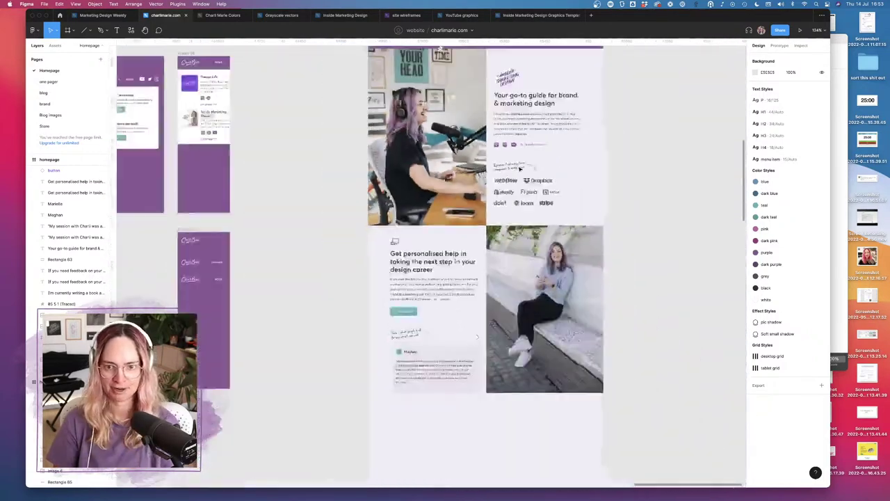
scroll(519, 168, down, 5)
click(541, 292)
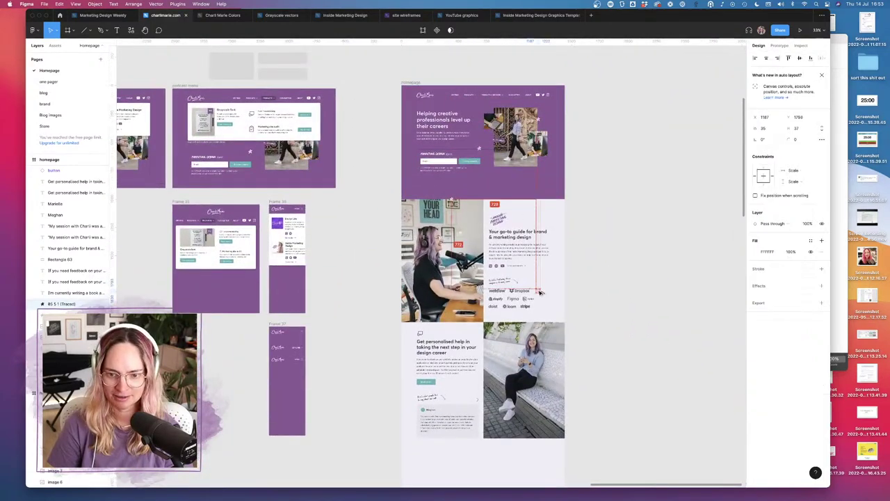
key(Escape)
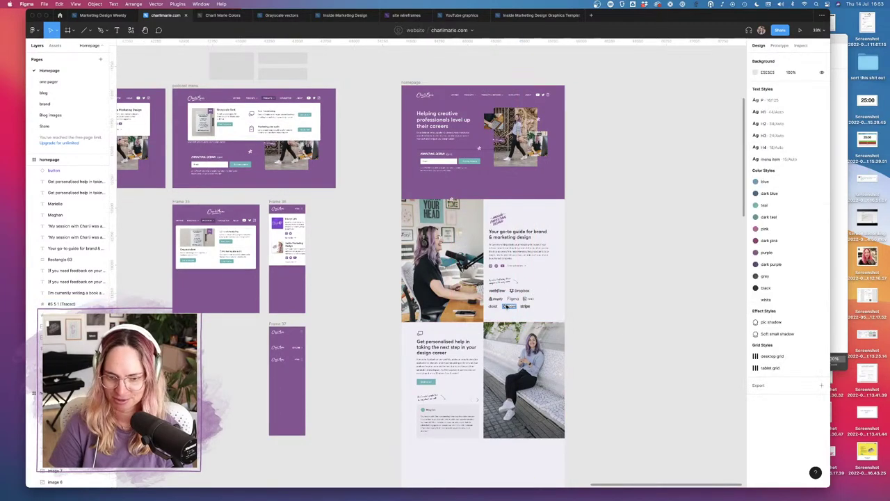
scroll(506, 306, up, 5)
scroll(518, 292, down, 3)
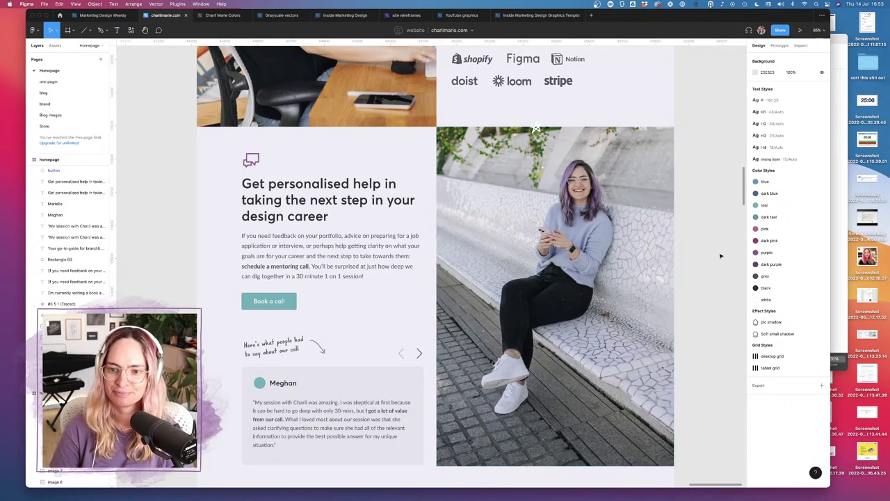
scroll(387, 345, down, 1)
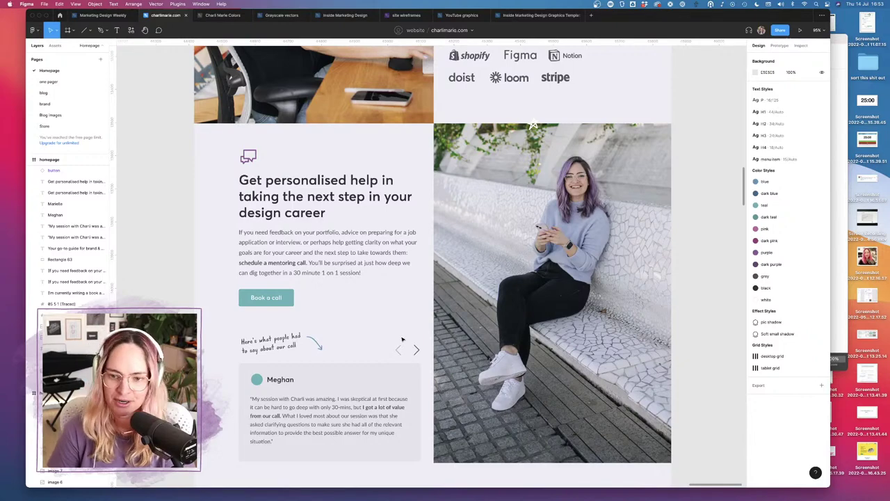
scroll(383, 302, down, 1)
scroll(383, 302, up, 2)
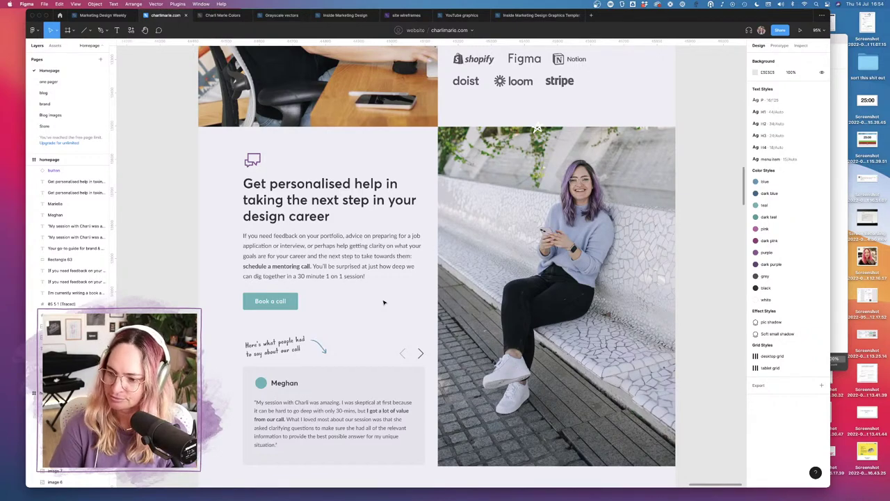
Step: Recolour the small traced shape on the photo's top edge with the purple fill swatch
click(537, 127)
click(755, 252)
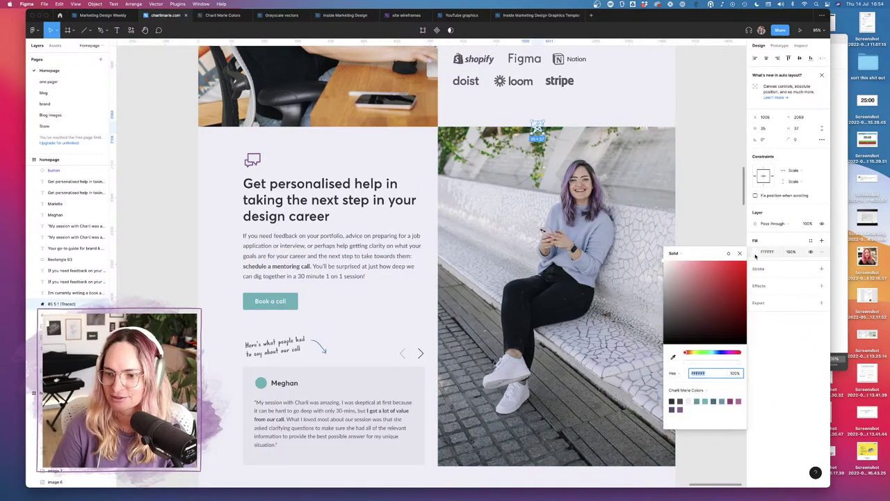
click(680, 409)
click(700, 206)
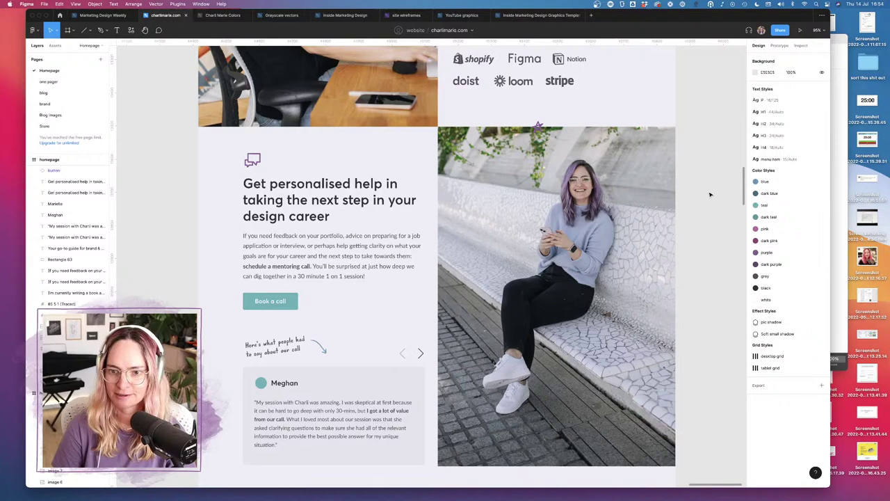
Step: Move the speech-bubble icon off the frame onto the canvas
scroll(563, 253, down, 4)
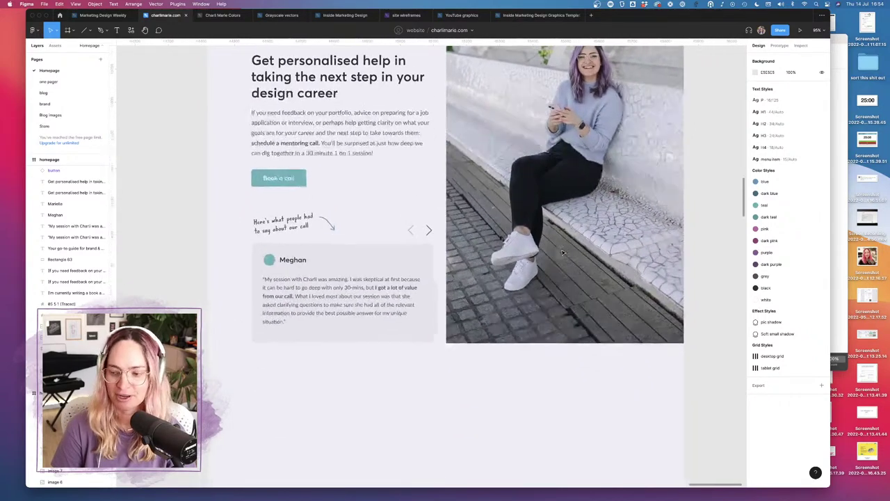
scroll(563, 253, down, 1)
ctrl+scroll(563, 253, down, 5)
ctrl+scroll(528, 249, up, 4)
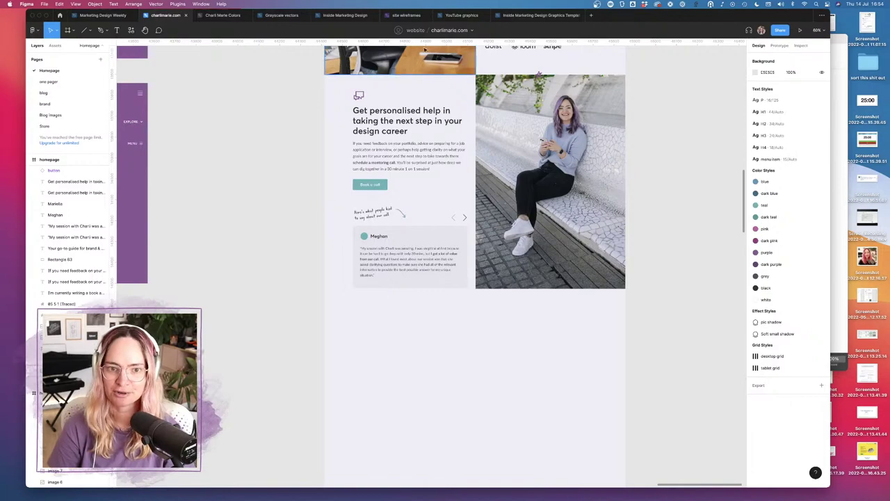
click(360, 97)
ctrl+scroll(360, 97, up, 5)
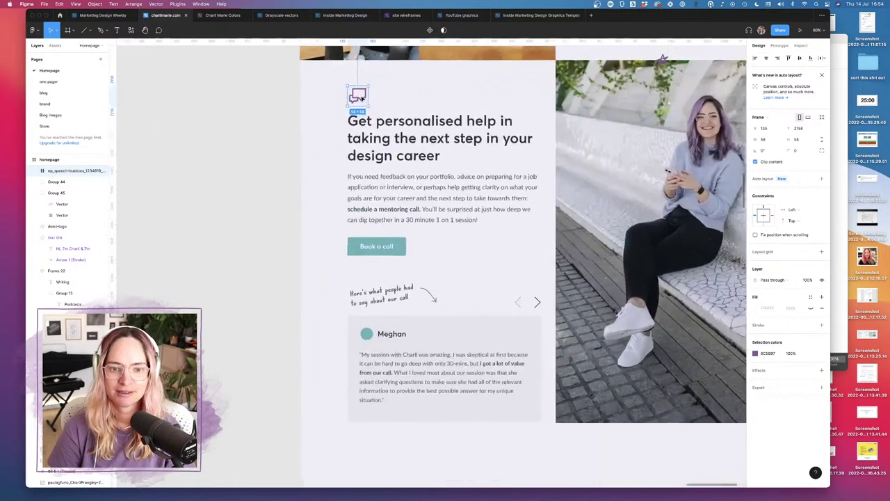
drag(365, 101, 192, 113)
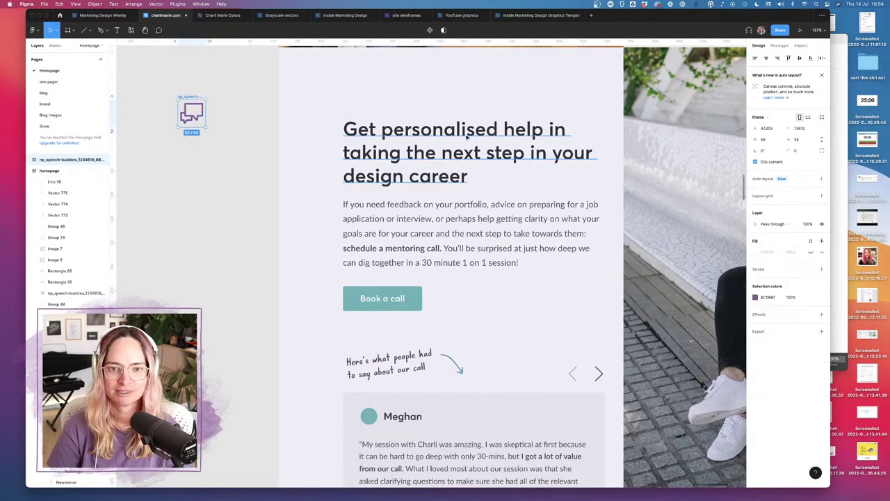
click(431, 153)
Step: Shift the heading, paragraph and Book a call button up slightly
shift+click(430, 238)
shift+click(395, 306)
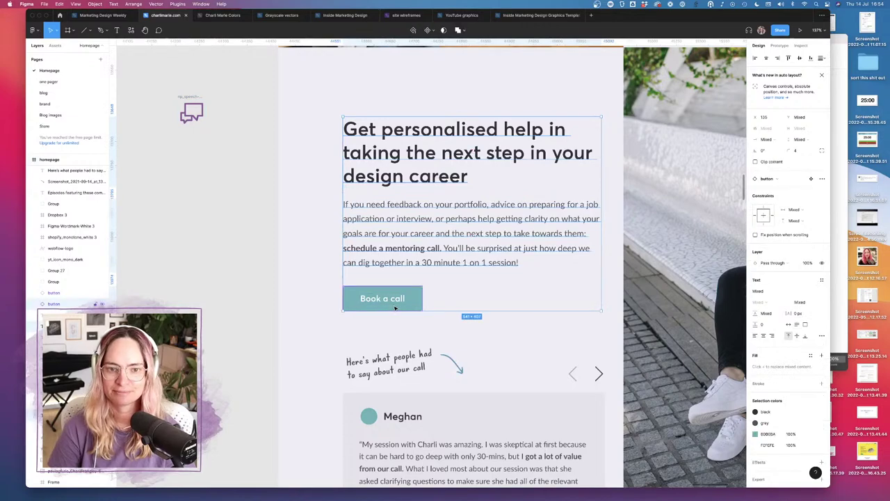
drag(395, 307, 395, 298)
click(538, 345)
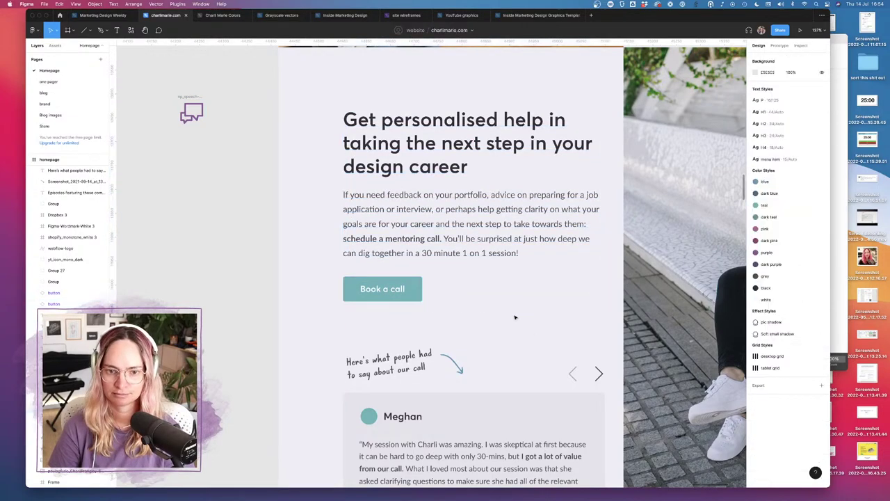
scroll(514, 317, down, 5)
scroll(514, 317, up, 1)
scroll(456, 281, up, 3)
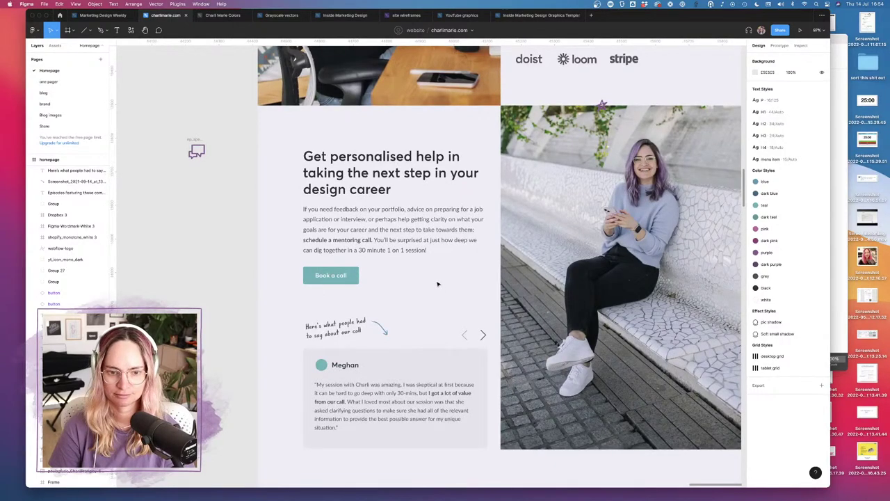
scroll(437, 284, down, 5)
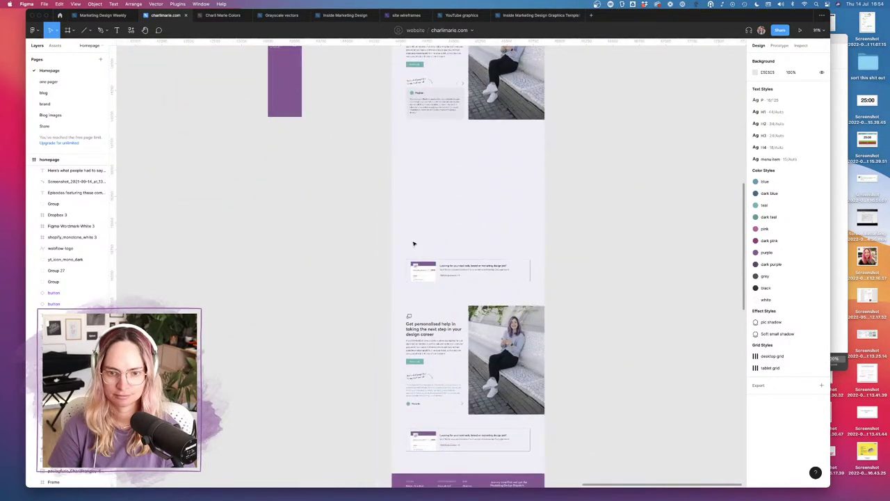
Step: Move the job-board banner up below the mentoring section, aligned to the layout grid
drag(413, 243, 526, 288)
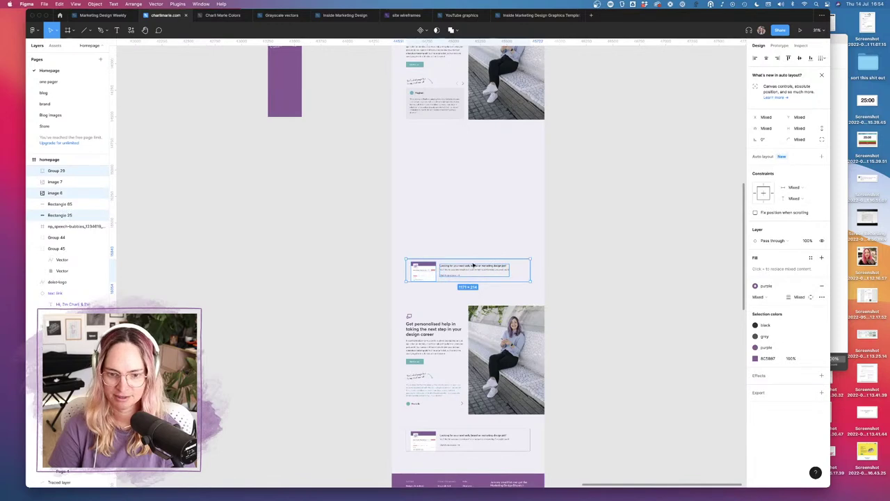
drag(473, 266, 473, 147)
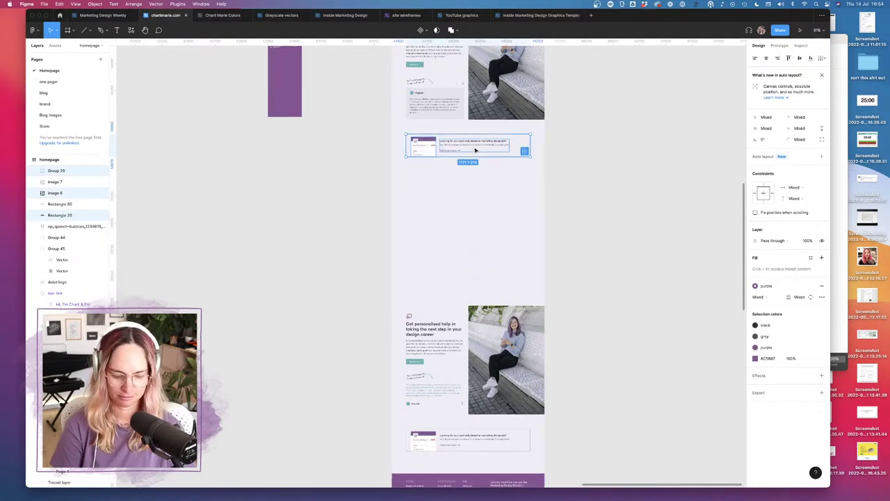
key(ctrl+g)
scroll(477, 148, up, 8)
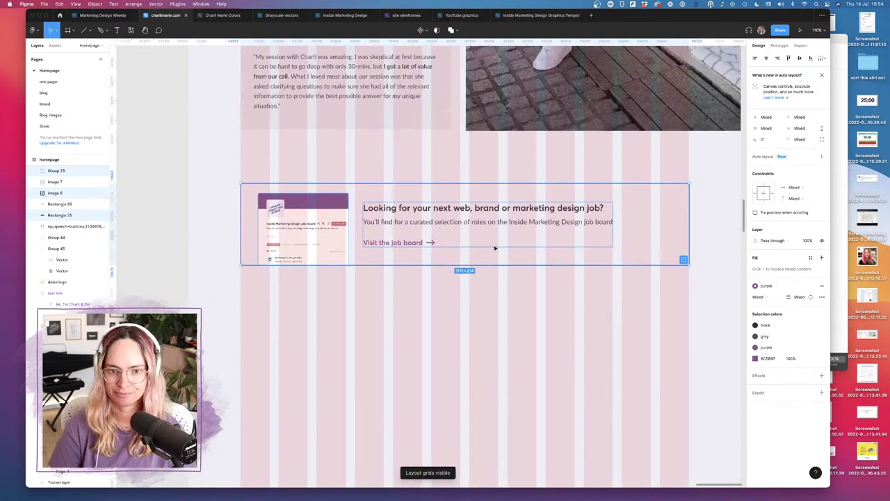
mouse_move(495, 247)
mouse_down()
mouse_move(492, 271)
mouse_move(489, 234)
mouse_up()
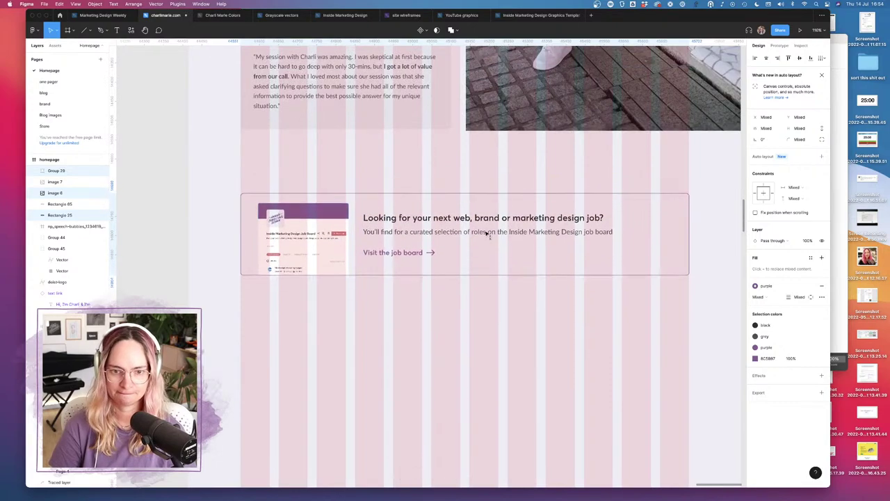
click(528, 371)
Step: Hide the layout grids again and select the bench photo
scroll(528, 371, down, 5)
scroll(515, 341, up, 1)
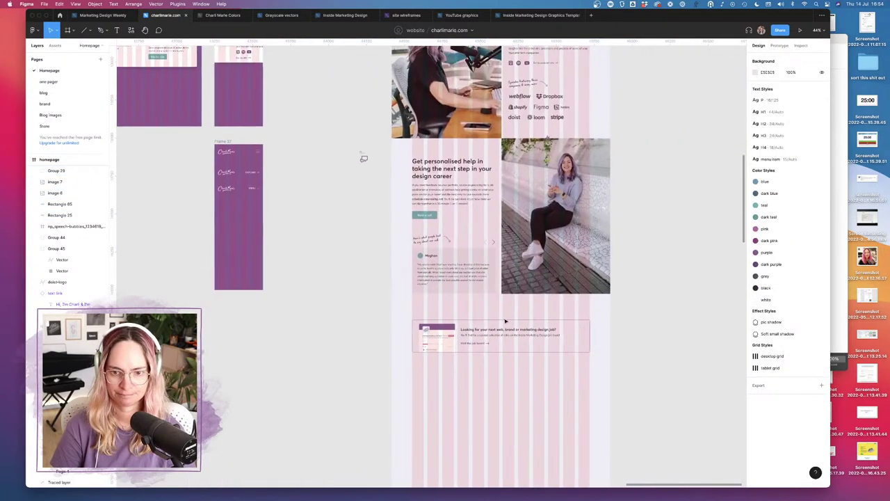
scroll(505, 321, up, 6)
key(ctrl+g)
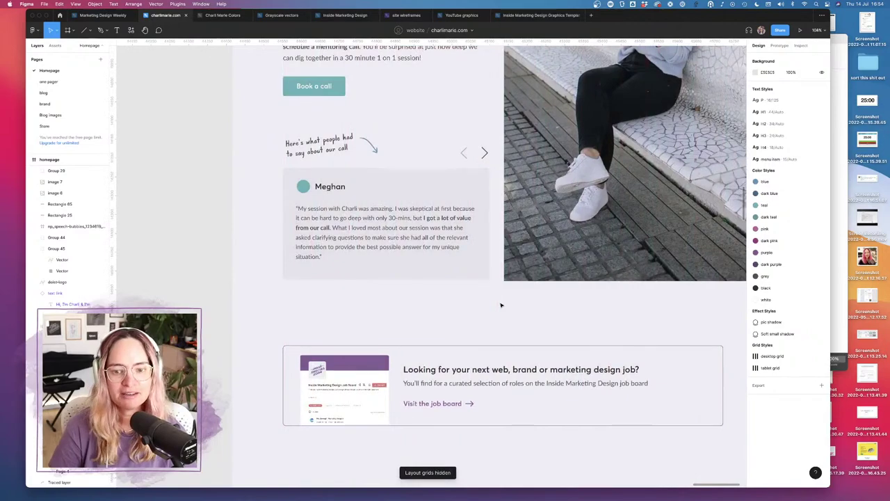
scroll(501, 305, up, 4)
scroll(495, 290, down, 5)
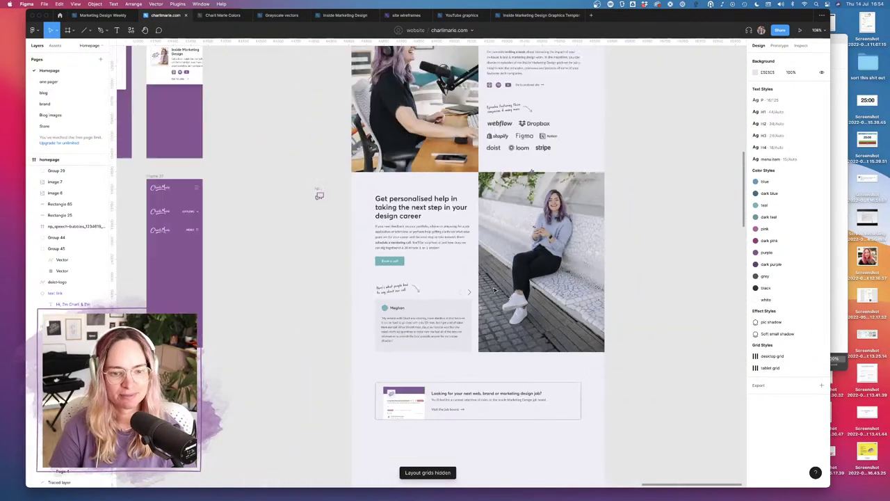
scroll(495, 290, down, 5)
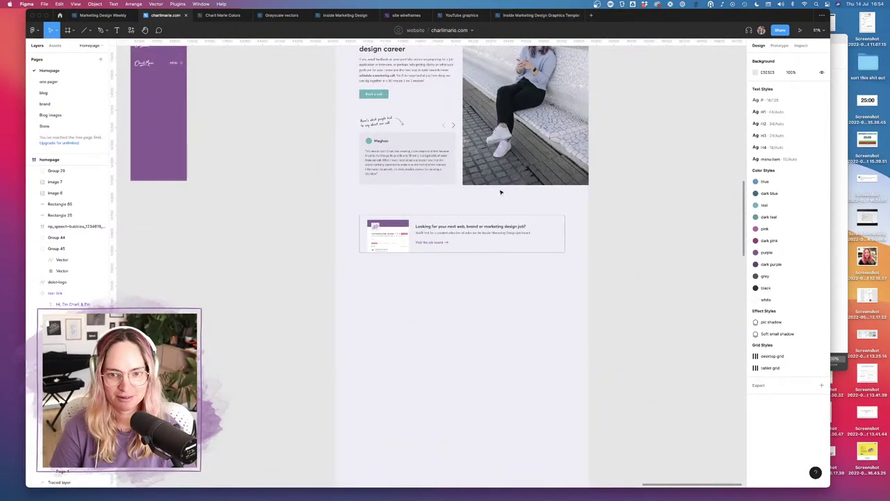
click(515, 167)
Step: Crop the bench photo taller to 718 × 1095 and reposition the image inside it
double_click(518, 171)
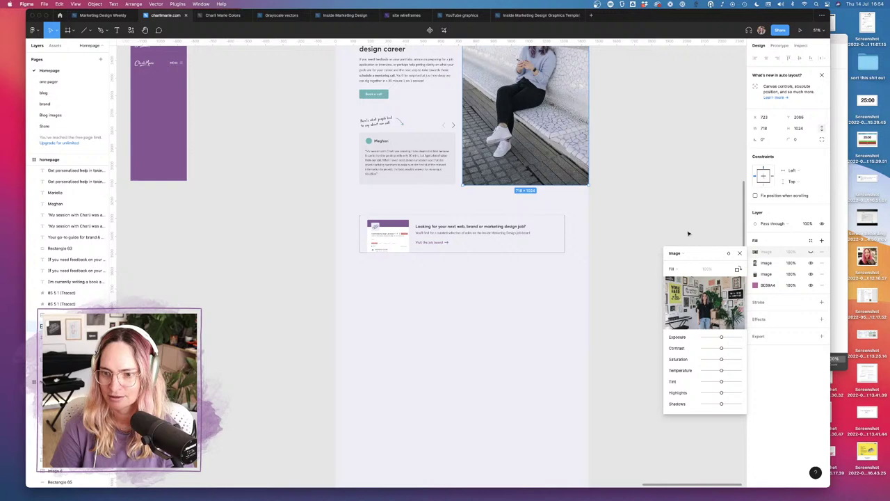
click(773, 264)
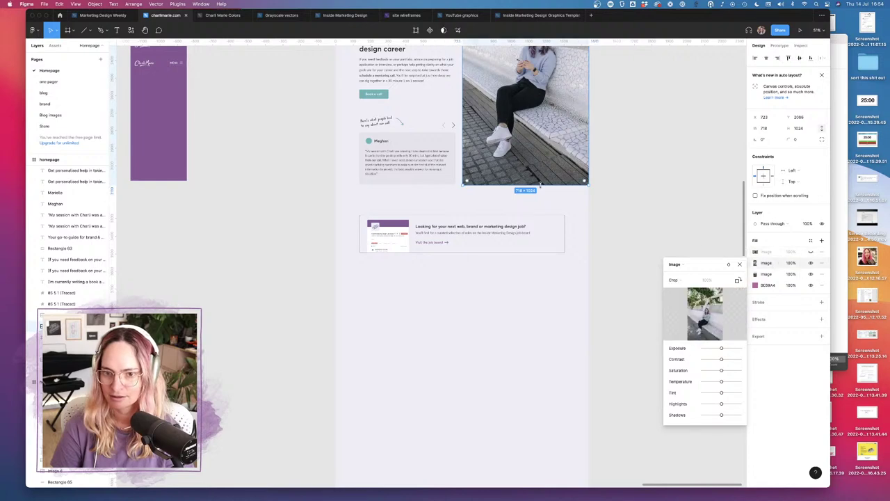
drag(540, 185, 525, 196)
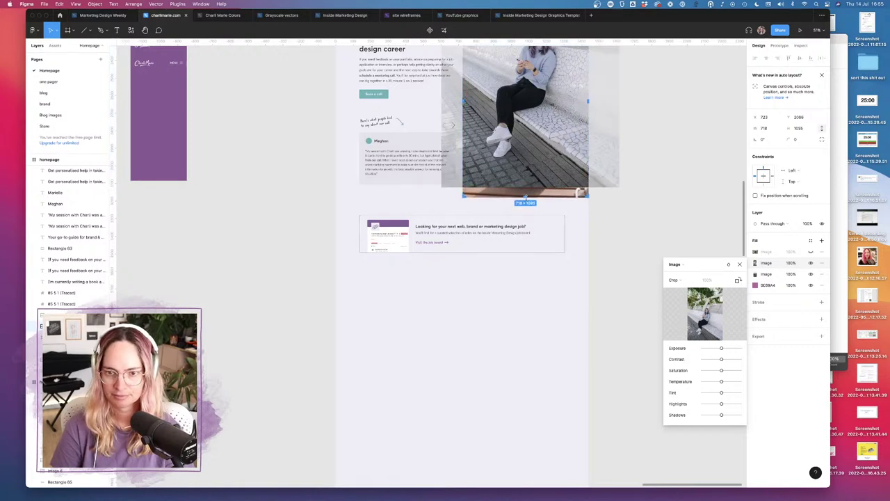
scroll(562, 158, up, 5)
drag(547, 266, 547, 274)
click(666, 236)
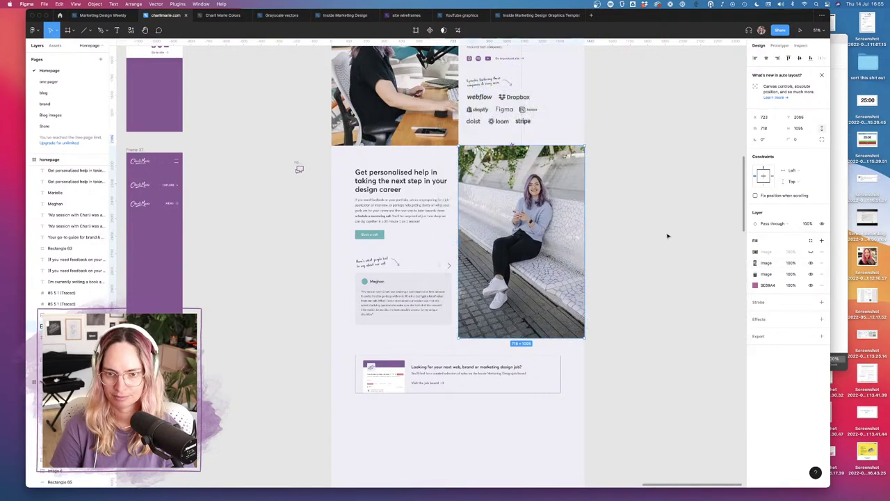
click(667, 236)
scroll(665, 234, down, 2)
scroll(666, 235, left, 1)
scroll(490, 243, up, 10)
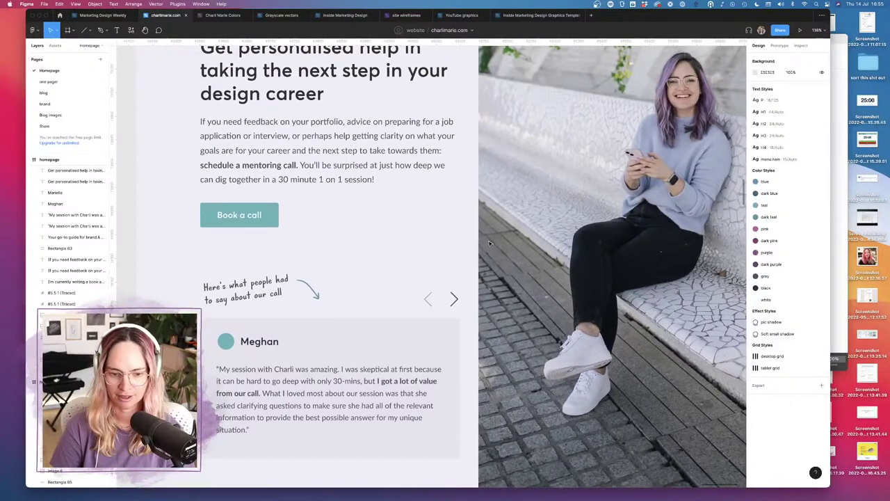
Step: Drag the Videos about life & work section into the right-hand homepage frame below the job banner
scroll(490, 242, down, 10)
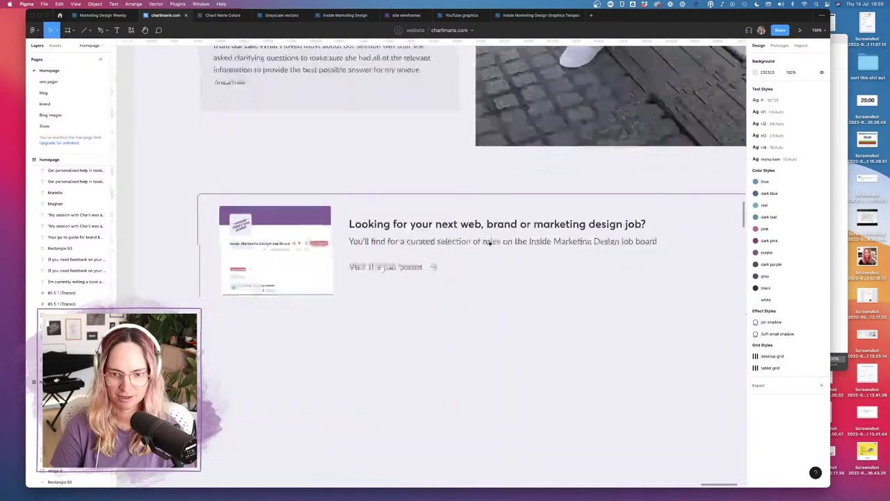
scroll(490, 243, down, 2)
scroll(489, 244, down, 1)
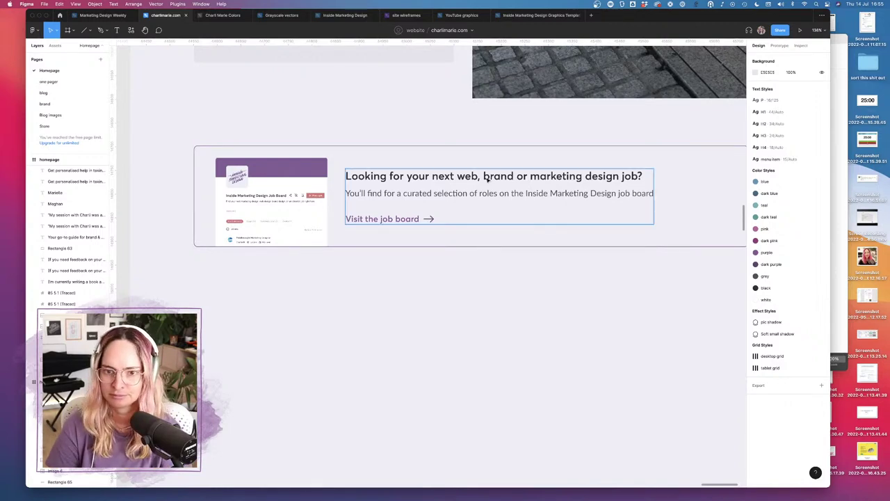
scroll(490, 244, down, 5)
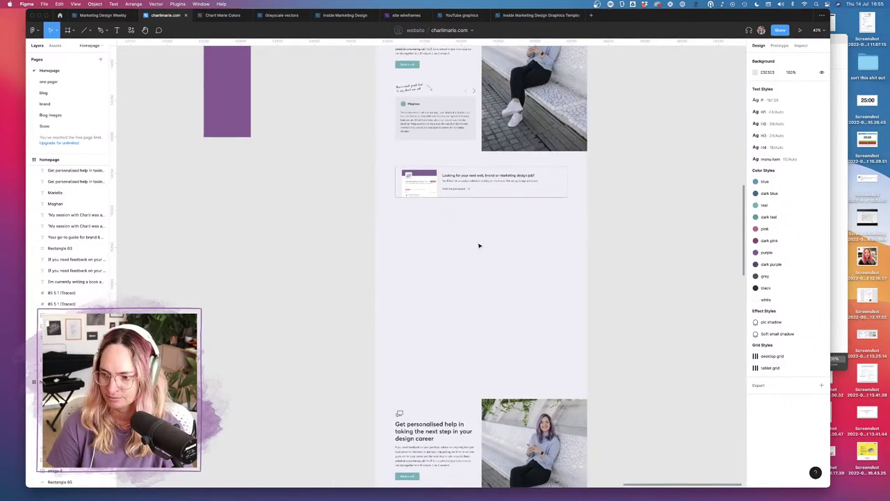
scroll(478, 245, down, 1)
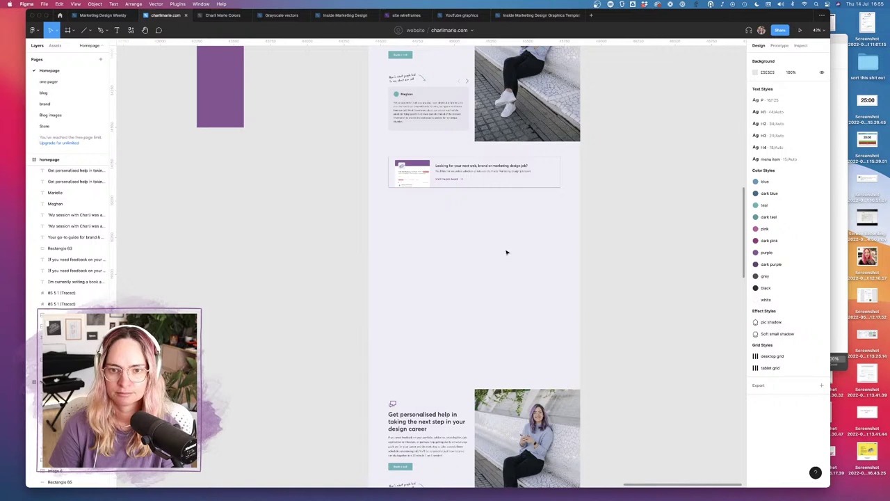
scroll(497, 239, down, 10)
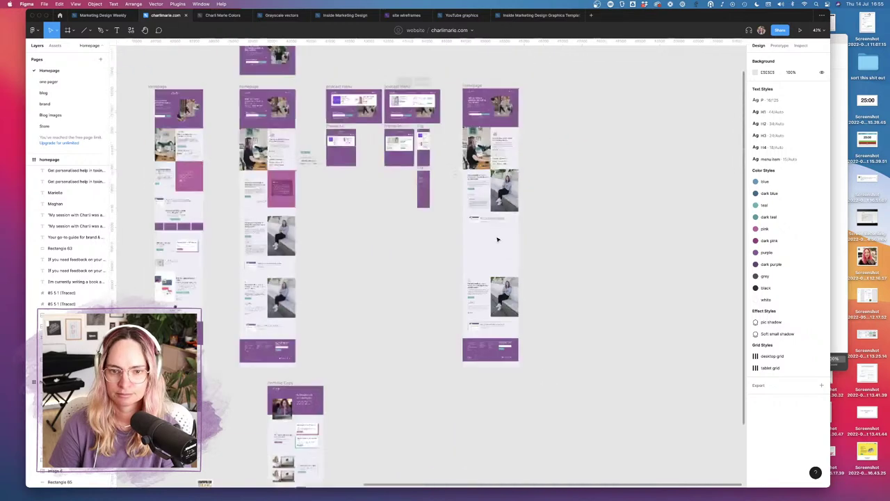
scroll(440, 296, up, 10)
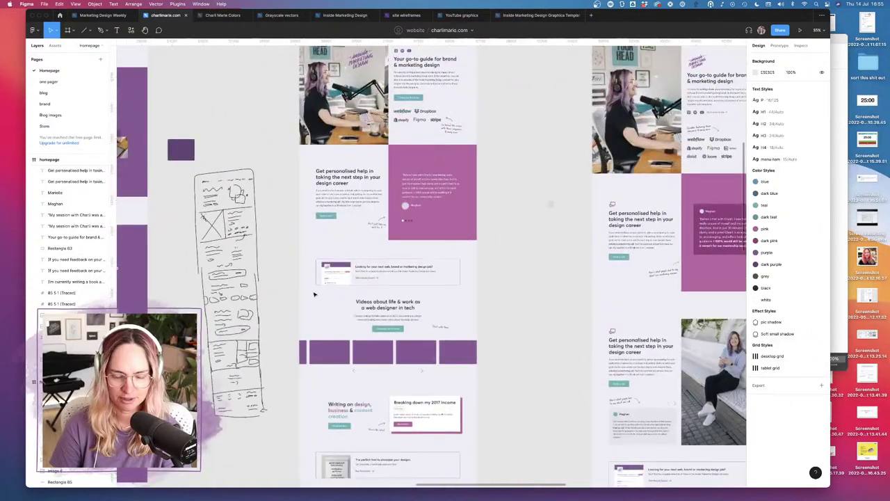
drag(297, 297, 504, 381)
scroll(504, 382, down, 5)
scroll(321, 351, down, 3)
scroll(322, 352, right, 2)
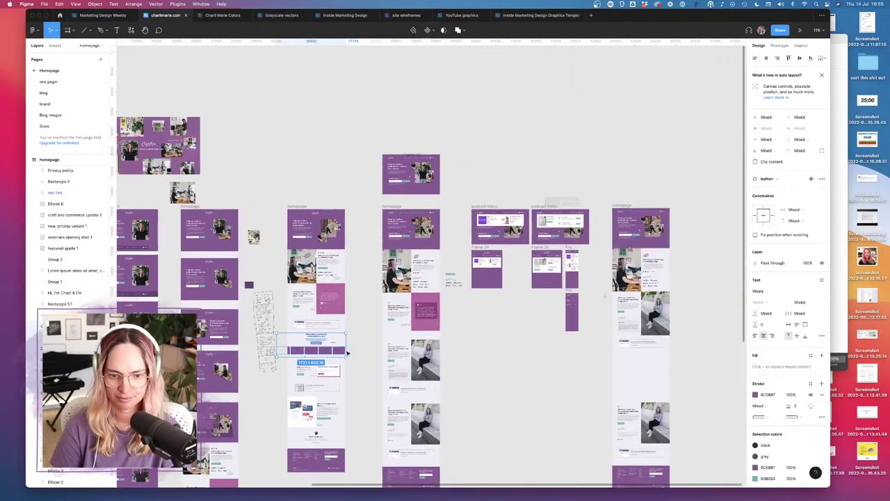
drag(320, 351, 646, 376)
Step: Shift the Videos about life section up about 18 px and show the layout grids
scroll(645, 375, up, 10)
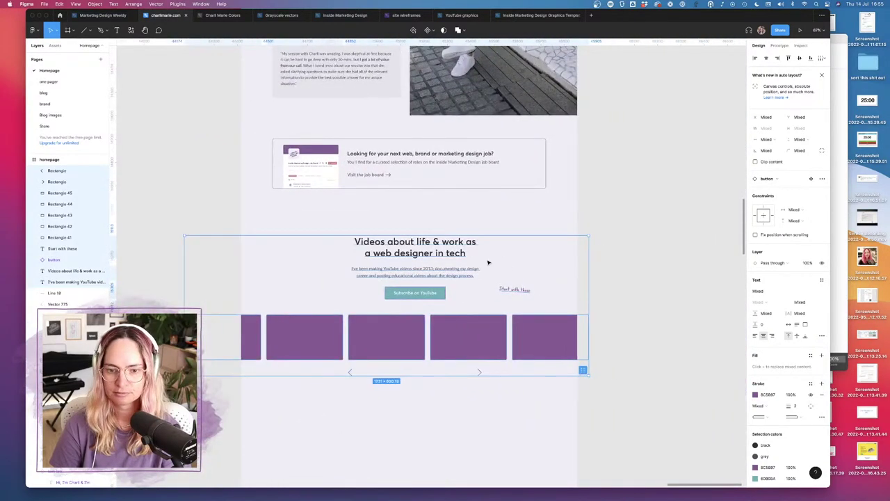
drag(461, 334, 456, 321)
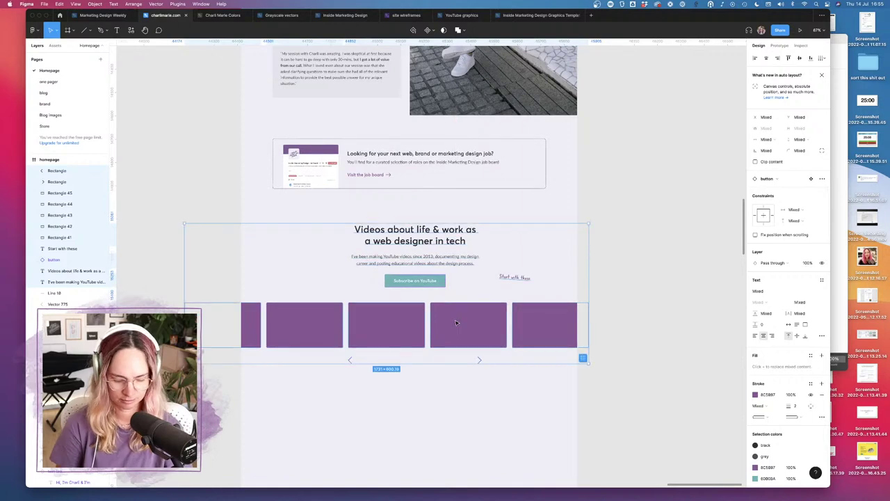
key(ctrl+g)
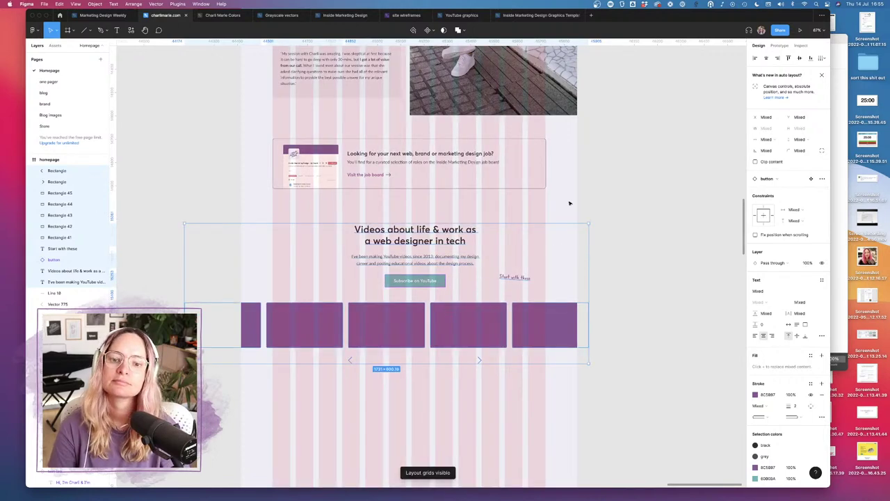
click(570, 201)
Step: Move the job-board card down about 15 px, then hide the layout grids
click(387, 154)
drag(387, 154, 387, 165)
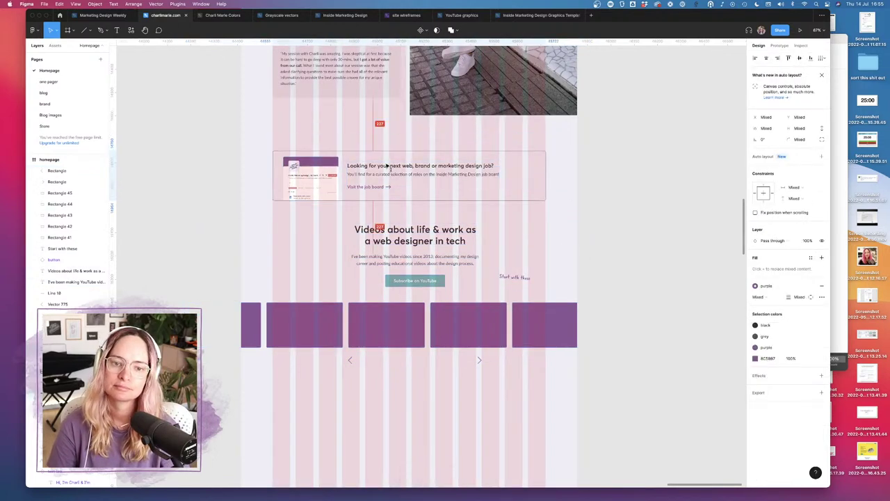
click(606, 205)
ctrl+scroll(440, 135, up, 5)
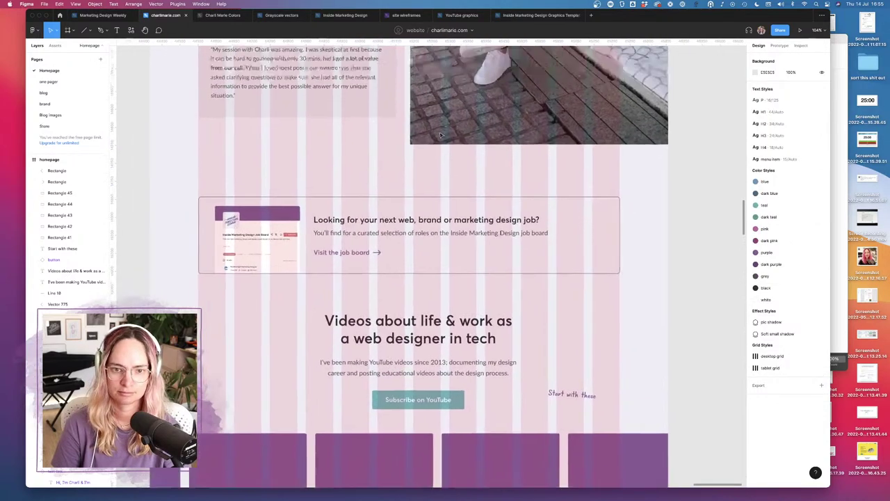
scroll(445, 138, up, 5)
scroll(452, 139, down, 6)
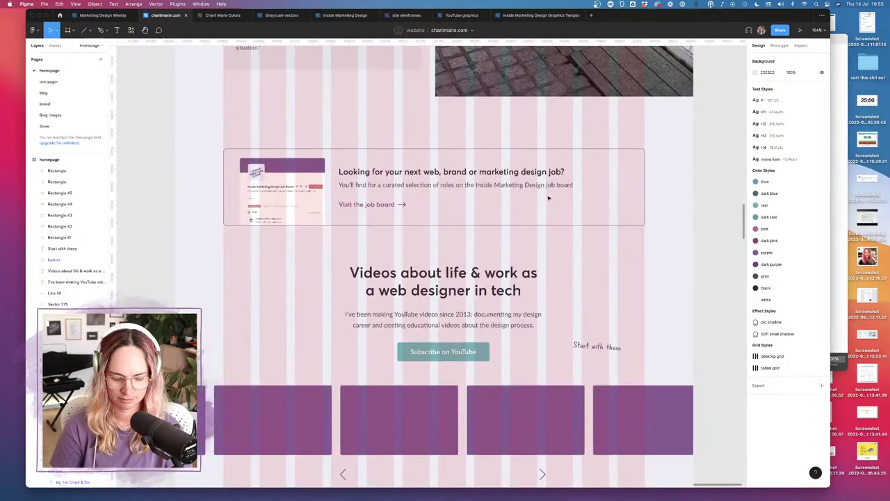
key(ctrl+g)
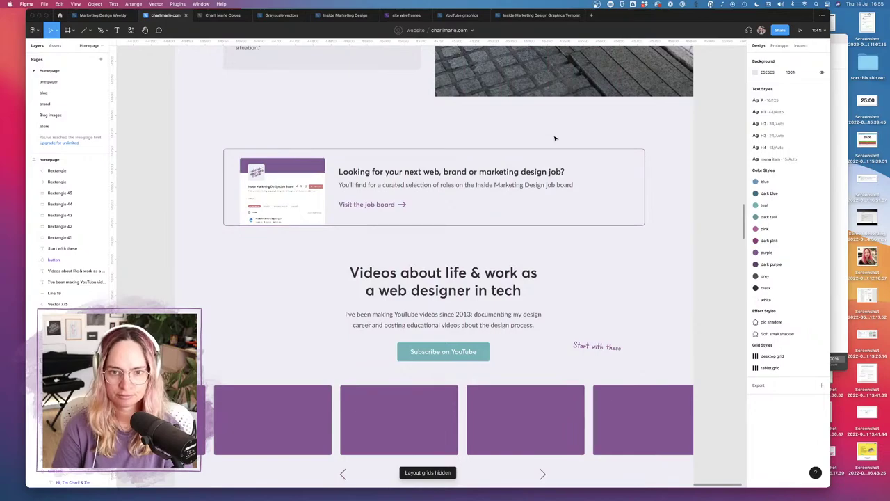
Step: Inspect the Videos about life heading and the Start with these text
scroll(555, 138, up, 15)
scroll(555, 137, down, 12)
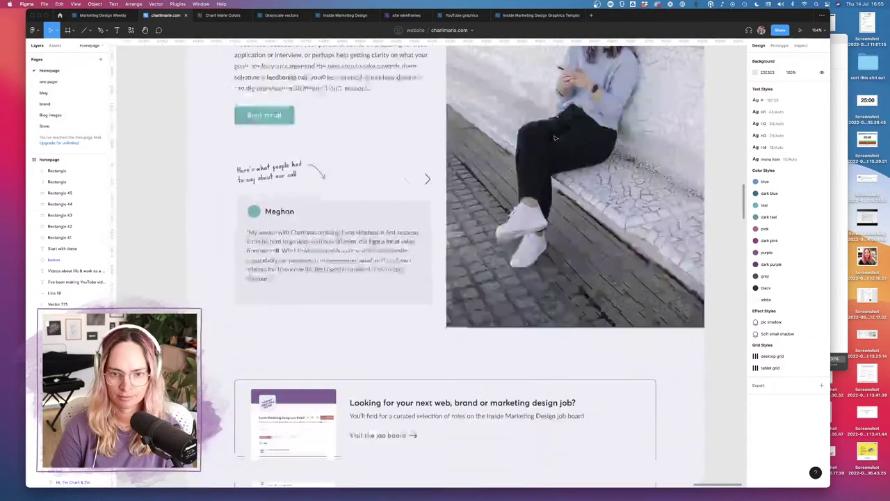
scroll(554, 138, down, 5)
click(554, 218)
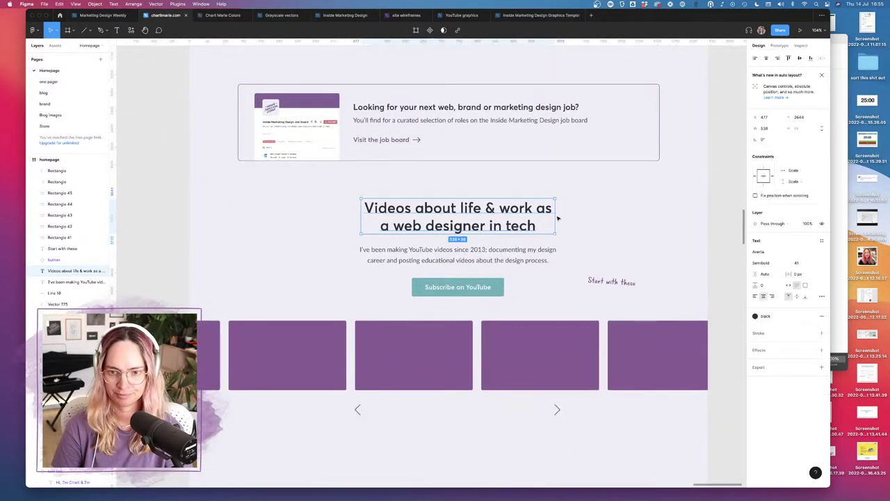
click(589, 235)
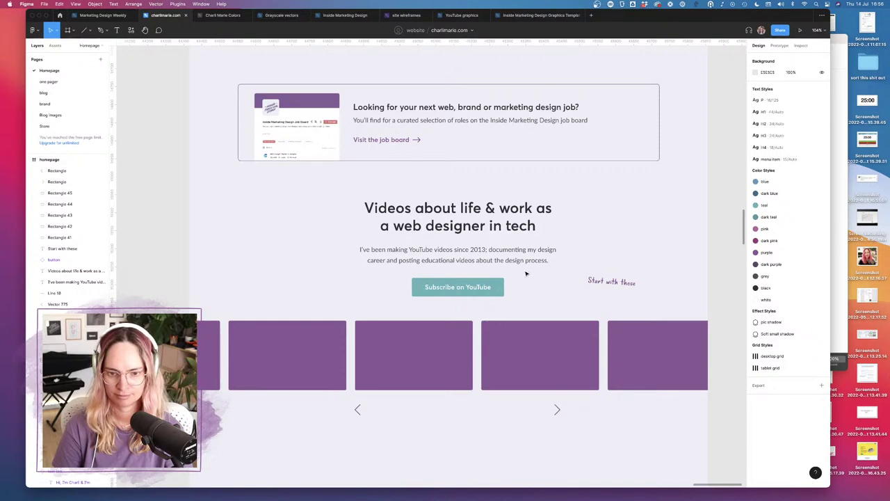
scroll(478, 277, up, 10)
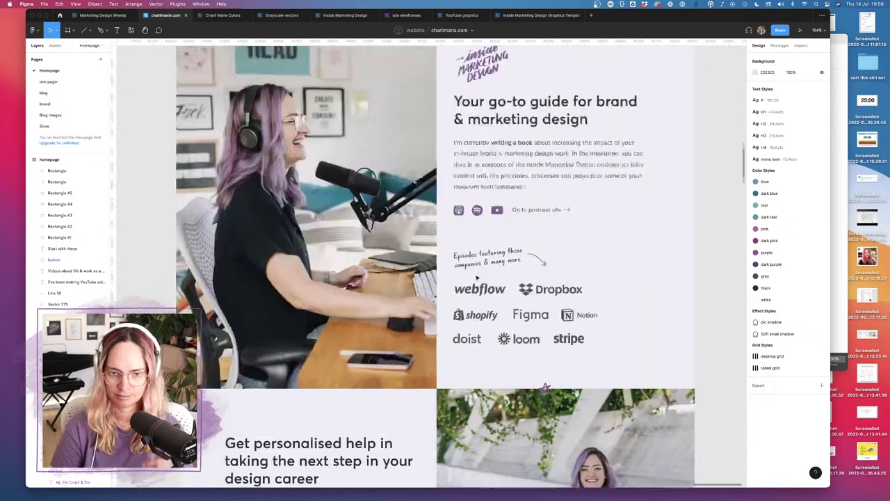
scroll(477, 277, up, 3)
scroll(477, 277, down, 10)
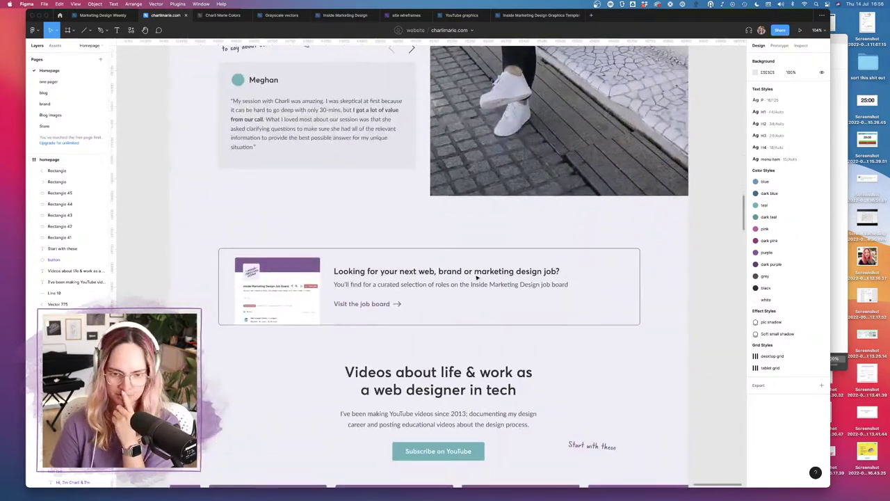
scroll(477, 277, down, 3)
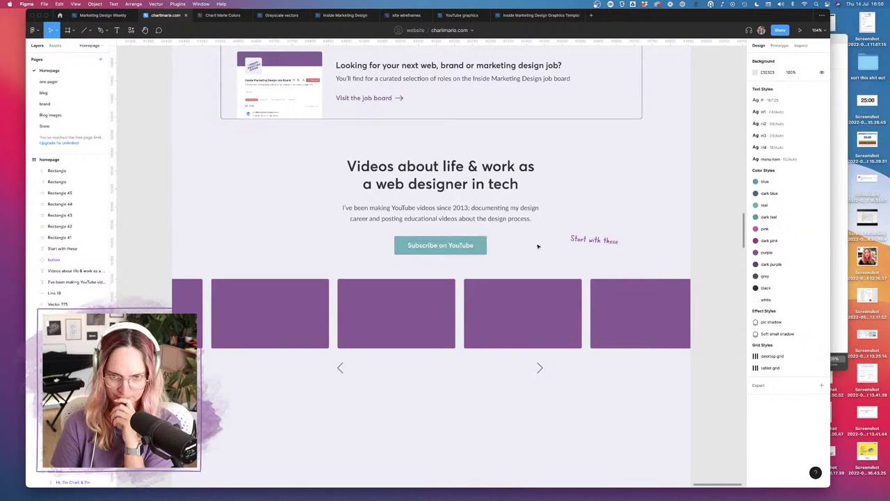
click(600, 241)
Step: Duplicate the two video-carousel arrows upward and place them side by side
click(597, 213)
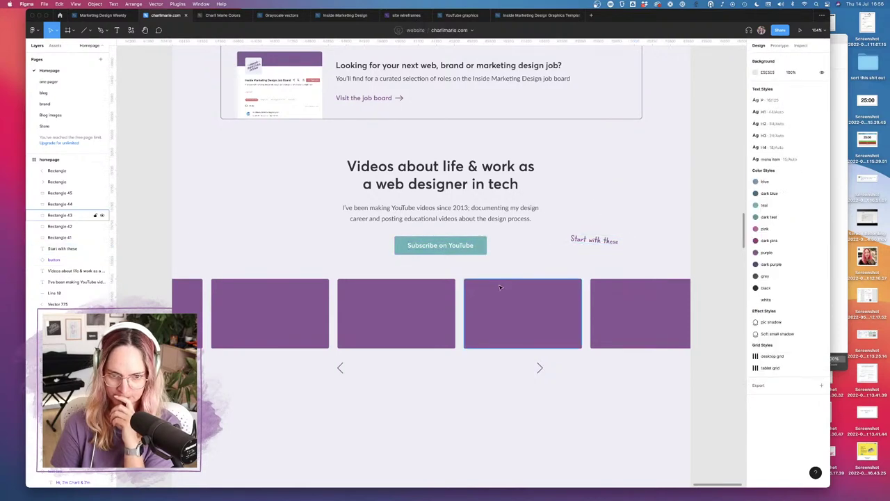
click(540, 367)
shift+click(341, 367)
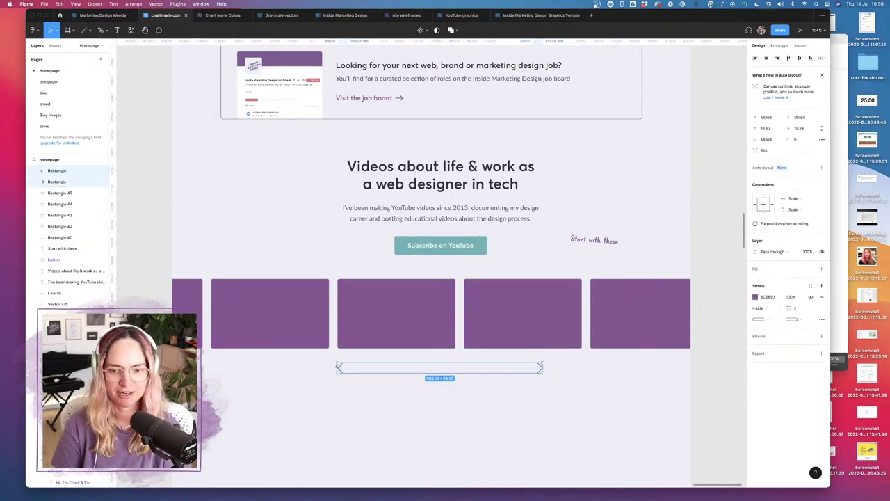
scroll(340, 368, up, 5)
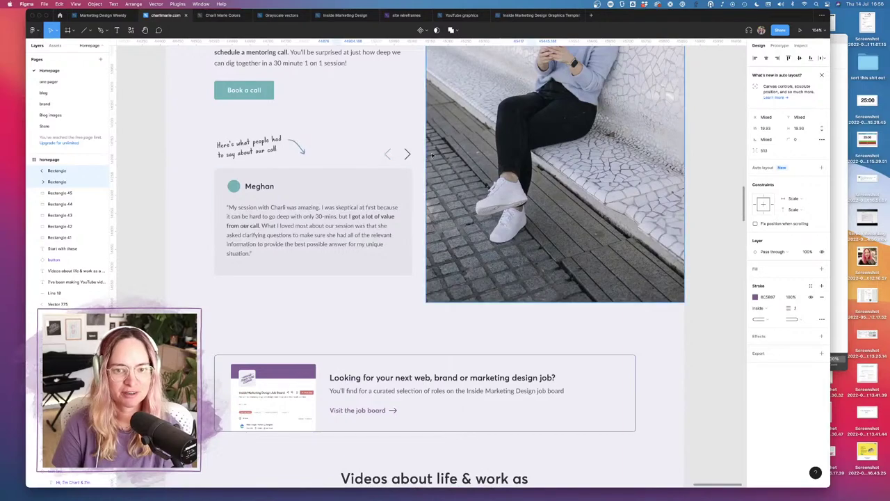
click(418, 218)
scroll(418, 218, down, 5)
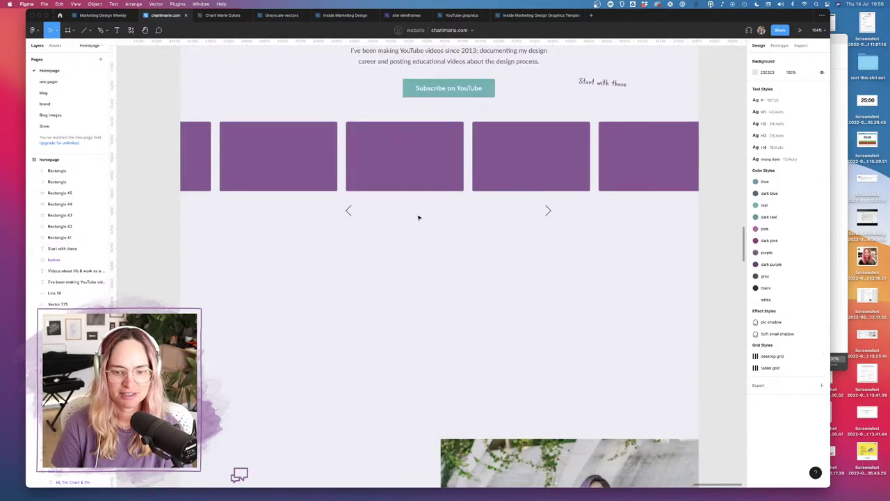
click(548, 211)
shift+click(349, 210)
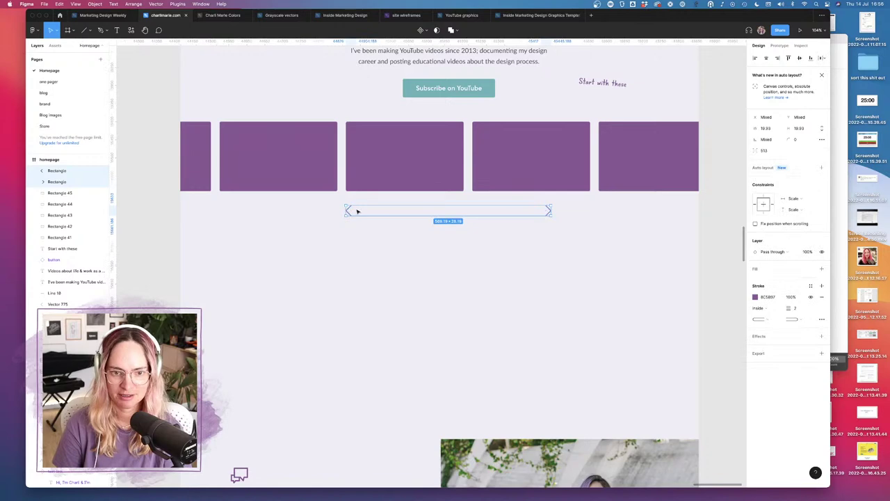
scroll(381, 214, down, 5)
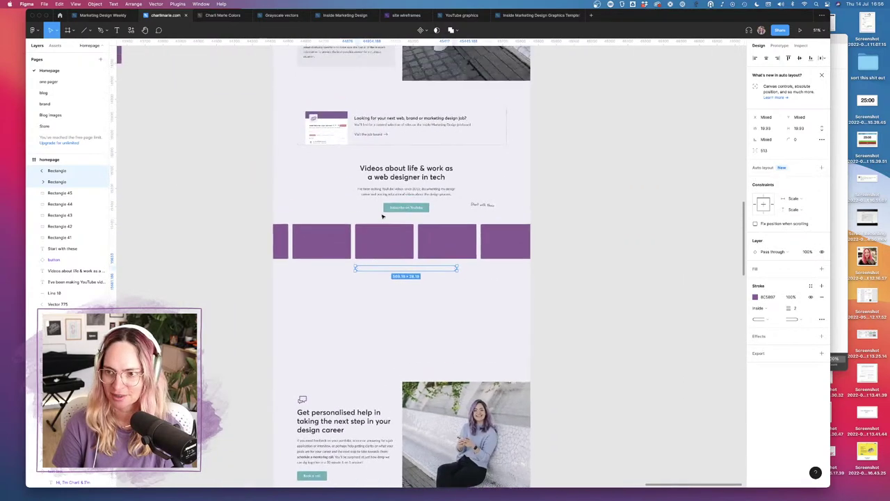
drag(374, 331, 346, 153)
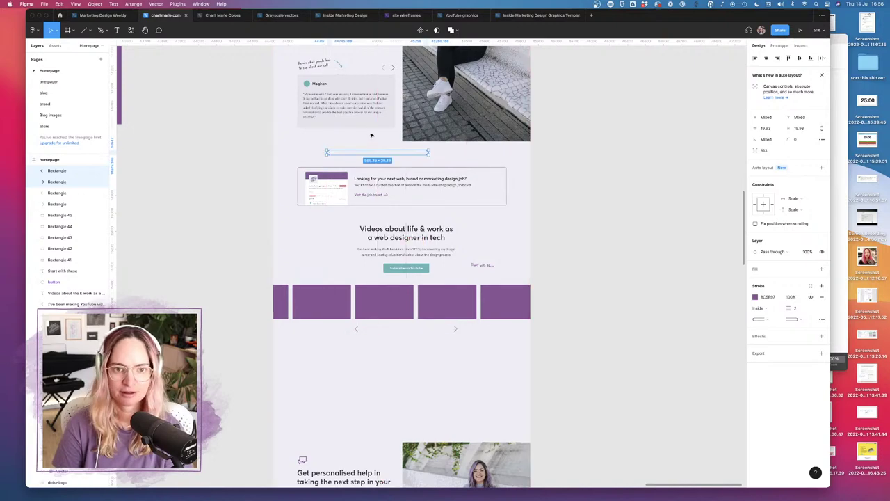
key(Escape)
scroll(354, 132, up, 5)
drag(559, 207, 300, 200)
scroll(300, 200, up, 10)
scroll(301, 200, left, 3)
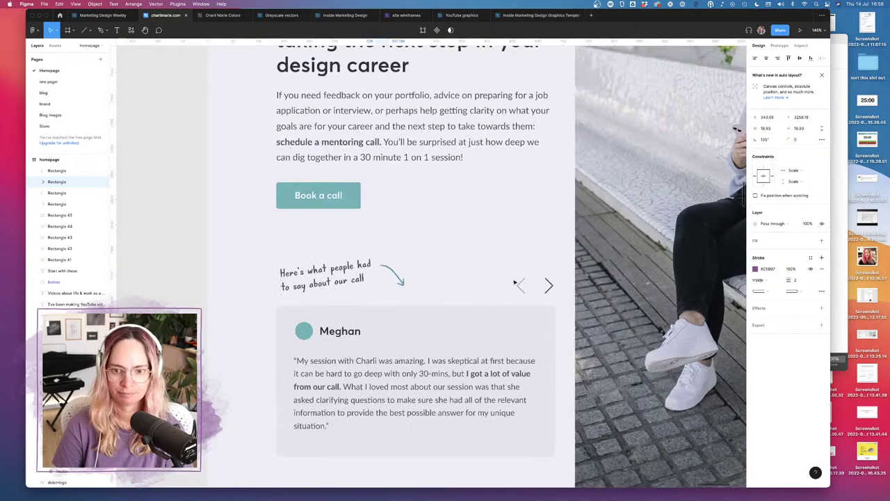
Step: Move the copied arrows over the testimonial card and set their stroke to 50505A
click(520, 286)
shift+click(549, 287)
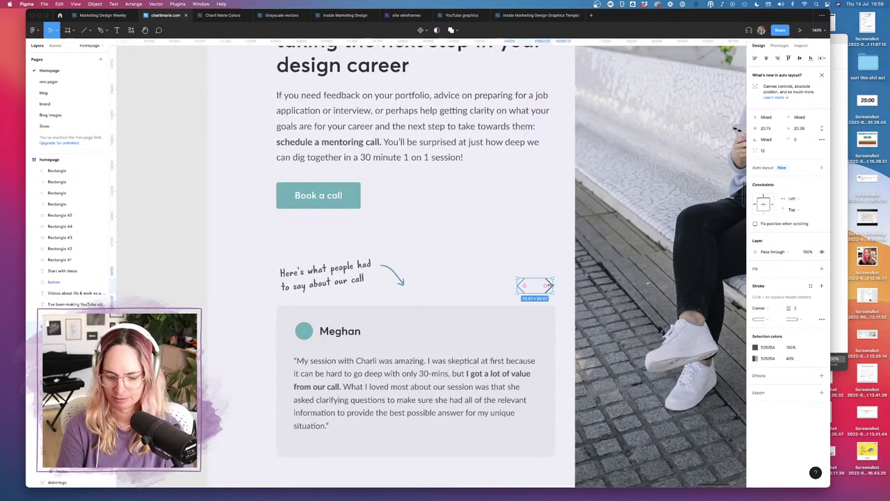
scroll(550, 286, down, 6)
drag(320, 303, 554, 72)
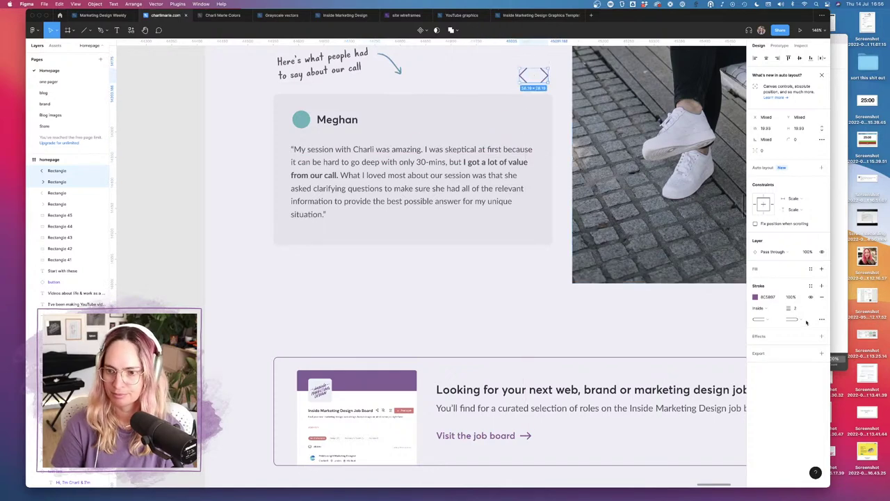
click(755, 296)
click(680, 446)
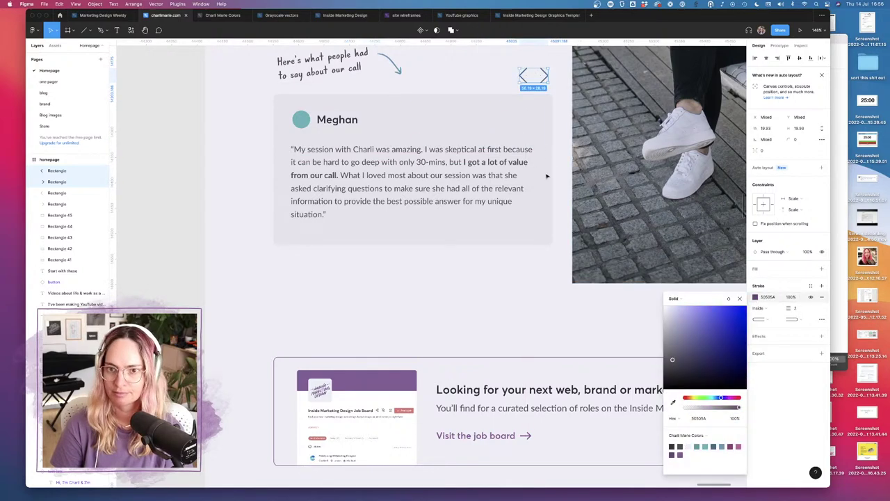
click(505, 78)
Step: Nudge the testimonial arrows a few pixels up into alignment with the handwritten note
scroll(487, 139, up, 5)
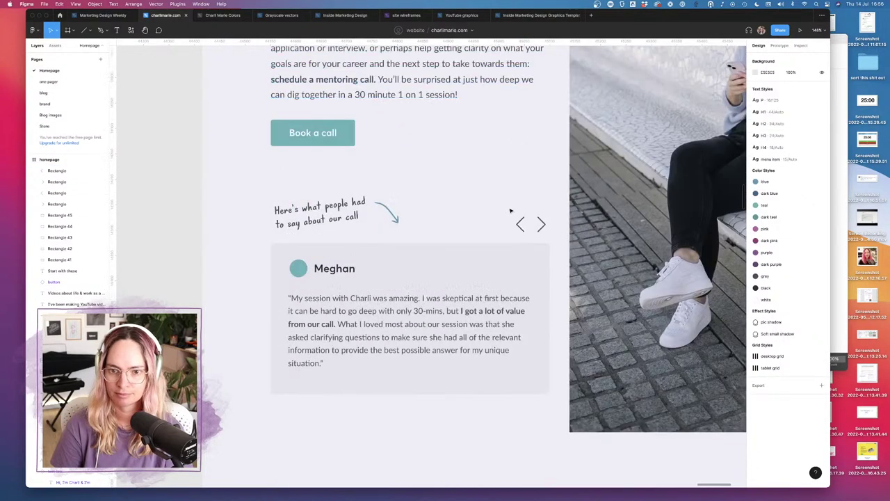
drag(512, 211, 517, 212)
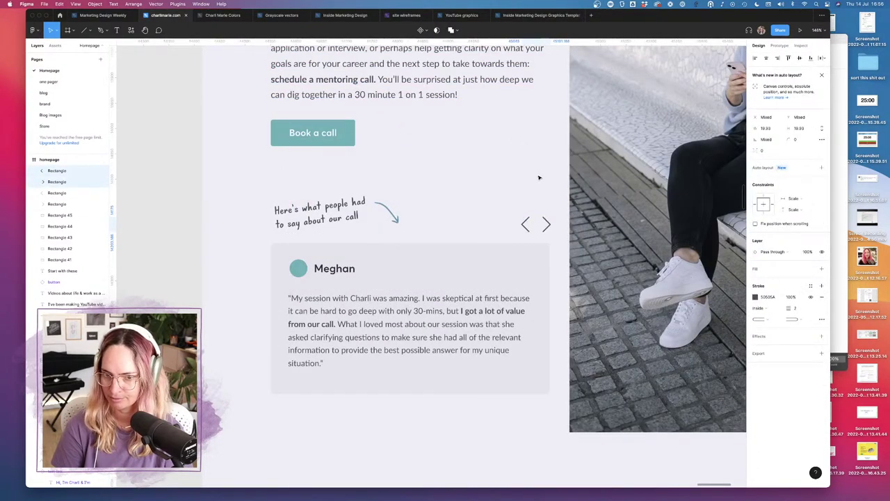
key(super+z)
key(Up)
key(Up)
key(Up)
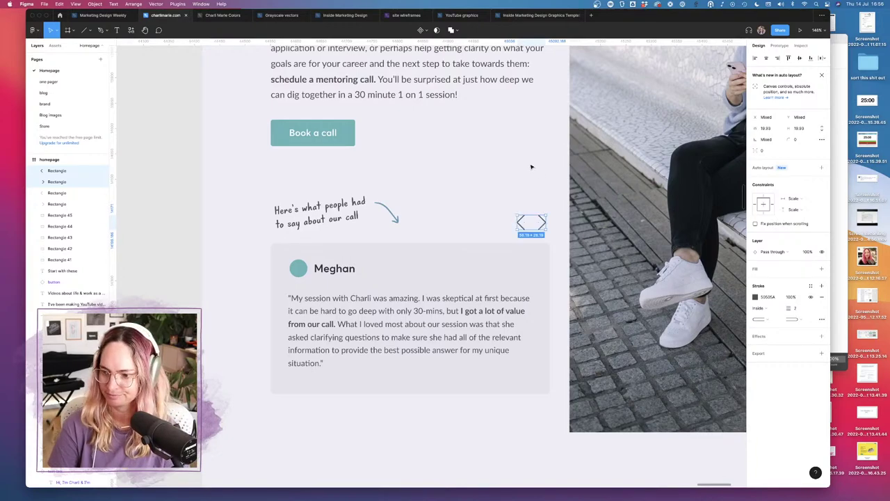
click(530, 167)
scroll(525, 209, down, 5)
scroll(523, 228, up, 2)
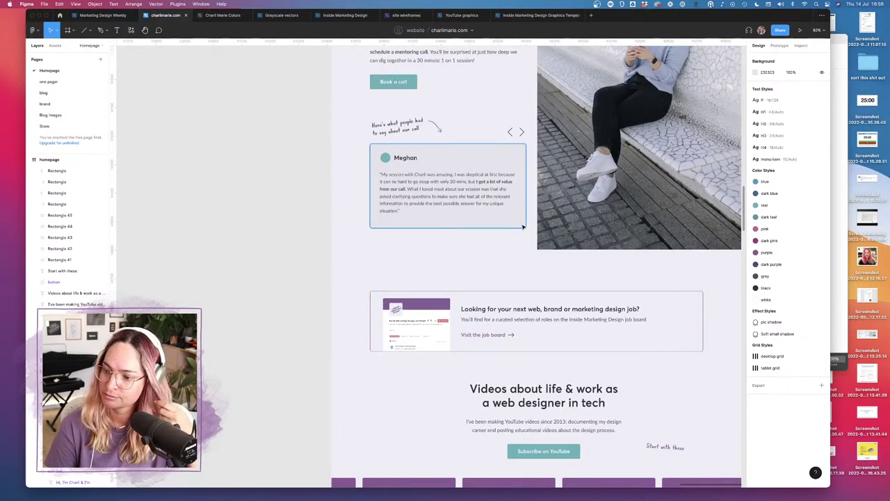
Step: Give the 'Start with these' note text a dark fill colour
scroll(581, 280, down, 3)
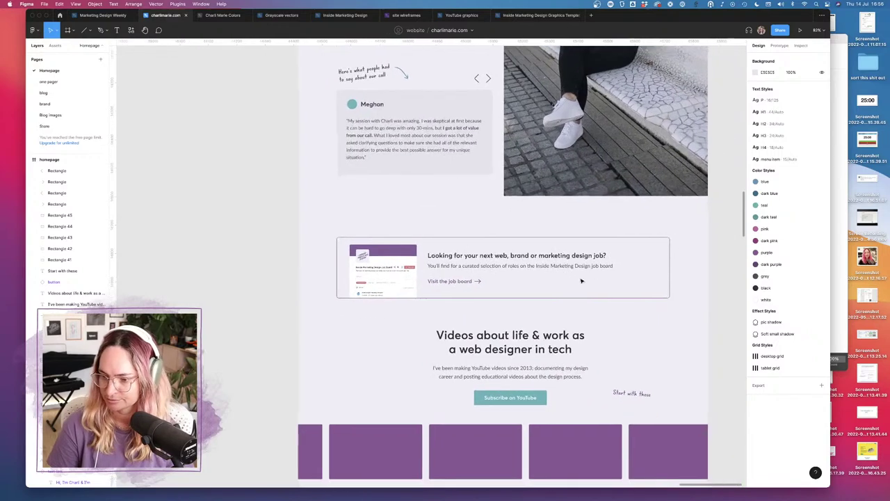
scroll(626, 289, down, 3)
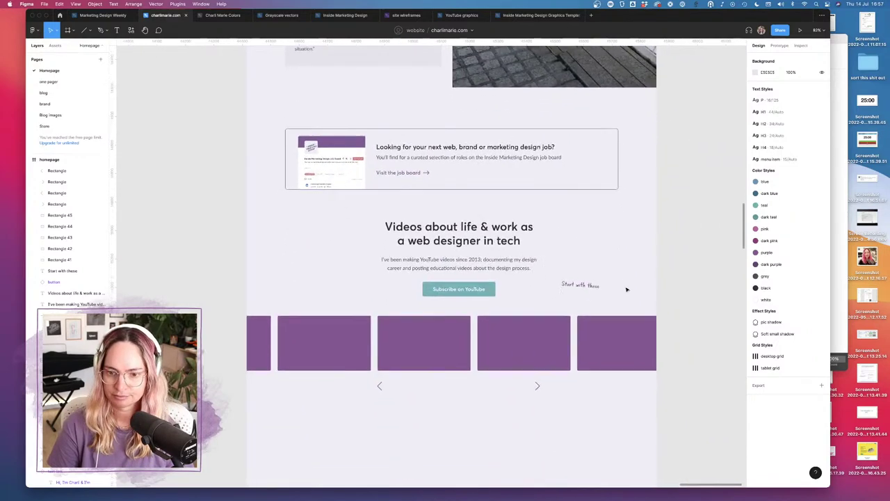
click(579, 261)
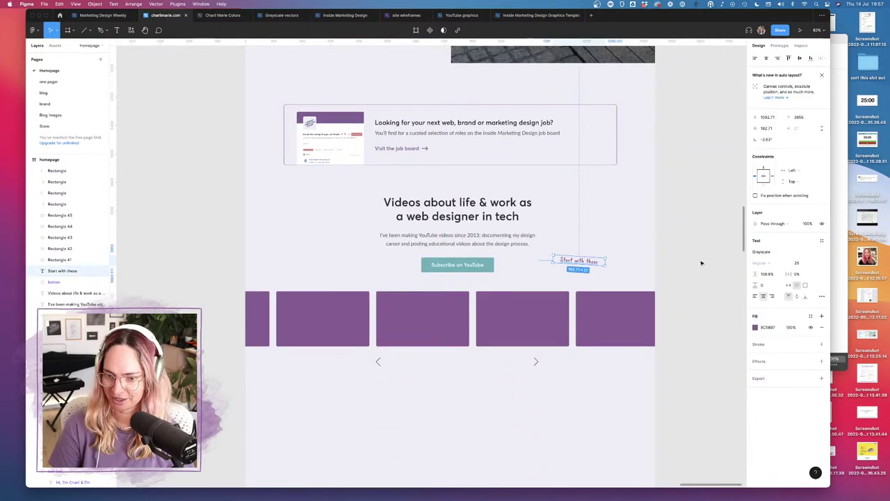
click(755, 328)
click(680, 453)
click(615, 235)
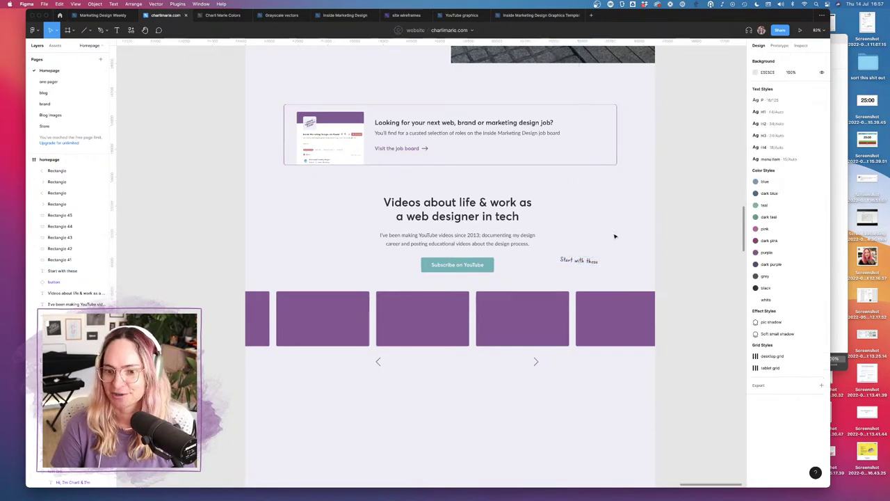
Step: Duplicate the testimonials' hand-drawn arrow, flip it horizontally, and place it below 'Start with these'
scroll(615, 236, up, 5)
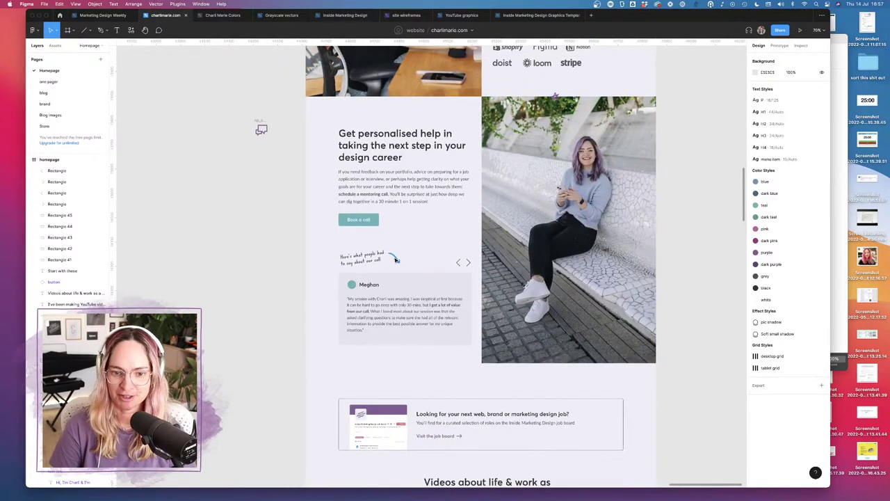
scroll(386, 256, up, 2)
click(382, 258)
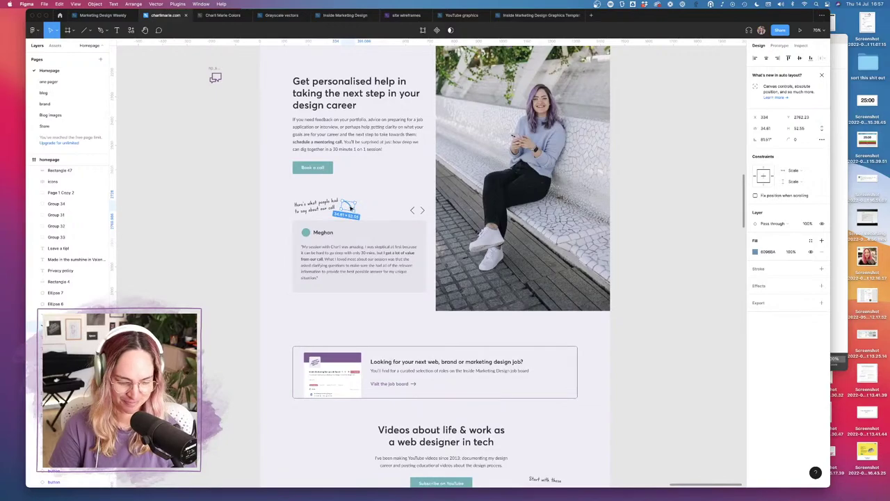
drag(350, 207, 576, 445)
scroll(577, 334, down, 3)
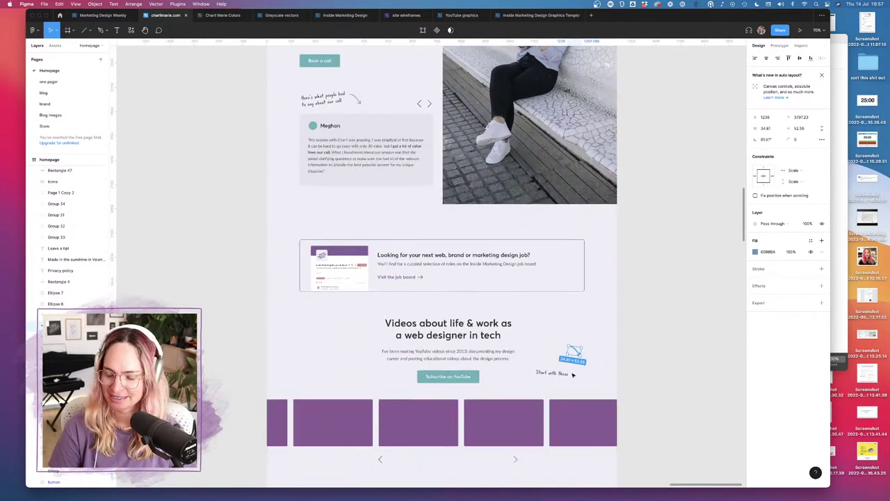
scroll(576, 333, up, 5)
scroll(578, 392, down, 5)
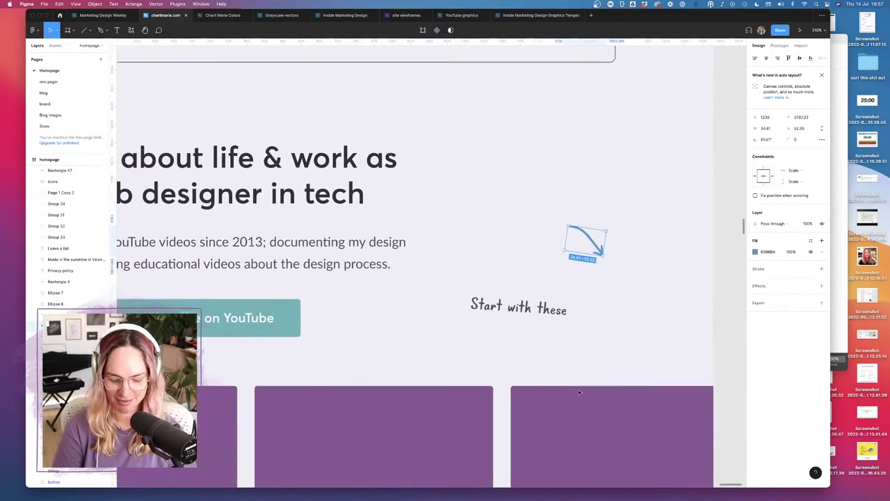
key(shift+h)
mouse_move(587, 226)
mouse_down()
mouse_move(518, 337)
mouse_move(486, 321)
mouse_up()
Step: Tilt the 'Start with these' note further clockwise
click(520, 299)
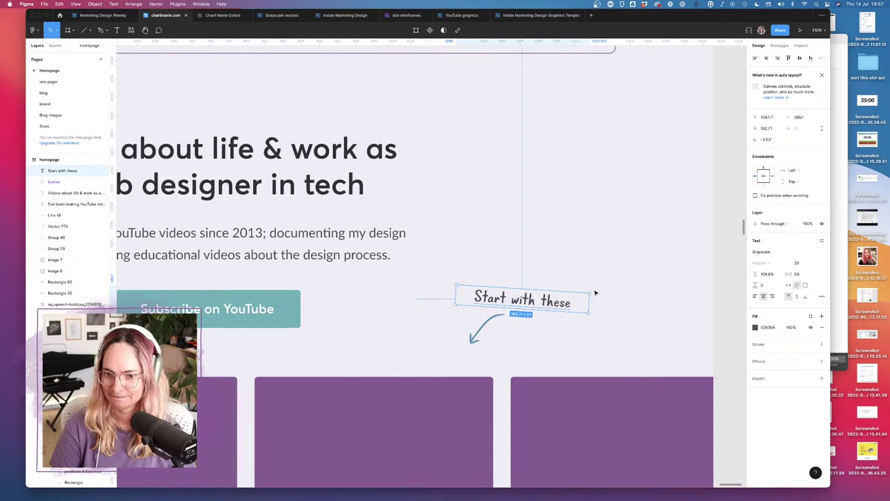
drag(590, 291, 563, 297)
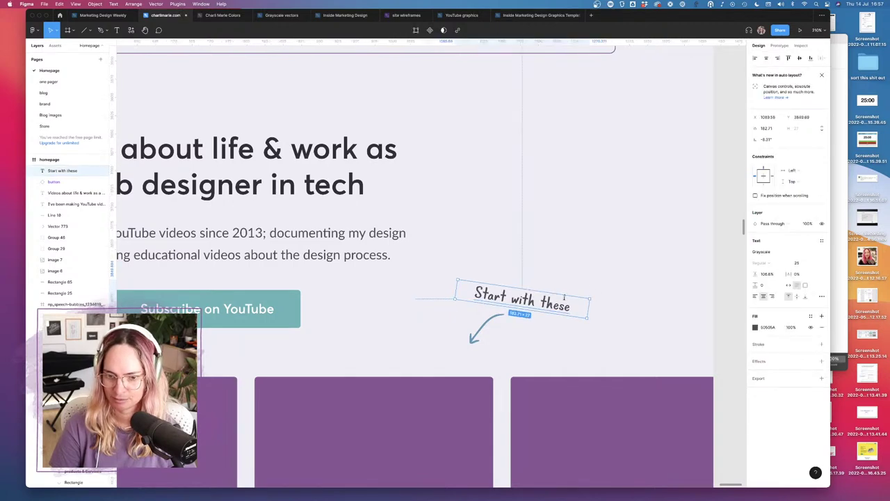
click(590, 272)
scroll(590, 272, down, 5)
scroll(591, 273, down, 2)
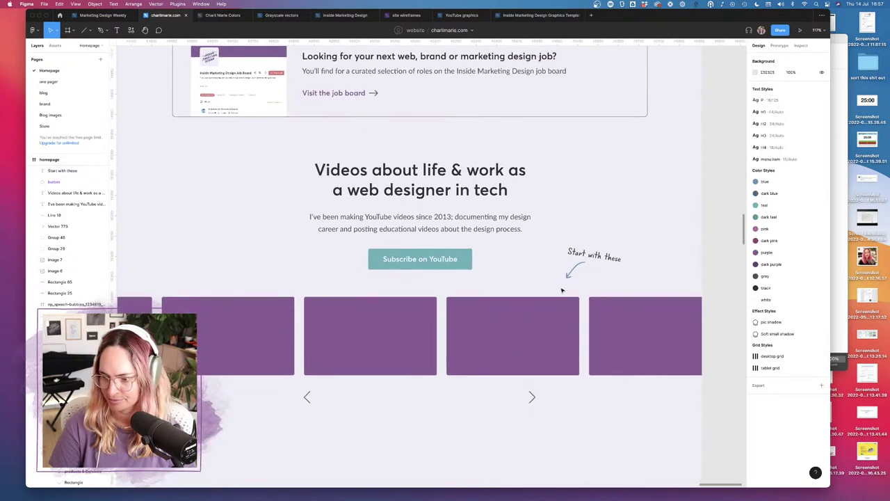
Step: Slide the row of five purple video cards to the right
scroll(254, 239, down, 3)
scroll(254, 239, down, 3)
drag(172, 223, 553, 277)
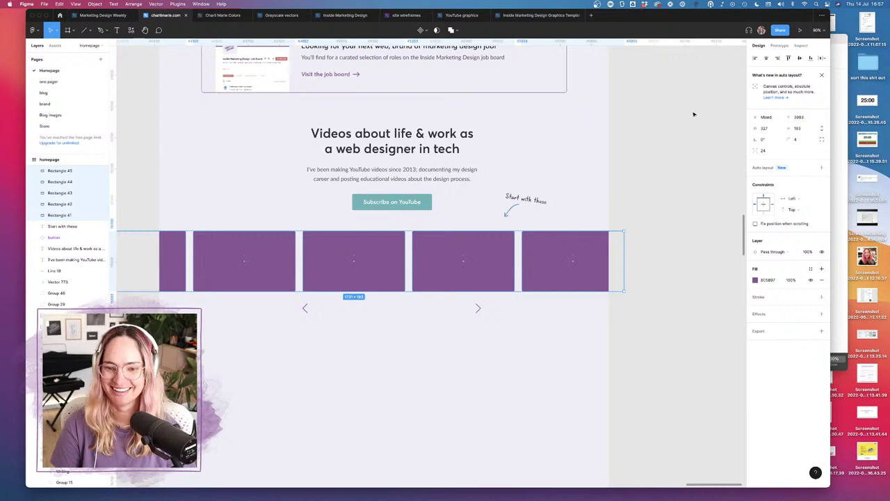
drag(431, 263, 470, 256)
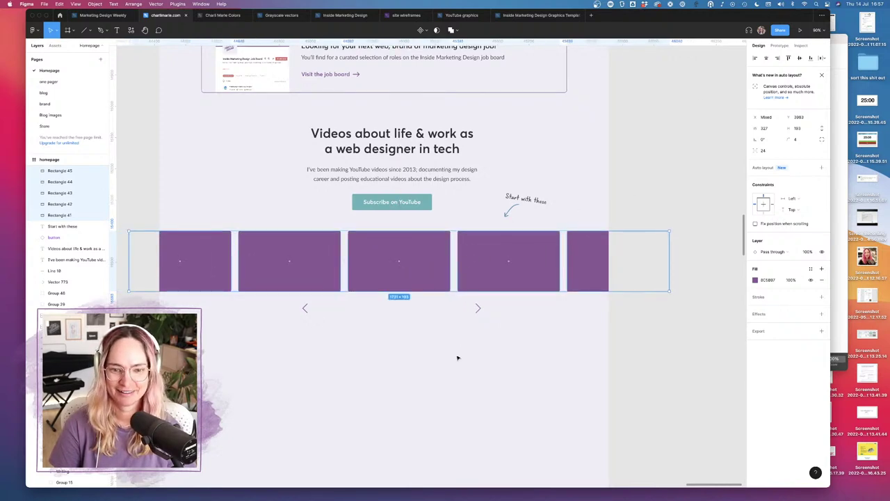
Step: Nudge the videos heading and description text slightly left
drag(390, 141, 381, 141)
click(406, 179)
drag(405, 178, 406, 202)
click(415, 202)
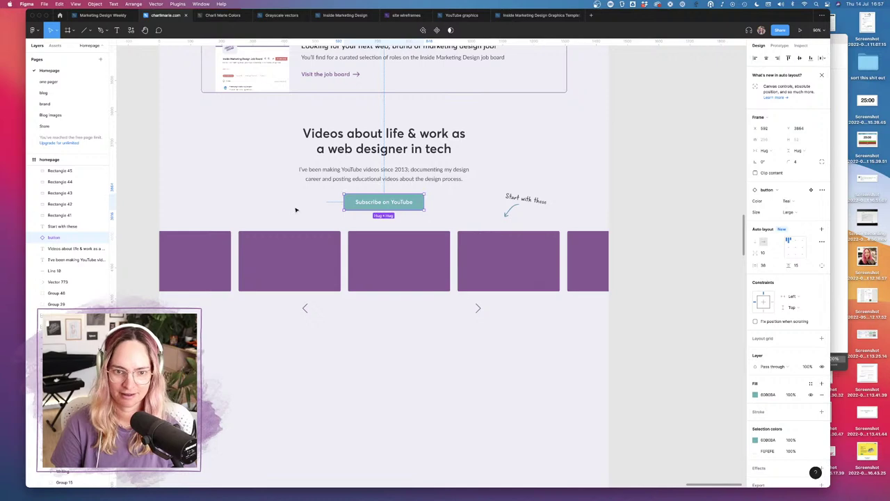
drag(206, 227, 576, 272)
click(480, 323)
scroll(489, 357, left, 3)
scroll(489, 357, up, 2)
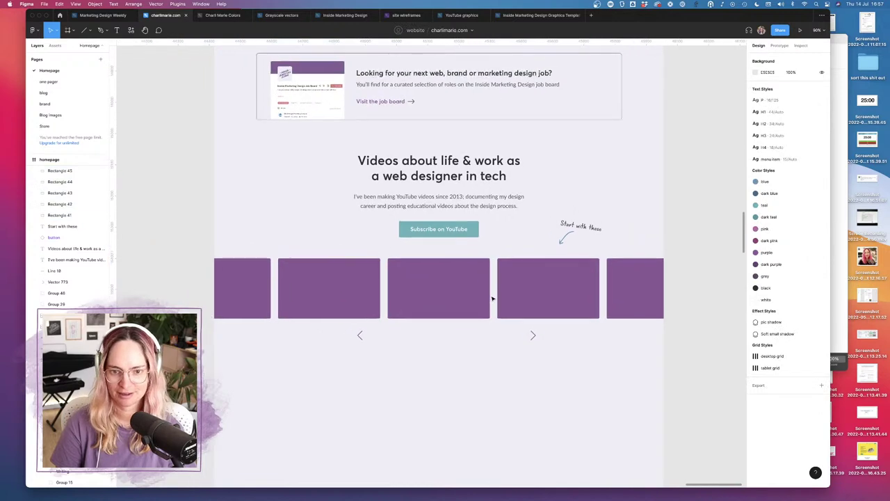
Step: Move the 'Start with these' note and arrow slightly left
click(579, 227)
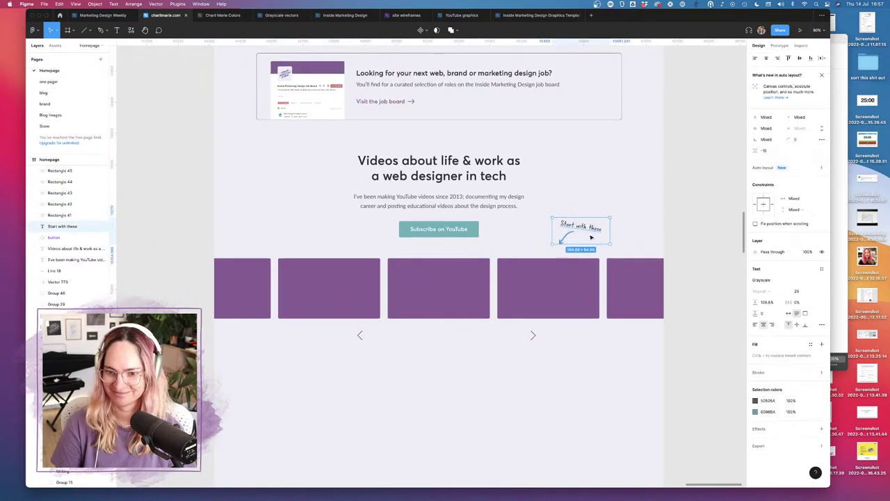
drag(579, 227, 564, 228)
click(612, 193)
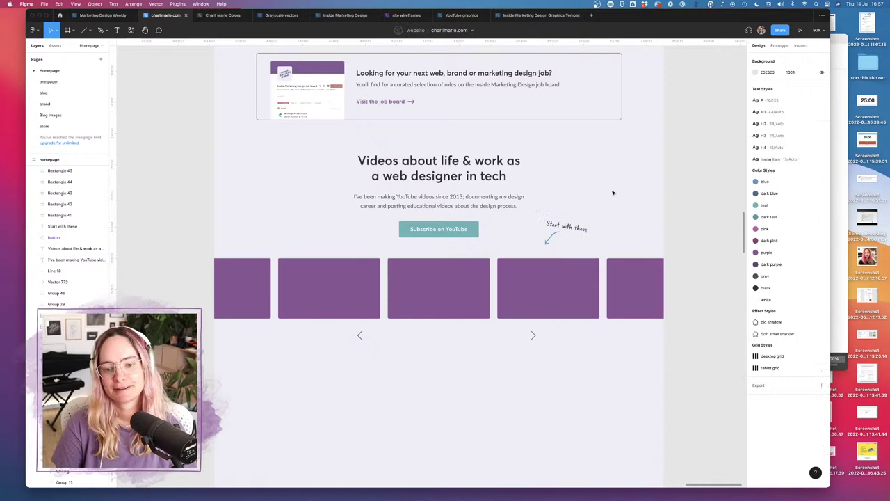
Step: Give both carousel arrows a dark stroke colour
click(533, 334)
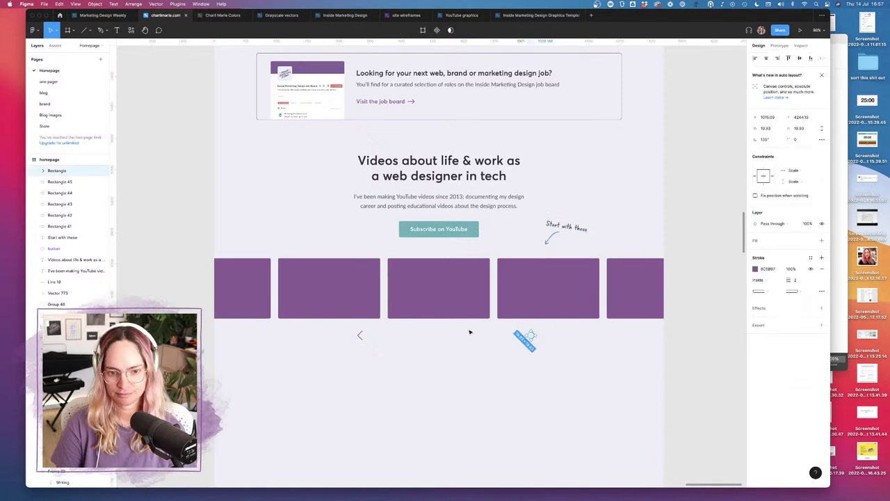
shift+click(360, 335)
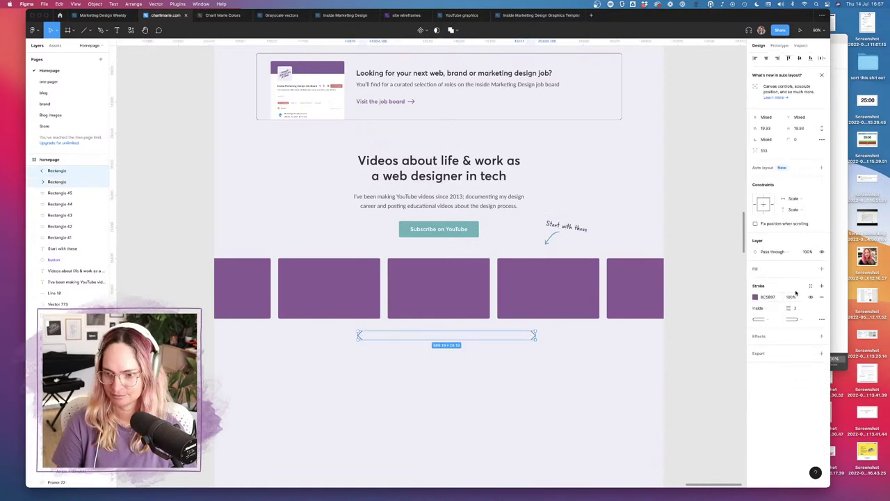
click(755, 298)
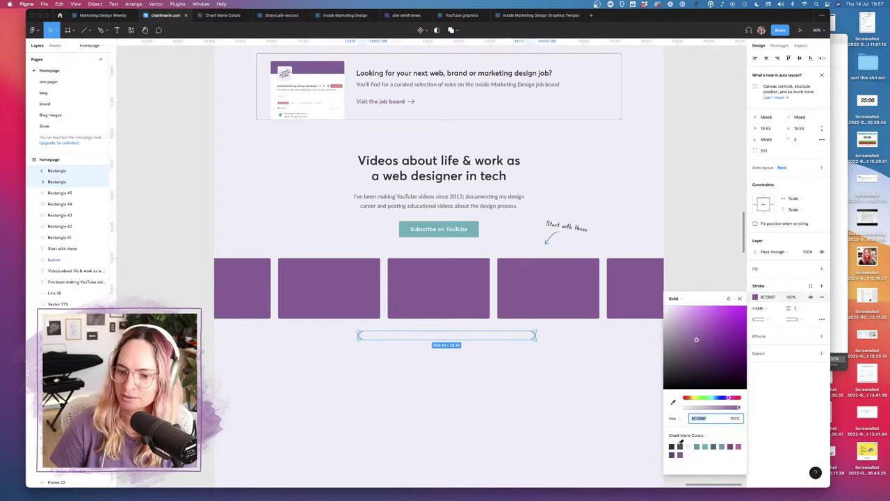
click(679, 445)
click(562, 398)
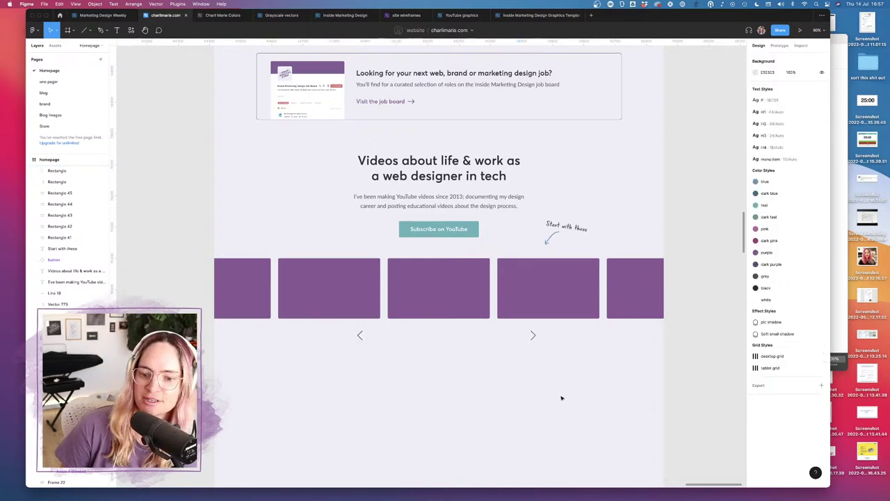
Step: Shift both carousel arrows slightly left and group them together
click(530, 336)
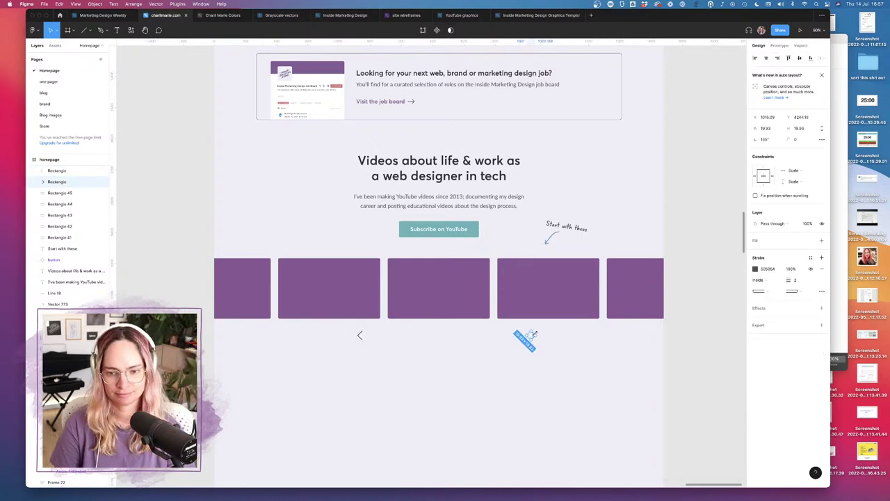
shift+click(358, 335)
drag(468, 338, 458, 338)
key(super+g)
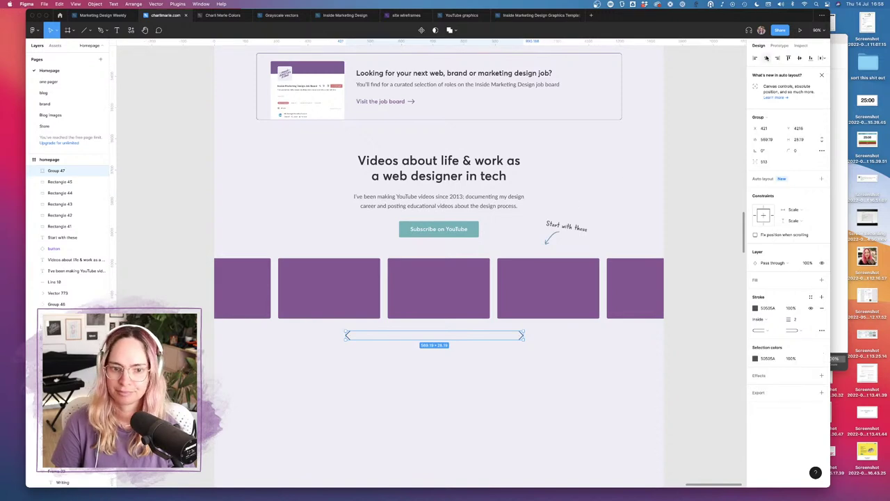
click(603, 373)
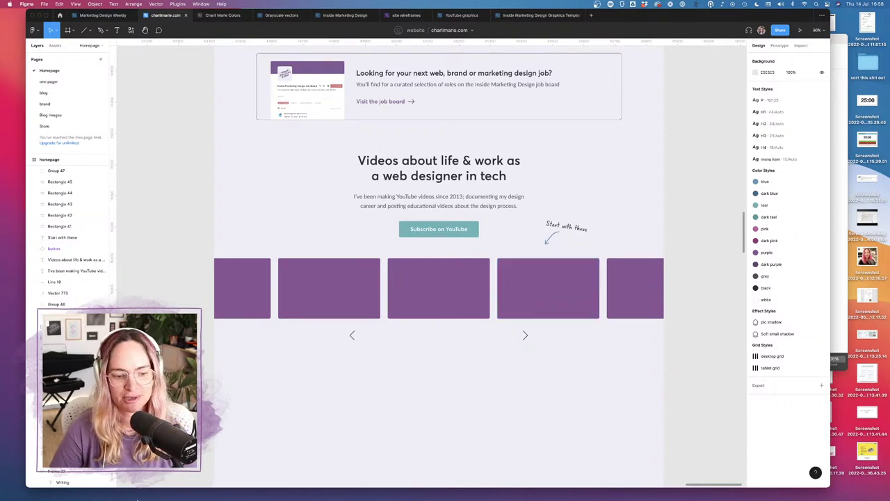
click(170, 482)
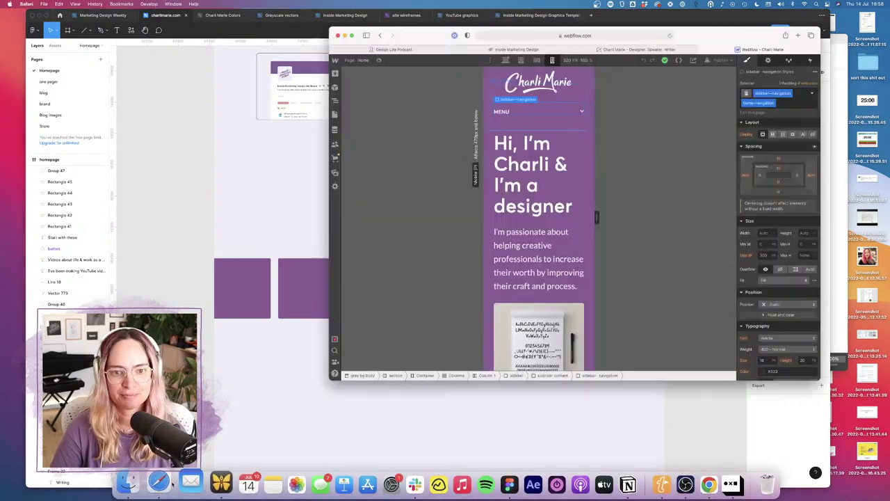
key(ctrl+Tab)
click(567, 36)
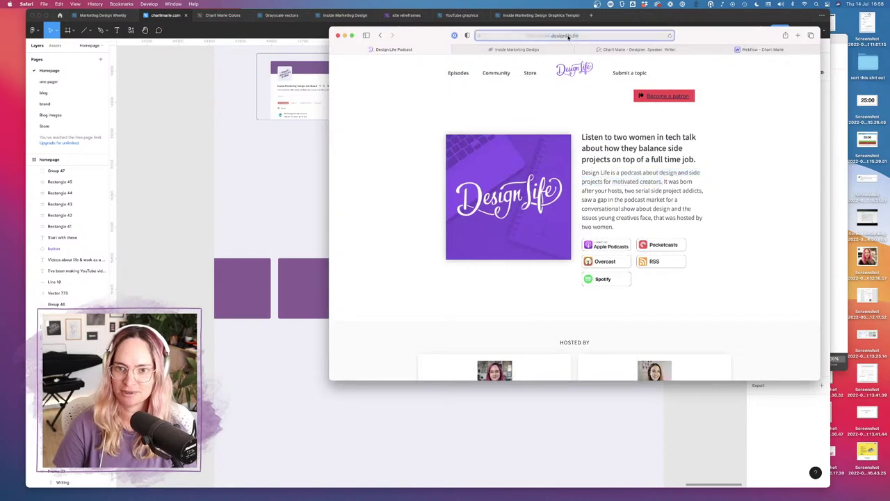
text(youtube.com/)
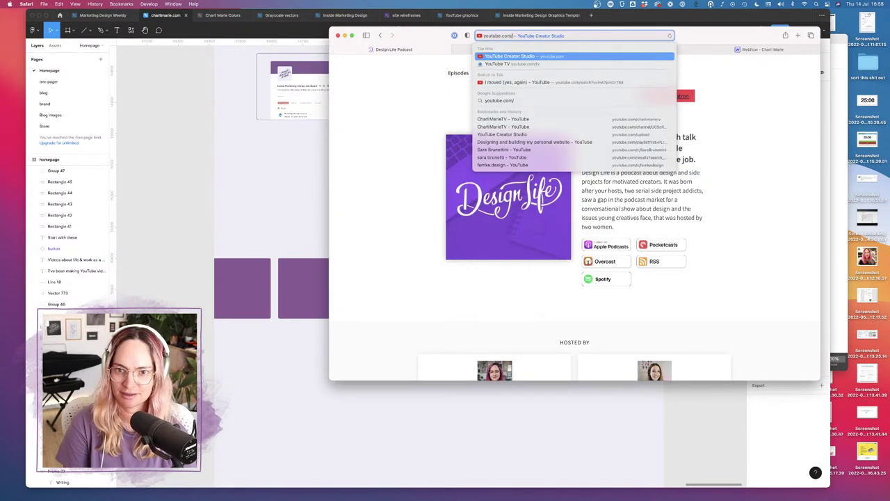
text(char)
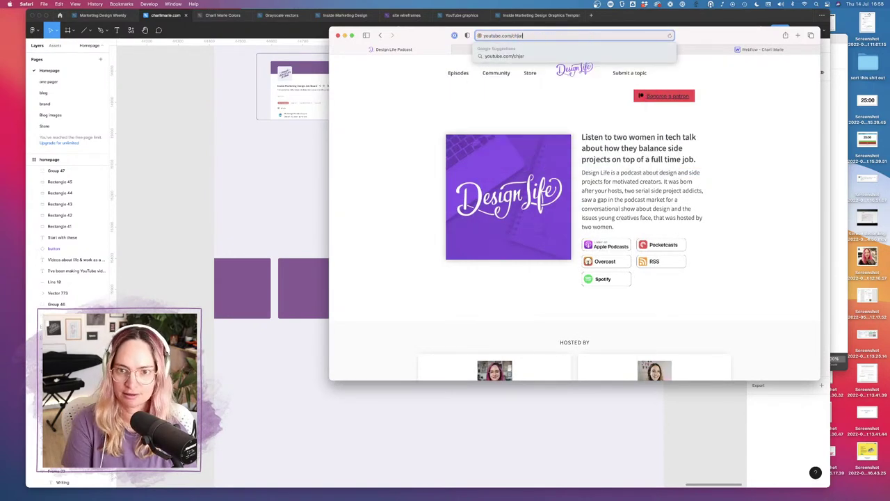
text(limarie)
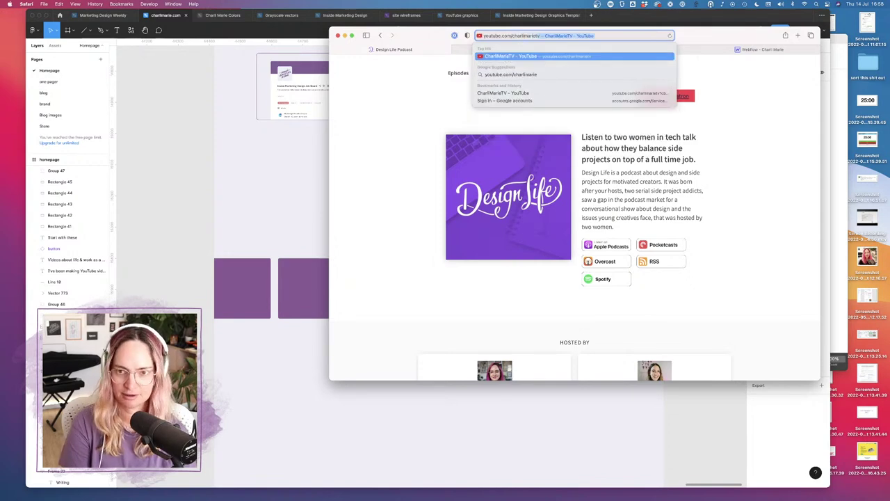
key(Return)
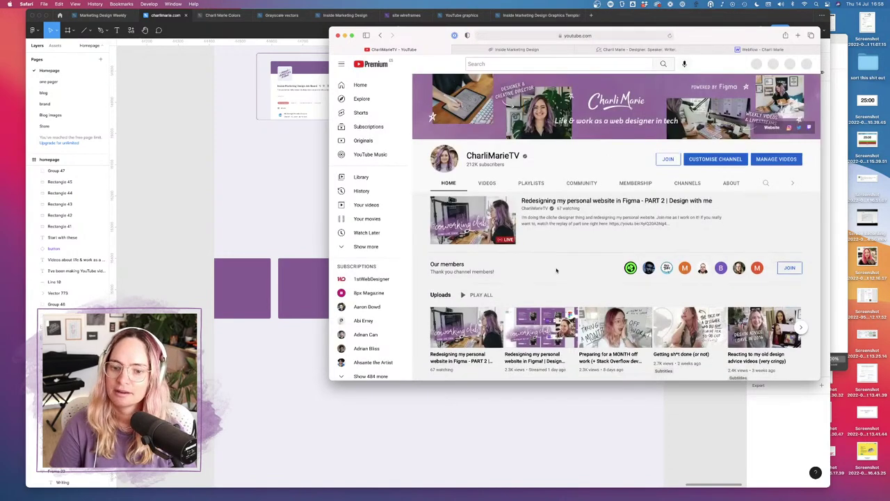
scroll(545, 260, down, 4)
scroll(545, 259, down, 5)
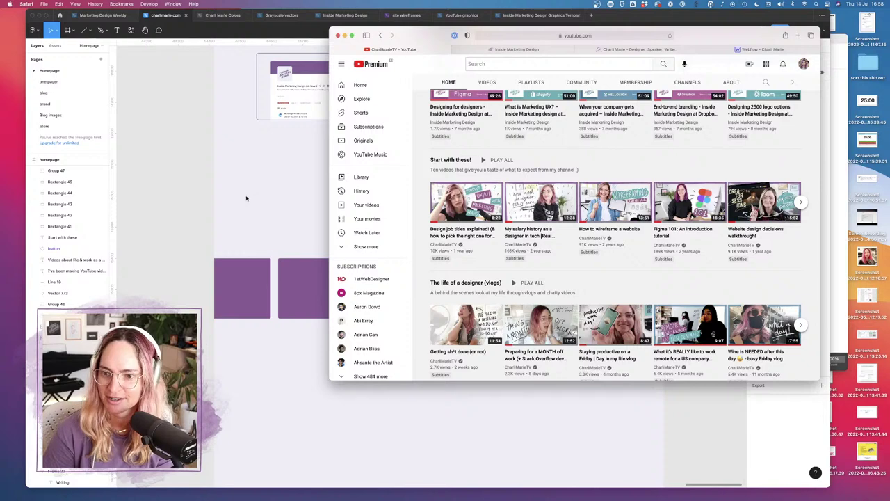
click(250, 209)
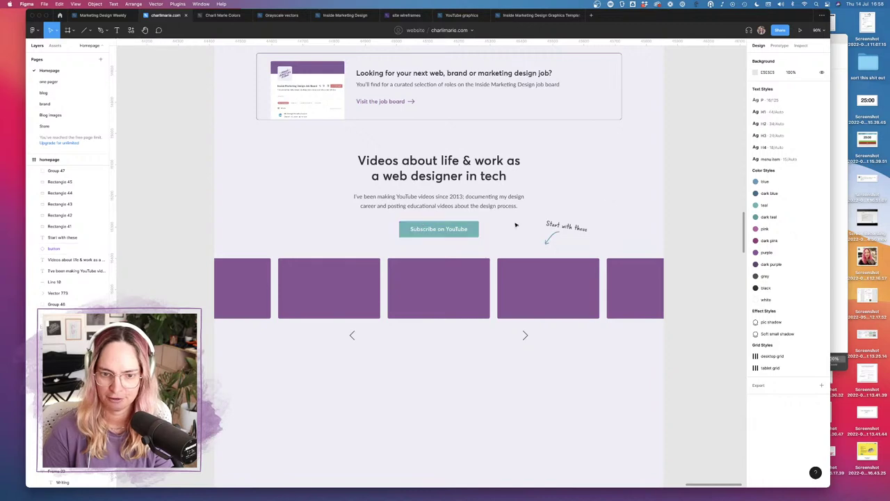
Step: Paste the YouTube icon and place it on the left side of the Subscribe button
scroll(468, 232, down, 5)
scroll(324, 123, up, 5)
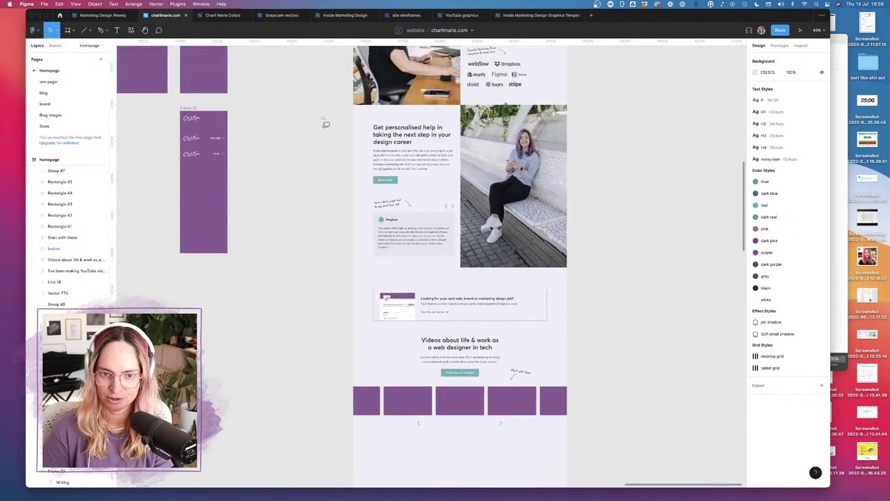
scroll(445, 150, up, 10)
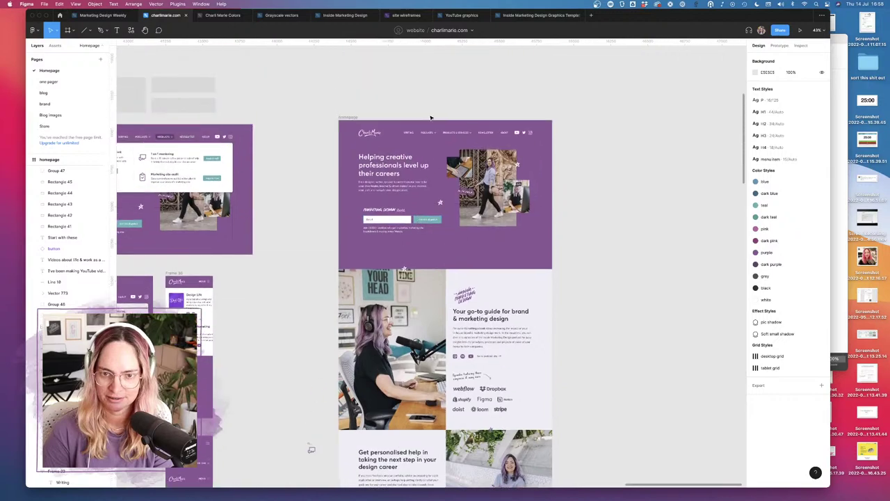
click(517, 133)
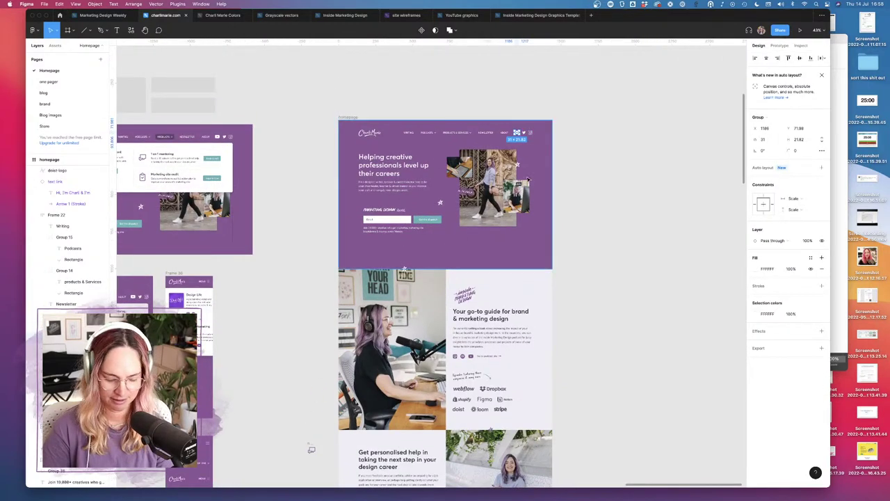
scroll(510, 232, down, 10)
scroll(445, 306, up, 10)
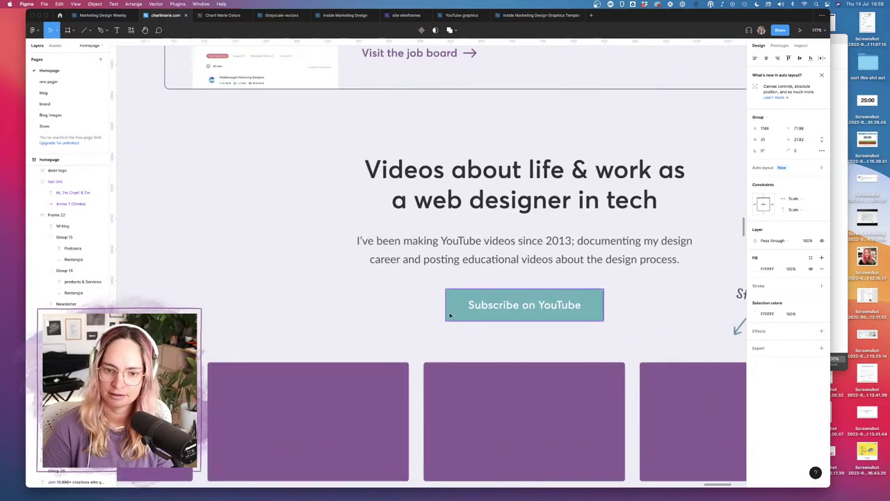
key(super+v)
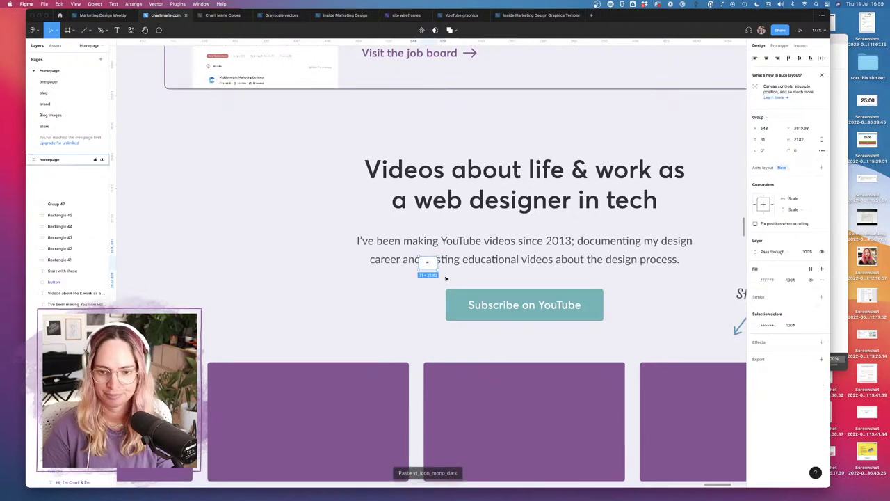
drag(427, 264, 470, 305)
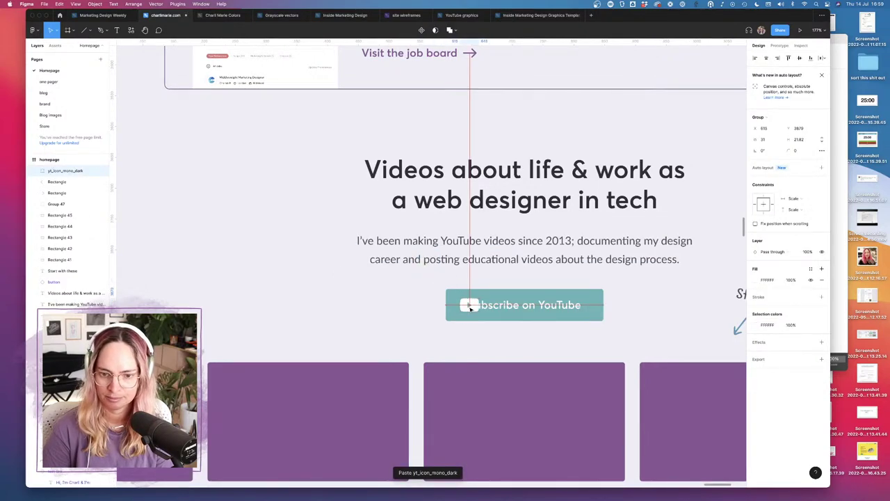
Step: Select the Subscribe on YouTube button instance and check its layer options
click(508, 304)
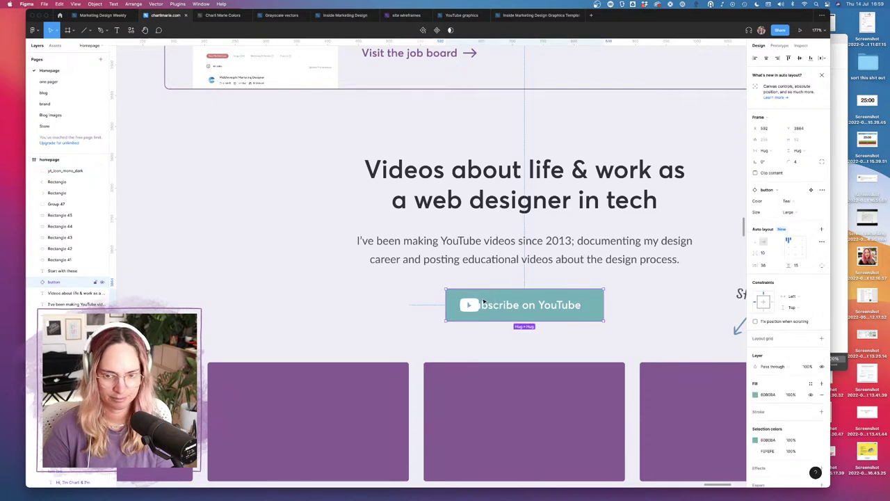
right_click(58, 282)
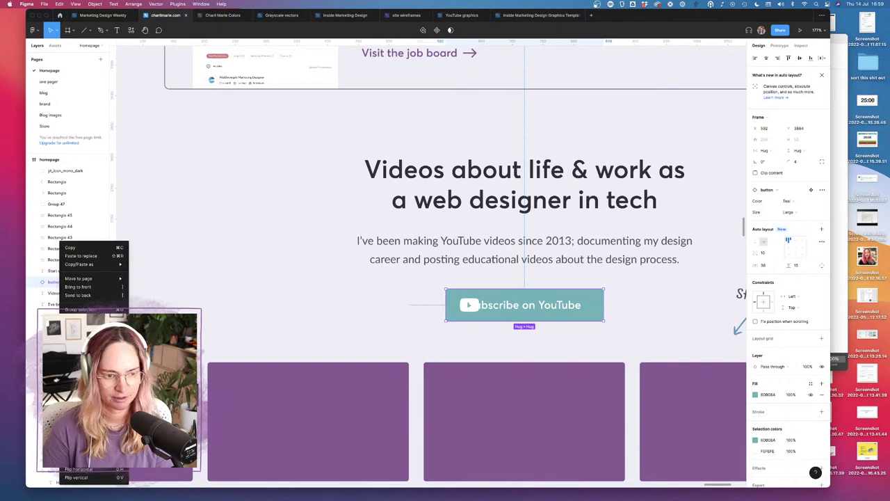
click(429, 310)
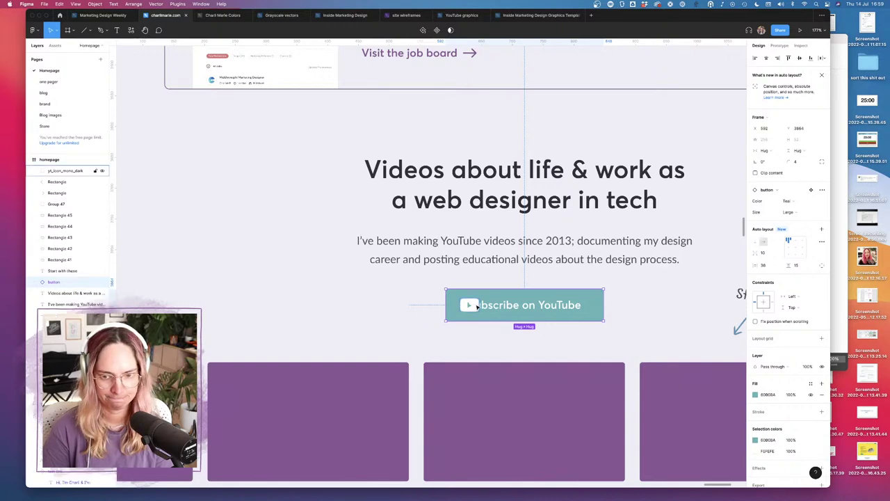
scroll(449, 299, down, 5)
scroll(448, 298, down, 5)
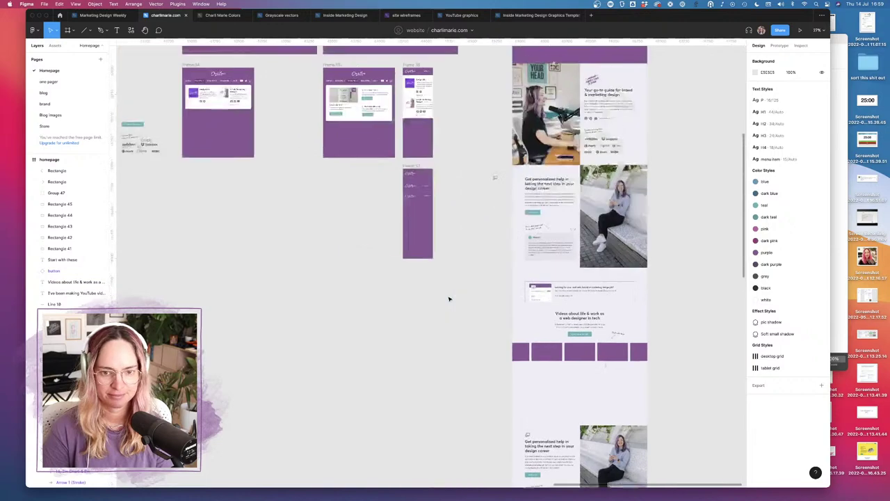
scroll(449, 298, right, 5)
scroll(449, 297, left, 8)
scroll(448, 297, up, 10)
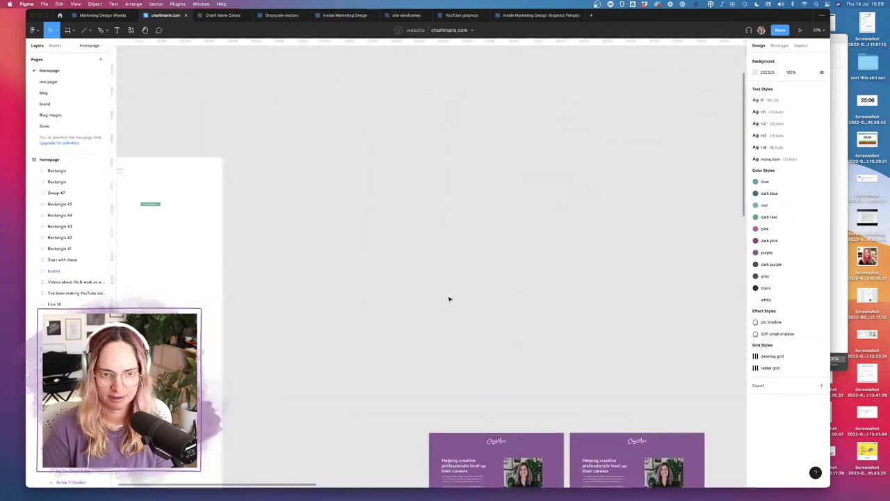
scroll(448, 297, up, 8)
Step: Add a Boolean property named 'Icon' to the Sign up component set
click(534, 233)
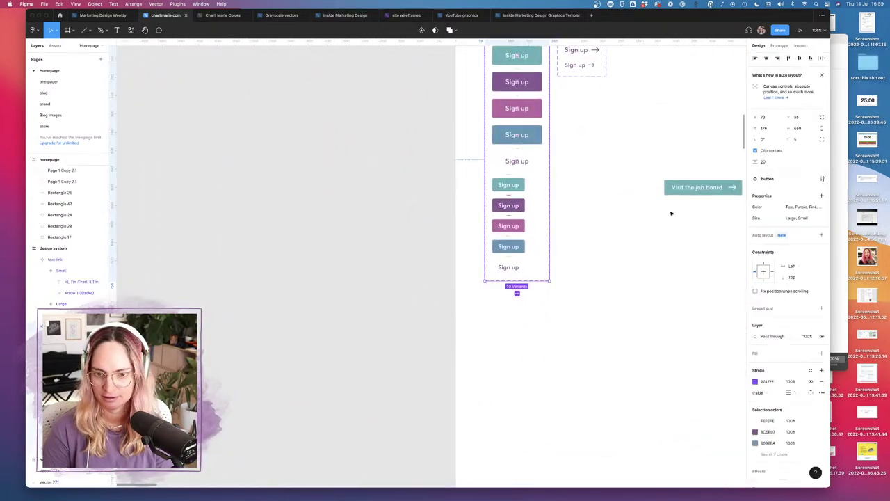
click(822, 196)
click(778, 219)
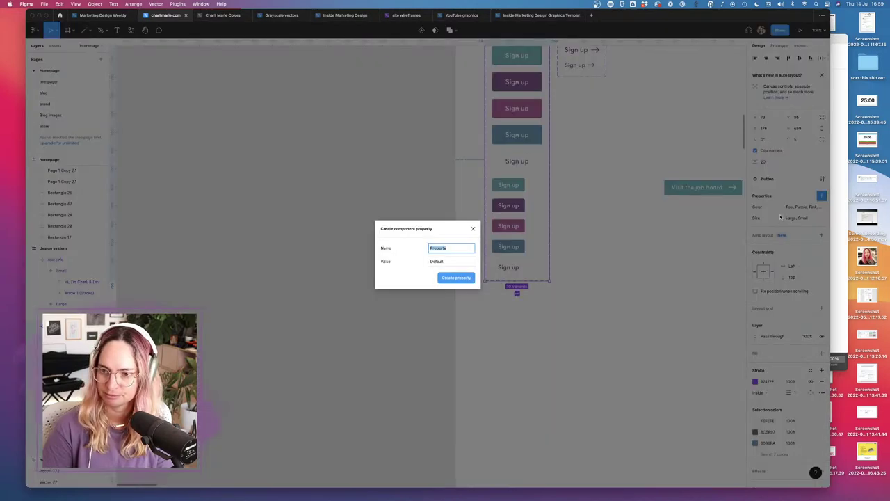
key(BackSpace)
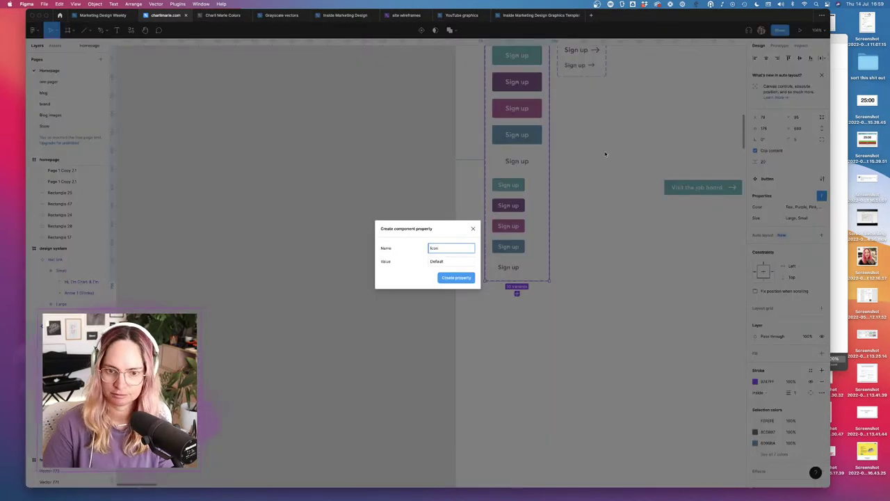
click(440, 261)
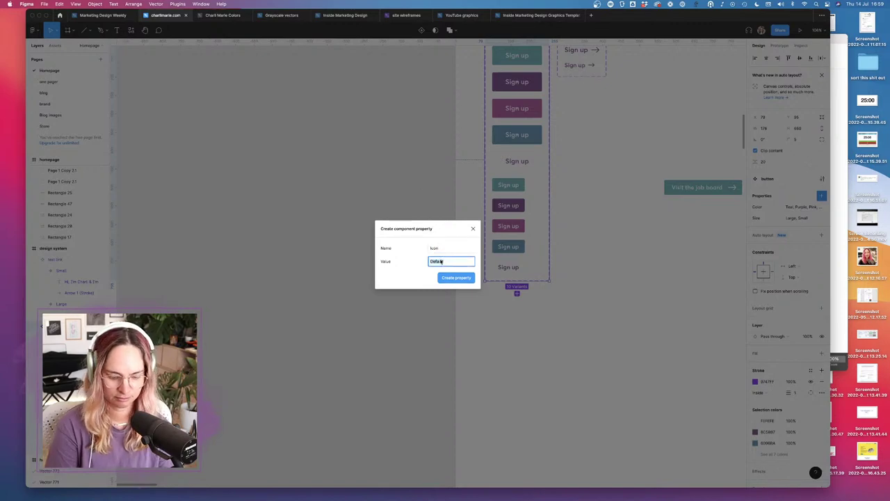
text(Yes)
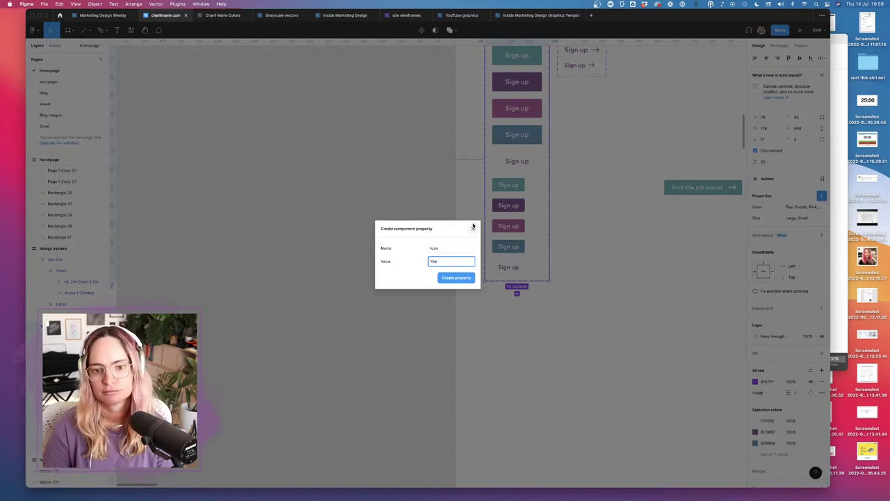
click(473, 227)
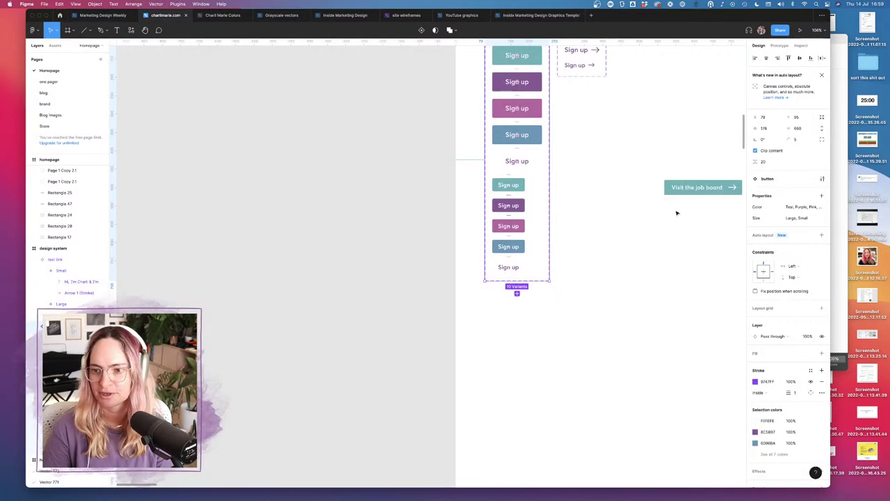
click(822, 195)
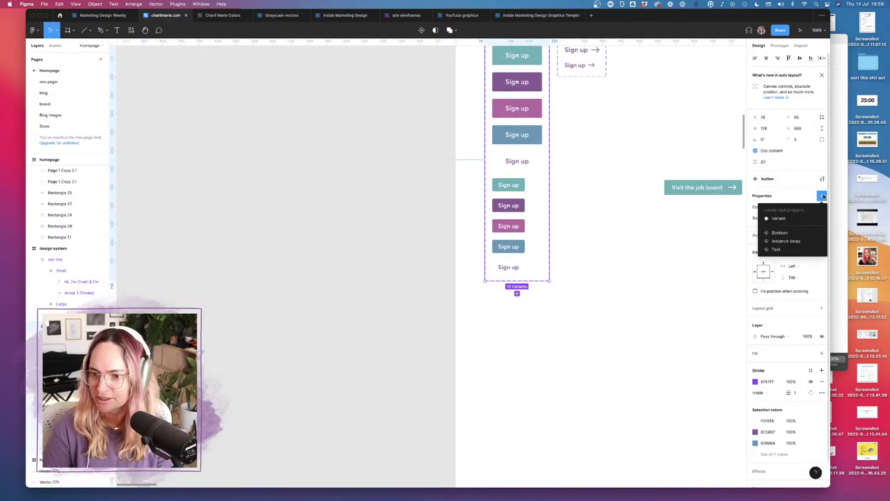
click(782, 233)
text(Icon)
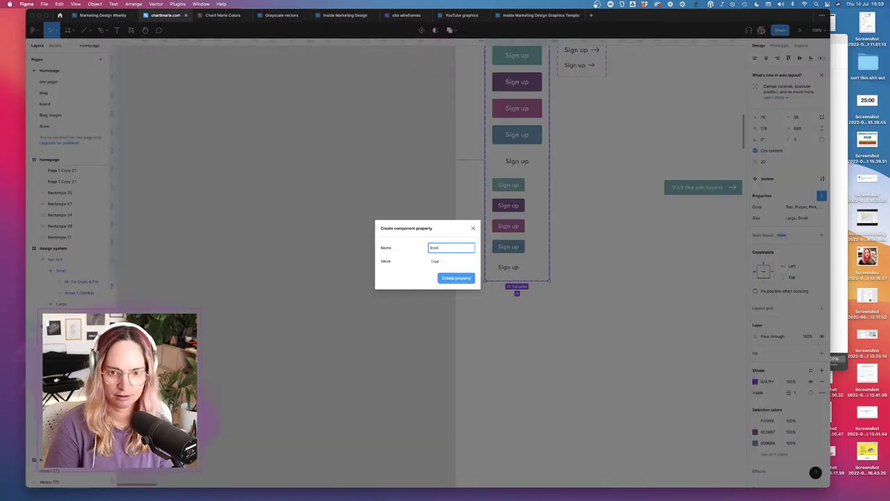
click(456, 278)
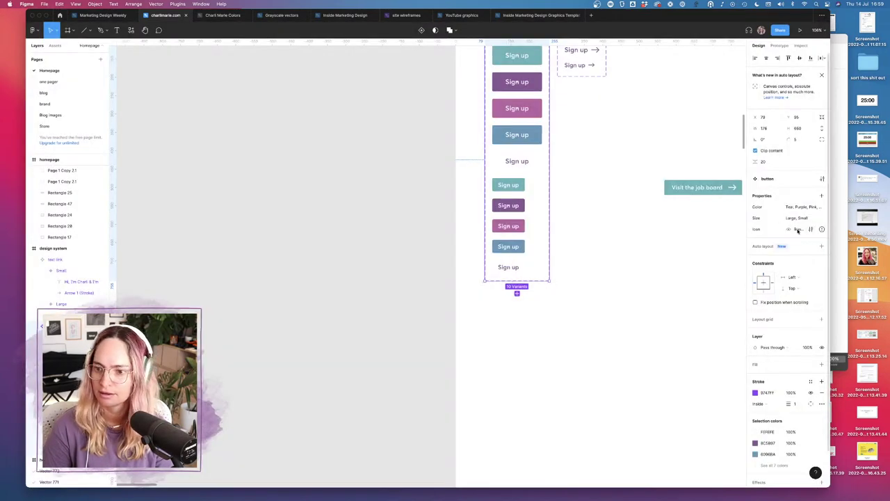
Step: Add a new Sign up variant with the YouTube icon placed before its label
click(516, 292)
click(791, 240)
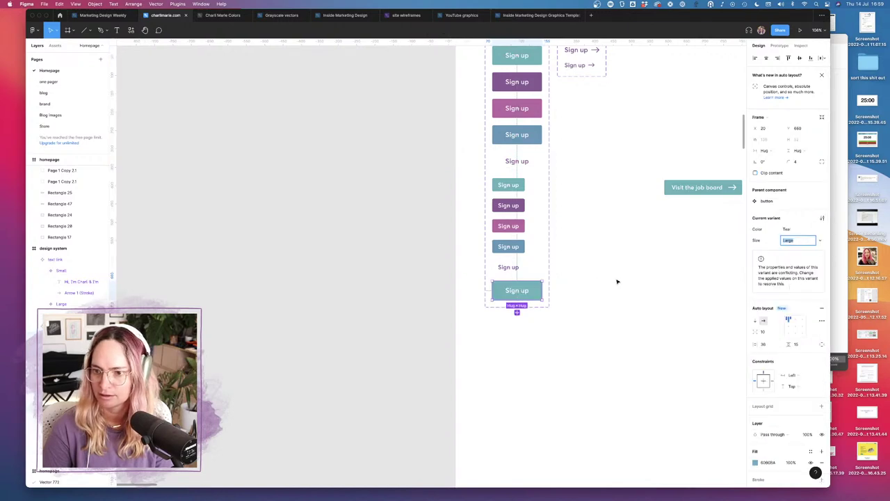
click(616, 280)
click(534, 289)
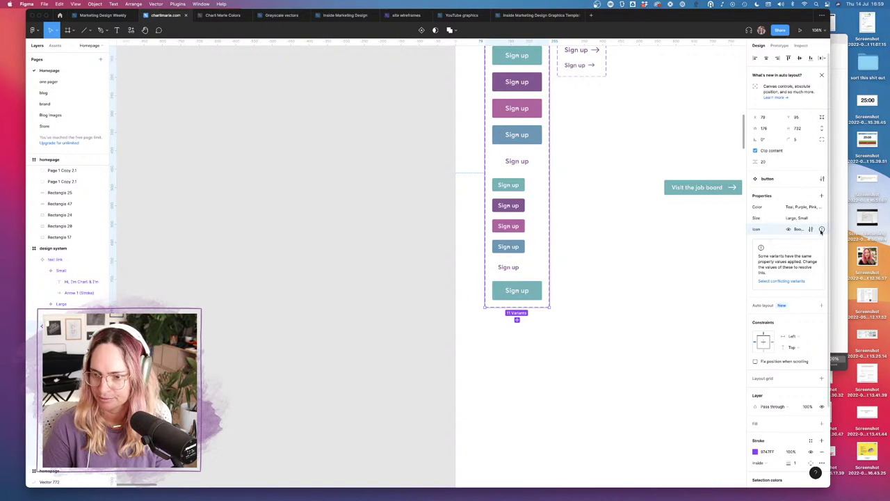
click(529, 290)
key(super+v)
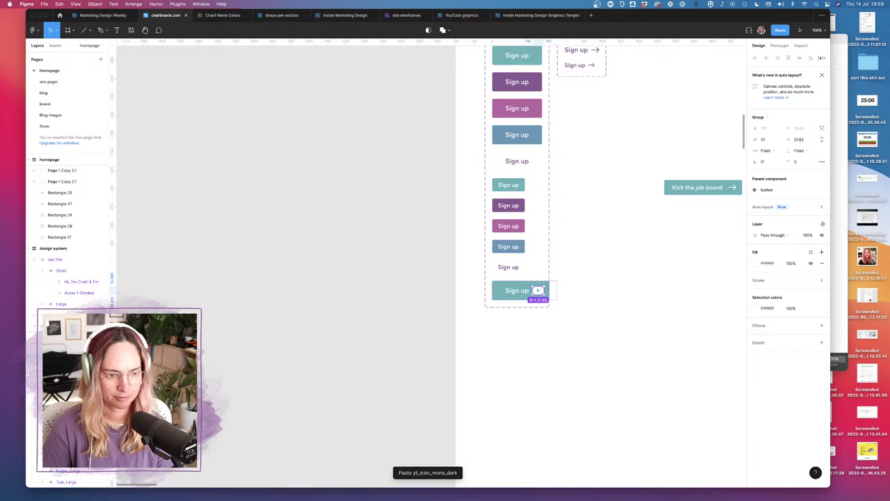
key(Left)
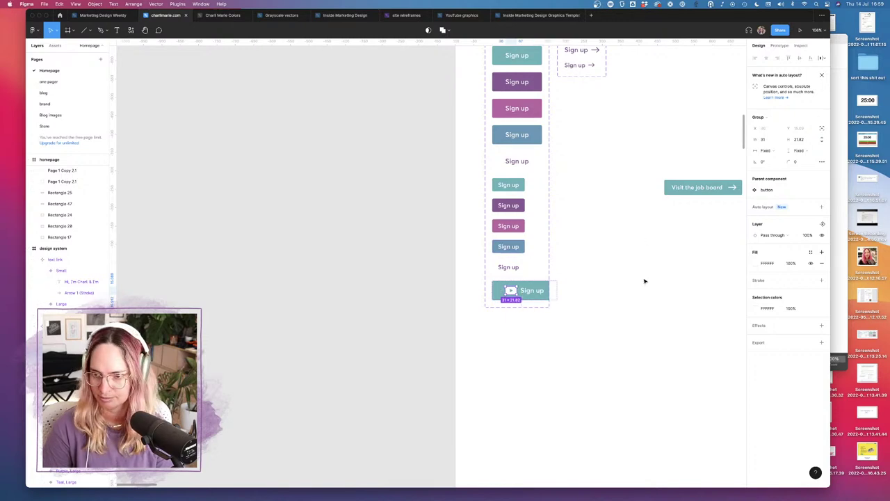
key(Escape)
key(Escape)
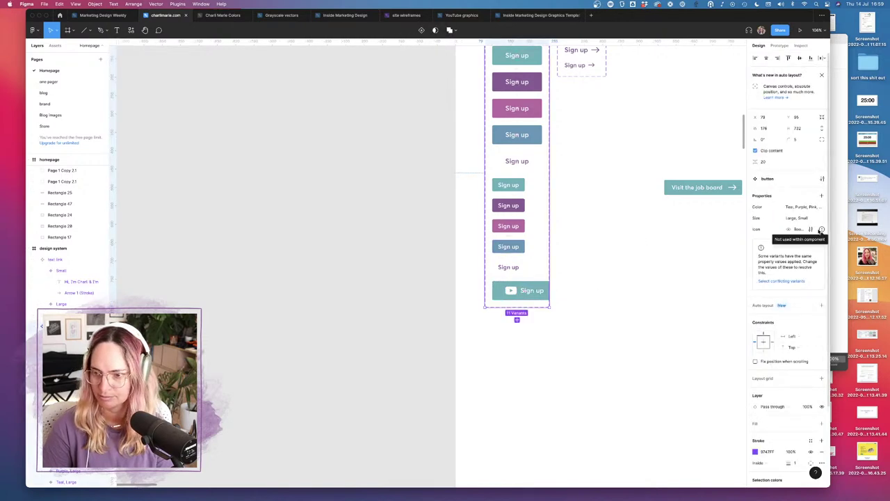
Step: Bind the YouTube icon's layer visibility to the Icon property
double_click(515, 290)
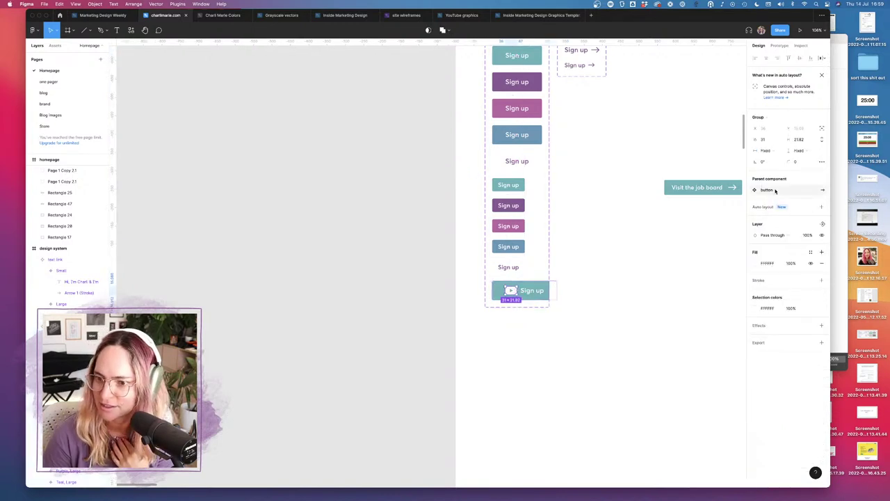
scroll(468, 290, up, 3)
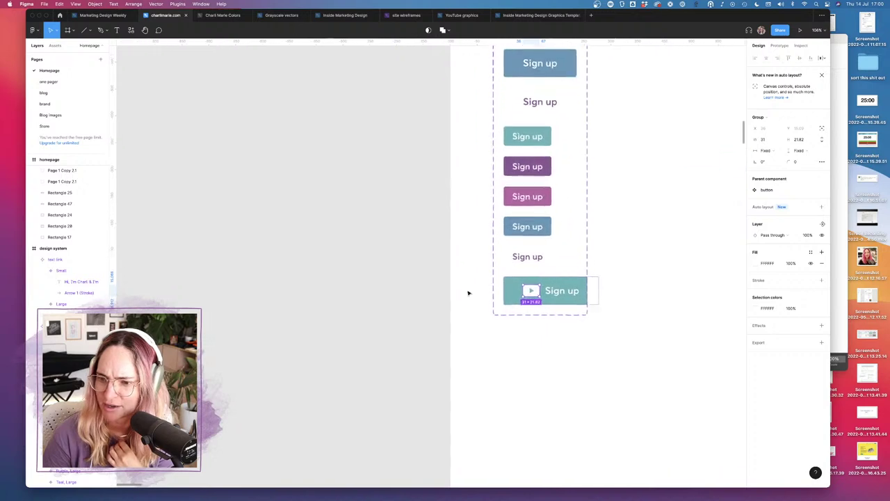
click(822, 224)
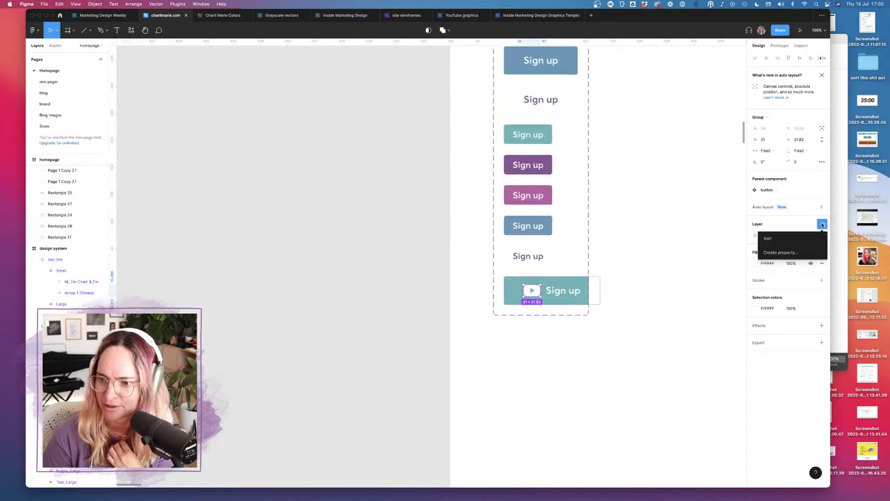
click(769, 239)
click(633, 253)
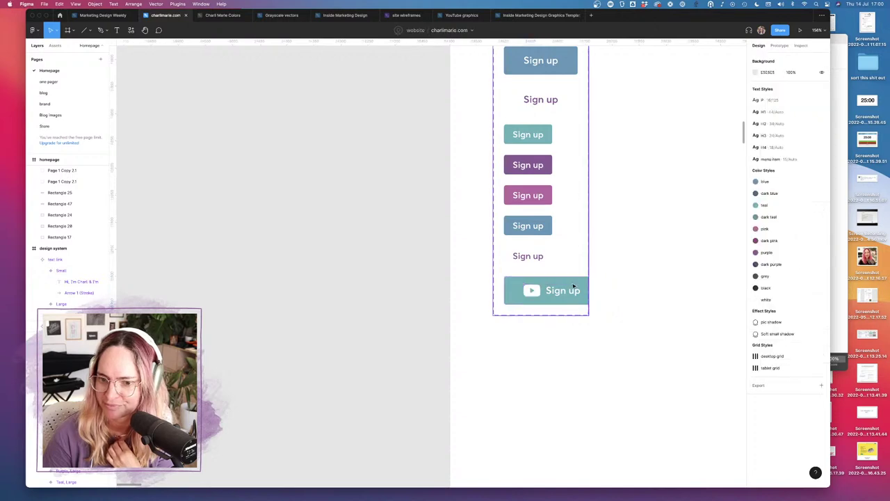
click(574, 286)
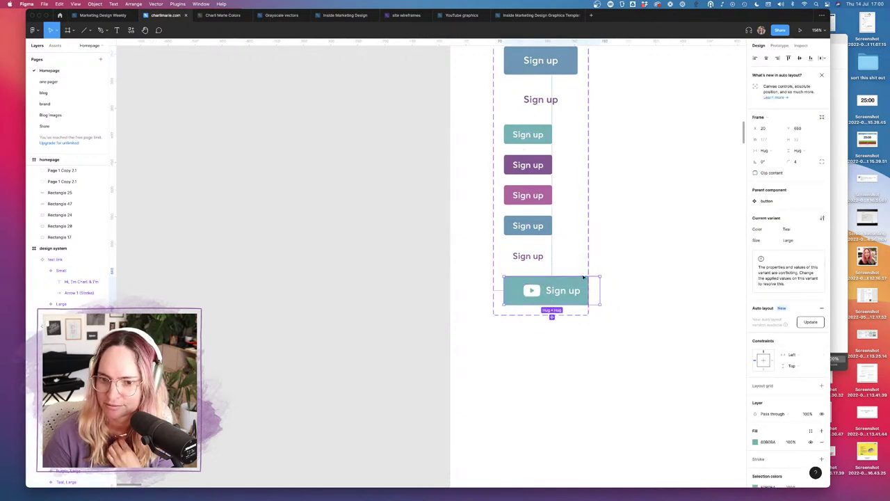
click(568, 263)
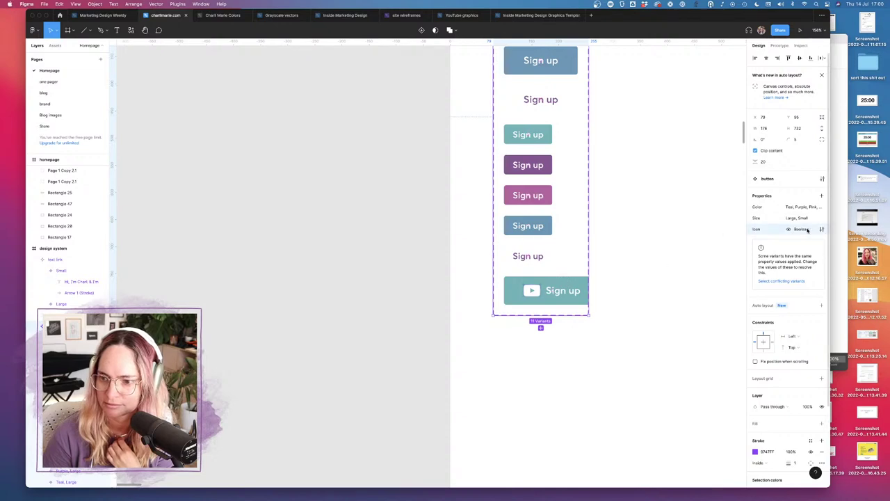
click(666, 246)
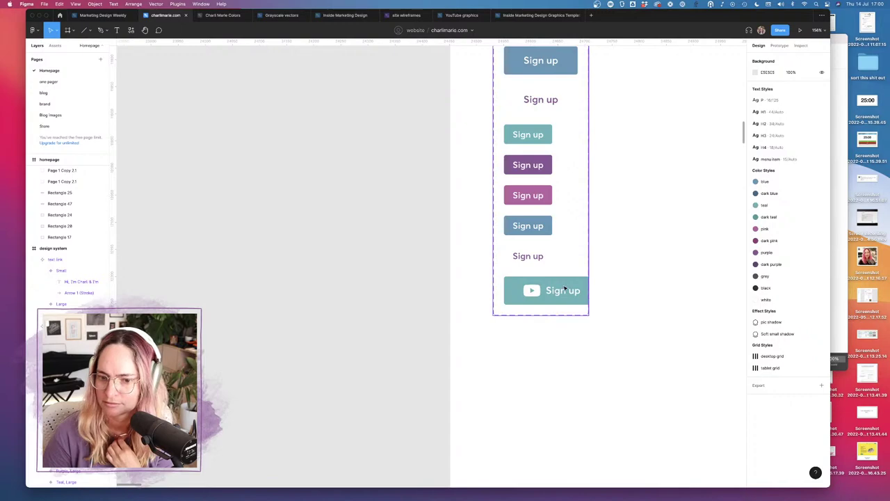
Step: Find and select the Subscribe on YouTube button on the homepage
scroll(419, 209, down, 10)
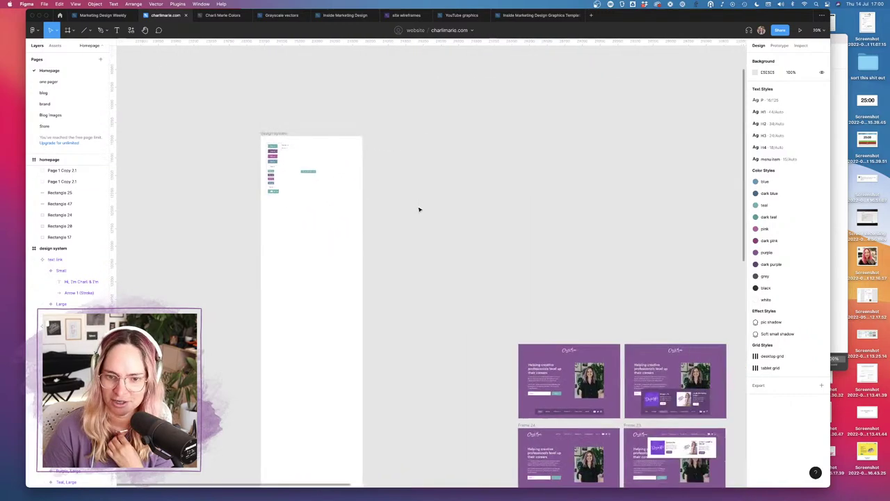
scroll(419, 208, right, 10)
scroll(419, 208, down, 5)
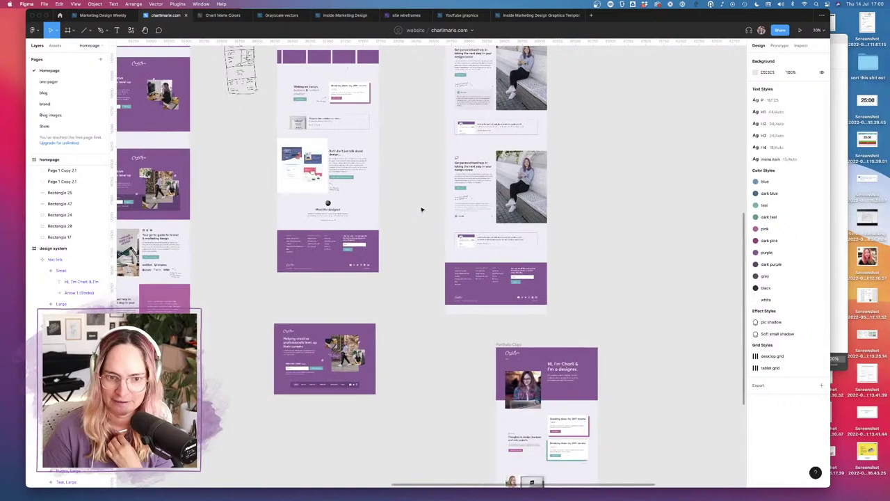
scroll(421, 208, down, 5)
scroll(481, 219, up, 5)
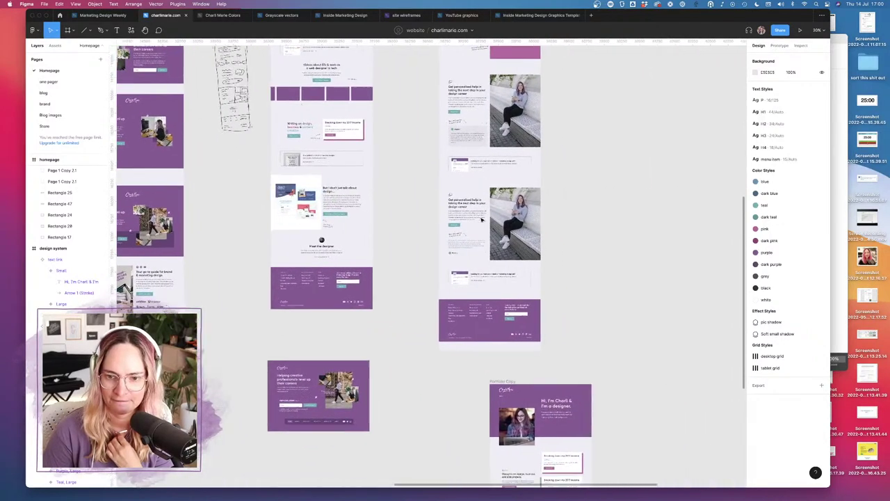
scroll(487, 222, right, 3)
scroll(502, 224, up, 5)
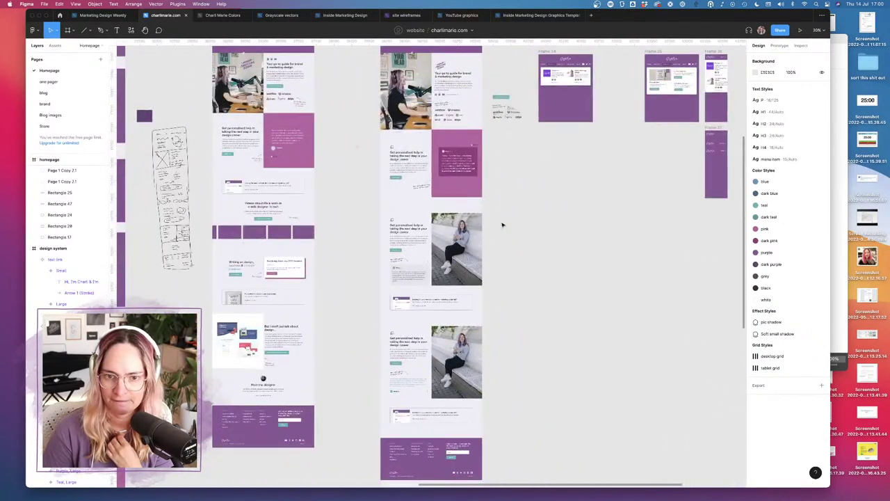
scroll(502, 224, down, 5)
scroll(505, 297, up, 10)
scroll(505, 297, down, 1)
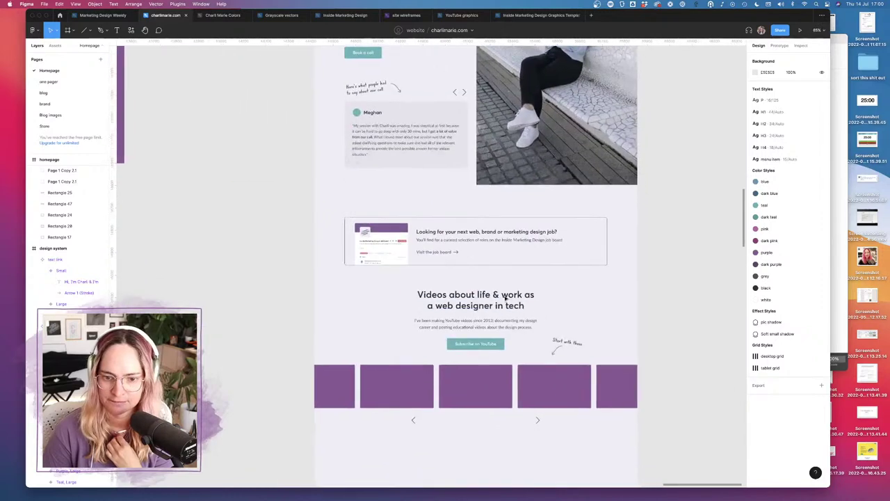
click(476, 343)
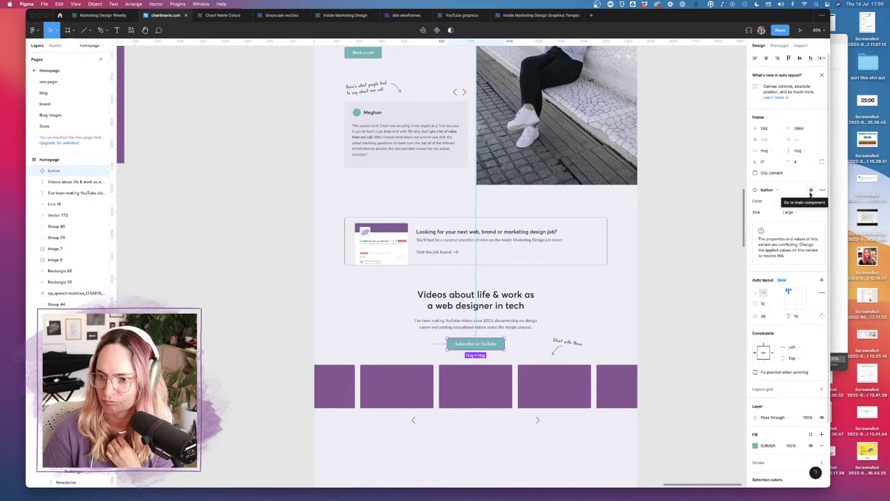
Step: Select the large teal Sign up variant that holds the YouTube icon
scroll(411, 286, down, 8)
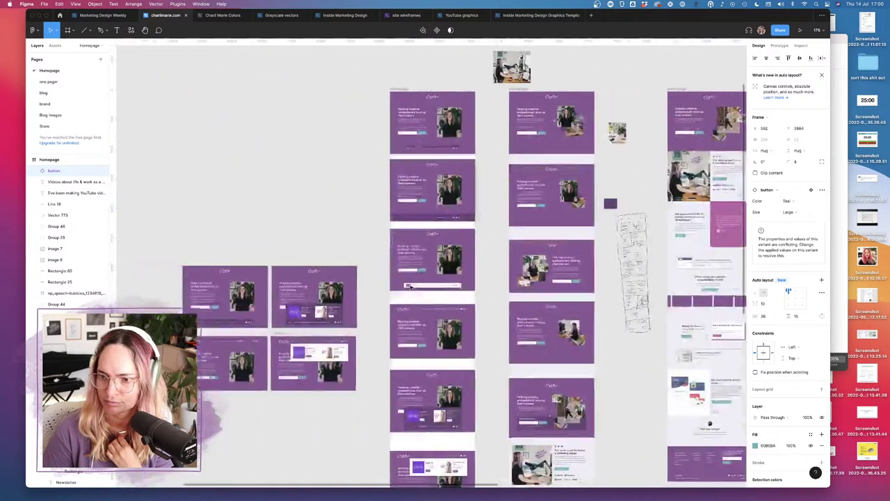
scroll(410, 286, left, 15)
scroll(534, 137, right, 5)
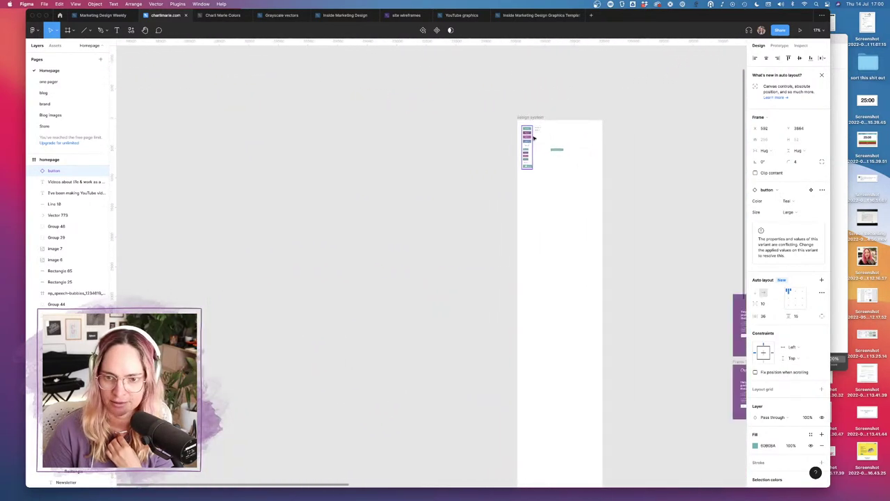
scroll(533, 137, up, 10)
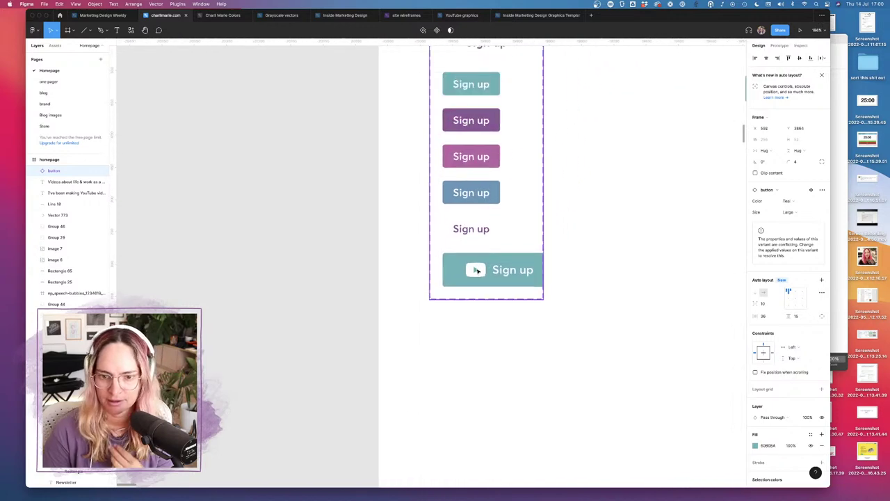
click(479, 270)
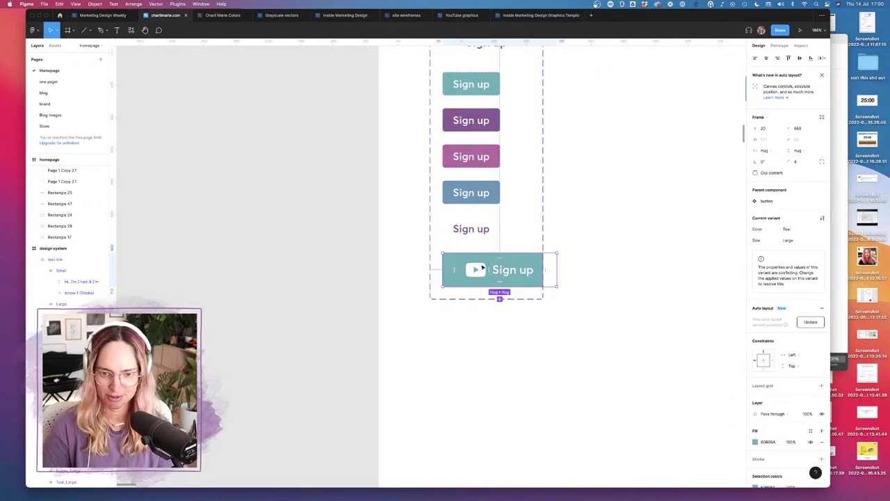
key(Escape)
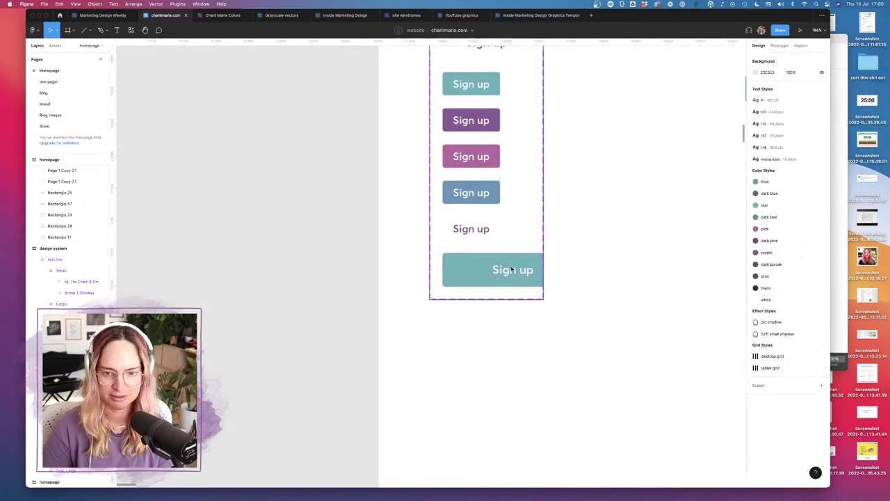
click(518, 268)
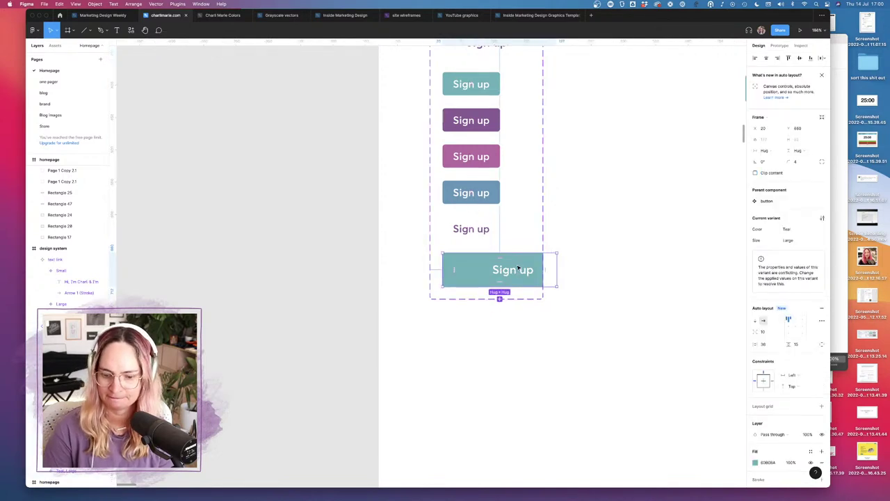
scroll(518, 266, up, 5)
Step: Paste the YouTube icon into the top teal Sign up variant, before its text
click(497, 192)
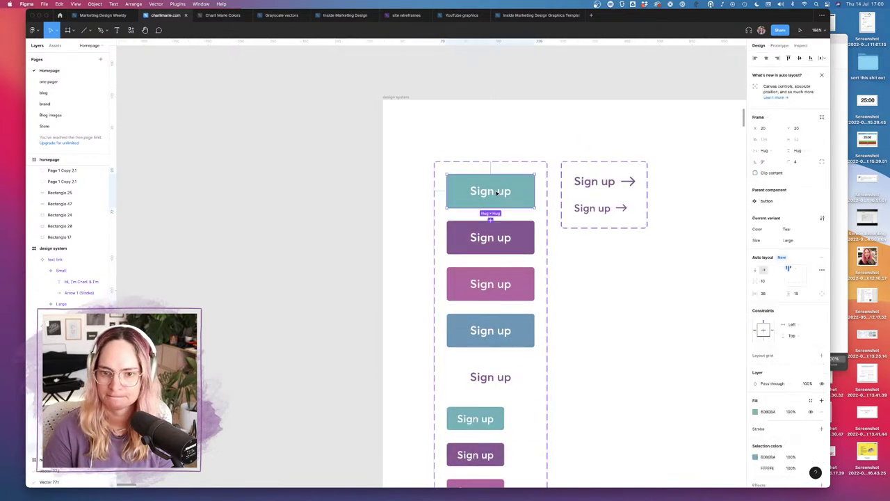
key(super+v)
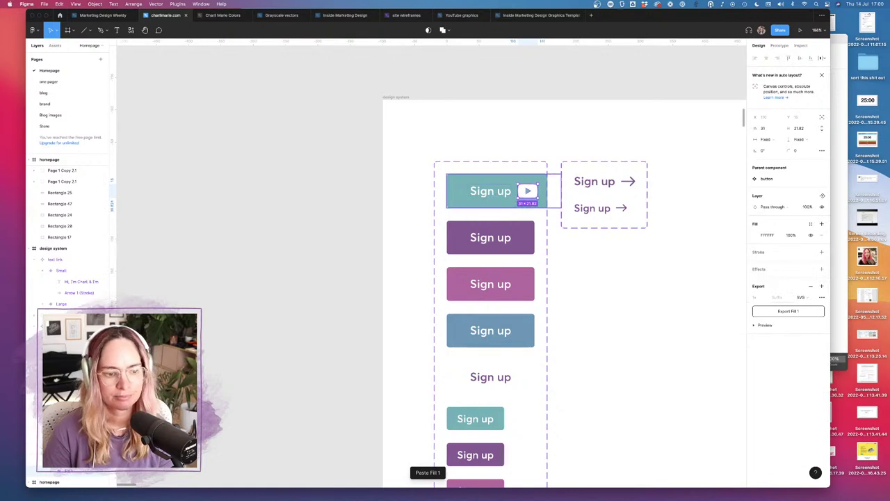
key(Left)
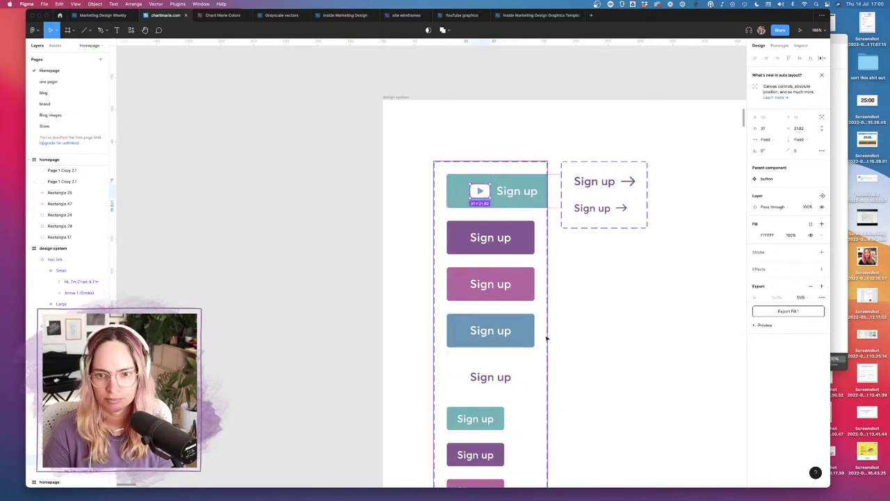
click(630, 338)
Step: Link the icon's visibility to the Icon boolean property
click(485, 193)
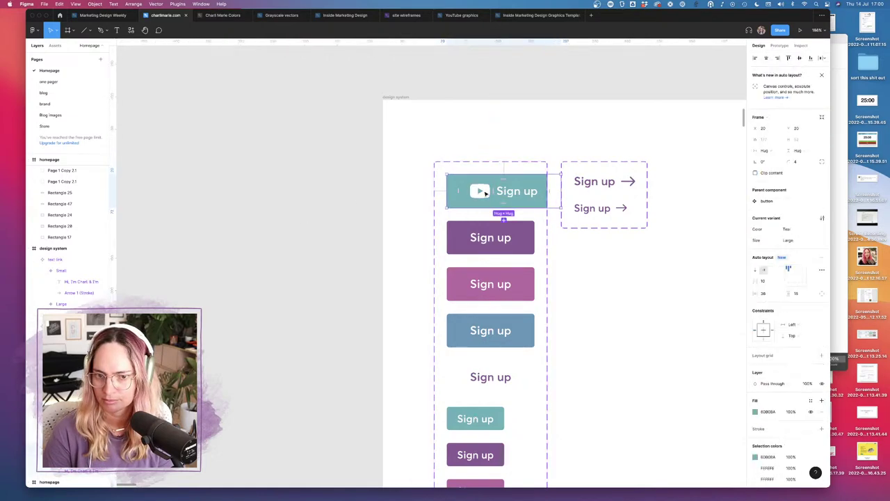
click(484, 193)
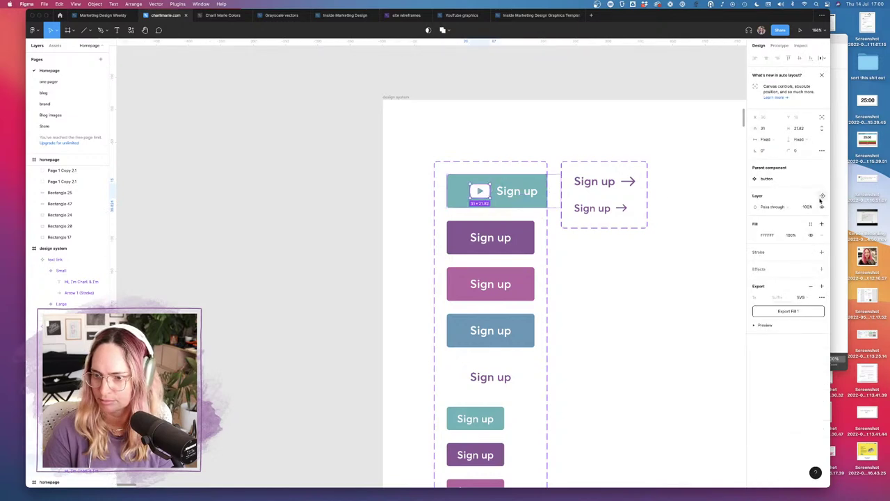
click(821, 196)
click(773, 210)
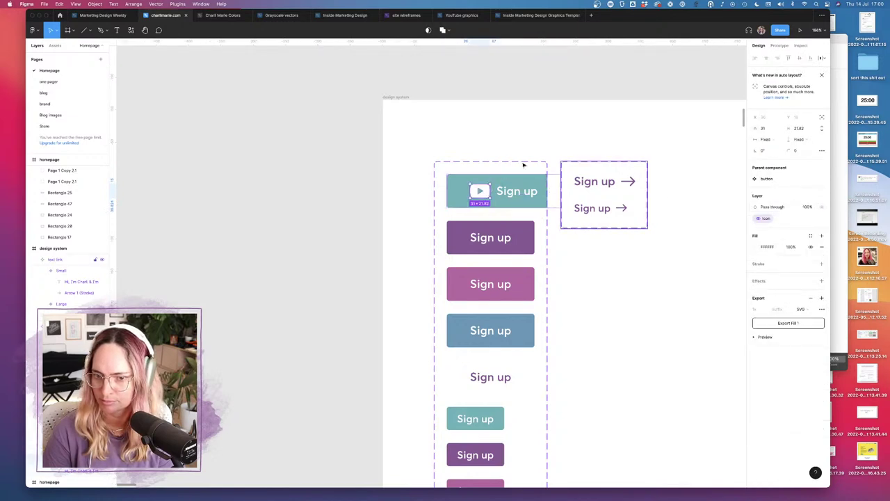
key(Escape)
scroll(529, 133, down, 10)
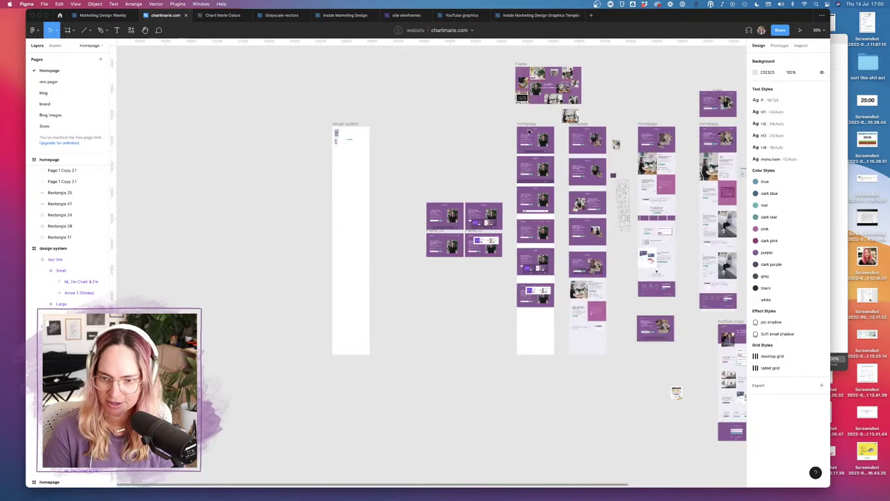
scroll(528, 132, up, 3)
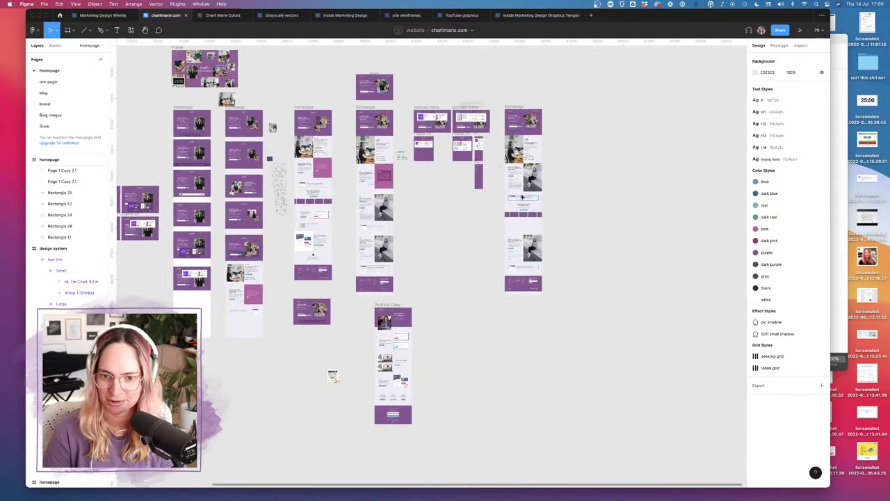
scroll(521, 197, up, 10)
Step: Inspect the teal YouTube Sign up button's icon to find which property controls its visibility
click(511, 322)
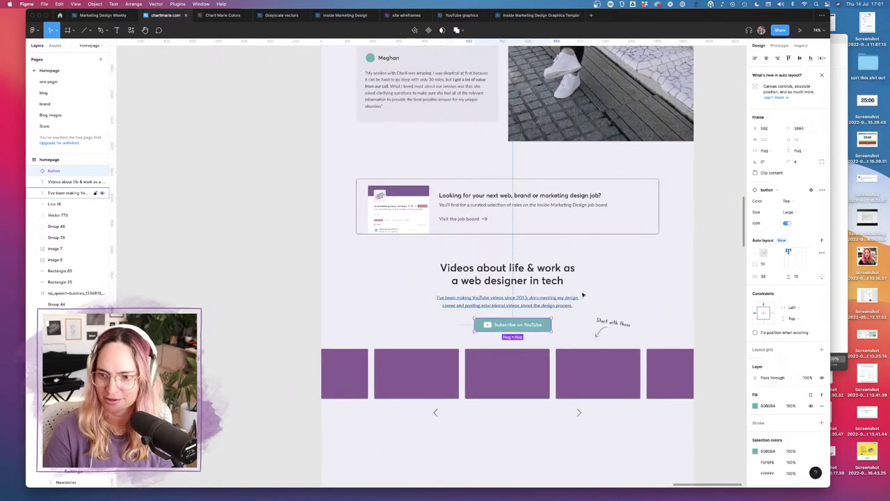
scroll(591, 266, down, 5)
scroll(591, 266, down, 5)
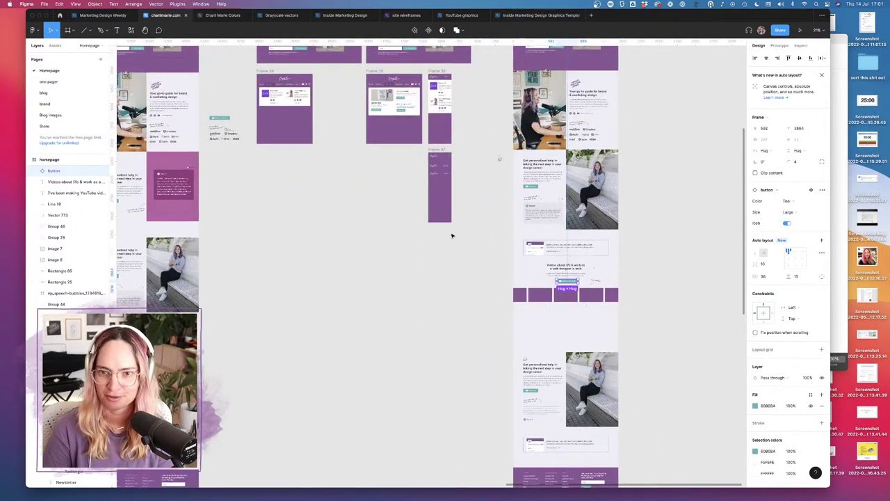
scroll(451, 234, up, 5)
scroll(453, 234, down, 5)
scroll(340, 163, up, 10)
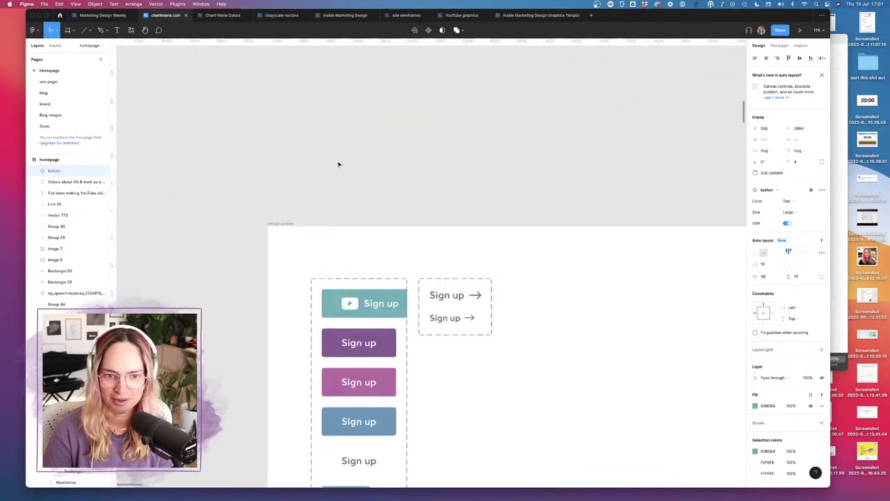
click(383, 323)
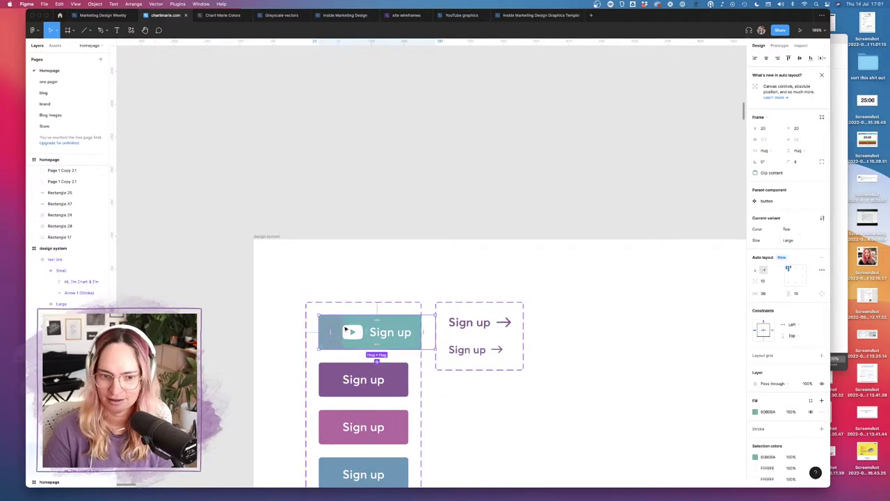
click(353, 332)
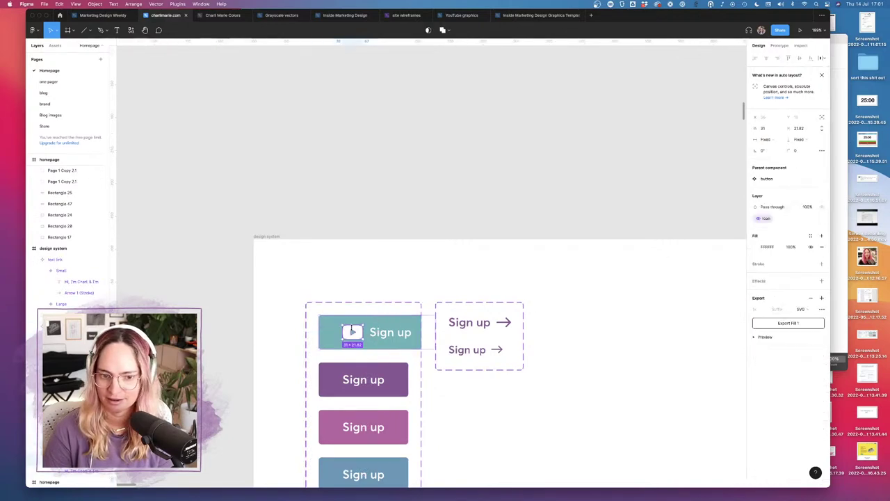
click(758, 219)
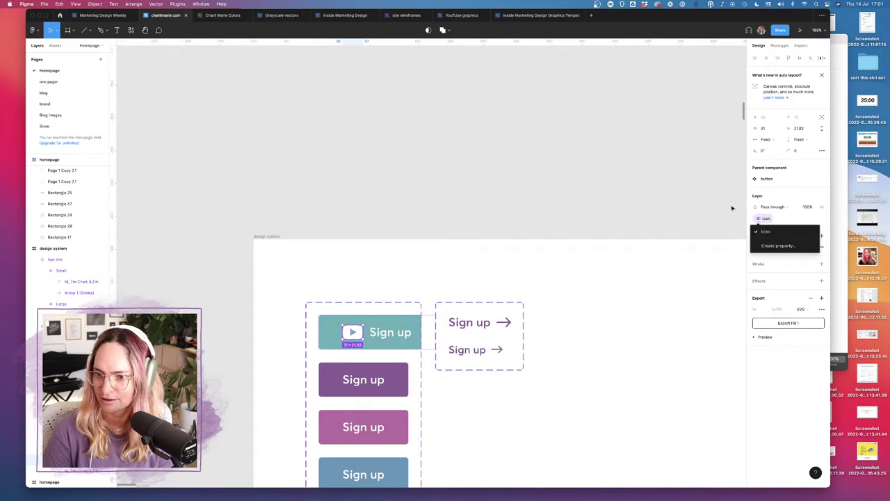
click(646, 206)
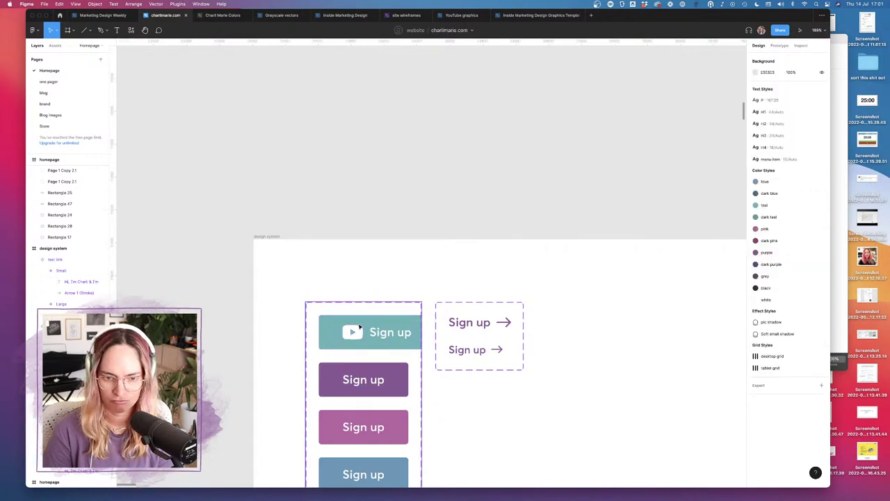
click(359, 328)
Step: Turn off the Icon property on the button under Get personalised help
scroll(561, 299, down, 5)
scroll(560, 300, up, 5)
scroll(559, 299, down, 2)
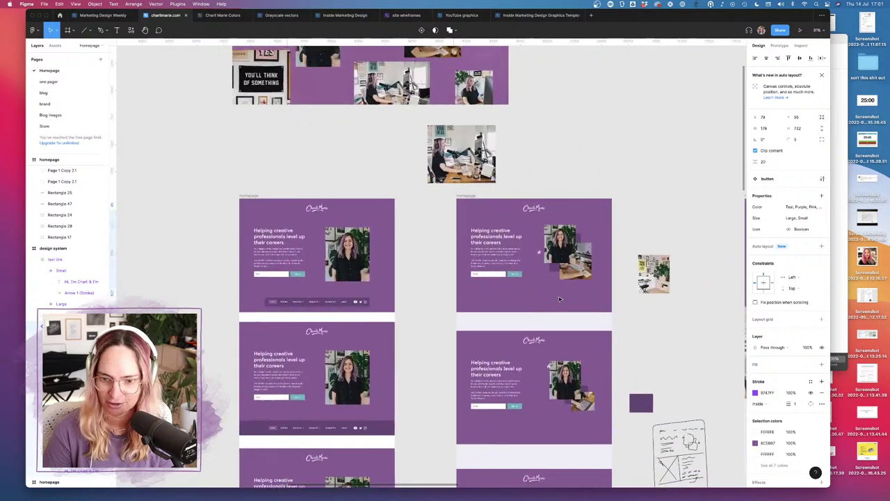
scroll(559, 299, down, 10)
scroll(559, 299, right, 5)
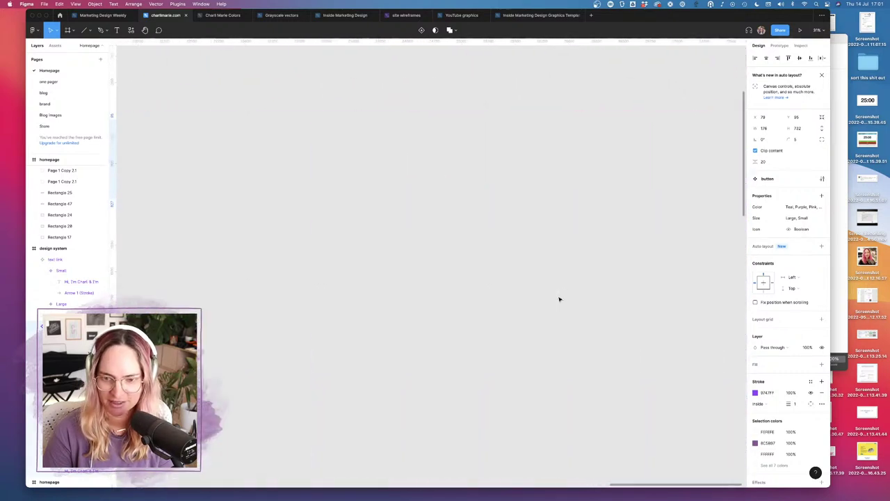
scroll(559, 299, left, 6)
scroll(559, 299, up, 8)
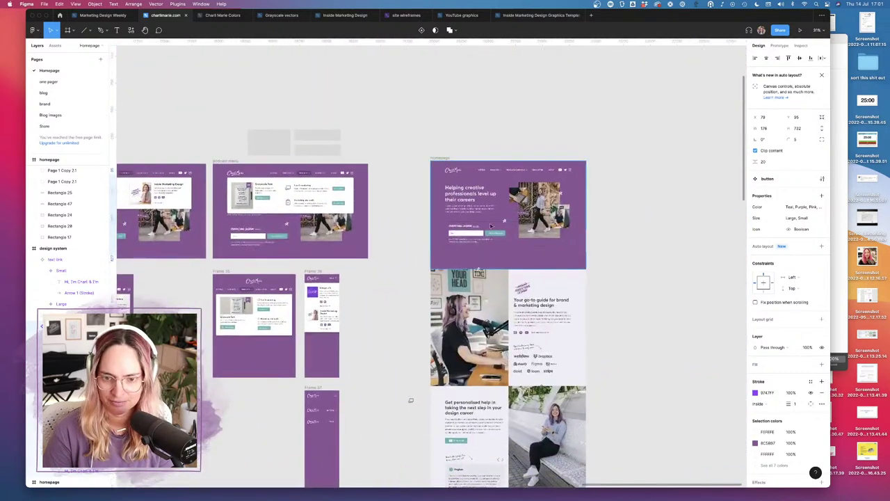
scroll(491, 226, down, 5)
click(477, 278)
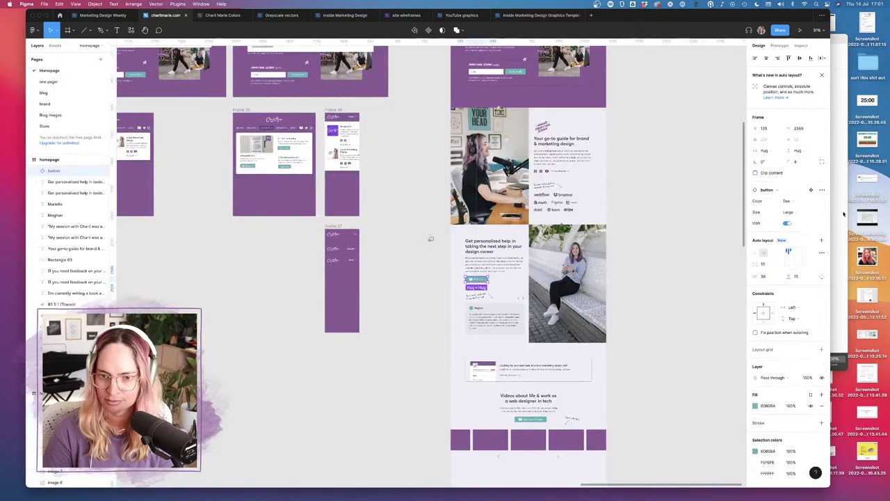
click(786, 223)
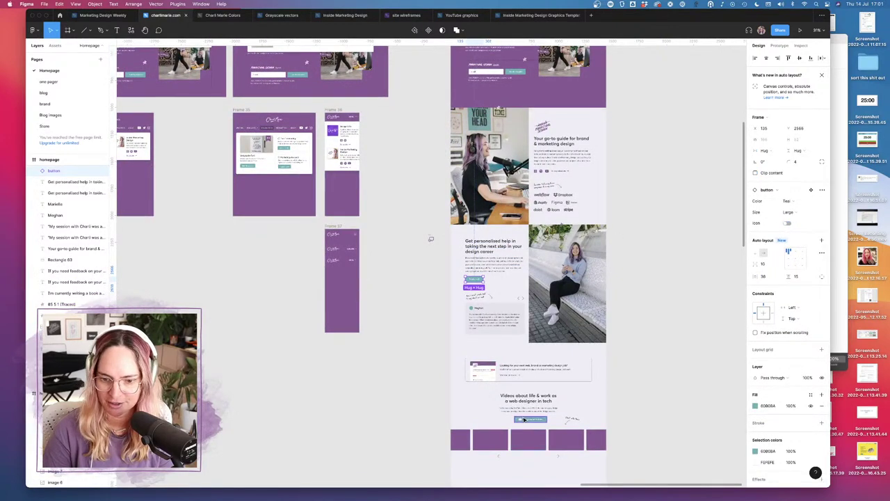
Step: Deselect and check that Subscribe on YouTube still shows its YouTube icon above the video cards
click(661, 244)
scroll(661, 243, up, 10)
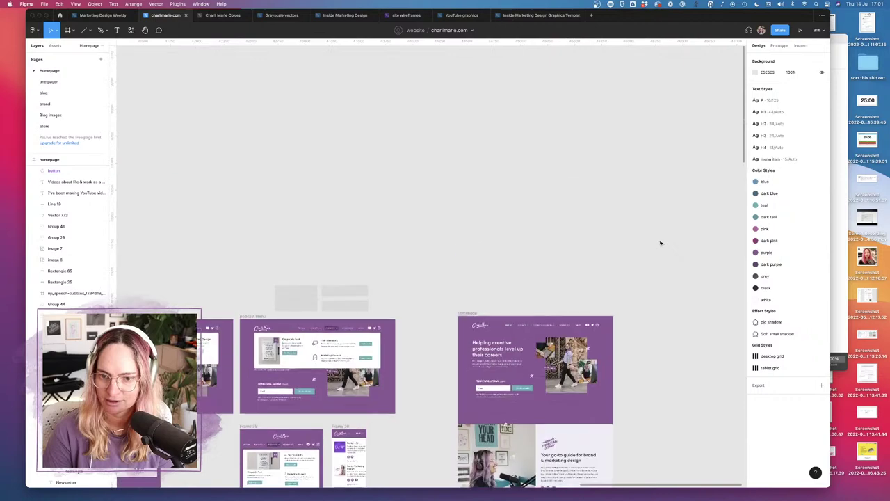
scroll(661, 244, down, 5)
scroll(408, 178, down, 7)
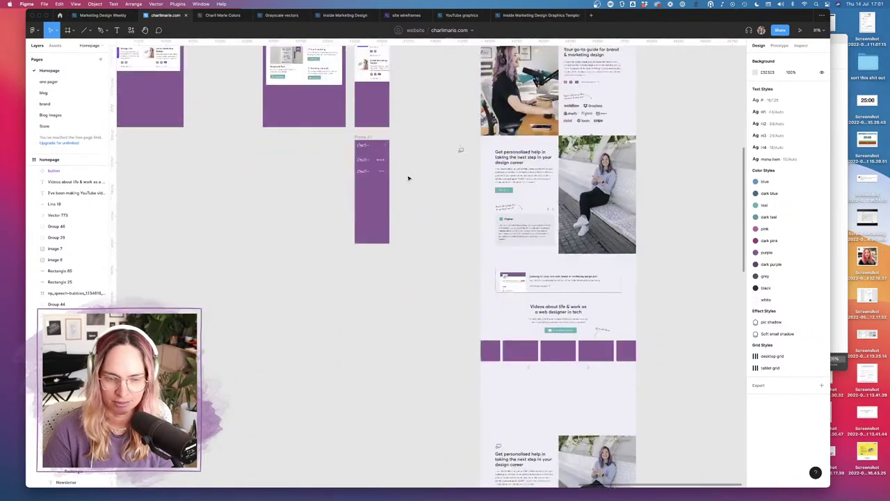
scroll(567, 198, up, 10)
scroll(572, 201, down, 3)
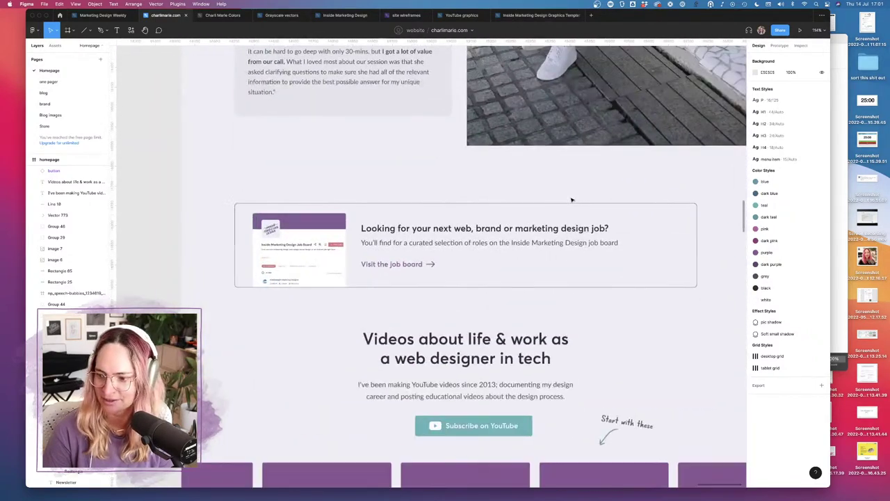
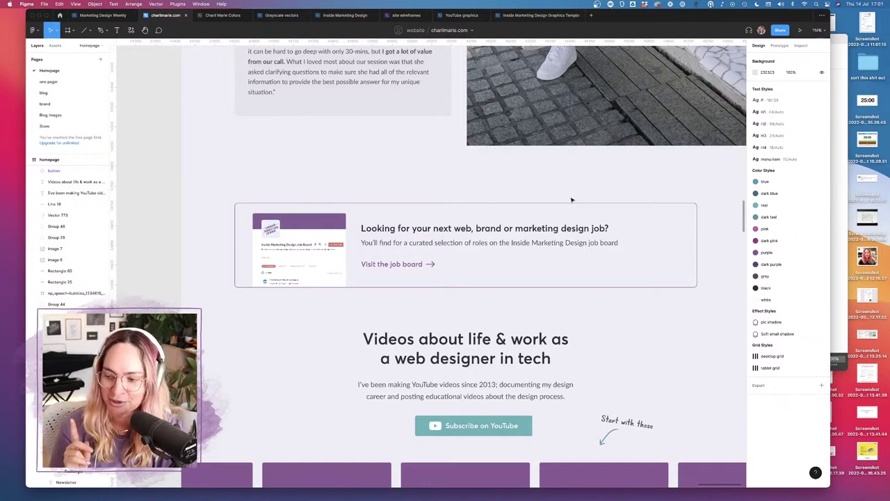
Step: Delete the woman's-photo section in the rightmost homepage frame
scroll(609, 327, down, 4)
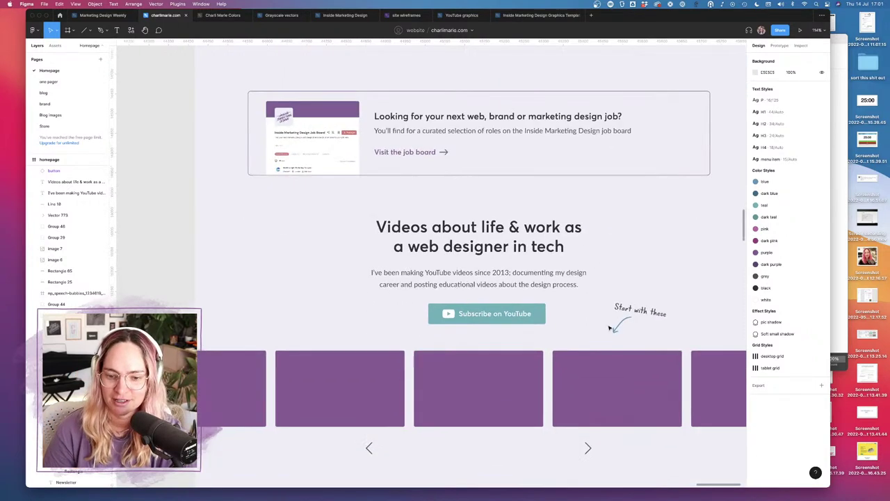
click(493, 307)
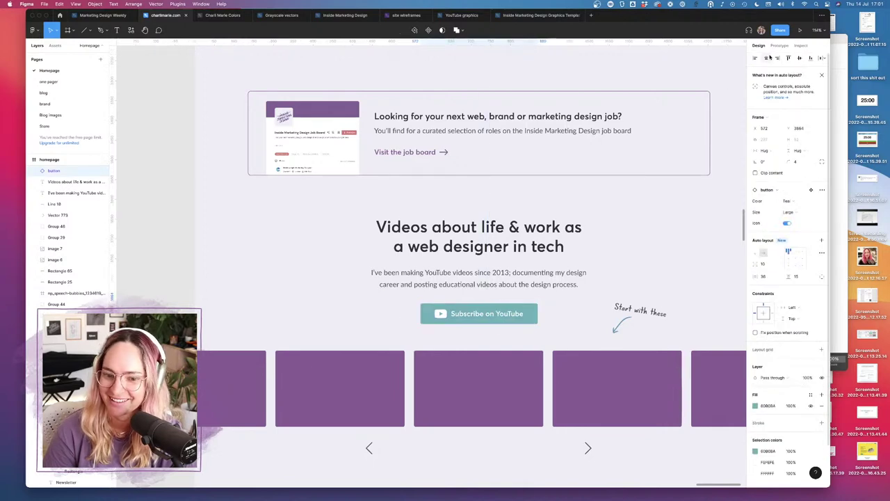
click(642, 254)
scroll(641, 252, down, 2)
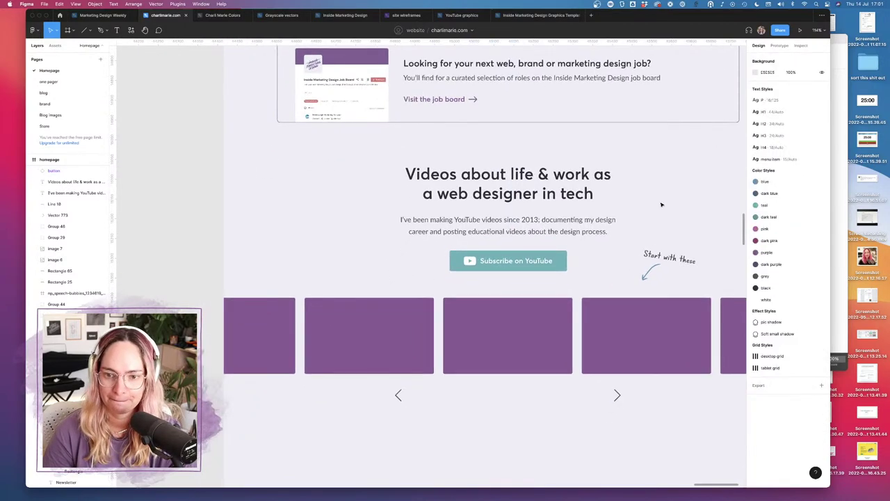
scroll(661, 204, right, 3)
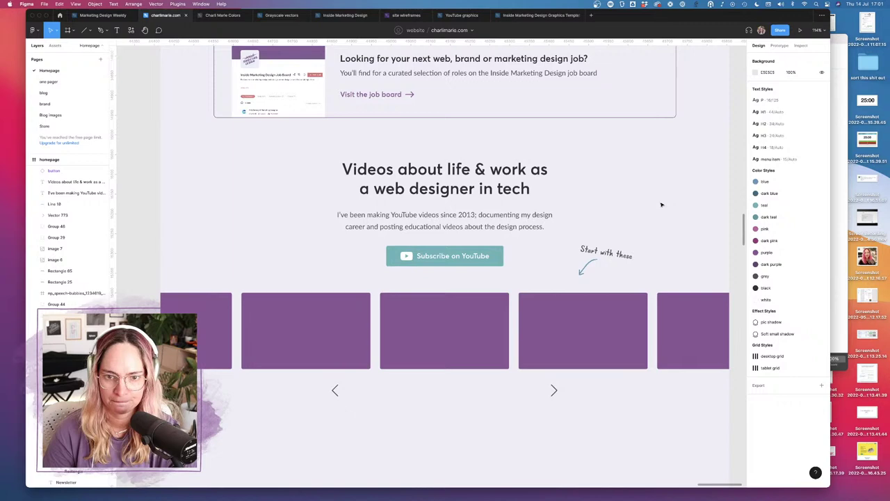
scroll(661, 204, down, 5)
scroll(660, 205, down, 5)
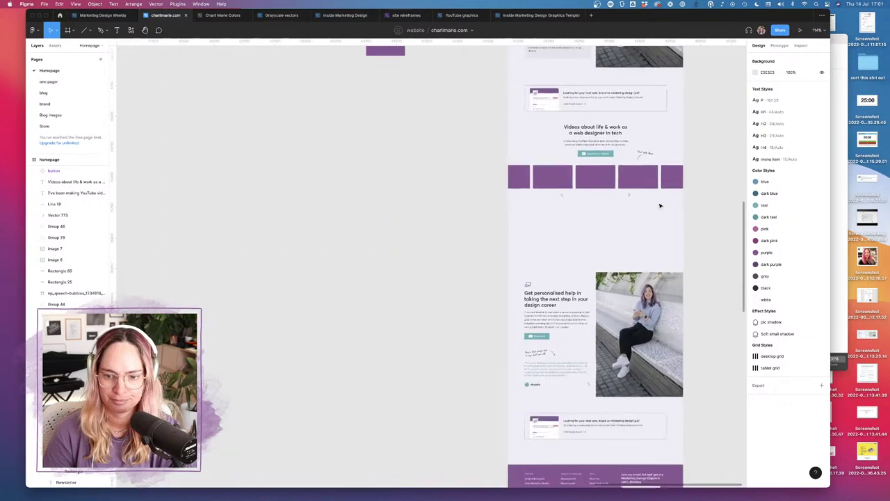
scroll(661, 205, down, 3)
scroll(608, 229, down, 3)
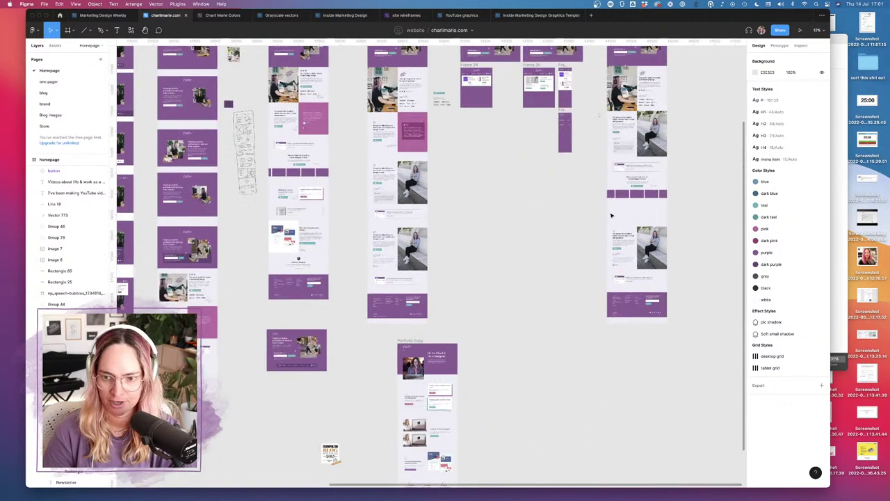
click(607, 229)
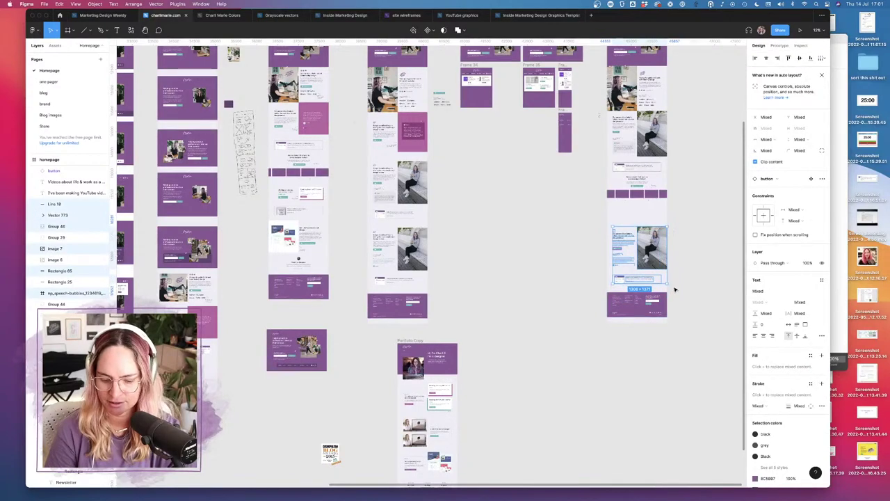
key(Delete)
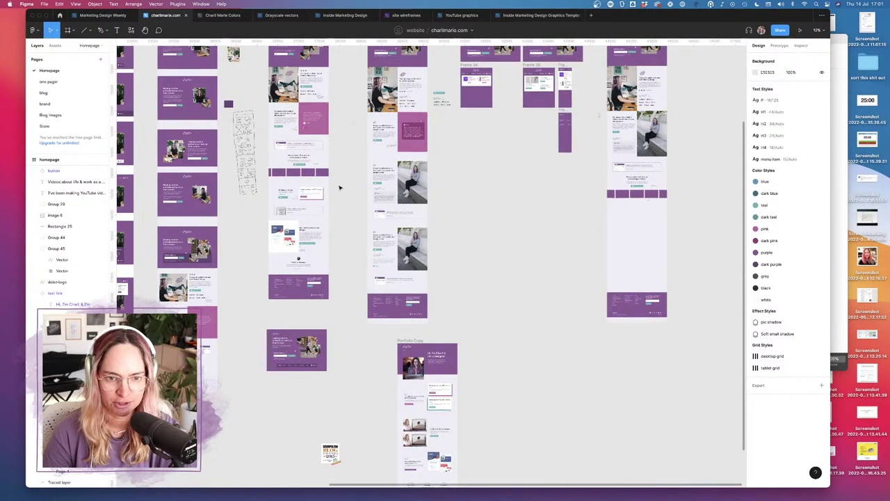
Step: Check the remaining 'Writing on design' group, then deselect it and zoom back out
scroll(279, 186, up, 5)
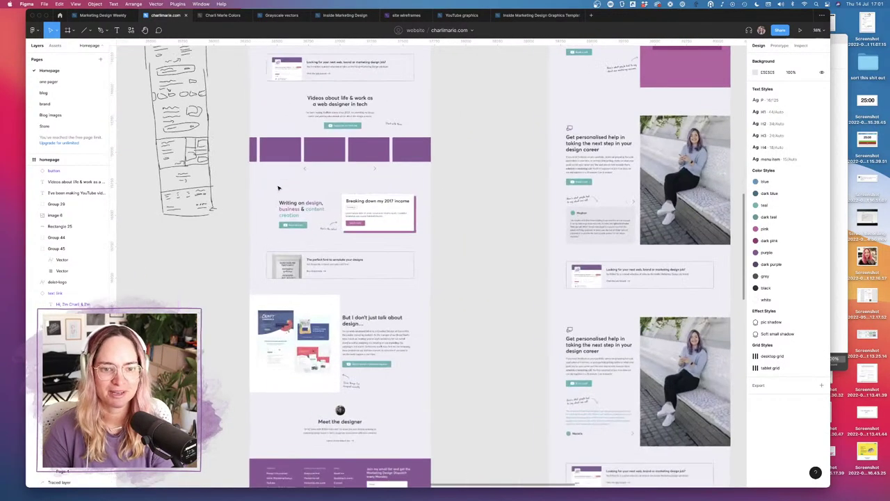
click(281, 201)
scroll(456, 222, down, 6)
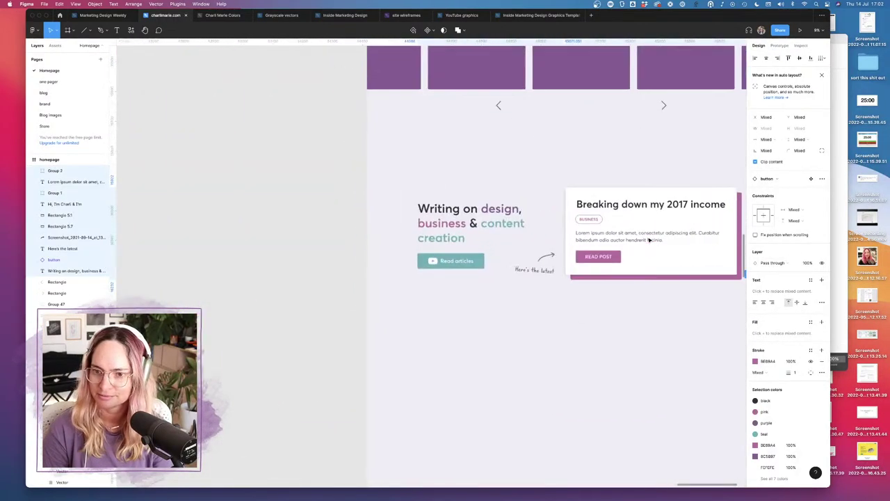
scroll(648, 239, up, 2)
scroll(648, 240, right, 2)
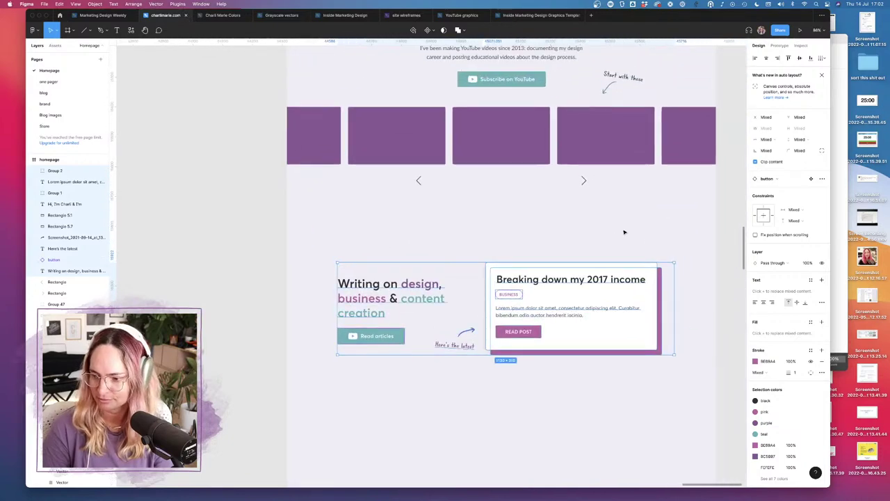
key(Escape)
scroll(604, 206, up, 2)
scroll(603, 207, up, 2)
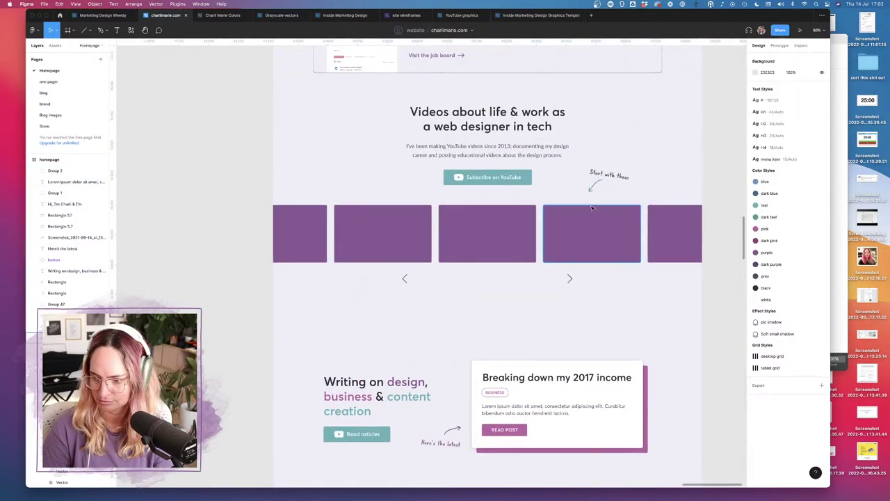
scroll(564, 210, down, 15)
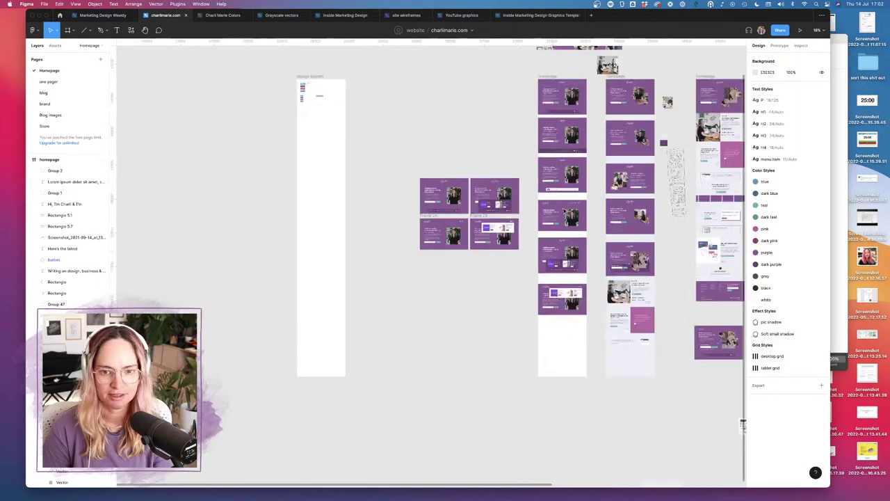
Step: Change the button component set's Icon boolean property default away from True
scroll(564, 211, right, 5)
scroll(632, 195, up, 10)
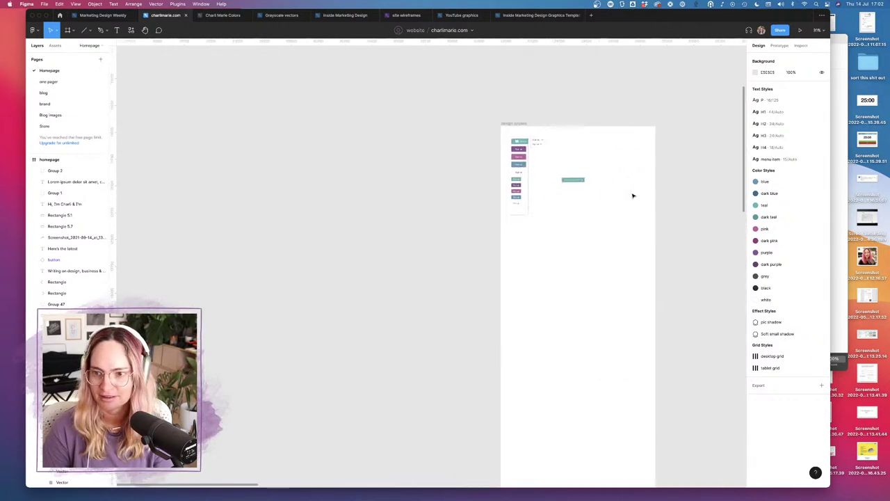
scroll(632, 195, right, 2)
click(448, 144)
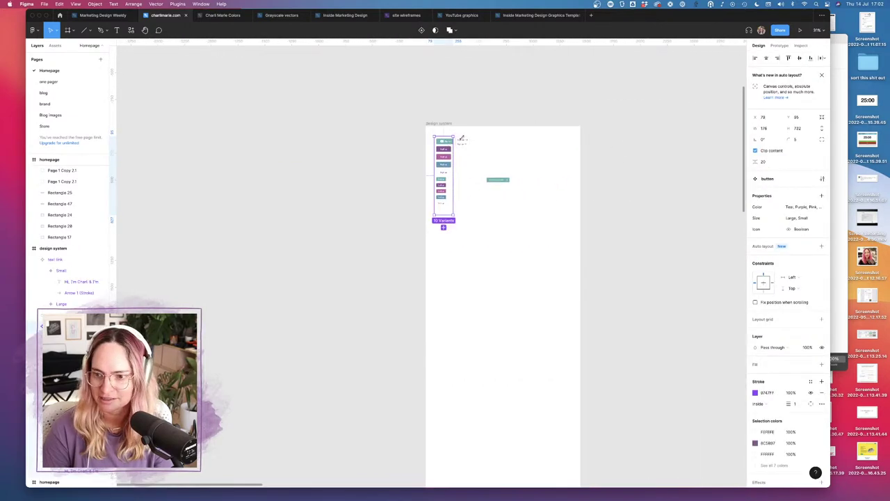
click(798, 230)
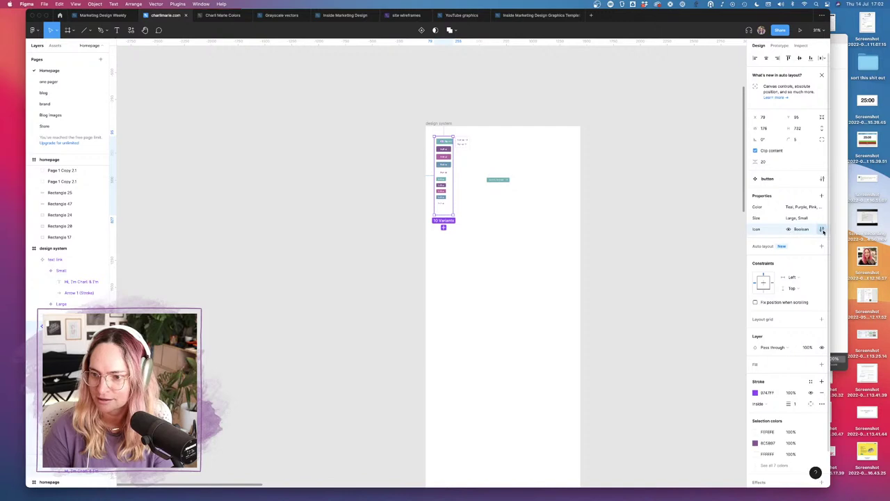
click(702, 262)
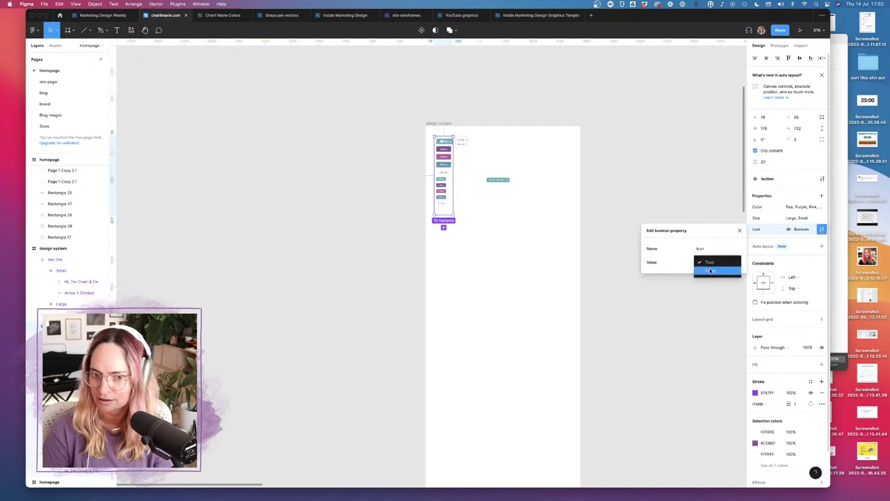
click(702, 268)
click(641, 196)
scroll(642, 196, down, 8)
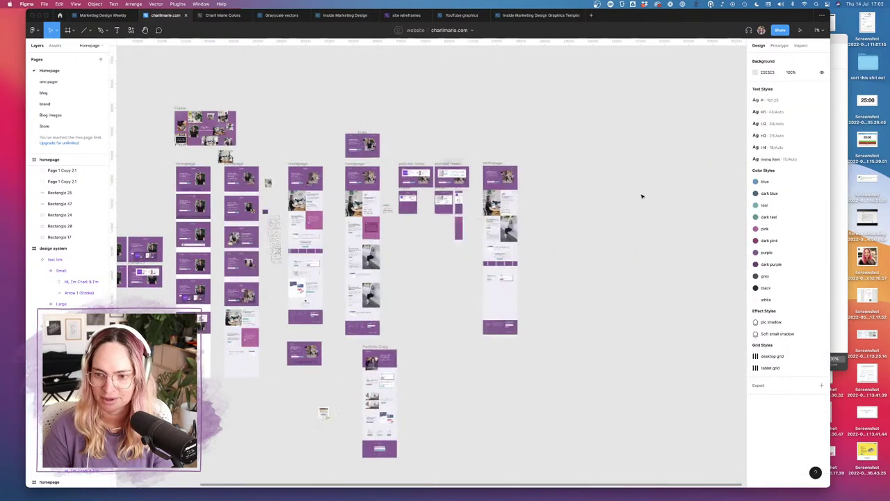
scroll(411, 253, up, 10)
scroll(411, 252, up, 10)
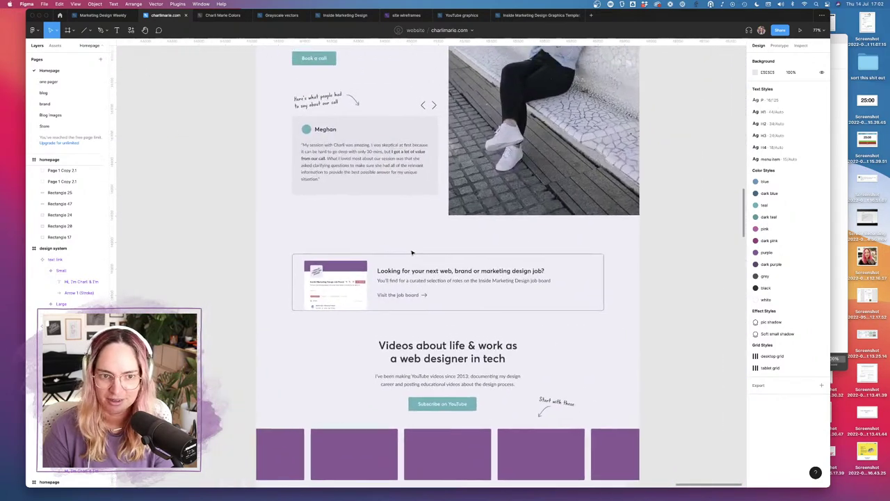
Step: Switch the Icon toggle on for the Subscribe on YouTube button instance only
click(488, 421)
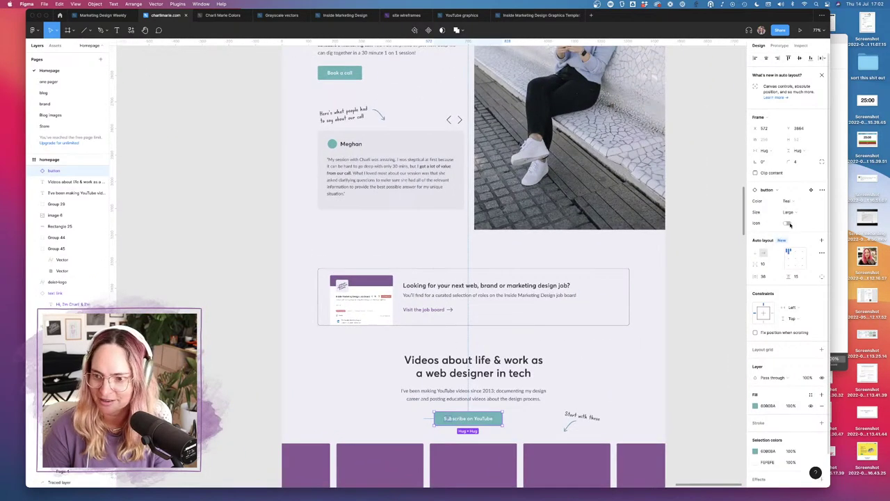
click(685, 351)
scroll(562, 358, down, 10)
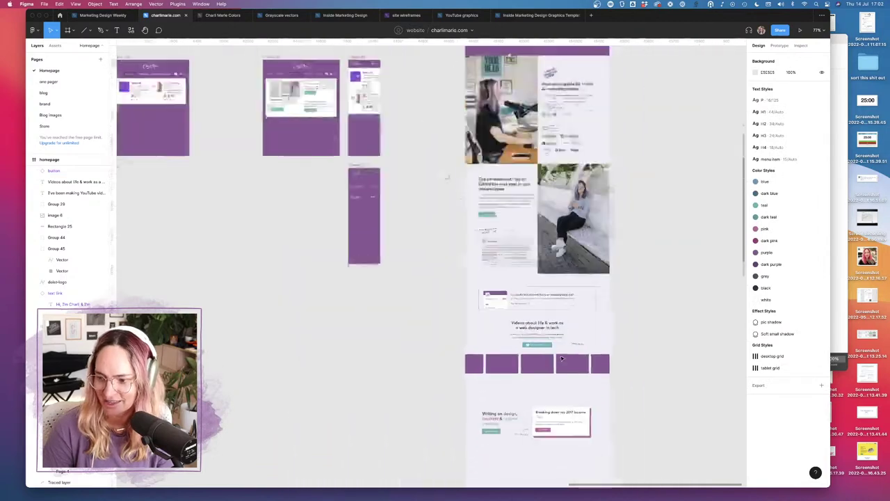
scroll(556, 360, up, 15)
scroll(555, 360, down, 3)
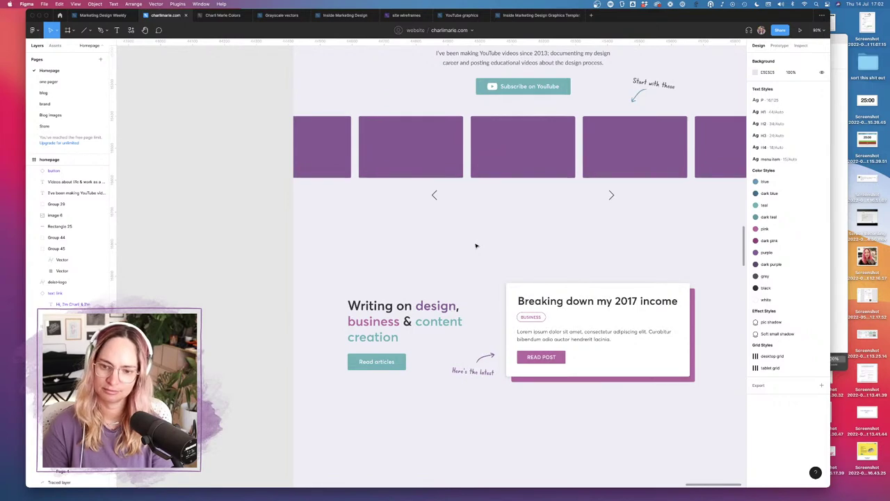
scroll(475, 245, down, 5)
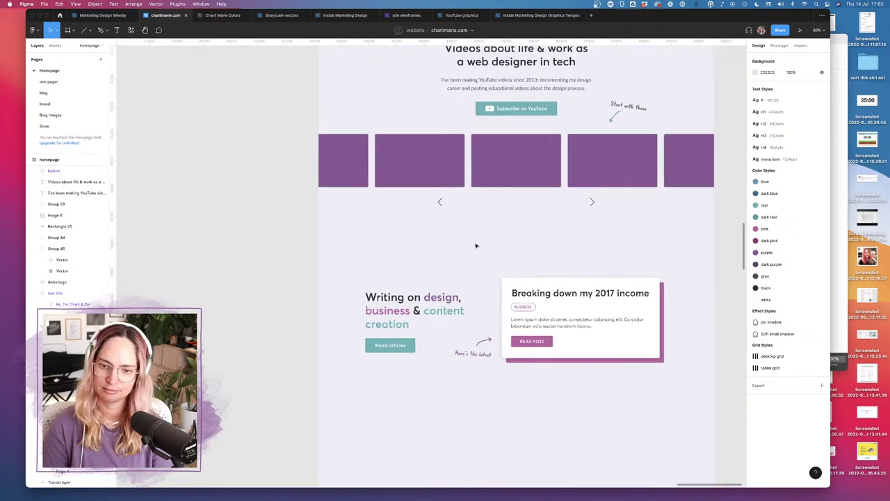
scroll(475, 245, down, 5)
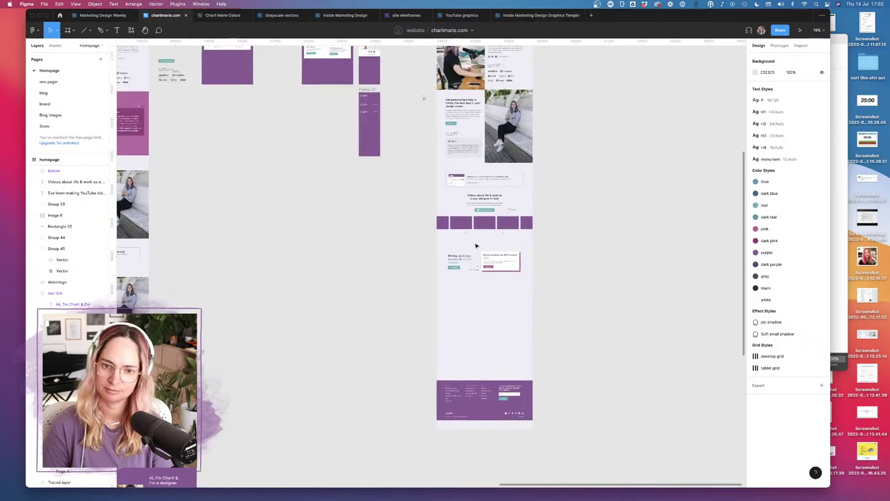
scroll(476, 246, up, 5)
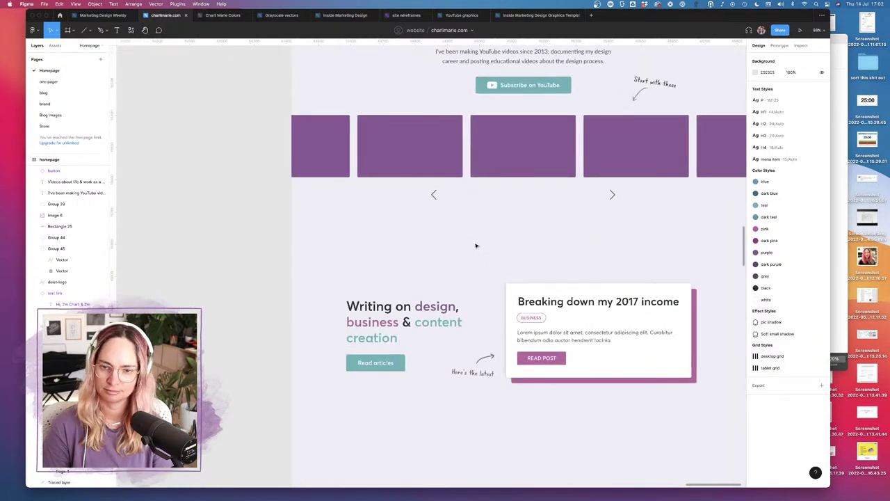
scroll(475, 245, right, 1)
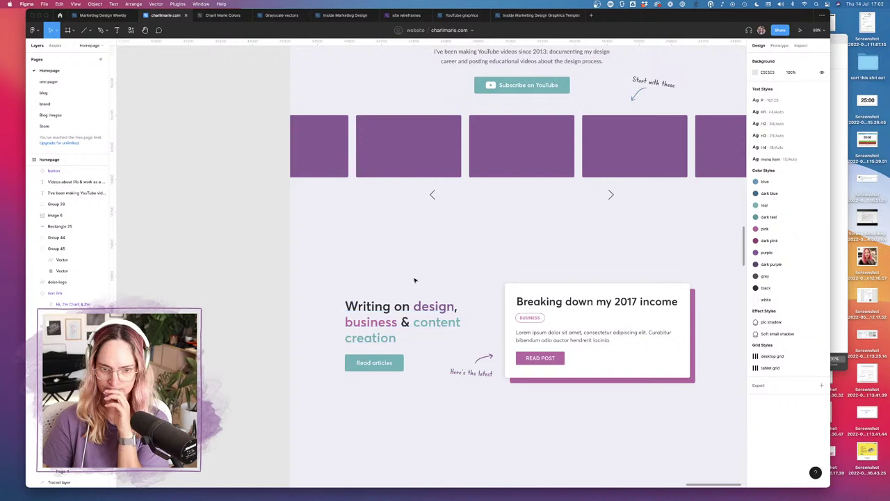
Step: Drag the 'Writing on design' heading up from Y 4550 to 4522
click(395, 362)
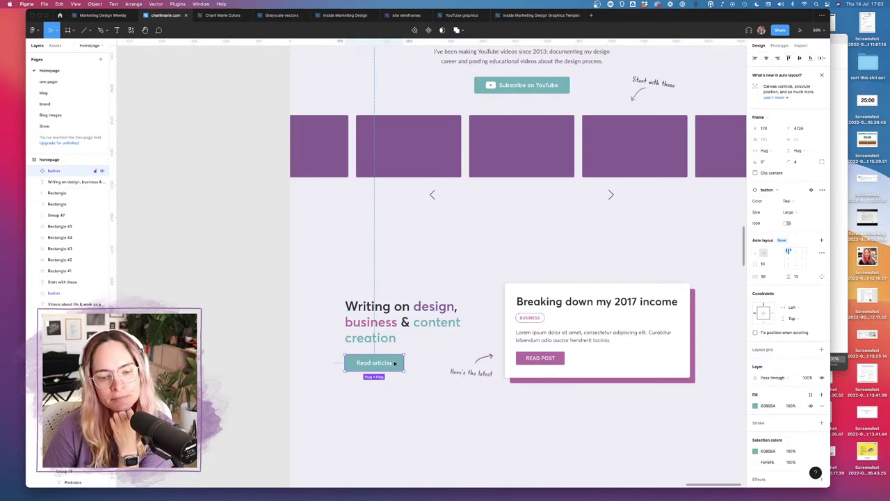
click(393, 327)
scroll(394, 311, up, 3)
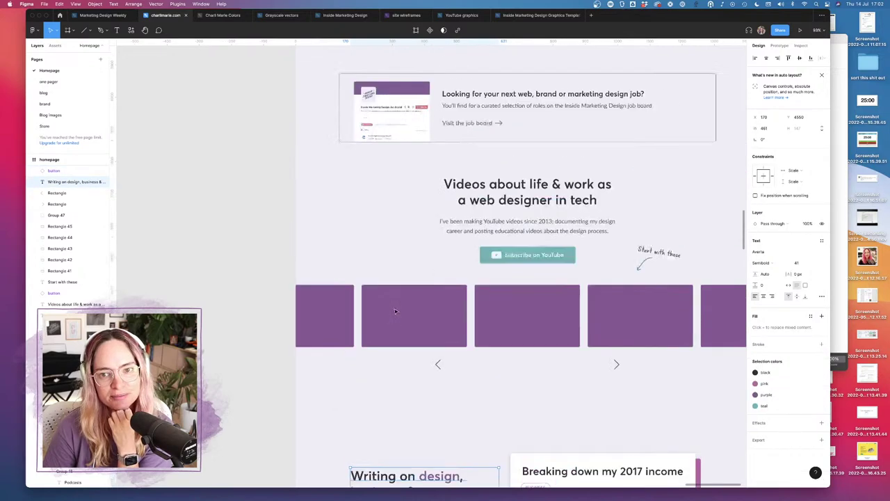
scroll(394, 311, up, 4)
scroll(395, 310, down, 8)
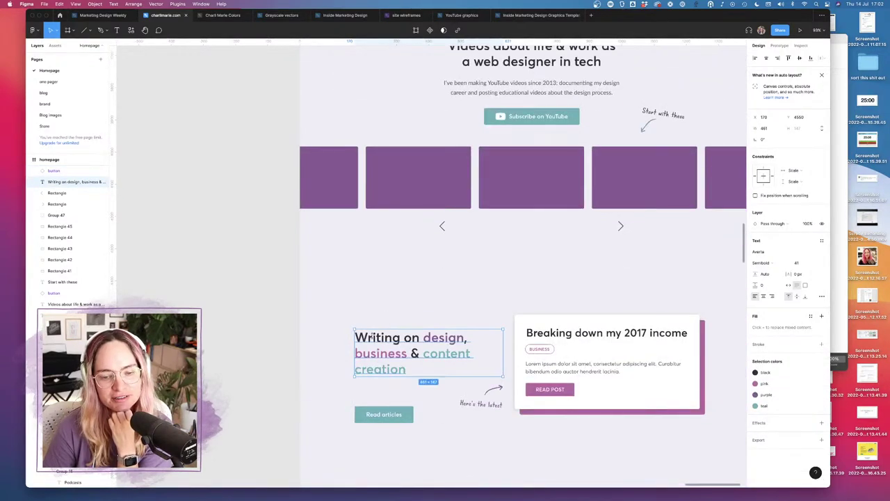
drag(388, 355, 390, 345)
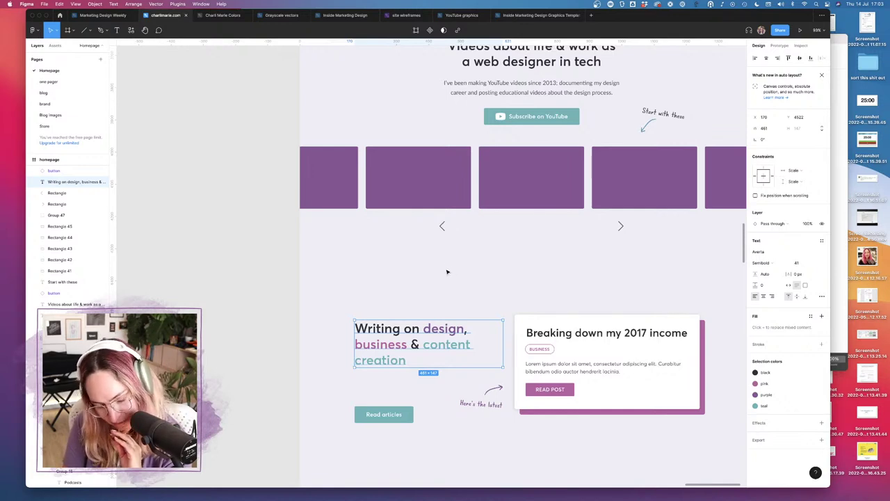
Step: Briefly edit the heading text, highlighting 'ign' in 'design', then exit without changes
double_click(442, 328)
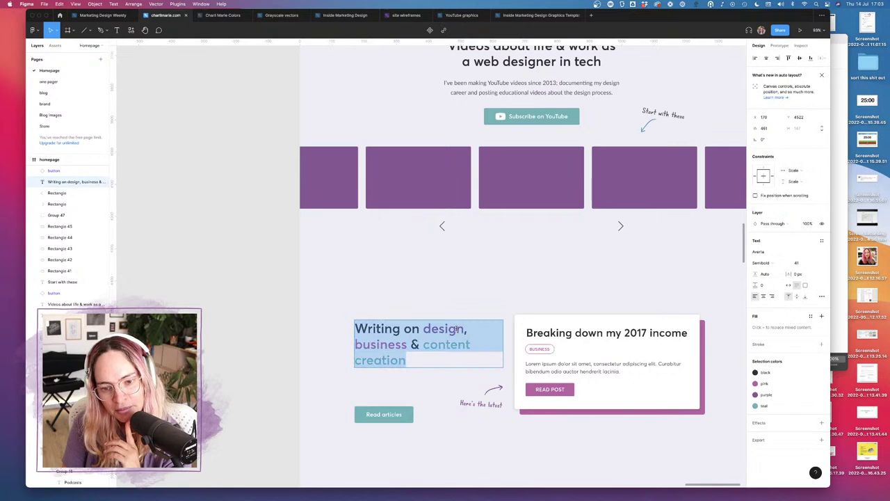
click(463, 328)
drag(464, 328, 426, 328)
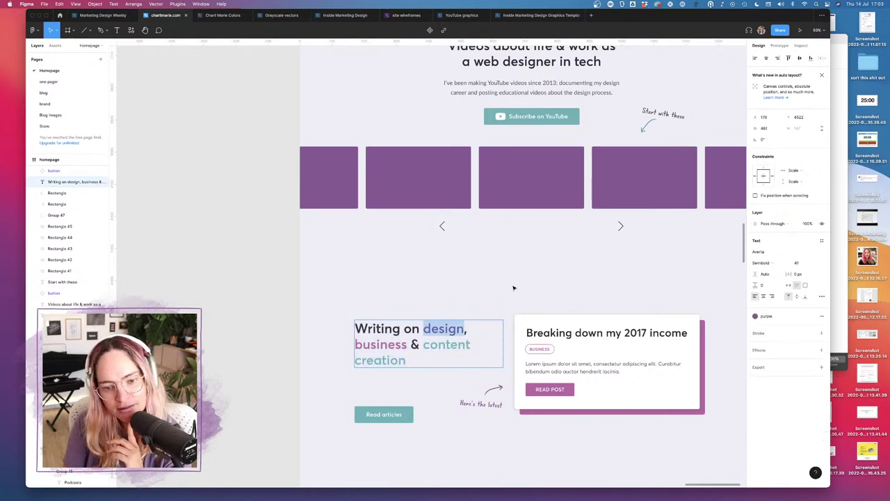
key(Escape)
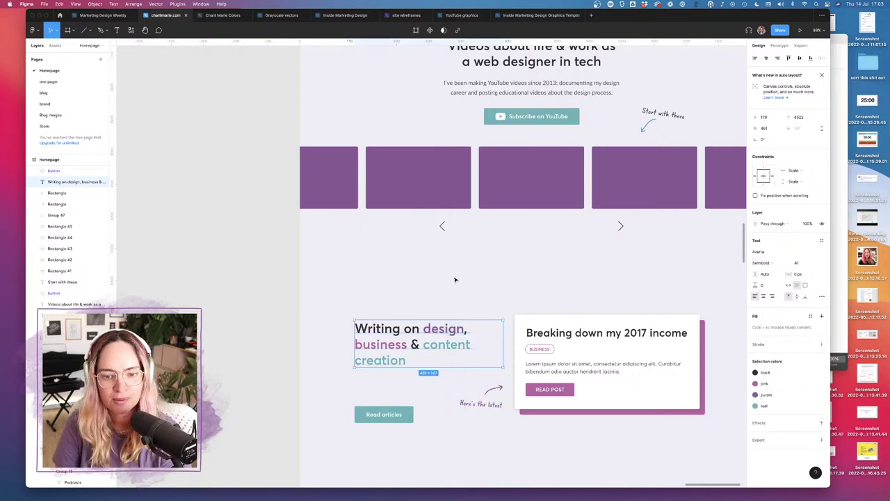
click(455, 280)
Step: Duplicate the heading above the original and trim the copy to 'Writing on'
click(433, 334)
drag(432, 333, 549, 308)
double_click(427, 271)
key(BackSpace)
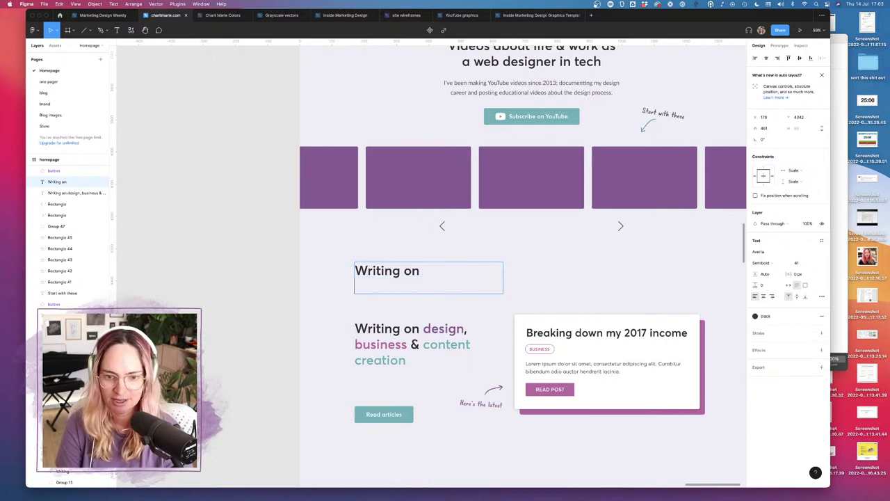
key(Escape)
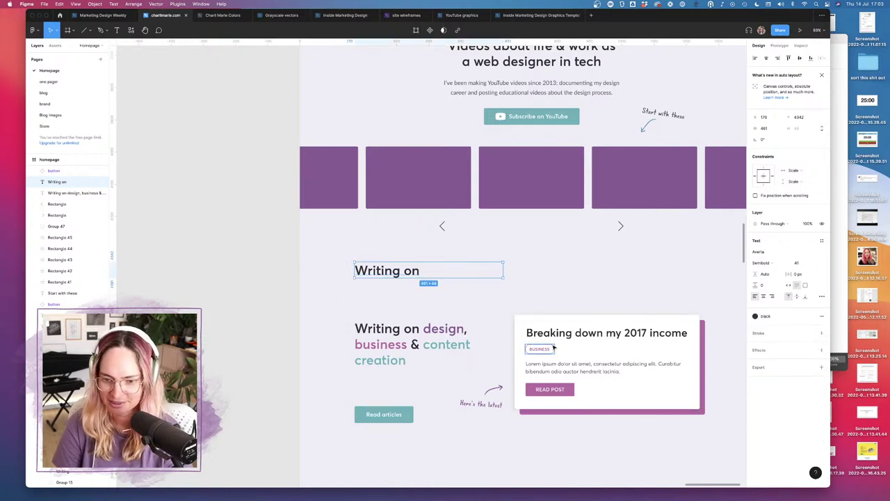
Step: Copy the BUSINESS tag beside 'Writing on' and relabel it DESIGN
click(547, 347)
drag(544, 351, 449, 273)
double_click(443, 270)
text(D)
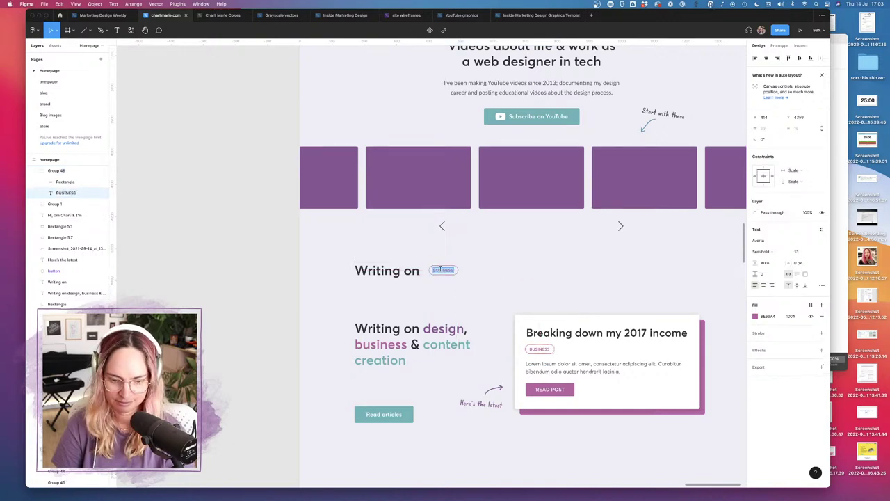
text(esig)
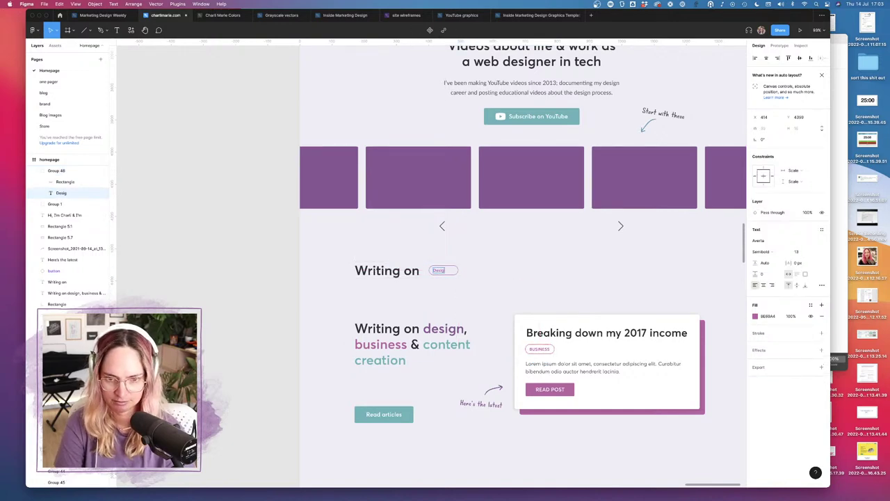
key(BackSpace)
key(BackSpace)
key(BackSpace)
key(BackSpace)
text(ESI)
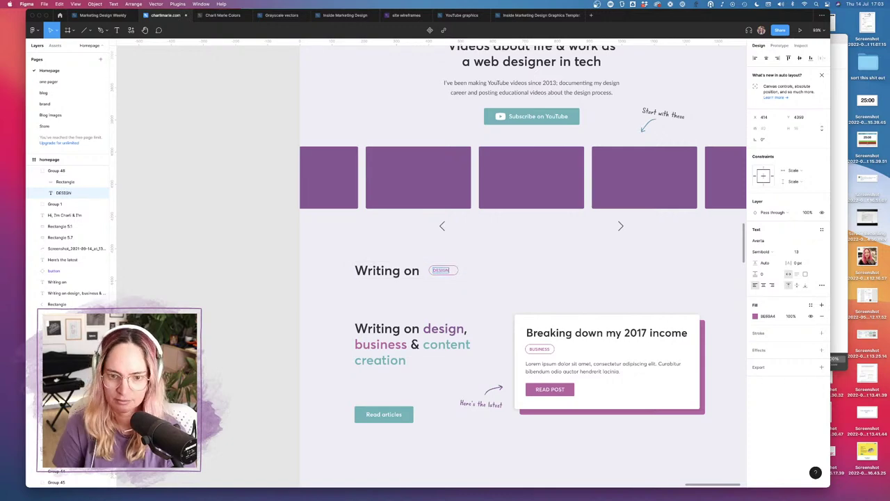
text(GN)
click(462, 259)
Step: Delete the DESIGN pill beside 'Writing on', after undoing an accidental resize
scroll(453, 255, up, 4)
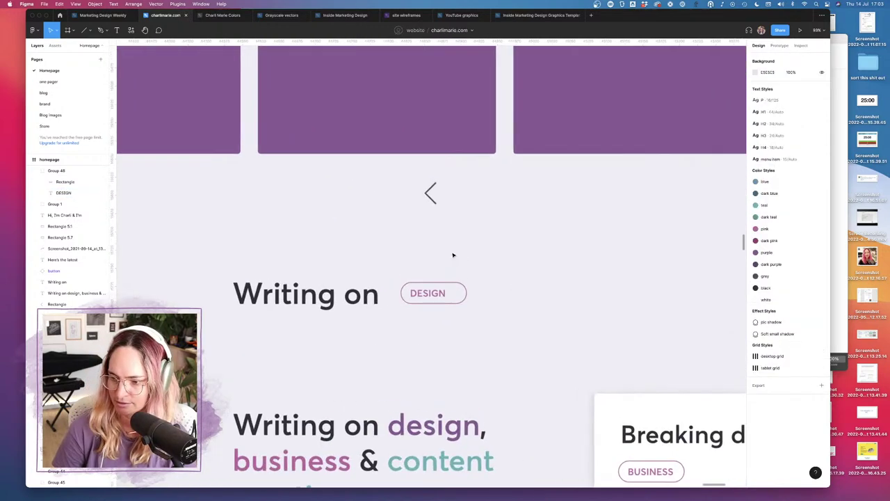
scroll(453, 255, left, 2)
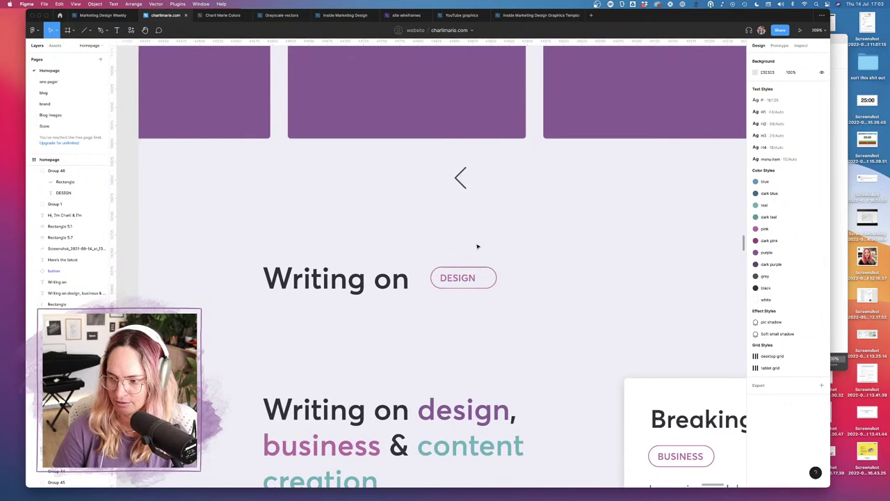
click(494, 275)
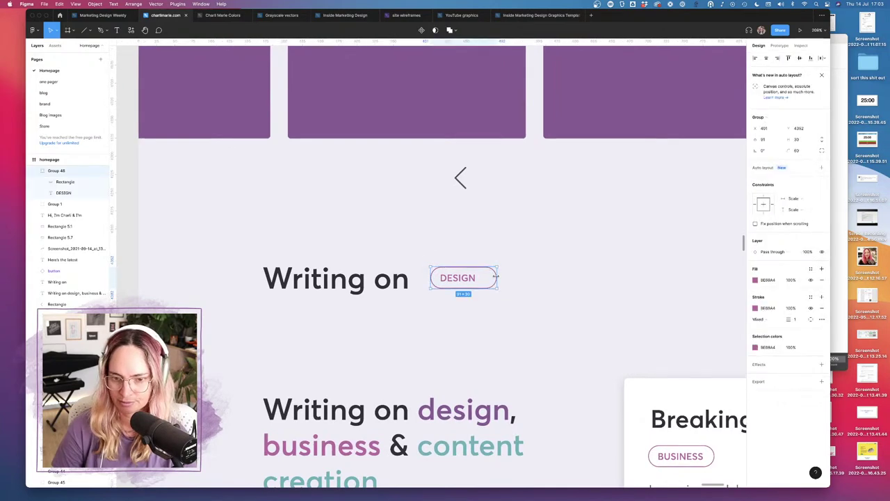
drag(496, 276, 481, 276)
key(super+z)
key(Escape)
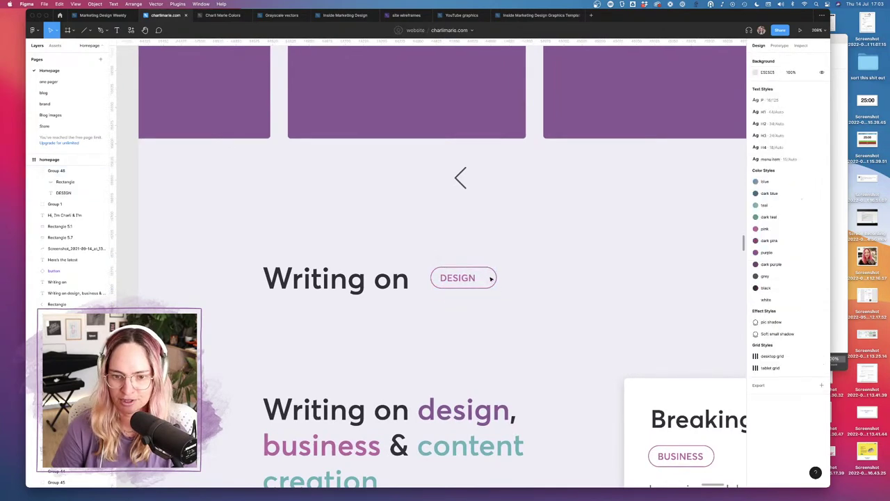
click(491, 286)
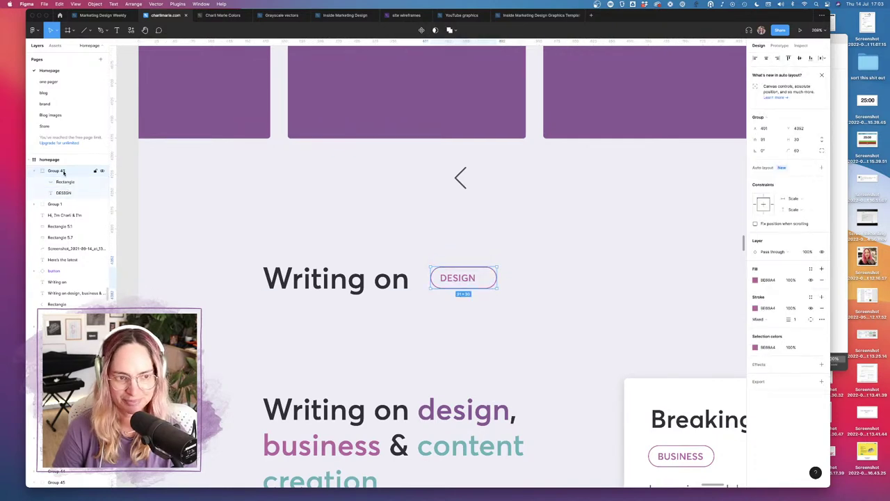
click(682, 456)
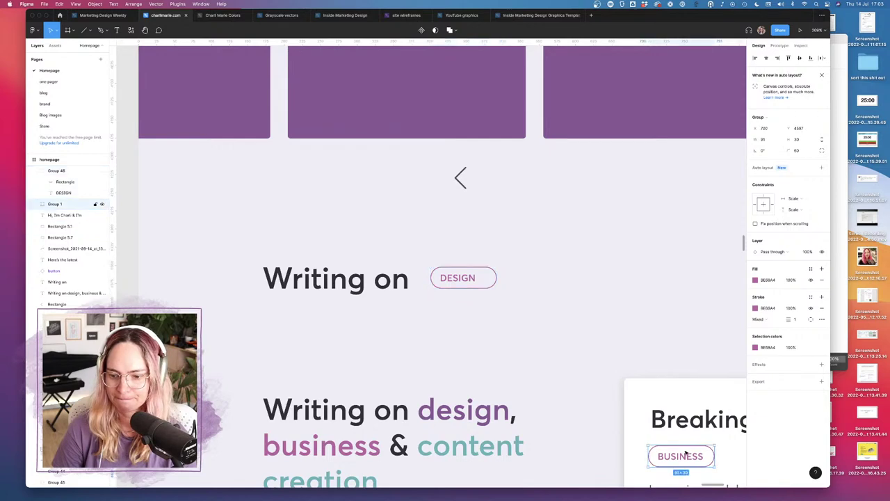
click(467, 279)
key(Delete)
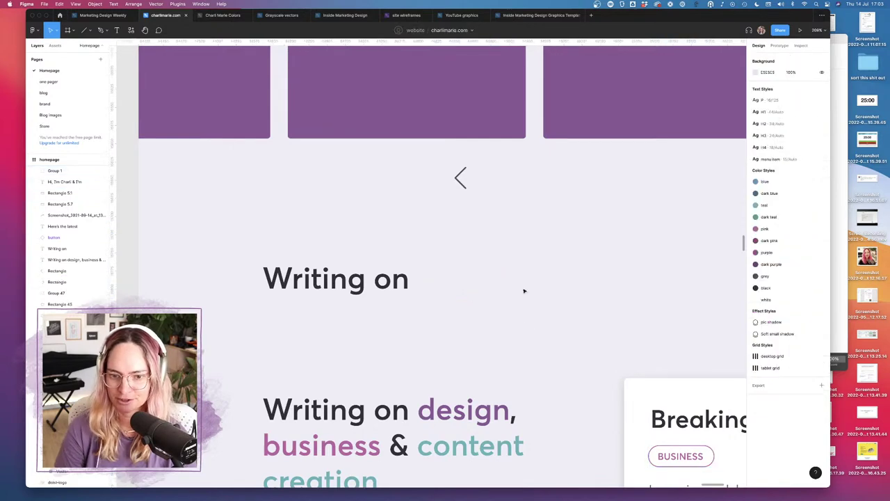
Step: Wrap the BUSINESS tag in an auto layout frame
click(685, 453)
key(shift+a)
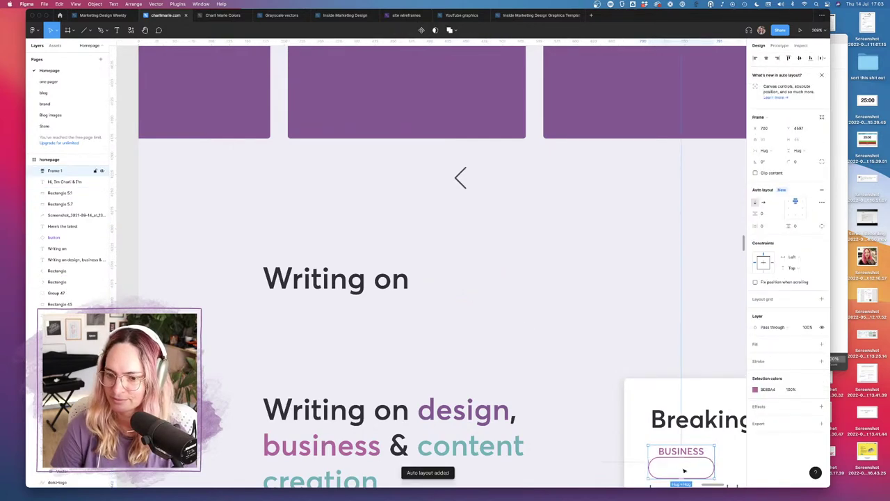
click(34, 171)
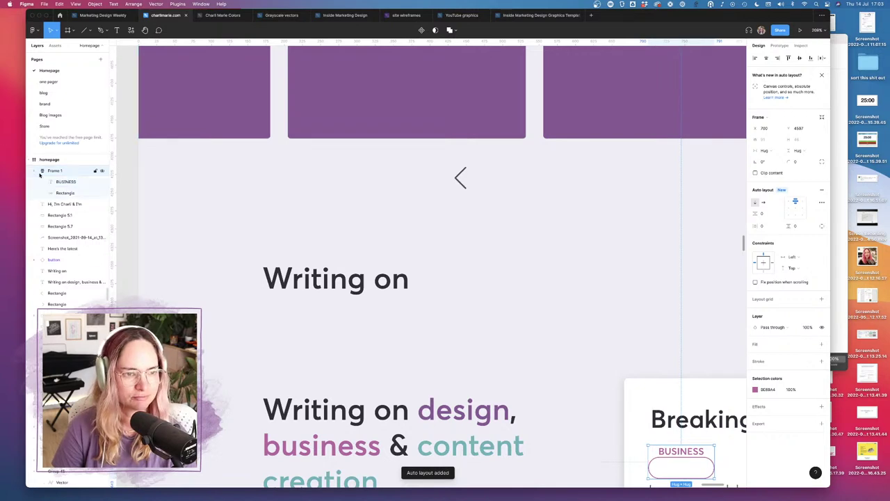
click(69, 193)
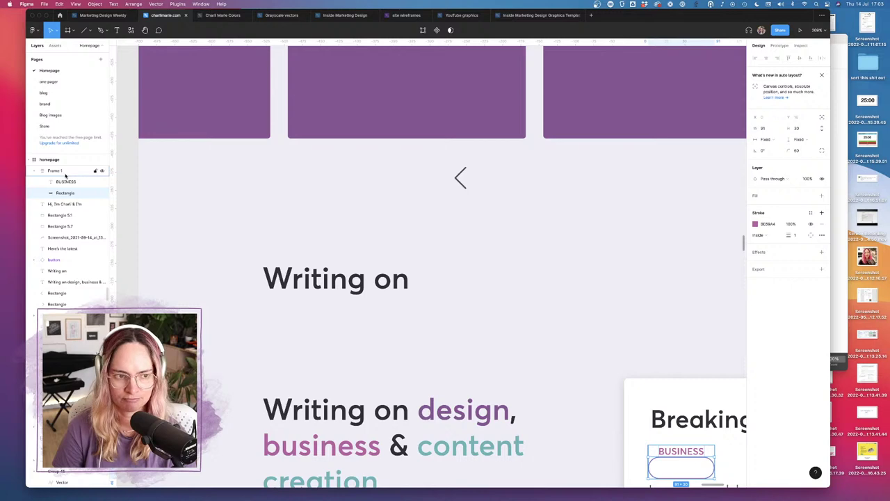
key(super+z)
key(super+z)
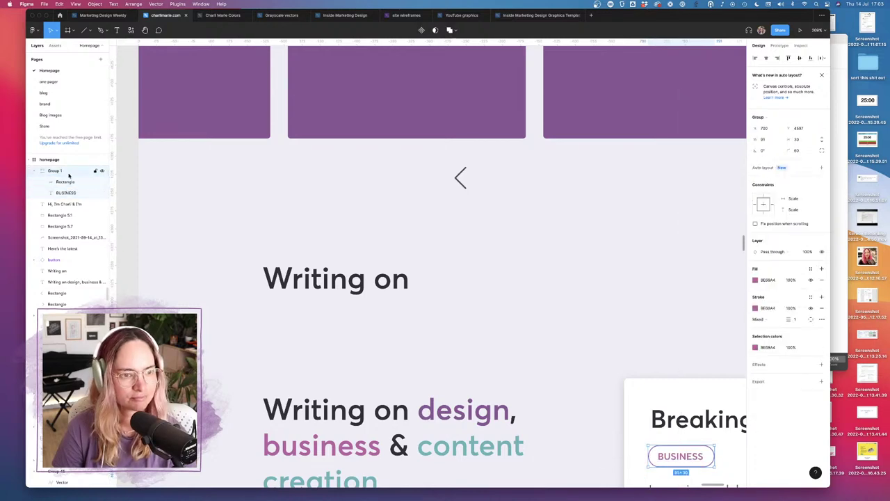
scroll(716, 238, down, 2)
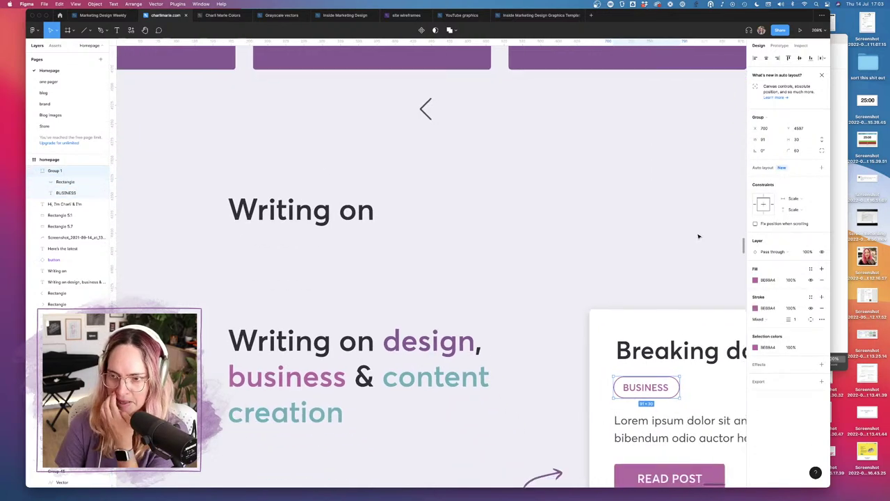
click(72, 181)
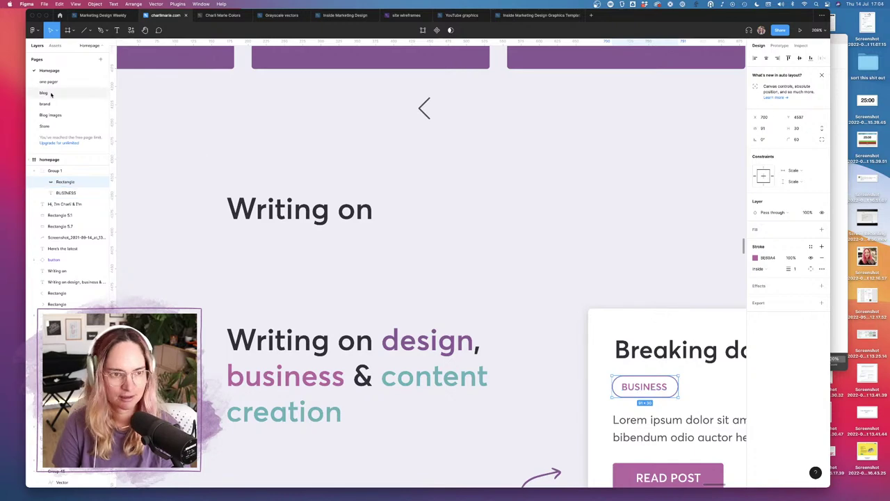
click(55, 171)
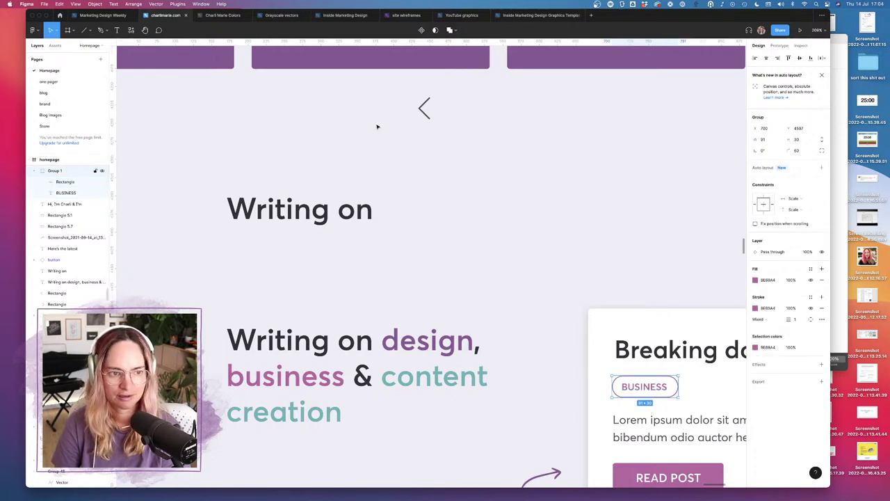
click(821, 167)
click(68, 194)
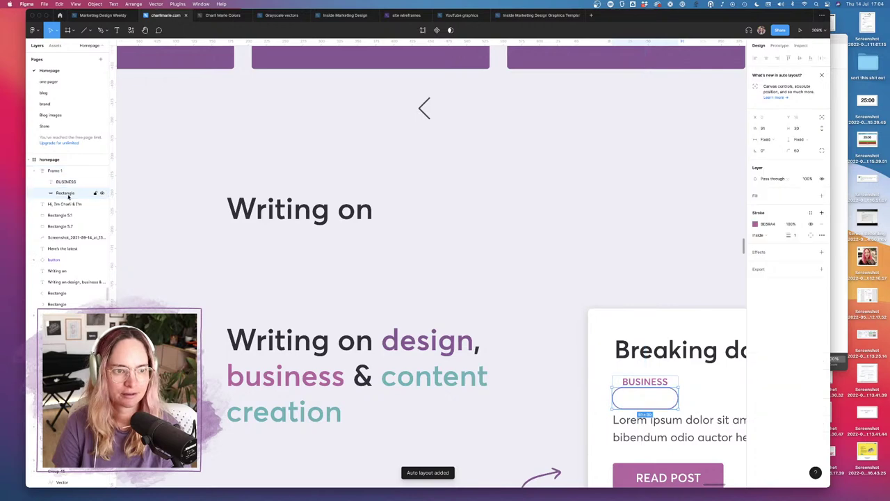
click(57, 170)
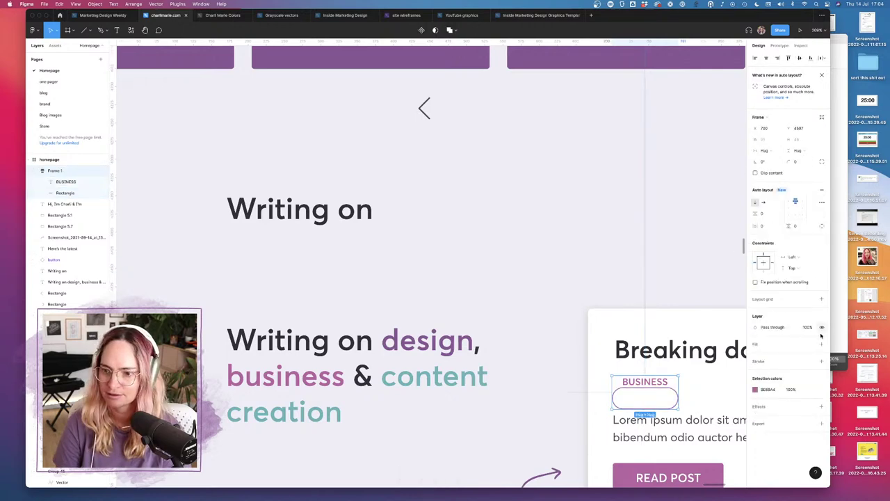
Step: Give the tag frame a brand-purple stroke and corner radius 60
click(821, 361)
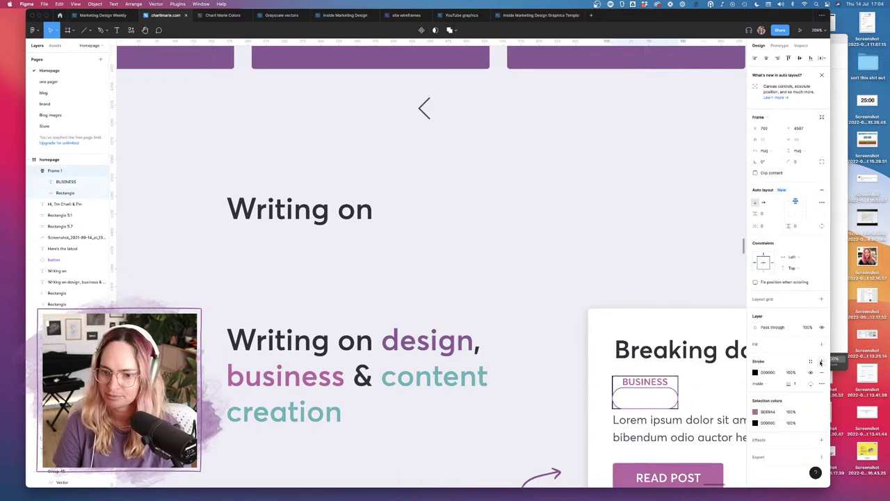
click(755, 372)
click(714, 426)
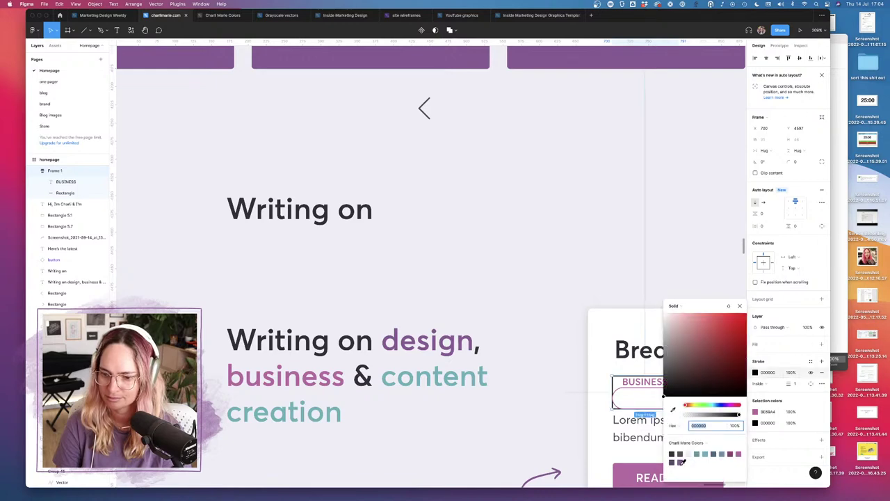
click(738, 453)
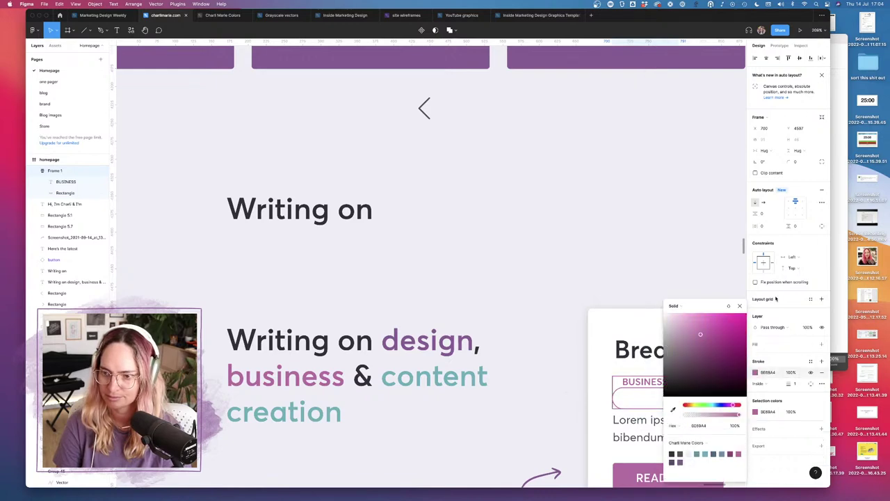
click(797, 162)
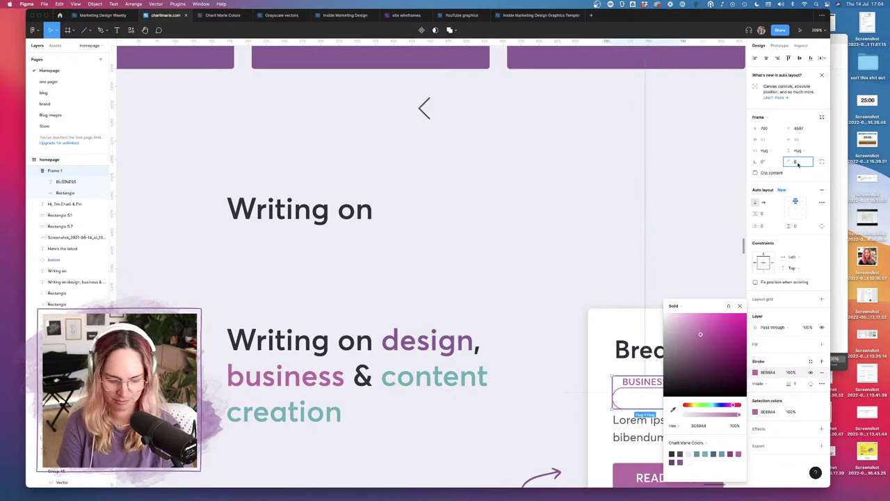
text(60)
key(Return)
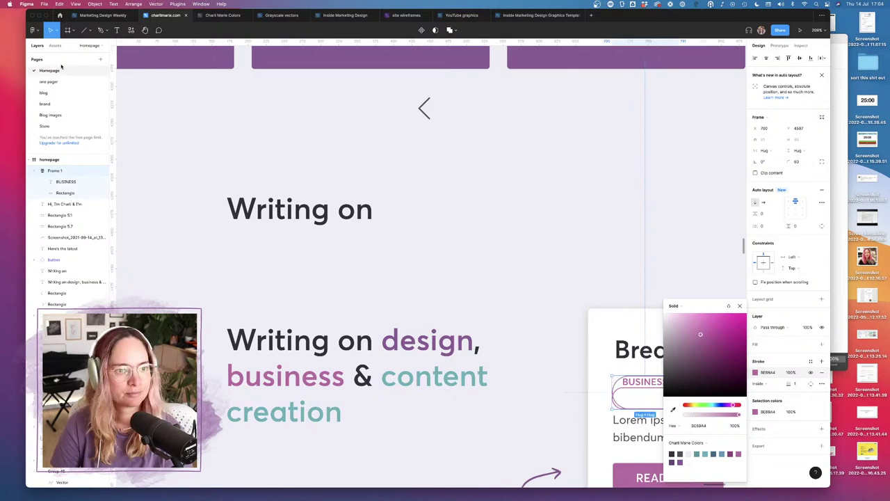
Step: Delete the old Rectangle background and set padding to 8 horizontal, 4 vertical
click(62, 193)
key(Delete)
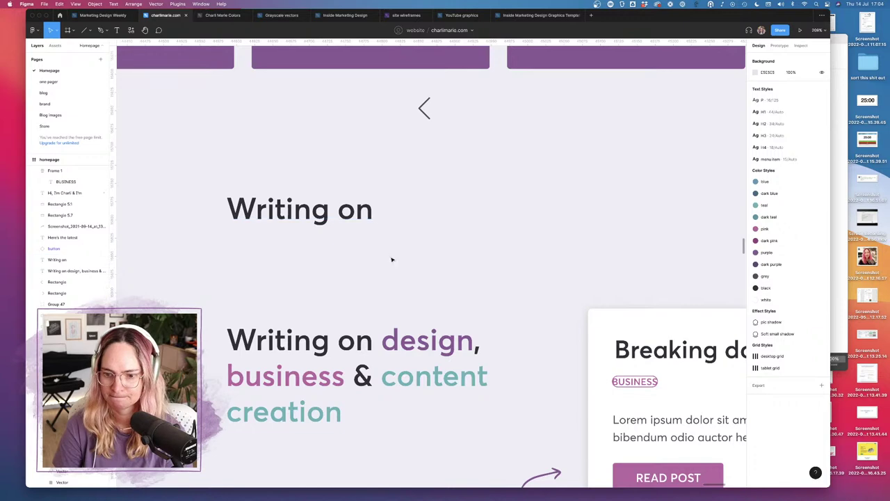
click(54, 170)
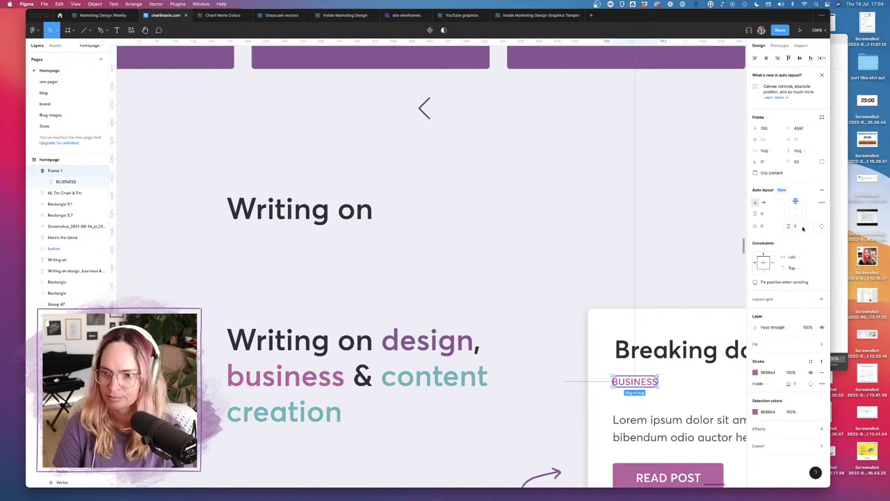
click(765, 227)
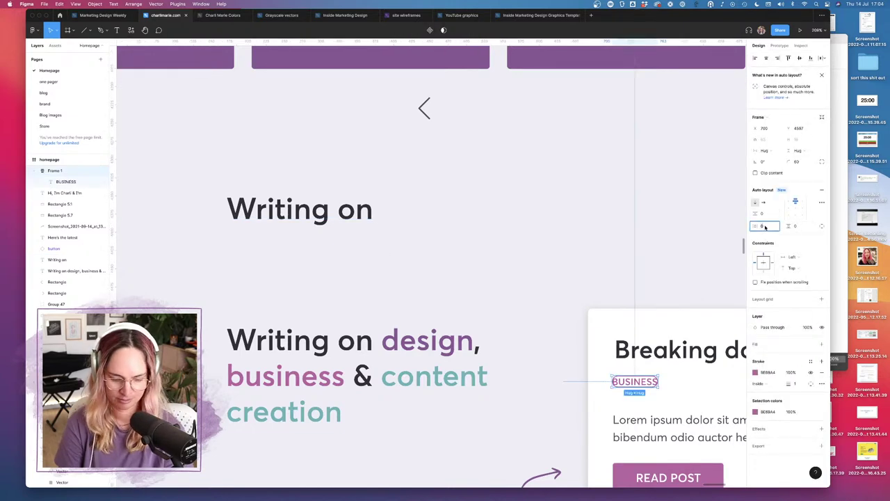
key(Tab)
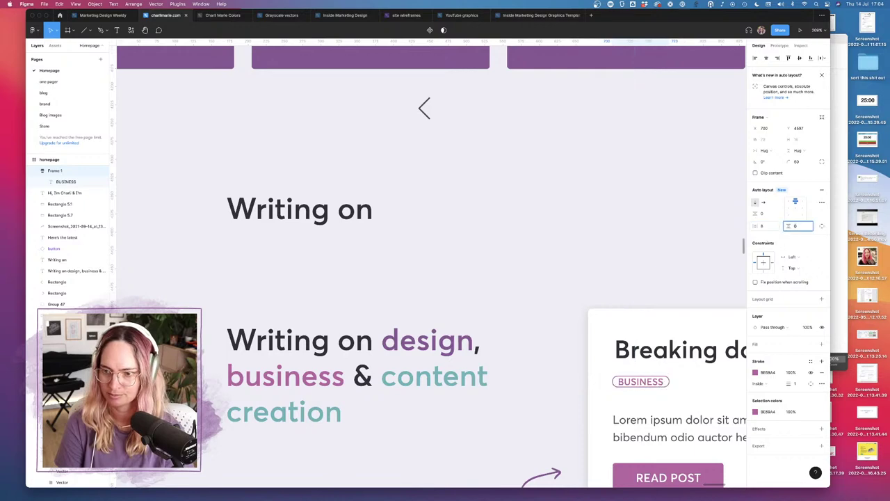
text(8)
key(Return)
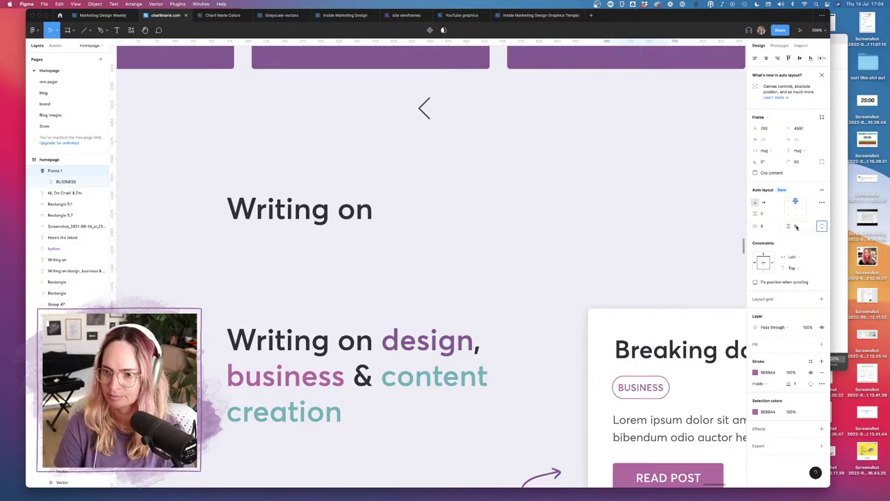
click(796, 227)
text(4)
key(Return)
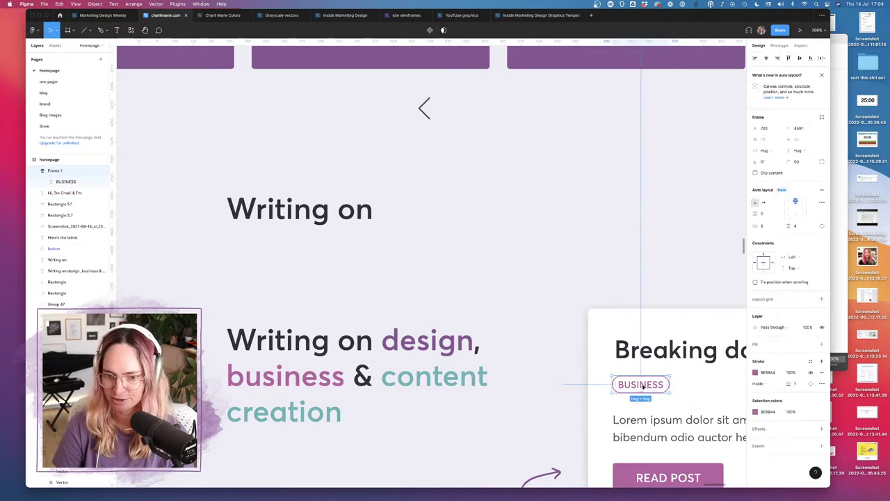
Step: Place a copy of the pill beside 'Writing on' and relabel it DESIGN
drag(643, 386, 424, 215)
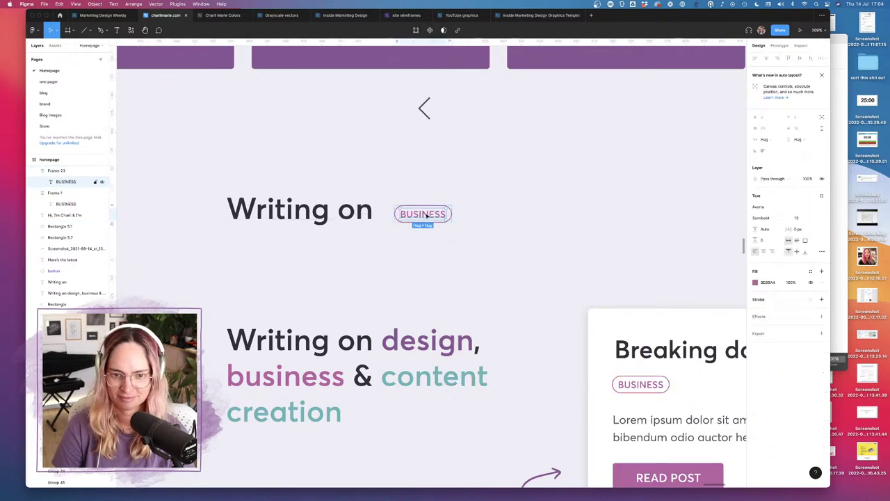
double_click(425, 215)
text(Design)
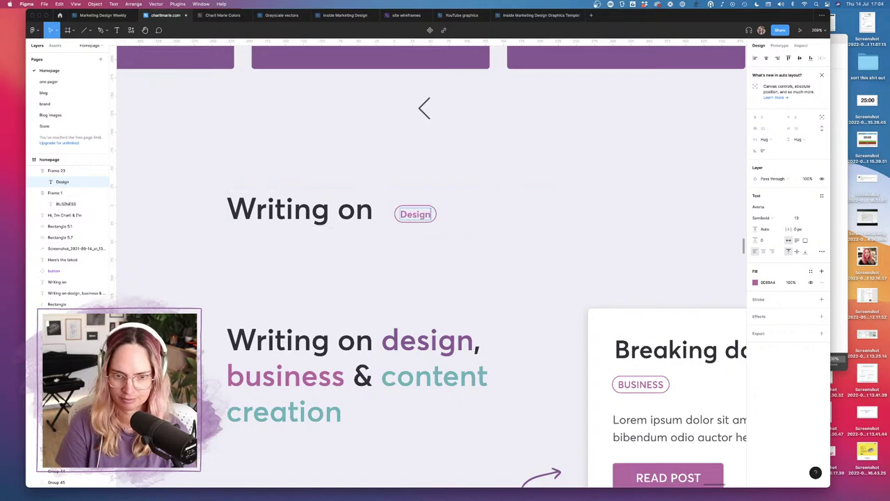
key(BackSpace)
key(BackSpace)
key(BackSpace)
key(BackSpace)
key(BackSpace)
text(ESIGN)
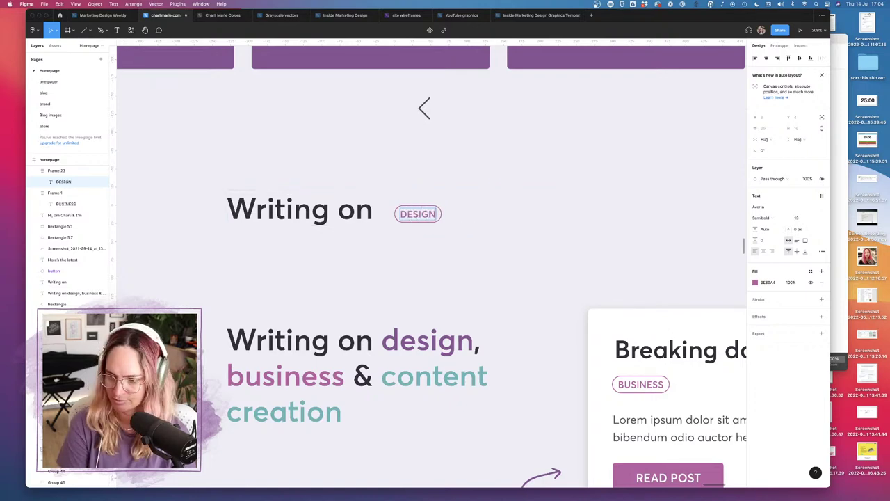
click(620, 215)
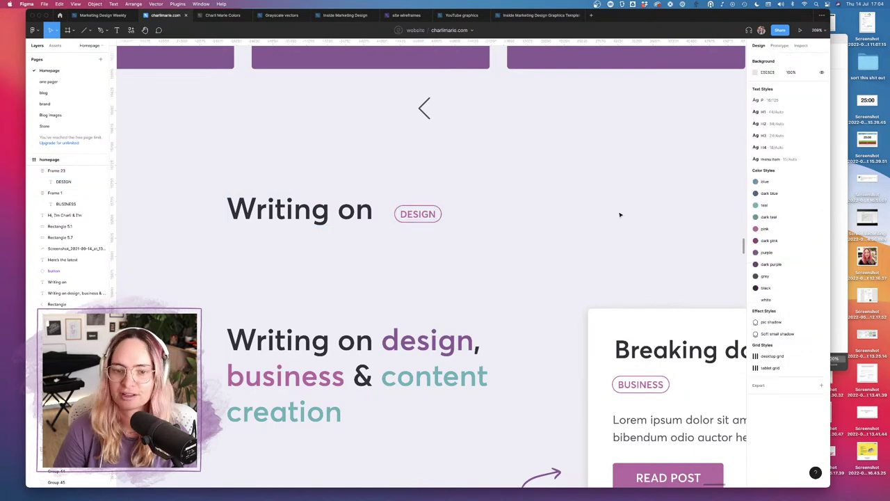
click(429, 215)
drag(426, 216, 422, 212)
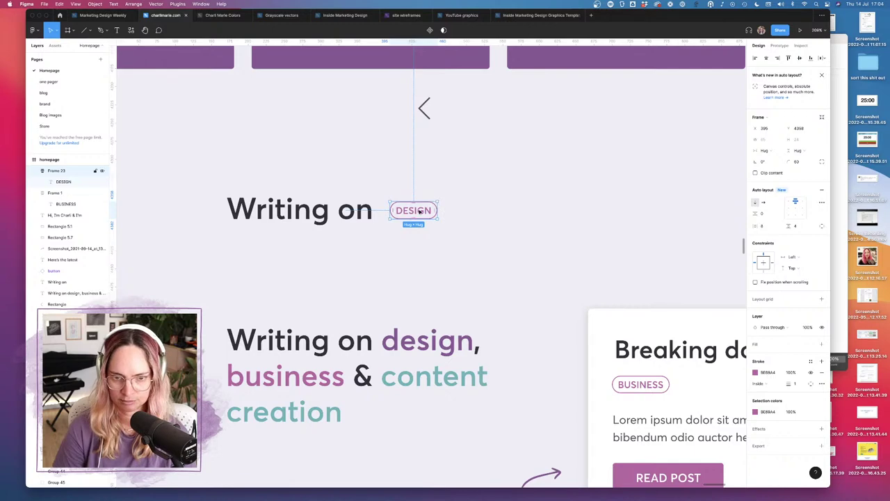
Step: Enlarge the DESIGN font size and set pill padding to 16 horizontal, 8 vertical
double_click(420, 210)
click(798, 217)
key(Up)
key(Up)
key(Up)
key(Up)
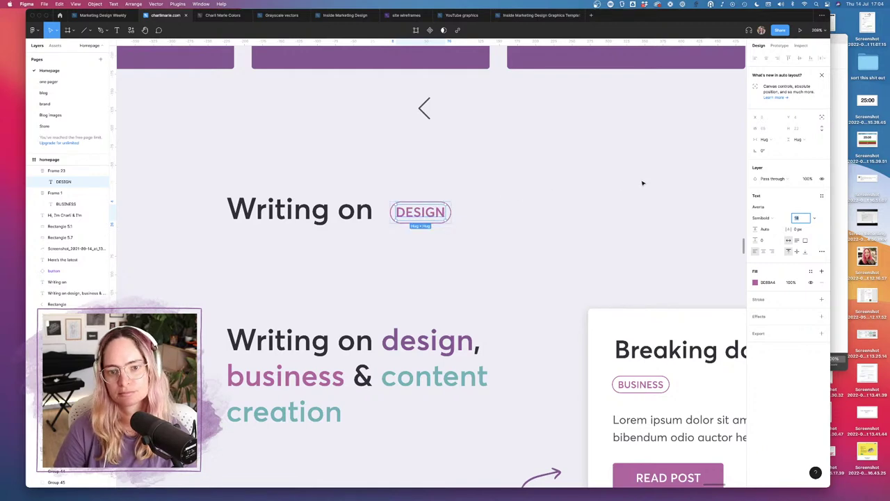
key(Up)
key(Up)
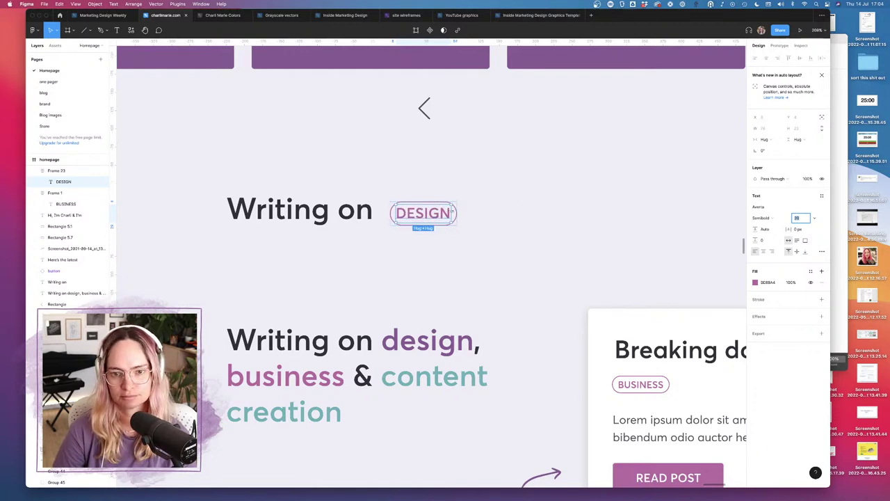
click(57, 170)
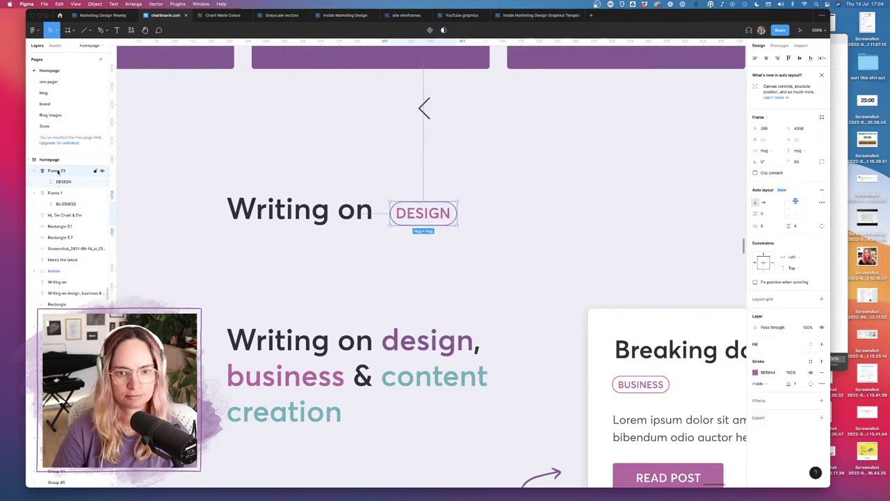
click(764, 226)
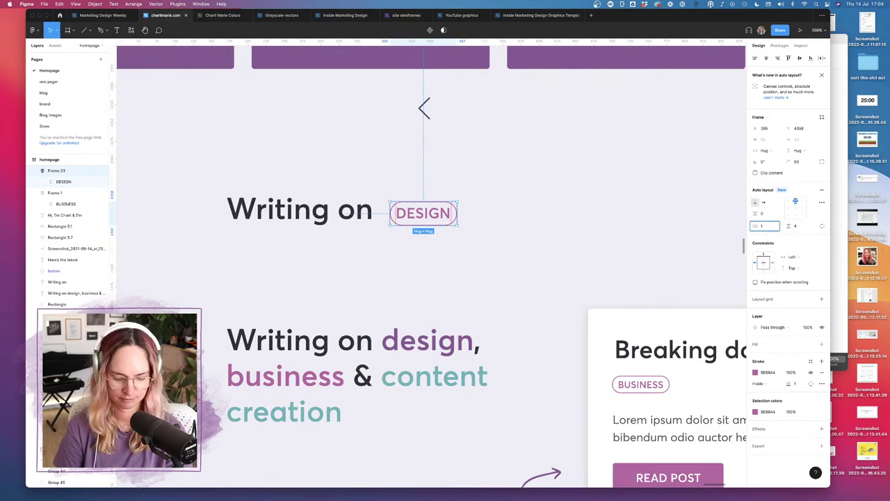
text(16)
key(Tab)
text(8)
key(Return)
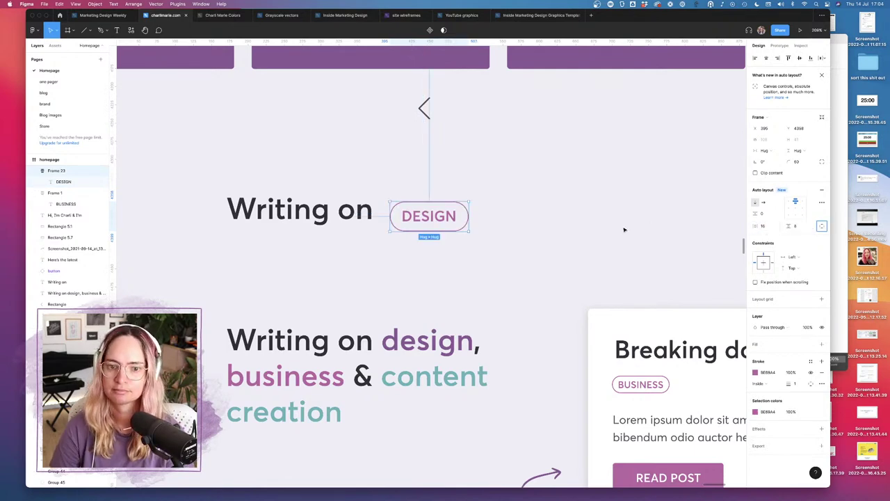
drag(456, 226, 456, 220)
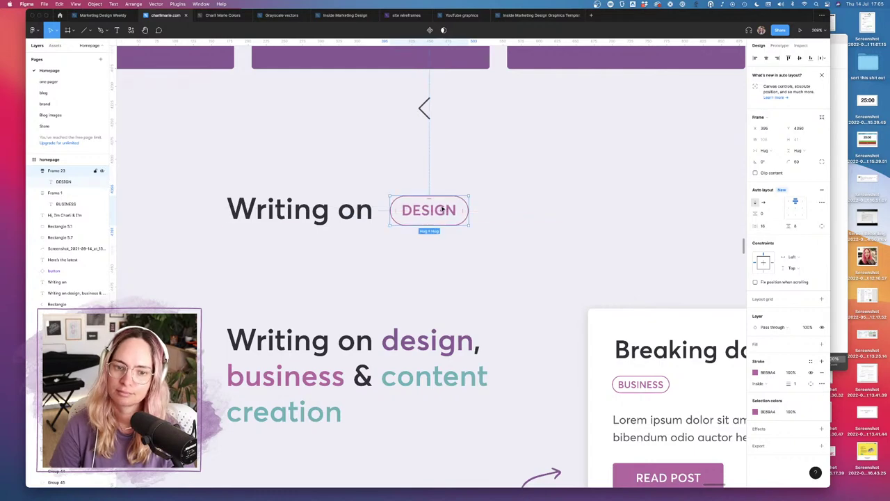
Step: Switch the pill outline to a darker purple and start adding space after 'Writing on'
click(755, 412)
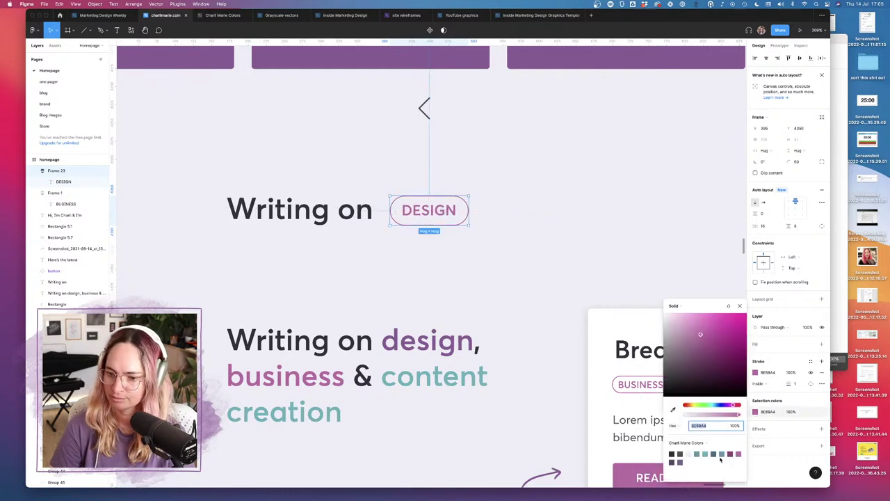
click(676, 461)
click(482, 224)
drag(437, 209, 428, 213)
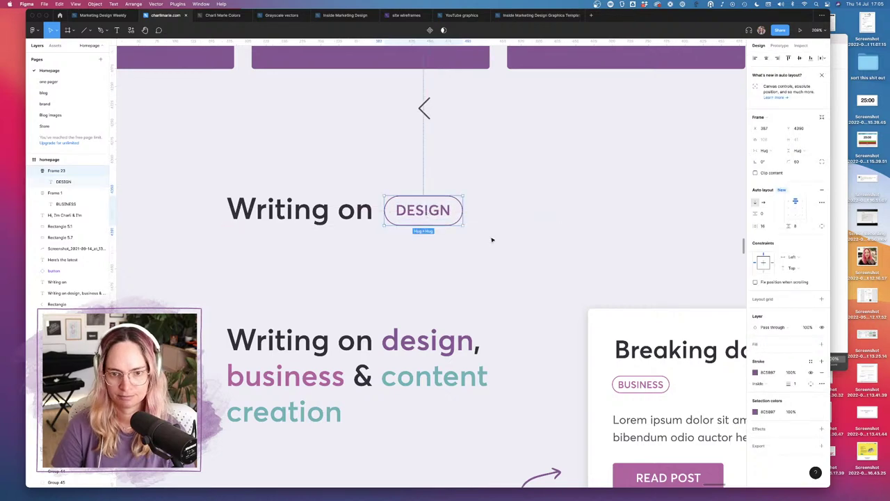
click(349, 218)
double_click(373, 214)
key(Right)
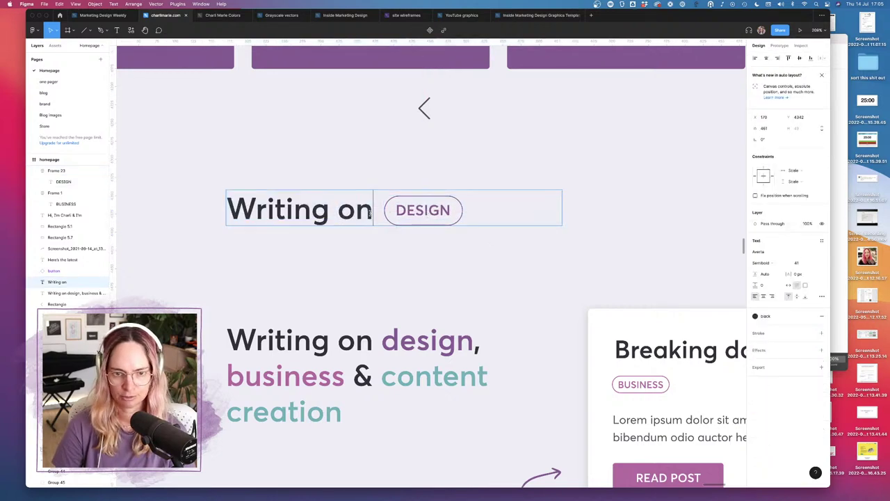
Step: Add a comma after DESIGN and duplicate the DESIGN pill below the heading
text(,)
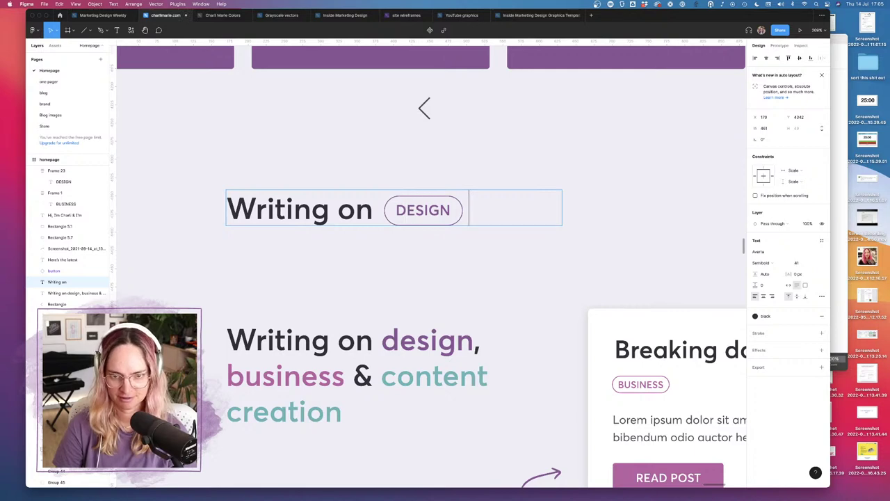
click(596, 206)
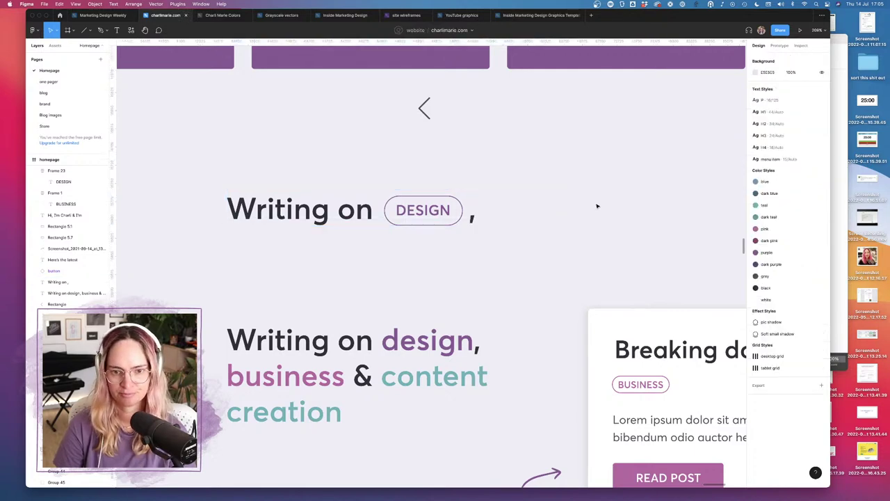
click(437, 211)
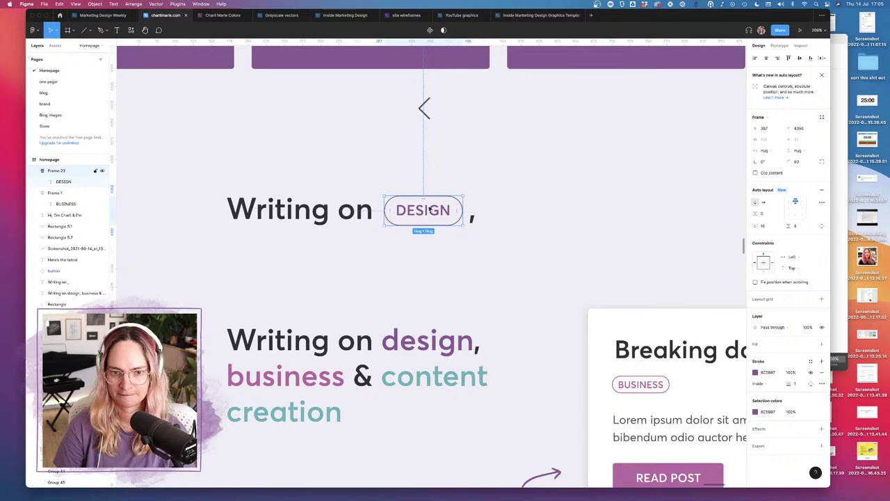
drag(429, 210, 275, 253)
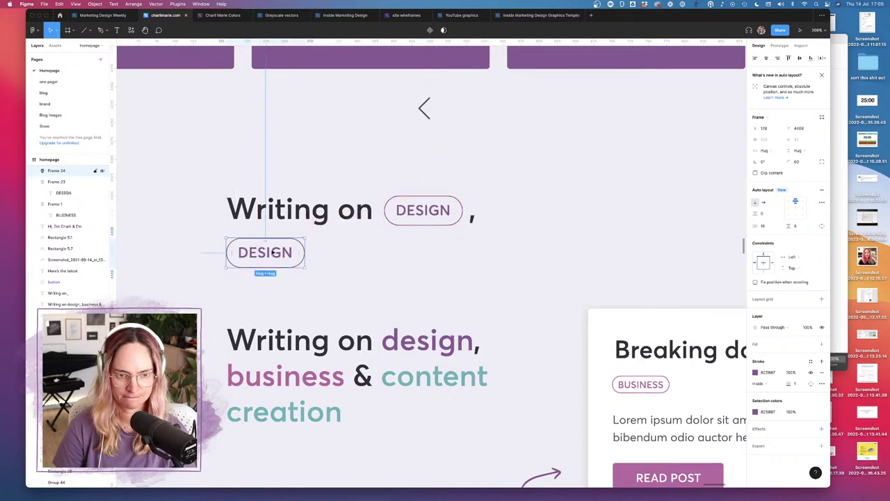
Step: Retype the copied pill as BUSINESS and check its outline colour, leaving it unchanged
double_click(265, 253)
text(Busi)
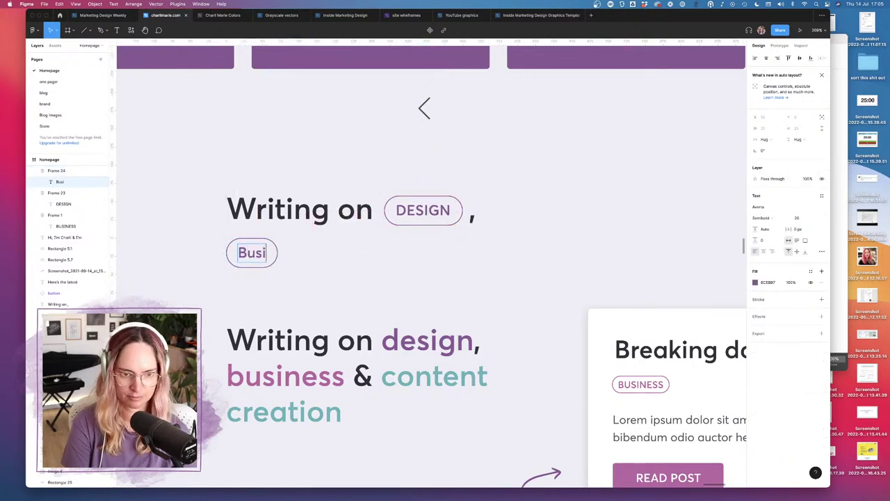
key(BackSpace)
key(BackSpace)
key(BackSpace)
text(USINESS)
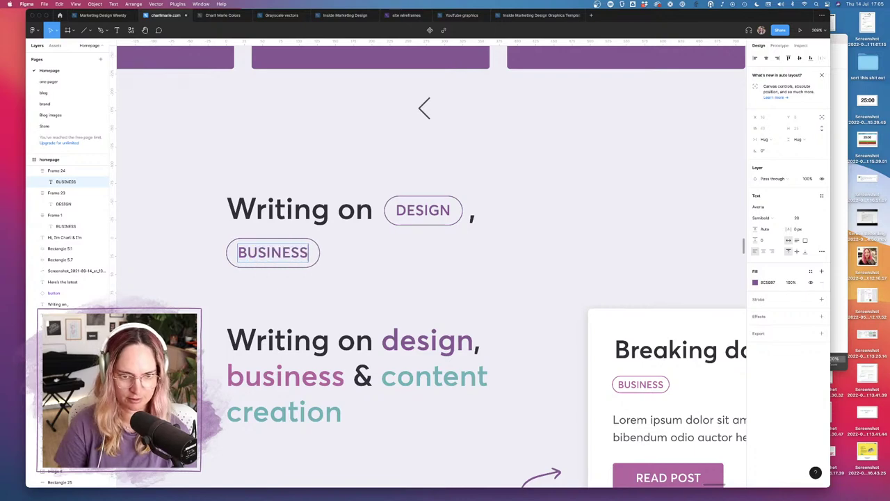
click(383, 290)
click(295, 266)
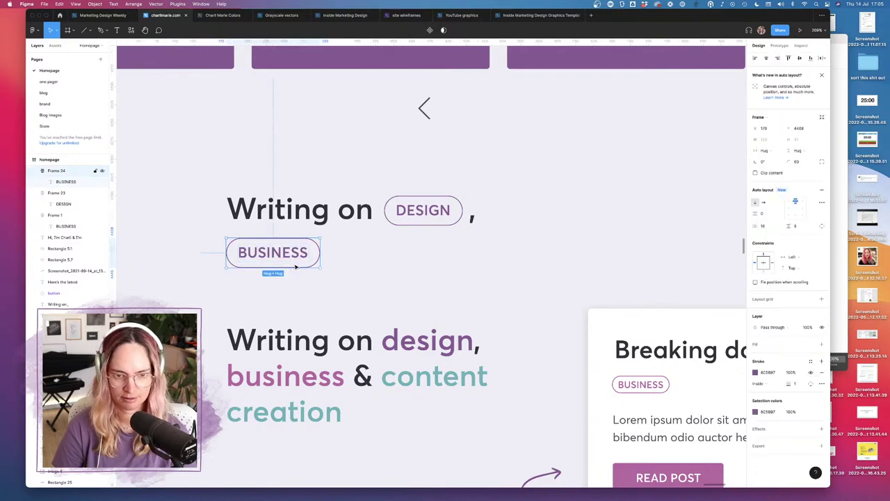
click(760, 411)
click(757, 412)
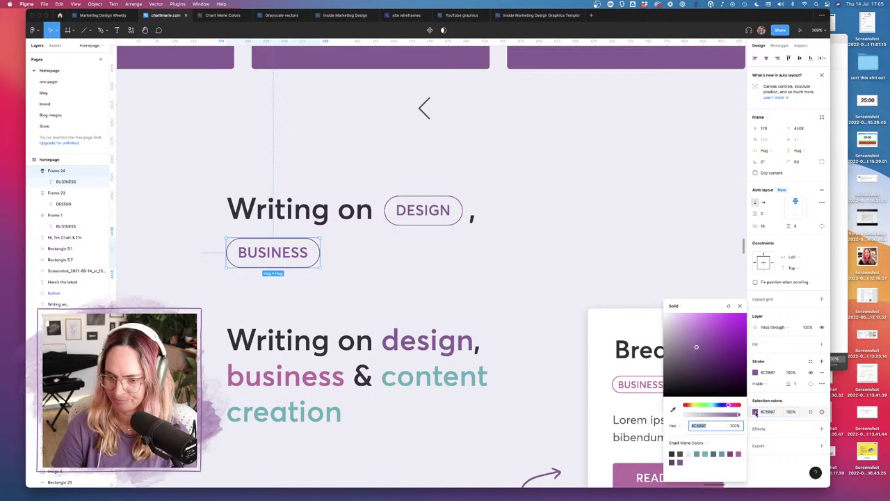
click(379, 300)
Step: Continue the 'Writing on' heading on a new second line with '&'
click(337, 216)
double_click(337, 216)
click(489, 208)
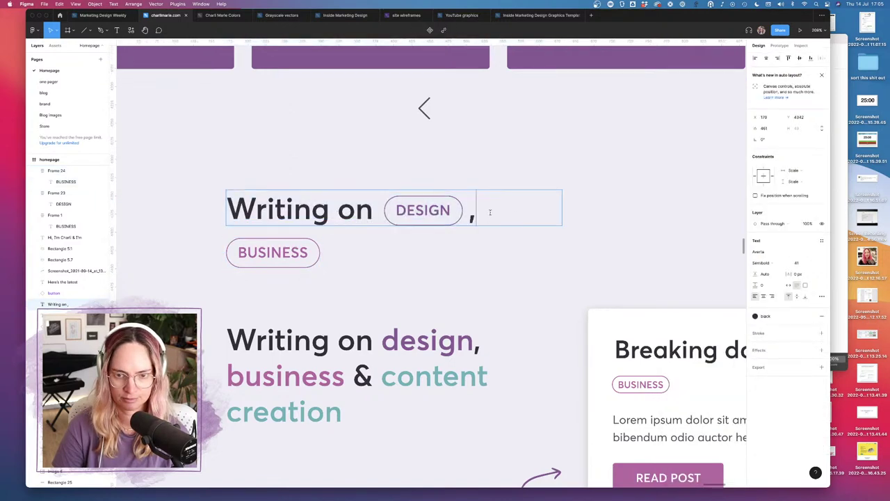
key(Return)
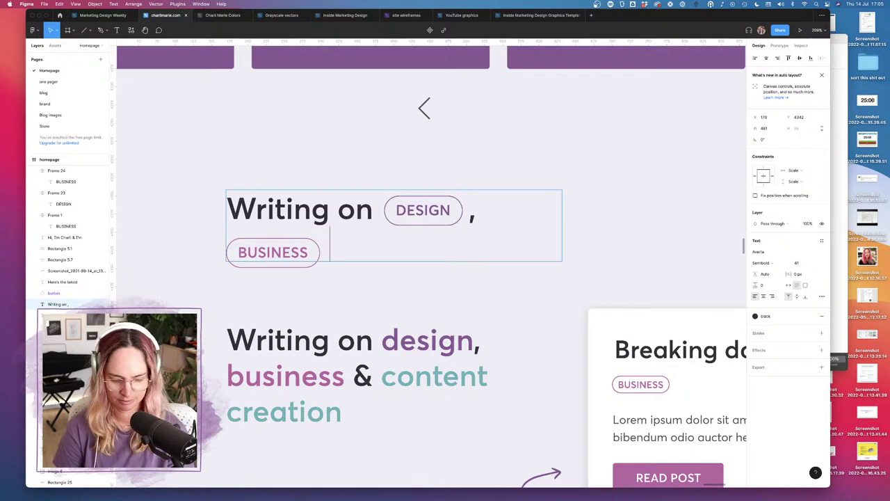
text(&)
key(Escape)
Step: Line the BUSINESS pill up with the ampersand and retype its duplicate as CONTENT CREATION
click(469, 280)
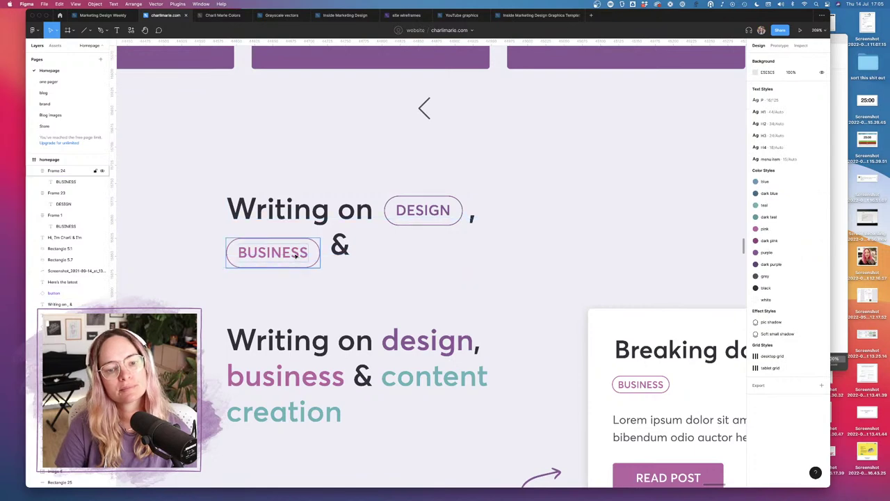
drag(294, 253, 403, 252)
double_click(405, 252)
double_click(404, 254)
text(C)
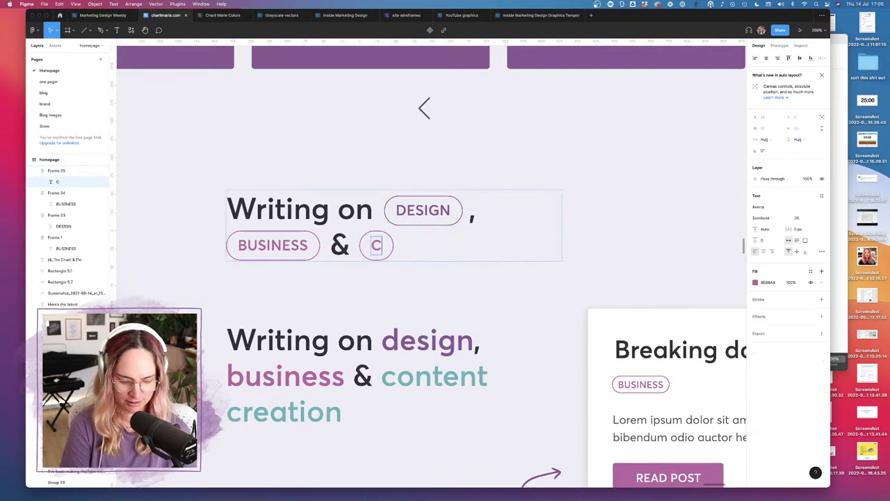
text(ONTENT CREATI)
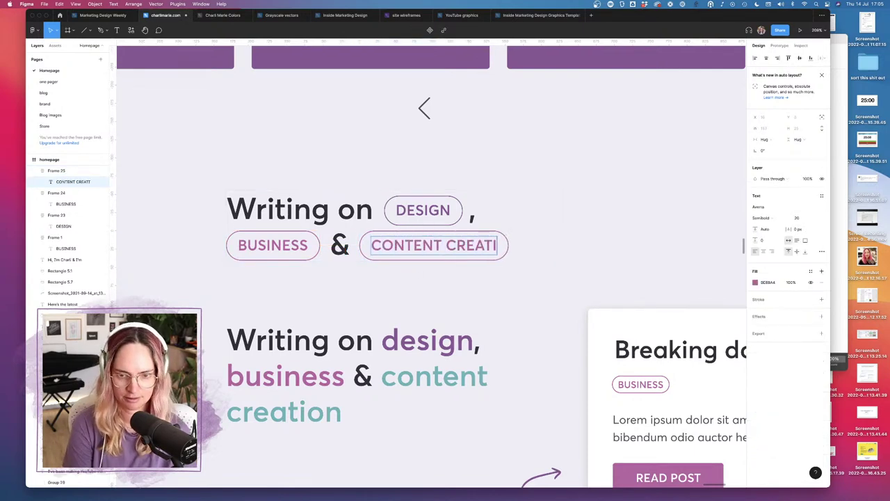
text(ON)
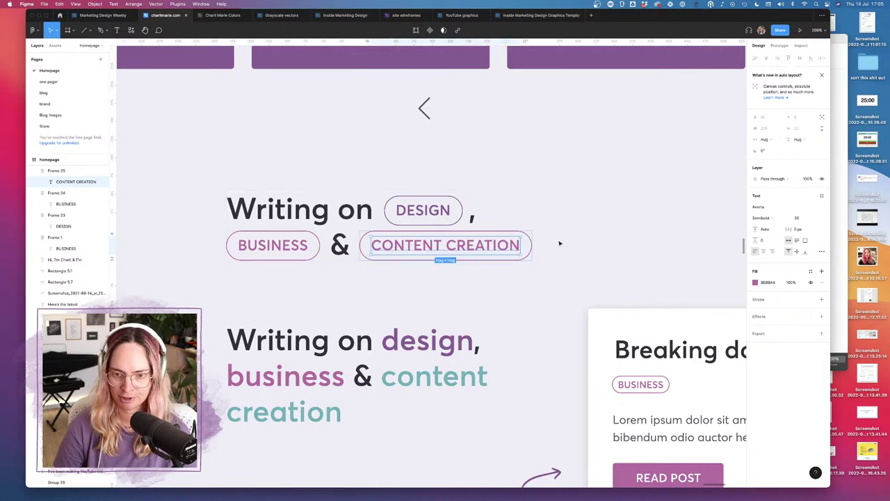
Step: Change the CONTENT CREATION pill's selection colour to the teal swatch
click(509, 252)
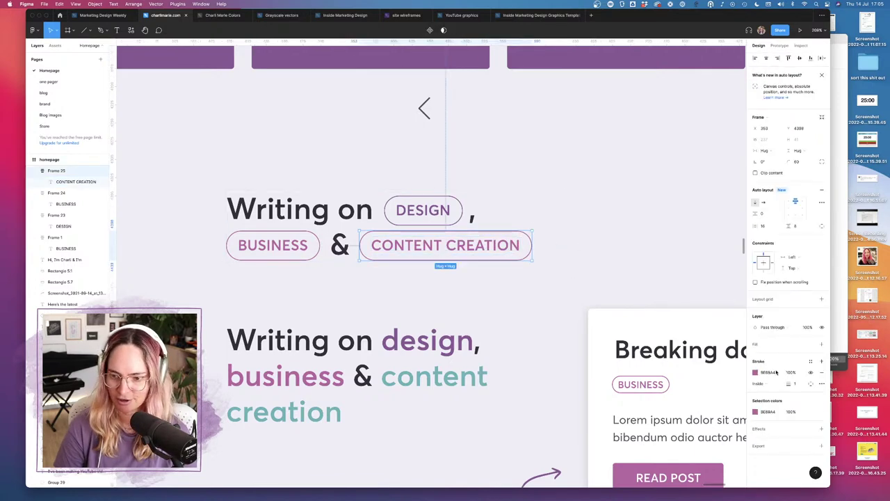
scroll(648, 386, right, 2)
scroll(648, 386, down, 1)
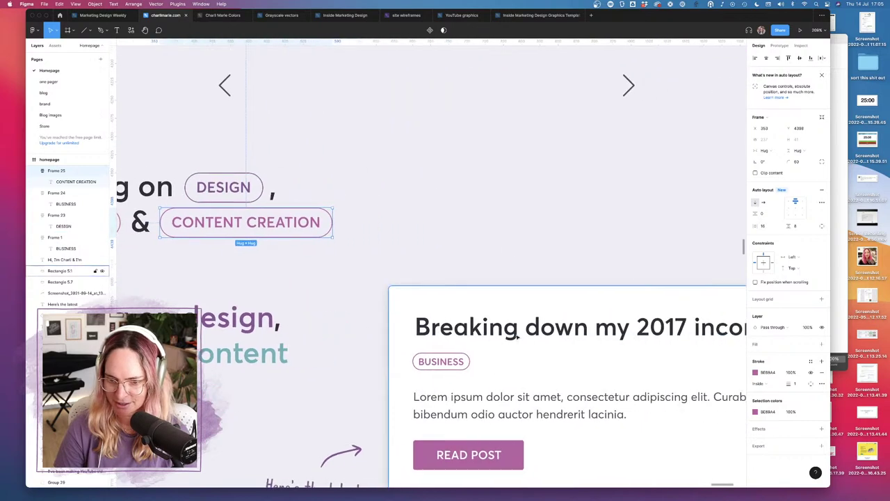
scroll(441, 370, left, 1)
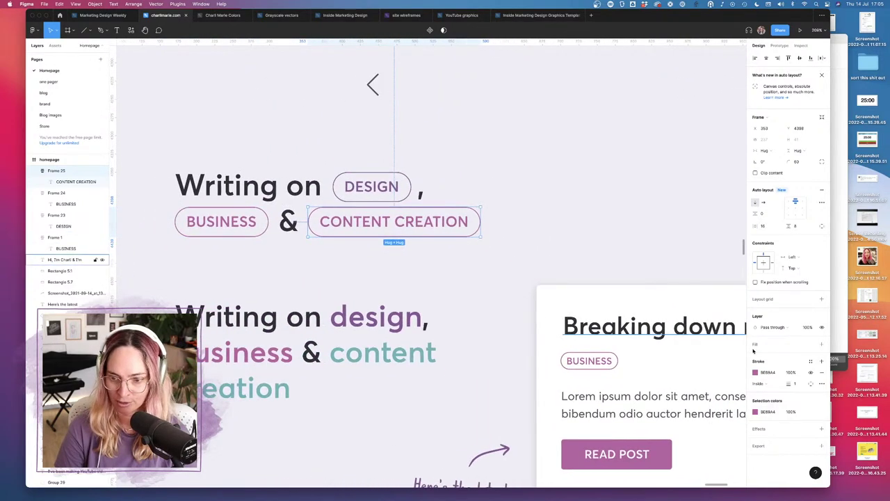
click(755, 412)
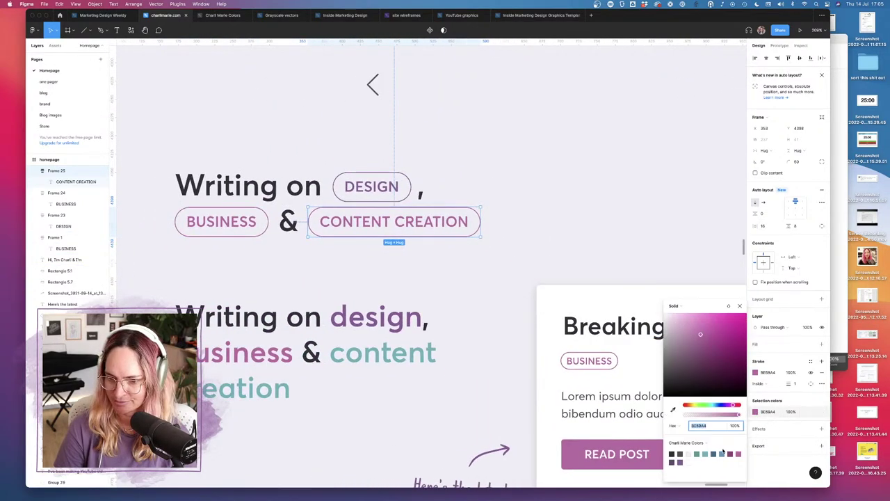
click(704, 453)
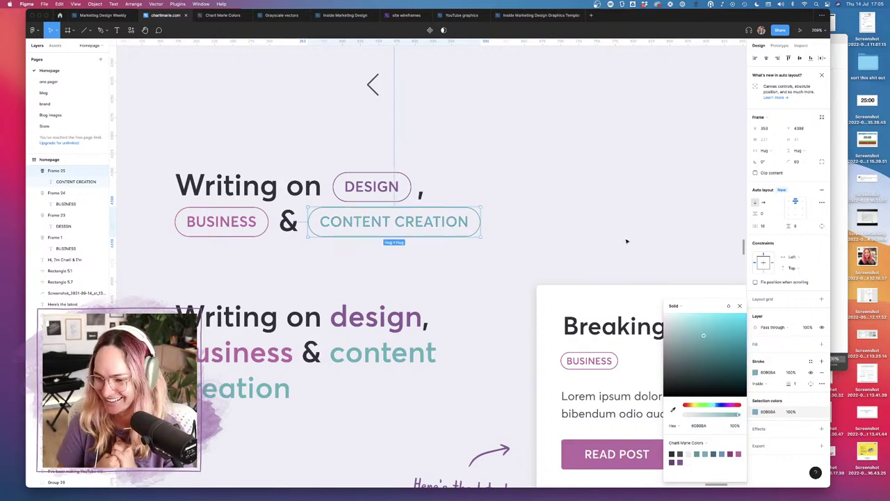
click(524, 204)
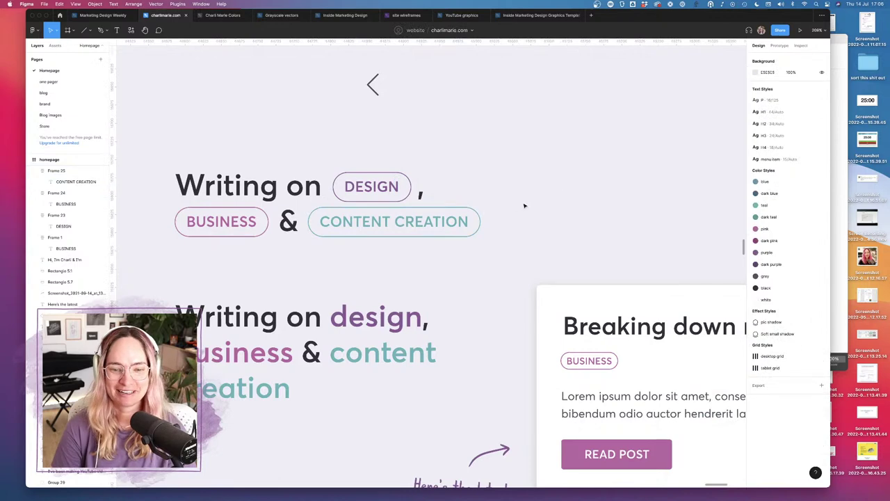
click(467, 213)
scroll(525, 214, up, 2)
scroll(524, 213, left, 2)
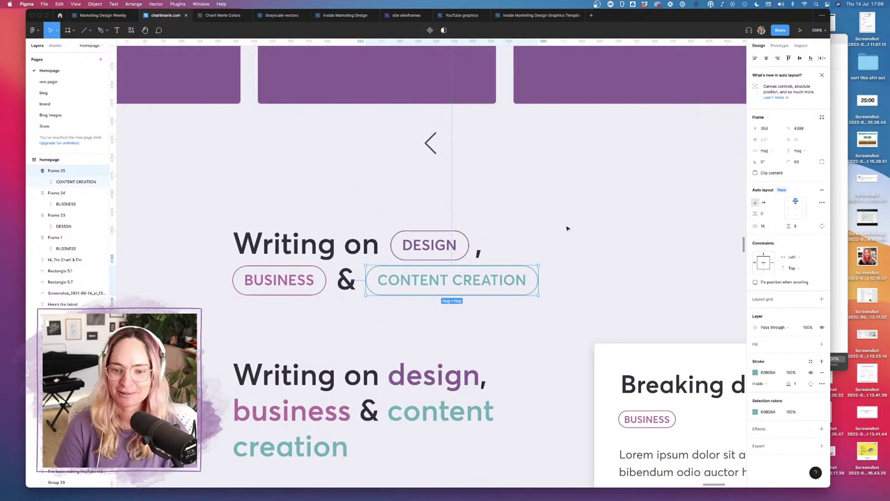
Step: Recolour the 'Here's the latest' note text to dark grey 50505A
click(673, 278)
scroll(673, 278, down, 5)
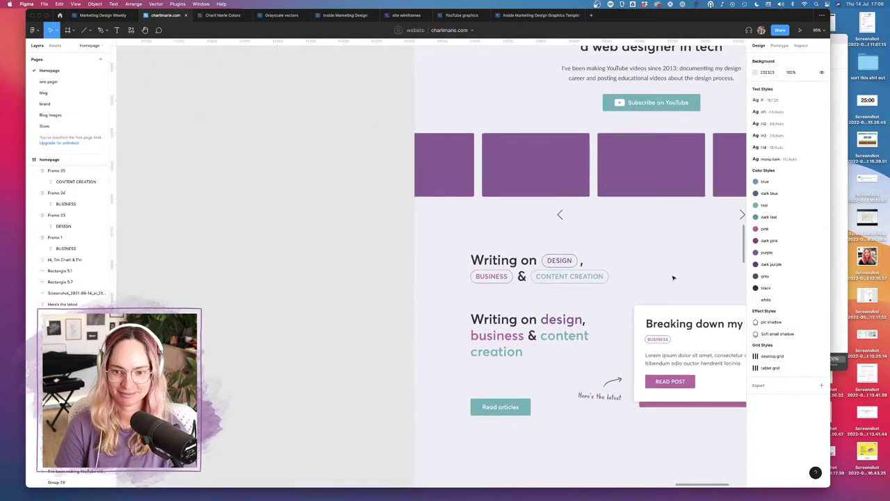
scroll(673, 278, right, 3)
scroll(673, 278, down, 1)
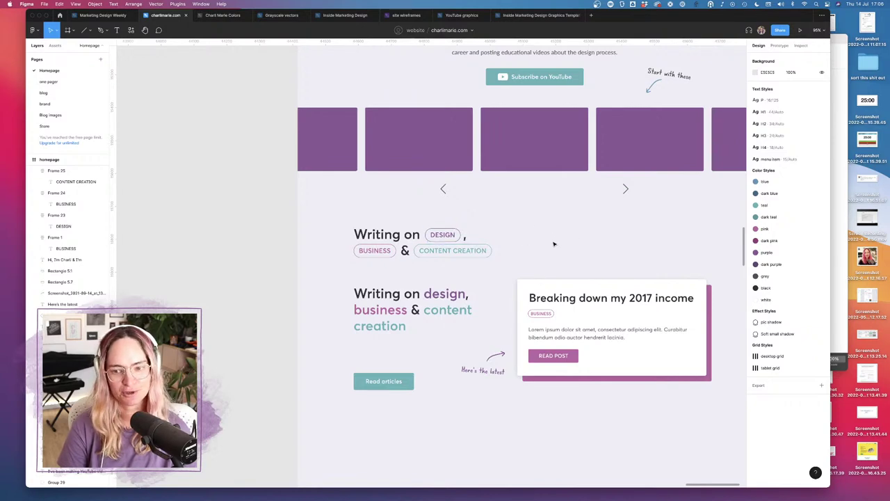
scroll(554, 244, right, 1)
scroll(549, 242, down, 1)
click(467, 365)
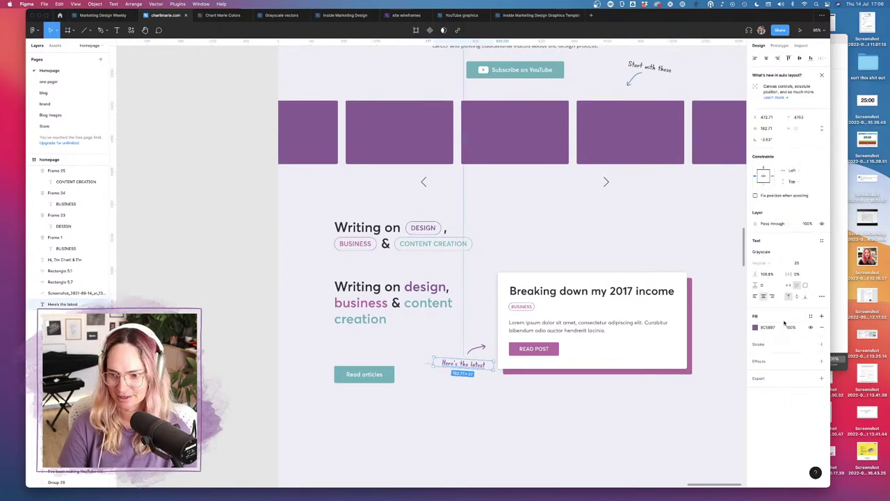
click(755, 328)
click(680, 454)
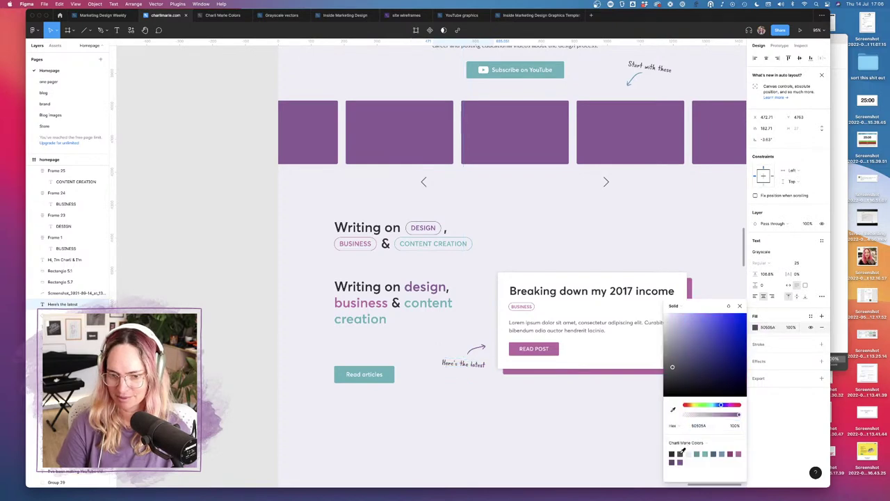
Step: Recolour the arrow image with a preset swatch, then clear the selection to review the heading
click(478, 349)
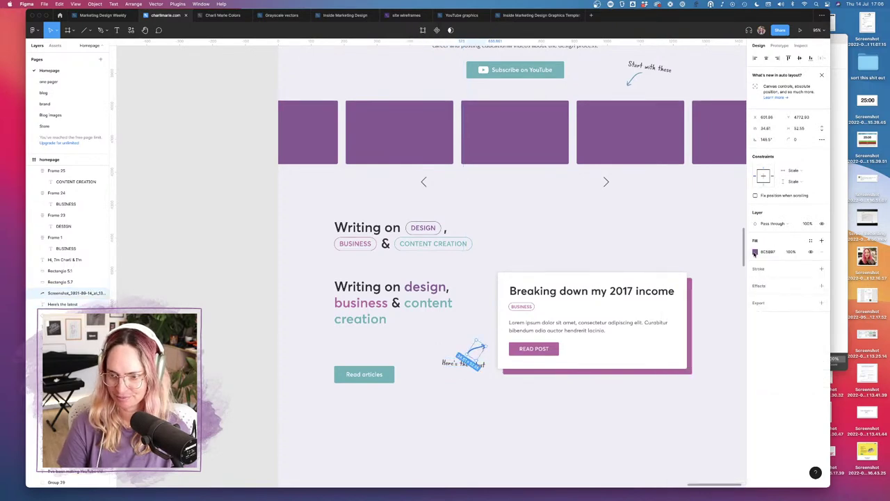
click(754, 254)
click(723, 402)
click(528, 393)
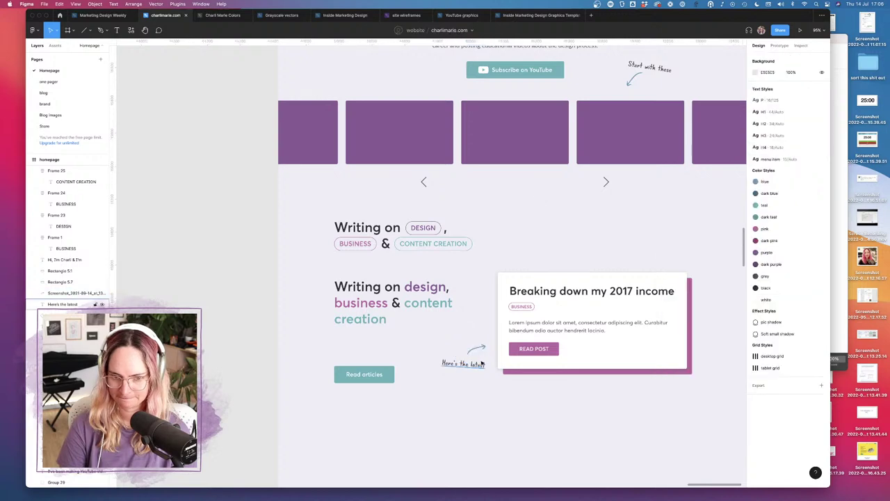
click(471, 365)
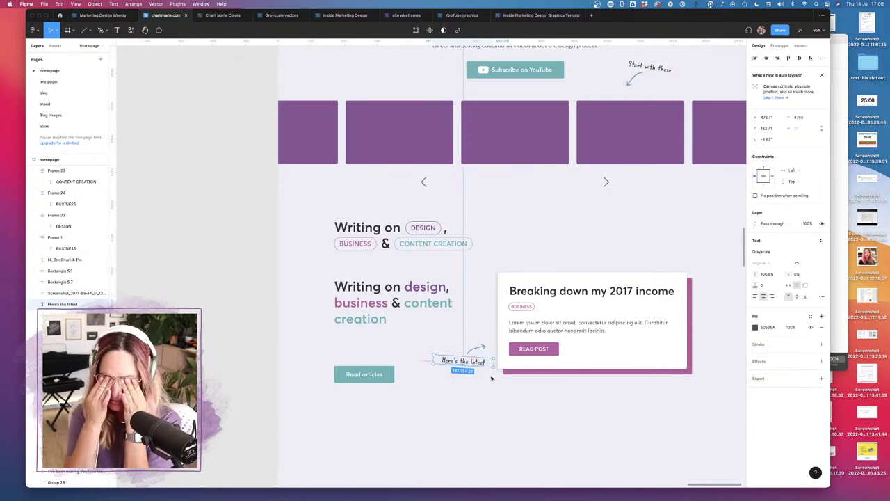
click(491, 378)
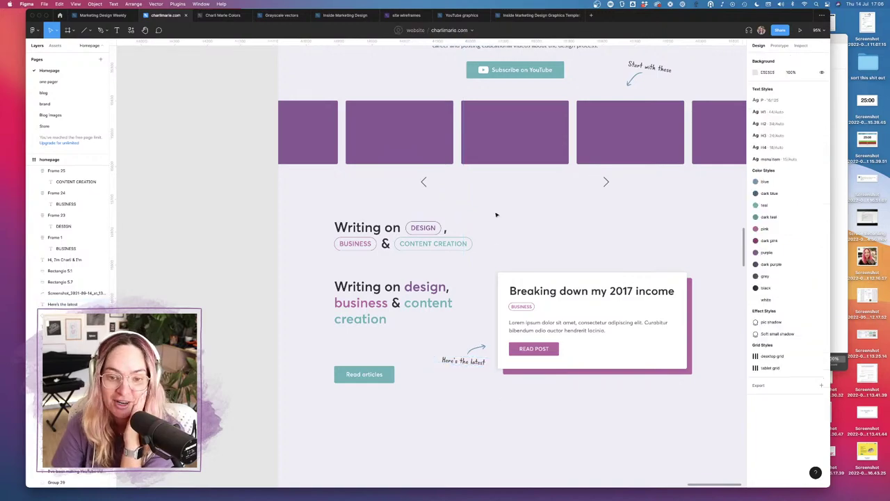
scroll(496, 214, down, 10)
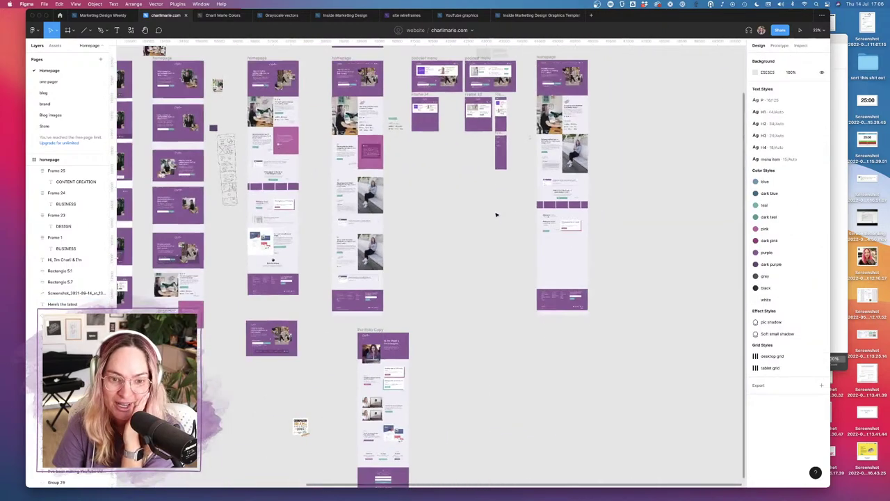
scroll(496, 214, left, 3)
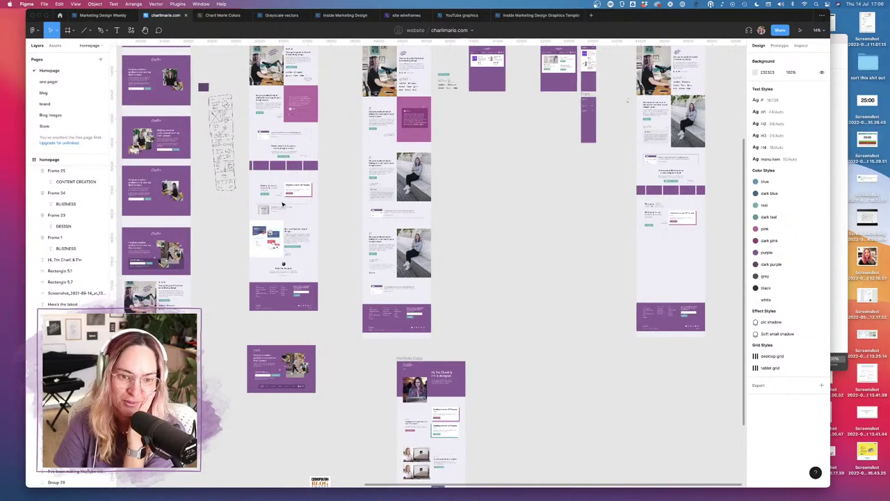
scroll(283, 204, up, 10)
scroll(283, 203, left, 3)
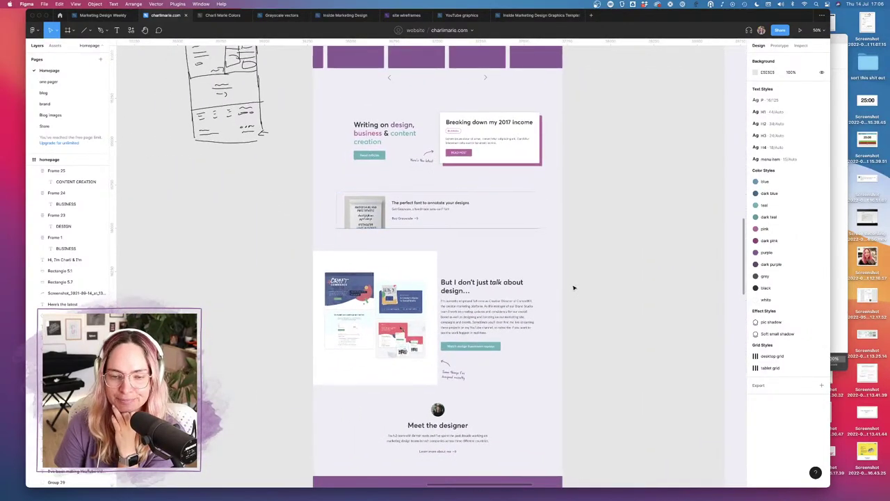
scroll(574, 285, down, 2)
scroll(575, 285, right, 1)
scroll(505, 344, up, 1)
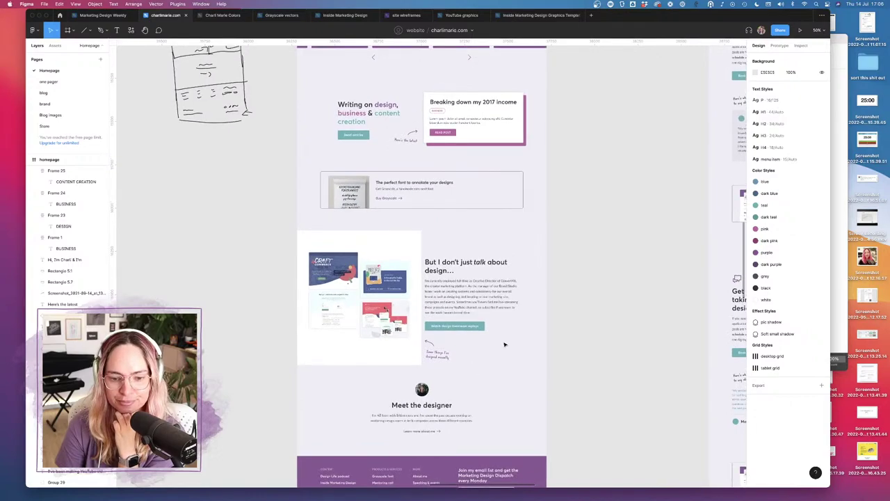
scroll(505, 343, up, 5)
scroll(503, 341, down, 5)
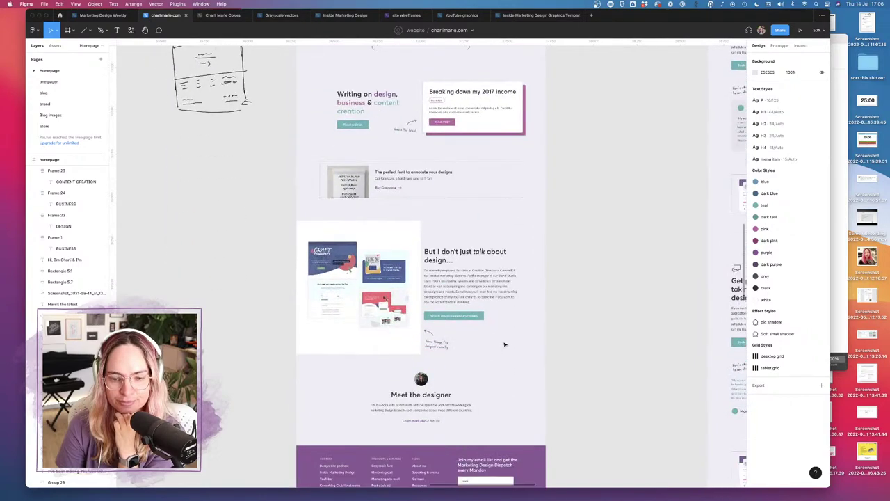
scroll(434, 274, up, 2)
scroll(434, 275, up, 5)
scroll(308, 162, left, 3)
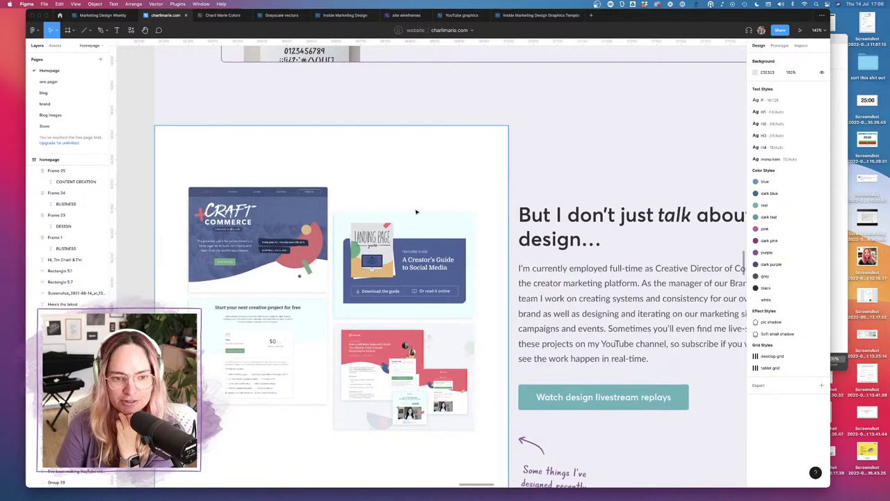
scroll(418, 191, down, 10)
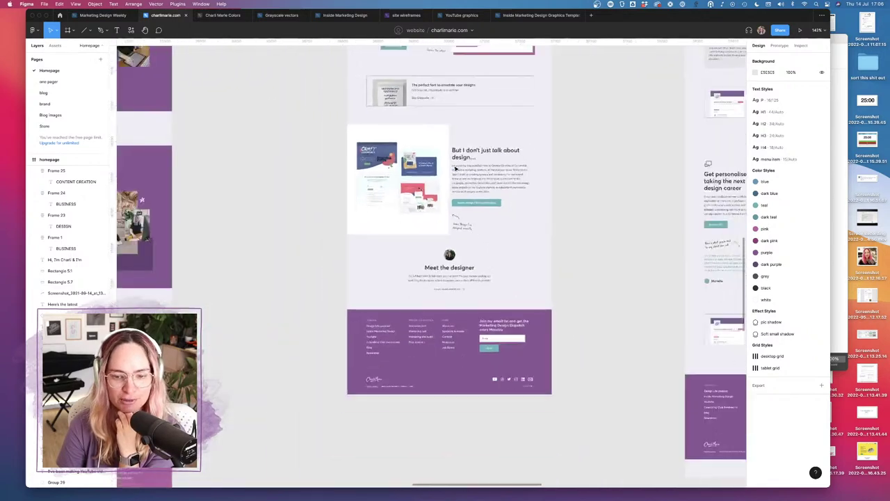
scroll(455, 169, down, 5)
scroll(455, 169, up, 3)
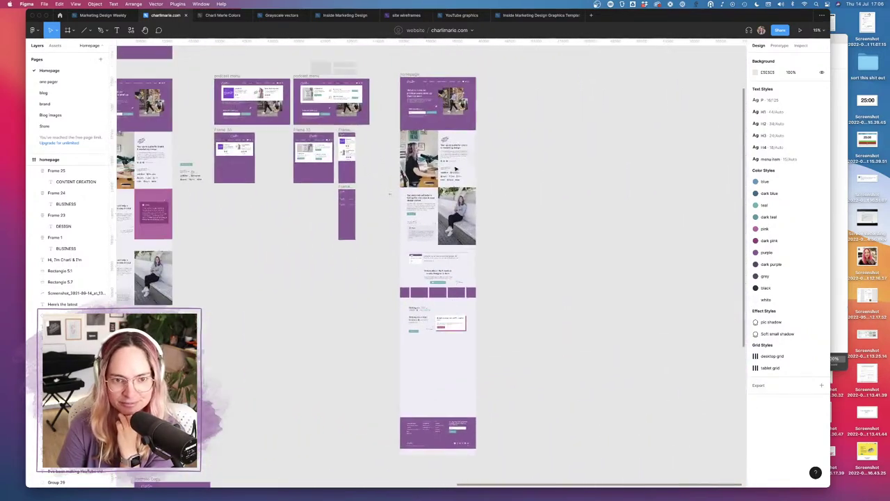
scroll(456, 122, up, 10)
scroll(456, 123, down, 3)
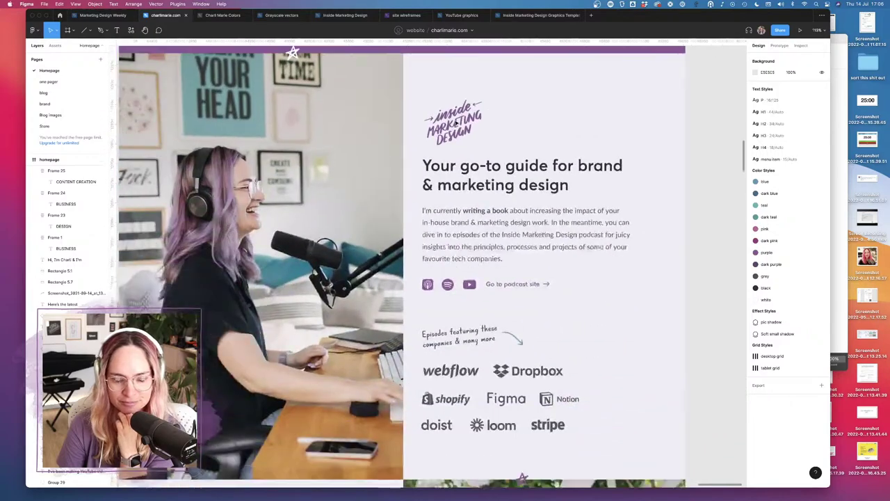
scroll(456, 122, up, 2)
scroll(456, 122, down, 3)
scroll(456, 123, up, 15)
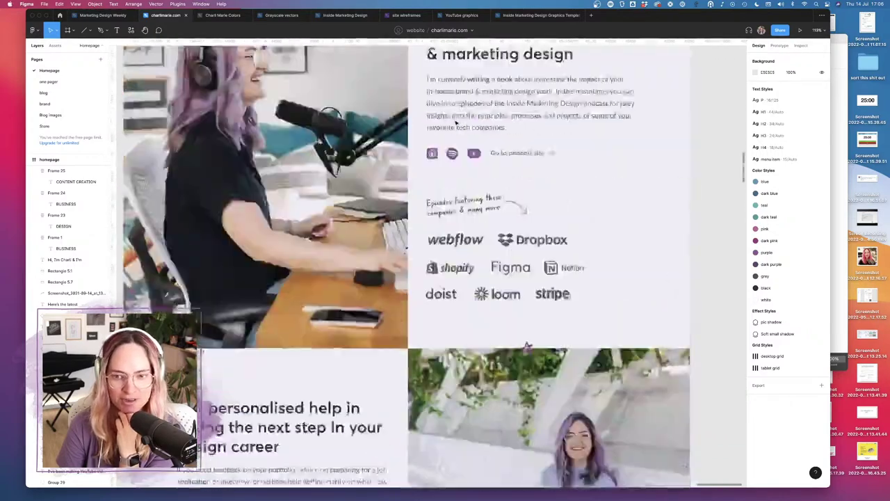
scroll(456, 122, down, 4)
scroll(456, 123, down, 15)
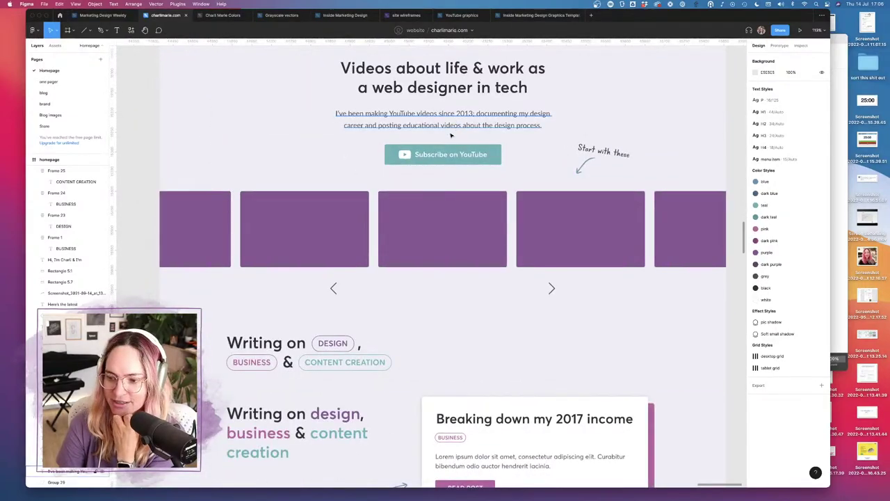
scroll(456, 127, down, 5)
scroll(450, 136, up, 1)
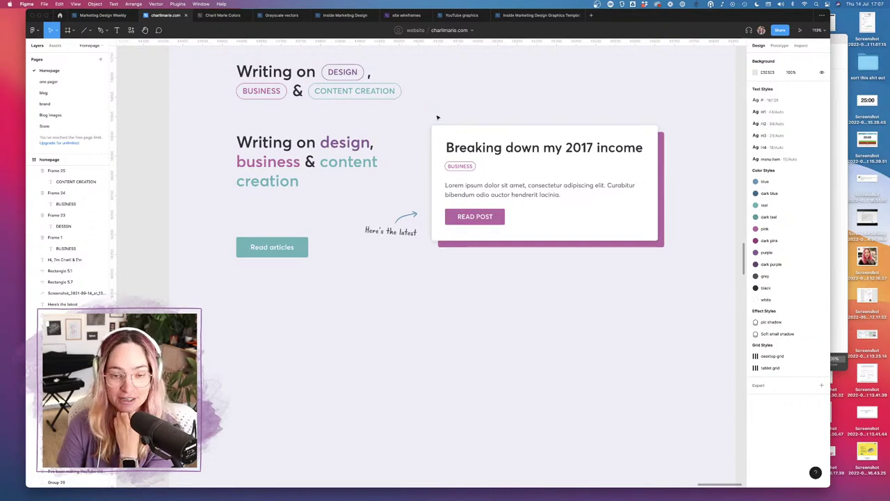
scroll(436, 114, up, 3)
scroll(436, 114, up, 1)
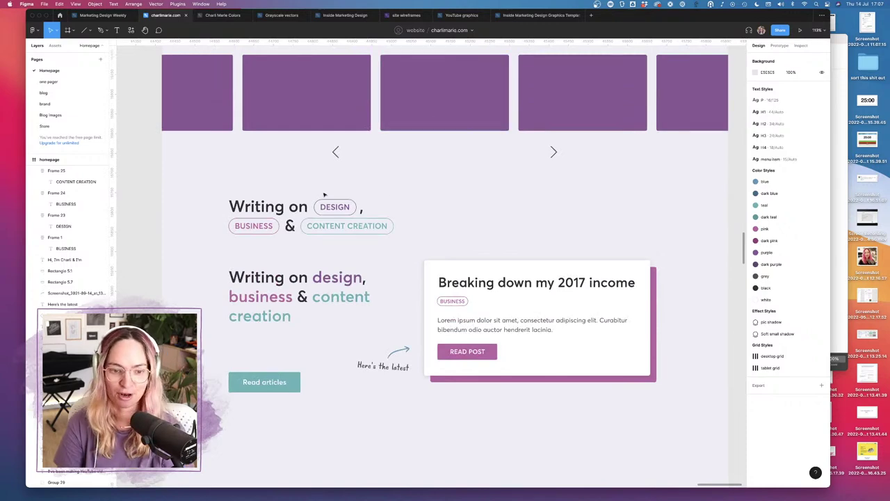
scroll(496, 230, up, 3)
scroll(498, 231, down, 5)
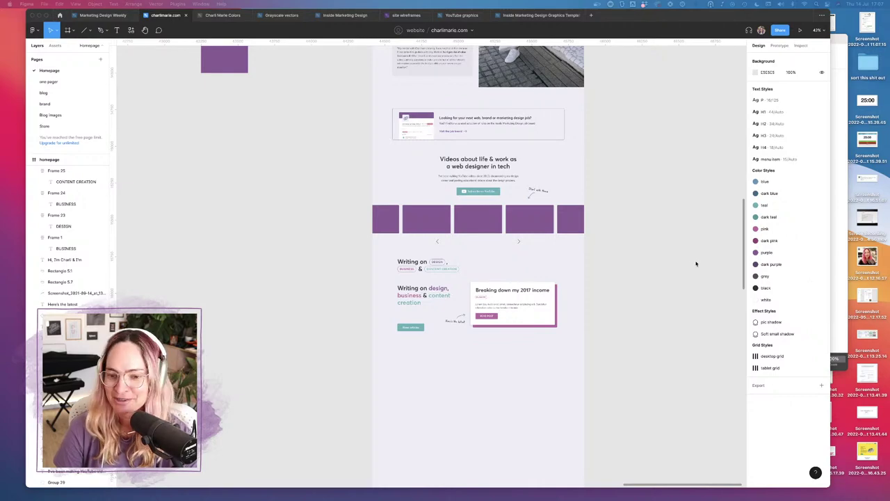
scroll(638, 243, up, 5)
scroll(638, 242, up, 8)
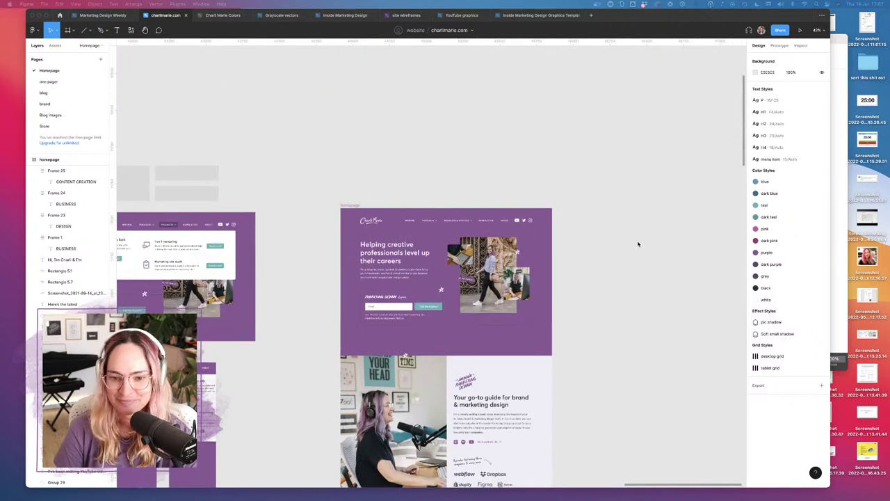
scroll(635, 242, down, 8)
scroll(629, 242, up, 10)
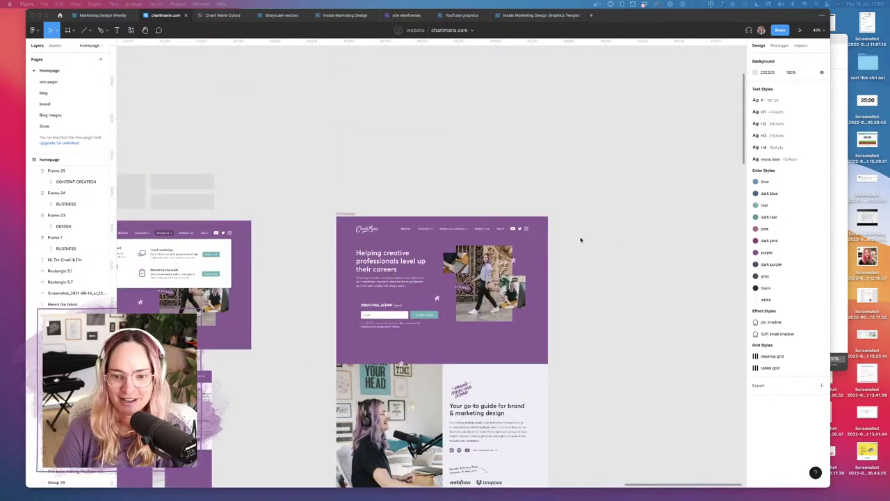
scroll(476, 214, up, 3)
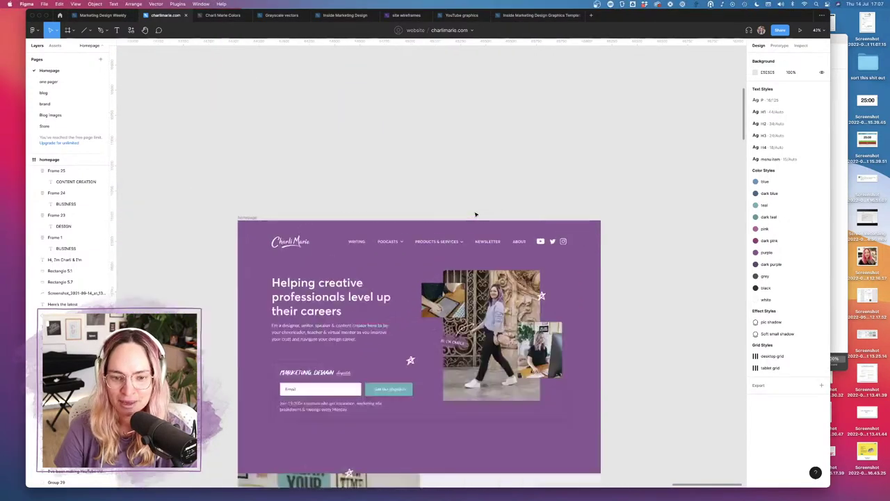
scroll(475, 214, up, 3)
scroll(477, 213, down, 3)
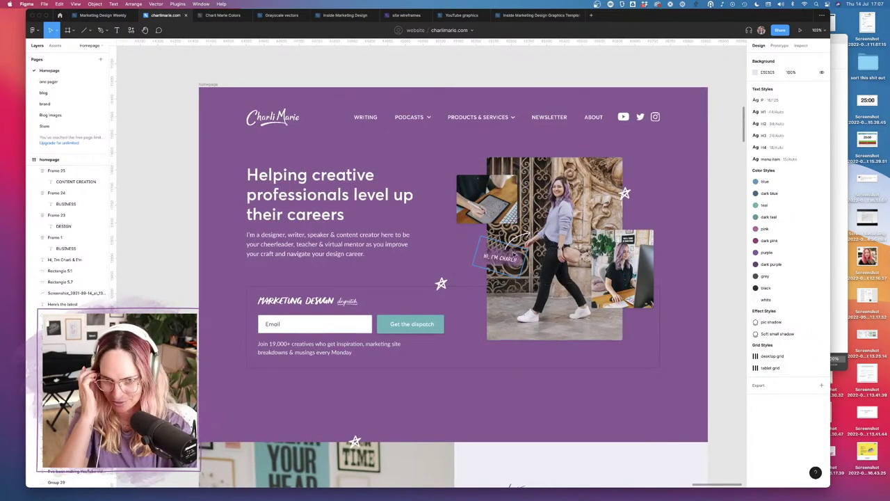
scroll(513, 255, down, 2)
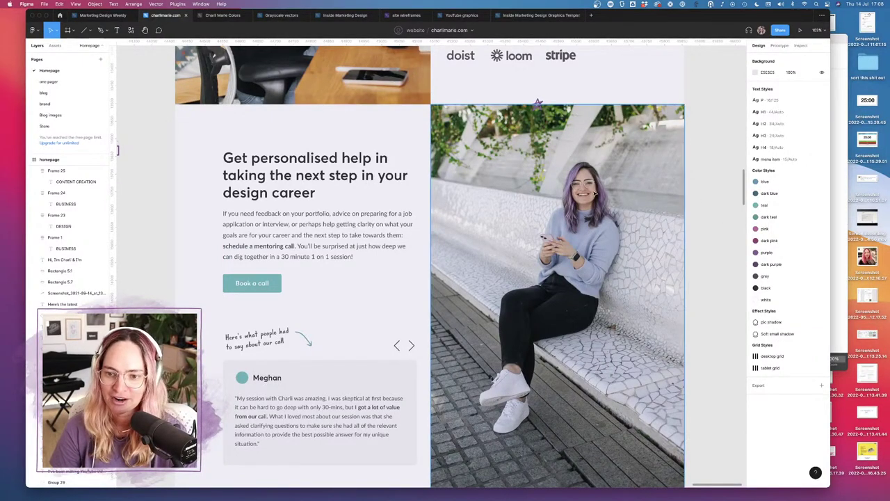
scroll(525, 156, up, 15)
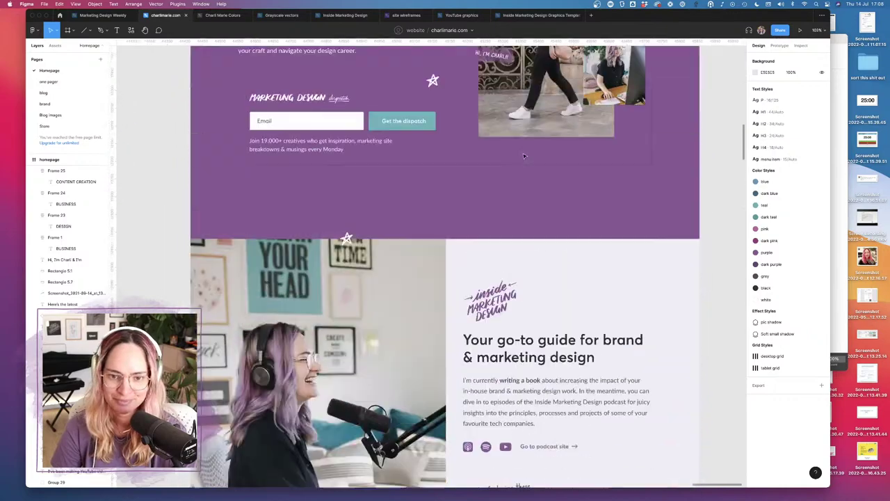
scroll(524, 155, down, 10)
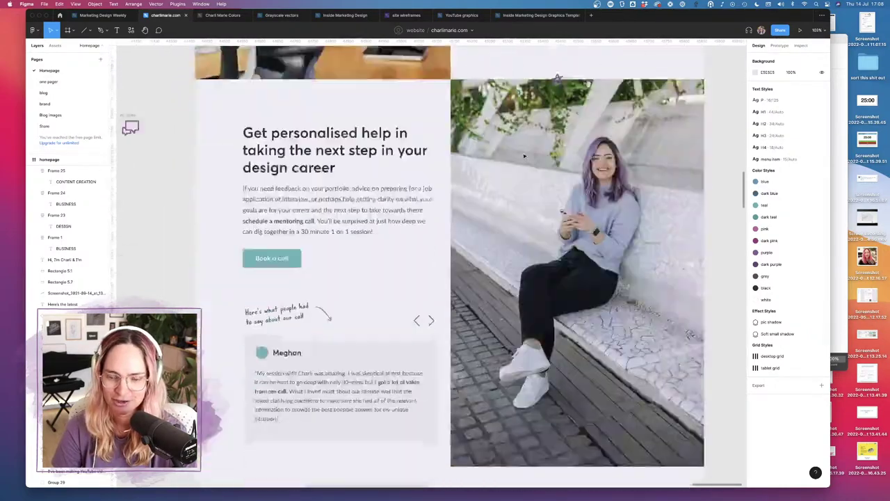
scroll(524, 156, up, 10)
scroll(528, 319, down, 10)
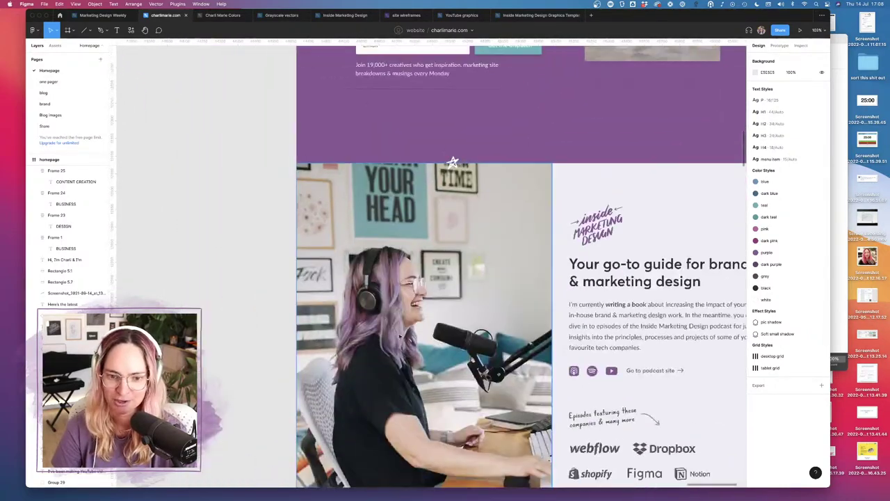
scroll(529, 319, down, 5)
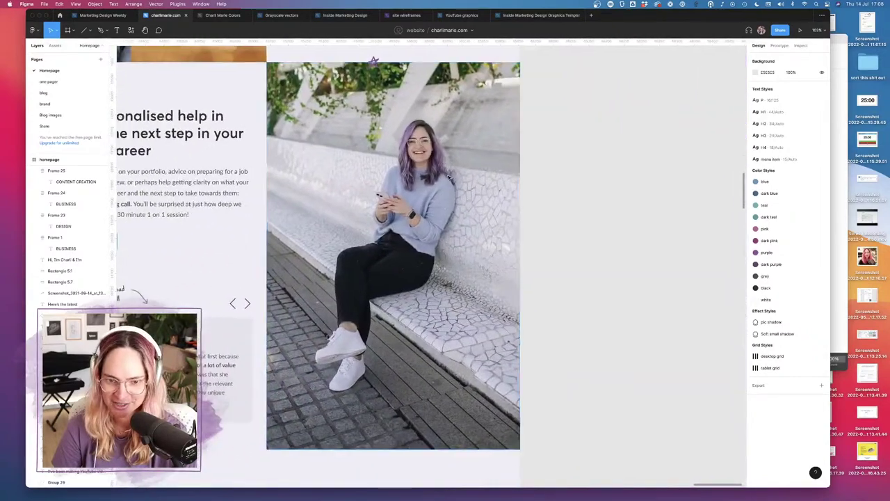
scroll(449, 178, up, 10)
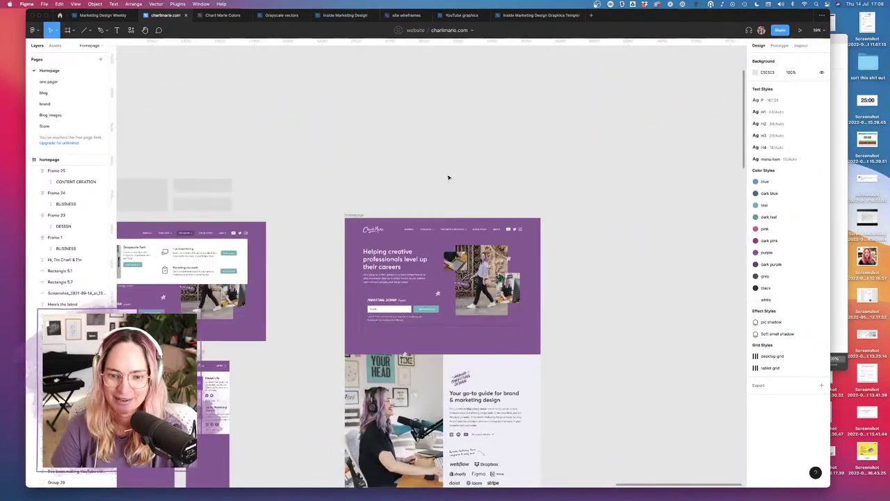